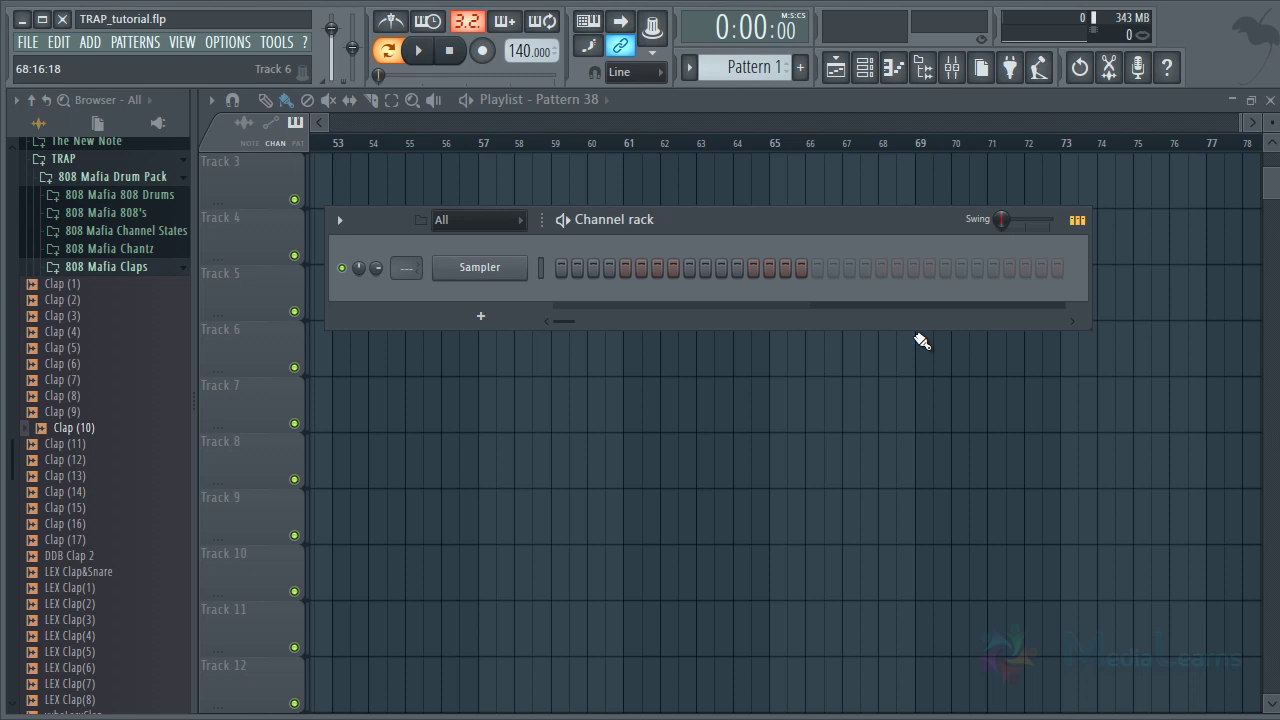
# Reposition the channel rack, collapse the 808 Mafia Claps folder, and briefly play the empty pattern
pyautogui.moveTo(768, 227); pyautogui.dragTo(834, 223)
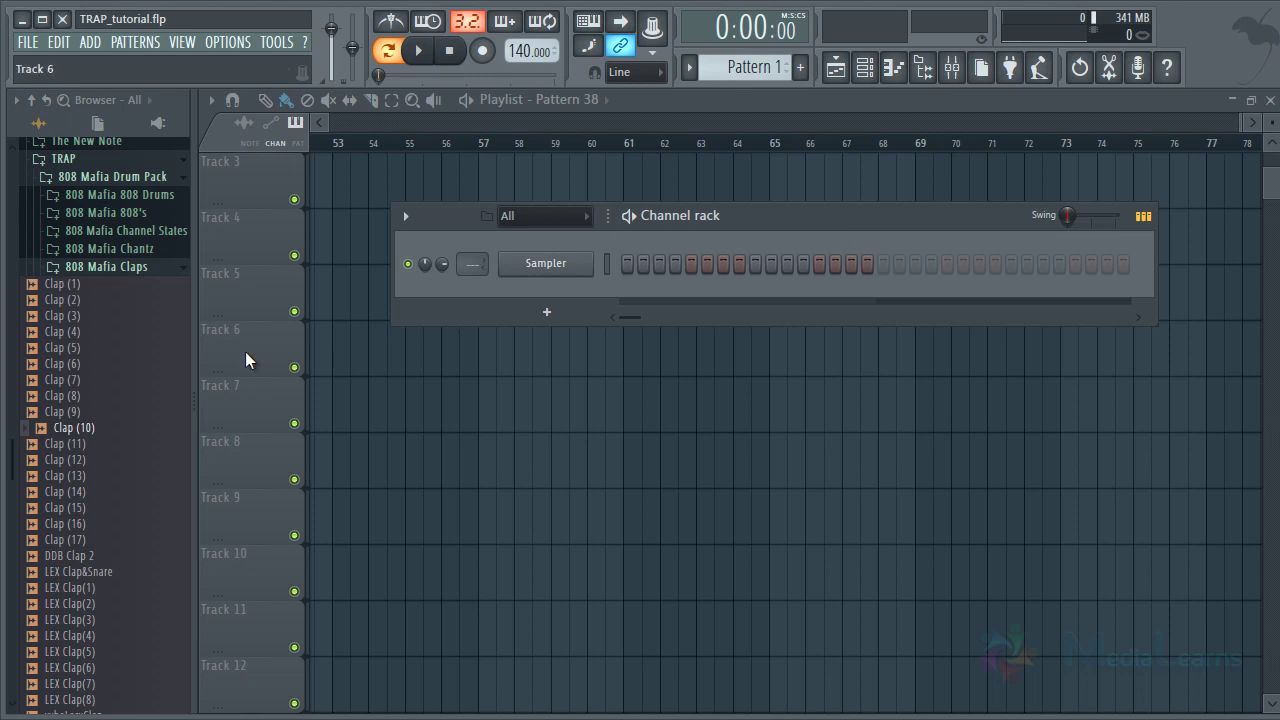
pyautogui.click(105, 273)
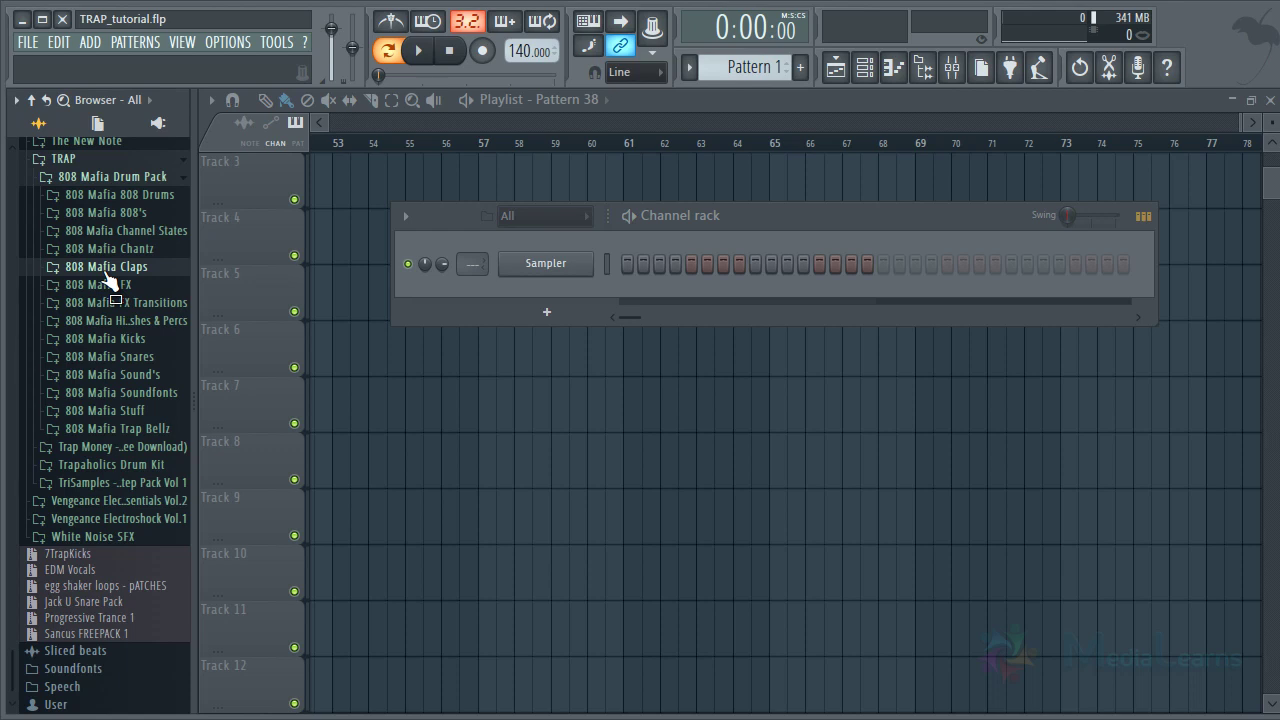
pyautogui.press('space')
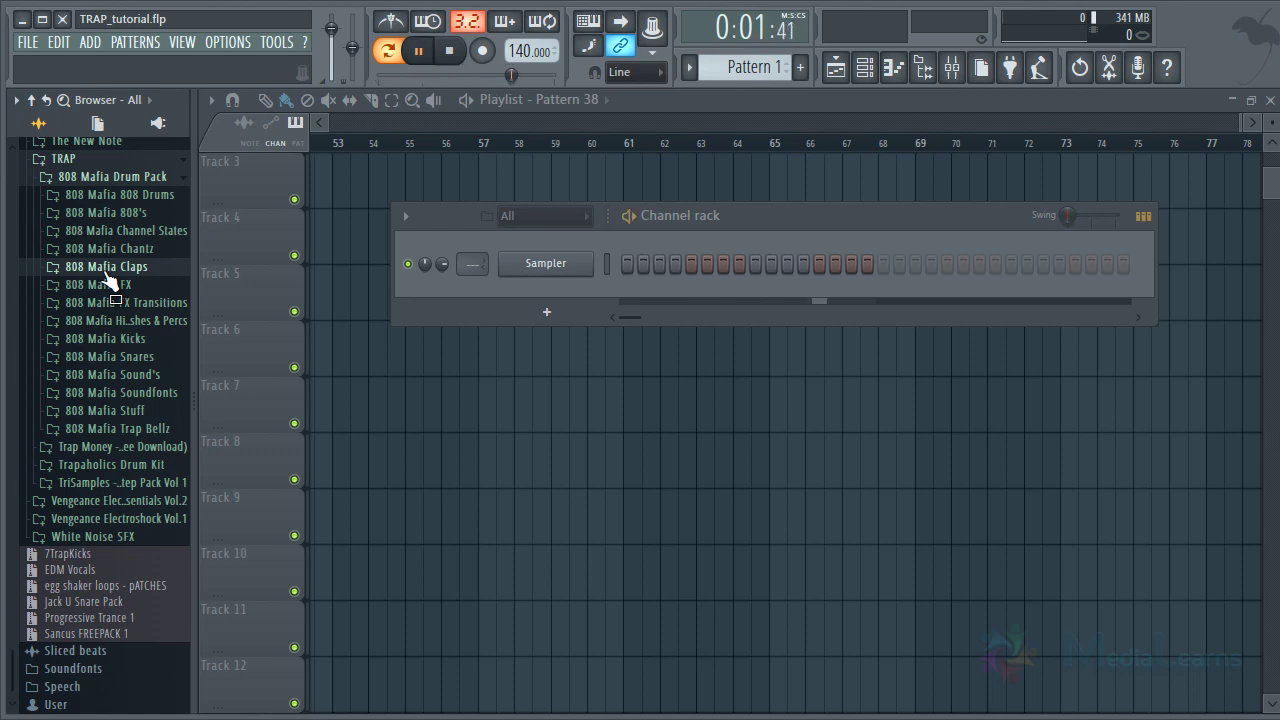
pyautogui.press('space')
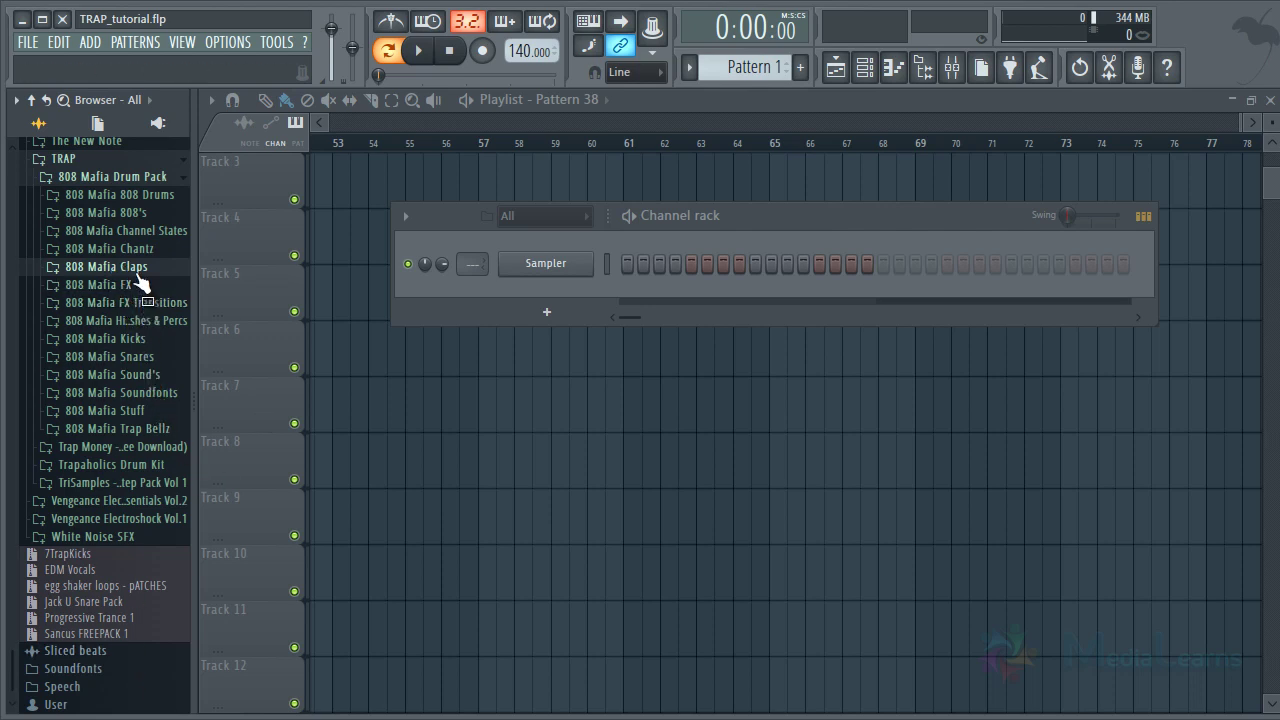
# Open the 808 Mafia Kicks folder and audition several kick samples, including Kick (4), Kick (7) and Kick (11)
pyautogui.click(133, 340)
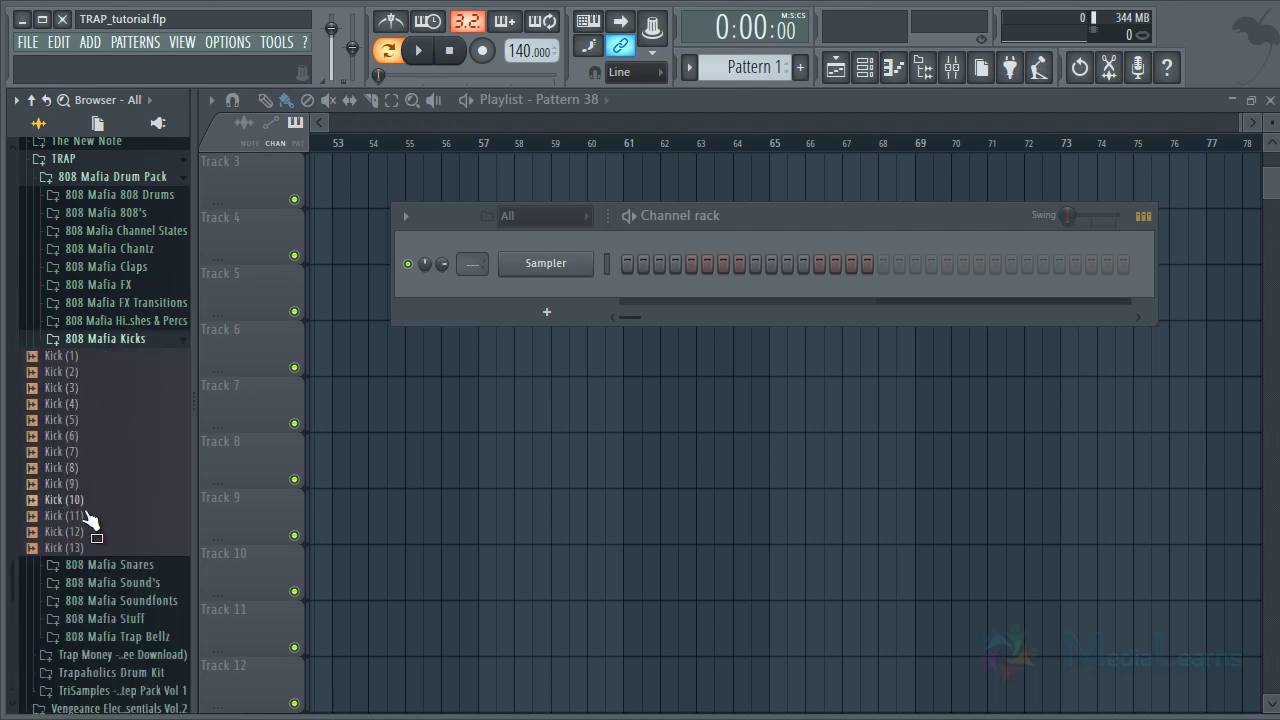
pyautogui.click(66, 388)
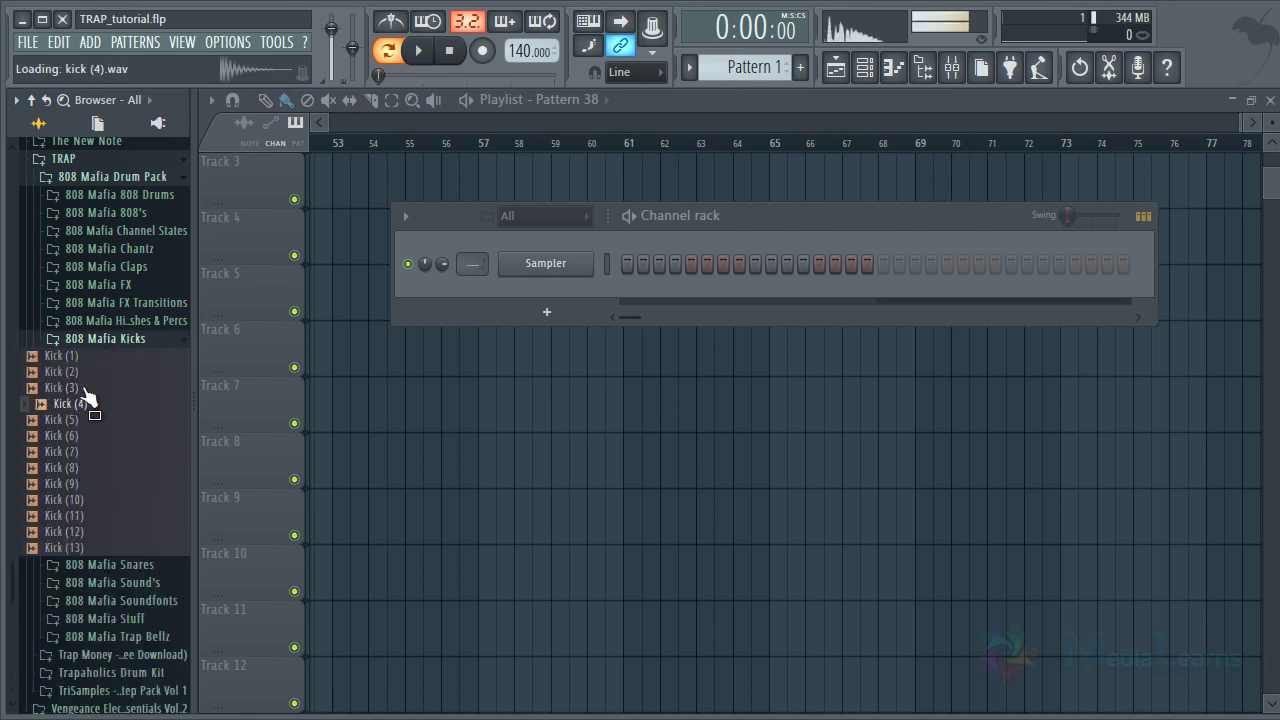
pyautogui.click(84, 468)
pyautogui.click(84, 454)
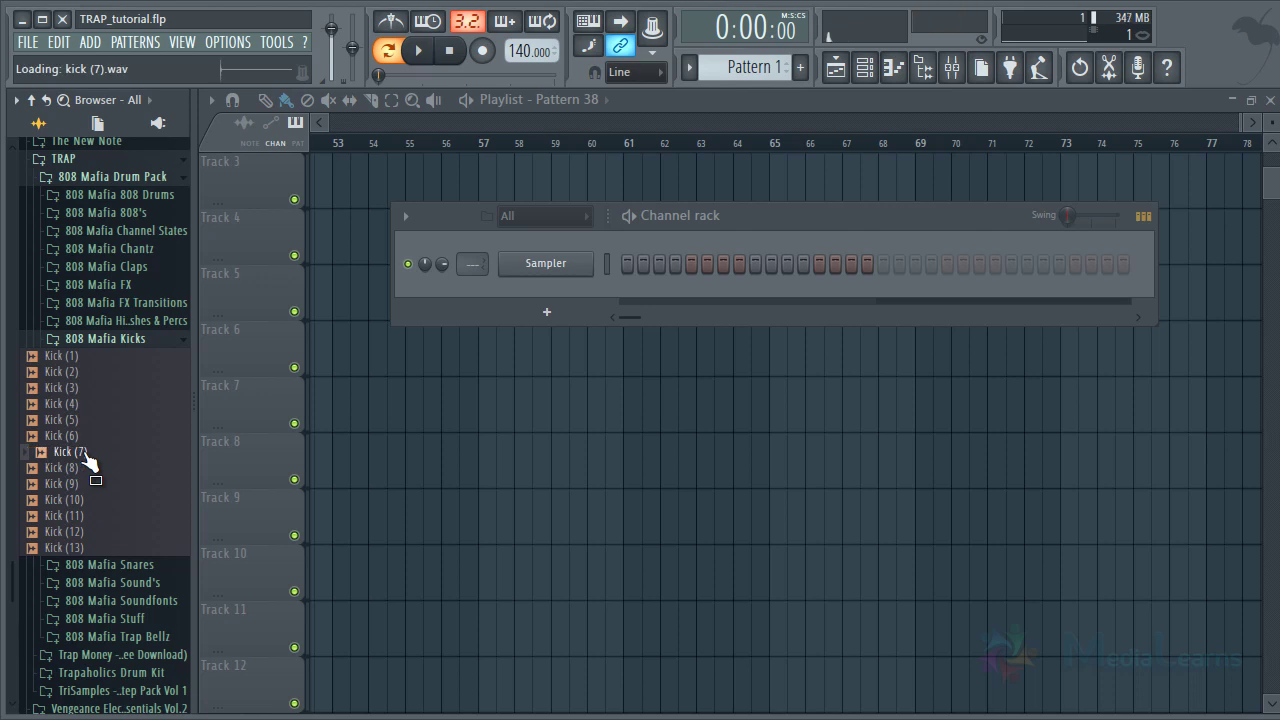
pyautogui.click(68, 500)
pyautogui.click(68, 515)
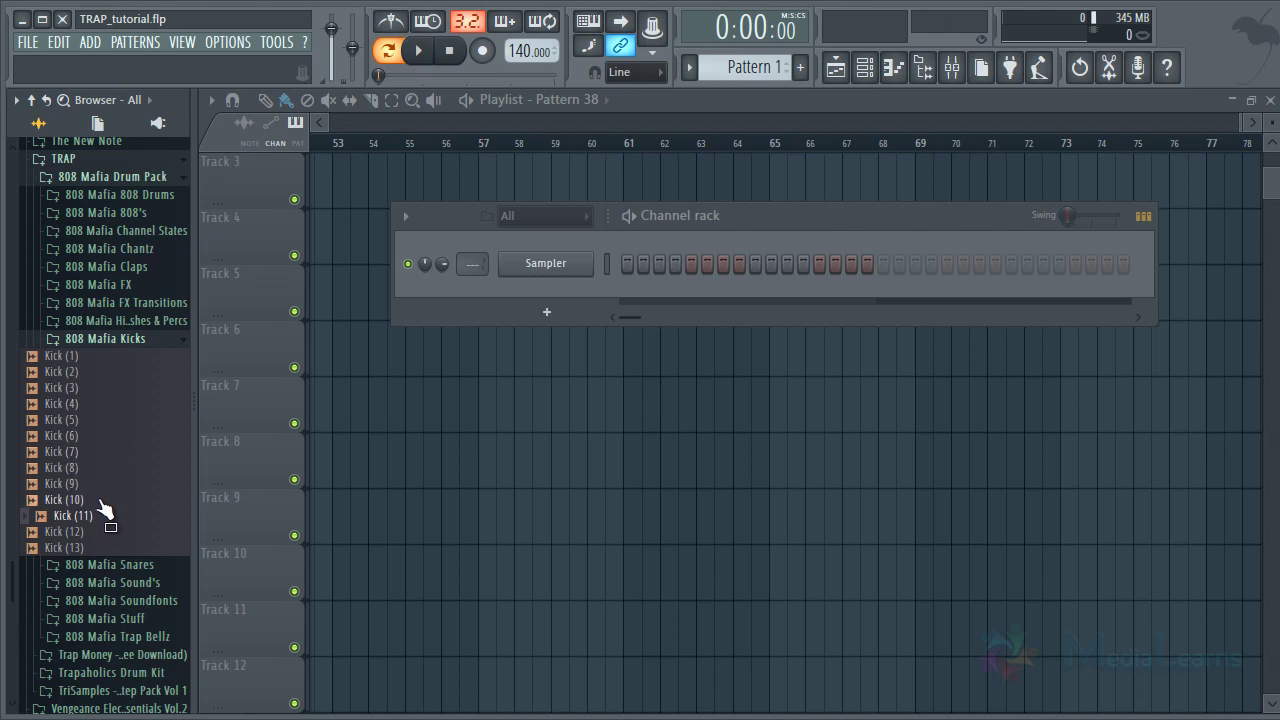
pyautogui.click(100, 515)
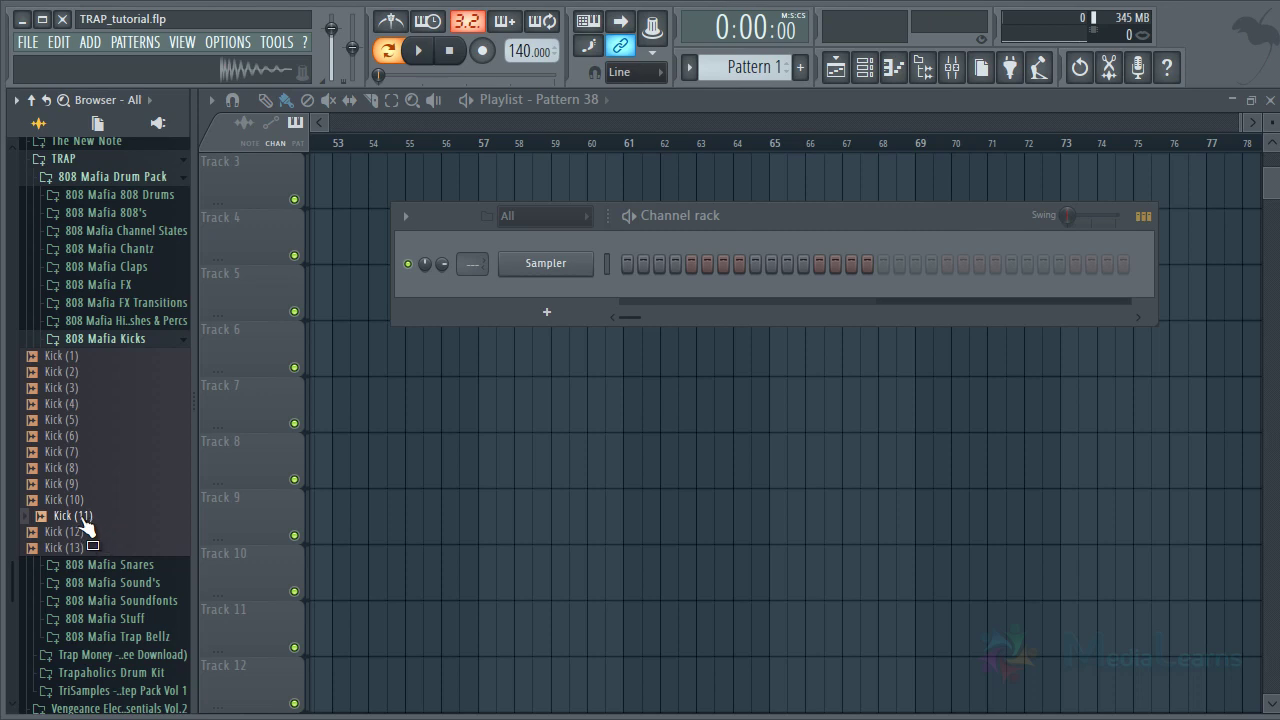
# Load Kick (11) into the Sampler channel and rename the channel to Kick
pyautogui.moveTo(87, 527); pyautogui.dragTo(578, 272)
pyautogui.rightClick(588, 263)
pyautogui.click(643, 290)
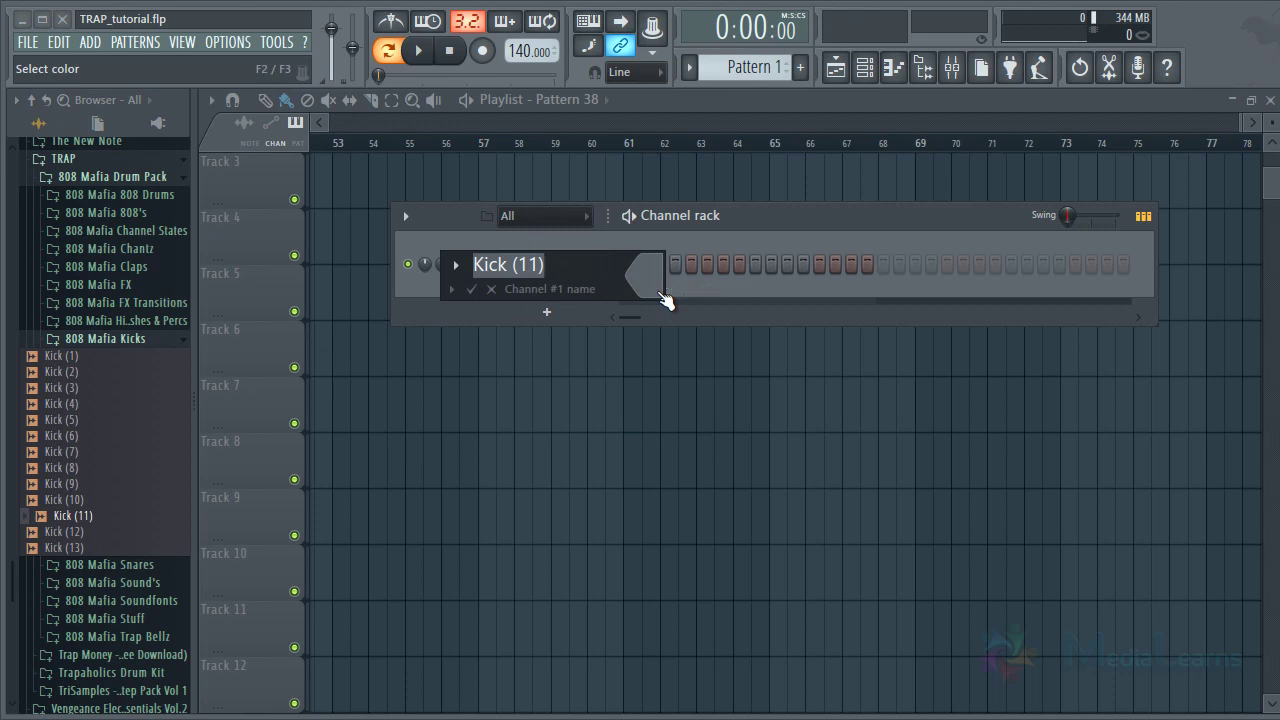
pyautogui.write('Kick')
pyautogui.press('Return')
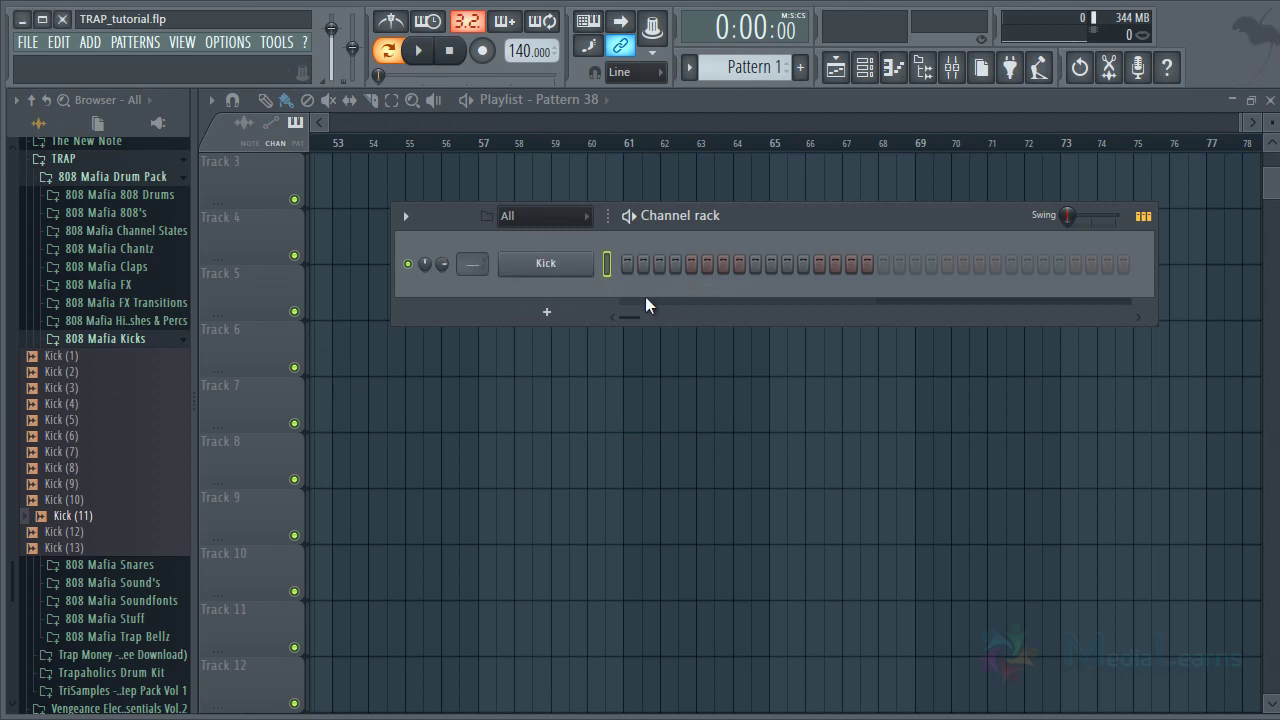
# Switch from the kicks folder to 808 Mafia Snares and audition various Snare and LEX Snare samples up to Trapaholic Snare (1)
pyautogui.click(104, 338)
pyautogui.click(137, 360)
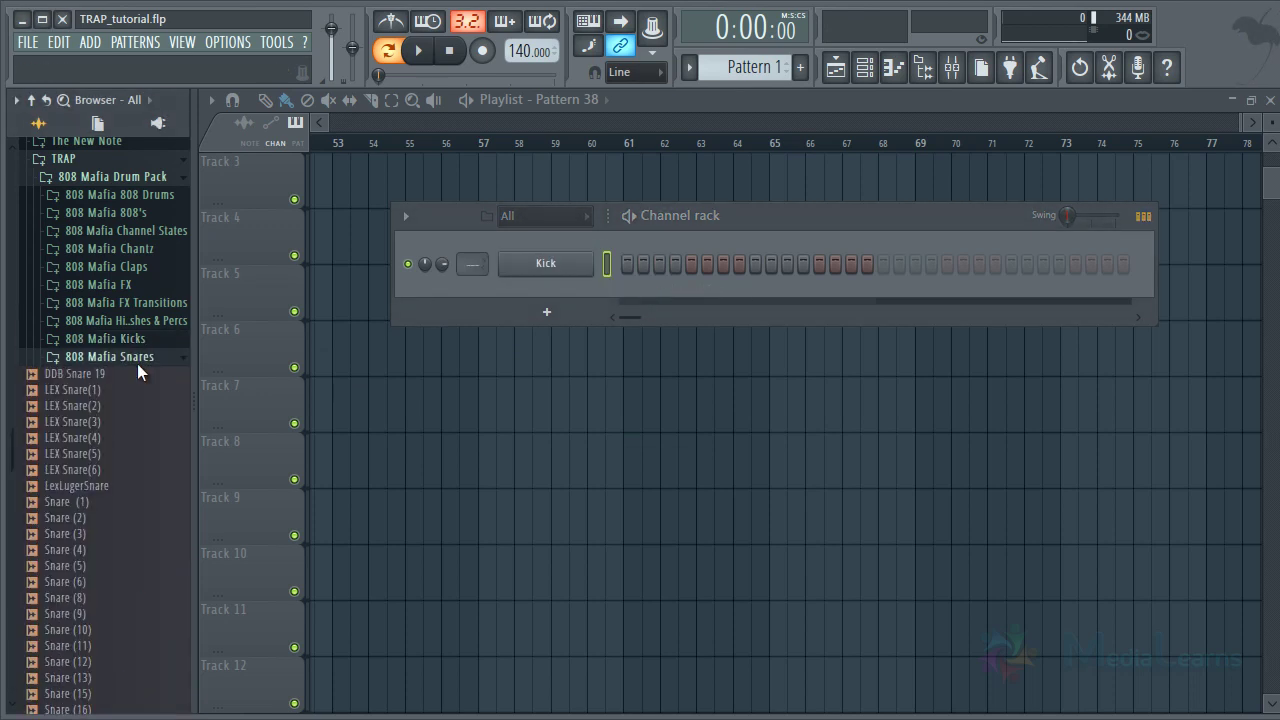
pyautogui.click(86, 487)
pyautogui.click(81, 391)
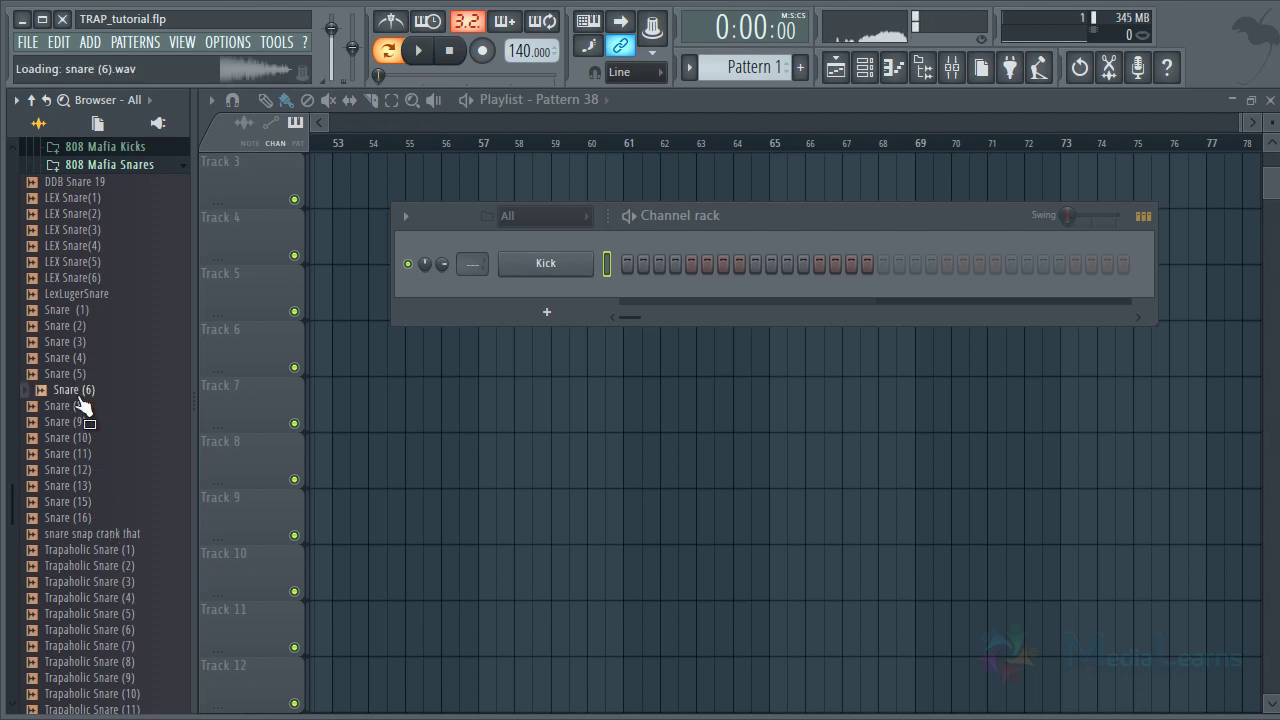
pyautogui.click(79, 359)
pyautogui.click(77, 311)
pyautogui.click(76, 262)
pyautogui.click(86, 581)
pyautogui.click(96, 552)
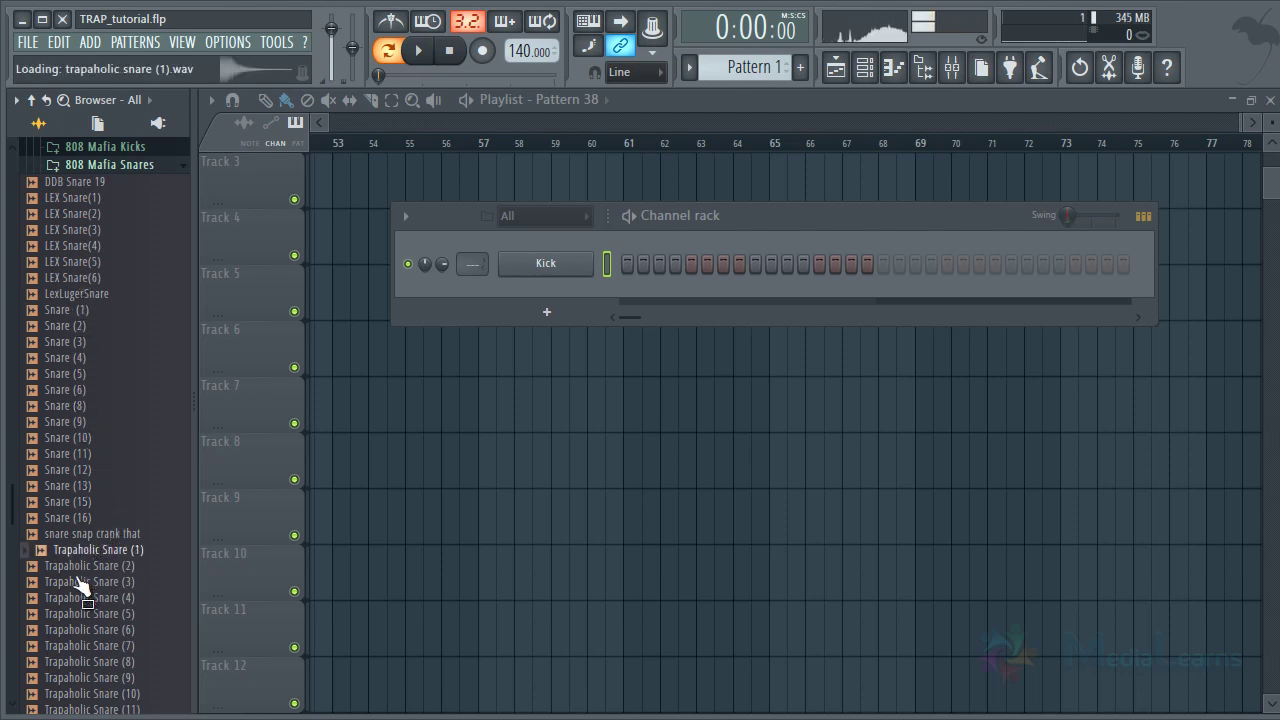
# Audition the Trapaholic Snare samples, including numbers 8, 4, 3, 2 and 1
pyautogui.scroll(-6, 80, 578)
pyautogui.click(93, 486)
pyautogui.click(96, 457)
pyautogui.click(97, 421)
pyautogui.click(99, 374)
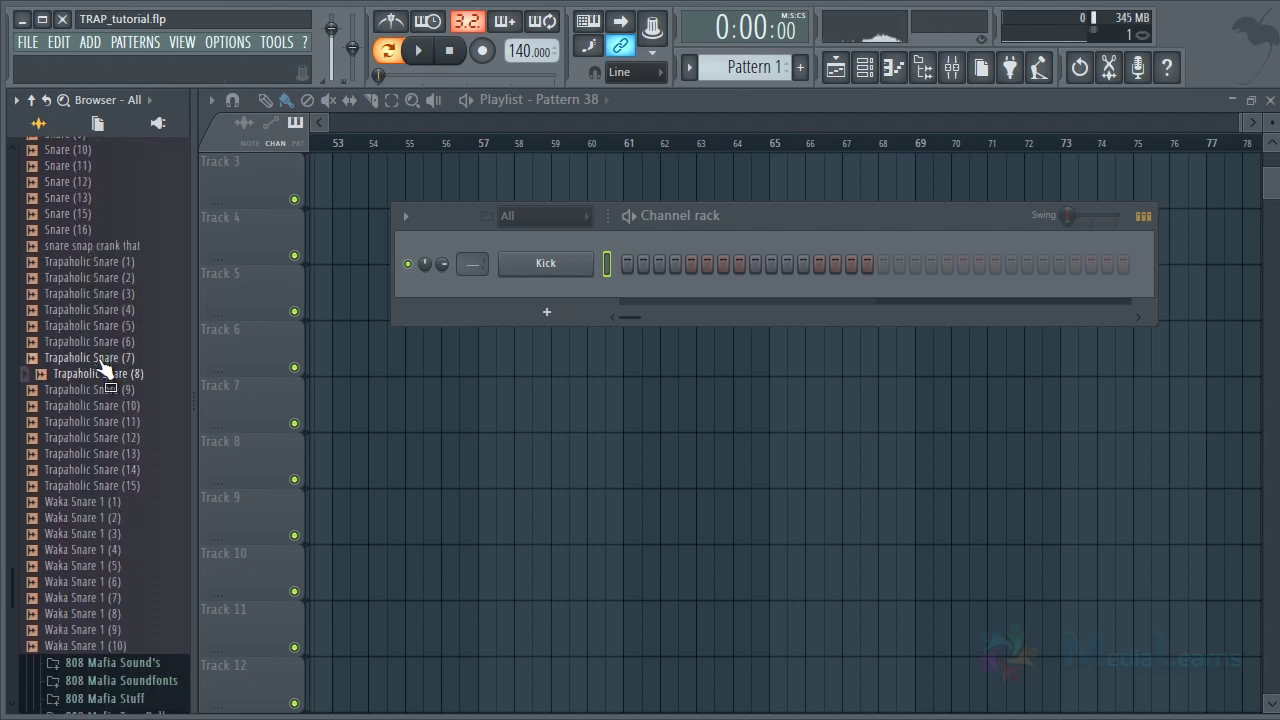
pyautogui.scroll(4, 98, 420)
pyautogui.click(98, 502)
pyautogui.click(99, 488)
pyautogui.click(101, 502)
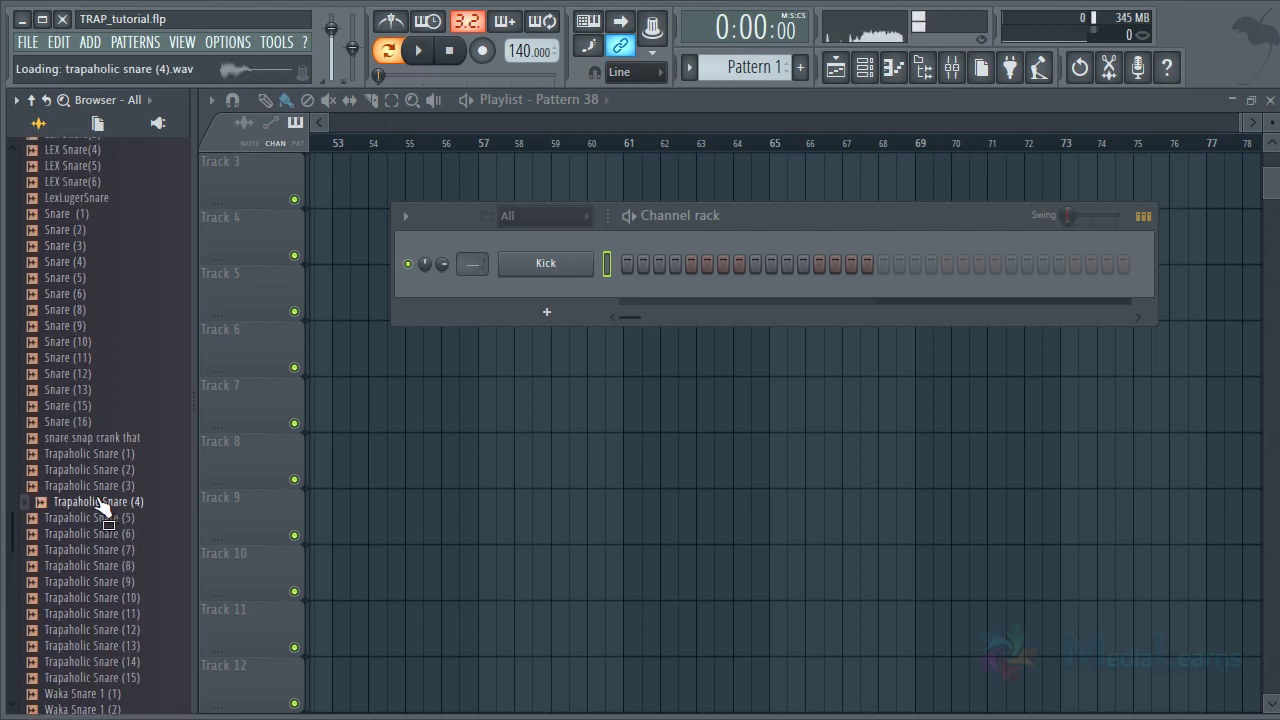
pyautogui.click(103, 487)
pyautogui.click(106, 471)
pyautogui.click(105, 456)
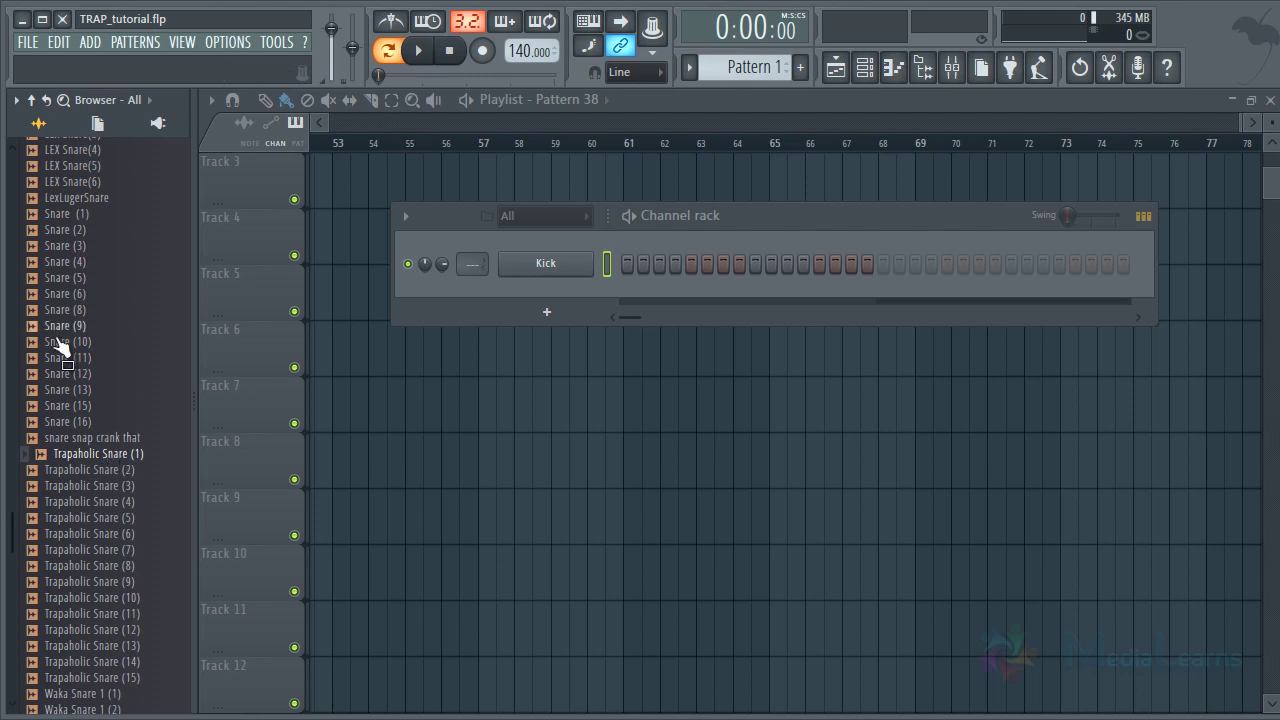
# Audition Snare (15), Snare (13), the LEX snares and DDB Snare 19 for comparison
pyautogui.click(91, 409)
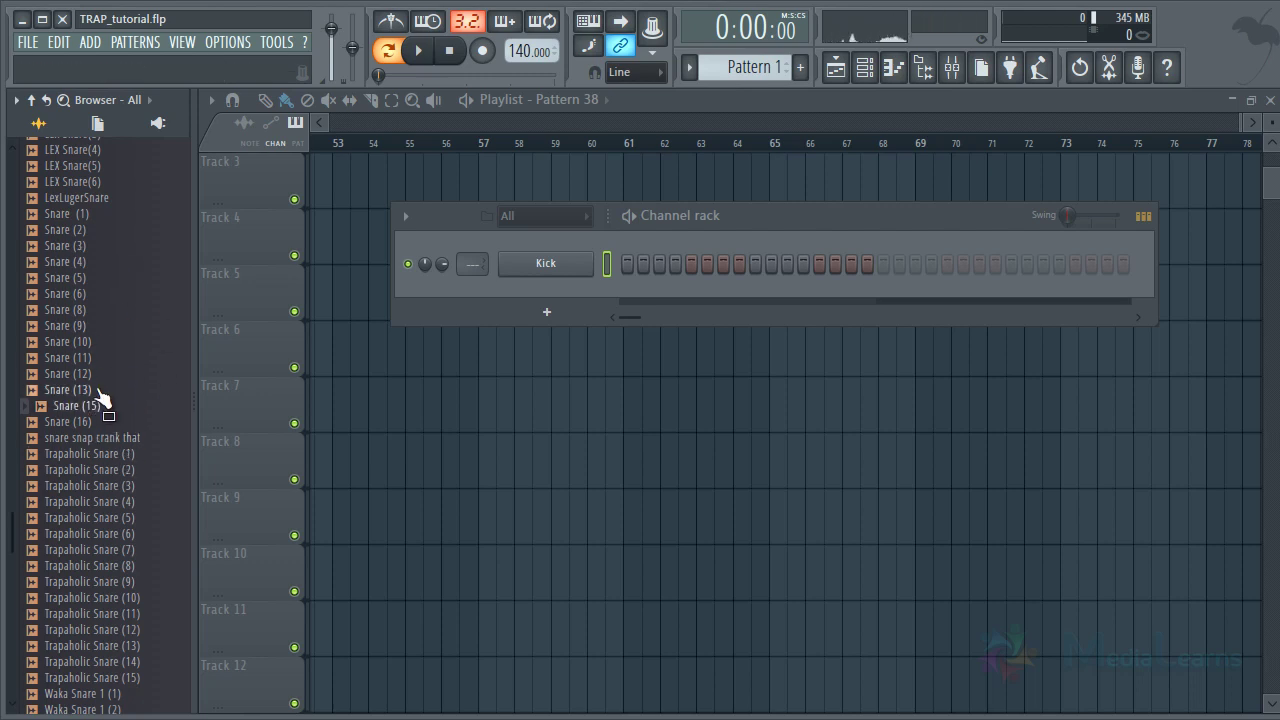
pyautogui.click(97, 391)
pyautogui.click(87, 406)
pyautogui.scroll(3, 80, 450)
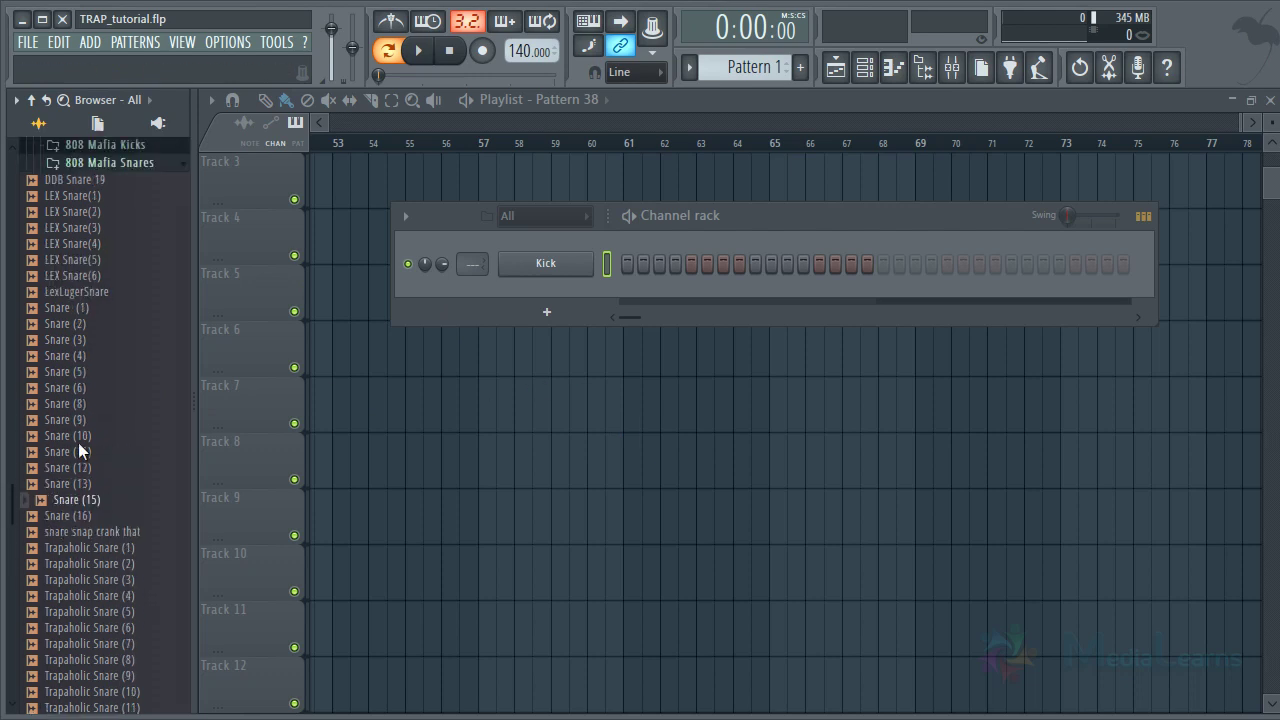
pyautogui.click(80, 246)
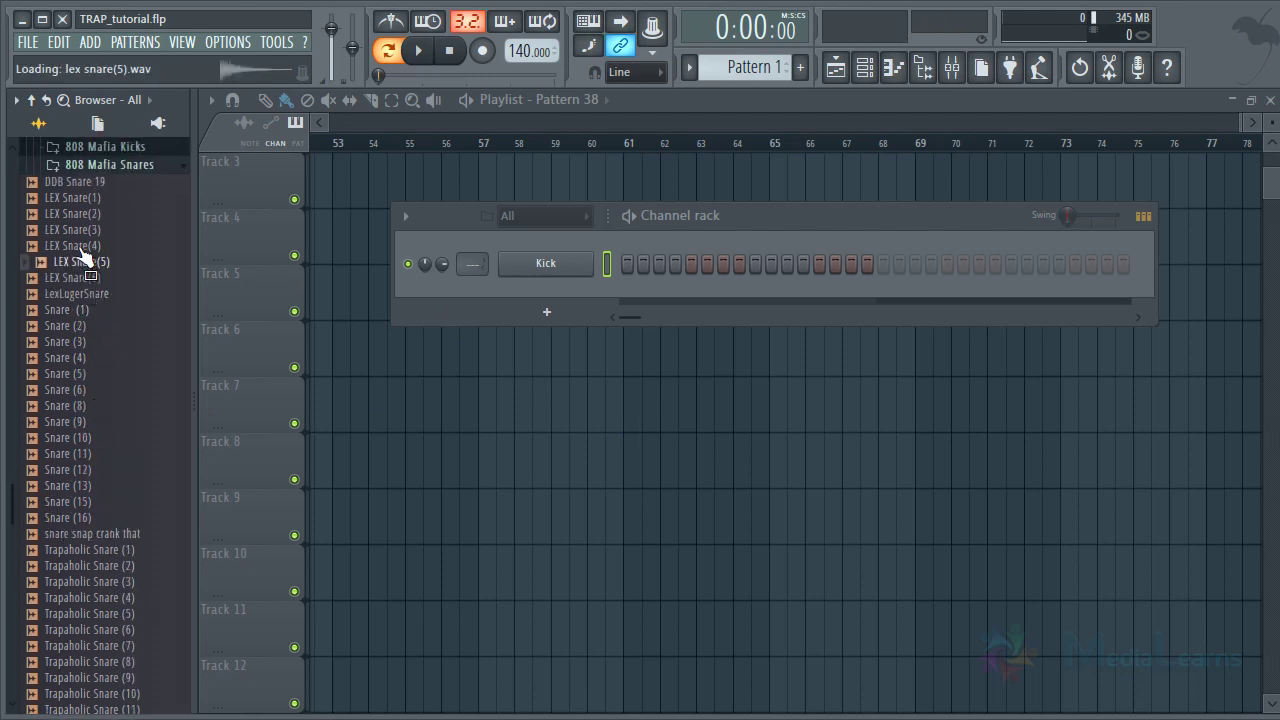
pyautogui.click(83, 187)
# Add DDB Snare 19 as a channel below Kick and rename it to Snare
pyautogui.moveTo(85, 195); pyautogui.dragTo(541, 294)
pyautogui.rightClick(541, 294)
pyautogui.click(615, 316)
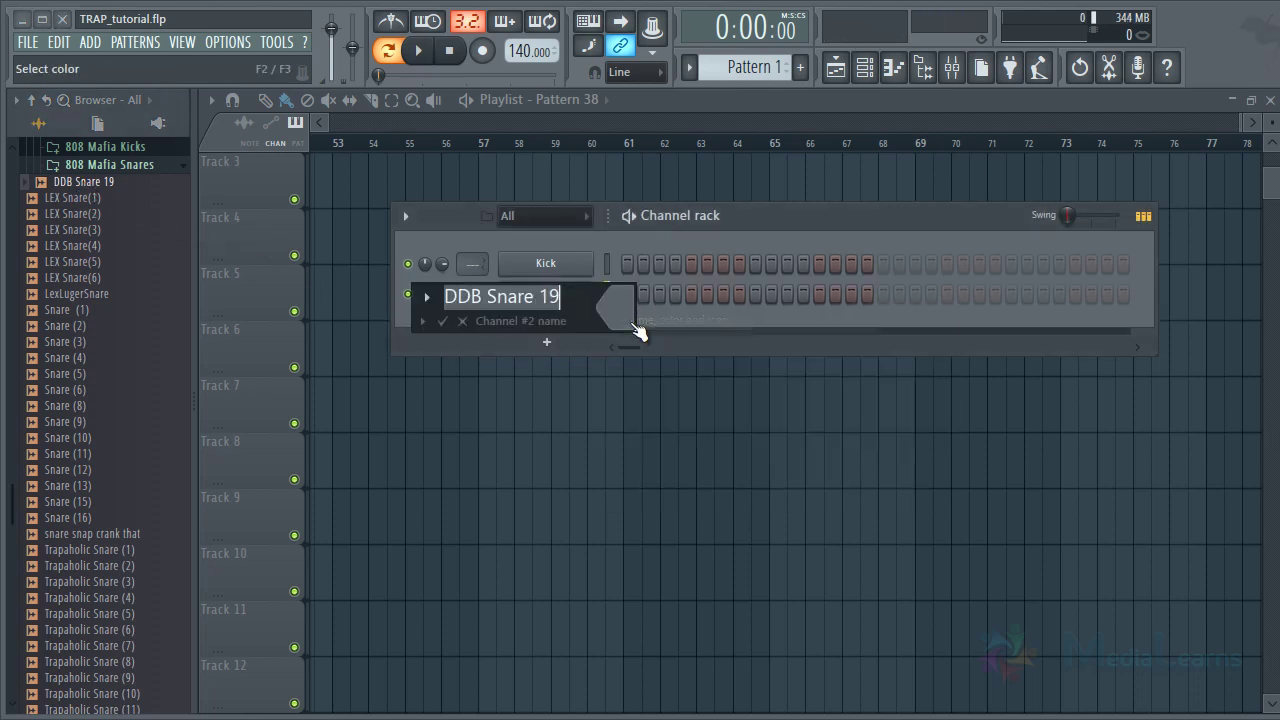
pyautogui.write('Snare')
pyautogui.press('Return')
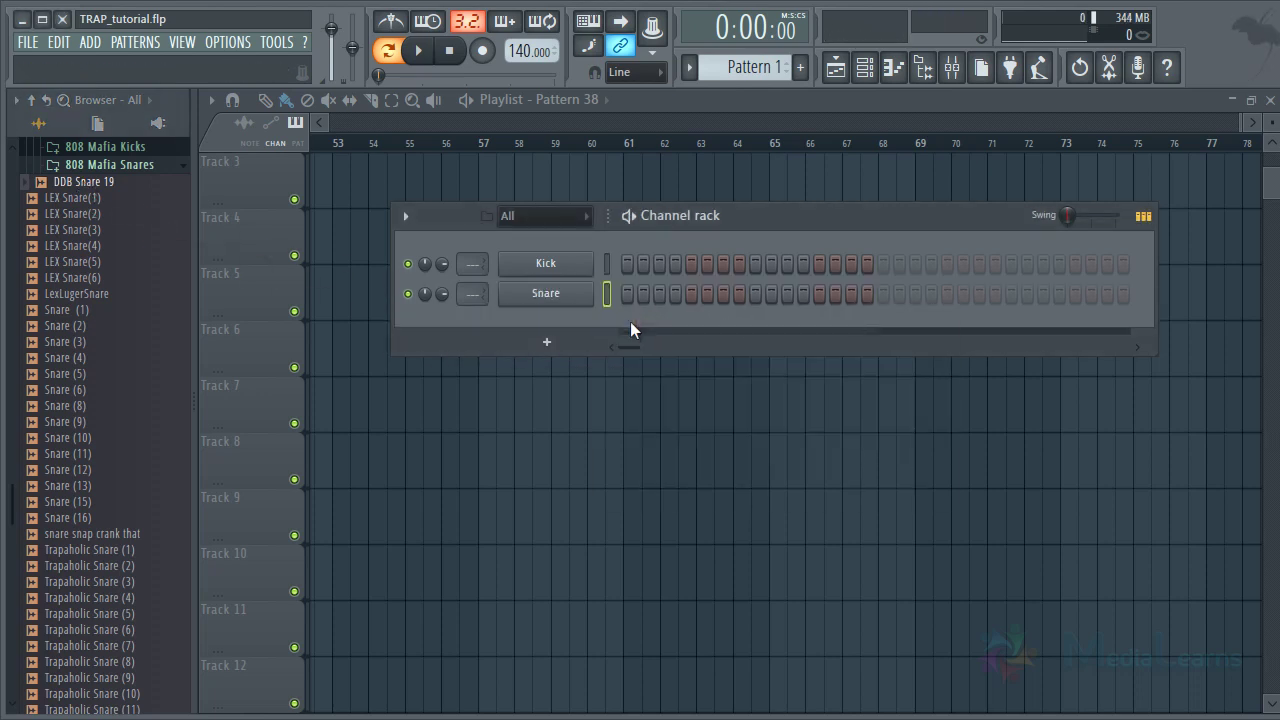
# Audition Clap (3) to Clap (5) in the 808 Mafia Claps folder and add Clap (5) as a channel below Snare
pyautogui.scroll(5, 134, 400)
pyautogui.click(140, 268)
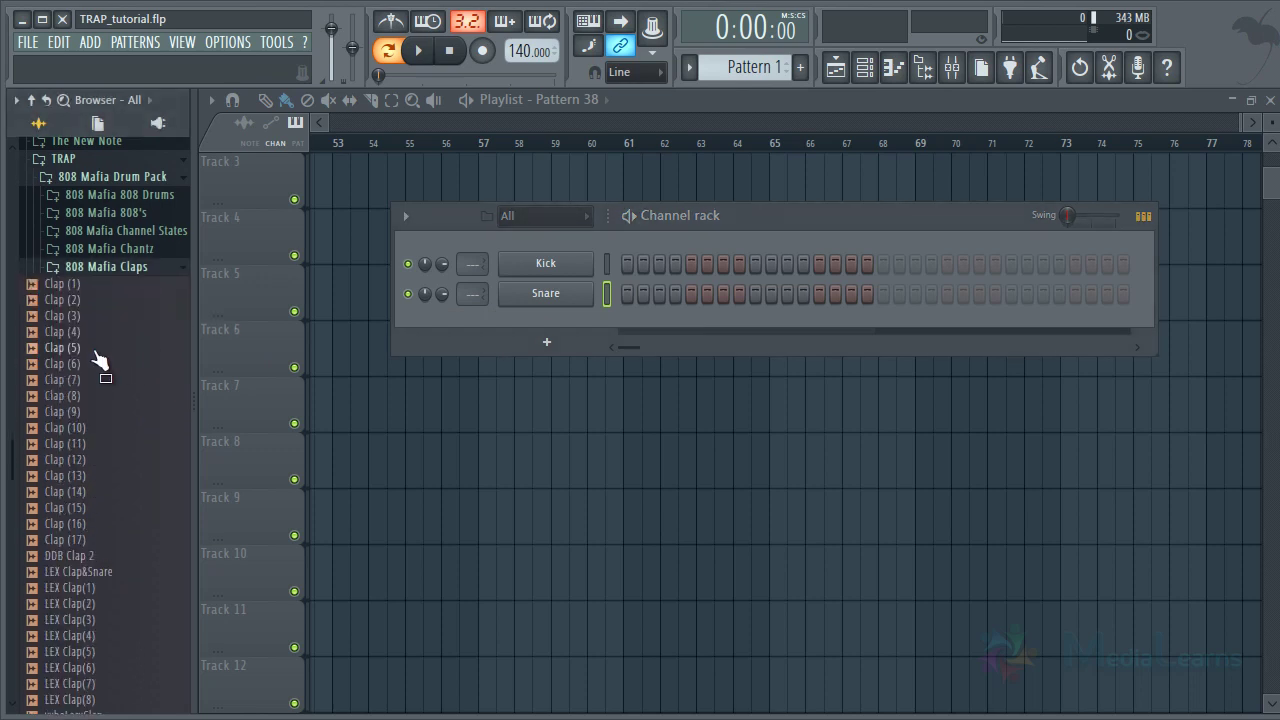
pyautogui.click(58, 348)
pyautogui.click(68, 332)
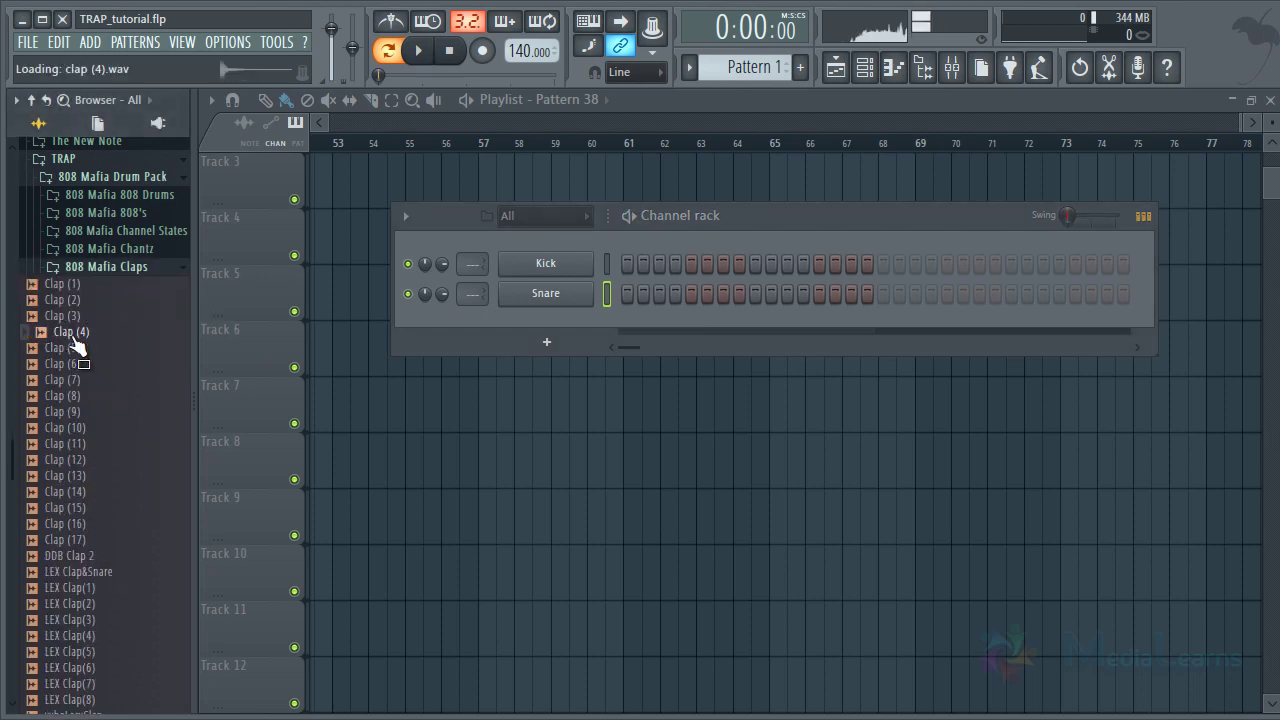
pyautogui.click(73, 320)
pyautogui.click(73, 336)
pyautogui.click(72, 350)
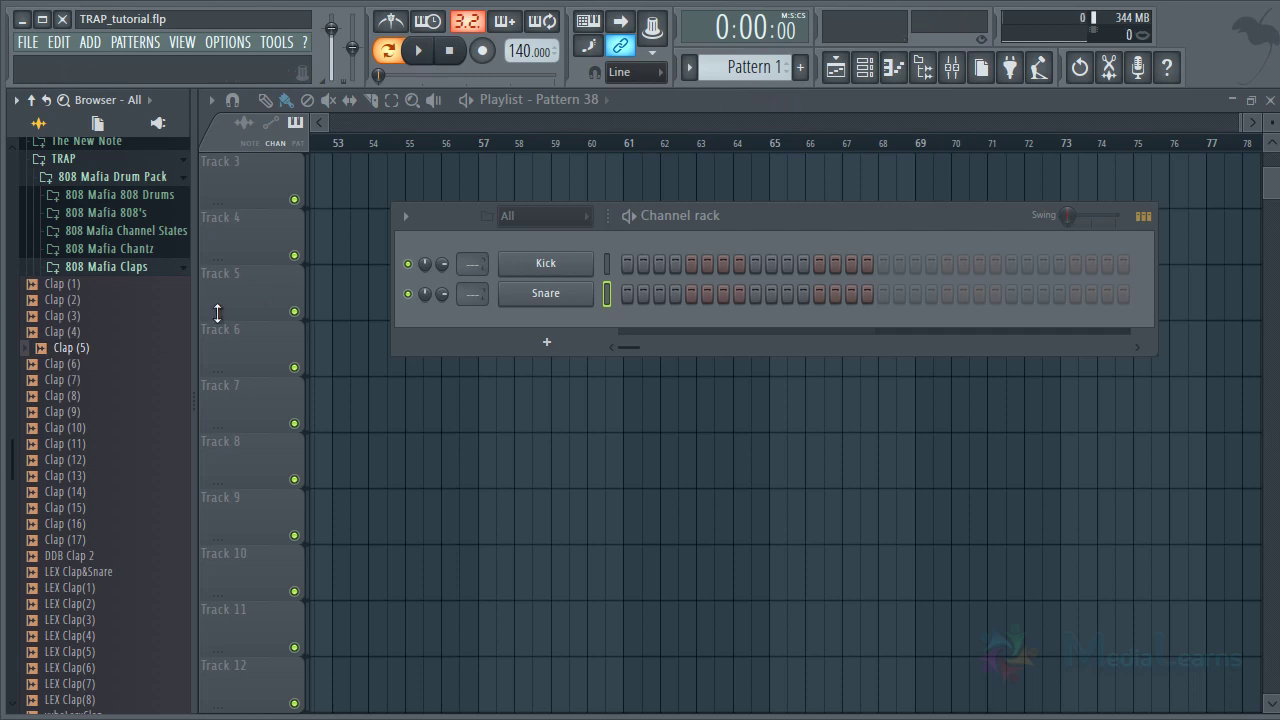
pyautogui.moveTo(70, 348); pyautogui.dragTo(565, 323)
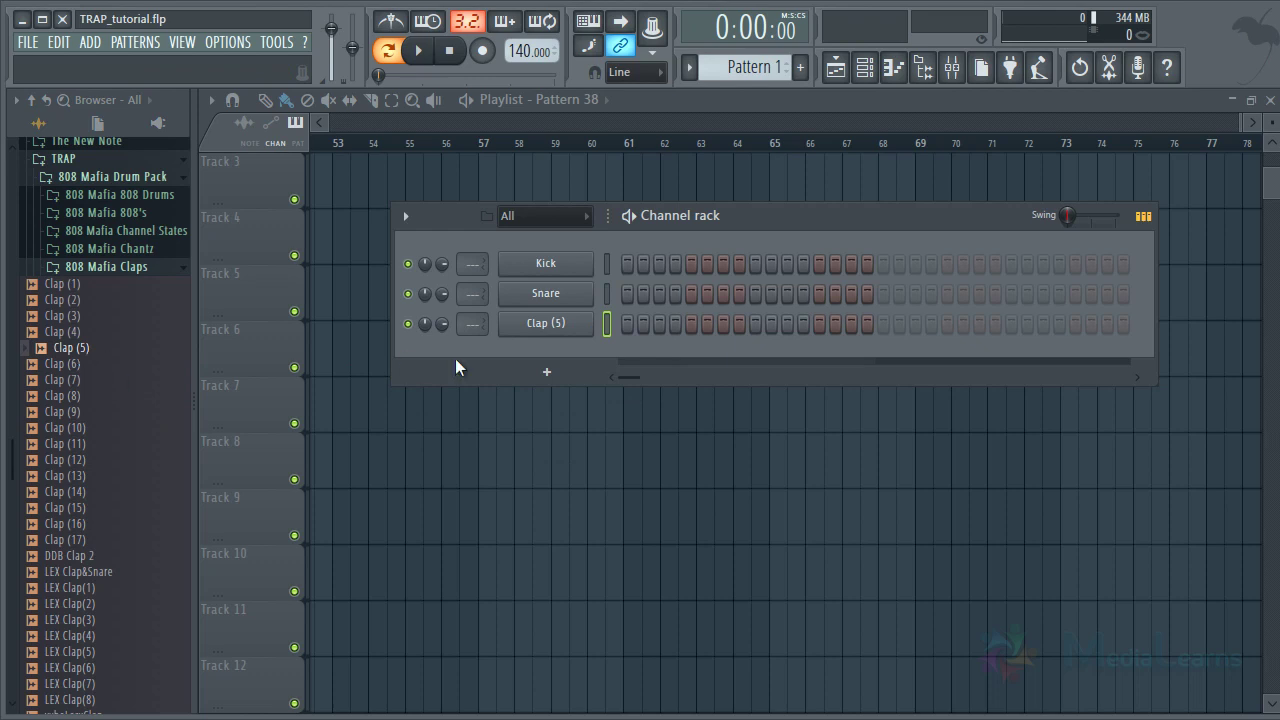
# Audition more clap samples, including Clap (5), Clap (8), Clap (15) and Clap (14)
pyautogui.moveTo(110, 353); pyautogui.dragTo(102, 356)
pyautogui.click(102, 356)
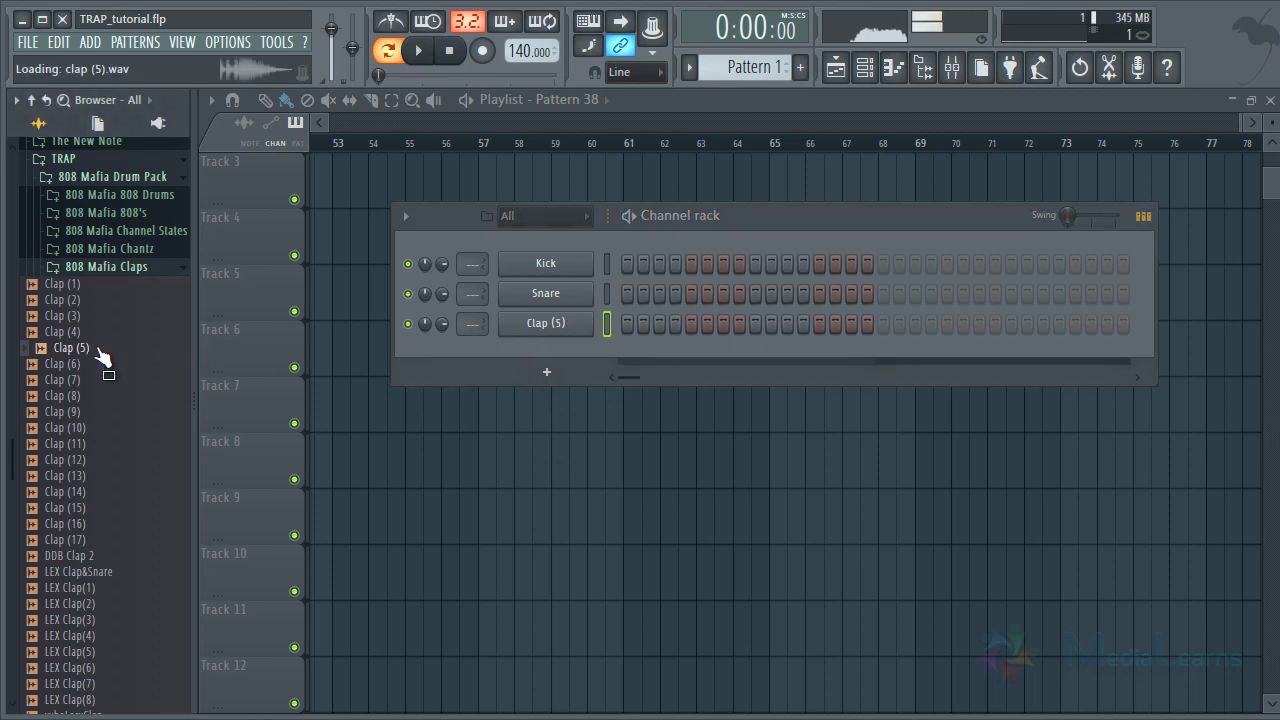
pyautogui.click(75, 395)
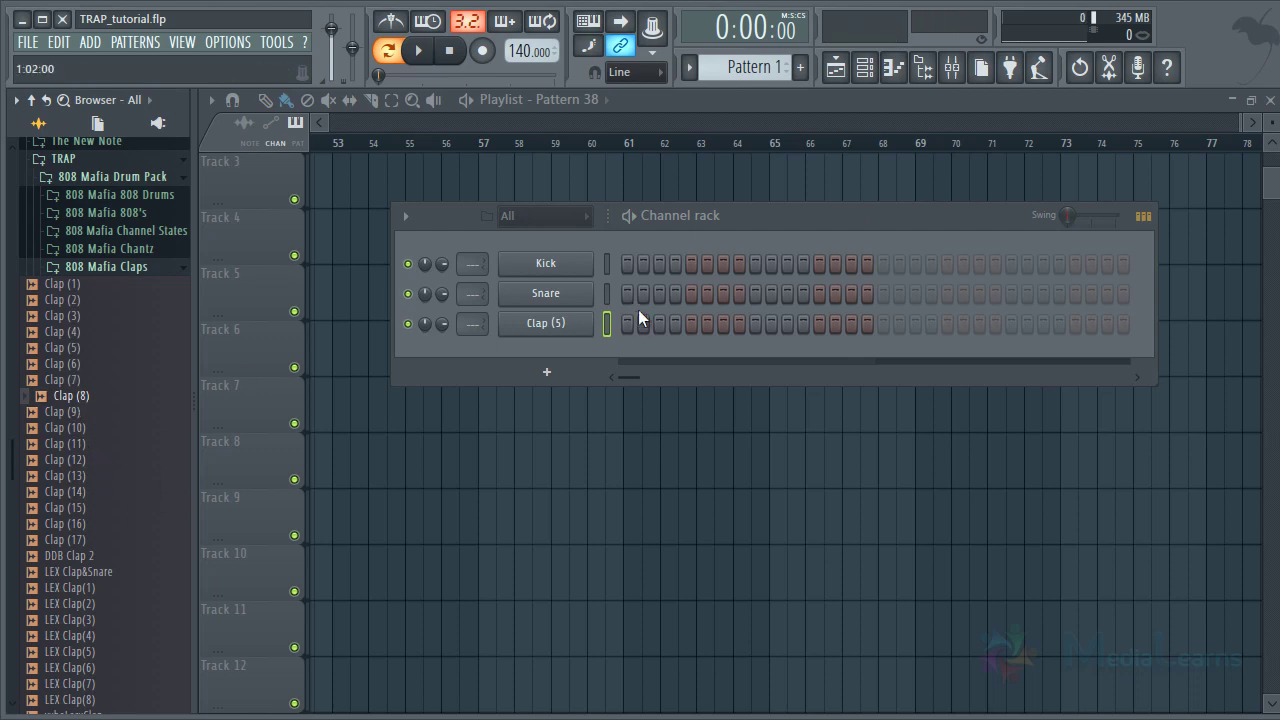
pyautogui.click(75, 523)
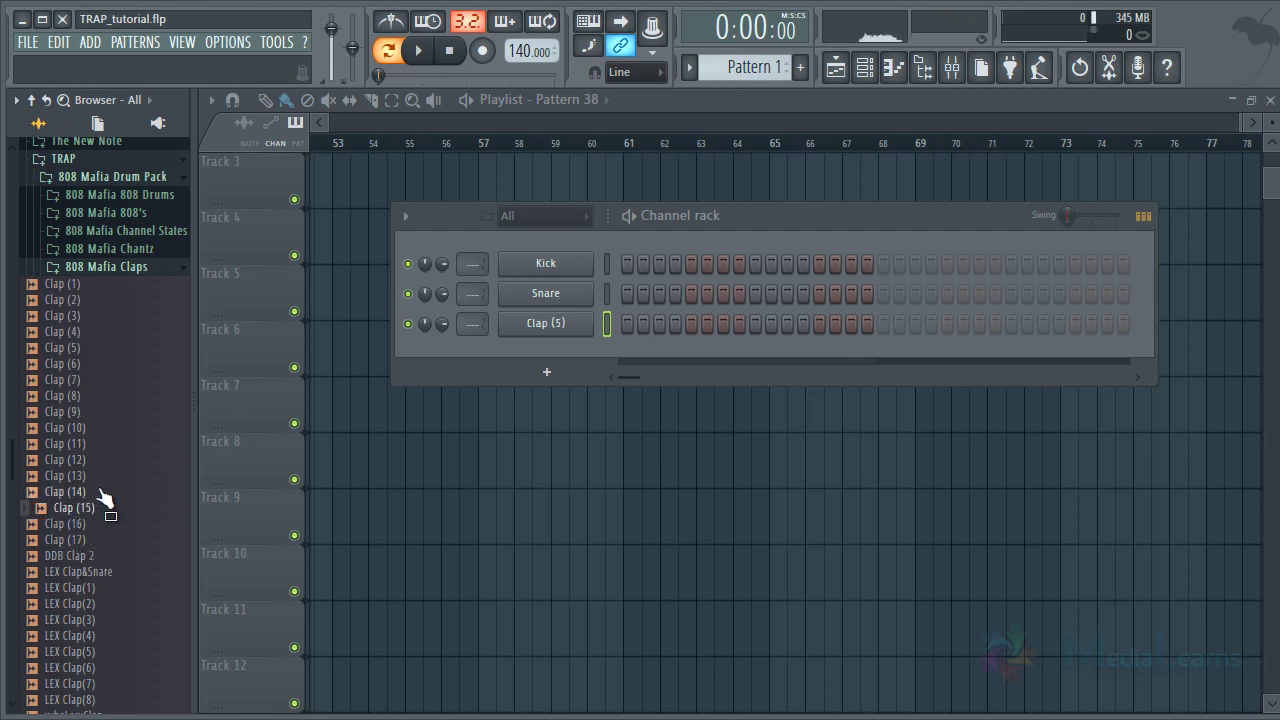
pyautogui.click(76, 507)
pyautogui.click(77, 491)
# Add Clap (13) as a channel between Snare and Clap (5) and rename it to Clap
pyautogui.moveTo(68, 476); pyautogui.dragTo(548, 346)
pyautogui.rightClick(590, 320)
pyautogui.click(643, 349)
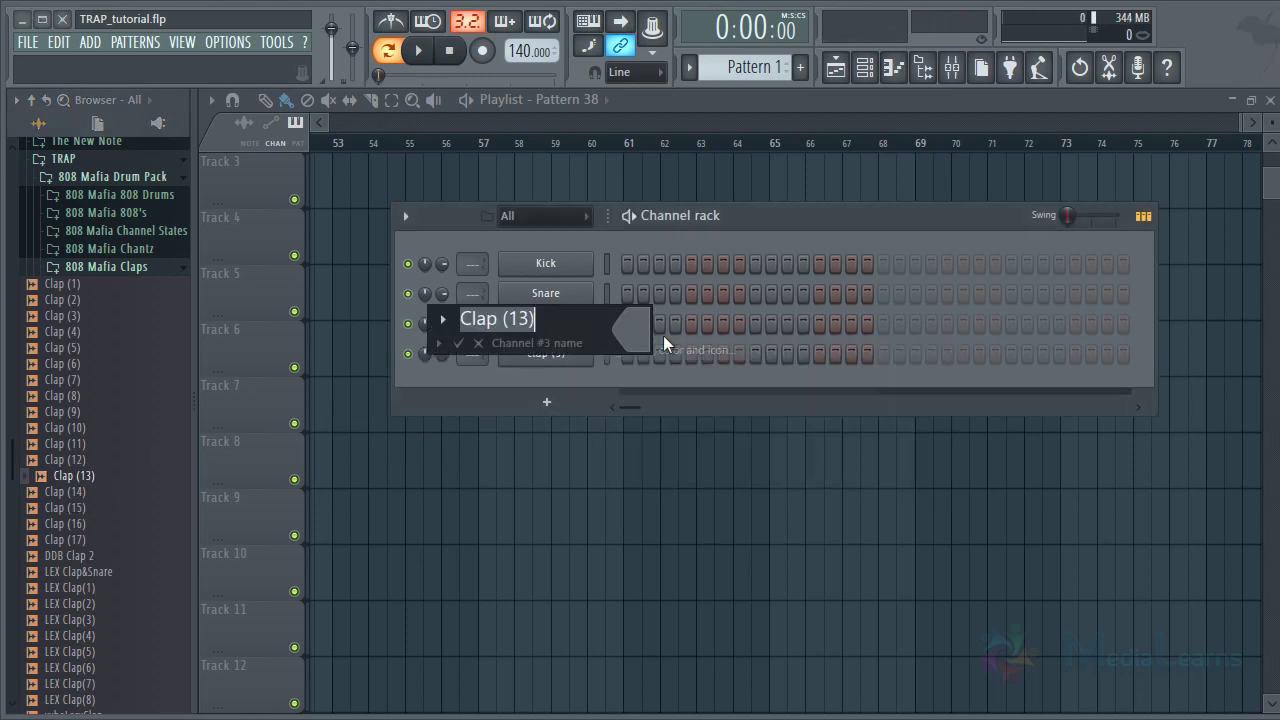
pyautogui.write('Clap')
pyautogui.press('Return')
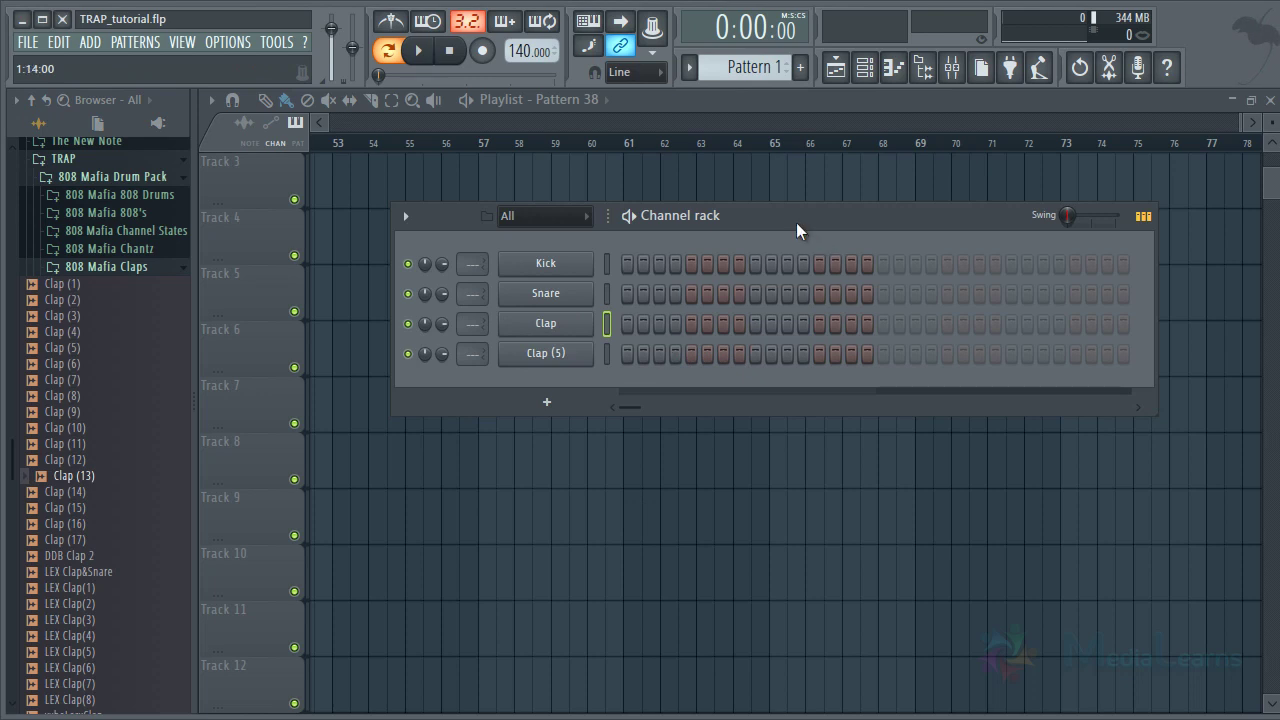
# Check the project tempo options without choosing a preset and move the channel rack closer to the browser
pyautogui.moveTo(796, 222); pyautogui.dragTo(785, 241)
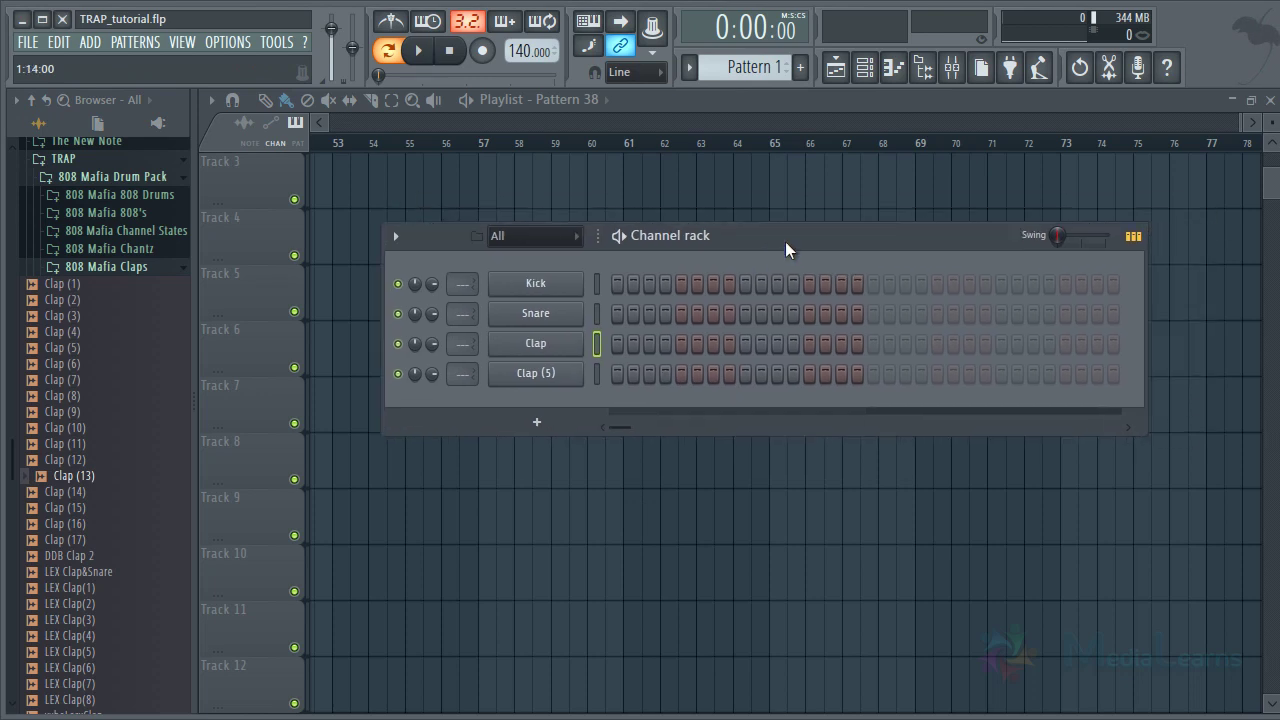
pyautogui.rightClick(521, 55)
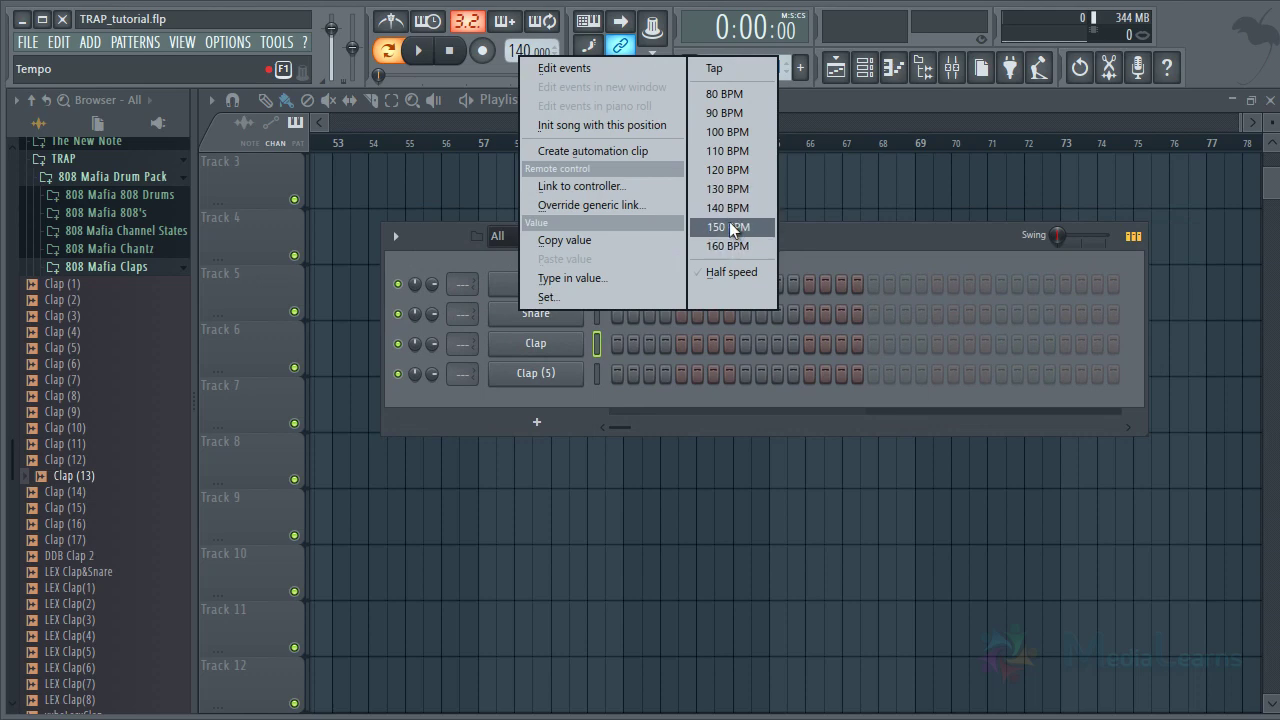
pyautogui.click(788, 228)
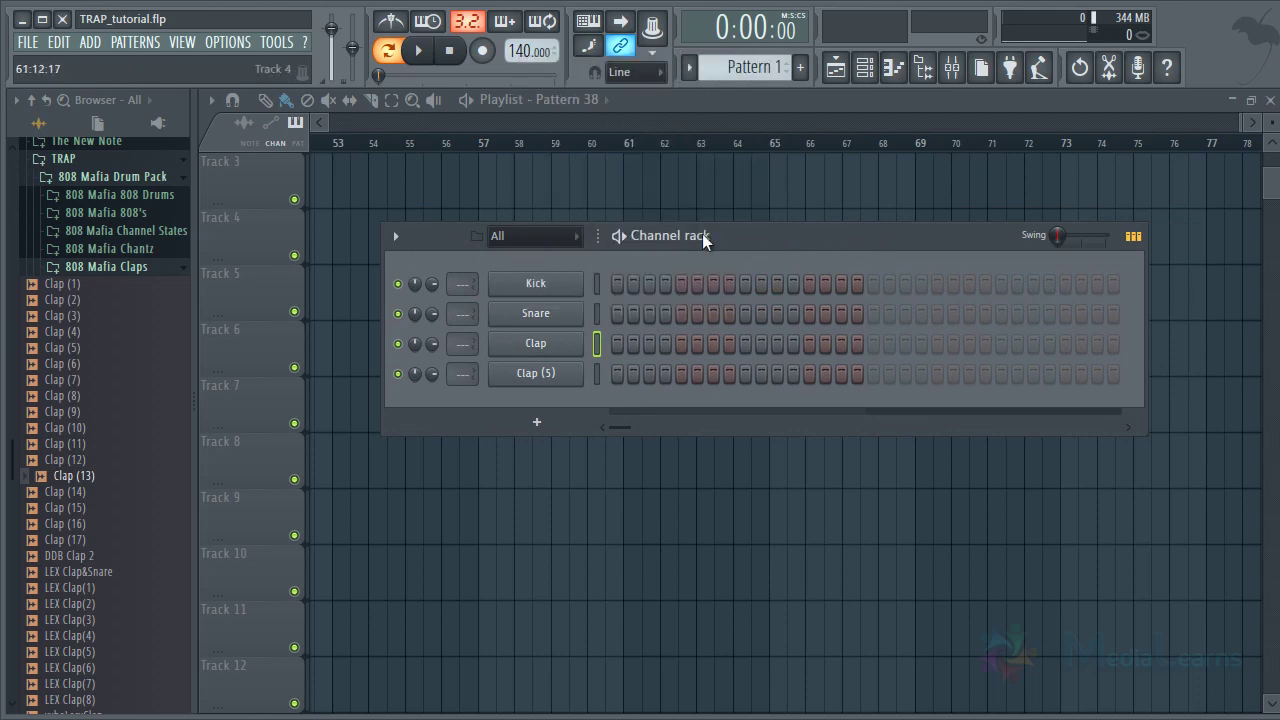
pyautogui.moveTo(702, 233); pyautogui.dragTo(626, 188)
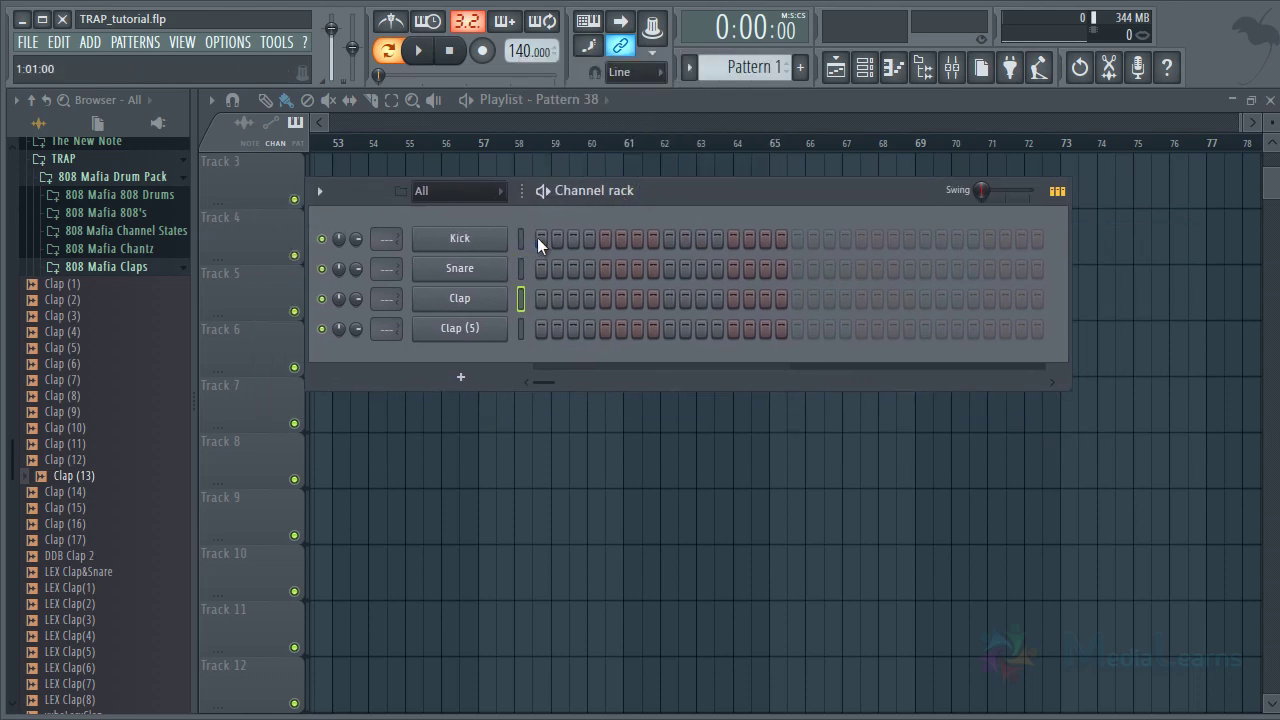
# With the pattern playing, place kicks on steps 1 and 13 and a snare on step 9
pyautogui.press('space')
pyautogui.click(668, 270)
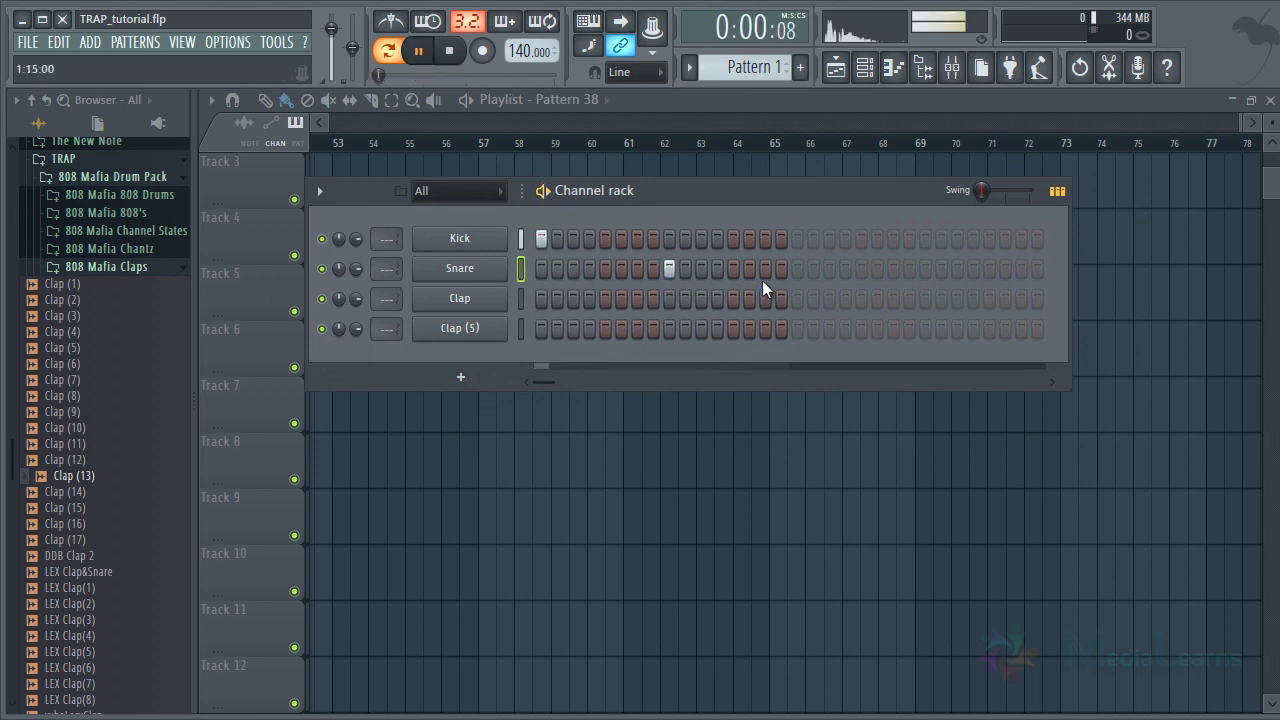
pyautogui.click(734, 240)
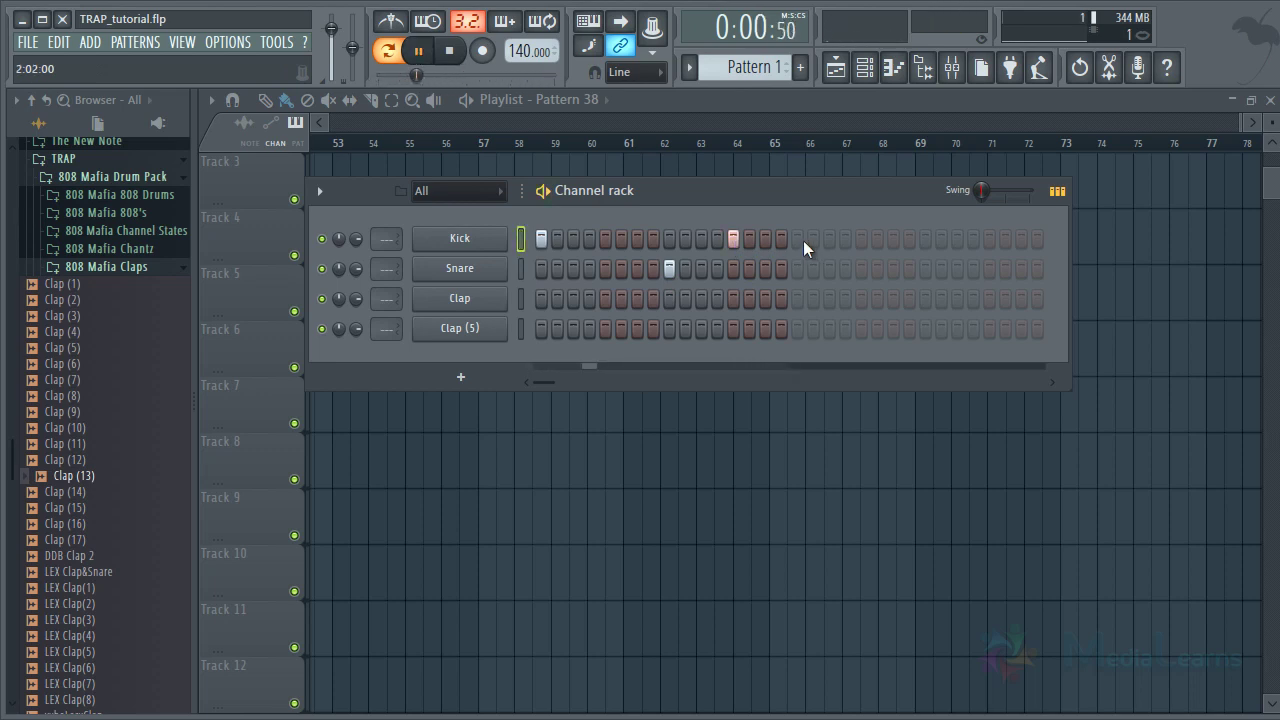
# Try kicks on steps 16, 17 and 18 with playback and clear them again
pyautogui.click(797, 240)
pyautogui.click(781, 240)
pyautogui.click(813, 240)
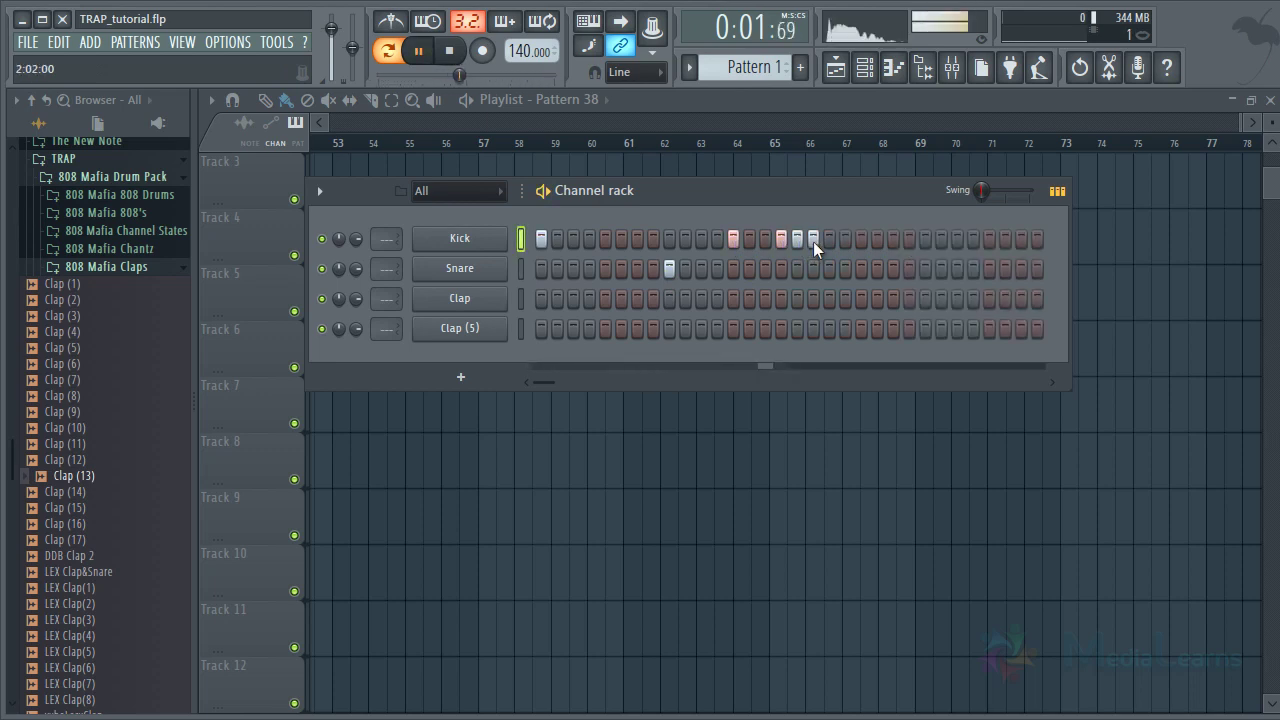
pyautogui.press('space')
pyautogui.press('space')
pyautogui.moveTo(784, 240); pyautogui.dragTo(809, 241)
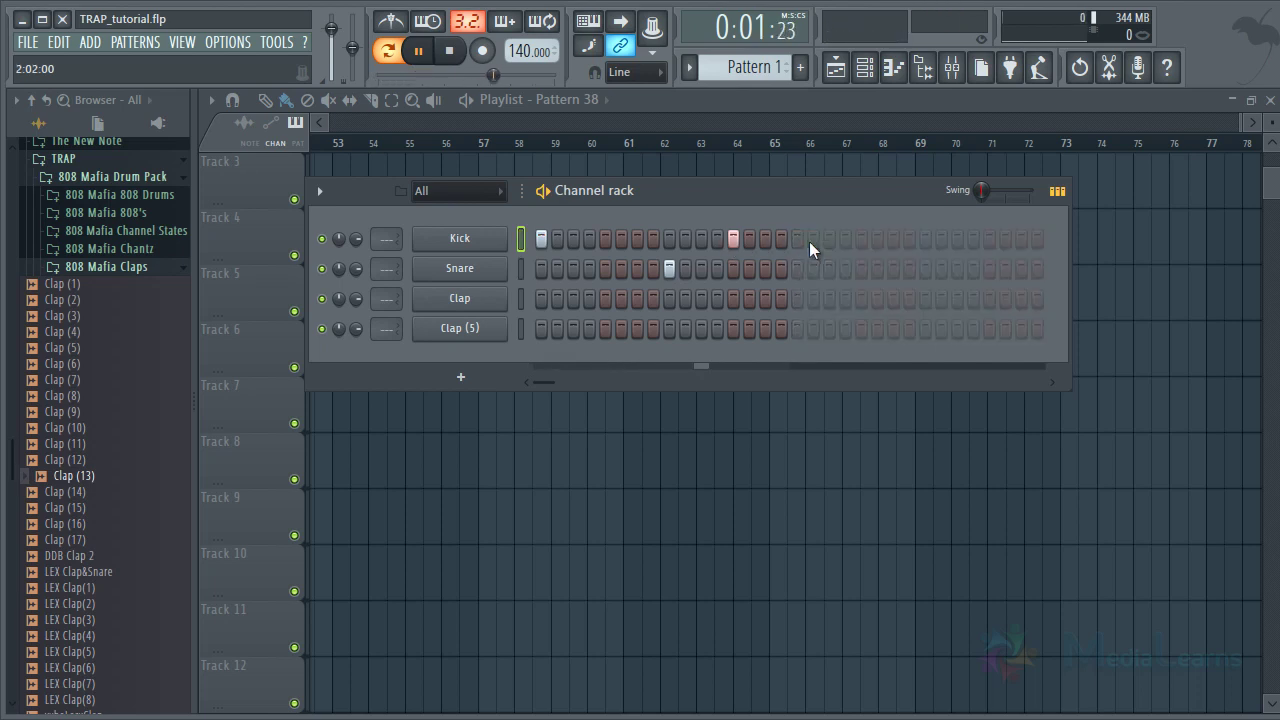
# Place kicks on steps 18, 19 and 20, leaving step 21 empty, and play the pattern
pyautogui.click(809, 241)
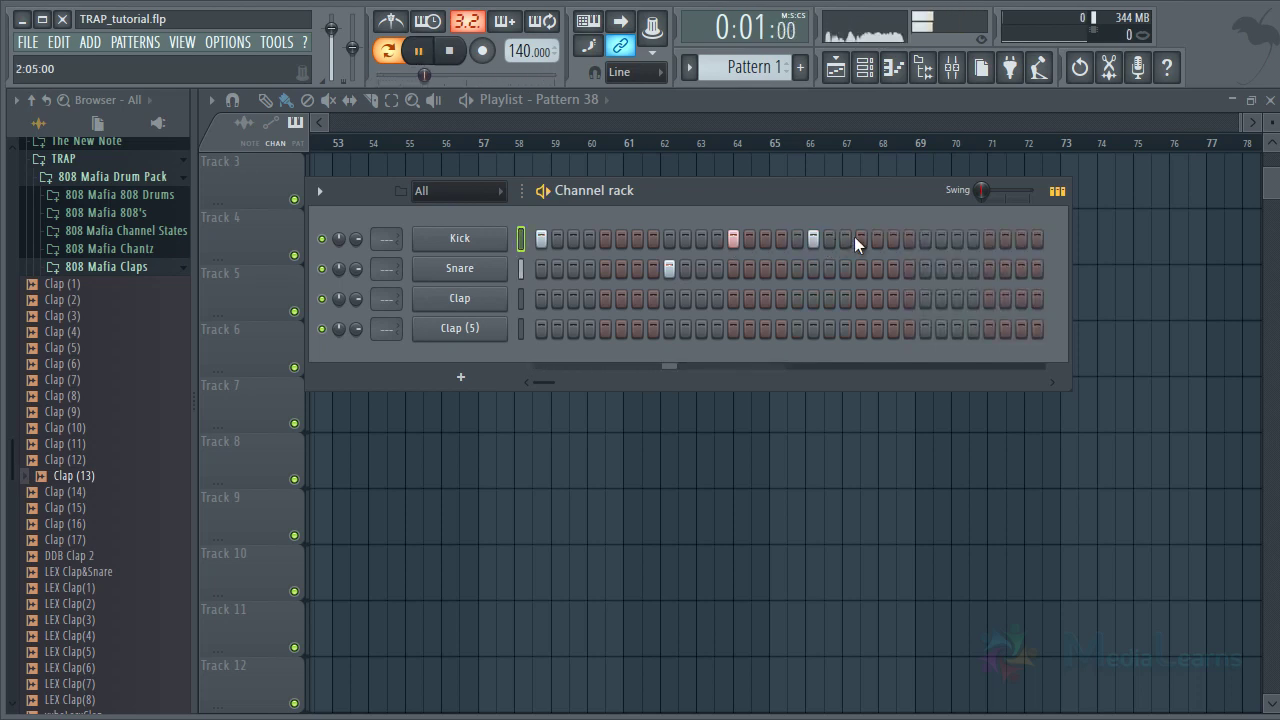
pyautogui.click(857, 238)
pyautogui.press('space')
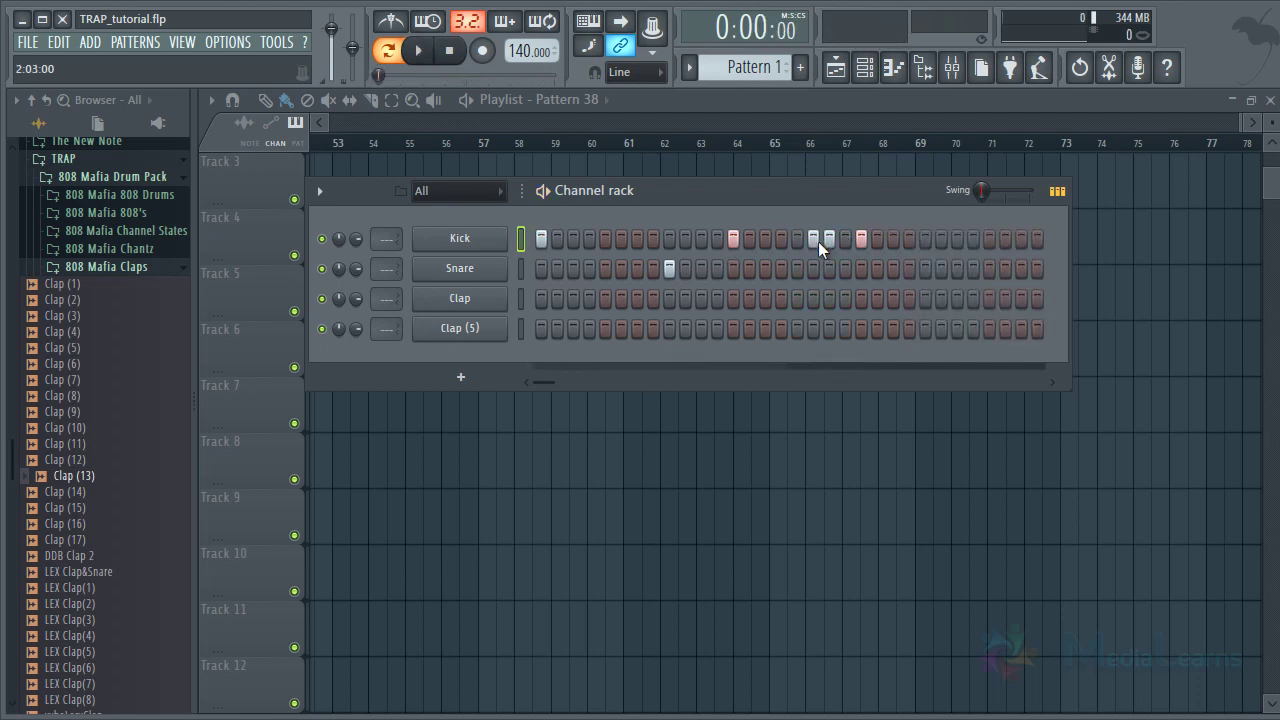
pyautogui.press('space')
pyautogui.click(844, 238)
pyautogui.click(858, 238)
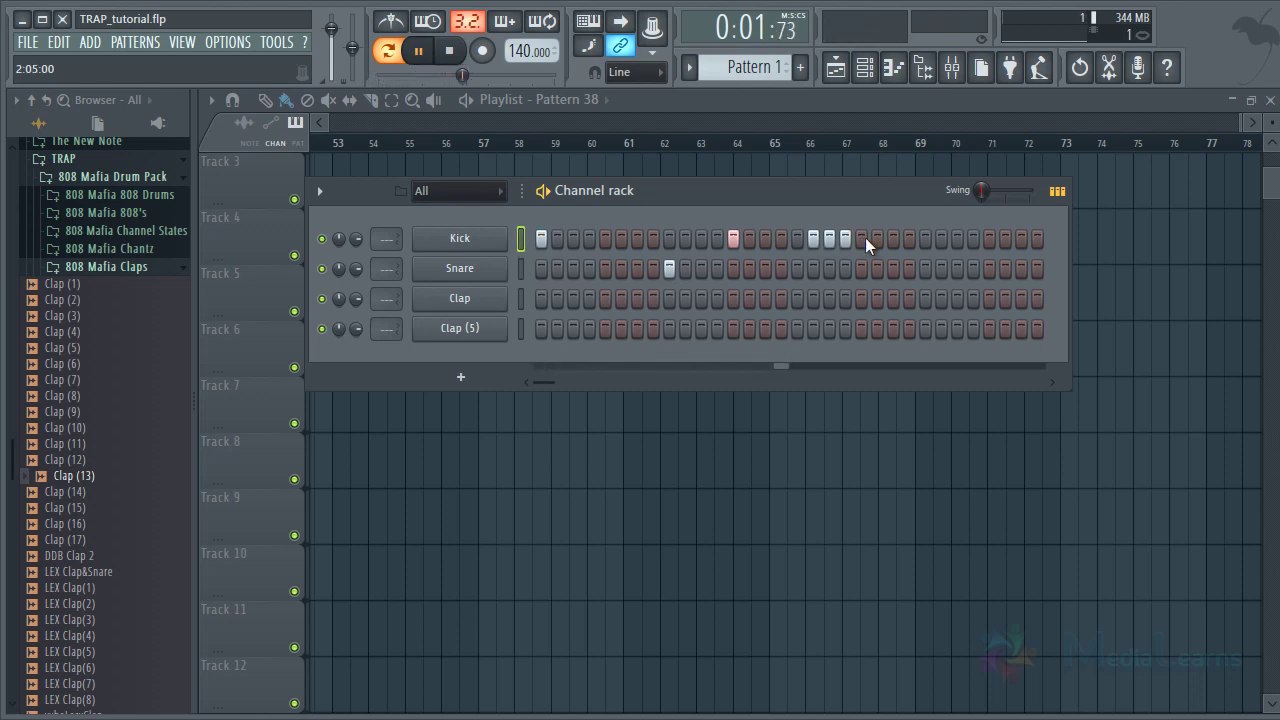
pyautogui.press('space')
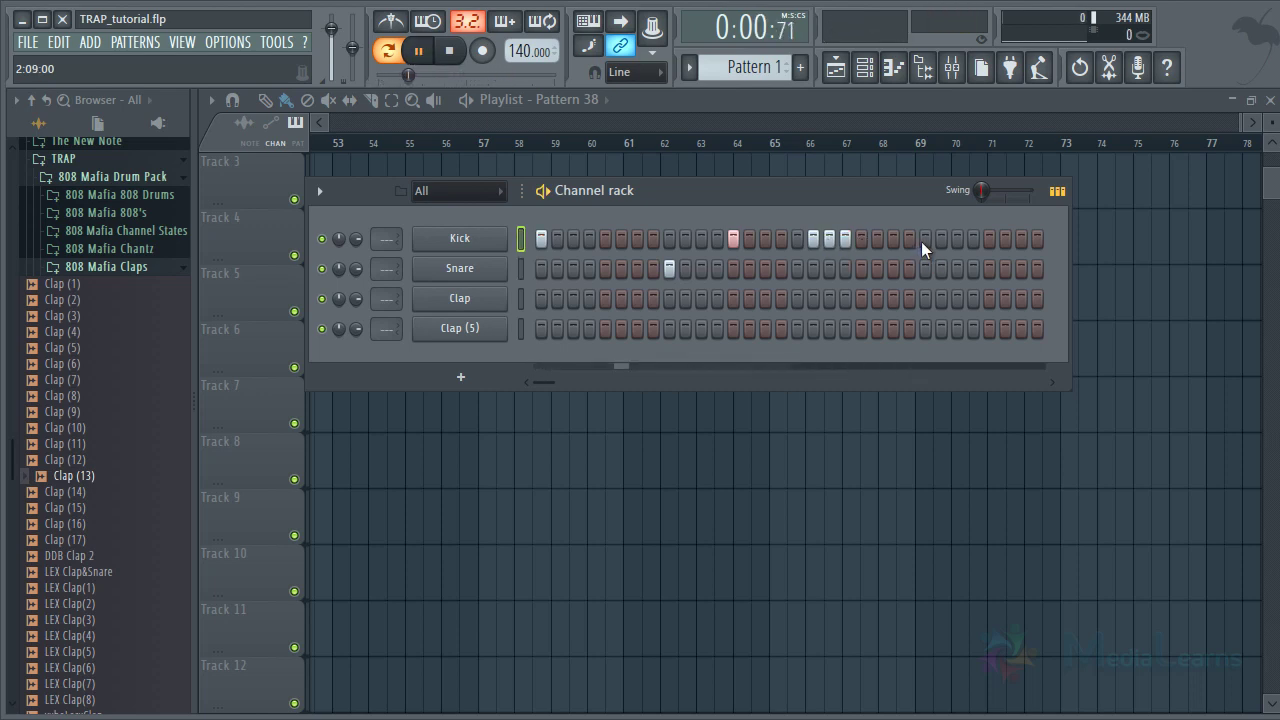
# Place a second snare on step 25 and a kick on step 27
pyautogui.click(925, 268)
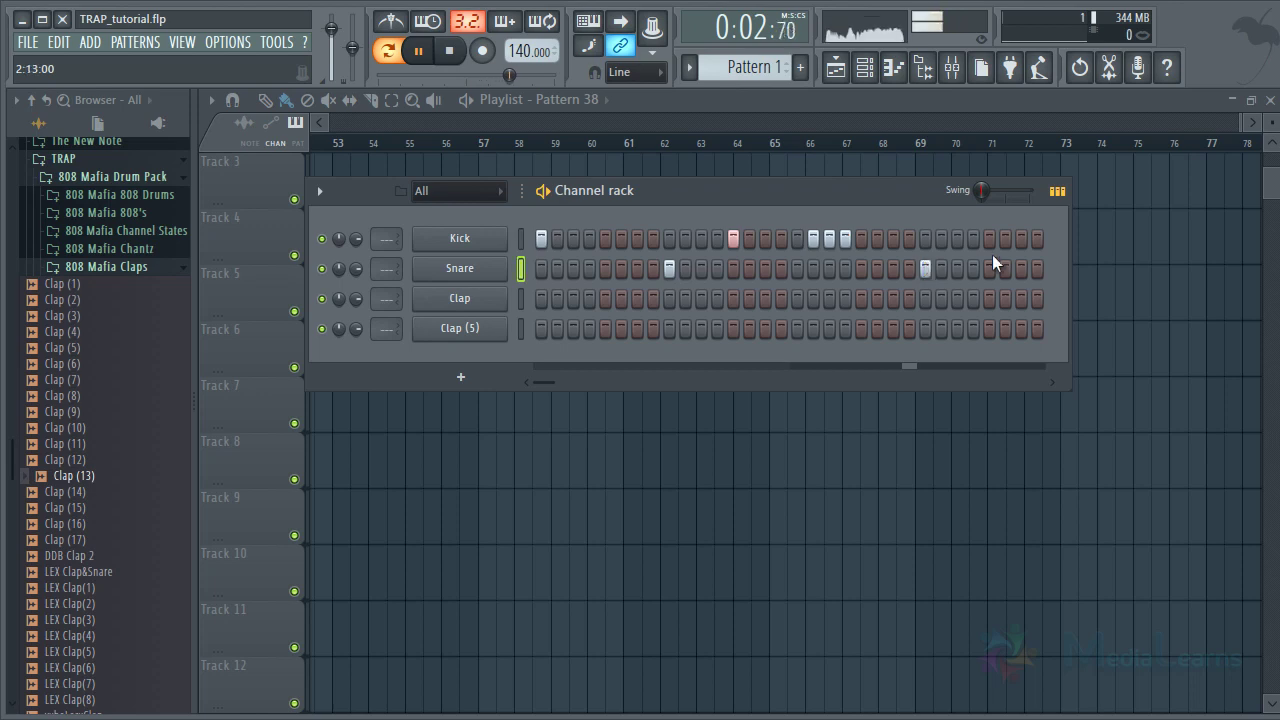
pyautogui.click(988, 238)
pyautogui.click(988, 238)
pyautogui.click(957, 238)
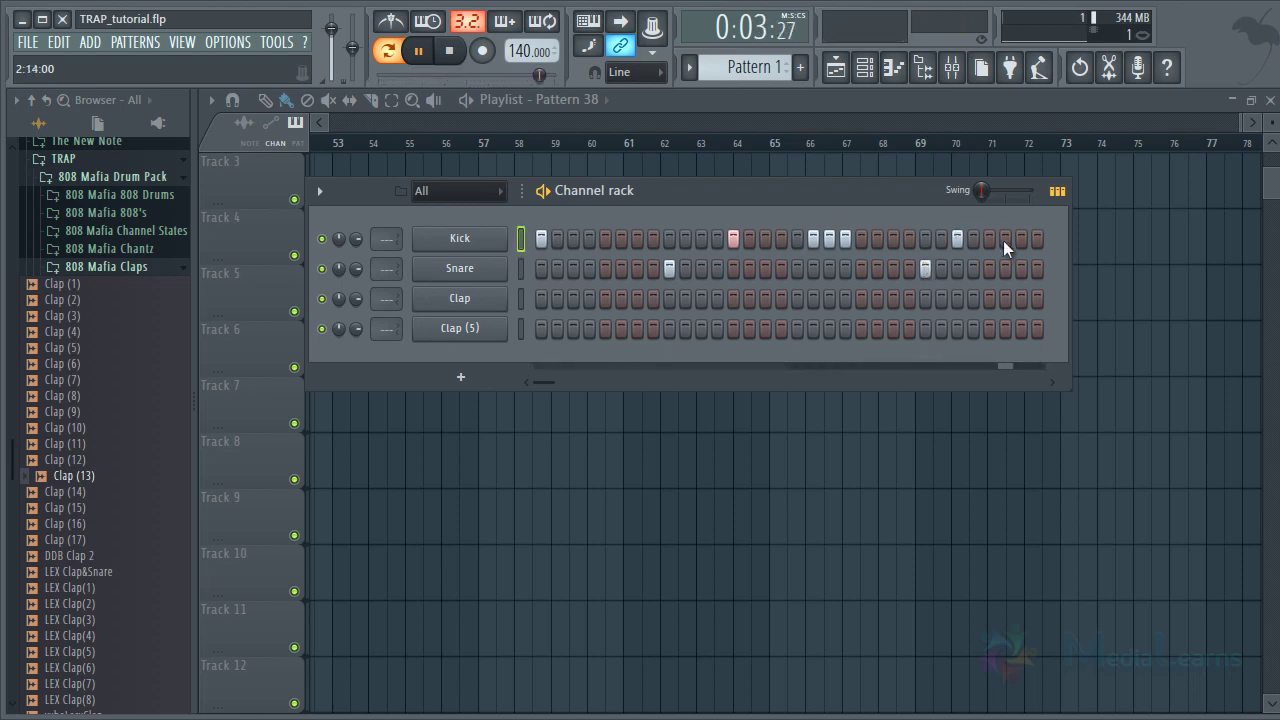
# Try the closing kick on steps 30 and 29, clear those, and place it on step 31
pyautogui.click(1003, 240)
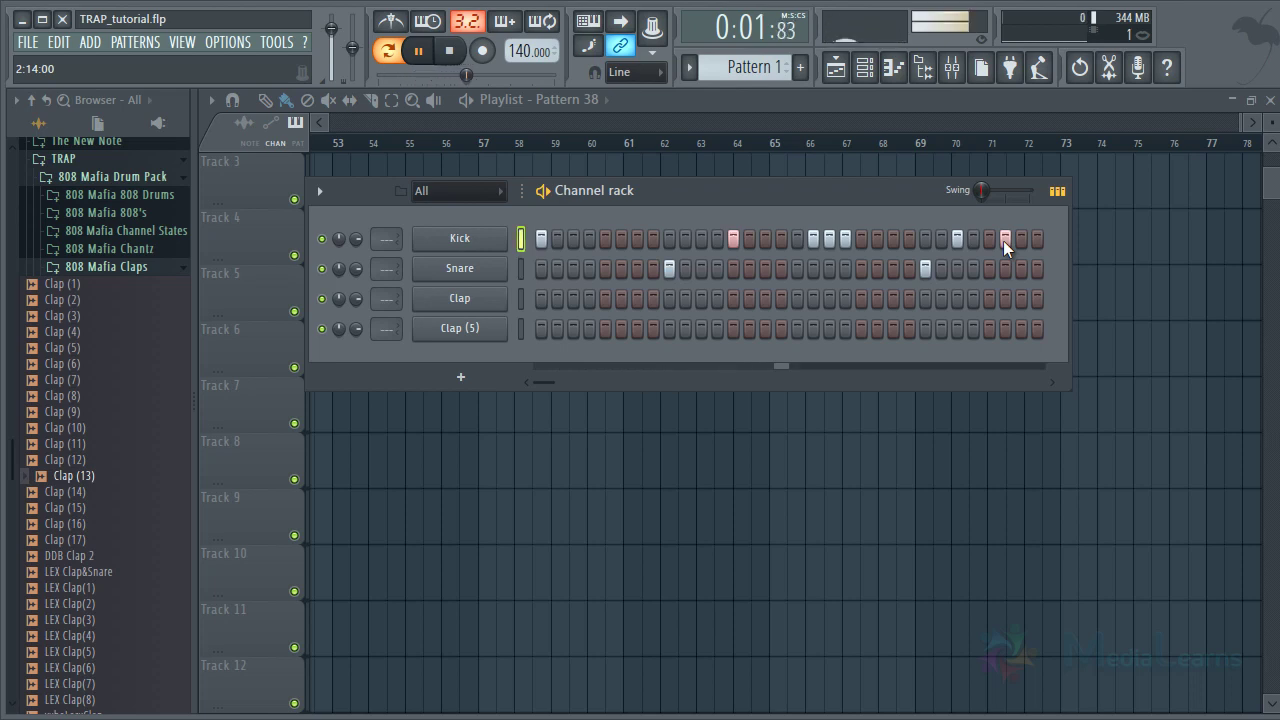
pyautogui.click(1003, 240)
pyautogui.click(991, 240)
pyautogui.click(990, 240)
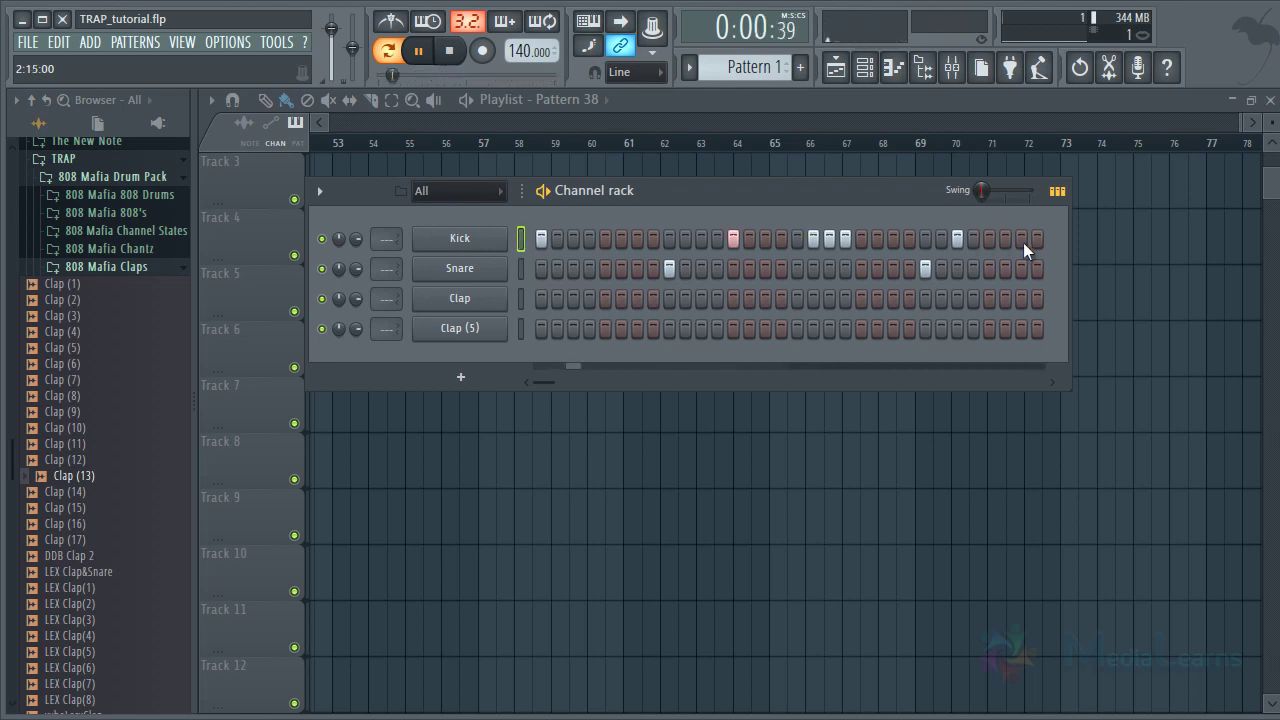
pyautogui.click(1021, 240)
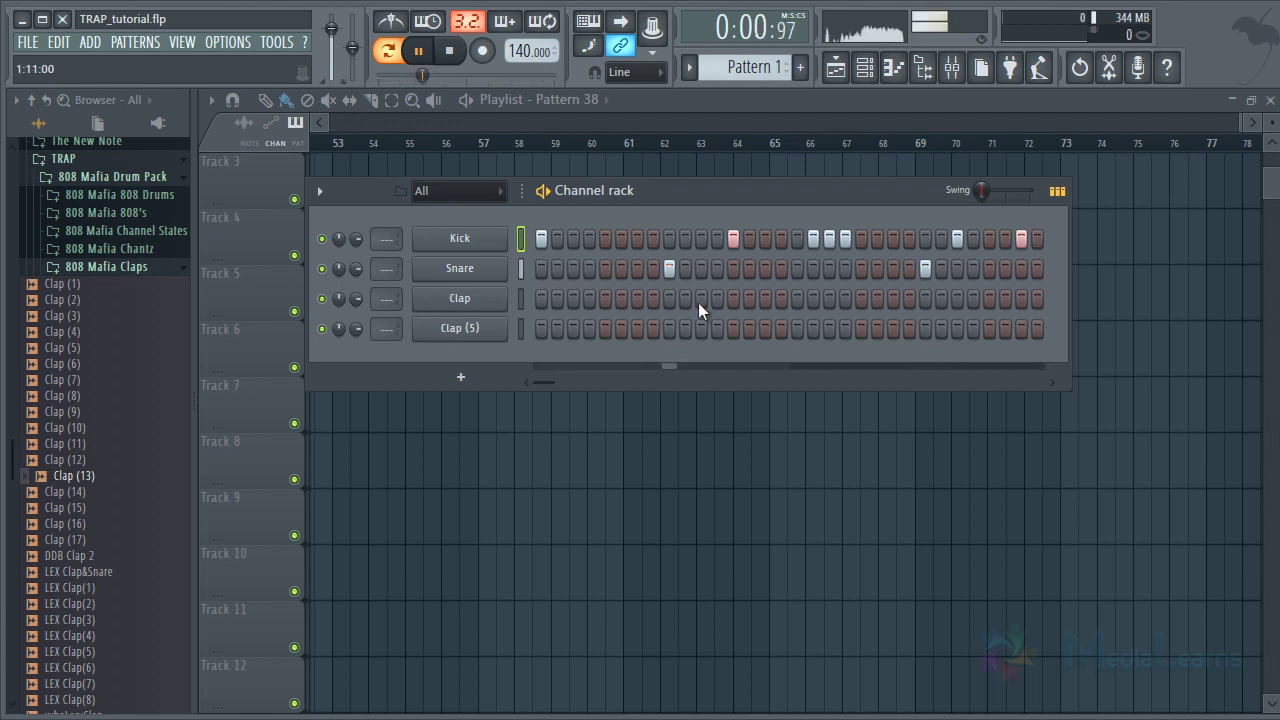
# Place claps on steps 9 and 25 of the Clap channel to double the snare
pyautogui.press('space')
pyautogui.click(664, 298)
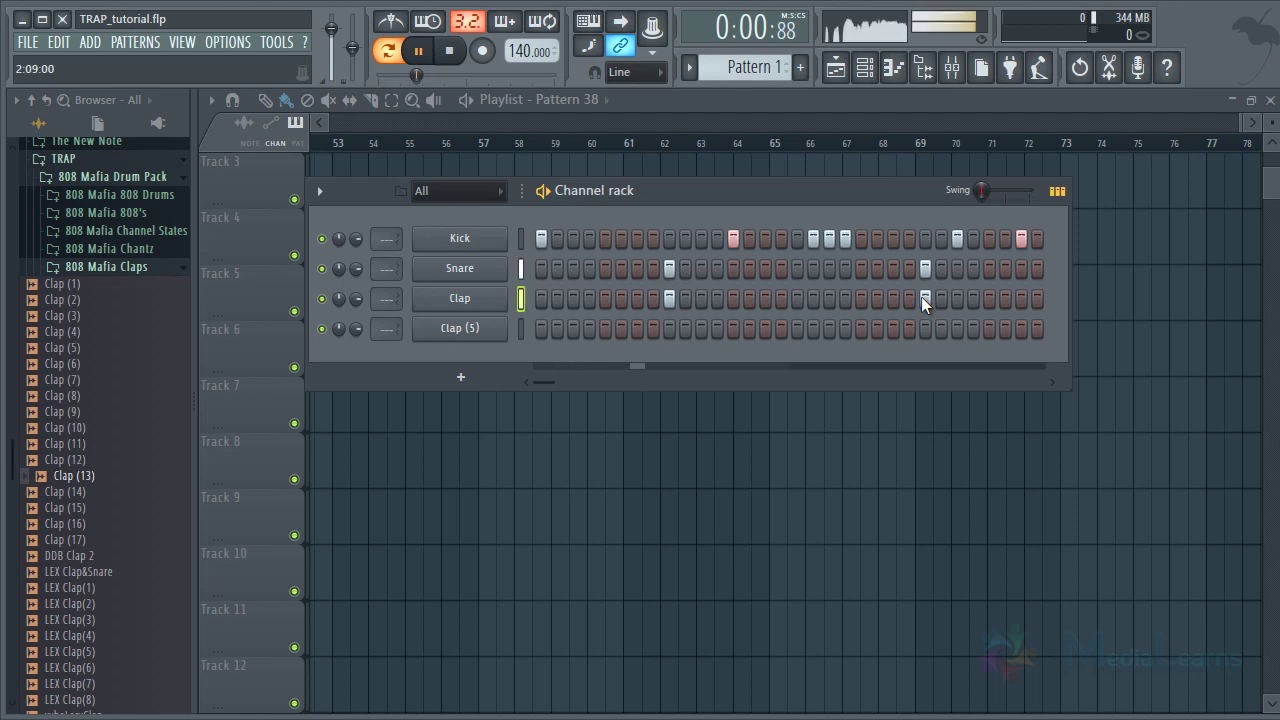
pyautogui.press('space')
# Fill every 4 steps of the Clap (5) channel and lower its volume during playback
pyautogui.rightClick(472, 334)
pyautogui.click(749, 415)
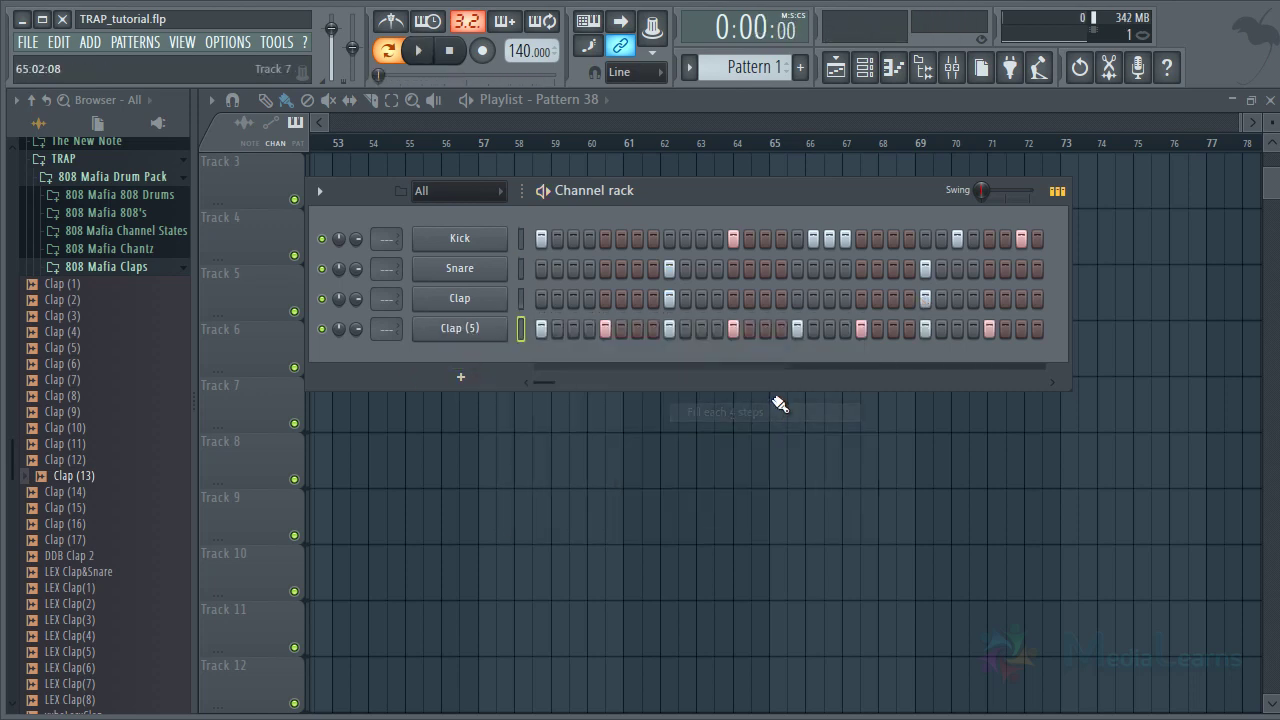
pyautogui.press('space')
pyautogui.moveTo(358, 330); pyautogui.dragTo(363, 404)
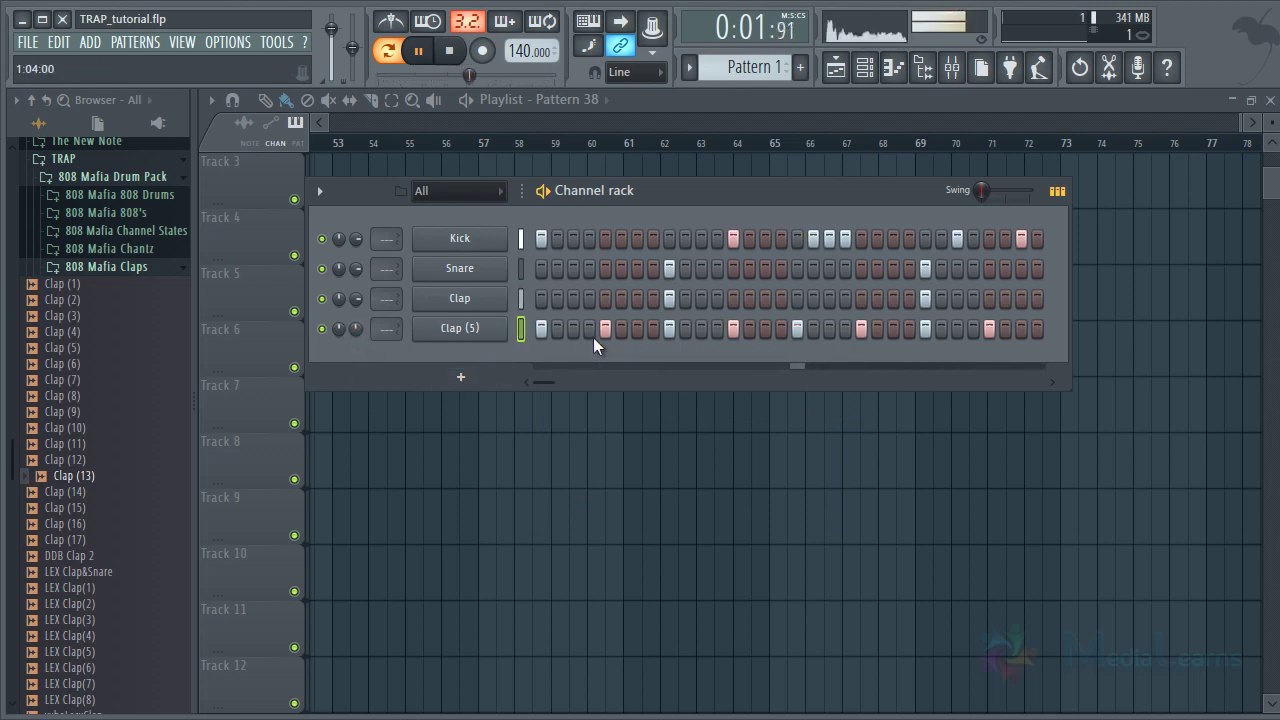
# Try shifting the three consecutive kicks to steps 17, 18 and 19 and play the pattern
pyautogui.click(798, 238)
pyautogui.click(844, 238)
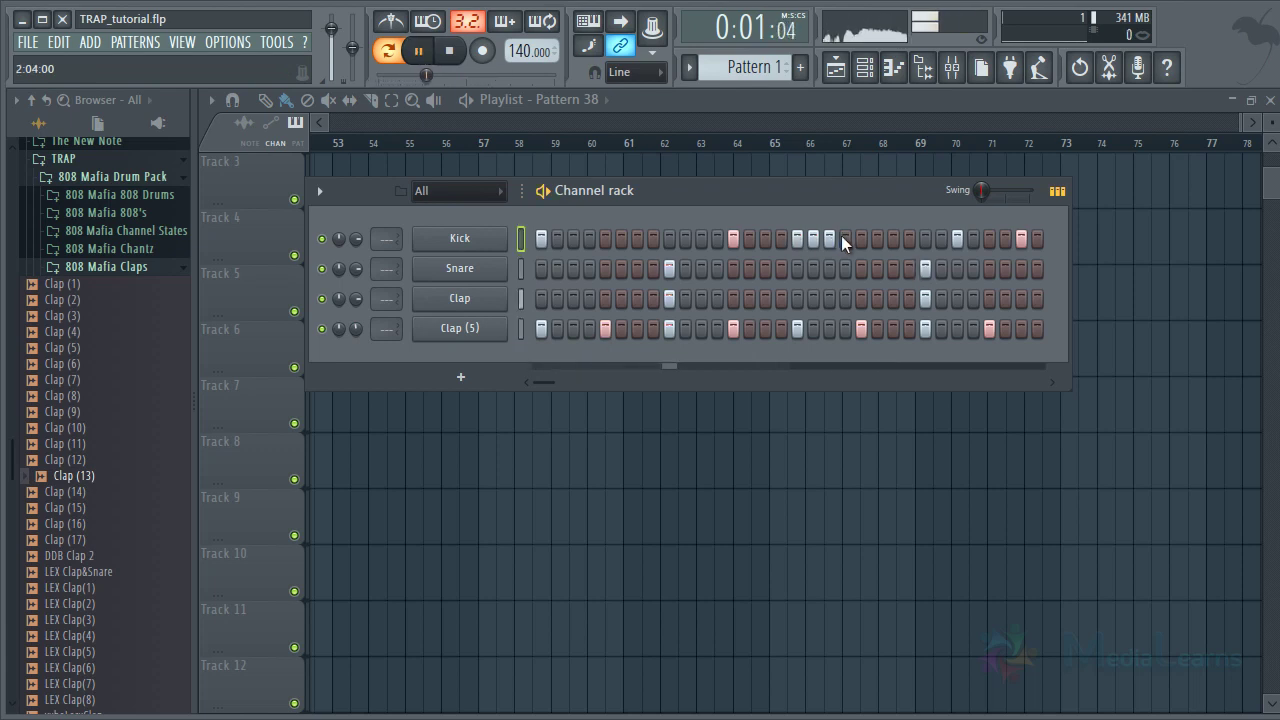
pyautogui.press('space')
pyautogui.press('space')
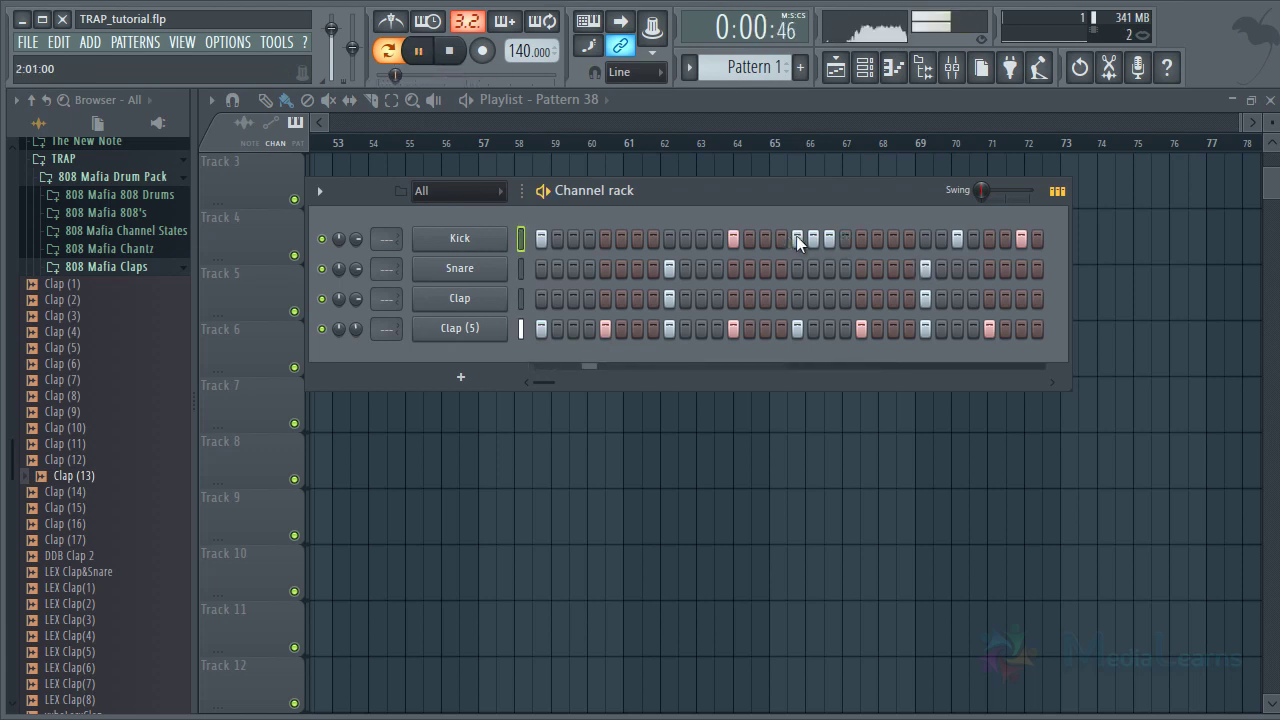
# Shift the three consecutive kicks to steps 19, 20 and 21
pyautogui.click(797, 236)
pyautogui.click(845, 236)
pyautogui.click(861, 237)
pyautogui.click(814, 238)
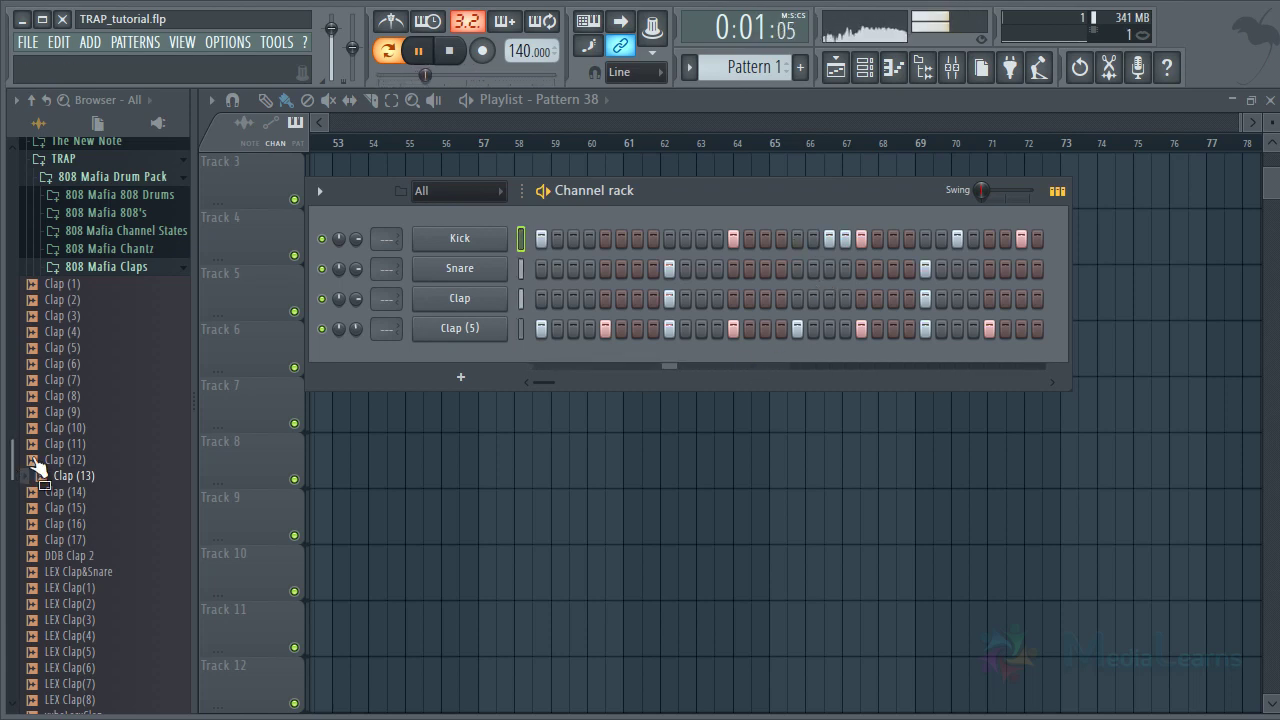
# Audition the Clap (16) and Clap (17) samples in the 808 Mafia Claps folder
pyautogui.click(80, 523)
pyautogui.press('space')
pyautogui.click(79, 541)
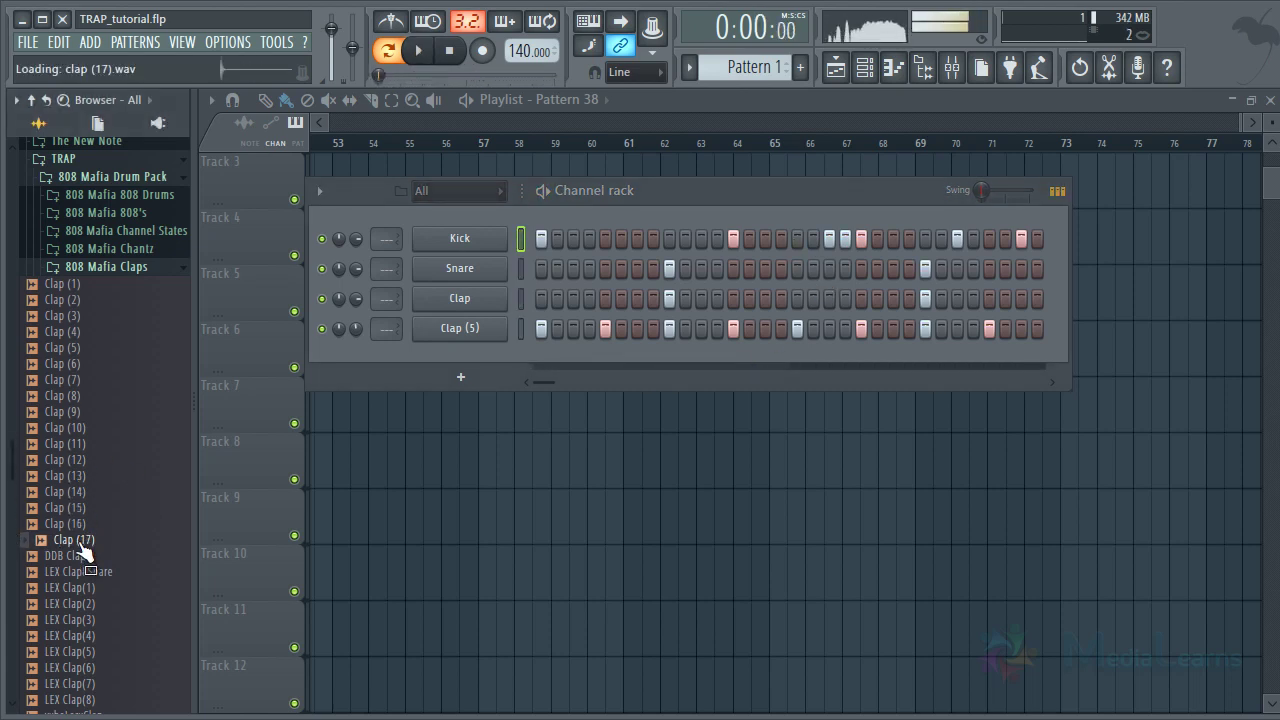
pyautogui.click(77, 528)
pyautogui.click(78, 537)
pyautogui.click(77, 528)
pyautogui.press('space')
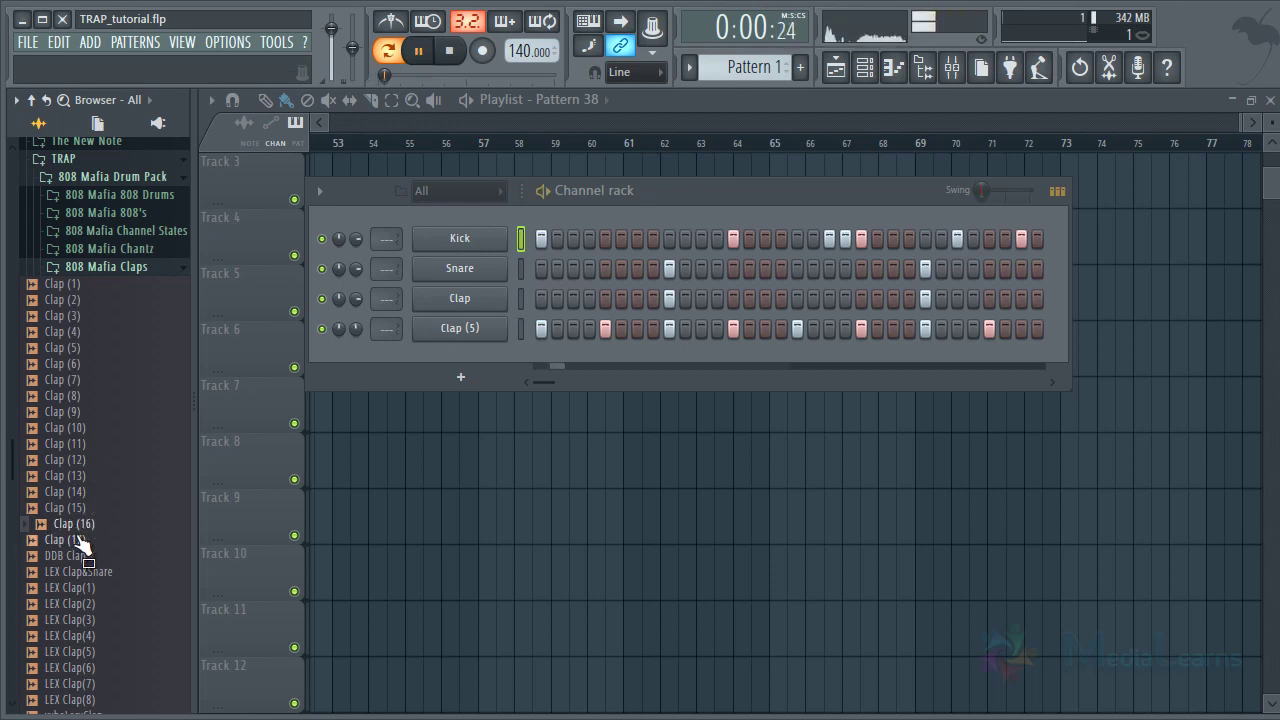
# Add Clap (17) as a new channel and move it up between Clap and Clap (5)
pyautogui.click(77, 543)
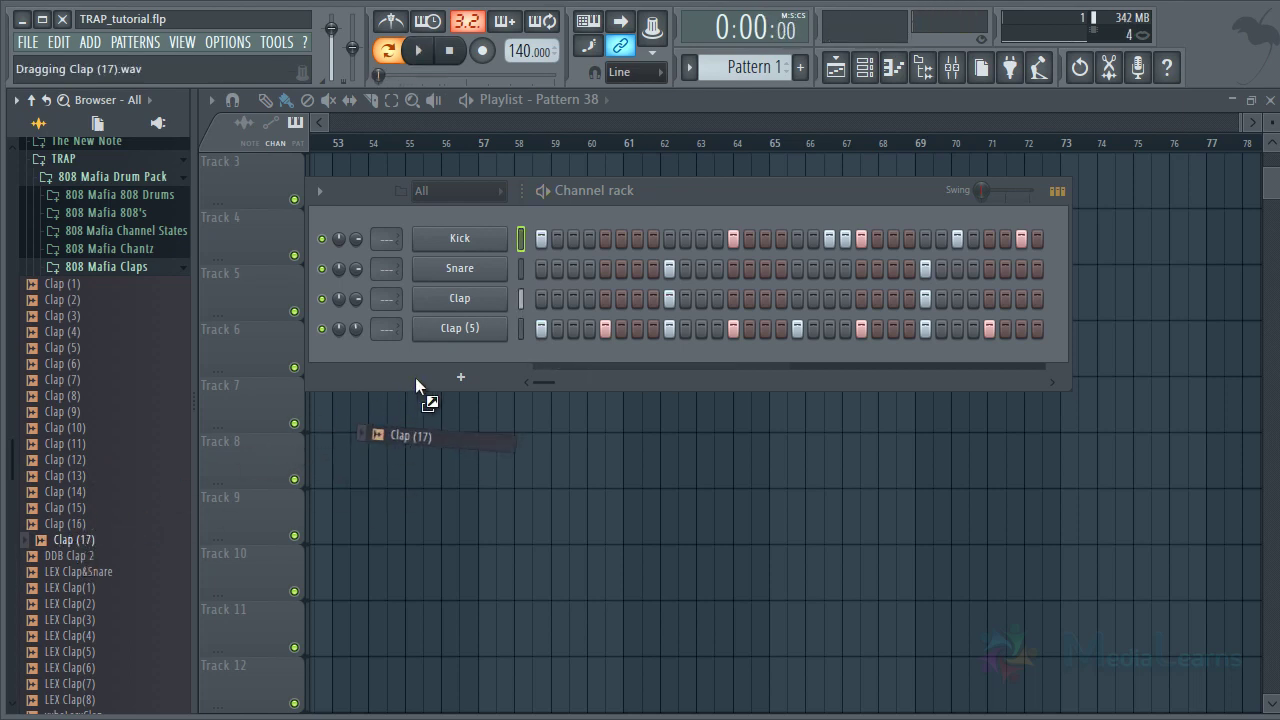
pyautogui.moveTo(456, 351); pyautogui.dragTo(458, 353)
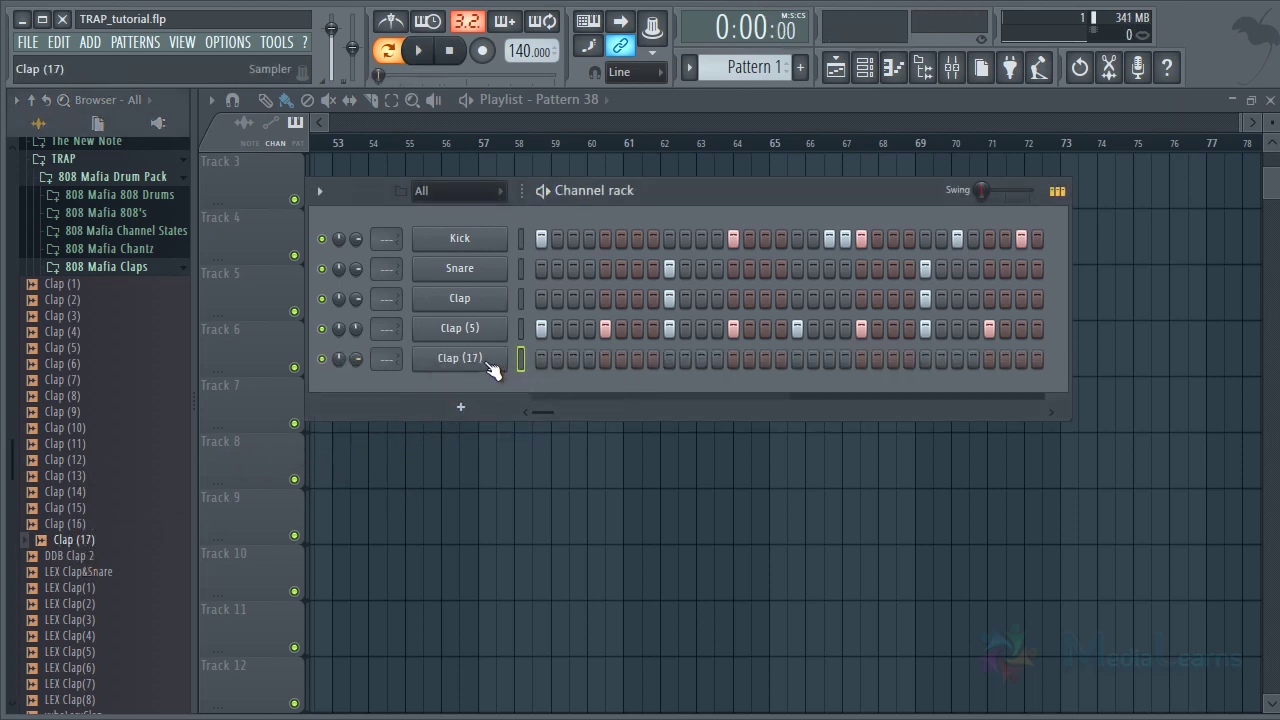
pyautogui.hotkey('alt', 'Up')
pyautogui.hotkey('alt', 'Up')
# Place Clap (17) hits on steps 9 and 25 and listen to the pattern
pyautogui.press('space')
pyautogui.click(668, 328)
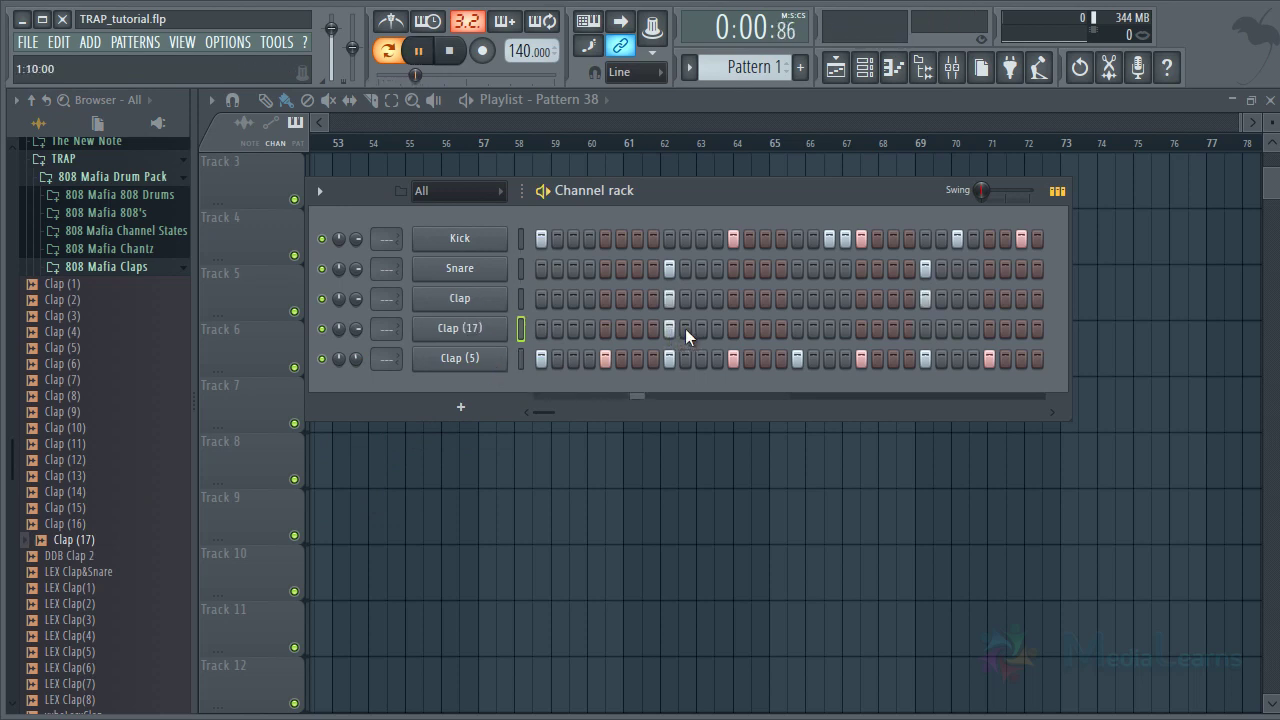
pyautogui.click(922, 327)
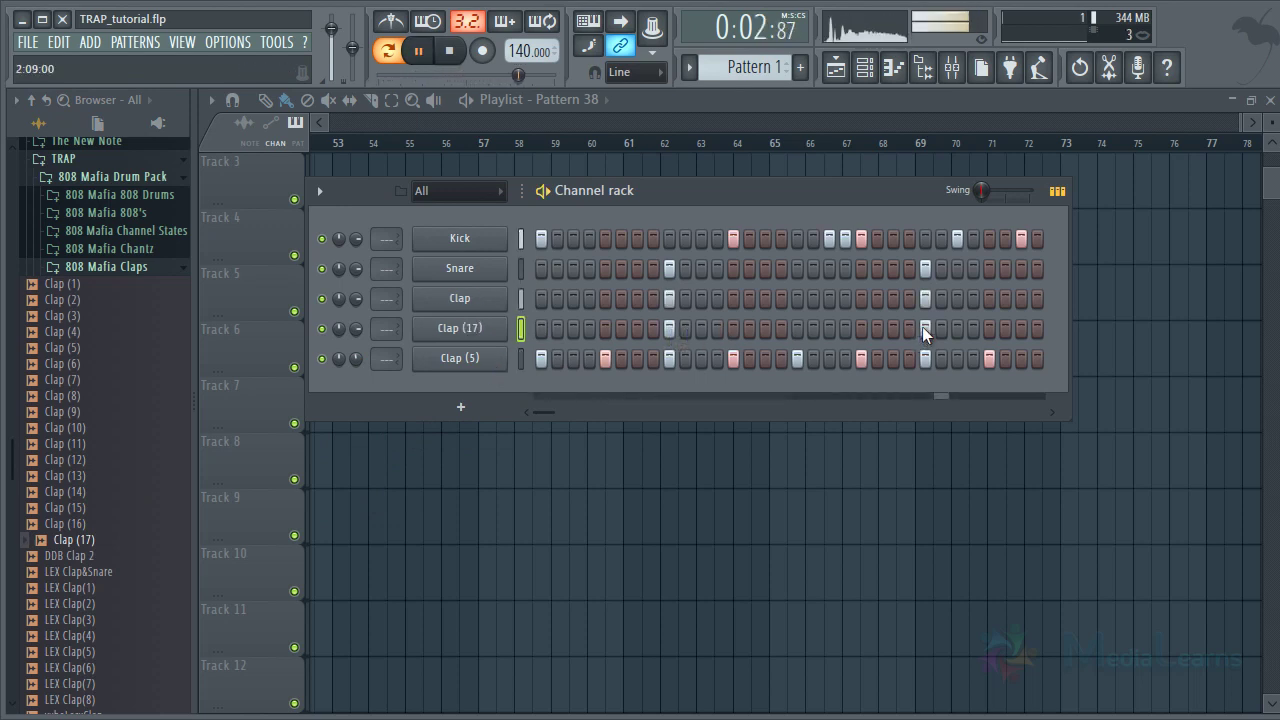
pyautogui.press('space')
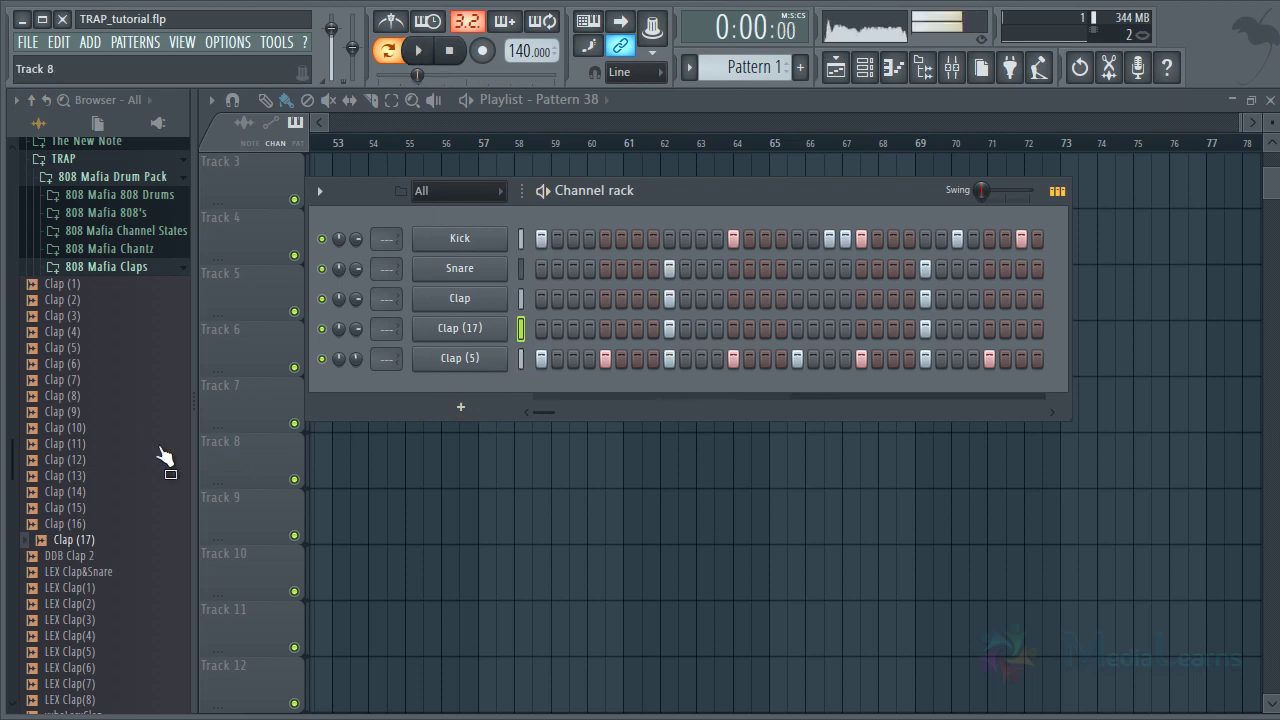
# Audition Clap (10), Clap (8) and Clap (6) from the 808 Mafia Claps folder
pyautogui.click(82, 427)
pyautogui.click(83, 395)
pyautogui.click(80, 364)
pyautogui.click(82, 427)
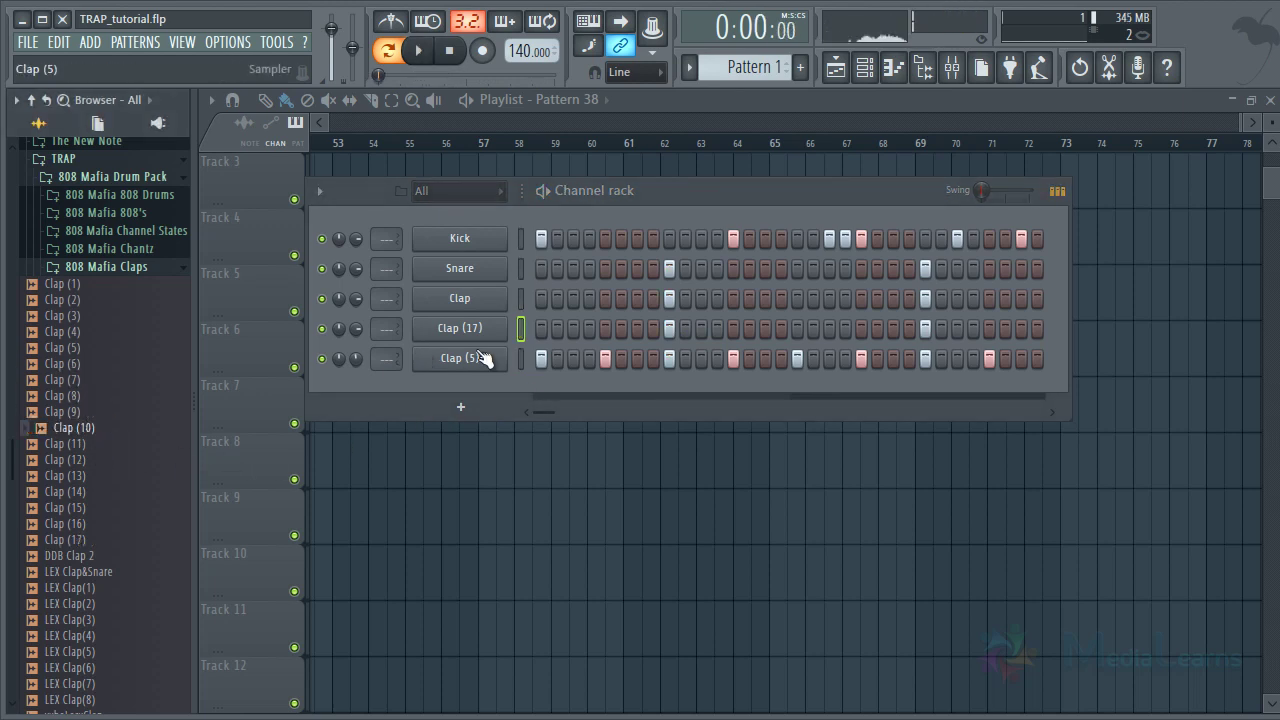
# Replace the sample of the Clap (17) channel with Clap (10), listen to it and close the channel settings
pyautogui.click(476, 330)
pyautogui.moveTo(80, 427); pyautogui.dragTo(522, 473)
pyautogui.press('space')
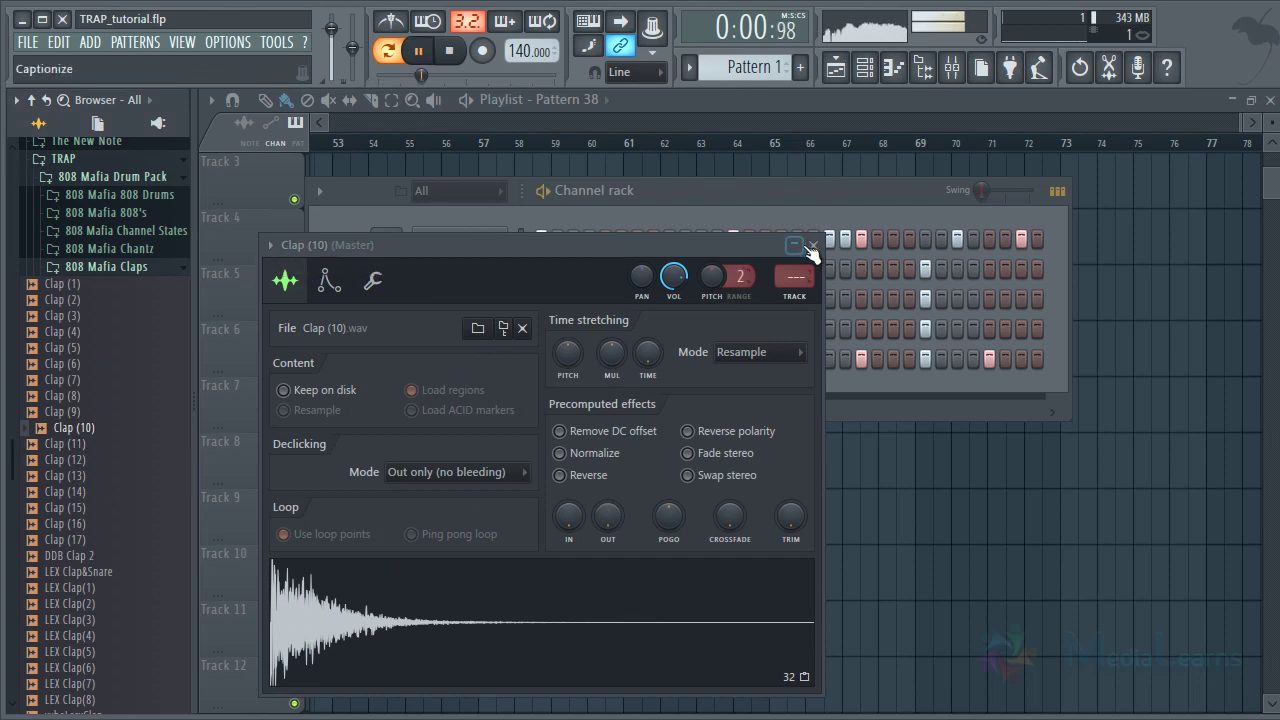
pyautogui.click(812, 245)
pyautogui.press('space')
# Rename the Clap (10) channel to Clap 2 and collapse the 808 Mafia Claps folder
pyautogui.rightClick(513, 318)
pyautogui.click(576, 356)
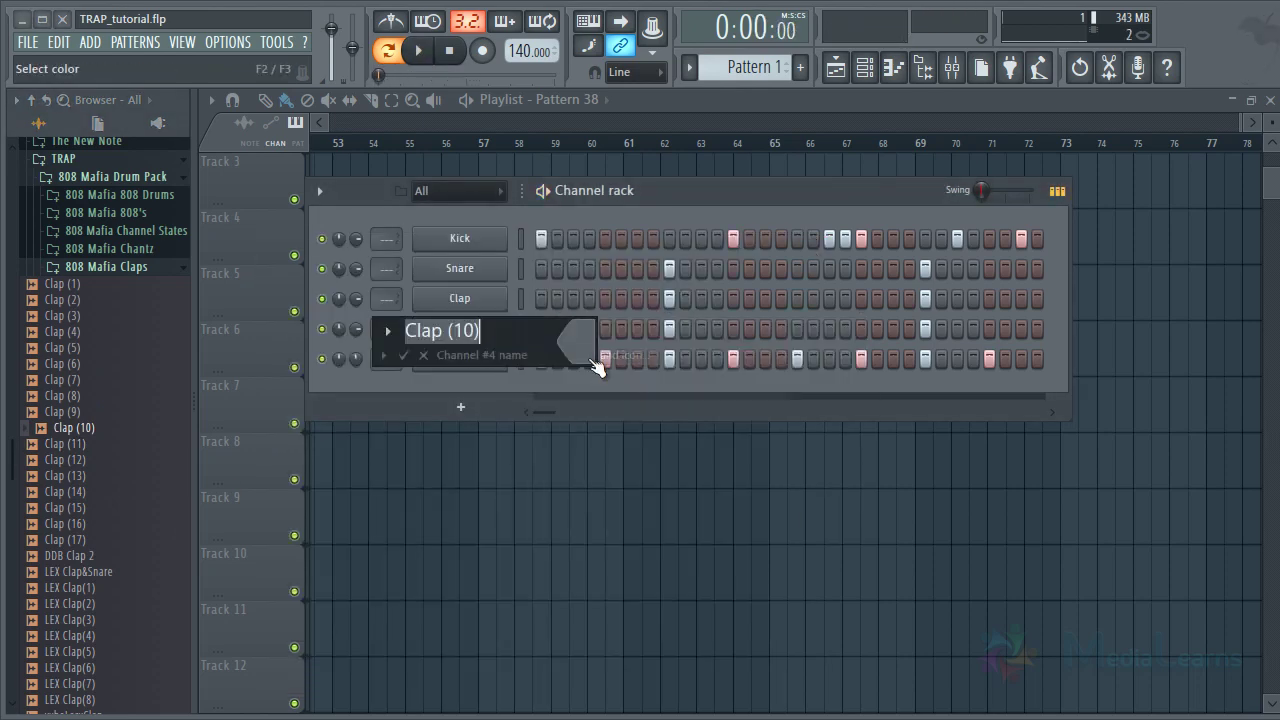
pyautogui.write('Clap 2')
pyautogui.press('Return')
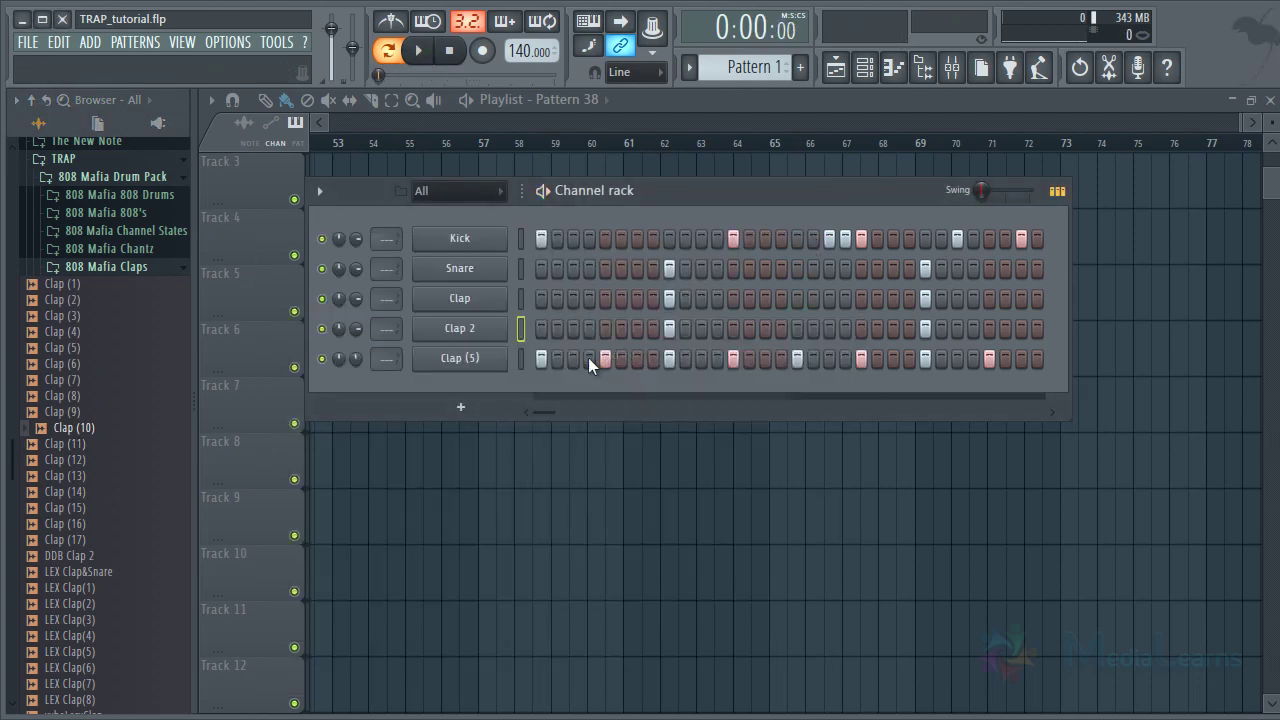
pyautogui.click(92, 266)
# Route the Kick, Snare, Clap, Clap 2 and Clap (5) channels to mixer inserts 1 to 5
pyautogui.rightClick(500, 244)
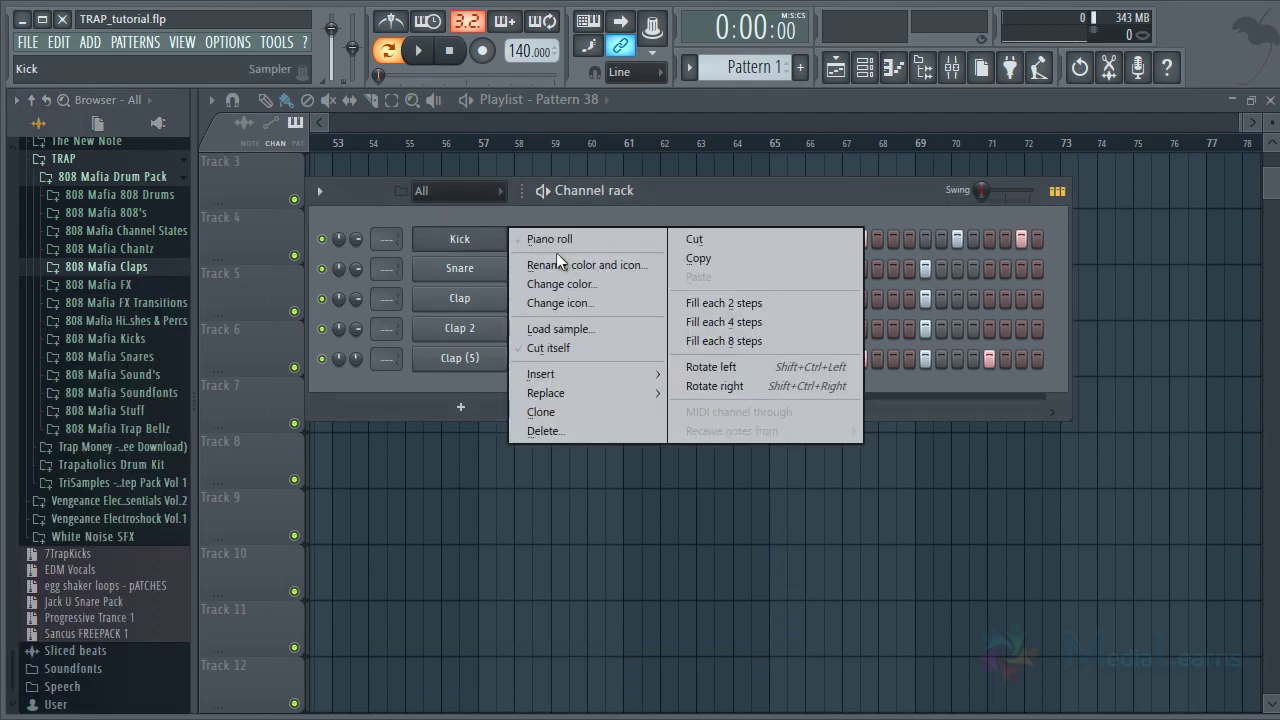
pyautogui.press('Escape')
pyautogui.rightClick(491, 336)
pyautogui.press('Escape')
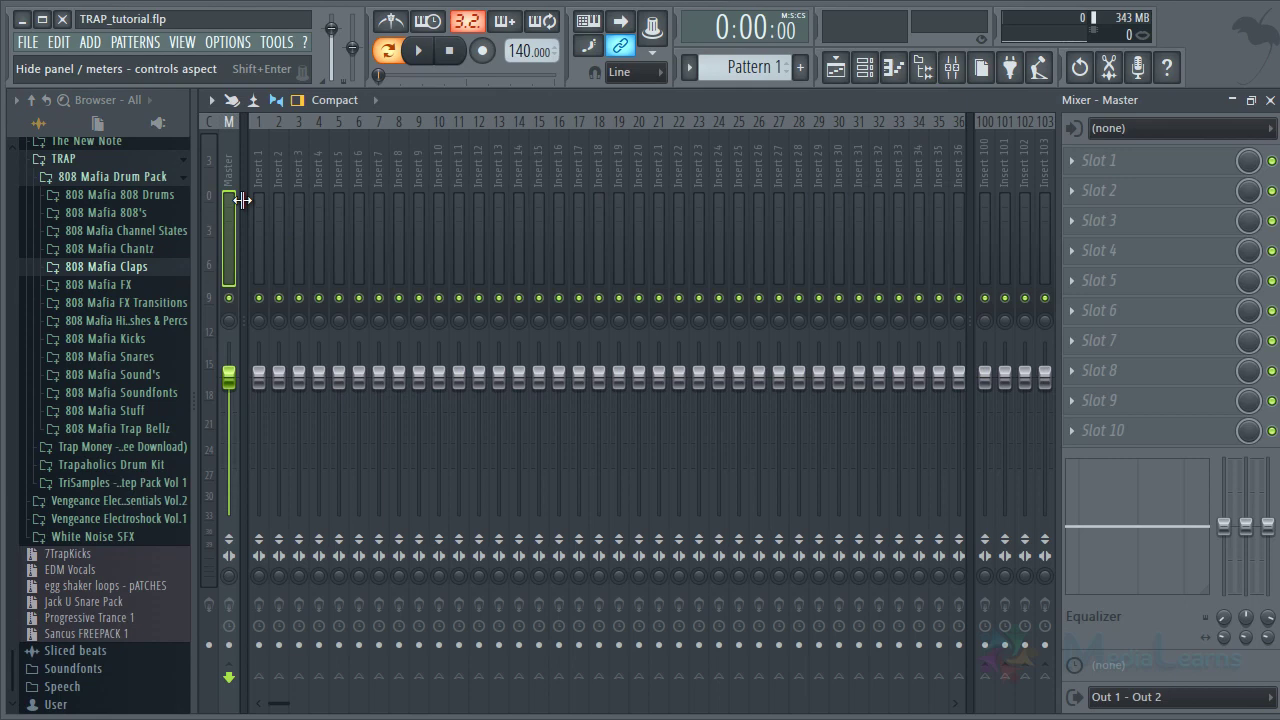
pyautogui.click(263, 178)
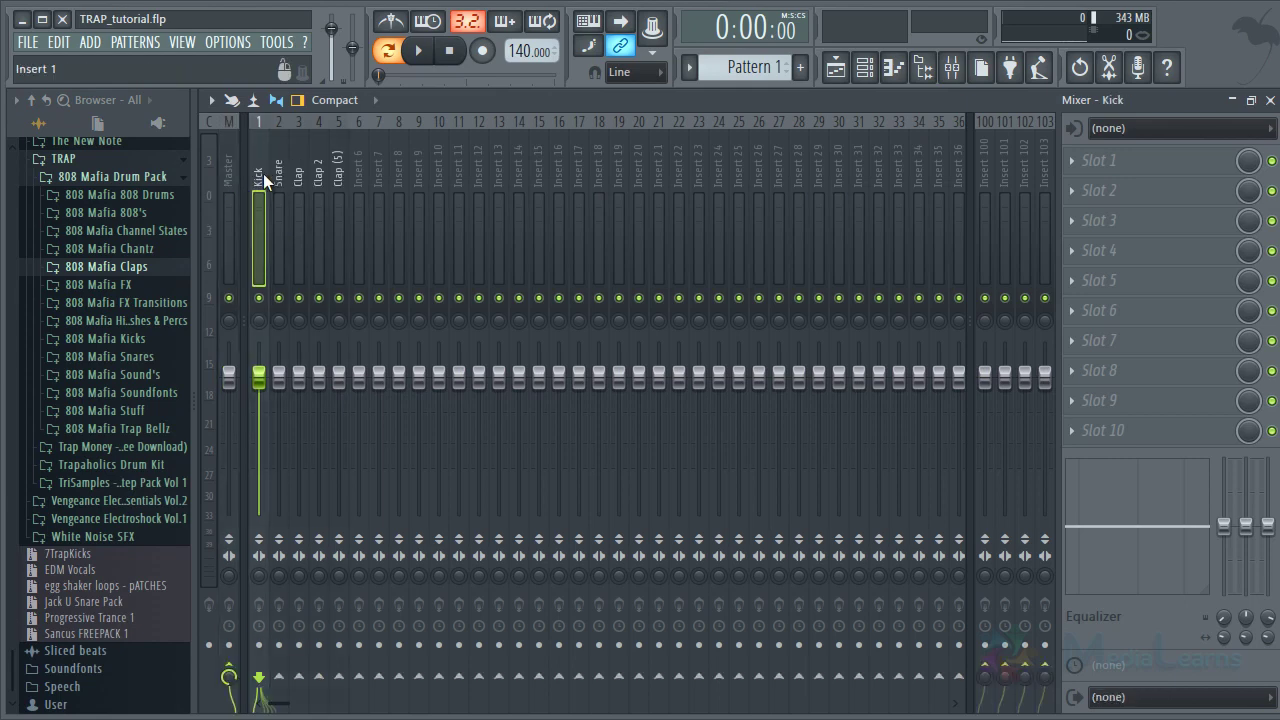
# Solo the Kick insert and load Fruity Parametric EQ 2 into its first effect slot
pyautogui.press('space')
pyautogui.click(1130, 165)
pyautogui.click(1123, 100)
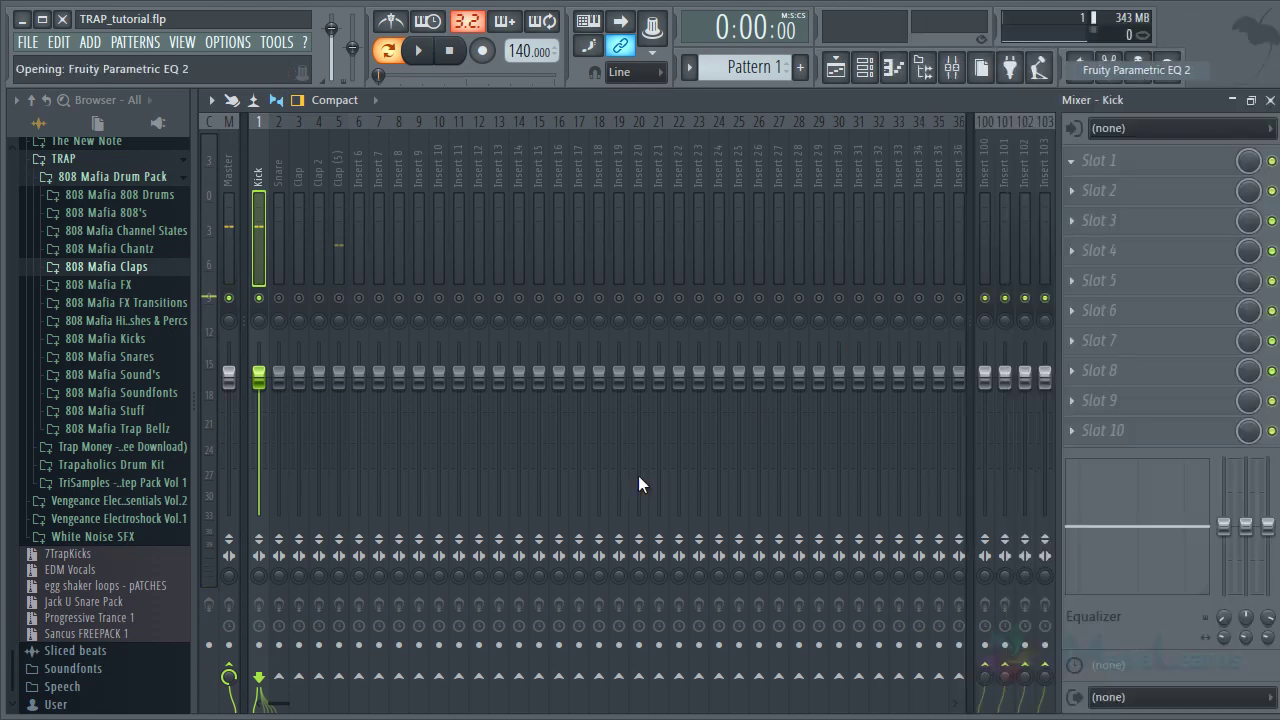
pyautogui.press('space')
pyautogui.press('space')
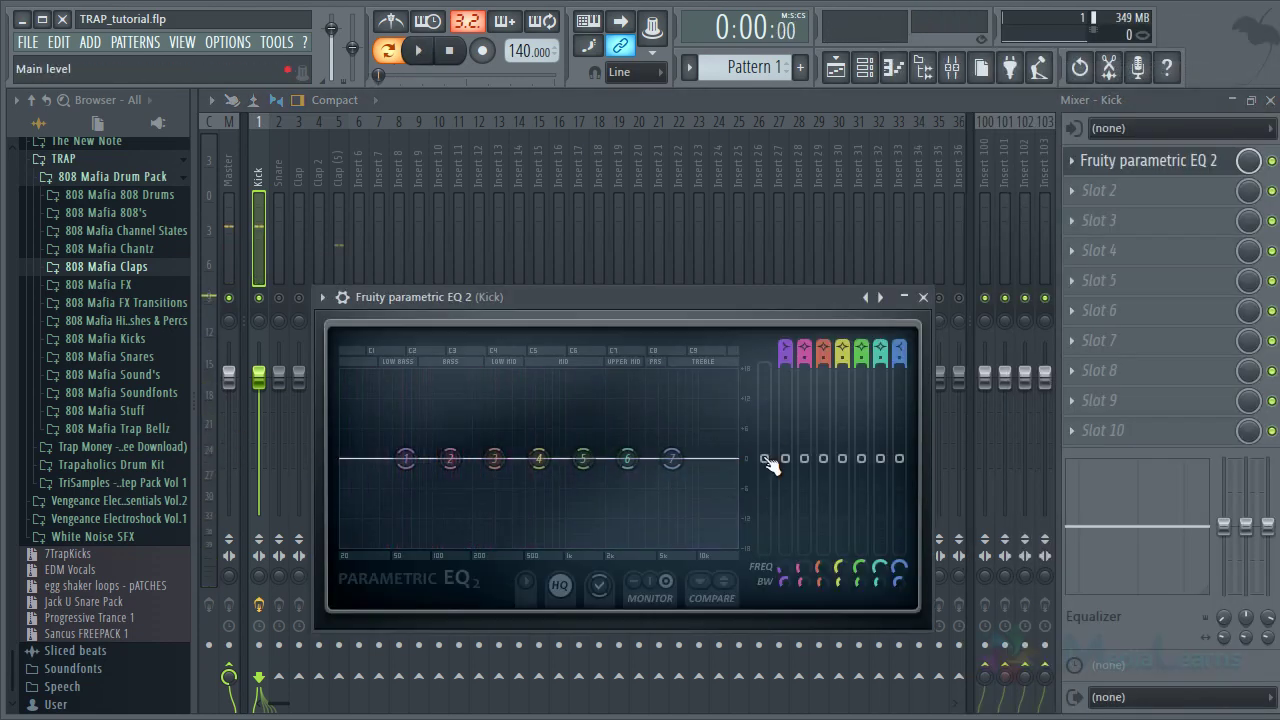
# Raise the Kick equalizer's main level, reshape bands 3 and 4 during playback, and close the equalizer
pyautogui.moveTo(764, 458); pyautogui.dragTo(766, 441)
pyautogui.press('space')
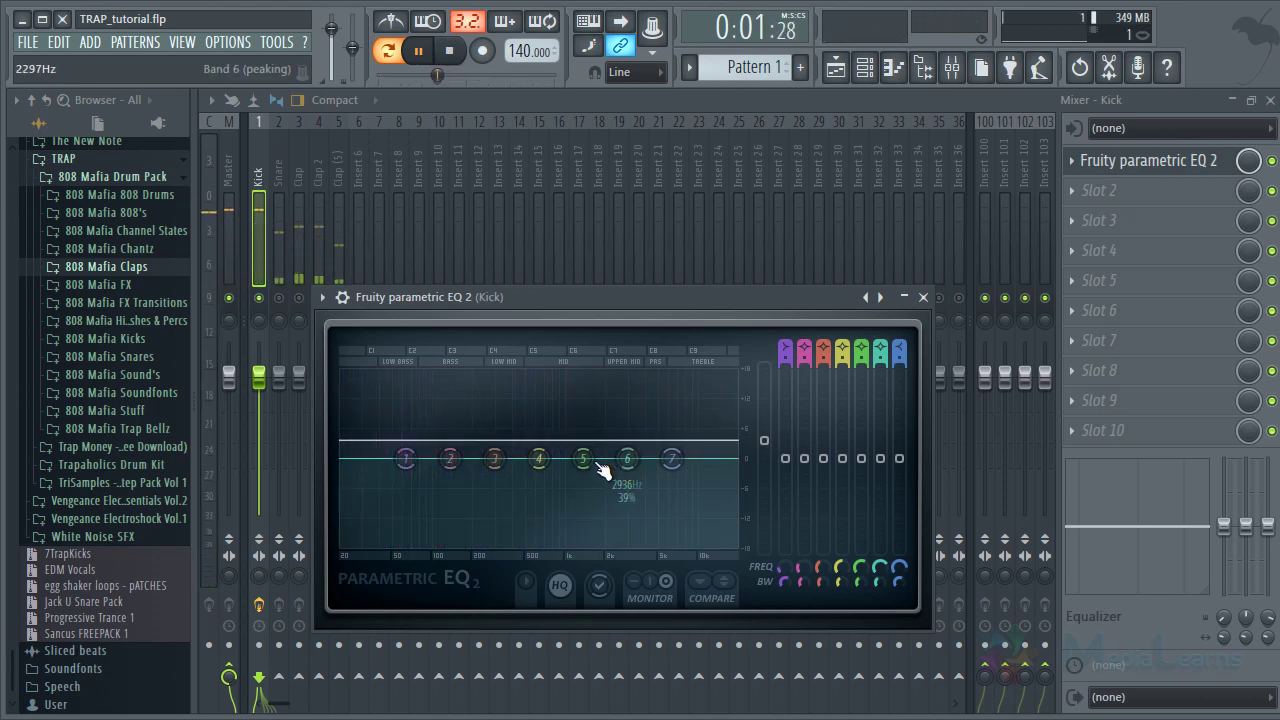
pyautogui.moveTo(545, 459); pyautogui.dragTo(620, 425)
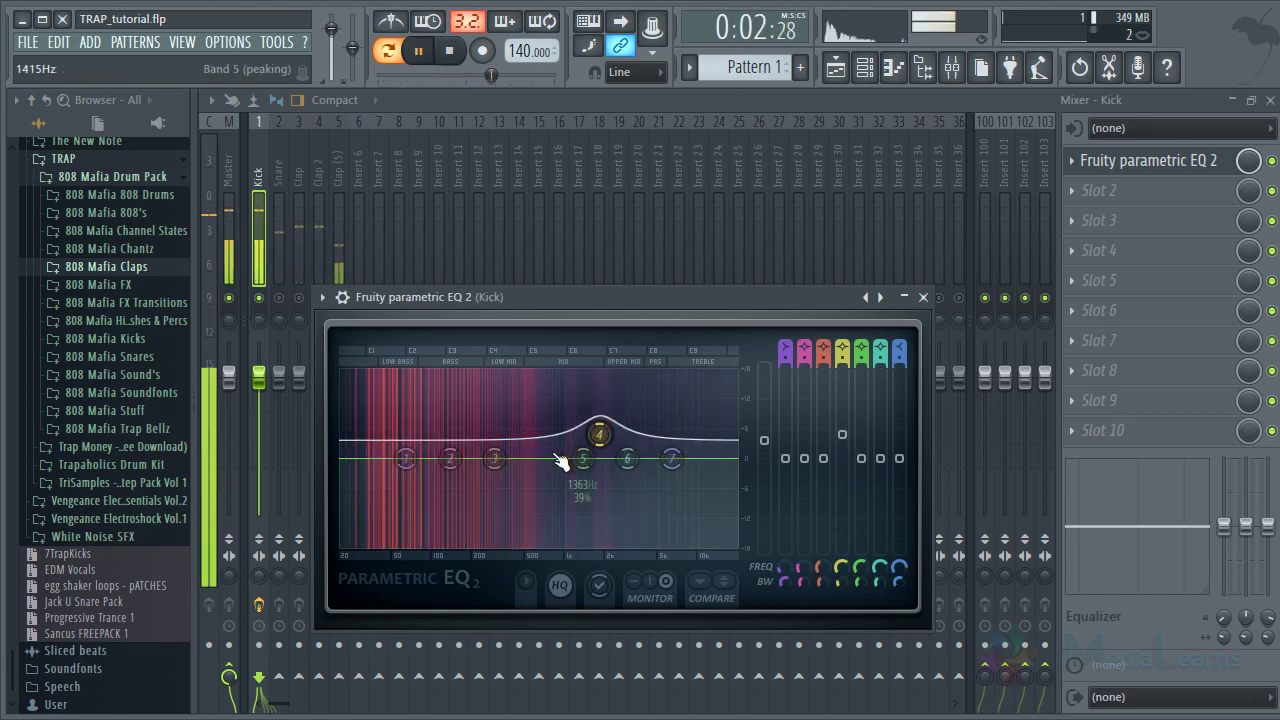
pyautogui.moveTo(494, 458); pyautogui.dragTo(476, 502)
pyautogui.moveTo(607, 442); pyautogui.dragTo(621, 463)
pyautogui.click(923, 298)
pyautogui.press('space')
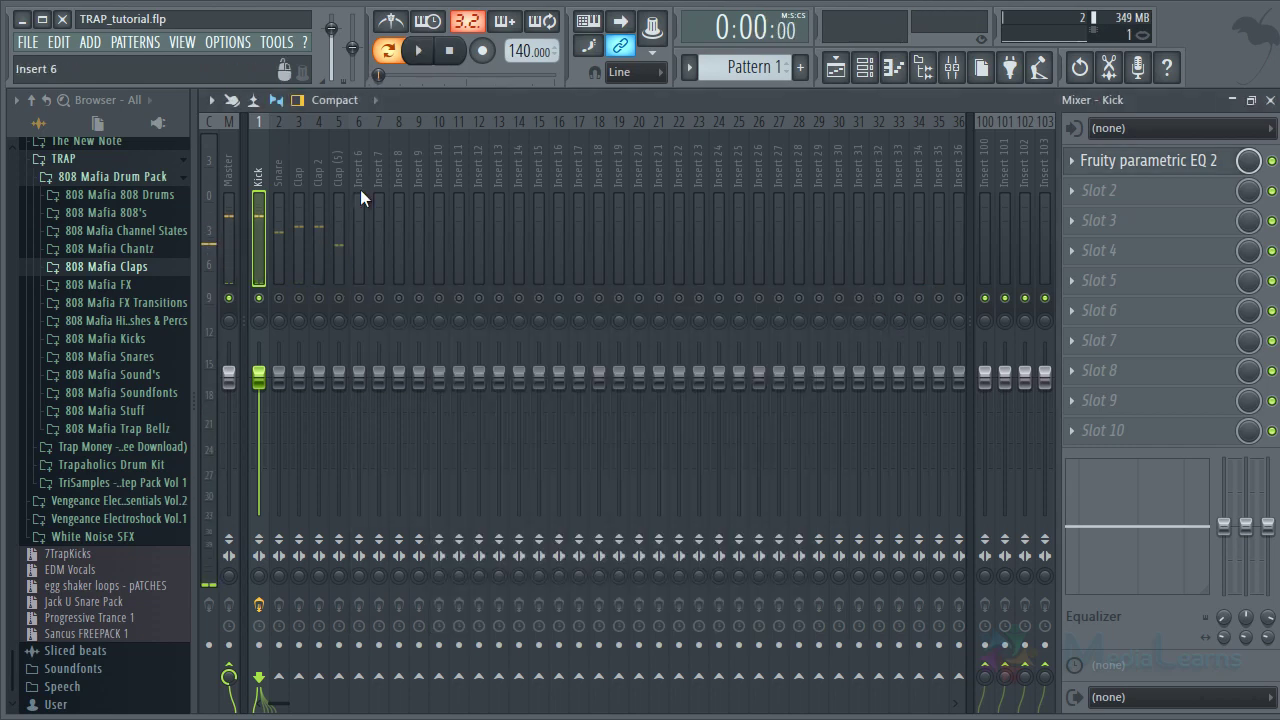
# Solo the Snare insert, load Fruity Parametric EQ 2 into slot 1 and apply a high-pass preset with the cutoff at about 200 Hz
pyautogui.click(275, 165)
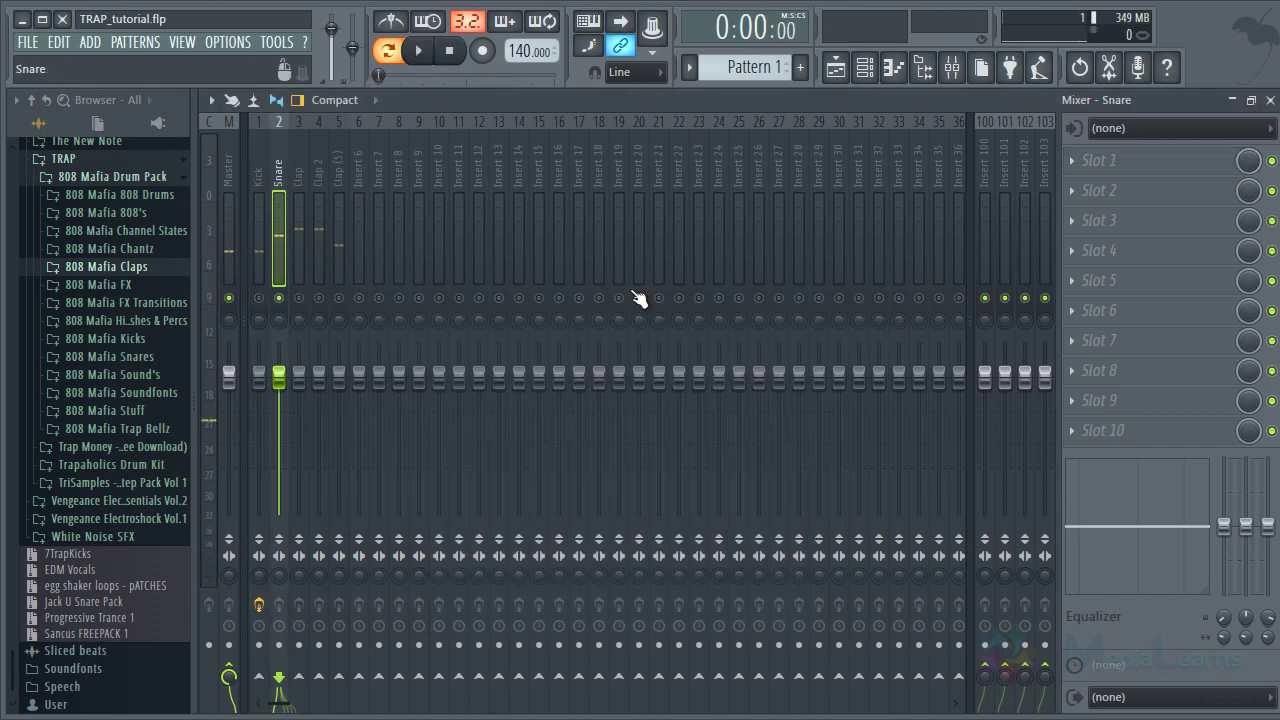
pyautogui.click(1172, 160)
pyautogui.click(1180, 72)
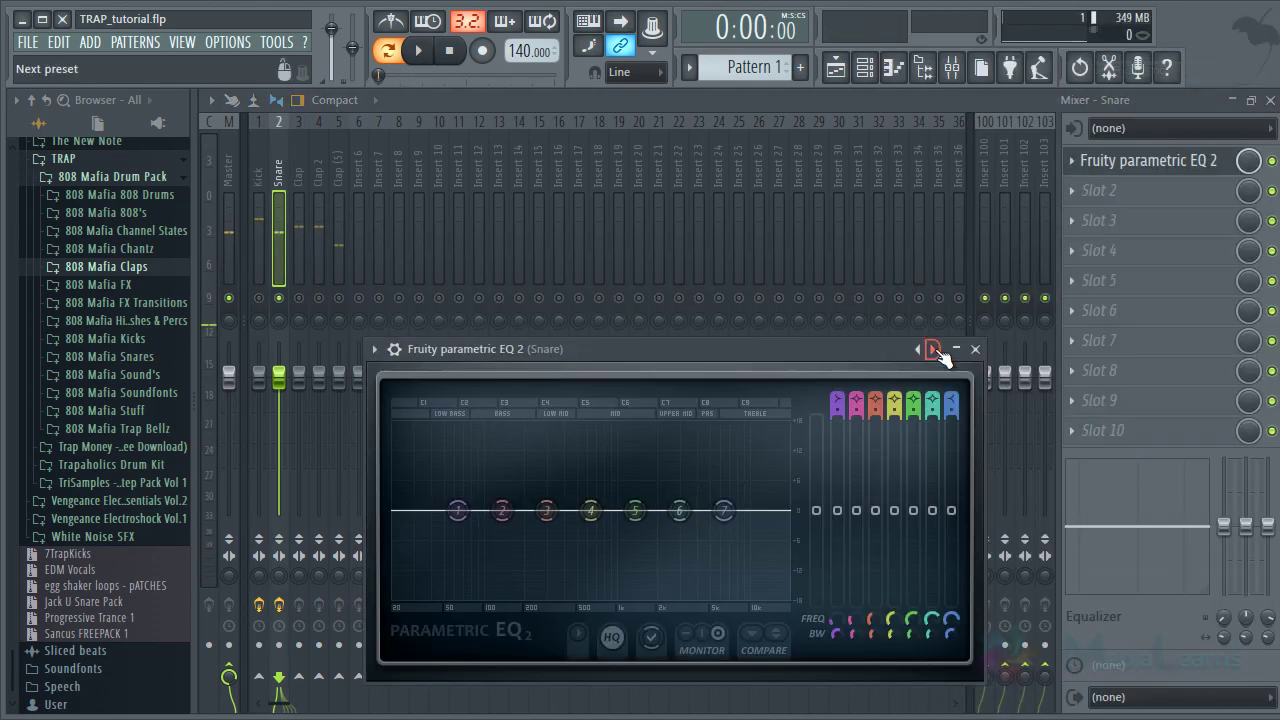
pyautogui.click(933, 349)
pyautogui.click(994, 382)
pyautogui.press('space')
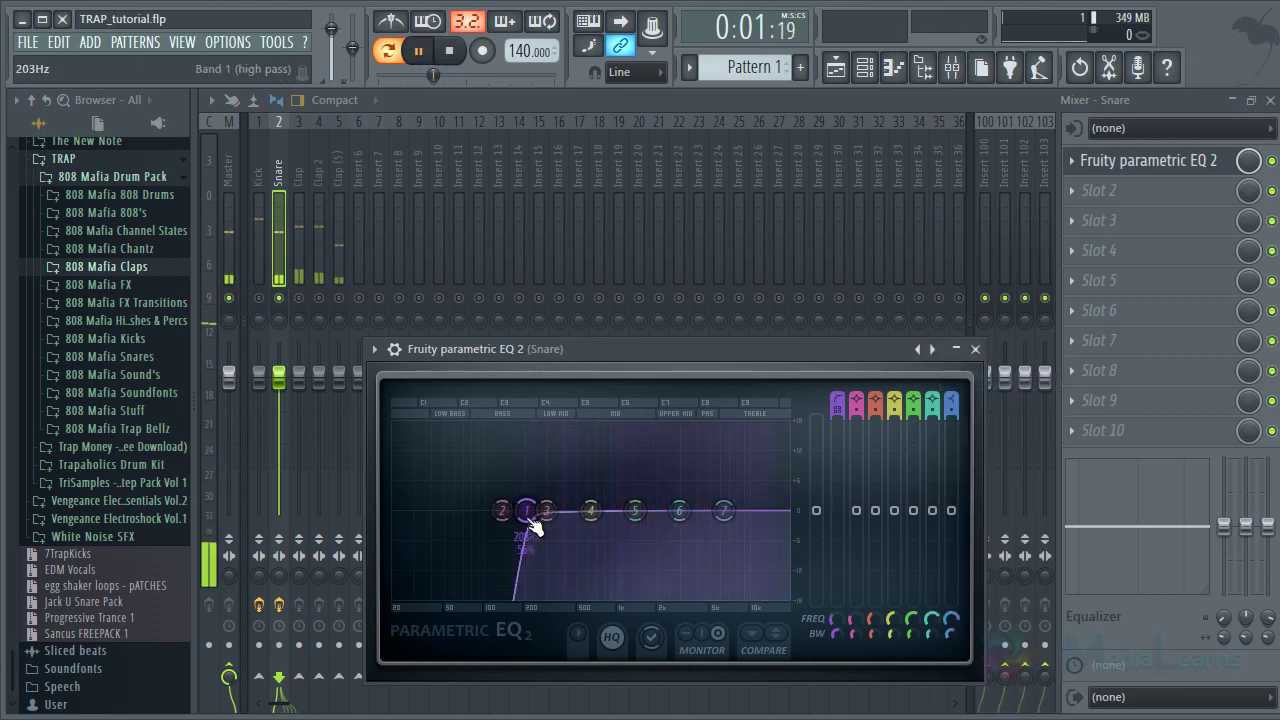
pyautogui.press('space')
# Solo the Clap insert and load Fruity Parametric EQ 2 into its first effect slot
pyautogui.click(295, 175)
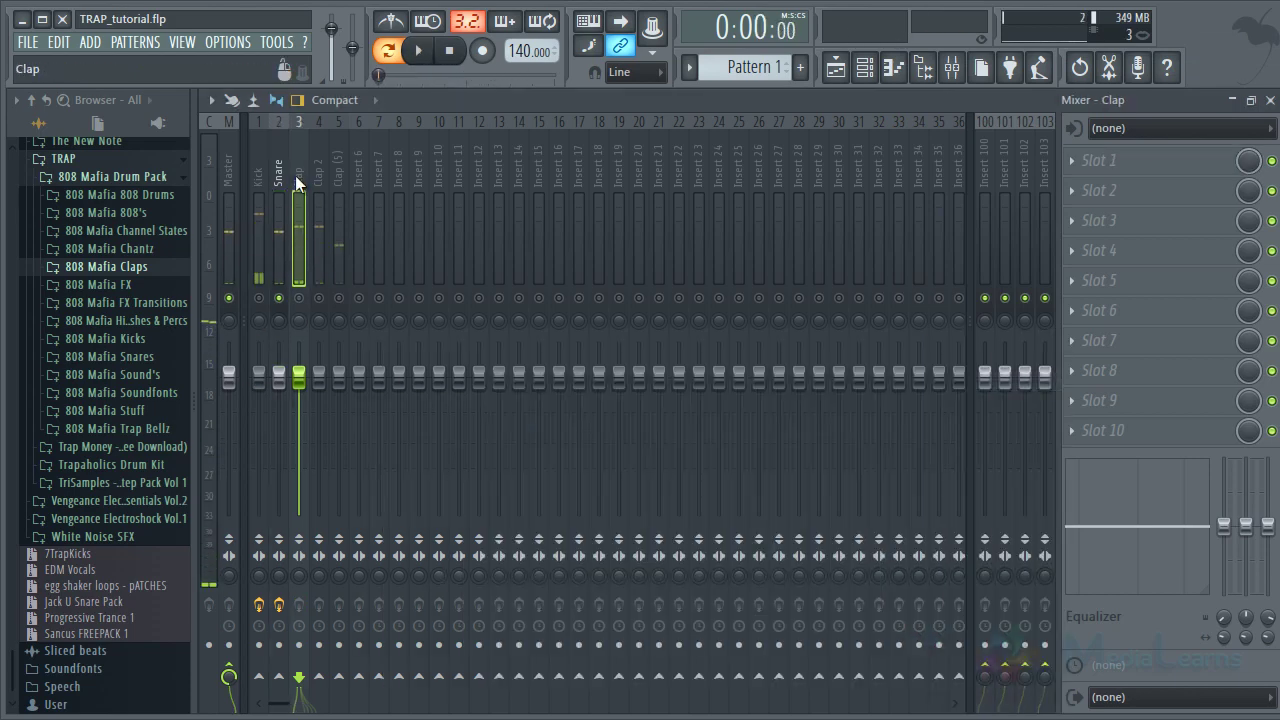
pyautogui.click(1160, 163)
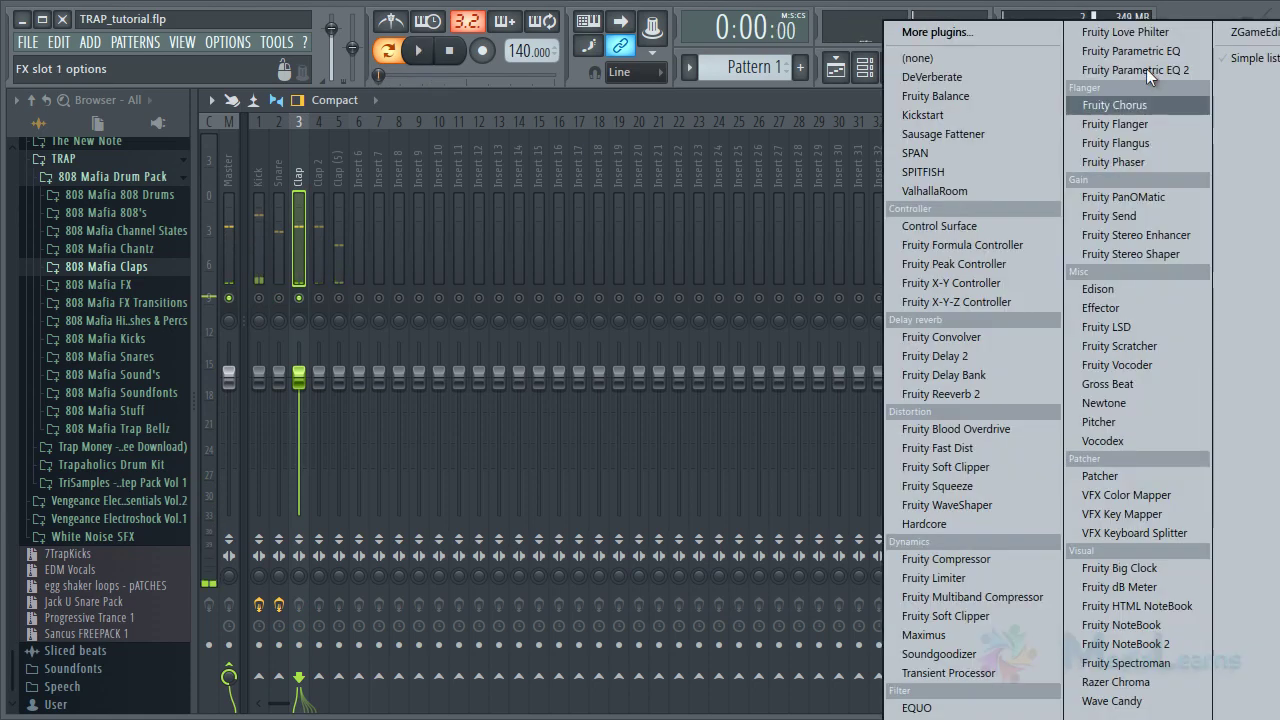
pyautogui.click(1148, 63)
pyautogui.press('space')
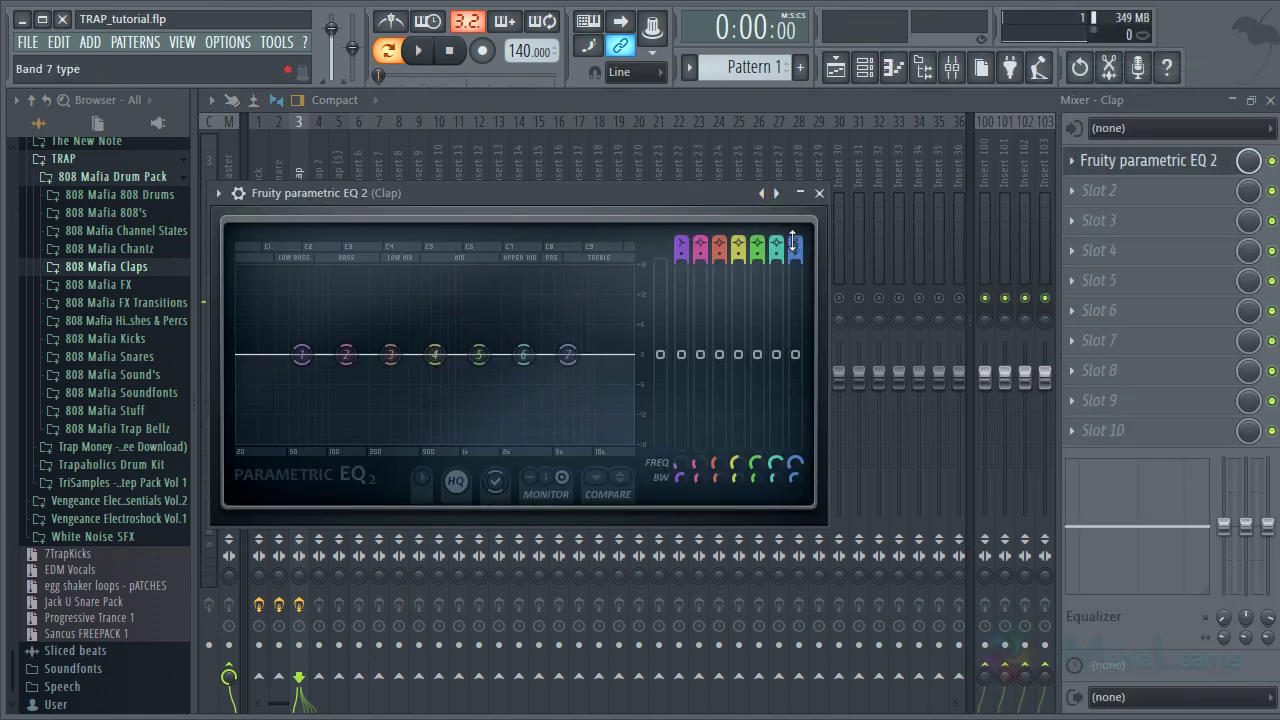
# Apply a high-pass preset to the Clap equalizer, raise its cutoff and dip band 4 by about 1.8 dB near 608 Hz
pyautogui.rightClick(762, 193)
pyautogui.click(789, 241)
pyautogui.press('space')
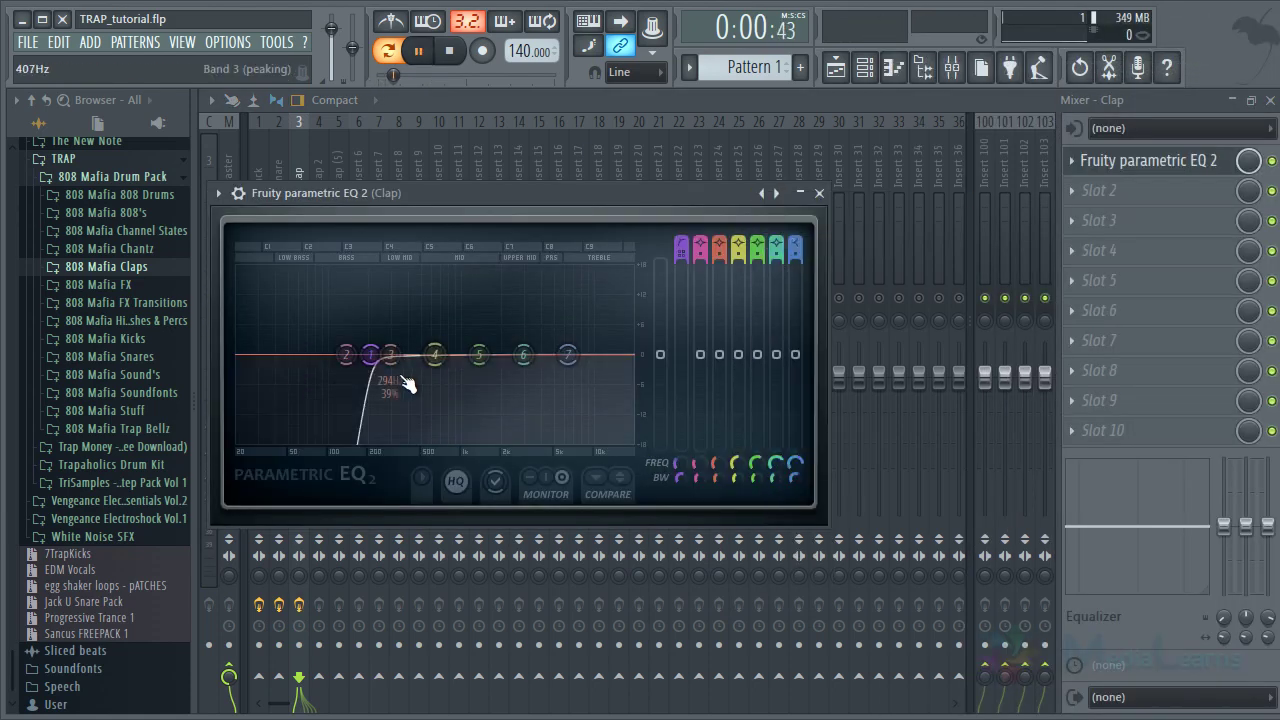
pyautogui.moveTo(374, 368); pyautogui.dragTo(429, 357)
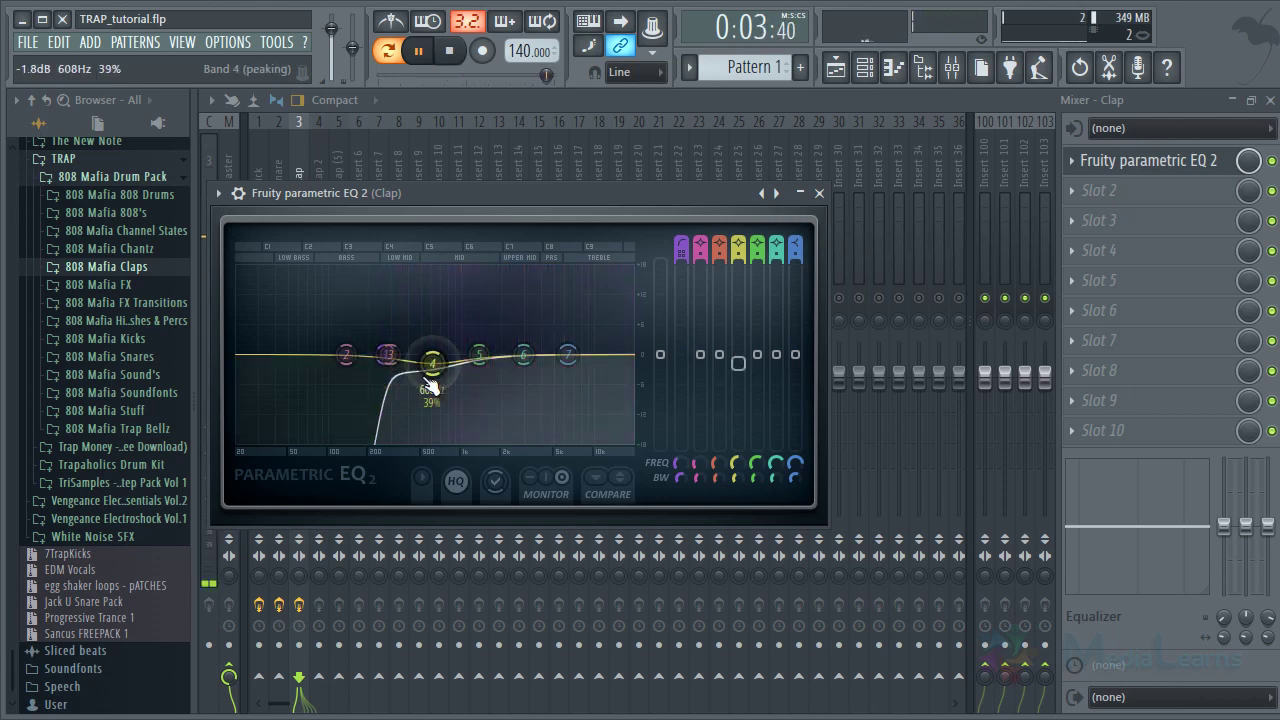
pyautogui.click(819, 193)
# Unsolo the mixer inserts, pull the Clap 2 and Clap (5) faders down to 0% and play the pattern
pyautogui.press('s')
pyautogui.press('s')
pyautogui.press('s')
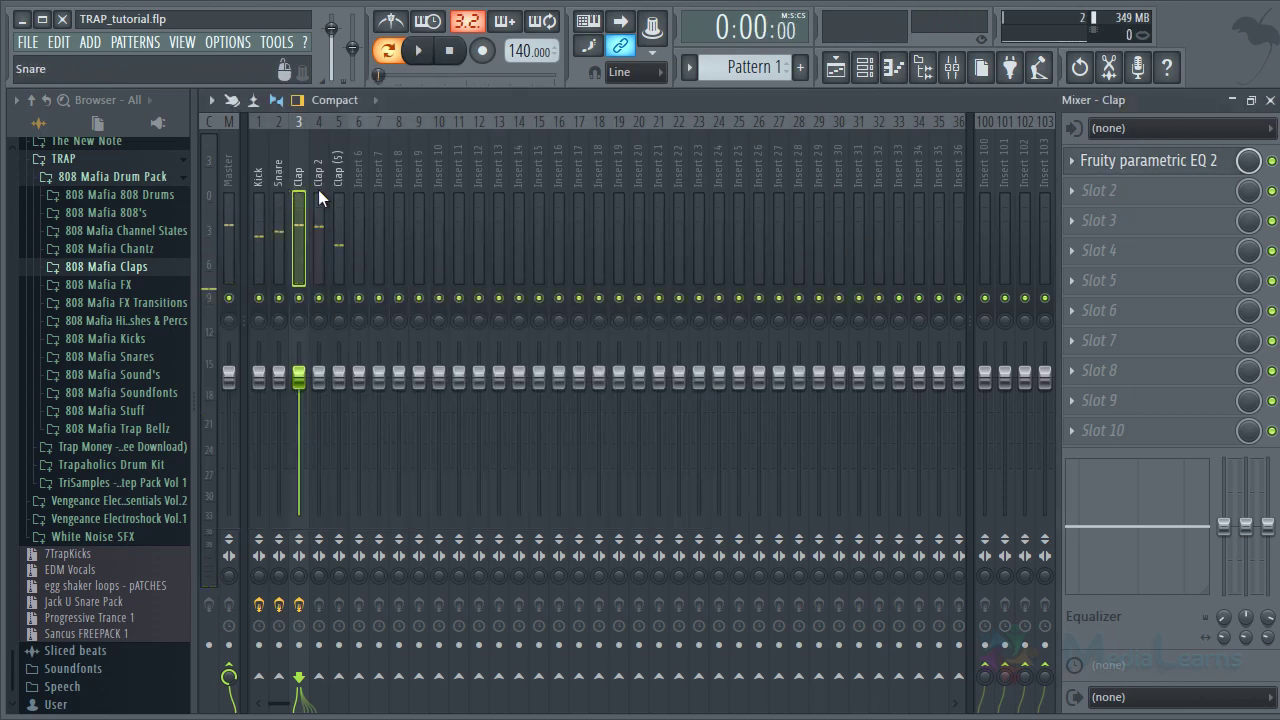
pyautogui.moveTo(320, 373); pyautogui.dragTo(320, 498)
pyautogui.moveTo(358, 375); pyautogui.dragTo(306, 472)
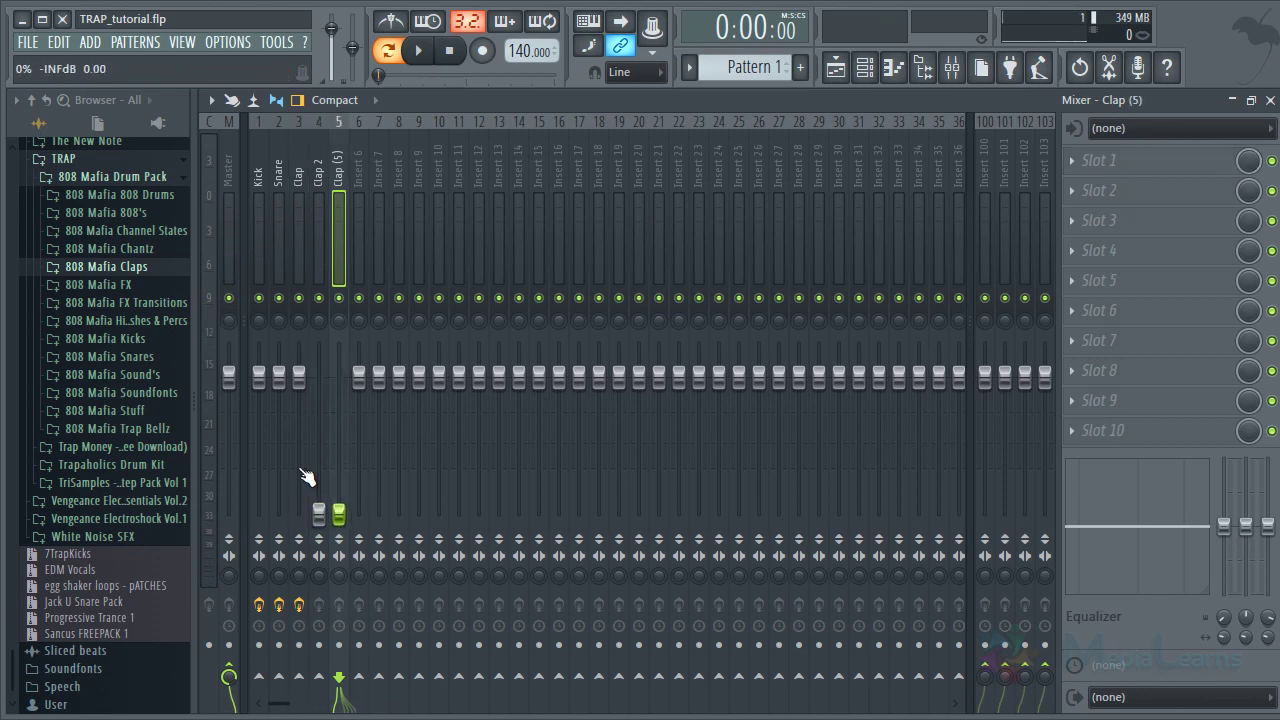
pyautogui.press('space')
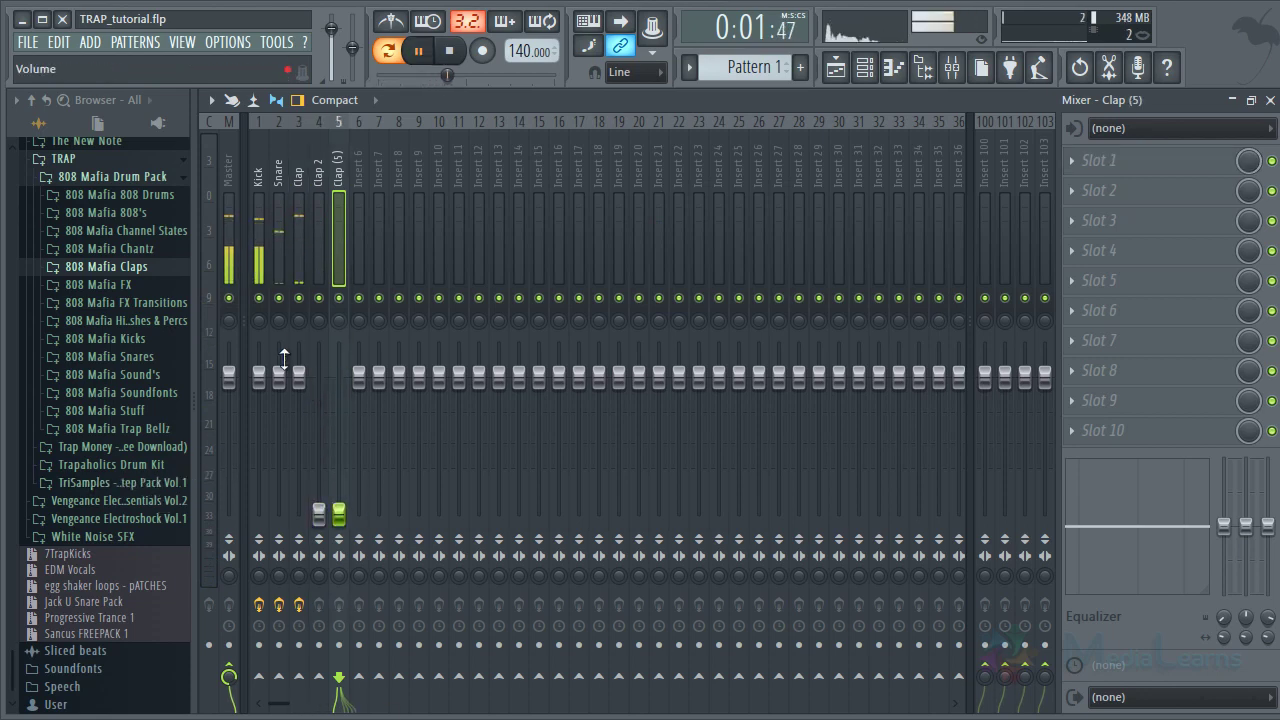
# Solo the Snare insert and load Fruity Stereo Enhancer into its fourth effect slot
pyautogui.click(276, 250)
pyautogui.press('space')
pyautogui.click(1107, 252)
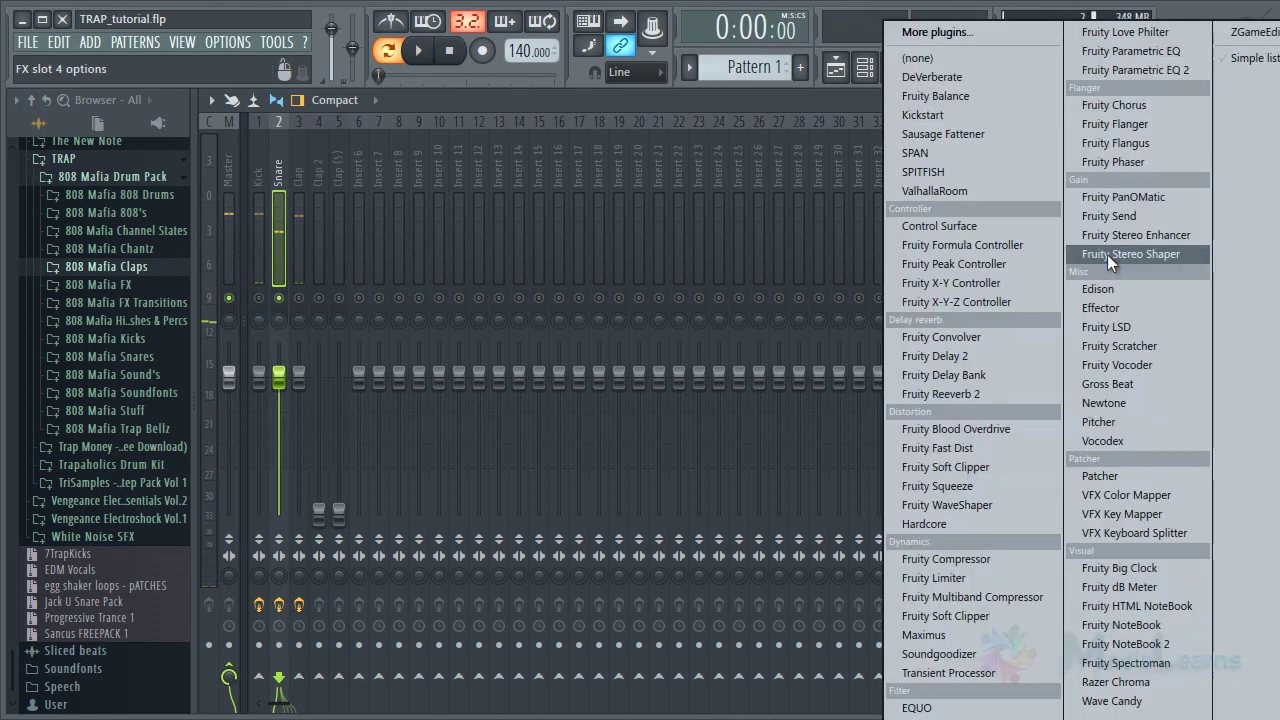
pyautogui.click(1170, 234)
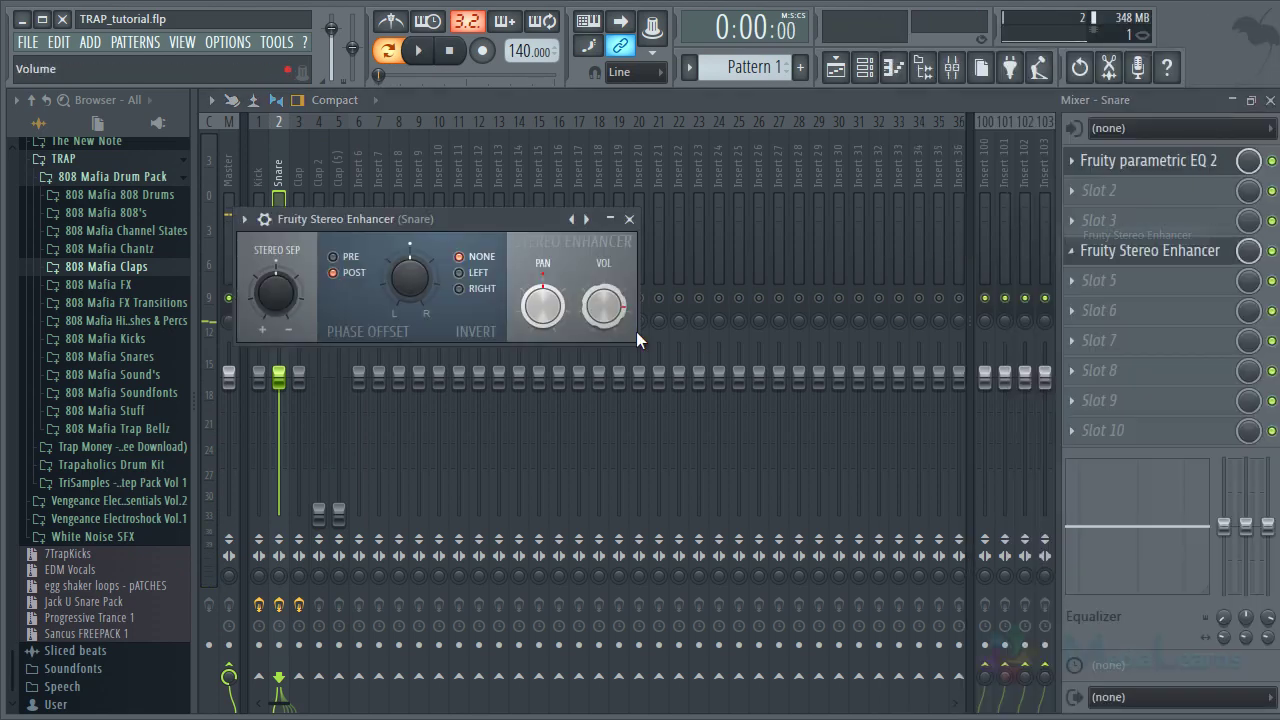
# Choose a preset for the Snare's Fruity Stereo Enhancer, listen to it and close both Snare effect windows
pyautogui.rightClick(587, 220)
pyautogui.click(641, 253)
pyautogui.press('space')
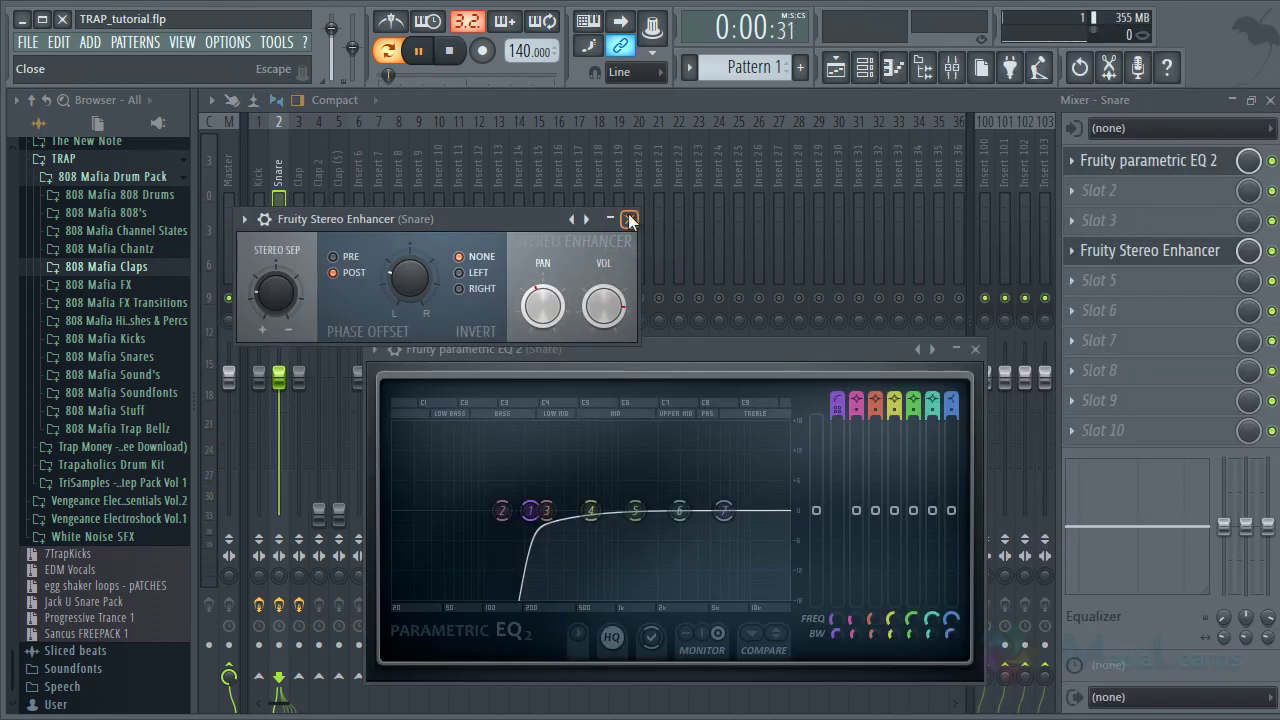
pyautogui.click(629, 217)
pyautogui.click(975, 350)
pyautogui.press('space')
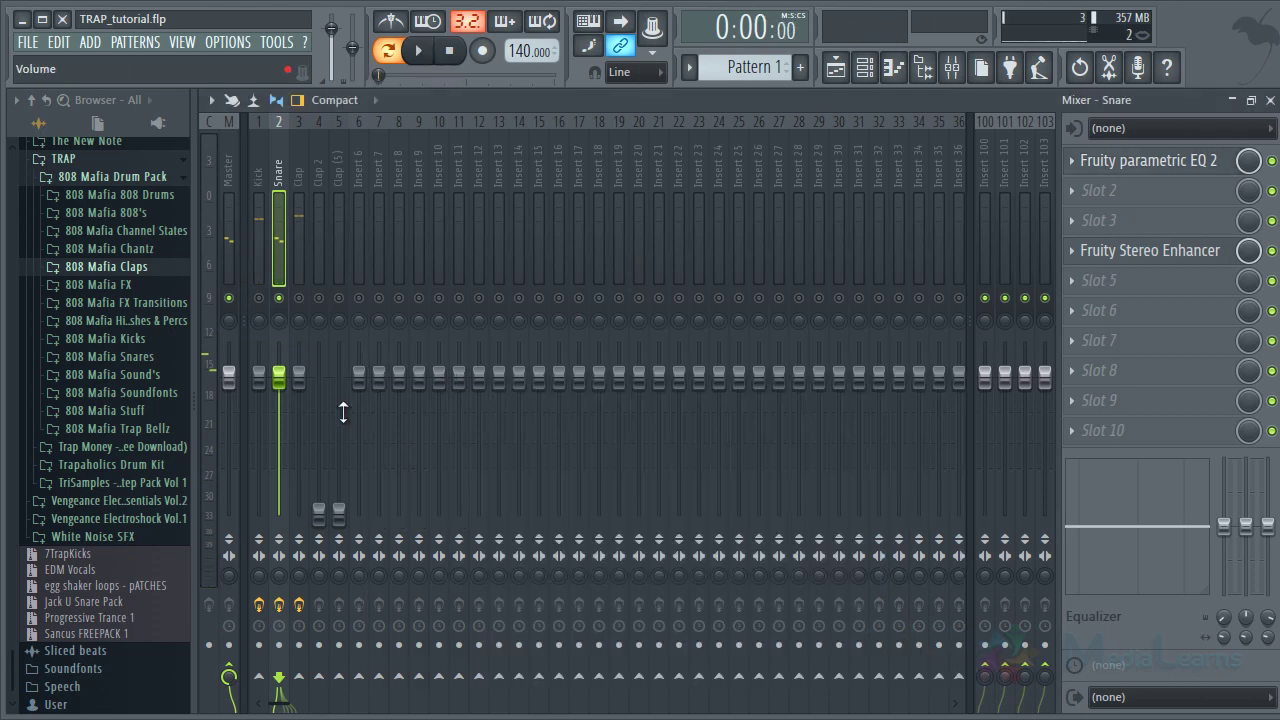
# Lower the Snare fader slightly during playback and bring the Clap 2 fader back to 100% (0.0 dB)
pyautogui.press('space')
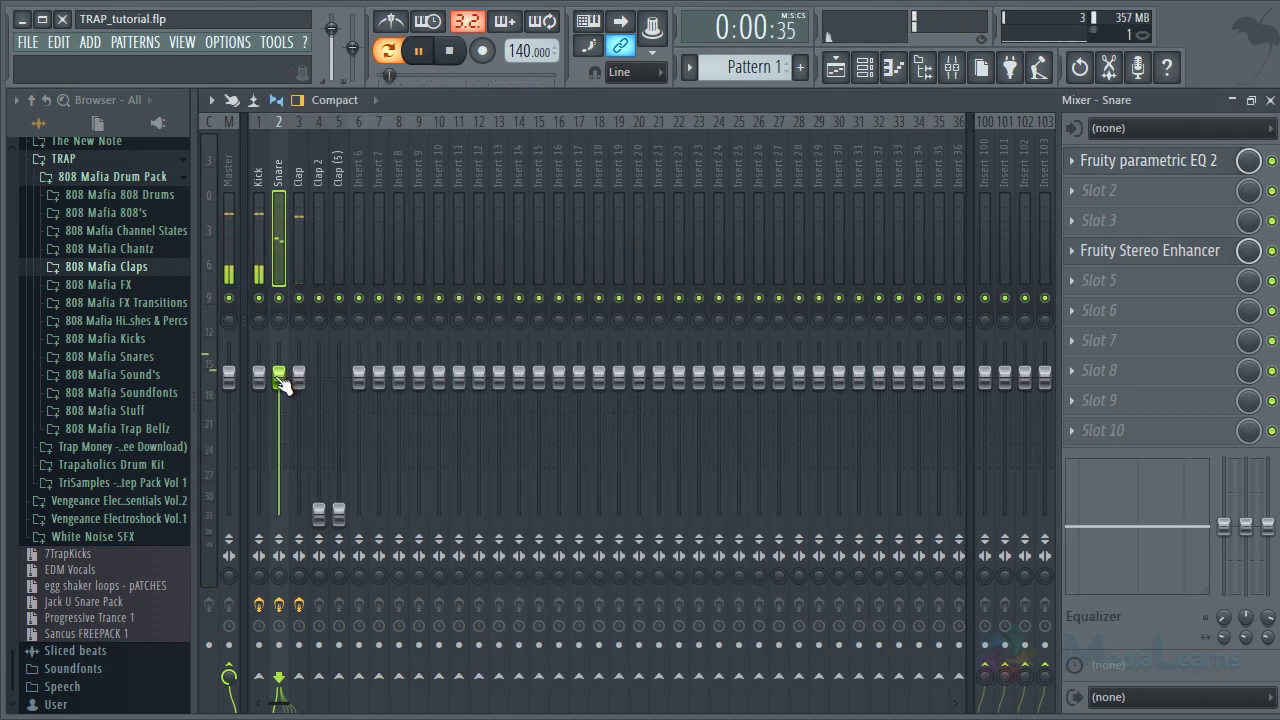
pyautogui.moveTo(283, 385); pyautogui.dragTo(296, 422)
pyautogui.moveTo(328, 512); pyautogui.dragTo(360, 385)
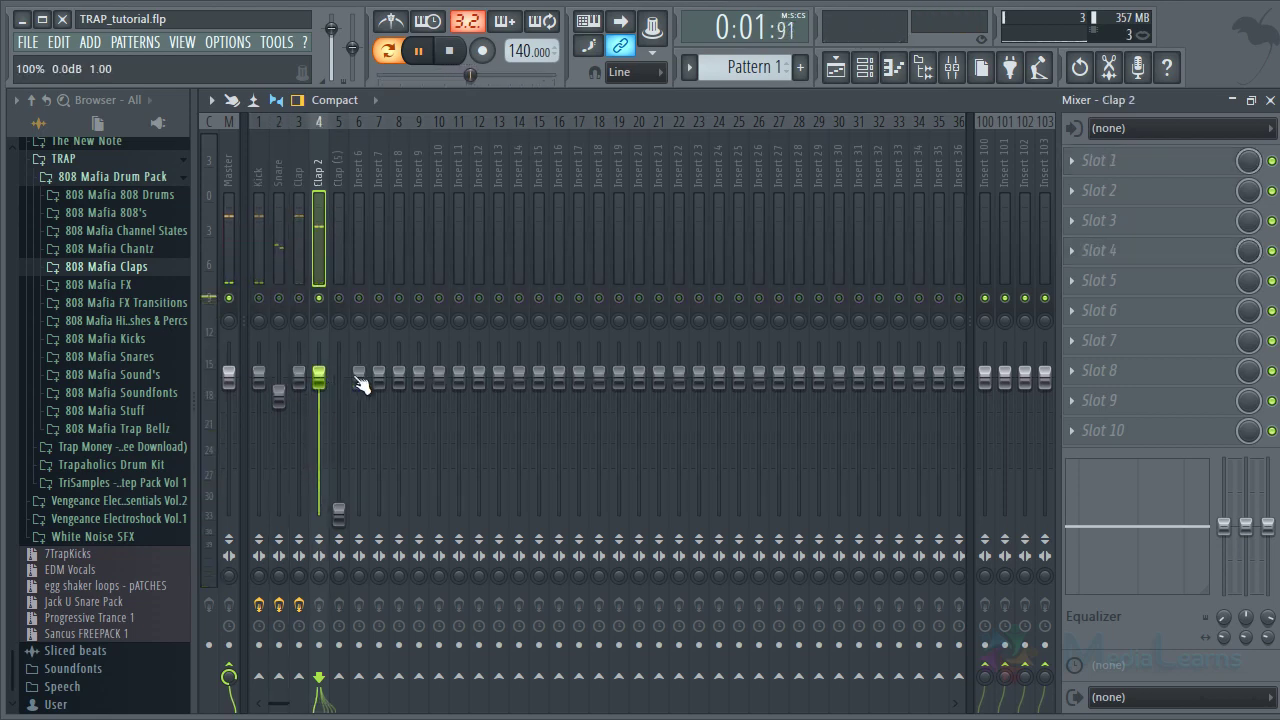
# Load Fruity Parametric EQ 2 into Clap 2's first slot and apply the HP preset with the cutoff just above band 3
pyautogui.click(1154, 160)
pyautogui.click(1155, 89)
pyautogui.rightClick(816, 247)
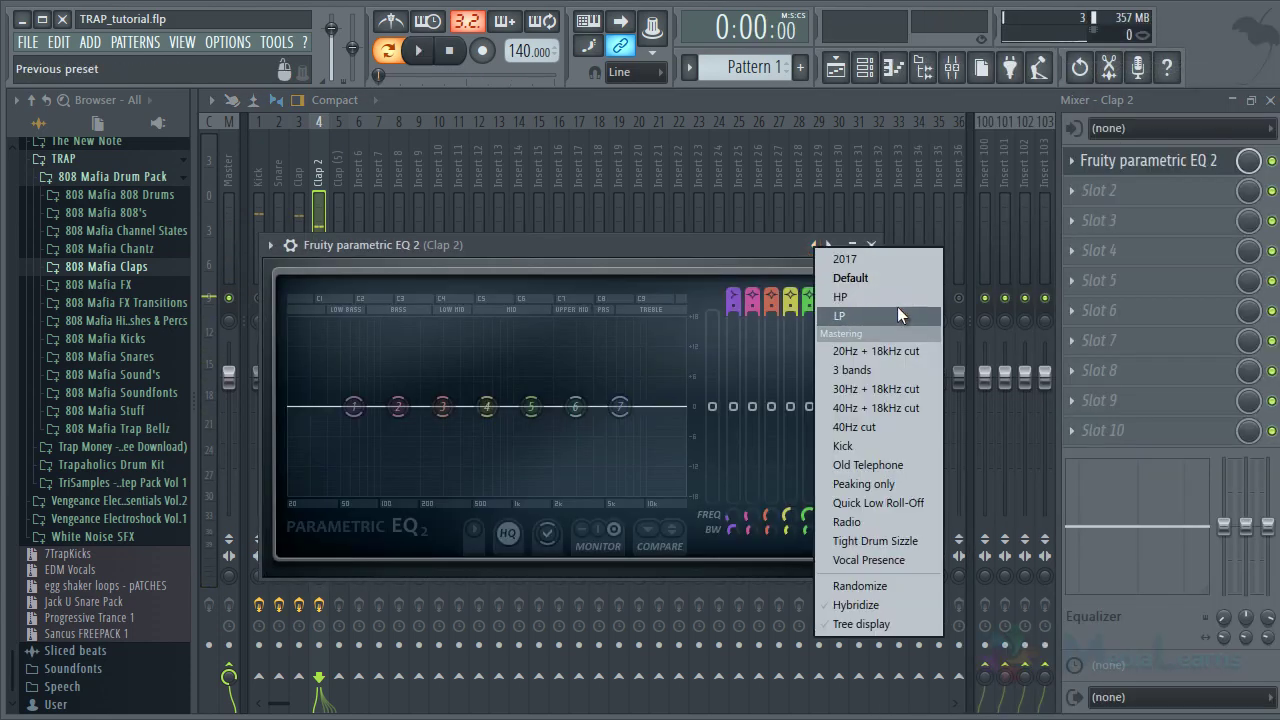
pyautogui.click(893, 299)
pyautogui.press('space')
pyautogui.moveTo(427, 420); pyautogui.dragTo(452, 421)
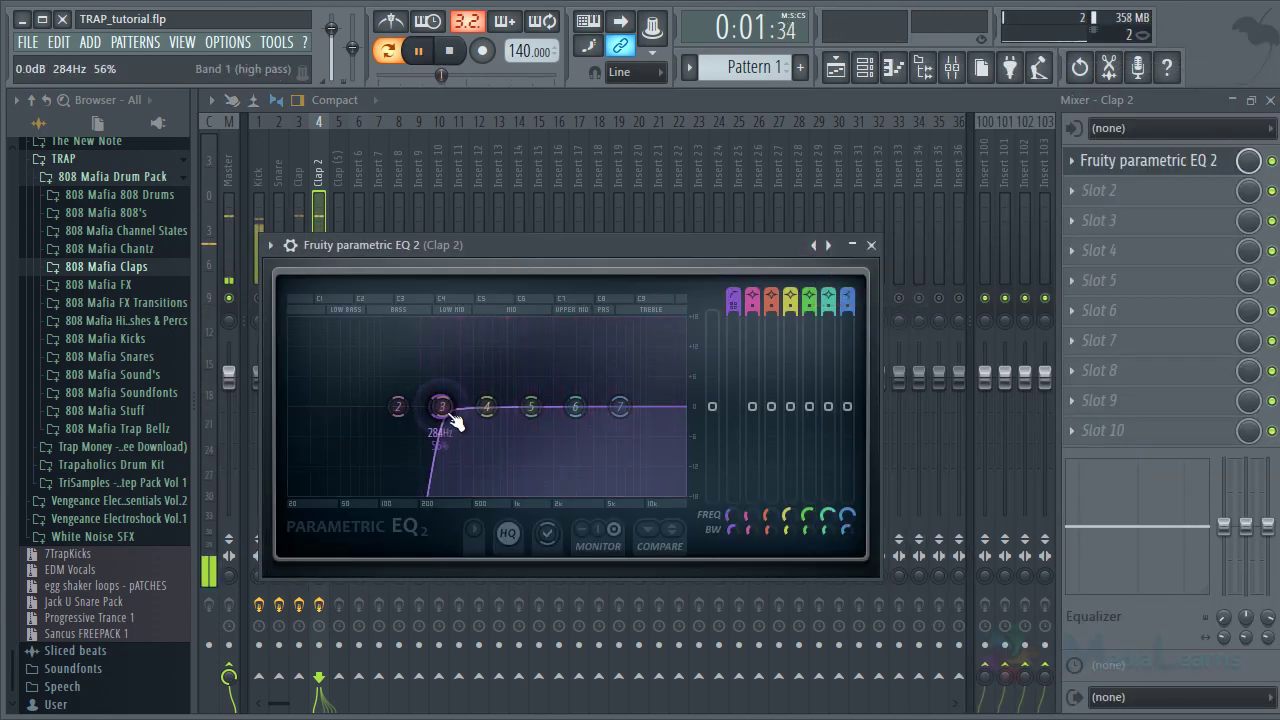
pyautogui.press('space')
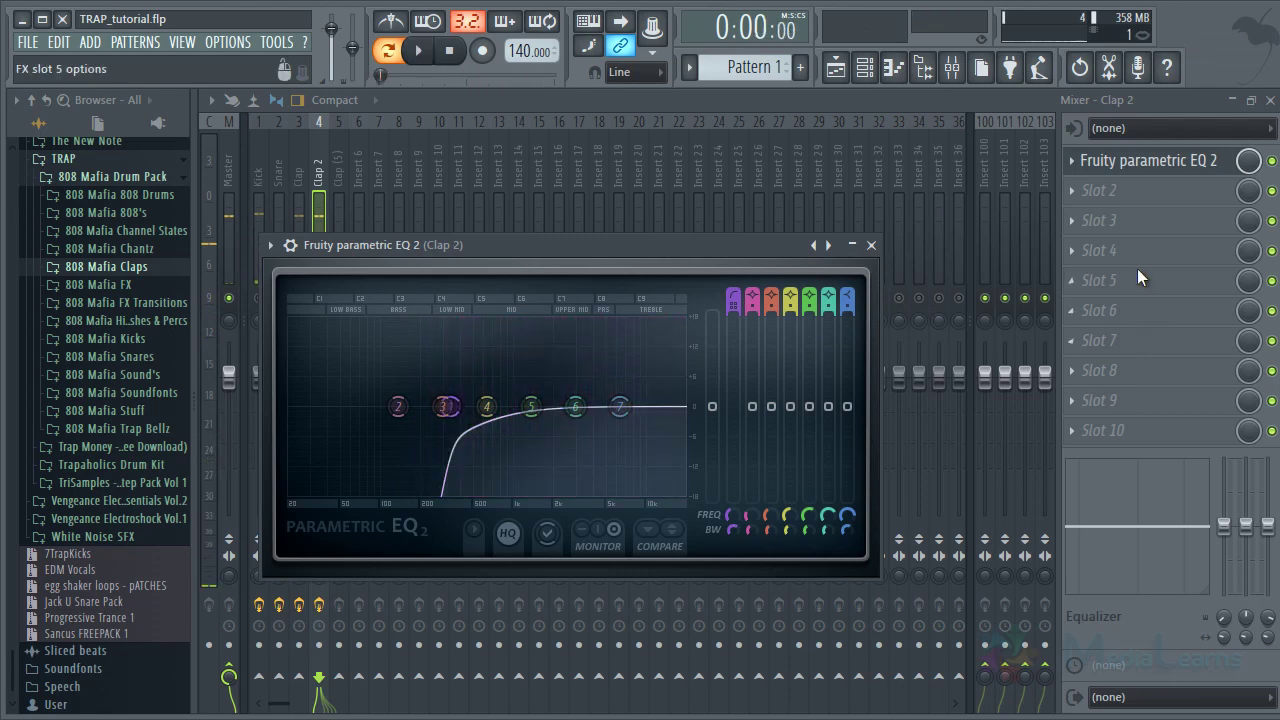
# Load Fruity Reeverb 2 into Clap 2's fifth slot, try the Small Studio preset and switch to HIGH REVERB
pyautogui.click(1137, 272)
pyautogui.click(963, 396)
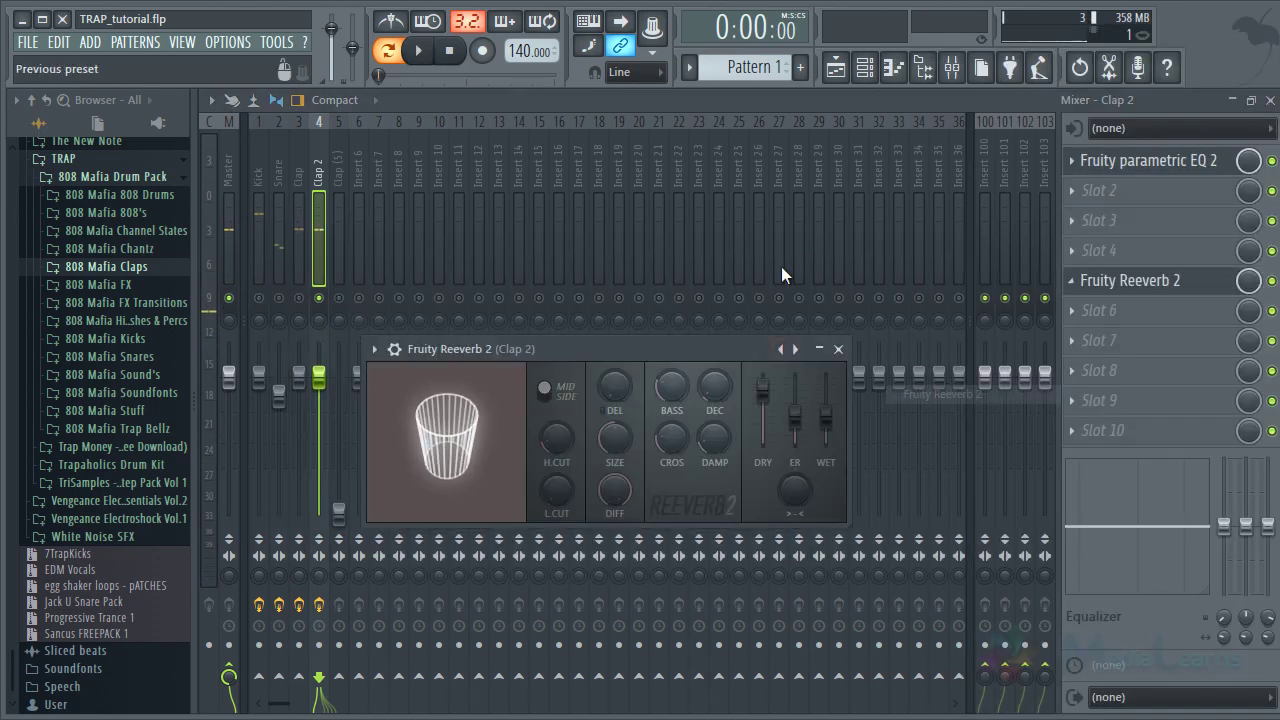
pyautogui.rightClick(783, 348)
pyautogui.click(831, 494)
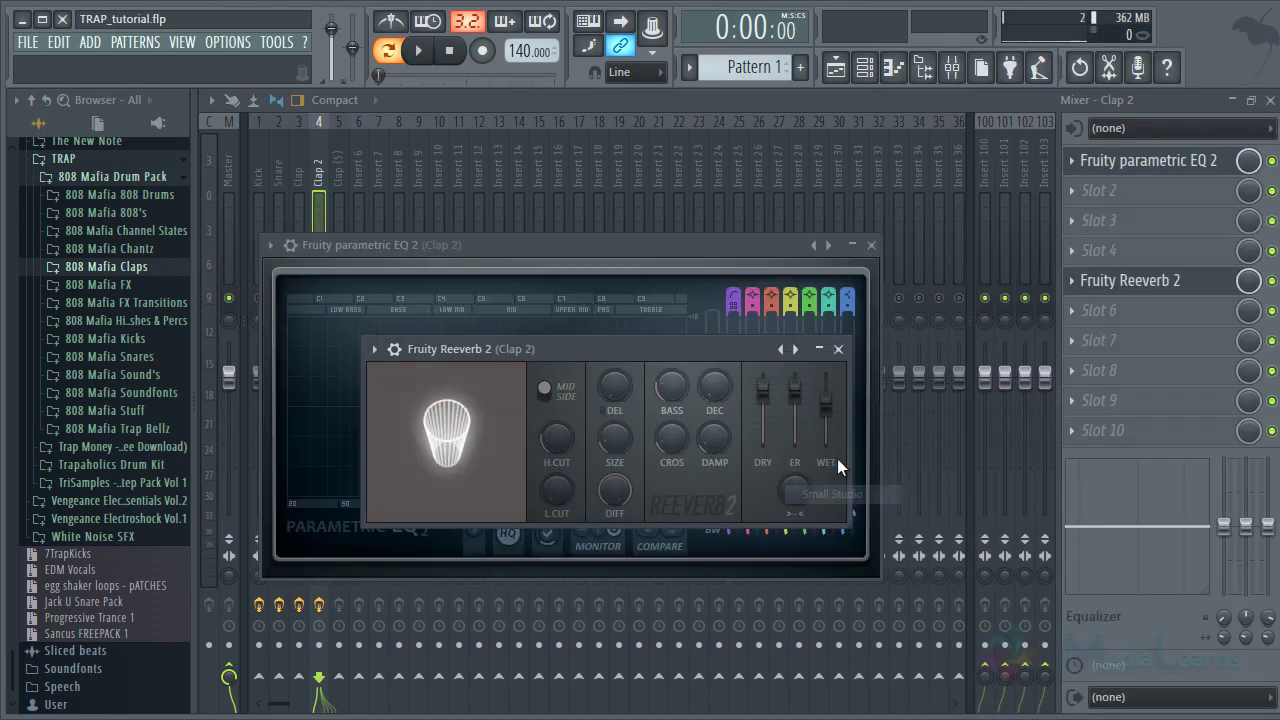
pyautogui.rightClick(795, 348)
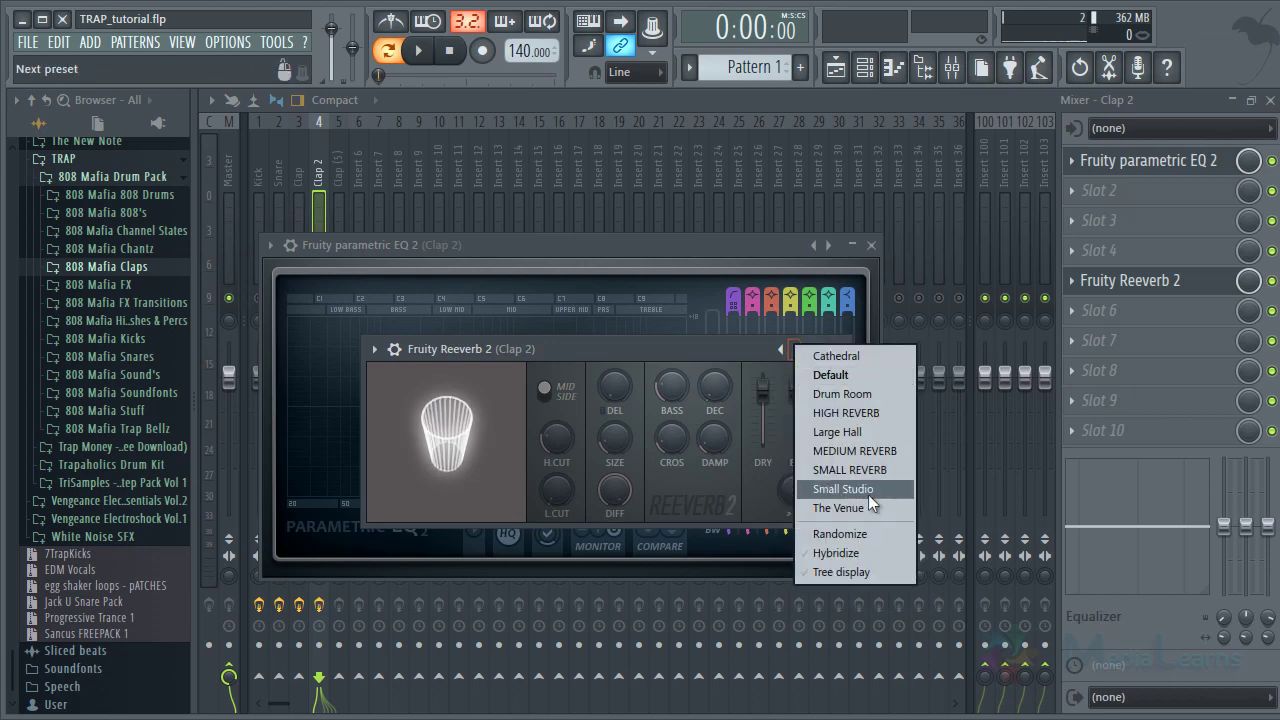
pyautogui.click(852, 411)
# Listen to the Clap 2 reverb, raise its wet level slightly and close both Clap 2 effect windows
pyautogui.press('space')
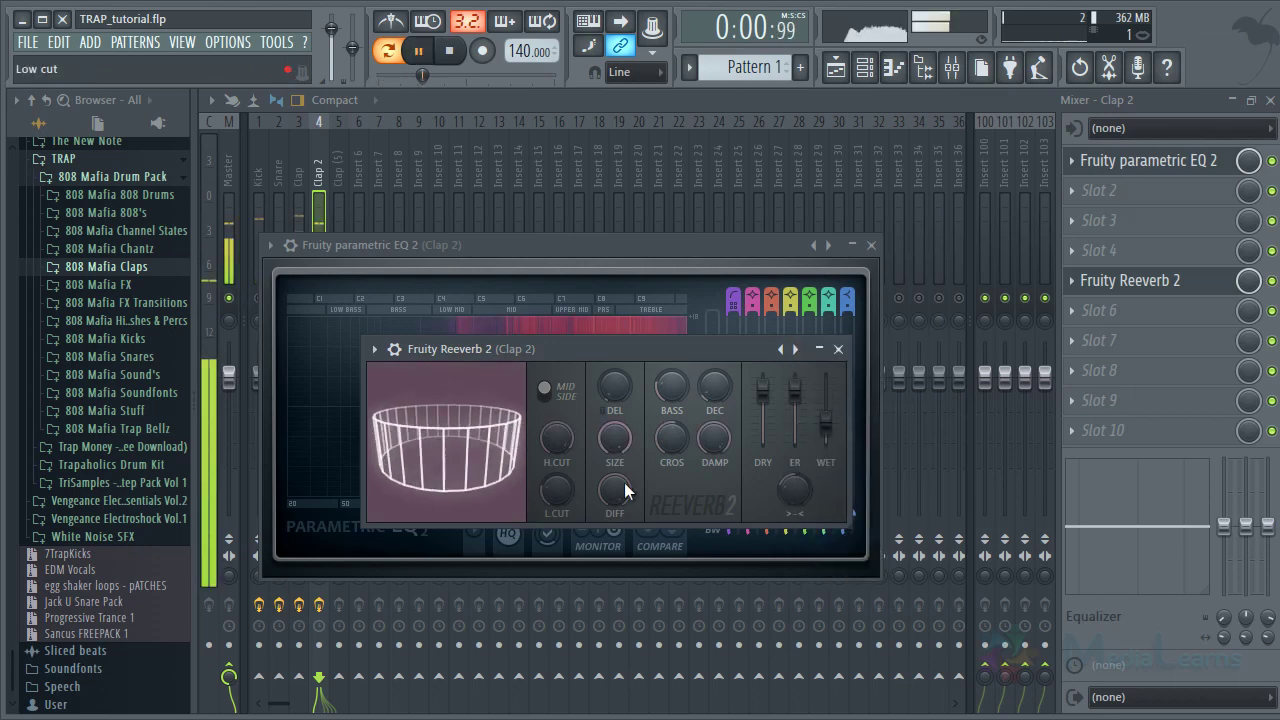
pyautogui.press('space')
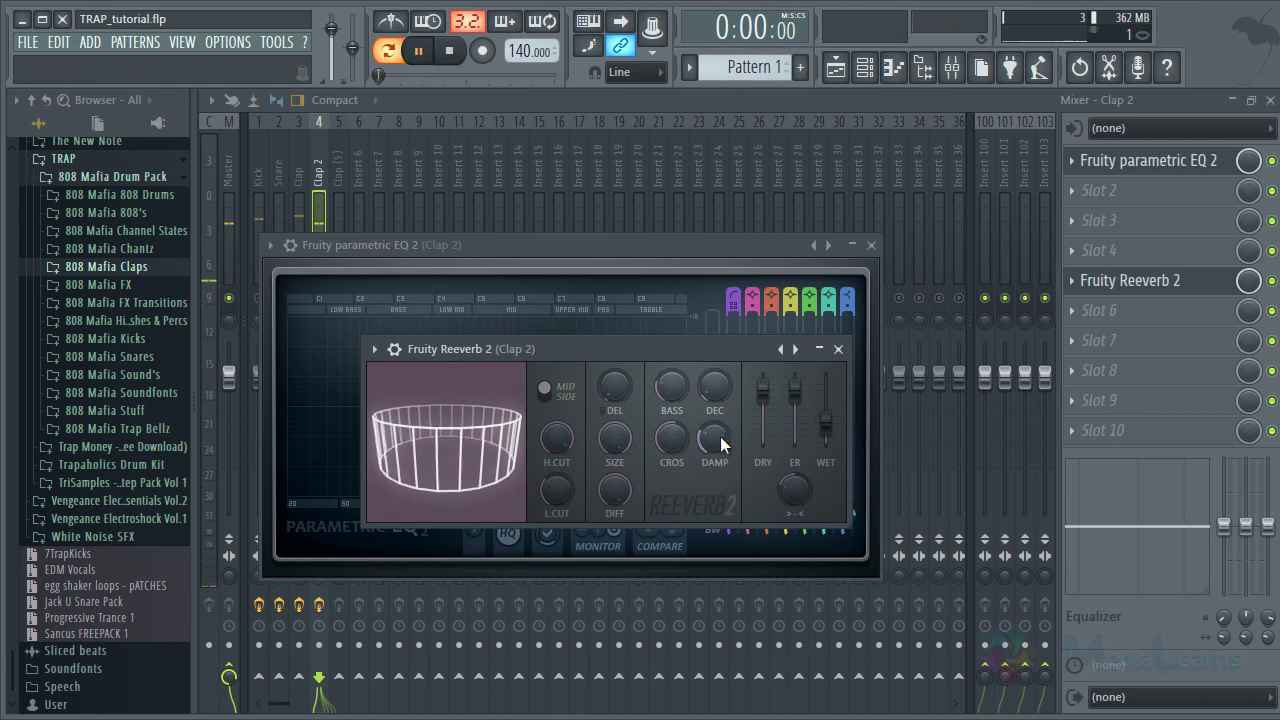
pyautogui.press('space')
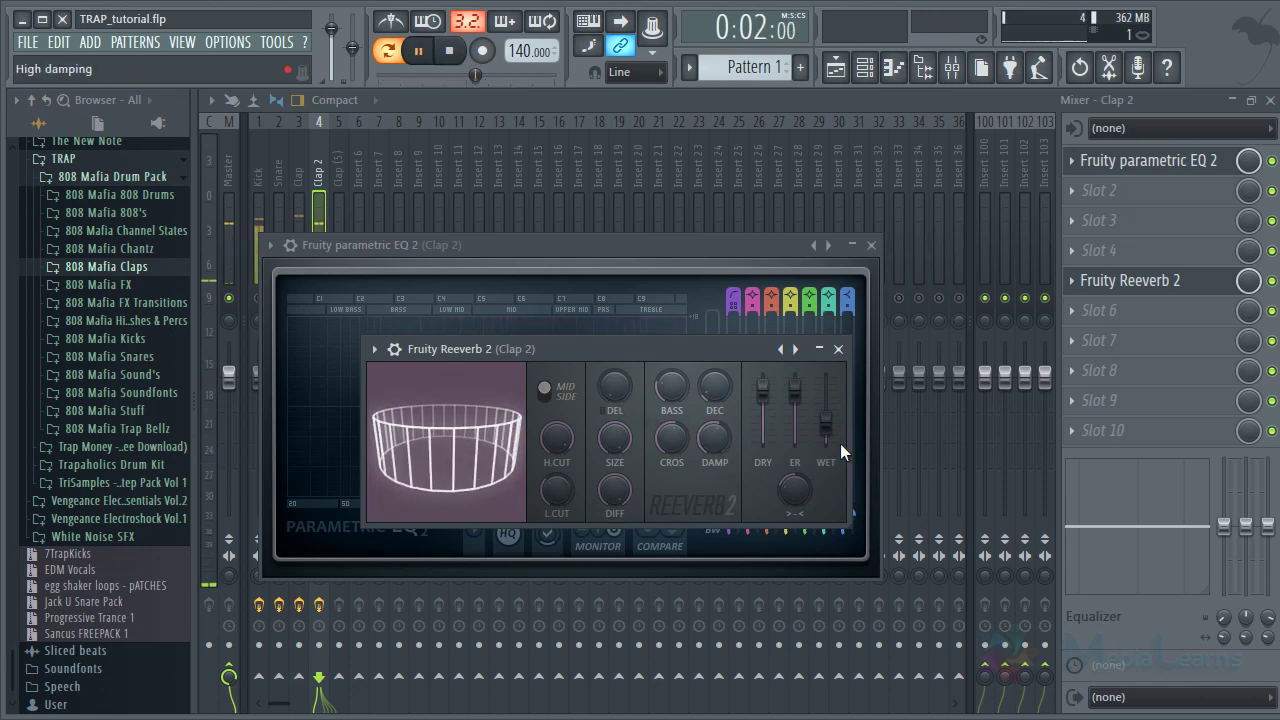
pyautogui.moveTo(827, 421); pyautogui.dragTo(844, 403)
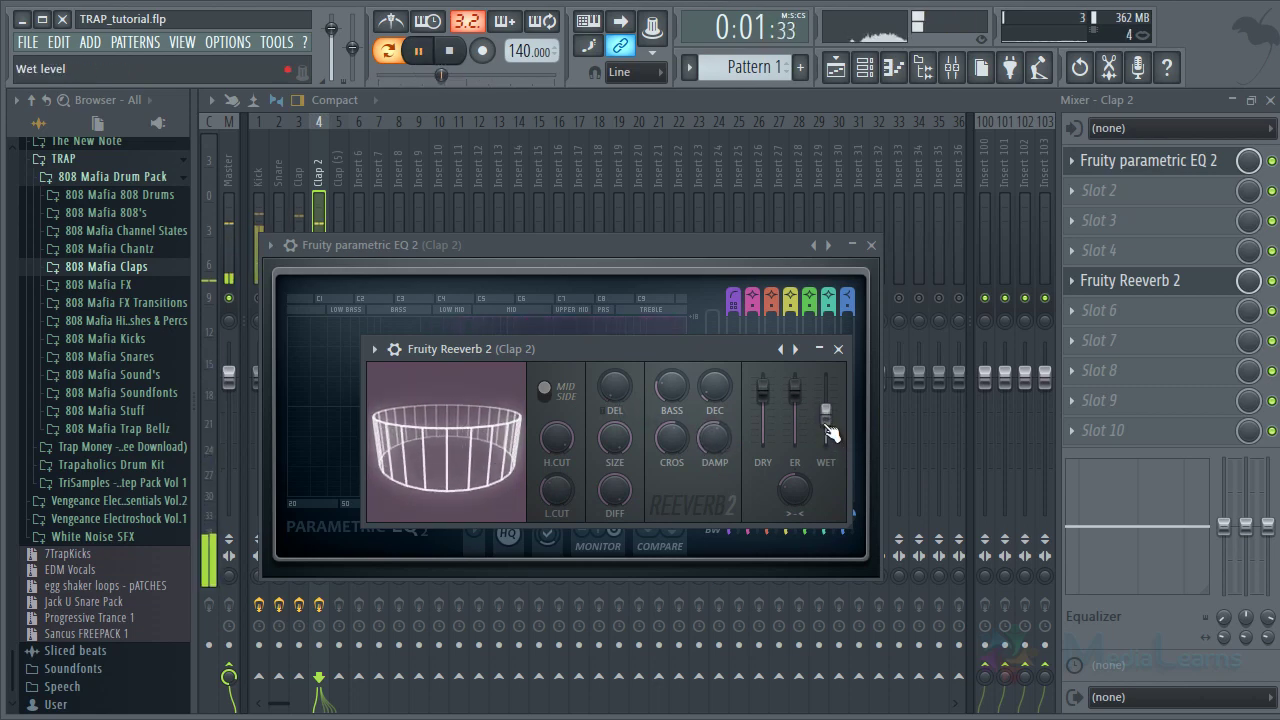
pyautogui.click(838, 349)
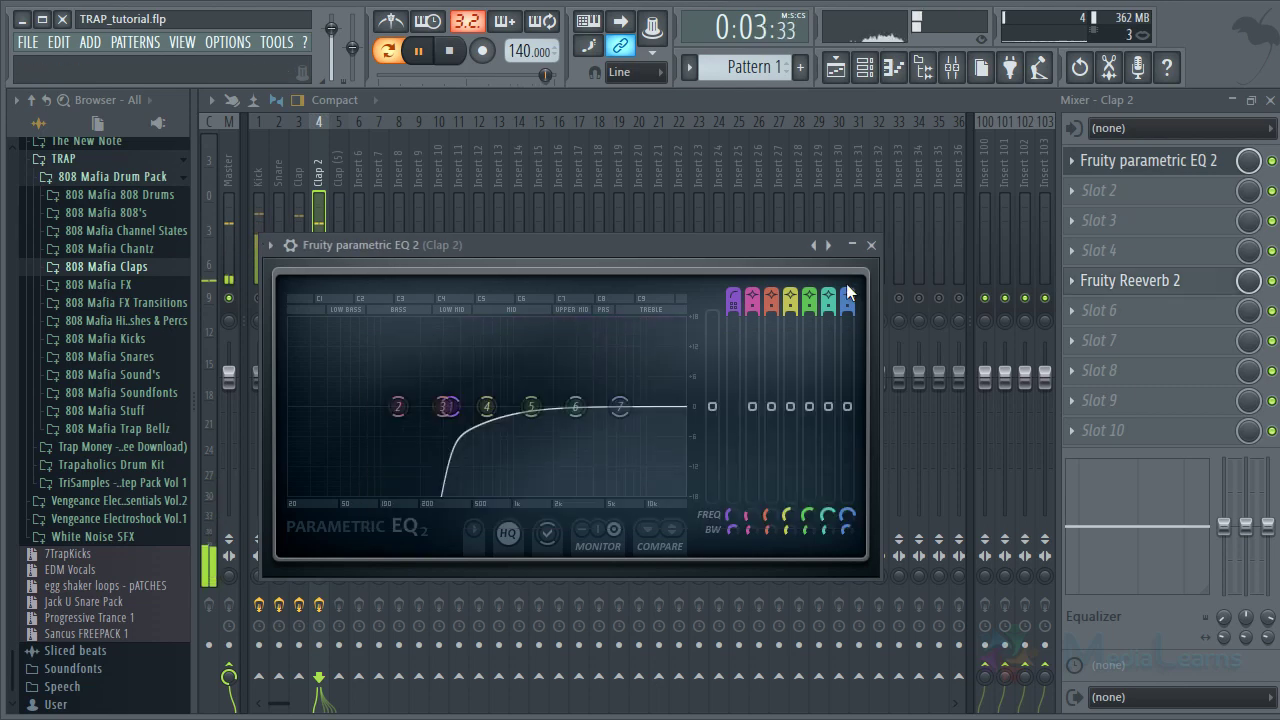
pyautogui.click(870, 245)
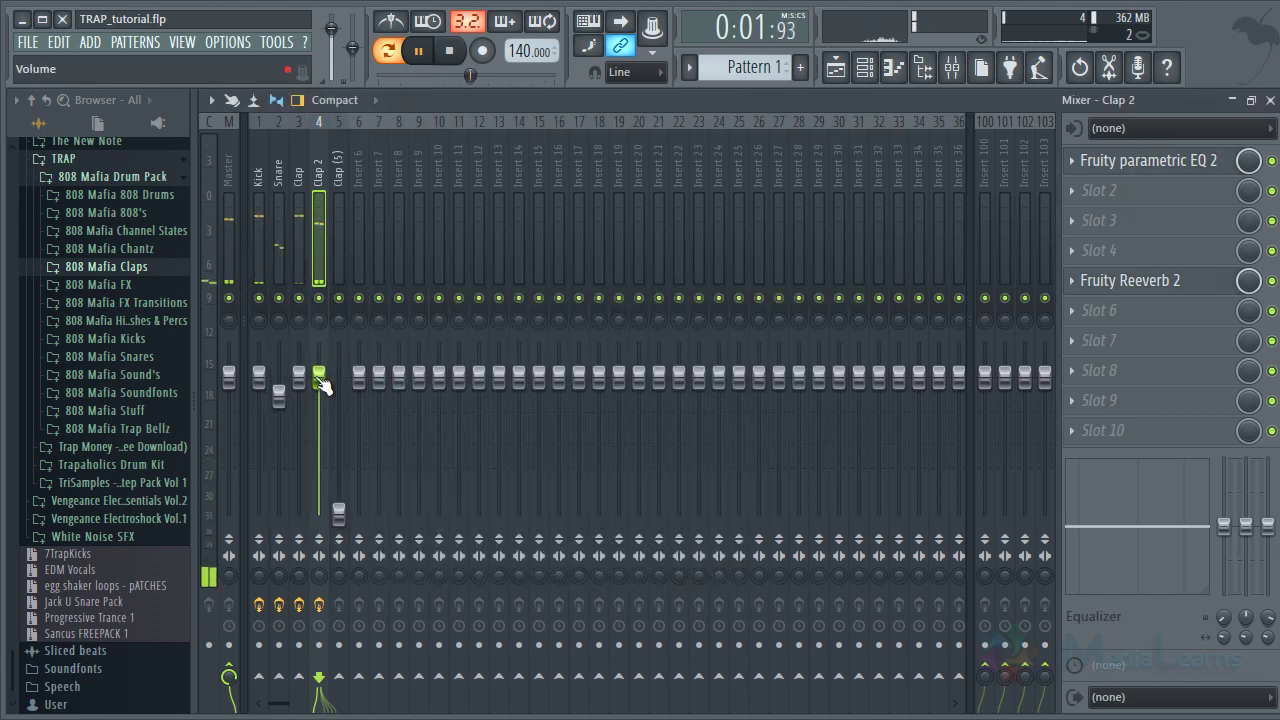
# Lower the Clap 2 fader during playback and set the Clap (5) fader to about 70% (-7.2 dB)
pyautogui.moveTo(322, 385); pyautogui.dragTo(322, 452)
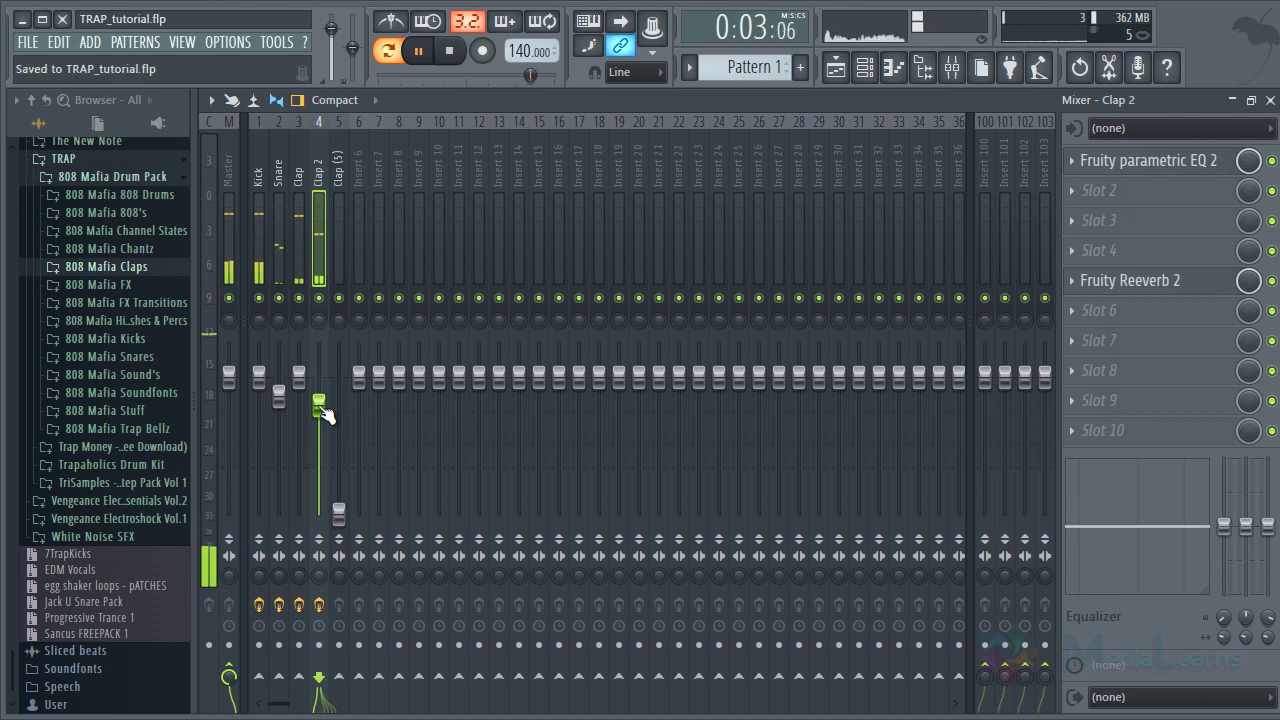
pyautogui.press('space')
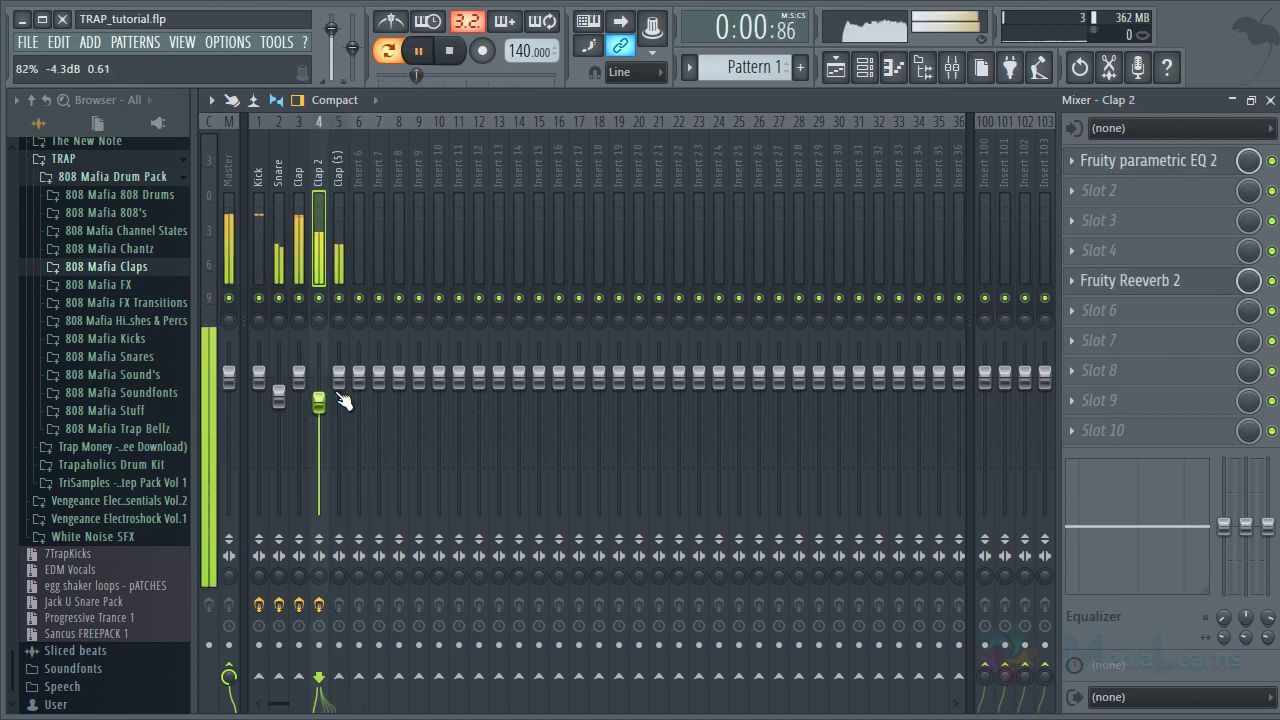
pyautogui.moveTo(337, 400); pyautogui.dragTo(358, 473)
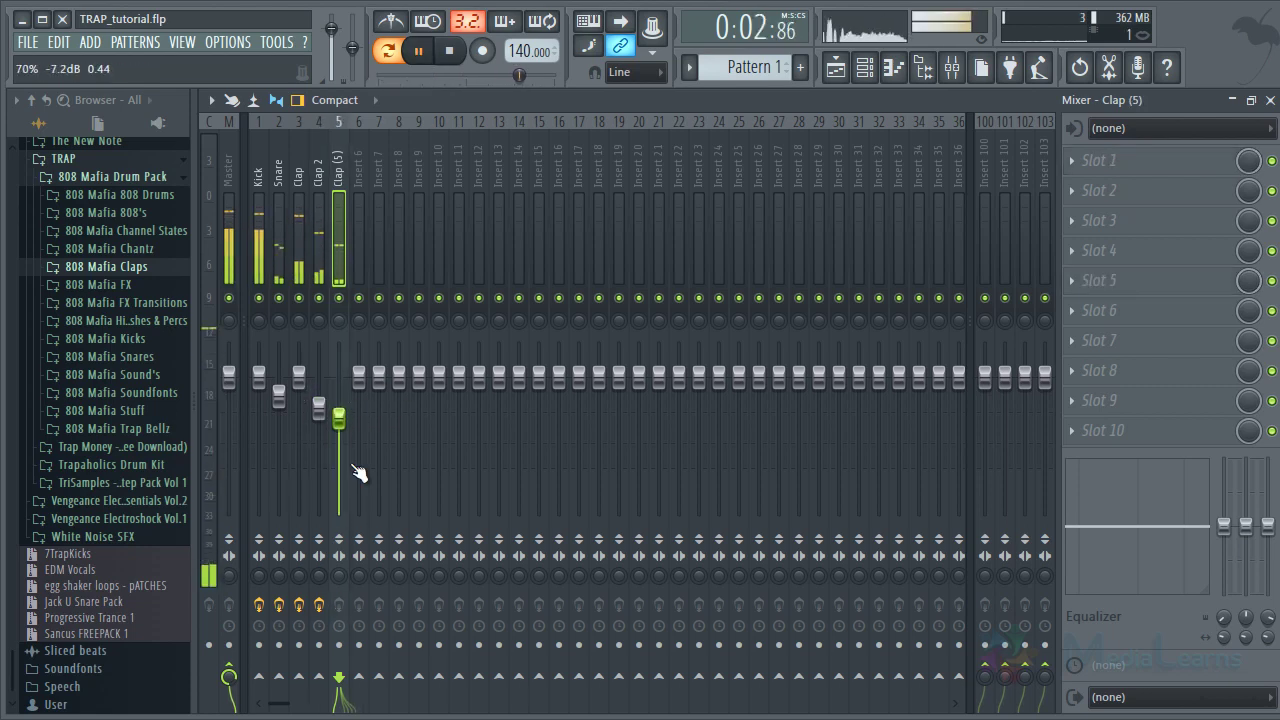
# Solo Clap (5), cut its low EQ band by about 17.7 dB at about 167 Hz, and unsolo it to hear the mix
pyautogui.rightClick(339, 298)
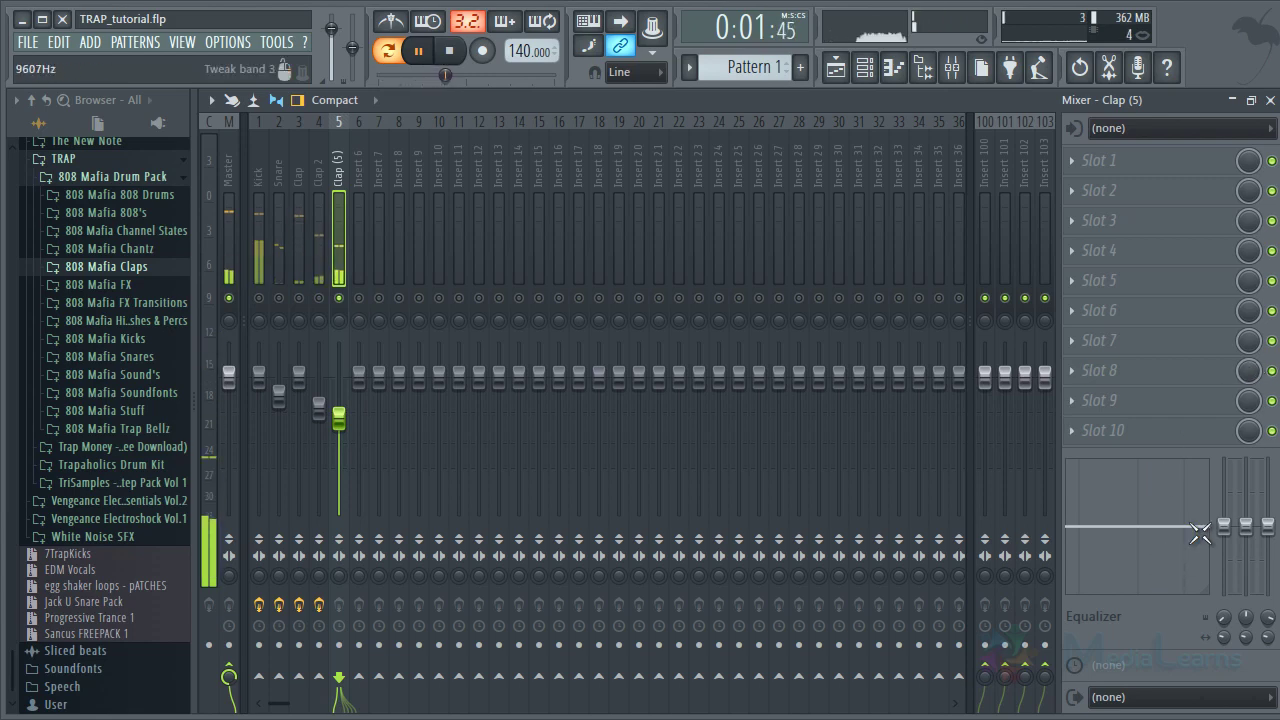
pyautogui.moveTo(1225, 529); pyautogui.dragTo(1225, 608)
pyautogui.moveTo(1106, 529); pyautogui.dragTo(1032, 531)
pyautogui.rightClick(339, 298)
pyautogui.press('space')
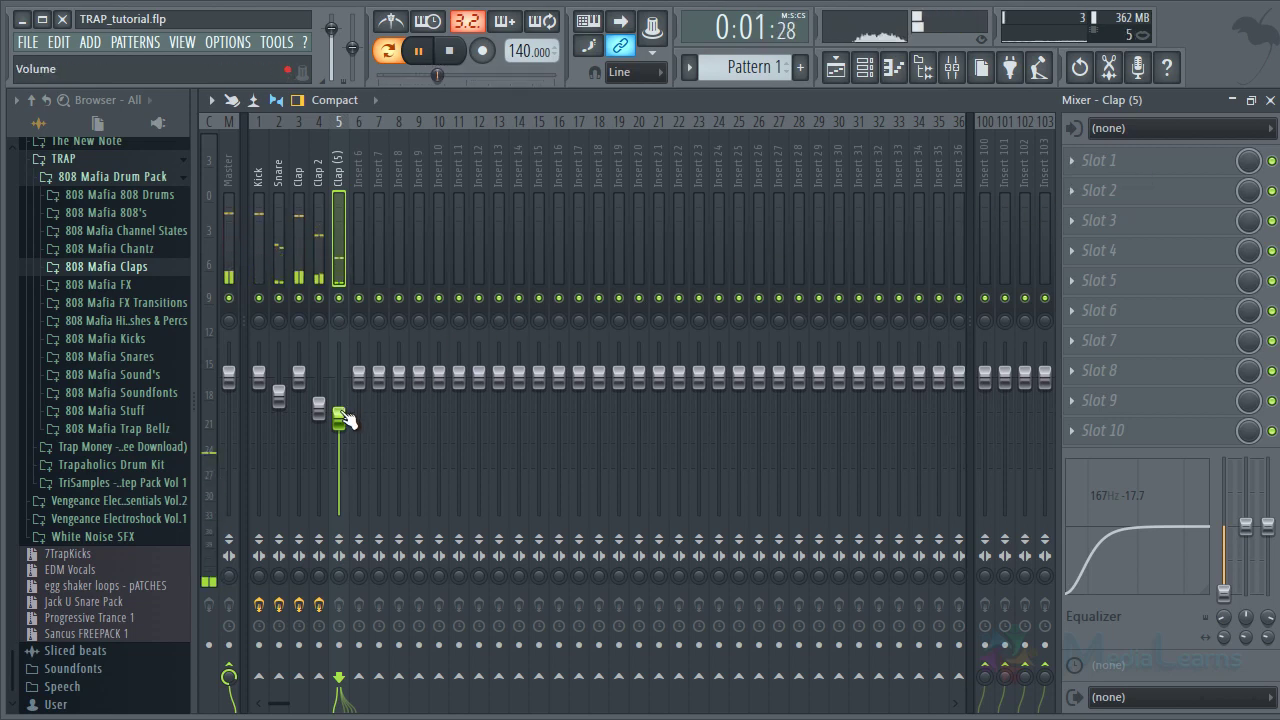
# Raise the Clap (5) fader slightly, check the Snare and Clap tracks during playback, and close the mixer
pyautogui.moveTo(343, 418)
pyautogui.mouseDown()
pyautogui.moveTo(340, 385)
pyautogui.moveTo(347, 428)
pyautogui.mouseUp()
pyautogui.click(280, 194)
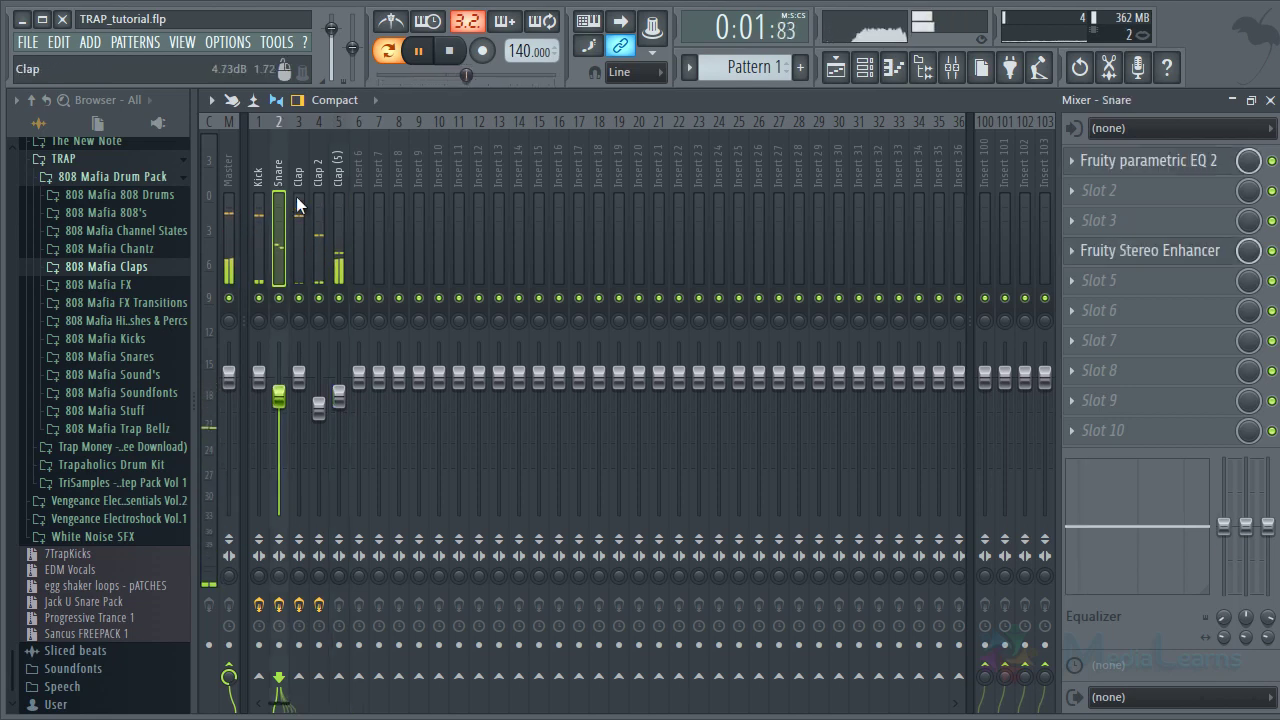
pyautogui.click(299, 204)
pyautogui.press('space')
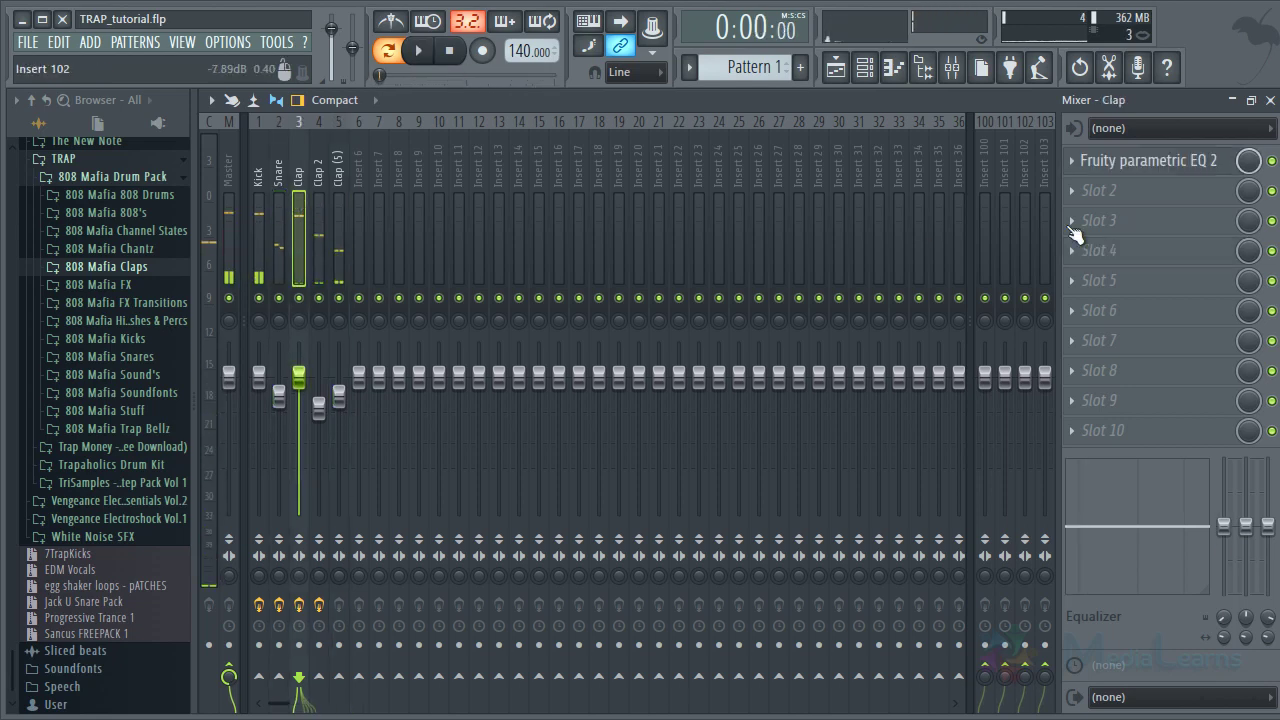
pyautogui.click(1271, 100)
# Show the empty playlist and paint three consecutive Pattern 1 clips on Track 3 near bar 61
pyautogui.press('F6')
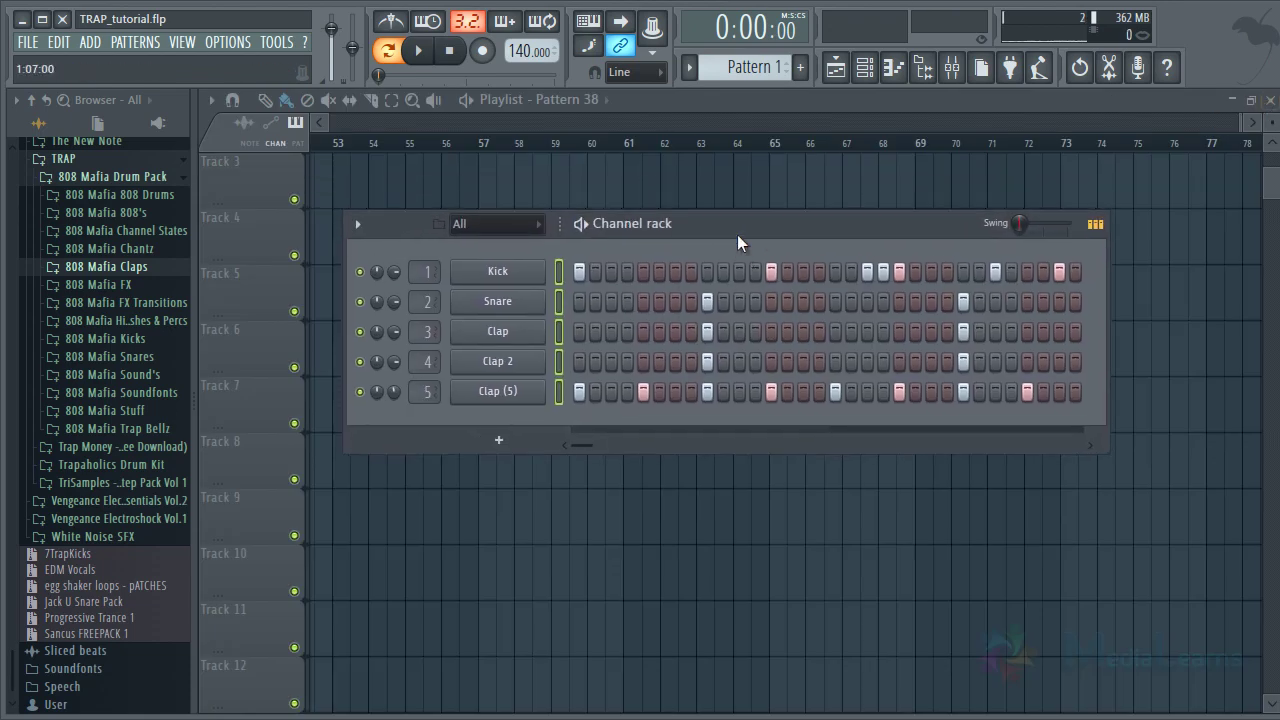
pyautogui.moveTo(604, 180); pyautogui.dragTo(880, 183)
pyautogui.rightClick(745, 180)
pyautogui.rightClick(640, 206)
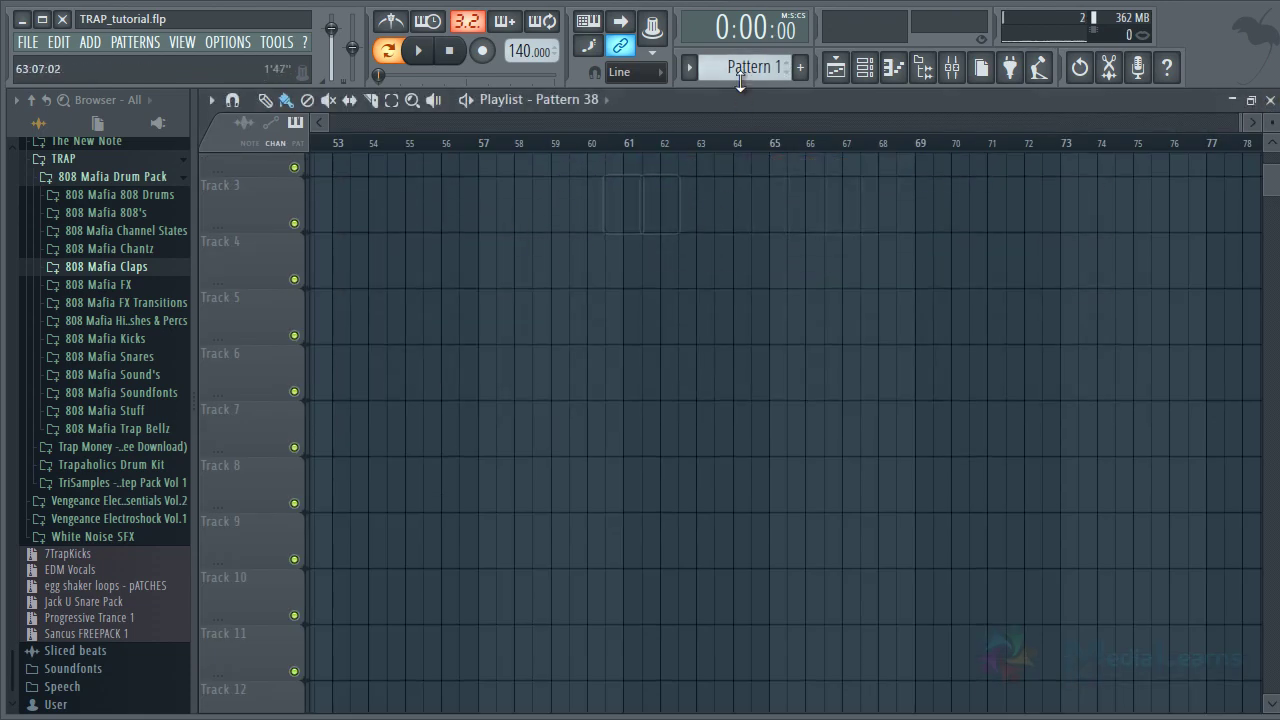
pyautogui.moveTo(637, 218); pyautogui.dragTo(814, 217)
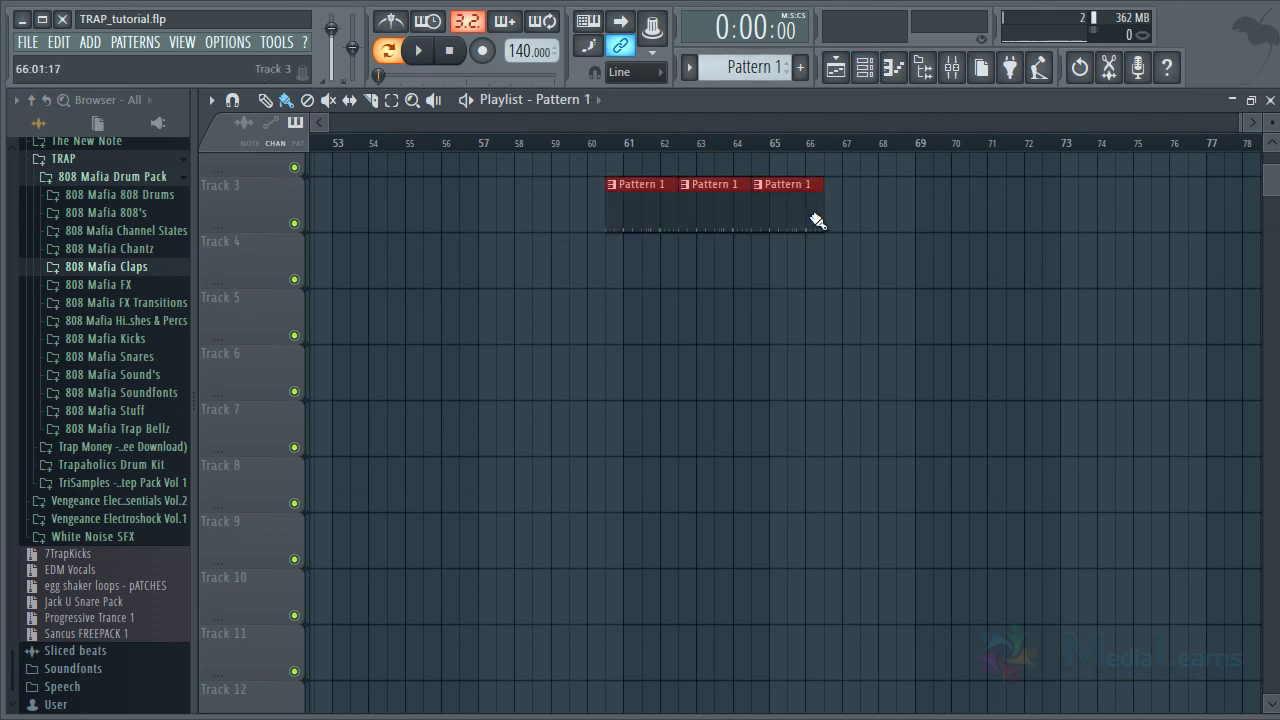
# Line up the Pattern 1 clips on Track 1 from bar 61, add a fourth, and select bars 61 to 69 for looping
pyautogui.scroll(2, 600, 270)
pyautogui.moveTo(620, 294)
pyautogui.mouseDown()
pyautogui.moveTo(636, 148)
pyautogui.moveTo(929, 150)
pyautogui.moveTo(915, 145)
pyautogui.mouseUp()
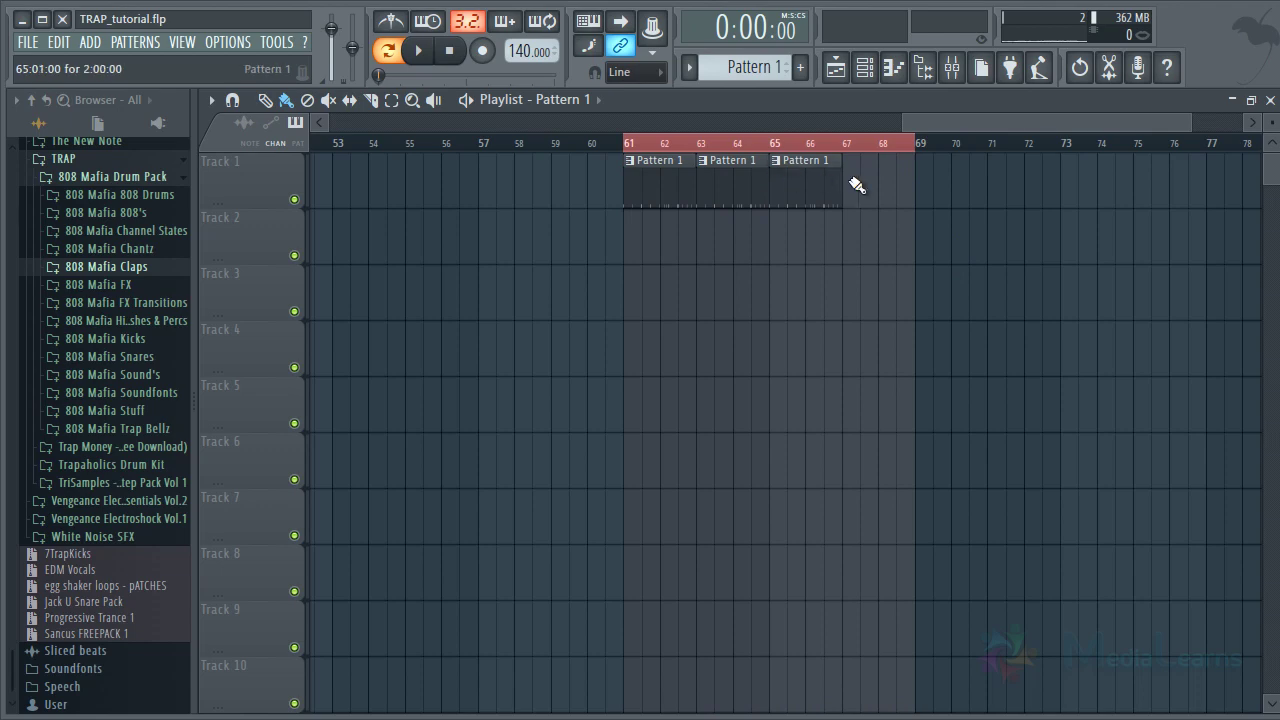
pyautogui.click(857, 185)
pyautogui.press('space')
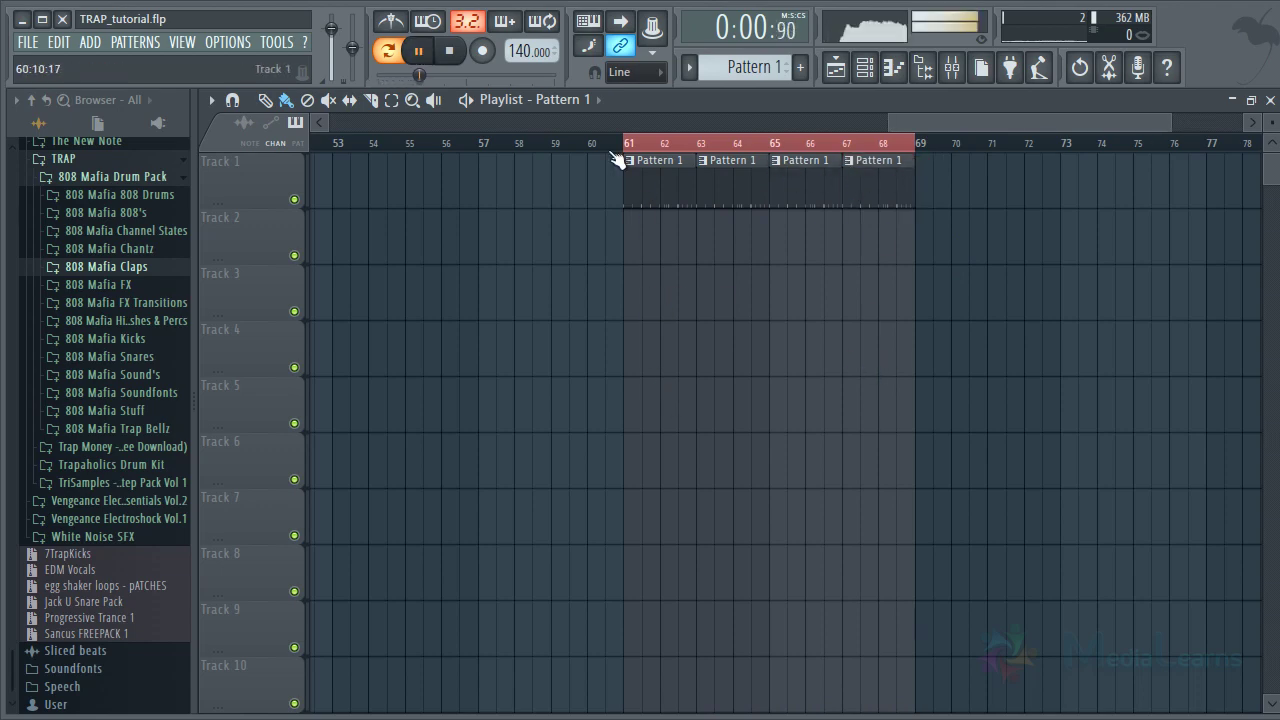
# Switch playback to song mode, listen to the arrangement, and check the Kick piano roll and the channel rack
pyautogui.press('l')
pyautogui.scroll(2, 624, 148)
pyautogui.press('F7')
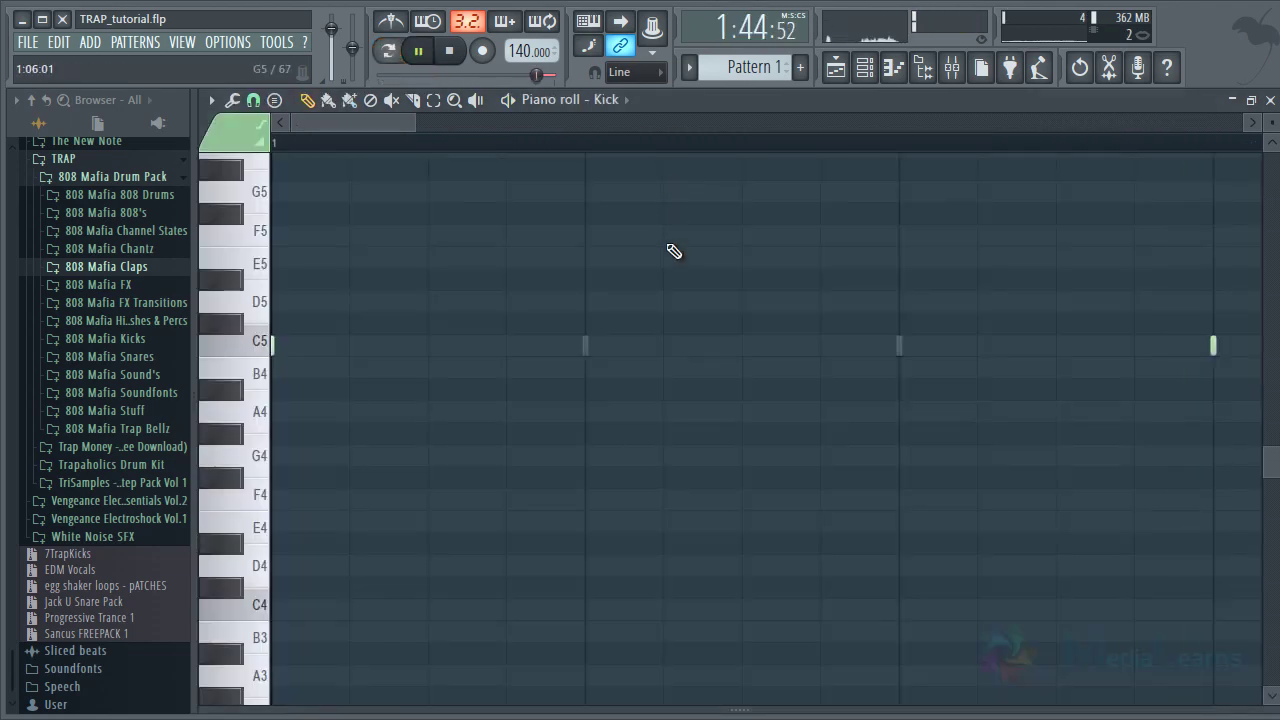
pyautogui.press('F7')
pyautogui.press('F6')
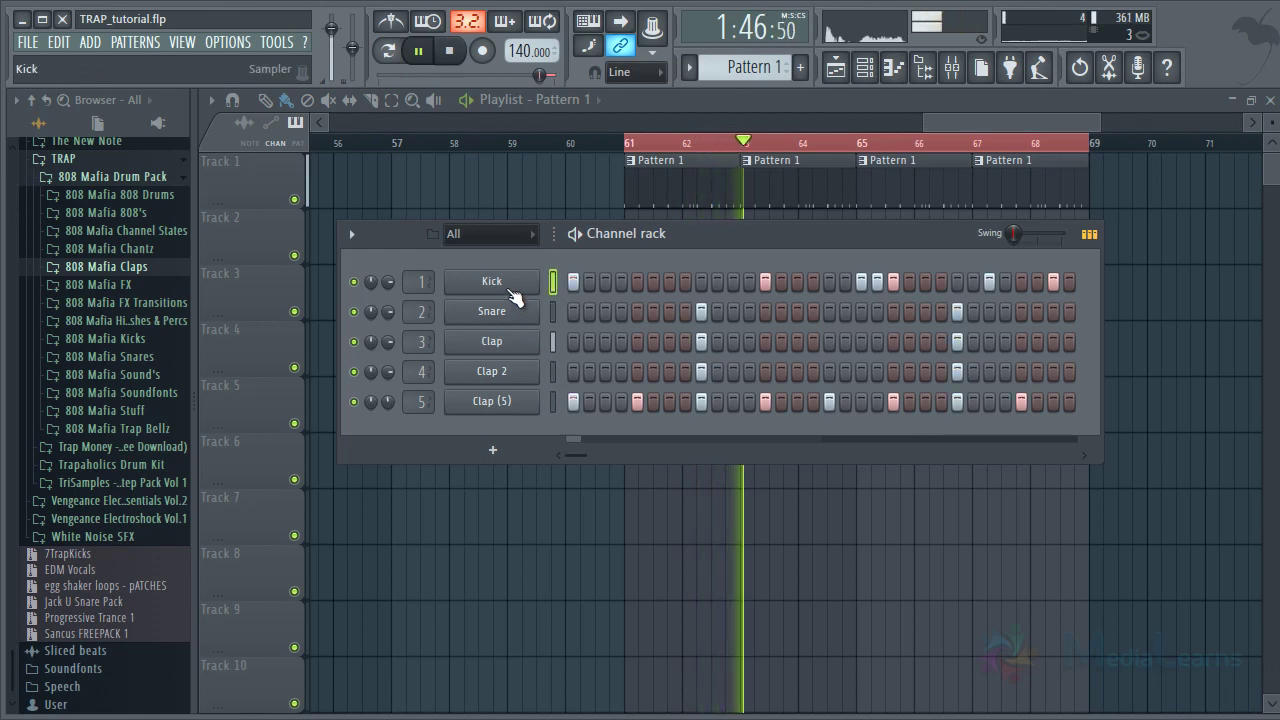
pyautogui.press('space')
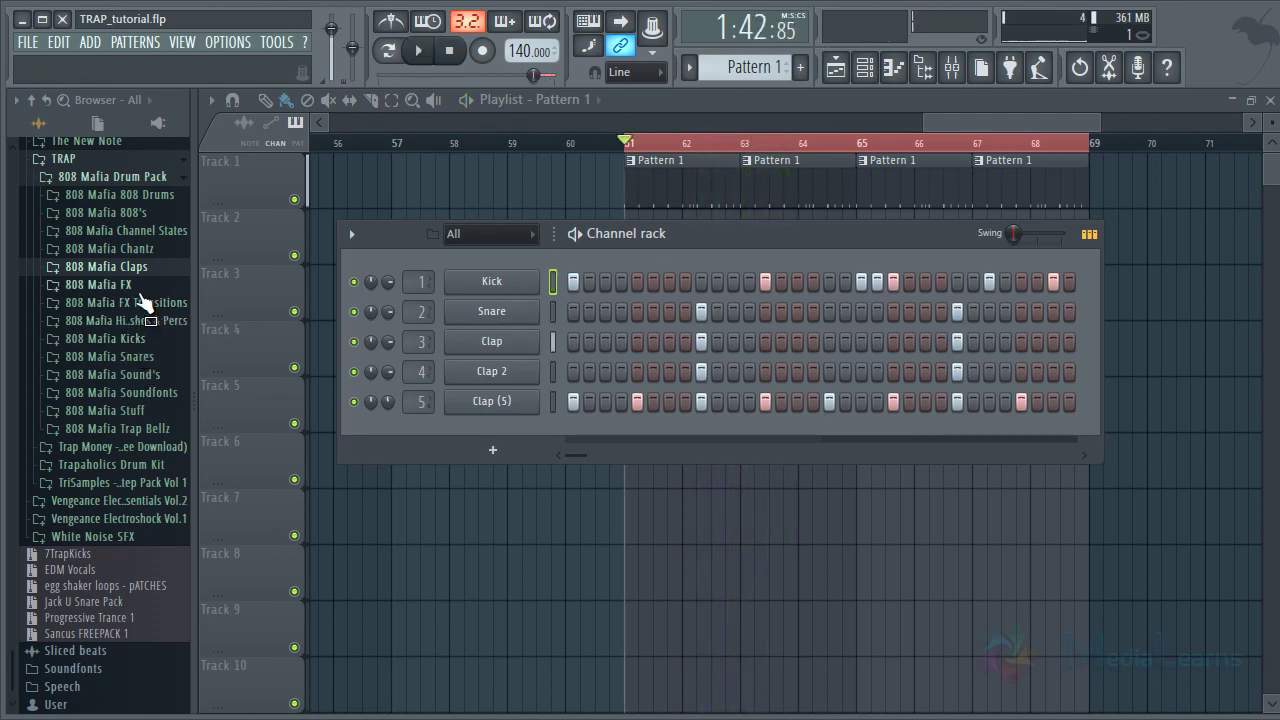
# Open the 808 Mafia Chantz folder and audition vocal samples such as Waka Flocka Vocal (8), Uhhh and What Vocal
pyautogui.click(110, 249)
pyautogui.scroll(-10, 111, 372)
pyautogui.click(108, 446)
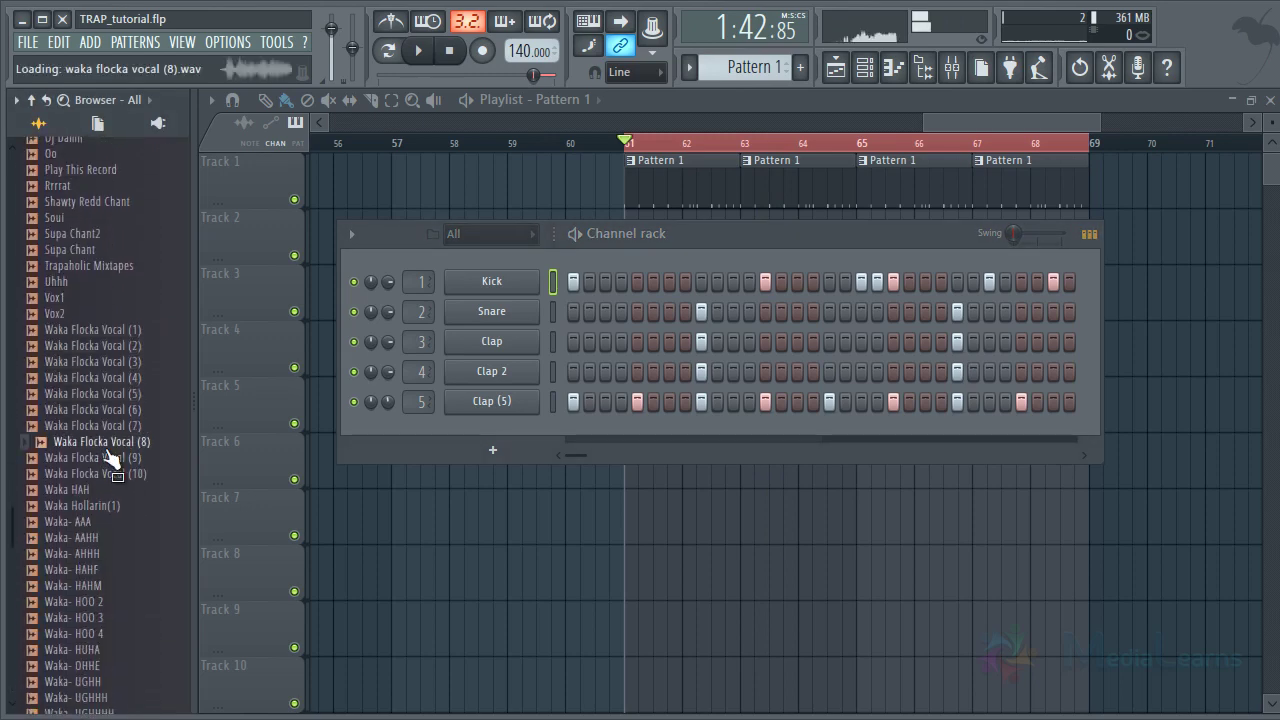
pyautogui.click(101, 394)
pyautogui.click(84, 331)
pyautogui.click(72, 287)
pyautogui.scroll(-2, 69, 365)
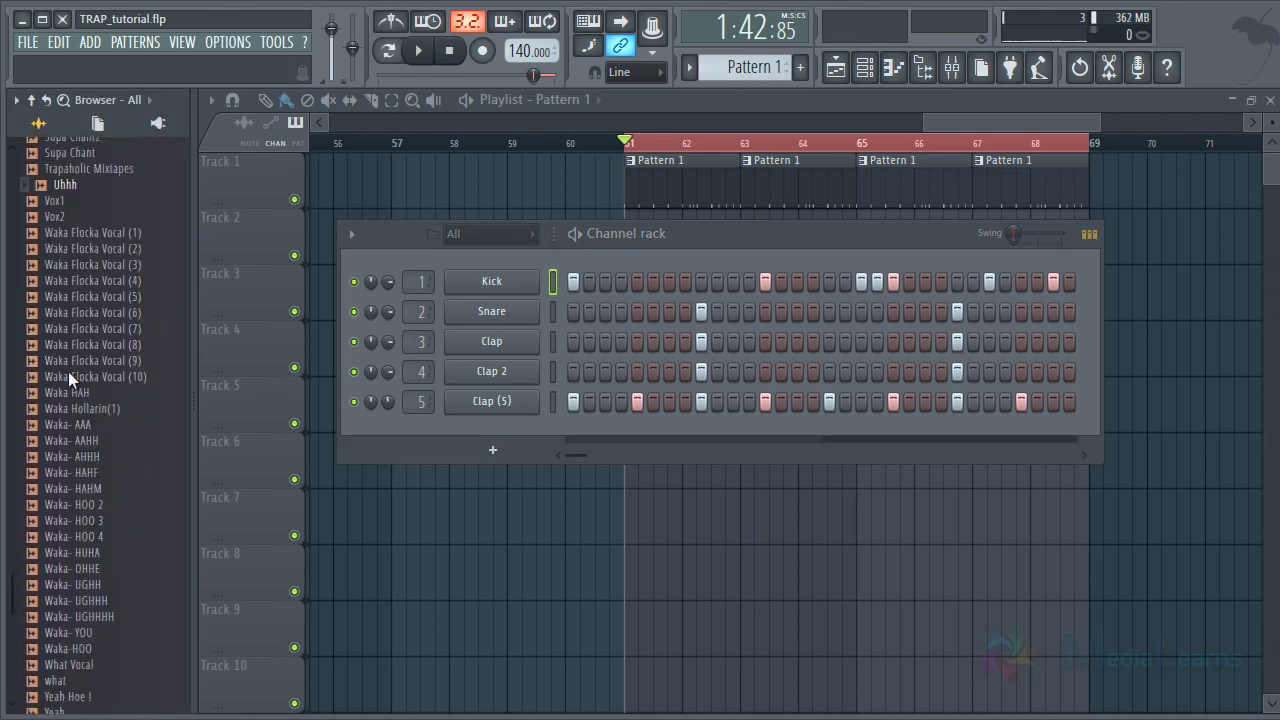
pyautogui.scroll(-6, 101, 447)
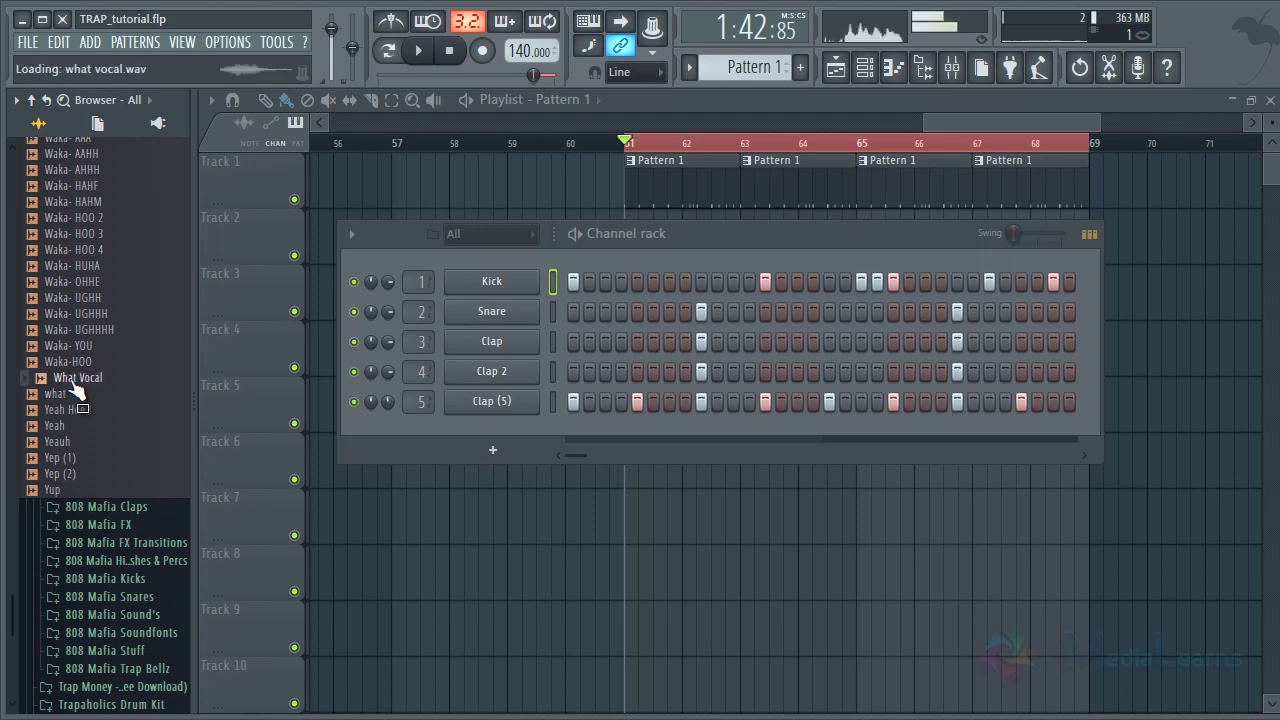
# Hide the channel rack, place the What Vocal sample on Track 3 at bar 61, and listen to it with the beat
pyautogui.moveTo(659, 235); pyautogui.dragTo(826, 508)
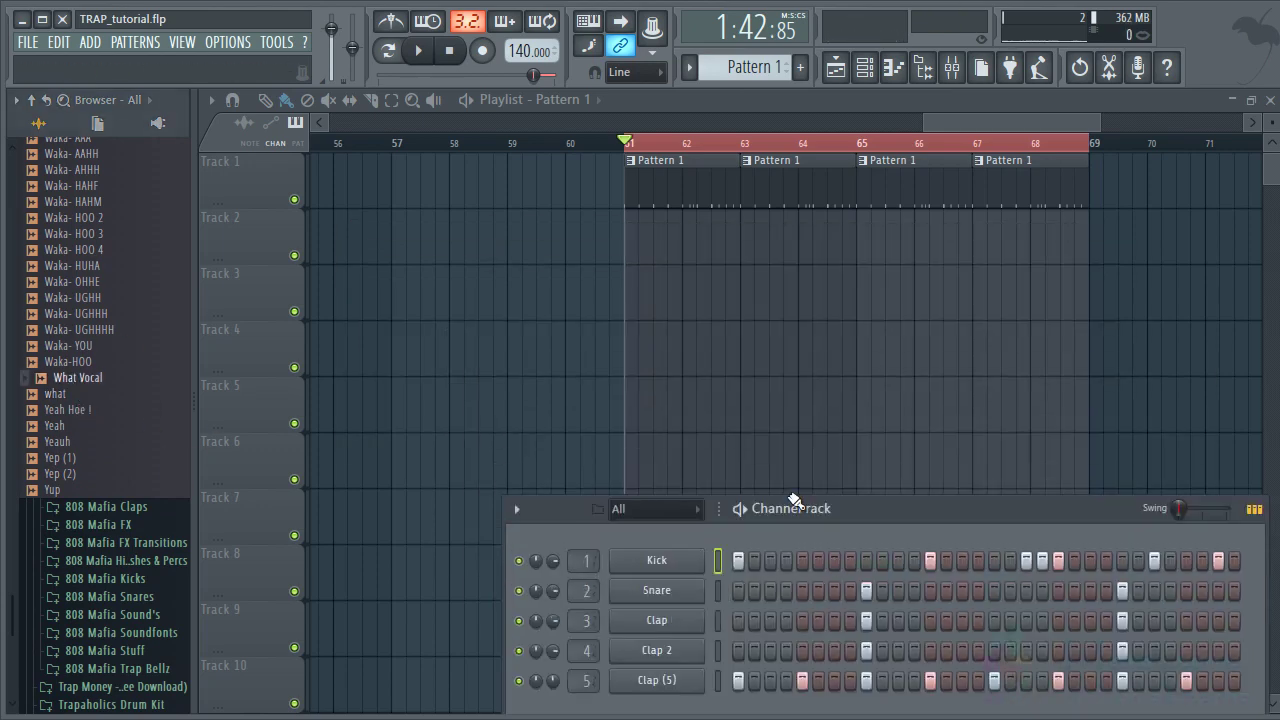
pyautogui.press('F6')
pyautogui.moveTo(70, 388); pyautogui.dragTo(630, 285)
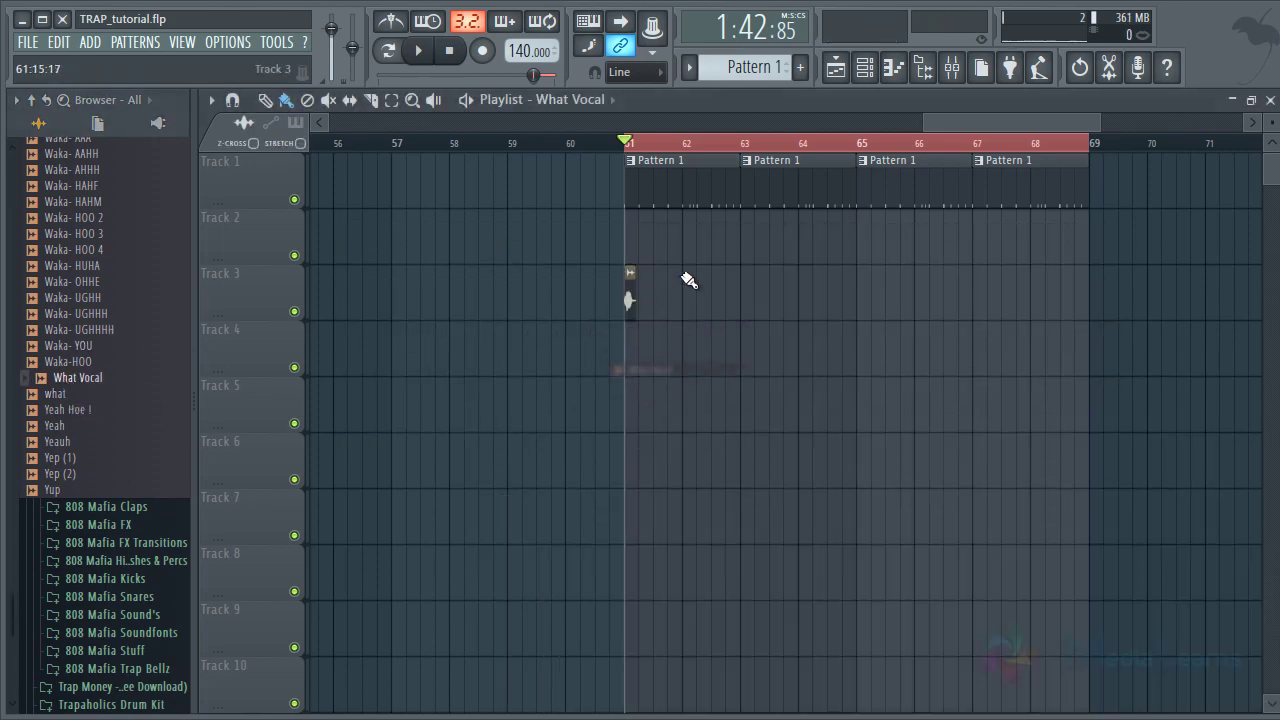
pyautogui.press('space')
pyautogui.scroll(3, 670, 162)
pyautogui.scroll(2, 670, 162)
pyautogui.press('space')
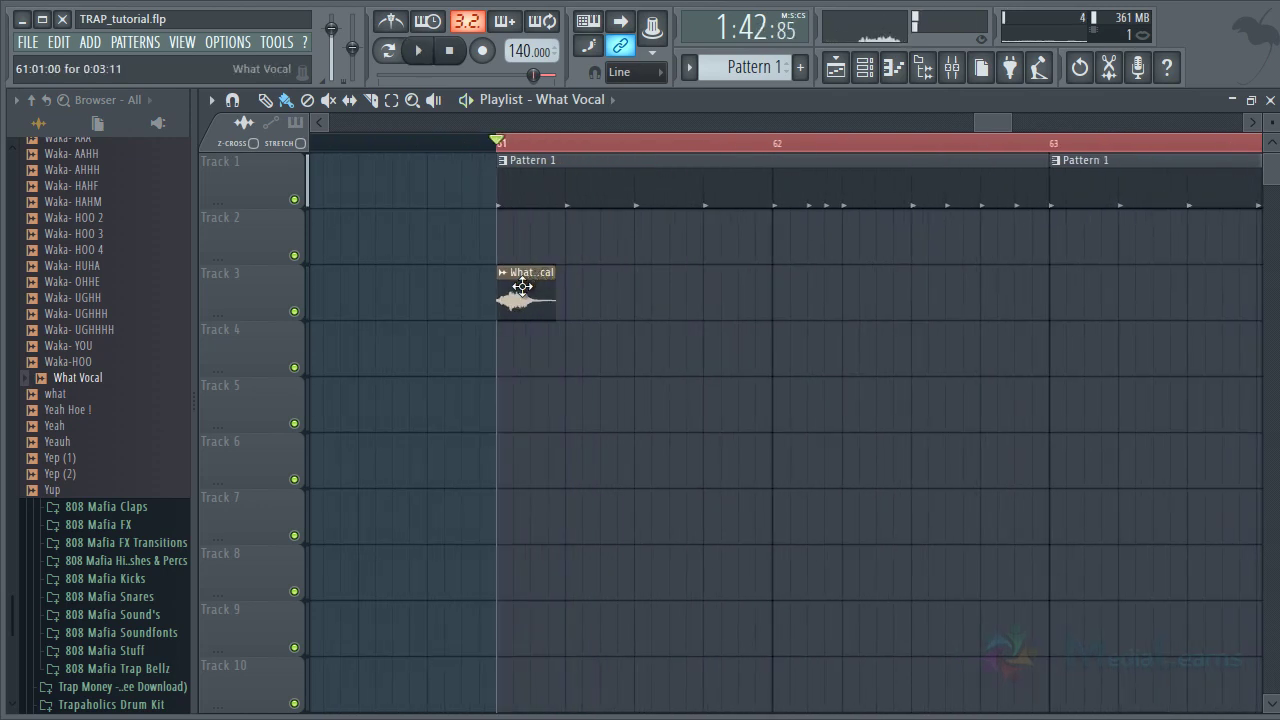
# Duplicate the What Vocal clip every half bar across bars 61 and 62 on Track 3 and play it back
pyautogui.moveTo(522, 287); pyautogui.dragTo(803, 291)
pyautogui.press('space')
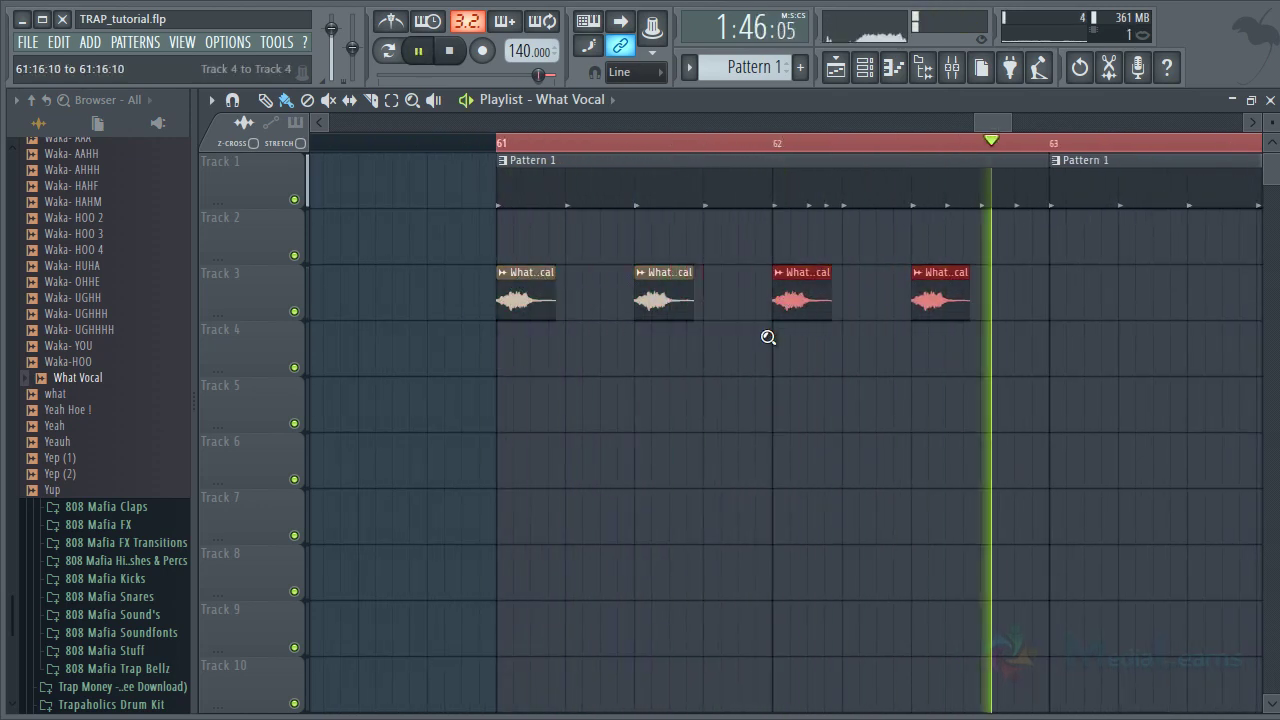
pyautogui.scroll(-4, 768, 337)
pyautogui.scroll(4, 846, 351)
pyautogui.press('space')
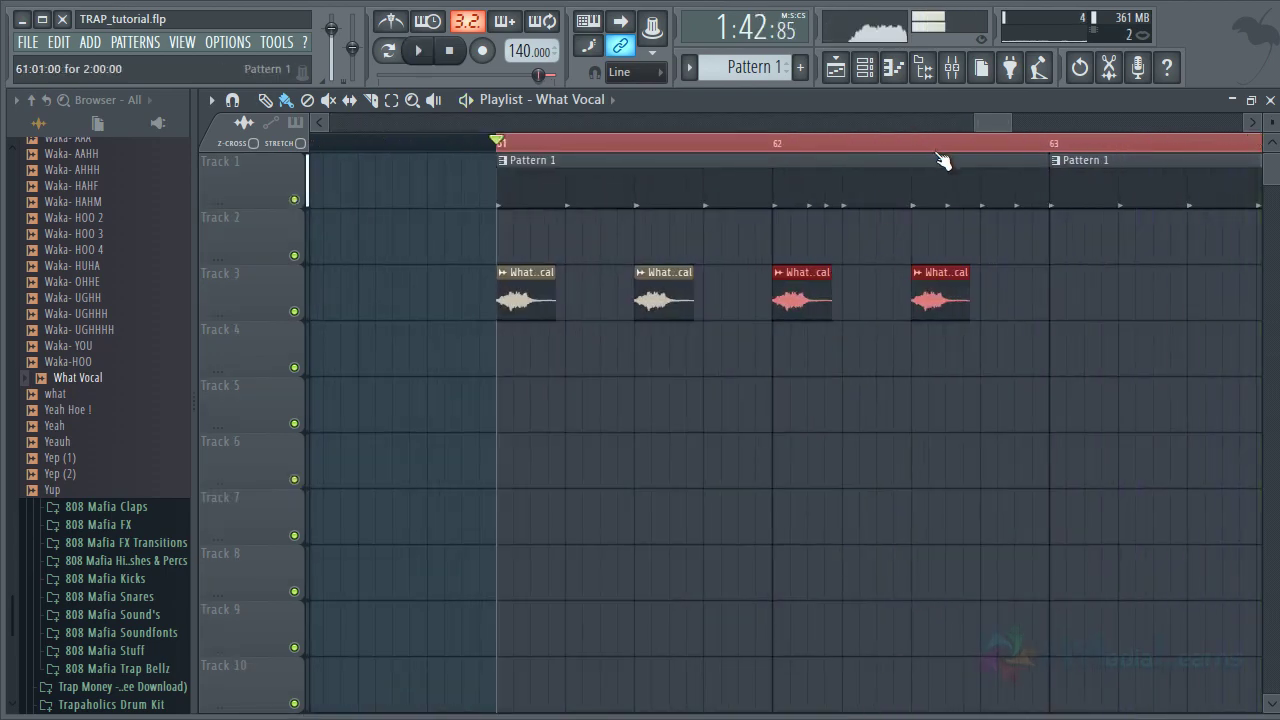
# Copy the What Vocal clips along Track 3 to fill the loop through bar 68 at half-bar spacing and play them
pyautogui.scroll(-4, 945, 160)
pyautogui.moveTo(1012, 343); pyautogui.dragTo(597, 489)
pyautogui.moveTo(583, 348); pyautogui.dragTo(585, 296)
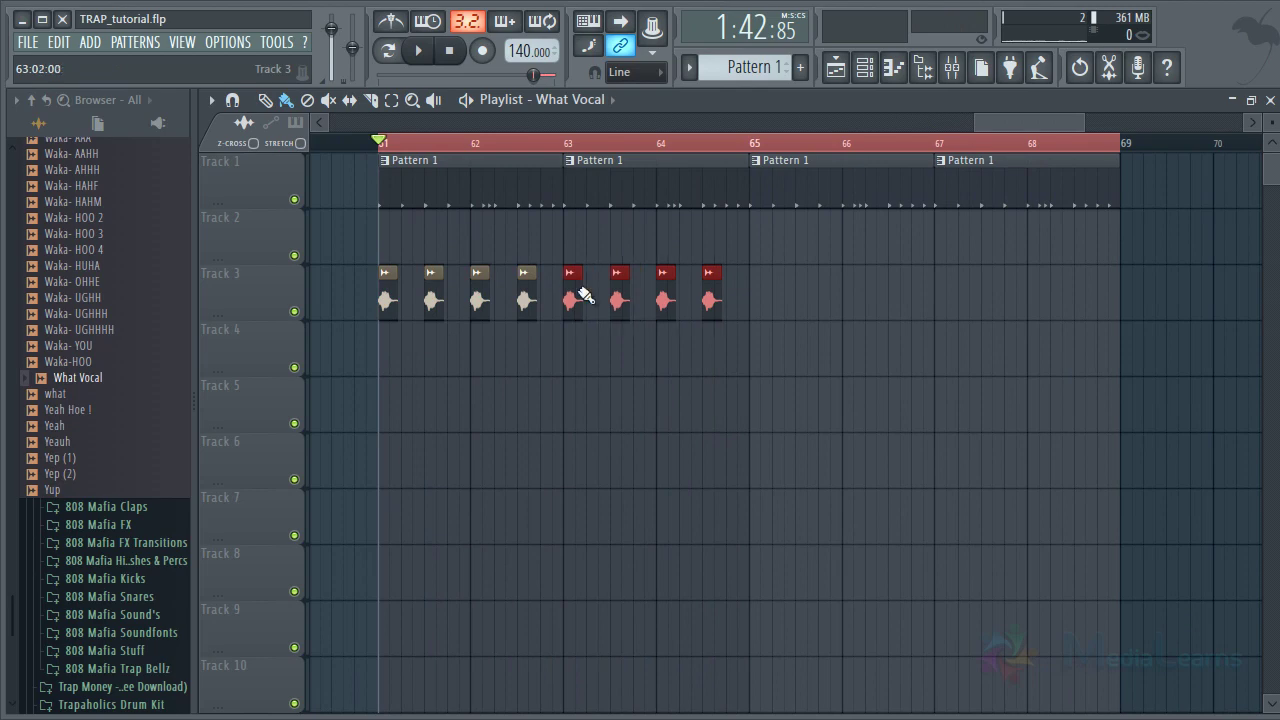
pyautogui.moveTo(794, 302); pyautogui.dragTo(755, 290)
pyautogui.press('space')
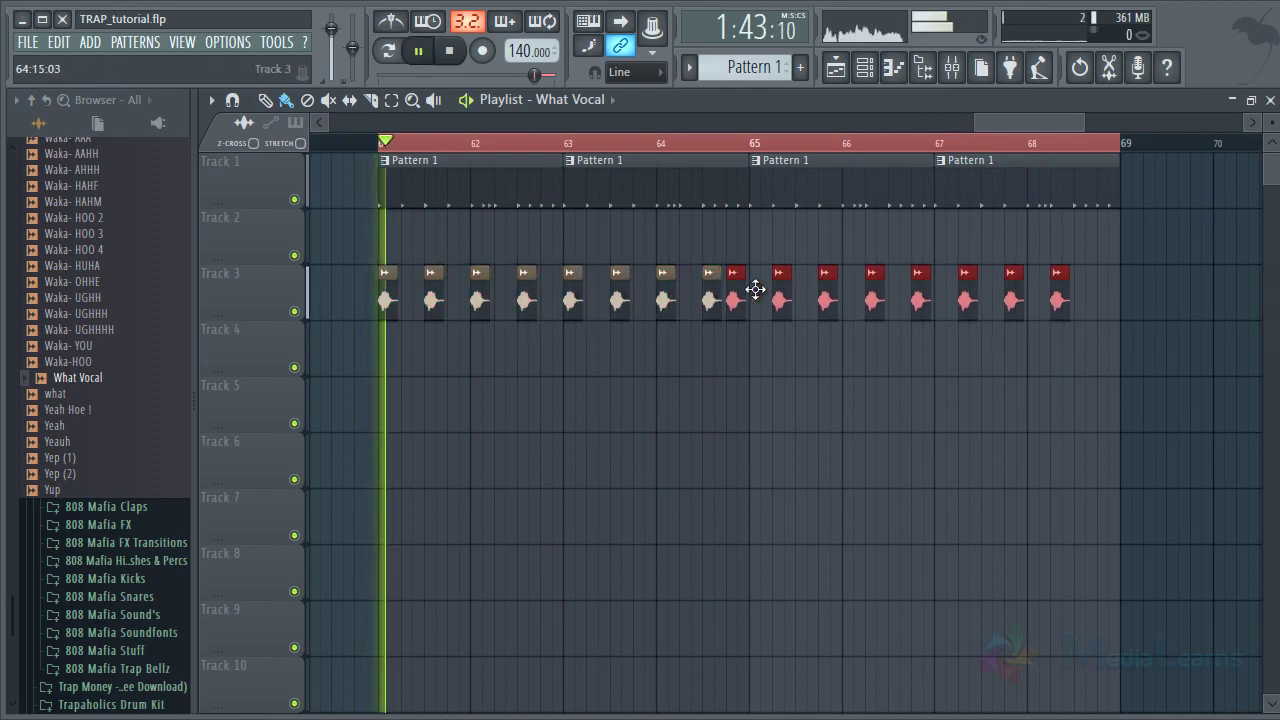
pyautogui.click(777, 491)
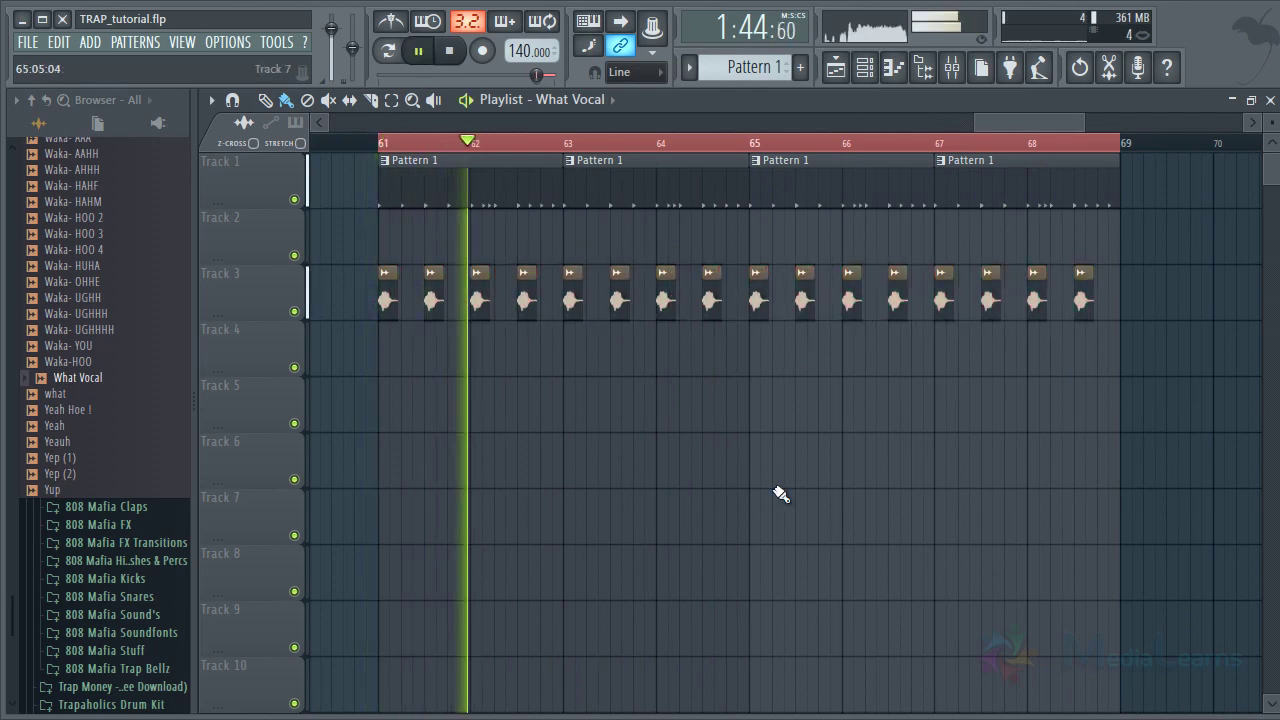
# Open the What Vocal channel settings, rename the channel "what chant", and stop playback
pyautogui.doubleClick(710, 301)
pyautogui.press('F2')
pyautogui.write('W')
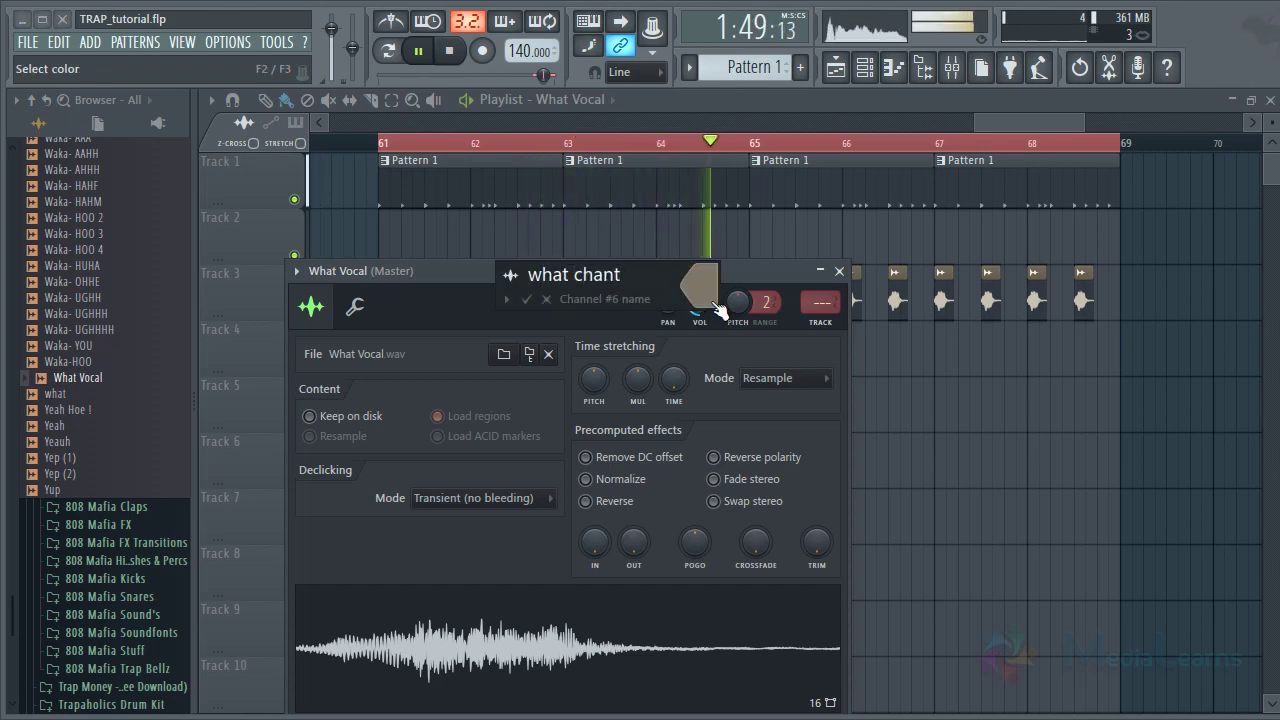
pyautogui.press('Return')
pyautogui.press('Escape')
pyautogui.press('space')
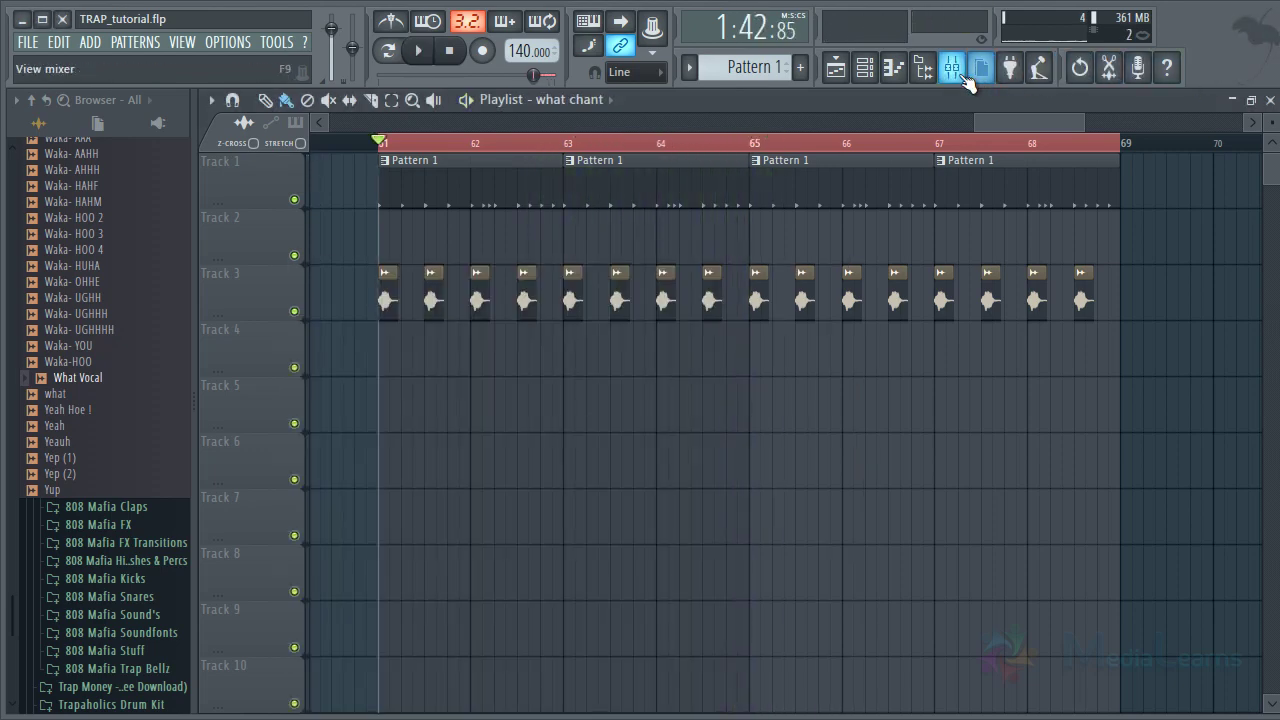
# Route the what chant channel to mixer track 39 and solo that track during playback
pyautogui.click(966, 80)
pyautogui.click(781, 182)
pyautogui.hotkey('ctrl', 'l')
pyautogui.press('space')
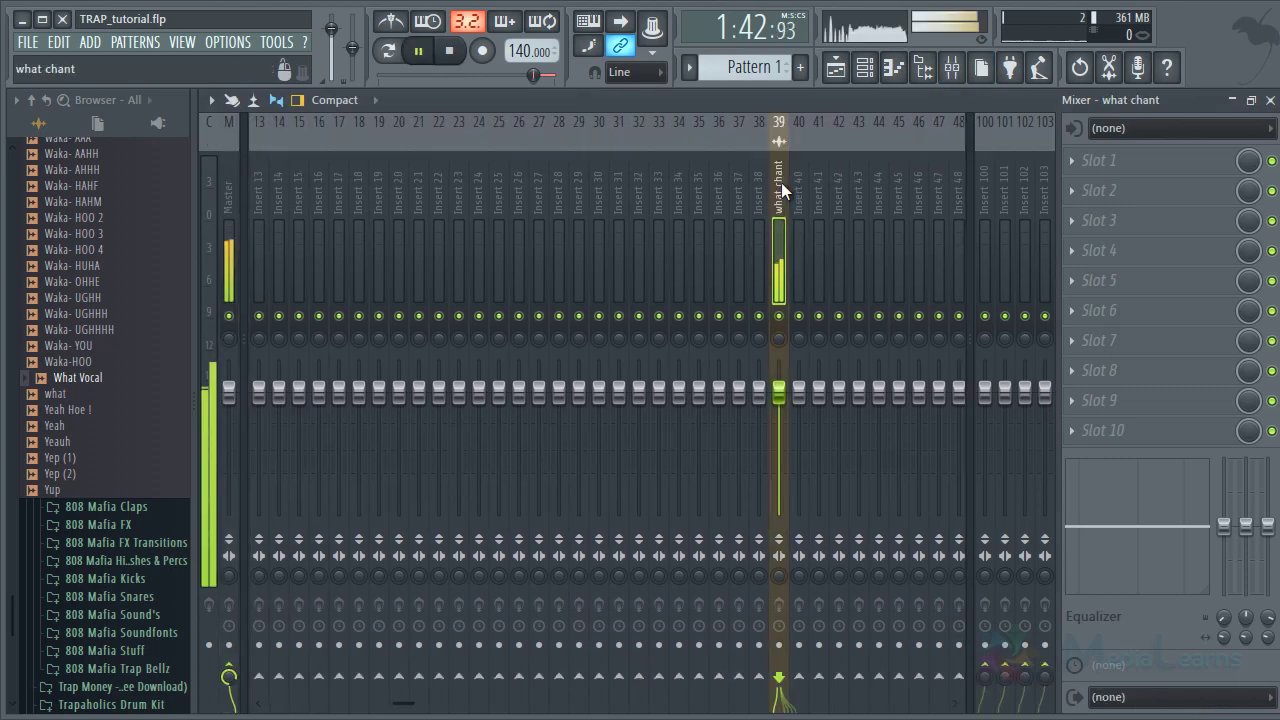
pyautogui.press('s')
pyautogui.press('space')
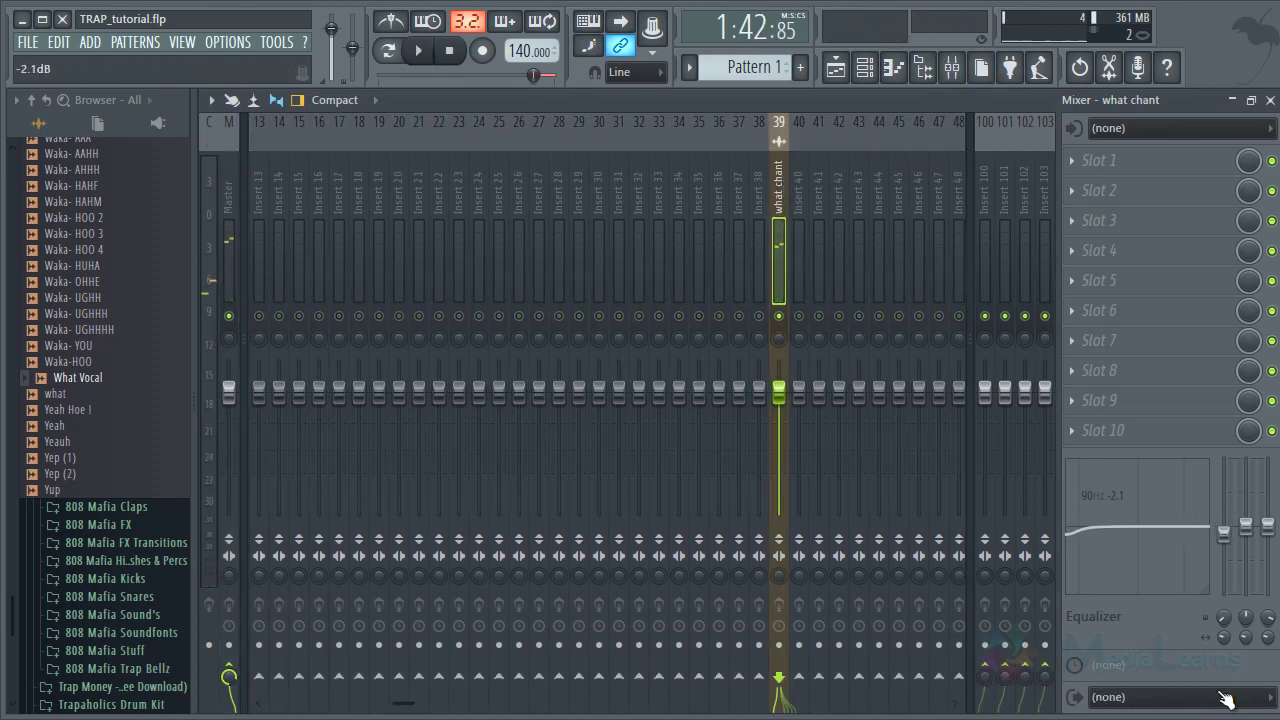
# Cut the what chant track's low EQ band by about 18 dB and move its frequency to about 364 Hz
pyautogui.moveTo(1226, 700); pyautogui.dragTo(1226, 706)
pyautogui.press('space')
pyautogui.moveTo(1134, 563); pyautogui.dragTo(1117, 536)
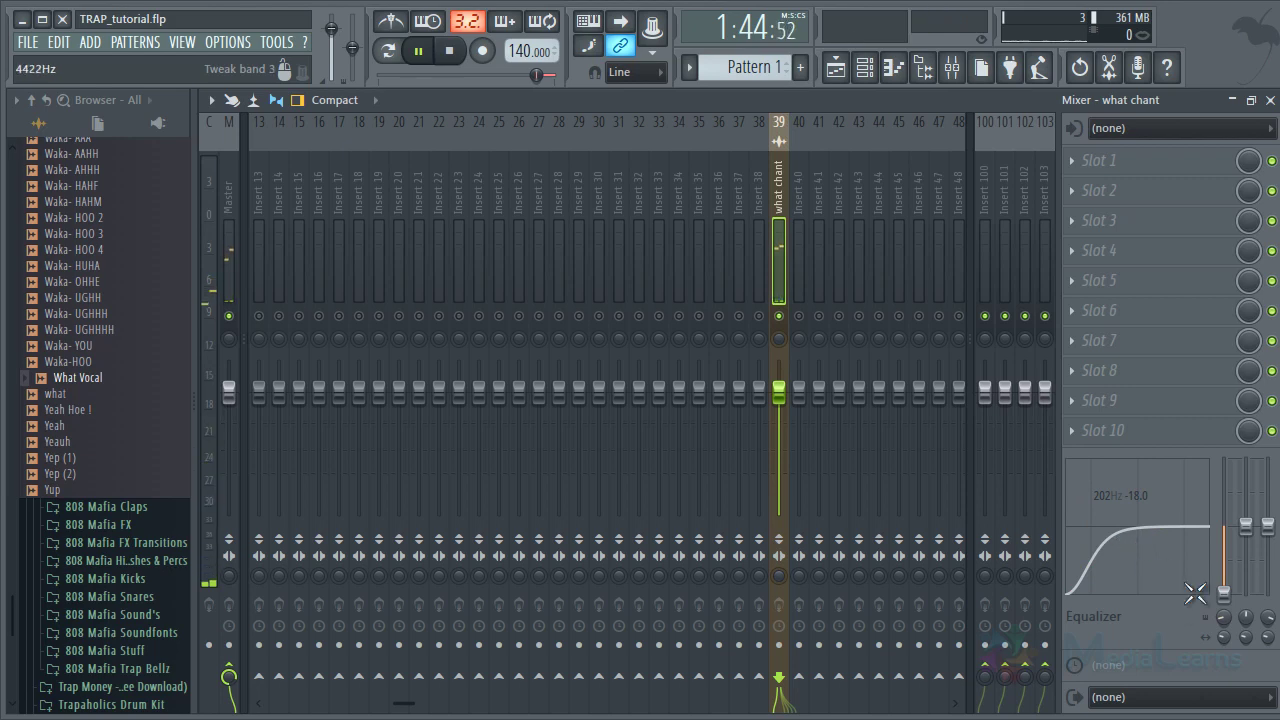
pyautogui.moveTo(1161, 540); pyautogui.dragTo(1100, 549)
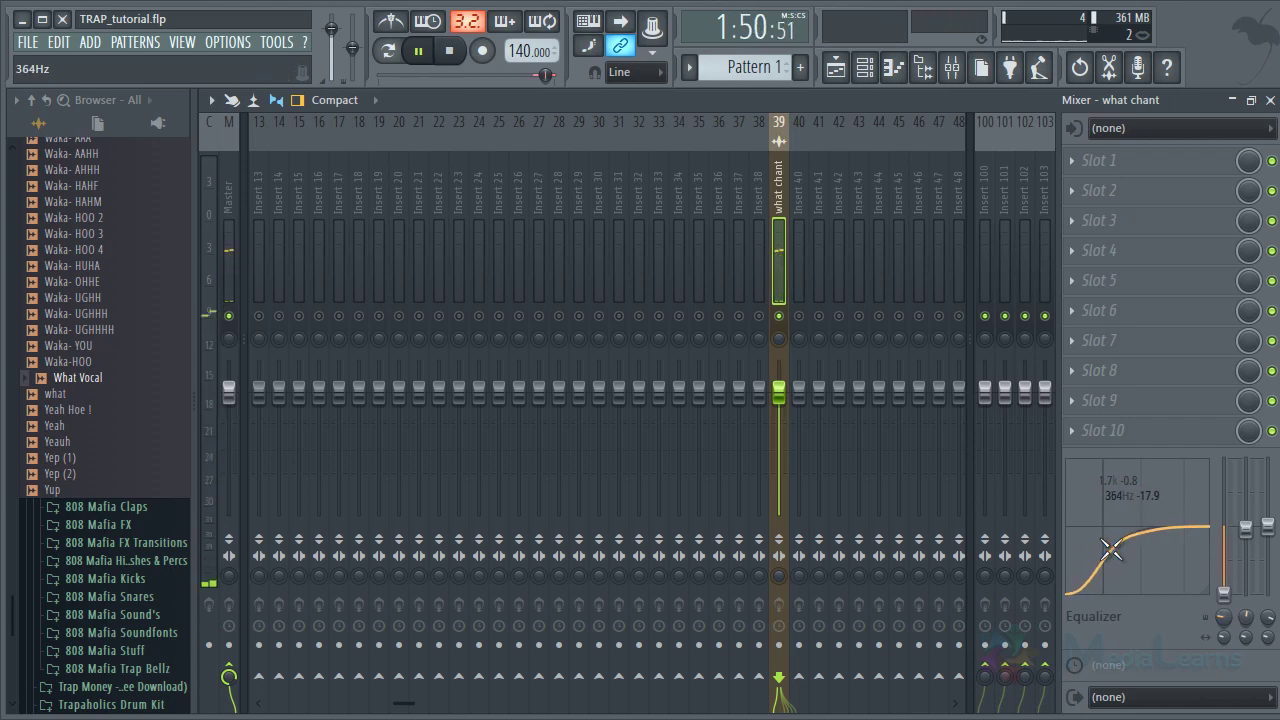
# Lower the what chant fader to about 73% (-6.4 dB), set its low EQ band to about 121 Hz, and return to the playlist
pyautogui.moveTo(785, 410)
pyautogui.mouseDown()
pyautogui.moveTo(787, 455)
pyautogui.moveTo(795, 433)
pyautogui.mouseUp()
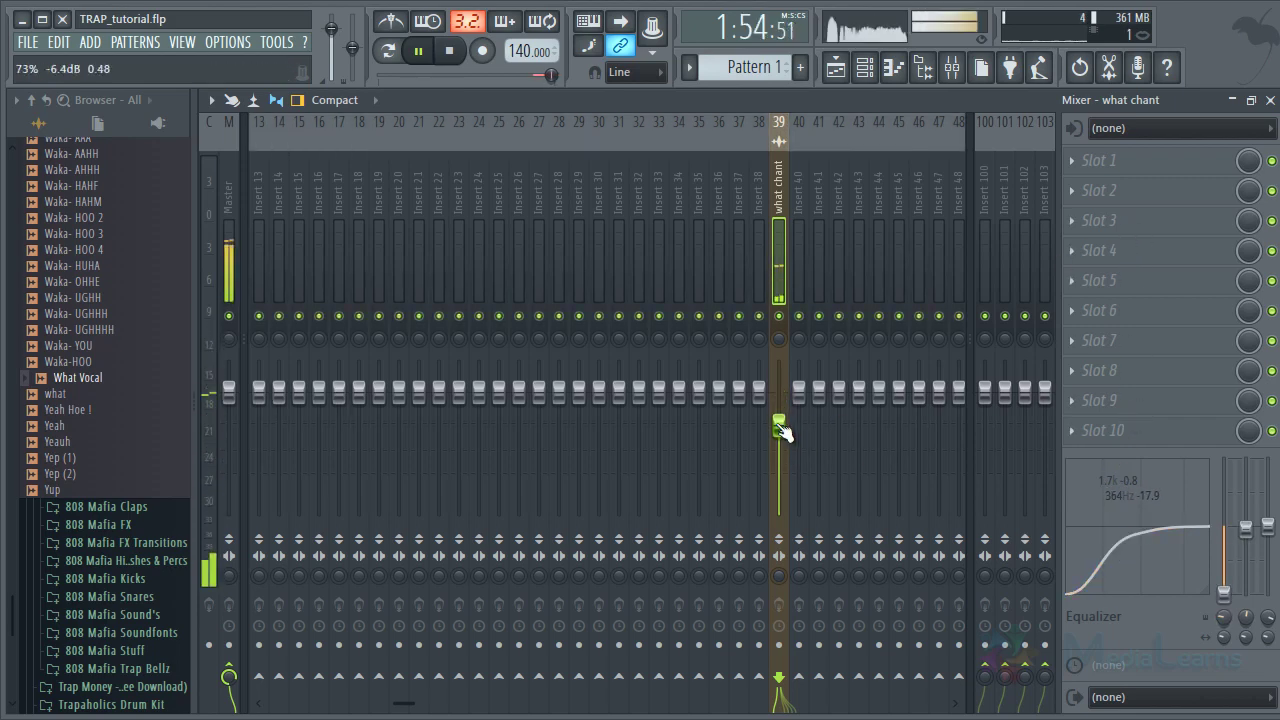
pyautogui.moveTo(1108, 538); pyautogui.dragTo(1090, 537)
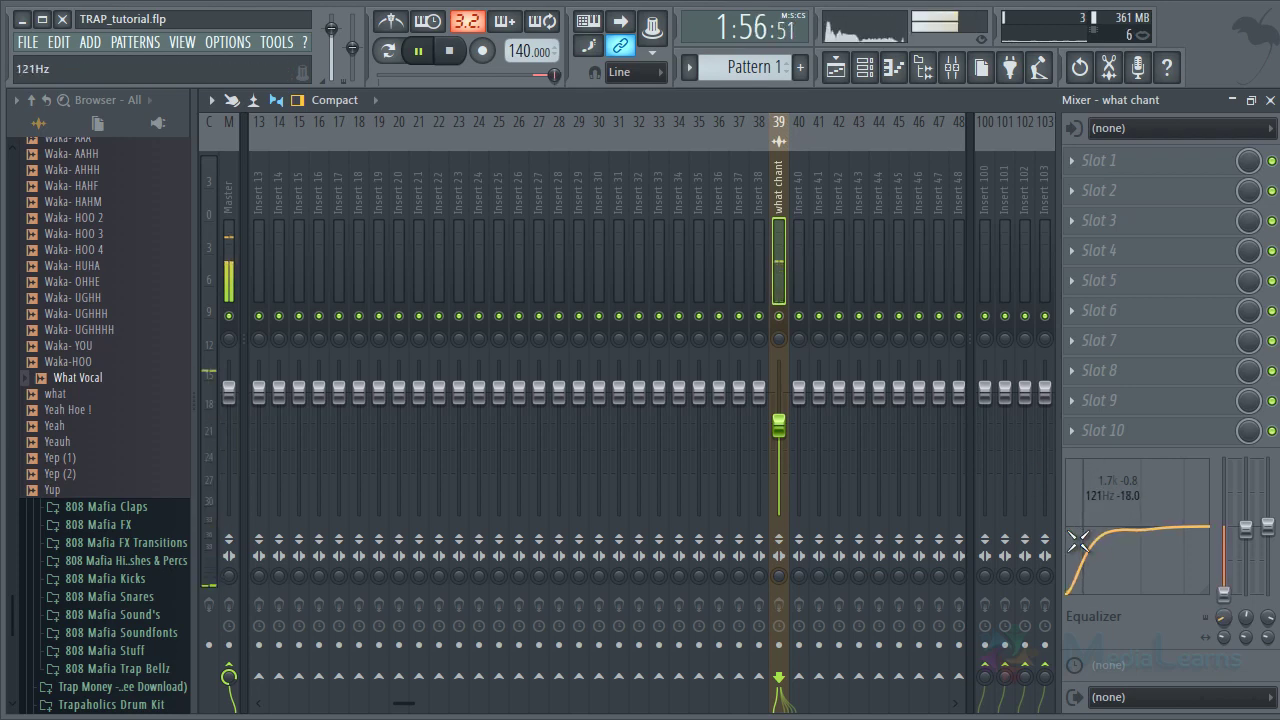
pyautogui.press('F5')
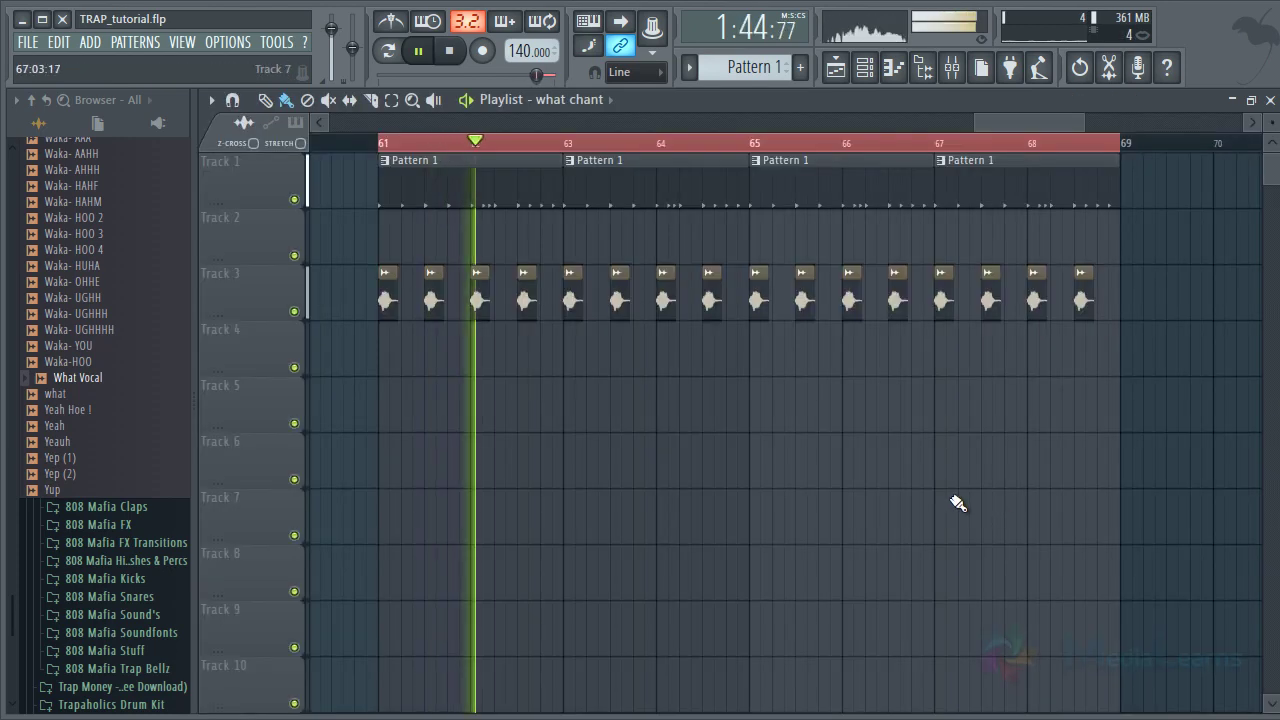
# Audition alternative vocal samples in the 808 Mafia Chantz folder and play the loop from bar 61
pyautogui.scroll(-2, 416, 157)
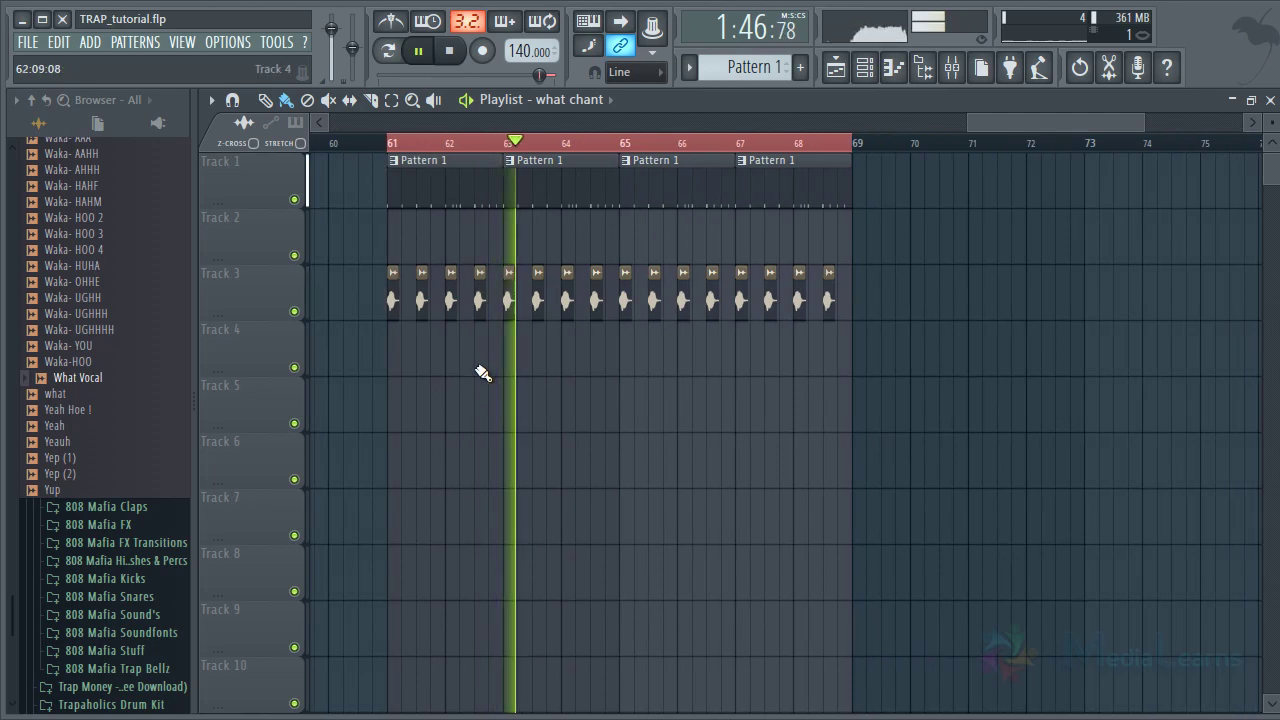
pyautogui.press('space')
pyautogui.moveTo(75, 313); pyautogui.dragTo(88, 330)
pyautogui.scroll(12, 74, 286)
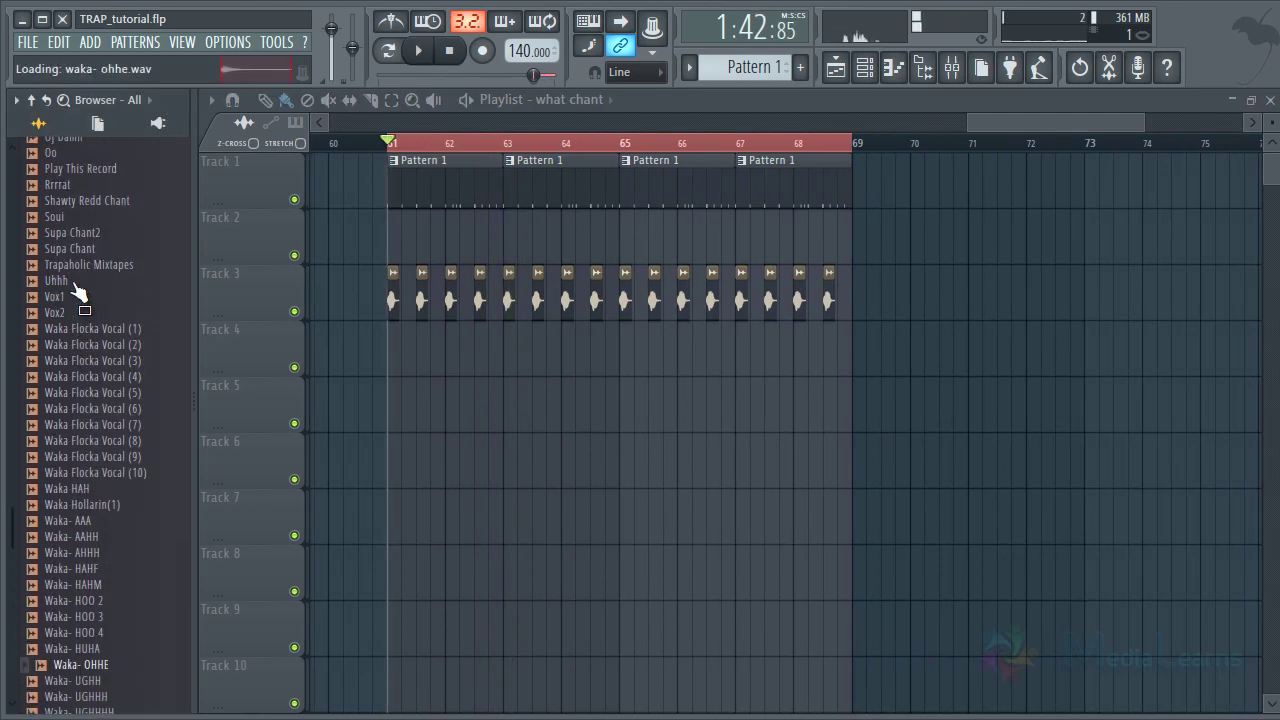
pyautogui.scroll(4, 107, 276)
pyautogui.press('space')
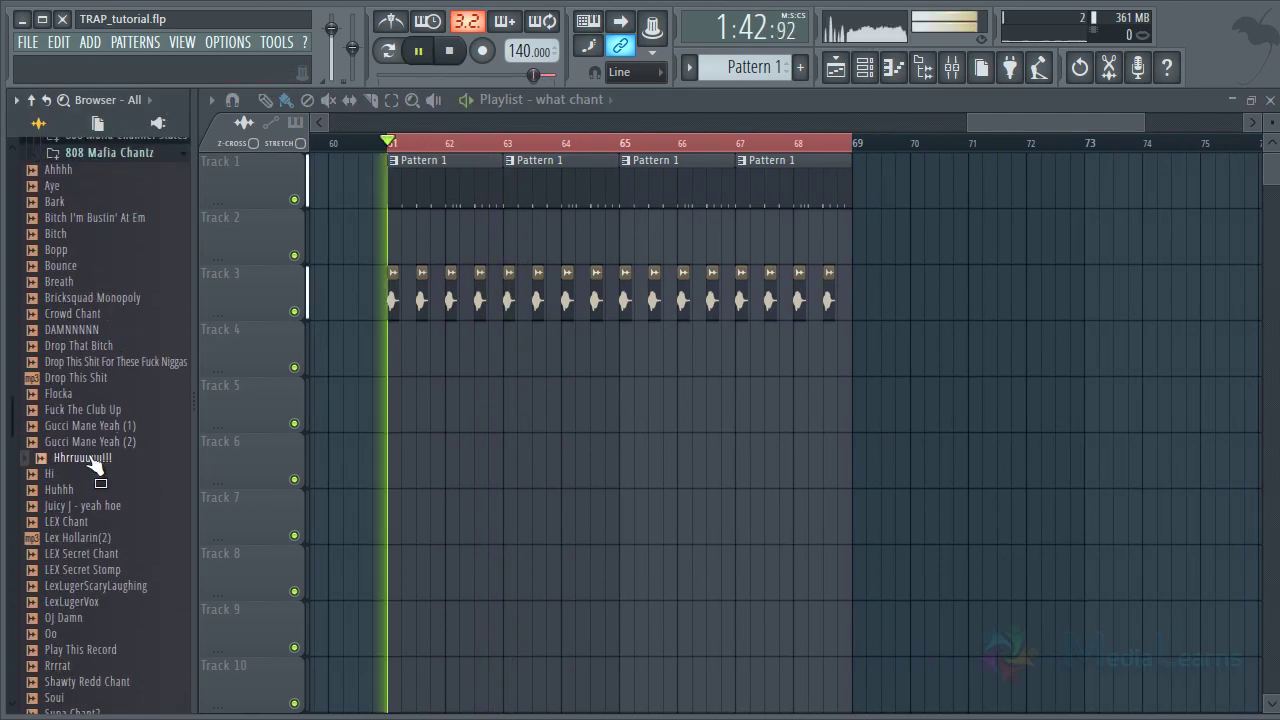
pyautogui.scroll(4, 420, 148)
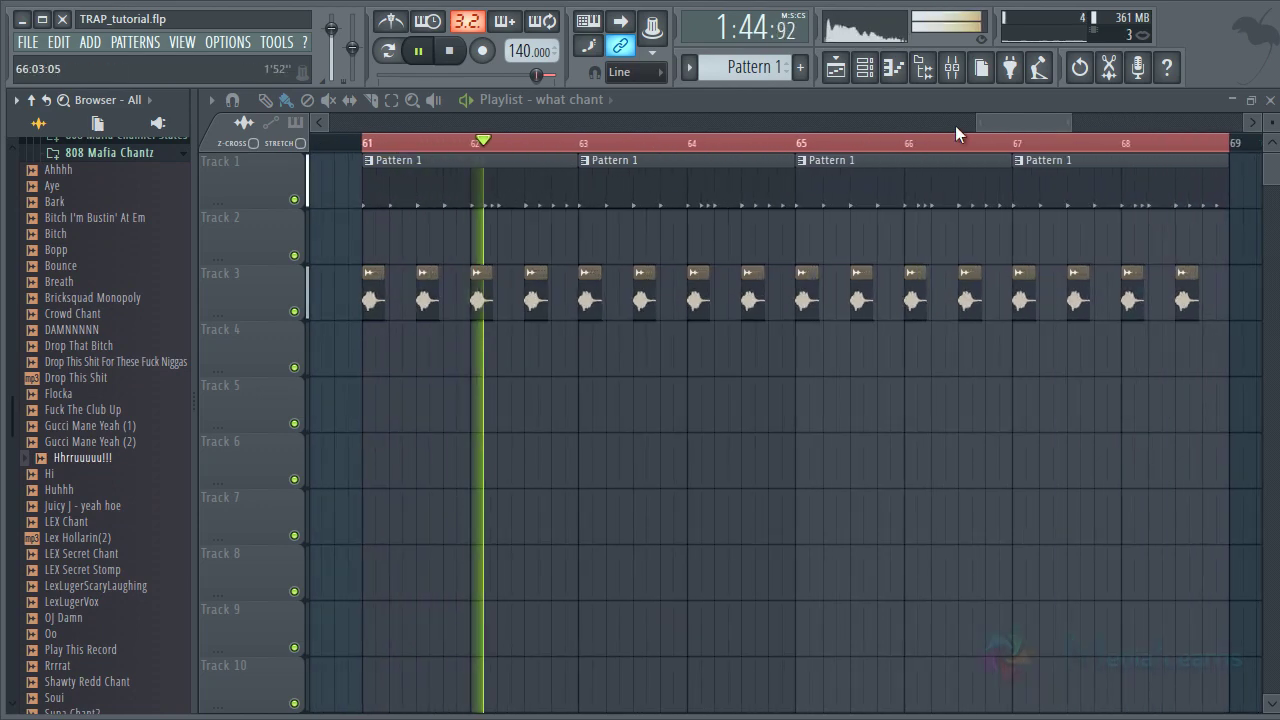
pyautogui.press('space')
pyautogui.moveTo(970, 125); pyautogui.dragTo(951, 124)
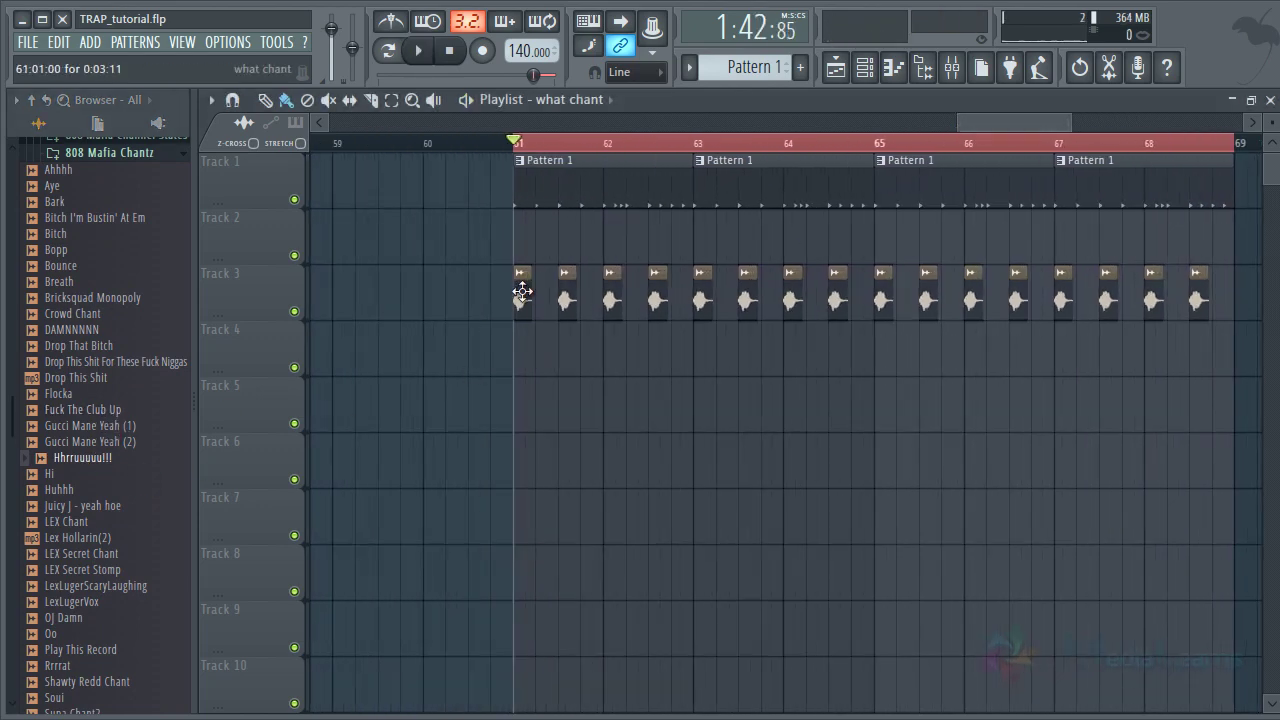
# Try the Hhrruuuuu!!! sample in the chant clips, then load What Vocal back and play the loop
pyautogui.middleClick(63, 462)
pyautogui.press('space')
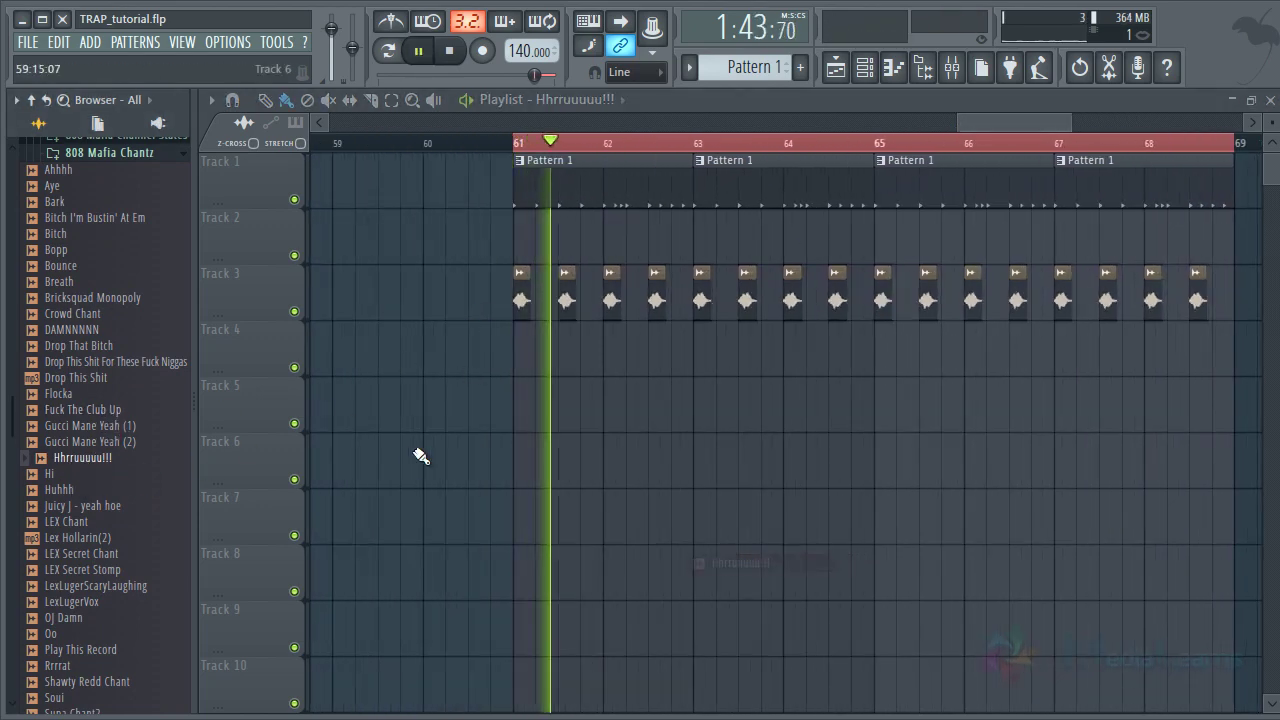
pyautogui.scroll(-10, 114, 490)
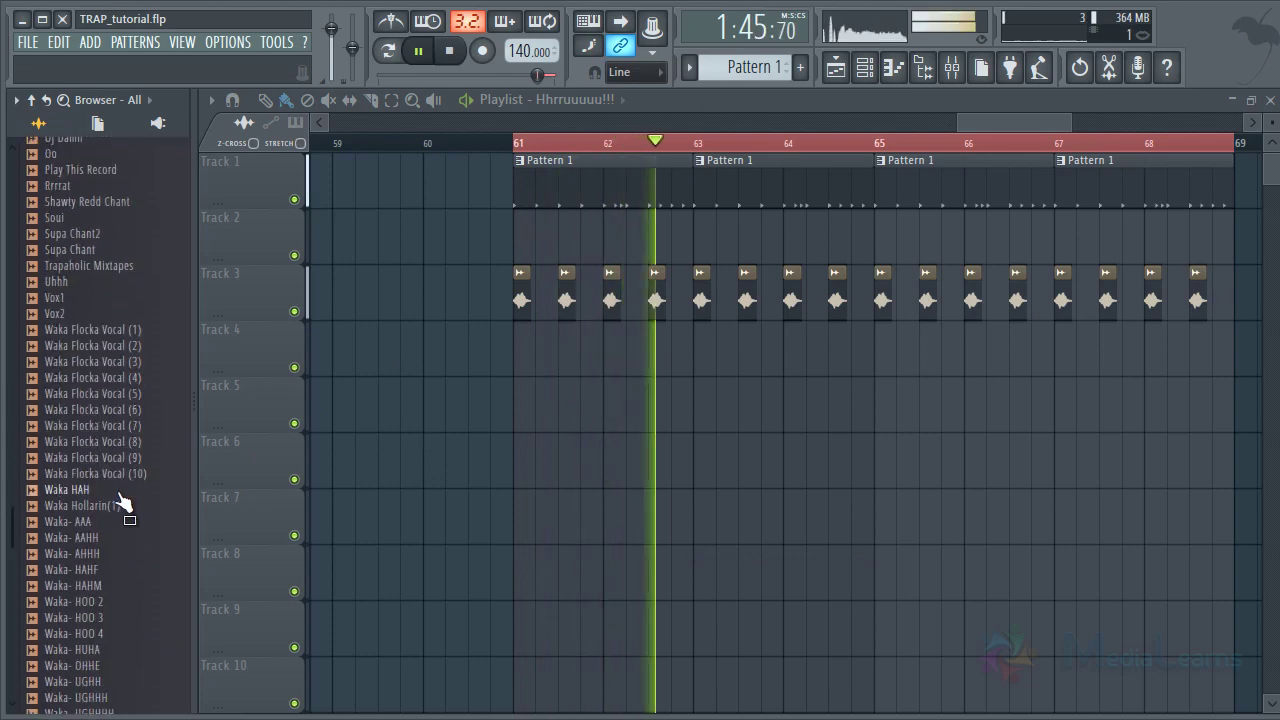
pyautogui.press('space')
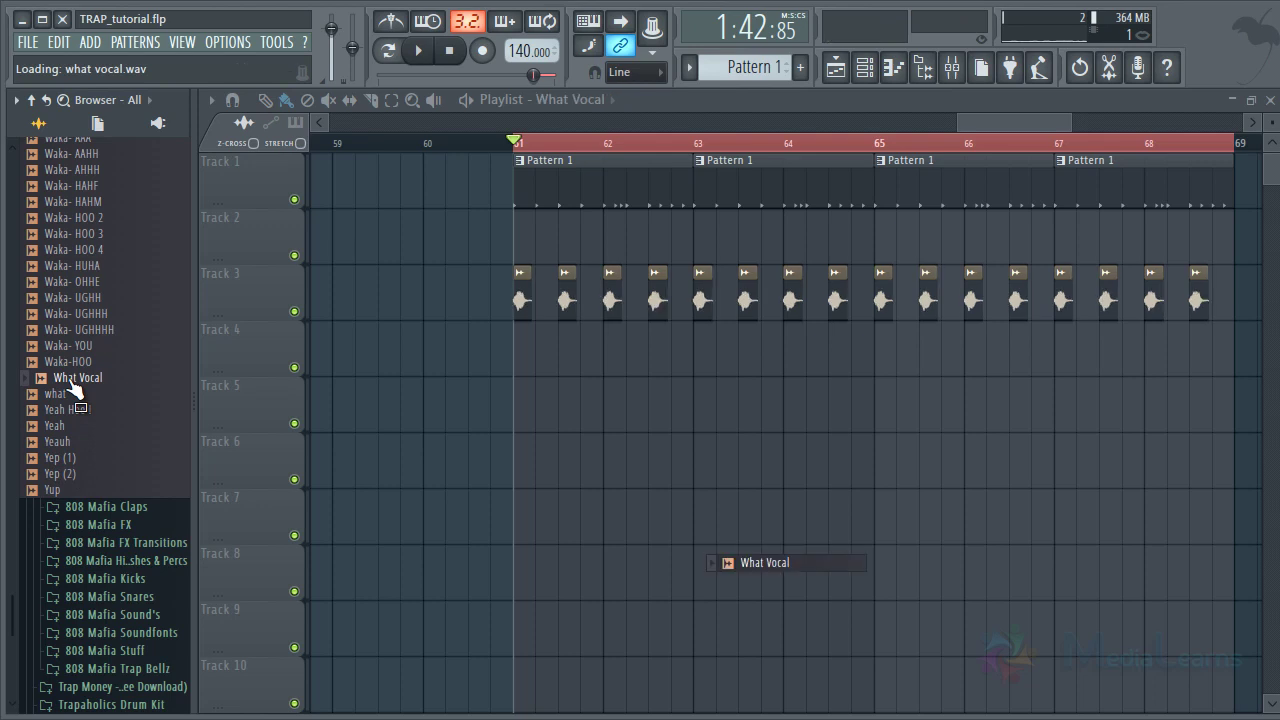
pyautogui.press('space')
pyautogui.rightClick(82, 316)
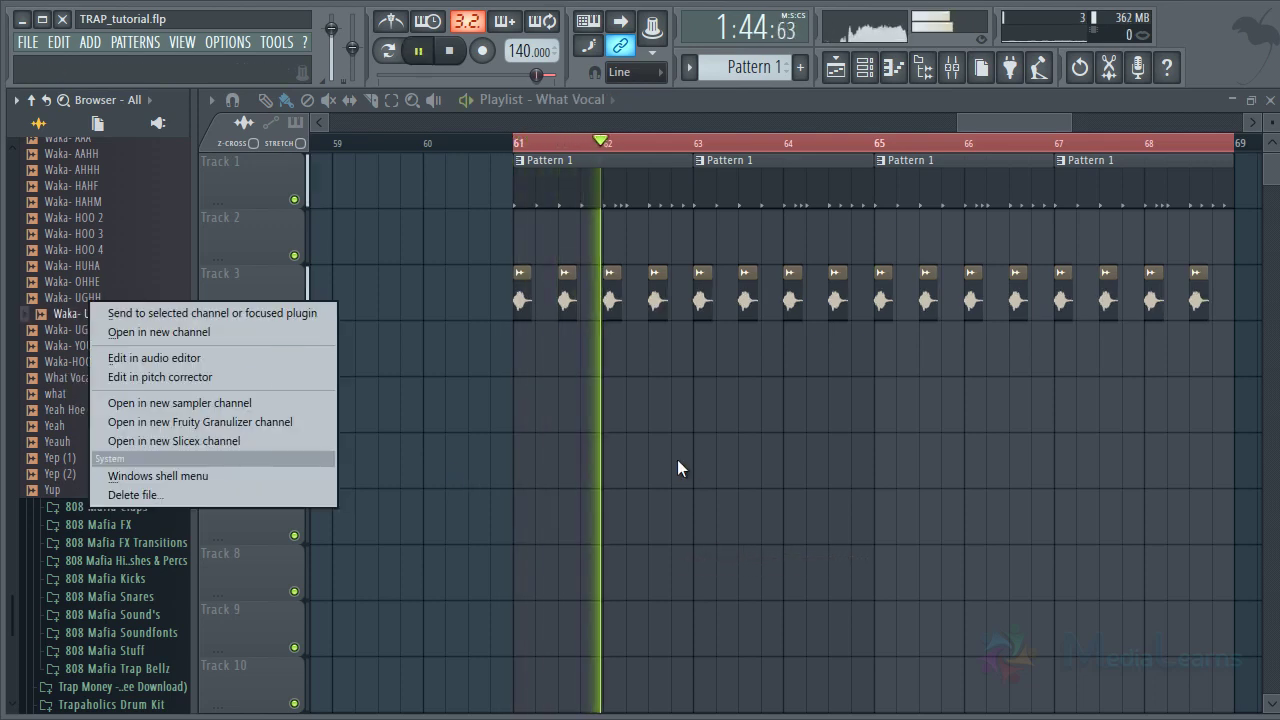
pyautogui.click(677, 463)
pyautogui.click(677, 441)
pyautogui.click(523, 491)
pyautogui.rightClick(677, 432)
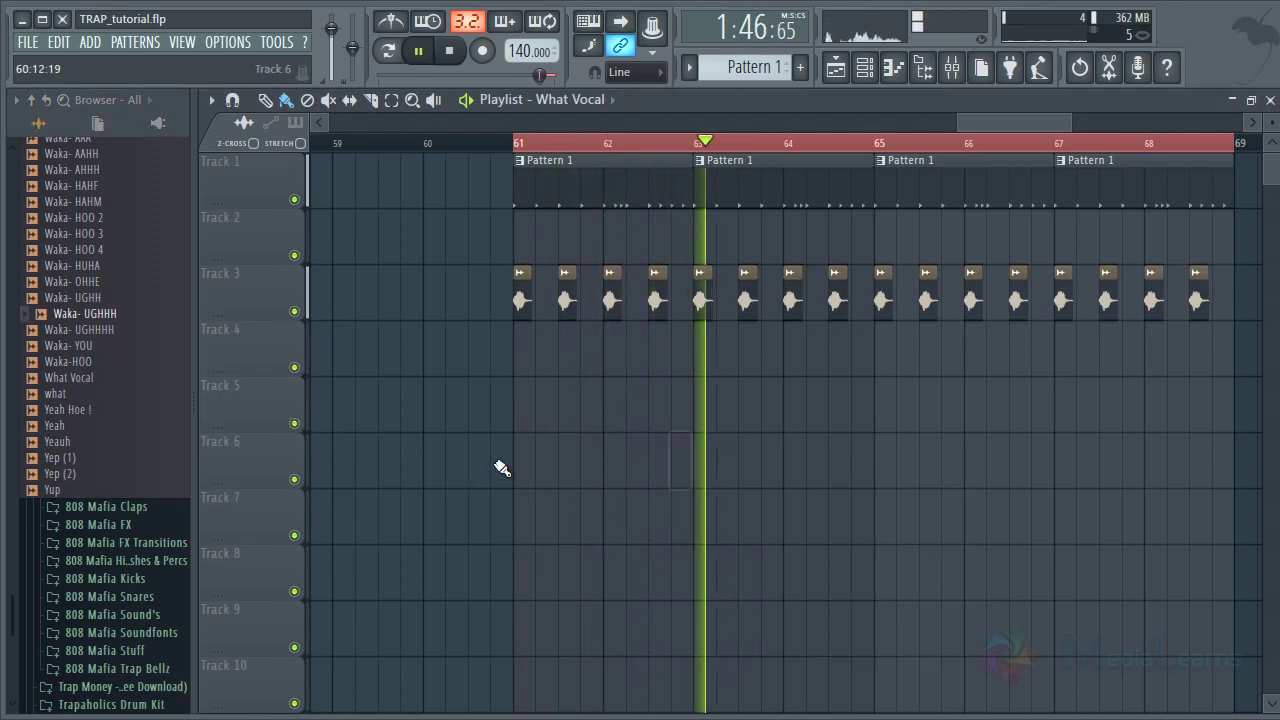
pyautogui.press('space')
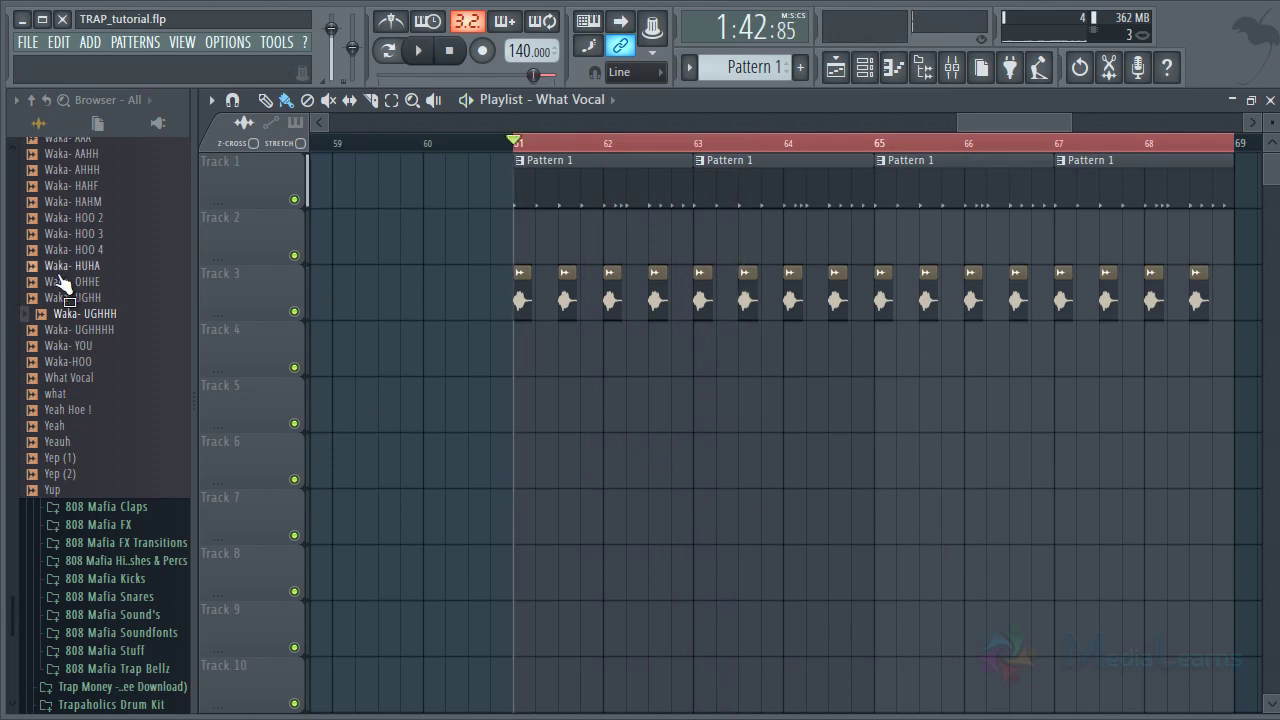
# Collapse the 808 Mafia Chantz folder and open the 808 Mafia Hi Hats Crashes & Percs folder
pyautogui.scroll(15, 62, 284)
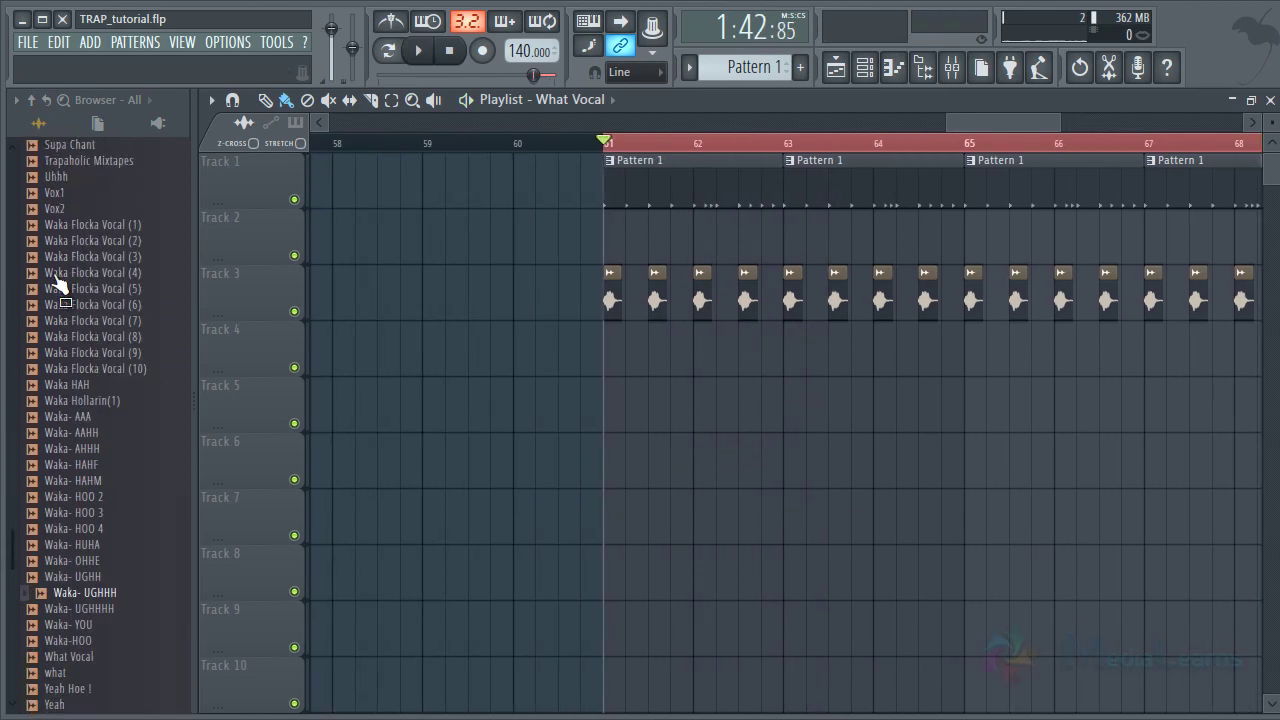
pyautogui.click(110, 442)
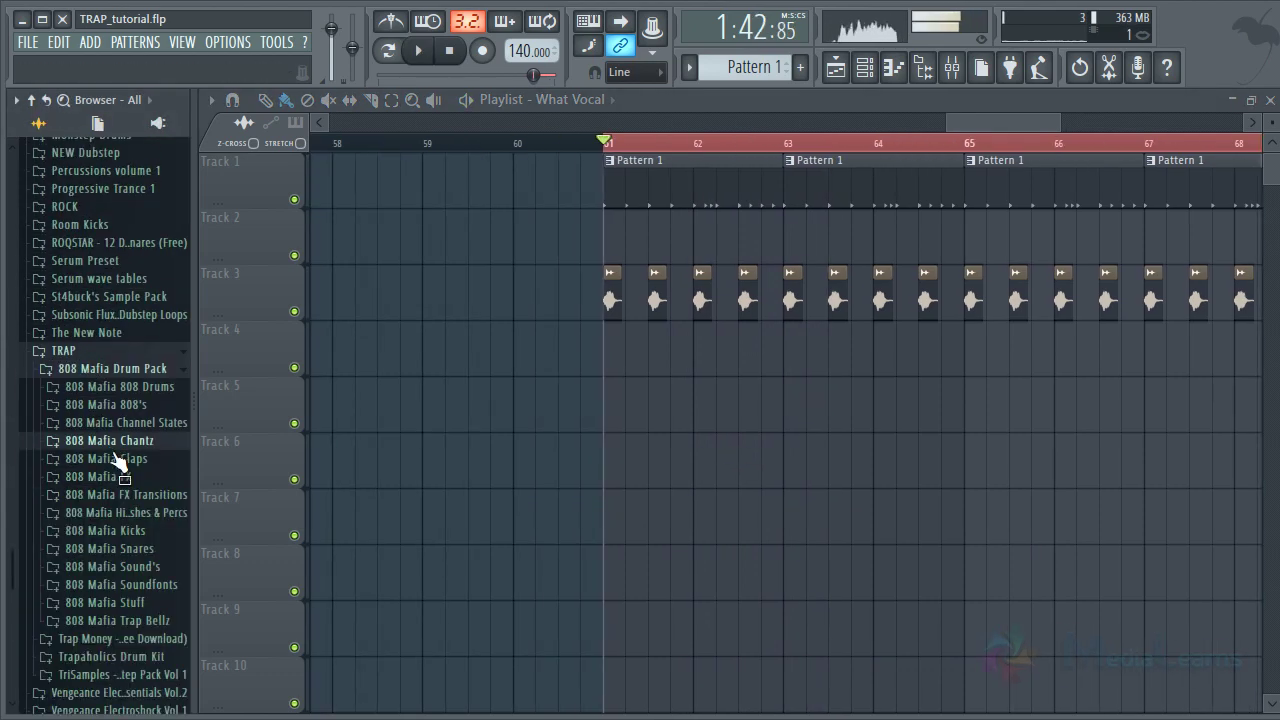
pyautogui.scroll(-2, 94, 423)
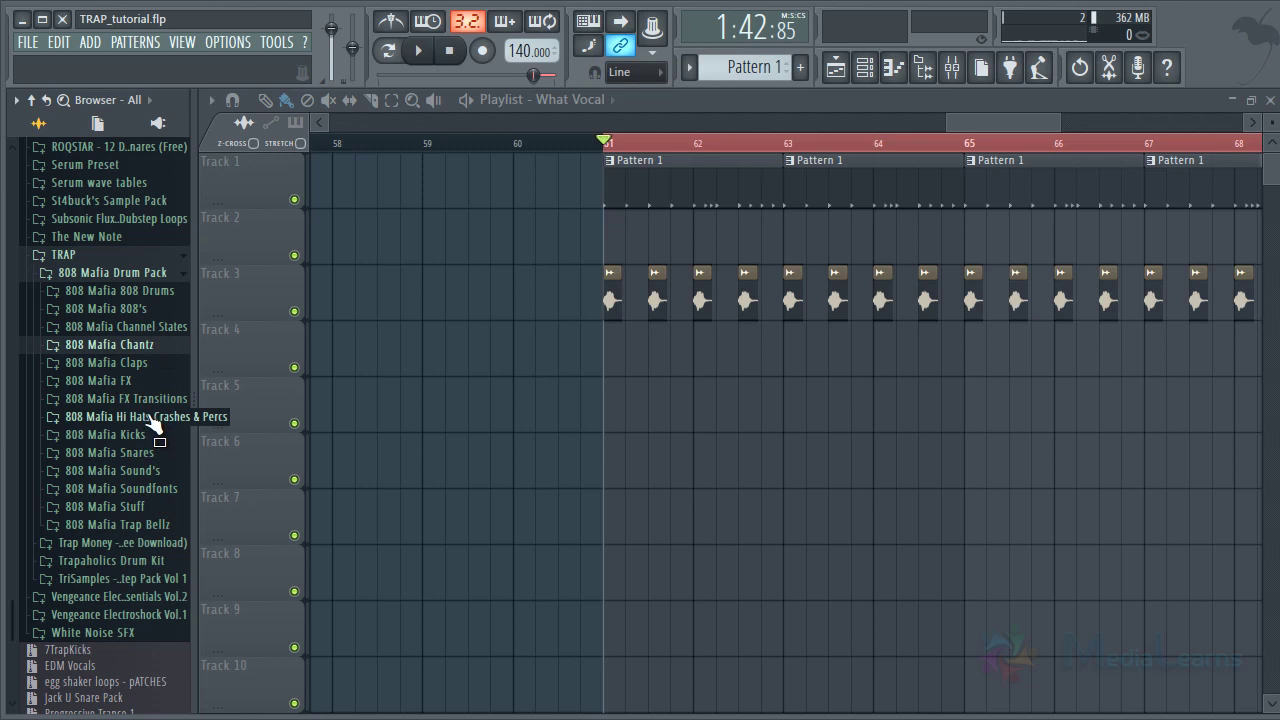
pyautogui.click(148, 416)
# Audition the Percs samples in the 808 Mafia Hi Hats Crashes & Percs folder, including Percs (33) and Percs (49)
pyautogui.scroll(-6, 77, 420)
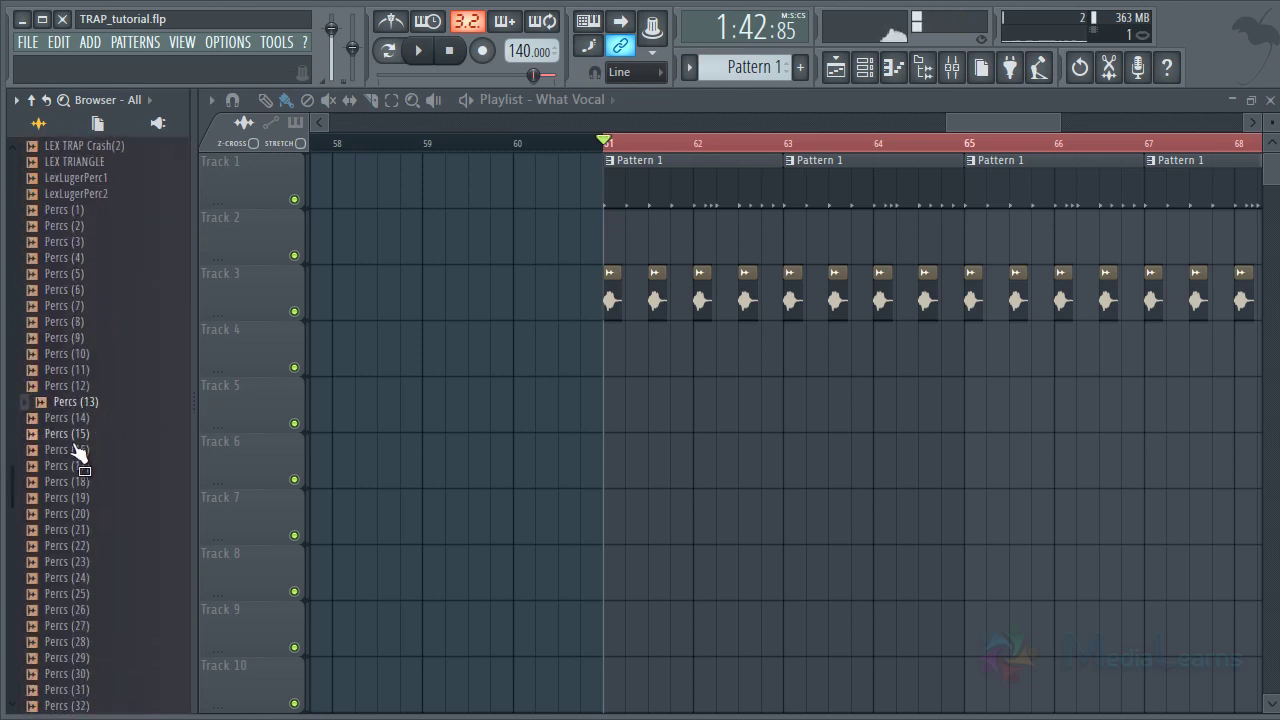
pyautogui.scroll(-6, 78, 450)
pyautogui.click(97, 358)
pyautogui.click(86, 357)
pyautogui.click(78, 435)
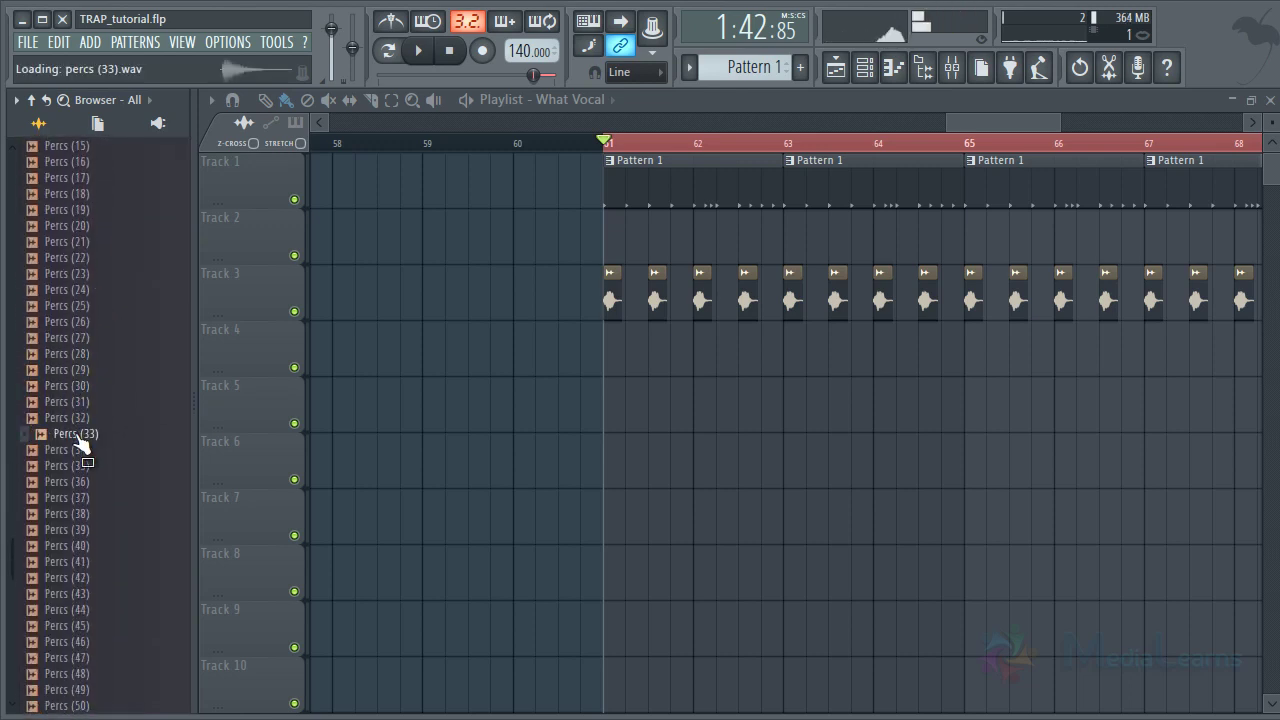
pyautogui.scroll(-6, 80, 436)
pyautogui.click(91, 402)
pyautogui.click(88, 354)
pyautogui.click(87, 321)
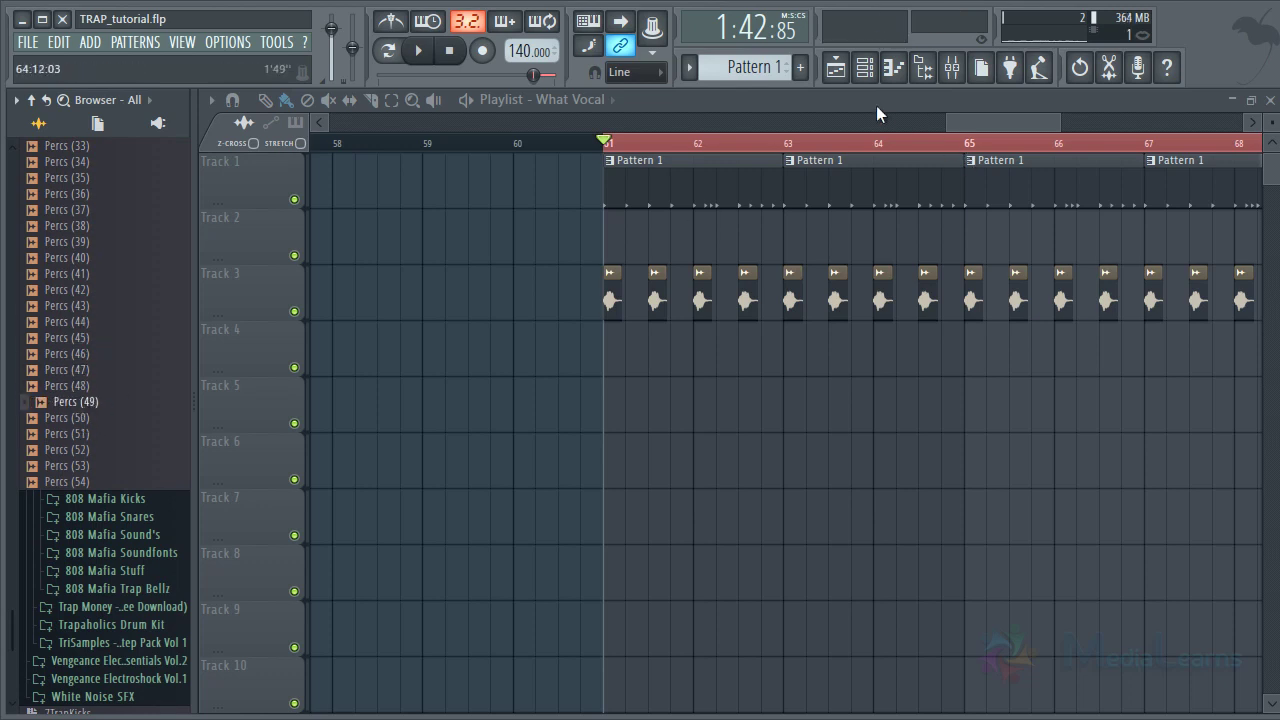
# Select Pattern 1 and rename it DRUMs
pyautogui.click(864, 67)
pyautogui.click(763, 67)
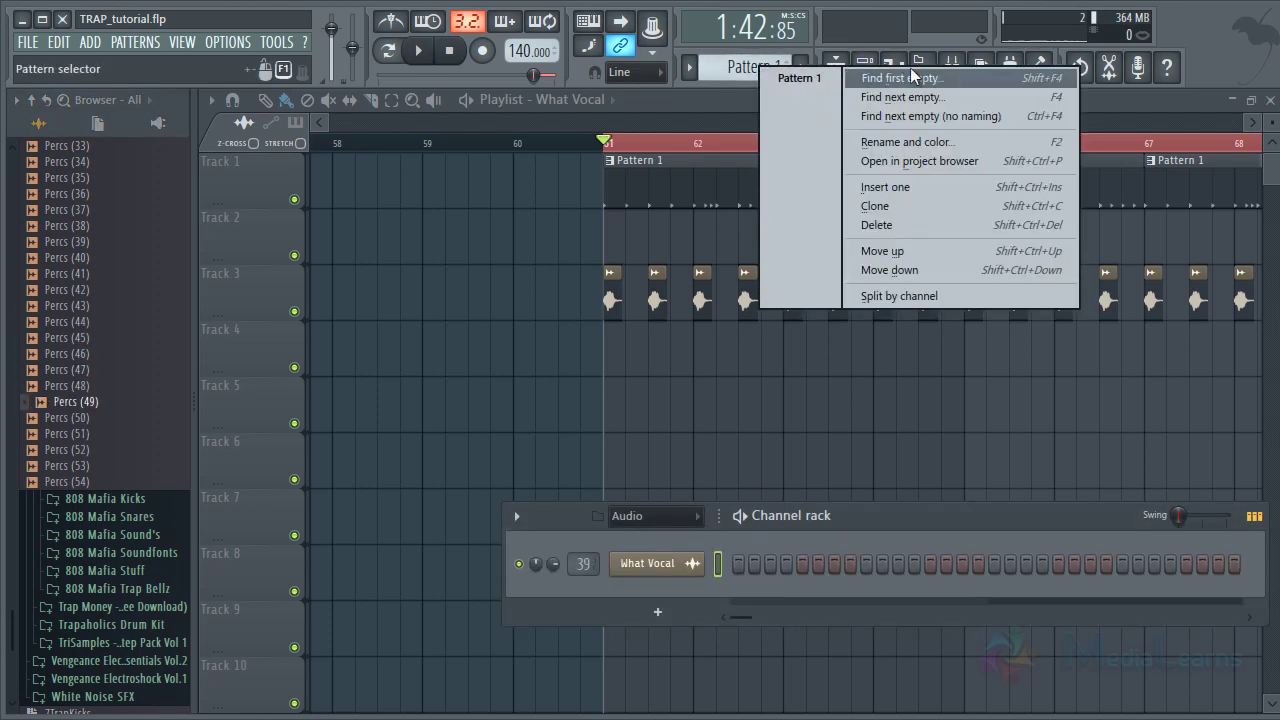
pyautogui.click(810, 77)
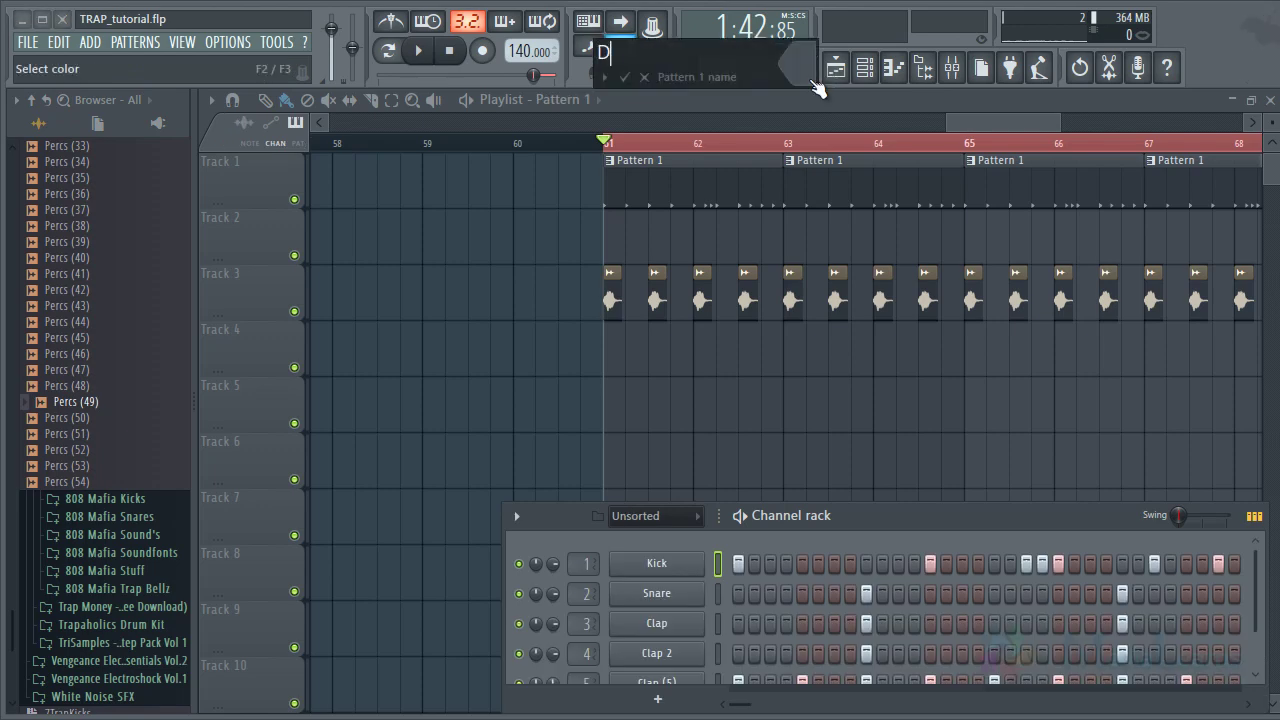
pyautogui.write('DRUMs')
pyautogui.press('Return')
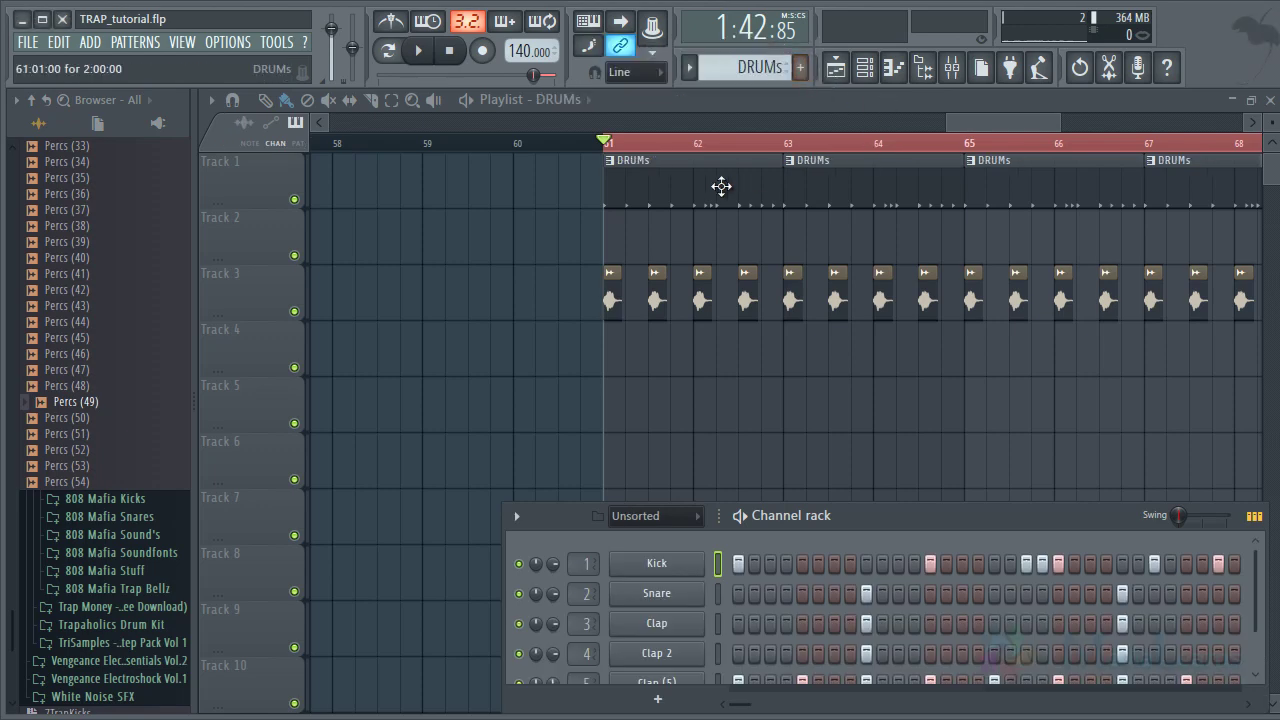
# Set the DRUMs pattern's color to teal
pyautogui.press('F7')
pyautogui.press('F7')
pyautogui.press('F2')
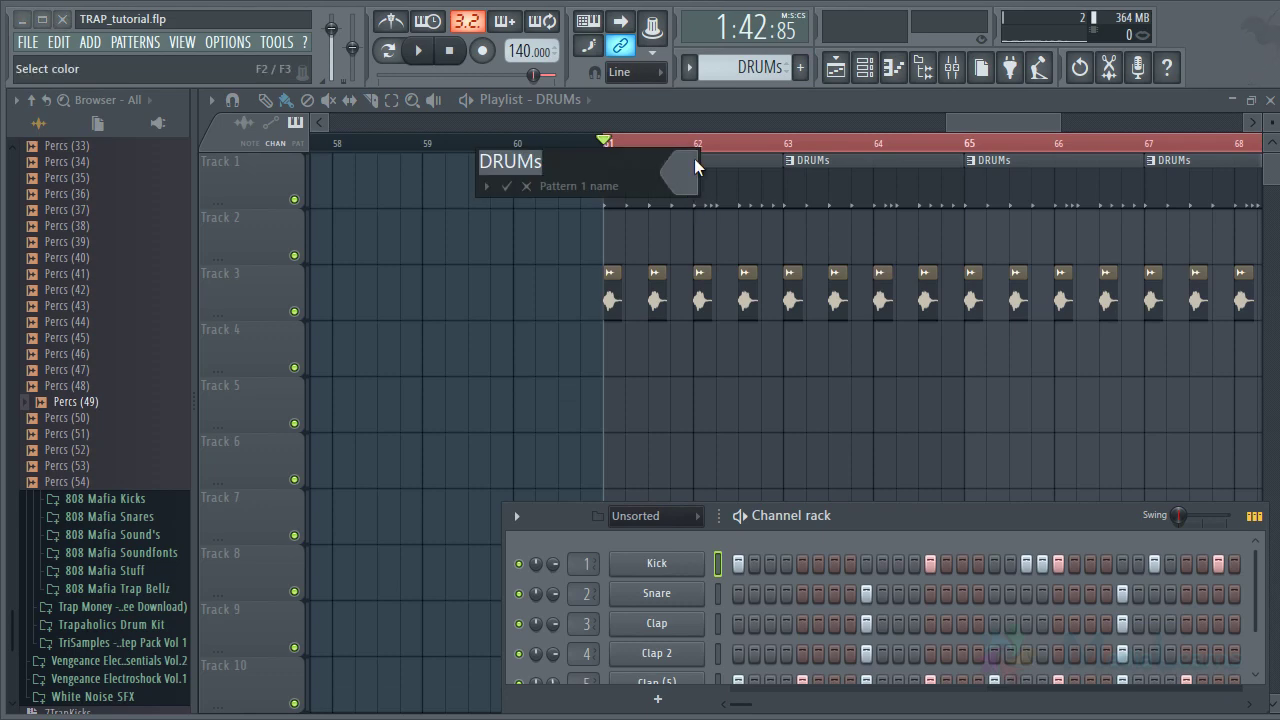
pyautogui.click(693, 161)
pyautogui.click(706, 330)
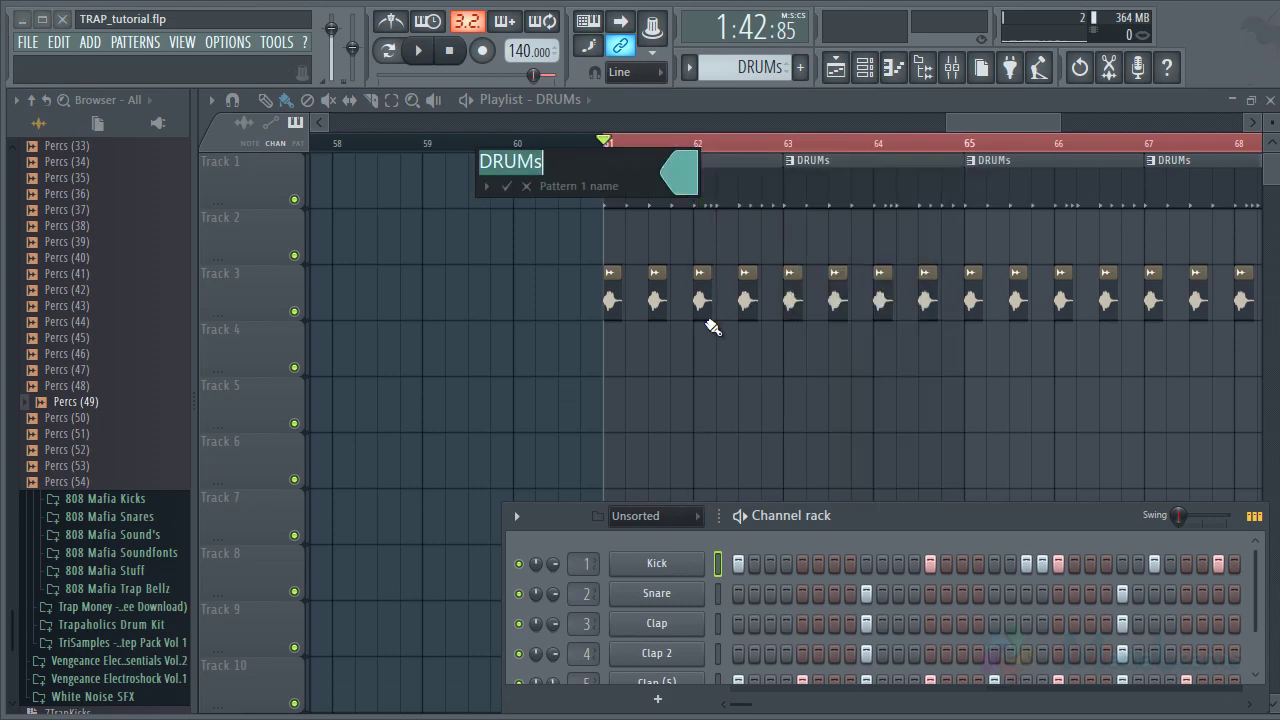
pyautogui.press('Return')
# Play the loop, move the channel rack over the playlist, and create a new empty pattern named HitP
pyautogui.press('space')
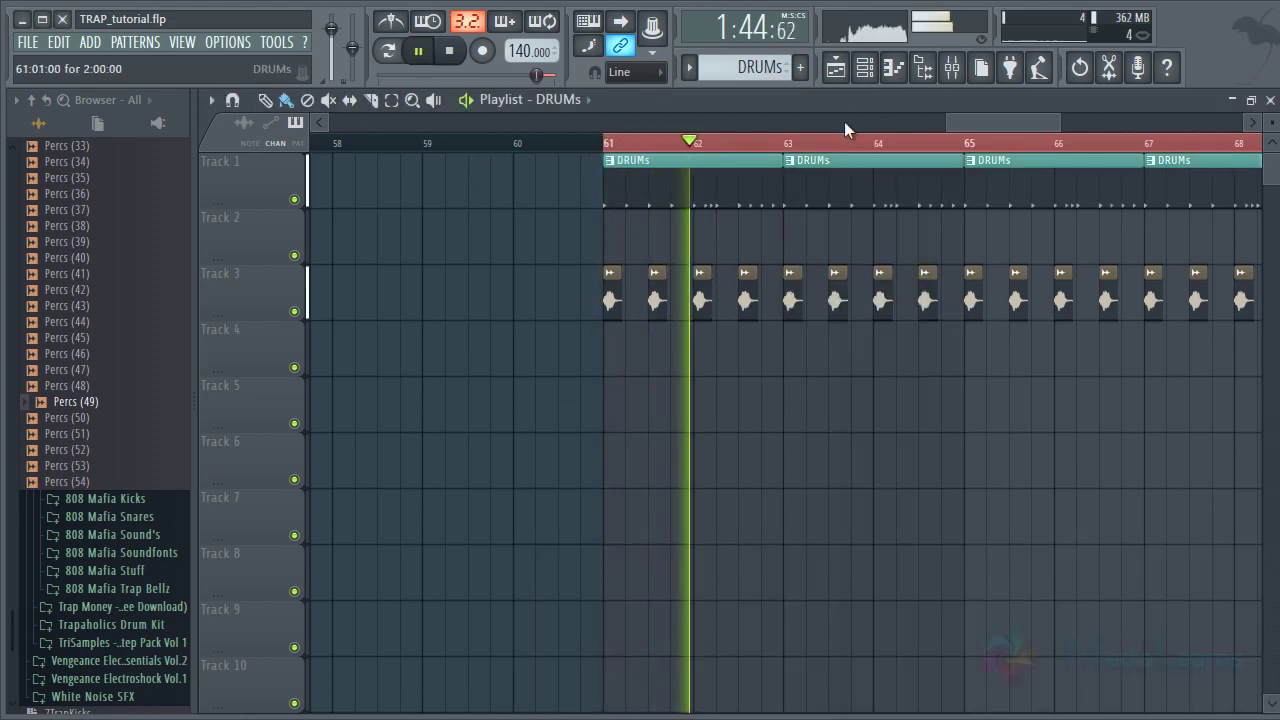
pyautogui.click(864, 67)
pyautogui.moveTo(845, 520); pyautogui.dragTo(706, 319)
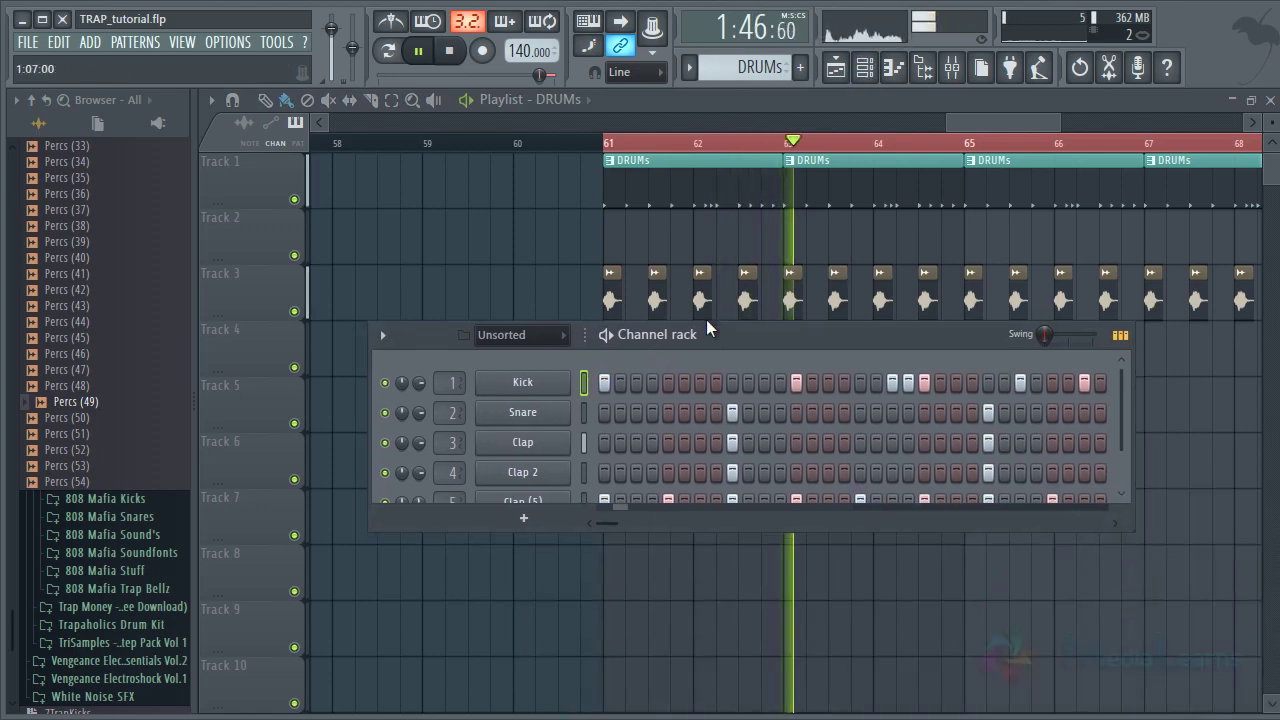
pyautogui.press('space')
pyautogui.click(745, 67)
pyautogui.click(951, 84)
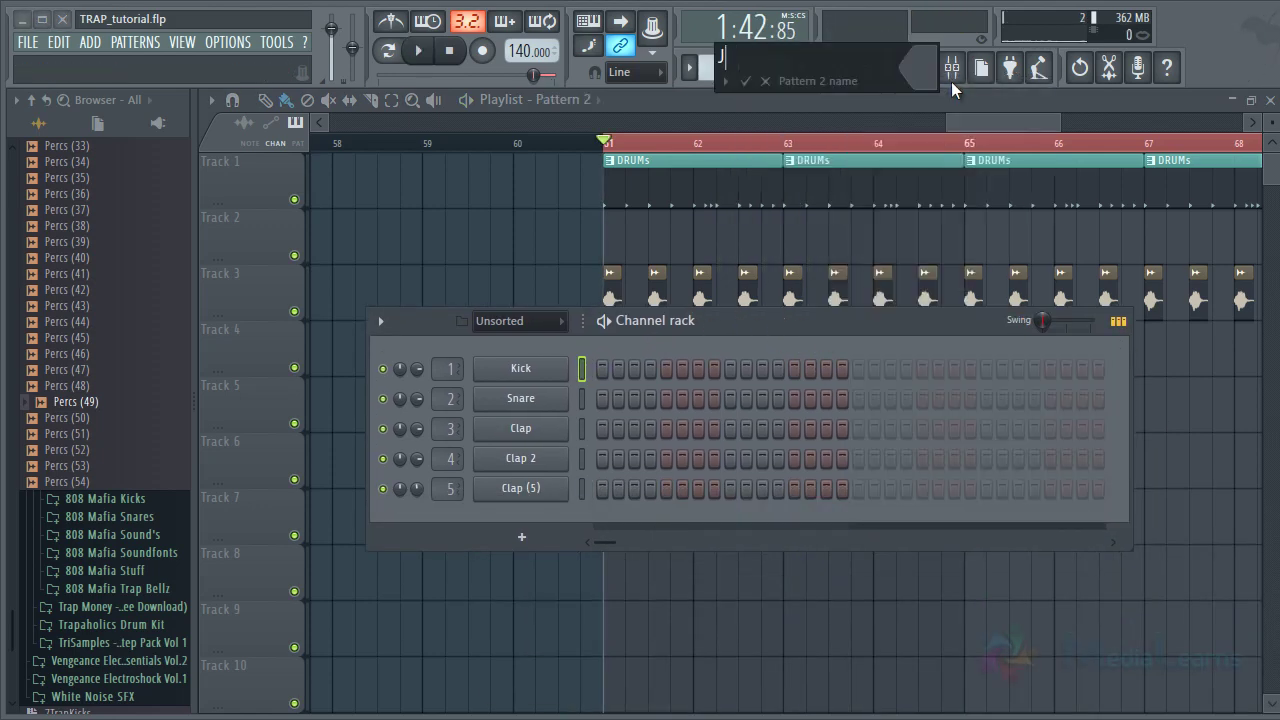
pyautogui.write('HitP')
pyautogui.press('Return')
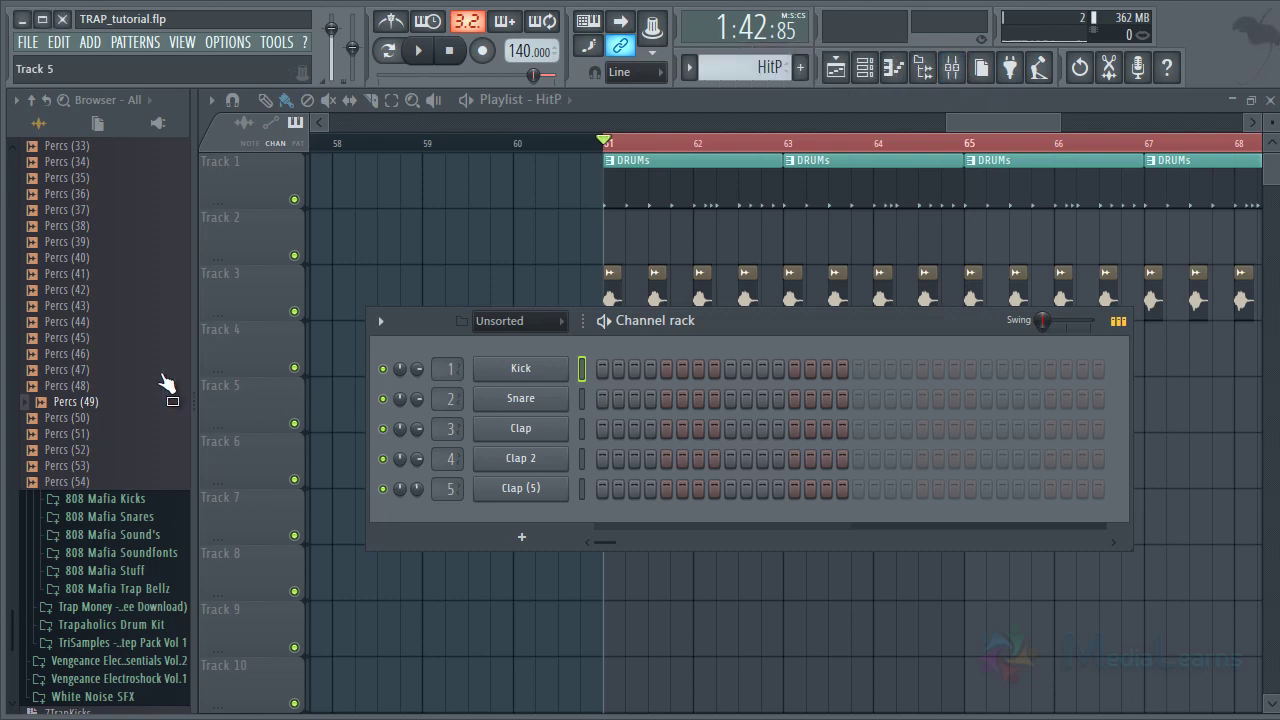
# Add the Percs (49) sample as a new channel and fill every 2 steps of it
pyautogui.moveTo(57, 406); pyautogui.dragTo(543, 515)
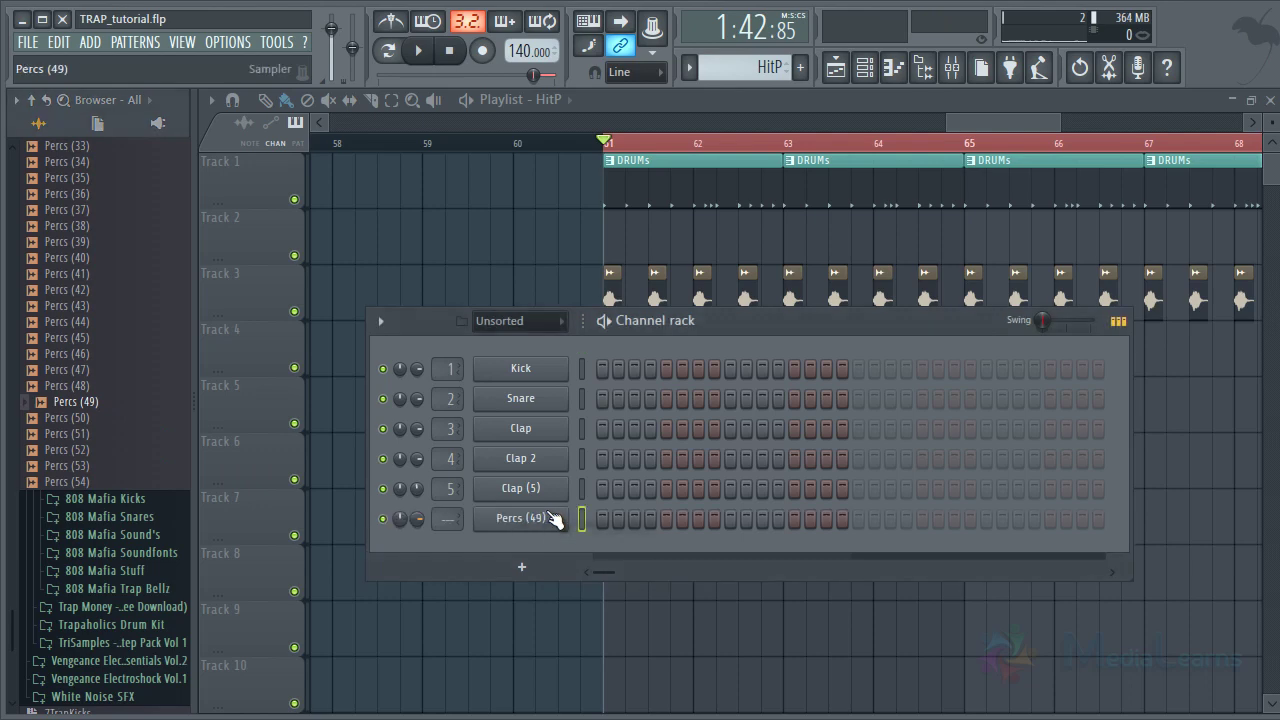
pyautogui.rightClick(534, 522)
pyautogui.click(780, 580)
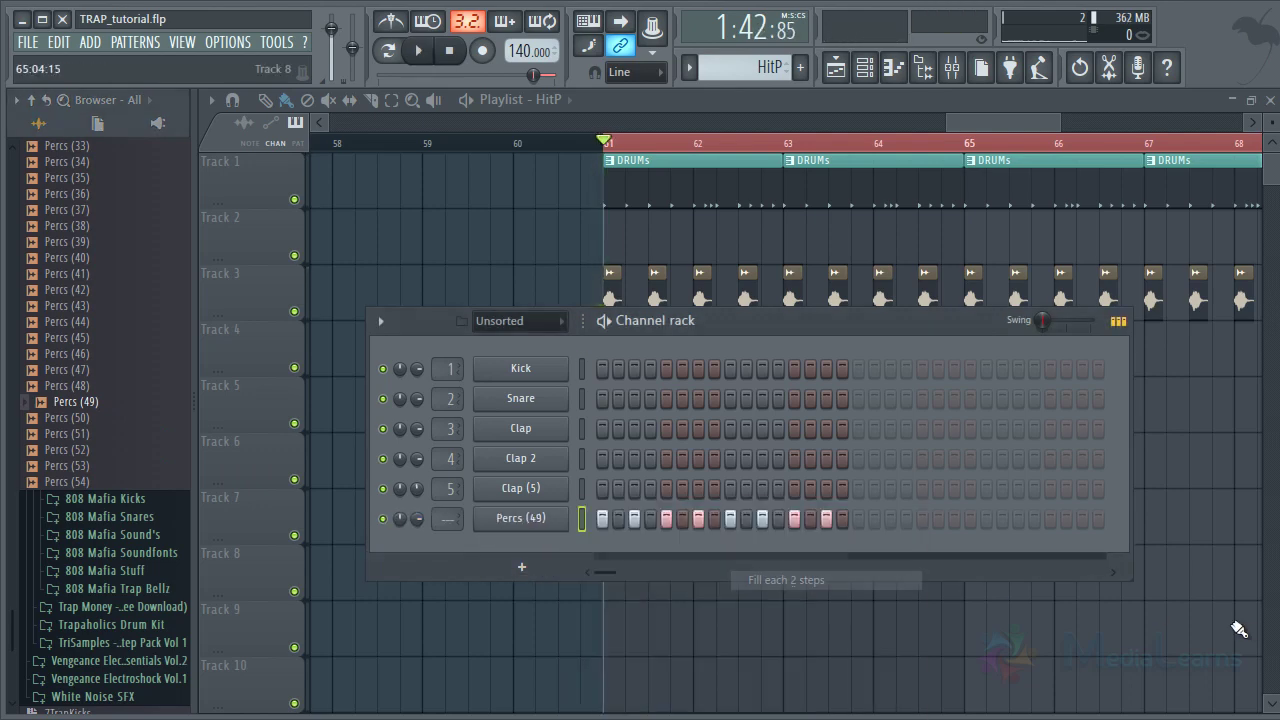
# Paint HitP pattern clips on Track 4 across bars 61 to 66 and play the loop
pyautogui.rightClick(1239, 630)
pyautogui.moveTo(617, 366); pyautogui.dragTo(1080, 391)
pyautogui.press('space')
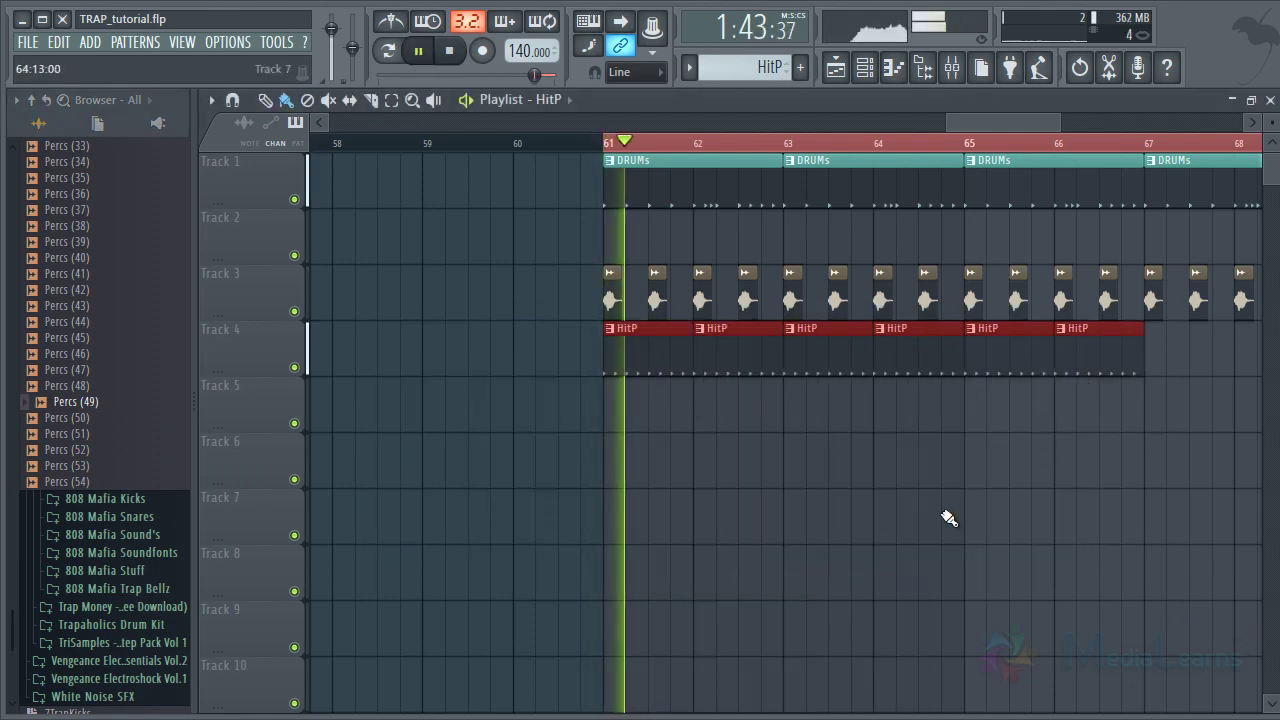
# Reopen the HitP pattern in the channel rack and rename the pattern CH
pyautogui.doubleClick(628, 354)
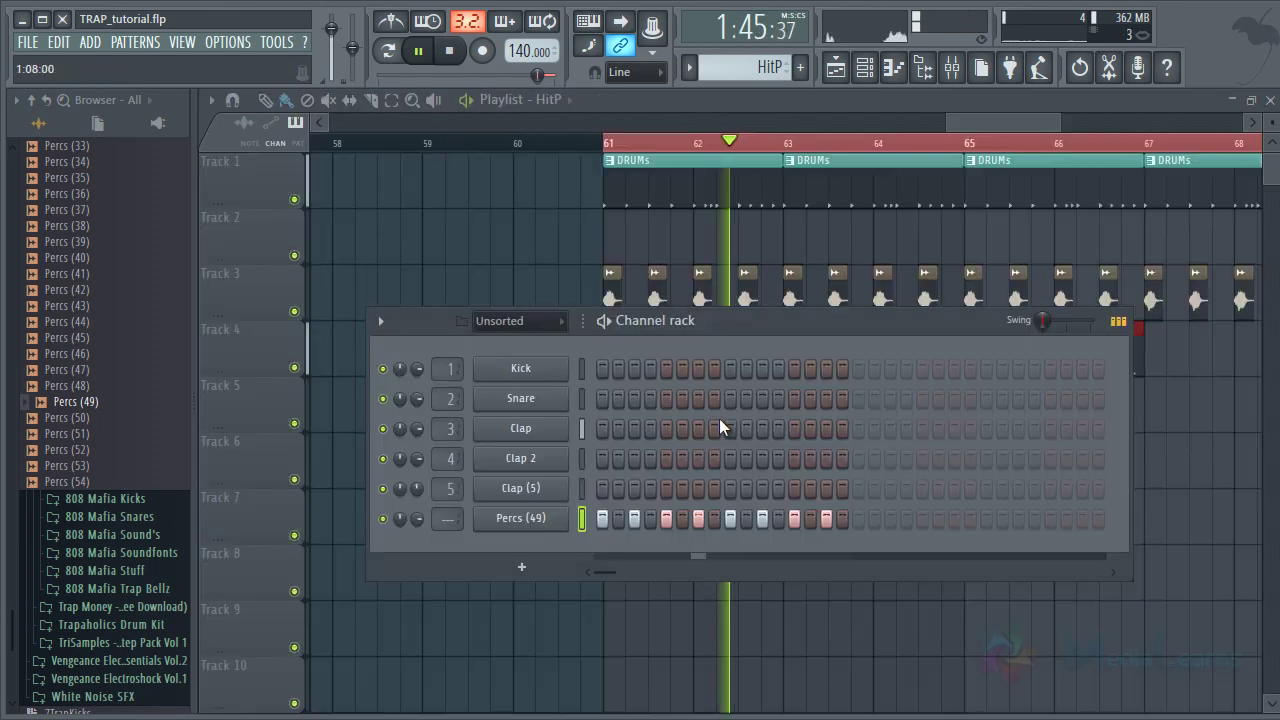
pyautogui.press('F2')
pyautogui.write('CH')
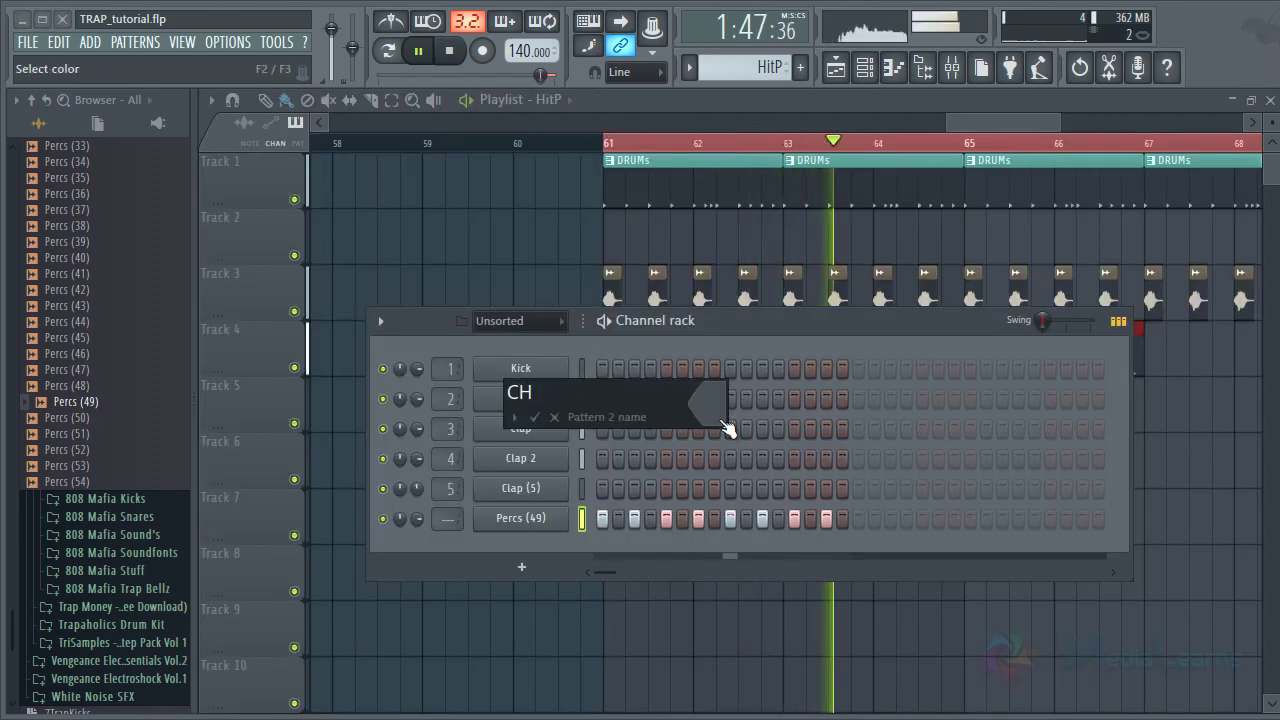
pyautogui.press('Return')
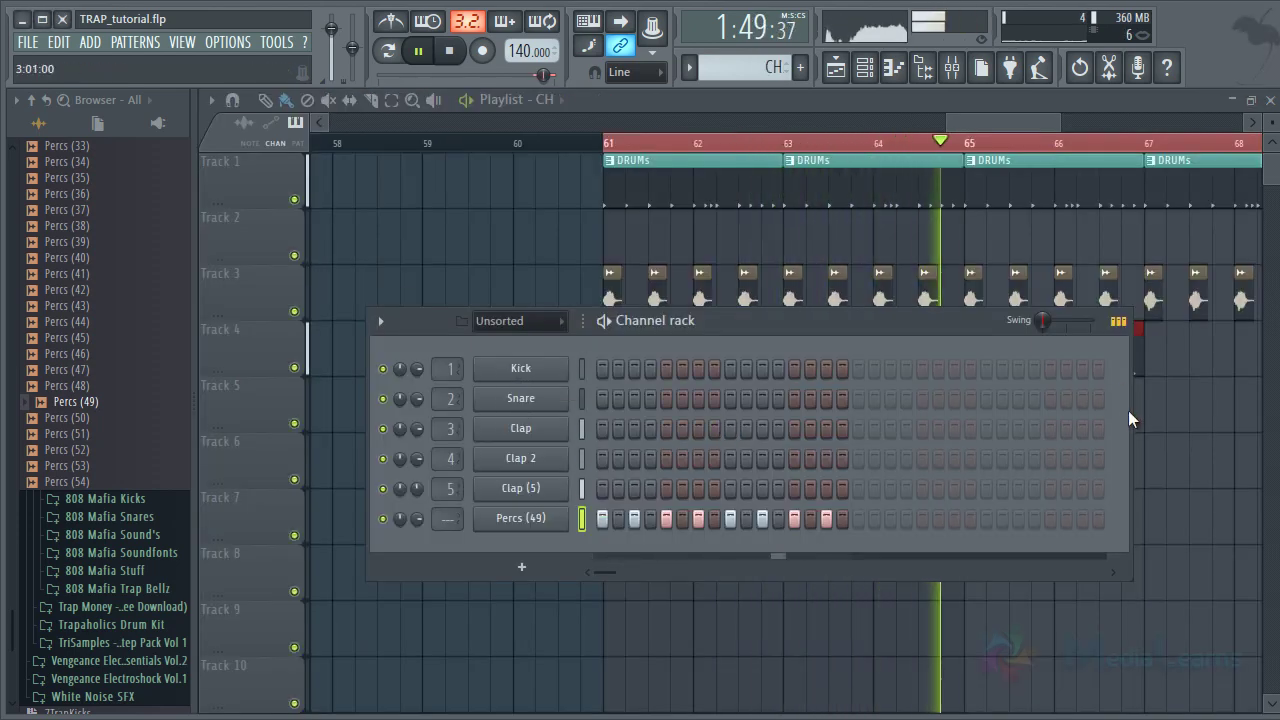
# Close the channel rack and extend the CH clips on Track 4 through bar 68
pyautogui.moveTo(1130, 412); pyautogui.dragTo(874, 414)
pyautogui.rightClick(948, 455)
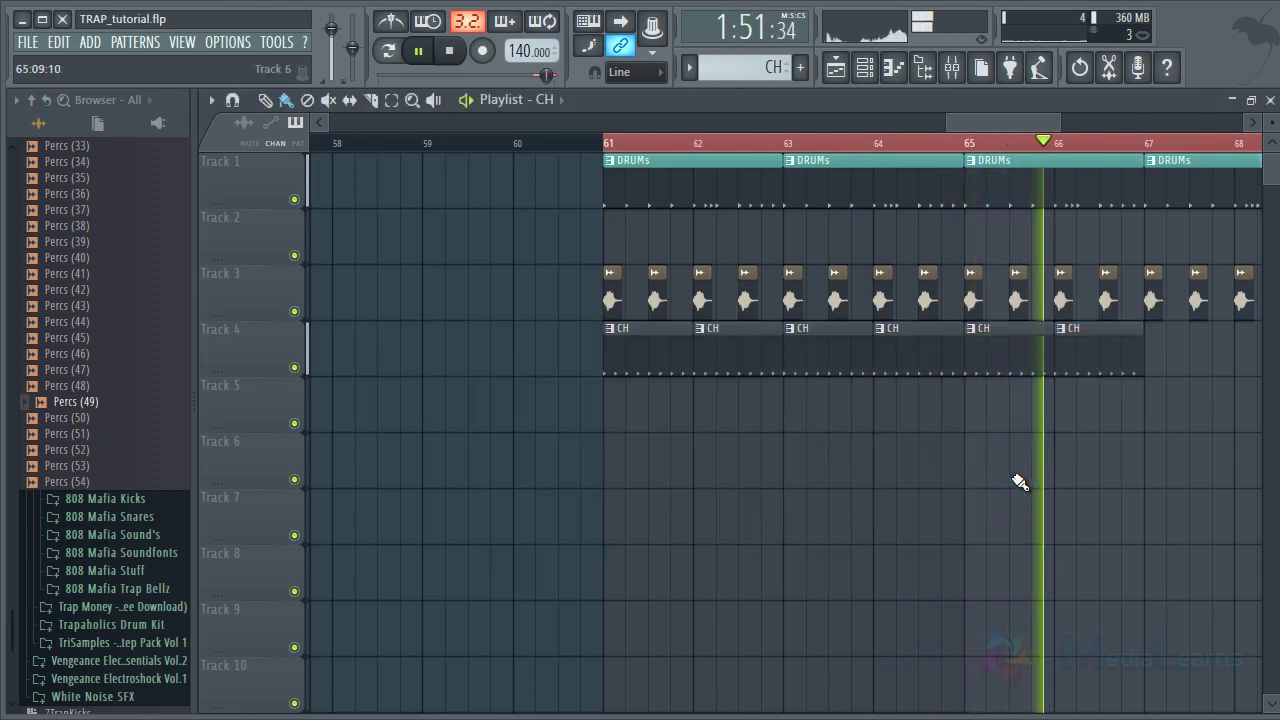
pyautogui.scroll(-3, 958, 149)
pyautogui.moveTo(1129, 352); pyautogui.dragTo(1061, 350)
pyautogui.keyDown('ctrl'); pyautogui.click(1120, 514); pyautogui.keyUp('ctrl')
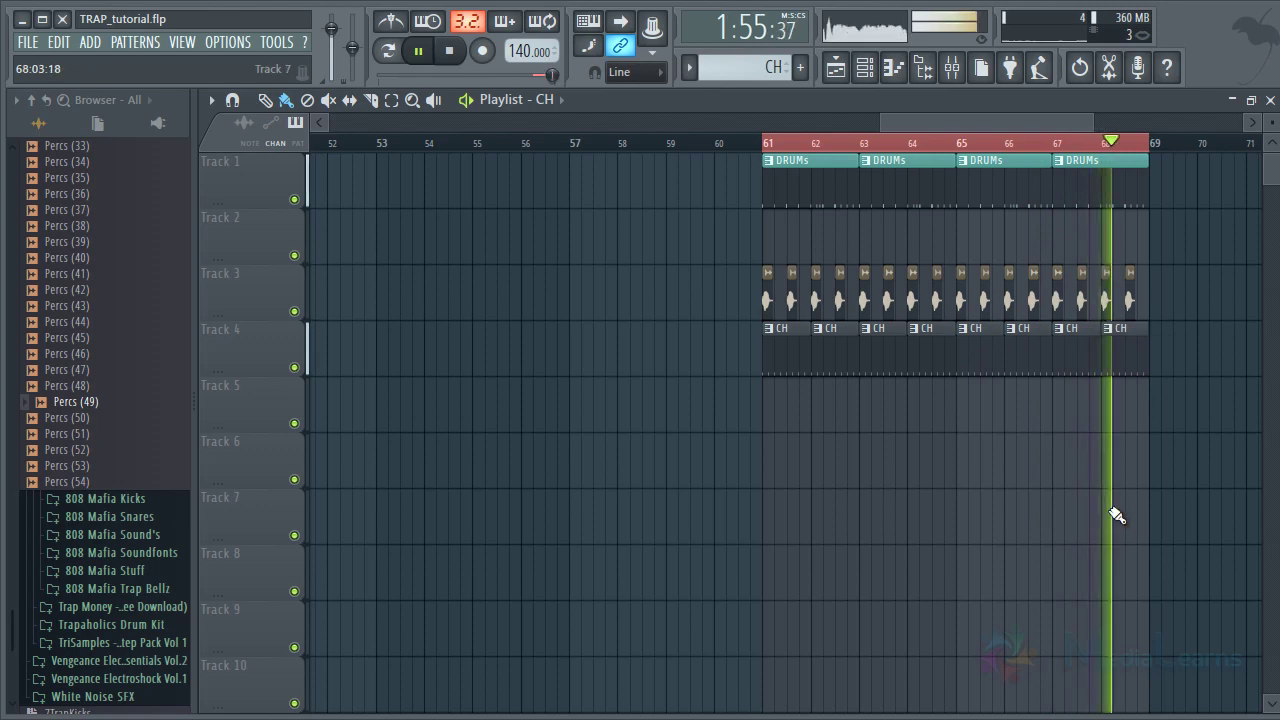
# Audition Percs (52), replace the Percs (49) sample in the CH pattern's channel with it, and play the loop
pyautogui.press('space')
pyautogui.click(74, 449)
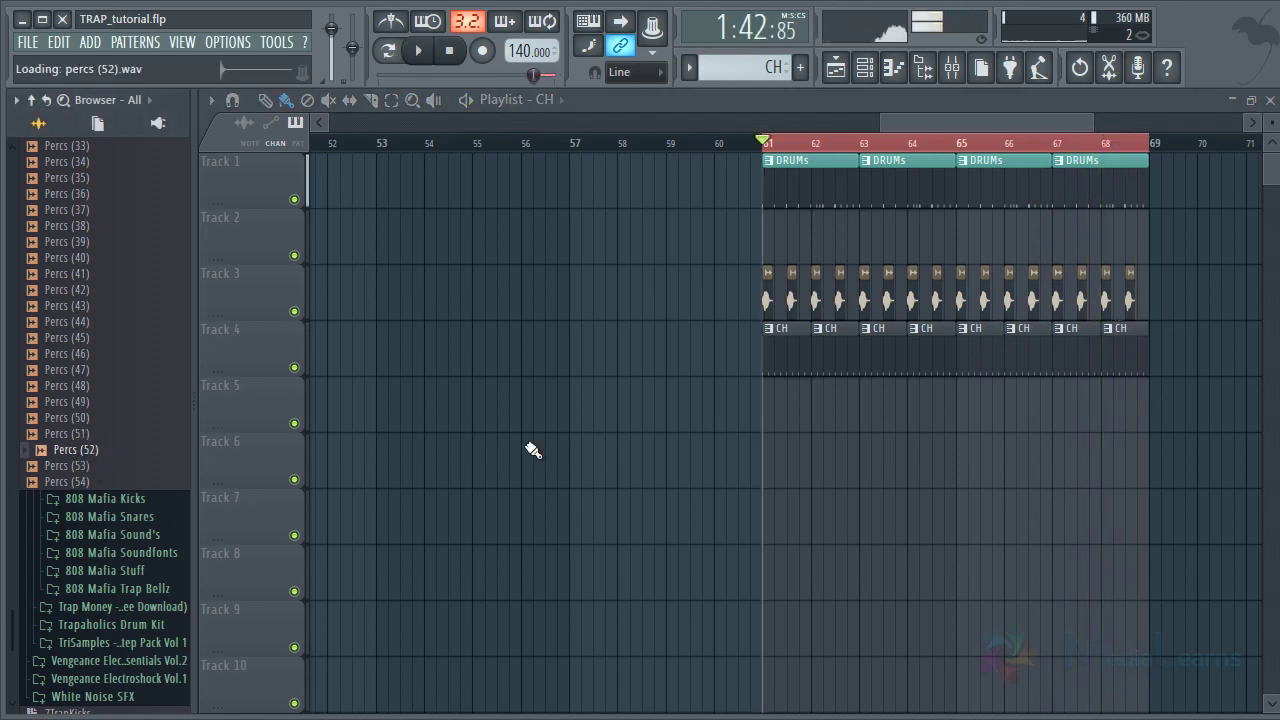
pyautogui.doubleClick(793, 347)
pyautogui.press('F6')
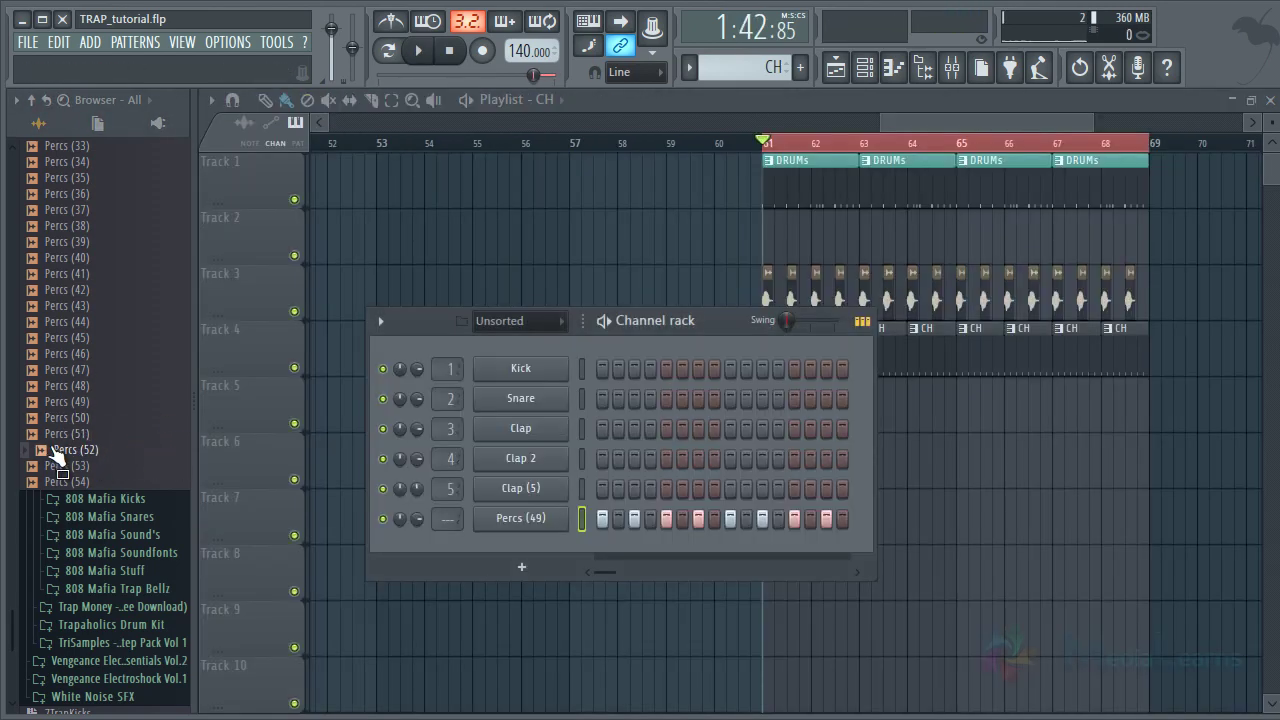
pyautogui.moveTo(57, 455); pyautogui.dragTo(510, 520)
pyautogui.press('space')
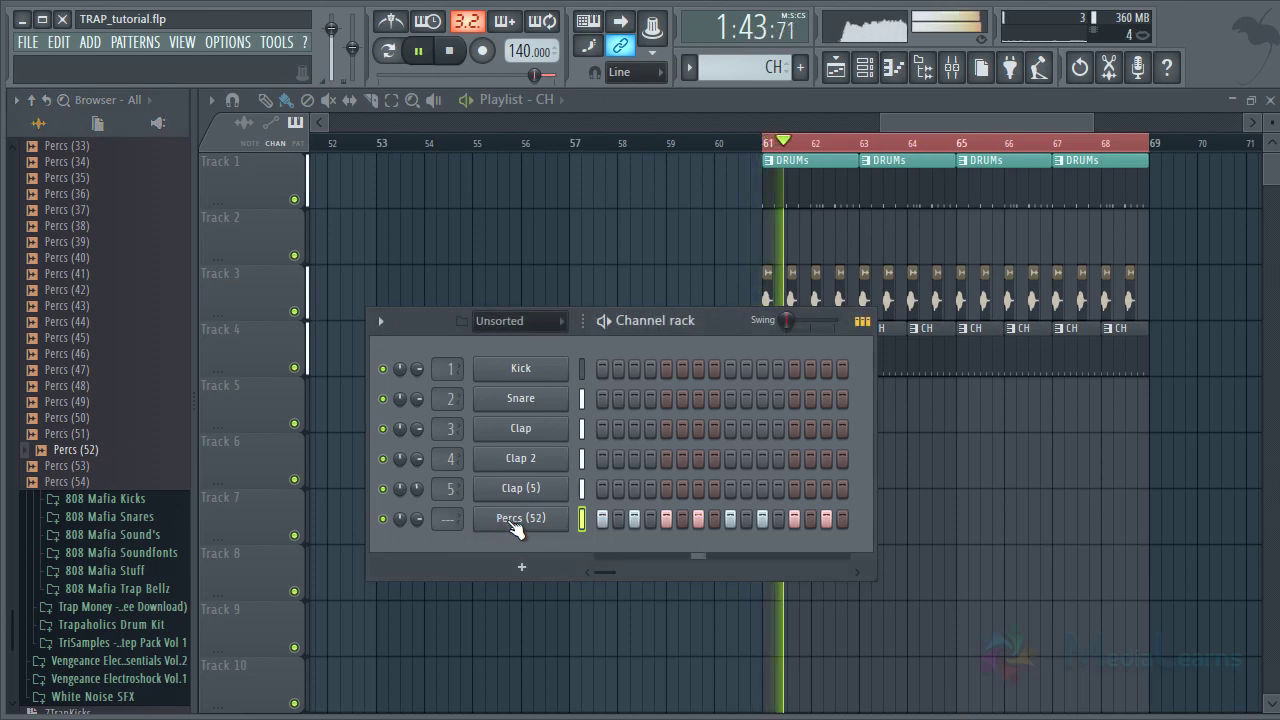
# Rename the Percs (52) channel as Ch
pyautogui.rightClick(516, 527)
pyautogui.click(620, 540)
pyautogui.write('Ch')
pyautogui.press('Return')
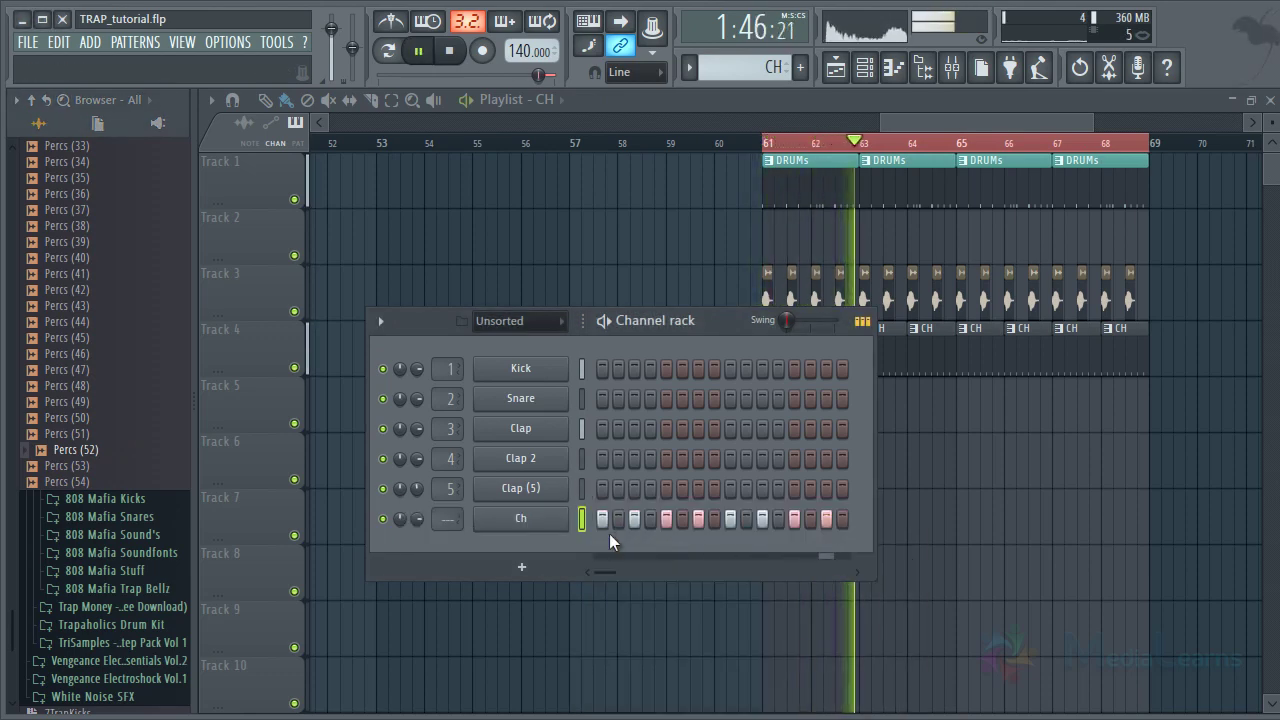
# Add hits on steps 14 and 16 of the Ch channel and listen to the loop in the playlist
pyautogui.press('space')
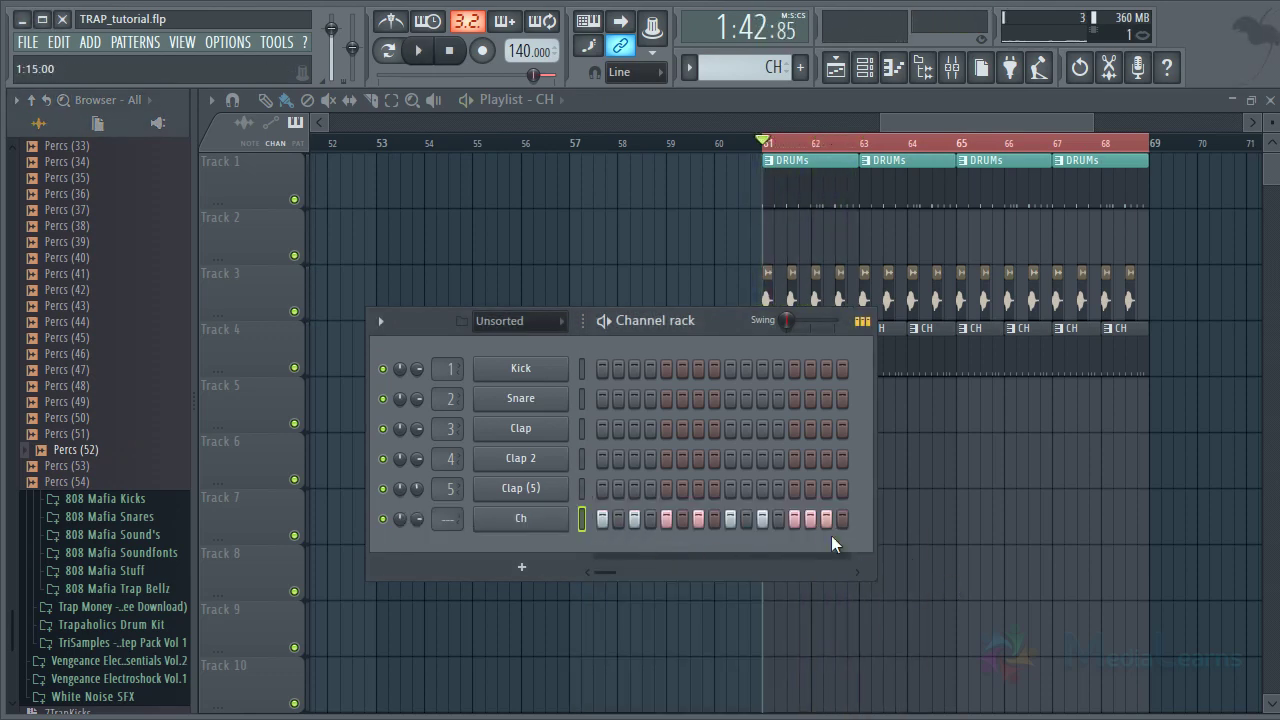
pyautogui.press('space')
pyautogui.press('F6')
pyautogui.scroll(3, 838, 163)
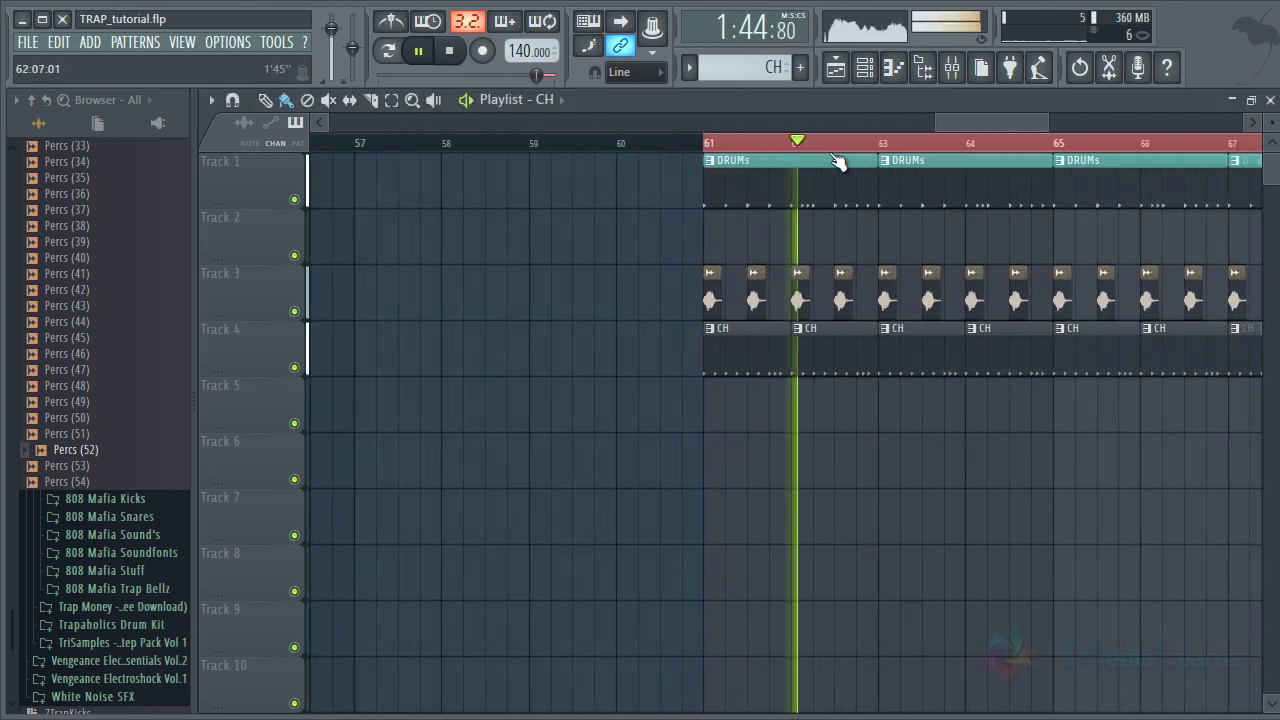
pyautogui.press('F6')
pyautogui.click(842, 521)
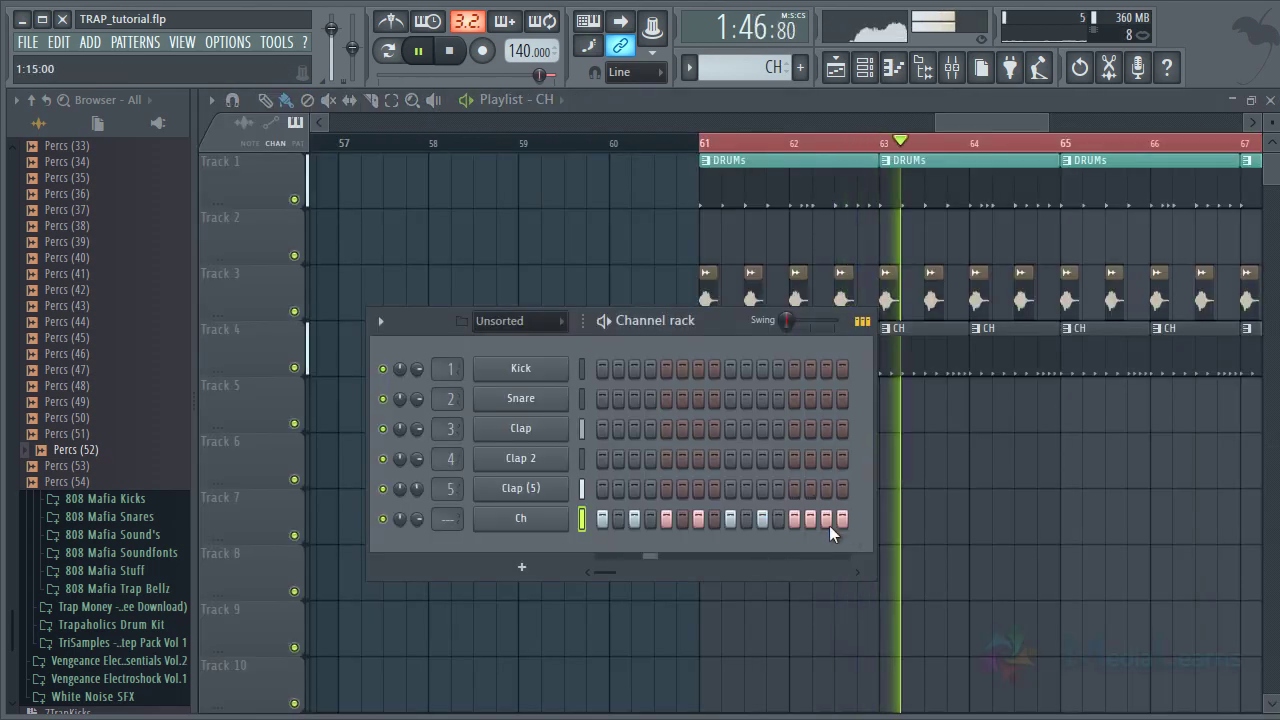
pyautogui.rightClick(808, 518)
pyautogui.press('F6')
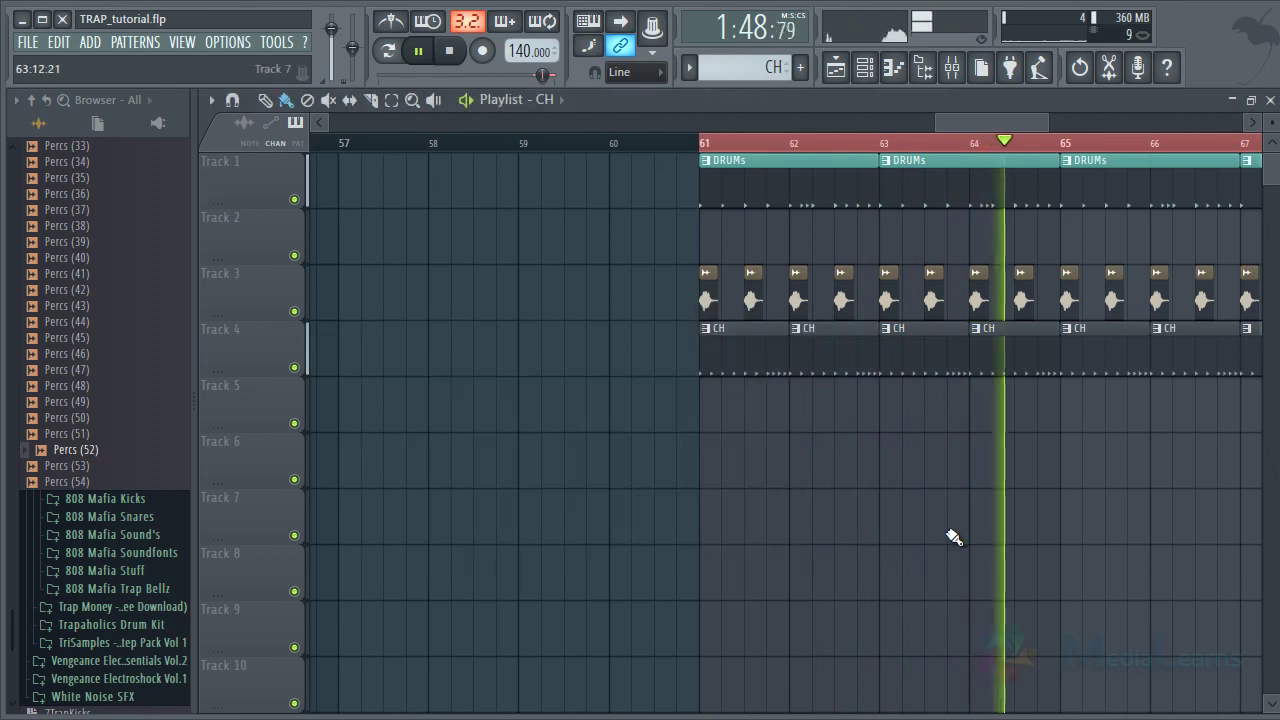
pyautogui.scroll(-2, 805, 162)
pyautogui.press('space')
# Audition Percs (45) and look through the 808 Mafia Drum Pack's sample folders for another sound
pyautogui.click(52, 344)
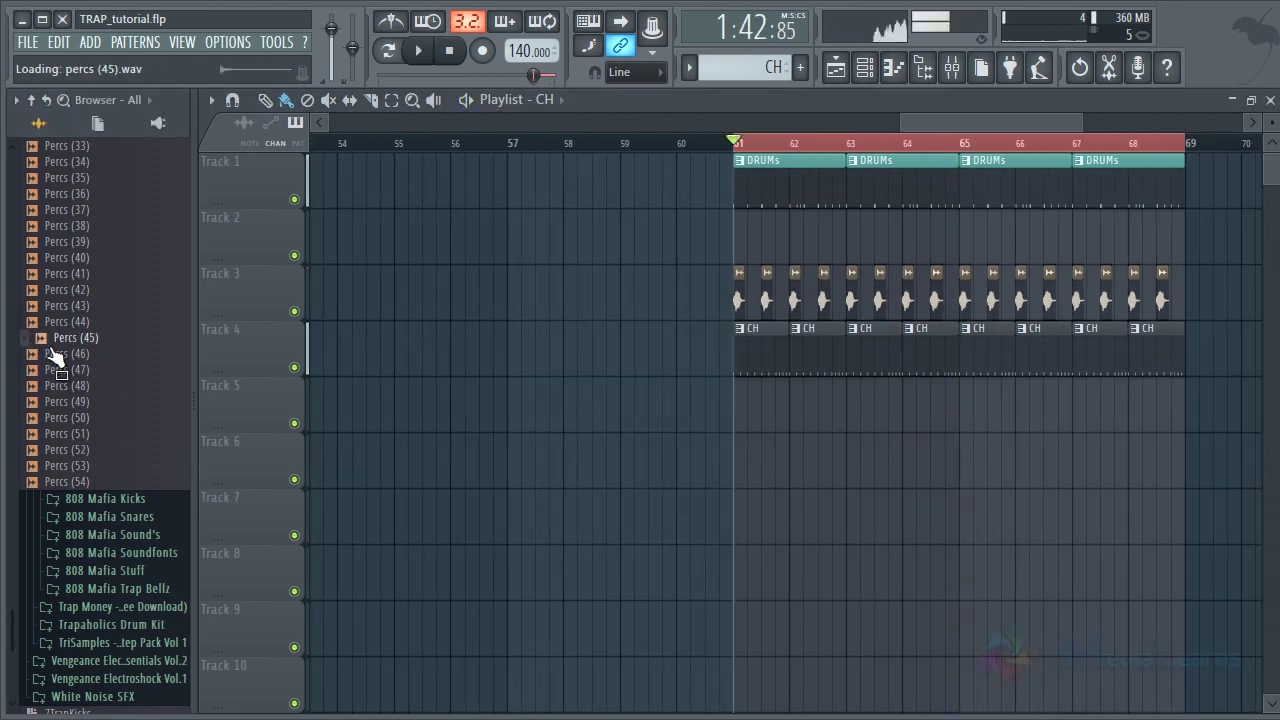
pyautogui.scroll(3, 52, 347)
pyautogui.press('Left')
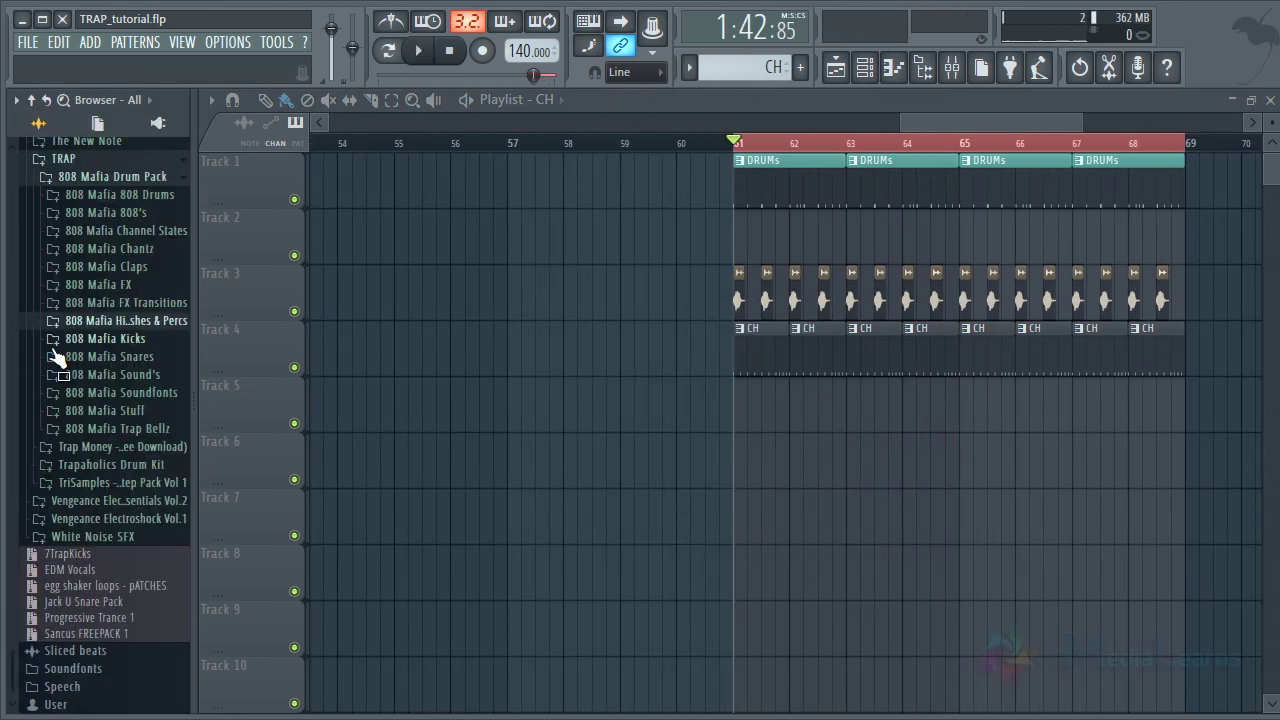
pyautogui.press('Down')
pyautogui.press('Down')
pyautogui.press('Down')
pyautogui.press('Down')
pyautogui.press('Down')
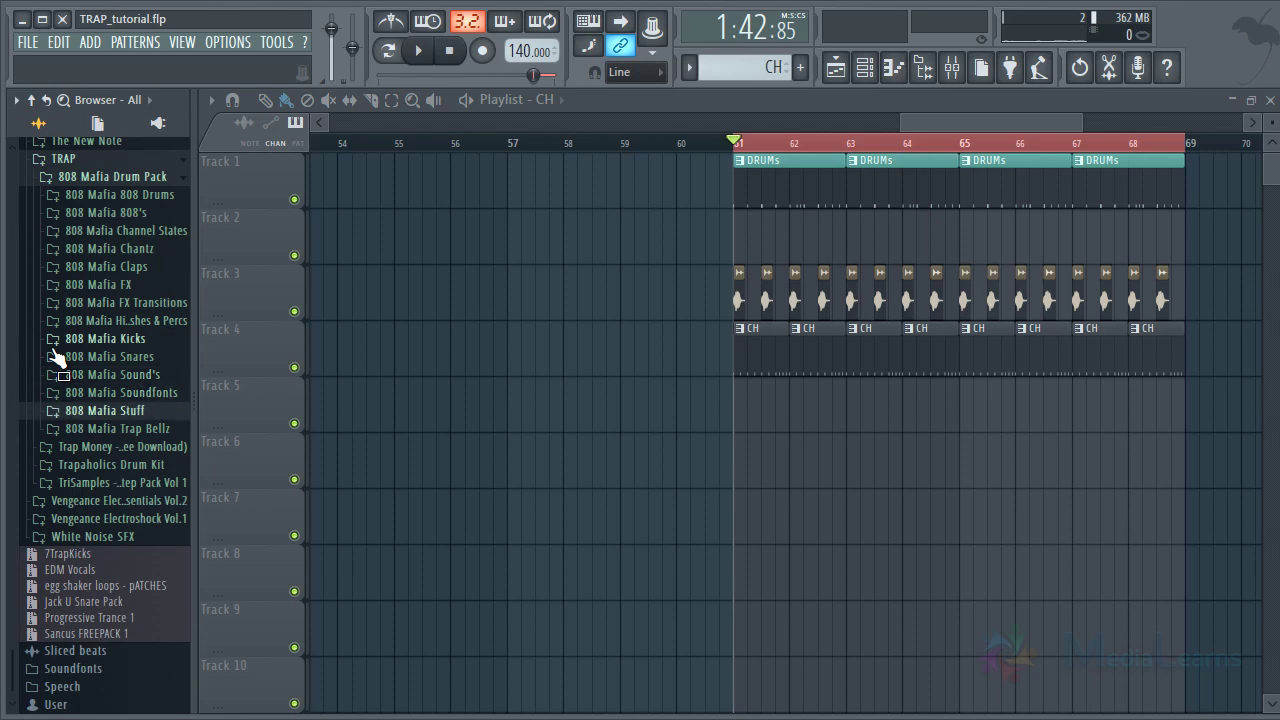
pyautogui.press('Up')
pyautogui.press('Up')
pyautogui.press('Up')
pyautogui.press('Up')
pyautogui.press('Up')
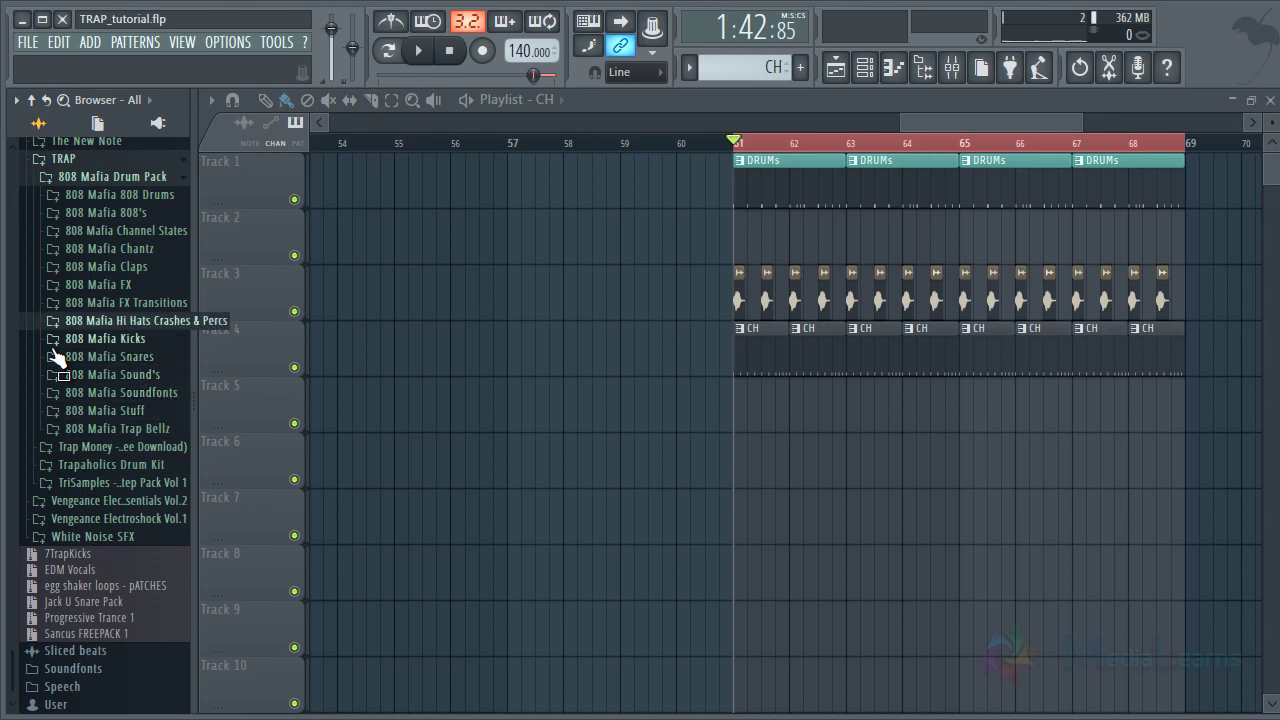
# Audition the LEX crash and rim samples in the 808 Mafia Hi Hats Crashes & Percs folder
pyautogui.press('Right')
pyautogui.press('Down')
pyautogui.press('Down')
pyautogui.press('Down')
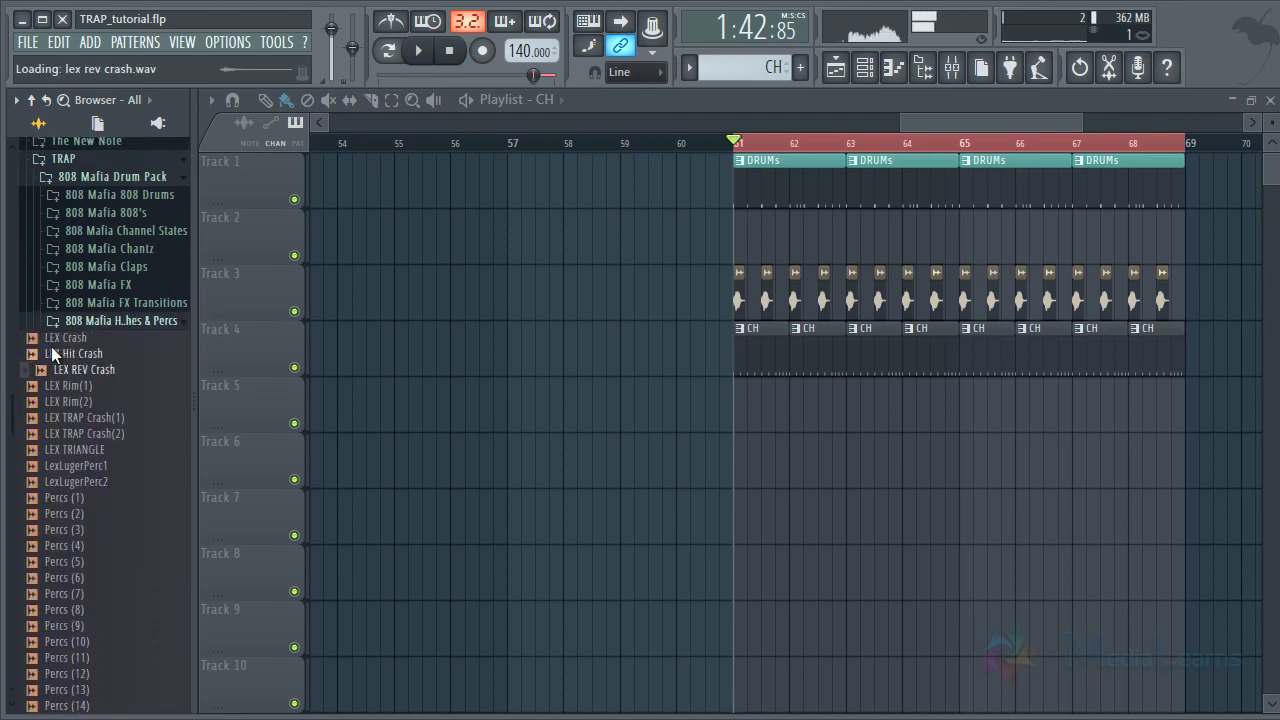
pyautogui.press('Down')
pyautogui.press('Down')
pyautogui.press('Down')
pyautogui.press('Down')
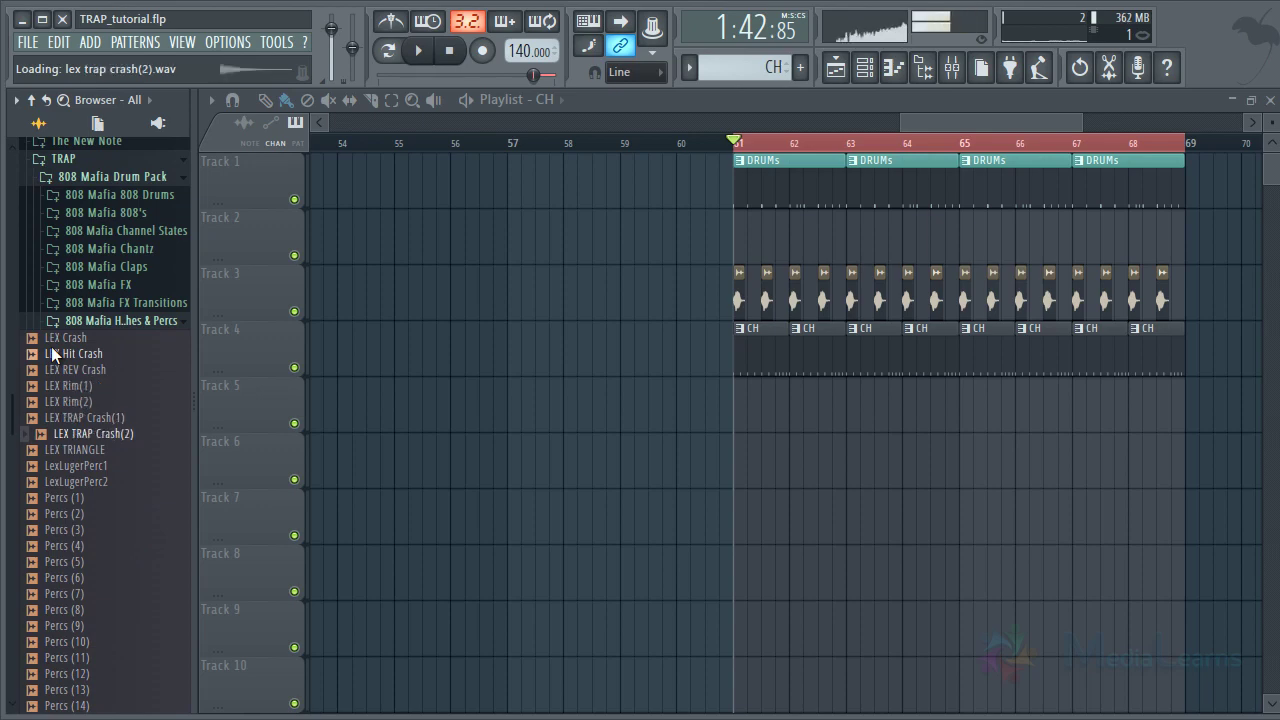
pyautogui.press('Up')
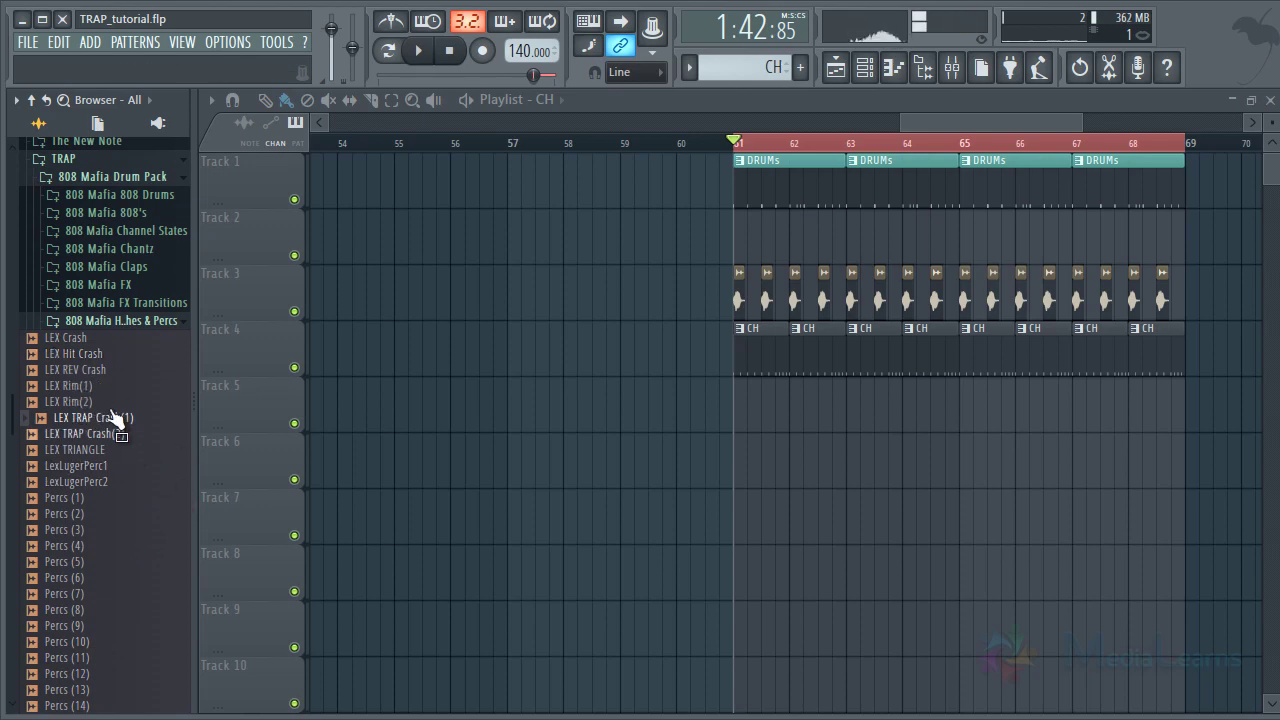
# Open the DRUMs pattern in the channel rack, widen the rack to show 32 steps, and start playback
pyautogui.moveTo(105, 418); pyautogui.dragTo(108, 428)
pyautogui.click(868, 68)
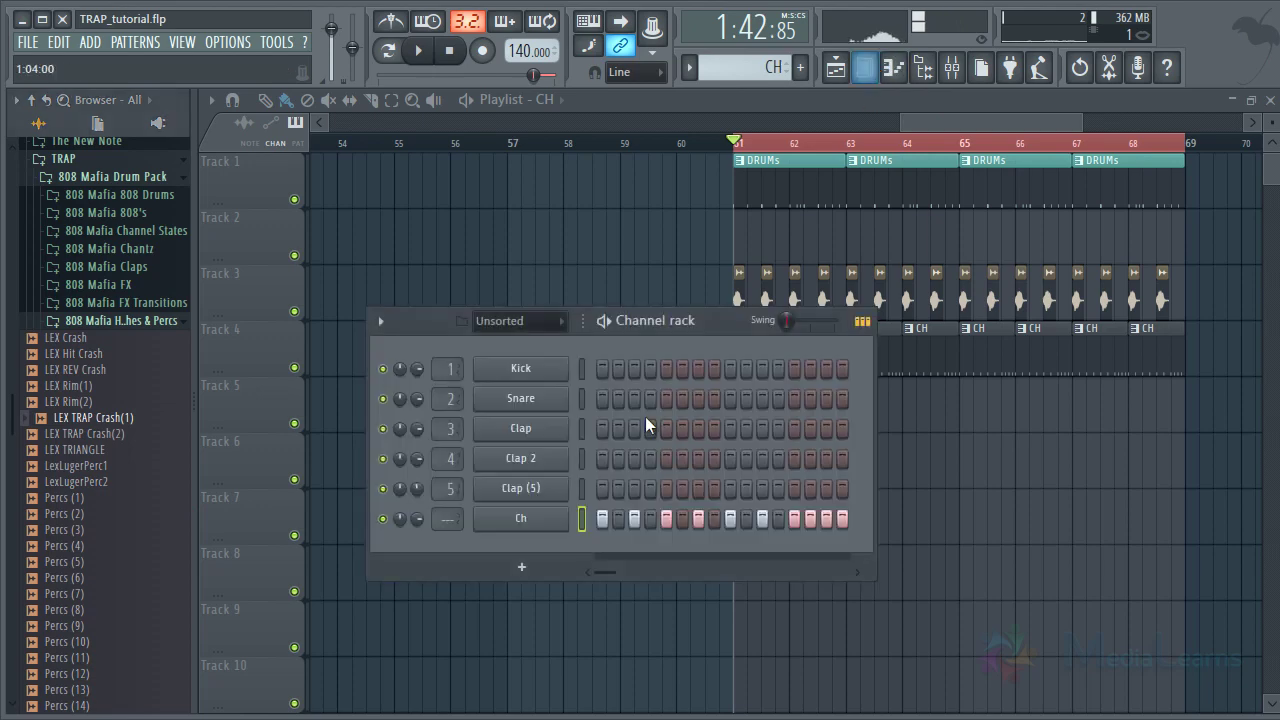
pyautogui.doubleClick(827, 202)
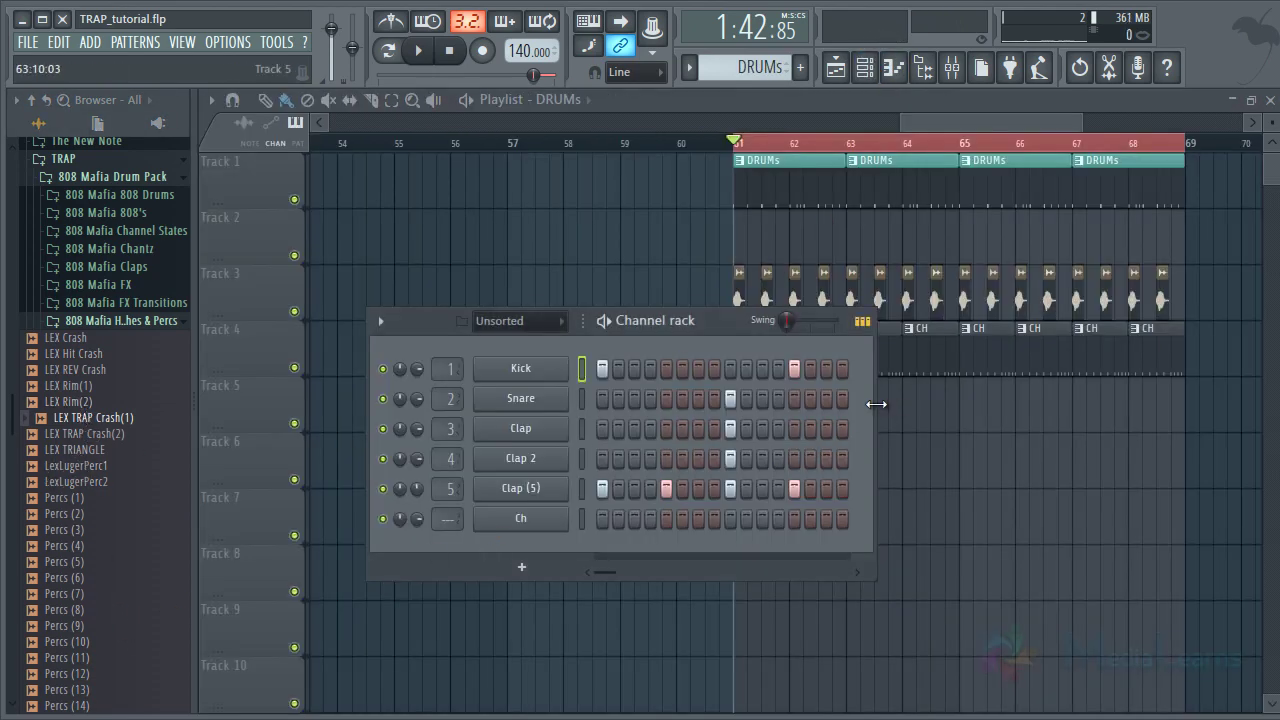
pyautogui.moveTo(876, 404); pyautogui.dragTo(1129, 434)
pyautogui.press('space')
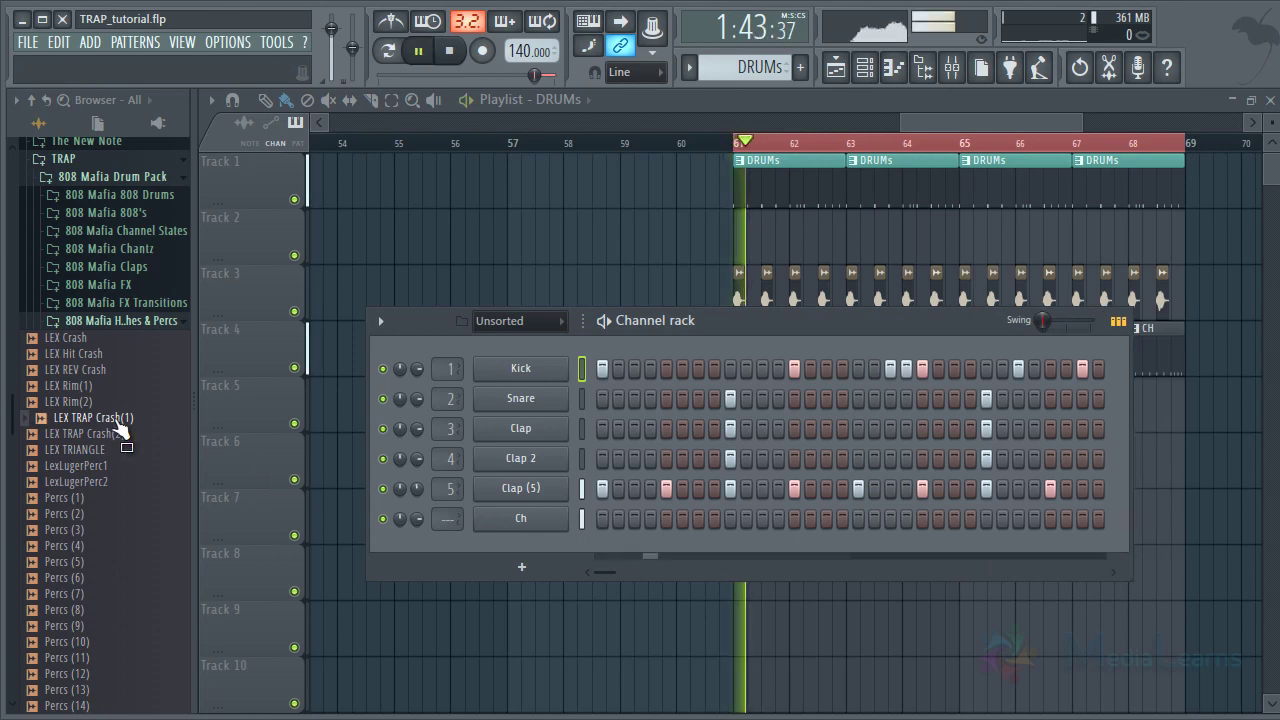
# Add LEX TRAP Crash(1) as a new channel in the DRUMs pattern with hits on steps 9 and 25
pyautogui.moveTo(118, 418); pyautogui.dragTo(560, 545)
pyautogui.press('space')
pyautogui.click(729, 548)
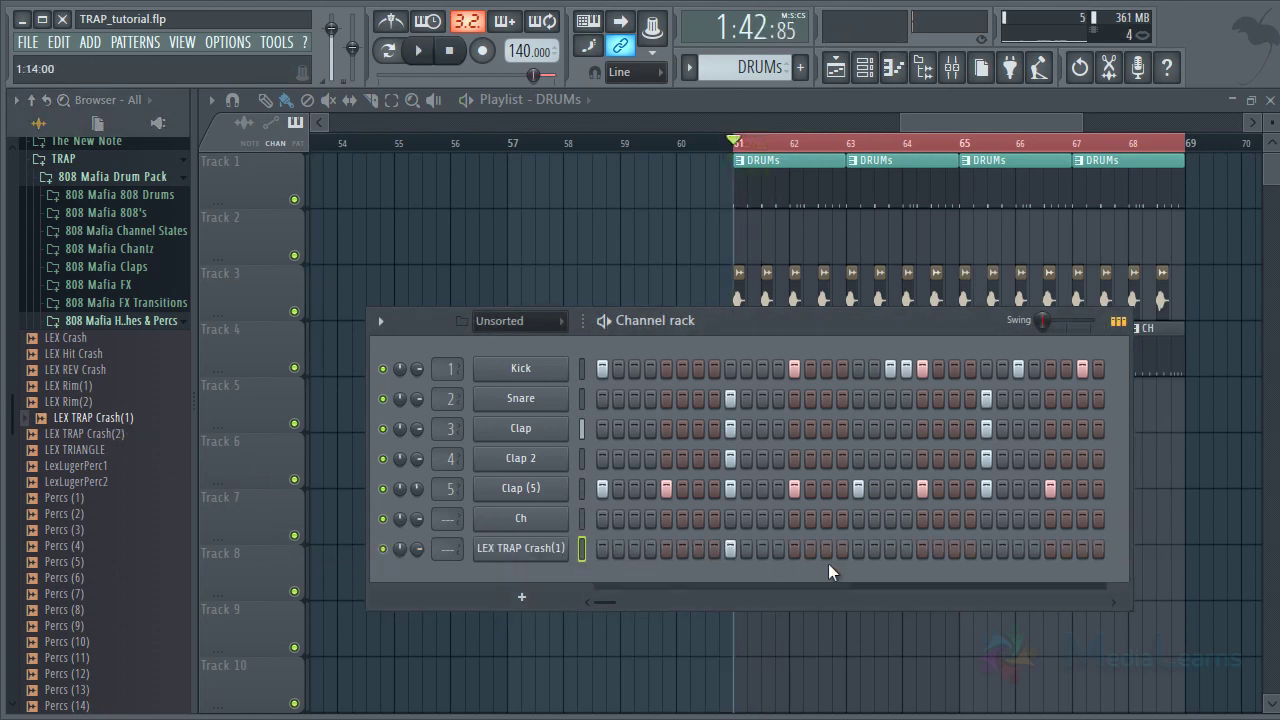
# Rename the LEX TRAP Crash(1) channel as Crash
pyautogui.rightClick(551, 563)
pyautogui.click(640, 534)
pyautogui.write('Cra')
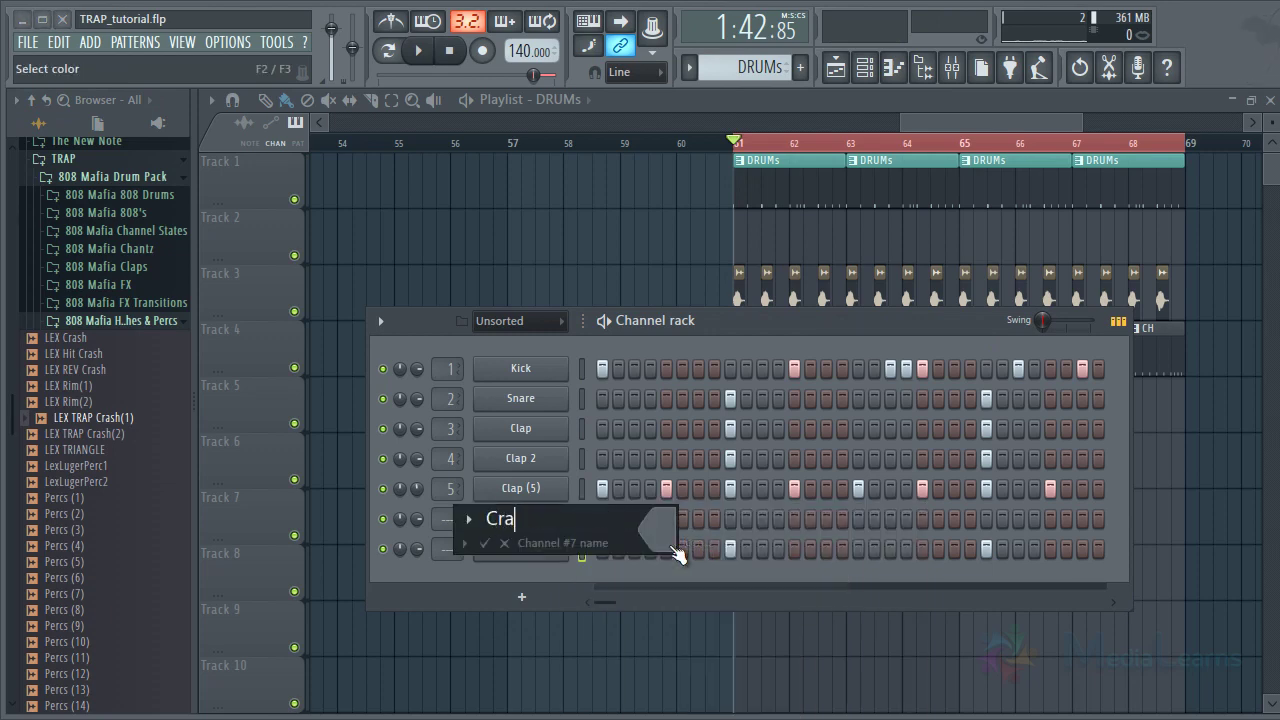
pyautogui.write('sh')
pyautogui.press('Return')
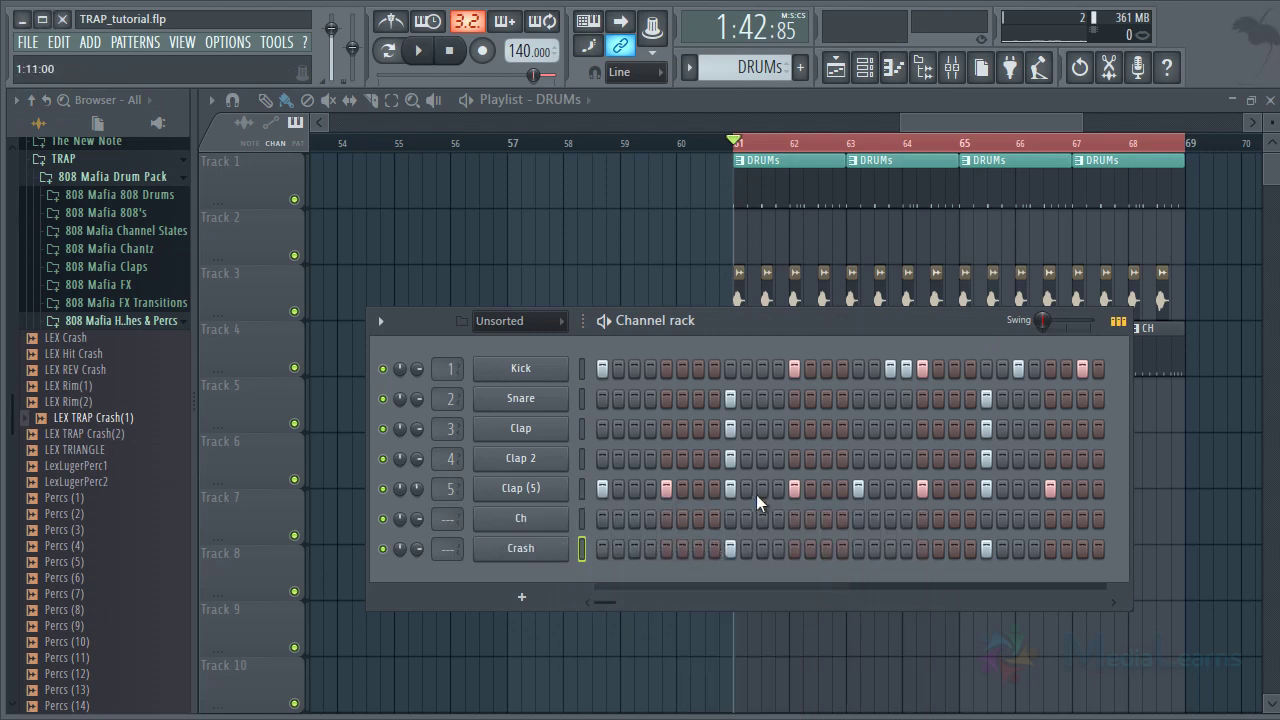
# Lower the Crash channel's volume while listening to the loop
pyautogui.press('space')
pyautogui.moveTo(419, 548); pyautogui.dragTo(432, 662)
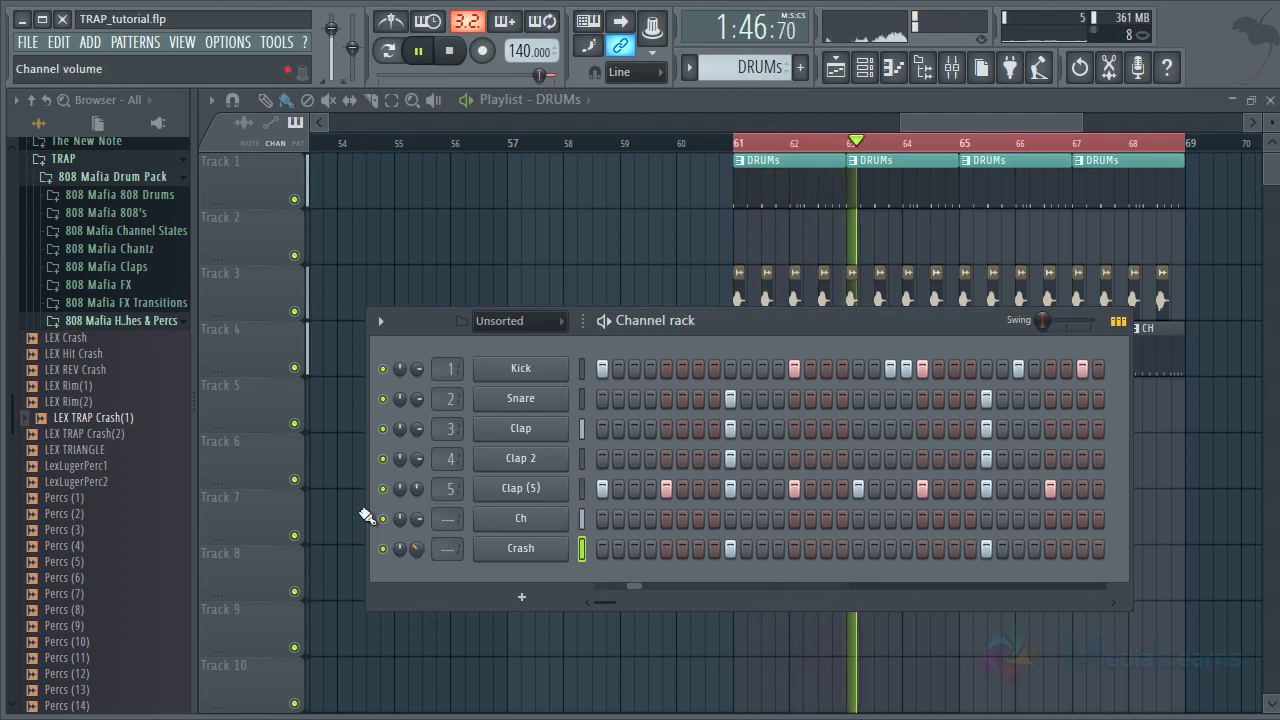
pyautogui.press('space')
# Audition more percussion, rim and crash samples and add LEX Crash as a new channel below Crash
pyautogui.scroll(-4, 90, 480)
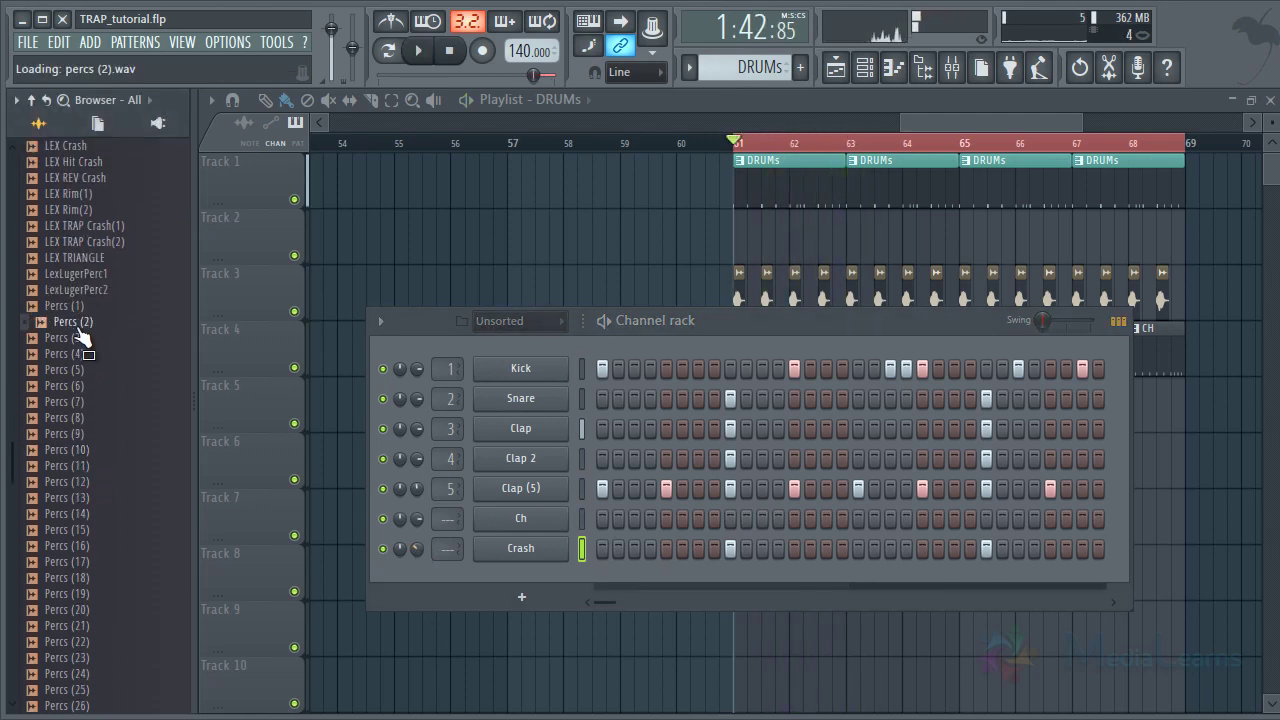
pyautogui.click(82, 260)
pyautogui.click(86, 225)
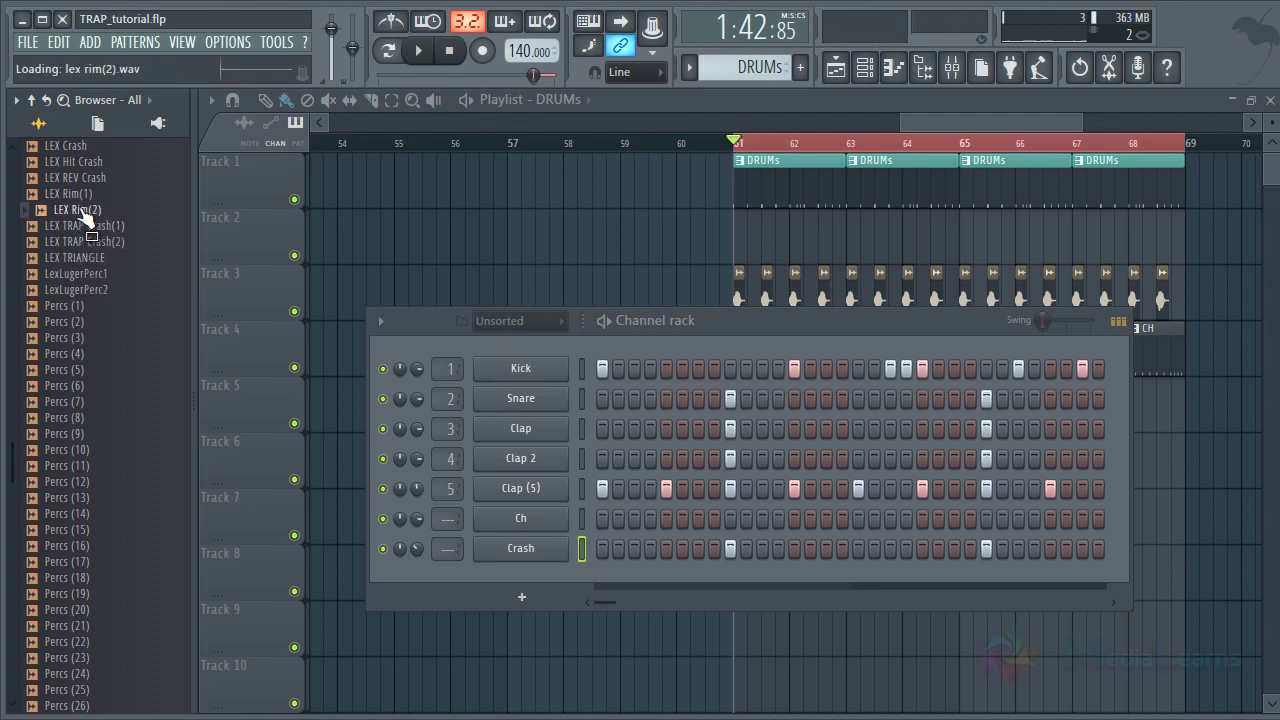
pyautogui.scroll(2, 103, 309)
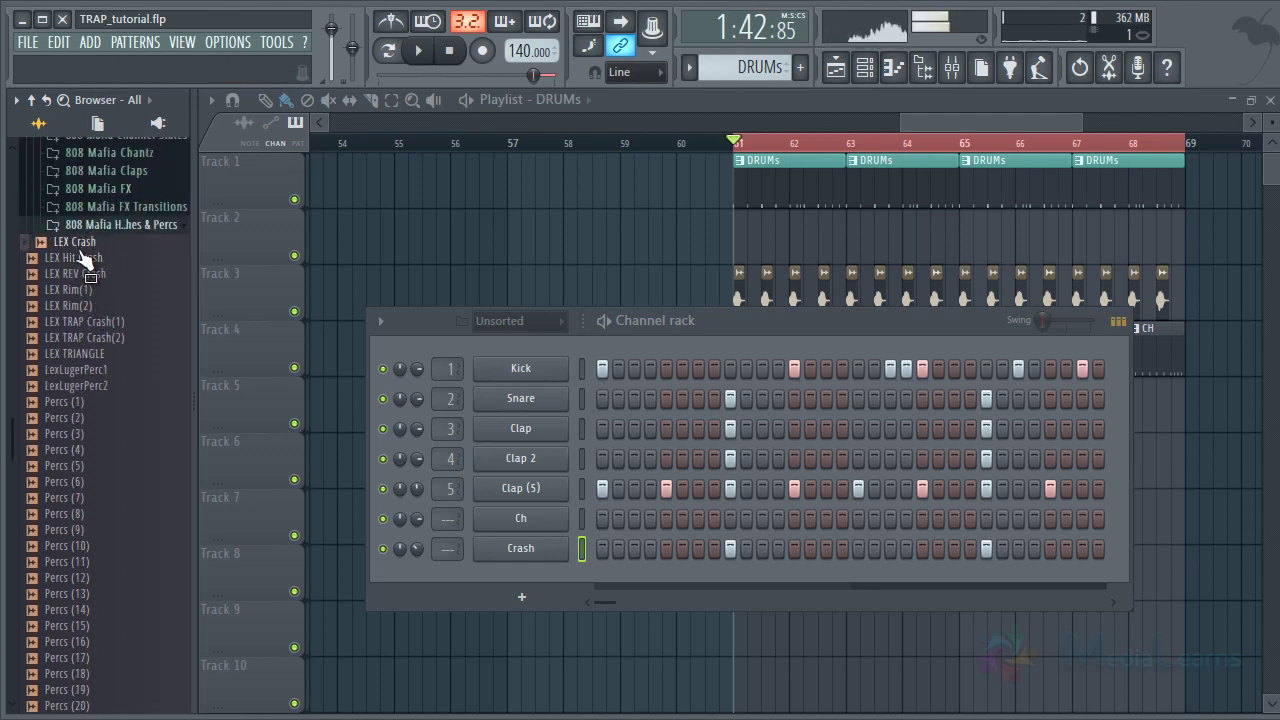
pyautogui.moveTo(337, 474); pyautogui.dragTo(510, 585)
pyautogui.rightClick(521, 579)
pyautogui.click(665, 555)
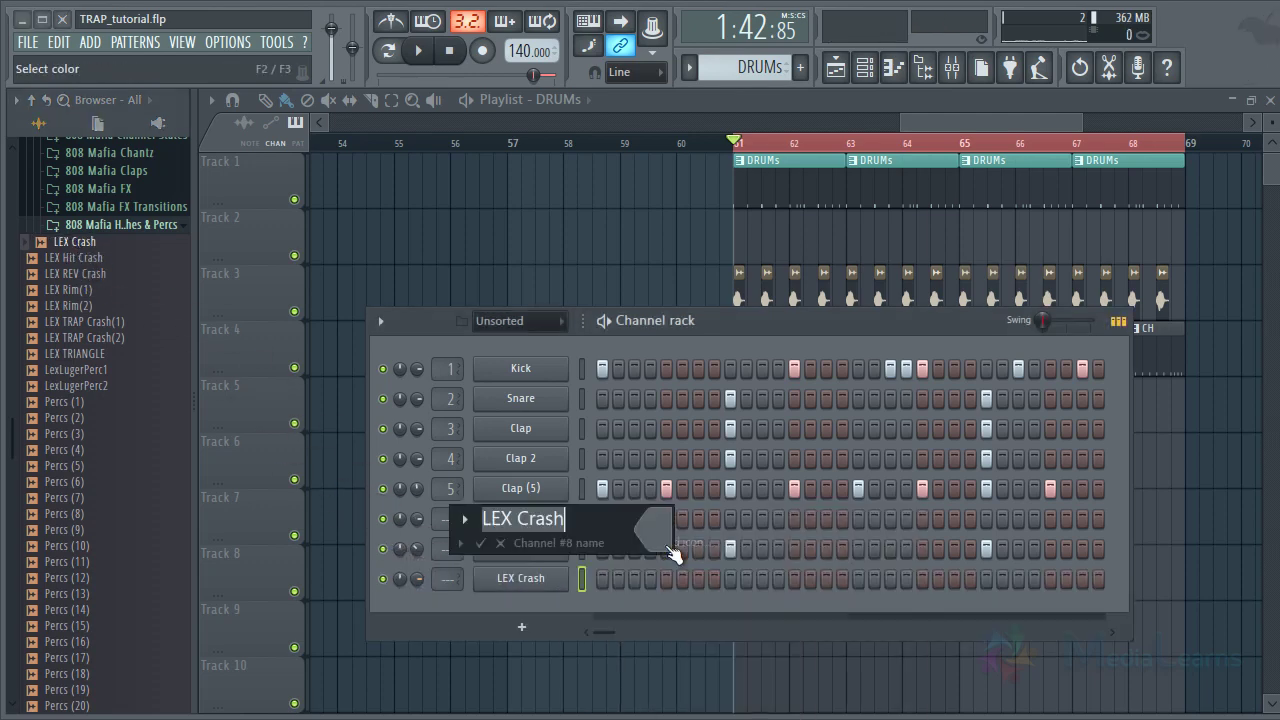
pyautogui.press('Escape')
# Add a hit on step 1 of the LEX Crash channel and lower its volume to about 45% during playback
pyautogui.click(602, 579)
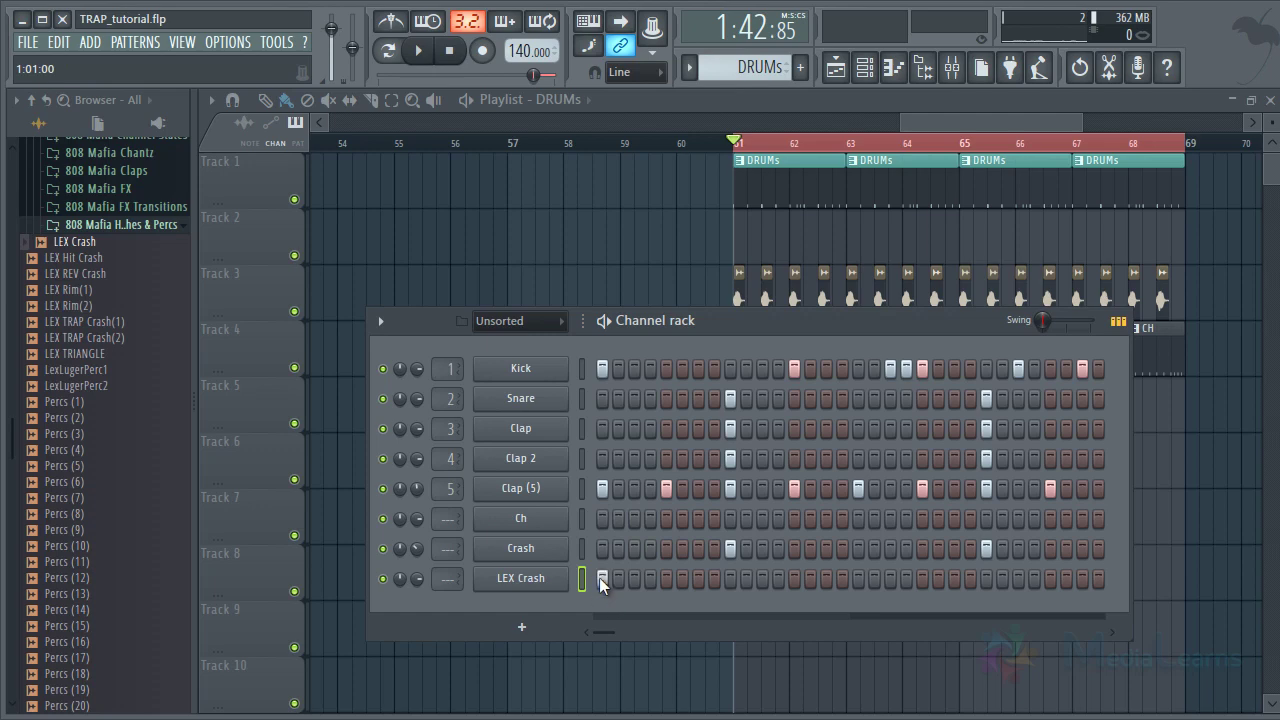
pyautogui.press('space')
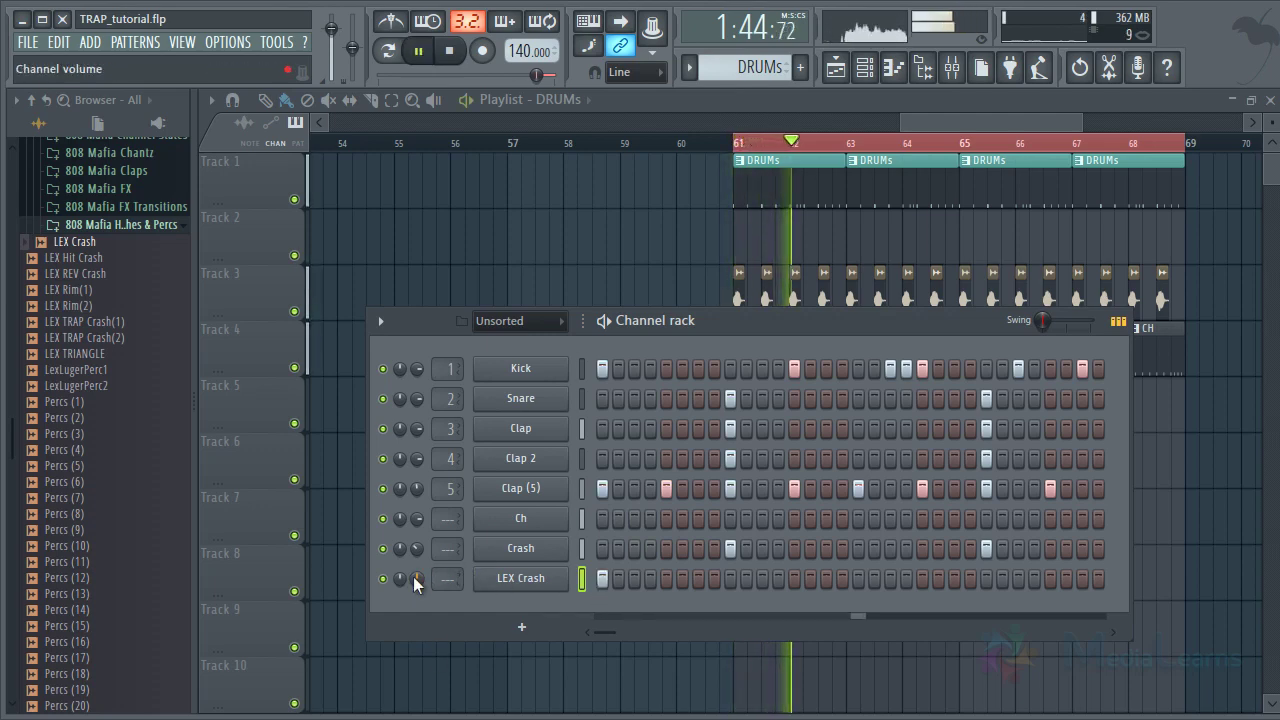
pyautogui.moveTo(416, 575); pyautogui.dragTo(417, 583)
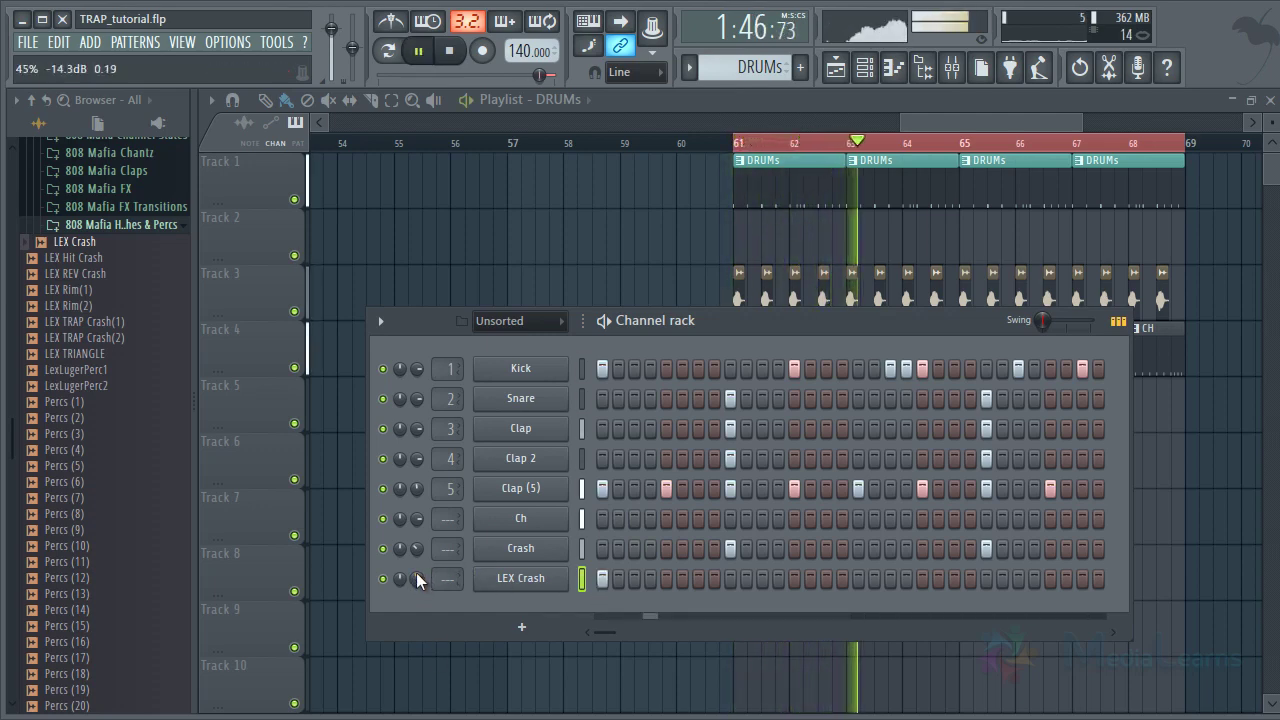
# Stop the loop and audition clap samples from the 808 Mafia Claps folder, including LEX Clap(3)
pyautogui.click(152, 228)
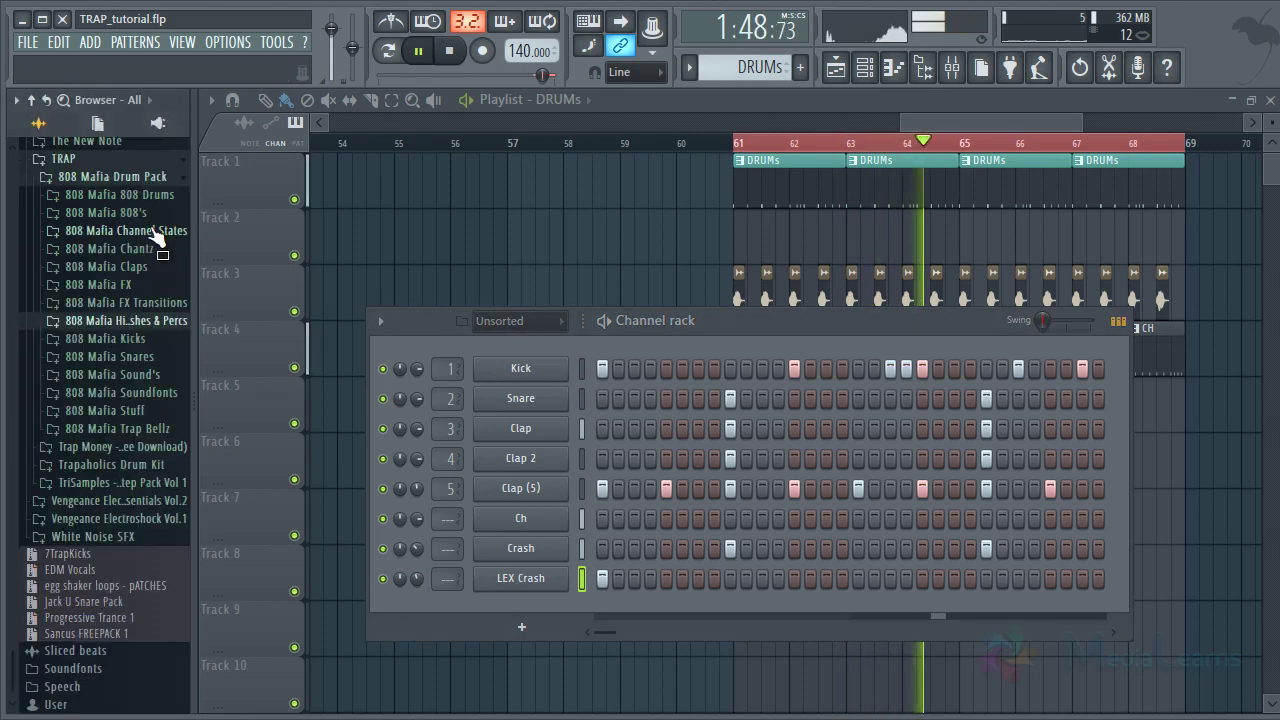
pyautogui.press('space')
pyautogui.click(138, 266)
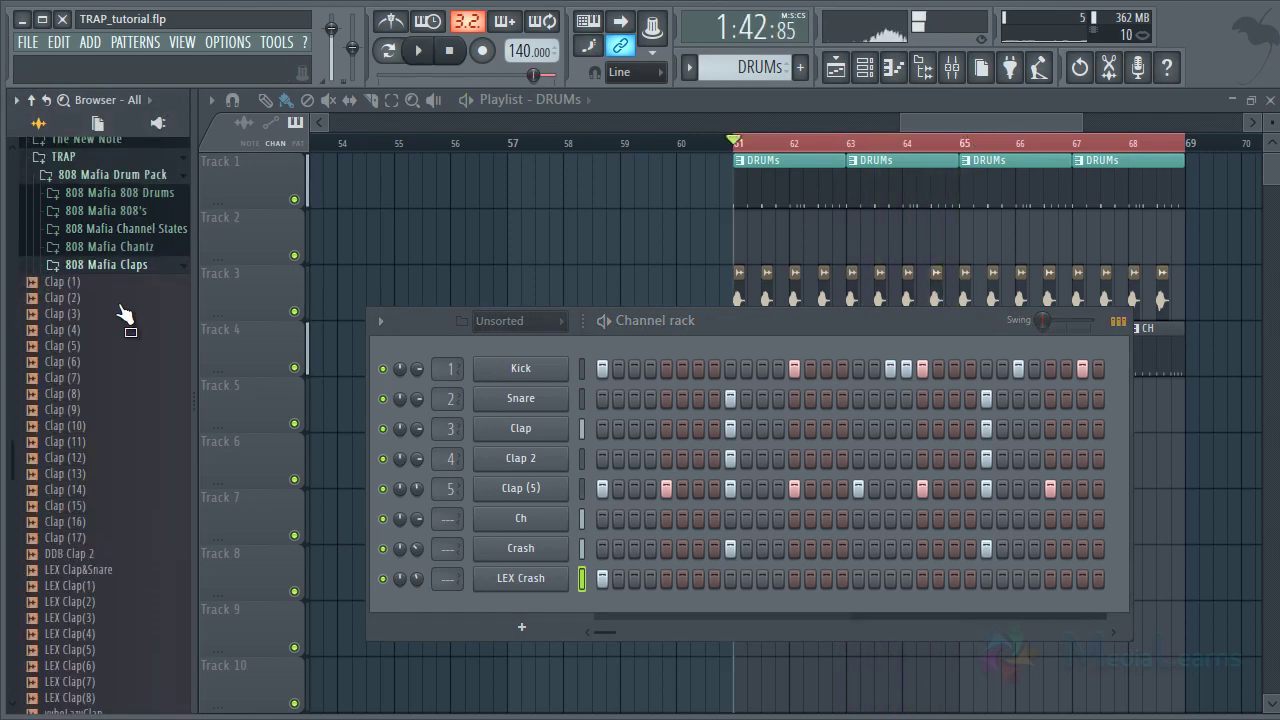
pyautogui.click(92, 357)
pyautogui.scroll(-6, 86, 380)
pyautogui.click(88, 381)
pyautogui.moveTo(90, 331); pyautogui.dragTo(310, 281)
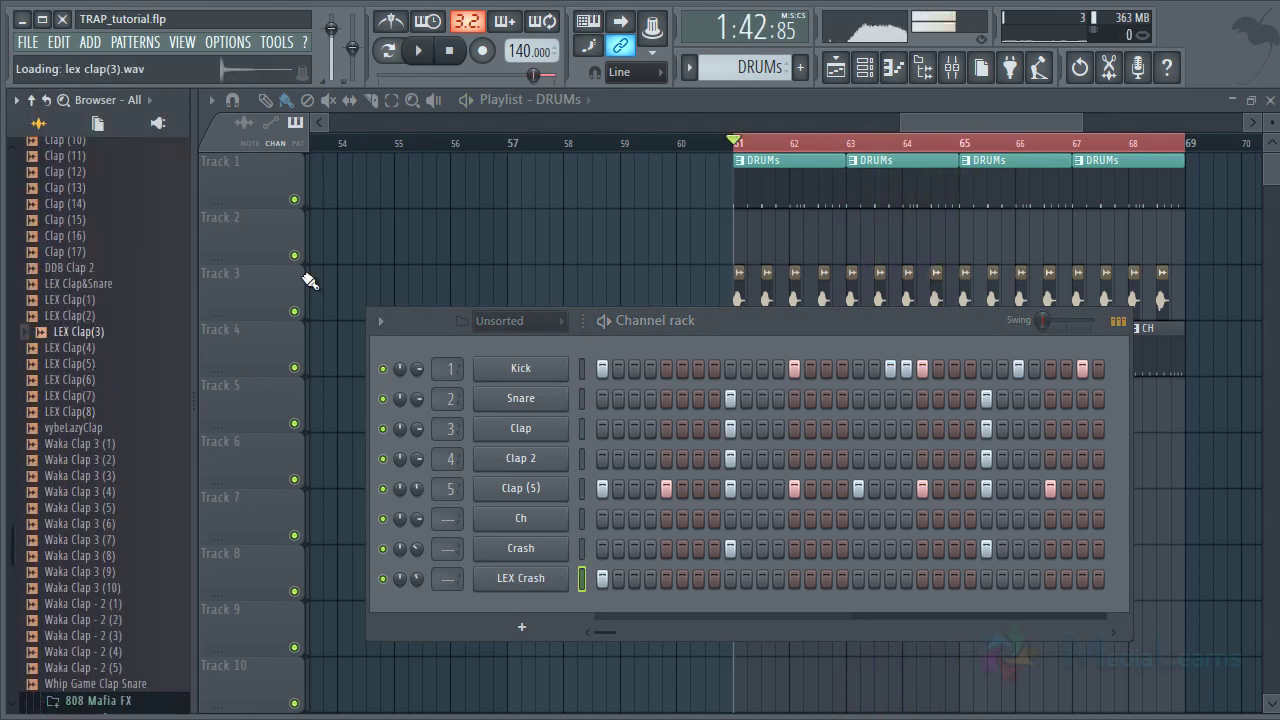
# Create a new empty pattern named Snare
pyautogui.click(755, 72)
pyautogui.click(922, 67)
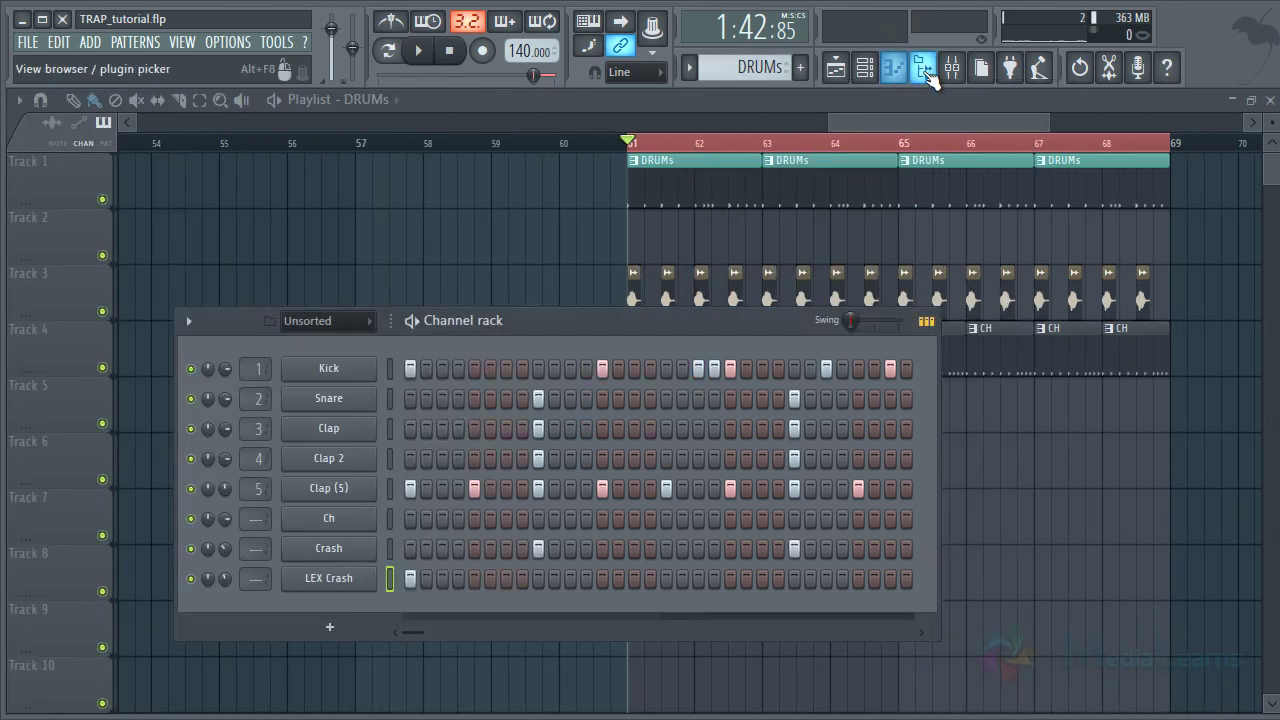
pyautogui.click(922, 67)
pyautogui.click(790, 68)
pyautogui.click(870, 84)
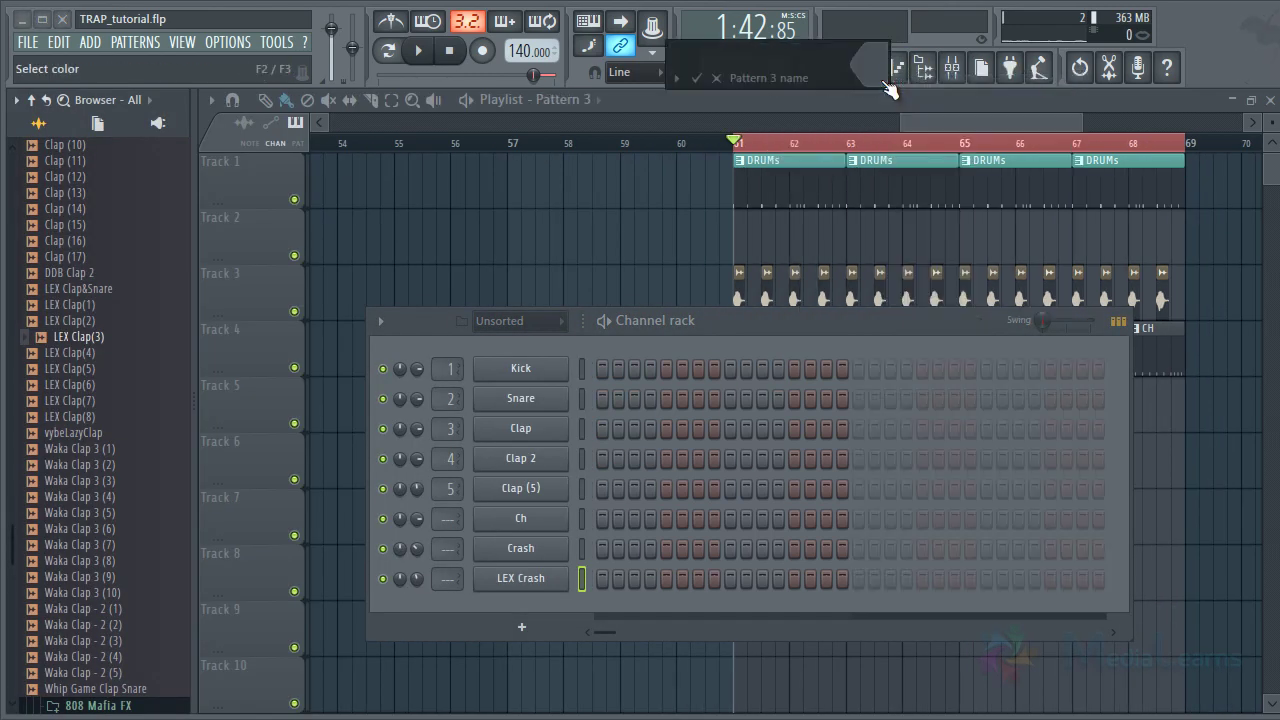
pyautogui.write('Snare')
pyautogui.press('Return')
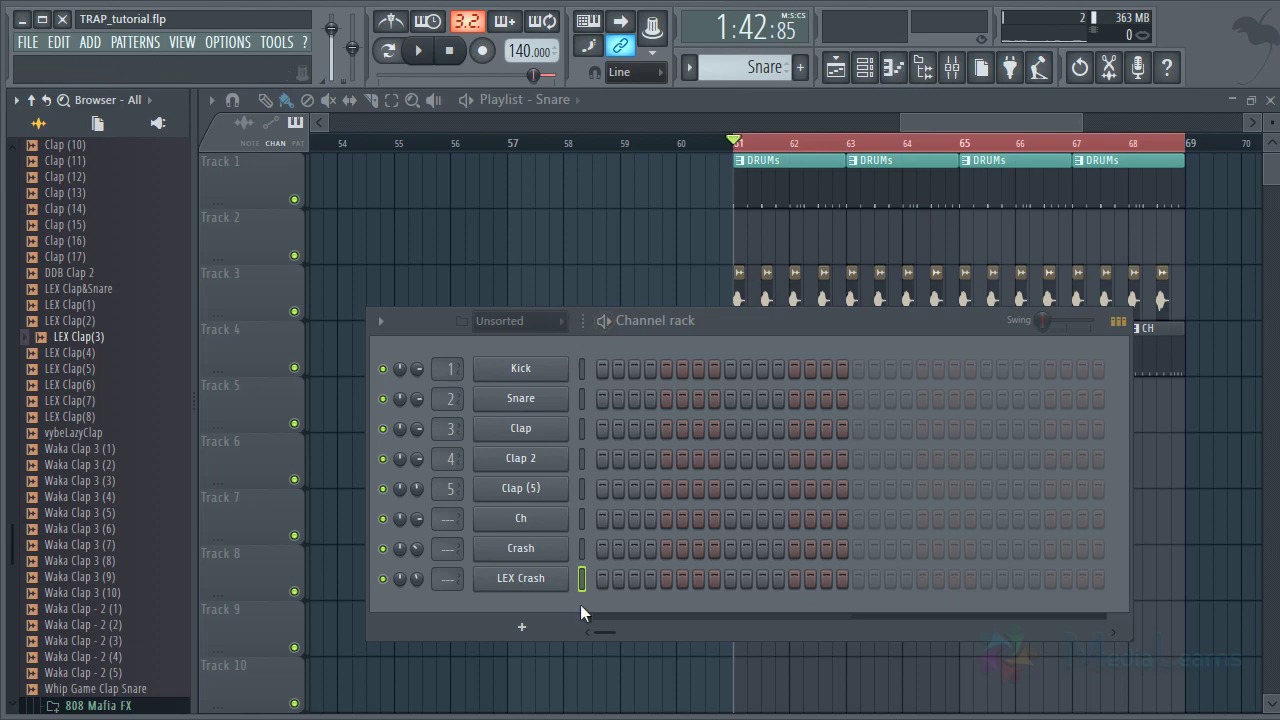
# Audition more clap samples from the 808 Mafia Claps folder, including LEX Clap(5), Waka Clap - 2 (4) and Clap (10)
pyautogui.click(84, 356)
pyautogui.click(92, 386)
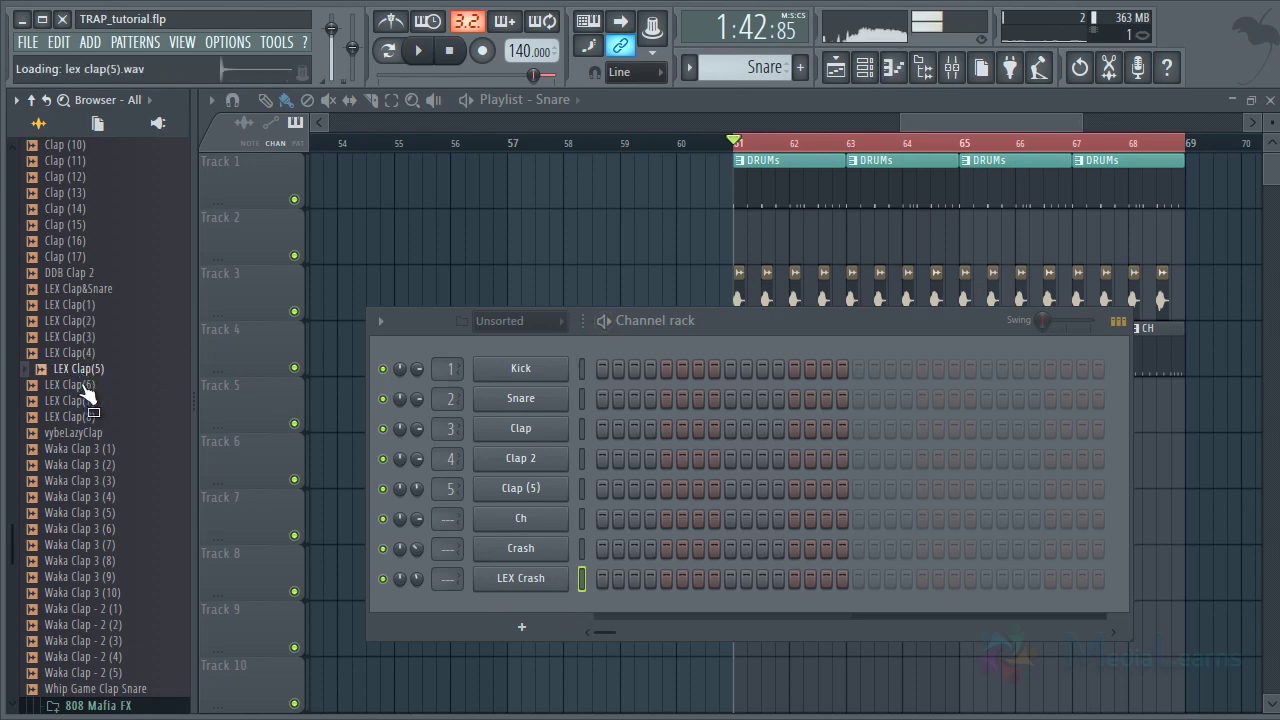
pyautogui.click(86, 403)
pyautogui.scroll(-2, 94, 428)
pyautogui.click(98, 449)
pyautogui.click(115, 515)
pyautogui.click(112, 560)
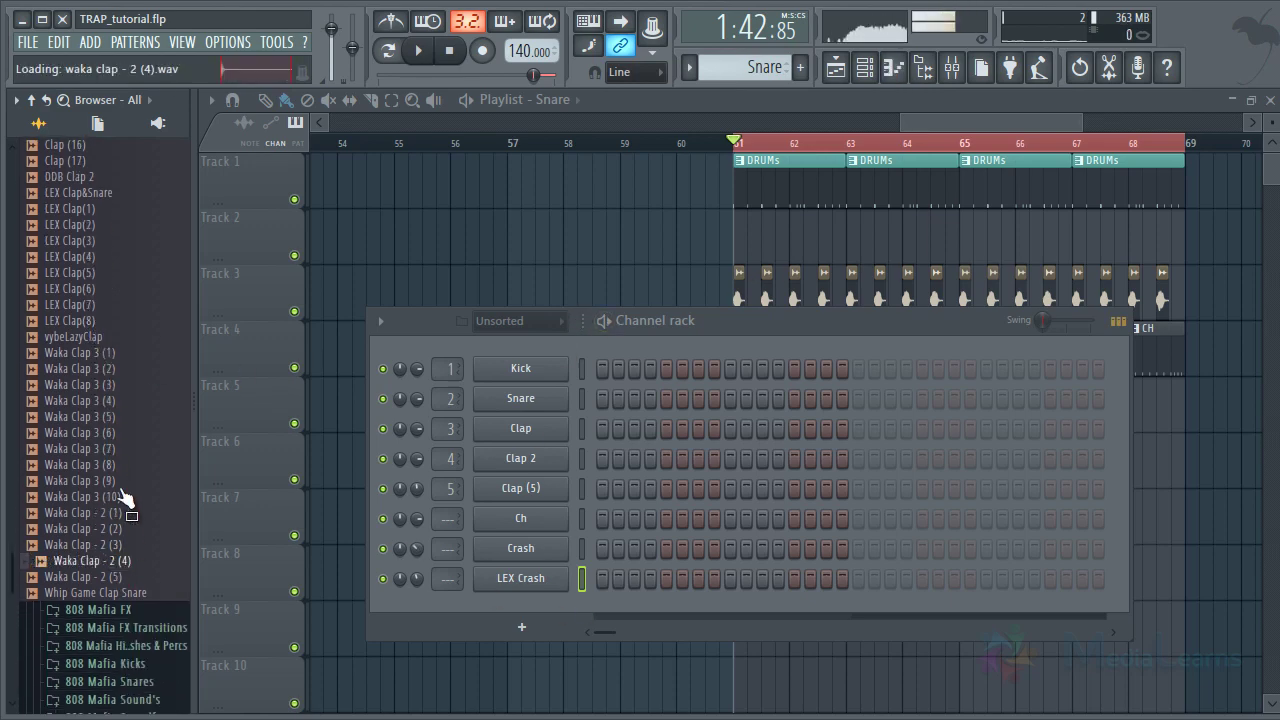
pyautogui.click(112, 465)
pyautogui.scroll(4, 96, 402)
pyautogui.click(72, 305)
pyautogui.click(71, 258)
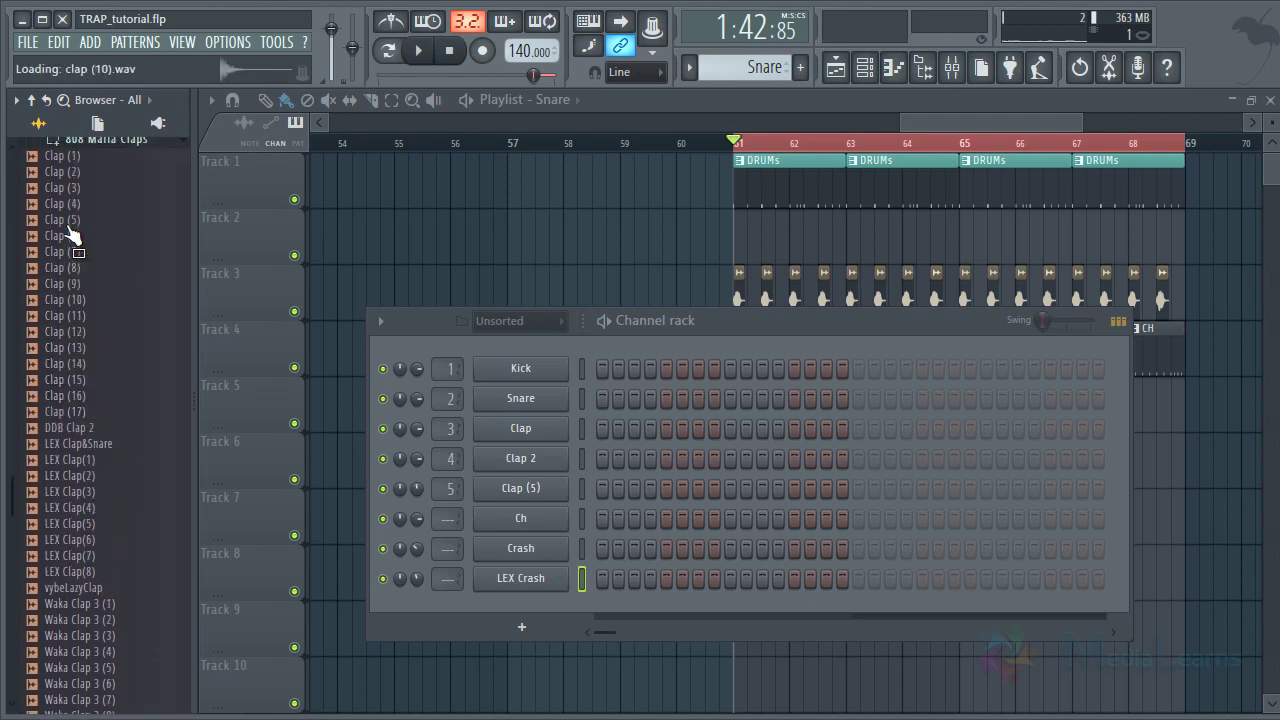
# Expand the 808 Mafia Snares folder, audition its samples and add Snare (16) as a new channel below LEX Crash
pyautogui.press('Left')
pyautogui.press('Down')
pyautogui.press('Down')
pyautogui.press('Down')
pyautogui.press('Down')
pyautogui.press('Down')
pyautogui.press('Right')
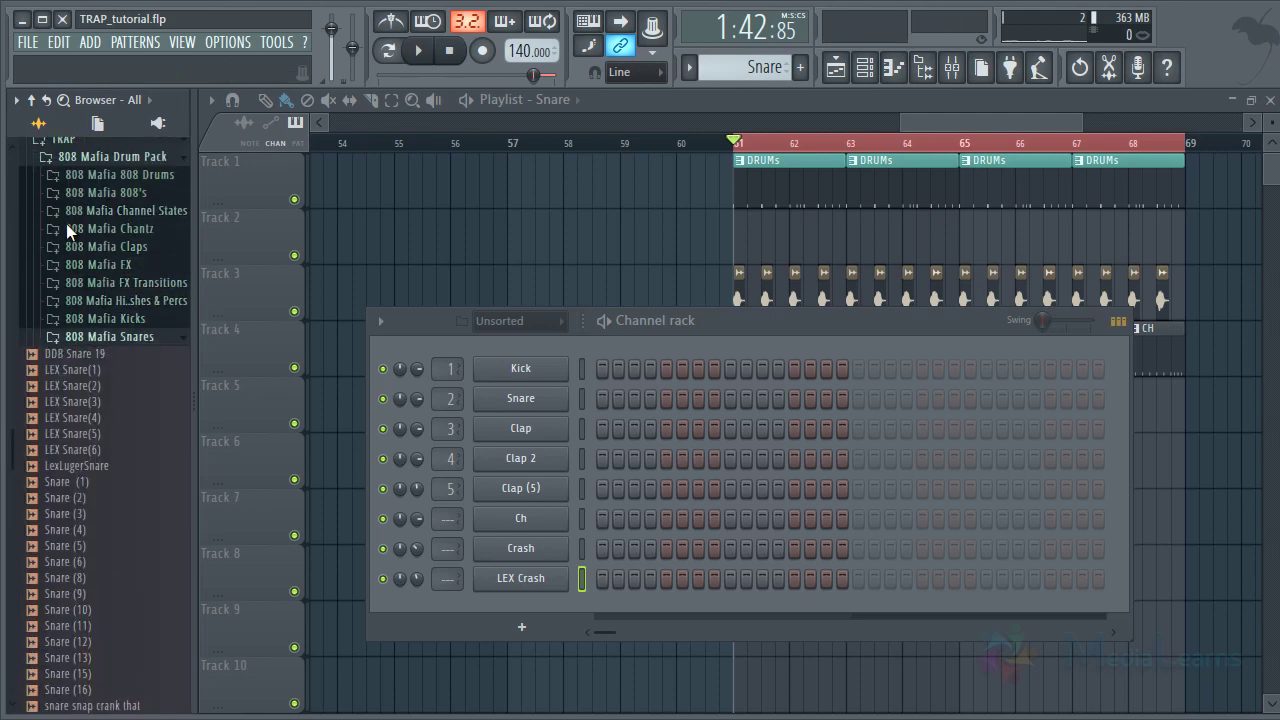
pyautogui.press('Down')
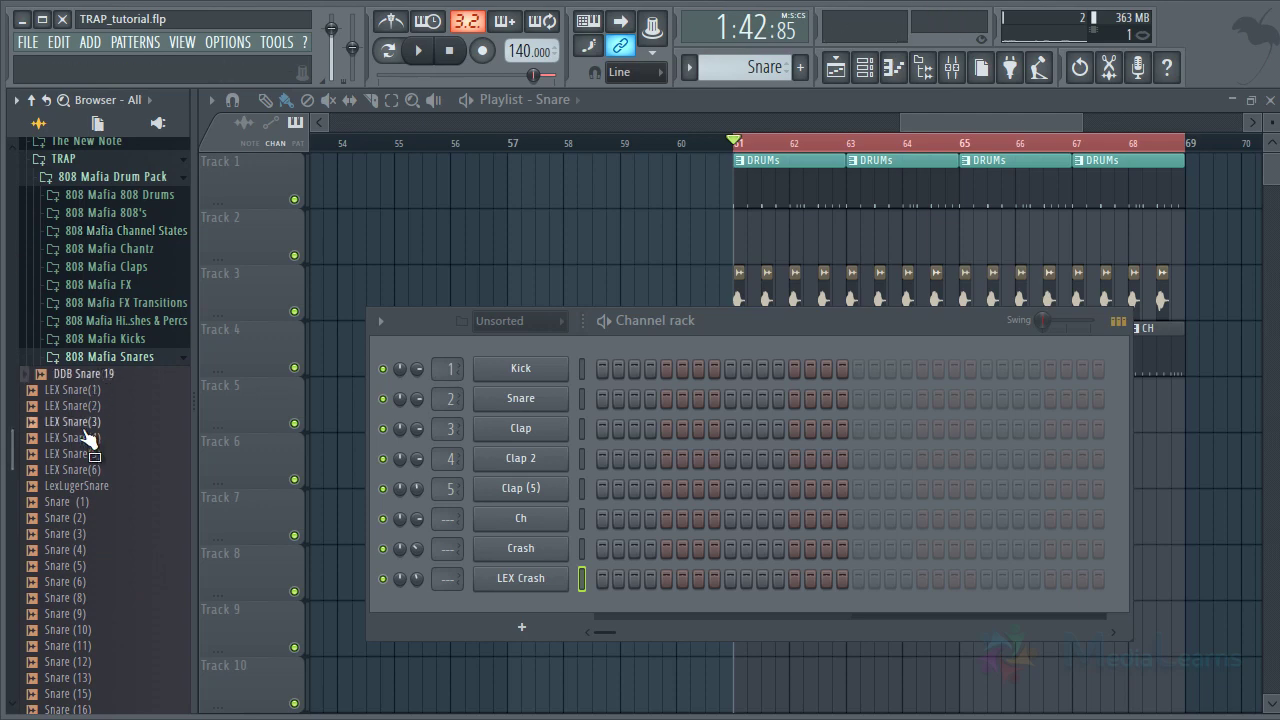
pyautogui.scroll(-4, 71, 451)
pyautogui.moveTo(71, 451); pyautogui.dragTo(70, 505)
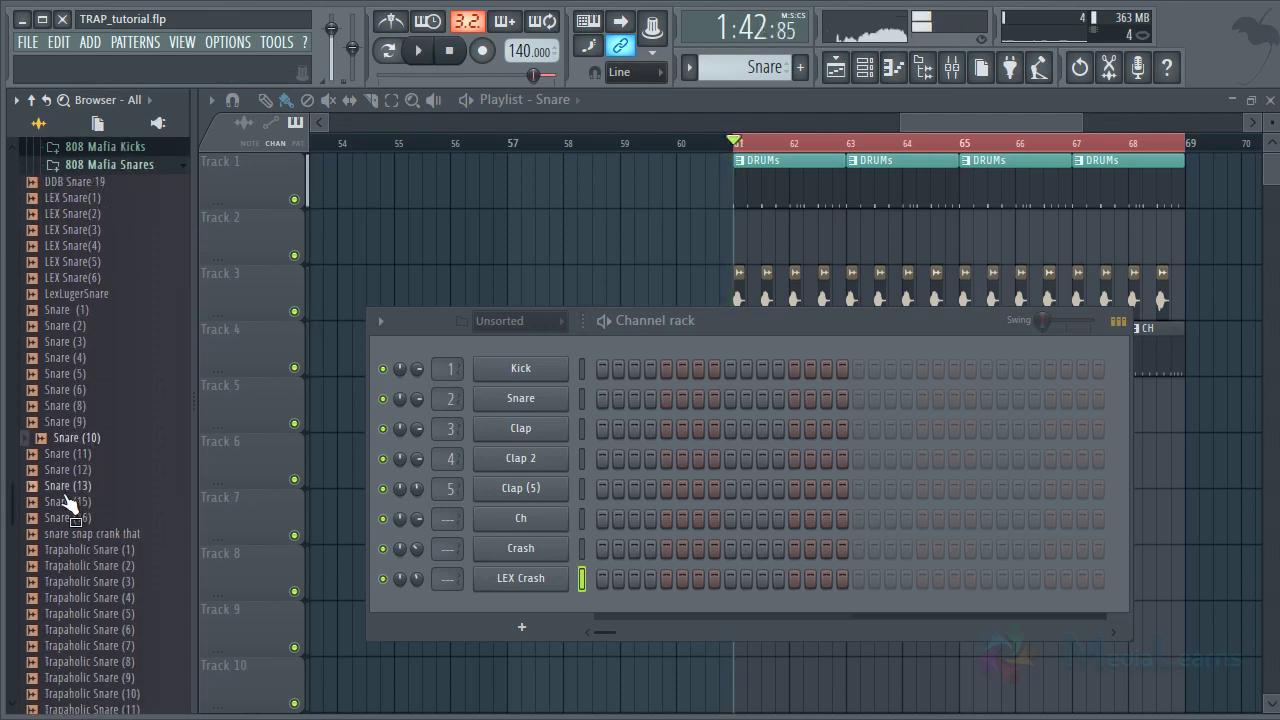
pyautogui.moveTo(545, 602); pyautogui.dragTo(543, 603)
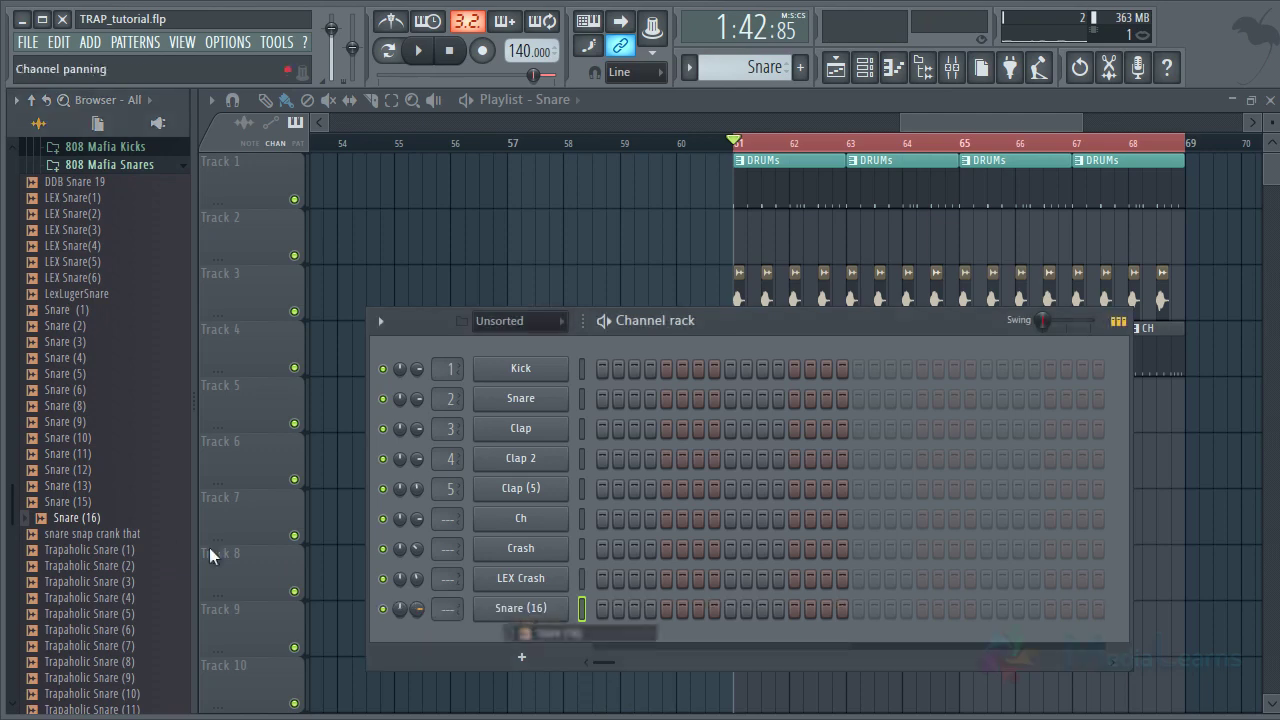
# Audition further snare samples and add Trapaholic Snare (7) as a new channel below Snare (16)
pyautogui.moveTo(72, 501); pyautogui.dragTo(69, 505)
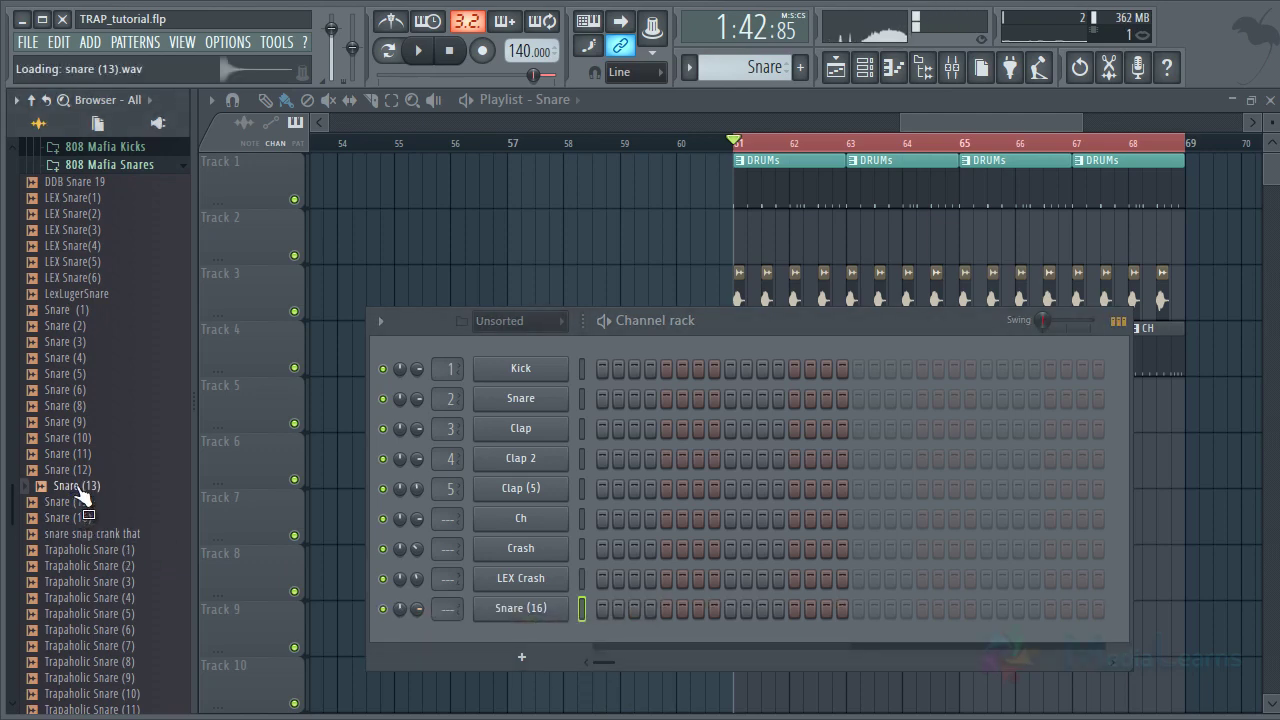
pyautogui.scroll(-6, 83, 497)
pyautogui.click(95, 486)
pyautogui.click(105, 470)
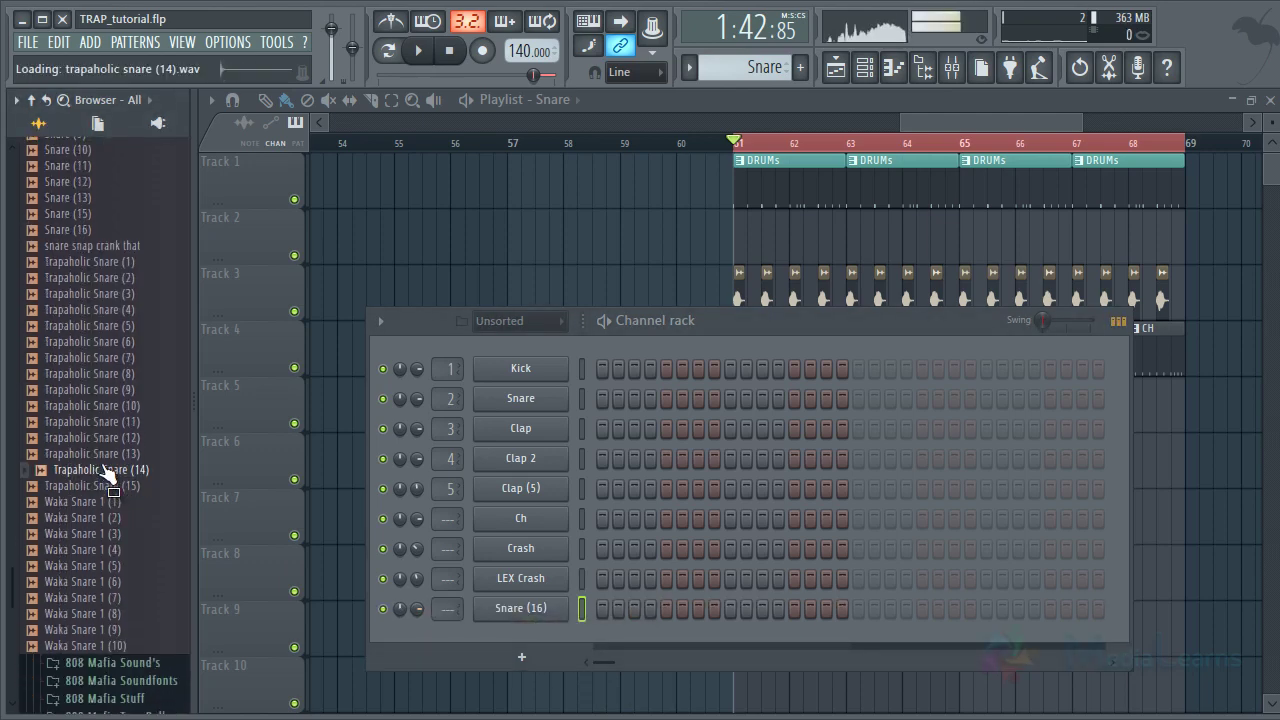
pyautogui.moveTo(110, 475); pyautogui.dragTo(118, 369)
pyautogui.moveTo(118, 356); pyautogui.dragTo(525, 629)
# Place a Snare pattern clip on Track 5 at bar 62 of the playlist and play the loop
pyautogui.press('space')
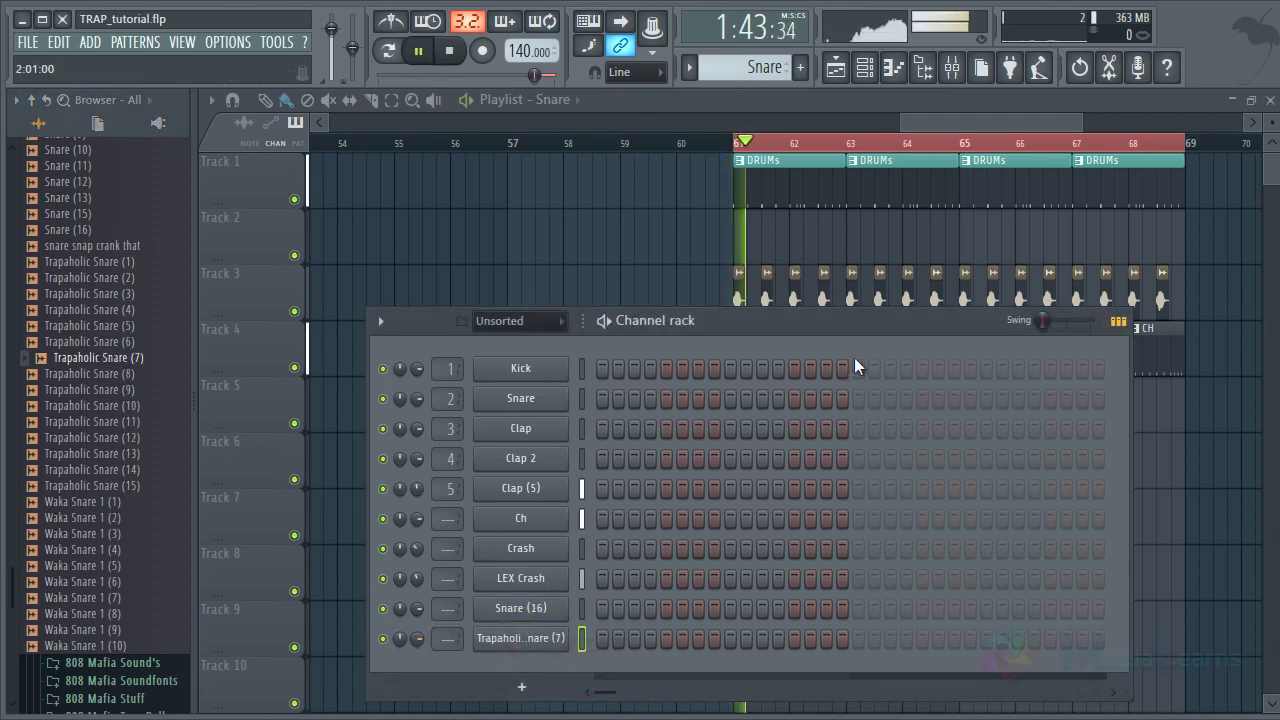
pyautogui.press('F6')
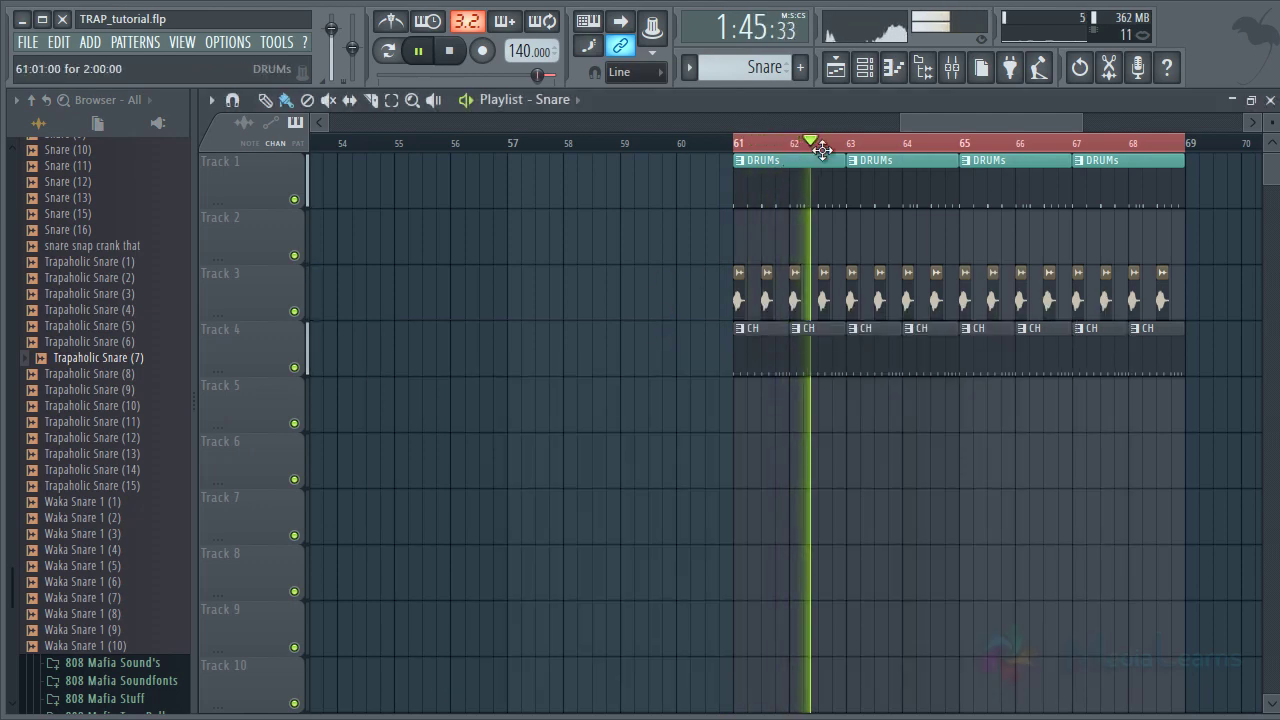
pyautogui.scroll(3, 846, 151)
pyautogui.press('space')
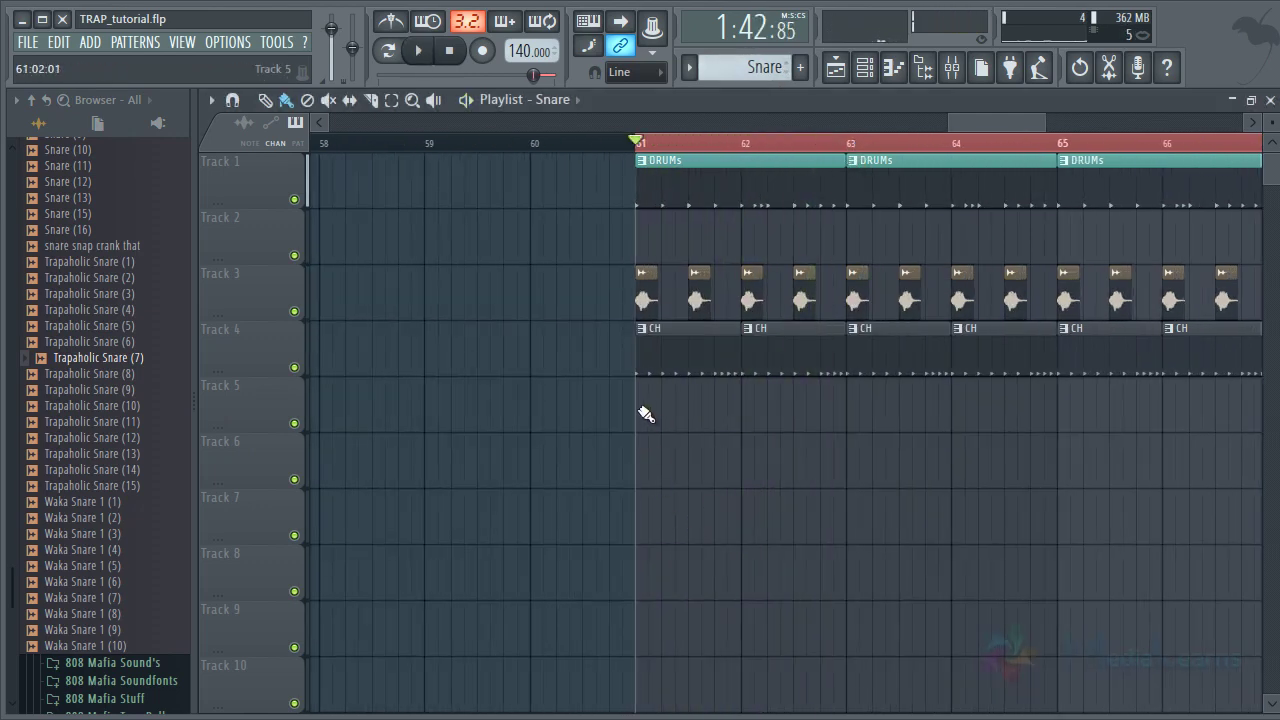
pyautogui.moveTo(646, 414); pyautogui.dragTo(776, 415)
pyautogui.press('space')
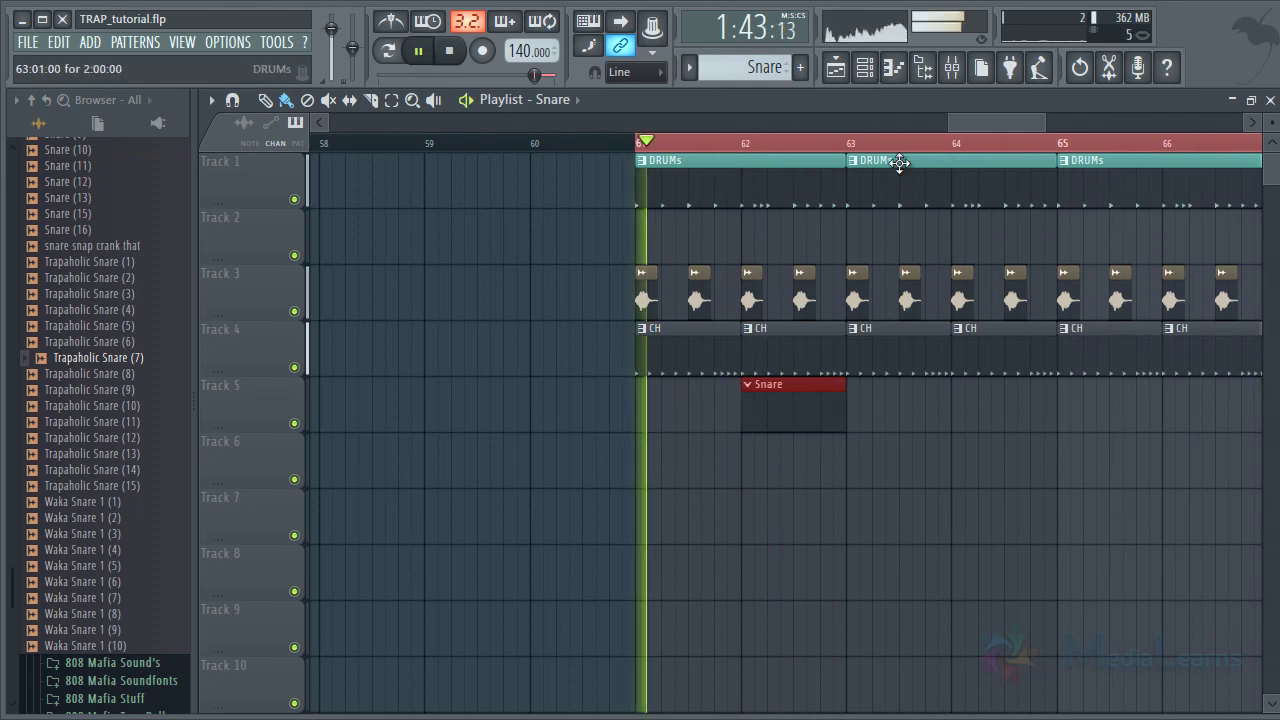
# Try a snare fill with Snare (16) on steps 12 and 13 and Trapaholic Snare (7) on step 15
pyautogui.click(866, 66)
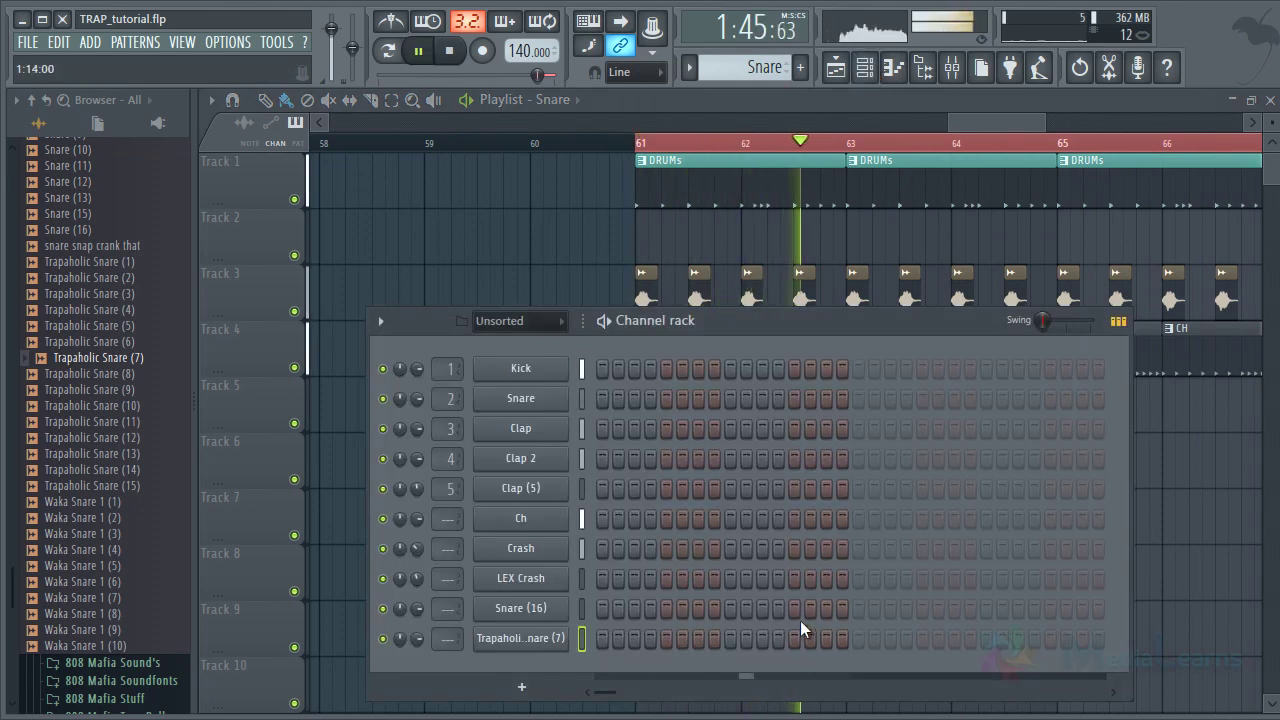
pyautogui.moveTo(794, 610); pyautogui.dragTo(778, 610)
pyautogui.click(825, 640)
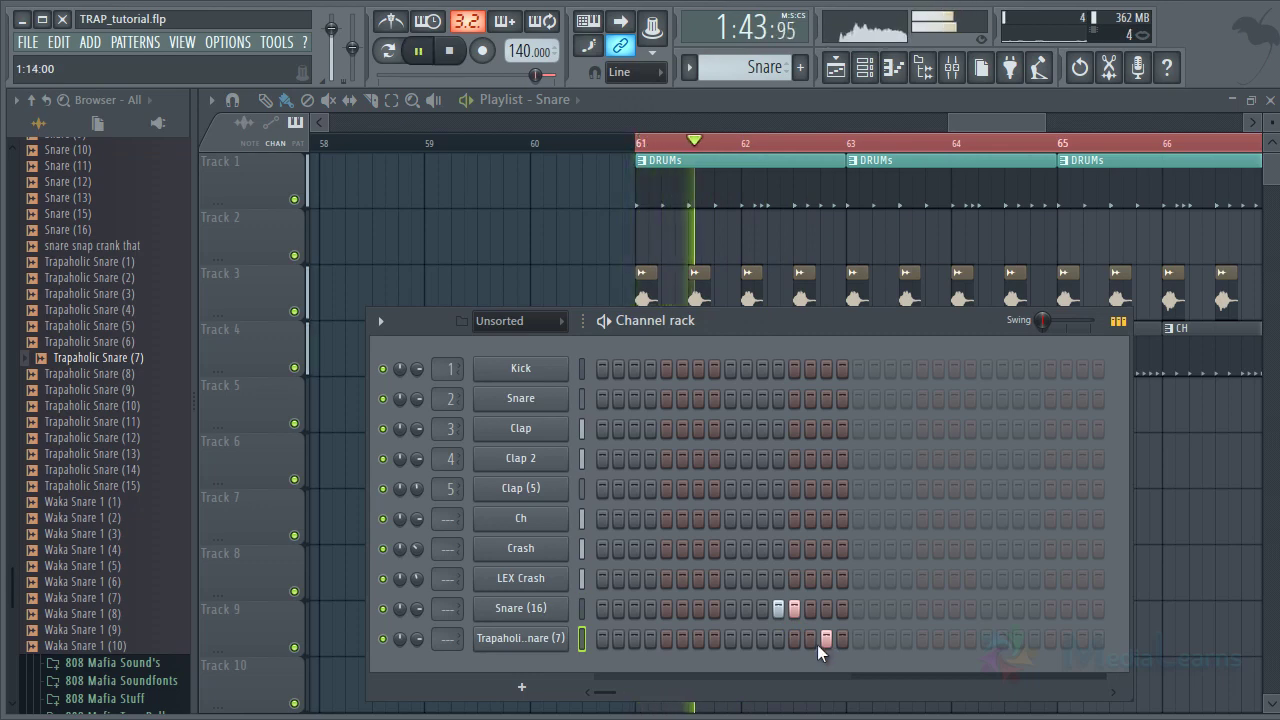
pyautogui.click(810, 609)
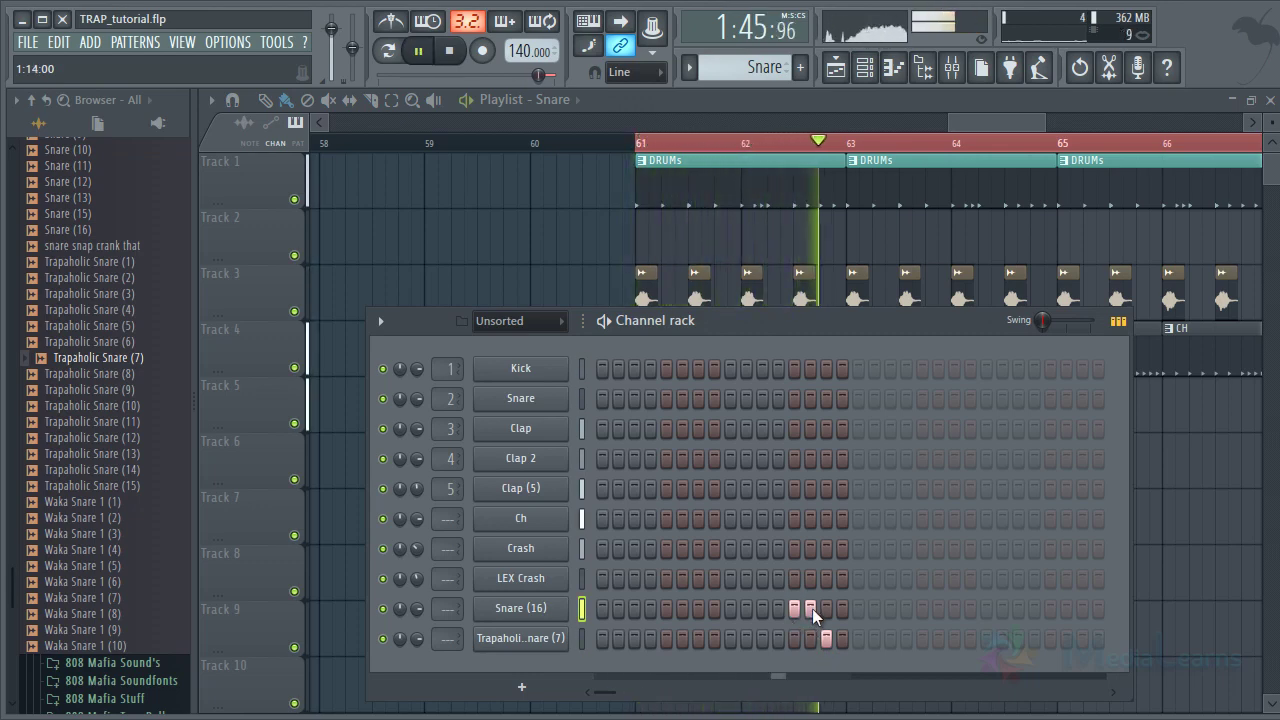
pyautogui.press('space')
pyautogui.press('space')
pyautogui.click(779, 609)
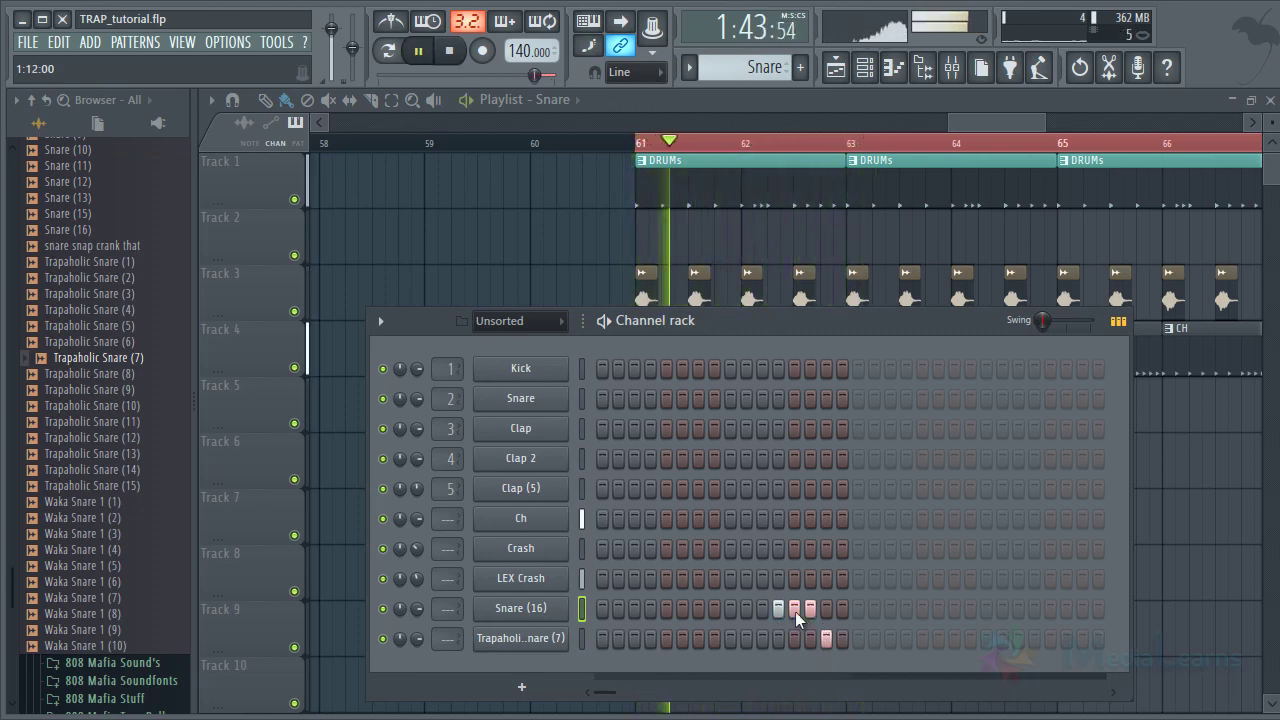
pyautogui.click(810, 609)
# Play the arrangement from the second half of bar 62 to hear the snare fill in context
pyautogui.press('F6')
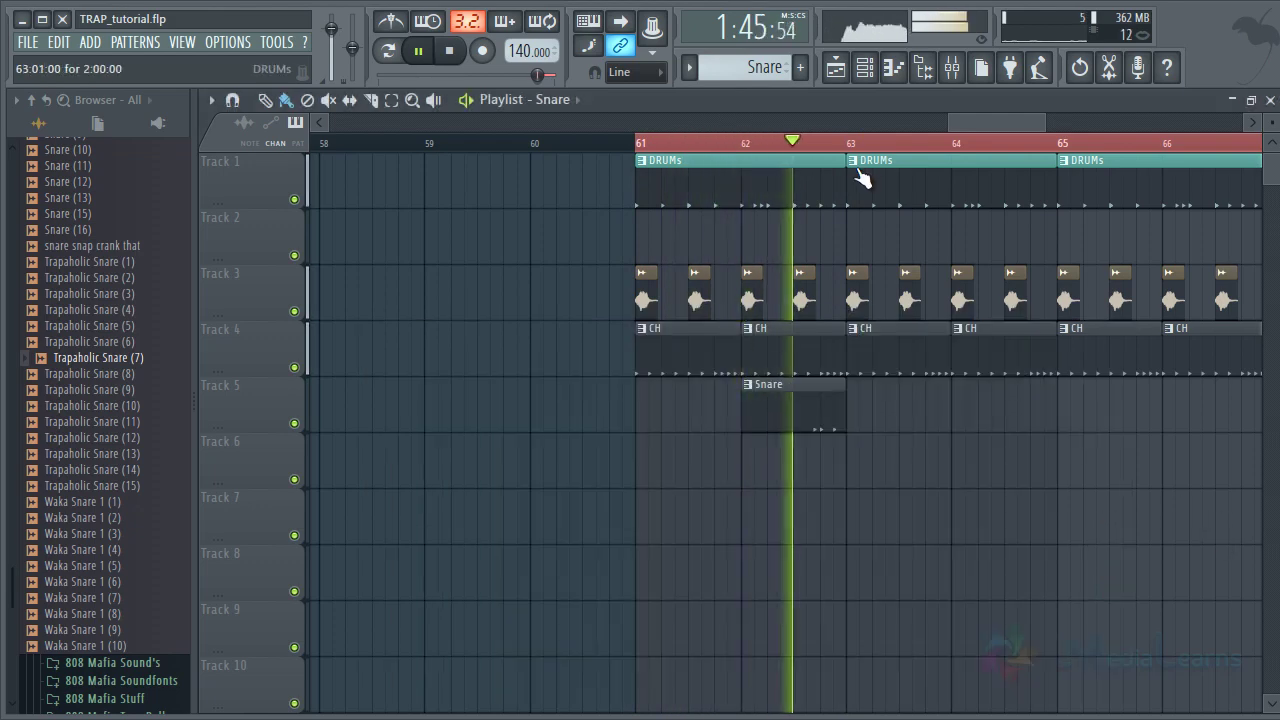
pyautogui.scroll(2, 873, 149)
pyautogui.press('space')
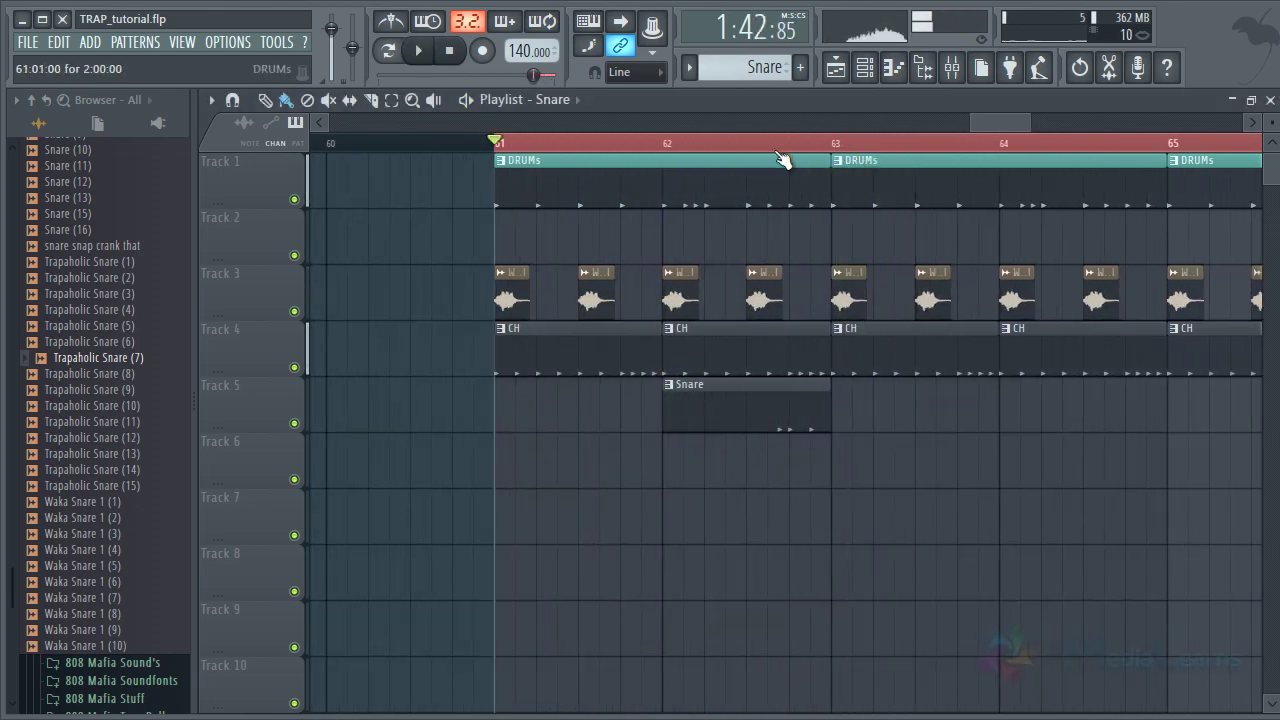
pyautogui.click(768, 147)
pyautogui.press('space')
pyautogui.click(872, 73)
pyautogui.press('space')
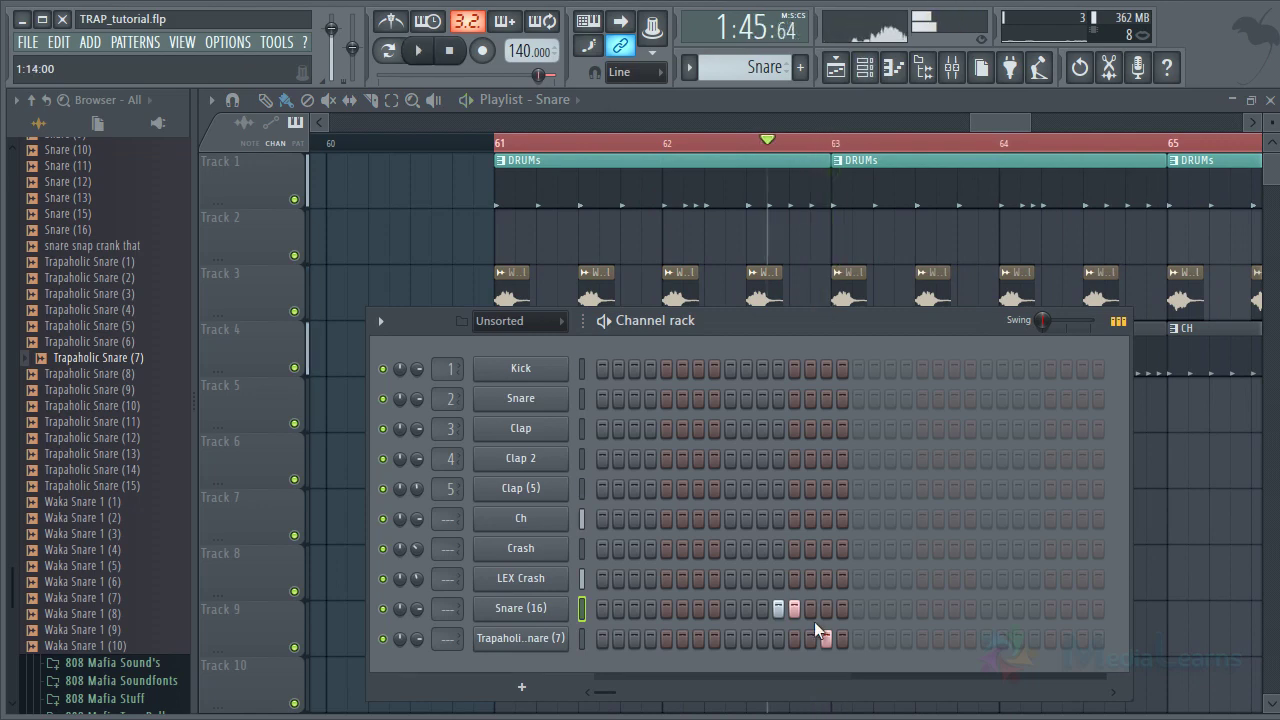
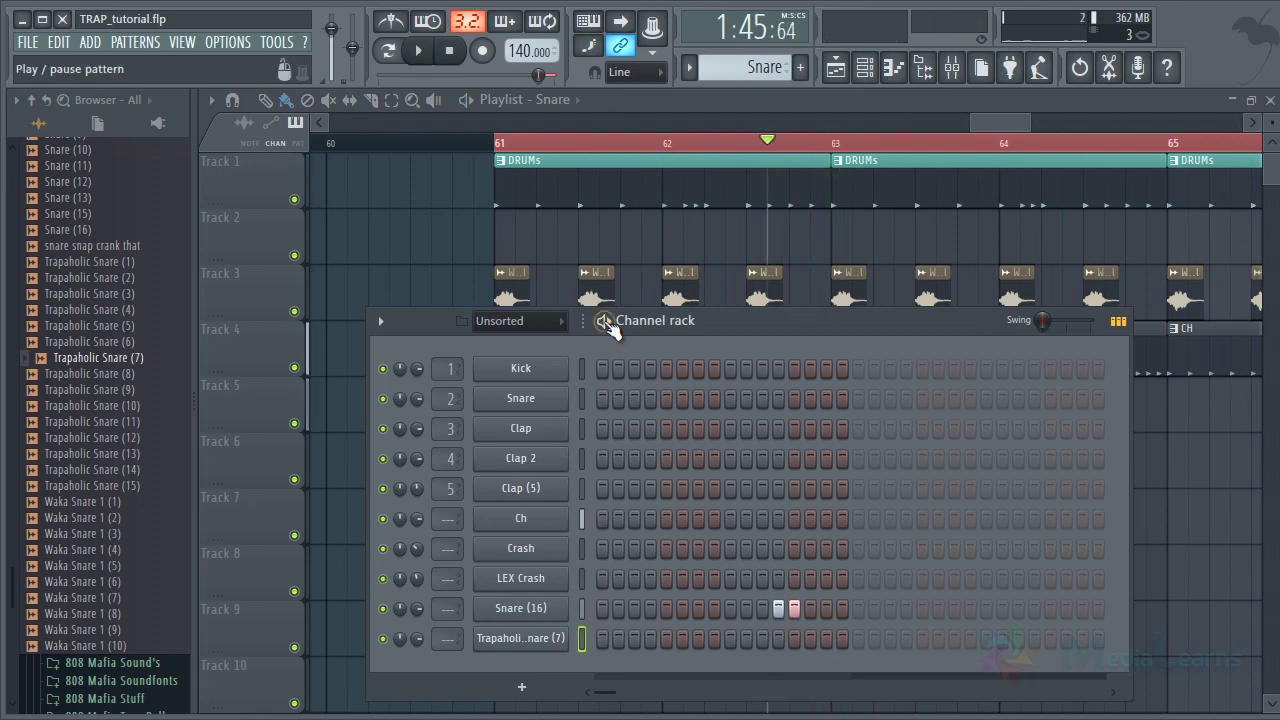
# Play only the Snare pattern and swap its hits: Trapaholic Snare (7) on steps 12 and 13, Snare (16) on step 15
pyautogui.press('space')
pyautogui.rightClick(794, 609)
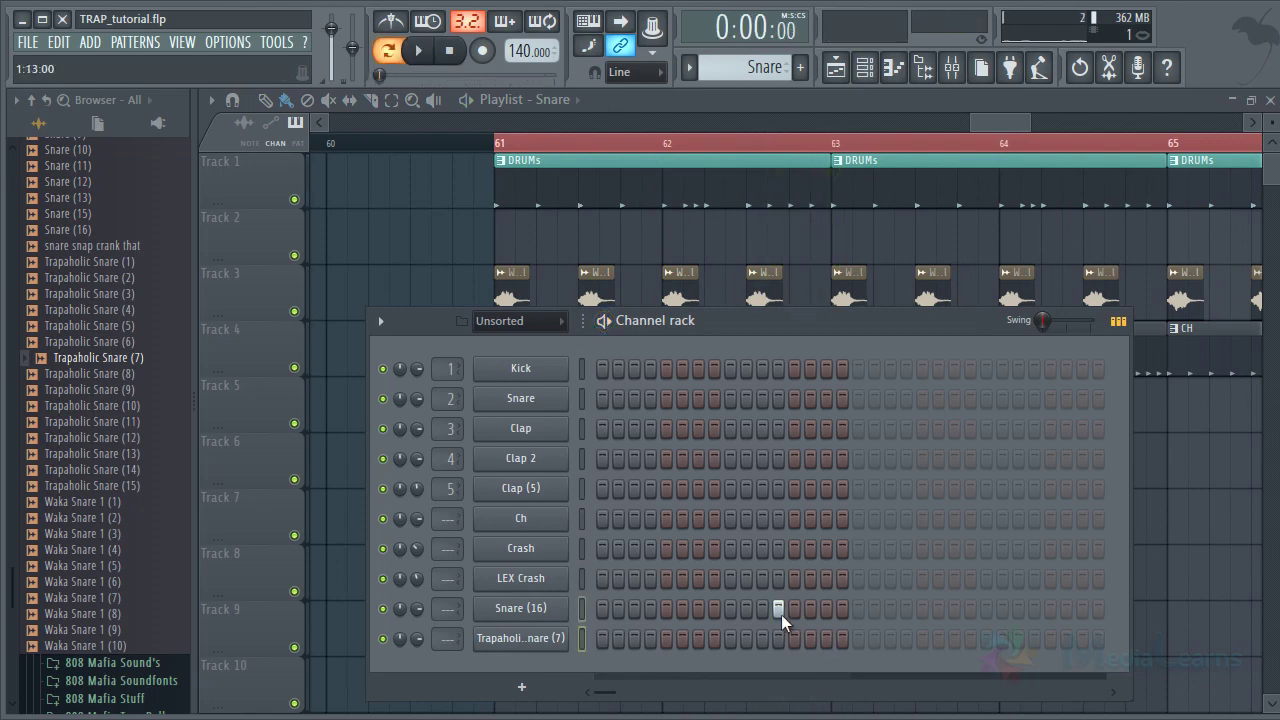
pyautogui.rightClick(779, 611)
pyautogui.click(793, 641)
pyautogui.click(779, 640)
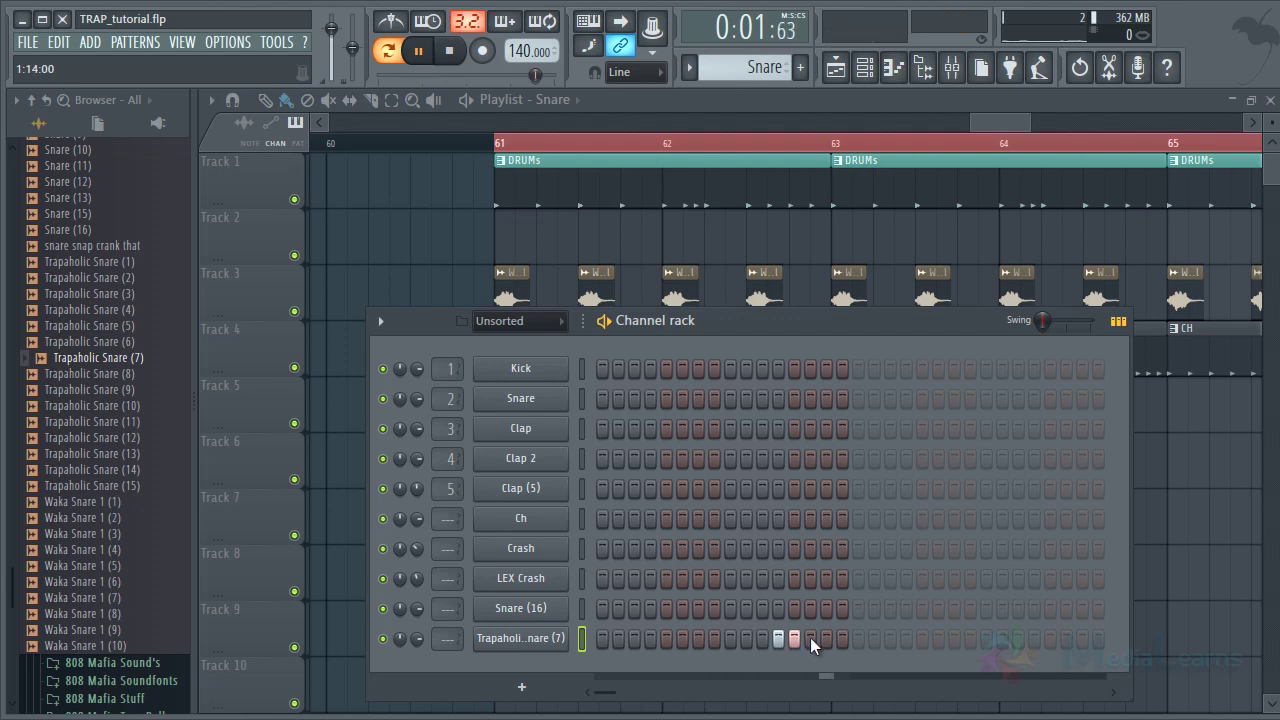
pyautogui.rightClick(790, 639)
pyautogui.click(794, 639)
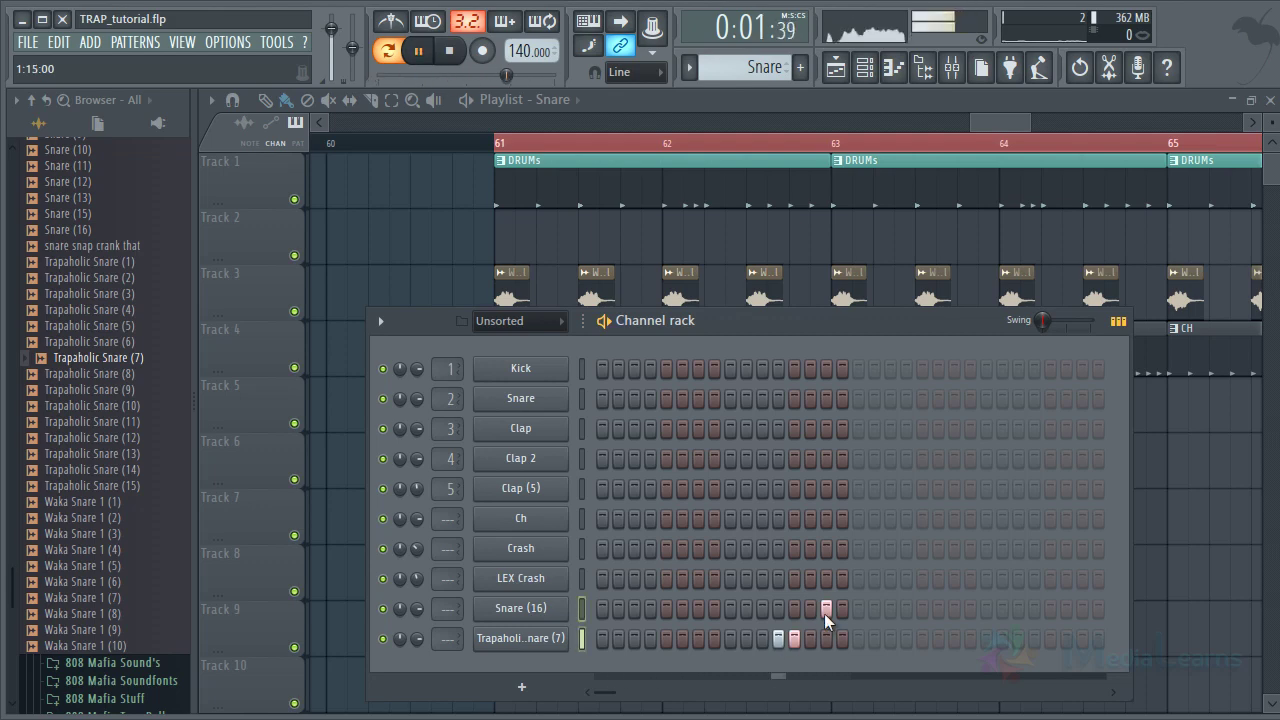
pyautogui.click(826, 609)
# Play the song from bar 62 and copy the Snare clip on Track 5 to bar 64
pyautogui.click(705, 140)
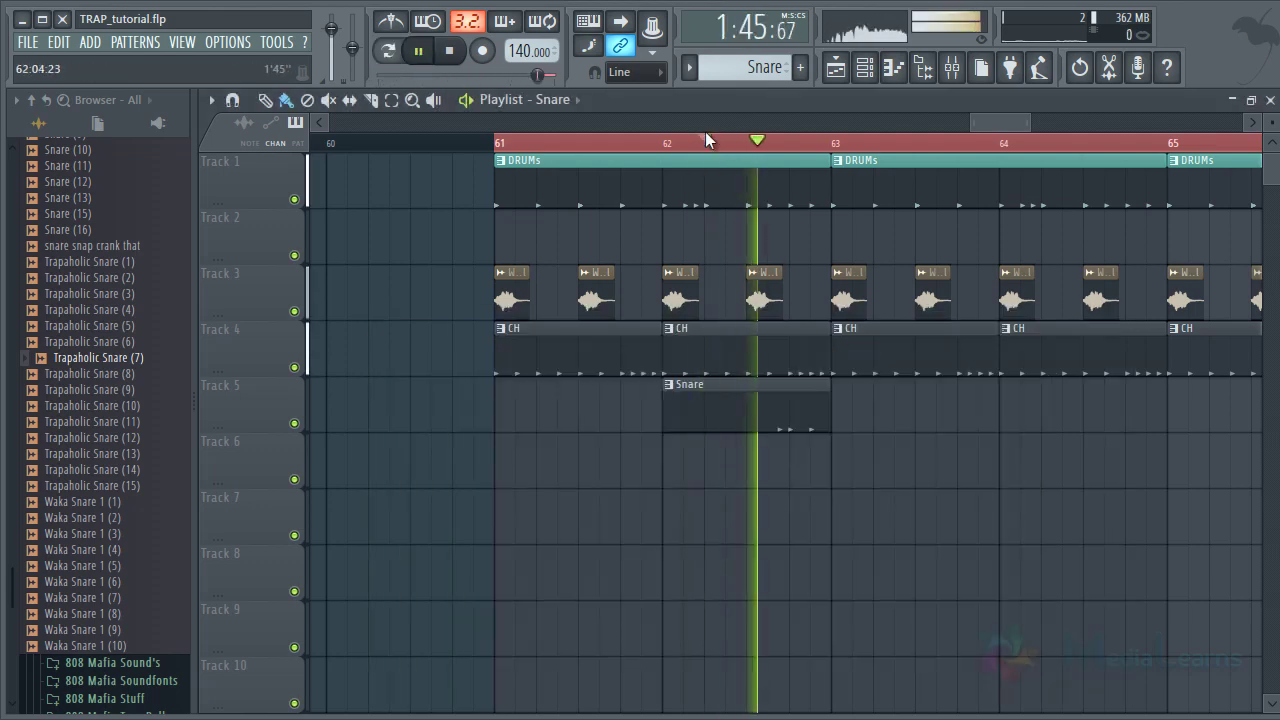
pyautogui.scroll(-3, 711, 131)
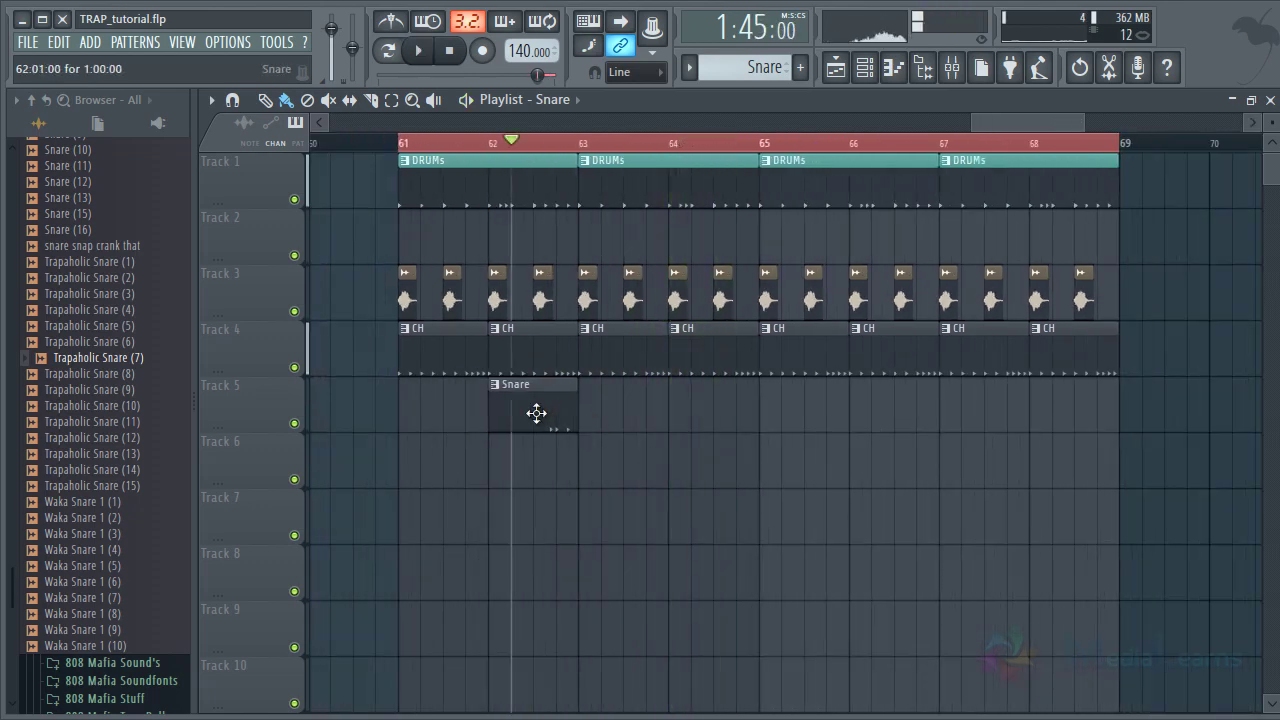
pyautogui.moveTo(534, 414); pyautogui.dragTo(711, 409)
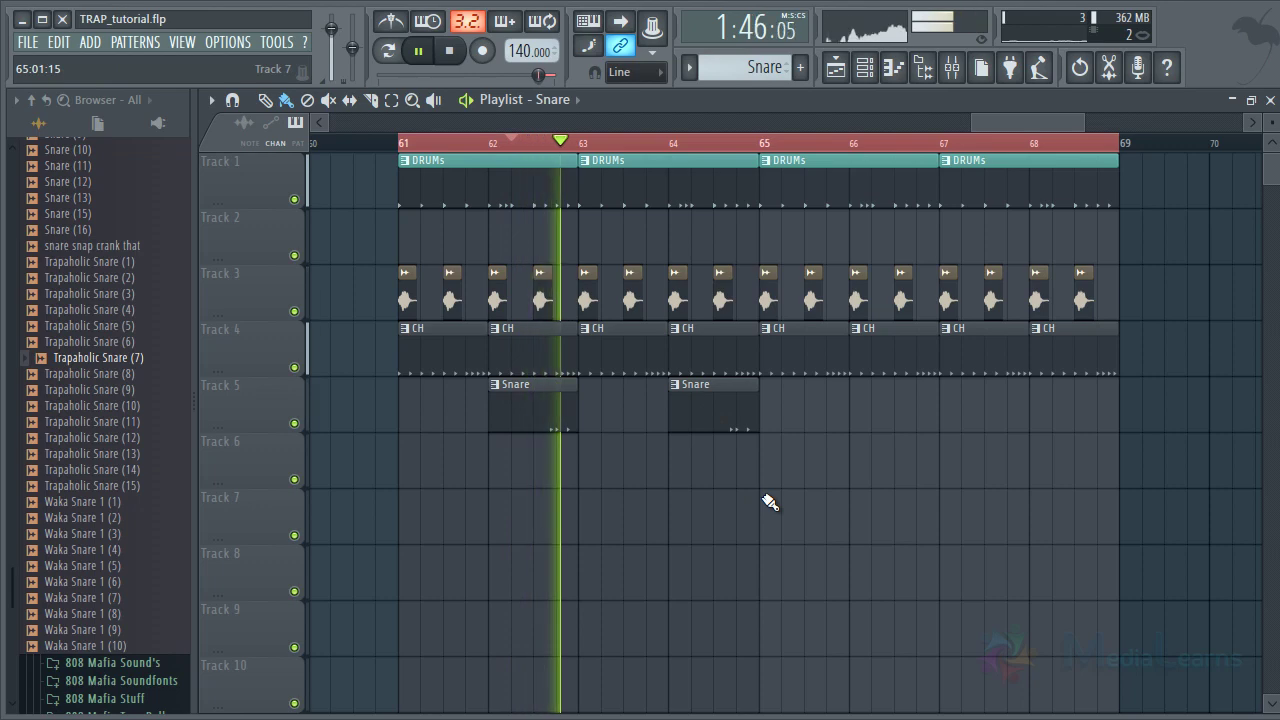
pyautogui.doubleClick(721, 412)
pyautogui.press('F6')
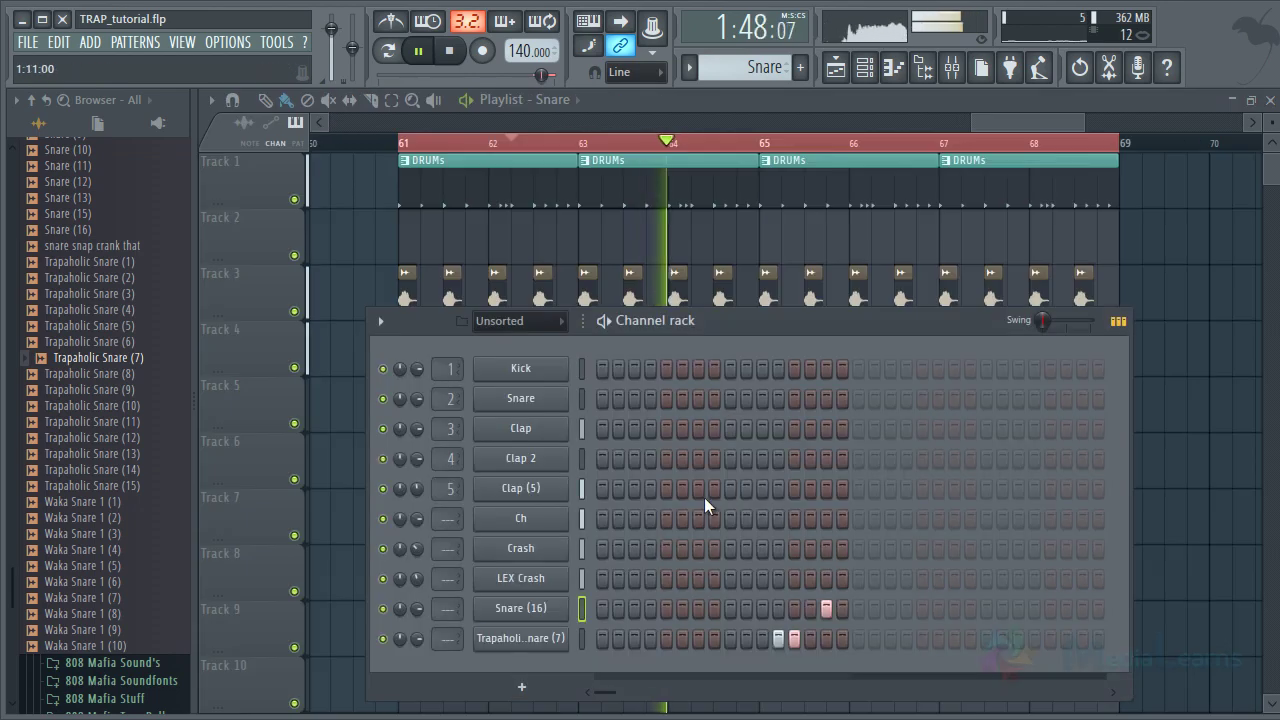
pyautogui.press('space')
pyautogui.rightClick(533, 645)
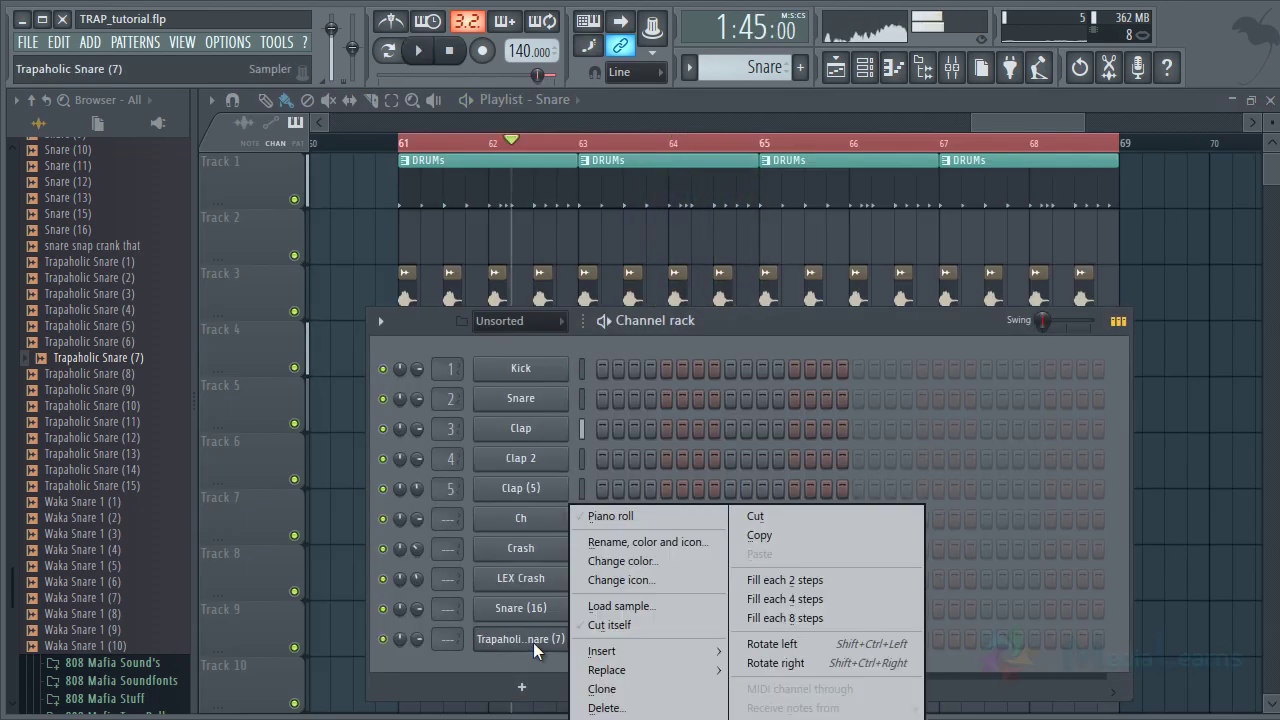
pyautogui.click(1178, 391)
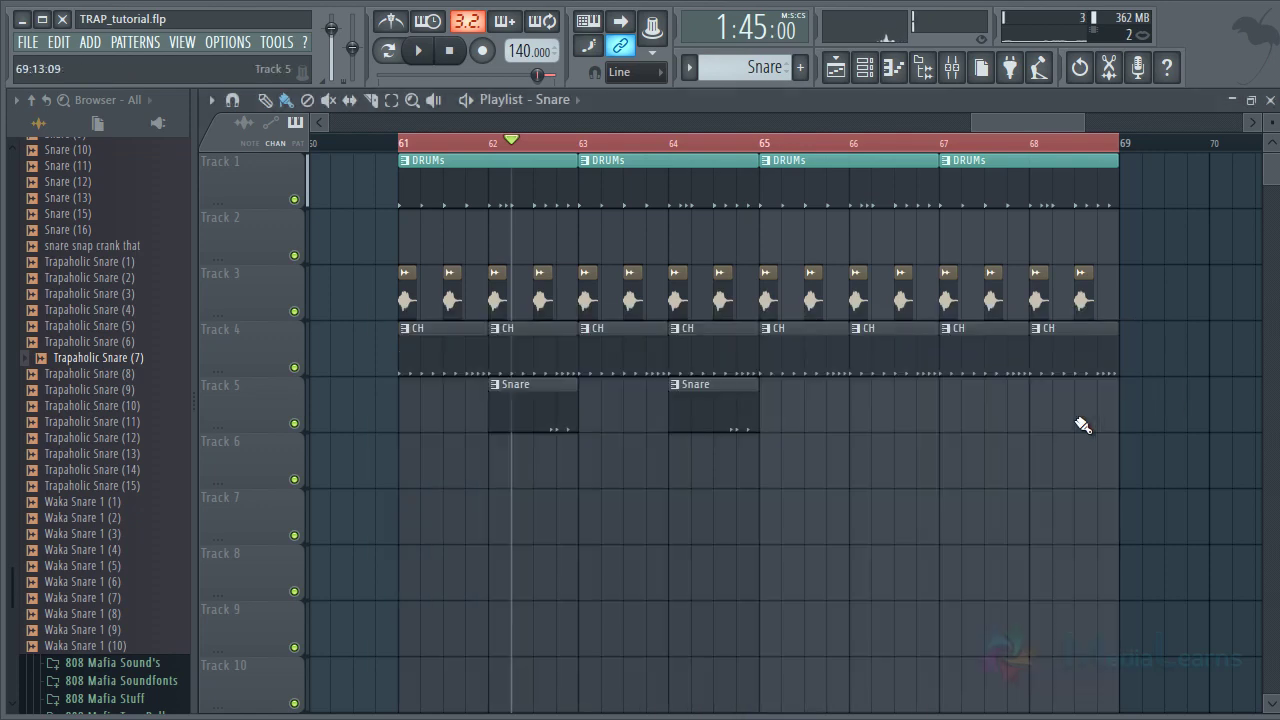
# Give the Snare pattern a purple color
pyautogui.rightClick(505, 400)
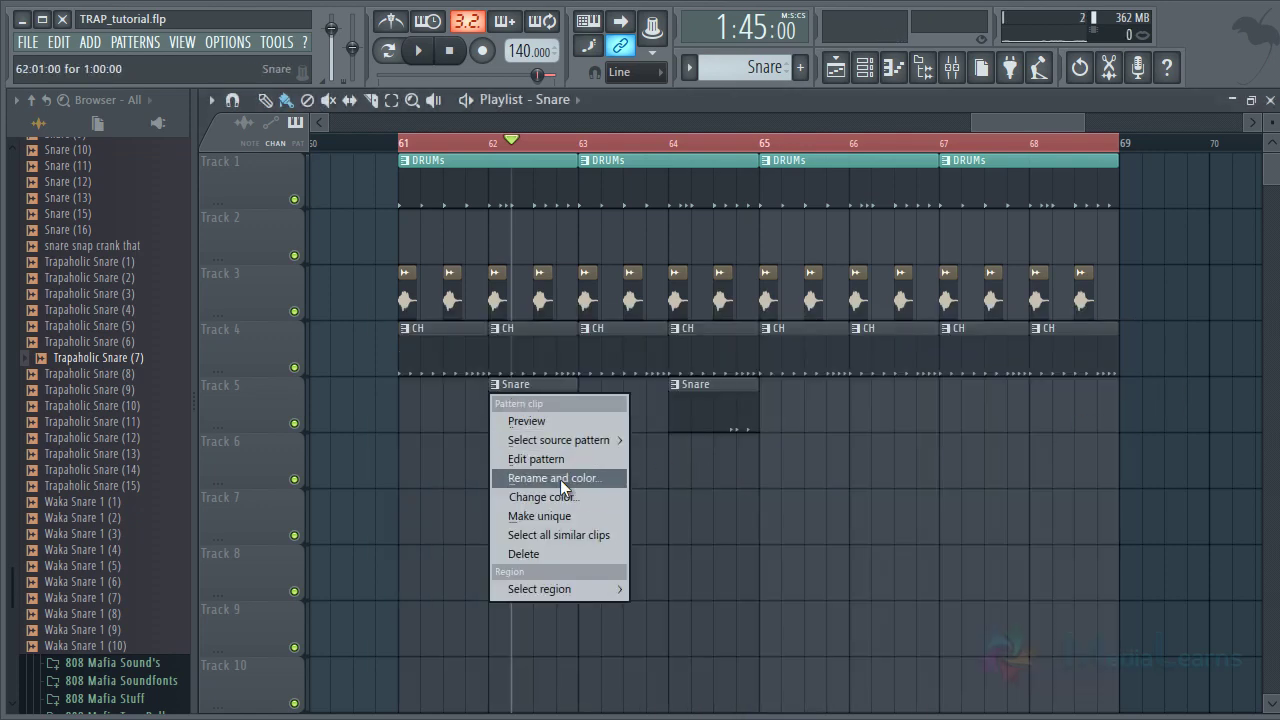
pyautogui.click(560, 479)
pyautogui.click(757, 385)
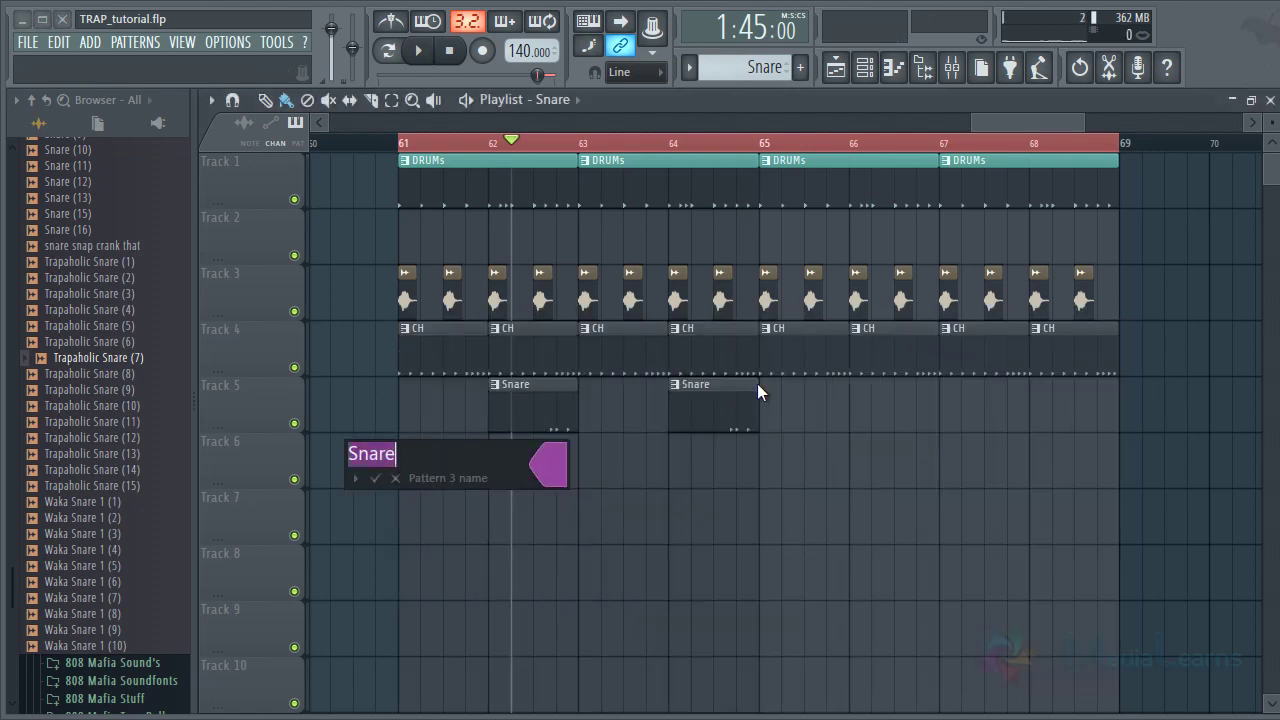
pyautogui.press('Return')
# Make the Snare clip at bar 64 a unique pattern
pyautogui.press('space')
pyautogui.click(673, 385)
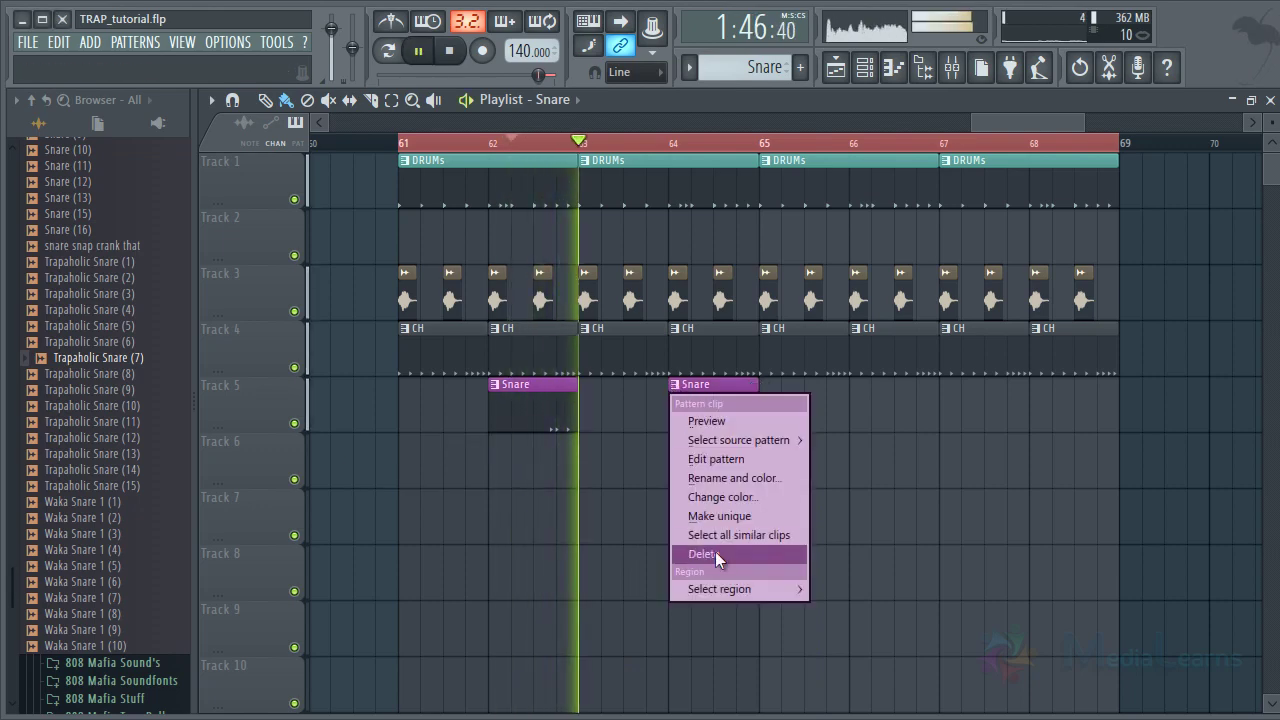
pyautogui.click(721, 515)
# In the Snare #2 pattern, set the snap to 1/4 step and add a Trapaholic Snare (7) C5 note midway between its two hits
pyautogui.doubleClick(714, 417)
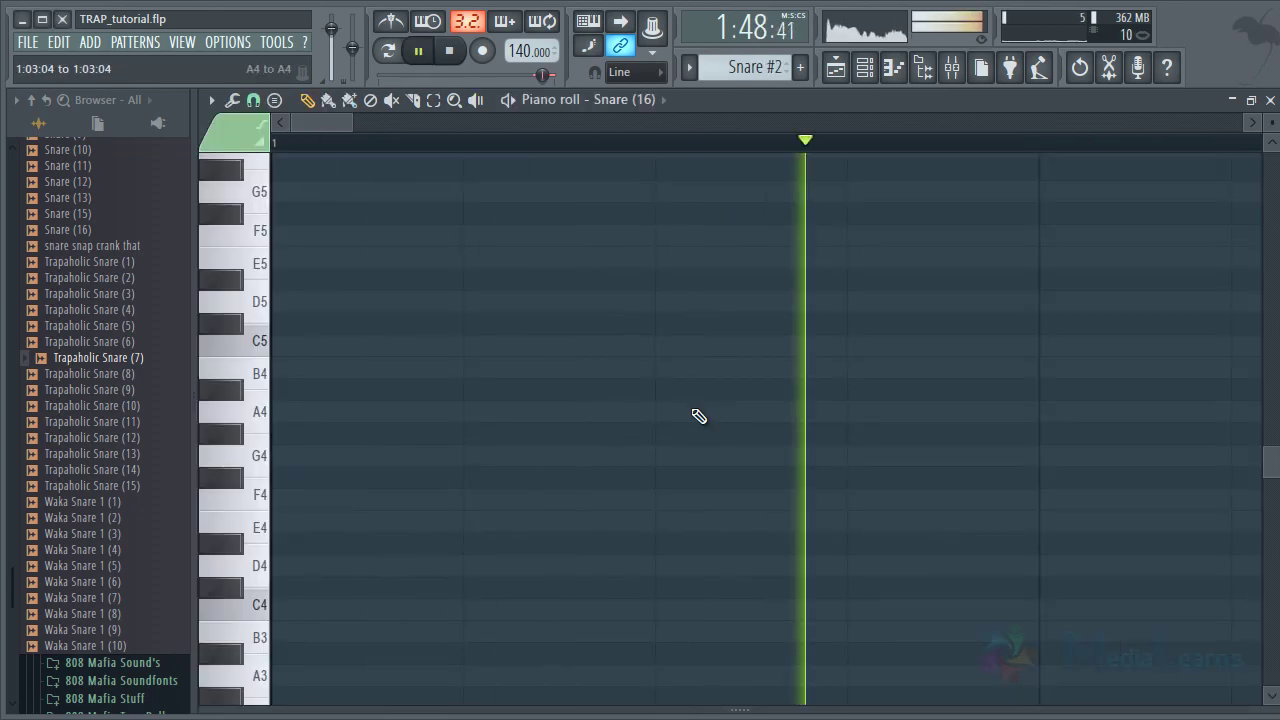
pyautogui.press('F7')
pyautogui.press('F6')
pyautogui.press('space')
pyautogui.rightClick(560, 638)
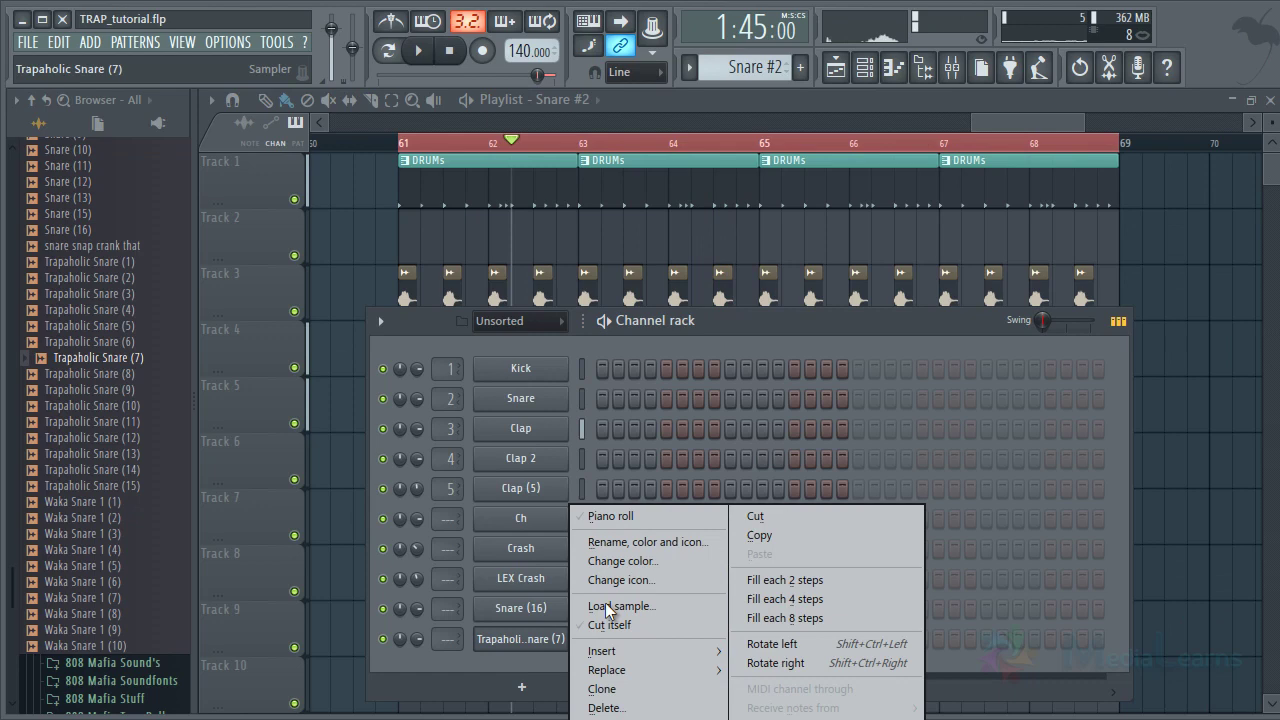
pyautogui.click(665, 515)
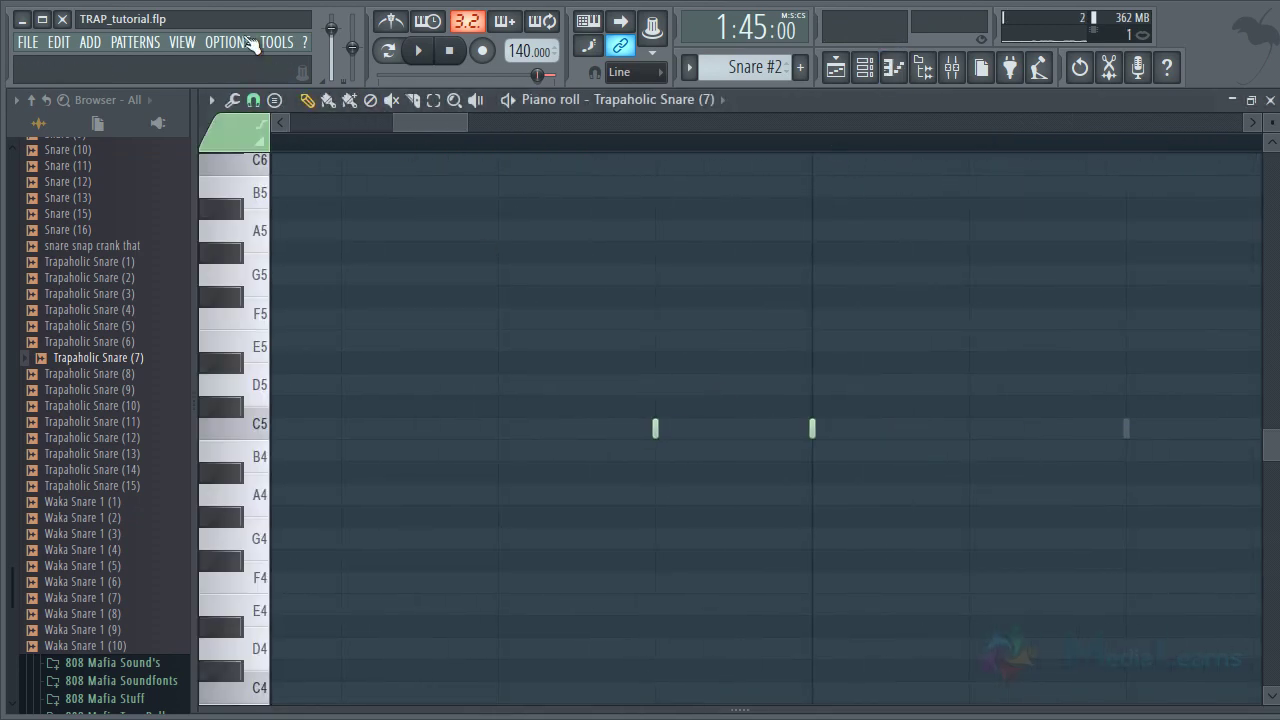
pyautogui.click(253, 100)
pyautogui.click(276, 233)
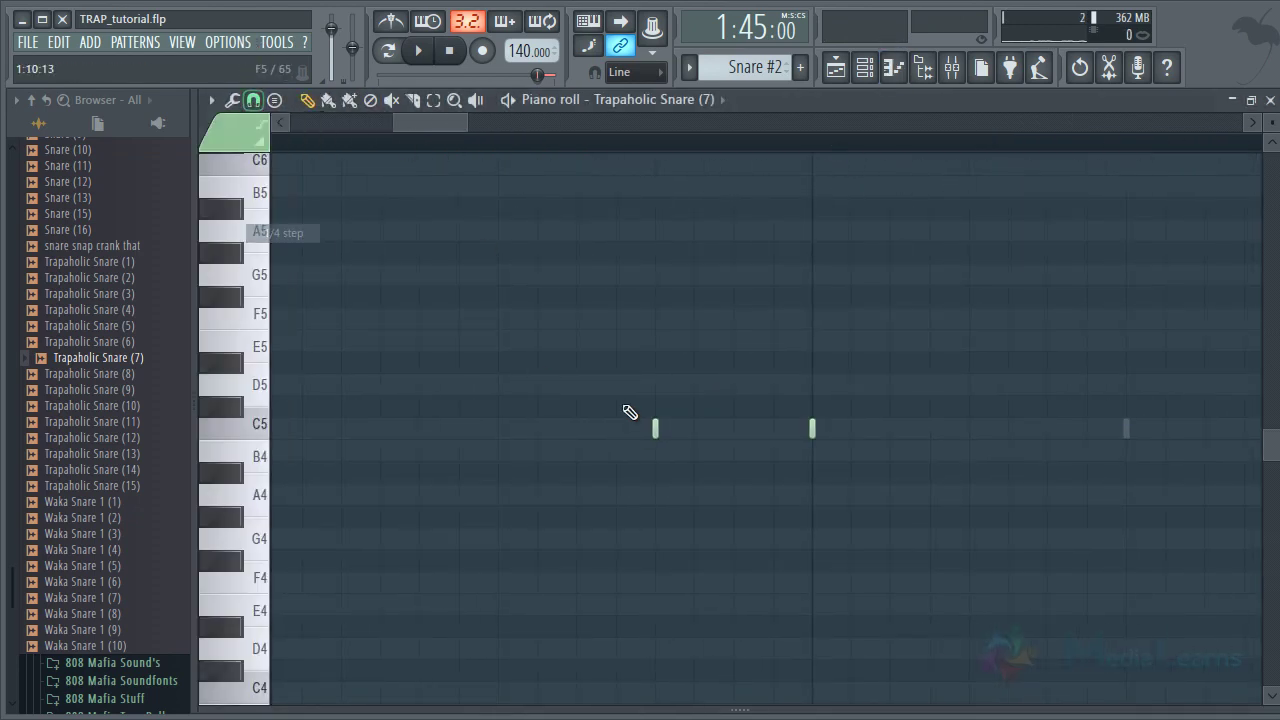
pyautogui.click(730, 434)
# Return to the playlist and play the song from bar 64 to hear the Snare #2 fill
pyautogui.press('Escape')
pyautogui.press('space')
pyautogui.press('Escape')
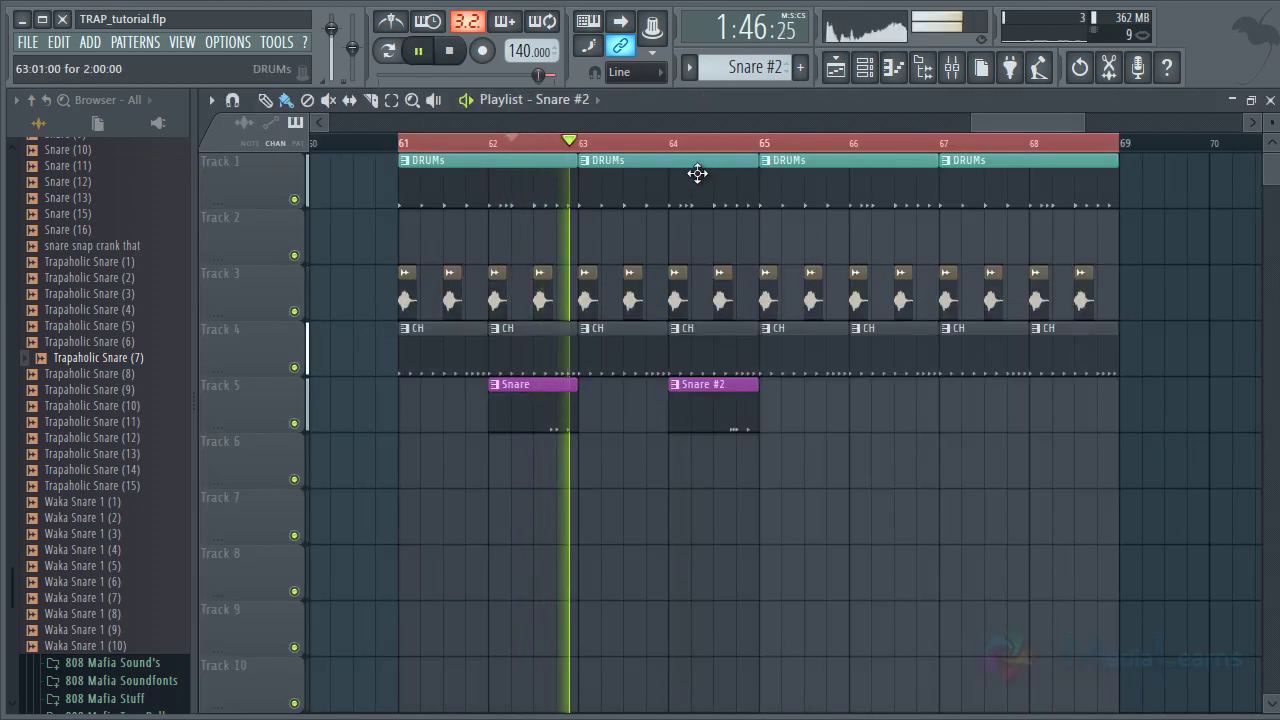
pyautogui.click(670, 145)
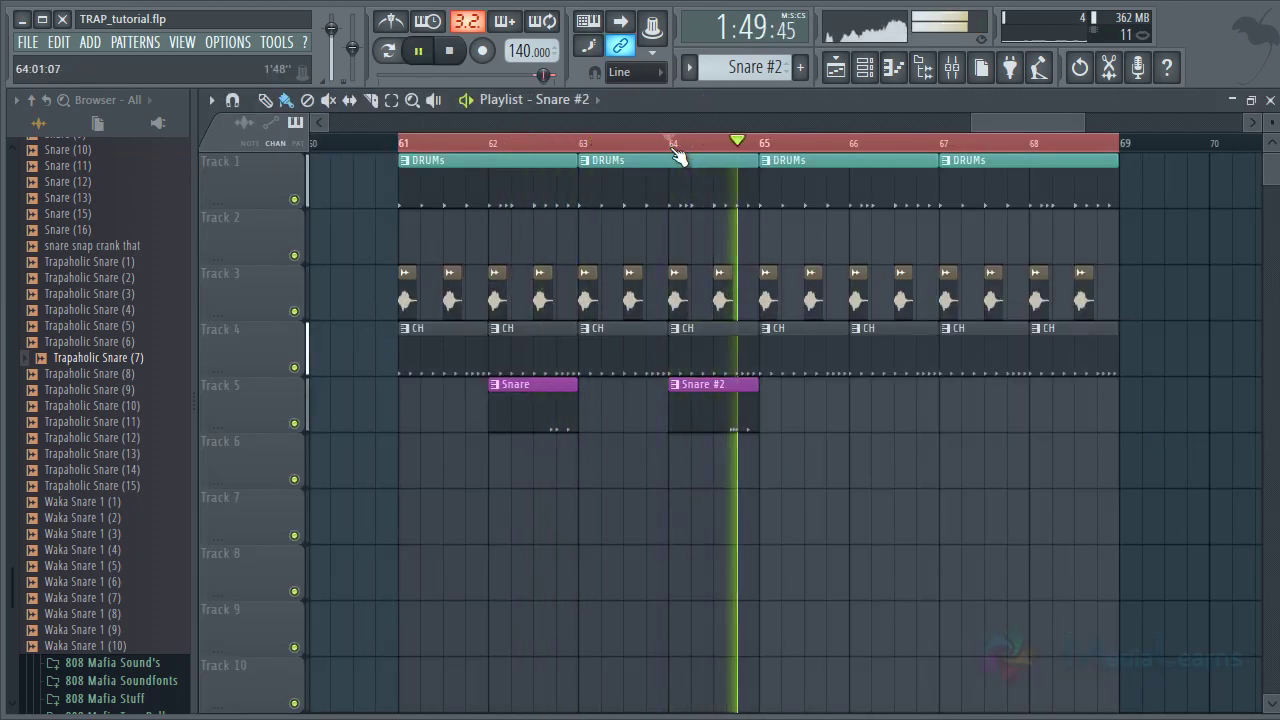
# Add a Snare (16) hit on step 16 of the Snare #2 pattern and replay the fill in the playlist
pyautogui.press('space')
pyautogui.doubleClick(736, 399)
pyautogui.press('Escape')
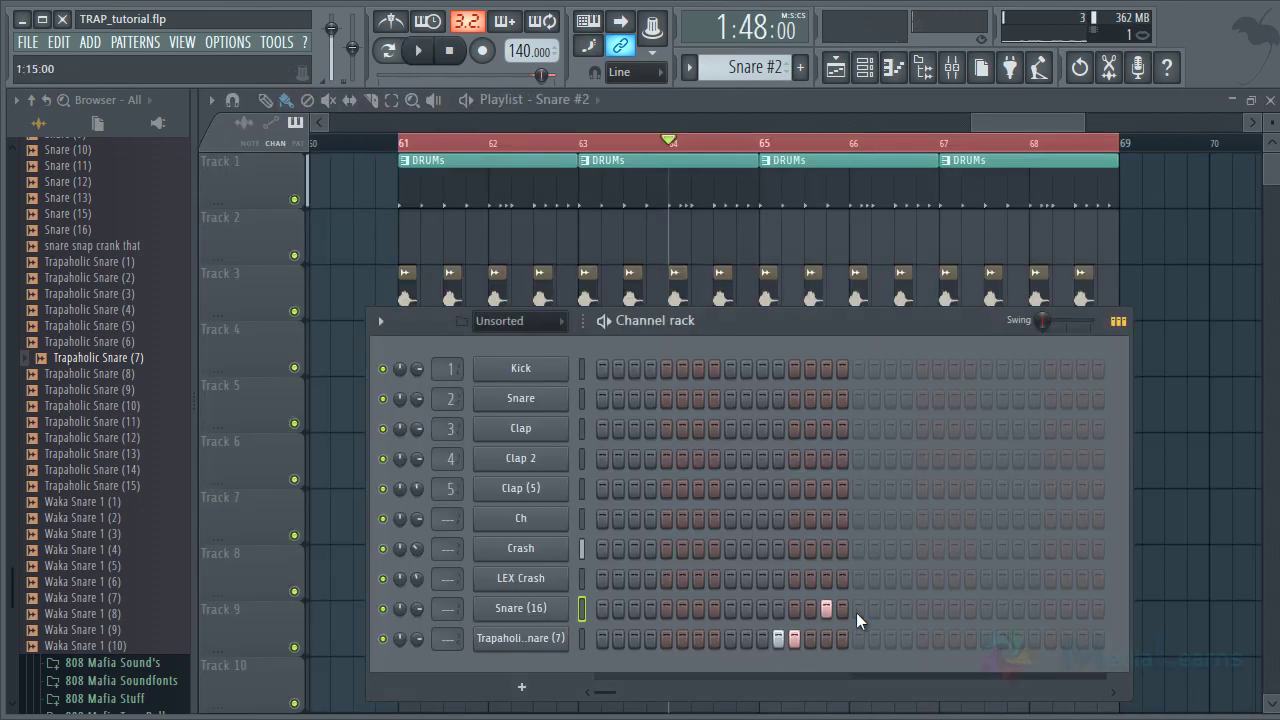
pyautogui.press('F6')
pyautogui.press('space')
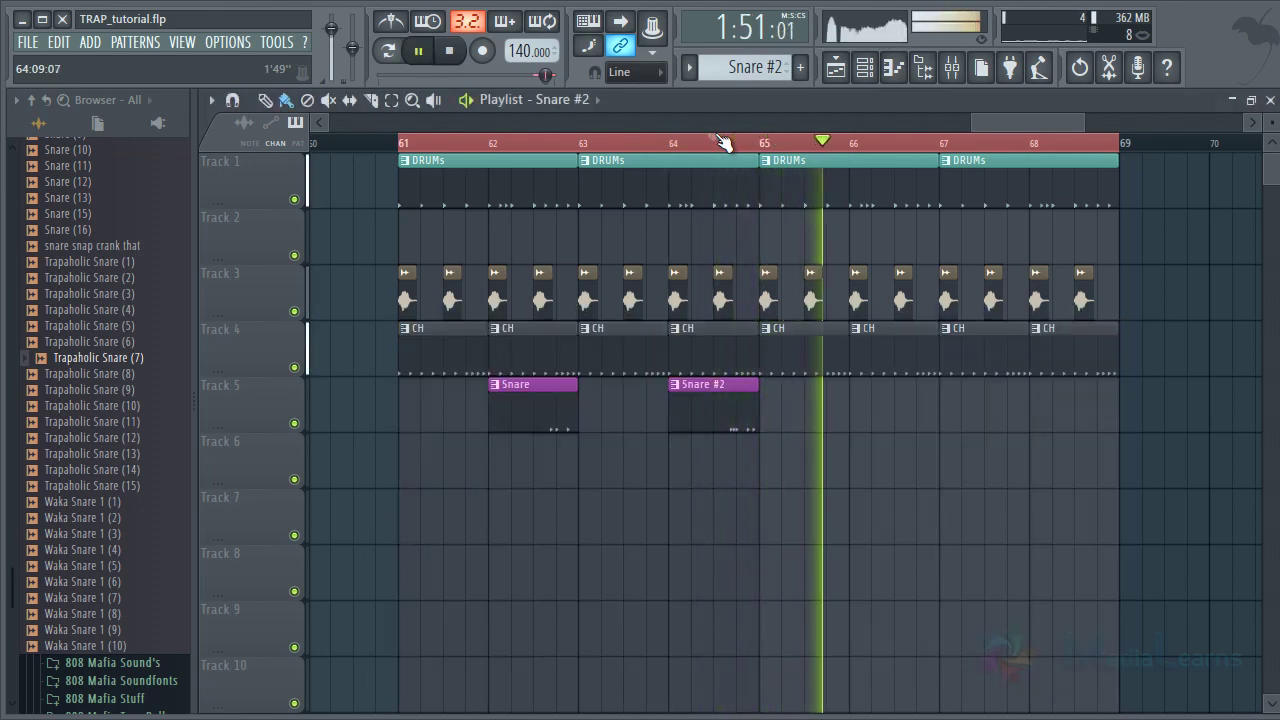
# Check the Snare #2 hits in the channel rack and replay the song from the middle of bar 62
pyautogui.doubleClick(729, 406)
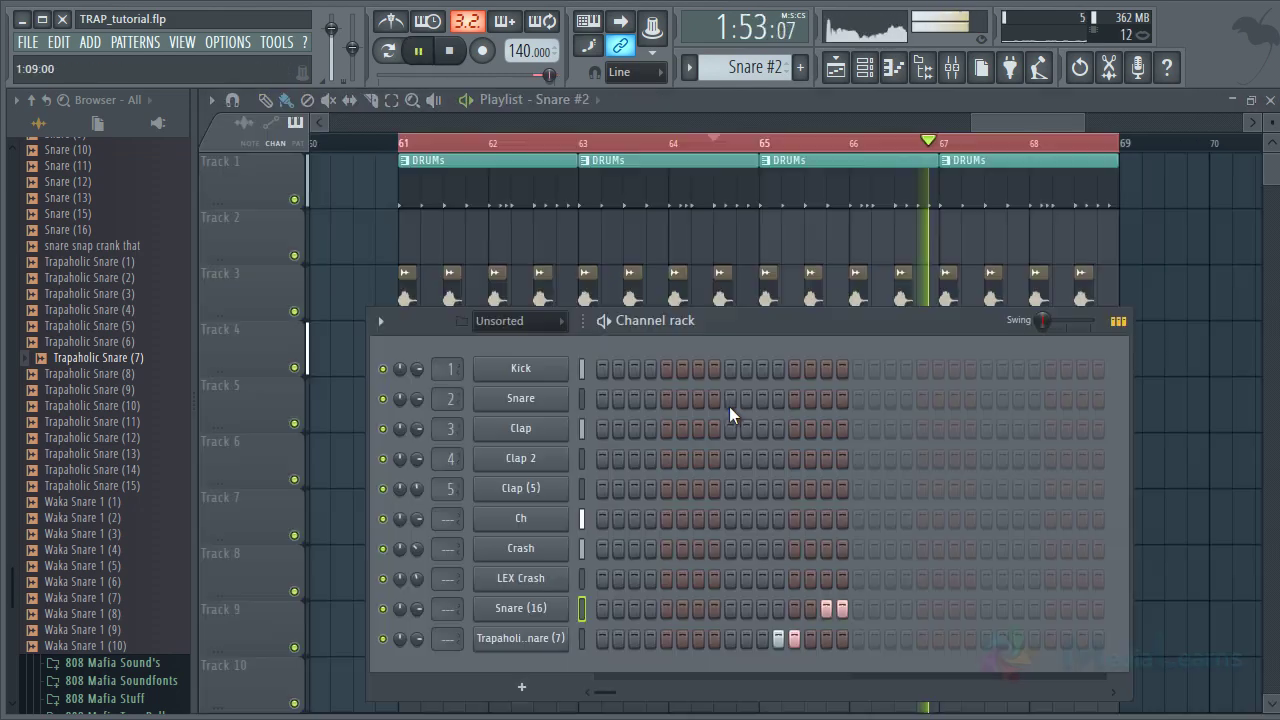
pyautogui.press('F6')
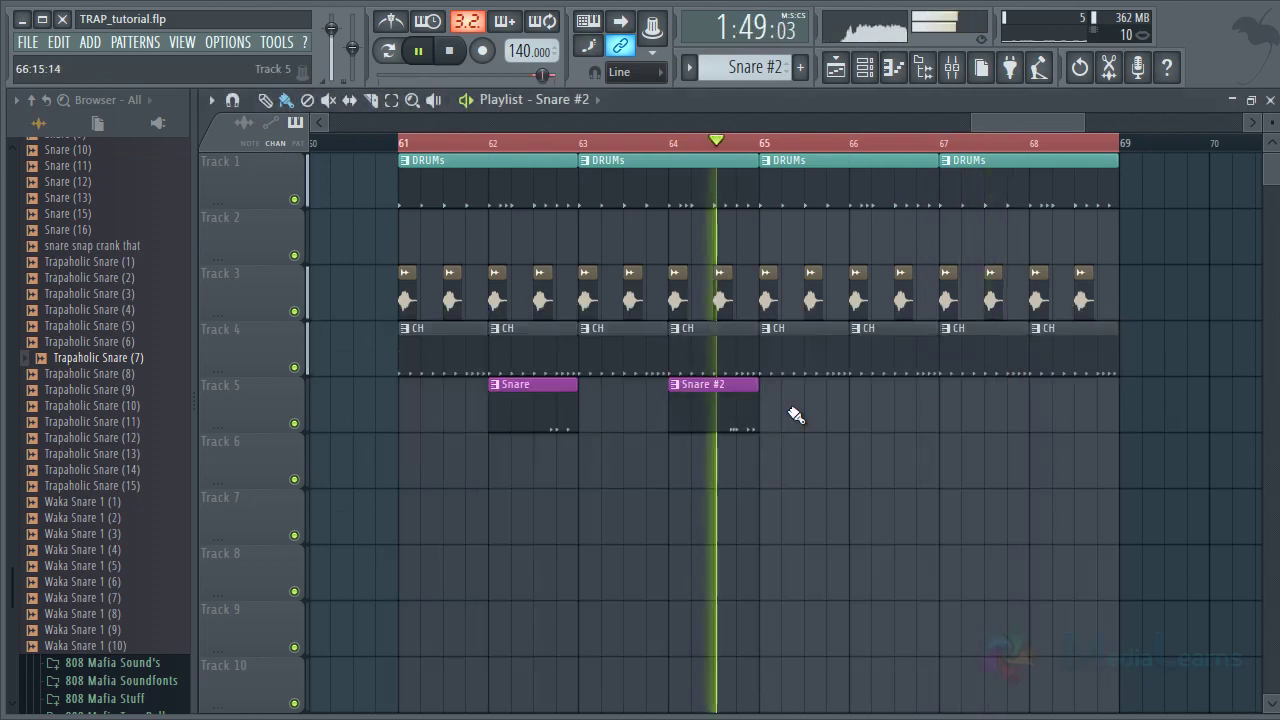
pyautogui.click(533, 143)
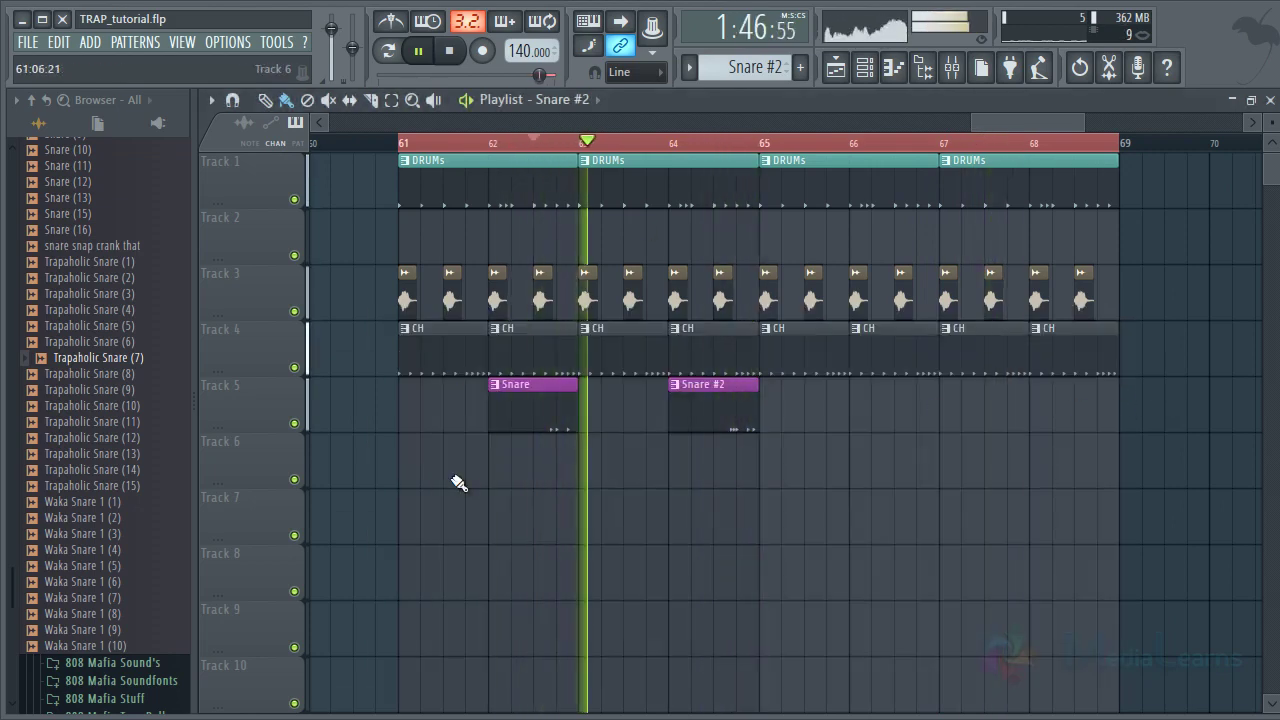
# Open the Snare pattern from Track 5 and rename the Snare (16) channel as "Fill snare 1"
pyautogui.doubleClick(565, 420)
pyautogui.press('space')
pyautogui.rightClick(550, 615)
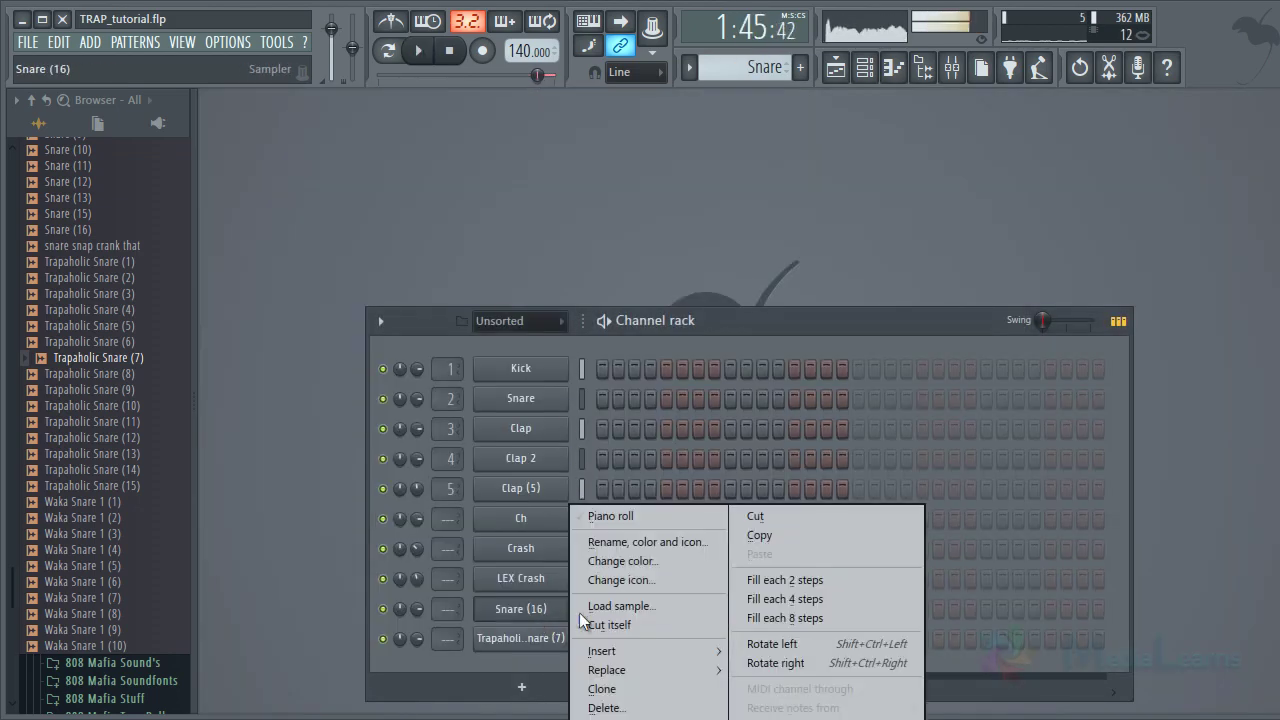
pyautogui.click(647, 545)
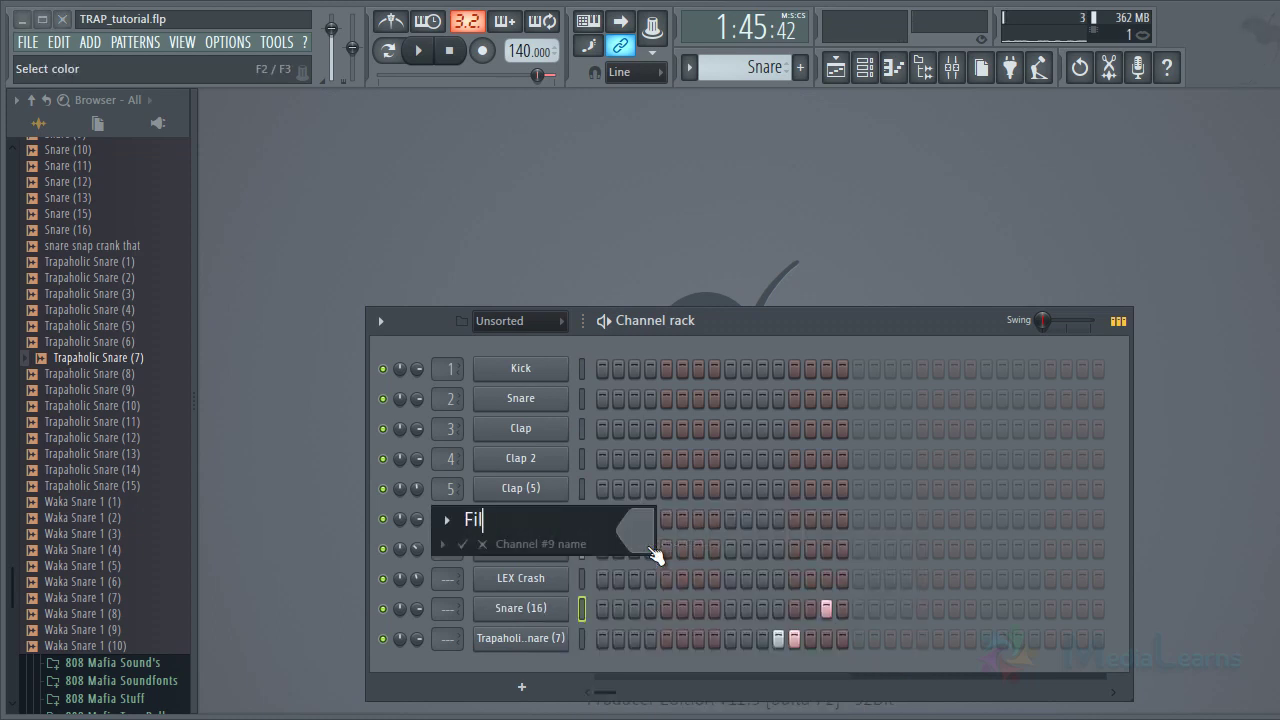
pyautogui.write('Fill snare 1')
pyautogui.press('Return')
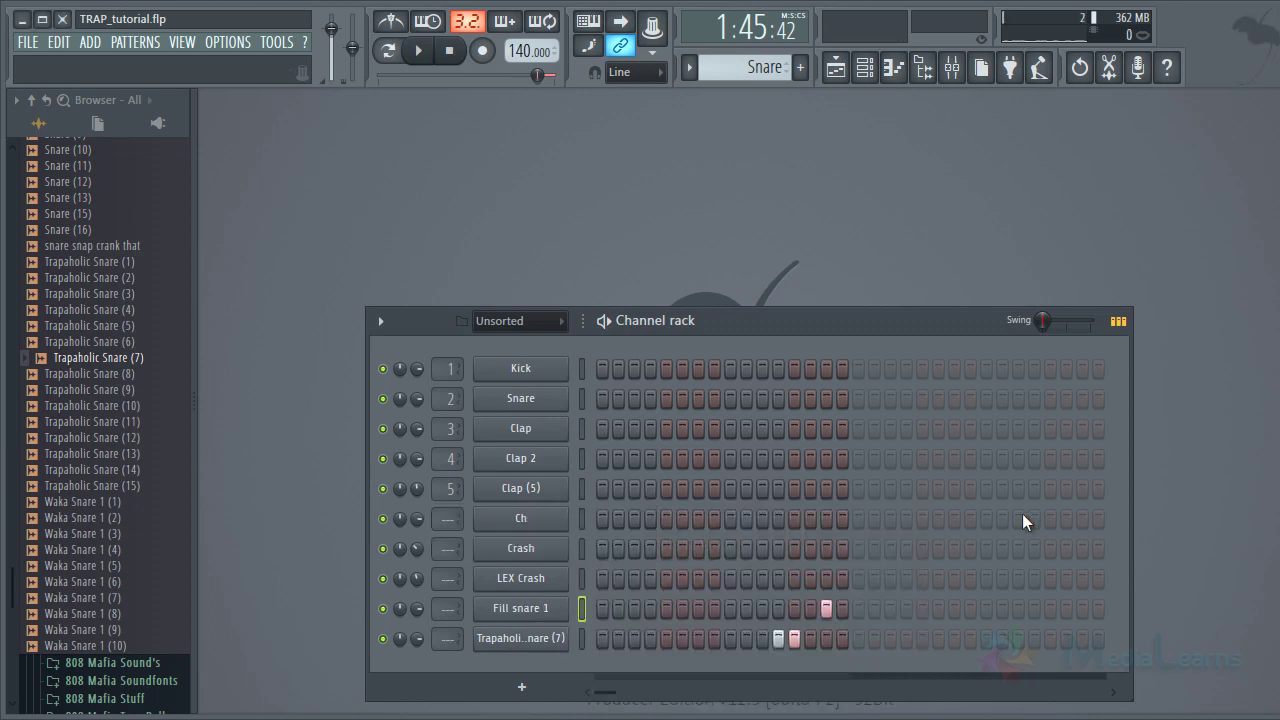
# Rename the Trapaholic Snare (7) channel as "fill snare 2"
pyautogui.rightClick(534, 637)
pyautogui.click(648, 534)
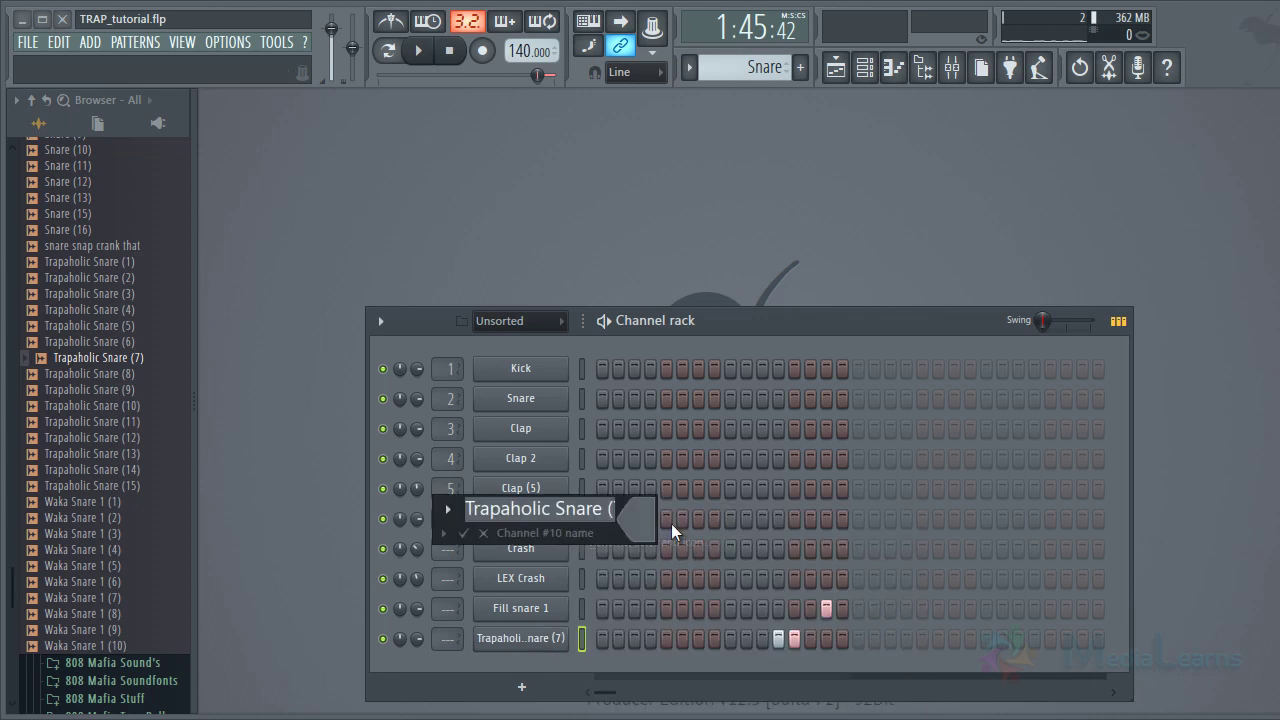
pyautogui.write('fill snare 2')
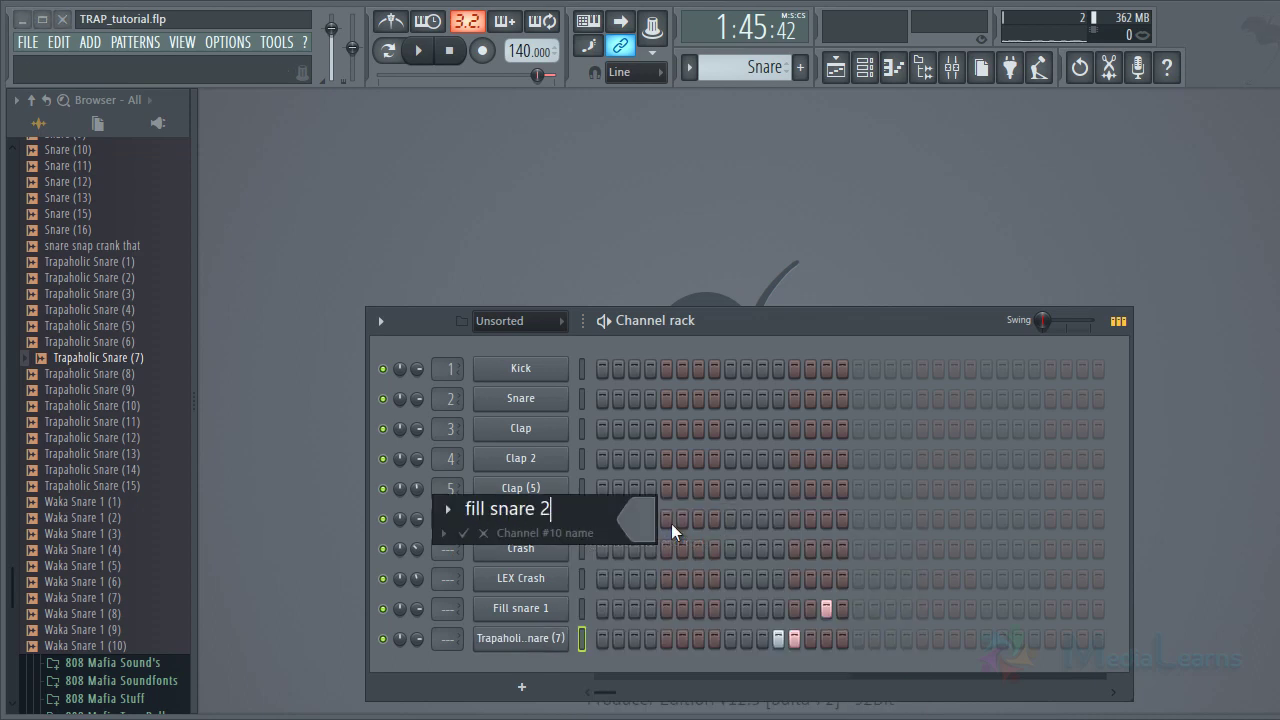
pyautogui.press('Return')
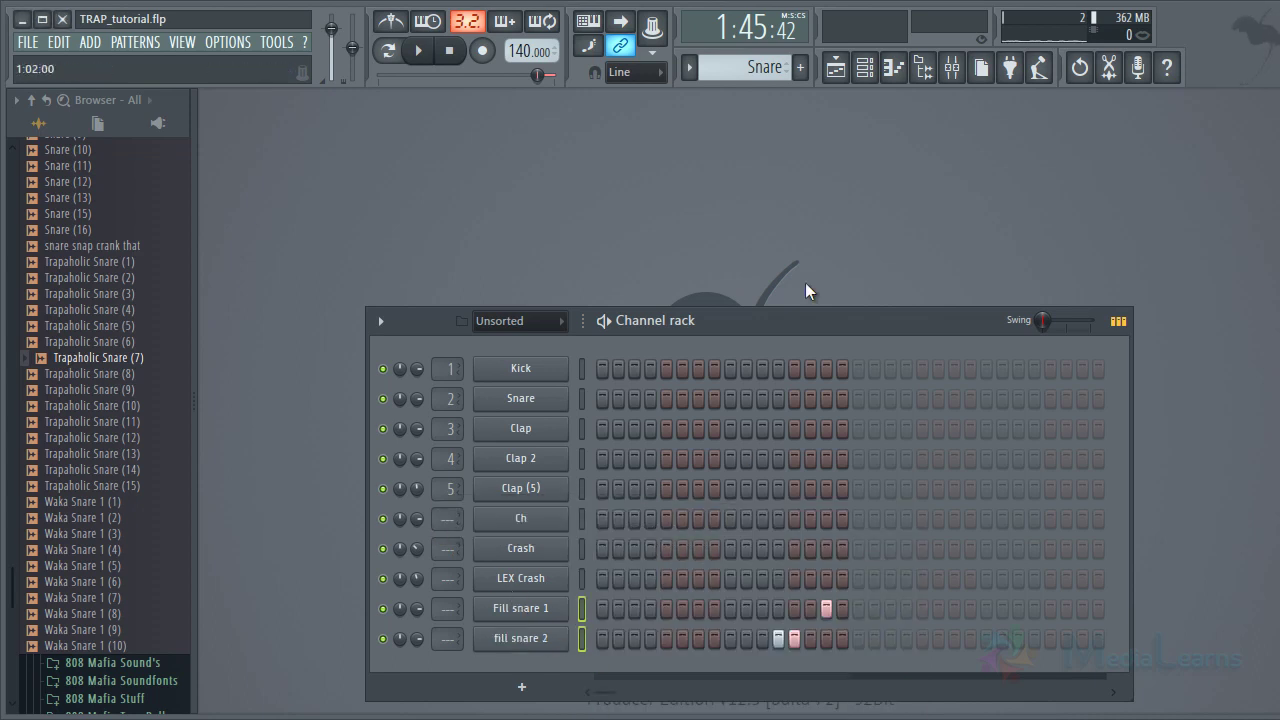
# Route the Fill snare 1 and fill snare 2 channels to mixer inserts 8 and 9 and start playback
pyautogui.click(951, 70)
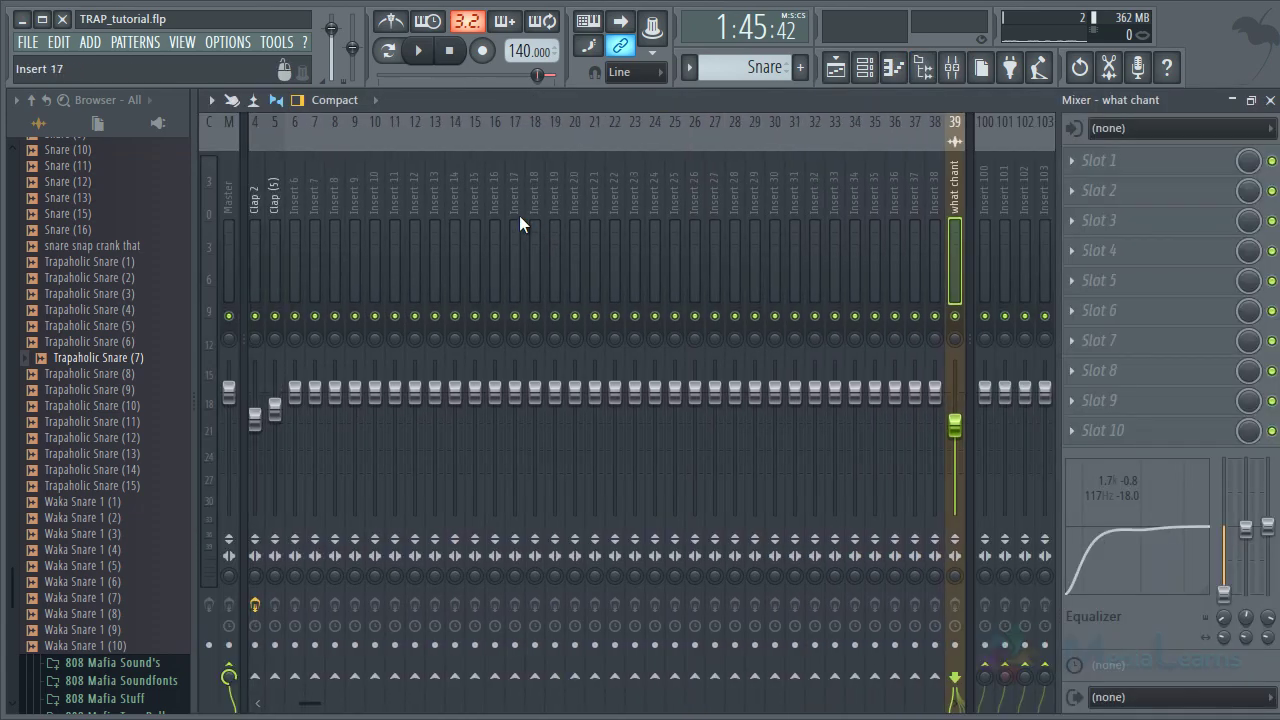
pyautogui.click(396, 195)
pyautogui.hotkey('ctrl', 'shift', 'l')
pyautogui.press('space')
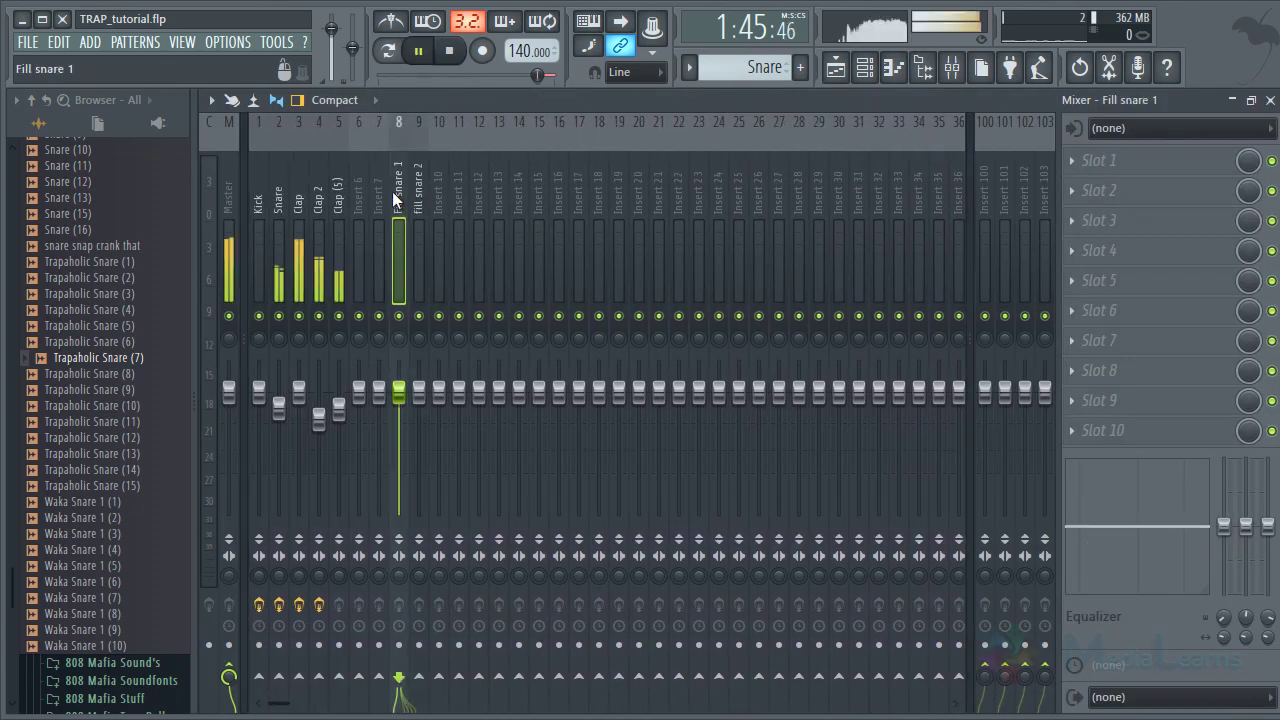
# Lower the mixer faders of fill snare 2 and Fill snare 1 during playback, leaving Fill snare 1 slightly lower
pyautogui.press('space')
pyautogui.moveTo(417, 393); pyautogui.dragTo(416, 461)
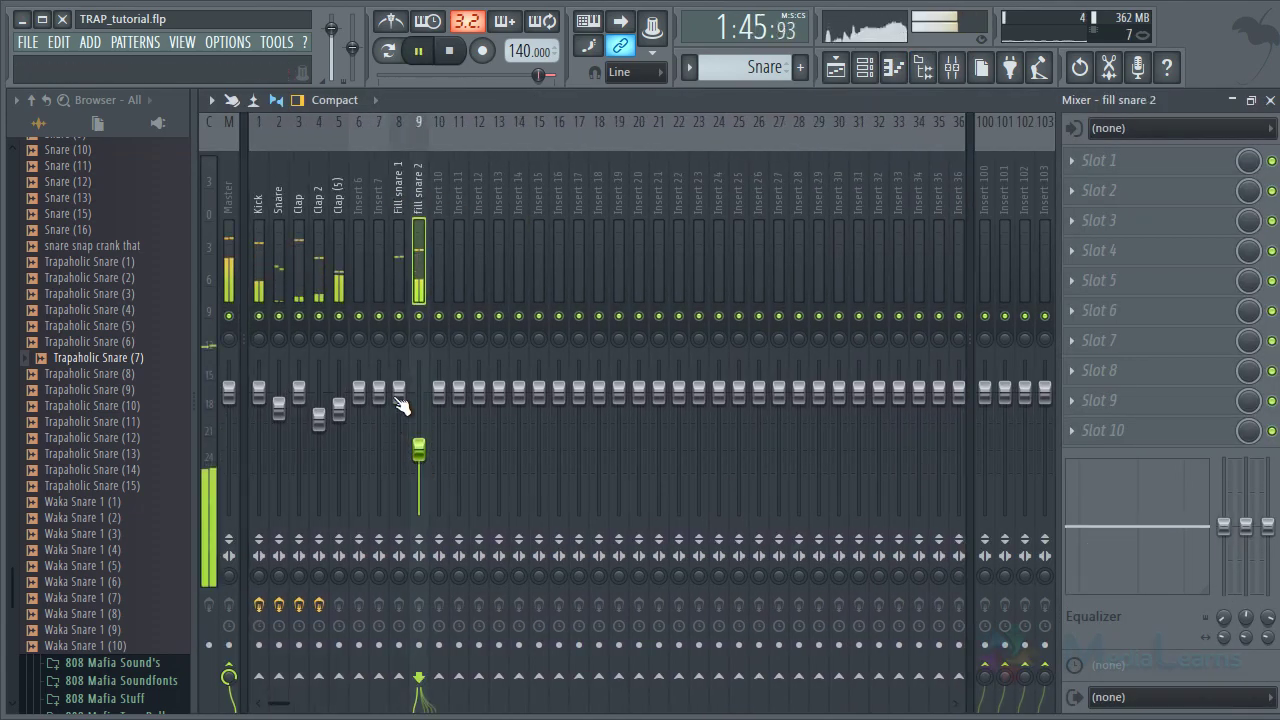
pyautogui.moveTo(398, 398); pyautogui.dragTo(424, 409)
pyautogui.click(401, 436)
pyautogui.press('space')
pyautogui.keyDown('ctrl'); pyautogui.keyDown('shift'); pyautogui.click(416, 256); pyautogui.keyUp('shift'); pyautogui.keyUp('ctrl')
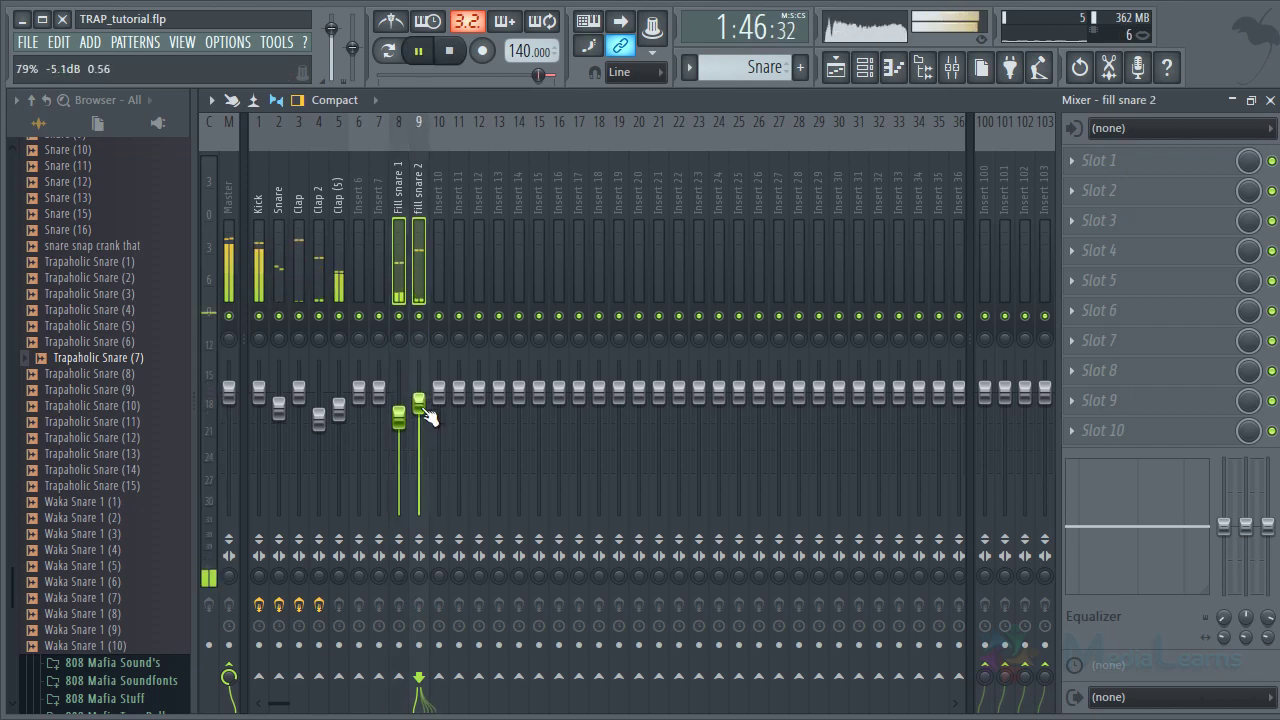
# Listen to the Fill snare 1 and fill snare 2 mixer tracks in solo, one after the other
pyautogui.click(429, 240)
pyautogui.click(403, 234)
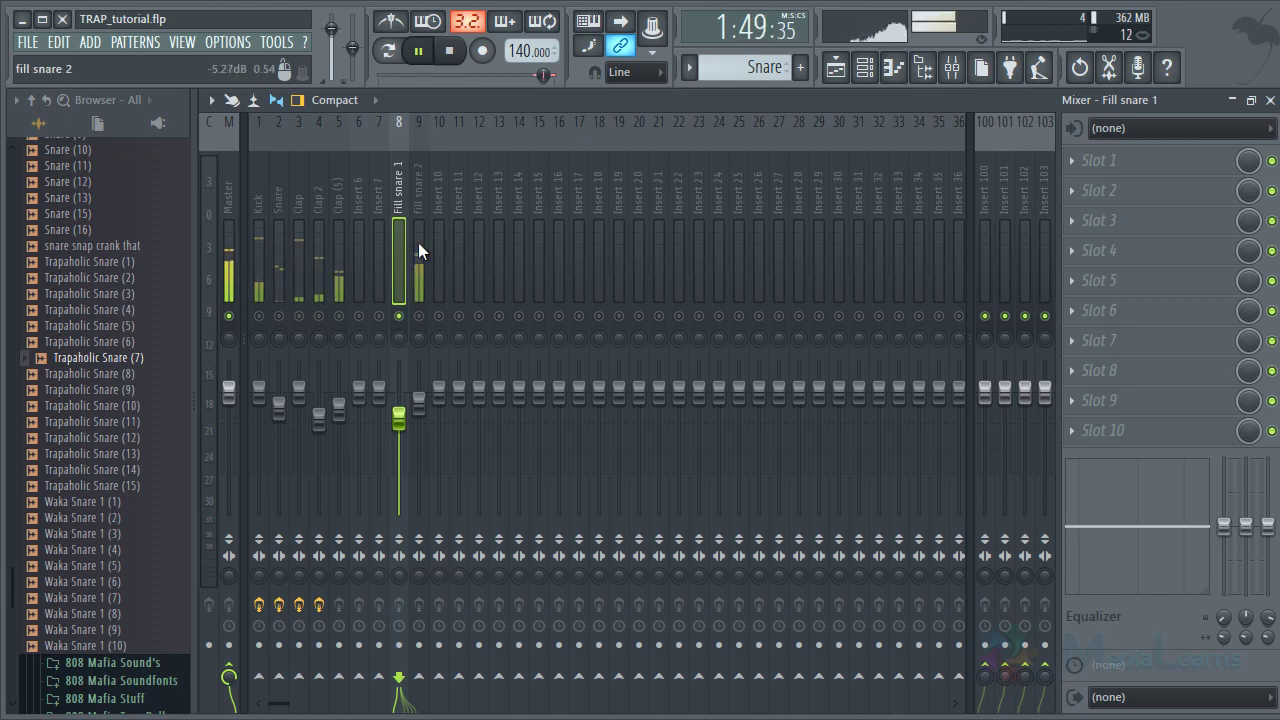
pyautogui.press('space')
pyautogui.click(418, 242)
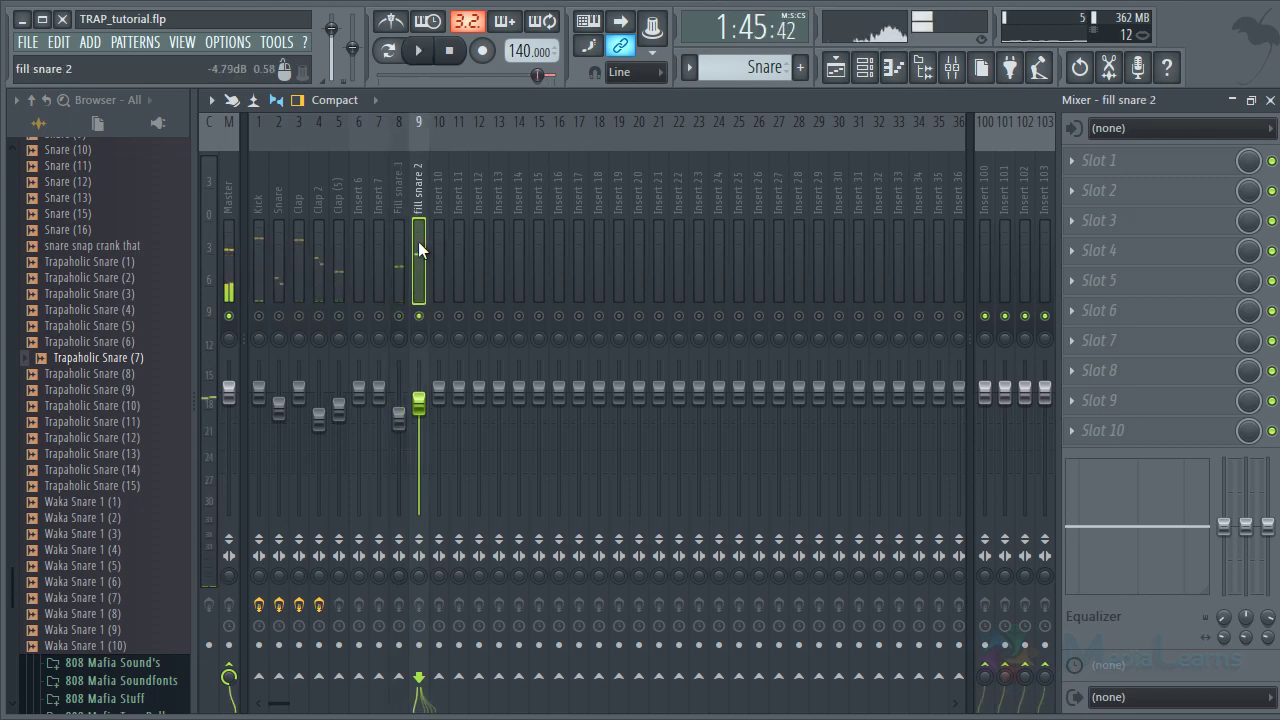
pyautogui.press('space')
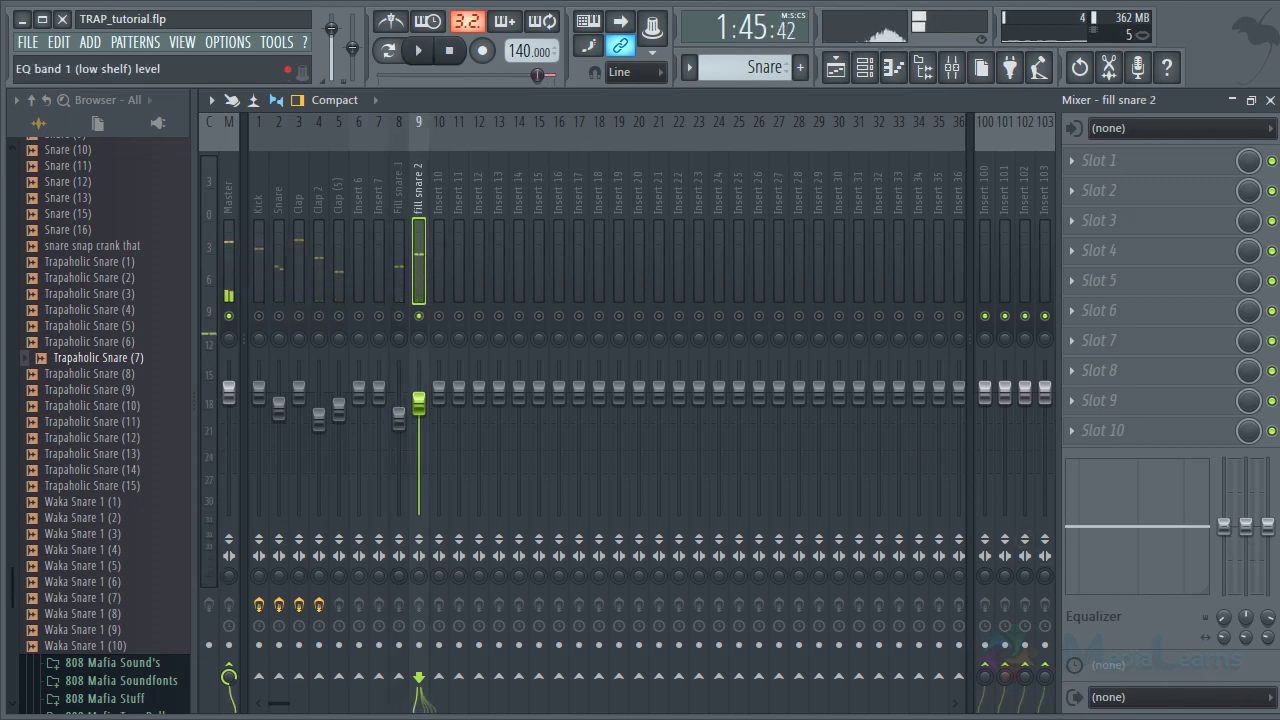
# Cut the low shelf EQ band of Fill snare 1 to about -17.9 dB at 112 Hz
pyautogui.click(399, 253)
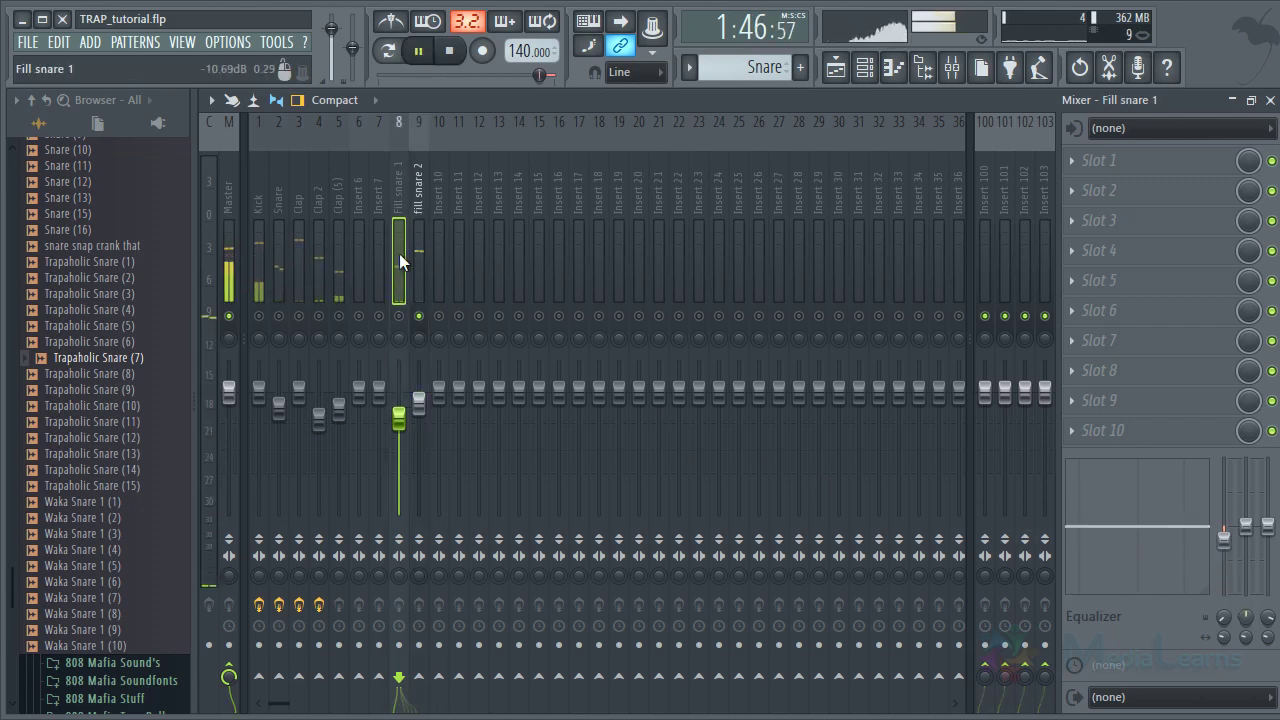
pyautogui.press('space')
pyautogui.moveTo(1128, 592); pyautogui.dragTo(1088, 540)
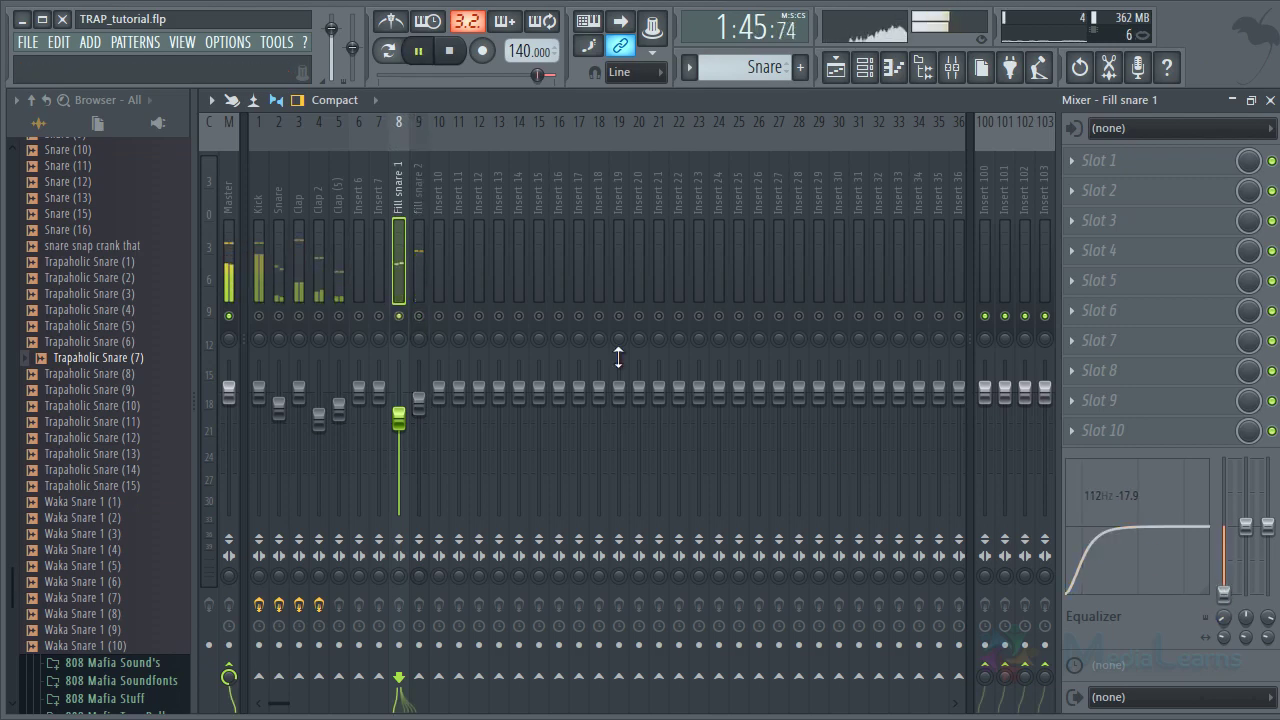
# Save the project, play the song again and return to the playlist
pyautogui.hotkey('ctrl', 's')
pyautogui.press('space')
pyautogui.press('F9')
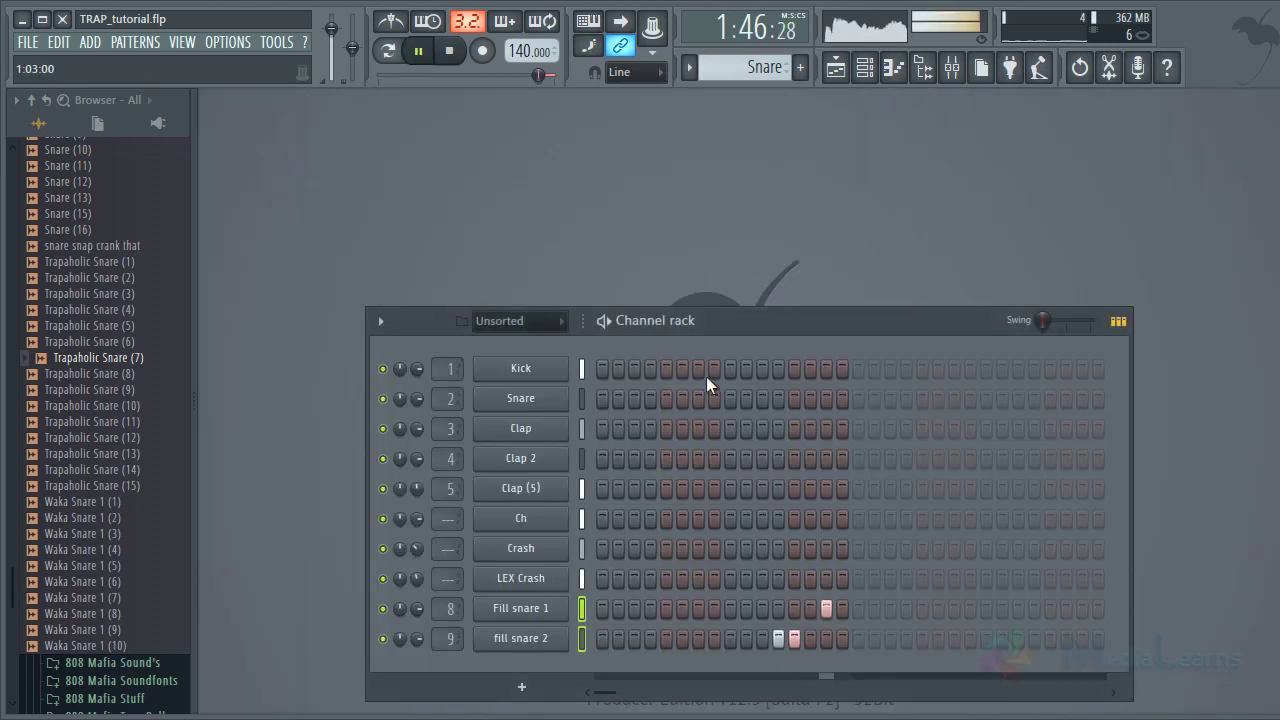
pyautogui.click(835, 67)
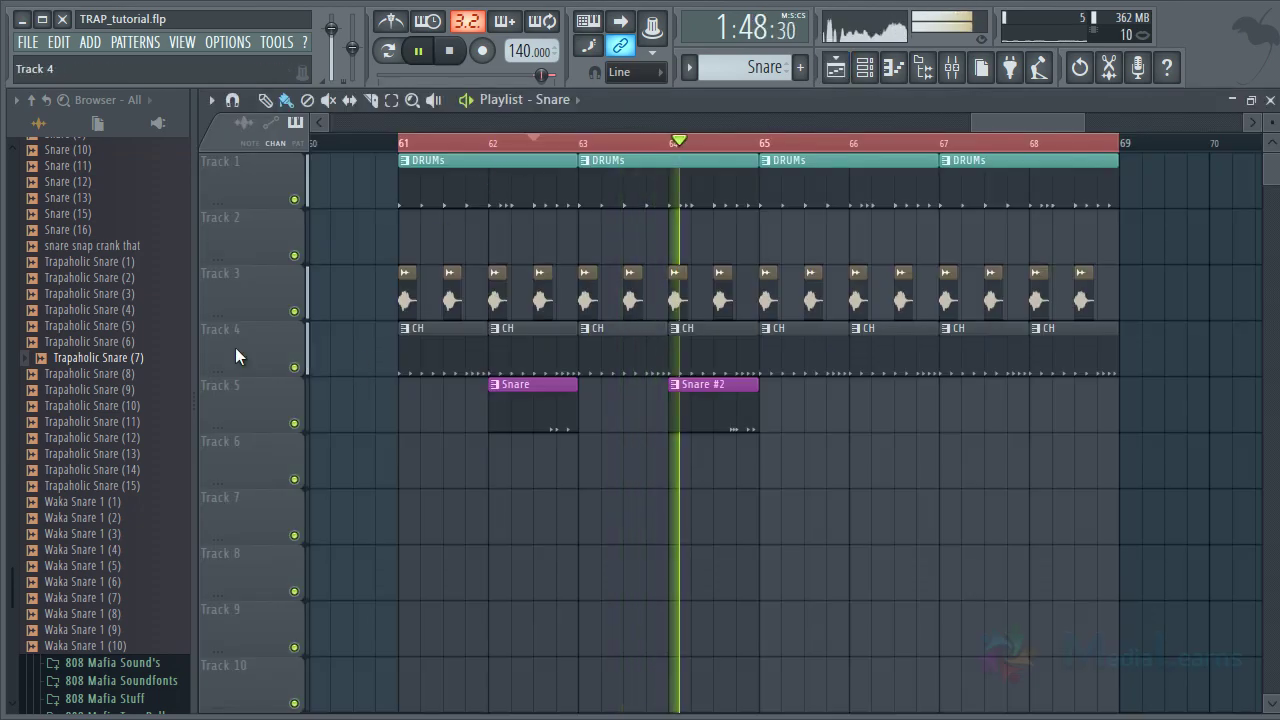
pyautogui.press('space')
# Audition Waka snare samples, including Waka Snare 1 (1) and Waka Snare 1 (4), and collapse the 808 Mafia Snares folder
pyautogui.click(78, 232)
pyautogui.scroll(-2, 93, 384)
pyautogui.click(98, 311)
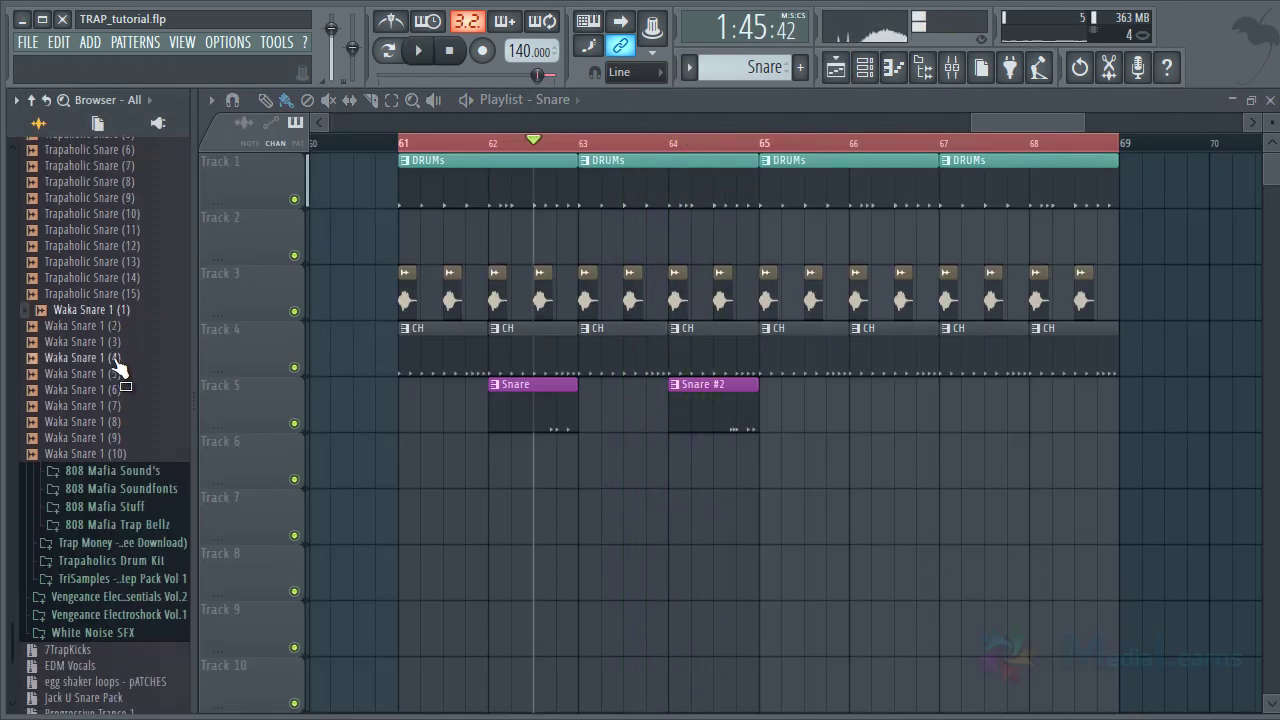
pyautogui.click(114, 358)
pyautogui.scroll(3, 112, 357)
pyautogui.click(104, 278)
pyautogui.press('Left')
pyautogui.press('Left')
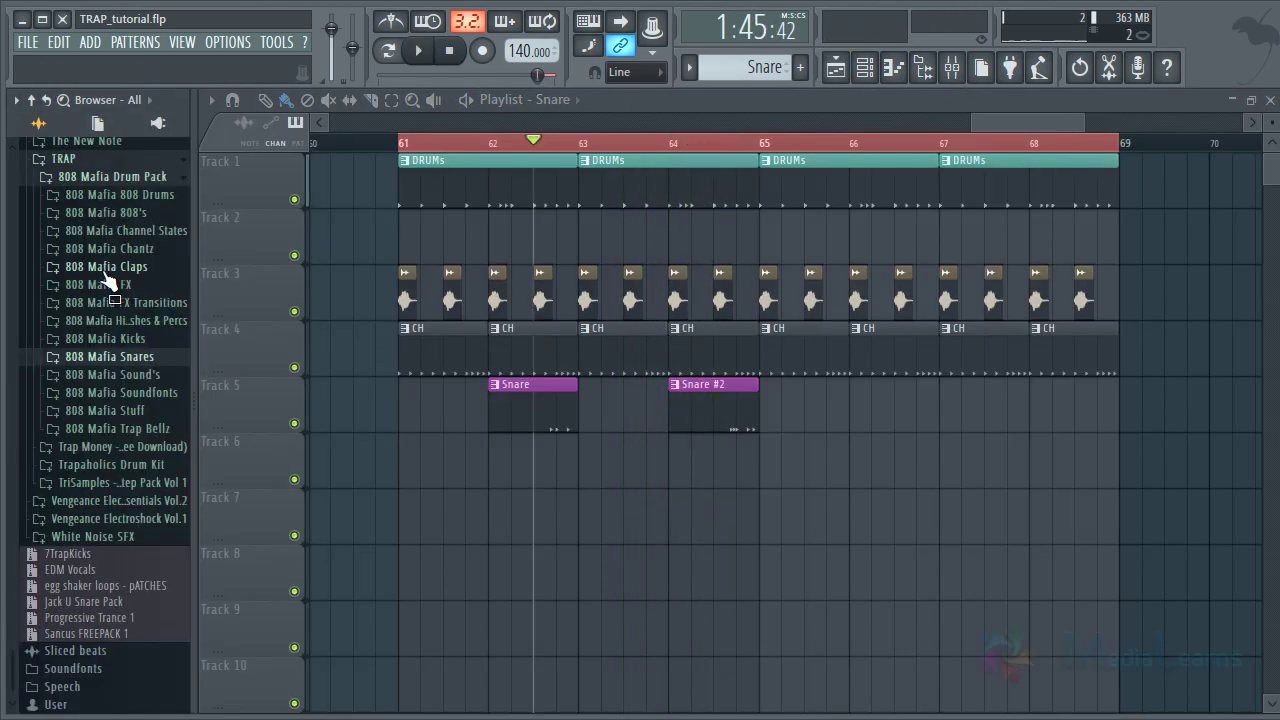
# Open the 808 Mafia 808 Drums folder and audition its samples down to Waka 808 - 2 (4)
pyautogui.press('Down')
pyautogui.press('Down')
pyautogui.press('Up')
pyautogui.press('Up')
pyautogui.press('Up')
pyautogui.press('Up')
pyautogui.press('Up')
pyautogui.press('Up')
pyautogui.press('Up')
pyautogui.press('Up')
pyautogui.press('Up')
pyautogui.press('Up')
pyautogui.press('Up')
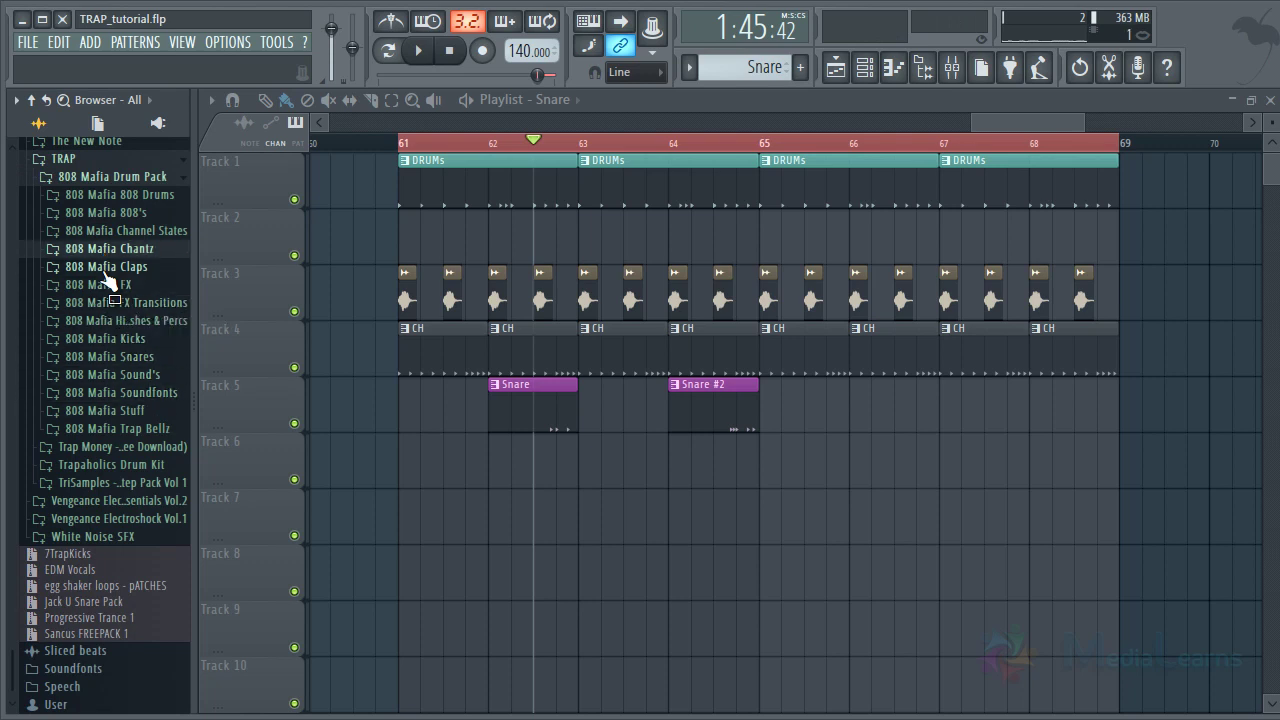
pyautogui.press('Right')
pyautogui.press('Down')
pyautogui.press('Down')
pyautogui.press('Down')
pyautogui.press('Down')
pyautogui.press('Down')
pyautogui.press('Down')
pyautogui.press('Down')
pyautogui.press('Down')
pyautogui.press('Down')
pyautogui.press('Down')
pyautogui.press('Down')
pyautogui.press('Down')
pyautogui.press('Down')
pyautogui.press('Down')
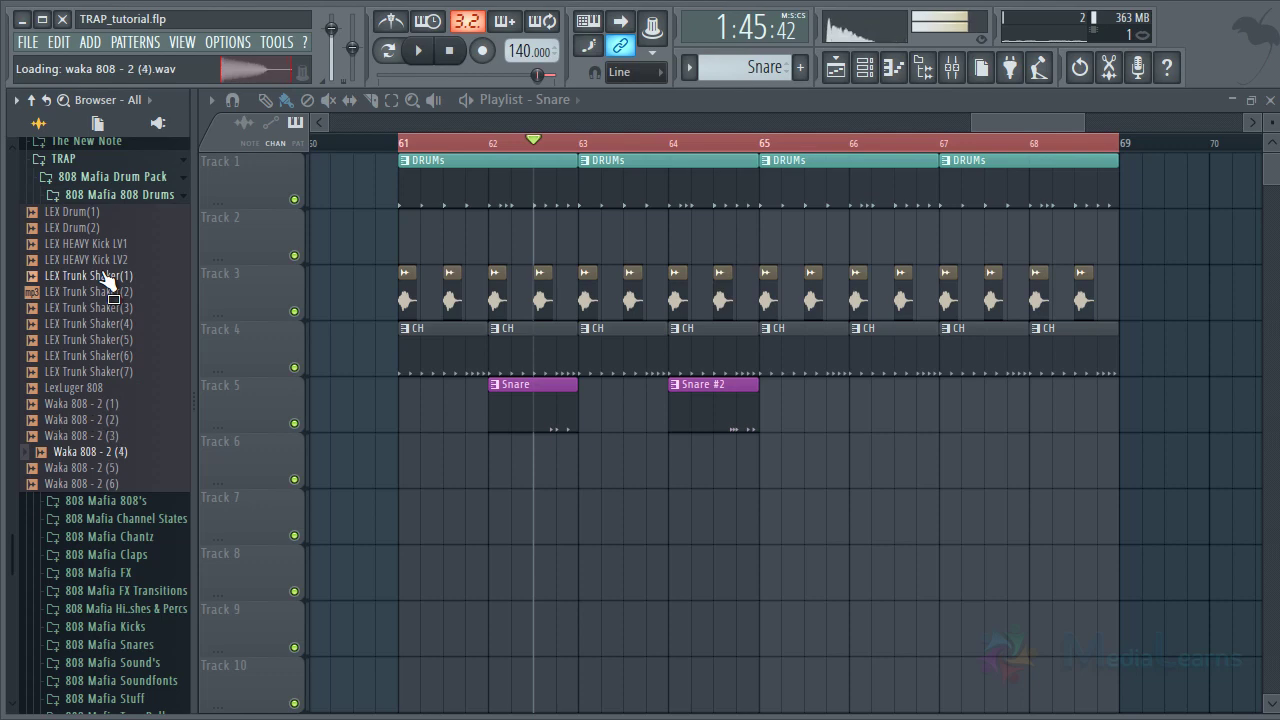
# Close 808 Mafia 808 Drums, audition 808 (1) in the 808 Mafia 808's folder, and collapse that folder
pyautogui.press('Left')
pyautogui.press('Left')
pyautogui.press('Down')
pyautogui.press('Right')
pyautogui.press('Down')
pyautogui.press('Left')
pyautogui.press('Left')
pyautogui.press('Down')
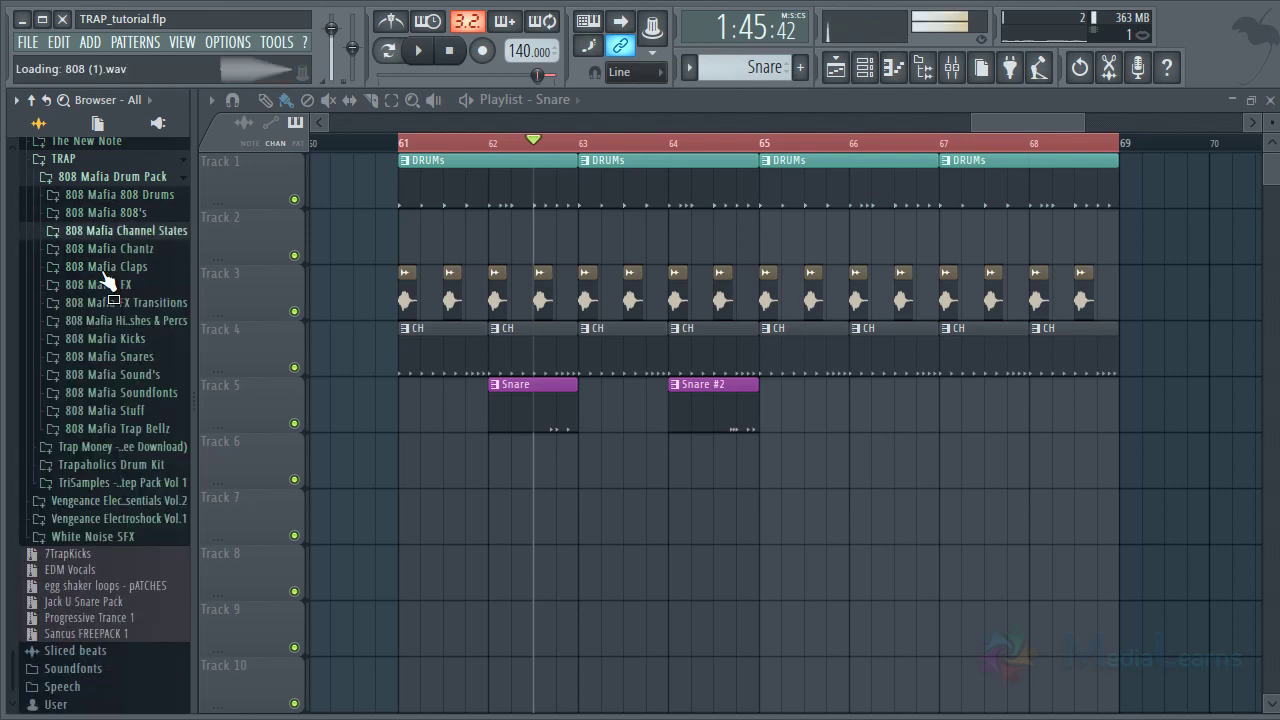
# Look into the 808 Mafia Channel States folder, audition the first samples in 808 Mafia Chantz, including Aye, and collapse both folders
pyautogui.press('Right')
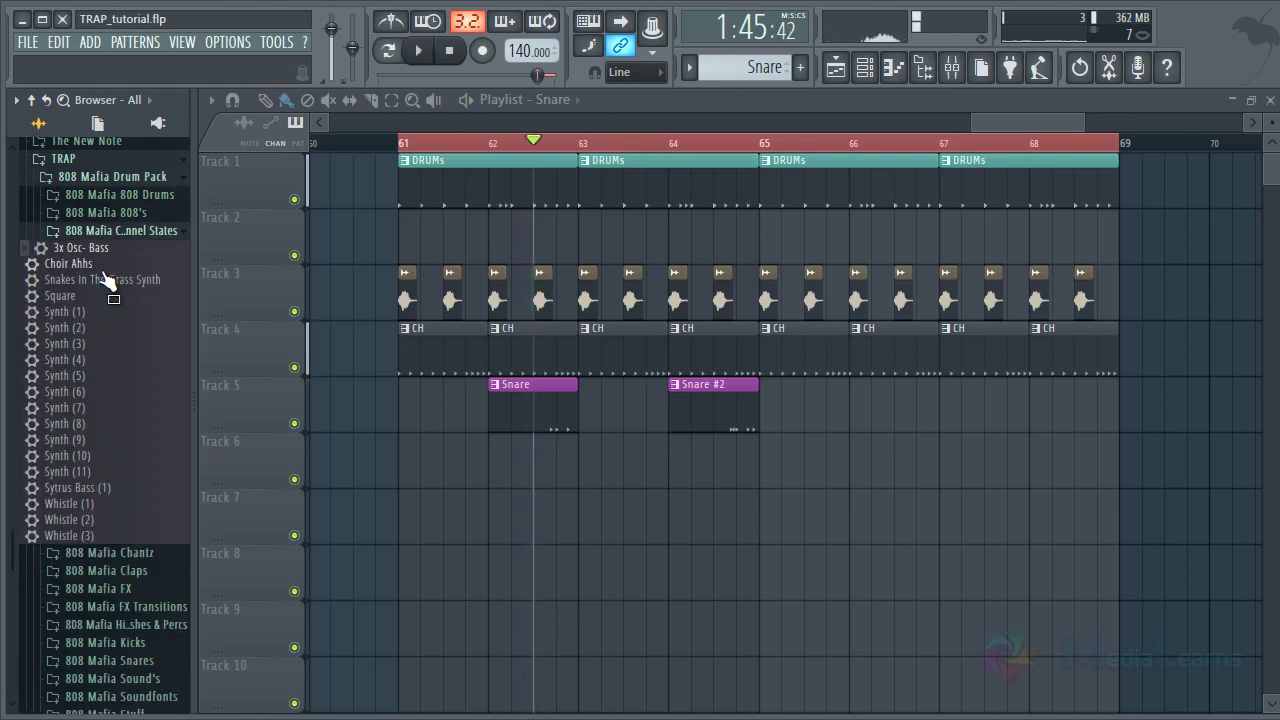
pyautogui.press('Left')
pyautogui.press('Down')
pyautogui.press('Right')
pyautogui.press('Down')
pyautogui.press('Down')
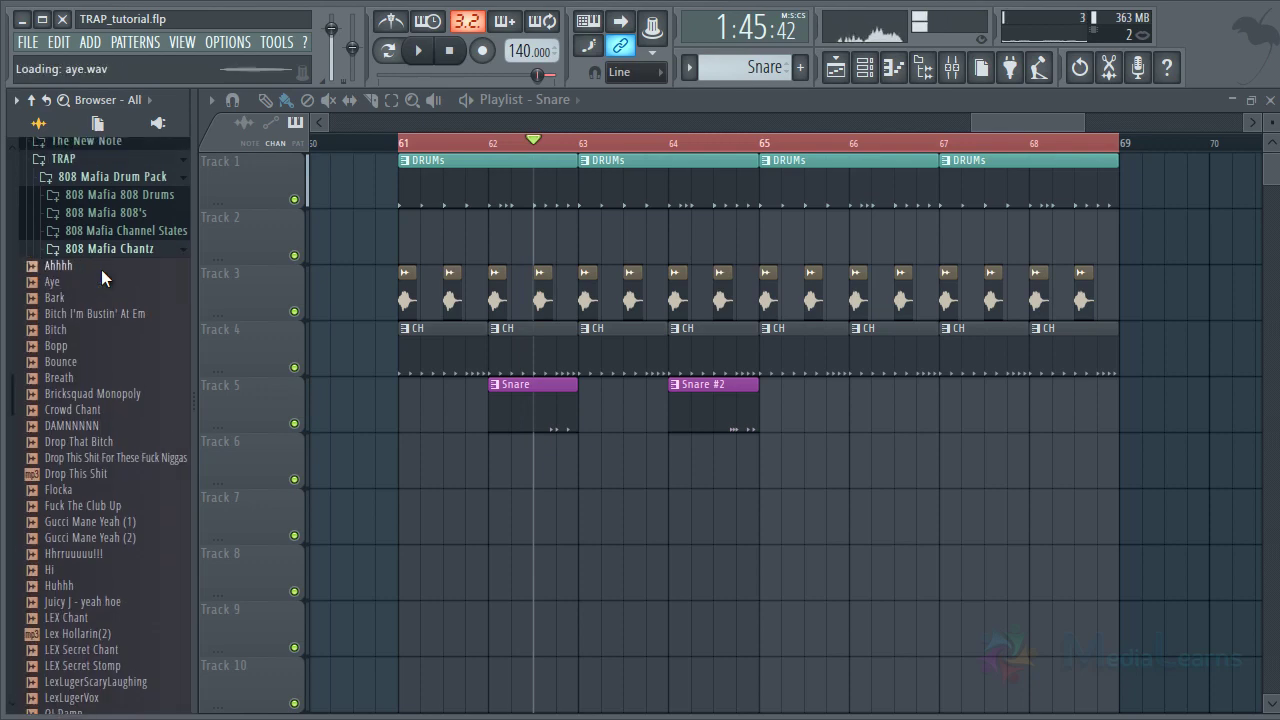
pyautogui.press('Left')
# Open the 808 Mafia Claps folder, audition its samples from Clap (1) to Clap (10), and collapse the folder
pyautogui.press('Down')
pyautogui.press('Right')
pyautogui.press('Down')
pyautogui.press('Down')
pyautogui.press('Down')
pyautogui.press('Down')
pyautogui.press('Down')
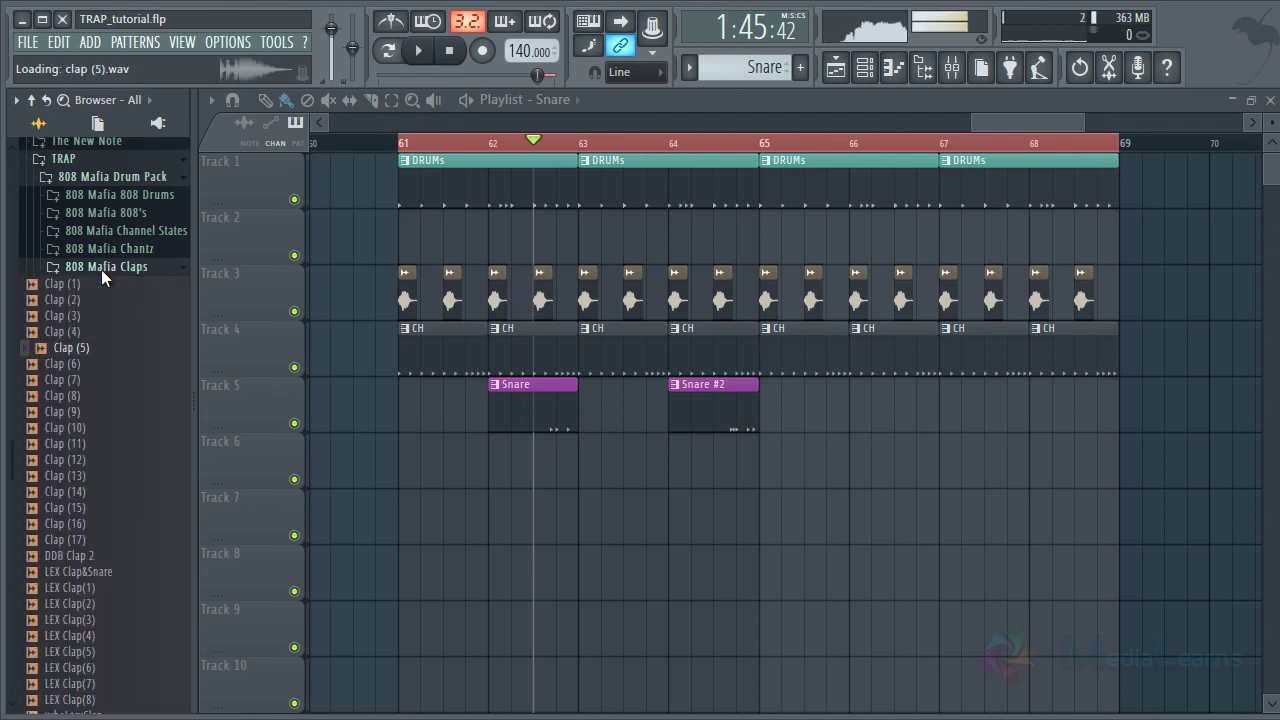
pyautogui.press('Down')
pyautogui.press('Down')
pyautogui.press('Down')
pyautogui.press('Down')
pyautogui.press('Down')
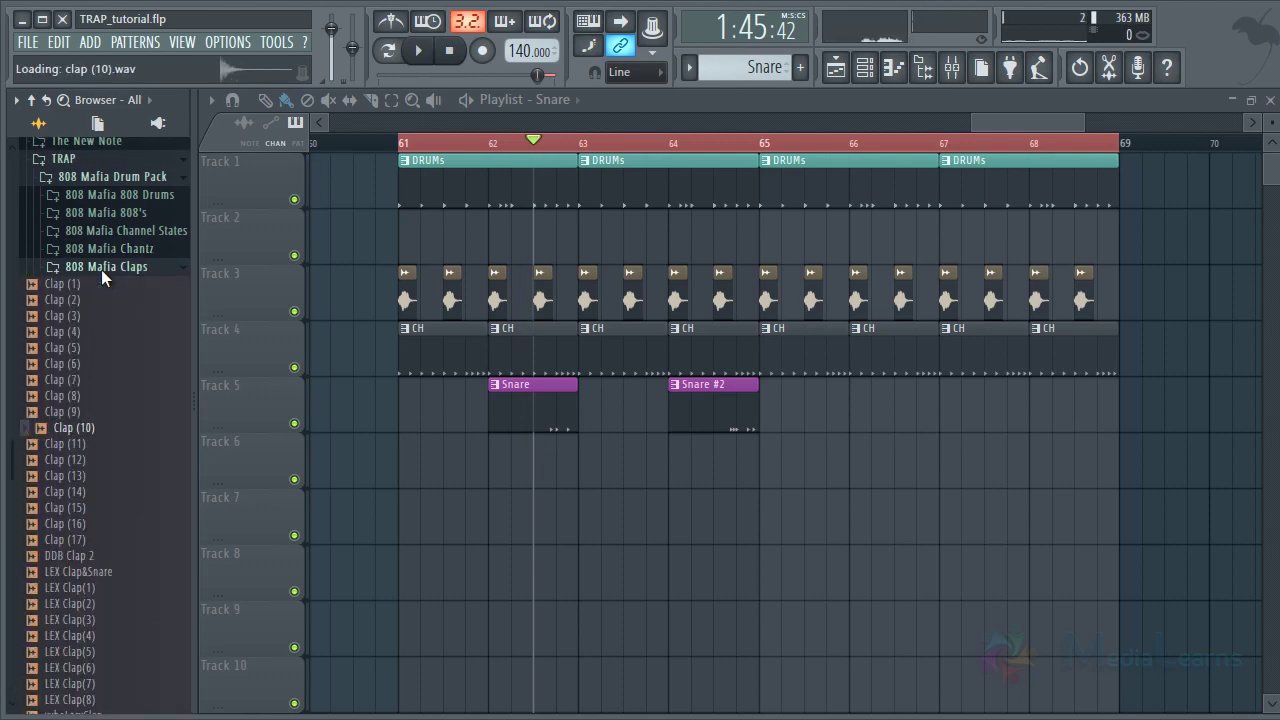
pyautogui.press('Left')
# Look through the 808 Mafia FX and 808 Mafia FX Transitions folders and close them again
pyautogui.press('Down')
pyautogui.press('Right')
pyautogui.press('Left')
pyautogui.press('Down')
pyautogui.press('Right')
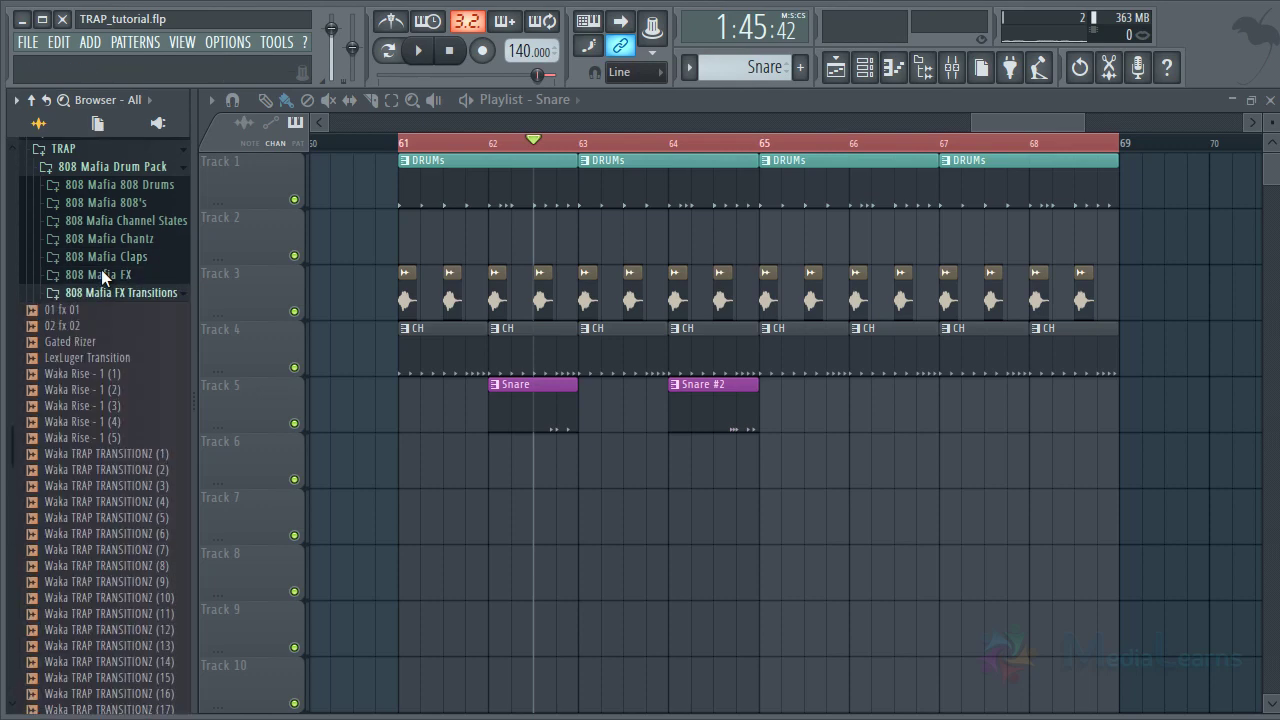
pyautogui.press('Down')
pyautogui.press('Left')
# Open the 808 Mafia percussion folder and audition LEX Crash, Percs (16), Percs (8), Percs (6) and LEX Rim(2)
pyautogui.press('Down')
pyautogui.press('Right')
pyautogui.press('Down')
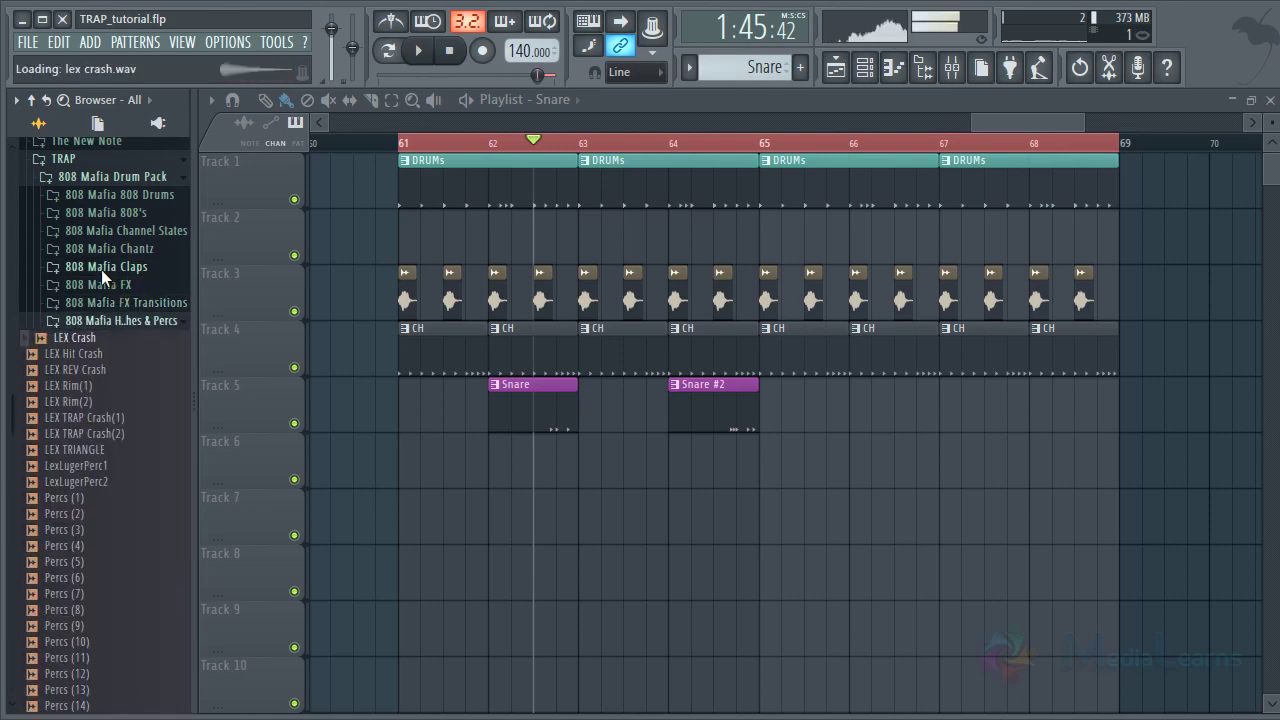
pyautogui.scroll(-4, 57, 443)
pyautogui.click(106, 468)
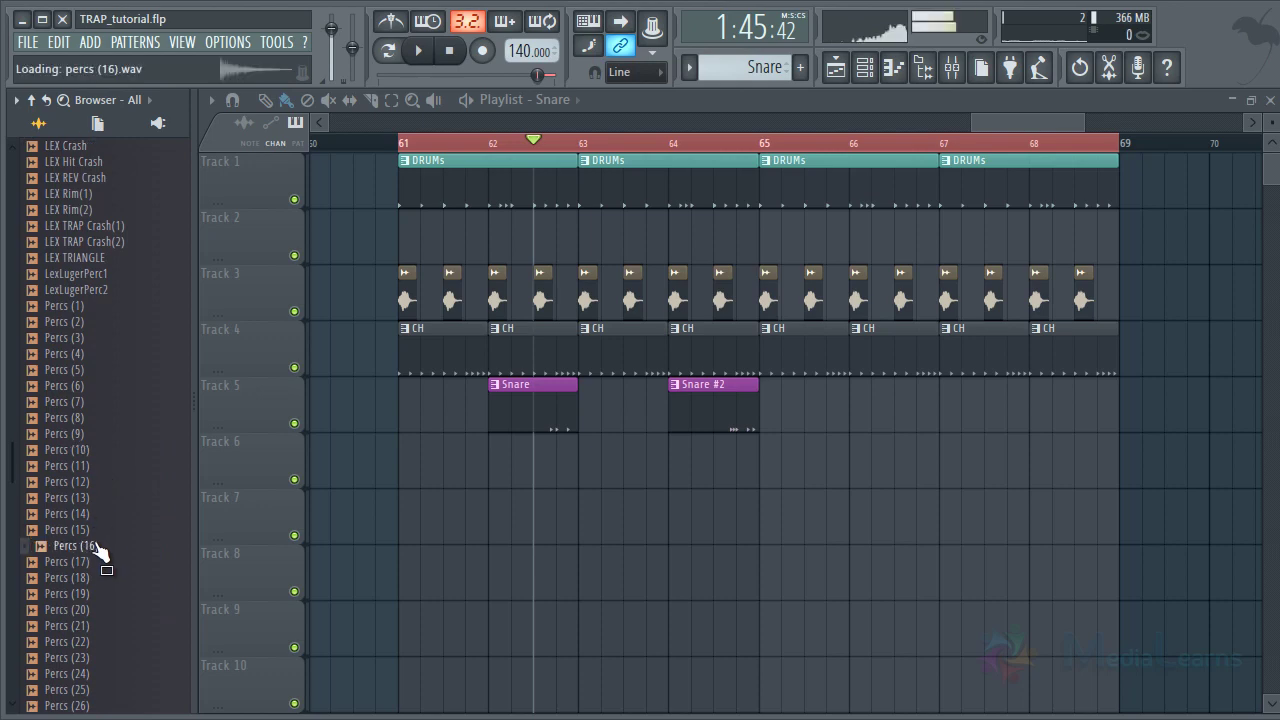
pyautogui.click(83, 435)
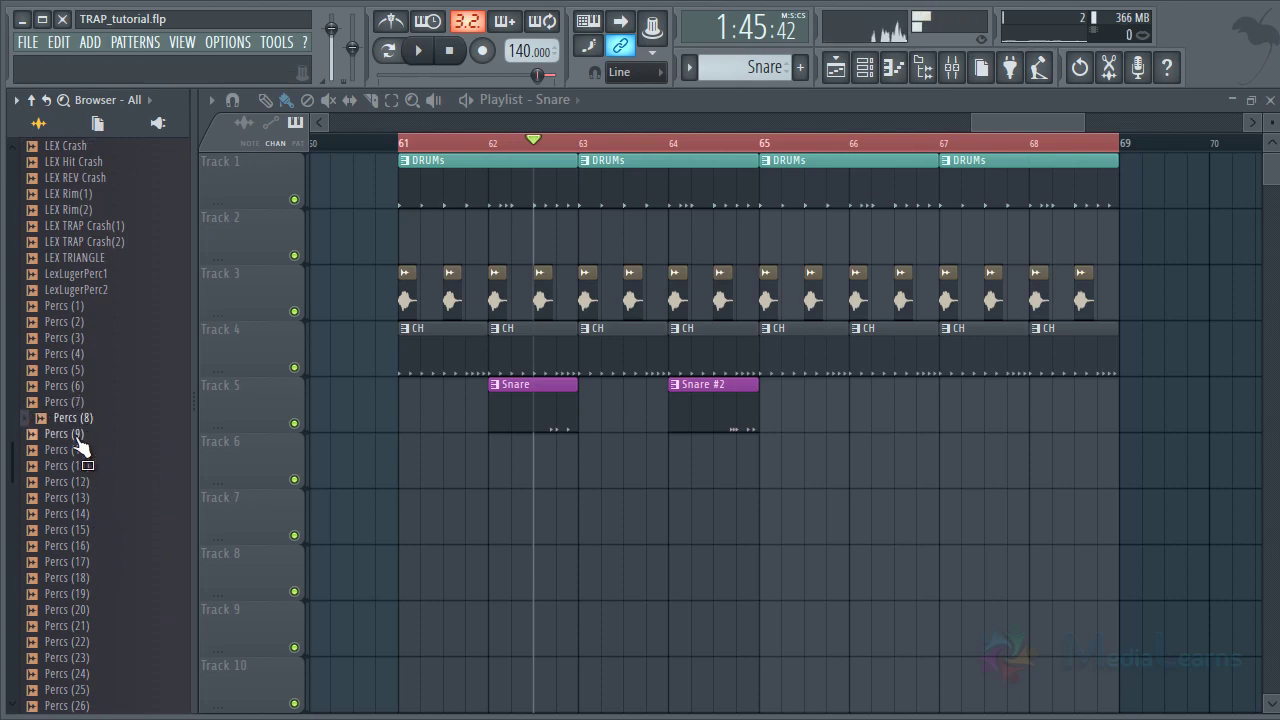
pyautogui.click(70, 386)
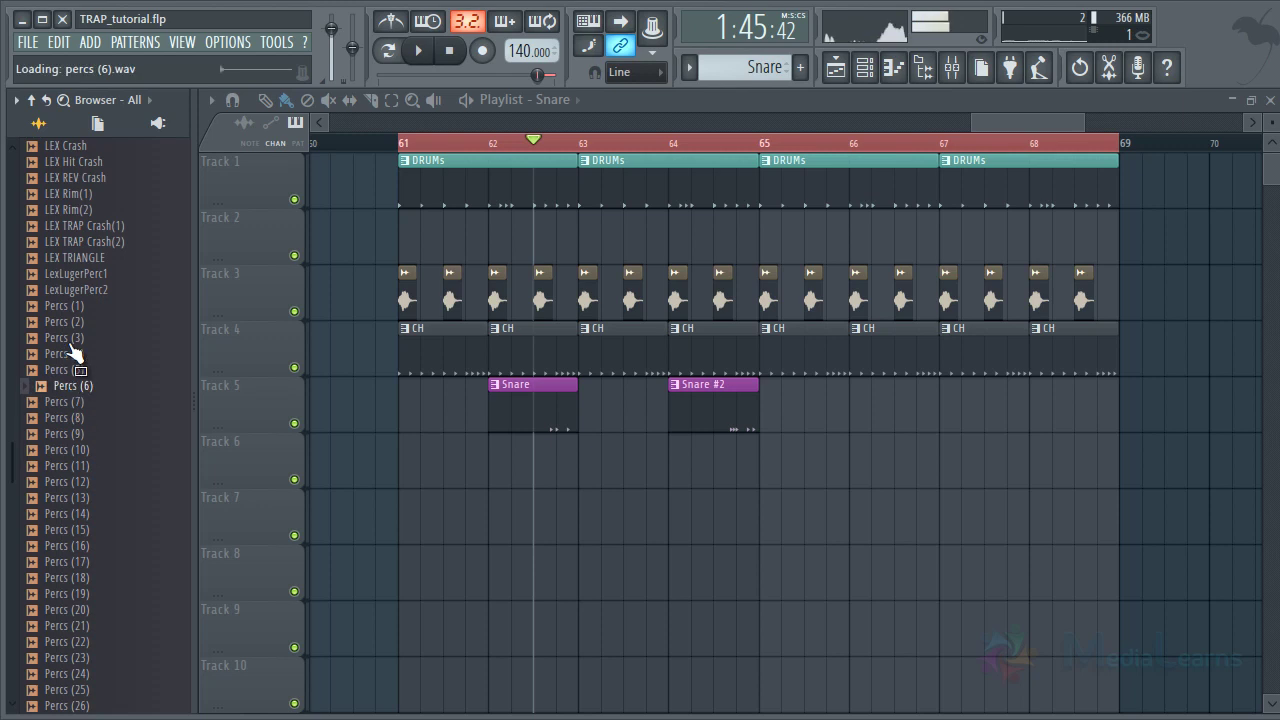
pyautogui.click(83, 258)
pyautogui.click(86, 246)
pyautogui.click(90, 229)
pyautogui.click(77, 213)
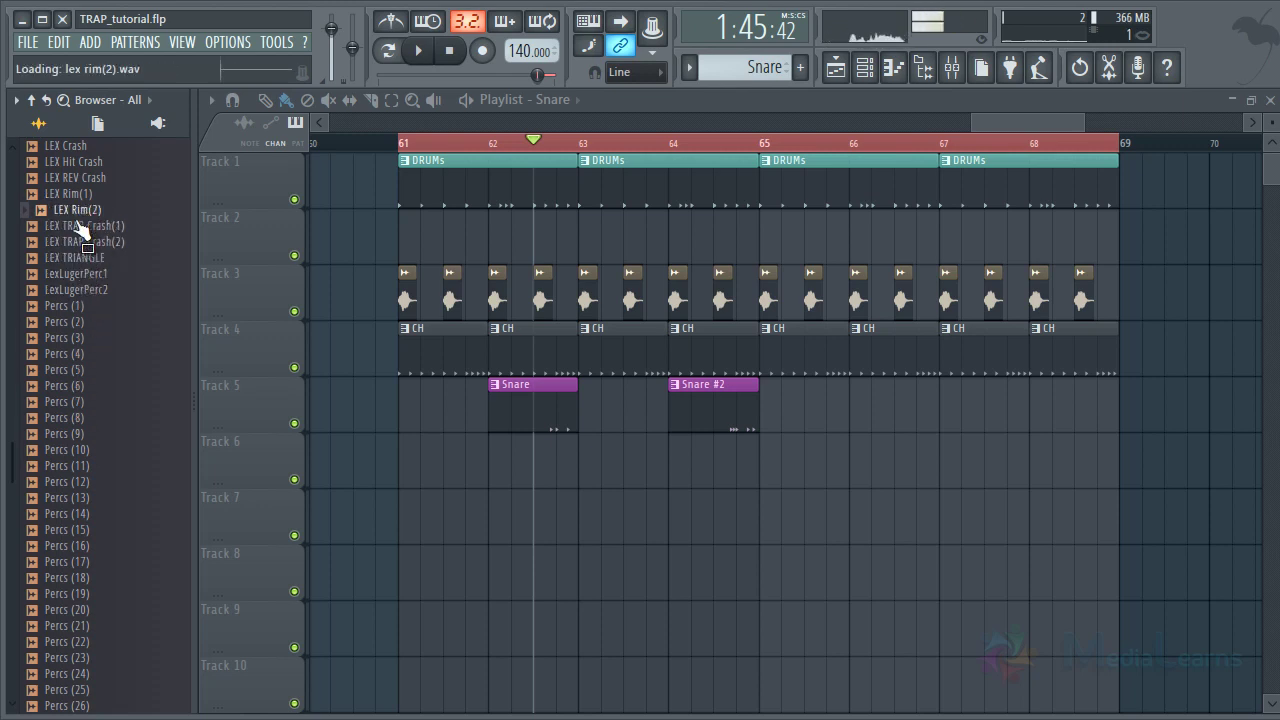
# Audition more samples further down the percussion folder, including Percs (52), Percs (47), Percs (41) and Percs (34)
pyautogui.scroll(-6, 79, 430)
pyautogui.click(78, 438)
pyautogui.scroll(-8, 70, 540)
pyautogui.click(68, 446)
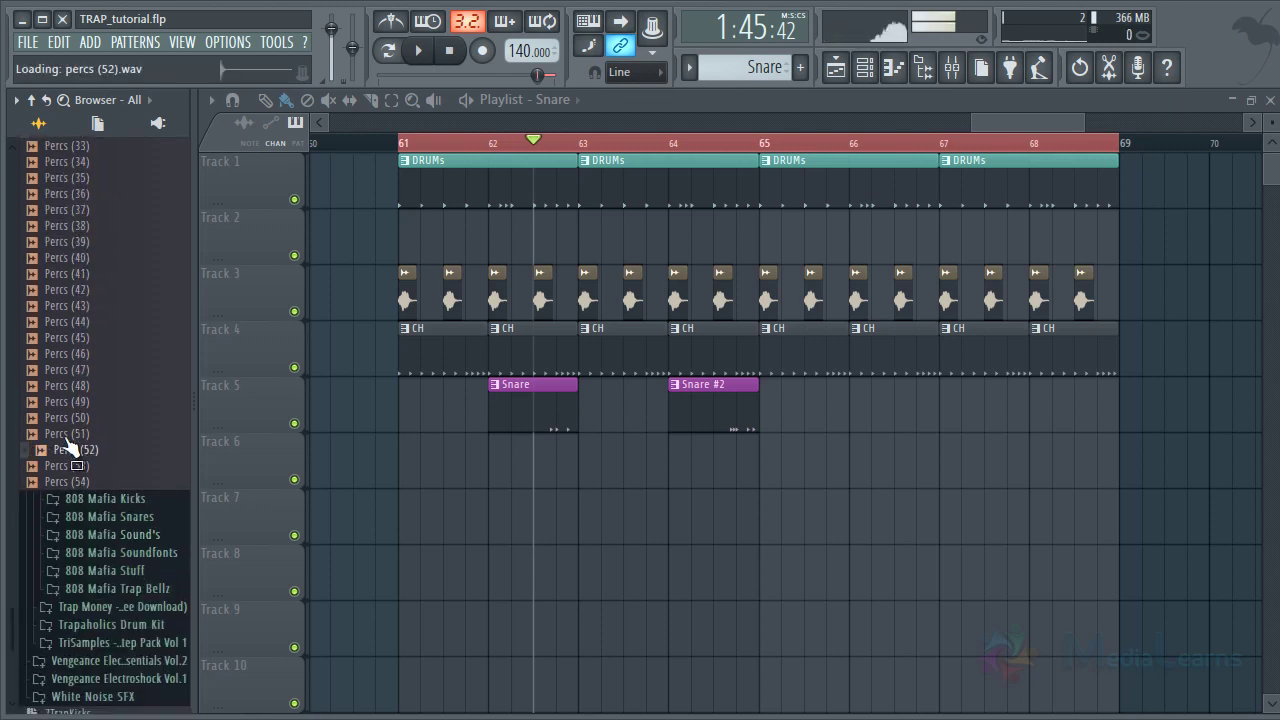
pyautogui.click(83, 403)
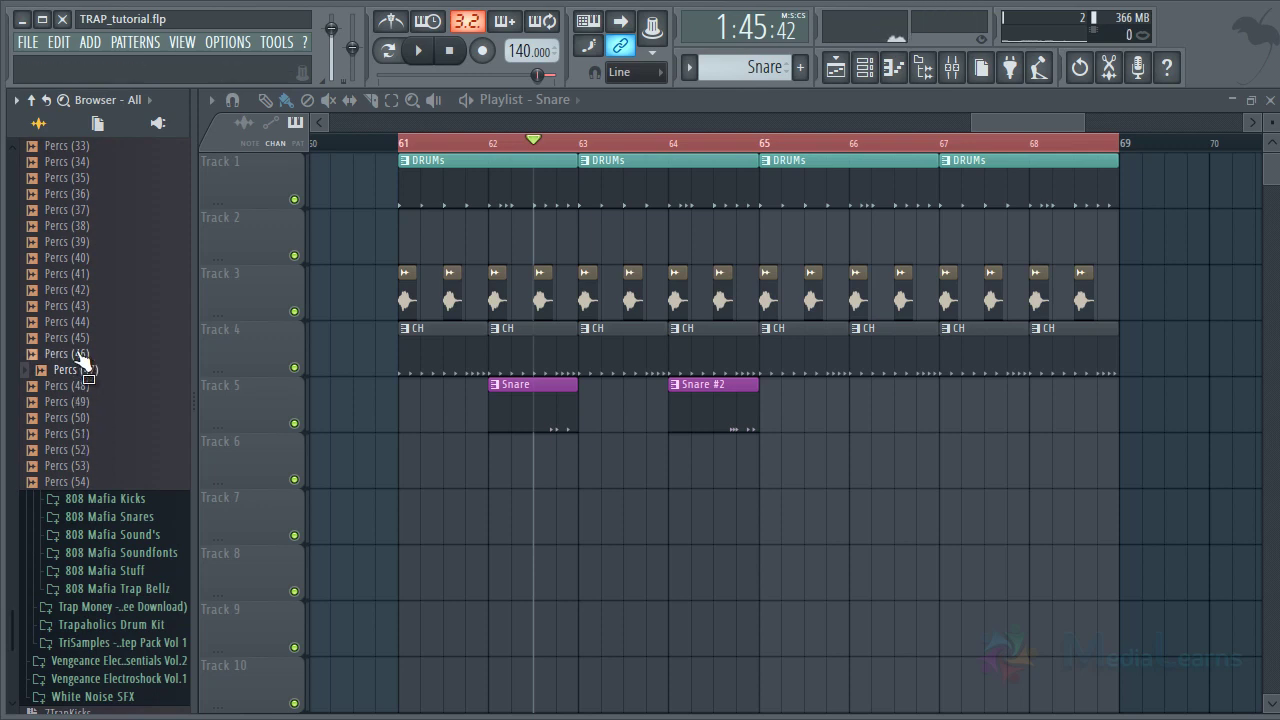
pyautogui.moveTo(80, 358); pyautogui.dragTo(88, 298)
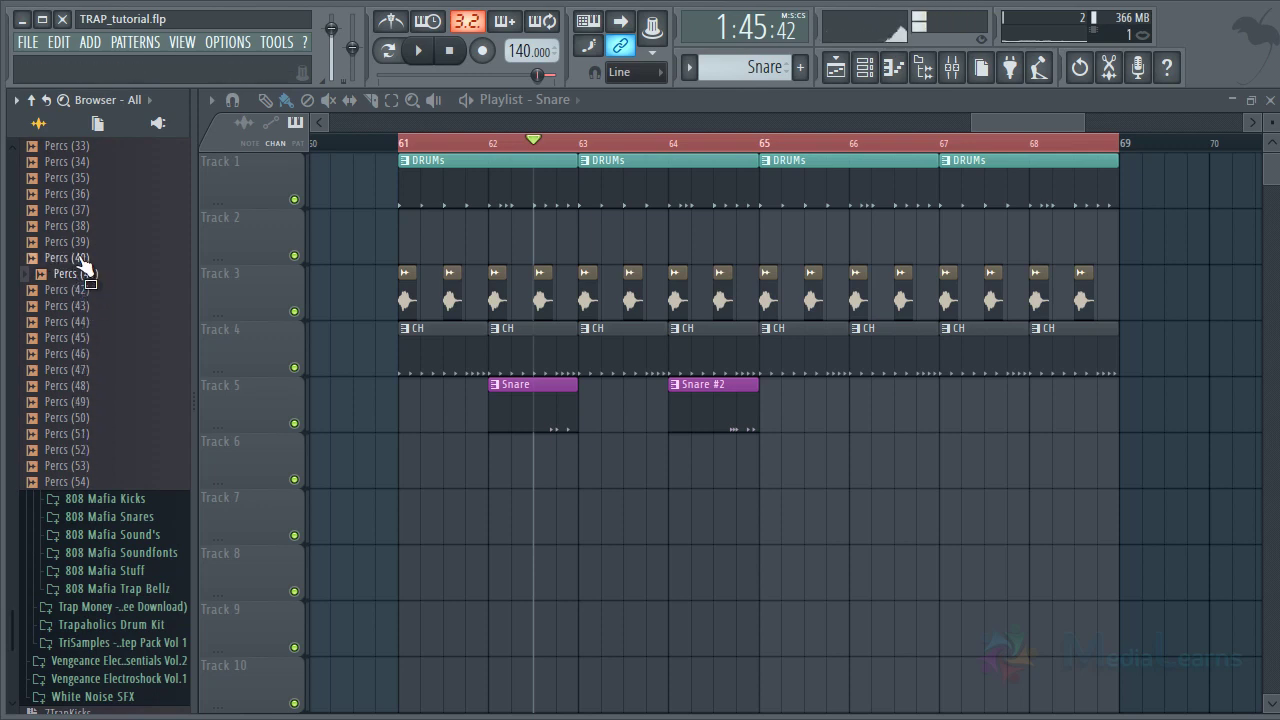
pyautogui.moveTo(85, 250); pyautogui.dragTo(147, 530)
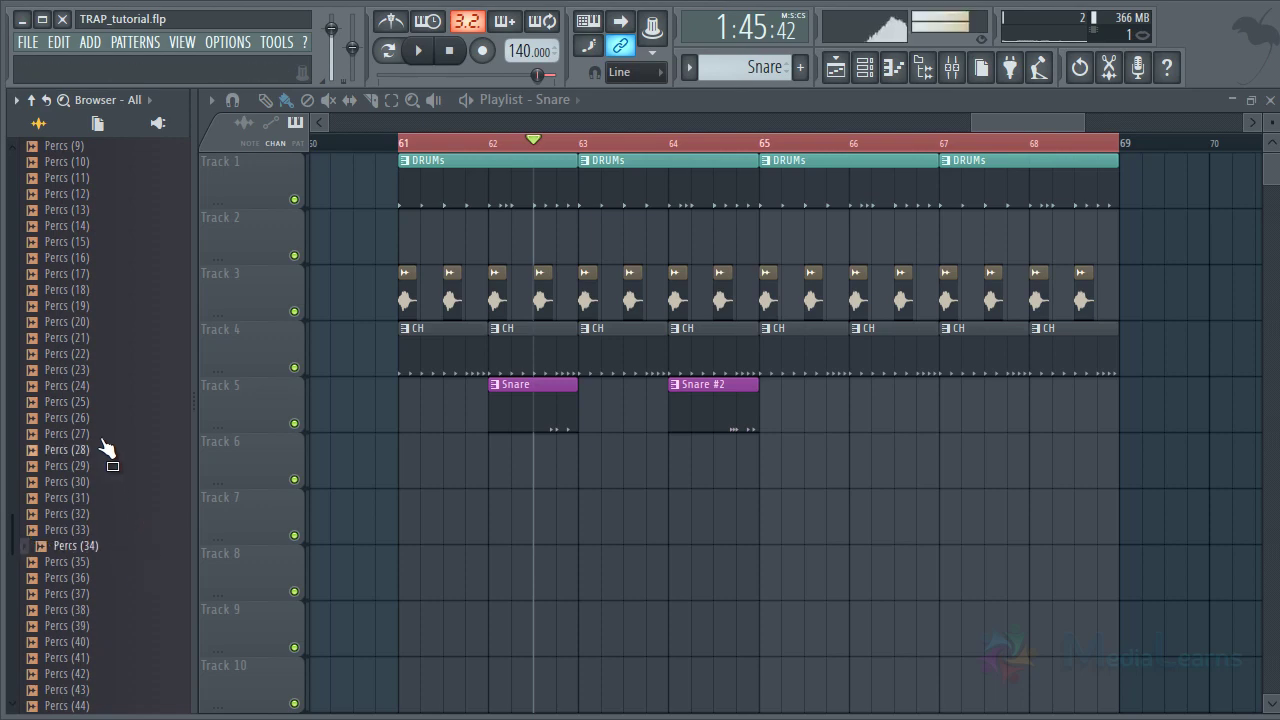
pyautogui.moveTo(107, 450); pyautogui.dragTo(140, 515)
pyautogui.moveTo(117, 557); pyautogui.dragTo(121, 432)
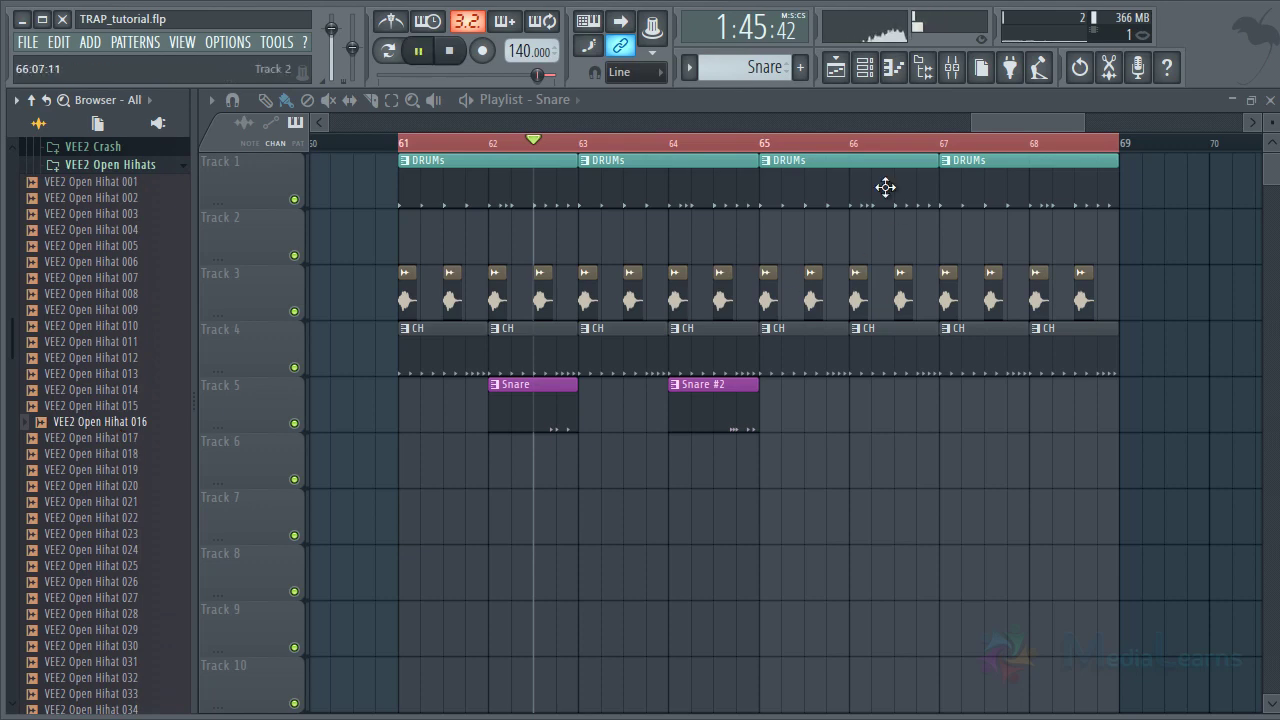
# Play the song, select the DRUMs pattern, and add VEE2 Open Hihat 016 as a new channel between Ch and Crash
pyautogui.press('space')
pyautogui.click(864, 67)
pyautogui.doubleClick(722, 203)
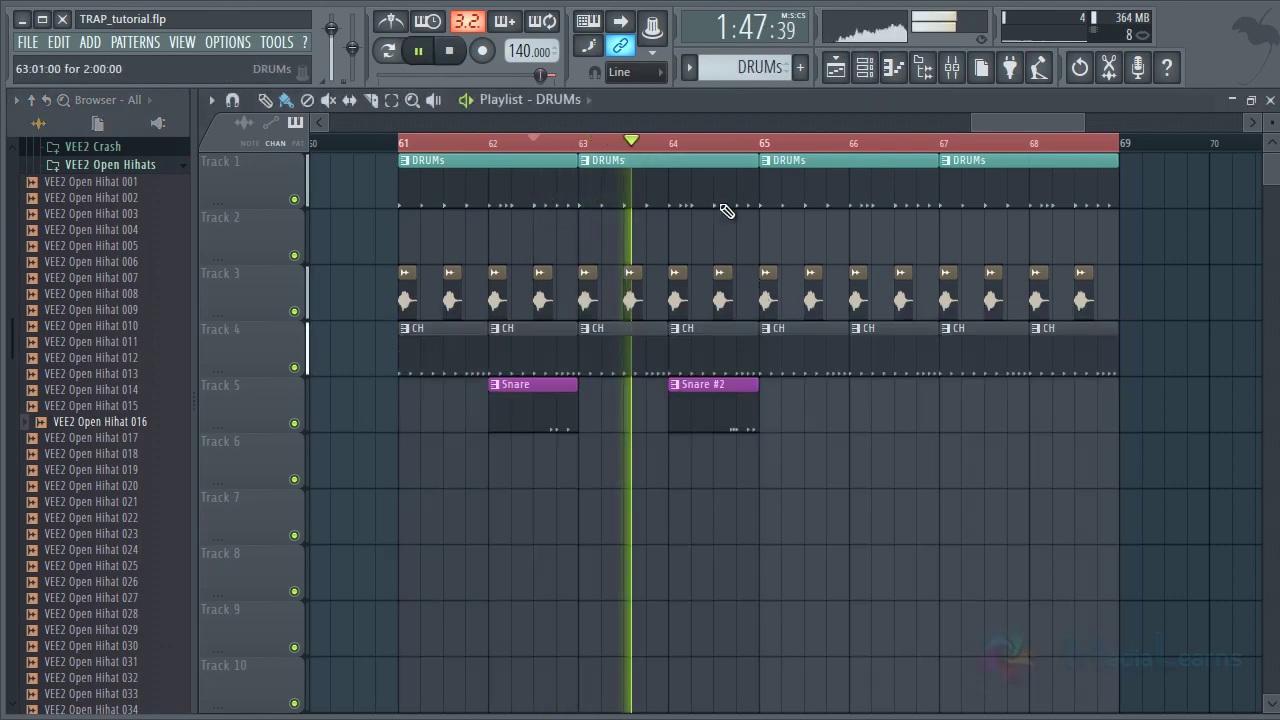
pyautogui.press('space')
pyautogui.moveTo(114, 428); pyautogui.dragTo(373, 533)
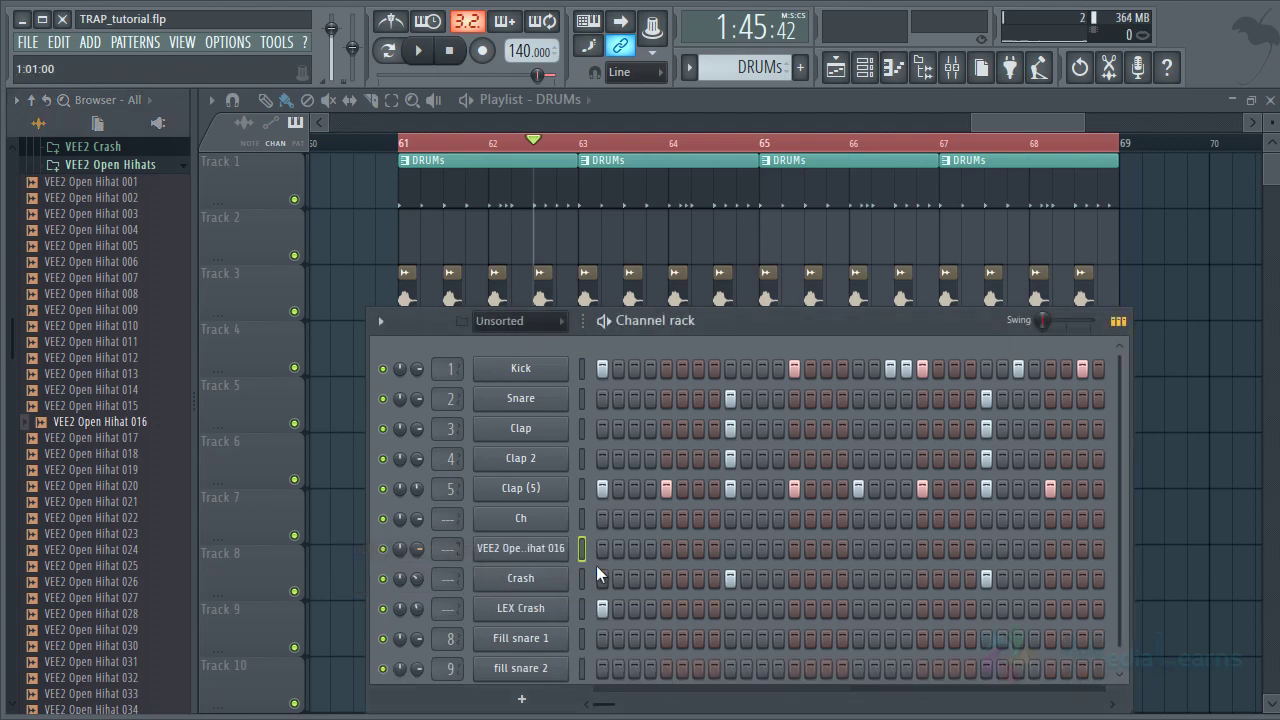
# Switch playback to pattern mode and place open hihat hits on steps 5, 13, 21 and 29 of DRUMs
pyautogui.press('space')
pyautogui.click(651, 549)
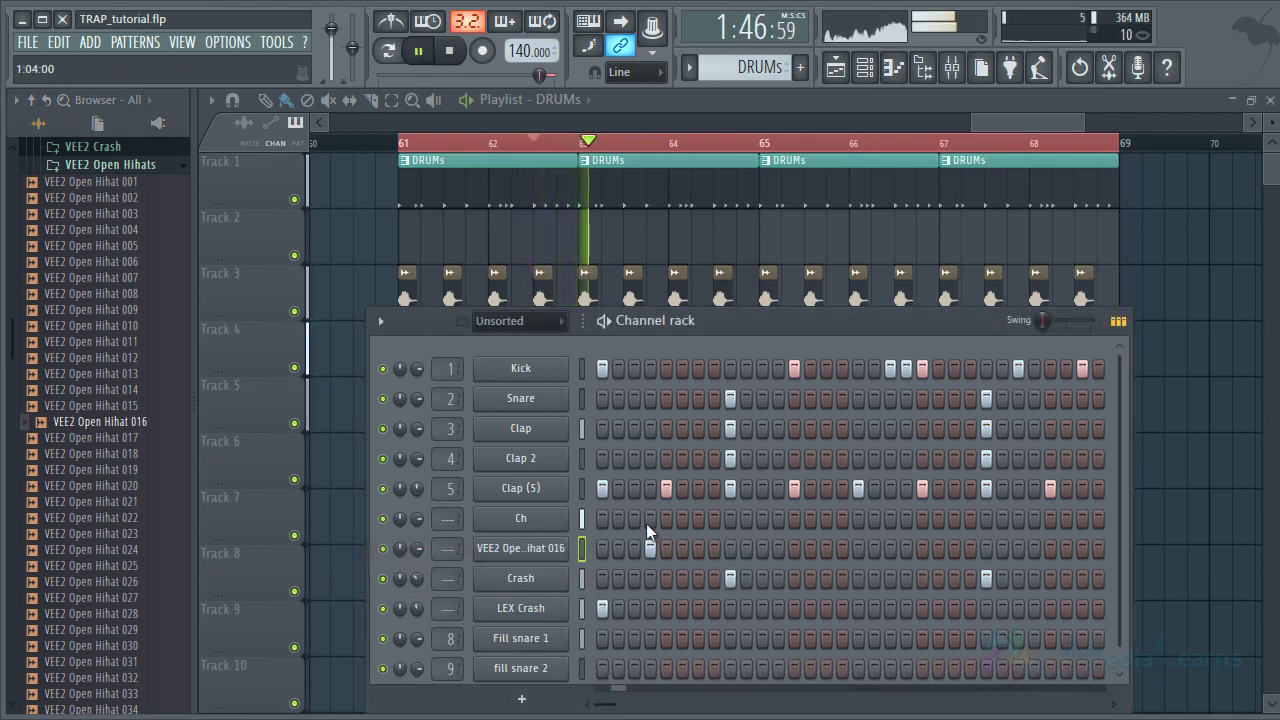
pyautogui.click(388, 50)
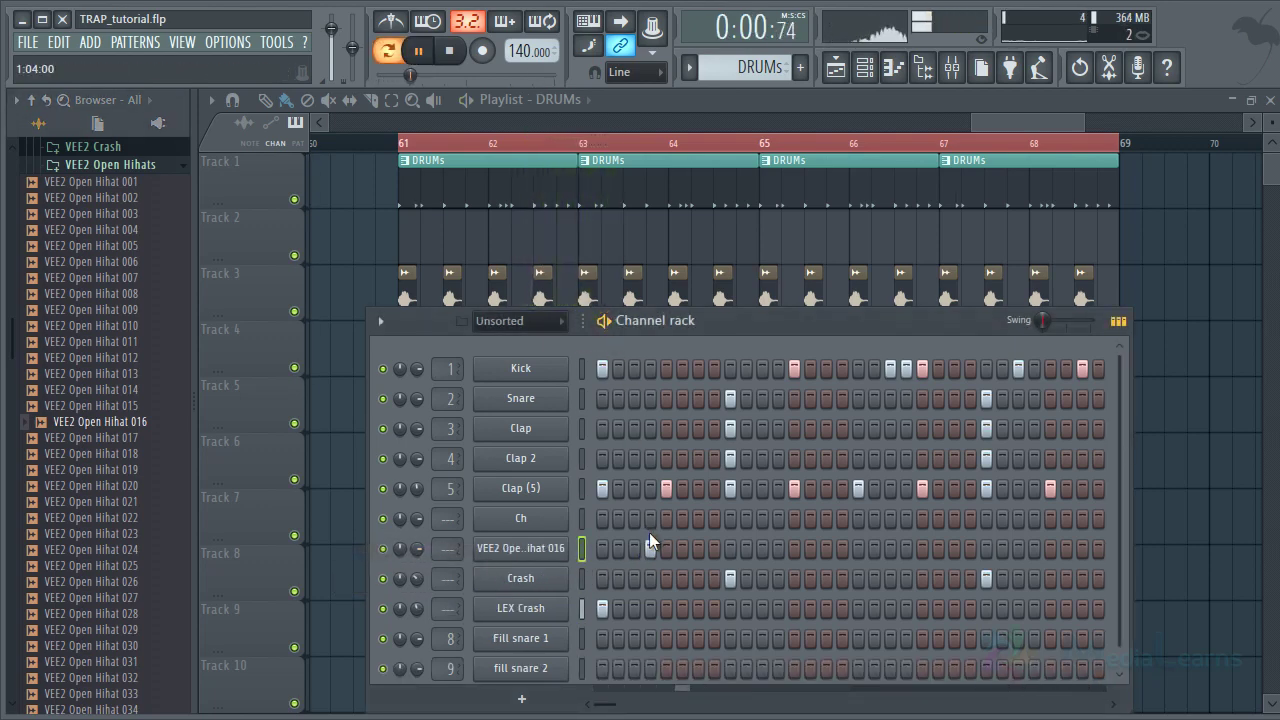
pyautogui.click(651, 549)
pyautogui.click(667, 549)
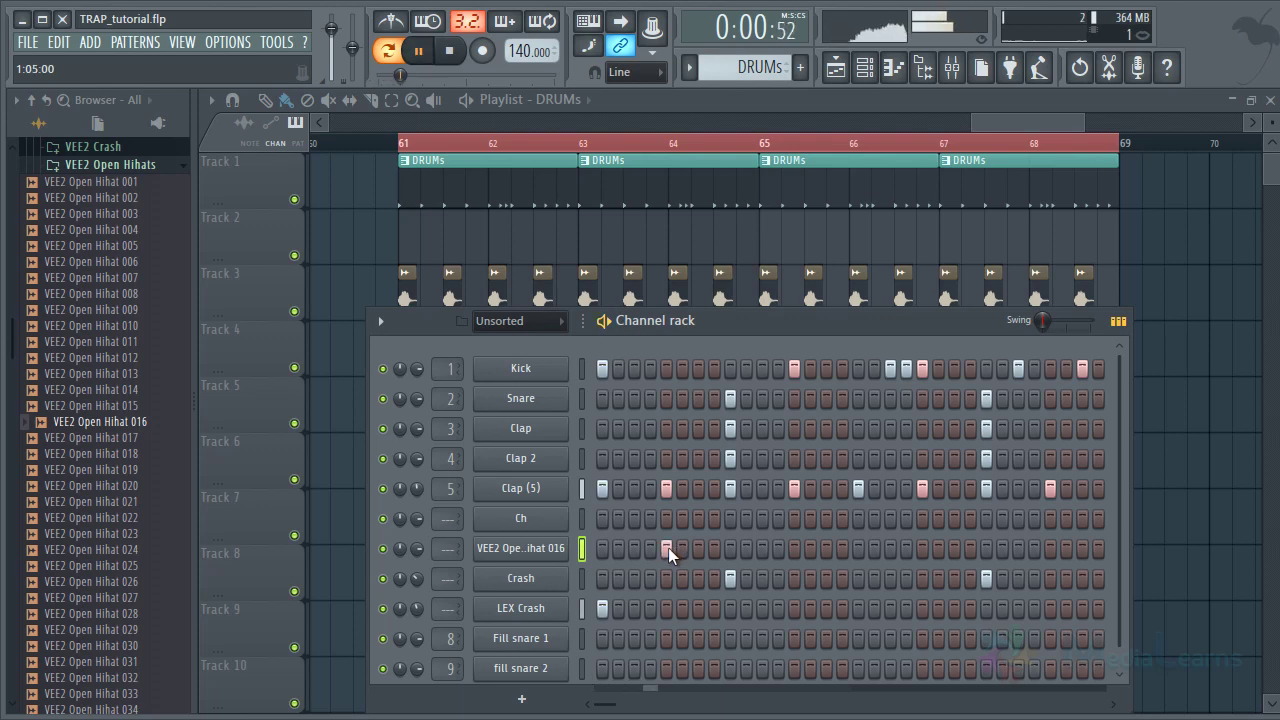
pyautogui.press('space')
pyautogui.click(795, 548)
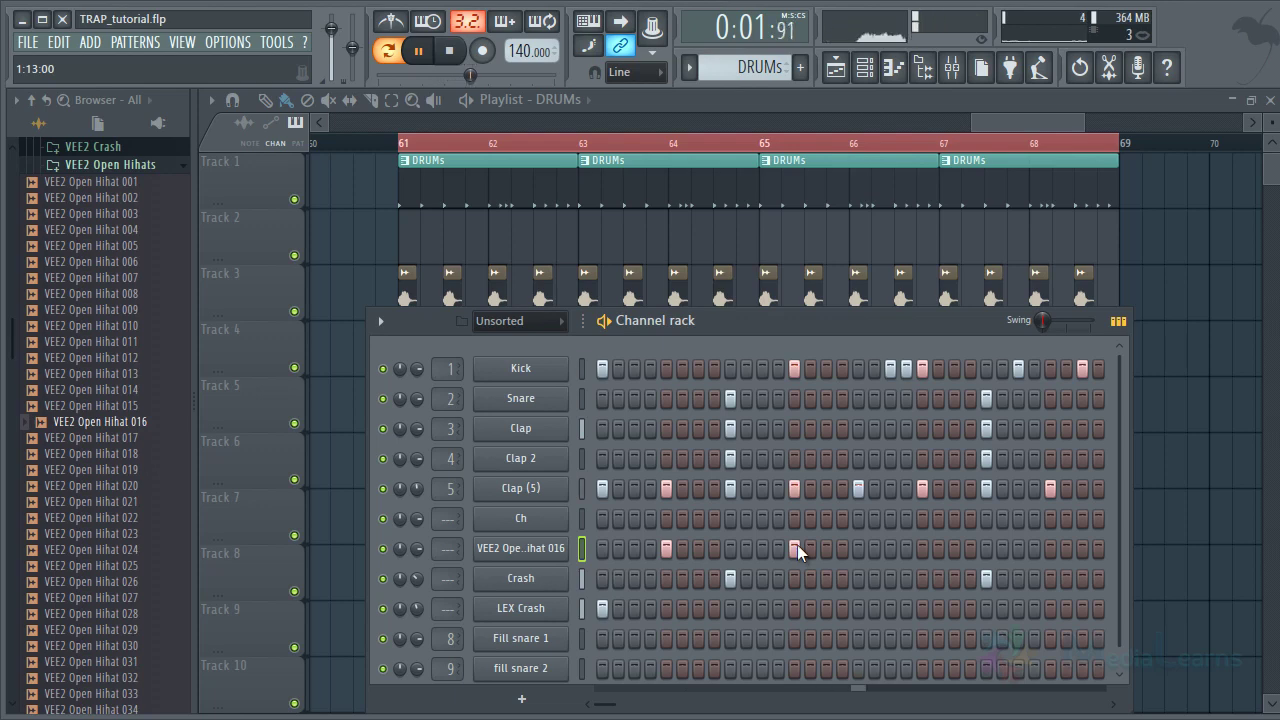
pyautogui.click(918, 549)
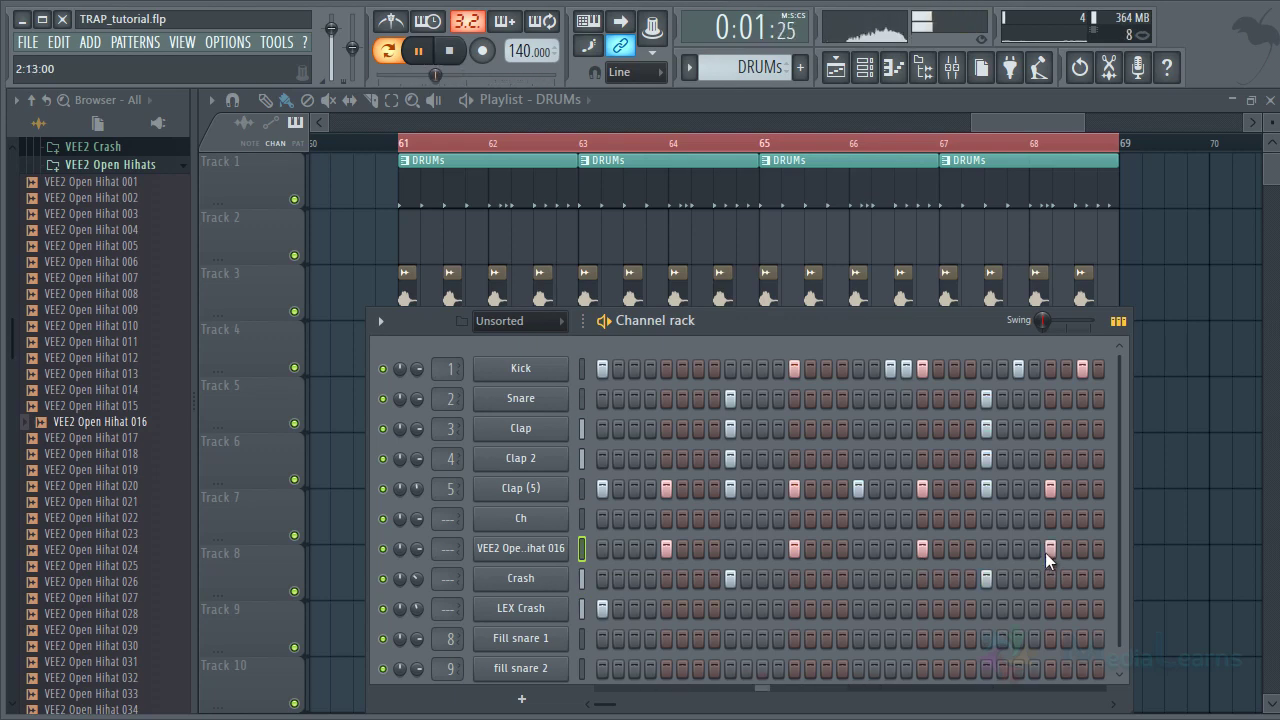
# Move the Channel rack higher and rename the VEE2 Open Hihat 016 channel to Oh
pyautogui.moveTo(778, 320); pyautogui.dragTo(785, 235)
pyautogui.rightClick(558, 466)
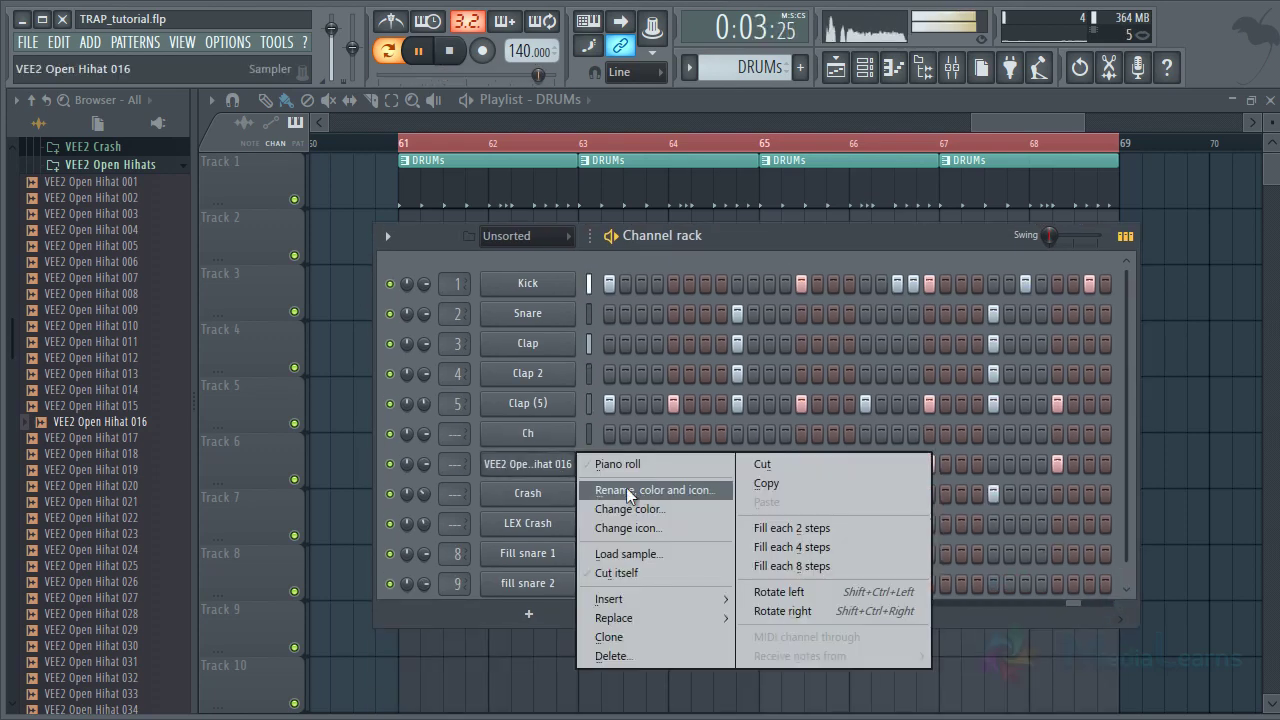
pyautogui.click(644, 492)
pyautogui.write('Oh')
pyautogui.press('Return')
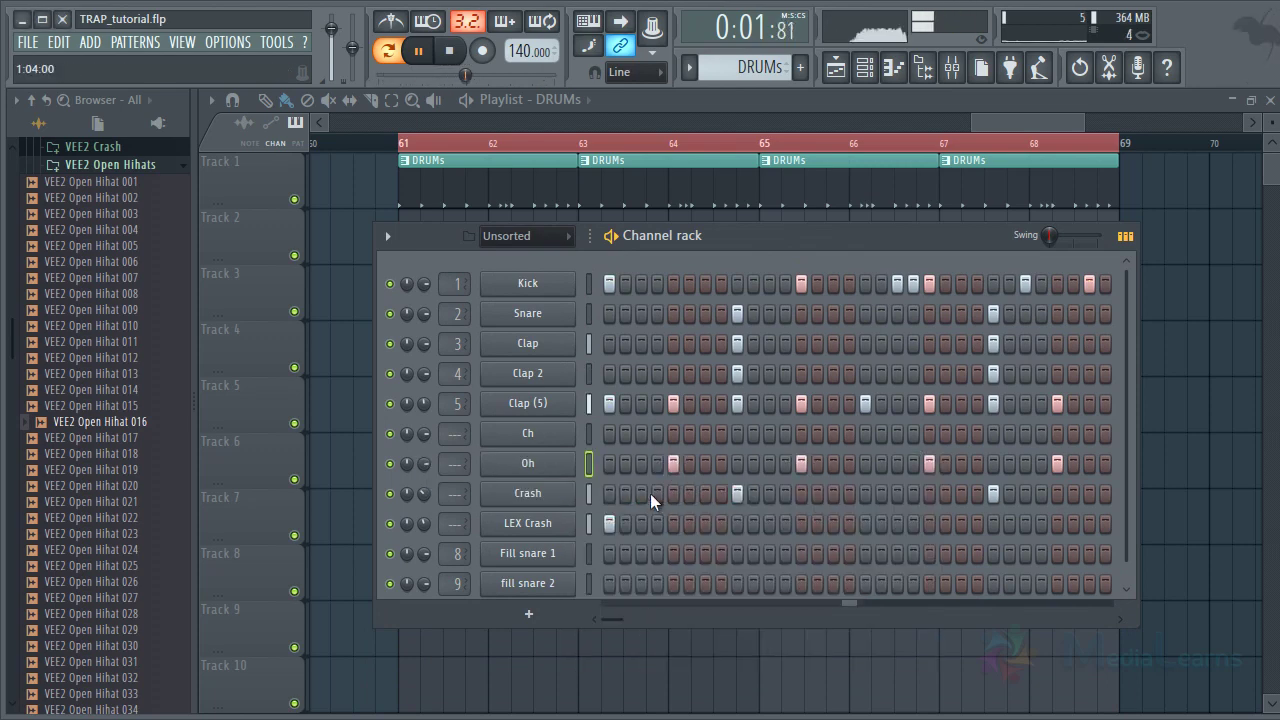
# Stop playback and audition other VEE2 Open Hihat samples, including 020, 032, 055 and 061
pyautogui.press('space')
pyautogui.click(130, 487)
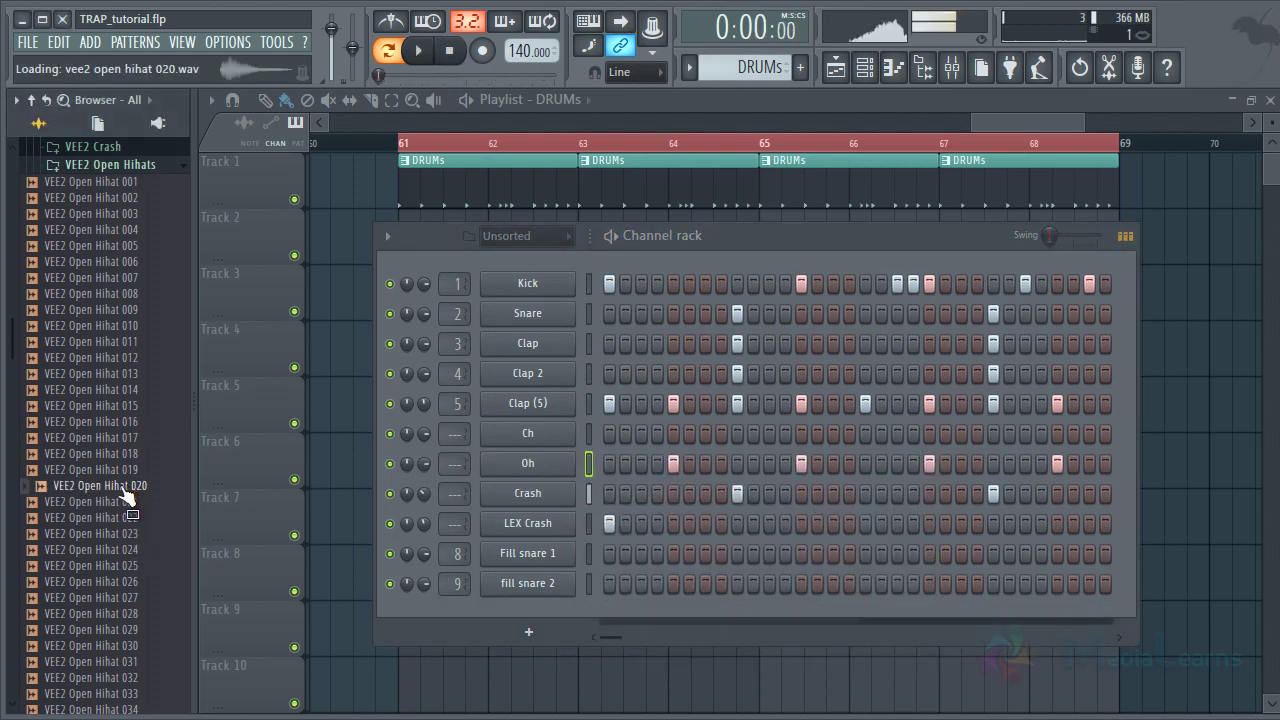
pyautogui.scroll(-6, 120, 495)
pyautogui.click(117, 487)
pyautogui.click(106, 391)
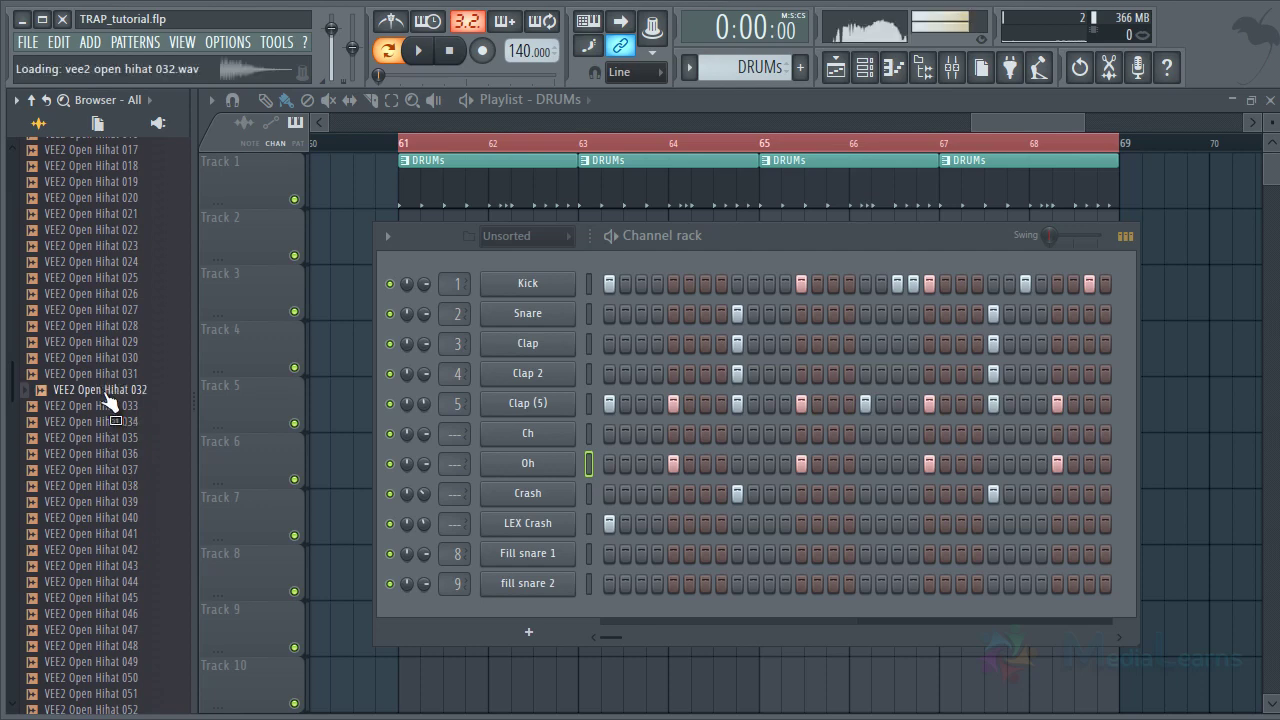
pyautogui.scroll(-6, 112, 470)
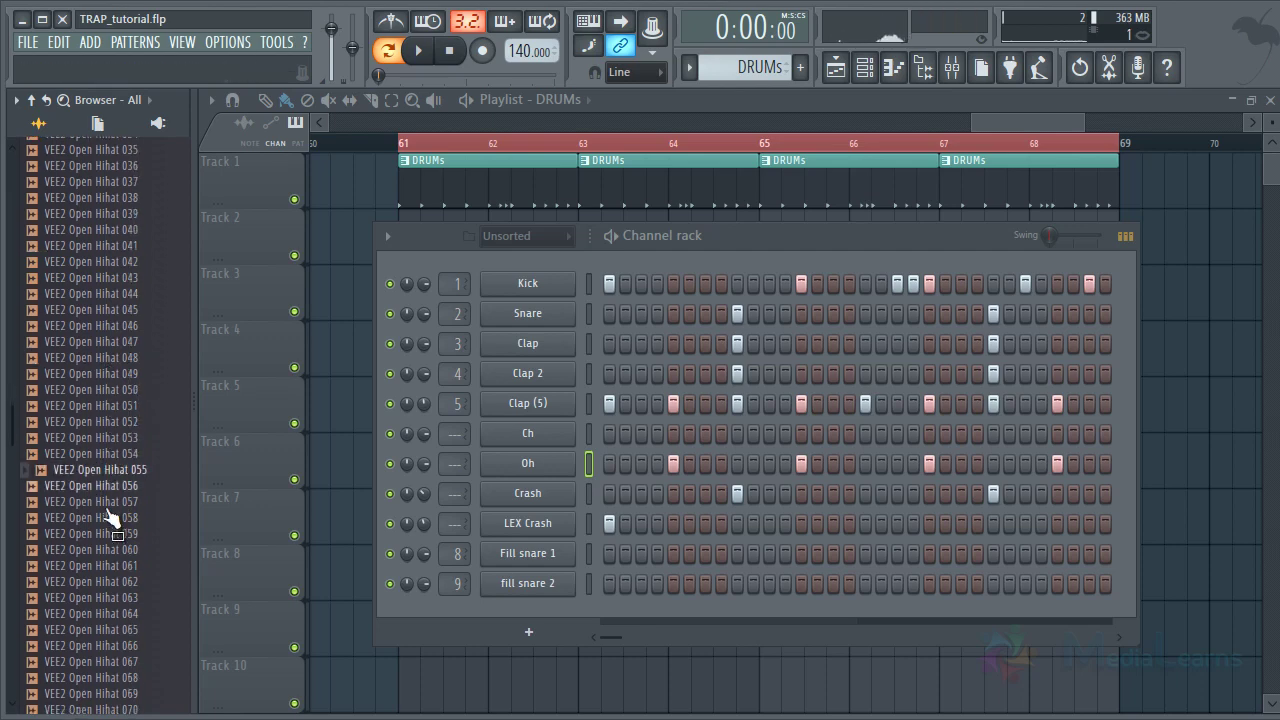
pyautogui.click(113, 488)
pyautogui.click(128, 565)
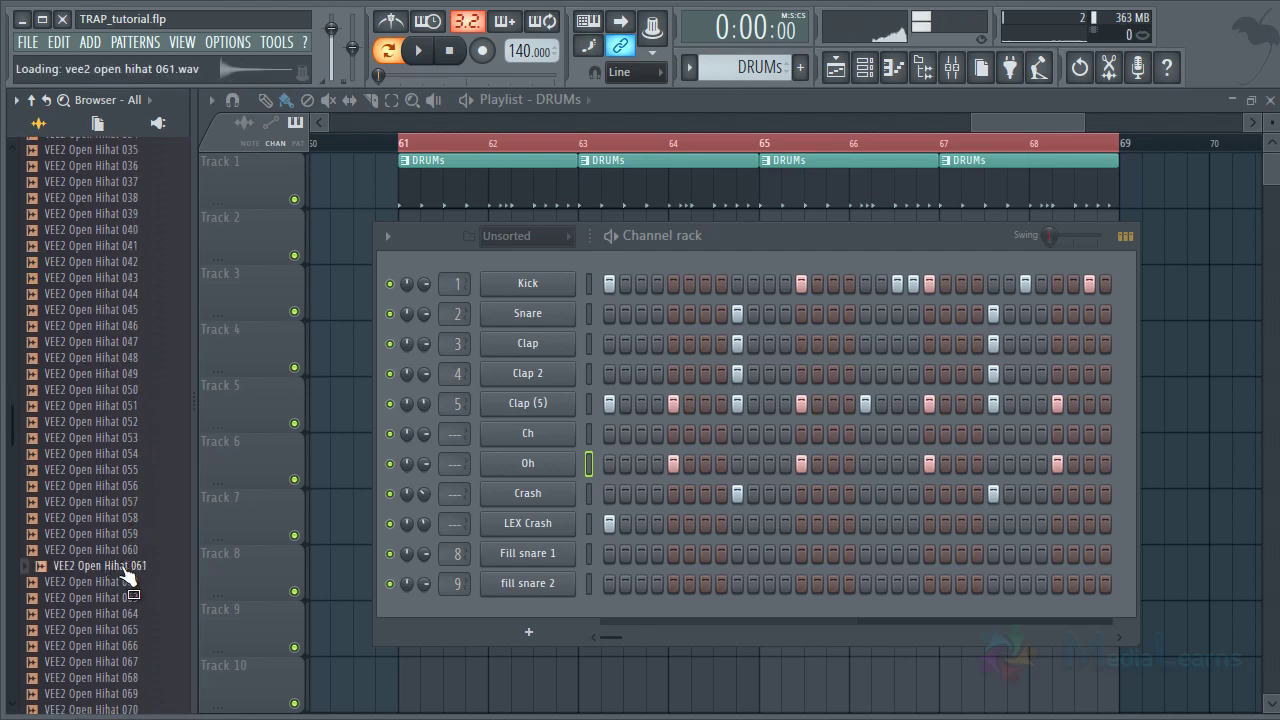
pyautogui.scroll(-4, 122, 500)
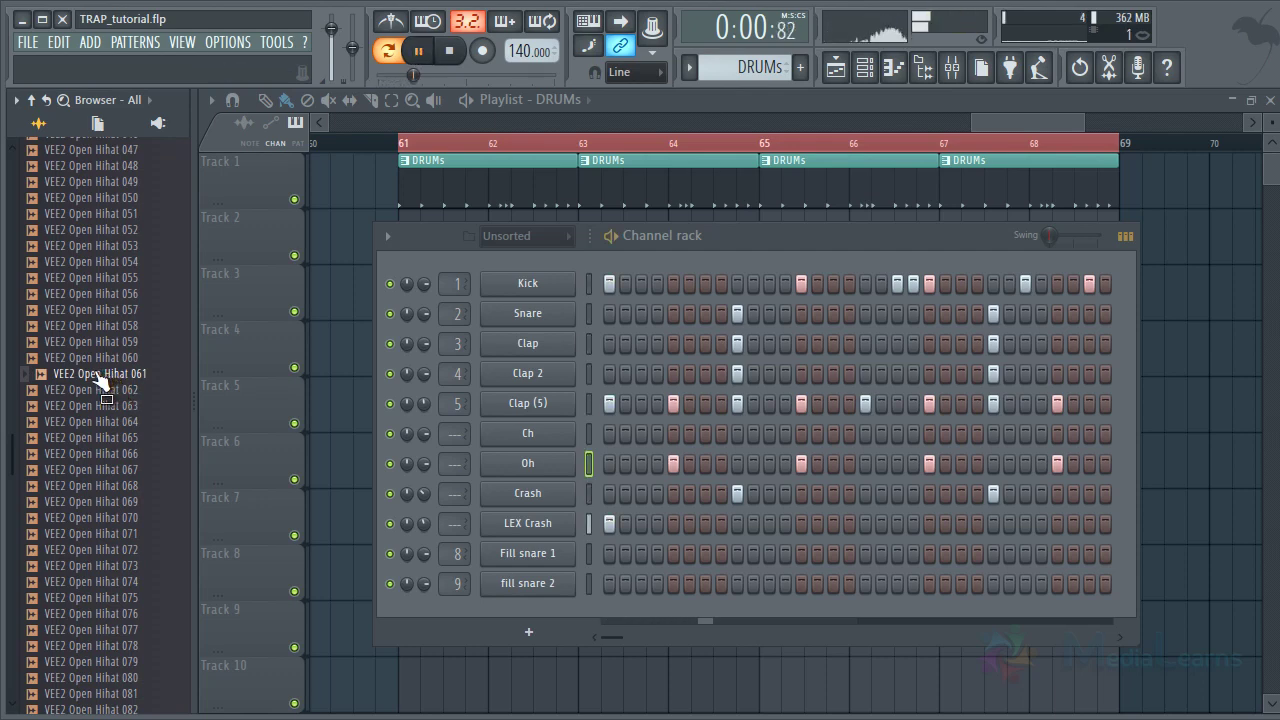
# Replace the Oh channel's sample with VEE2 Open Hihat 061 and listen to the pattern
pyautogui.moveTo(309, 440); pyautogui.dragTo(511, 475)
pyautogui.press('space')
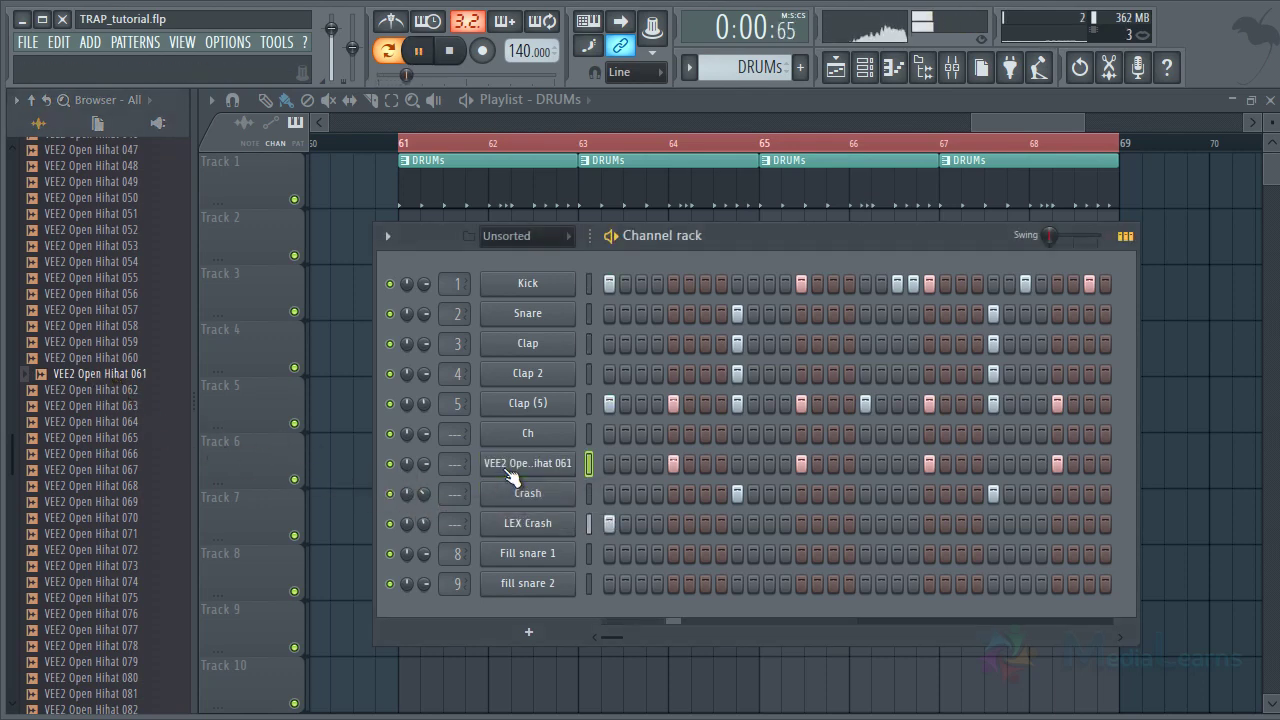
pyautogui.press('space')
# Audition VEE2 Open Hihat 063, 064 and 066, load 066 into the open hihat channel, and play the pattern
pyautogui.click(127, 407)
pyautogui.click(117, 421)
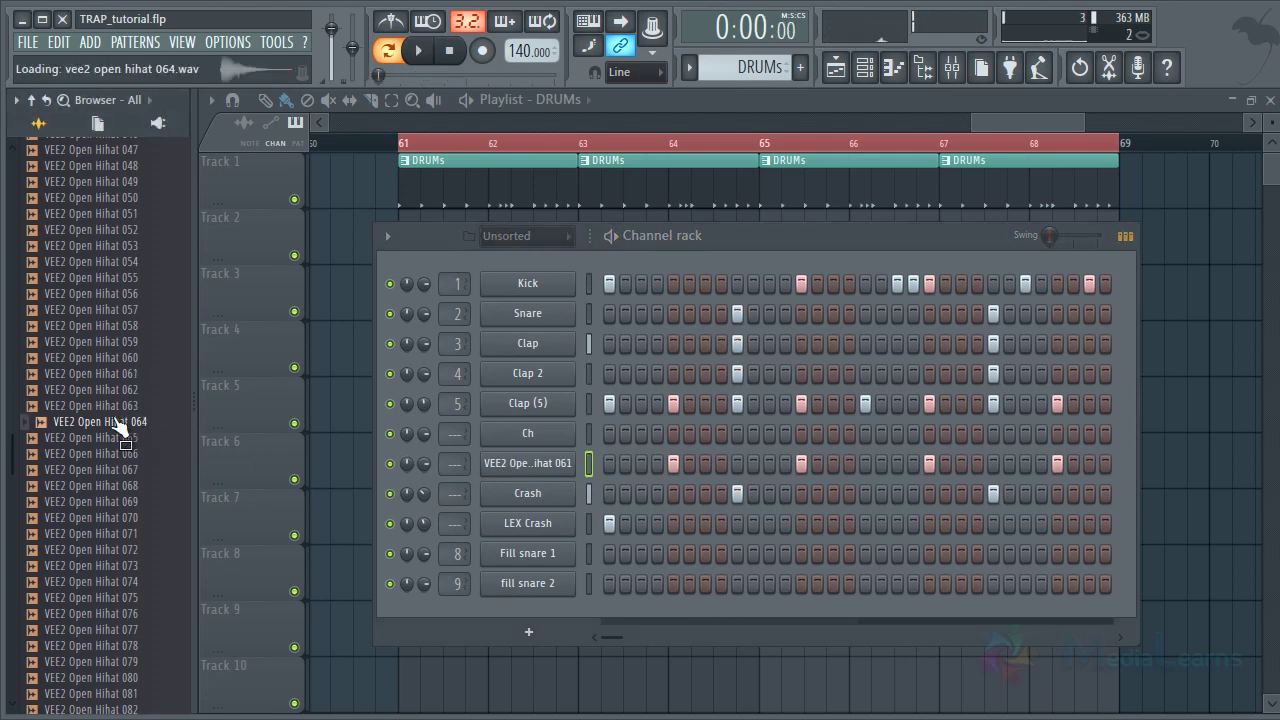
pyautogui.click(122, 453)
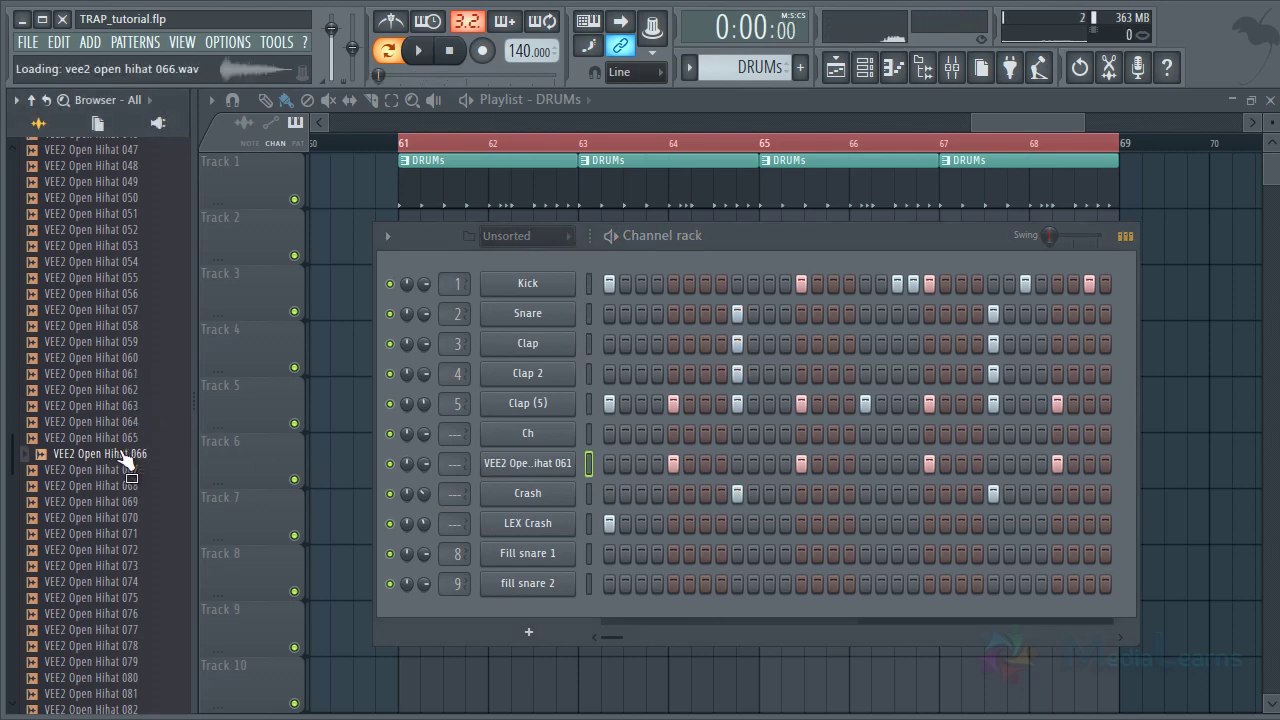
pyautogui.press('space')
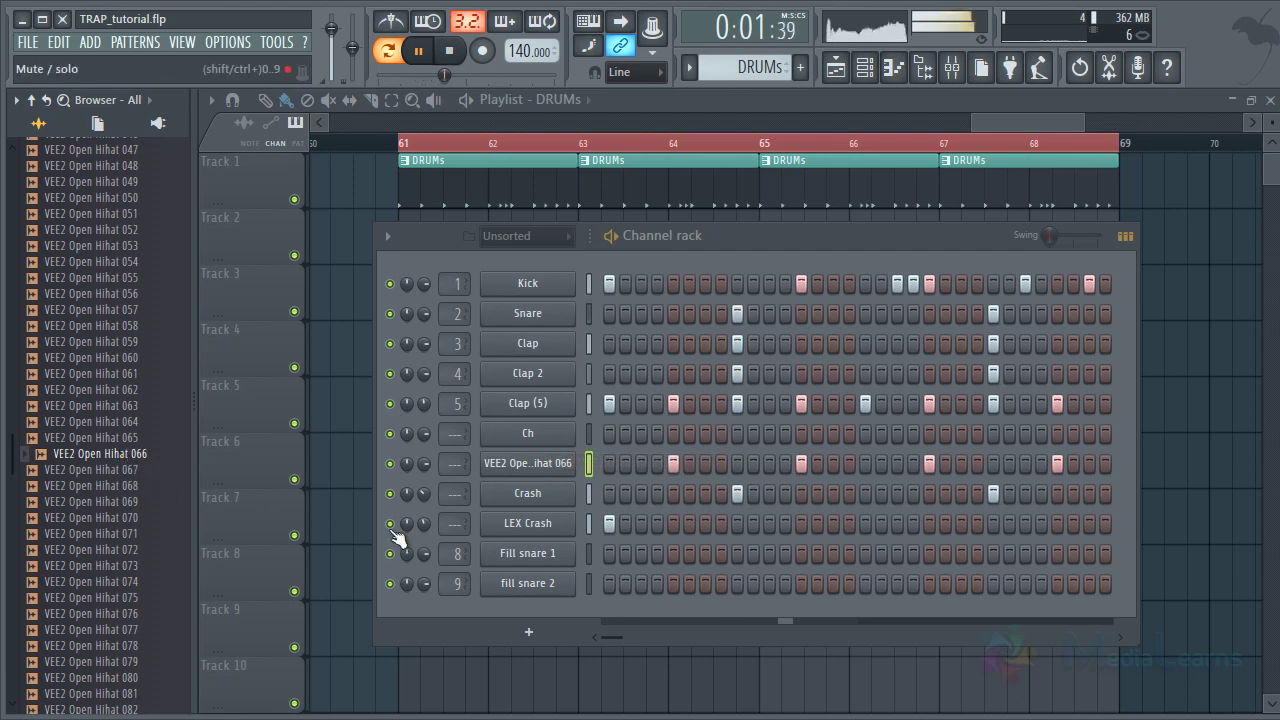
# Open the VEE2 Open Hihat 066 channel settings and add a short fade-out to the sample while checking it in playback
pyautogui.click(535, 467)
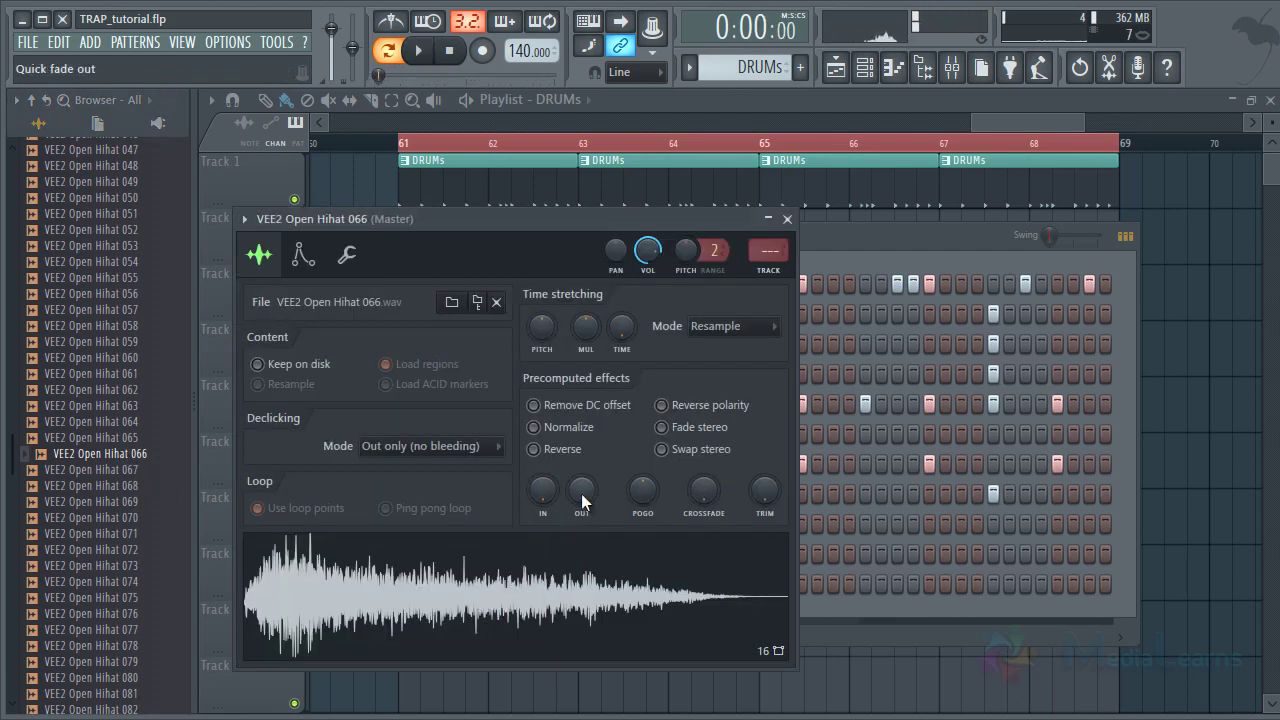
pyautogui.moveTo(581, 493); pyautogui.dragTo(583, 586)
pyautogui.press('space')
pyautogui.moveTo(577, 503); pyautogui.dragTo(630, 440)
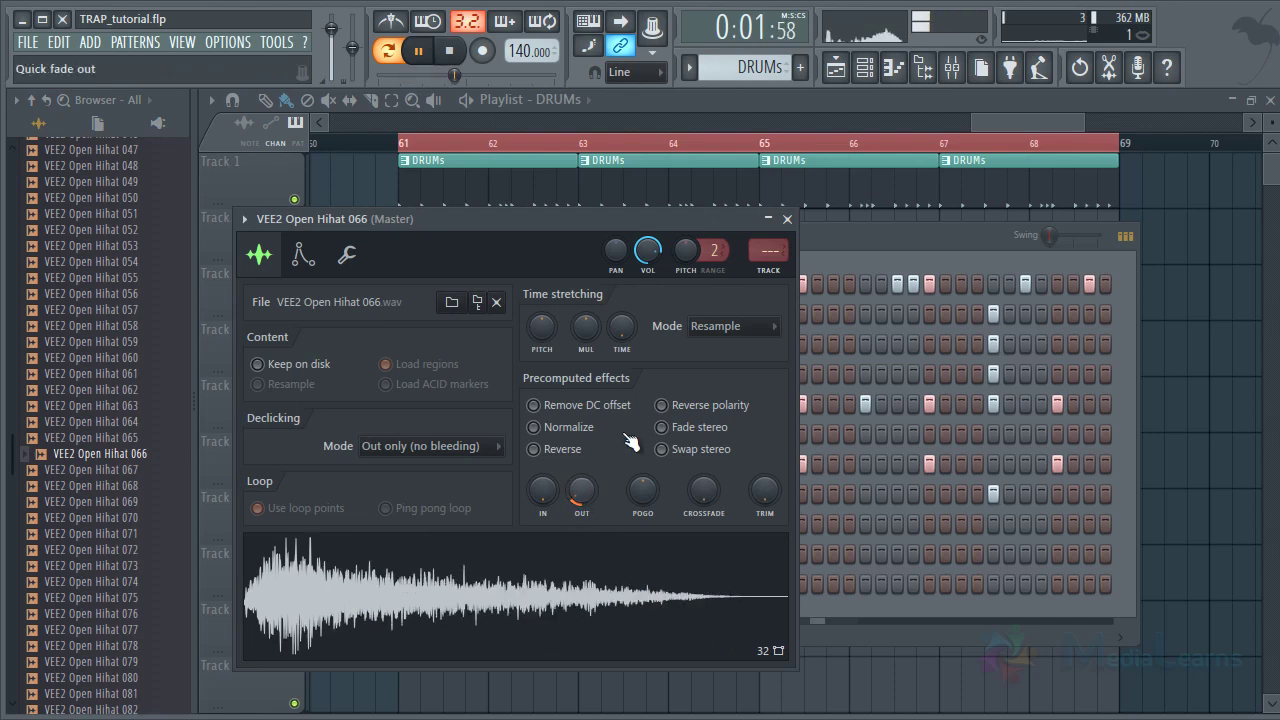
# Close the sample settings and rename the VEE2 Open Hihat 066 channel to Oh
pyautogui.click(780, 222)
pyautogui.rightClick(570, 462)
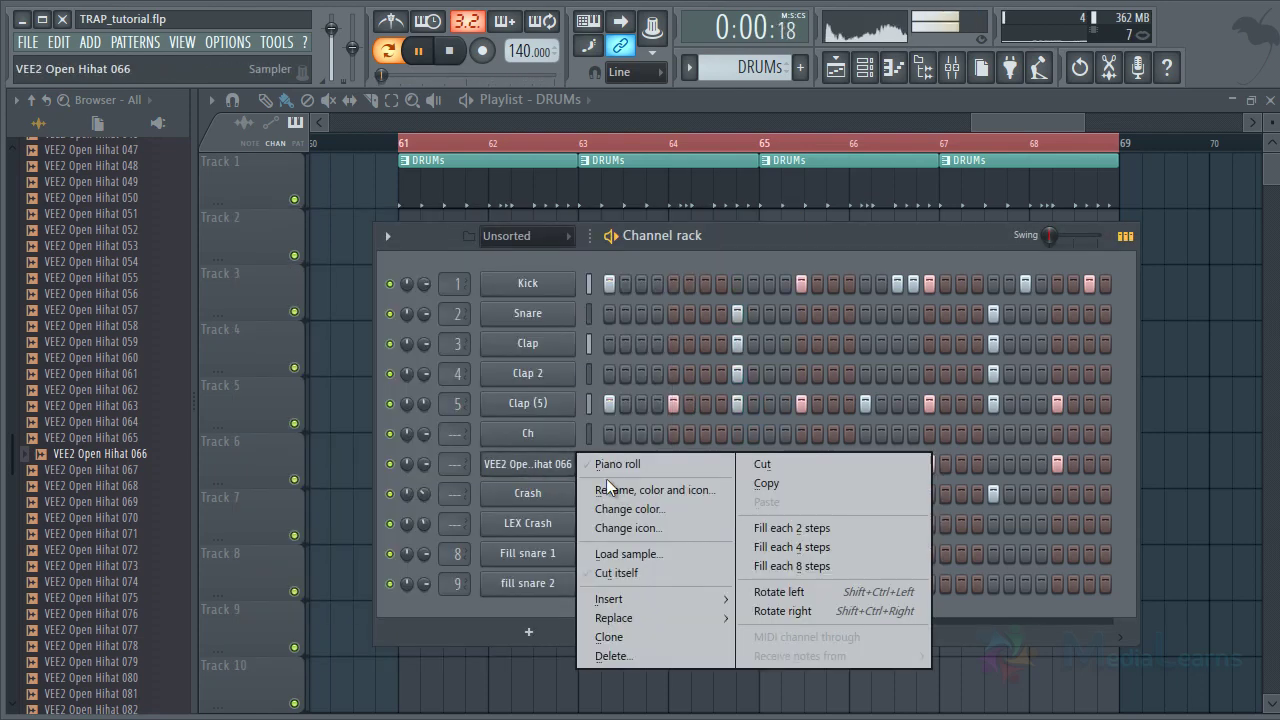
pyautogui.click(620, 480)
pyautogui.write('Oh')
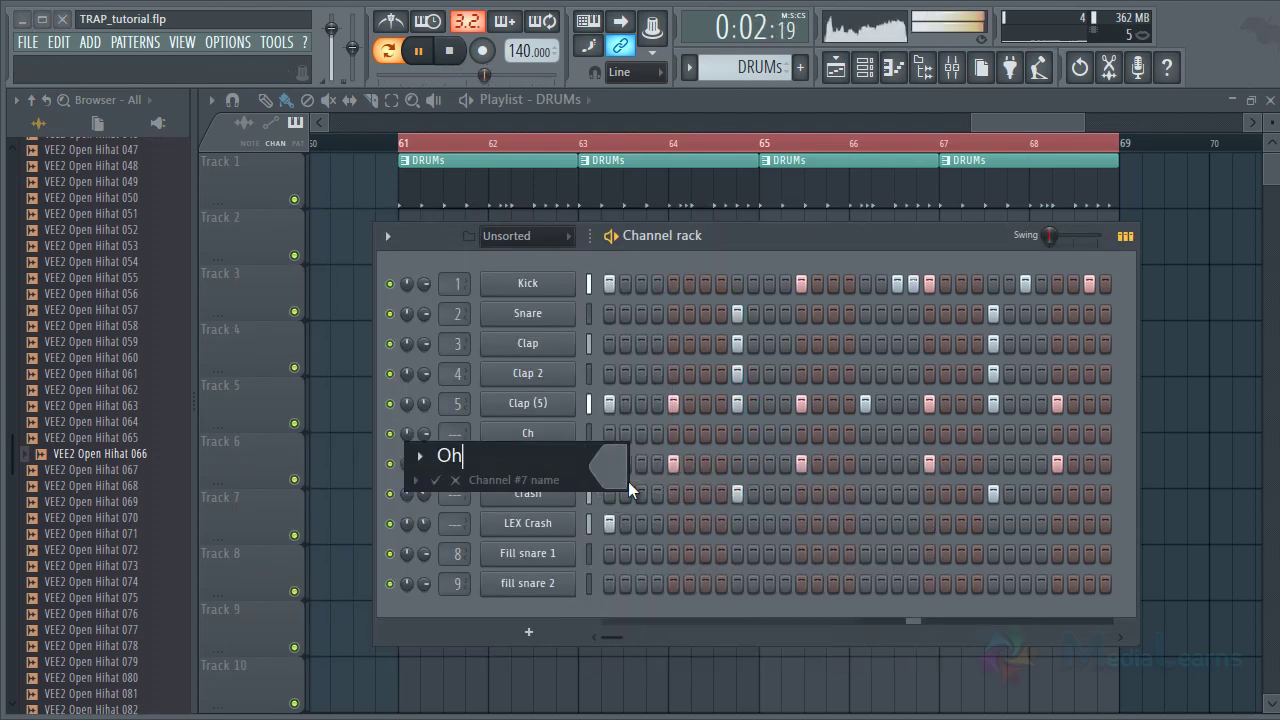
pyautogui.press('Return')
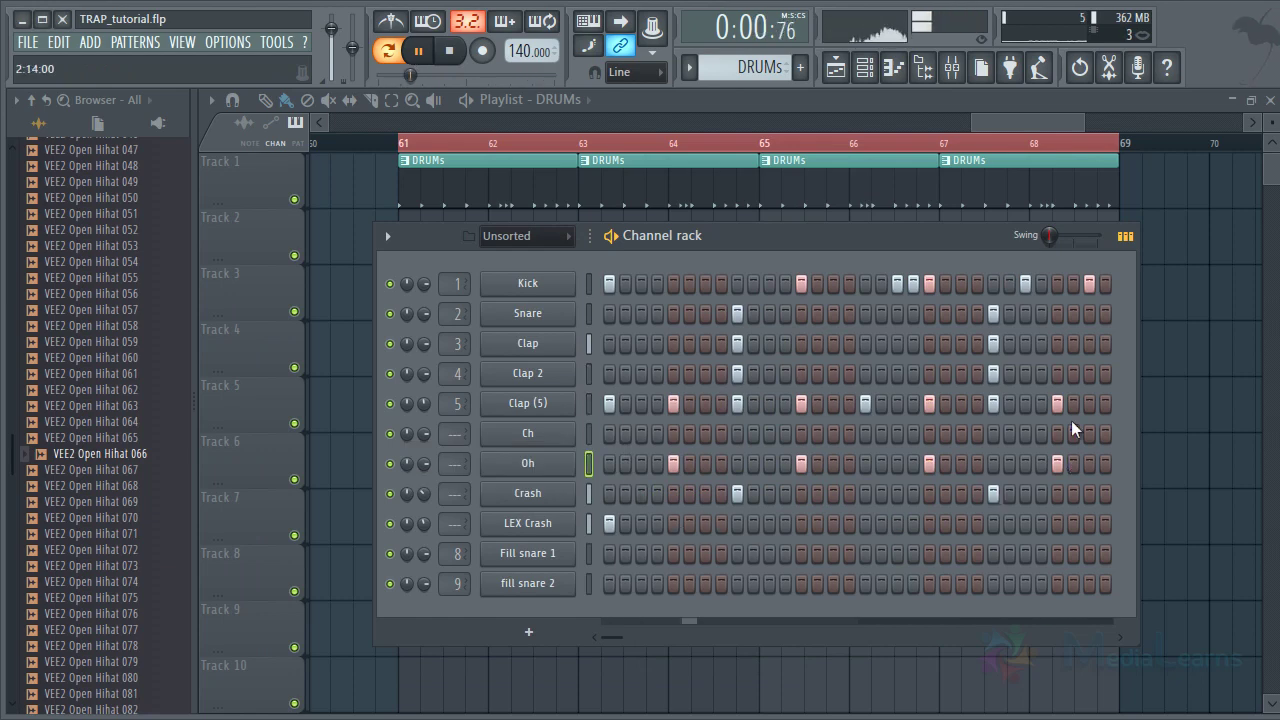
# Play the arrangement in song mode and duplicate the Snare and Snare #2 clips on Track 5 to bars 66 and 68
pyautogui.press('F6')
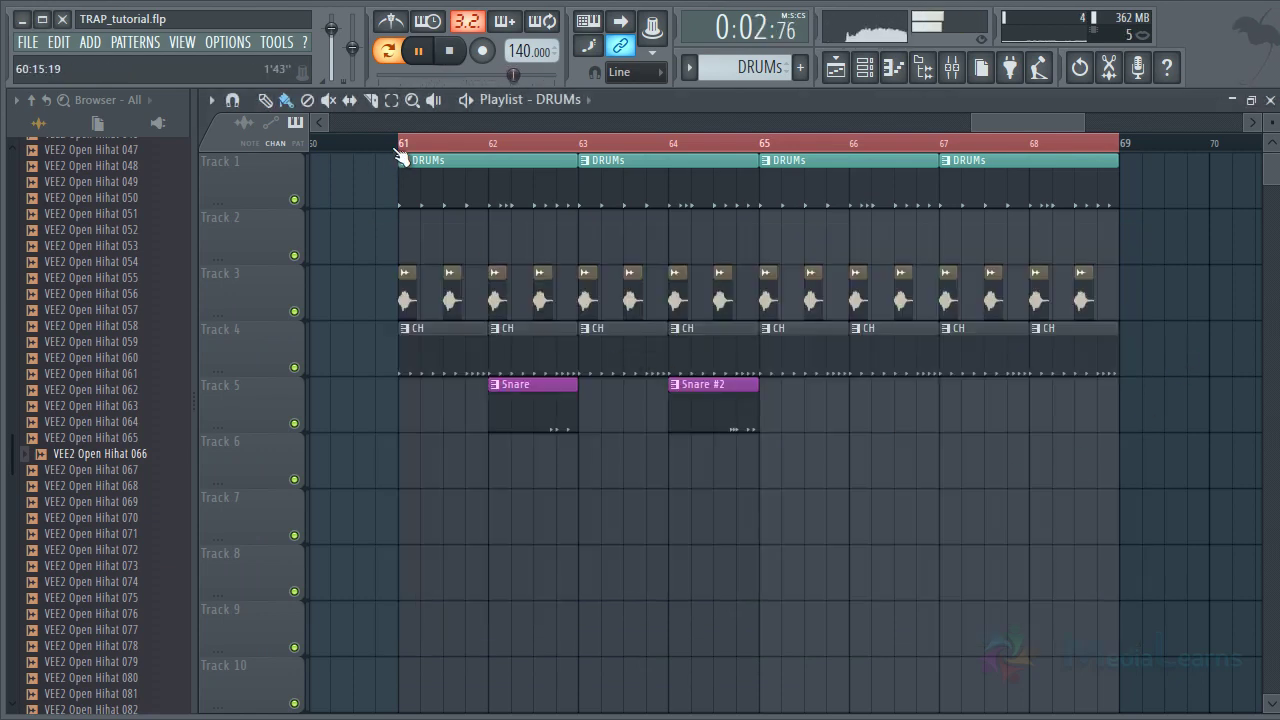
pyautogui.press('l')
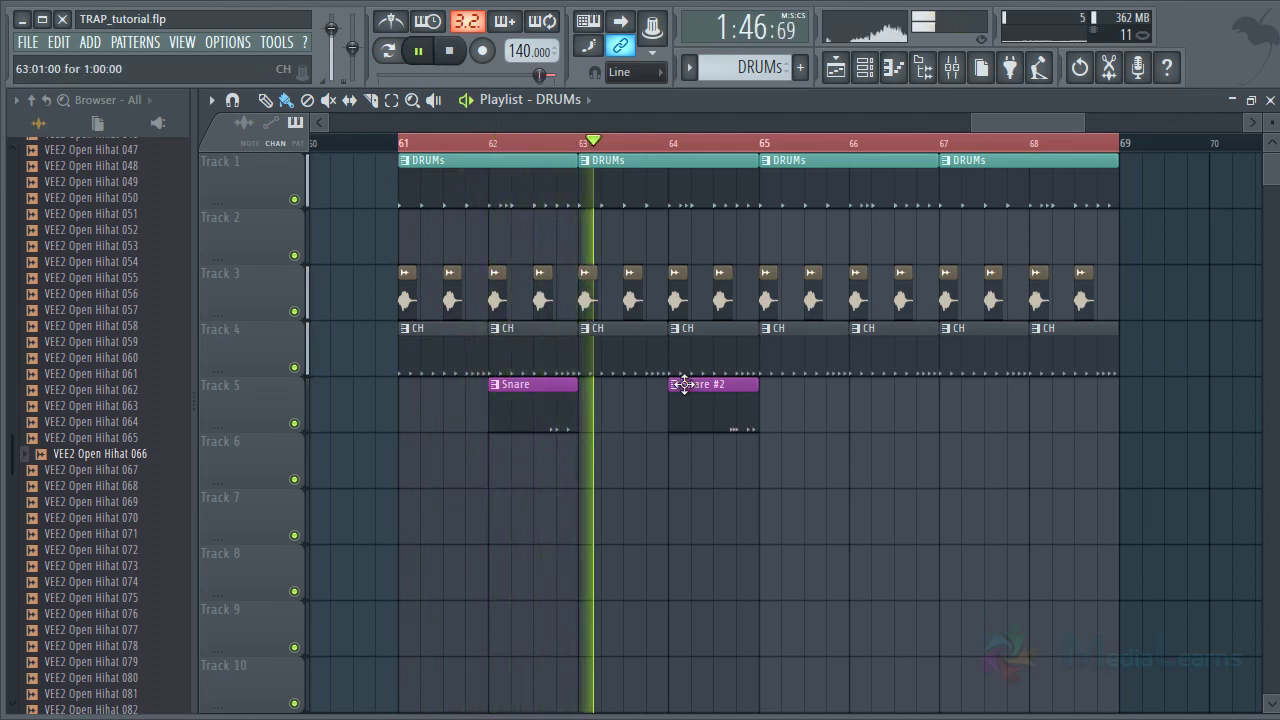
pyautogui.moveTo(843, 470); pyautogui.dragTo(534, 409)
pyautogui.hotkey('ctrl', 'b')
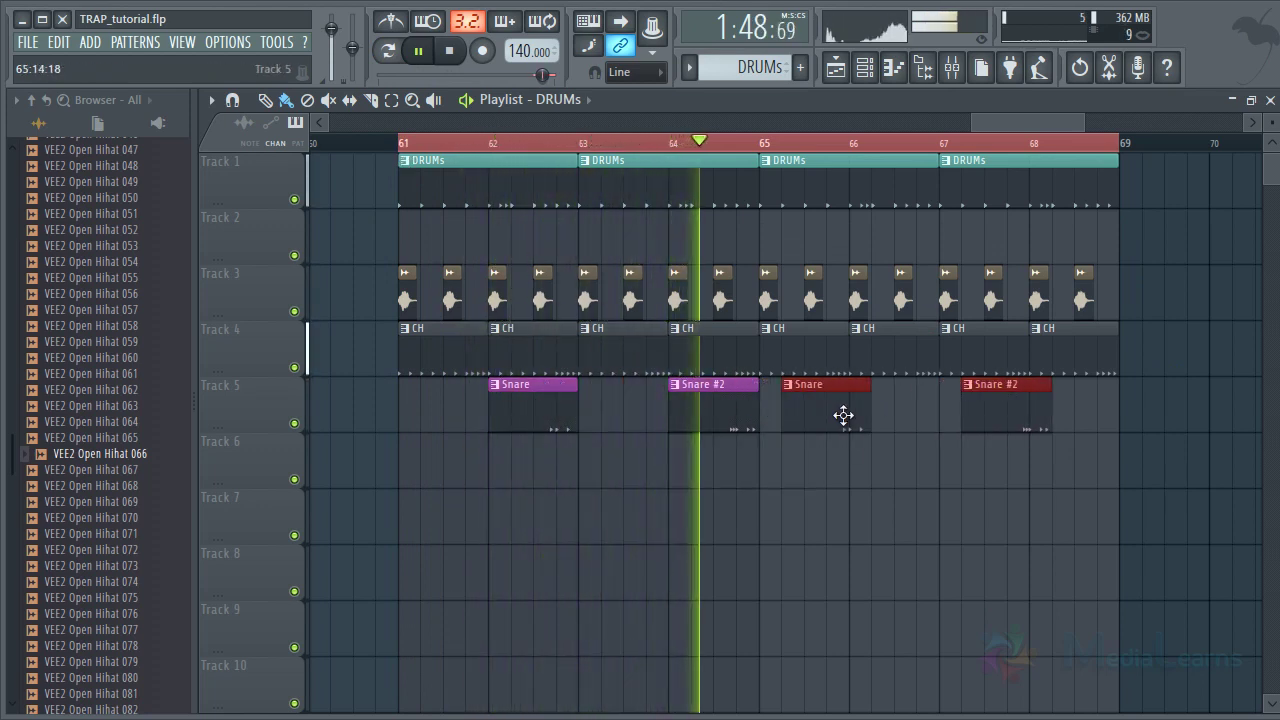
pyautogui.moveTo(843, 415); pyautogui.dragTo(894, 414)
pyautogui.click(941, 506)
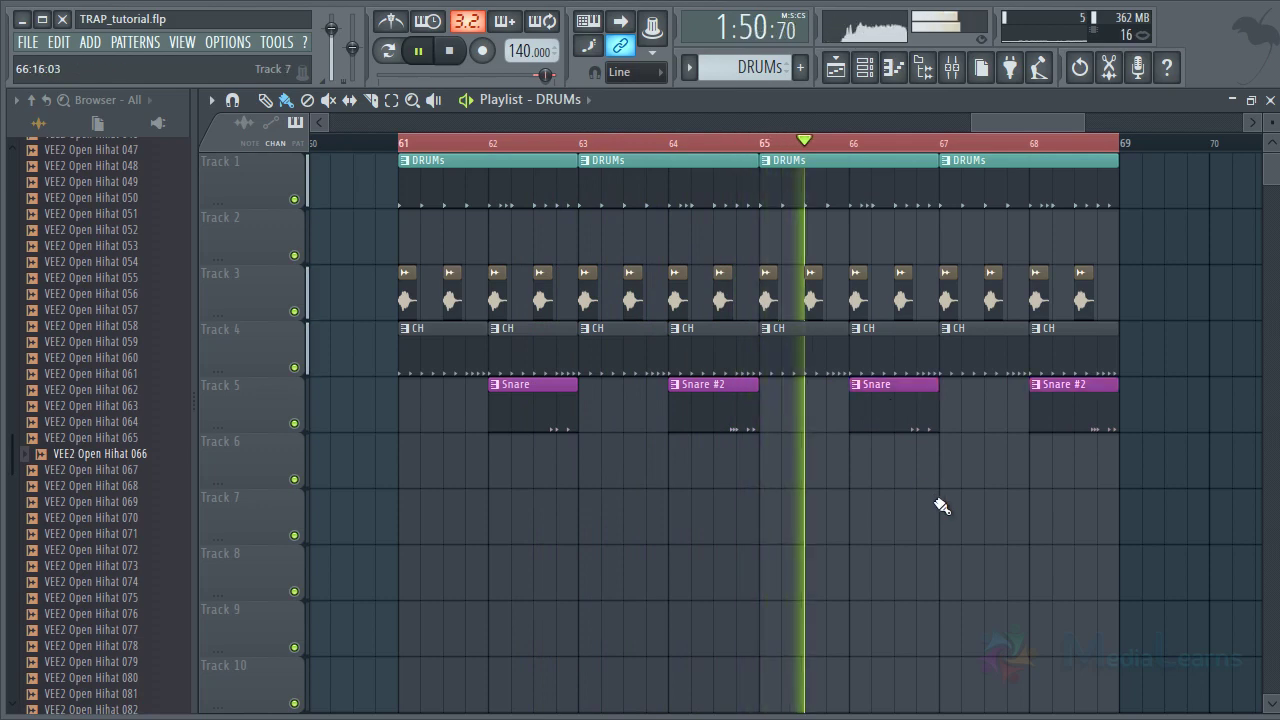
# Stop playback, make the Snare #2 clip at bar 68 a unique pattern, and open it in a narrower channel rack
pyautogui.scroll(-3, 806, 240)
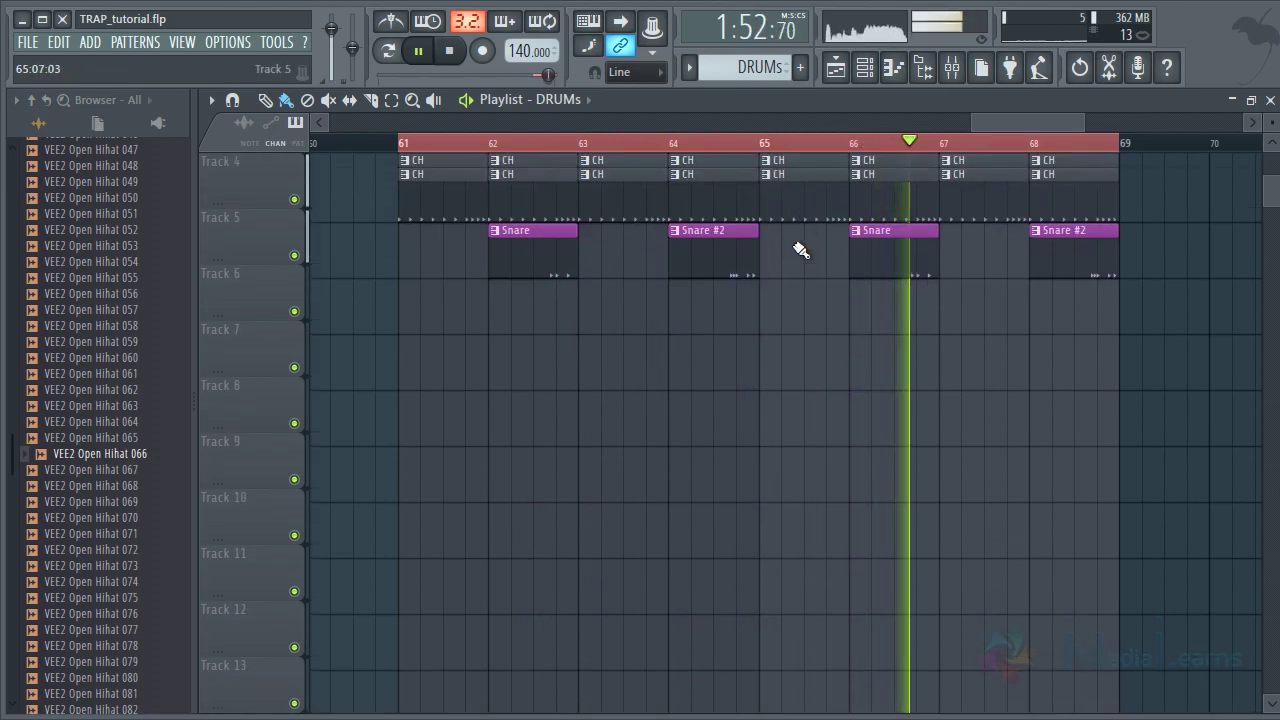
pyautogui.scroll(3, 775, 205)
pyautogui.scroll(-2, 757, 157)
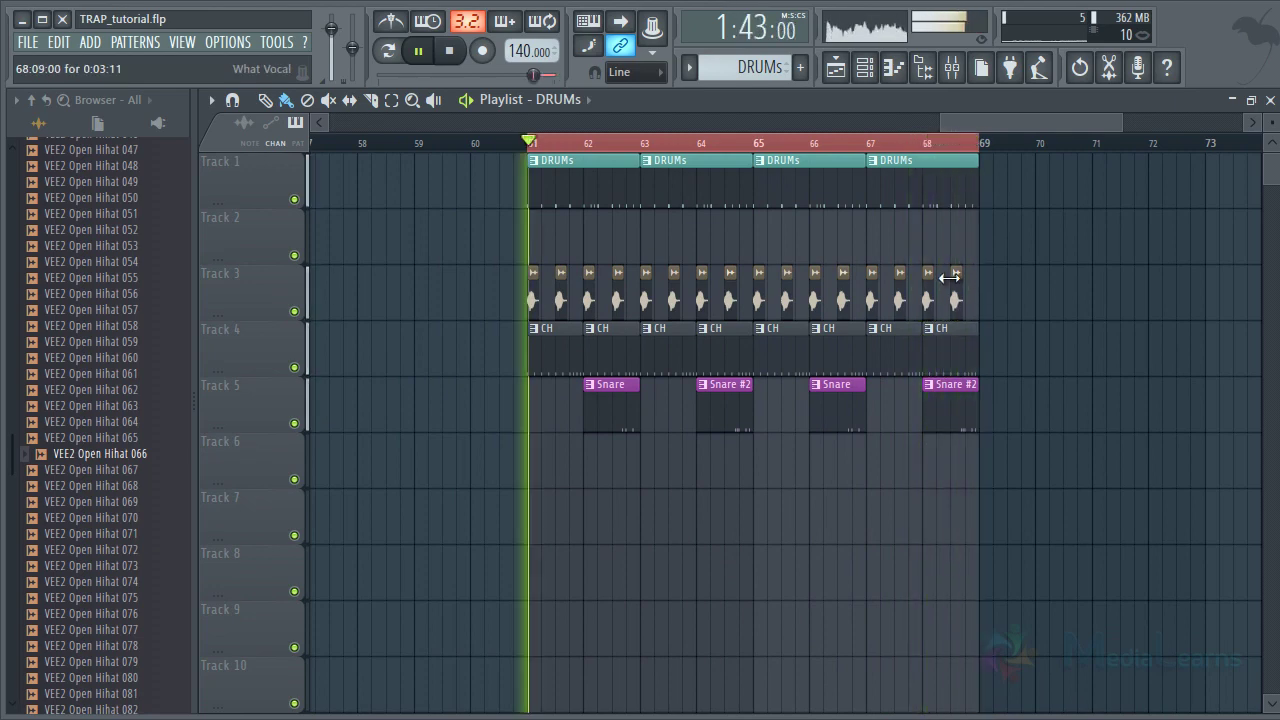
pyautogui.press('space')
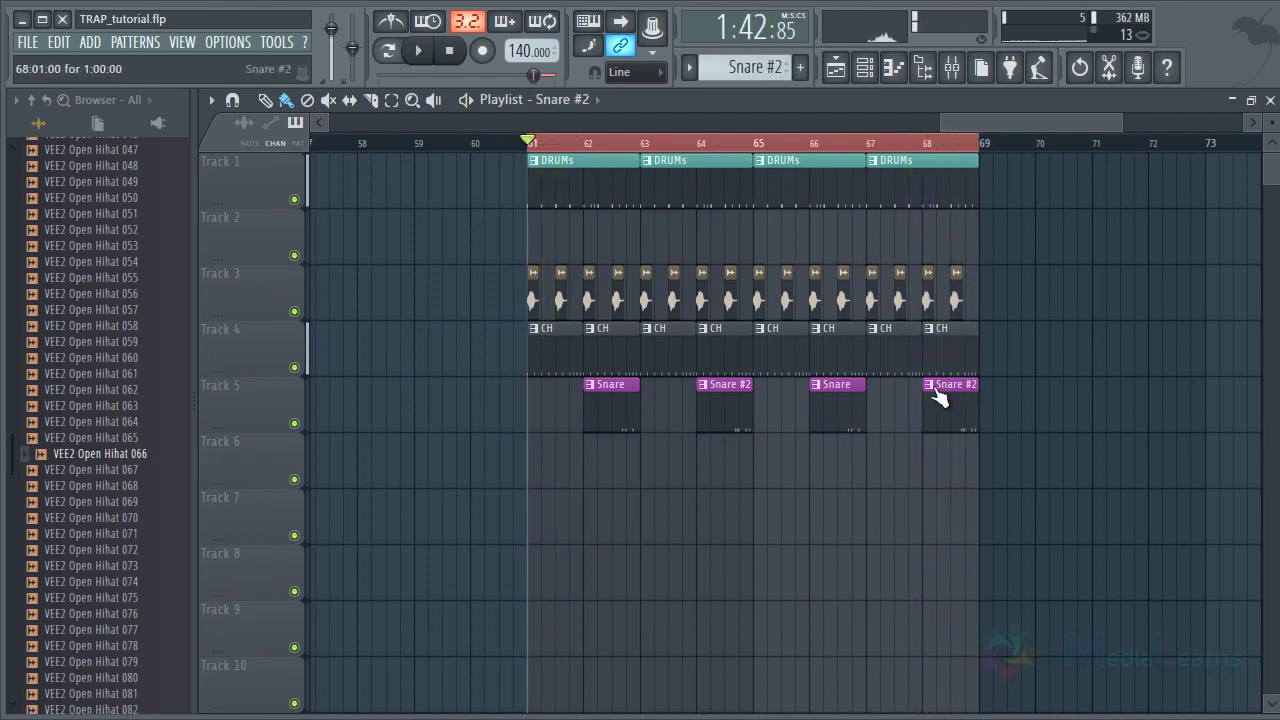
pyautogui.click(935, 390)
pyautogui.click(994, 517)
pyautogui.doubleClick(958, 426)
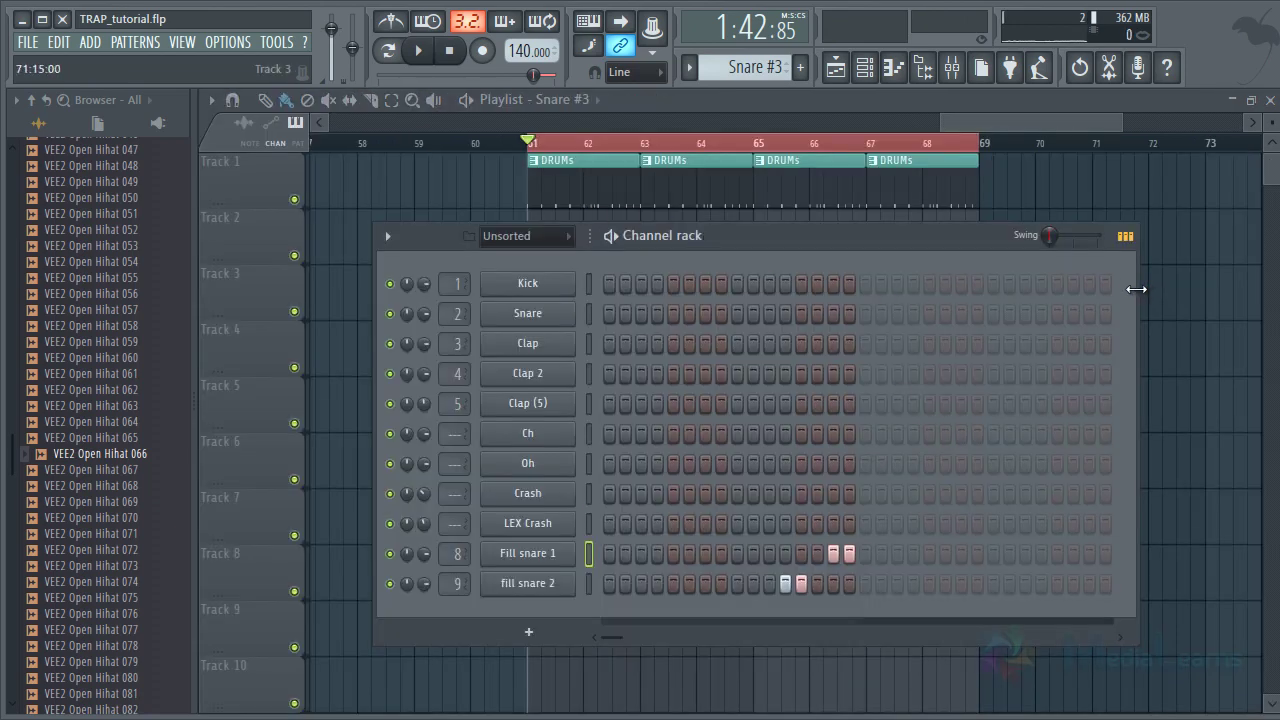
pyautogui.moveTo(1137, 289); pyautogui.dragTo(924, 300)
# Return to the playlist, select the latter part of bar 68 as the loop range, and play it
pyautogui.press('F6')
pyautogui.click(940, 149)
pyautogui.scroll(4, 942, 150)
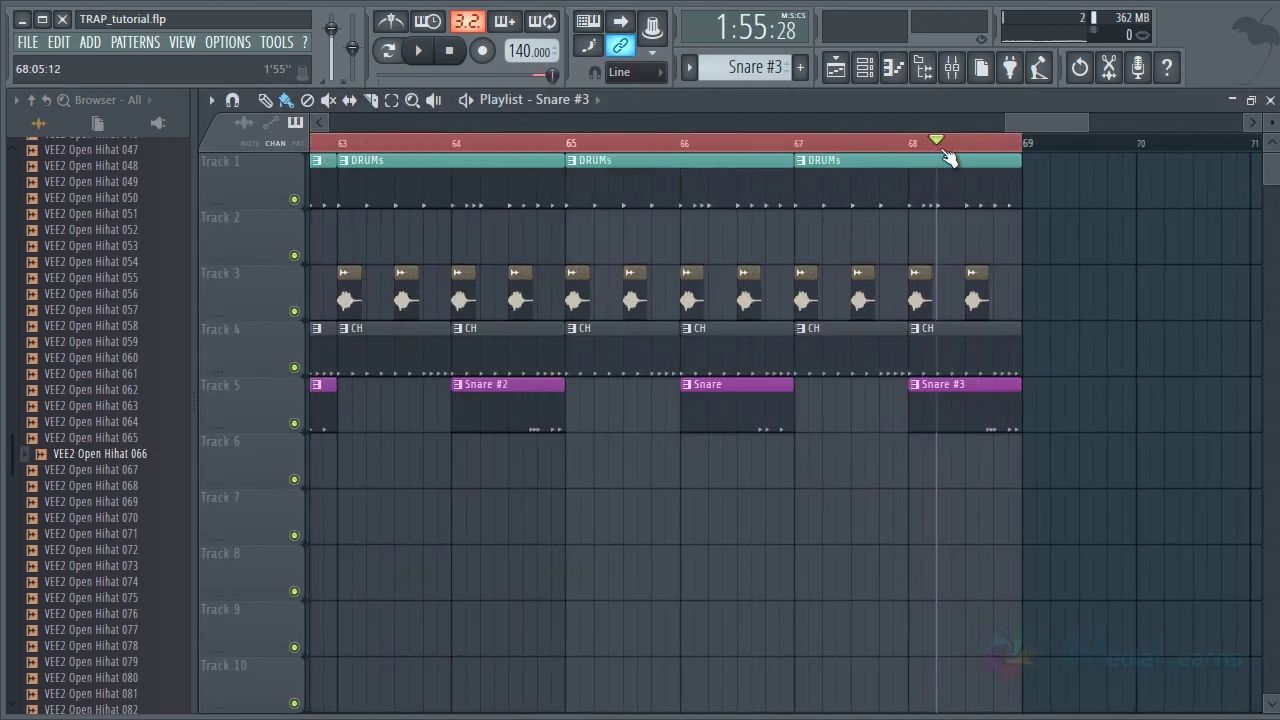
pyautogui.moveTo(973, 146); pyautogui.dragTo(312, 135)
pyautogui.moveTo(1027, 150); pyautogui.dragTo(952, 149)
pyautogui.press('space')
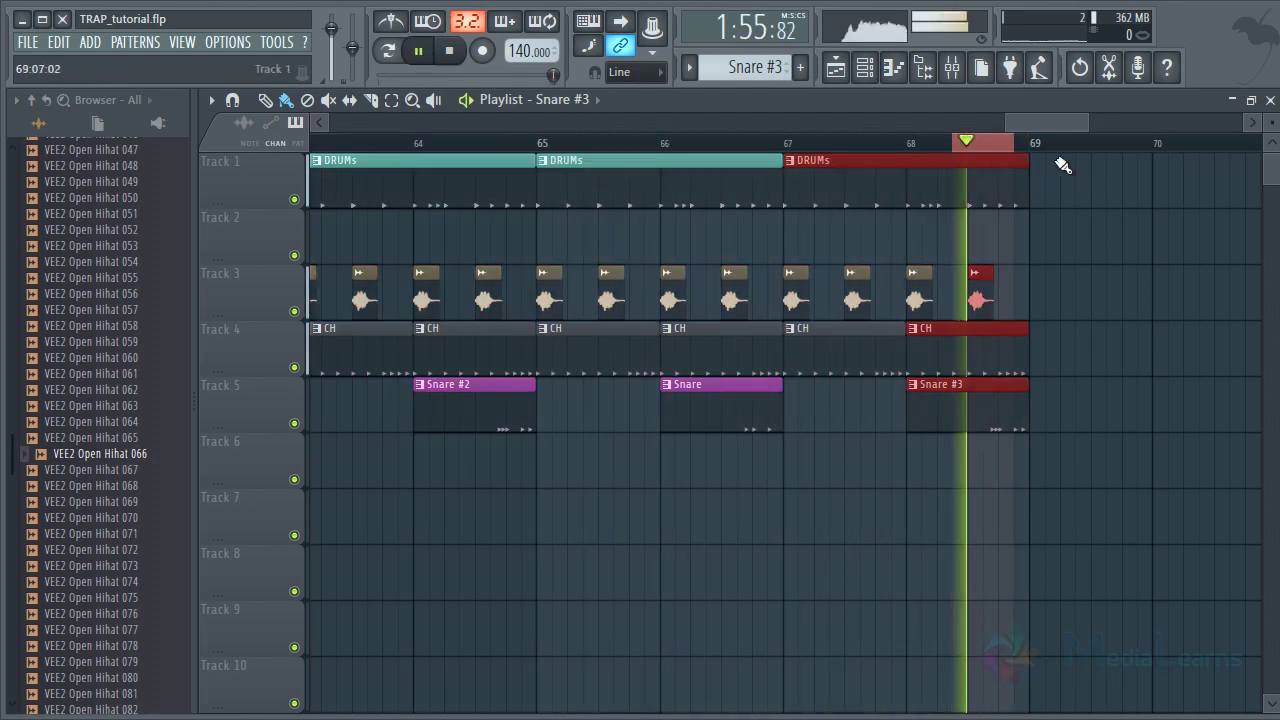
# Bring up the Snare #3 pattern's steps in the channel rack and restart the looped playback to hear the fill
pyautogui.click(864, 67)
pyautogui.press('space')
pyautogui.press('space')
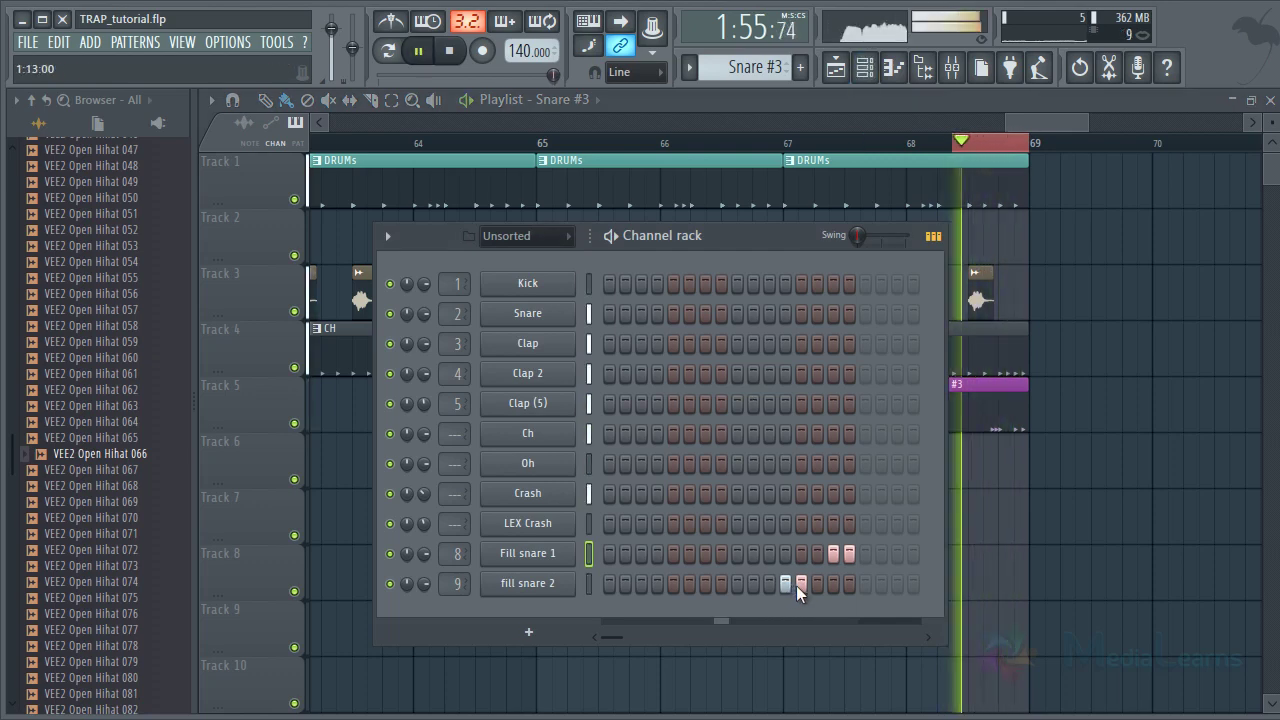
# Clear the remaining Fill snare 1 and fill snare 2 steps in the Snare #3 pattern, checking by playback
pyautogui.rightClick(800, 586)
pyautogui.press('space')
pyautogui.press('space')
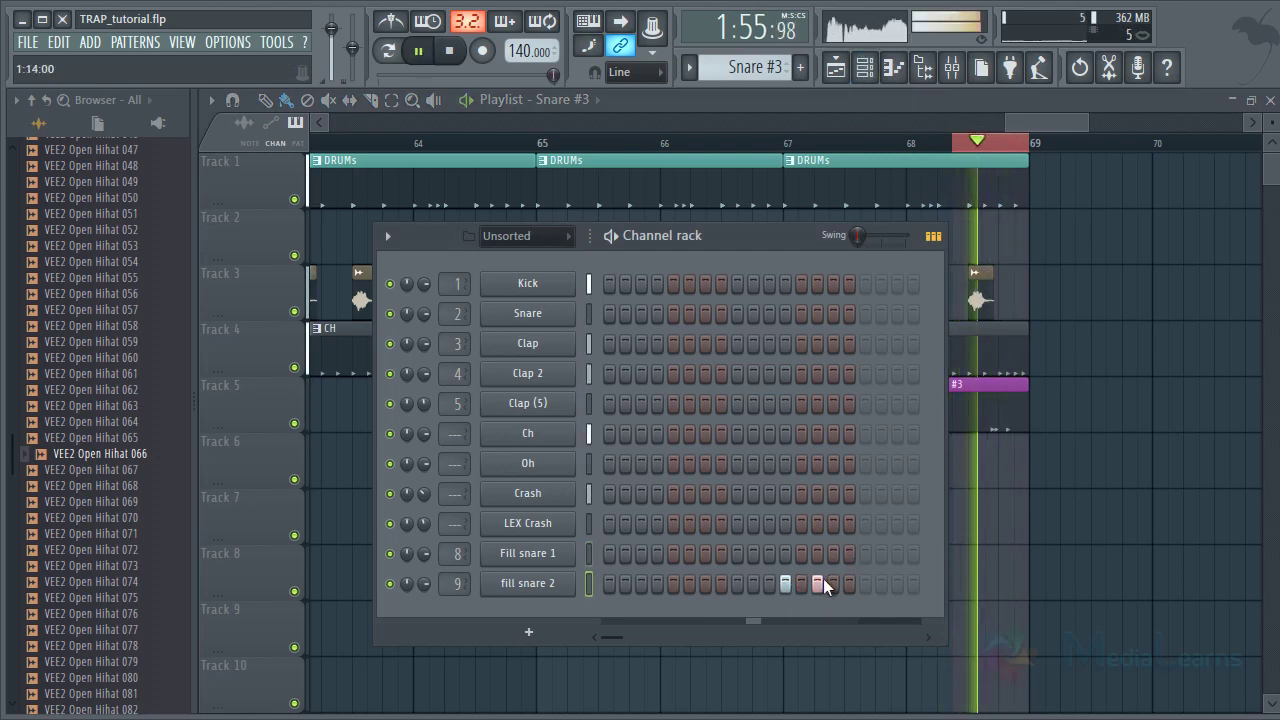
pyautogui.rightClick(785, 583)
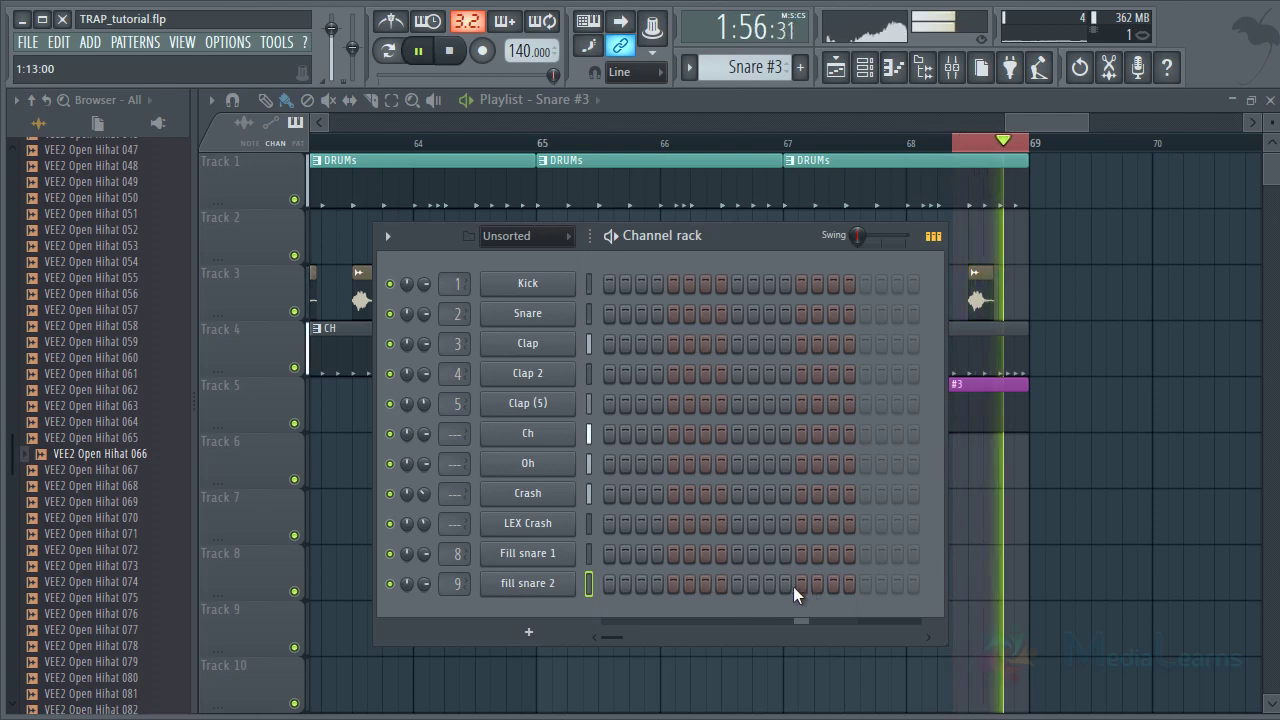
pyautogui.press('space')
pyautogui.press('space')
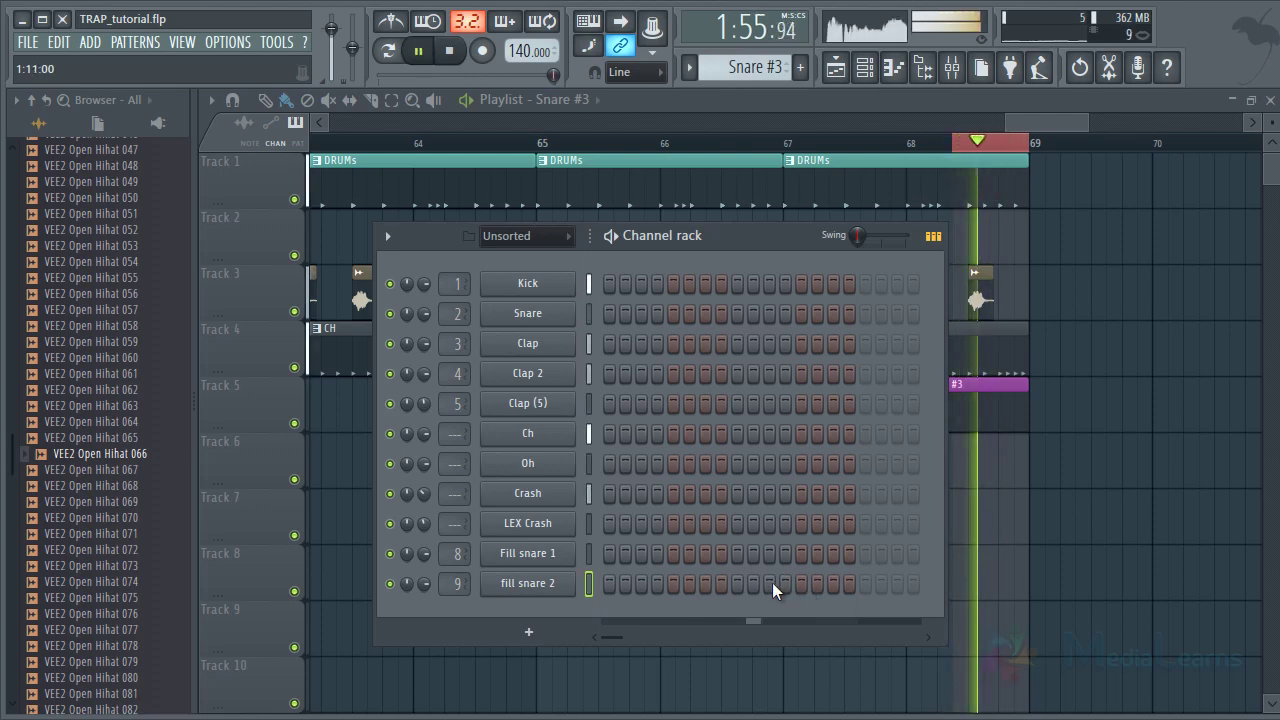
# Program fill snare 2 on steps 11, 13 and 15 and Fill snare 1 on step 14, and play the fill
pyautogui.click(771, 582)
pyautogui.click(801, 584)
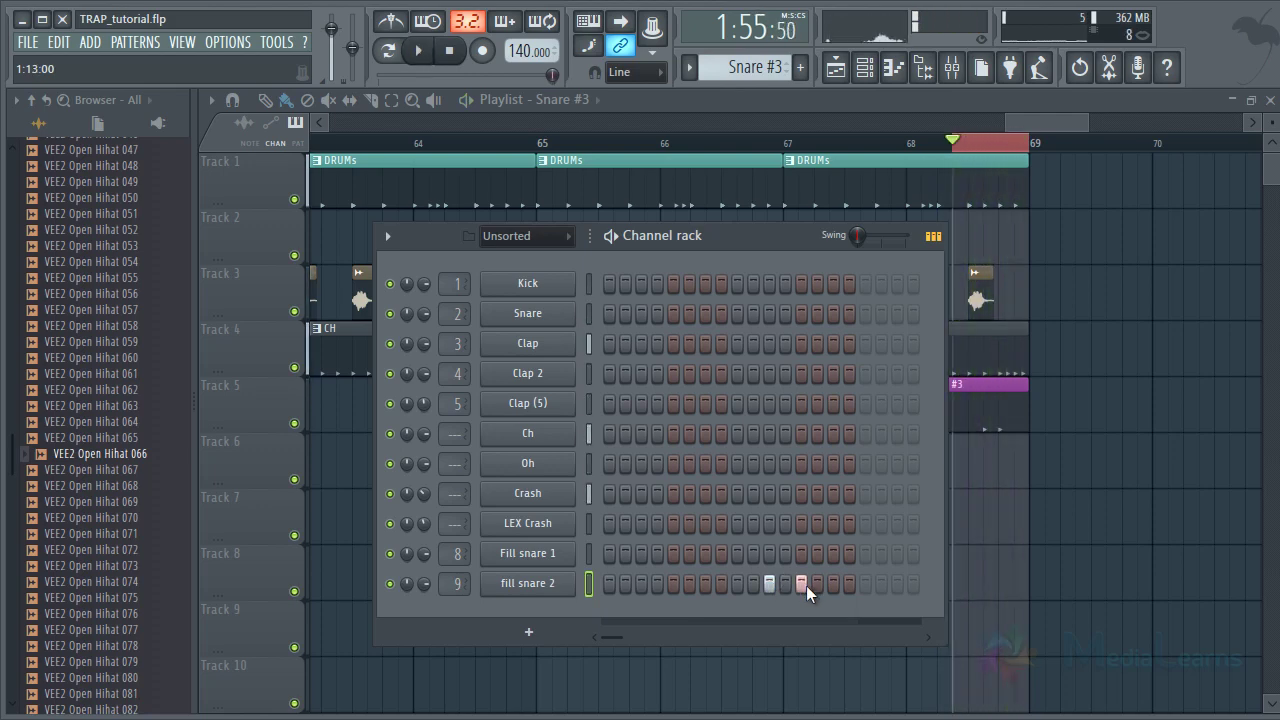
pyautogui.press('space')
pyautogui.press('space')
pyautogui.click(817, 554)
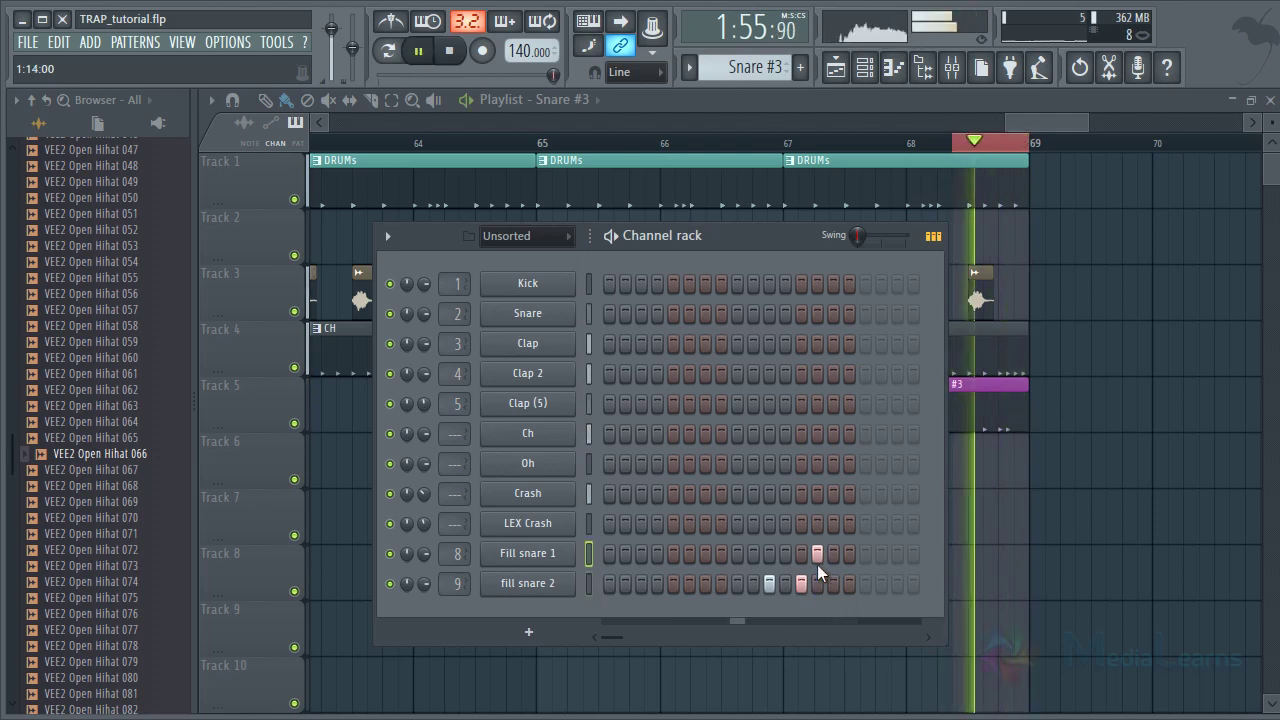
pyautogui.click(834, 583)
pyautogui.press('space')
pyautogui.press('space')
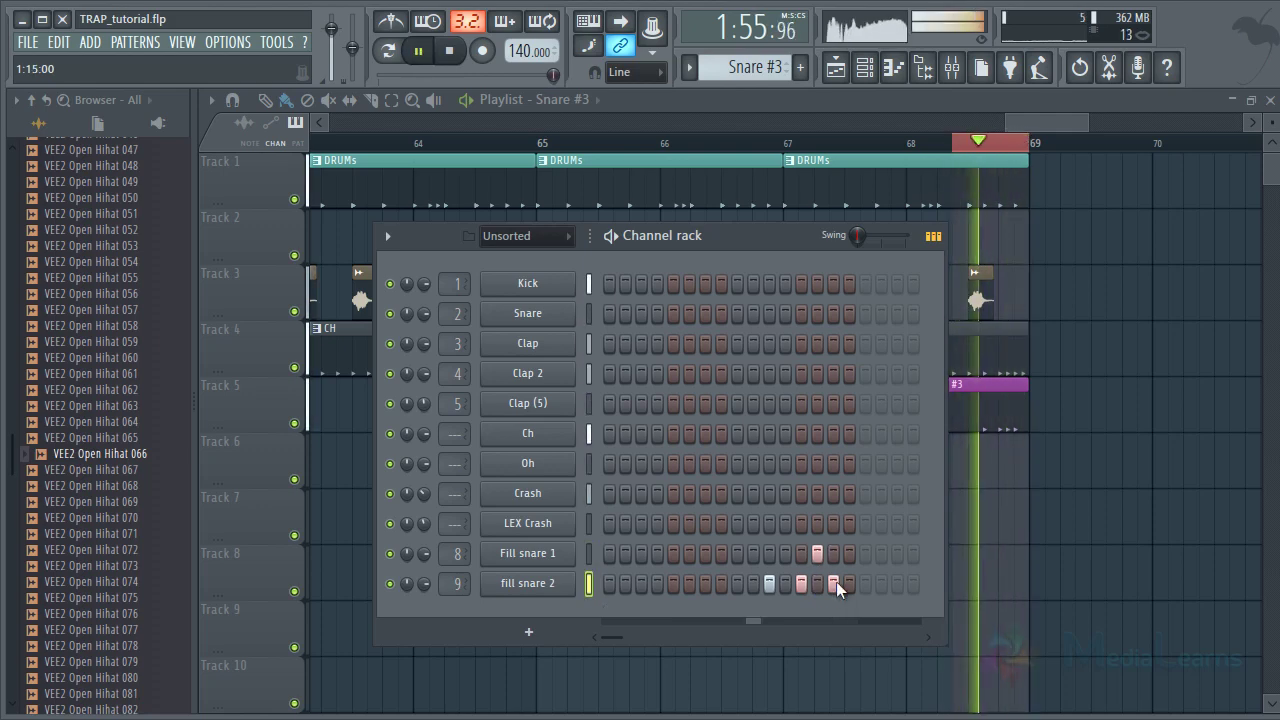
# In fill snare 2's piano roll, add C5 notes on step 12 and midway between steps 11 and 12
pyautogui.rightClick(530, 585)
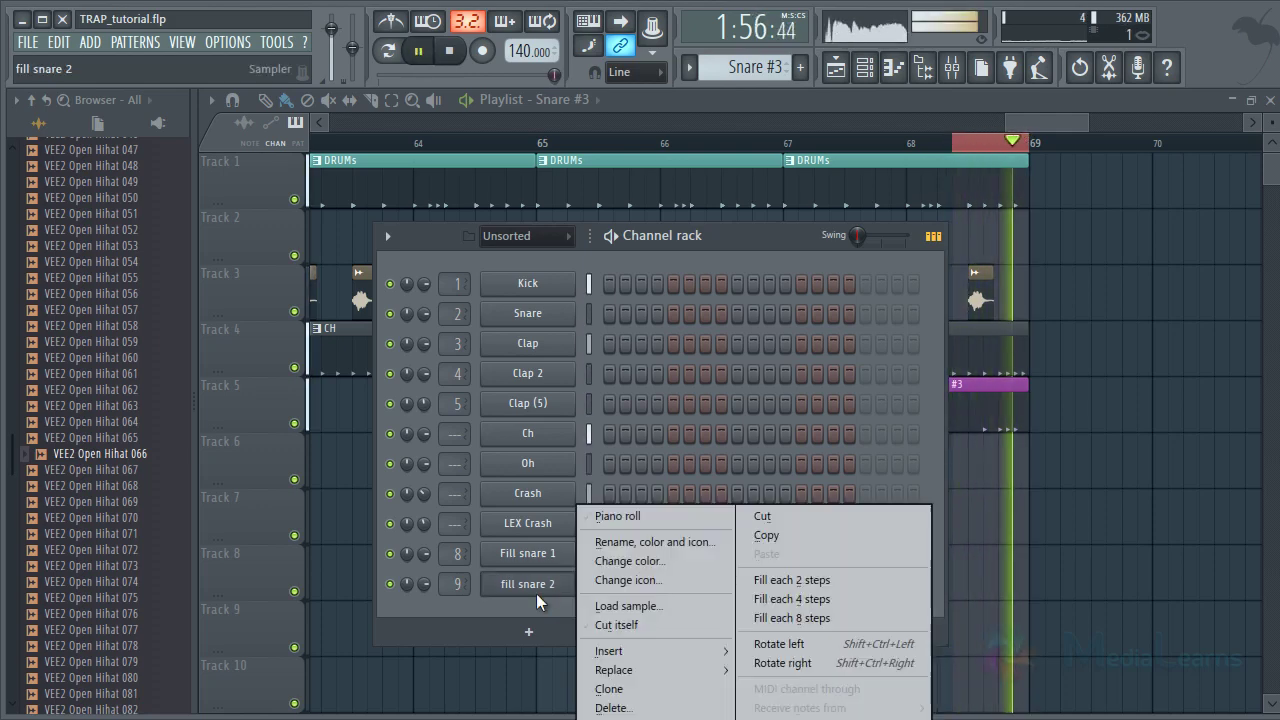
pyautogui.click(612, 517)
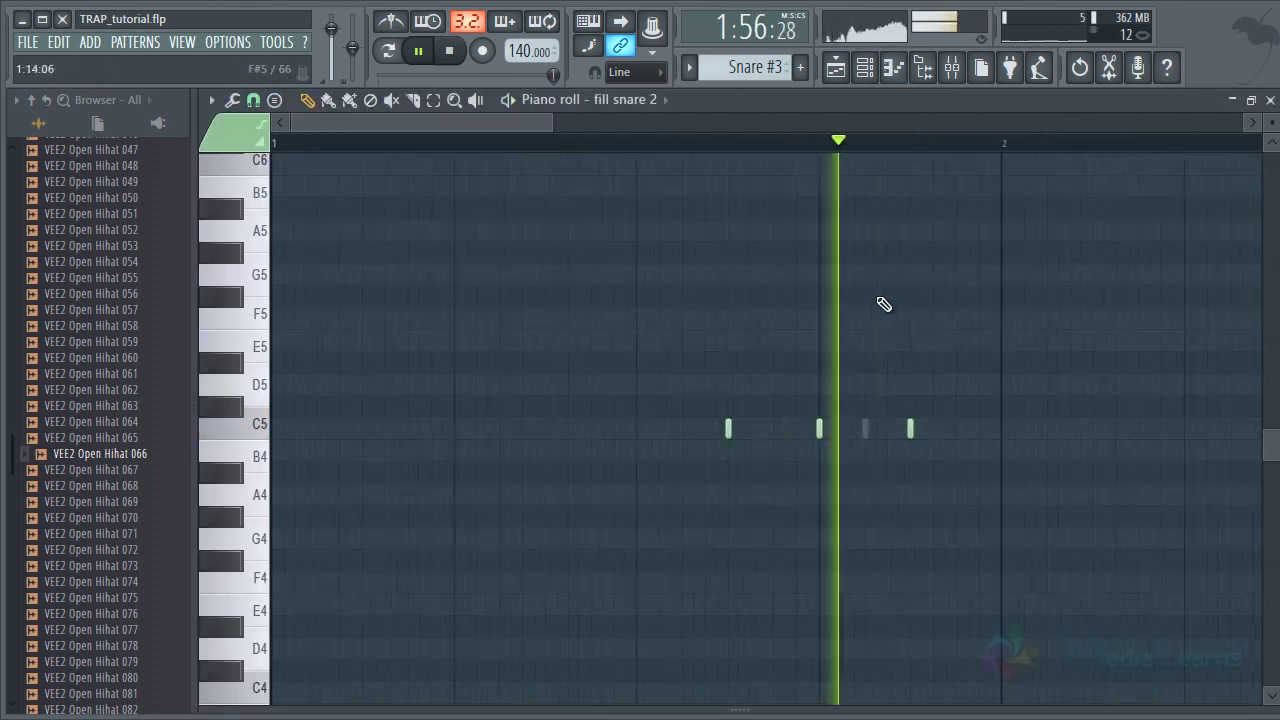
pyautogui.press('space')
pyautogui.click(684, 427)
pyautogui.press('space')
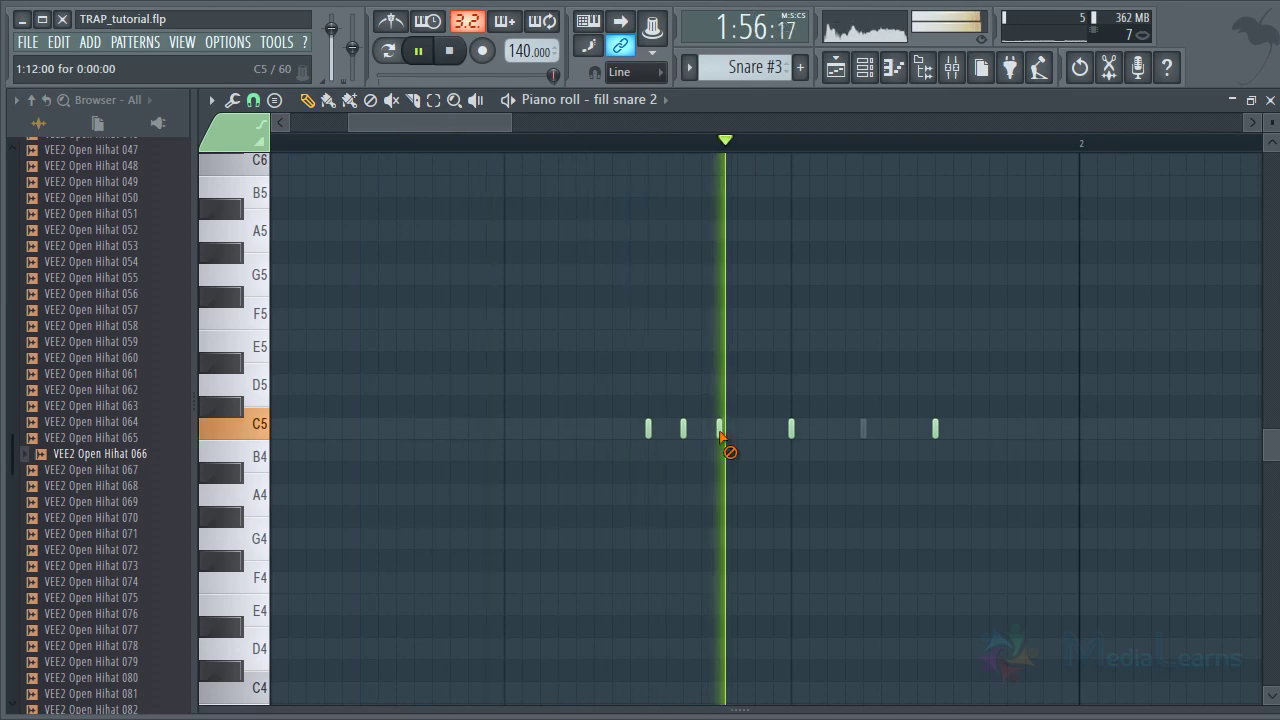
pyautogui.press('space')
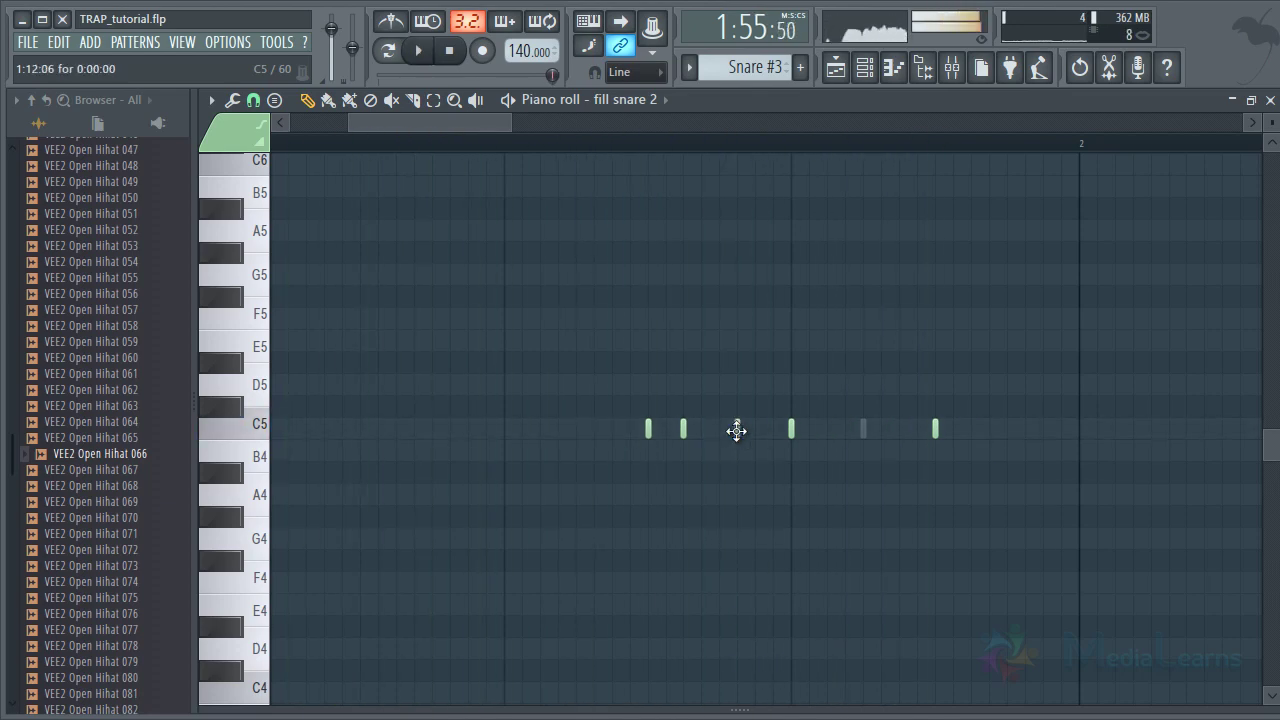
pyautogui.click(722, 429)
pyautogui.press('space')
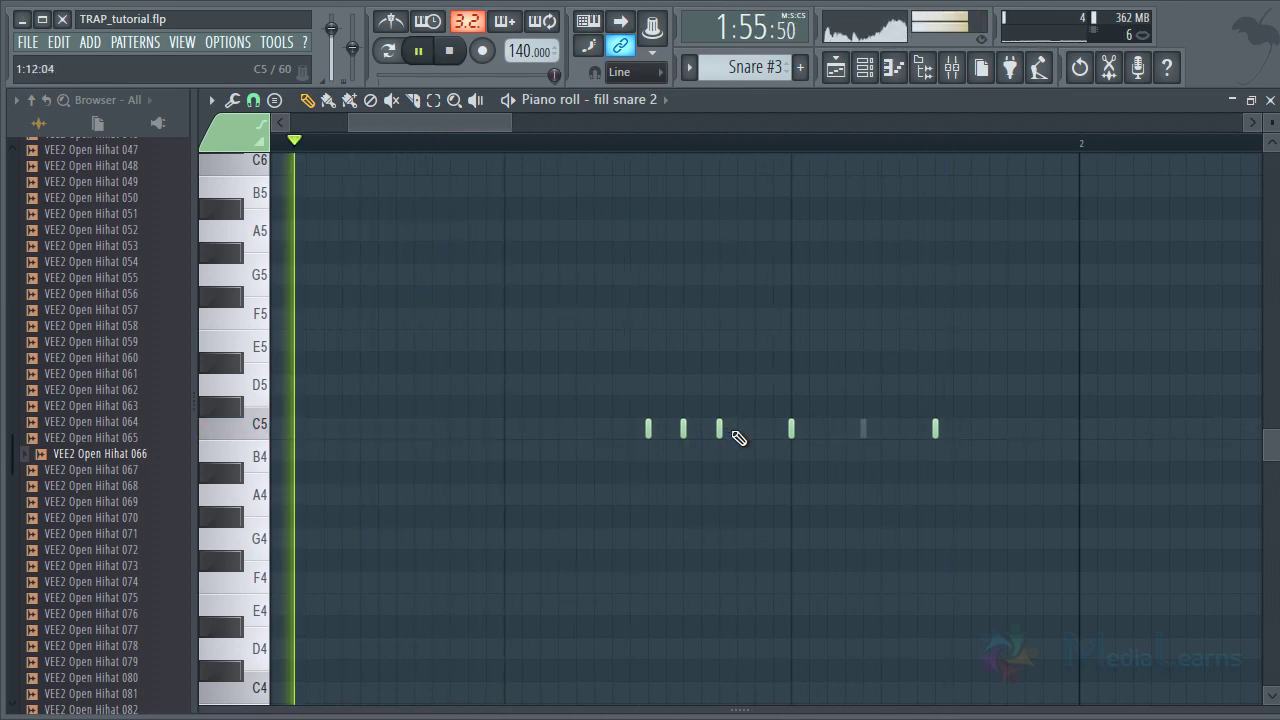
# Return to the playlist, set the loop range from bar 61 to bar 69 and play it
pyautogui.press('Escape')
pyautogui.press('Escape')
pyautogui.press('space')
pyautogui.scroll(-3, 842, 161)
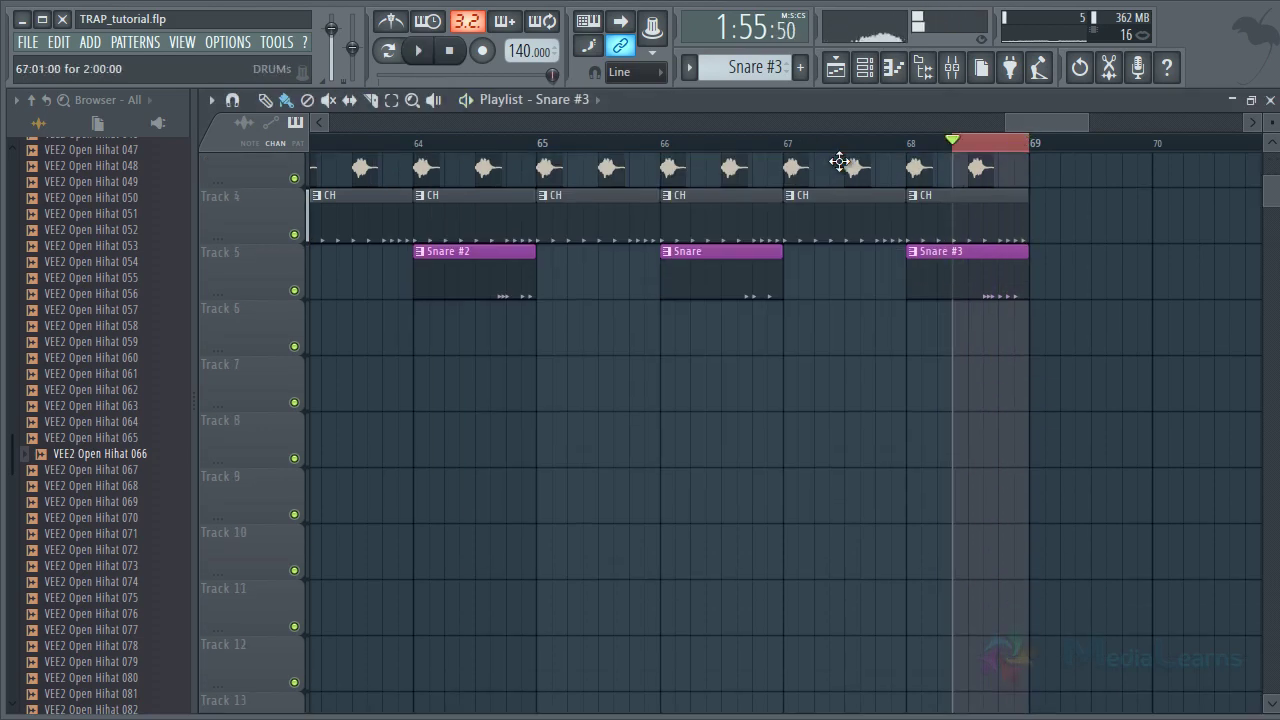
pyautogui.scroll(-2, 848, 160)
pyautogui.scroll(-2, 847, 155)
pyautogui.scroll(3, 840, 245)
pyautogui.moveTo(480, 148); pyautogui.dragTo(929, 163)
pyautogui.press('space')
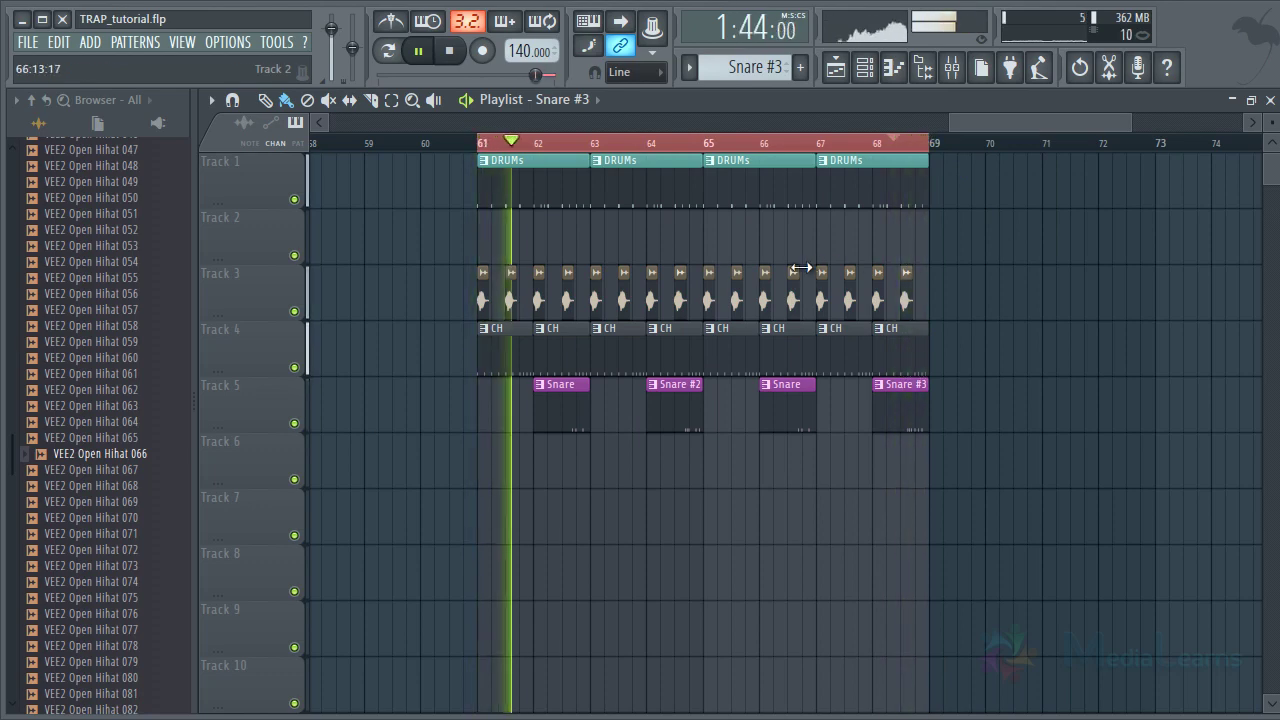
# Stop playback and open the VEE2 Crash sample folder under VEE2 Cymbals in place of the open hi-hats
pyautogui.click(112, 358)
pyautogui.press('space')
pyautogui.scroll(3, 95, 320)
pyautogui.scroll(10, 92, 314)
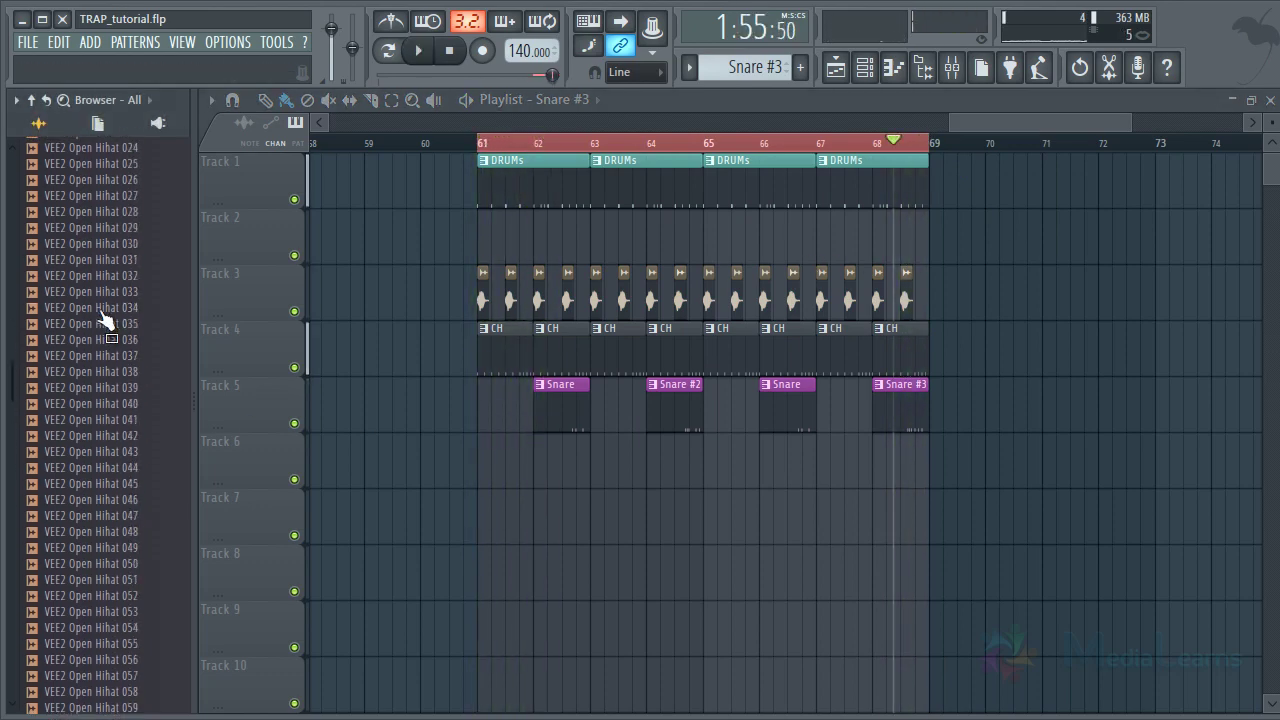
pyautogui.click(108, 166)
pyautogui.click(116, 340)
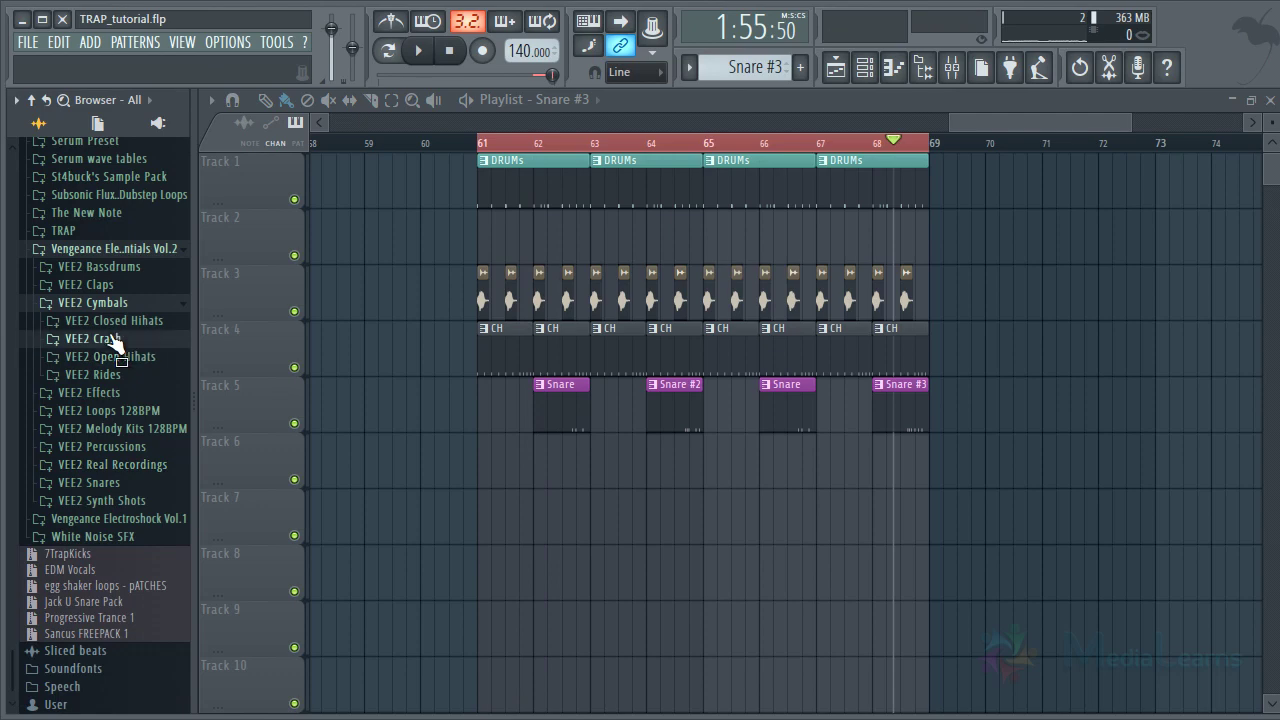
# Audition VEE2 Crash samples, including 03, 08, 16 and 19
pyautogui.click(128, 390)
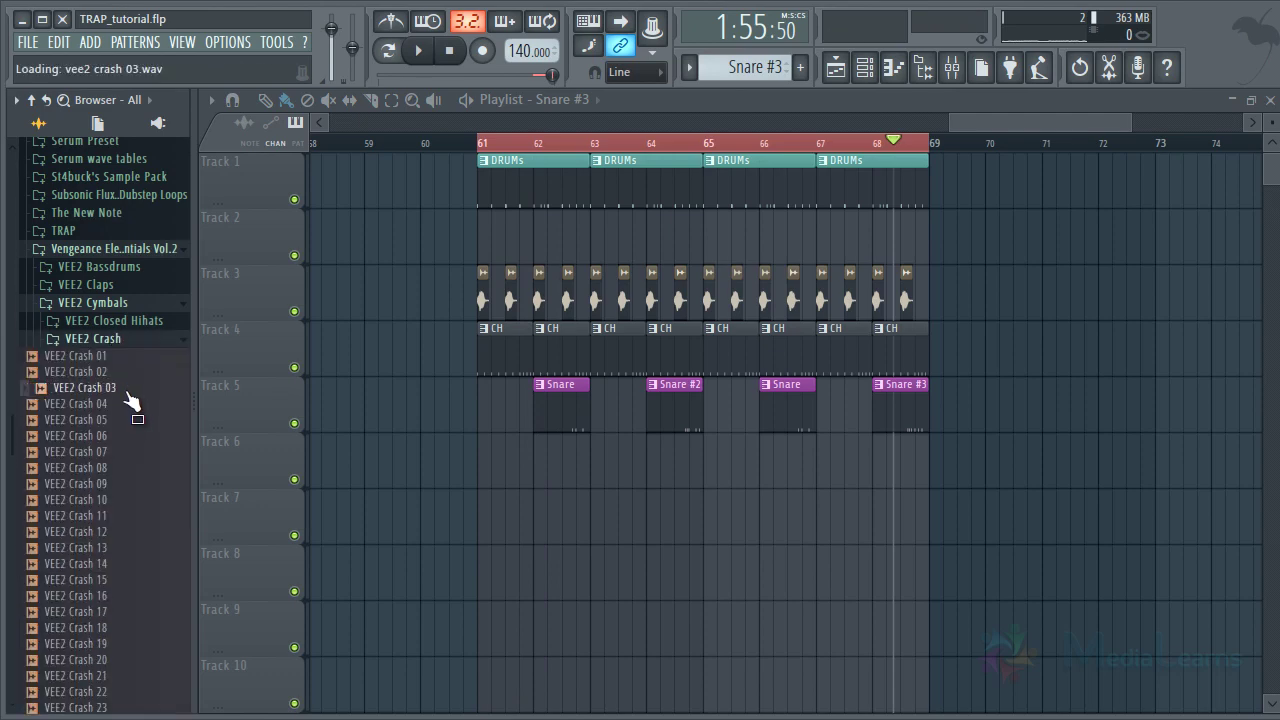
pyautogui.click(77, 451)
pyautogui.scroll(-4, 77, 440)
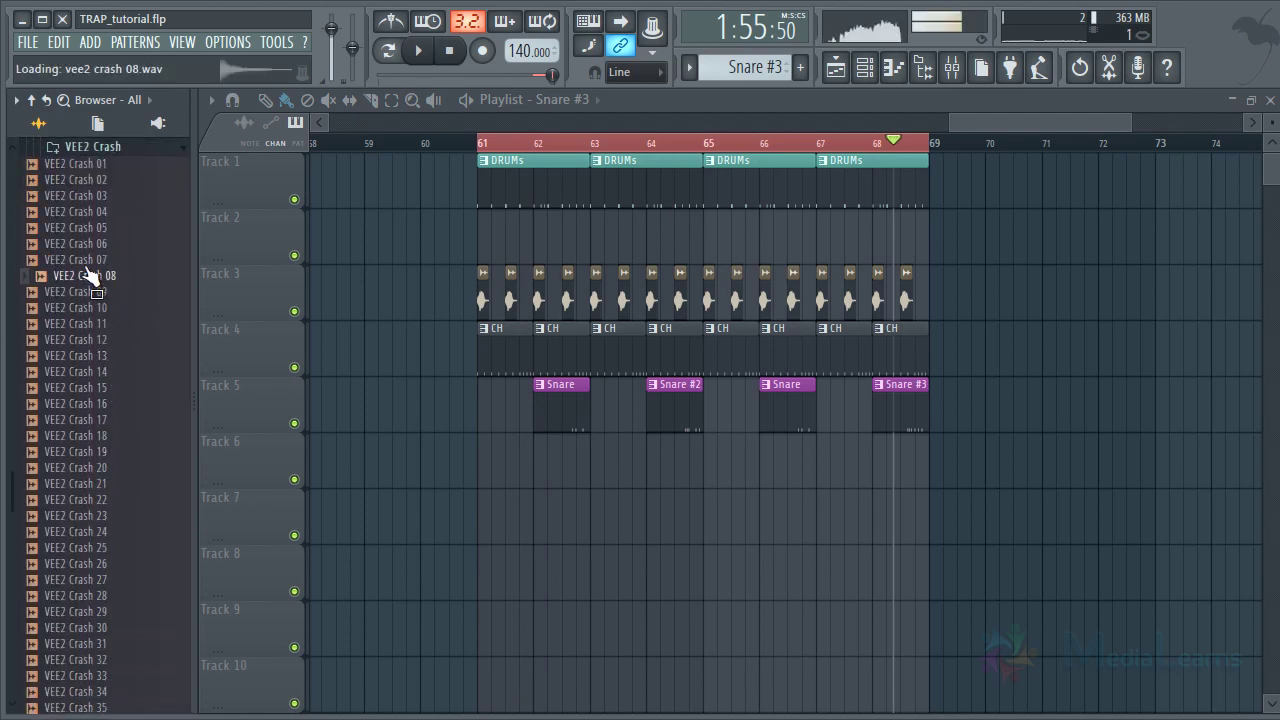
pyautogui.click(141, 483)
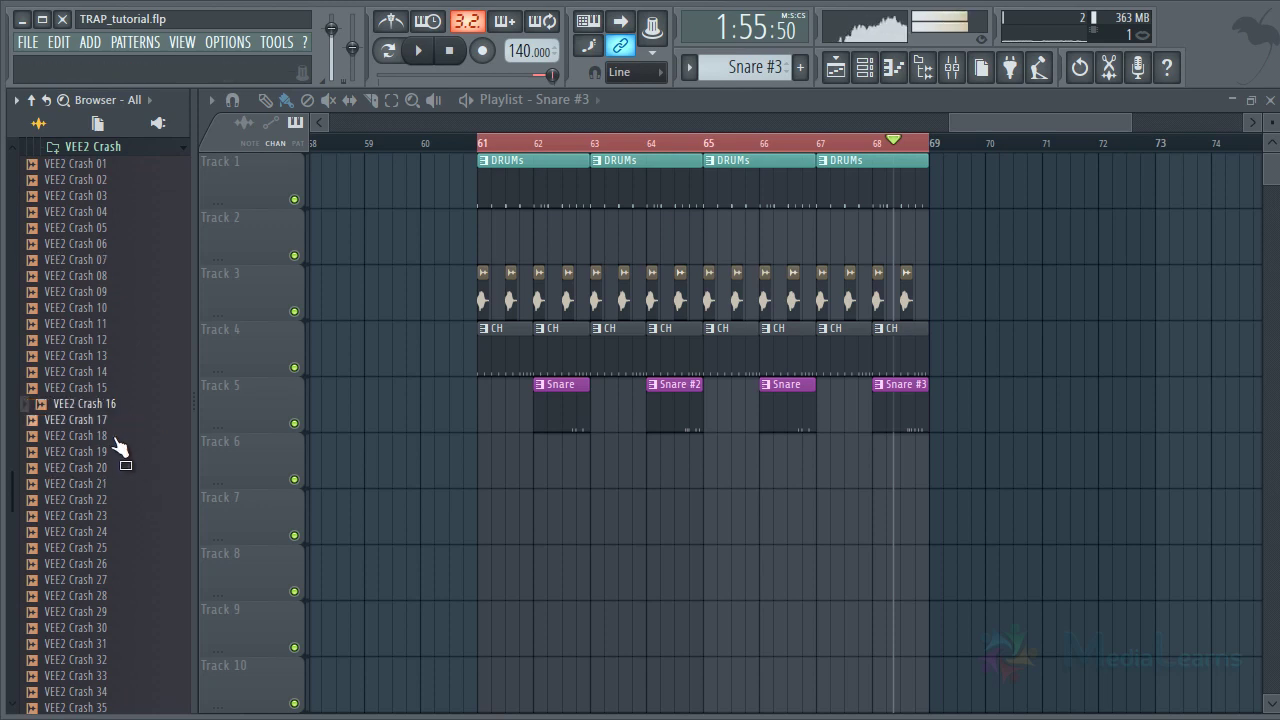
pyautogui.click(102, 500)
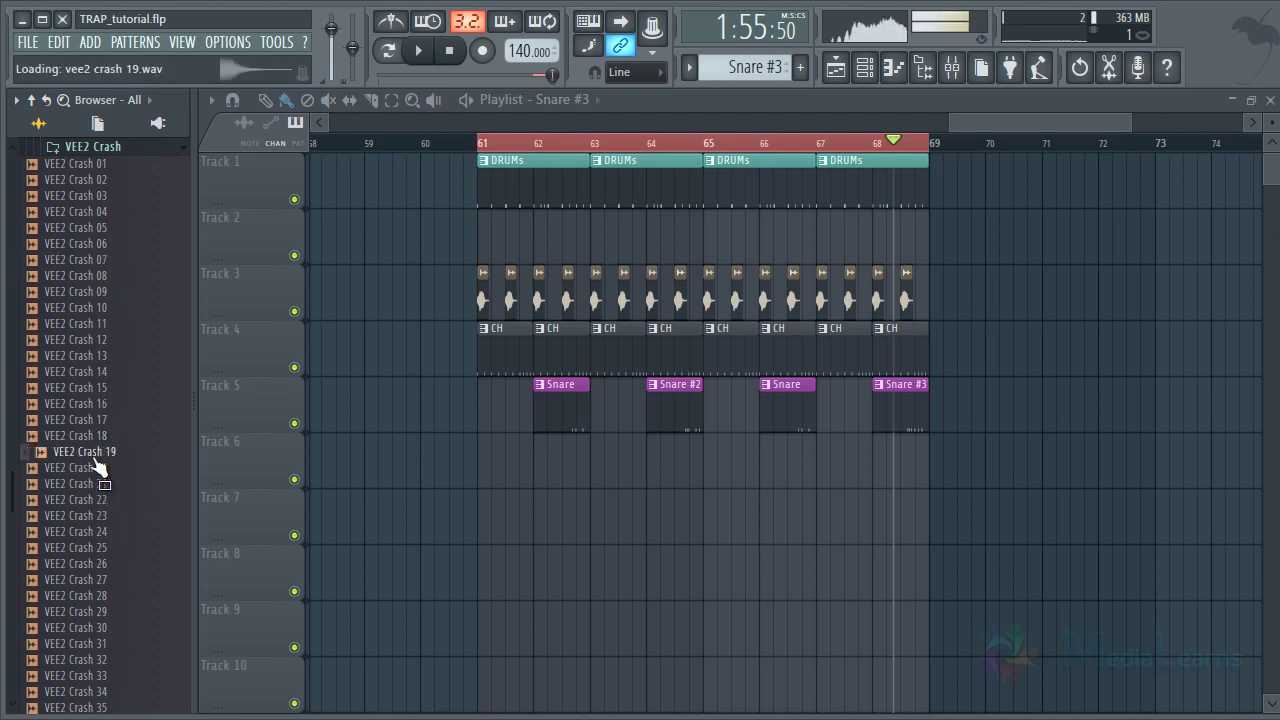
pyautogui.press('Up')
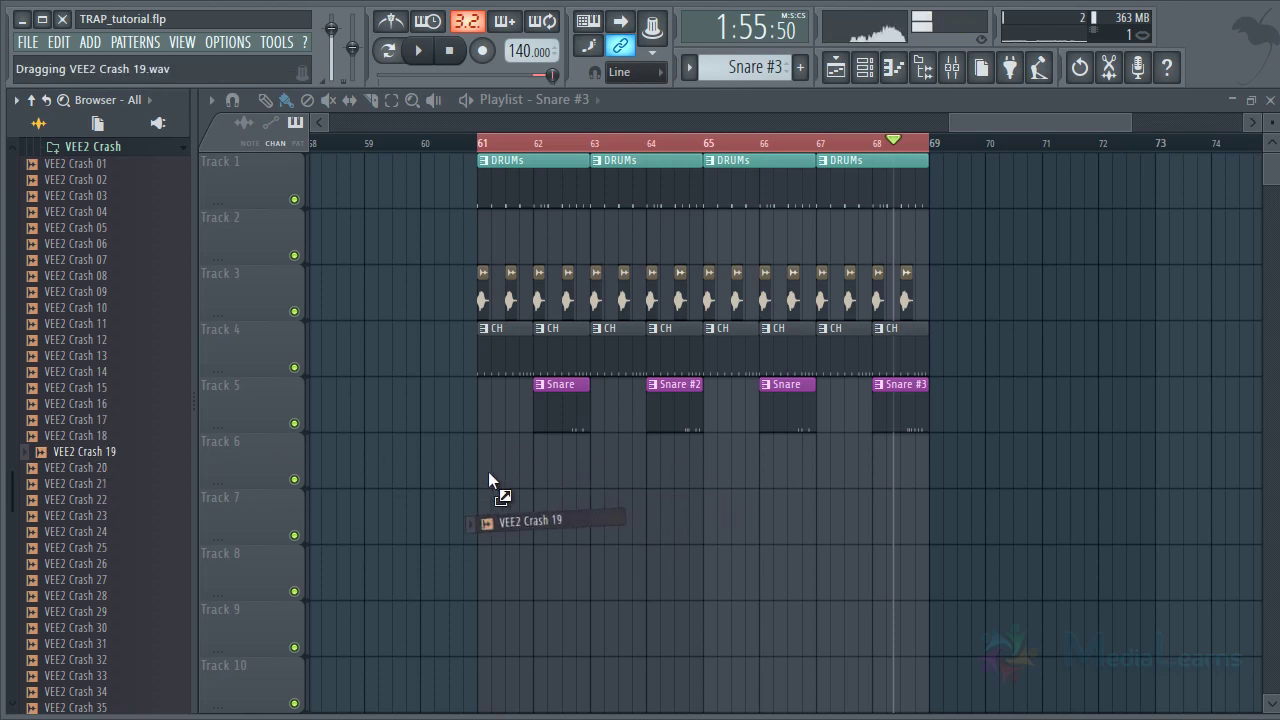
# Place VEE2 Crash 19 on Track 6 at bar 61 and turn down its channel volume
pyautogui.moveTo(488, 471); pyautogui.dragTo(495, 470)
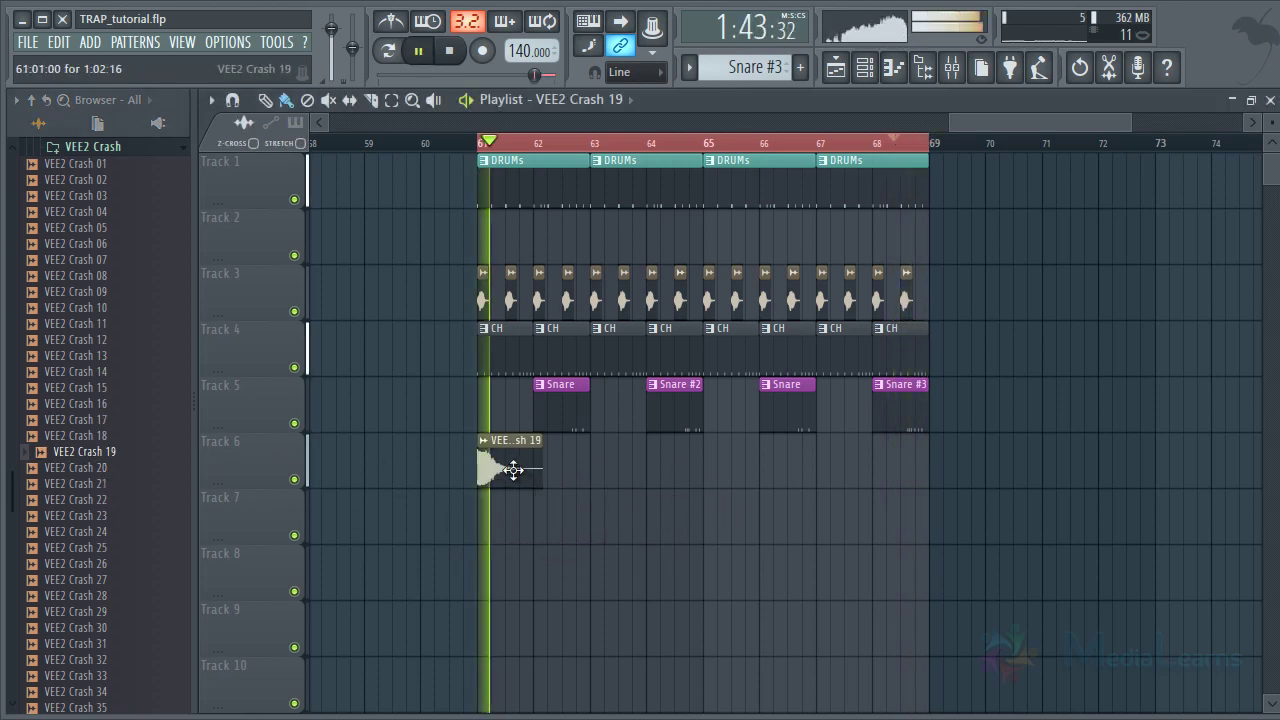
pyautogui.doubleClick(513, 470)
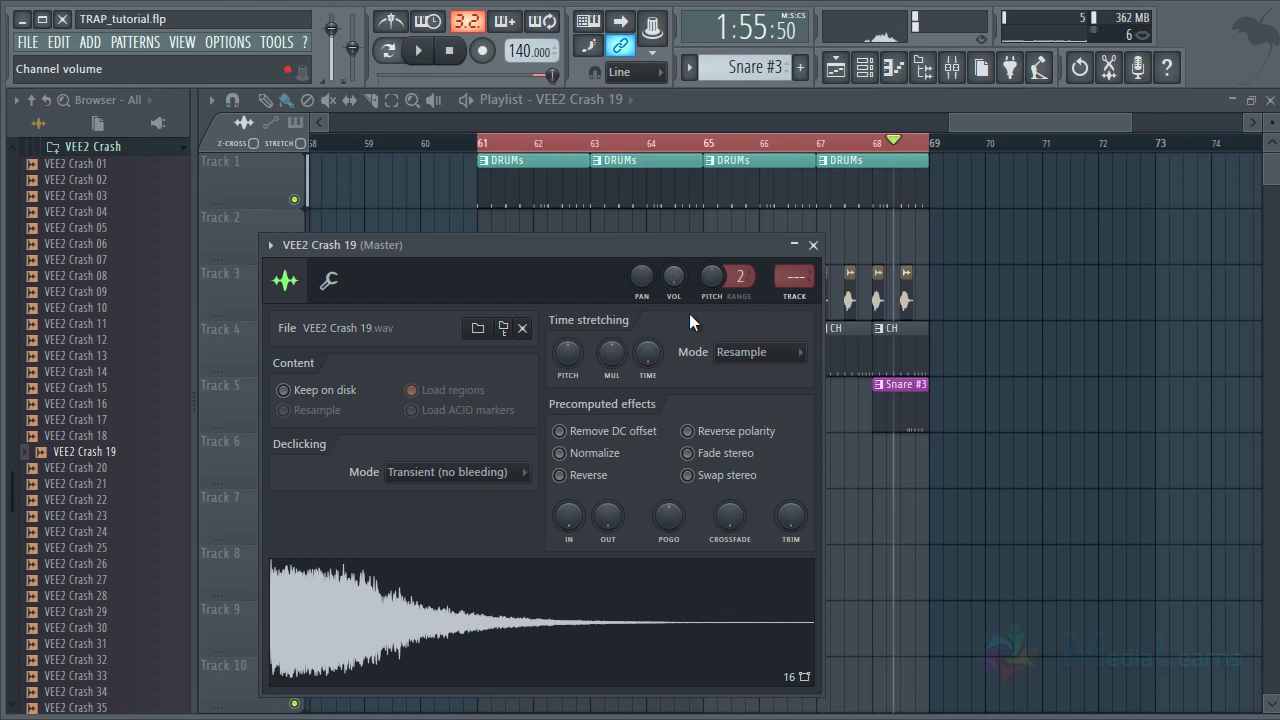
pyautogui.press('space')
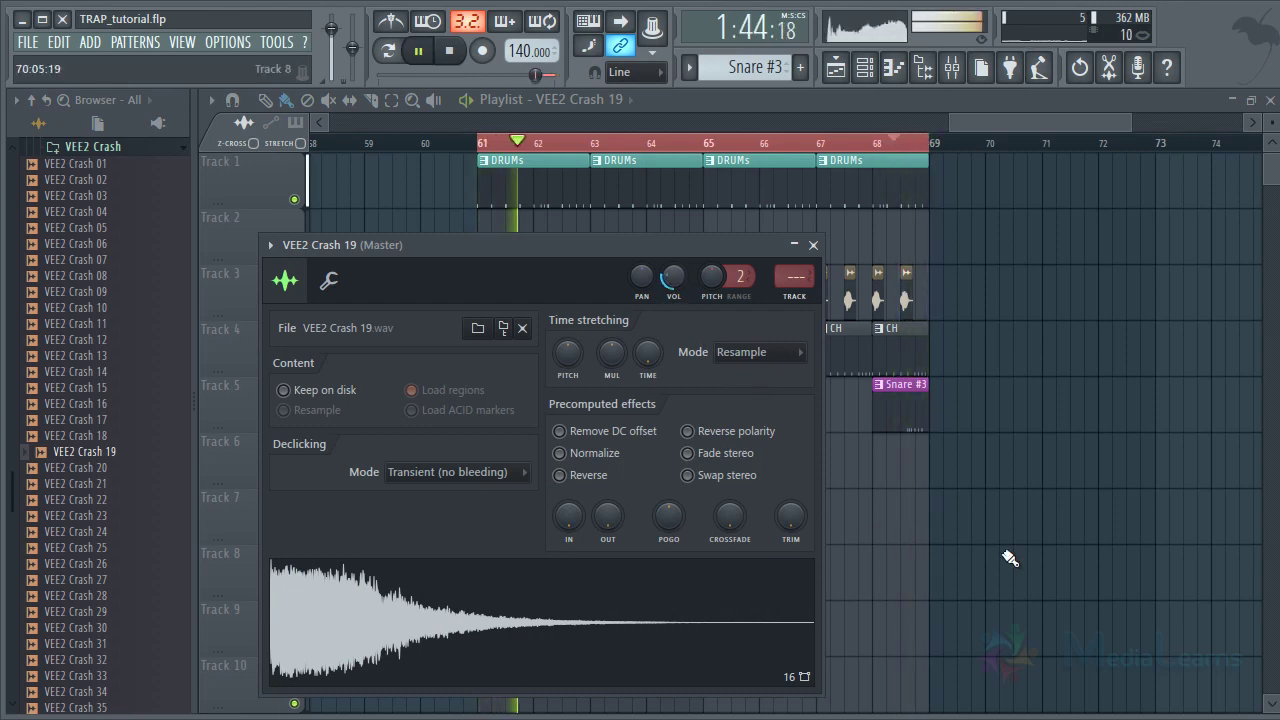
pyautogui.press('Escape')
pyautogui.doubleClick(531, 461)
pyautogui.press('Escape')
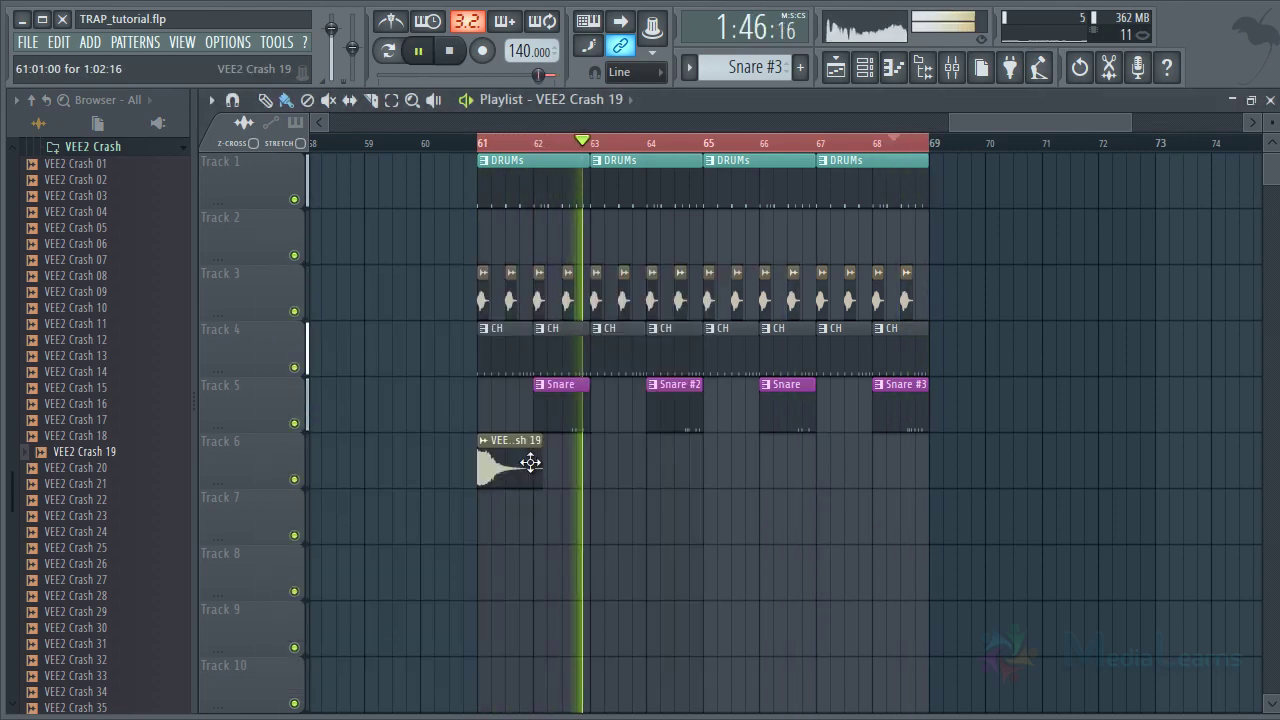
# Rename the VEE2 Crash 19 channel to "Crash"
pyautogui.doubleClick(531, 461)
pyautogui.press('F2')
pyautogui.write('Cr')
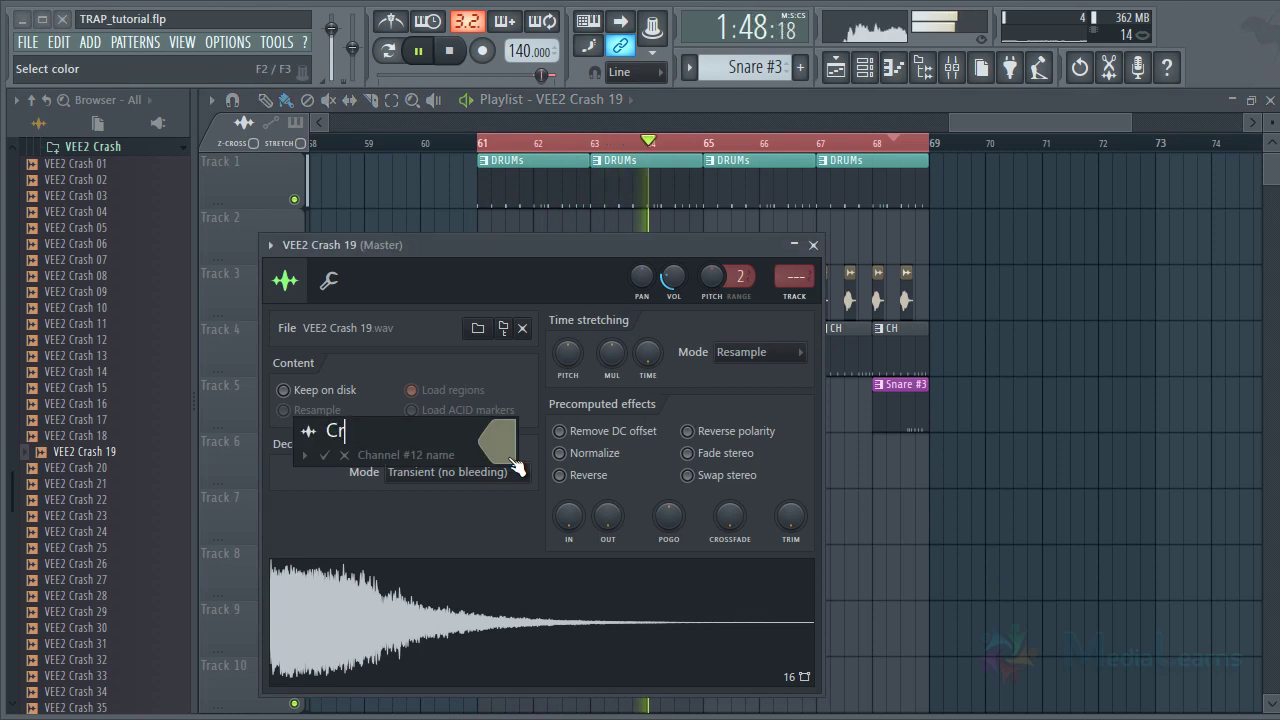
pyautogui.write('ash')
pyautogui.press('Return')
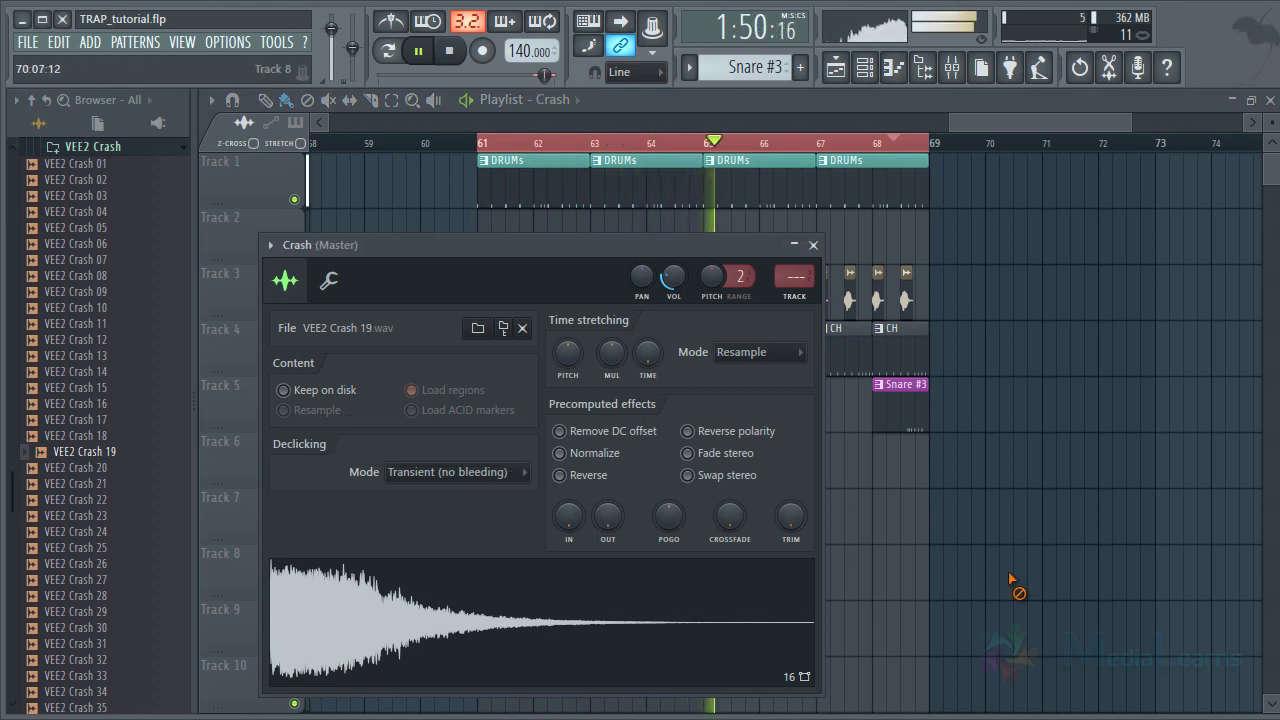
pyautogui.press('Escape')
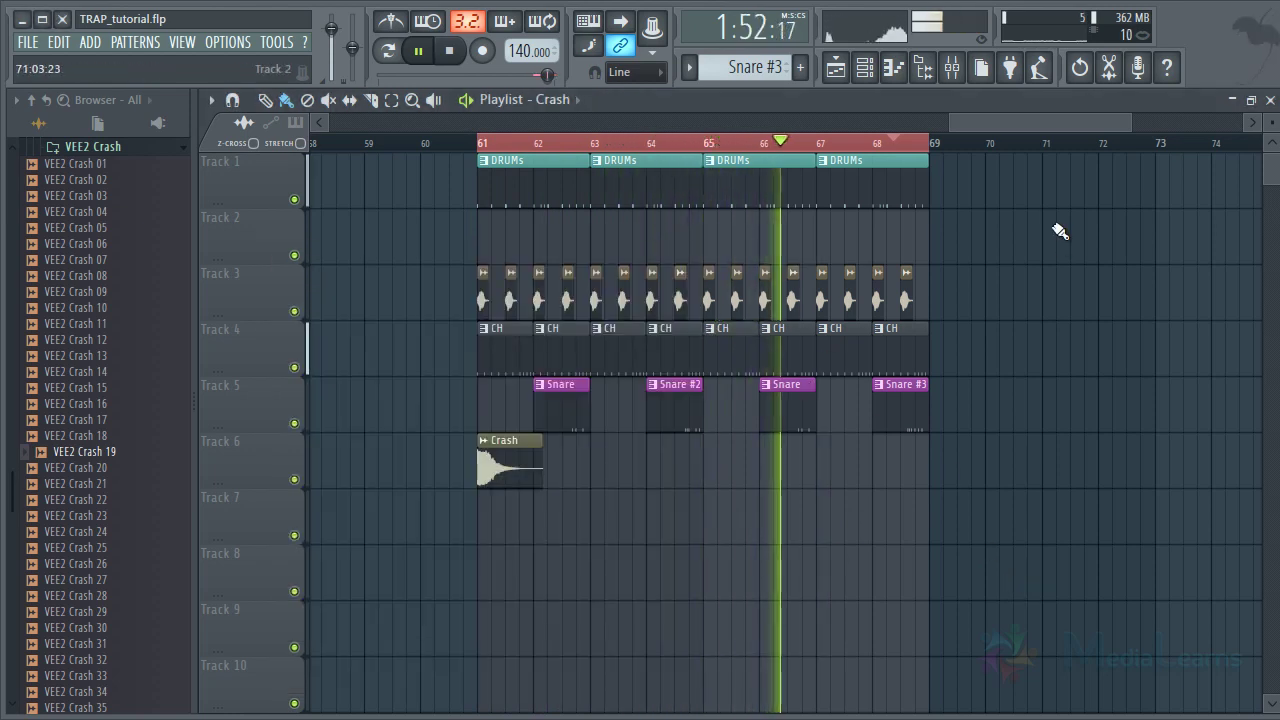
# Recolor the CH pattern on Track 4 to a dark yellow
pyautogui.scroll(2, 714, 145)
pyautogui.moveTo(1005, 122); pyautogui.dragTo(986, 124)
pyautogui.doubleClick(606, 331)
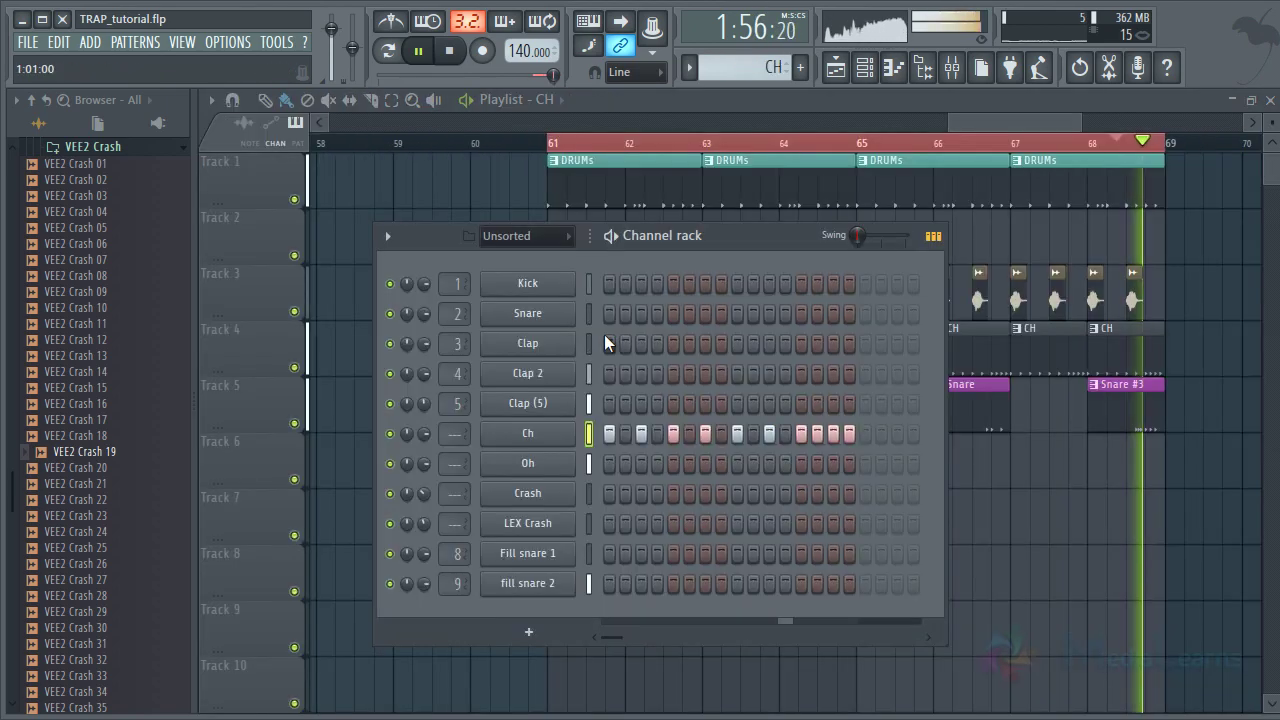
pyautogui.press('F2')
pyautogui.click(605, 333)
pyautogui.click(619, 318)
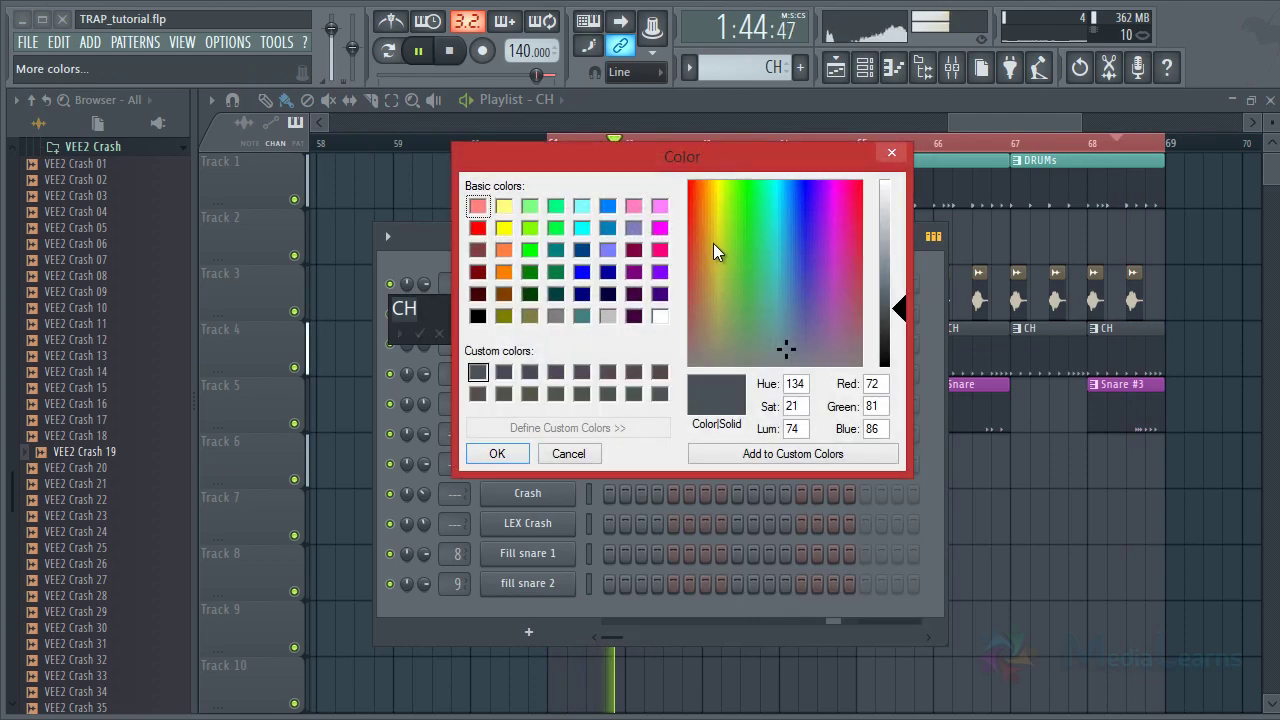
pyautogui.click(714, 243)
pyautogui.press('Return')
pyautogui.press('Return')
pyautogui.press('Escape')
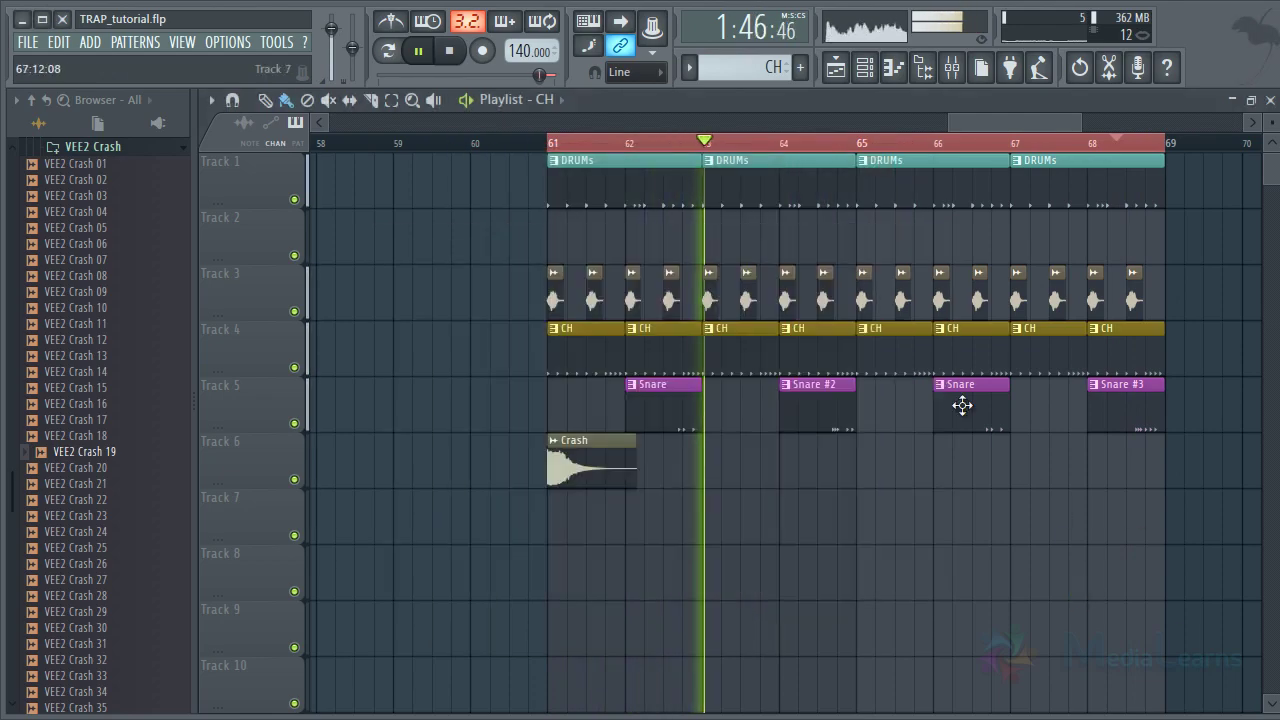
# Stop playback and open the mixer at the "what chant" insert 39 used by the Track 3 clips
pyautogui.press('space')
pyautogui.doubleClick(787, 300)
pyautogui.click(835, 273)
pyautogui.click(955, 69)
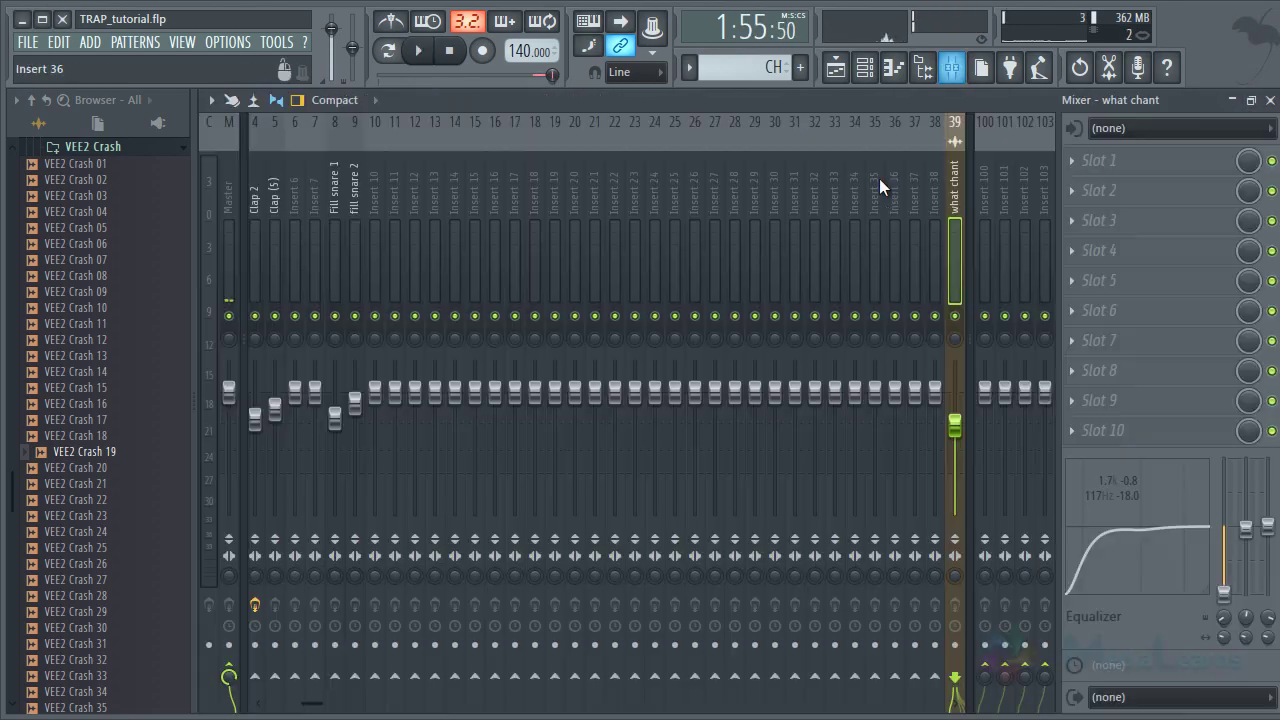
pyautogui.scroll(-5, 879, 178)
# Add Fruity Reeverb 2 to slot 3 of the what chant insert and load the SMALL REVERB preset during playback
pyautogui.click(1178, 220)
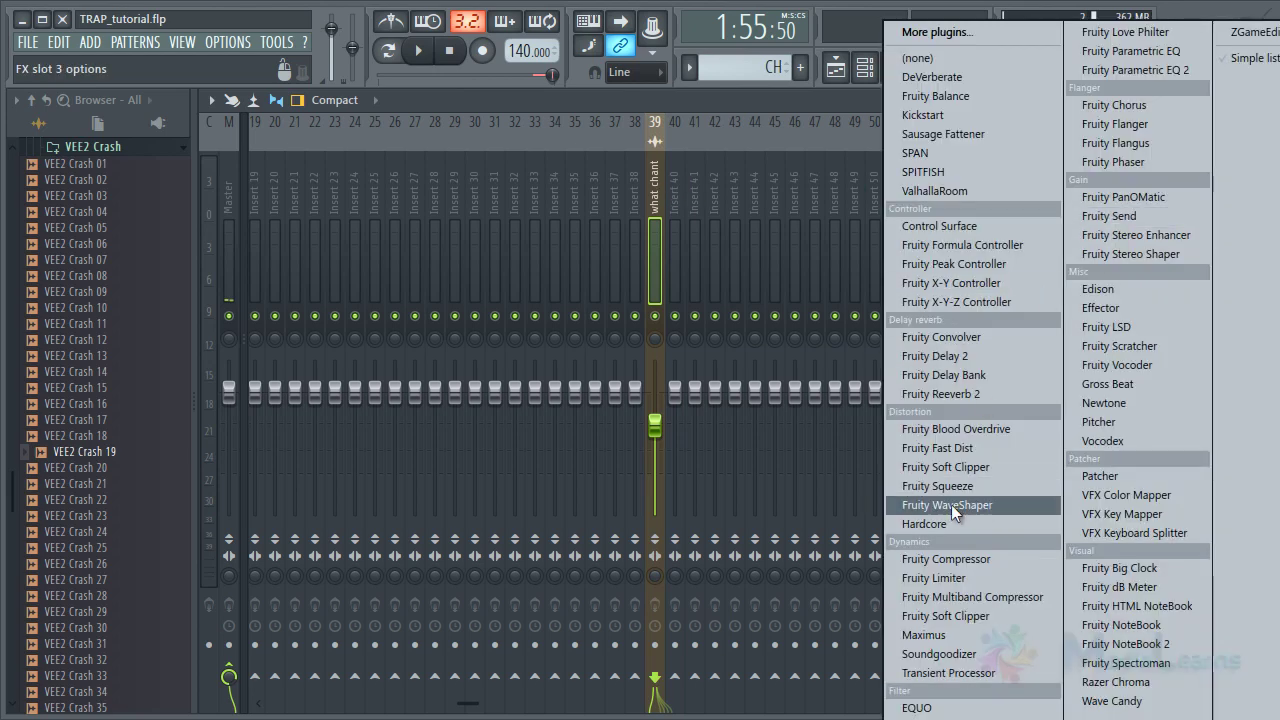
pyautogui.click(961, 390)
pyautogui.press('space')
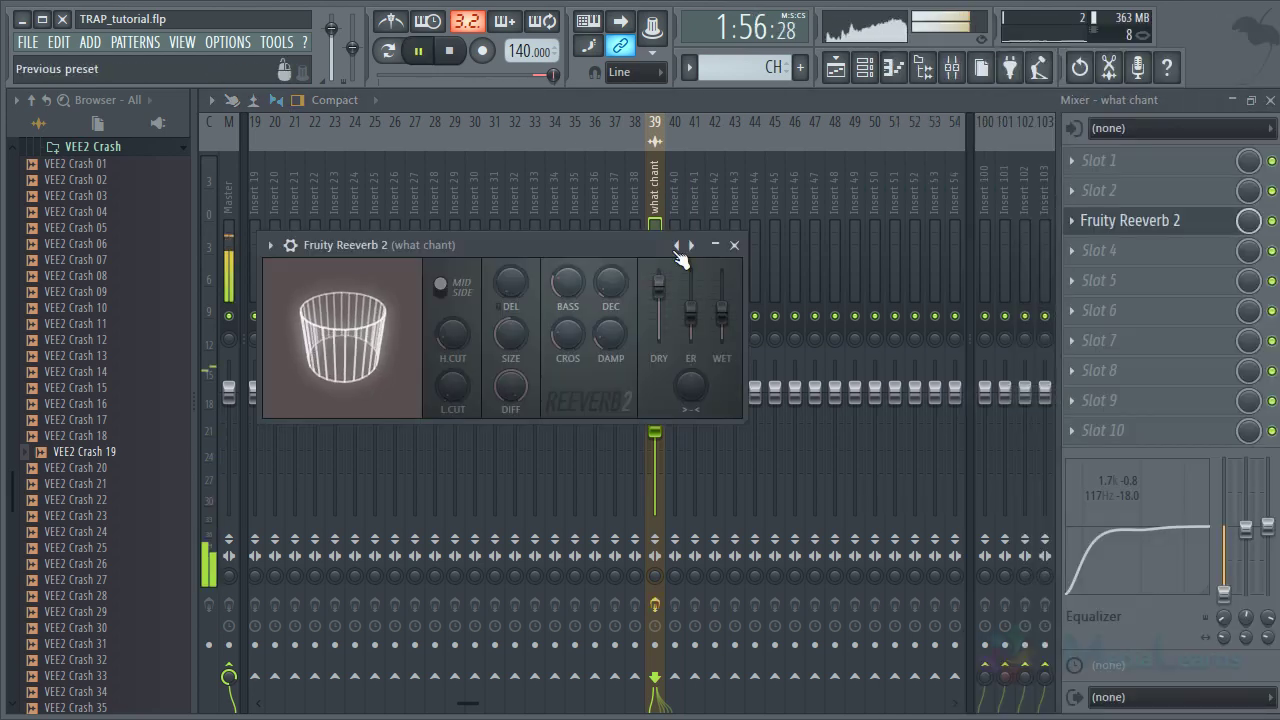
pyautogui.click(677, 246)
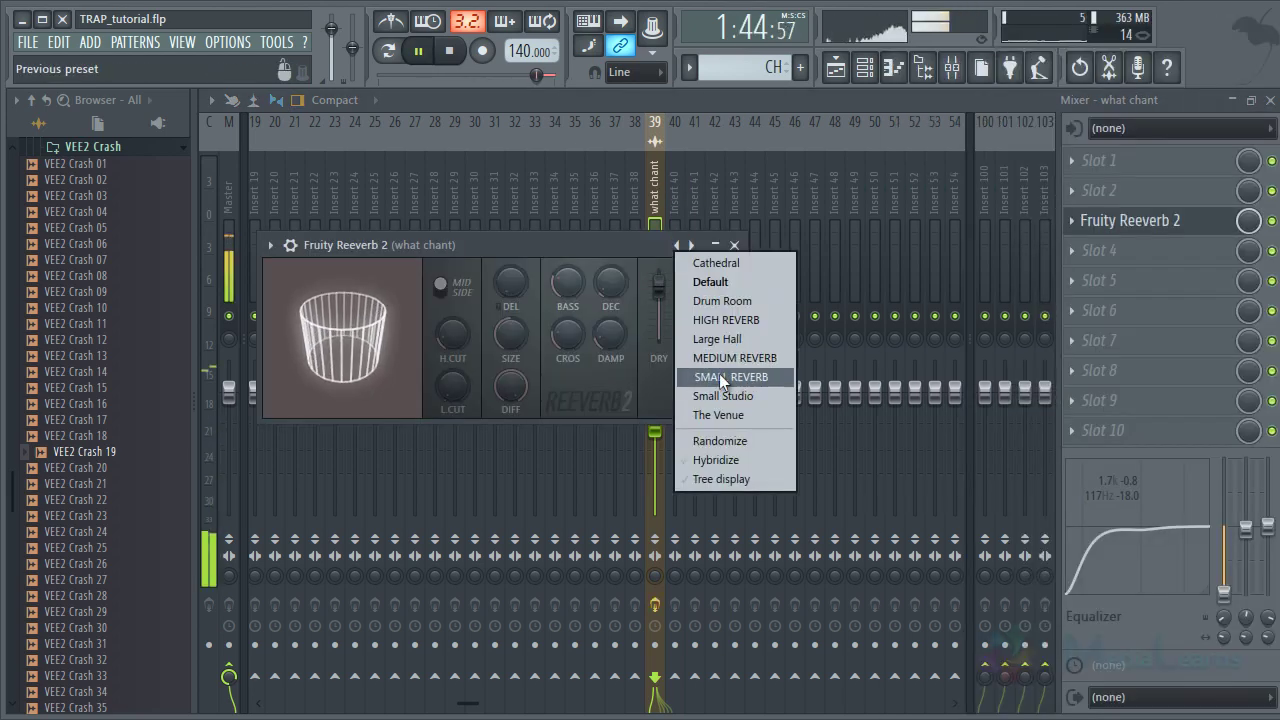
pyautogui.click(719, 377)
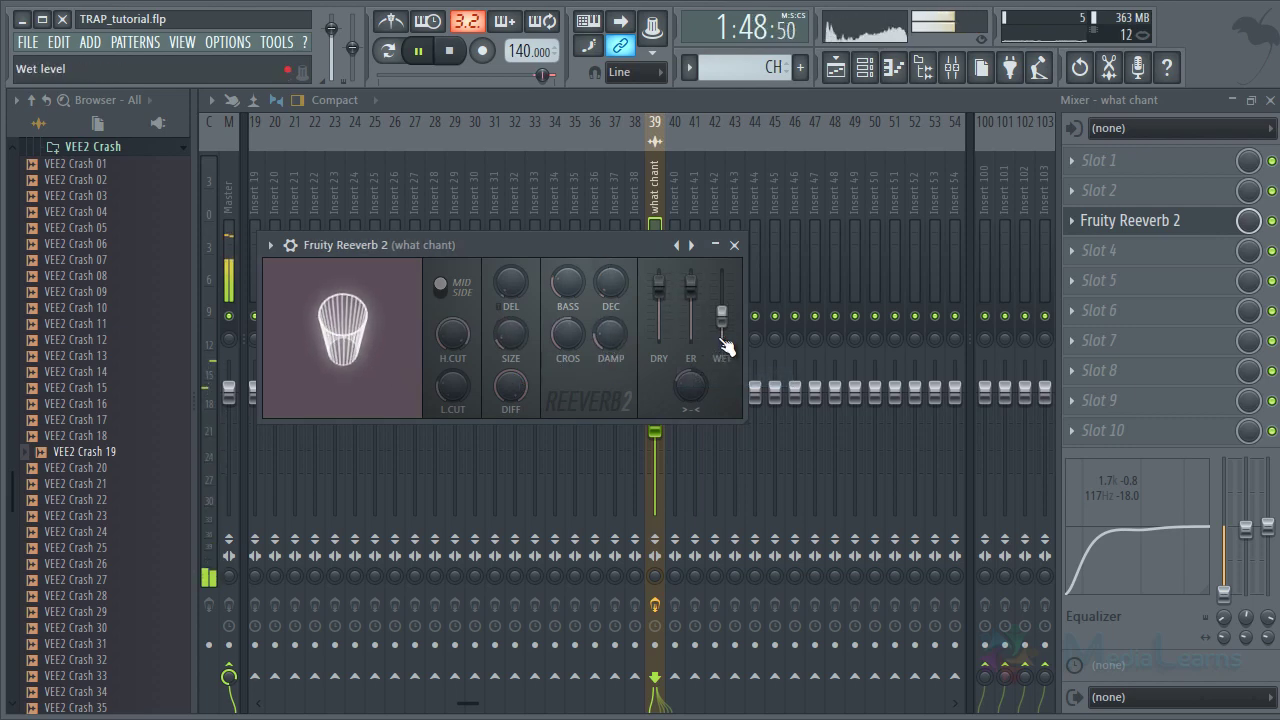
# Close the reverb, save the project from the playlist, and stop playback with the playhead at bar 61
pyautogui.click(734, 245)
pyautogui.press('F5')
pyautogui.hotkey('ctrl', 's')
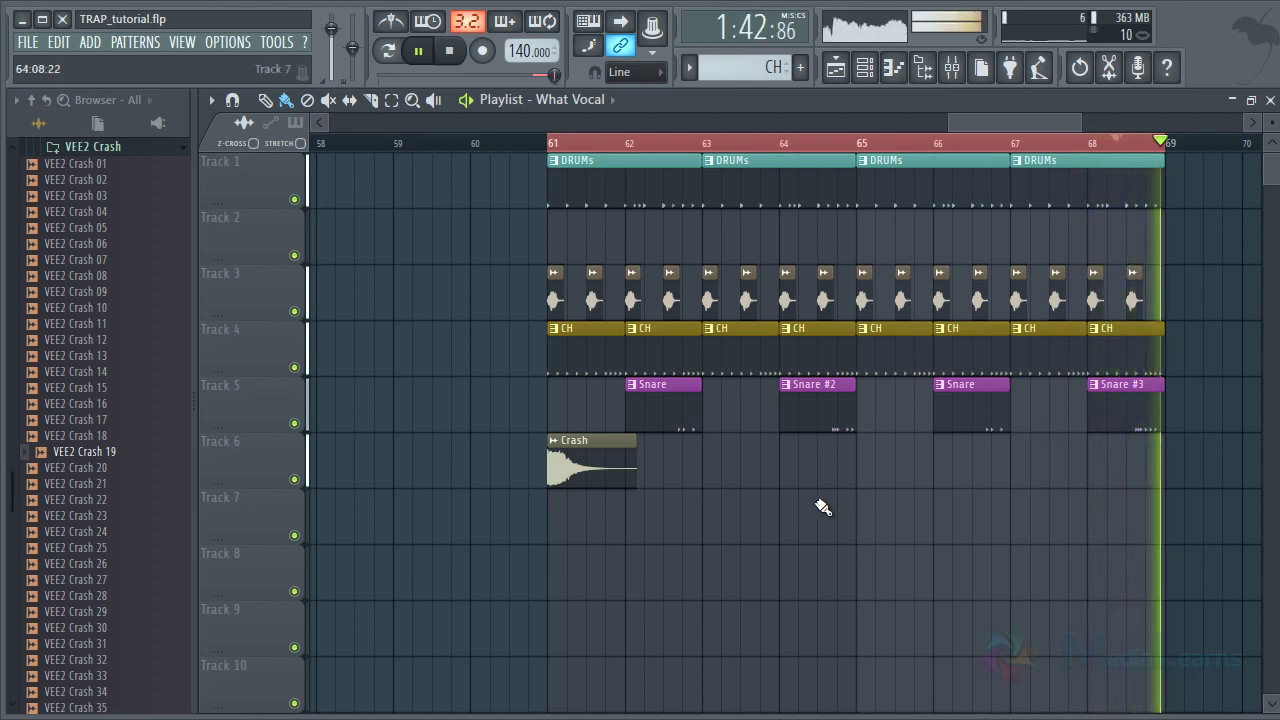
pyautogui.press('space')
pyautogui.click(563, 148)
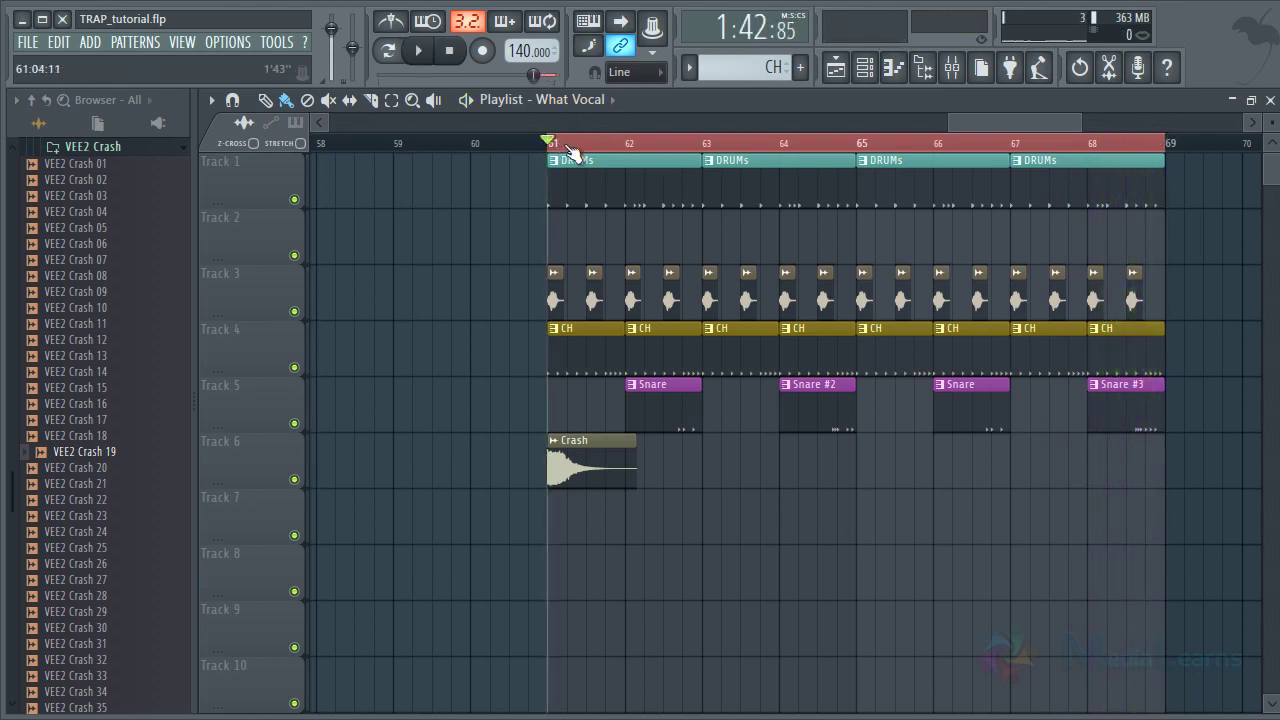
# Collapse the VEE2 Crash sample folder in the browser
pyautogui.click(88, 196)
pyautogui.press('Left')
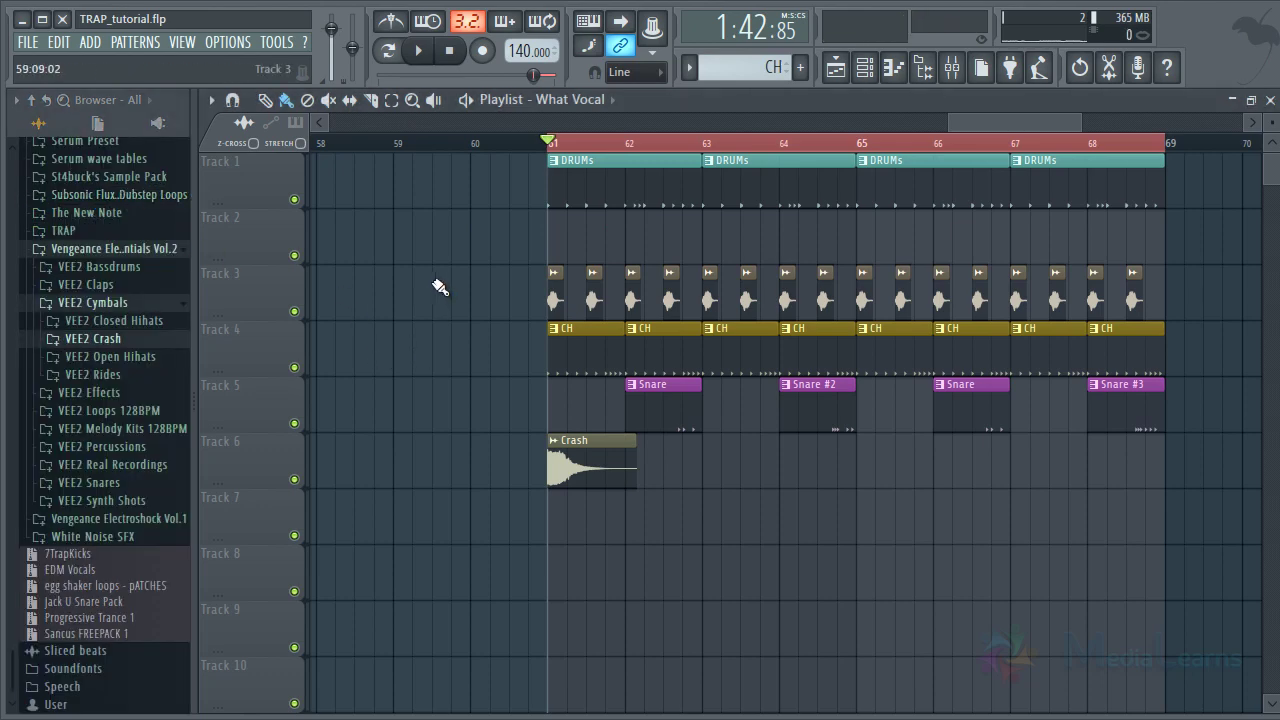
pyautogui.keyDown('ctrl'); pyautogui.scroll(2, 448, 245); pyautogui.keyUp('ctrl')
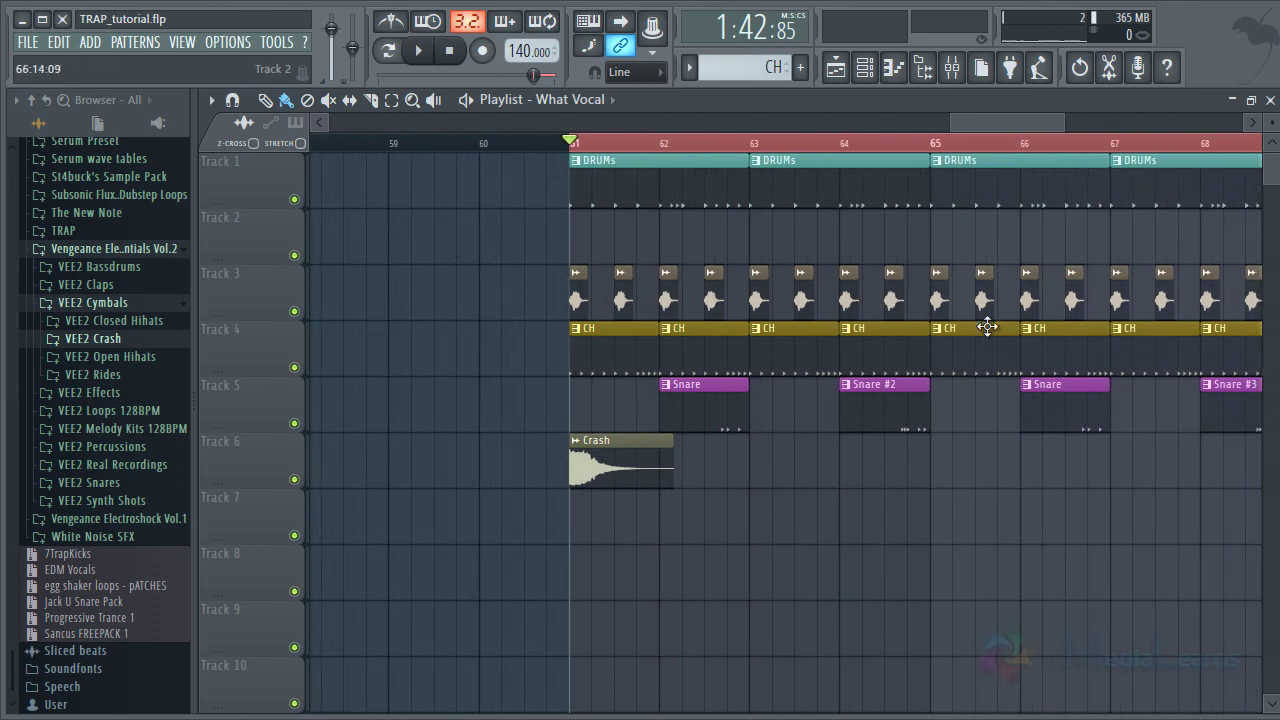
pyautogui.moveTo(1007, 124); pyautogui.dragTo(1020, 118)
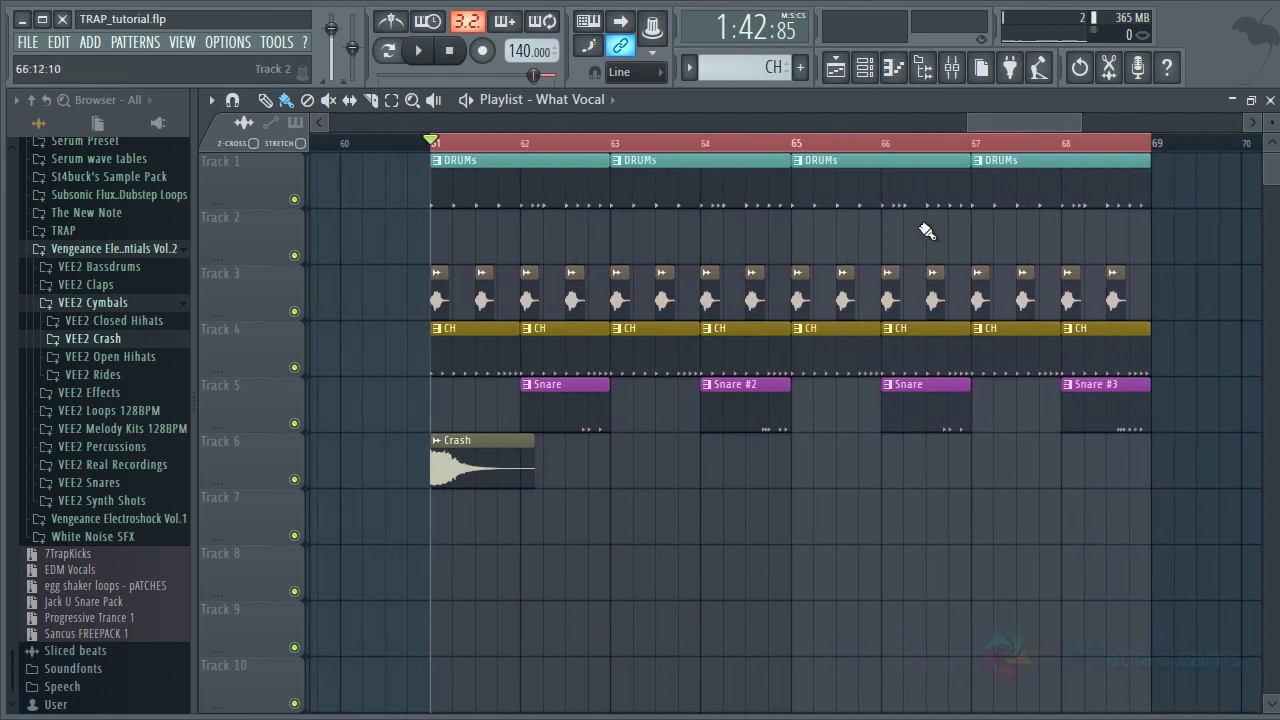
# Show the DRUMs pattern's Unsorted channels in the channel rack and hide the playlist
pyautogui.click(862, 66)
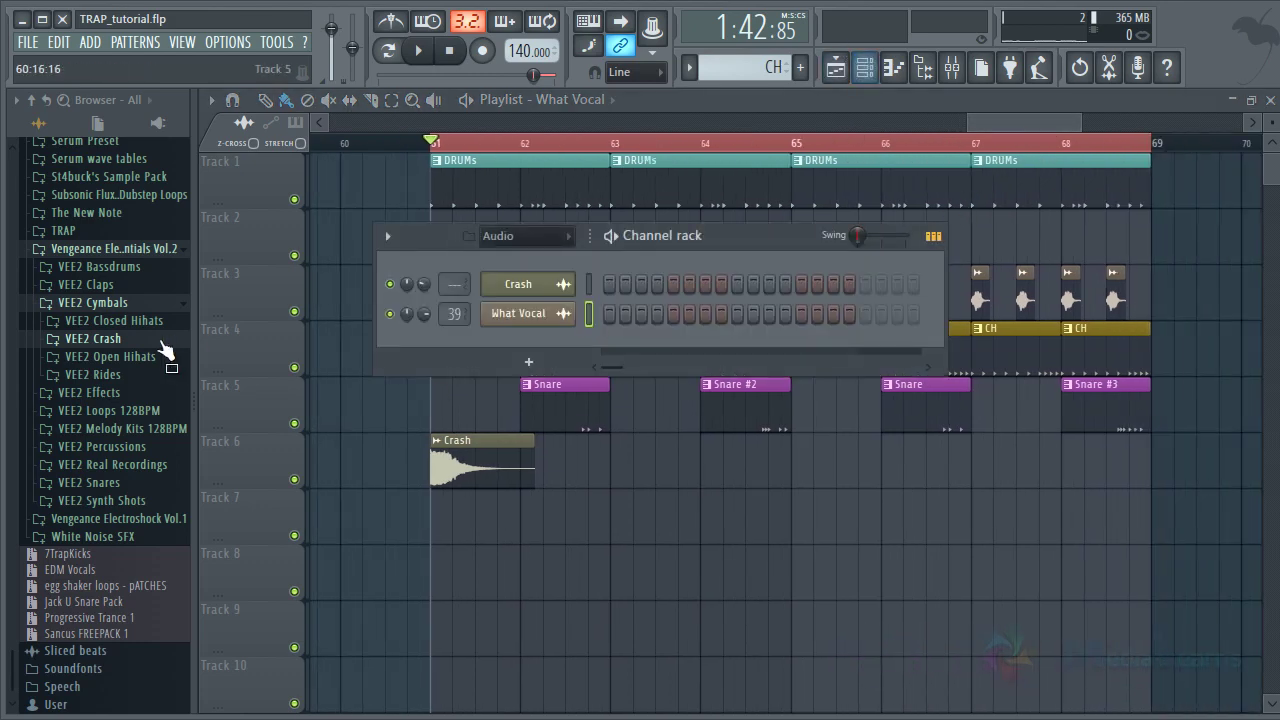
pyautogui.click(786, 612)
pyautogui.doubleClick(646, 194)
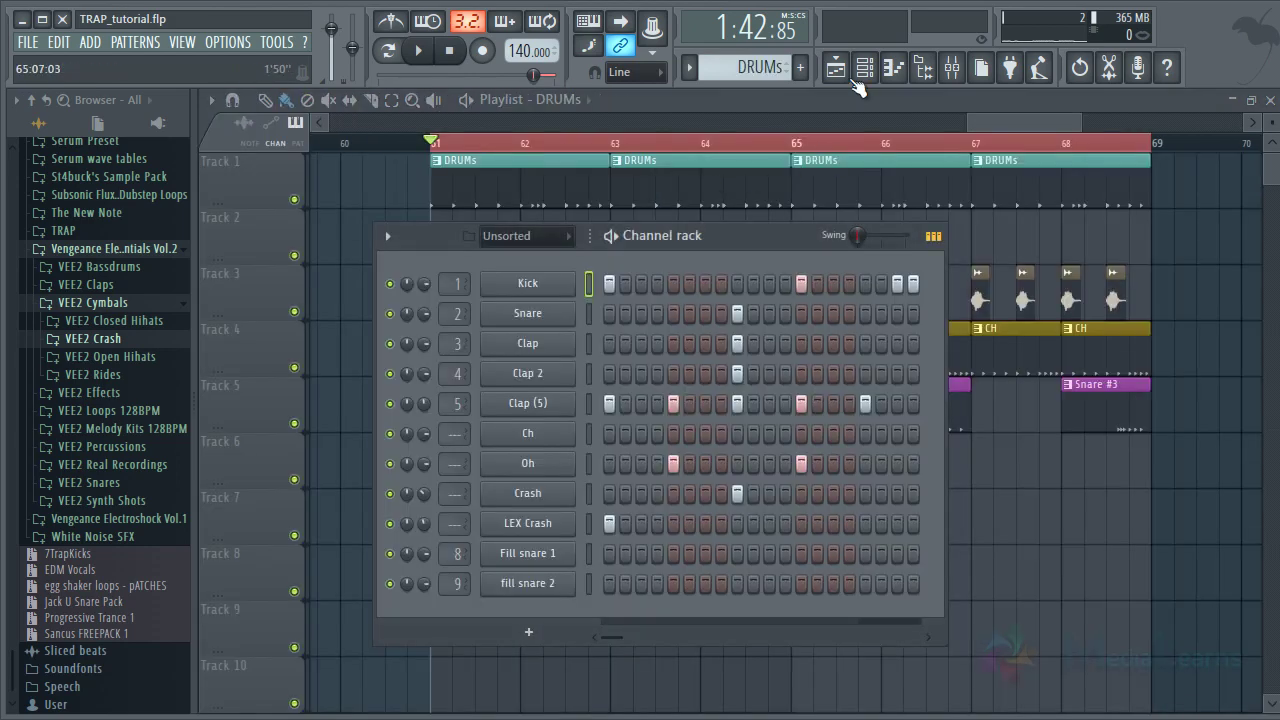
pyautogui.click(848, 78)
pyautogui.click(863, 72)
pyautogui.click(863, 72)
pyautogui.click(863, 72)
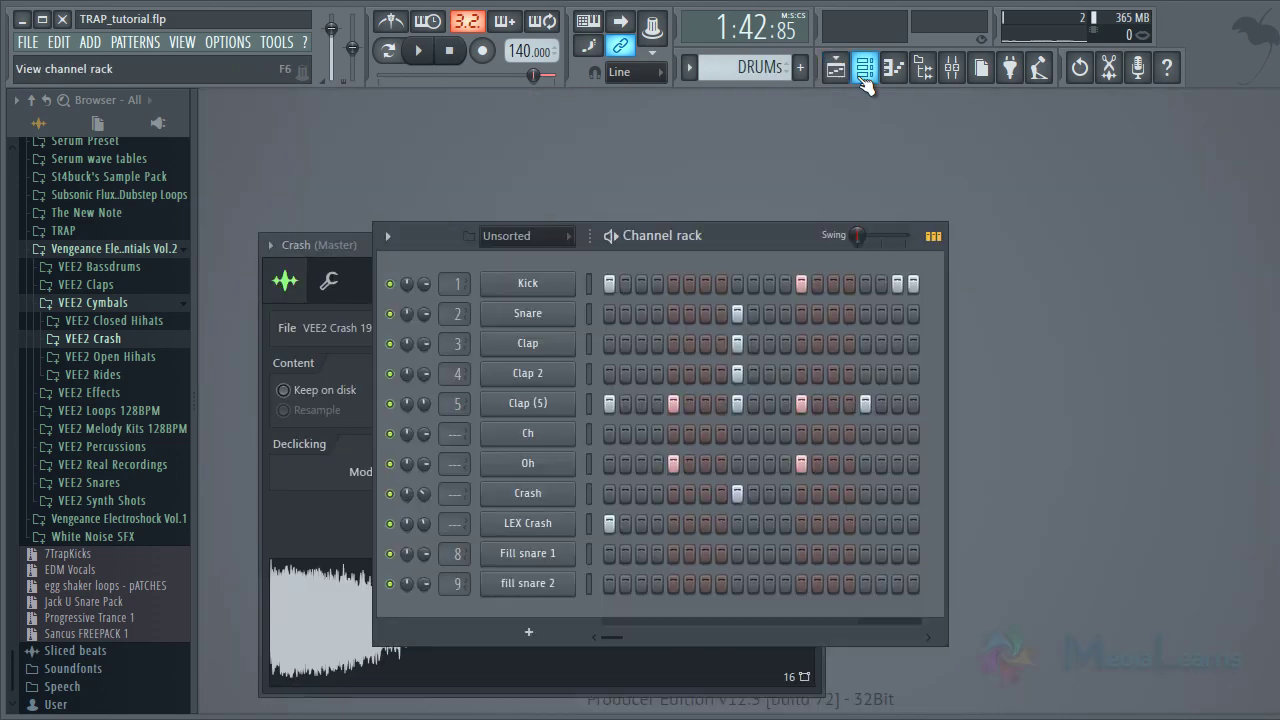
# Open the 7TrapKicks sample folder and audition kicks 02 to 07
pyautogui.scroll(8, 146, 326)
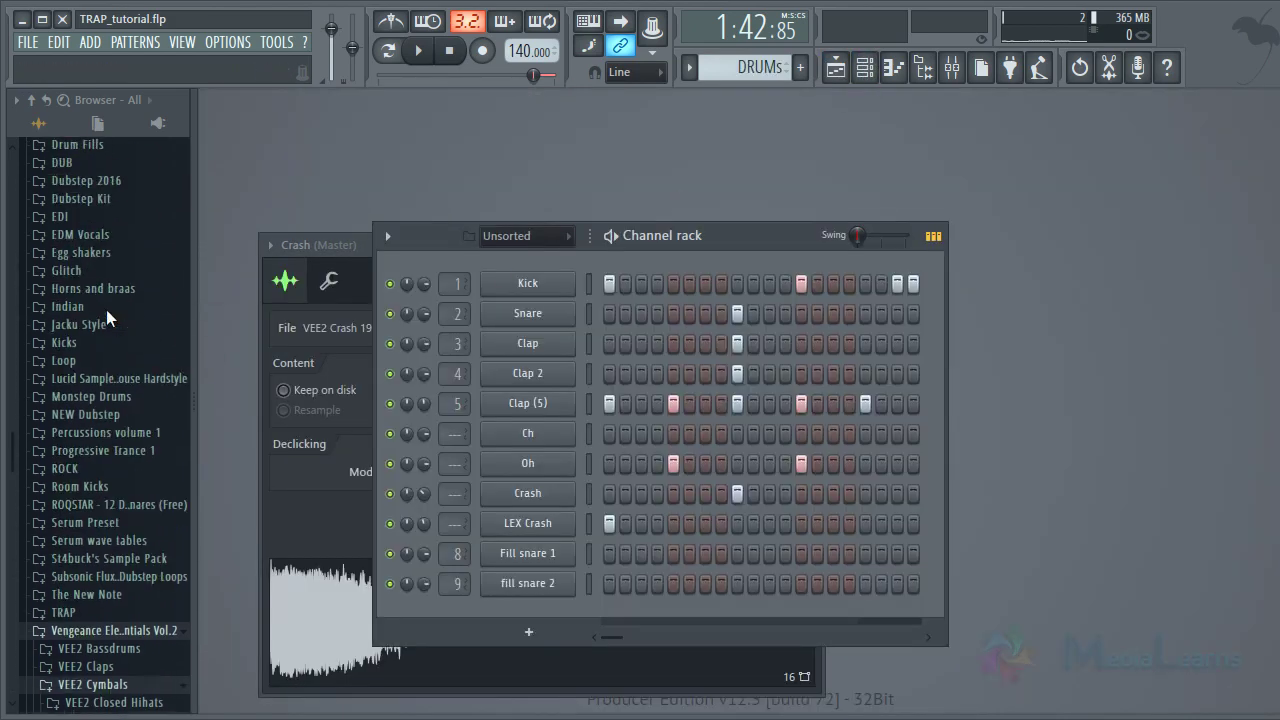
pyautogui.scroll(2, 118, 285)
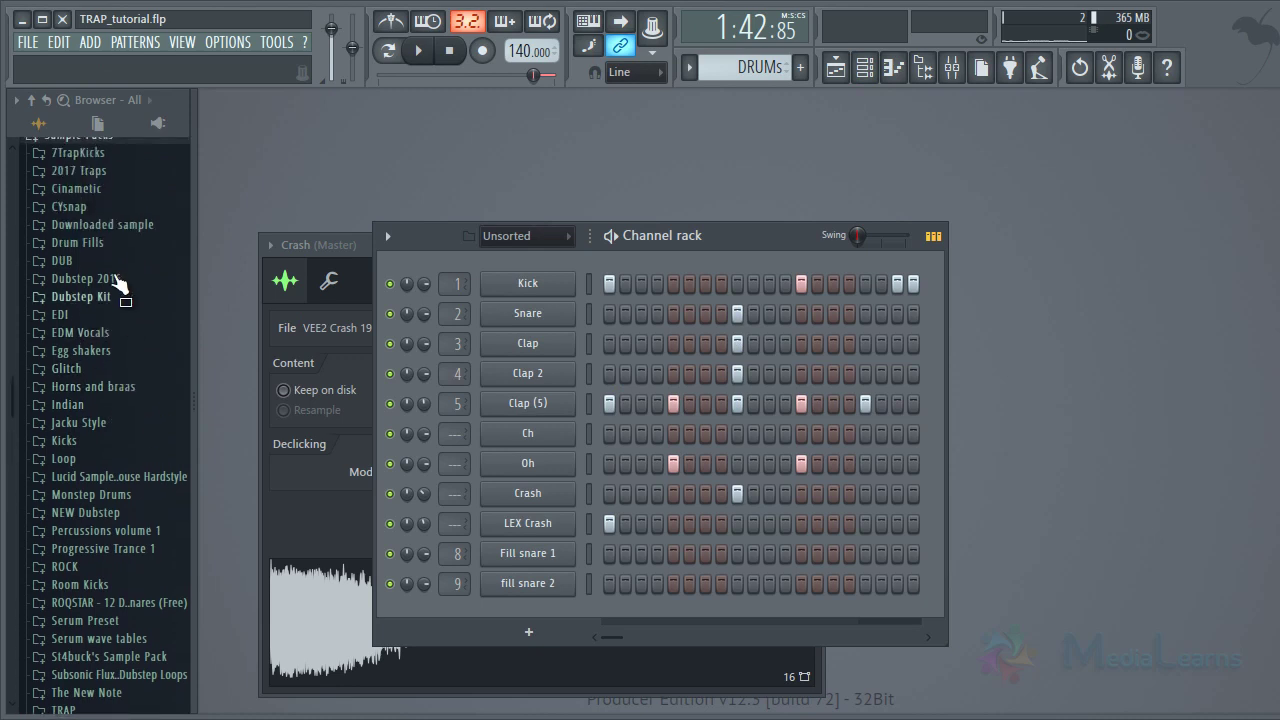
pyautogui.click(80, 154)
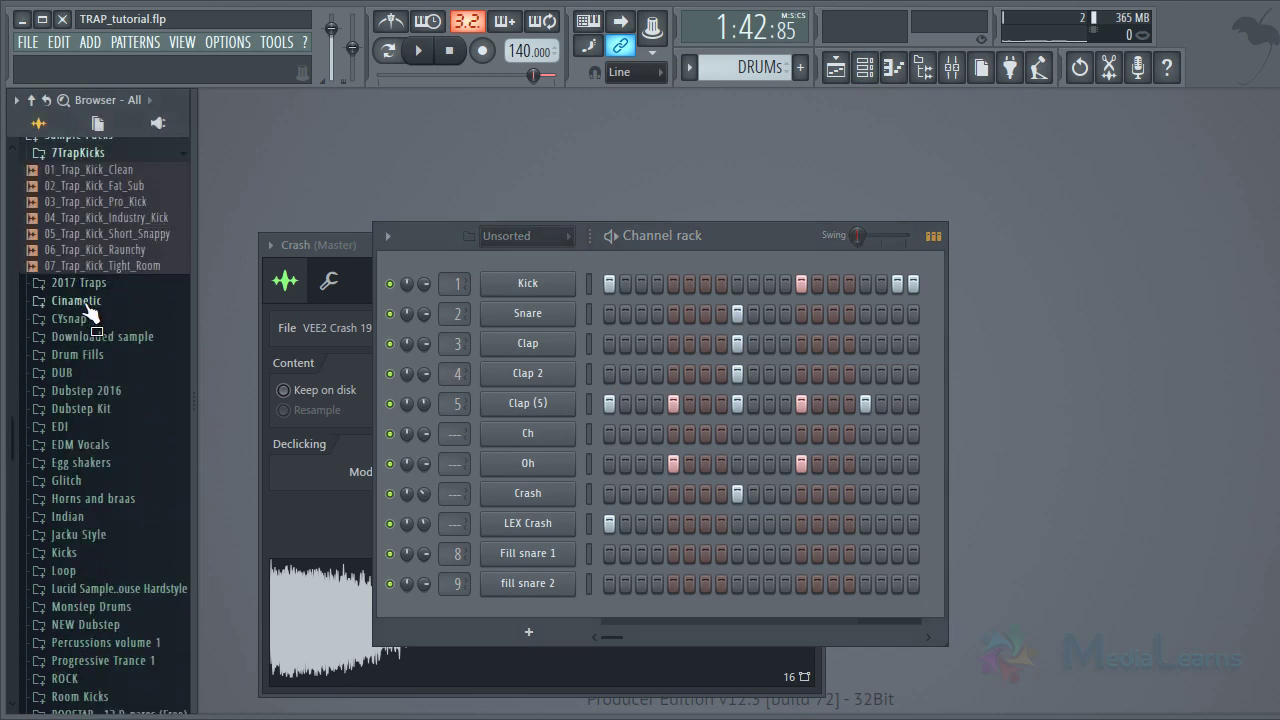
pyautogui.click(123, 190)
pyautogui.click(118, 202)
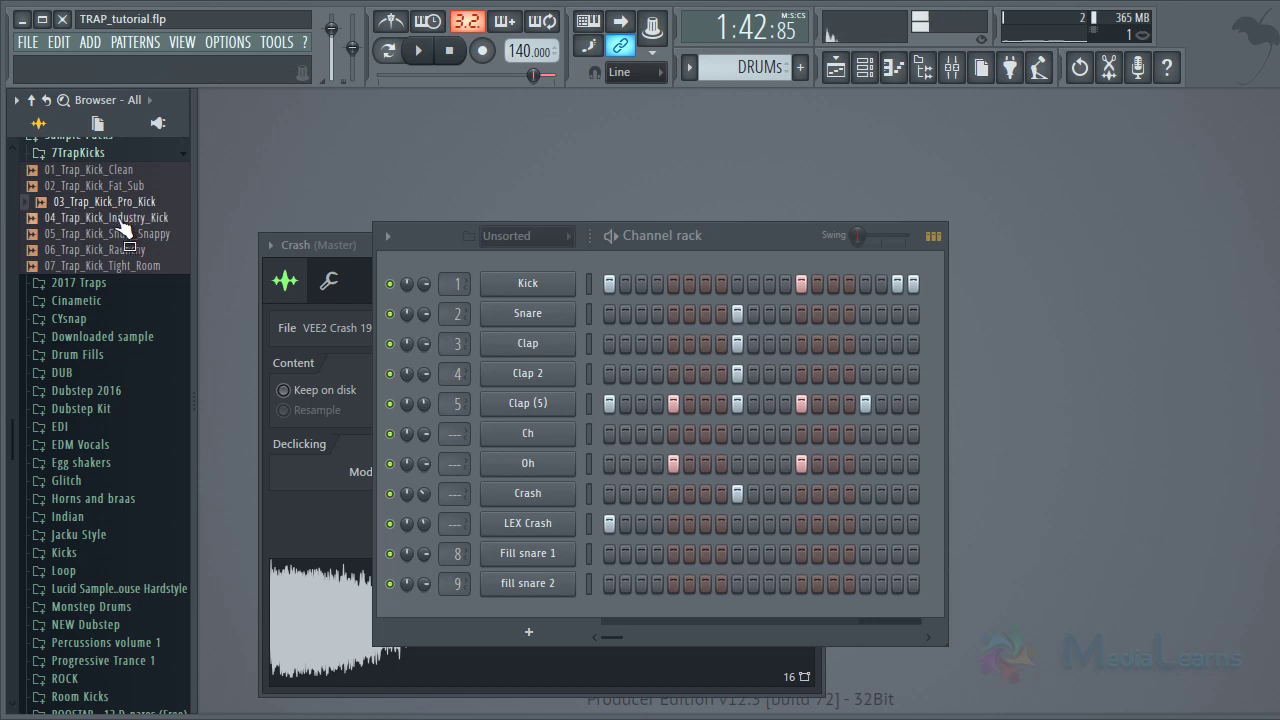
pyautogui.click(120, 218)
pyautogui.click(120, 234)
pyautogui.click(120, 250)
pyautogui.click(122, 266)
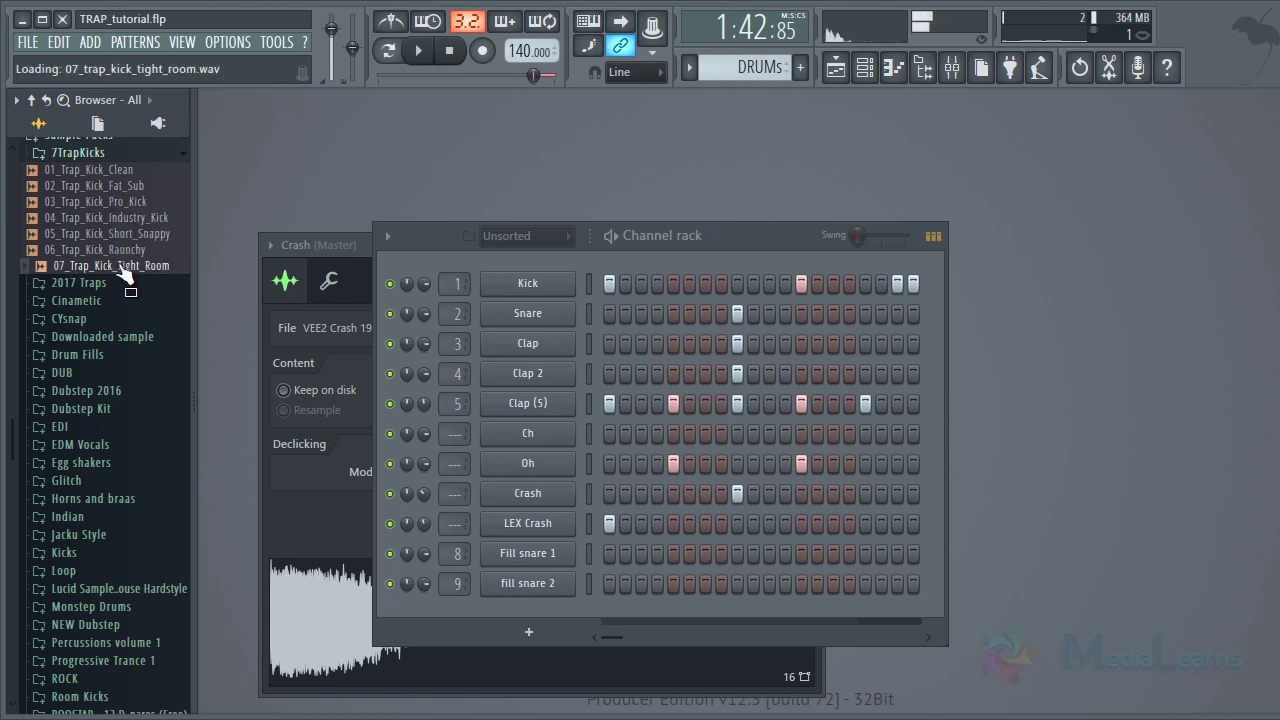
pyautogui.click(112, 190)
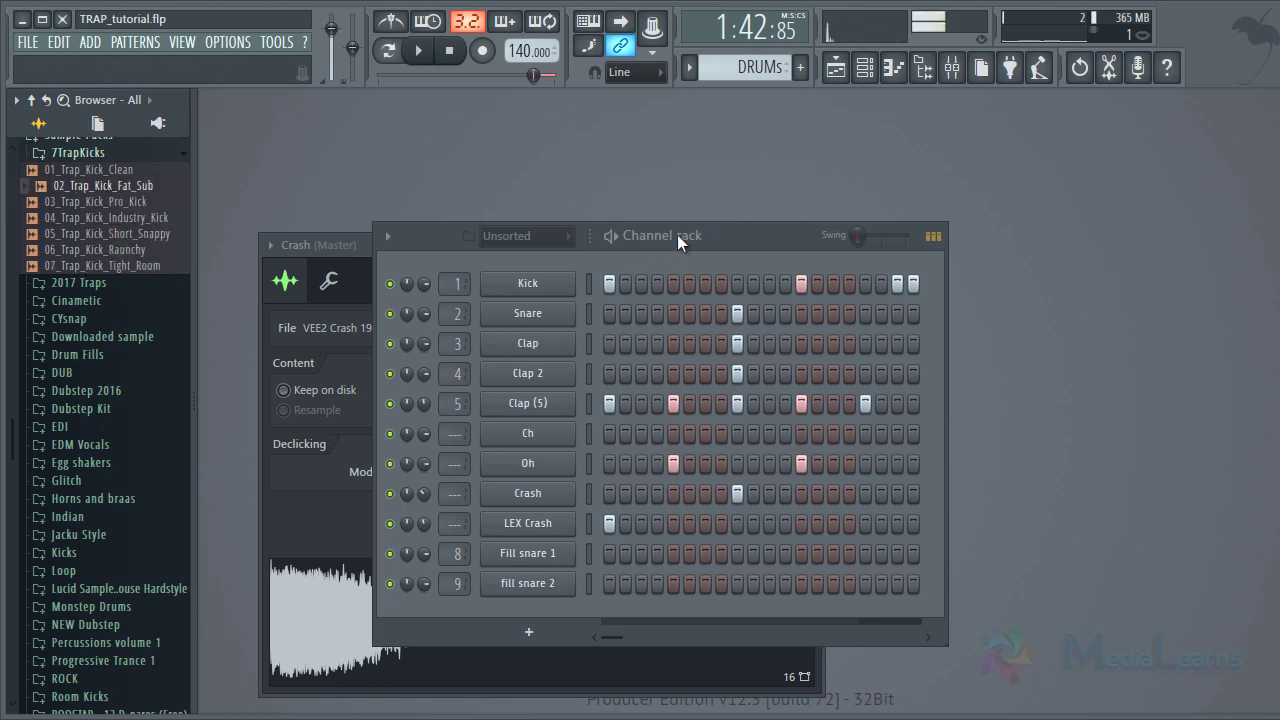
# Add the 02_Trap_Kick_Fat_Sub sample as a new channel above Kick and rename it "808"
pyautogui.moveTo(677, 234); pyautogui.dragTo(723, 121)
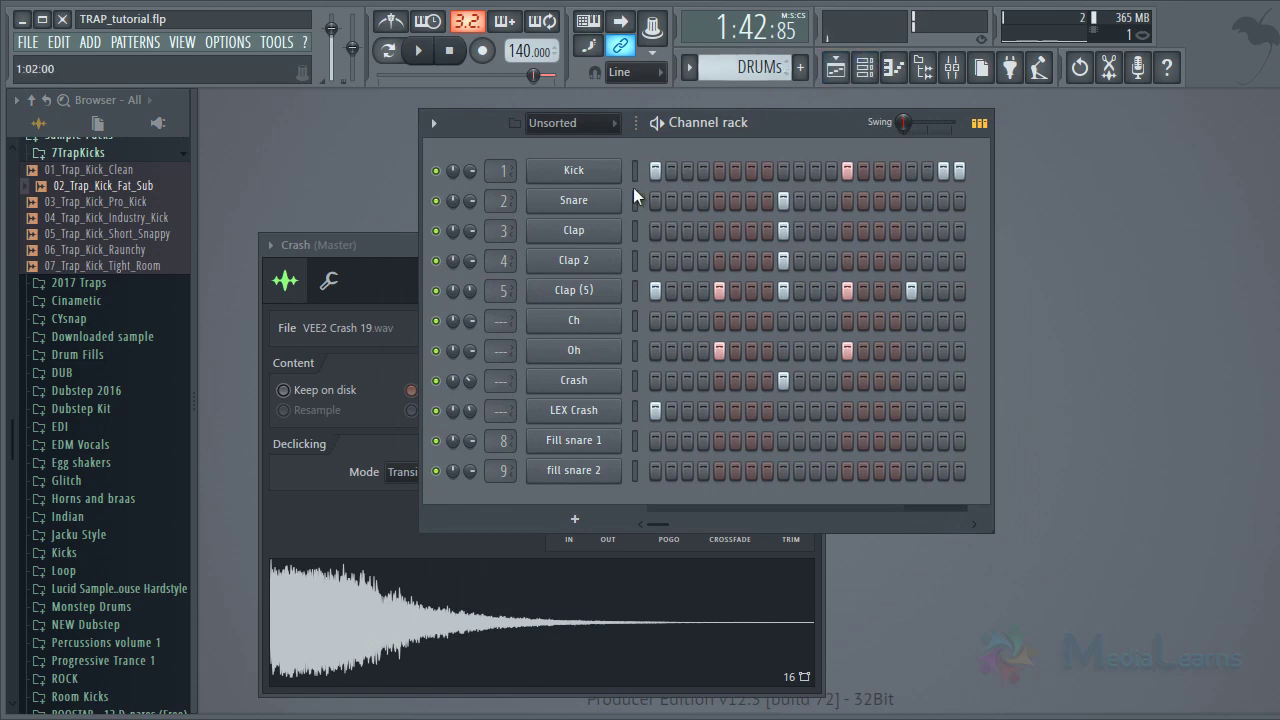
pyautogui.press('space')
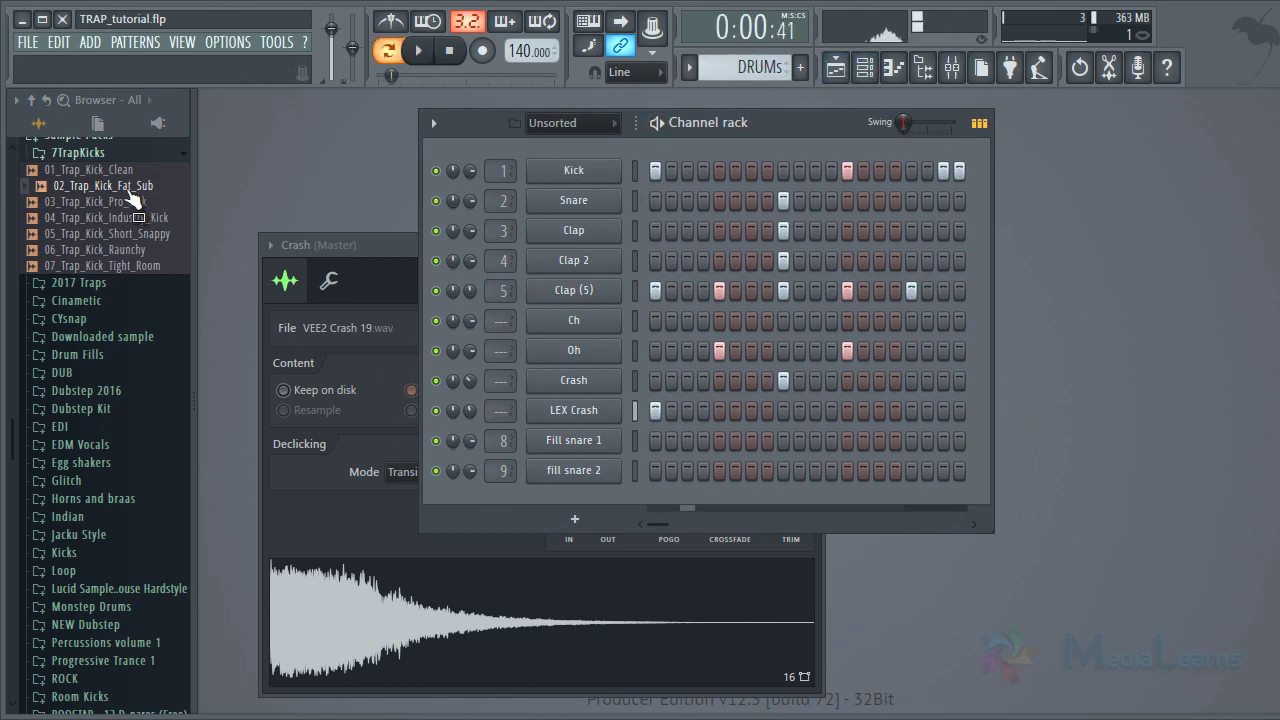
pyautogui.moveTo(130, 197); pyautogui.dragTo(581, 148)
pyautogui.rightClick(615, 162)
pyautogui.click(705, 196)
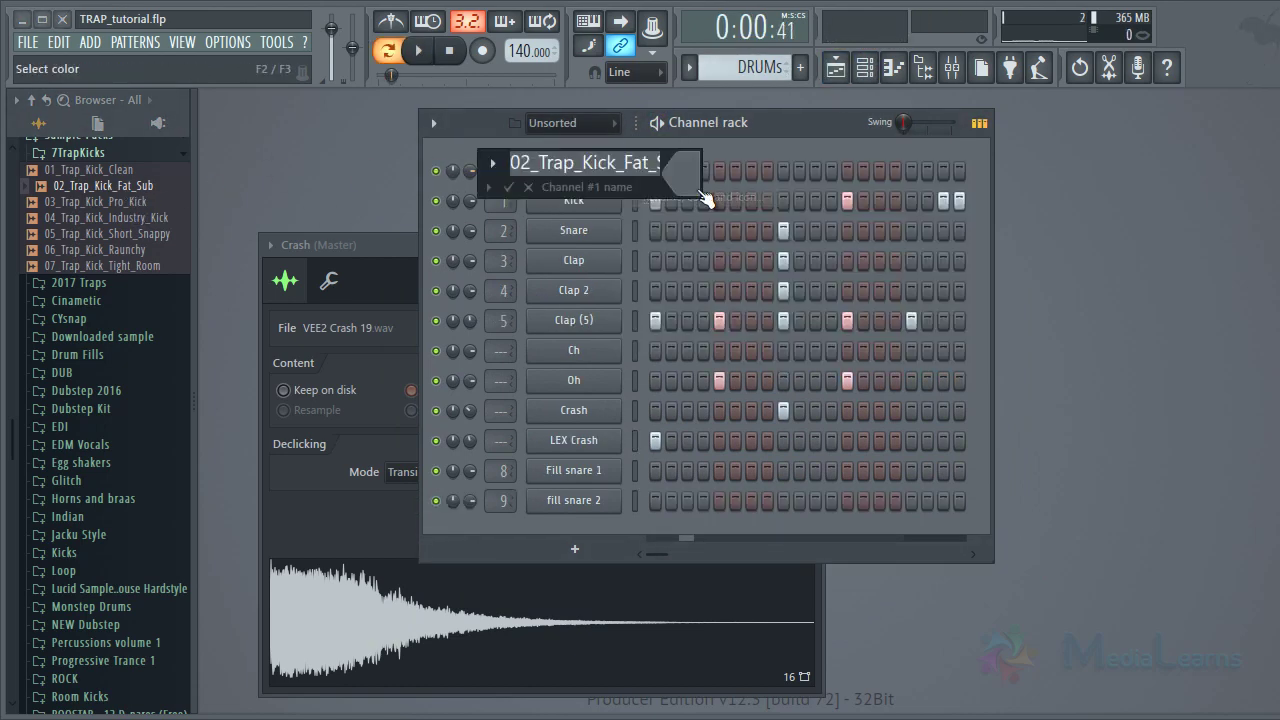
pyautogui.write('808')
pyautogui.press('Return')
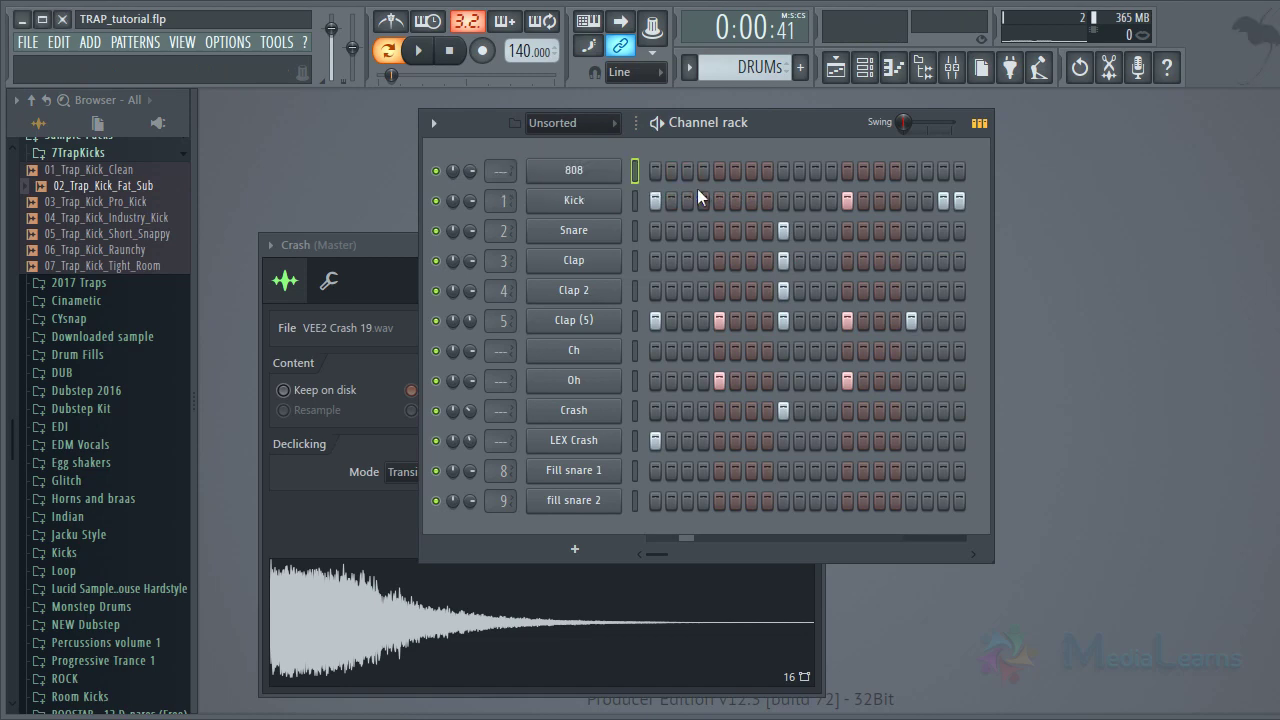
# Open the 808 sample in Edison, detect its pitch regions, and close the editor
pyautogui.click(574, 170)
pyautogui.click(501, 591)
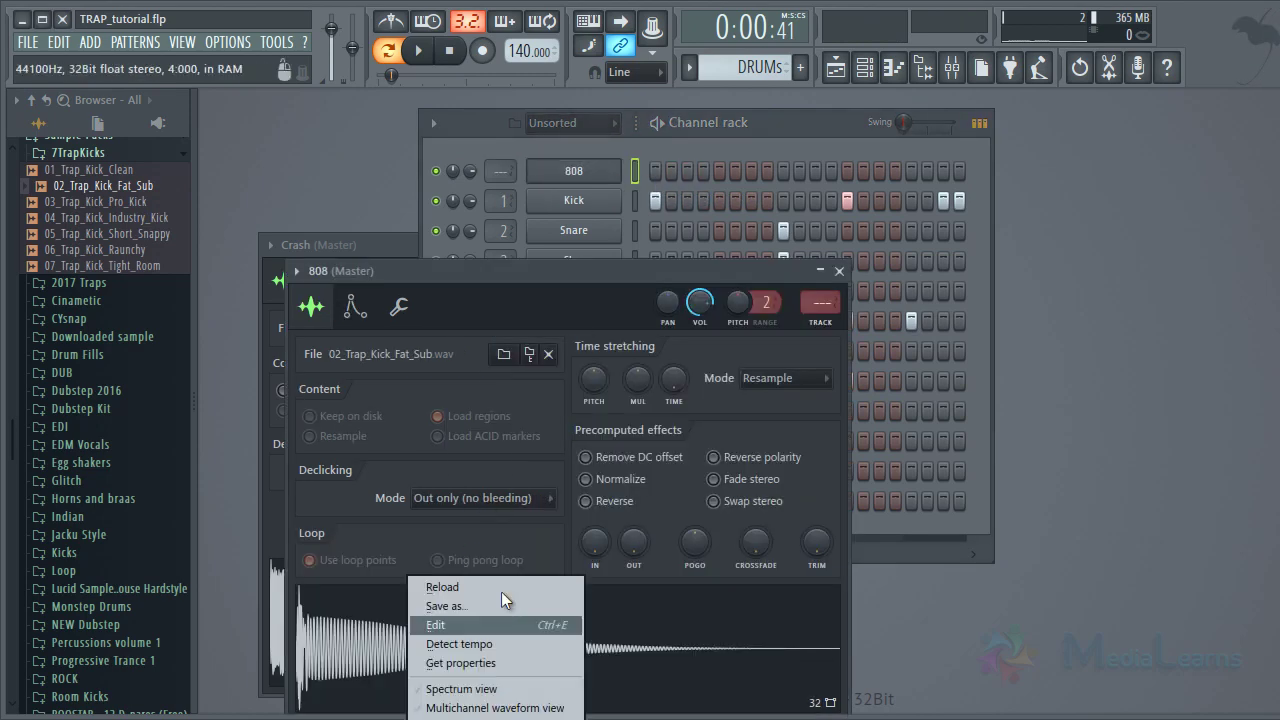
pyautogui.click(467, 622)
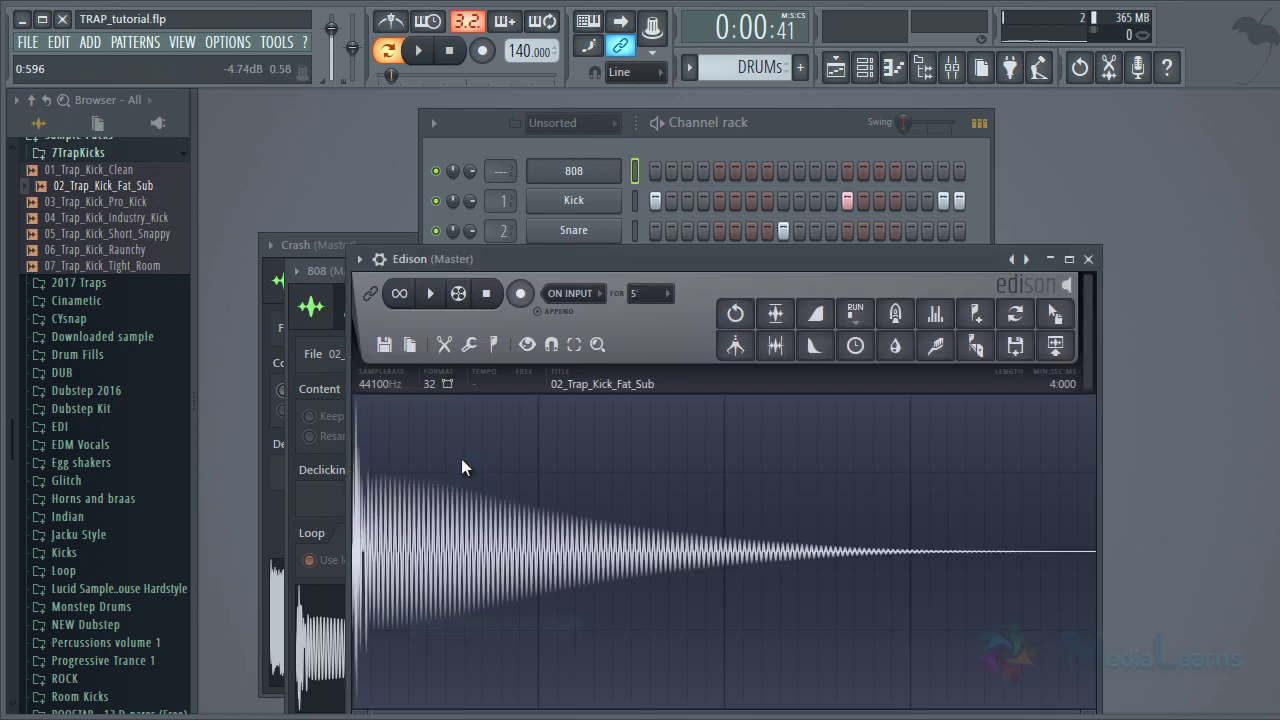
pyautogui.rightClick(461, 458)
pyautogui.moveTo(490, 553)
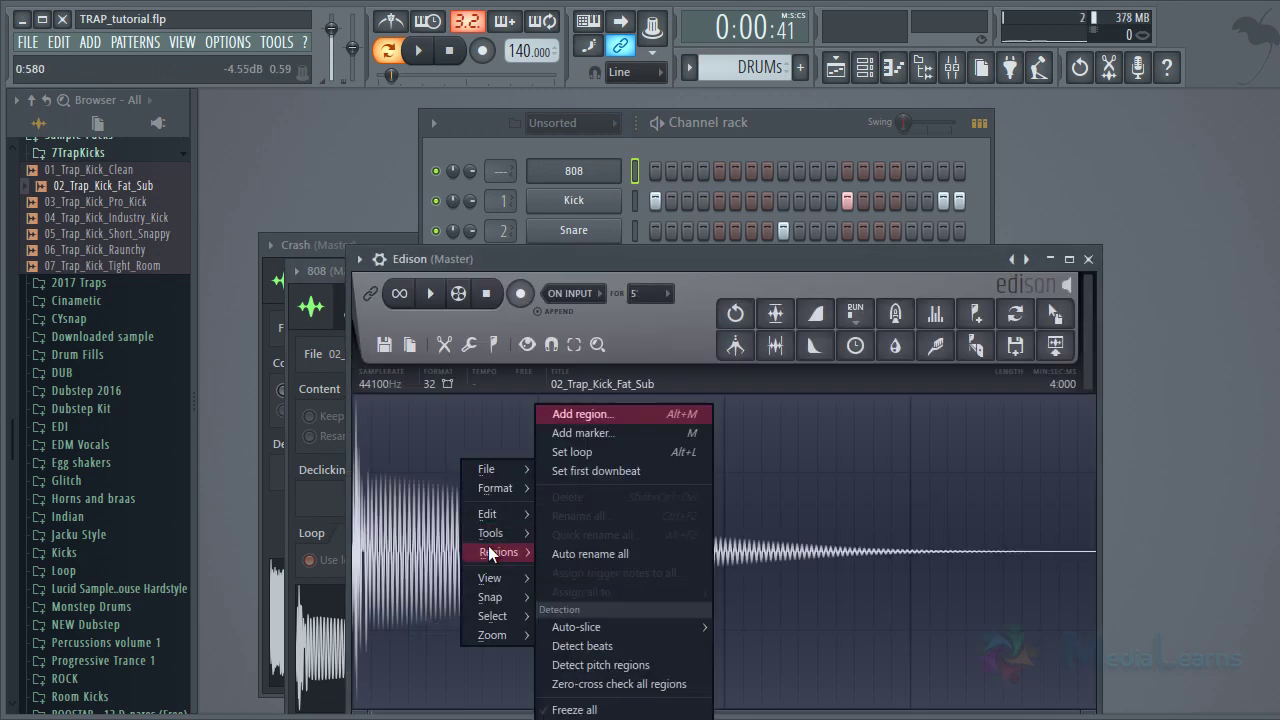
pyautogui.click(621, 664)
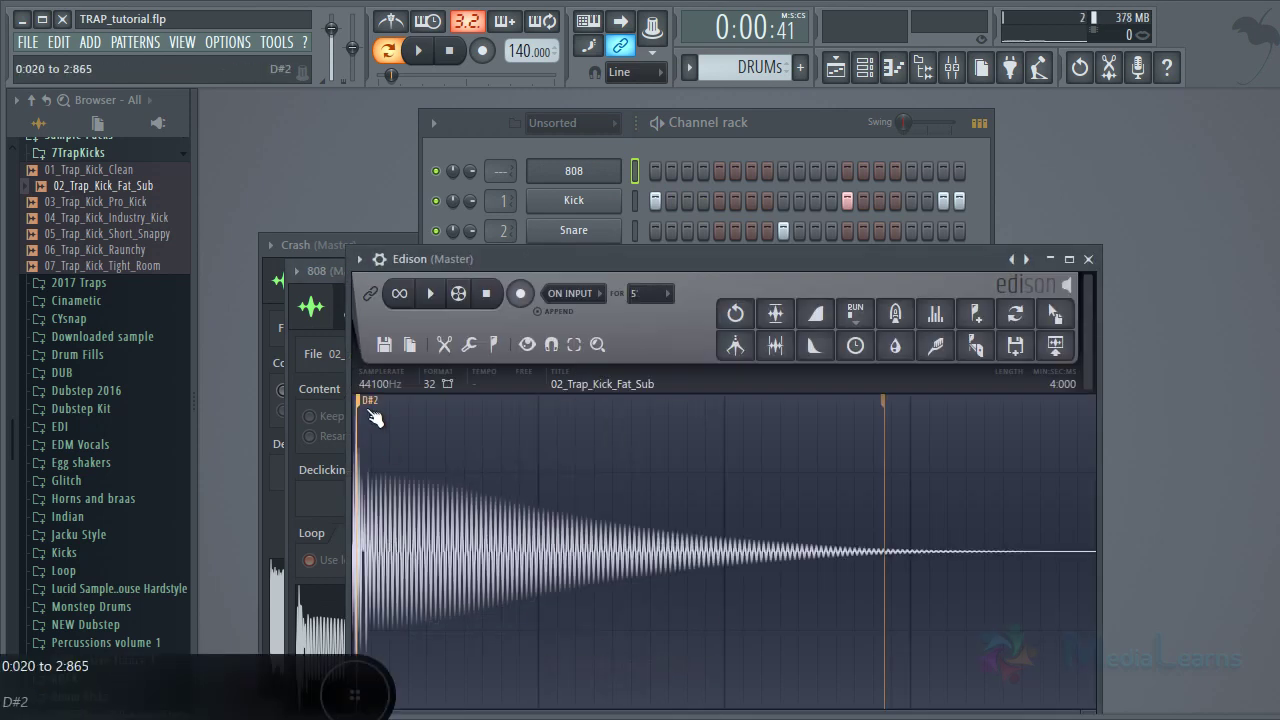
pyautogui.click(1088, 259)
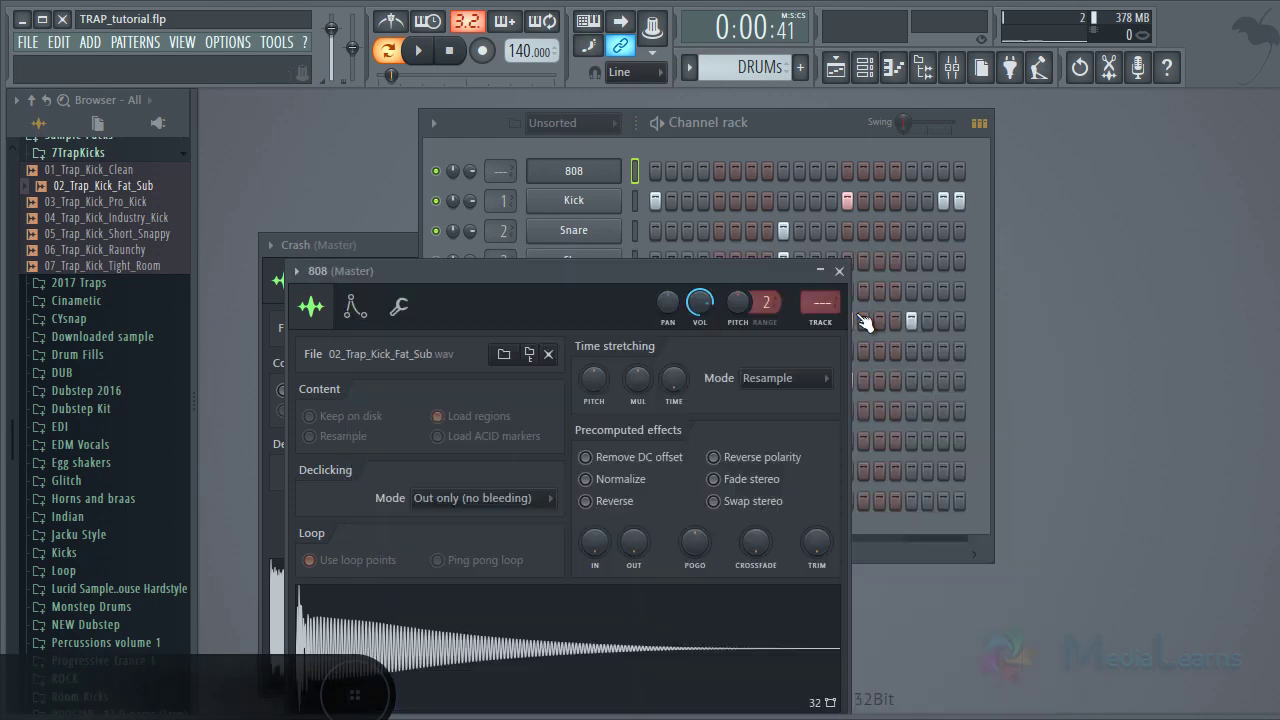
# Set the 808 channel's root note to D#5 and close its settings
pyautogui.moveTo(616, 282); pyautogui.dragTo(752, 99)
pyautogui.click(510, 128)
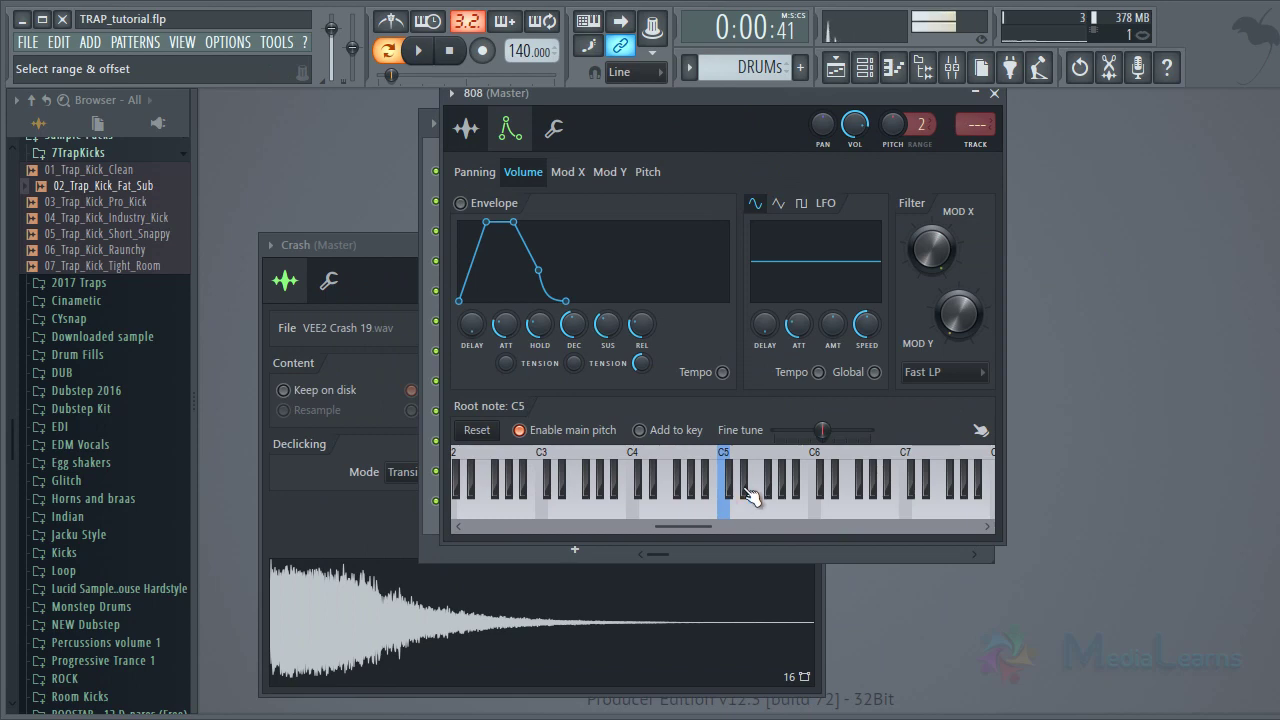
pyautogui.click(994, 93)
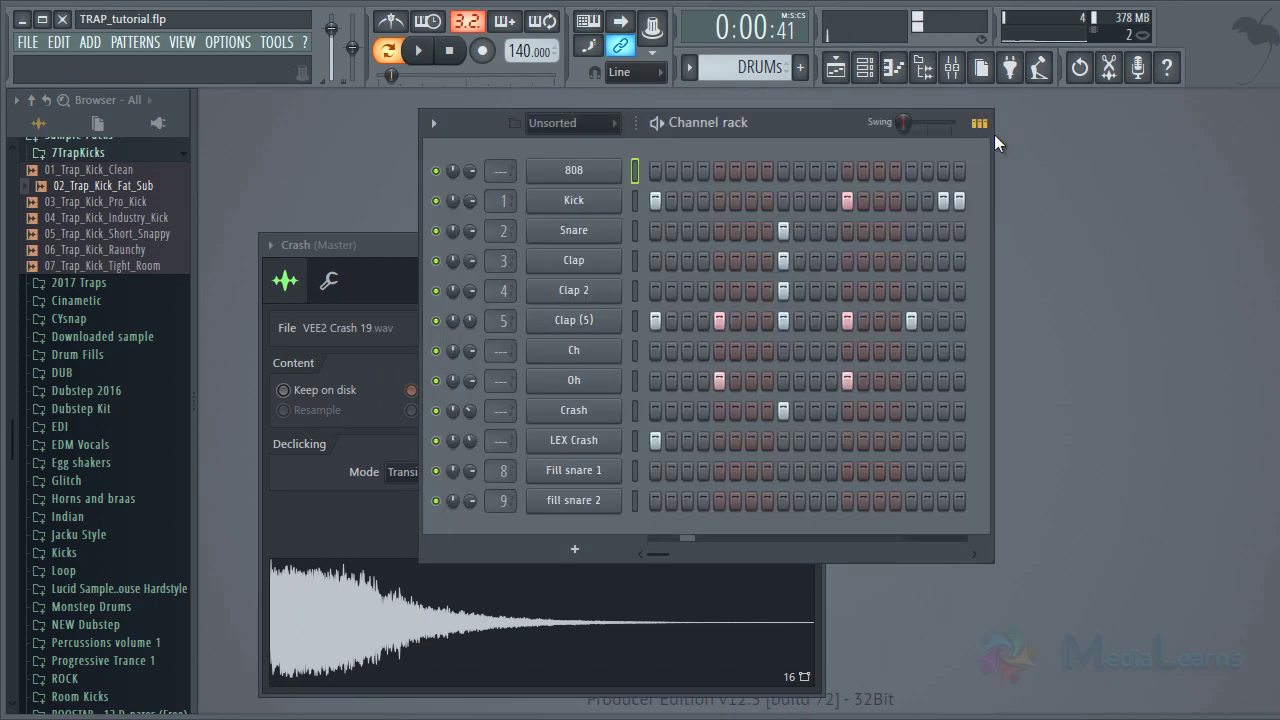
pyautogui.click(583, 168)
pyautogui.click(466, 130)
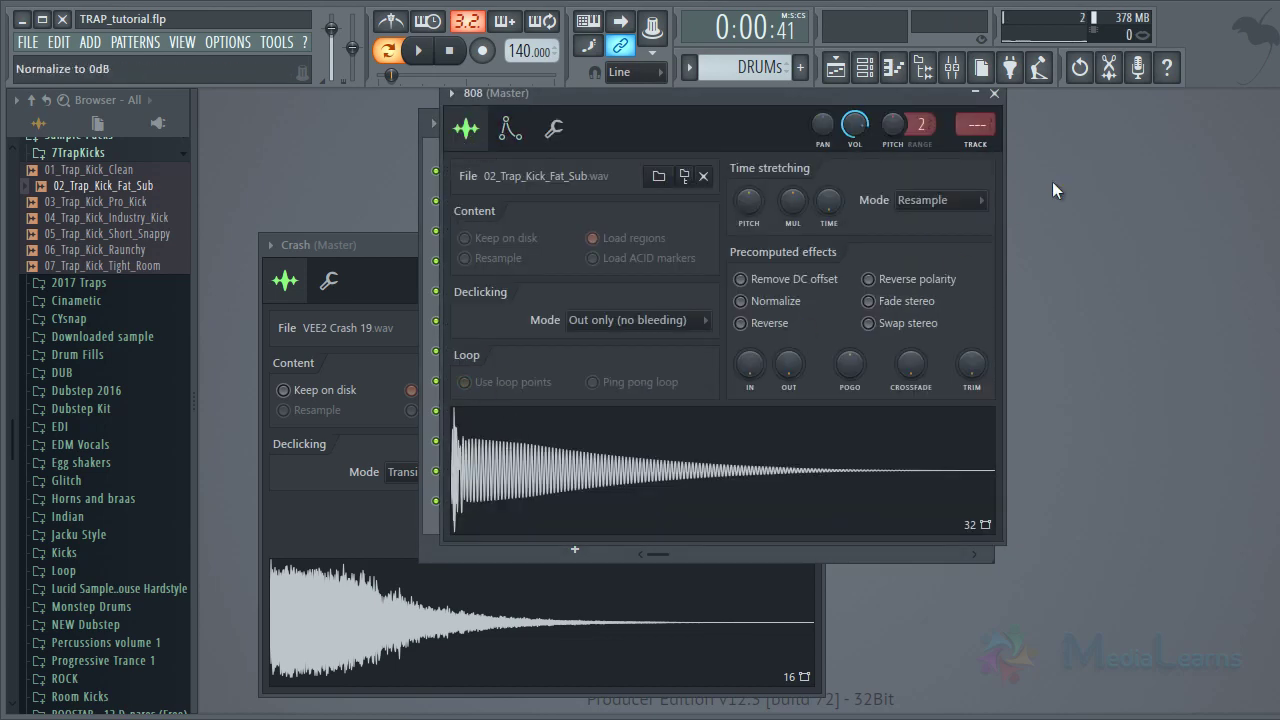
pyautogui.click(994, 93)
# Enable note input from the typing keyboard and preview the 808's notes in its piano roll
pyautogui.click(597, 24)
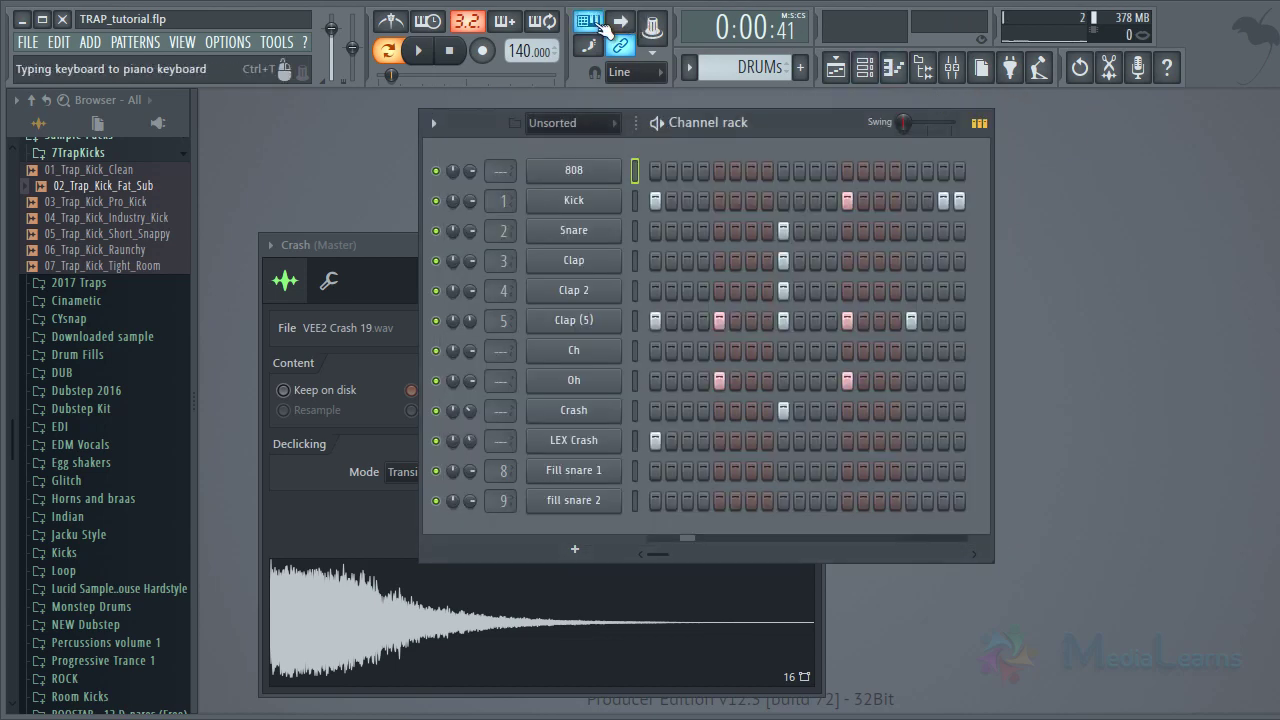
pyautogui.rightClick(622, 162)
pyautogui.click(650, 174)
pyautogui.scroll(3, 263, 277)
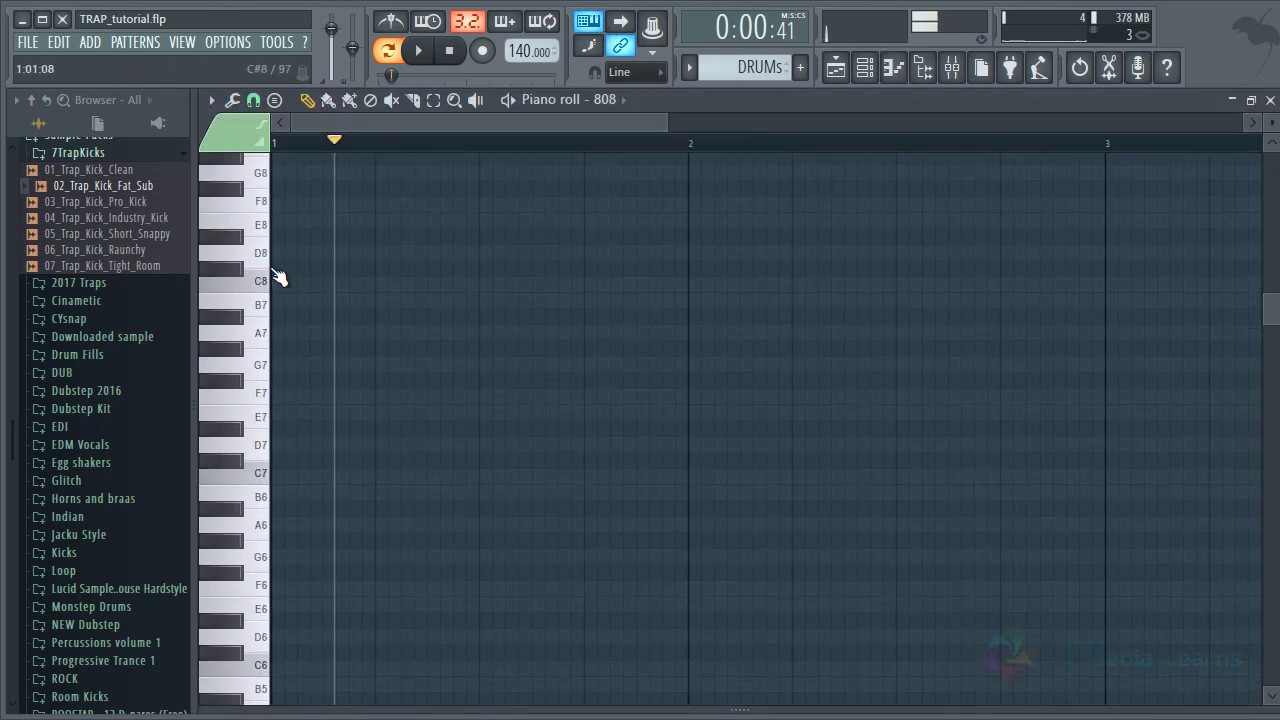
pyautogui.scroll(-10, 268, 272)
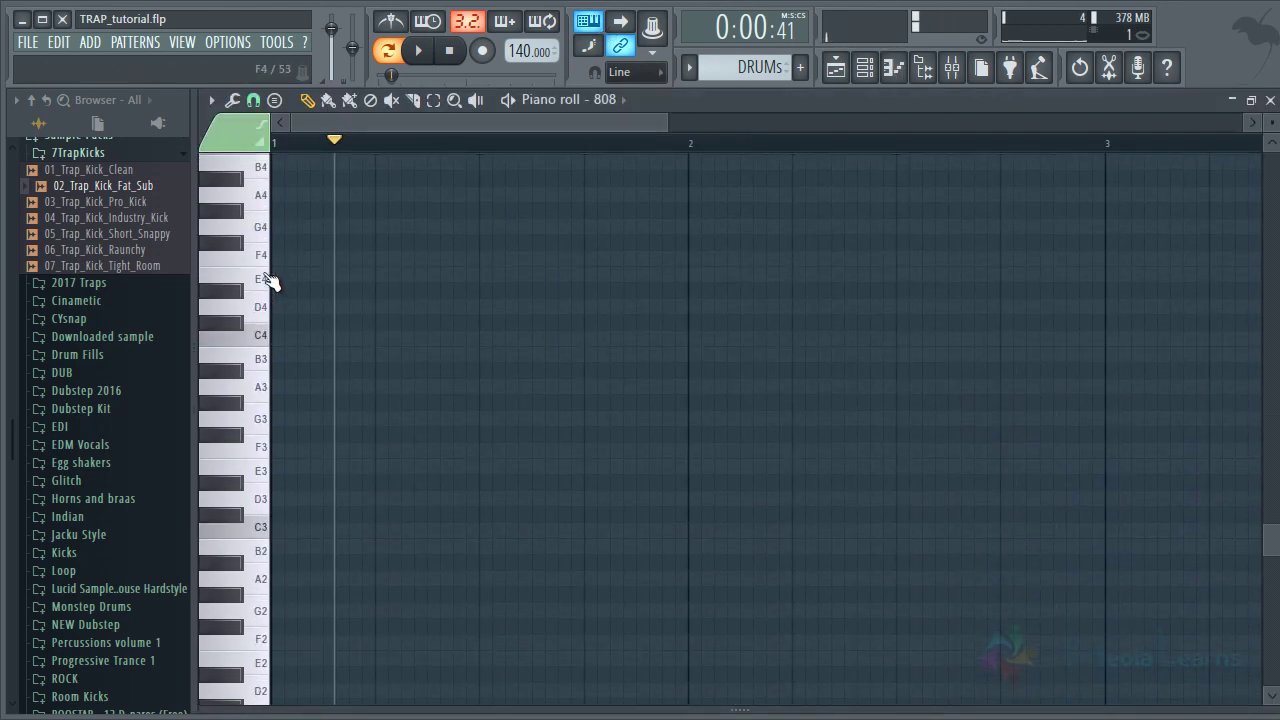
pyautogui.press('F7')
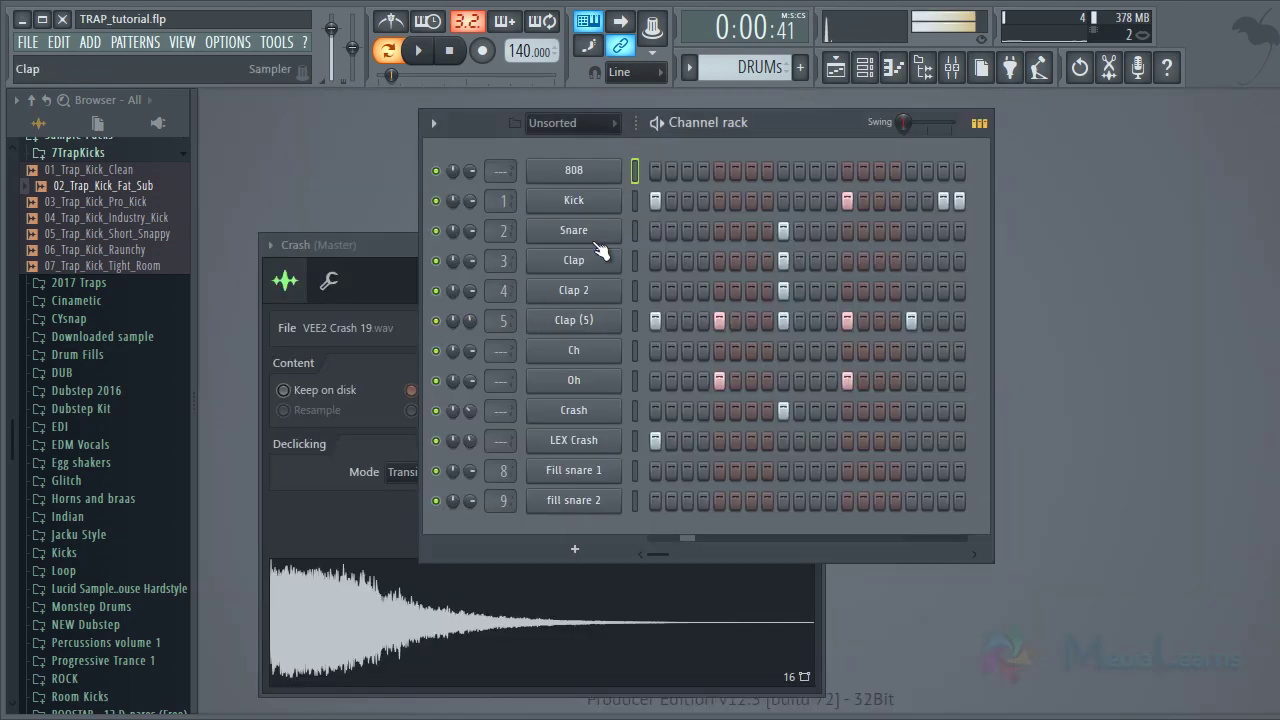
# Enable the 808 channel's volume envelope and reduce its attack to the minimum
pyautogui.click(588, 176)
pyautogui.click(510, 128)
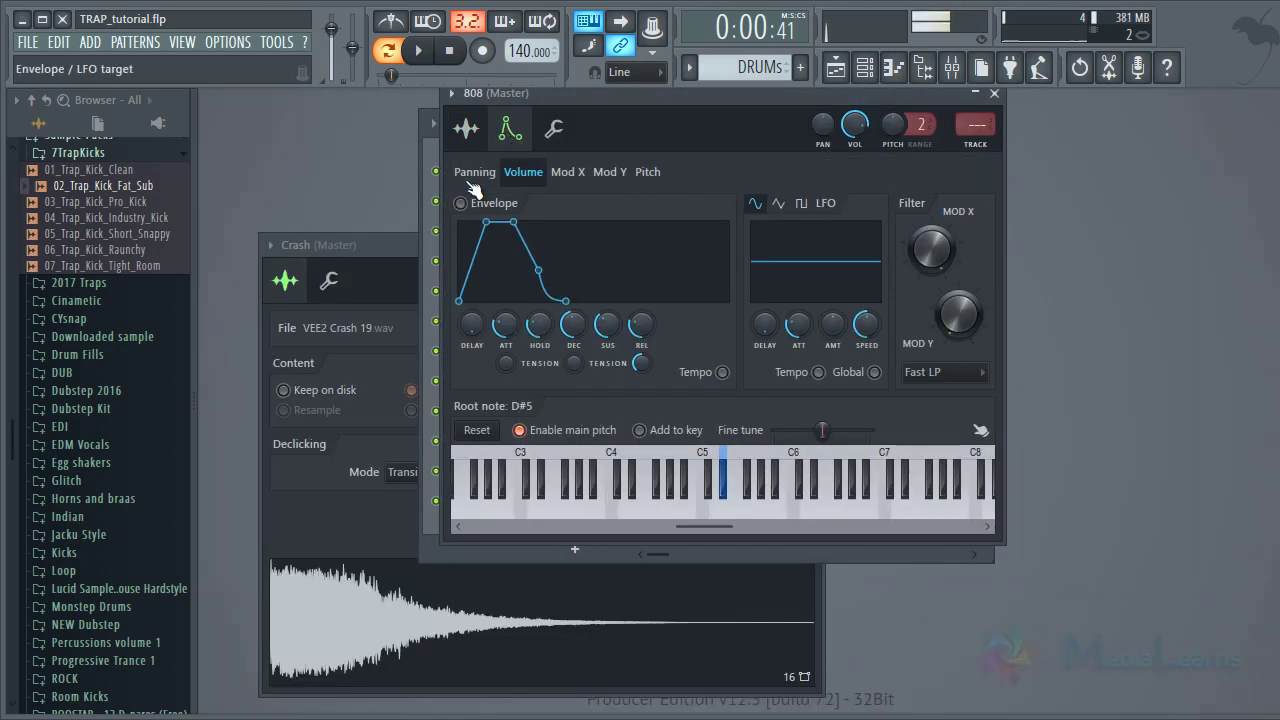
pyautogui.moveTo(502, 328); pyautogui.dragTo(502, 357)
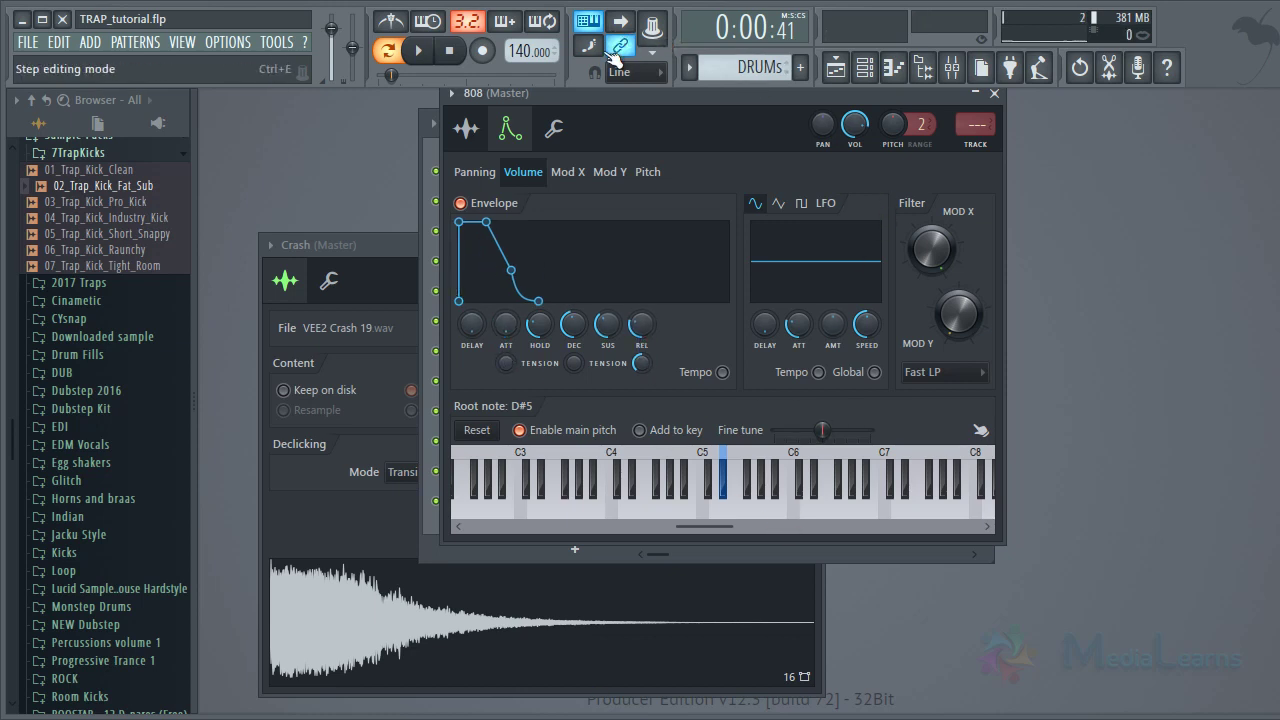
# Reduce the 808 volume envelope's decay and release to the minimum while testing notes from the typing keyboard
pyautogui.press('r')
pyautogui.press('r')
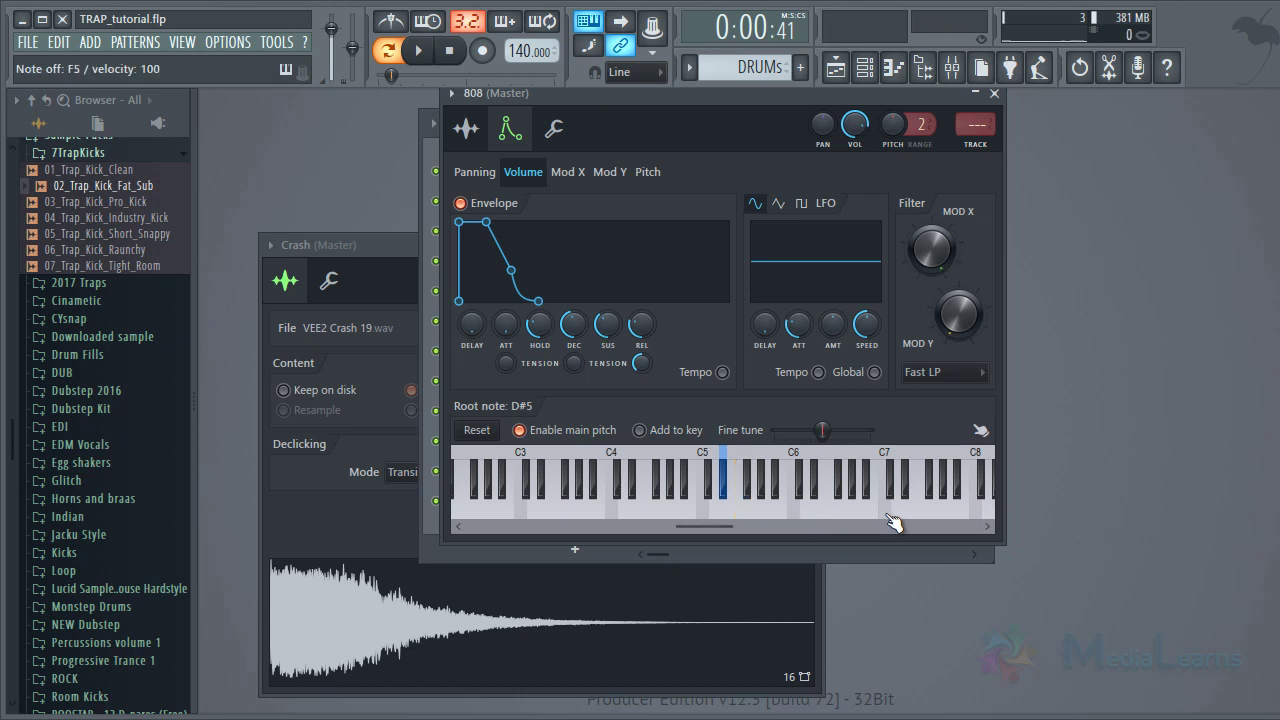
pyautogui.press('o')
pyautogui.press('o')
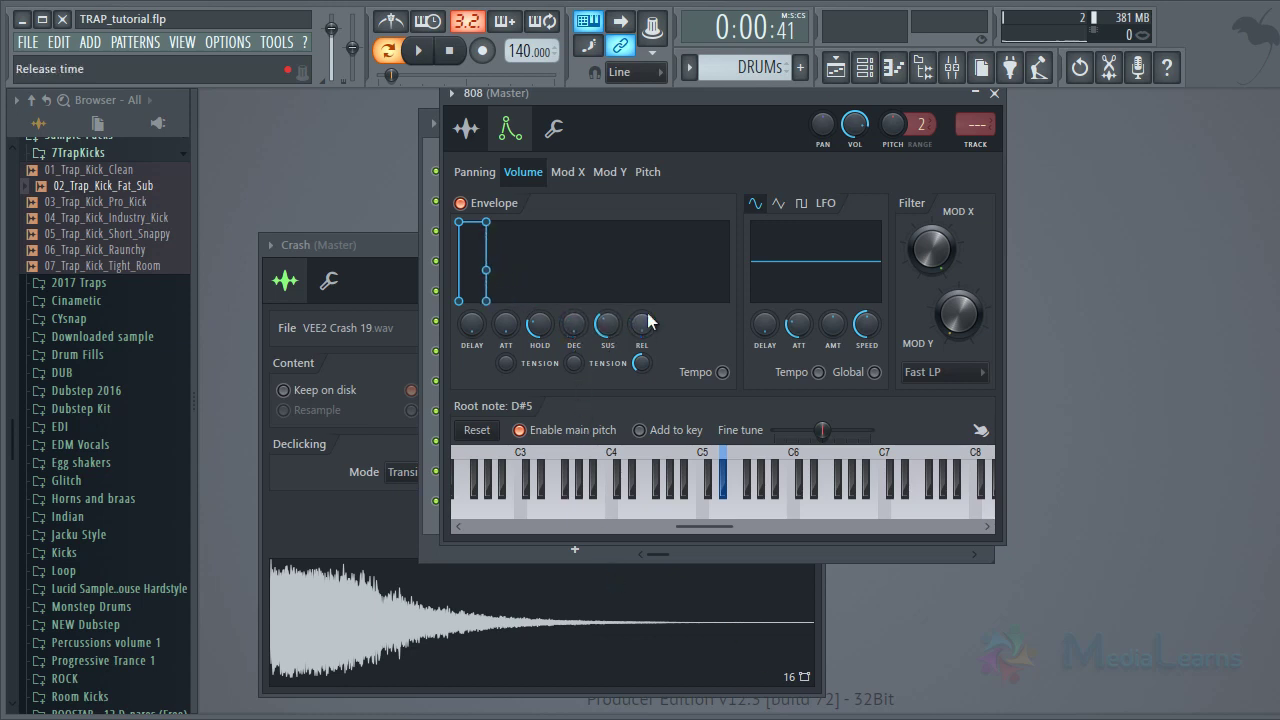
pyautogui.press('o')
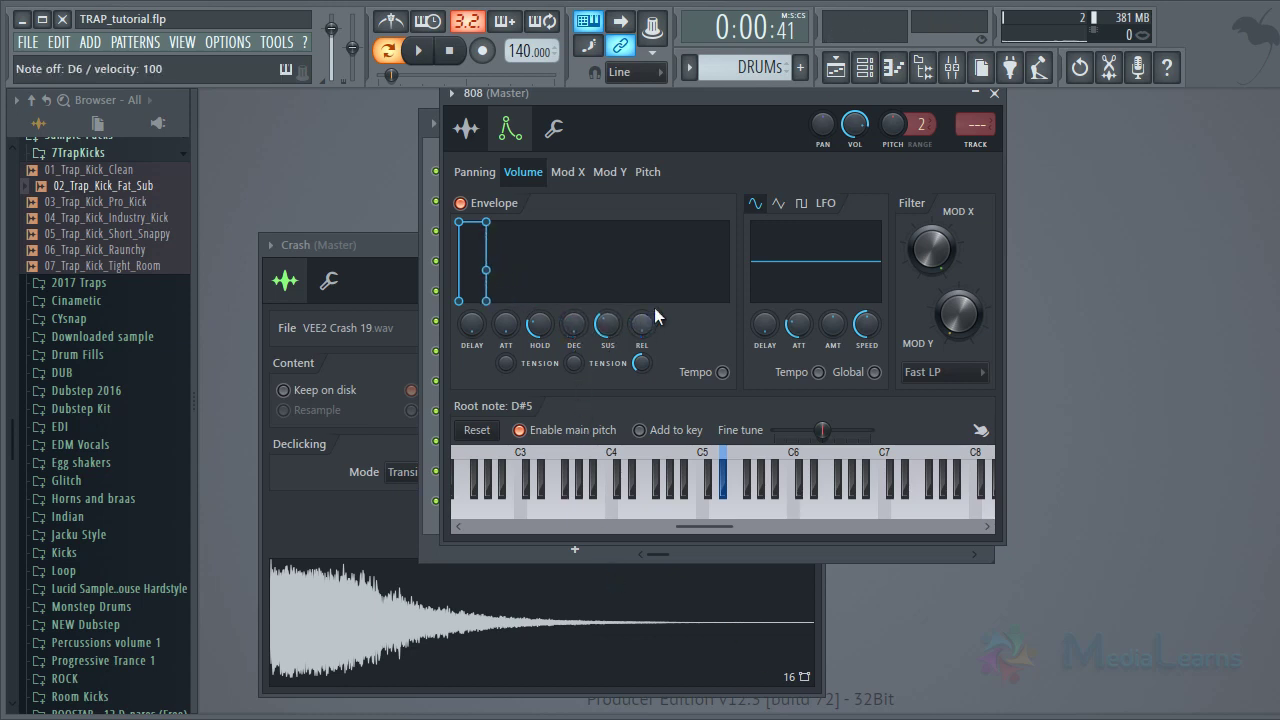
# Raise the decay of the 808's volume envelope to about mid-range while testing notes from the typing keyboard
pyautogui.press('o')
pyautogui.press('o')
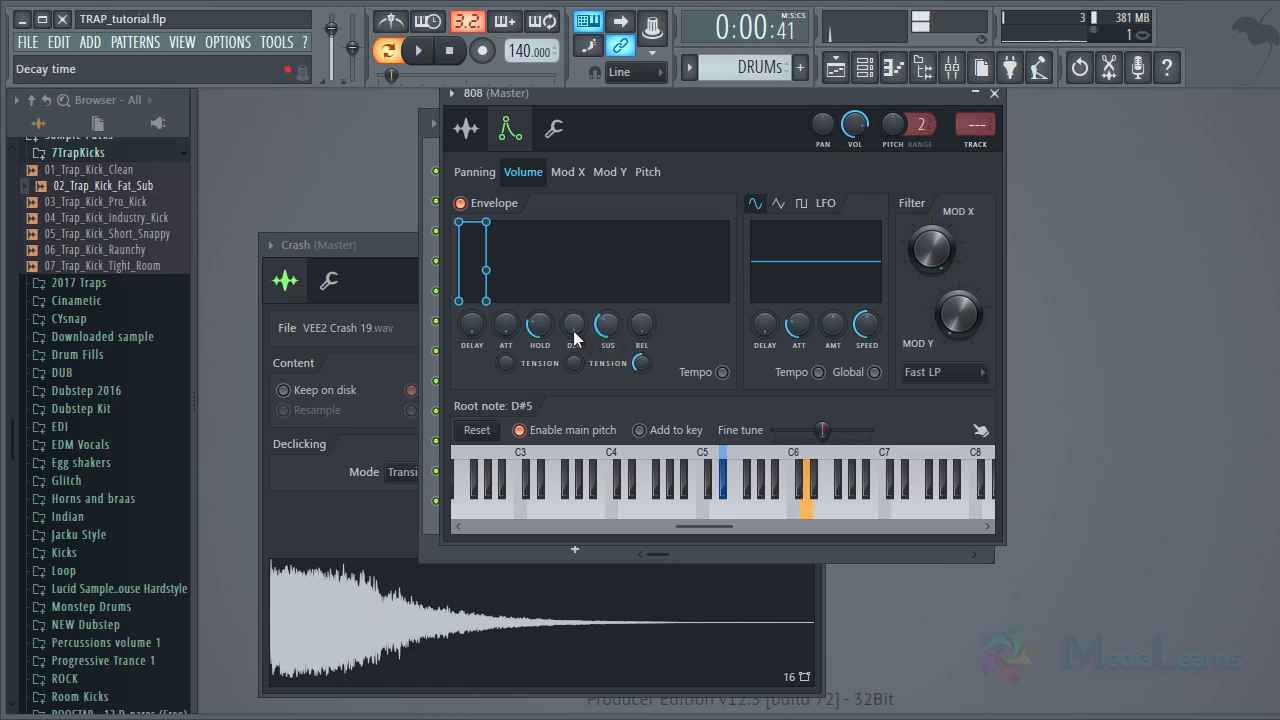
pyautogui.moveTo(573, 330); pyautogui.dragTo(571, 258)
pyautogui.press('o')
pyautogui.press('o')
pyautogui.press('o')
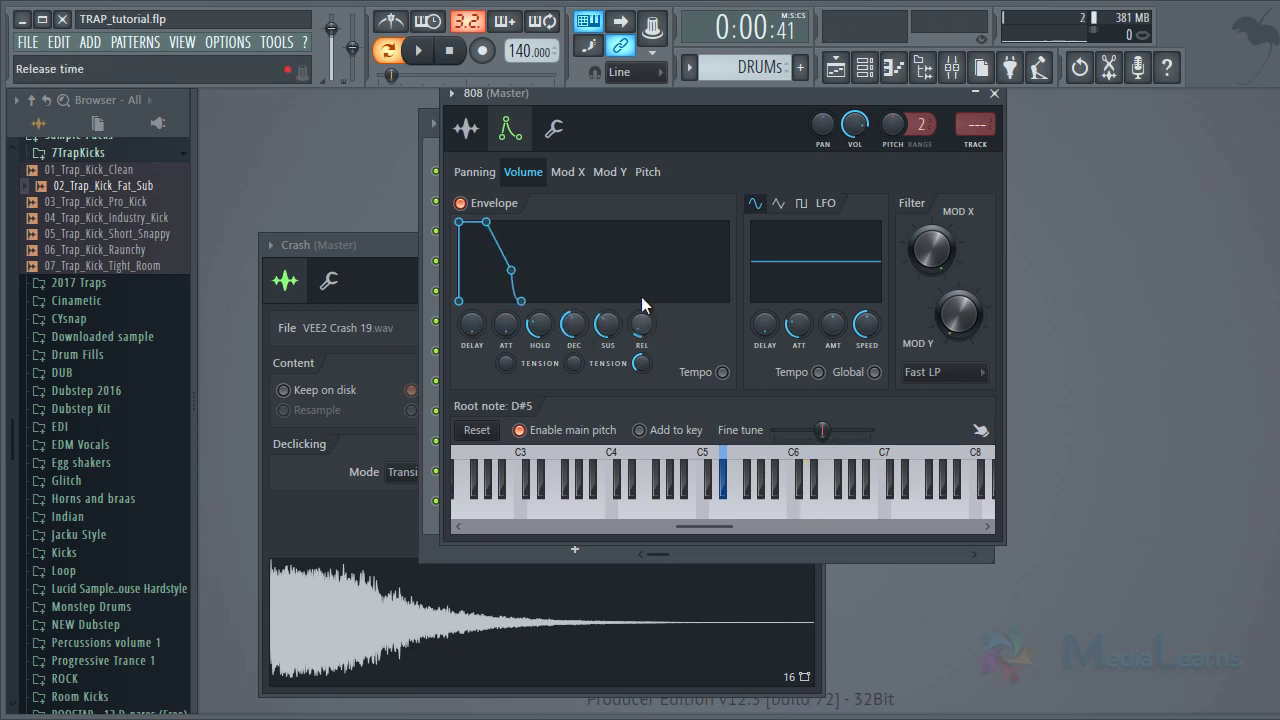
# Raise the release of the 808's volume envelope to lengthen the note tail, testing notes from the typing keyboard
pyautogui.press('o')
pyautogui.press('o')
pyautogui.moveTo(637, 336); pyautogui.dragTo(633, 296)
pyautogui.press('o')
pyautogui.press('o')
pyautogui.press('o')
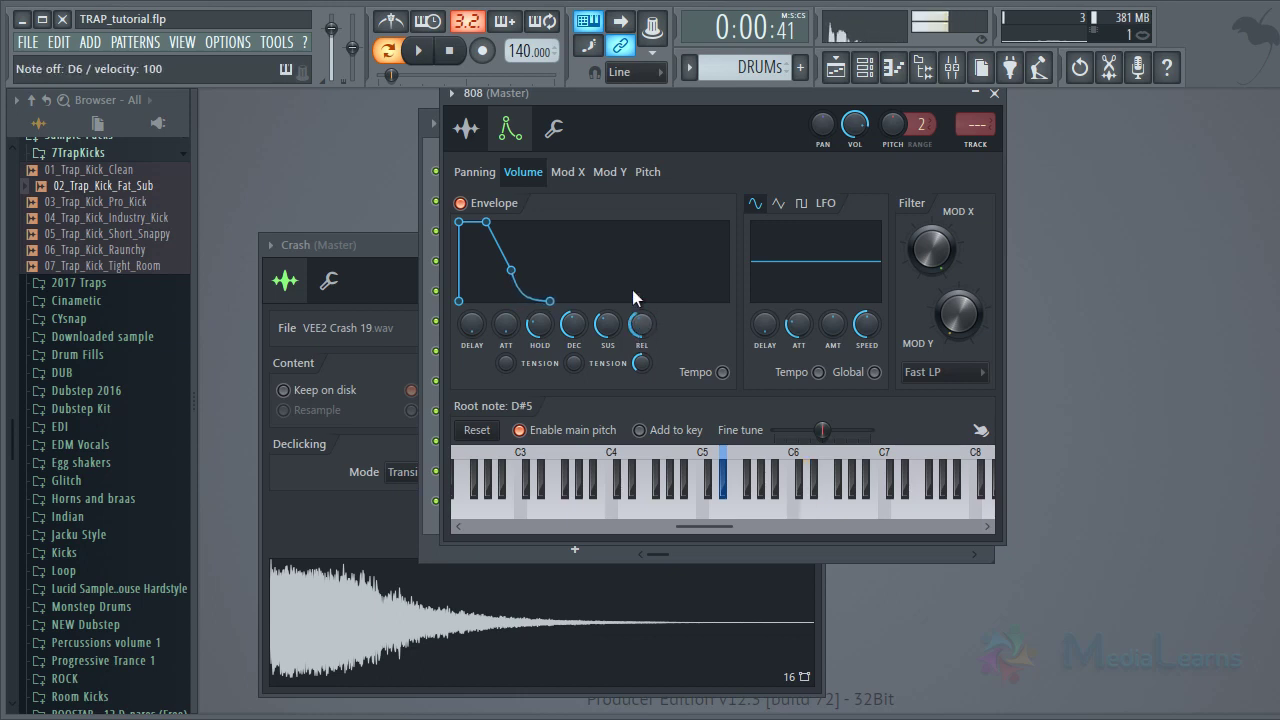
pyautogui.press('o')
pyautogui.press('o')
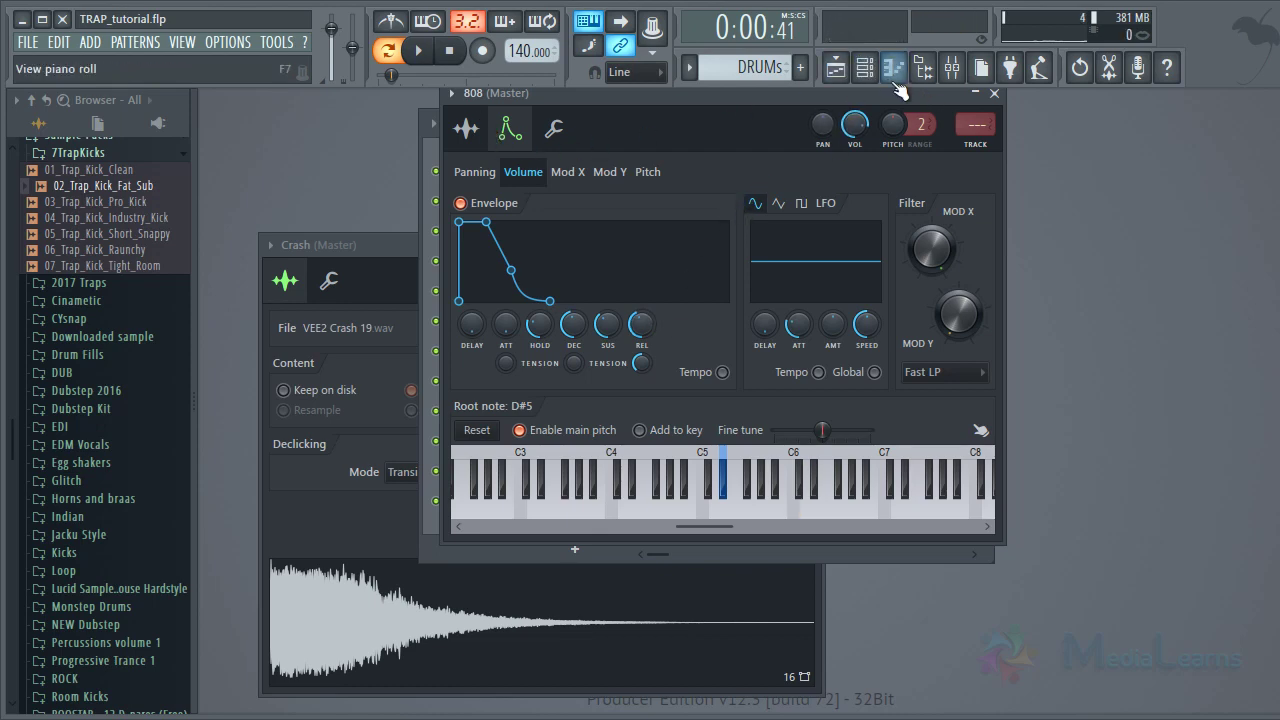
# Enable Cut itself for the 808 channel and test repeated notes from the typing keyboard
pyautogui.click(864, 67)
pyautogui.rightClick(590, 171)
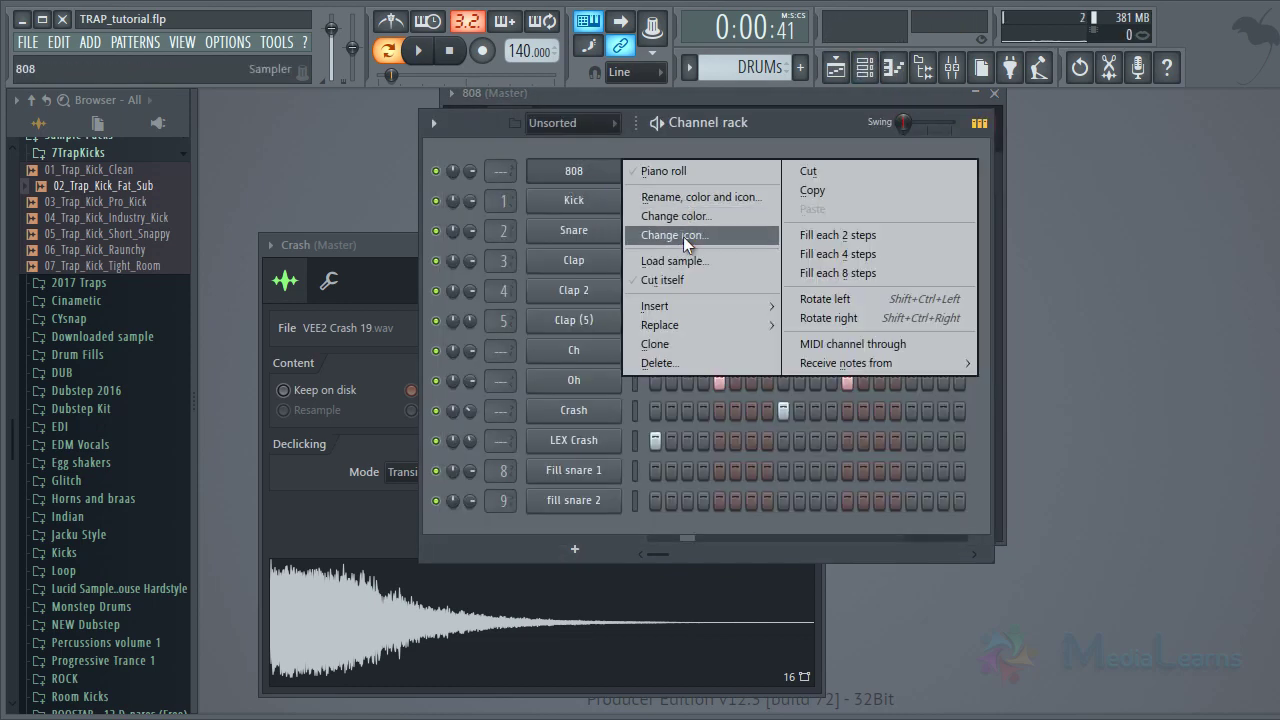
pyautogui.click(680, 279)
pyautogui.press('o')
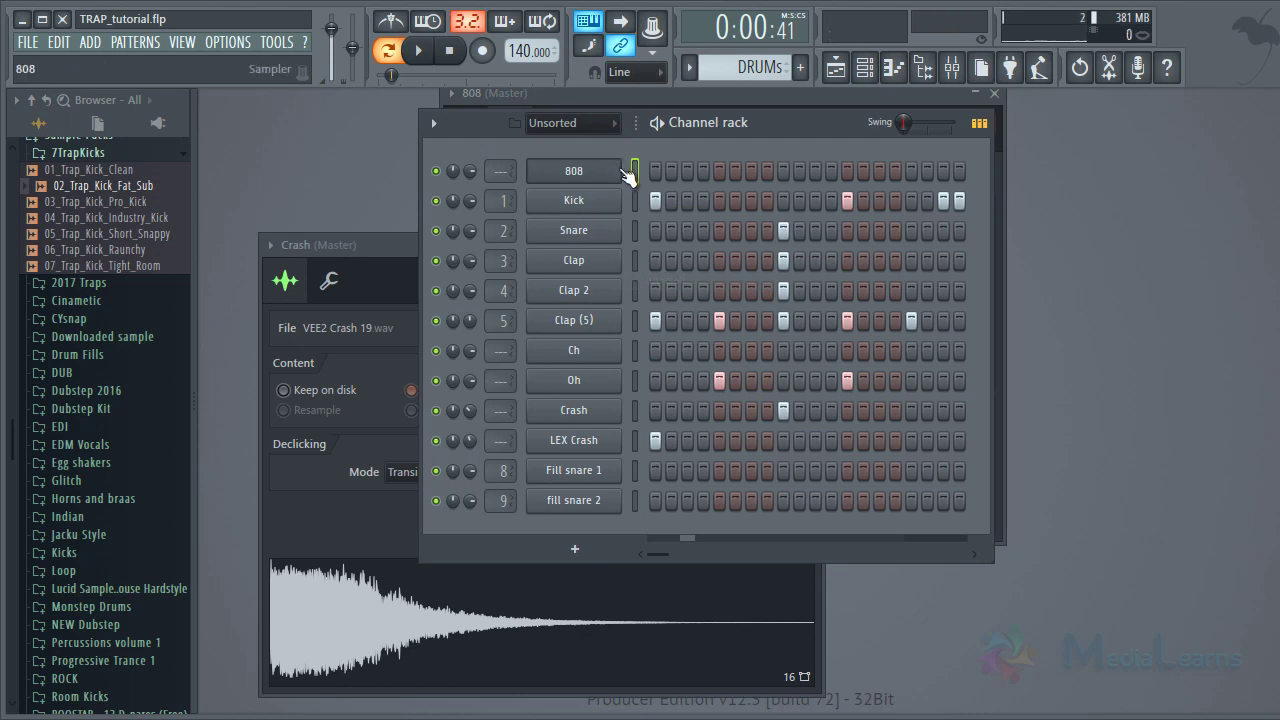
pyautogui.press('o')
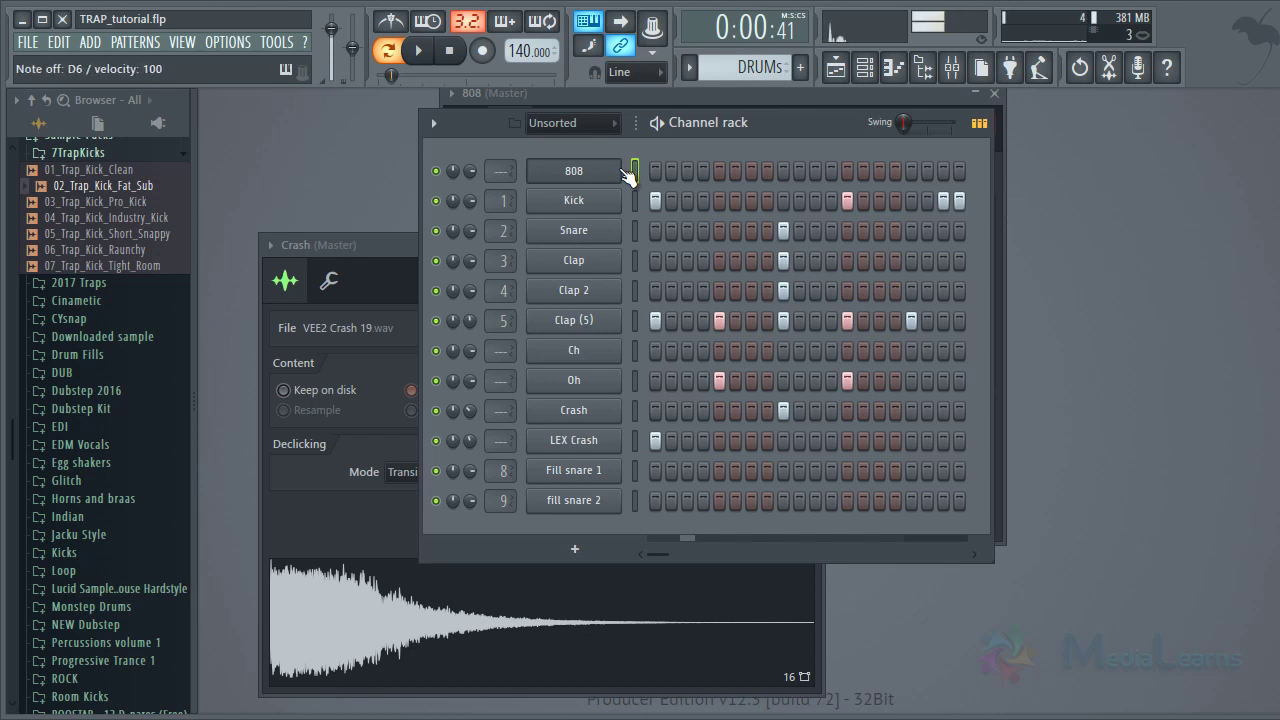
# Play the drum pattern briefly and widen the channel rack to show the full two bars of steps
pyautogui.press('space')
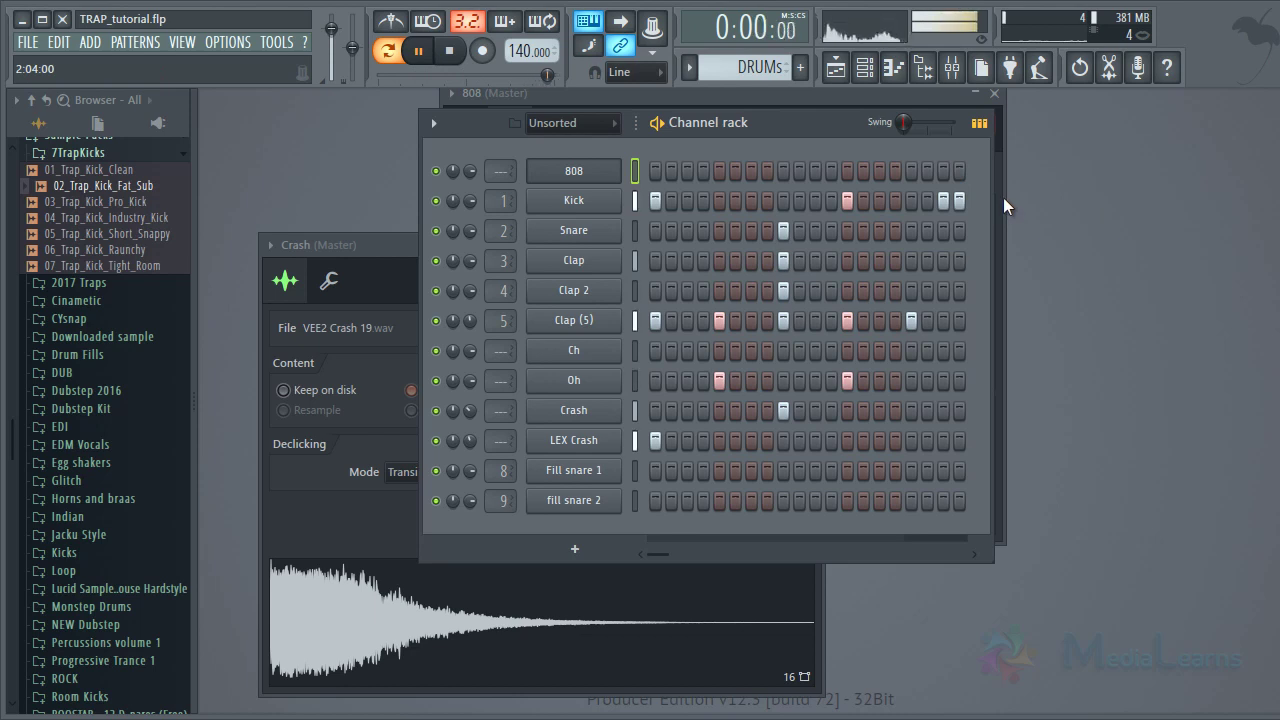
pyautogui.press('space')
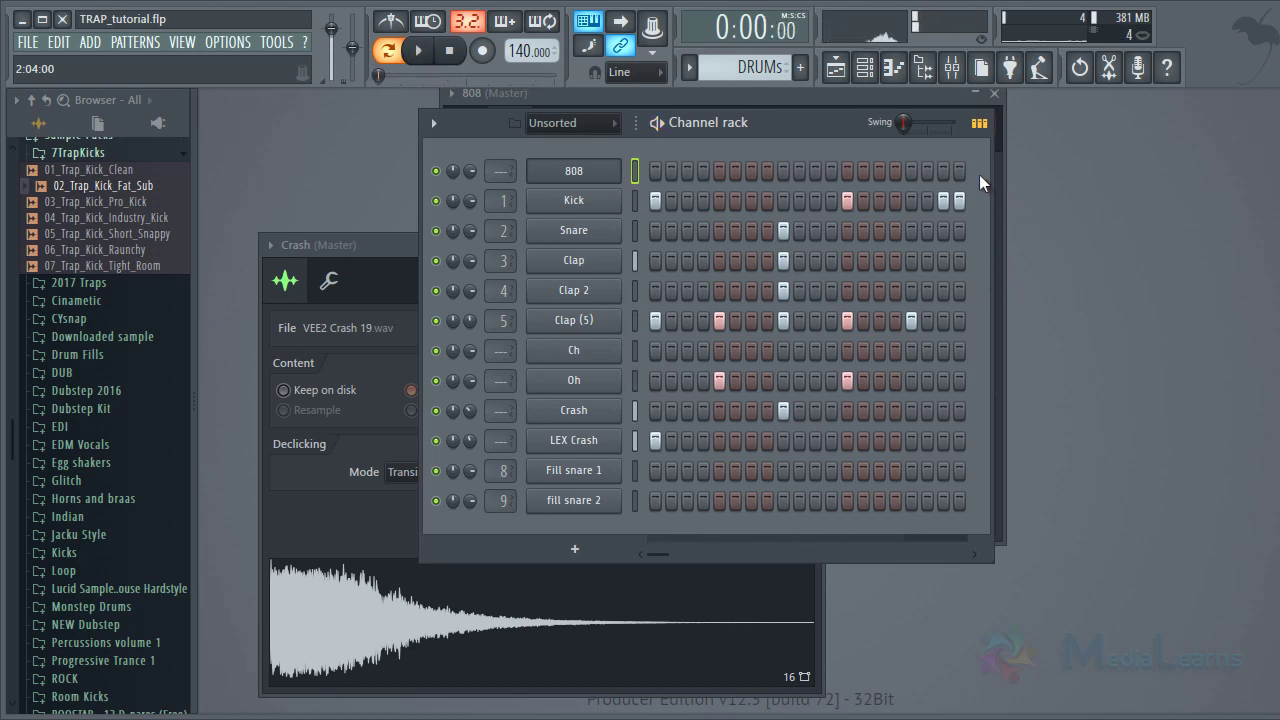
pyautogui.moveTo(998, 206); pyautogui.dragTo(1261, 225)
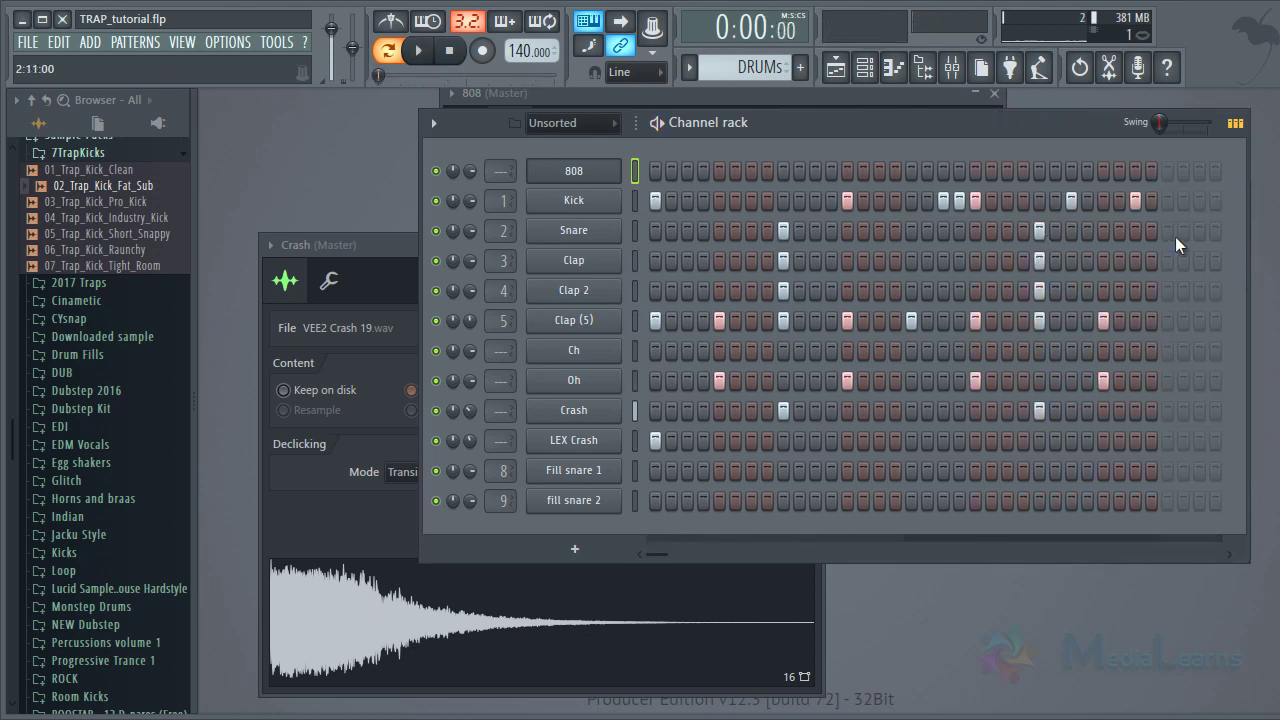
# Draw a note on E4 at the start of the 808's piano roll and stretch it to about one beat
pyautogui.rightClick(612, 168)
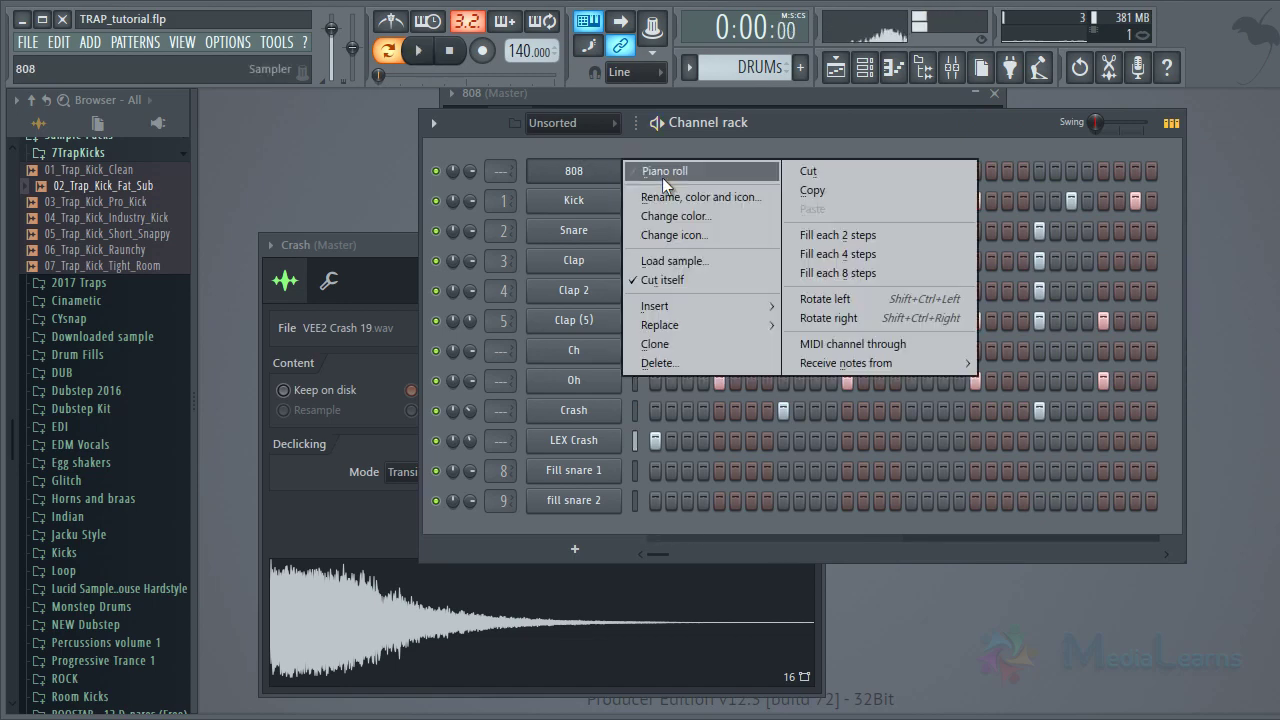
pyautogui.click(662, 175)
pyautogui.scroll(3, 386, 529)
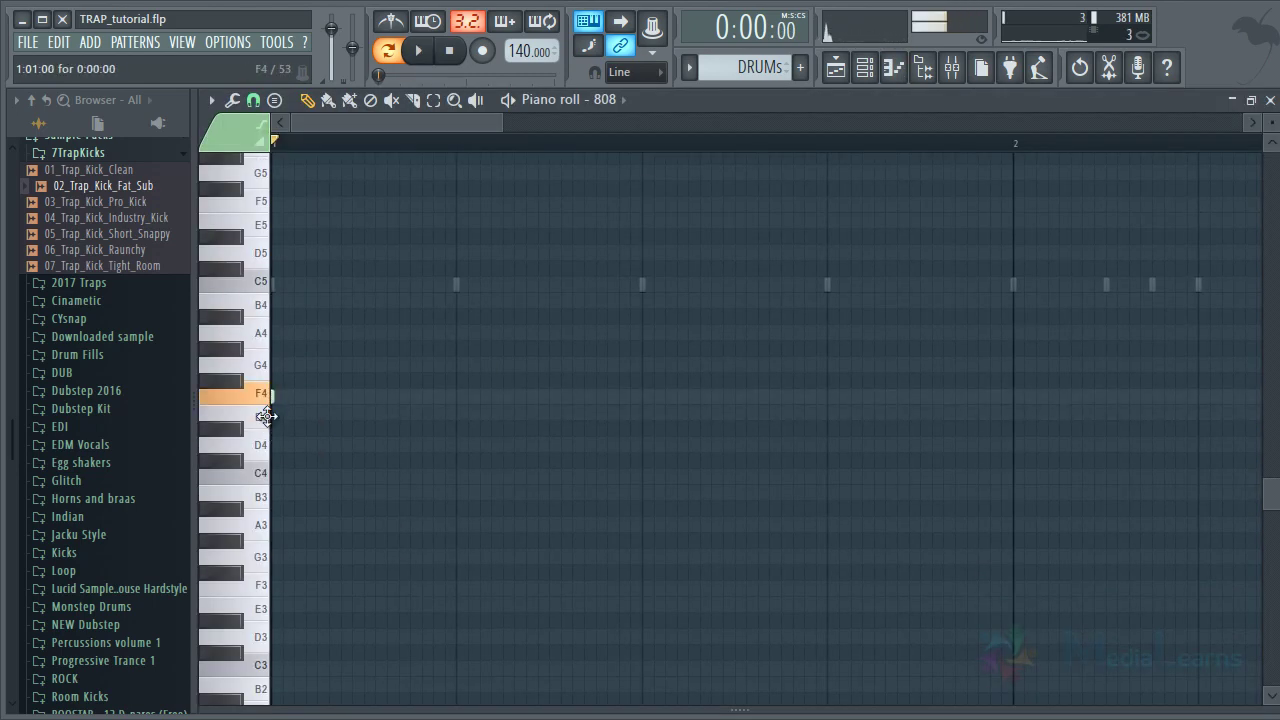
pyautogui.press('space')
pyautogui.press('space')
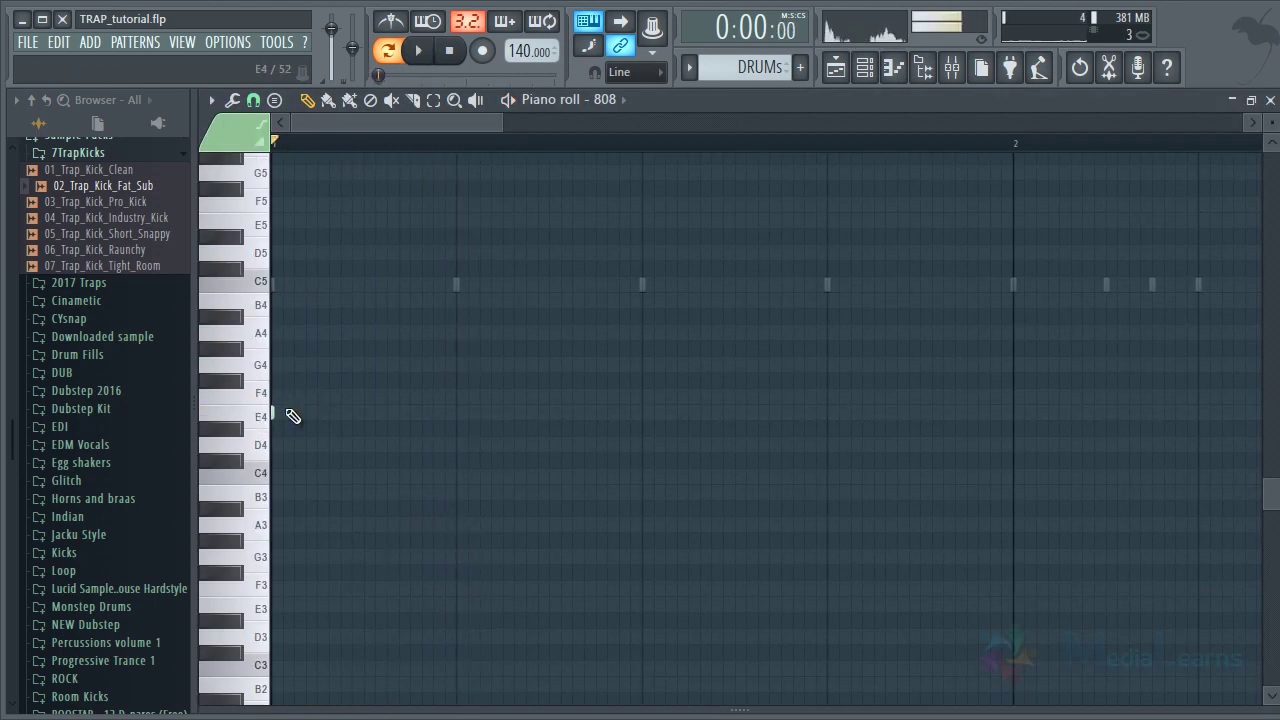
pyautogui.moveTo(276, 411); pyautogui.dragTo(331, 462)
# Raise the long 808 note by an octave to E5, preview it with the pattern and close the piano roll
pyautogui.press('space')
pyautogui.press('space')
pyautogui.hotkey('ctrl', 'Up')
pyautogui.press('space')
pyautogui.scroll(4, 331, 466)
pyautogui.press('space')
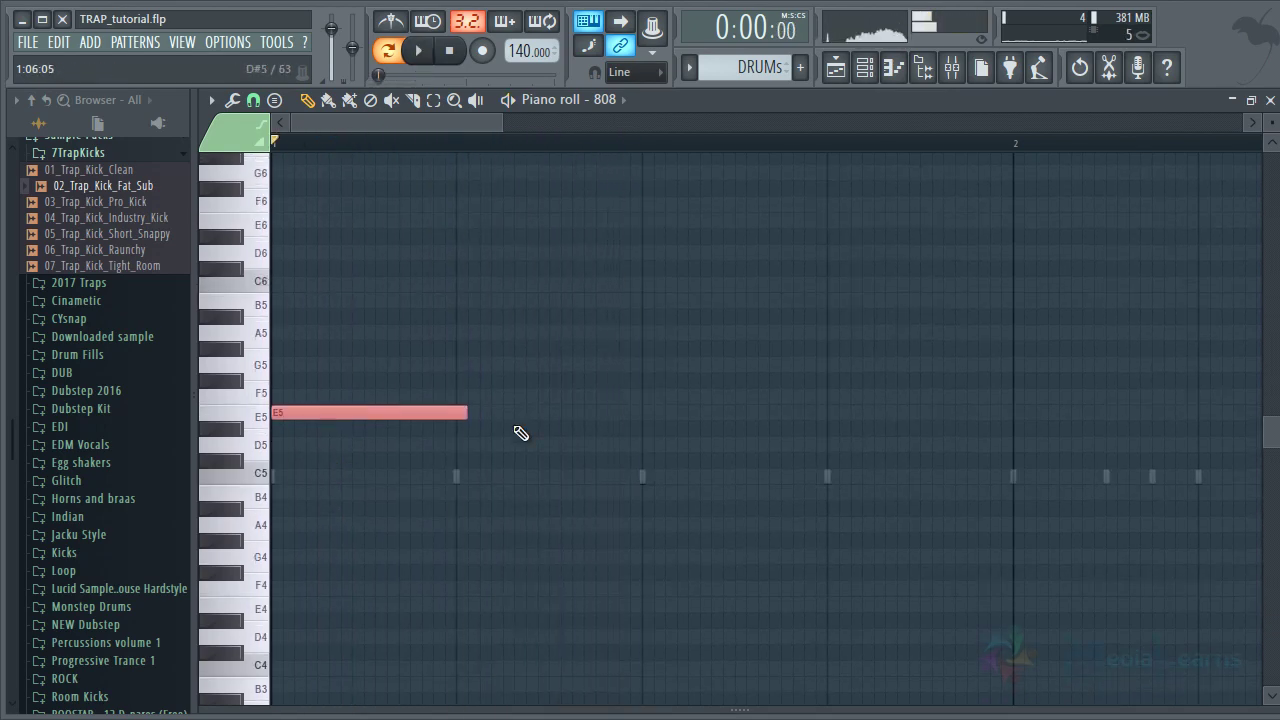
pyautogui.press('space')
pyautogui.rightClick(531, 430)
pyautogui.keyDown('ctrl'); pyautogui.rightClick(551, 430); pyautogui.keyUp('ctrl')
pyautogui.press('space')
pyautogui.press('Escape')
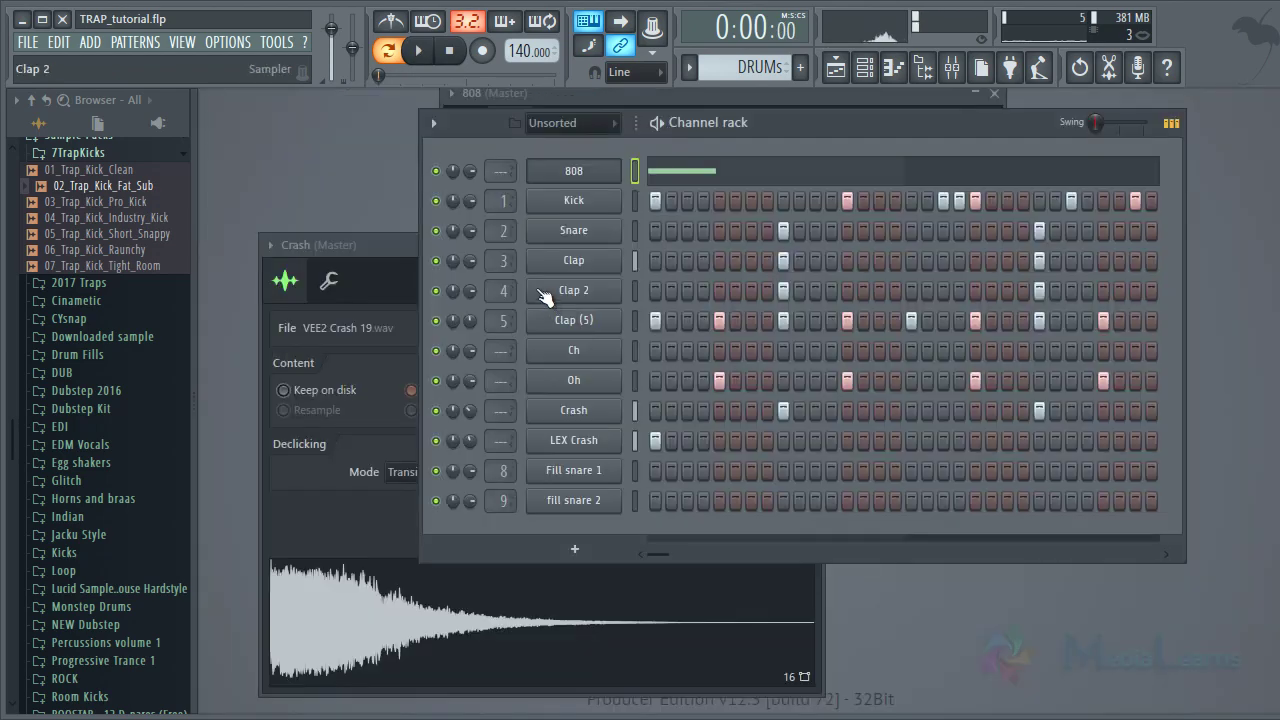
# Solo the 808 channel, replace its notes with the Kick channel's step pattern, and play it back
pyautogui.rightClick(447, 167)
pyautogui.click(460, 178)
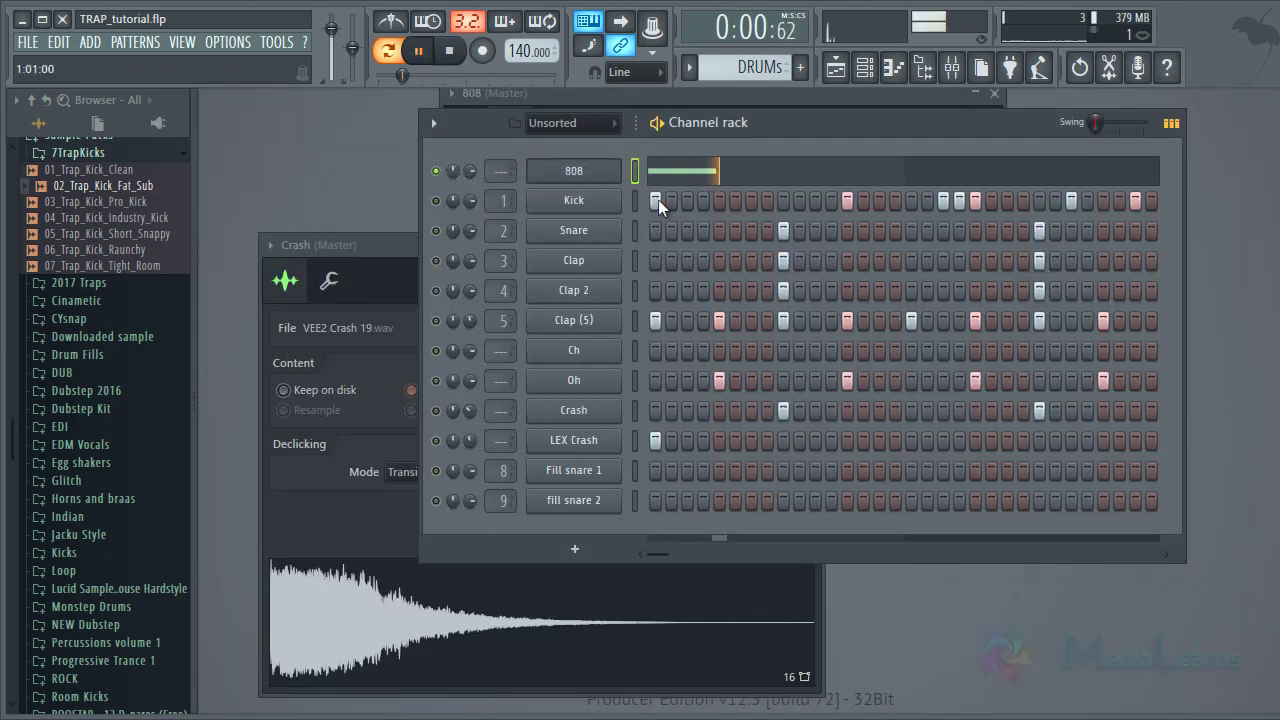
pyautogui.click(633, 175)
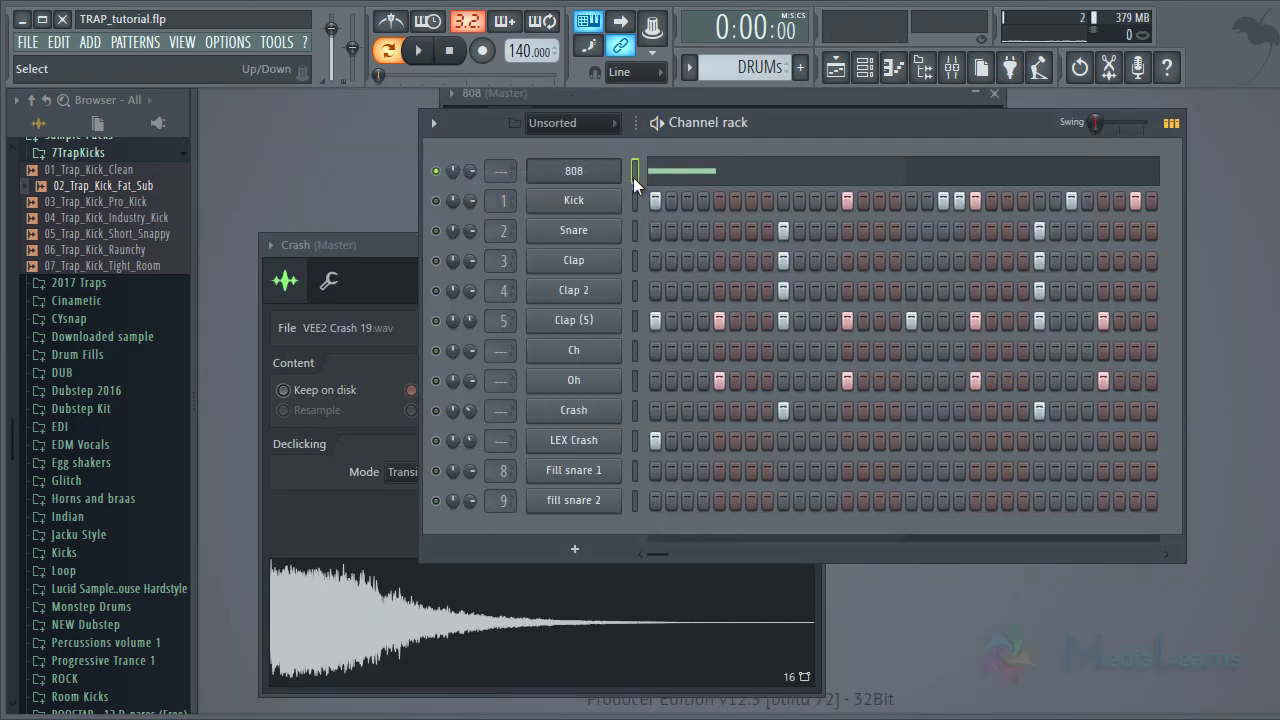
pyautogui.hotkey('ctrl', 'v')
pyautogui.press('space')
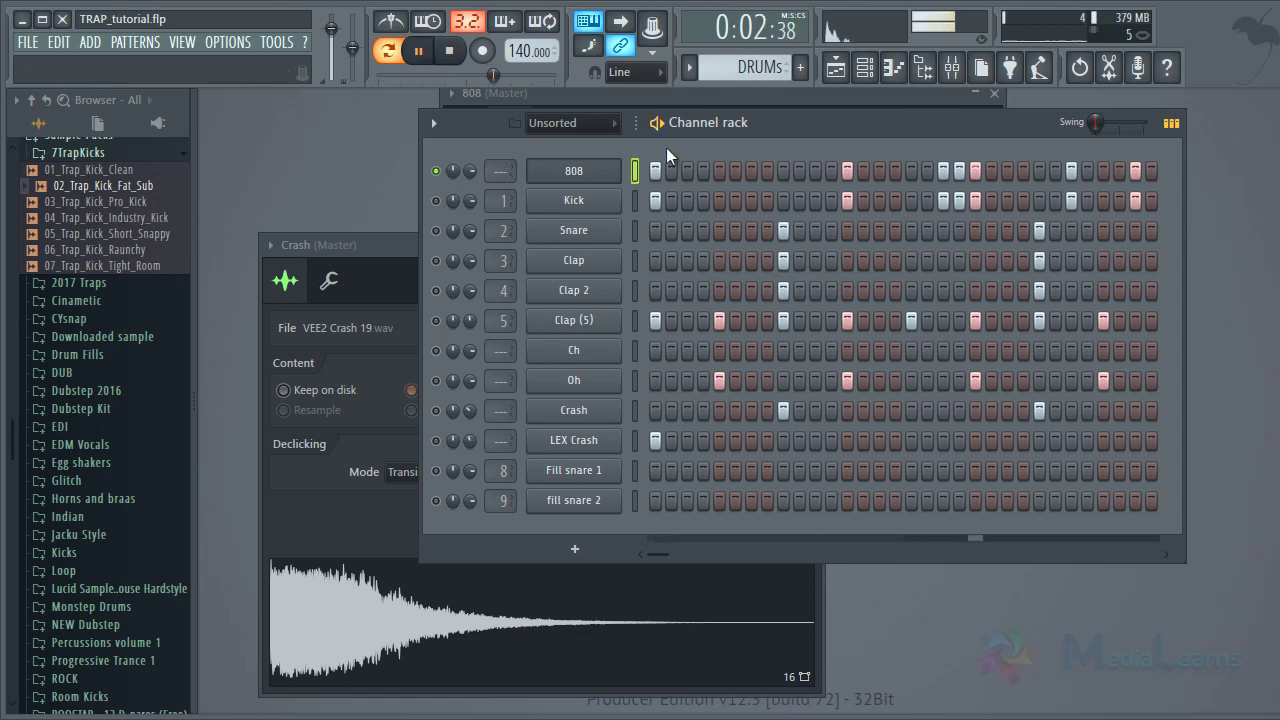
pyautogui.press('space')
# Transpose all of the 808's pasted C5 notes up four semitones to E5 in its piano roll
pyautogui.rightClick(620, 162)
pyautogui.click(637, 168)
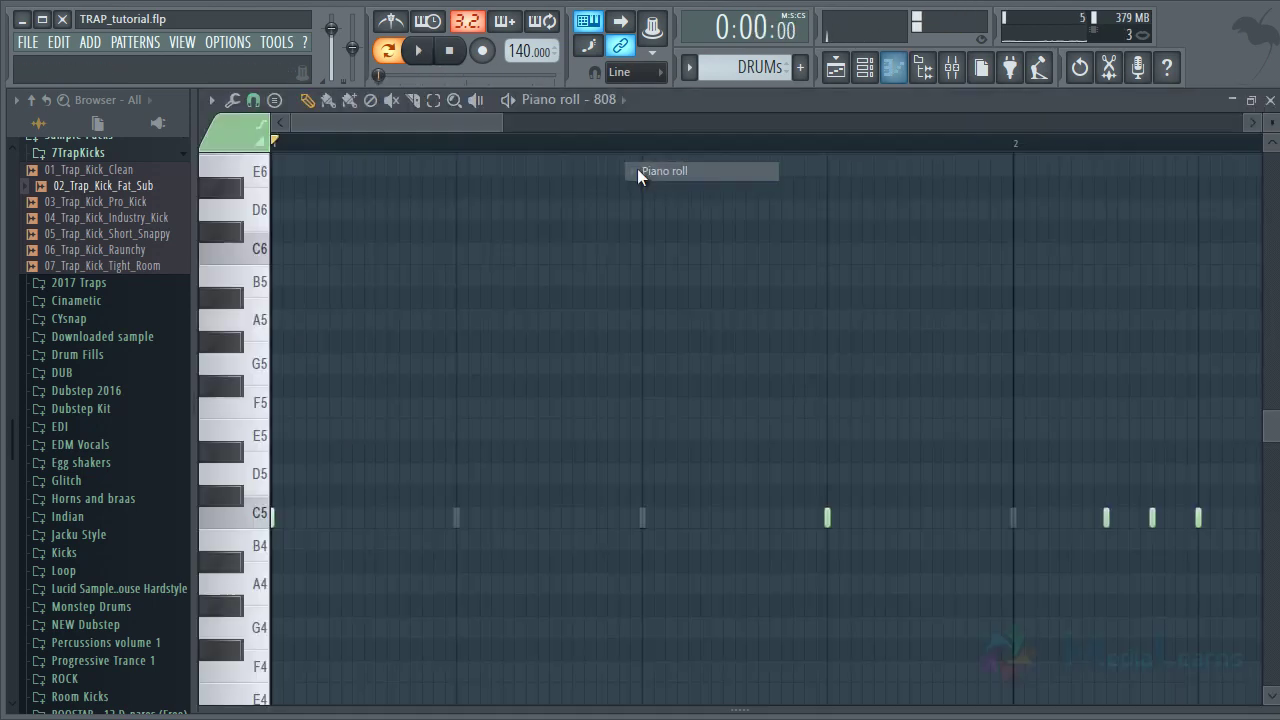
pyautogui.hotkey('ctrl', 'a')
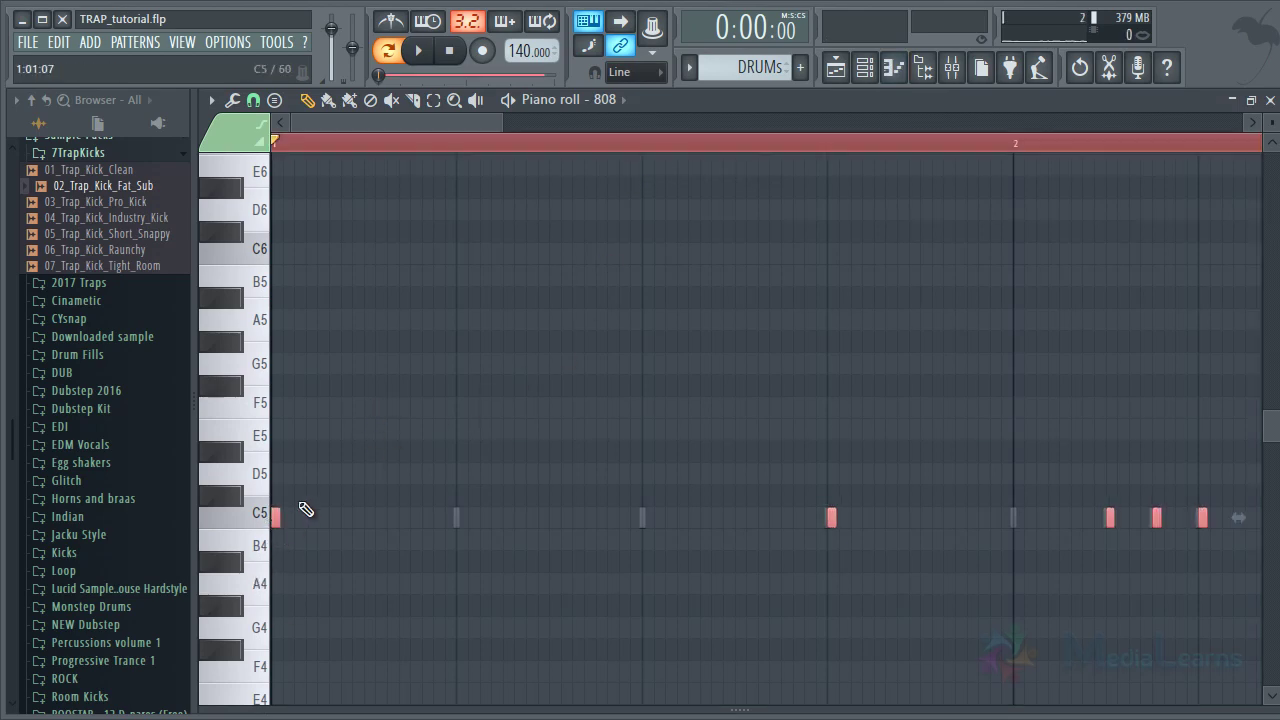
pyautogui.press('Escape')
pyautogui.click(828, 180)
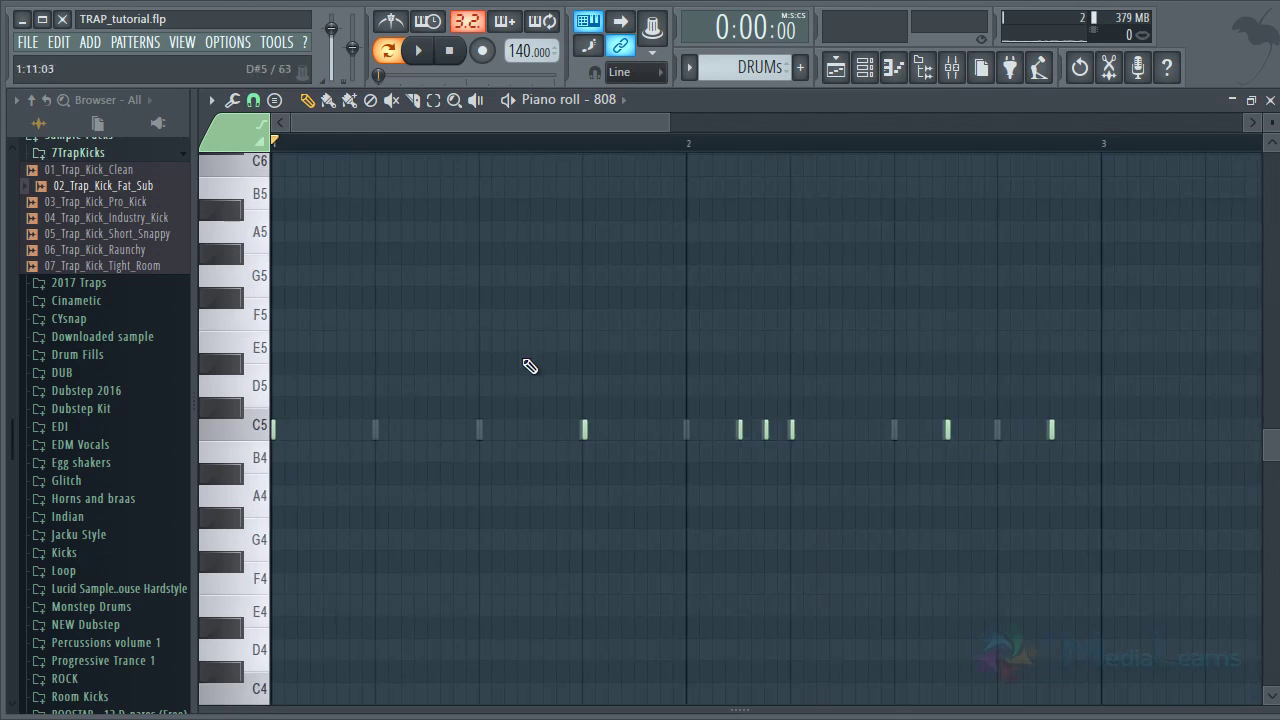
pyautogui.hotkey('ctrl', 'a')
pyautogui.press('Up')
pyautogui.press('Up')
pyautogui.press('Up')
pyautogui.press('Up')
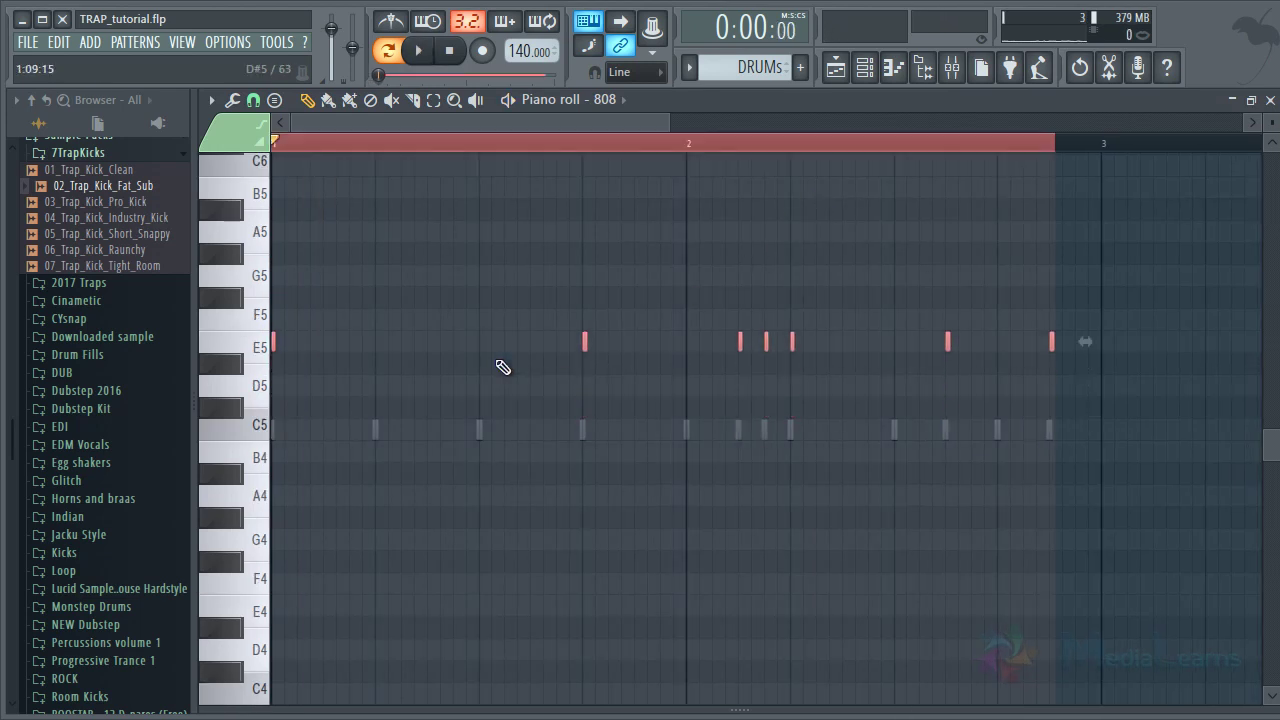
# Play the transposed notes, deselect them, and lengthen the first E5 note to about two beats
pyautogui.press('space')
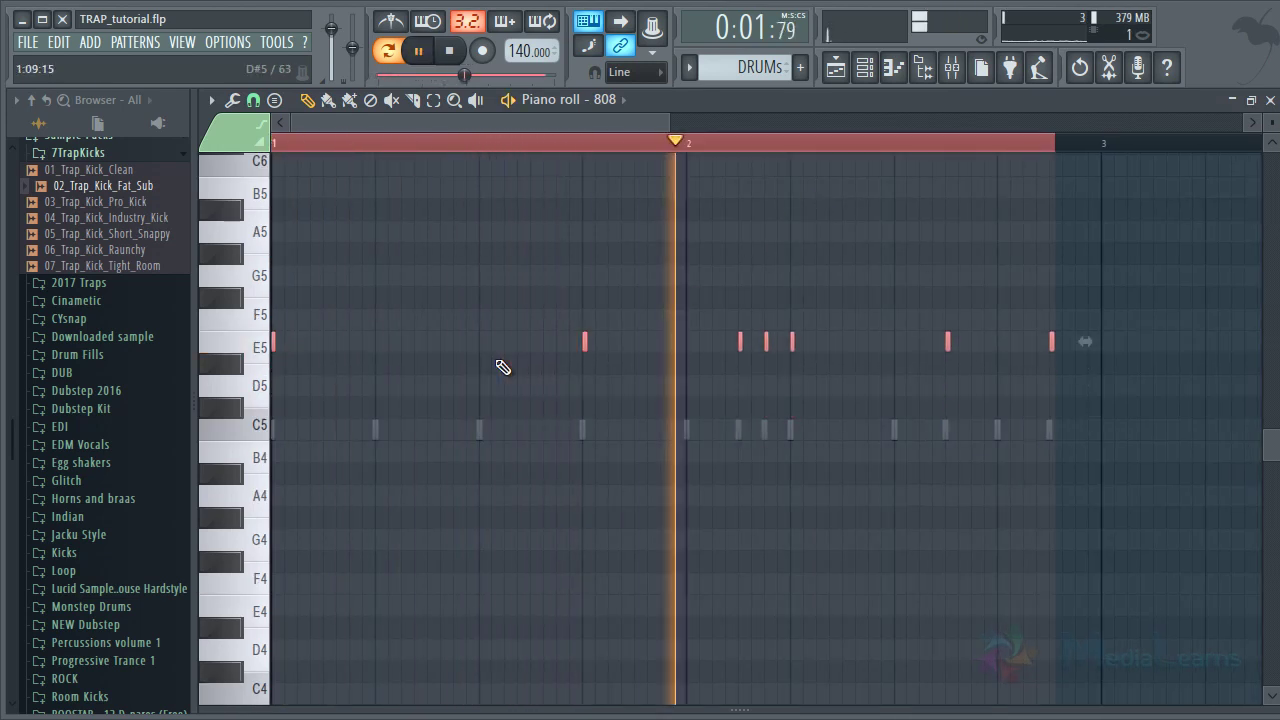
pyautogui.hotkey('ctrl', 'd')
pyautogui.scroll(2, 466, 292)
pyautogui.press('space')
pyautogui.scroll(3, 412, 128)
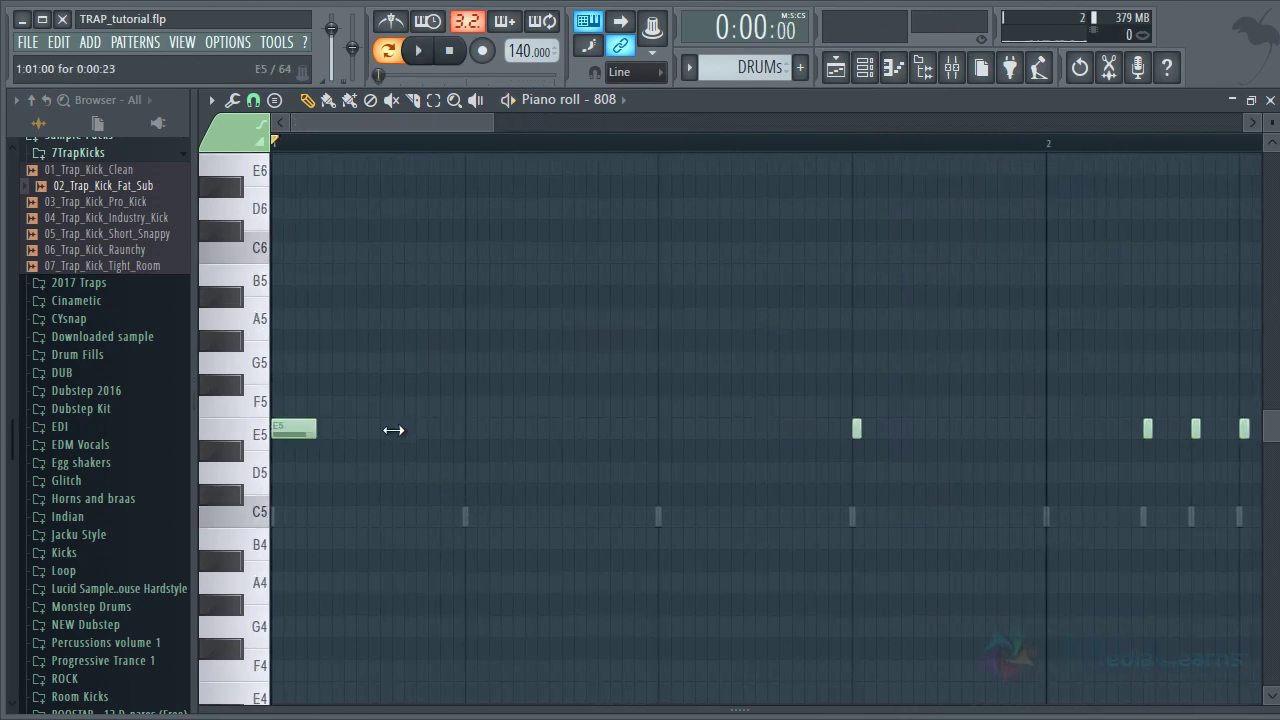
pyautogui.moveTo(393, 430); pyautogui.dragTo(446, 429)
pyautogui.press('space')
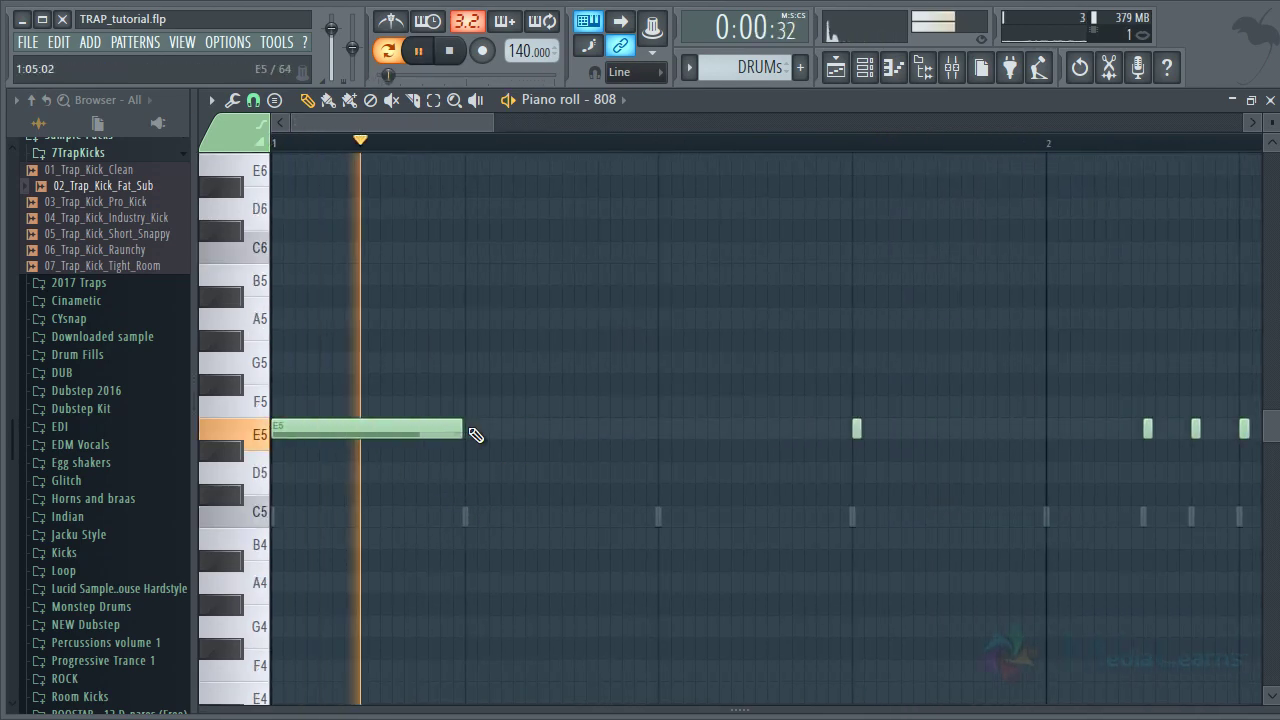
pyautogui.press('space')
pyautogui.moveTo(540, 429); pyautogui.dragTo(653, 428)
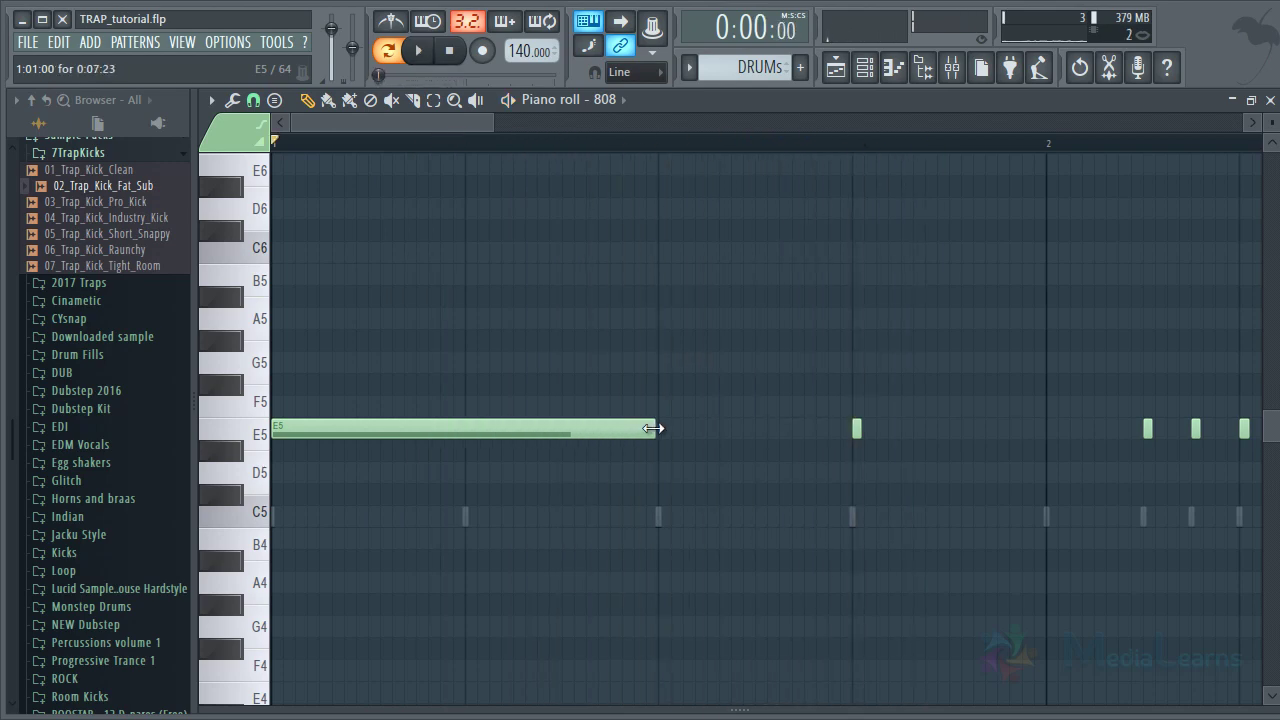
# Turn off note input from the typing keyboard, play the bass pattern and return to the Draw tool
pyautogui.click(588, 20)
pyautogui.press('c')
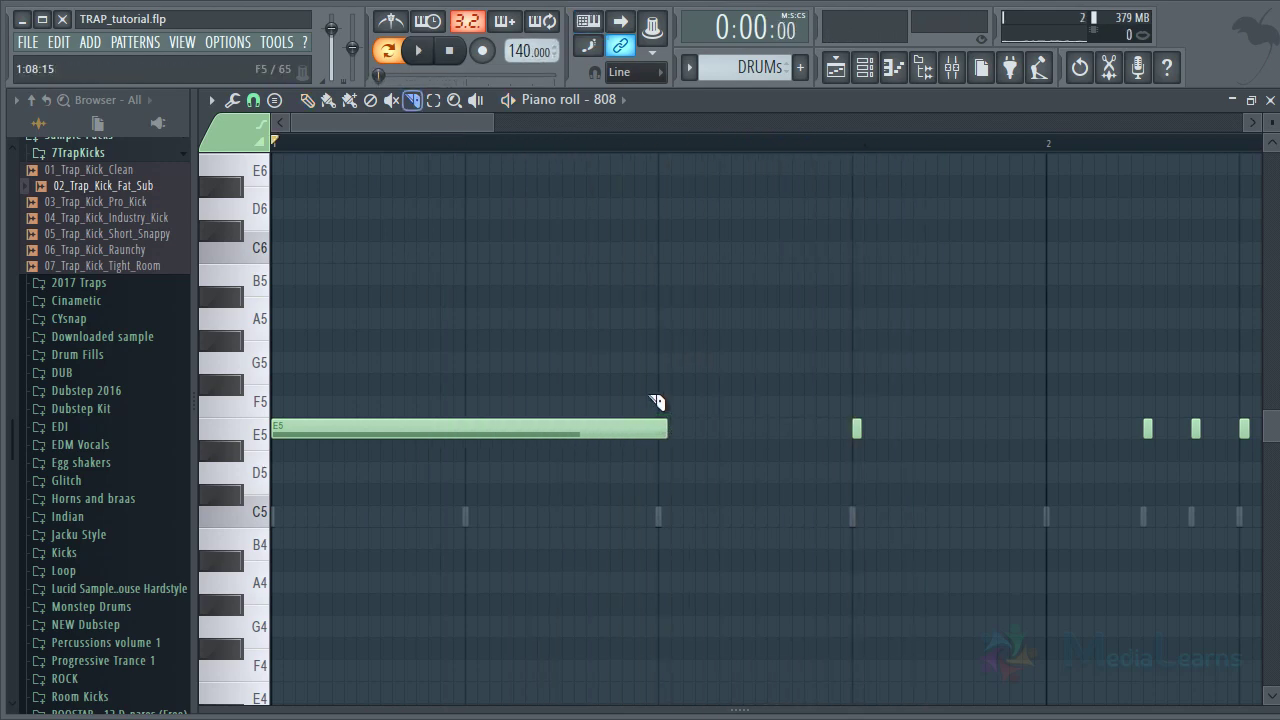
pyautogui.press('space')
pyautogui.scroll(-4, 460, 154)
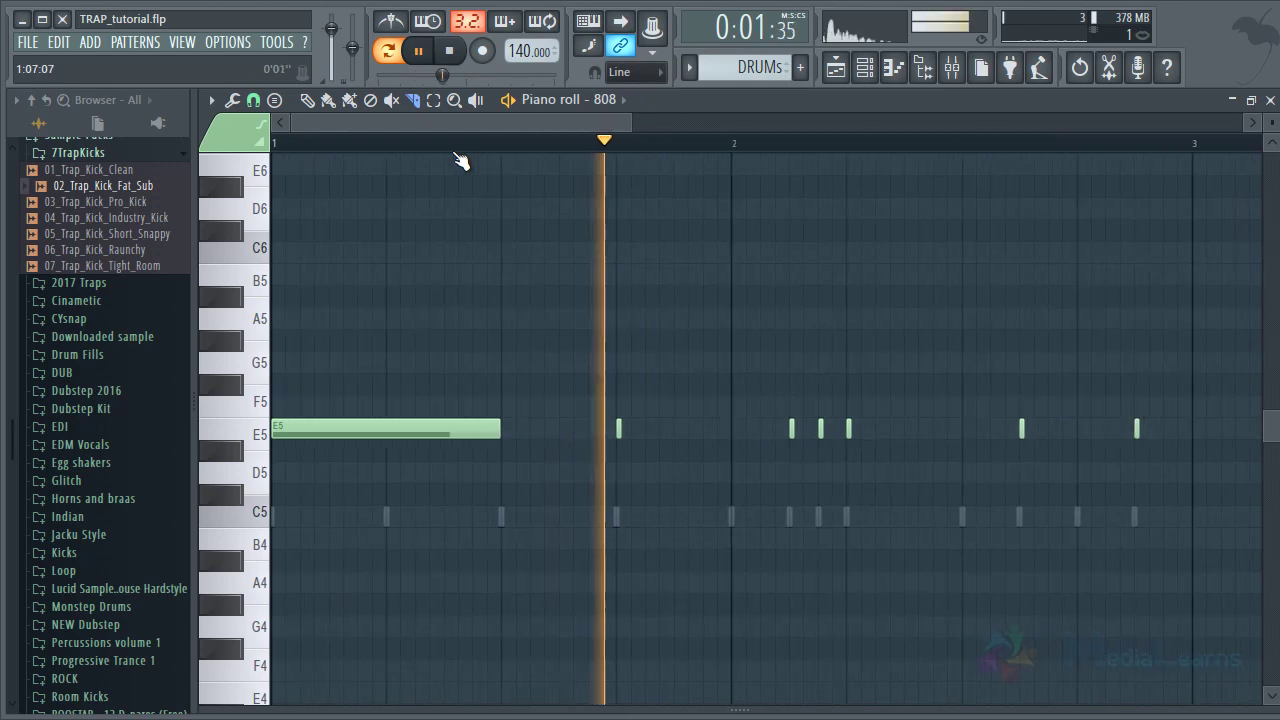
pyautogui.press('p')
pyautogui.press('space')
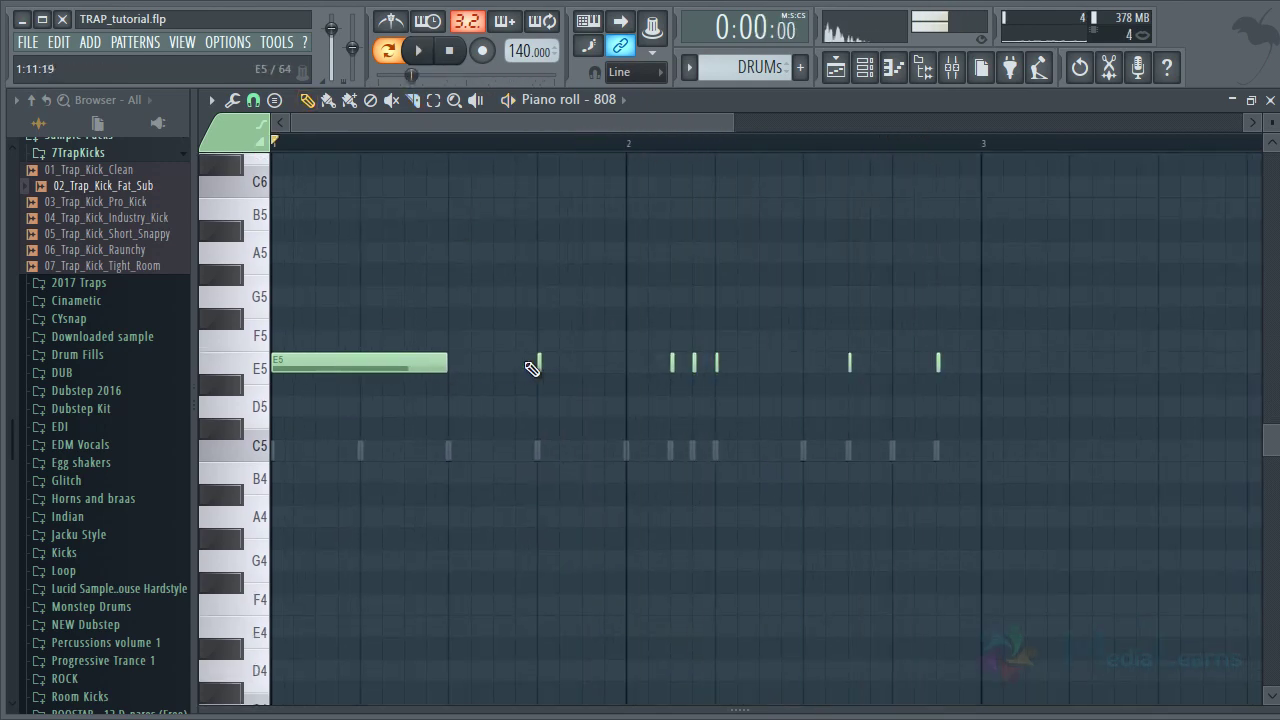
# Set the length of the second E5 note, at 1:13, to four steps so it ends at bar 2
pyautogui.click(545, 368)
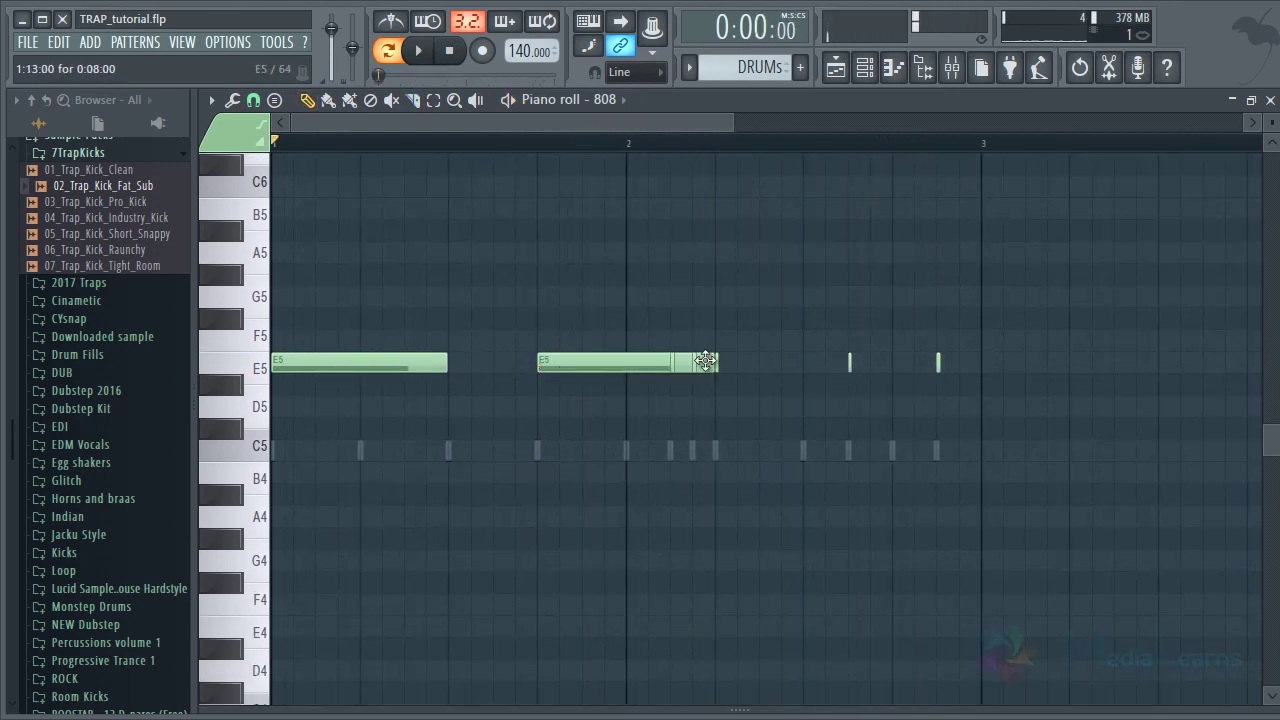
pyautogui.moveTo(709, 361); pyautogui.dragTo(591, 356)
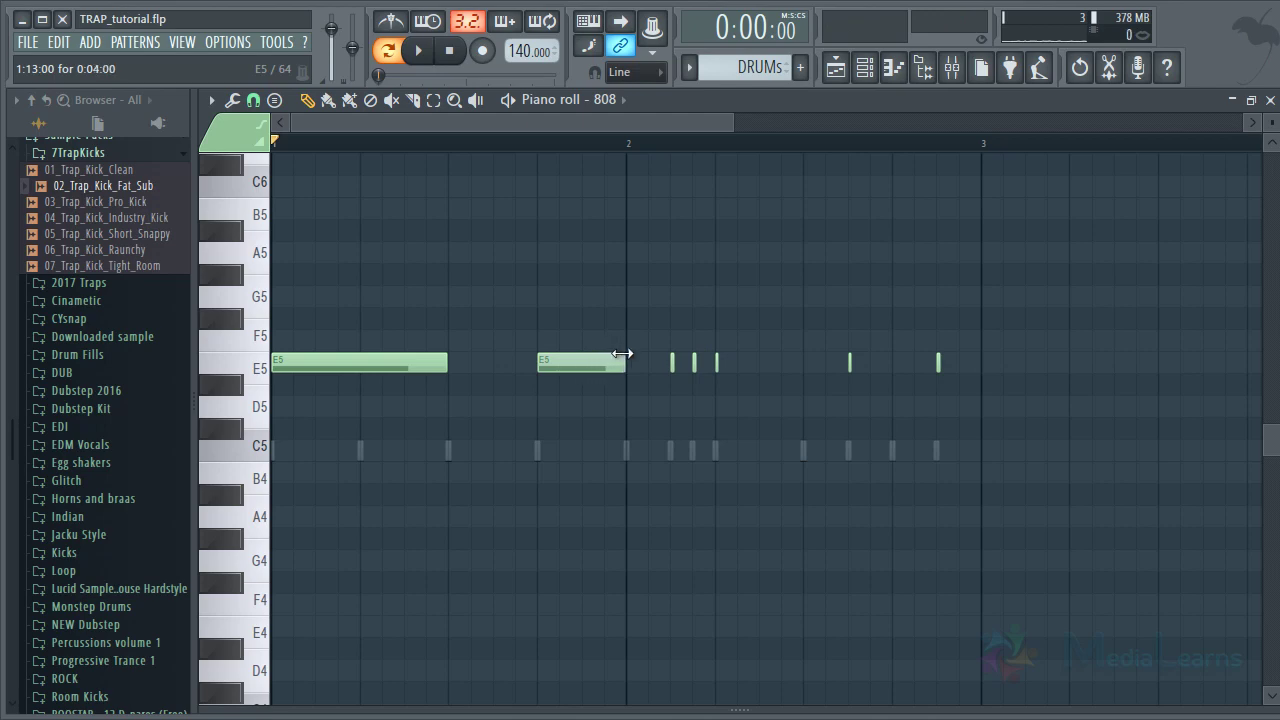
pyautogui.scroll(3, 737, 151)
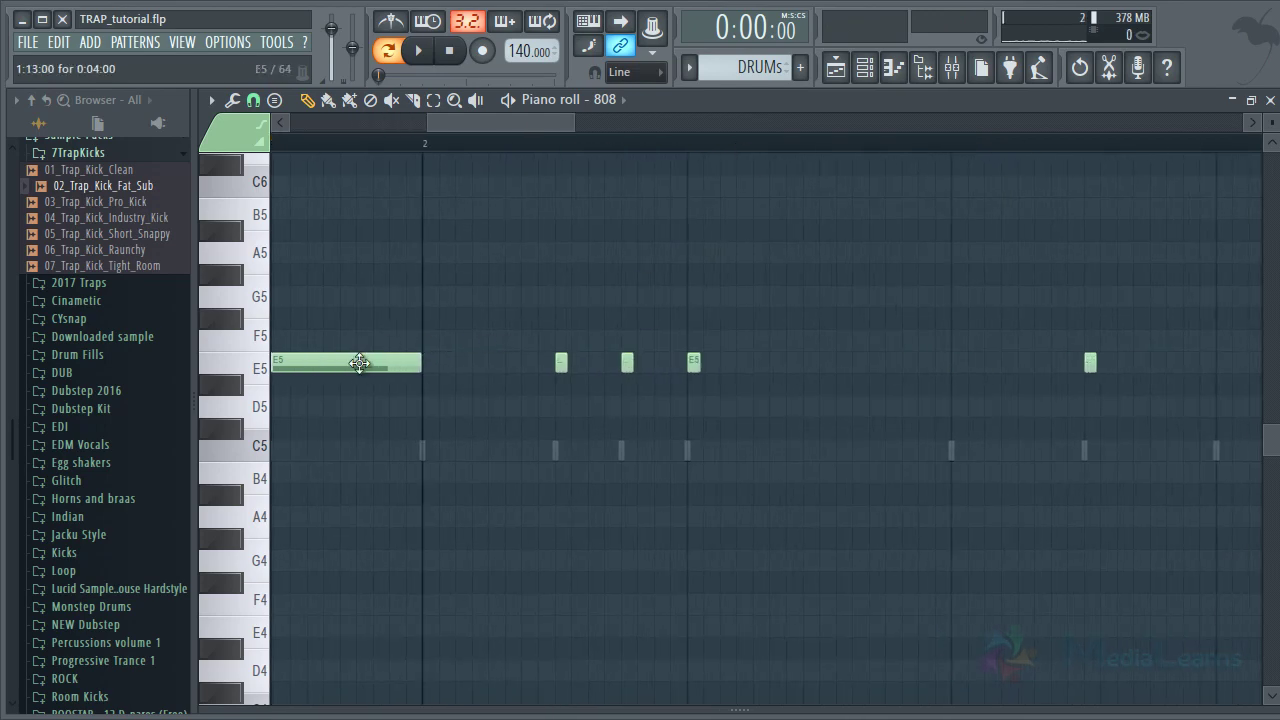
# Set the E5 notes at 2:03 and 2:04 to one step each so they sit back to back
pyautogui.click(359, 363)
pyautogui.rightClick(562, 371)
pyautogui.click(563, 370)
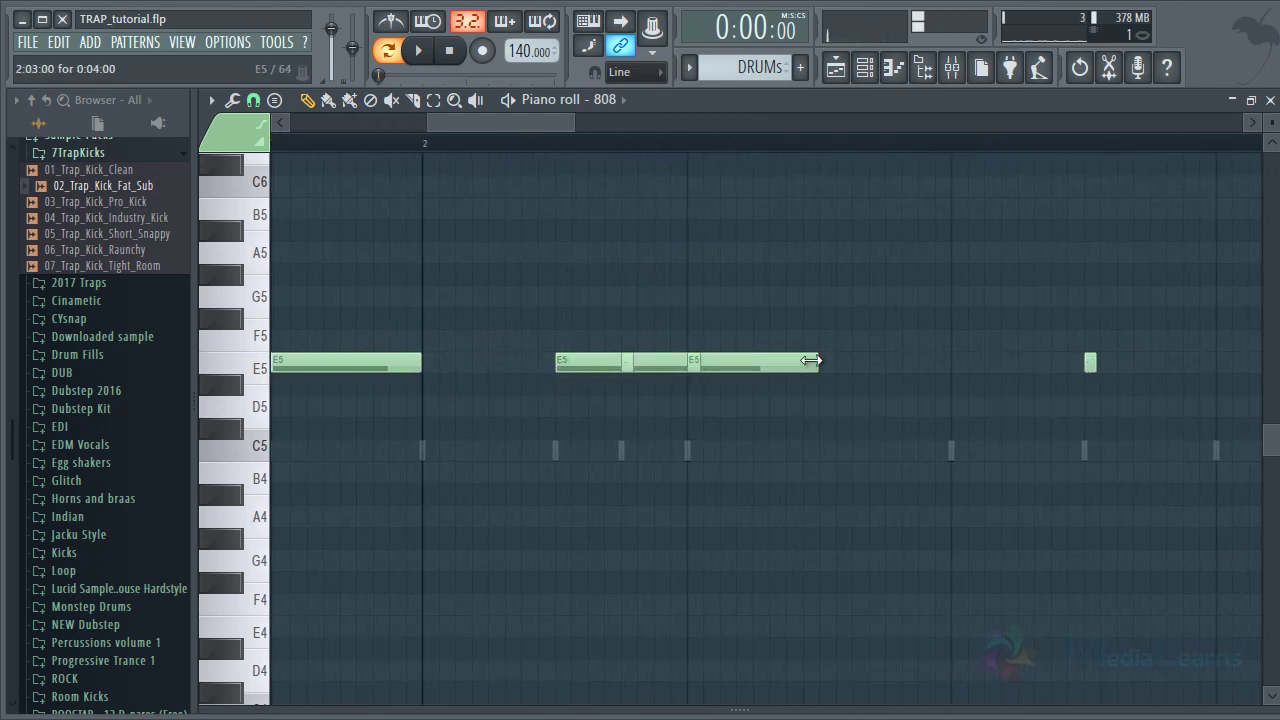
pyautogui.moveTo(810, 360); pyautogui.dragTo(623, 361)
pyautogui.rightClick(629, 362)
pyautogui.click(630, 363)
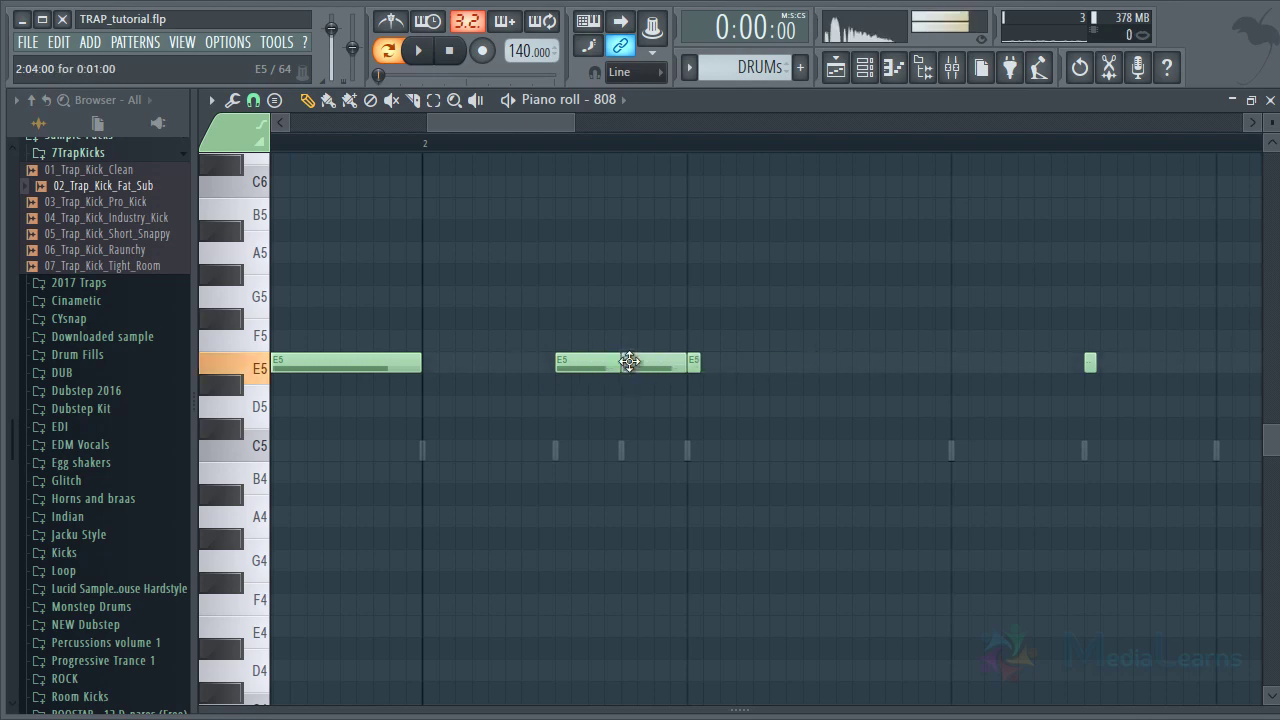
# Extend the E5 note at 2:05 to four steps and play the 808 pattern
pyautogui.rightClick(692, 368)
pyautogui.press('space')
pyautogui.click(703, 366)
pyautogui.moveTo(703, 370); pyautogui.dragTo(950, 371)
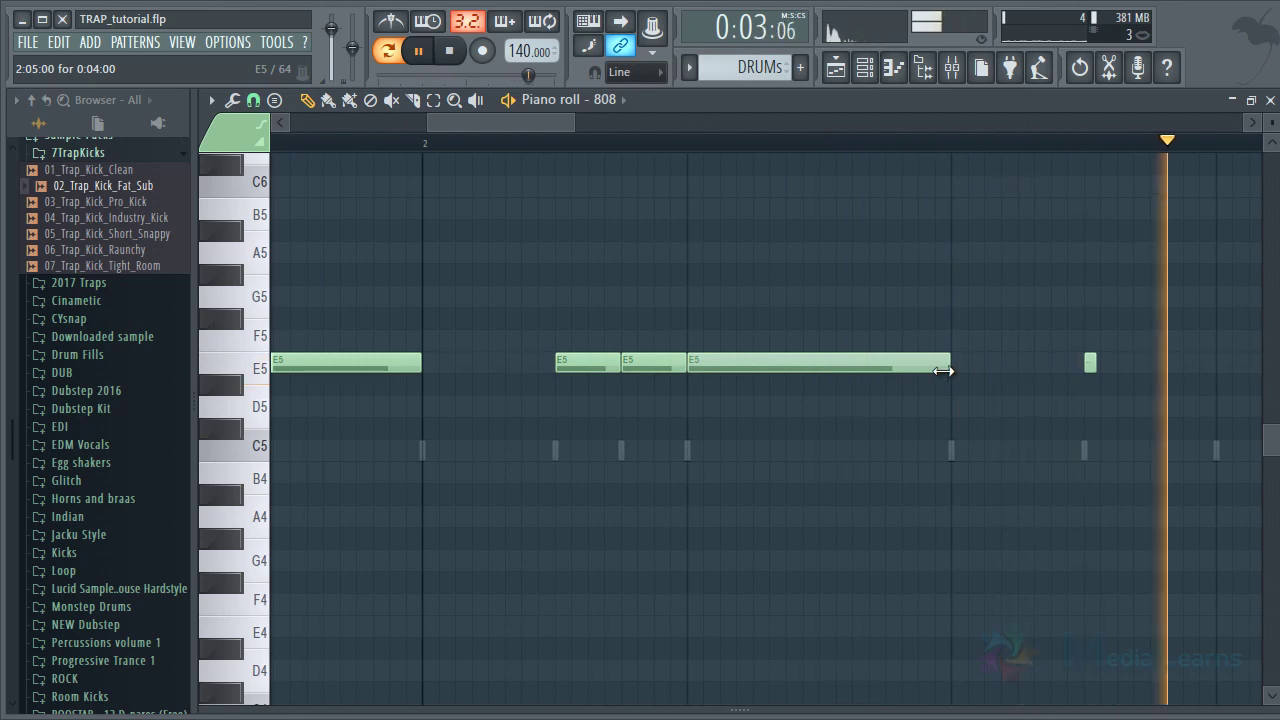
# Extend the short E5 notes at 2:11 and 2:15 to one step each and stop playback
pyautogui.scroll(-2, 689, 149)
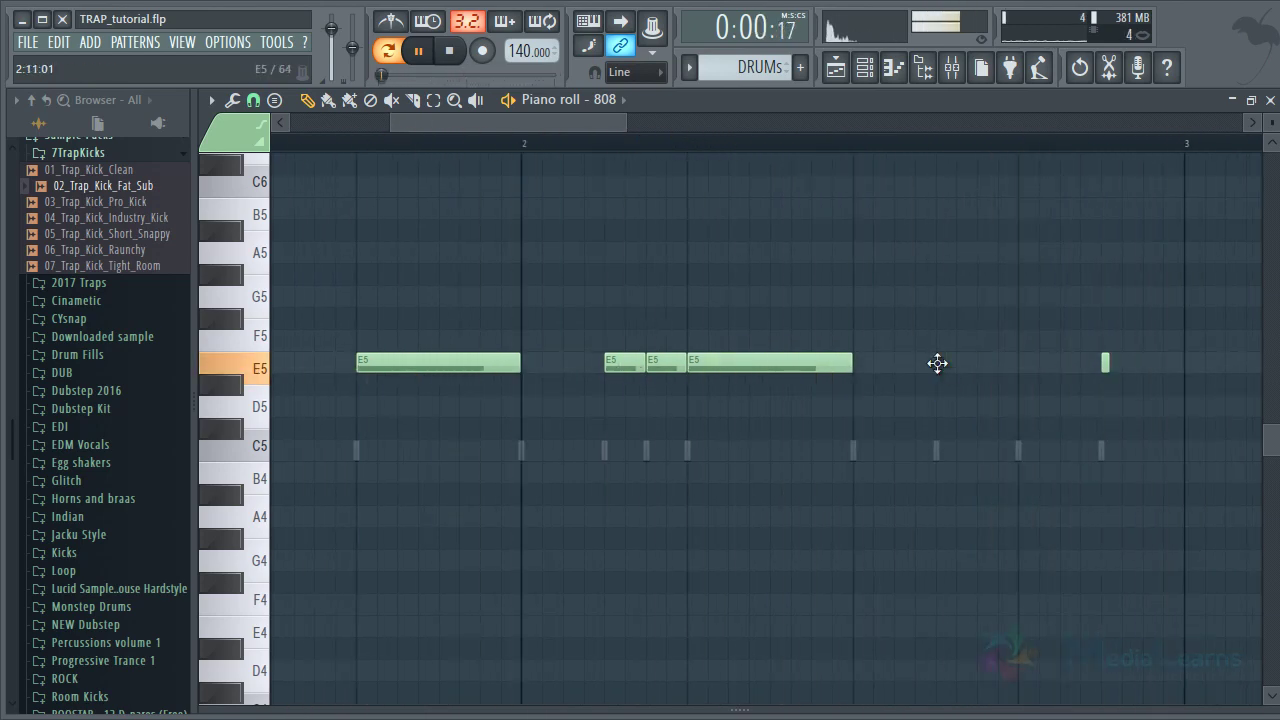
pyautogui.moveTo(941, 362); pyautogui.dragTo(976, 362)
pyautogui.moveTo(1108, 362); pyautogui.dragTo(1142, 362)
pyautogui.keyDown('ctrl'); pyautogui.rightClick(1067, 294); pyautogui.keyUp('ctrl')
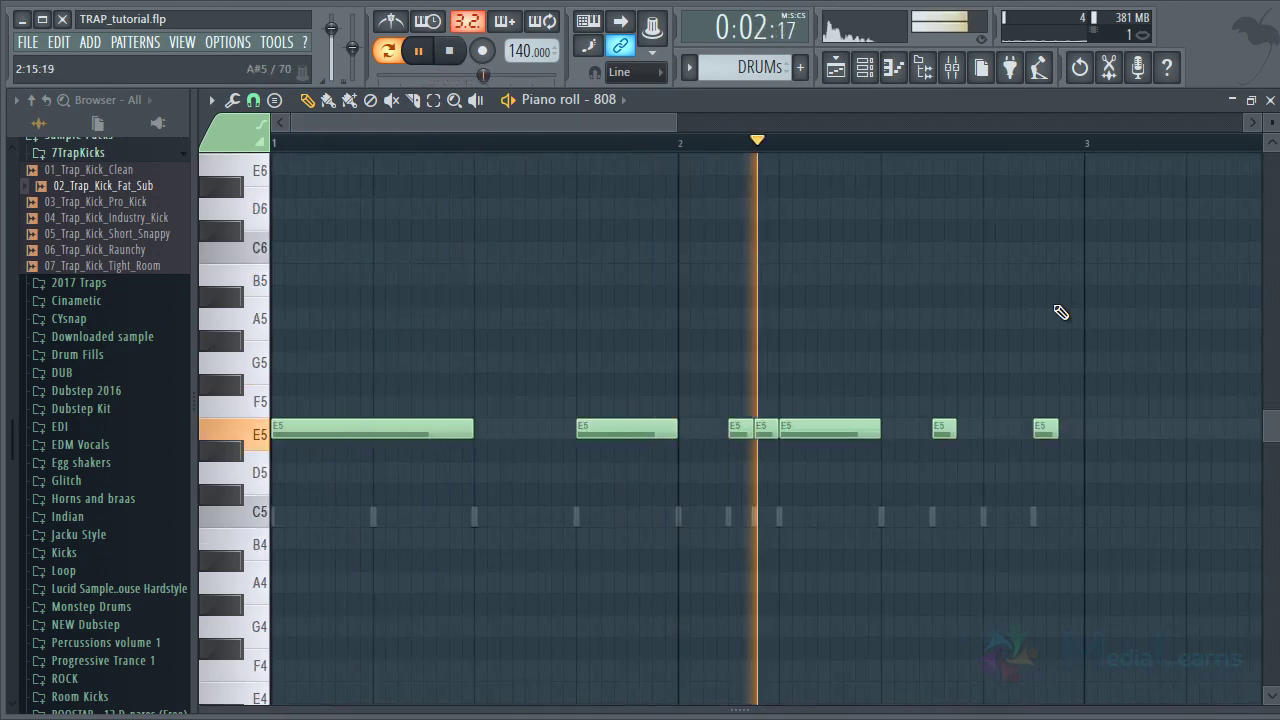
pyautogui.press('space')
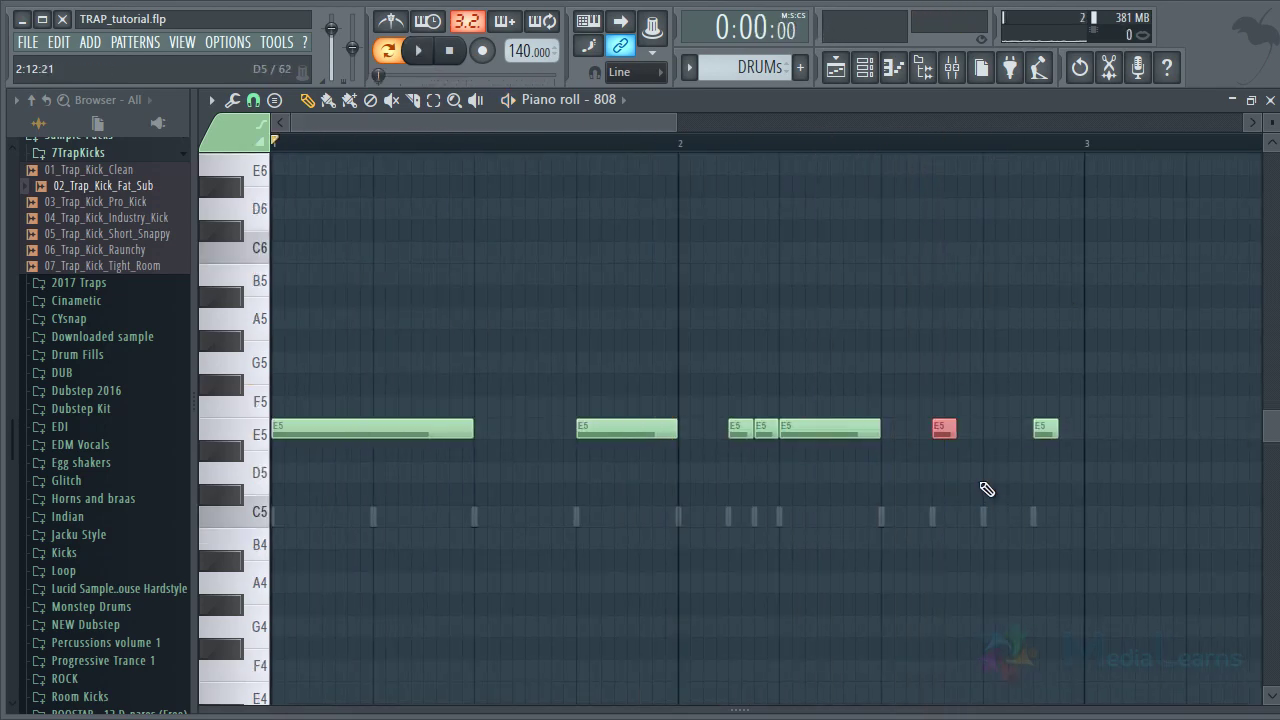
# Raise the one-step note at 2:11 to C6 and lengthen it to reach the E5 note at 2:15
pyautogui.press('space')
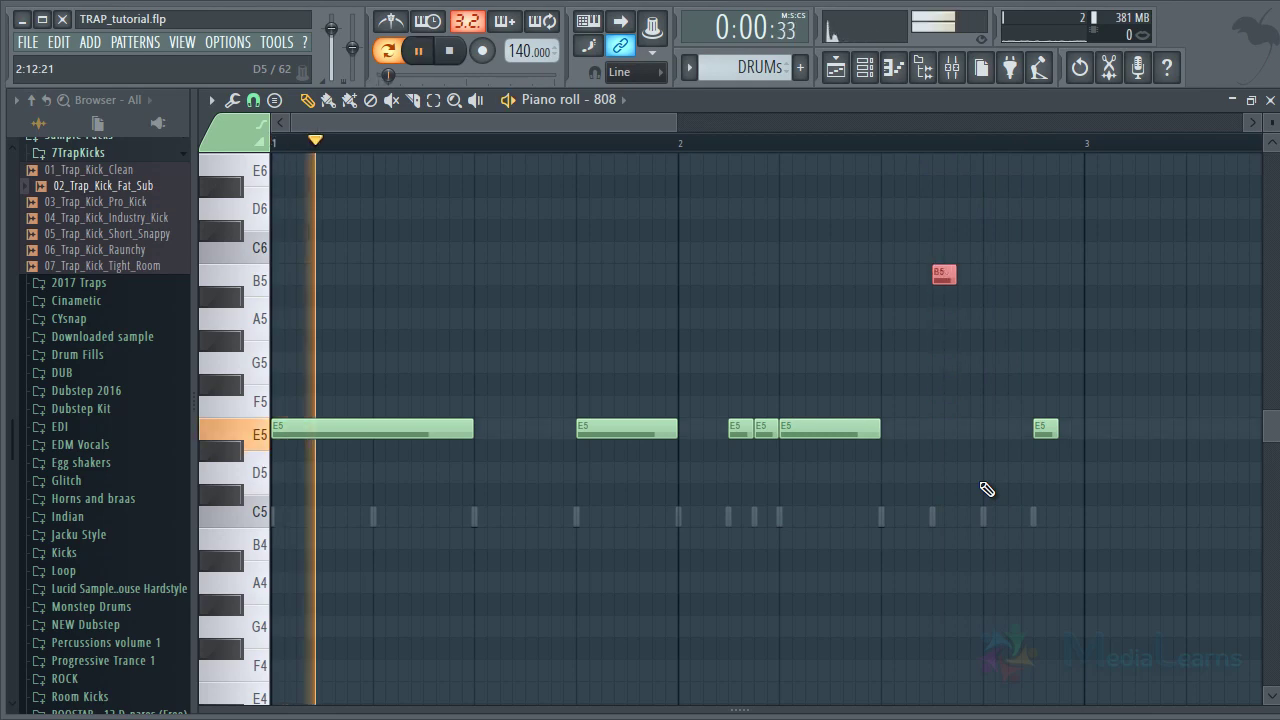
pyautogui.hotkey('shift', 'Up')
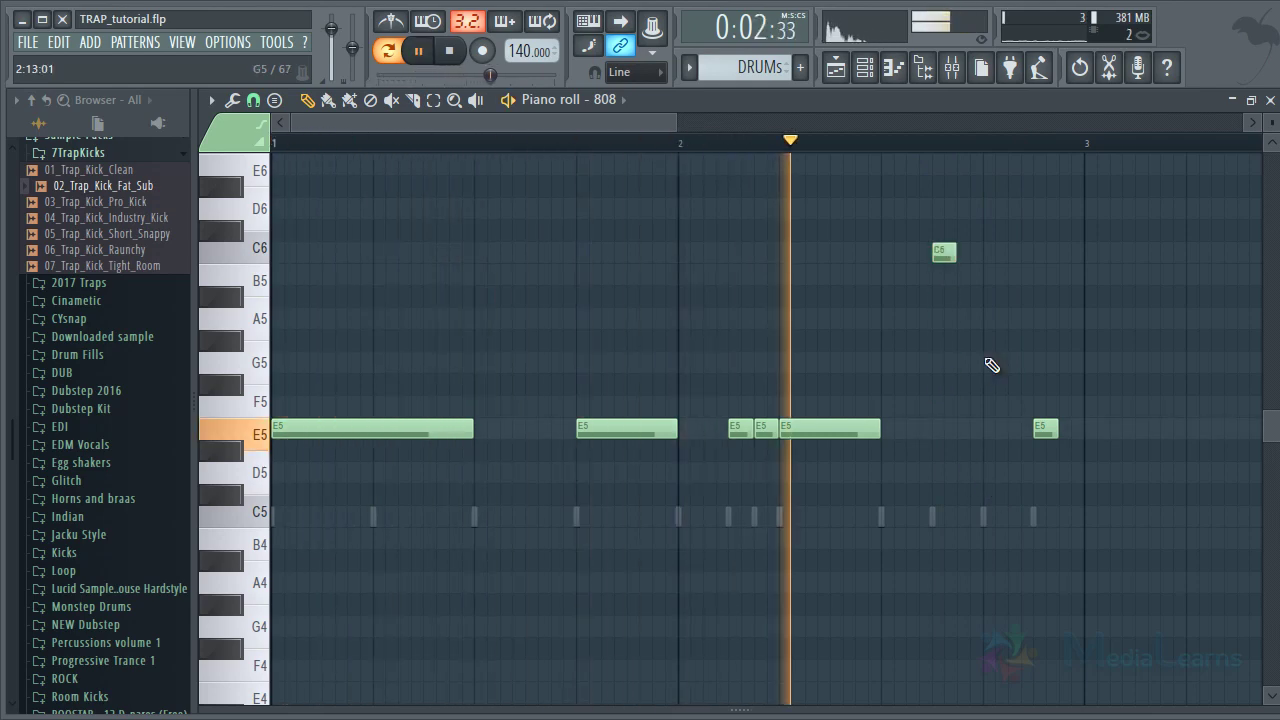
pyautogui.moveTo(958, 253); pyautogui.dragTo(1021, 252)
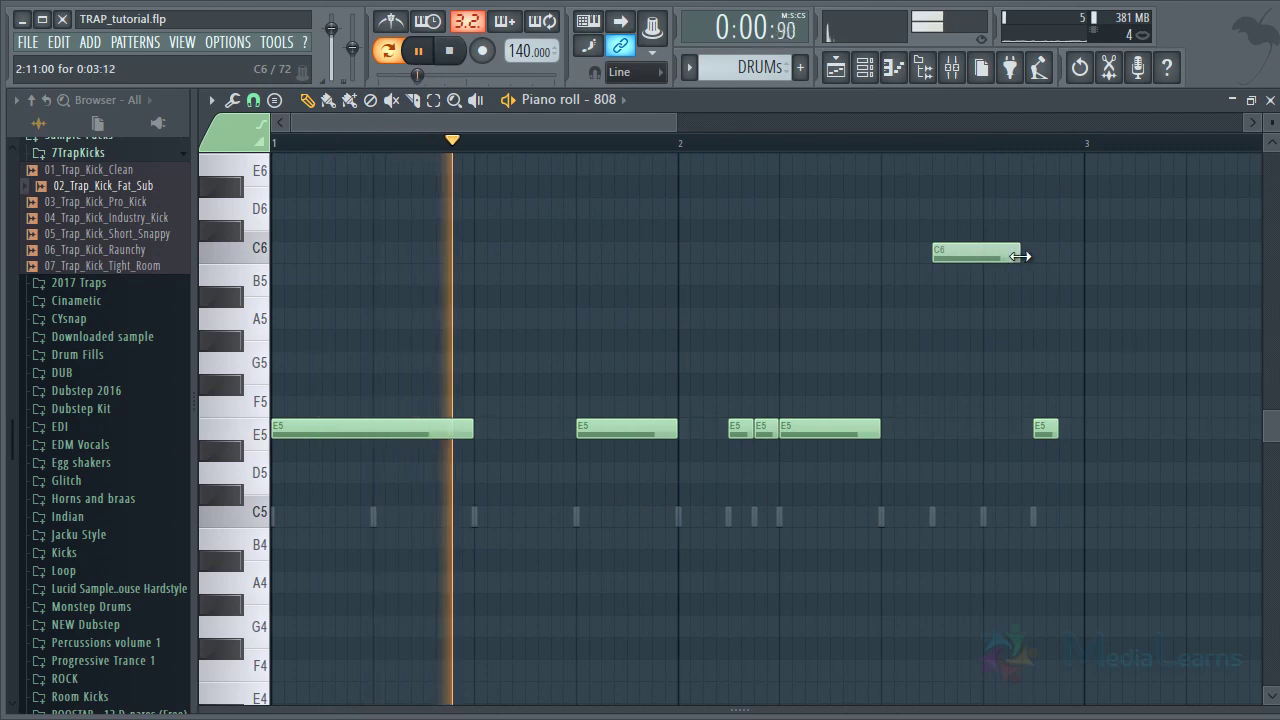
# Add an E5 note at 2:09 with a length of 1:18 and save the project
pyautogui.scroll(3, 1071, 149)
pyautogui.scroll(3, 1100, 148)
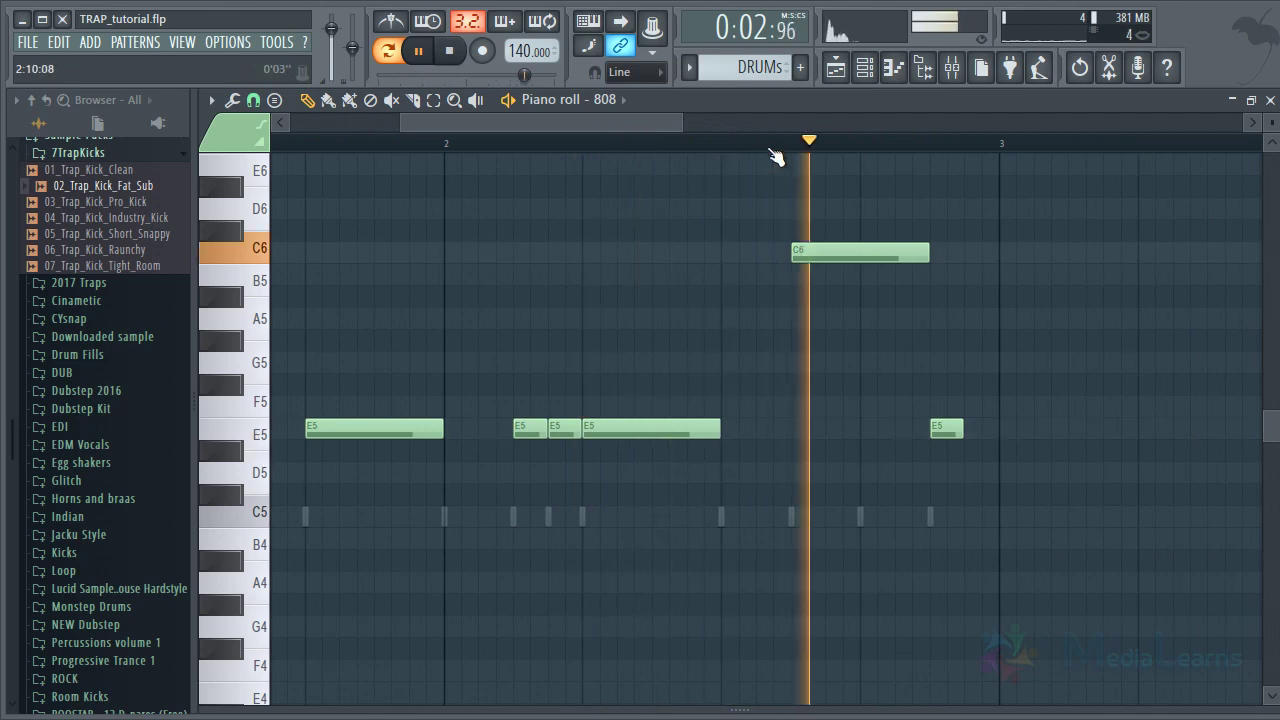
pyautogui.scroll(2, 776, 157)
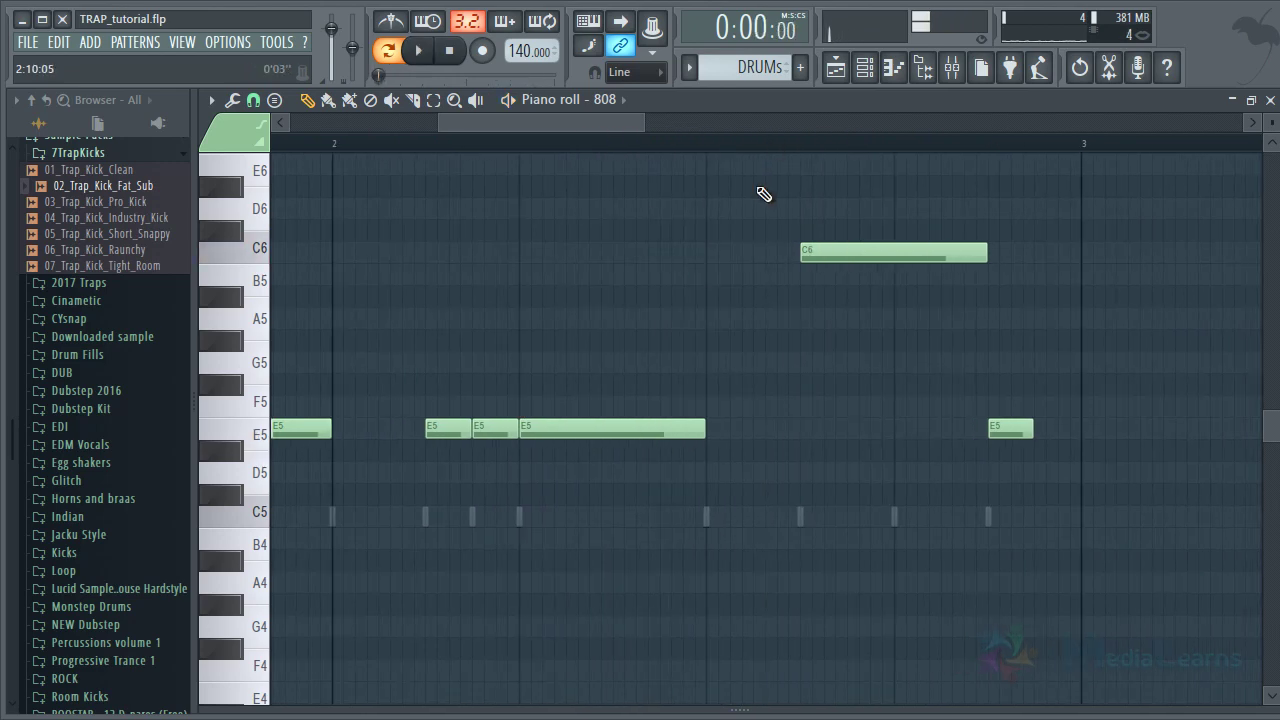
pyautogui.click(720, 431)
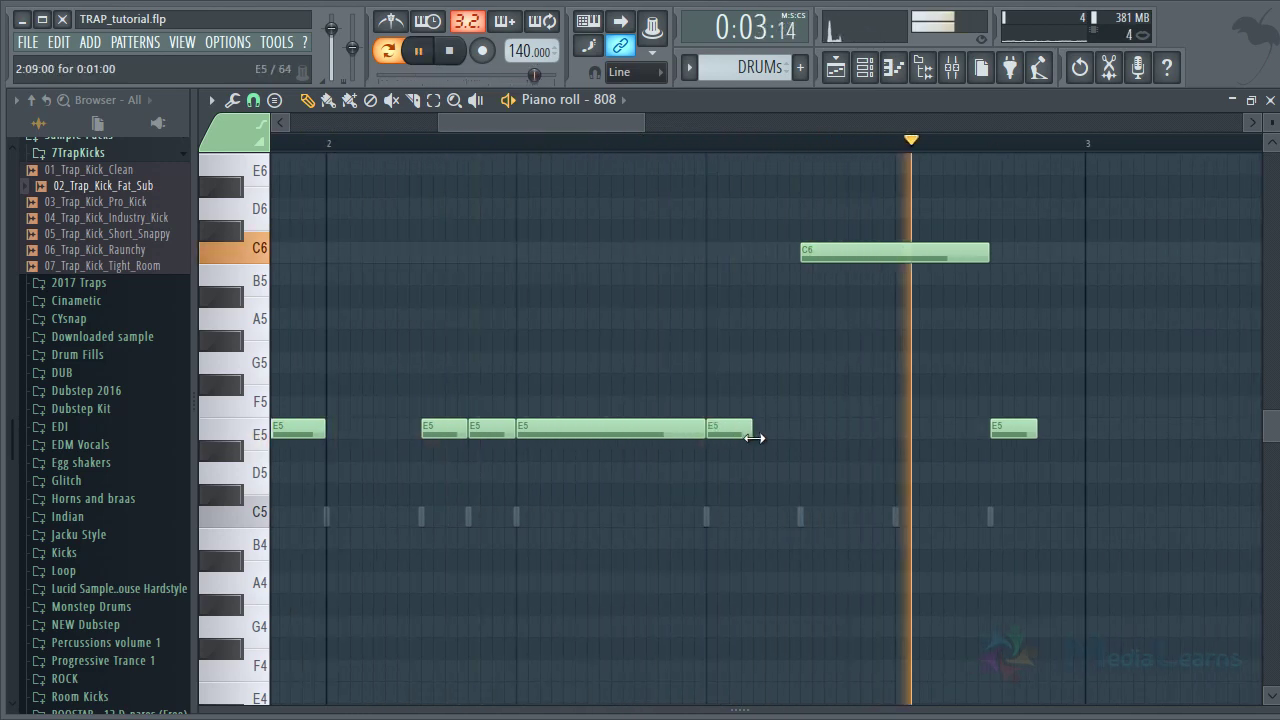
pyautogui.moveTo(754, 437); pyautogui.dragTo(783, 434)
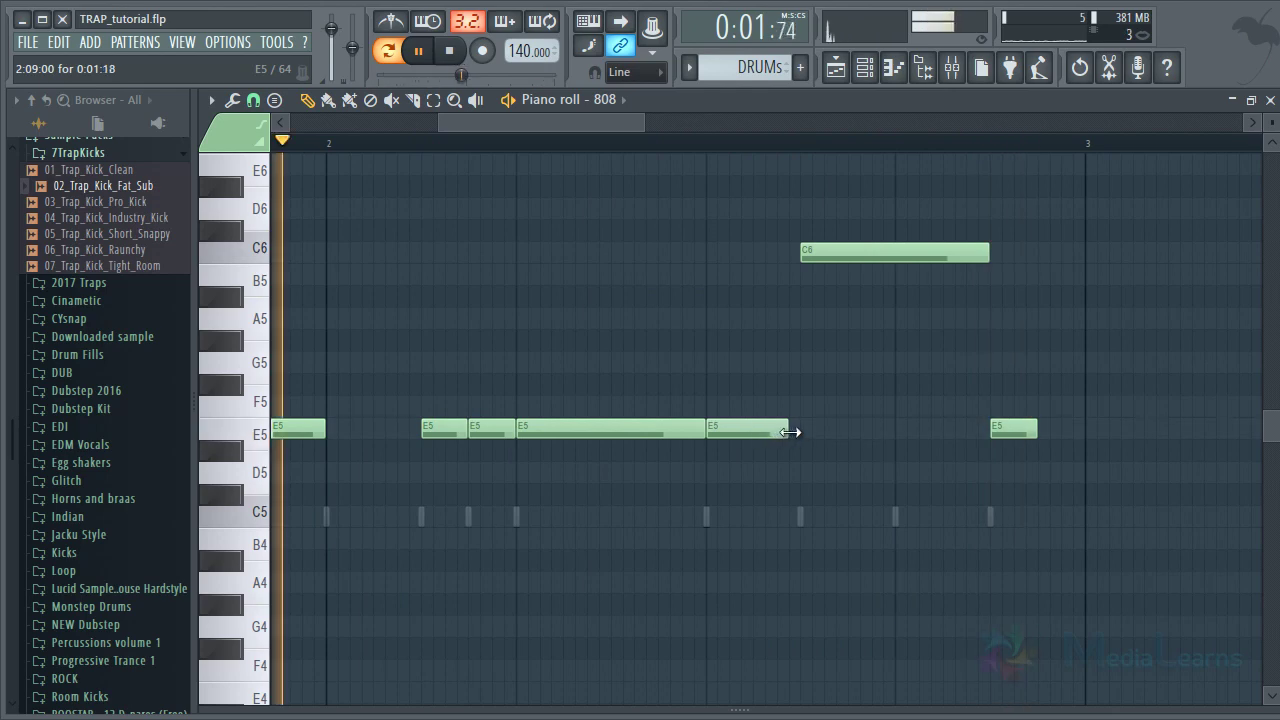
pyautogui.keyDown('ctrl'); pyautogui.rightClick(818, 330); pyautogui.keyUp('ctrl')
pyautogui.hotkey('ctrl', 's')
pyautogui.keyDown('ctrl'); pyautogui.rightClick(821, 294); pyautogui.keyUp('ctrl')
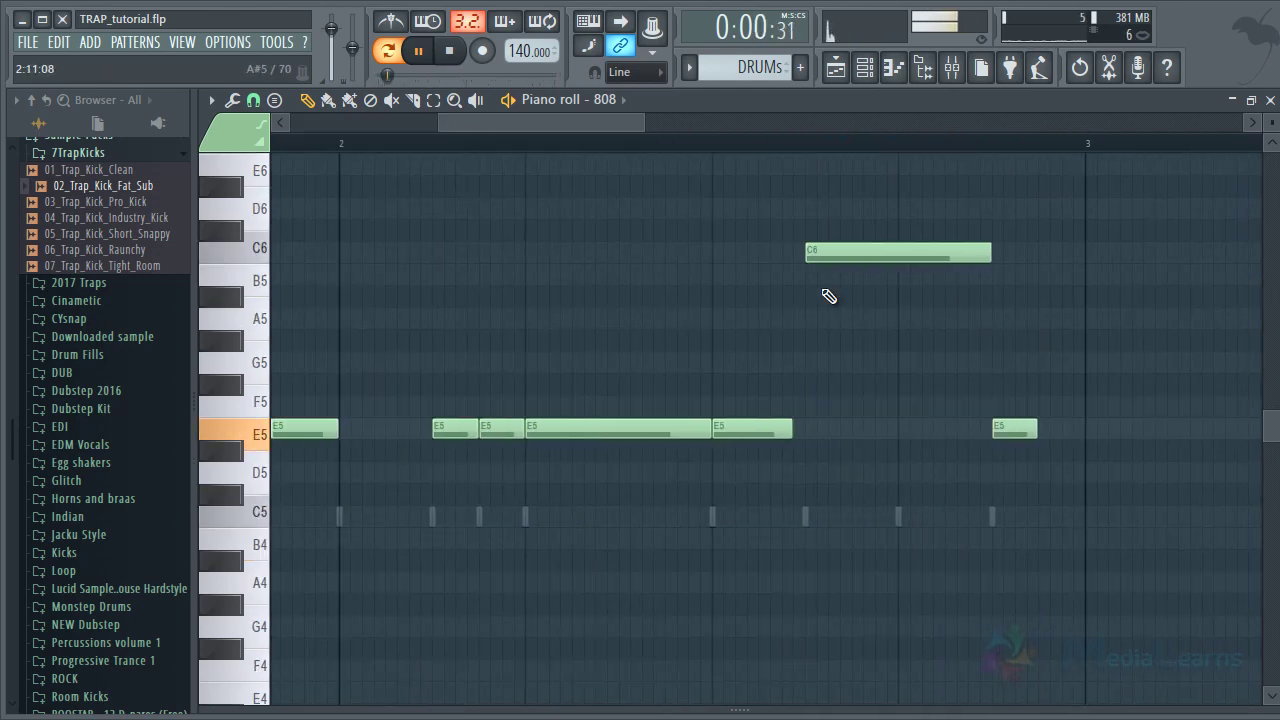
pyautogui.press('space')
pyautogui.keyDown('ctrl'); pyautogui.rightClick(804, 284); pyautogui.keyUp('ctrl')
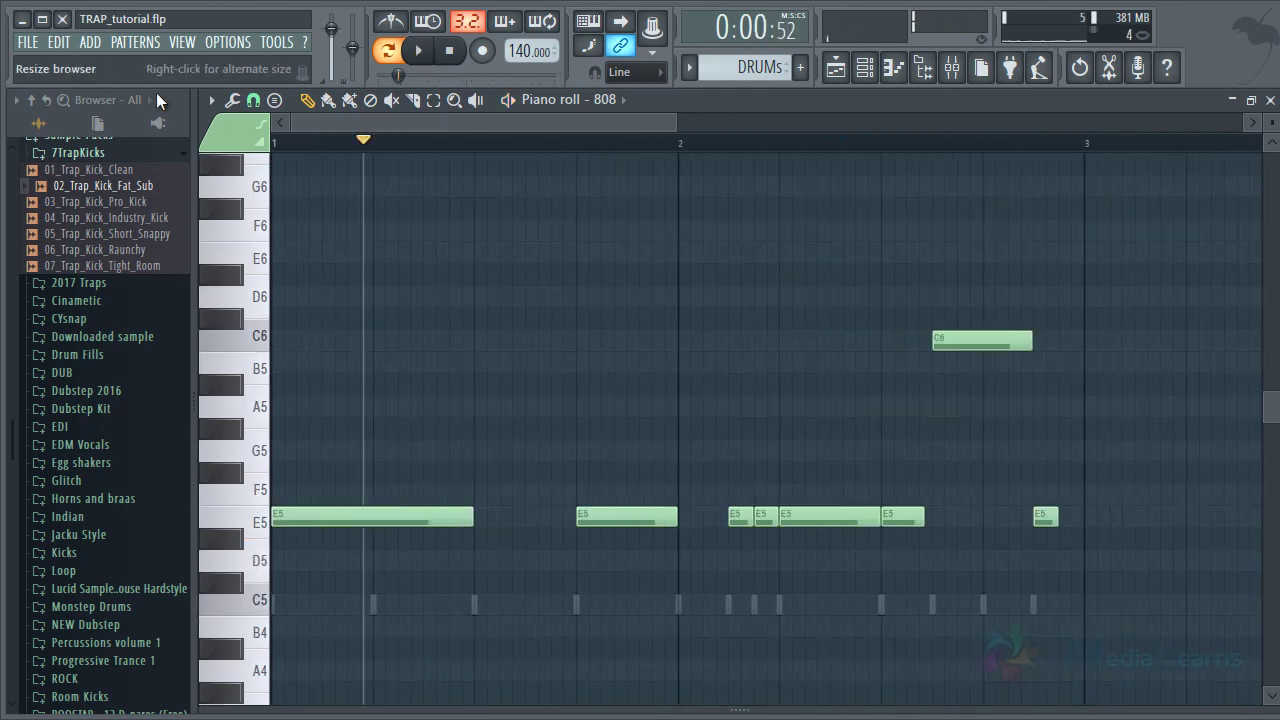
# Return to the channel rack and give the 808 channel a teal colour
pyautogui.click(254, 100)
pyautogui.click(279, 289)
pyautogui.press('space')
pyautogui.press('F7')
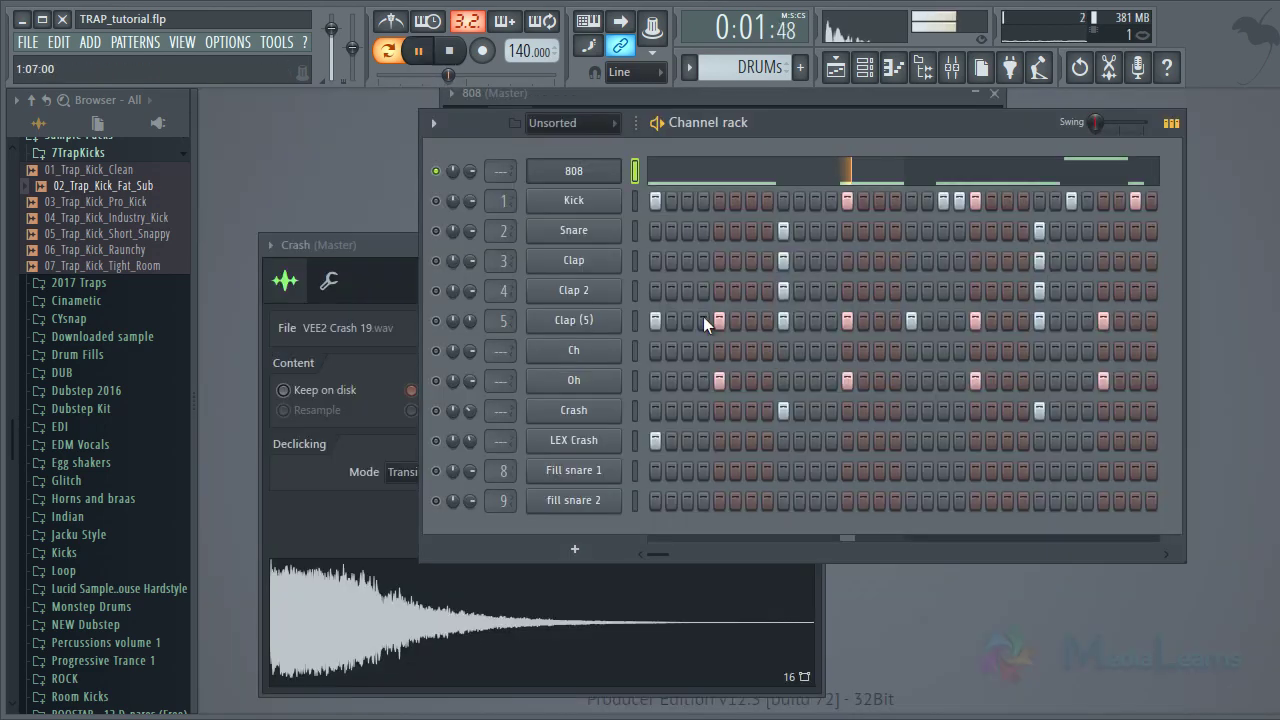
pyautogui.rightClick(614, 166)
pyautogui.click(658, 190)
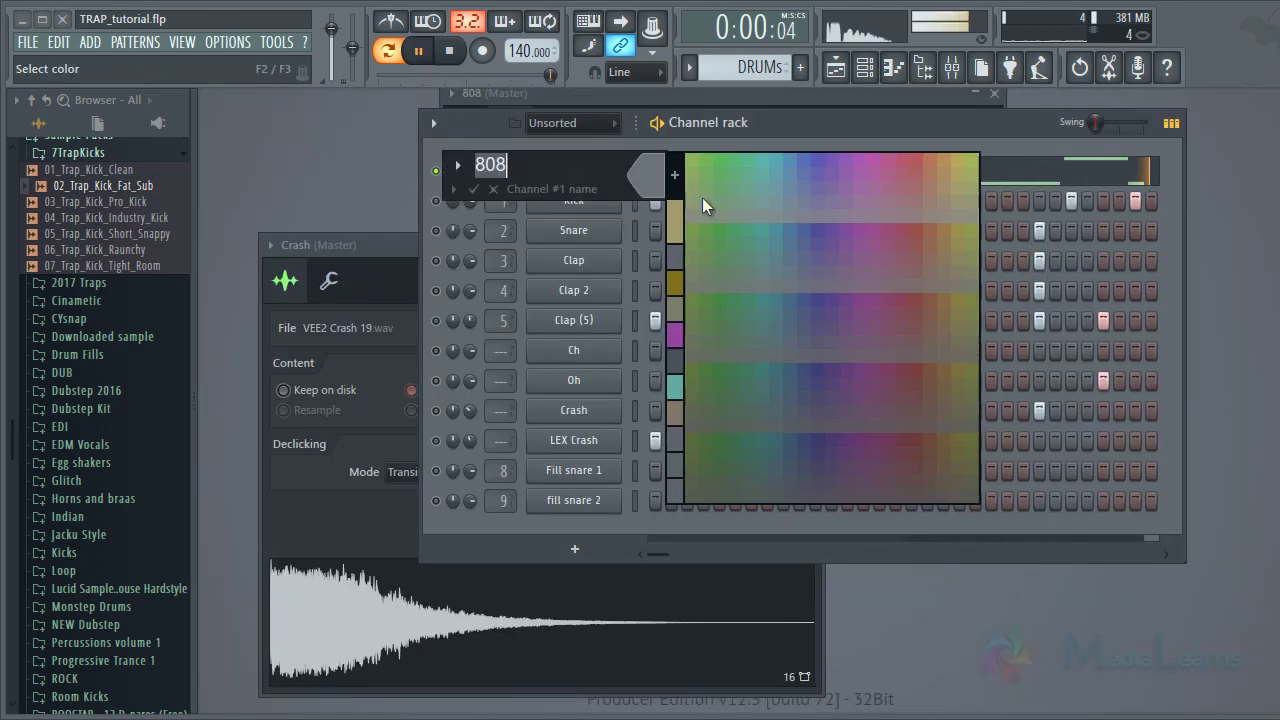
pyautogui.click(702, 197)
pyautogui.press('Return')
pyautogui.press('space')
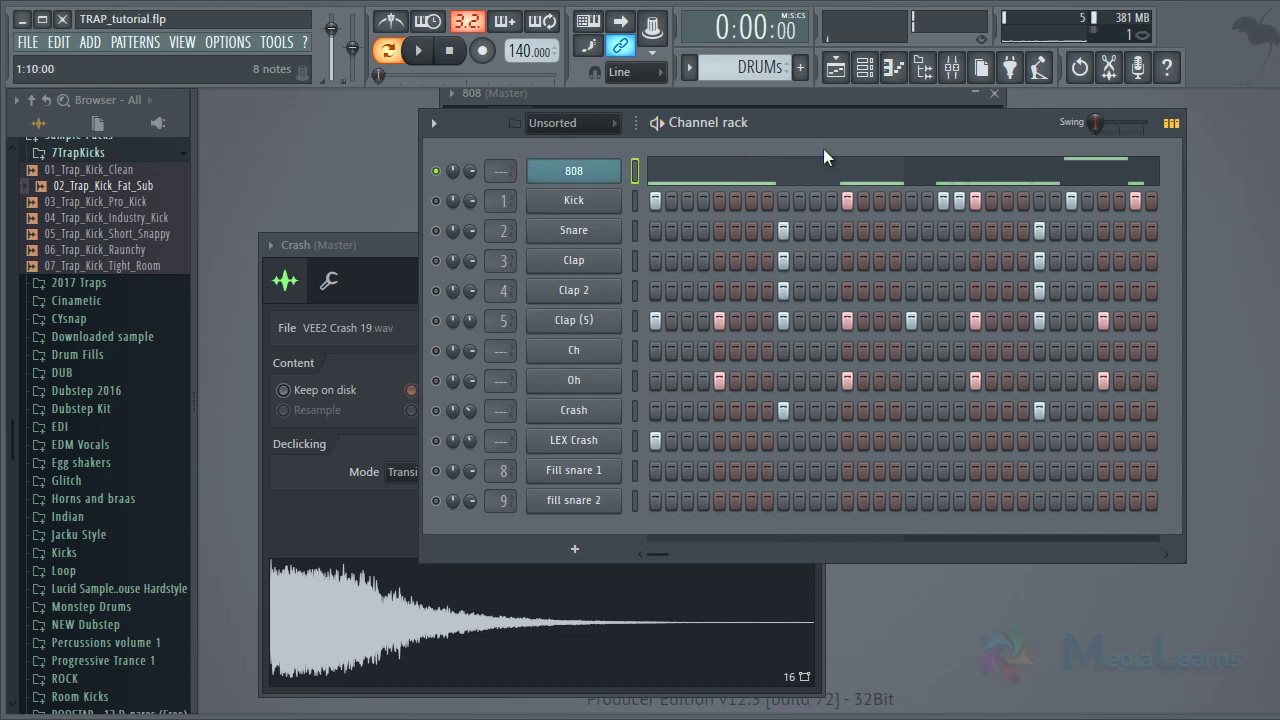
# Route the 808 channel to mixer track 10 and play the pattern
pyautogui.click(955, 70)
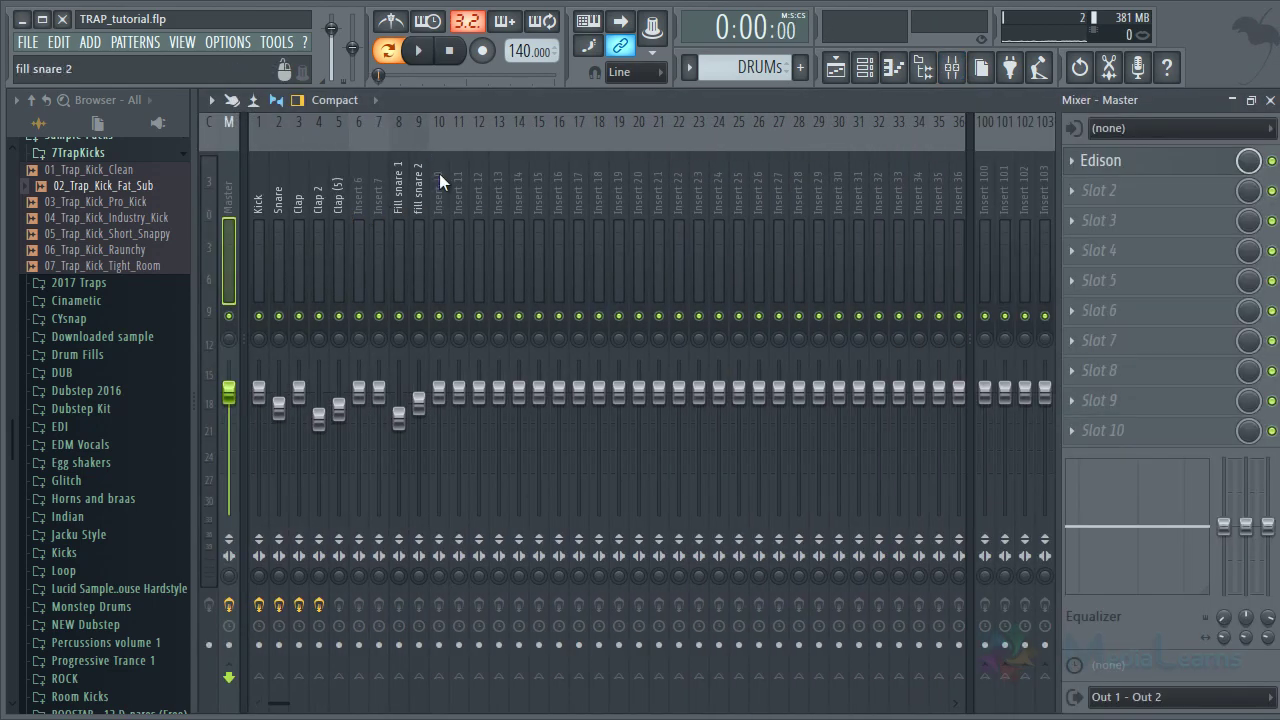
pyautogui.click(440, 178)
pyautogui.press('space')
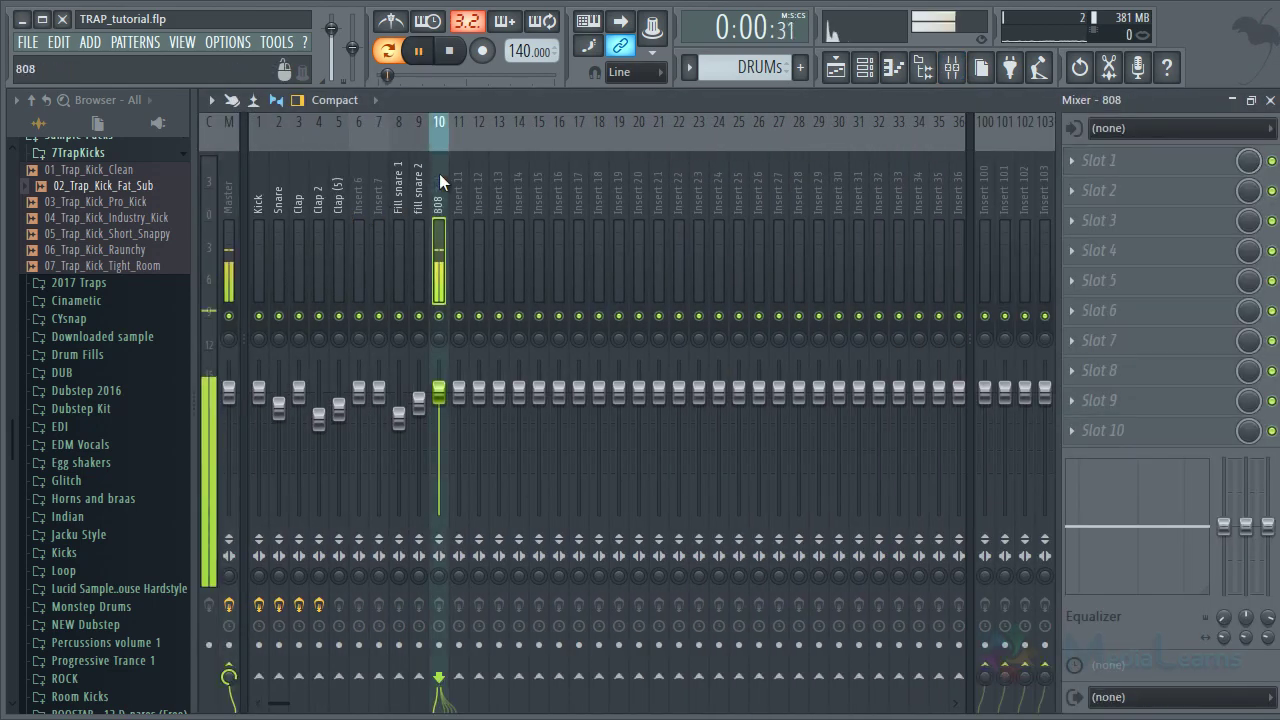
# Add Fruity Parametric EQ 2 in slot 1 of the 808 track and boost band 3 slightly at about 60 Hz
pyautogui.click(1150, 165)
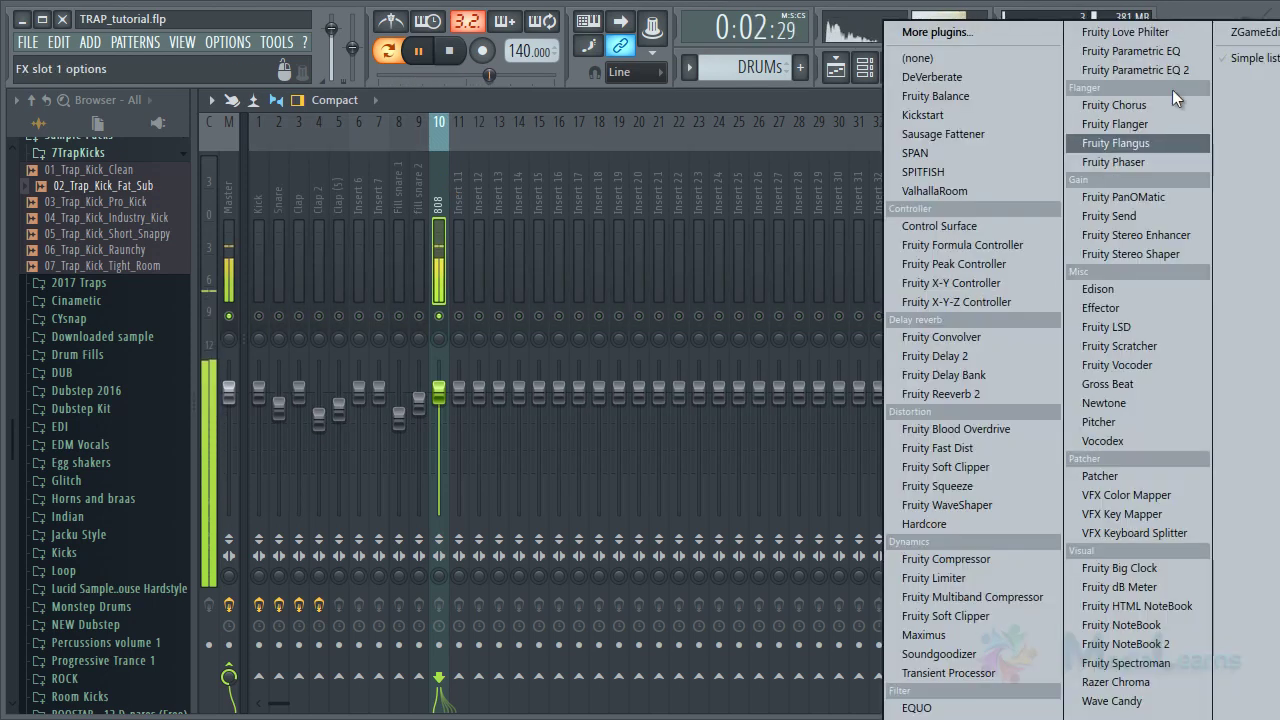
pyautogui.click(1172, 68)
pyautogui.moveTo(547, 511); pyautogui.dragTo(481, 497)
pyautogui.moveTo(453, 495); pyautogui.dragTo(458, 504)
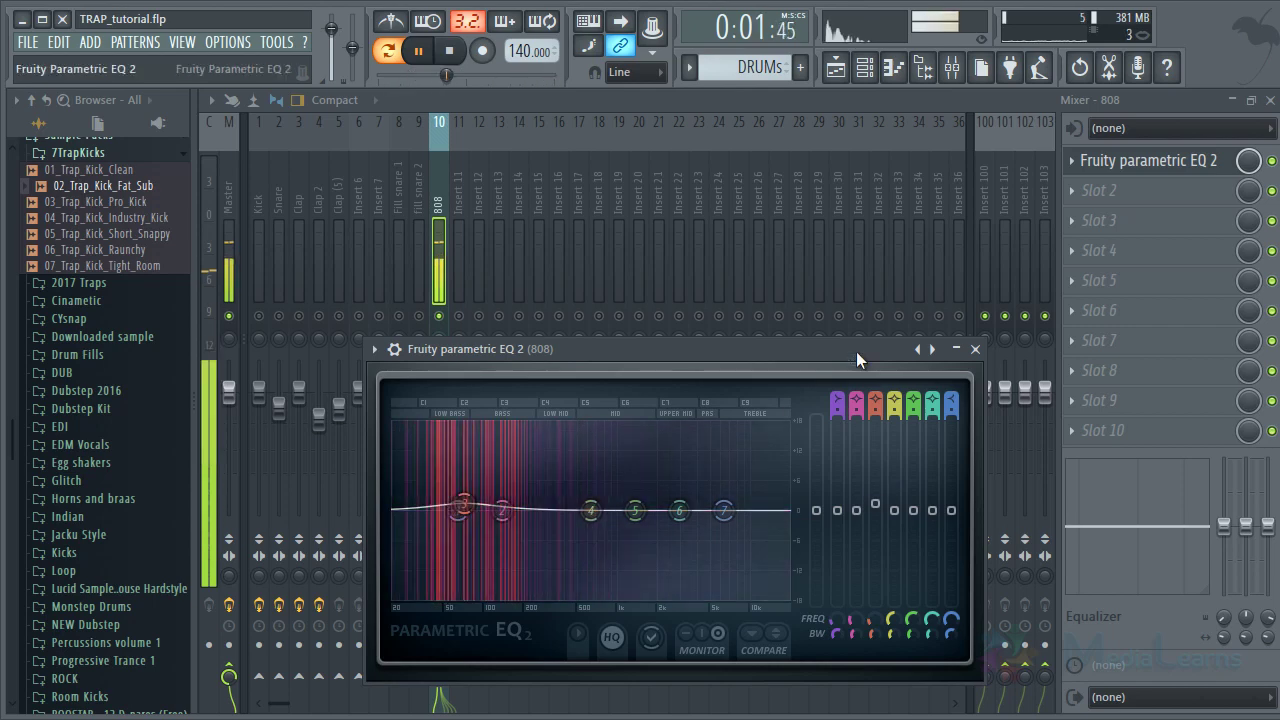
pyautogui.press('space')
pyautogui.click(977, 350)
# Load Sausage Fattener in slot 4 of the 808 track, set Fatness to 20% and audition the sound
pyautogui.click(1136, 248)
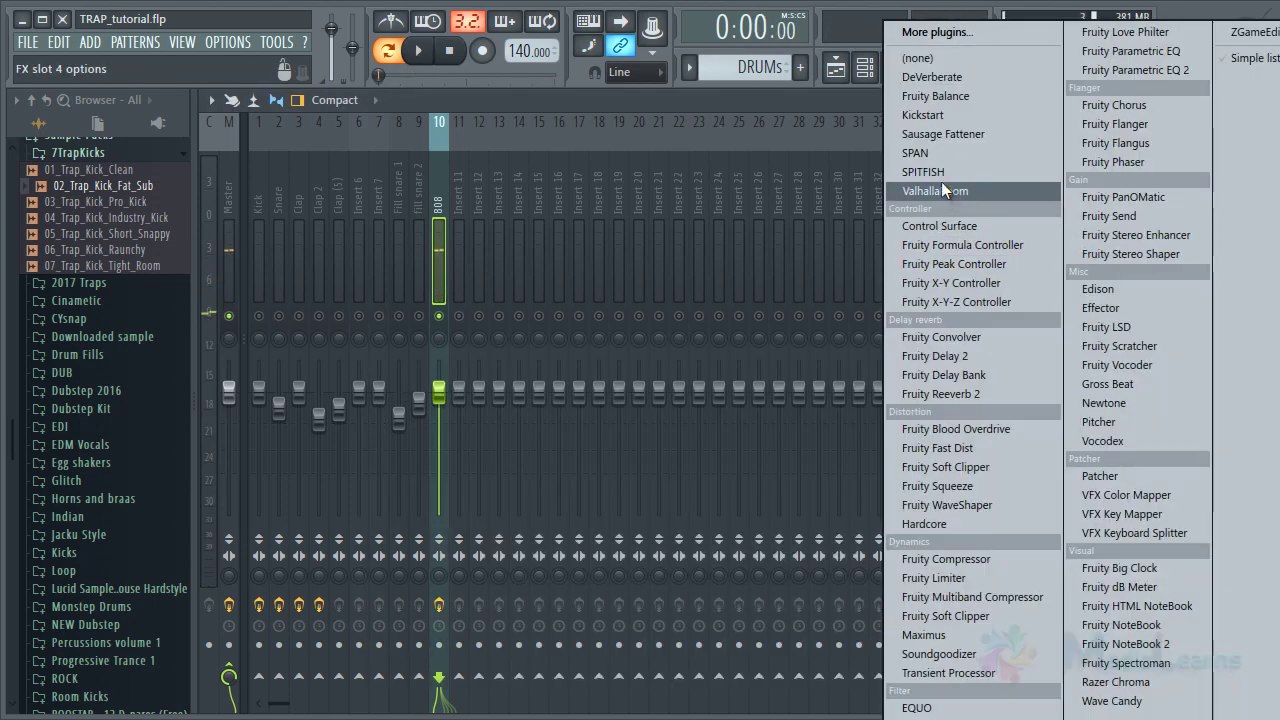
pyautogui.click(952, 139)
pyautogui.press('space')
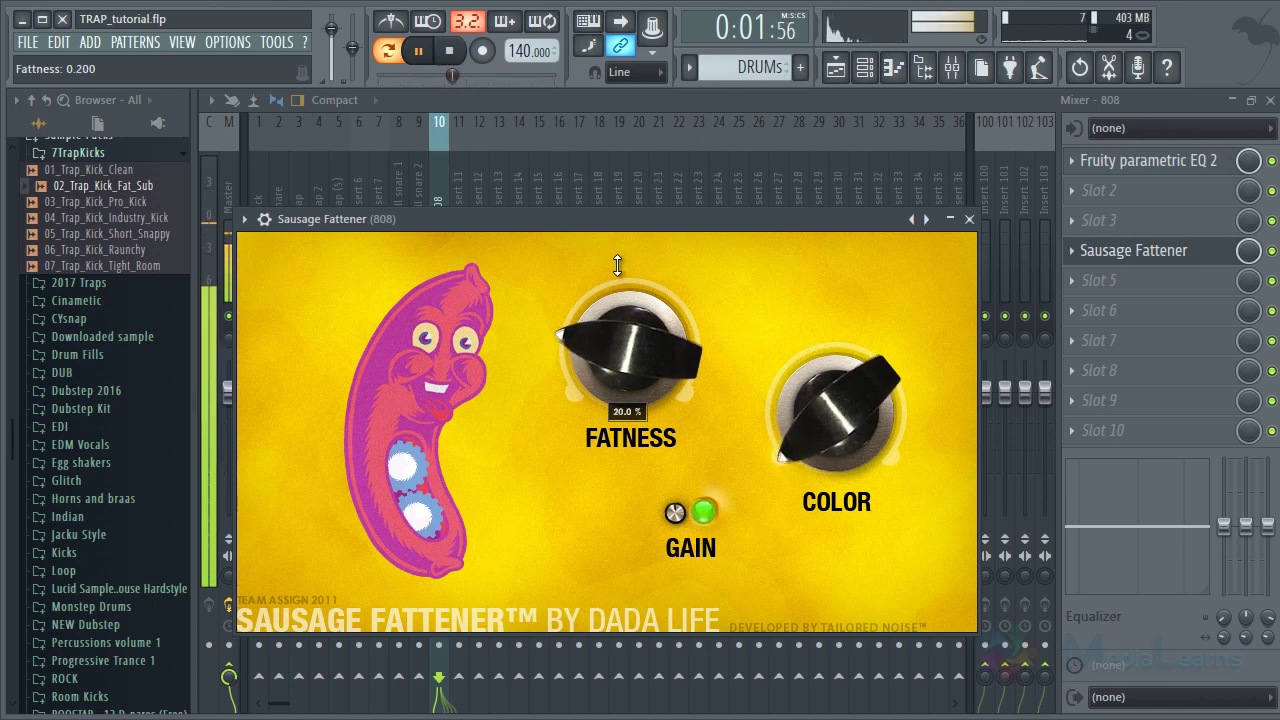
pyautogui.click(970, 219)
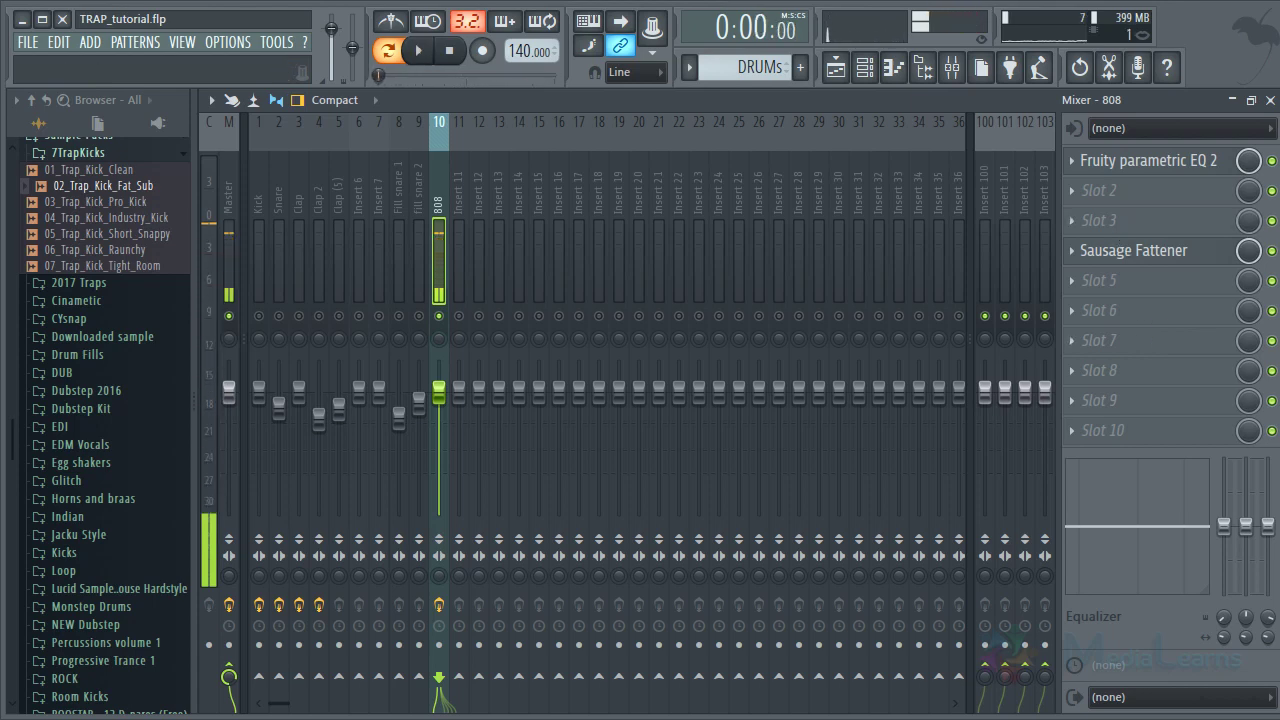
pyautogui.press('space')
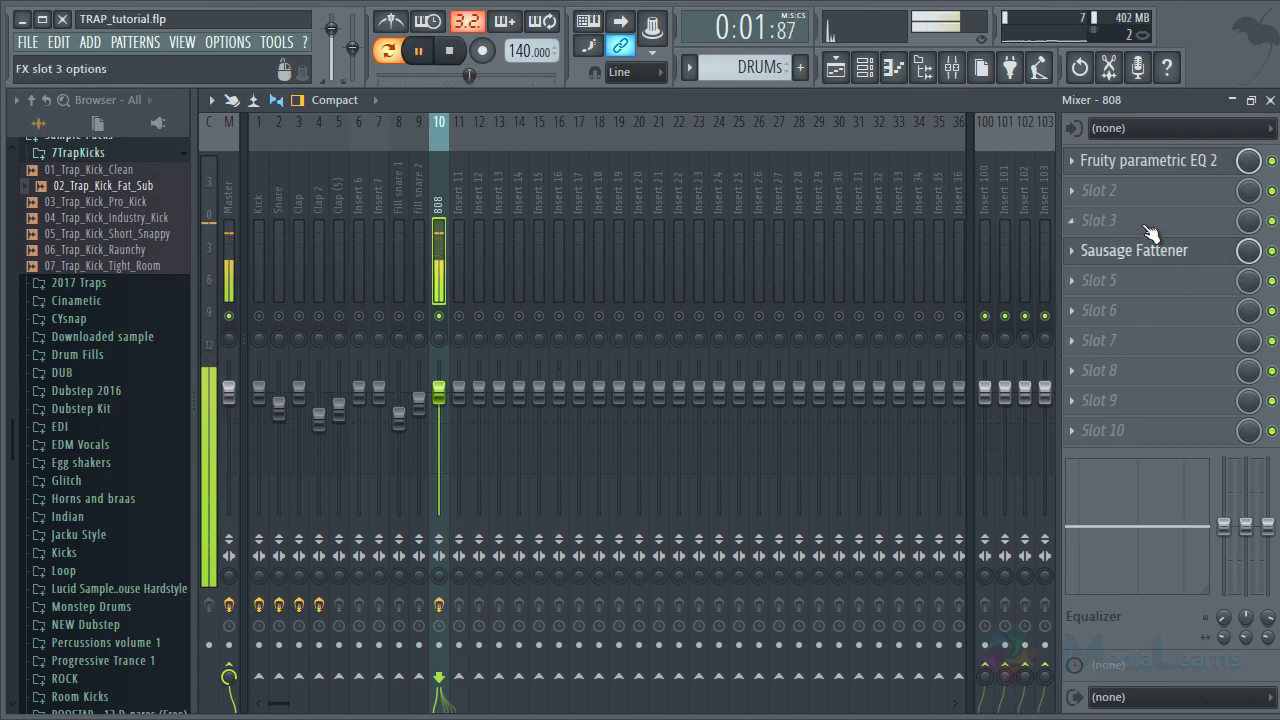
pyautogui.press('space')
# Add another Fruity Parametric EQ 2 in slot 6 of the 808 track and cut band 5 slightly around 500 Hz
pyautogui.click(1090, 310)
pyautogui.click(1100, 70)
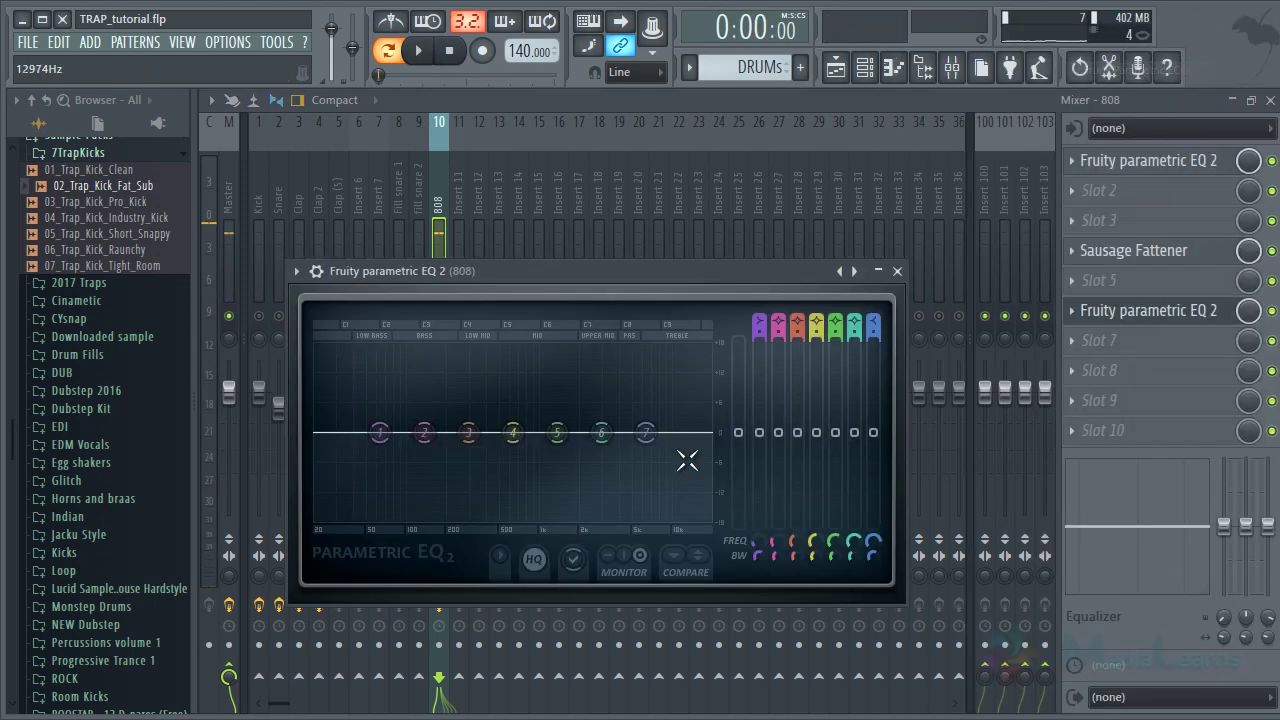
pyautogui.press('space')
pyautogui.moveTo(580, 430); pyautogui.dragTo(505, 445)
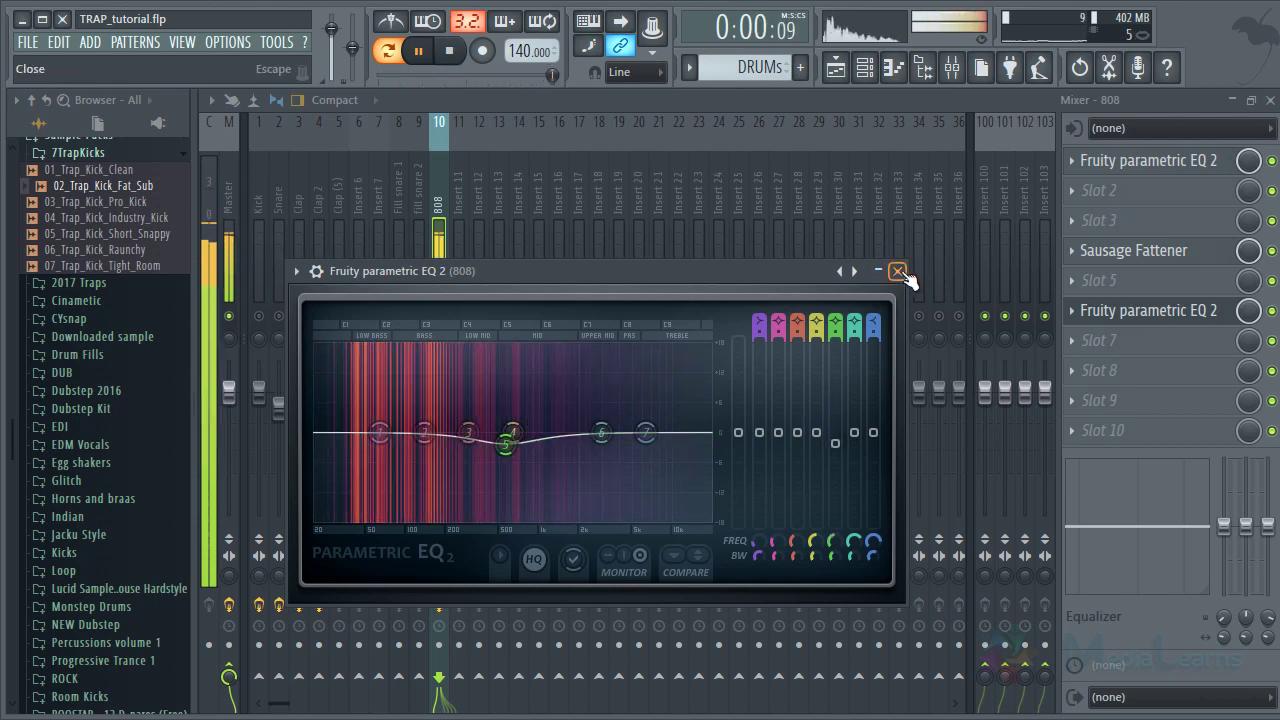
pyautogui.click(895, 272)
pyautogui.press('space')
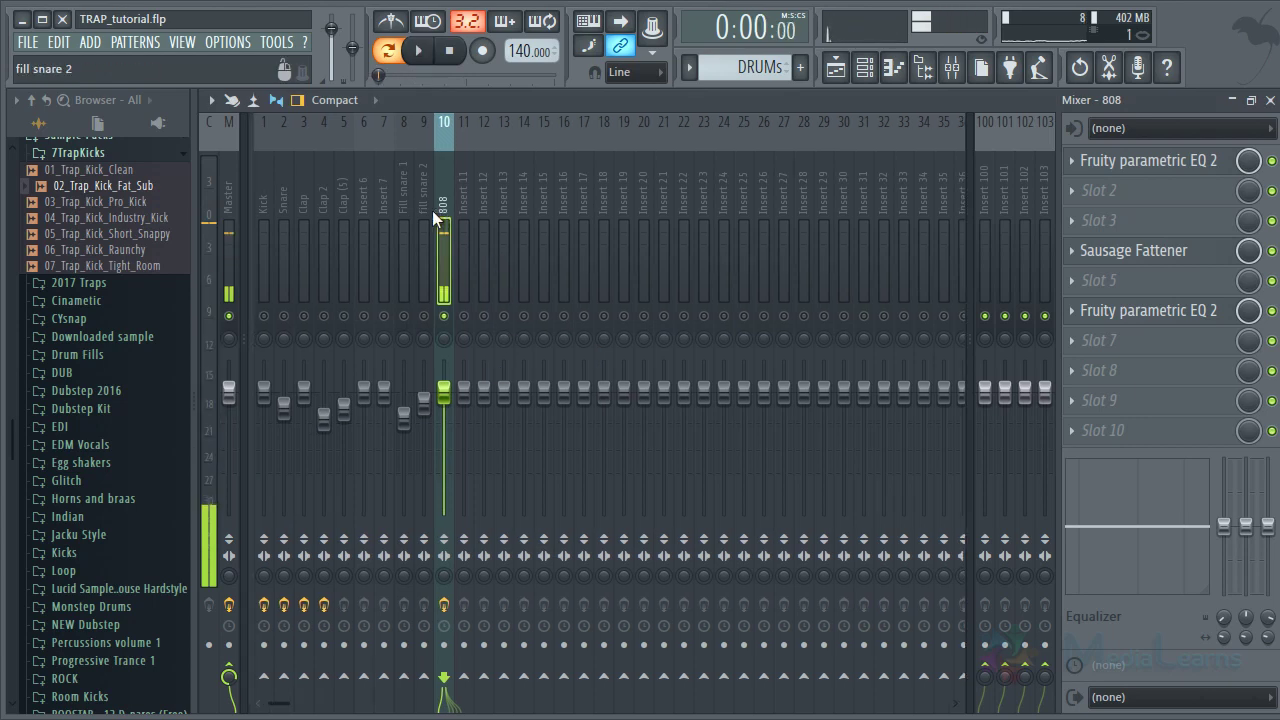
# Listen to the Kick and 808 mixer tracks together to compare their levels
pyautogui.click(262, 295)
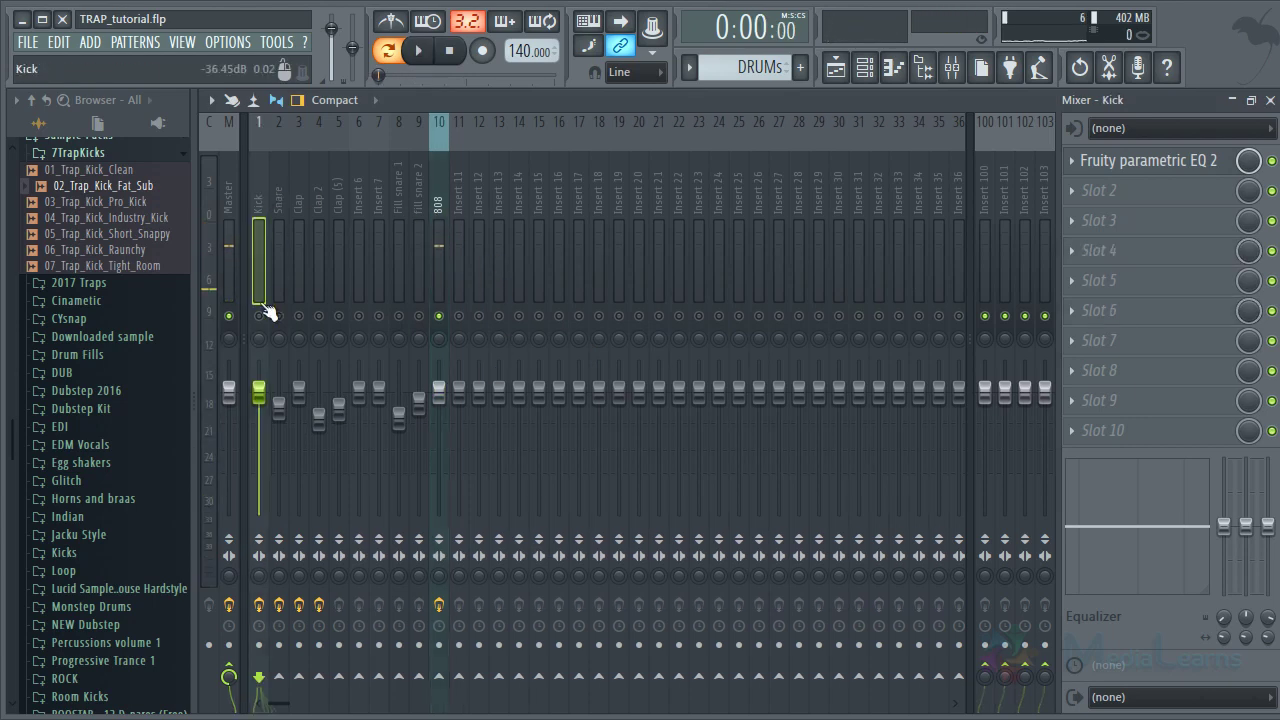
pyautogui.click(865, 67)
pyautogui.press('space')
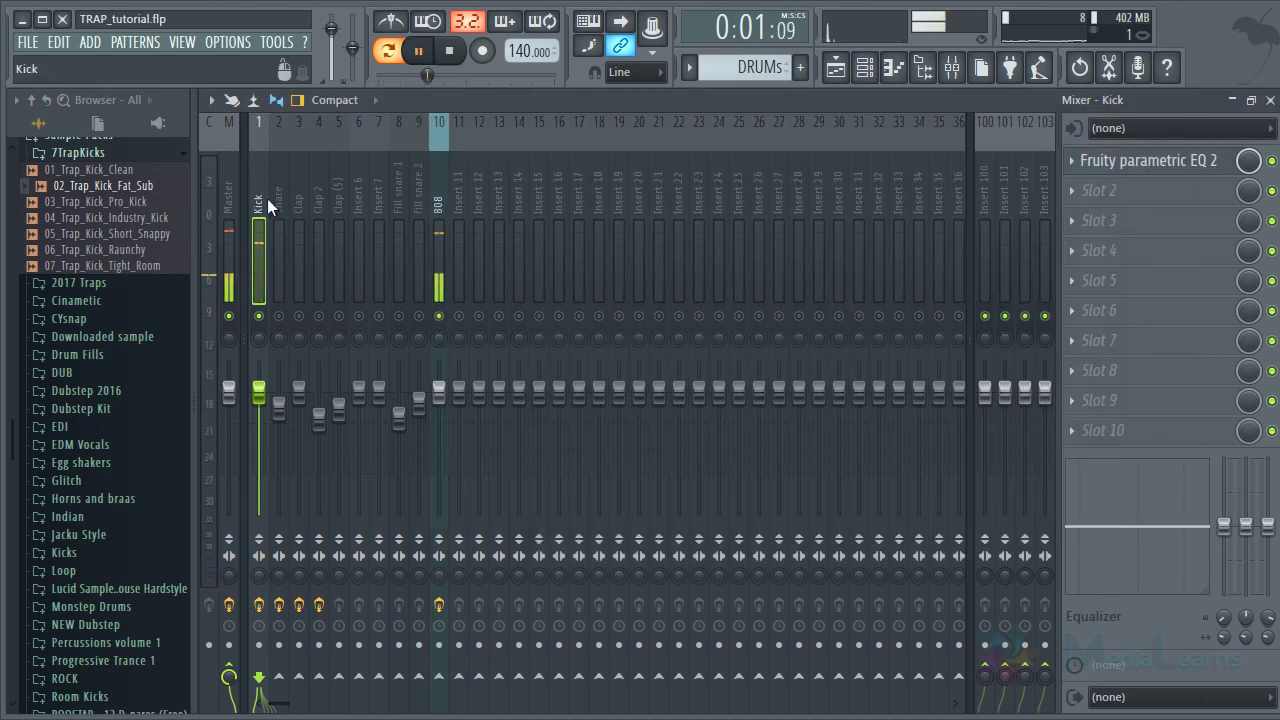
pyautogui.click(267, 198)
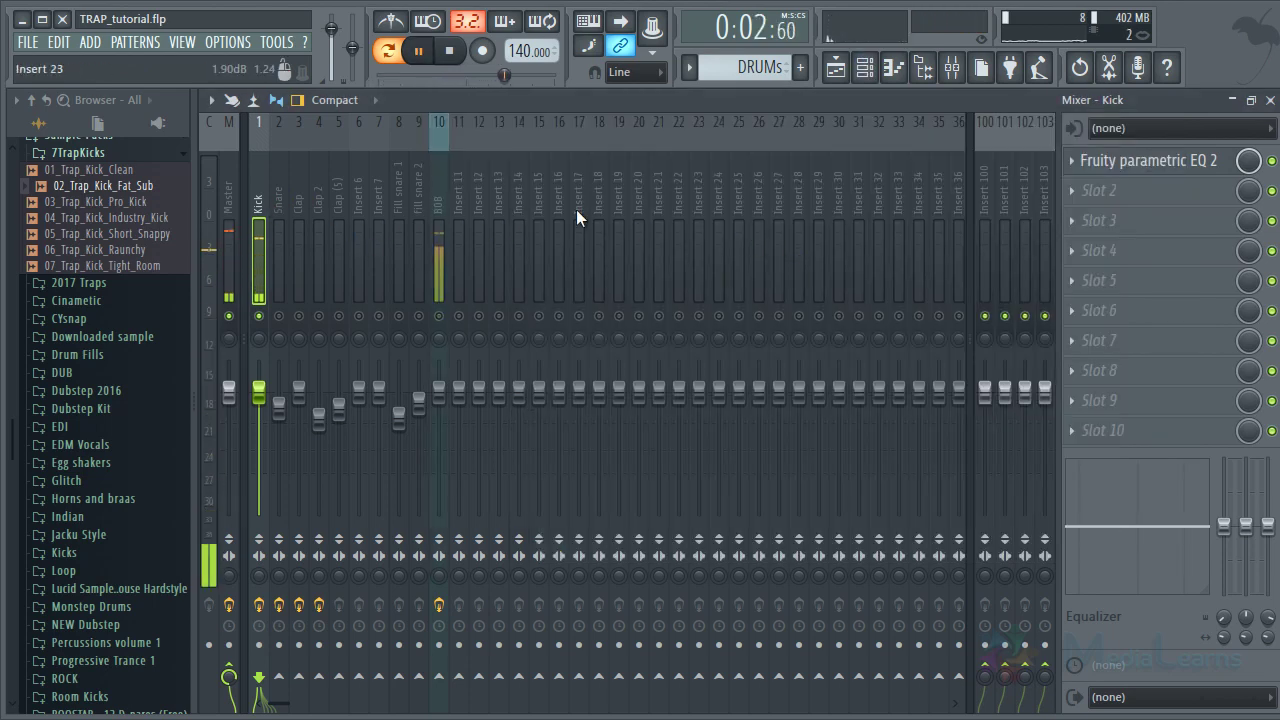
pyautogui.click(443, 188)
pyautogui.press('space')
# Add a second Fruity Parametric EQ 2 in slot 3 of the Kick track and cut band 5 just below 200 Hz
pyautogui.click(268, 187)
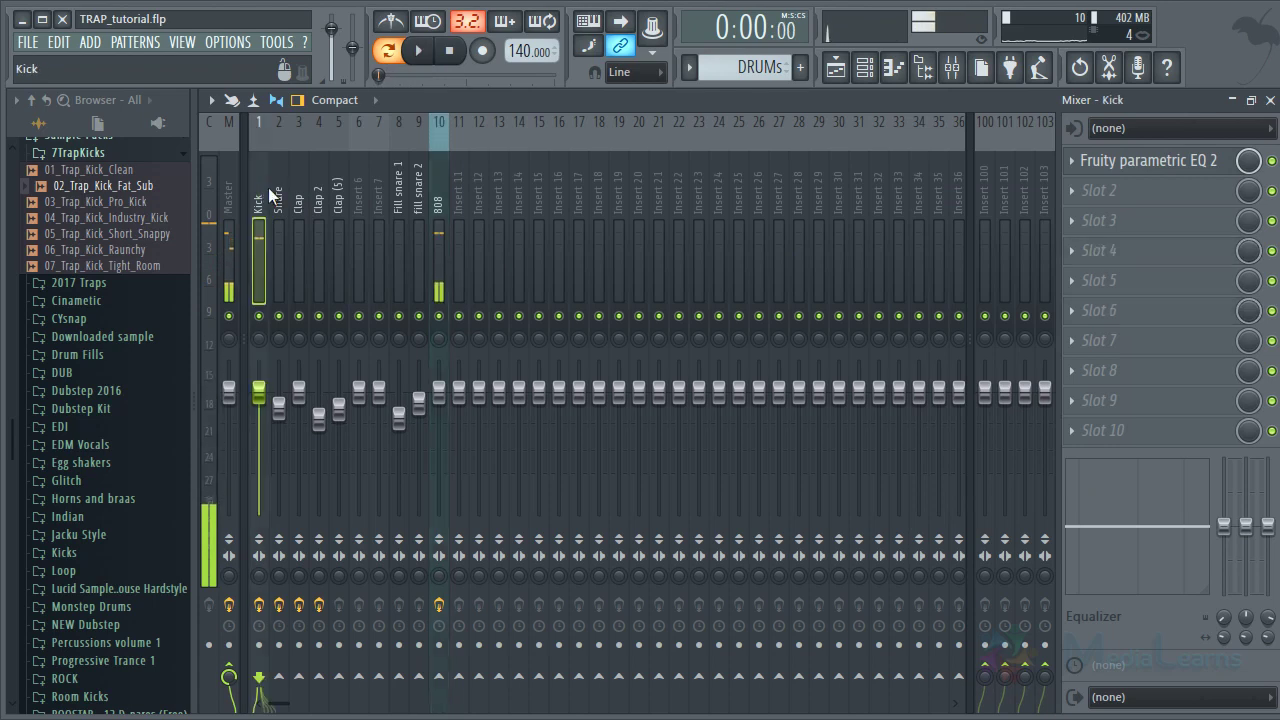
pyautogui.click(1131, 220)
pyautogui.click(1158, 73)
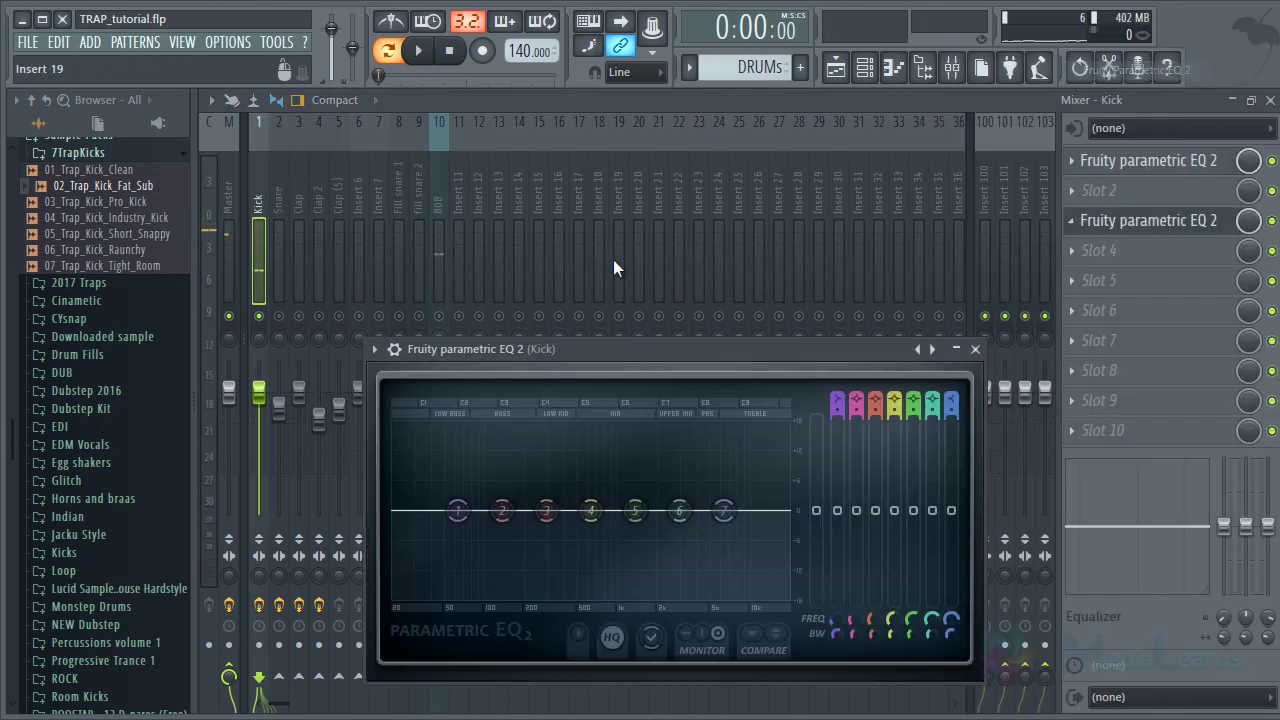
pyautogui.press('space')
pyautogui.moveTo(652, 511); pyautogui.dragTo(528, 522)
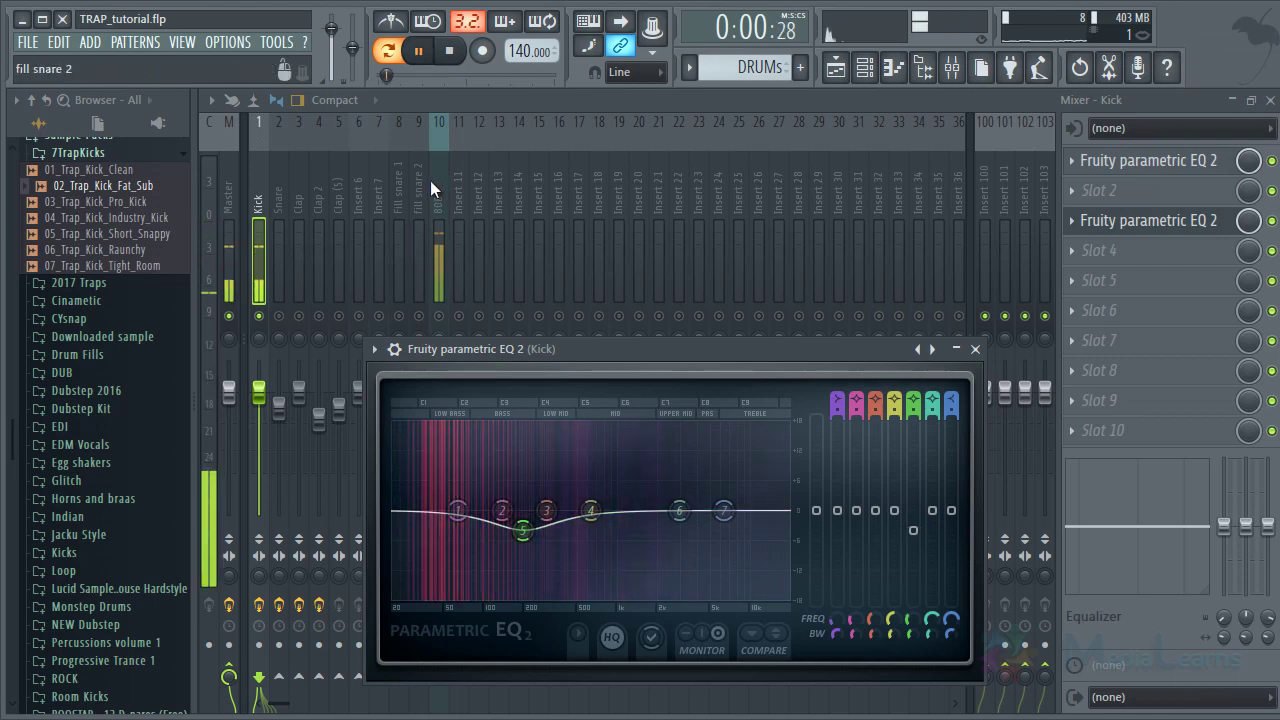
pyautogui.click(430, 180)
pyautogui.press('space')
# Sidechain the Kick mixer track to the 808 track and select the 808 track
pyautogui.click(262, 186)
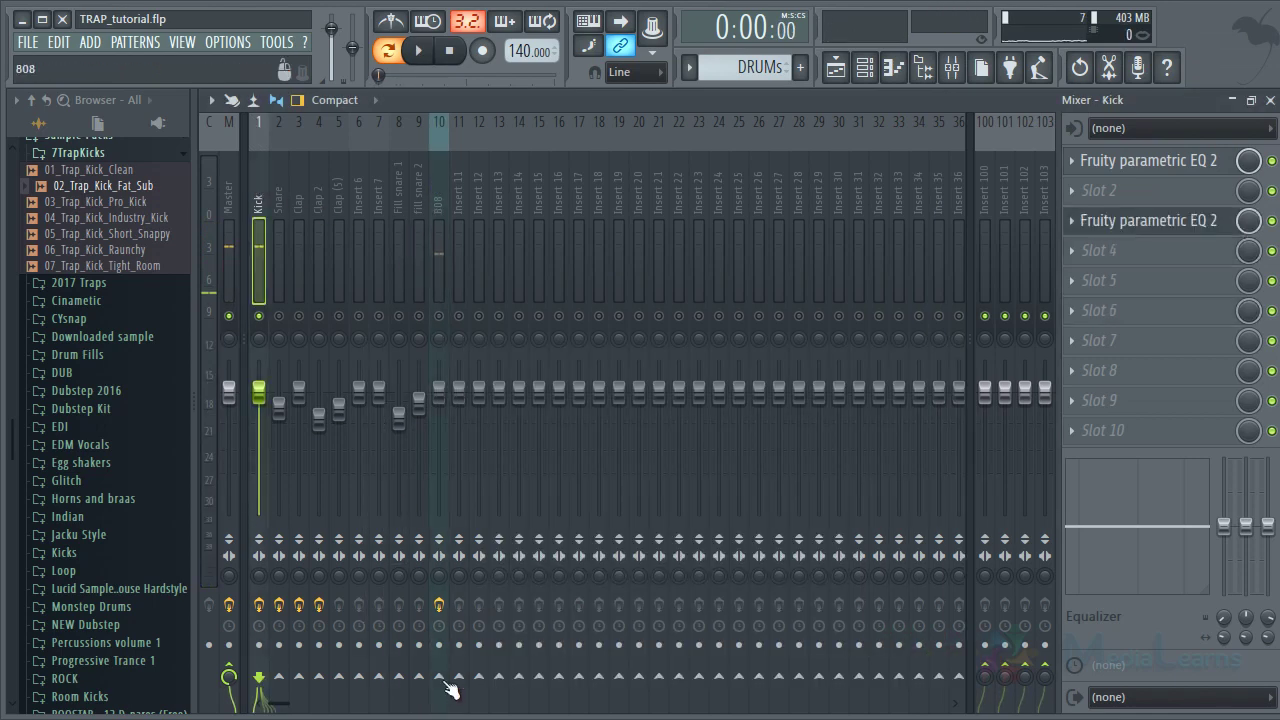
pyautogui.rightClick(443, 686)
pyautogui.click(444, 686)
pyautogui.click(266, 224)
pyautogui.rightClick(452, 684)
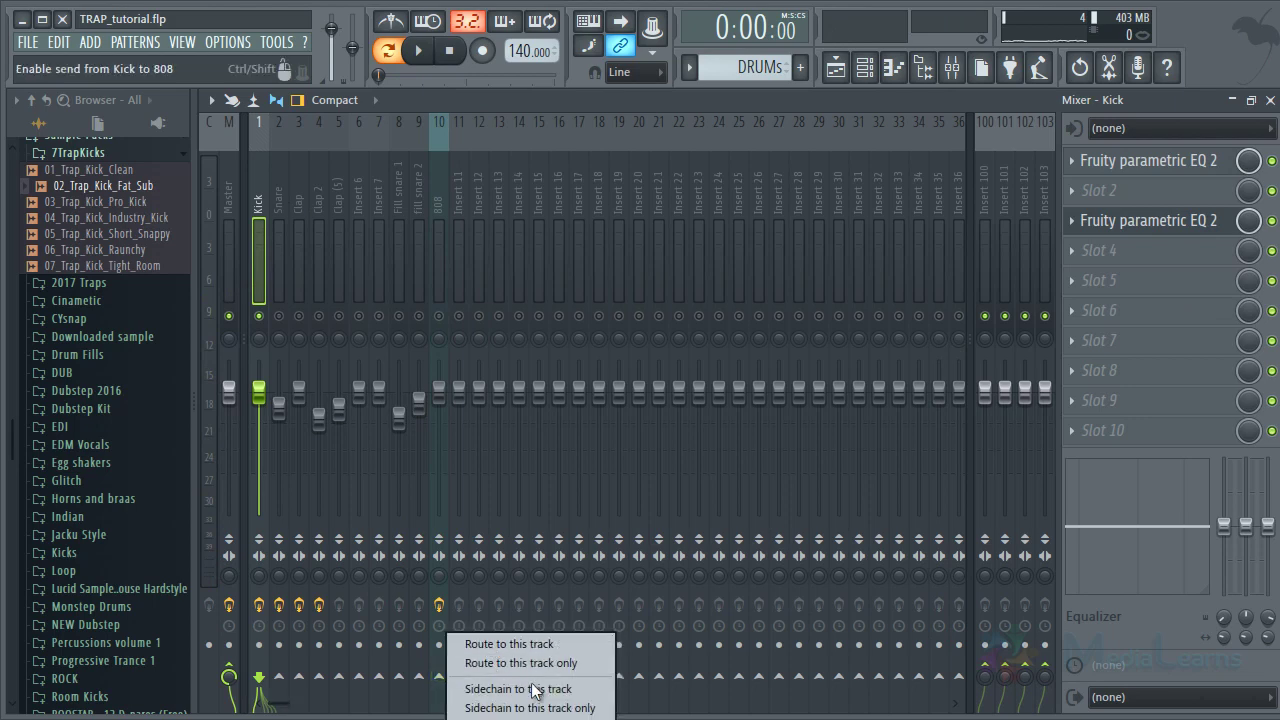
pyautogui.click(535, 690)
pyautogui.click(435, 196)
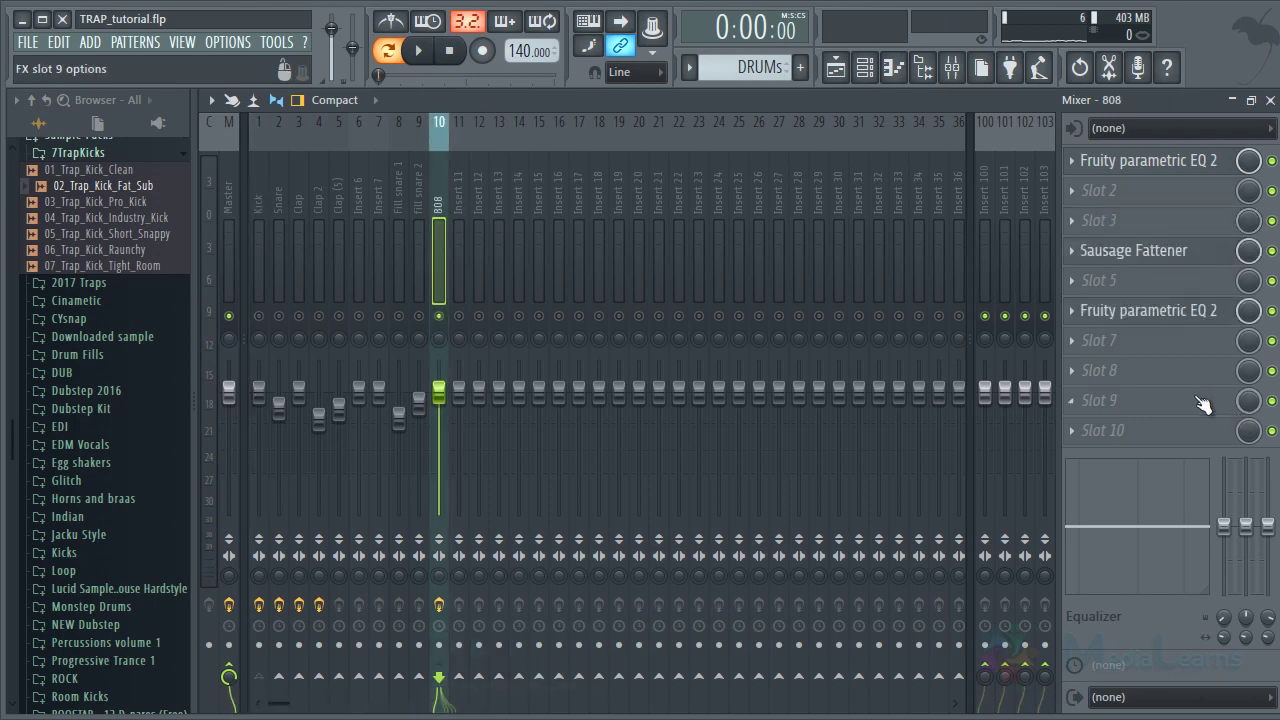
# Add a Fruity Limiter in slot 9 of the 808 track, switch it to compressor mode, lower the threshold and raise the knee
pyautogui.click(1200, 401)
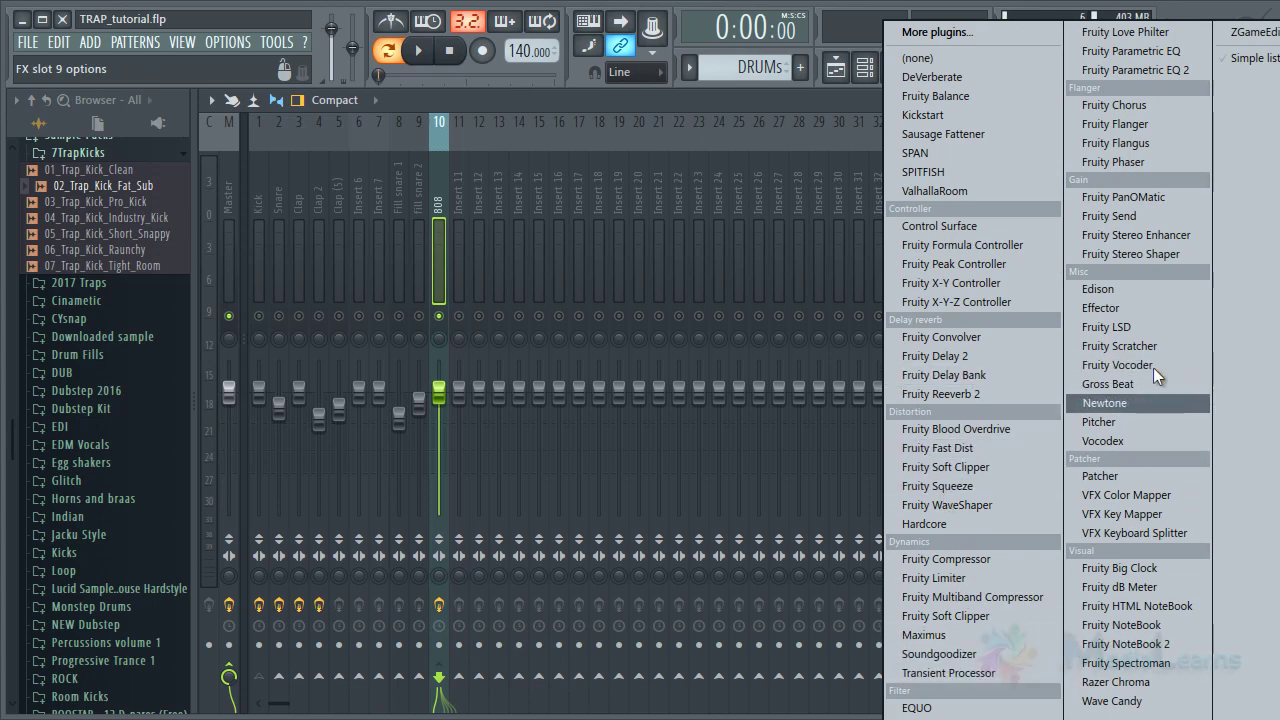
pyautogui.click(942, 580)
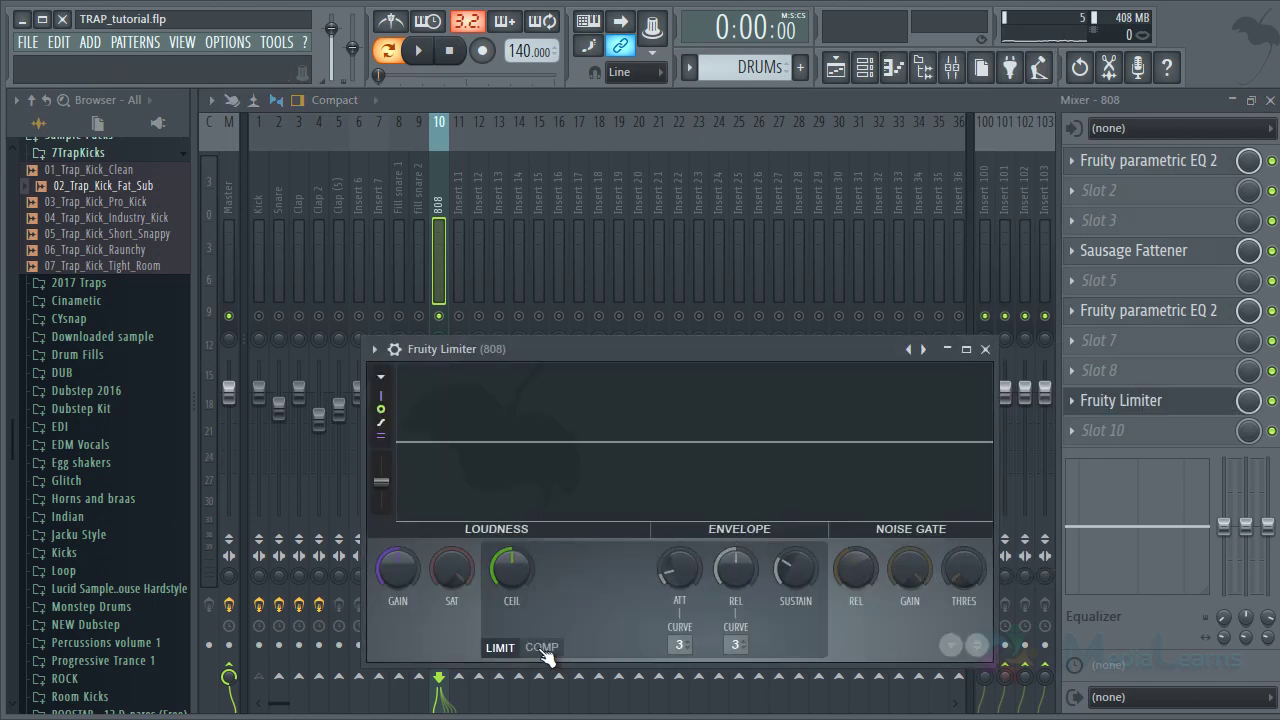
pyautogui.click(542, 647)
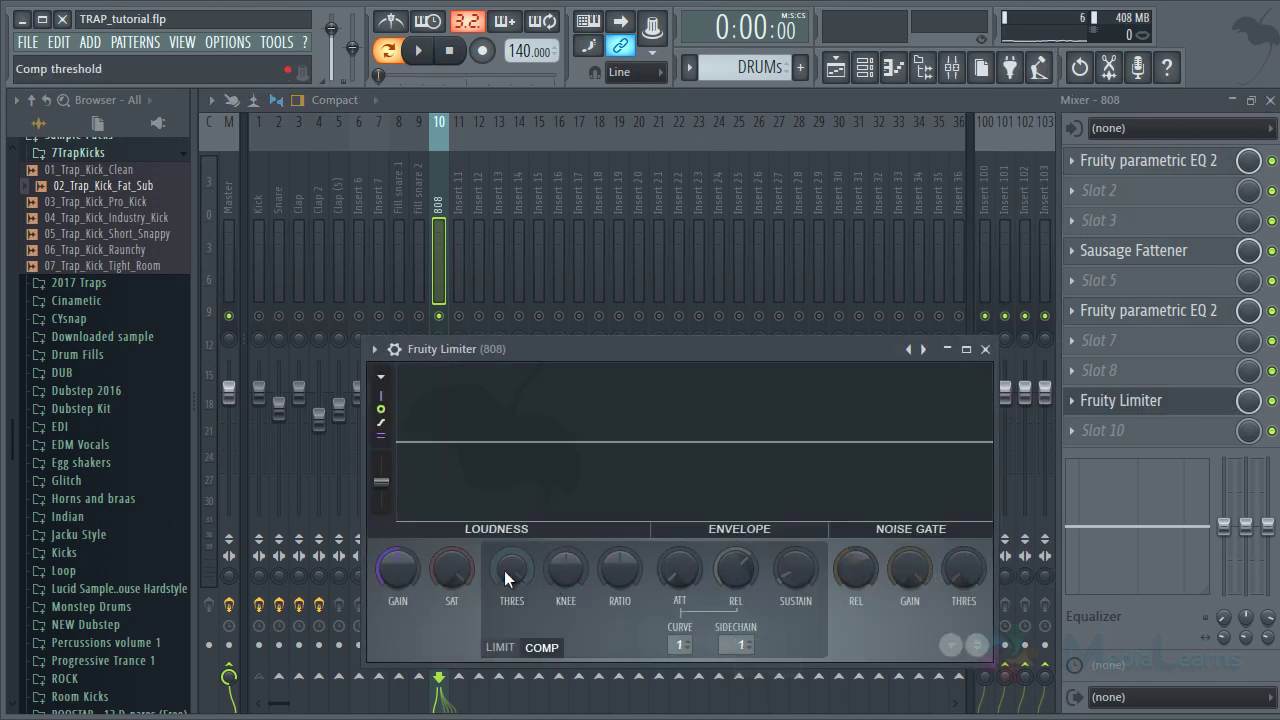
pyautogui.moveTo(504, 570); pyautogui.dragTo(547, 690)
pyautogui.moveTo(573, 570); pyautogui.dragTo(559, 503)
pyautogui.press('space')
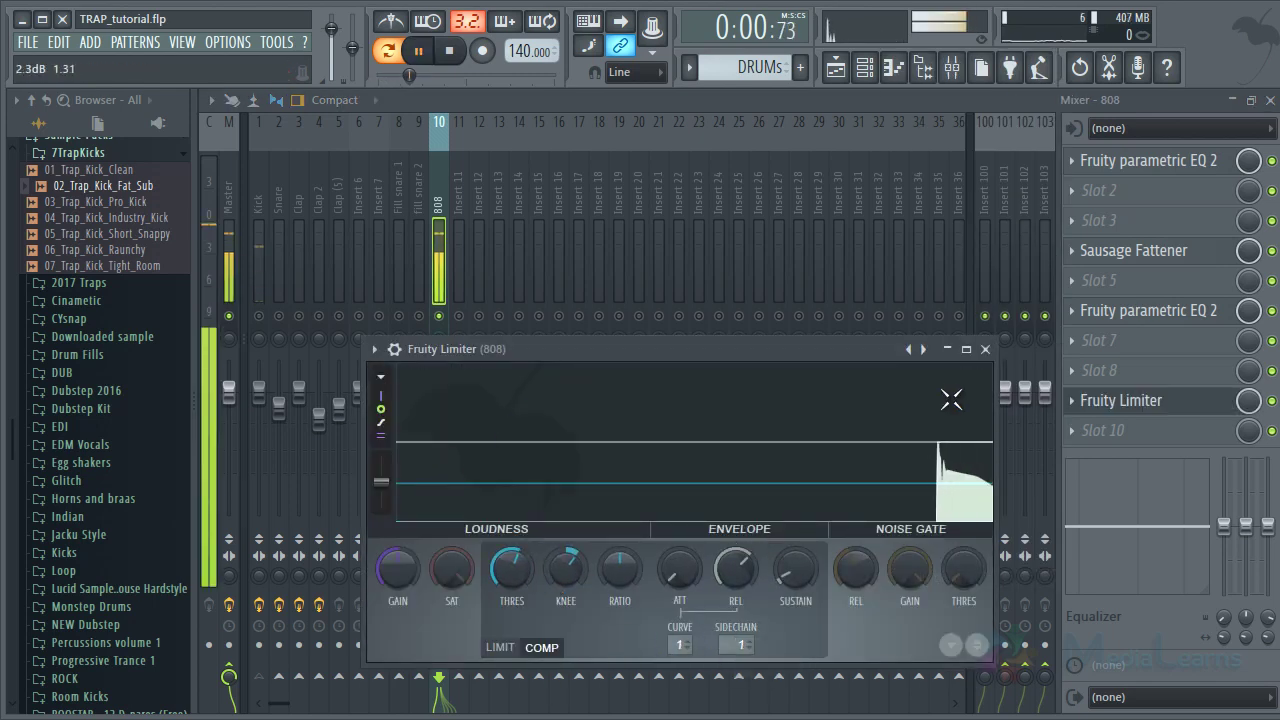
pyautogui.click(985, 349)
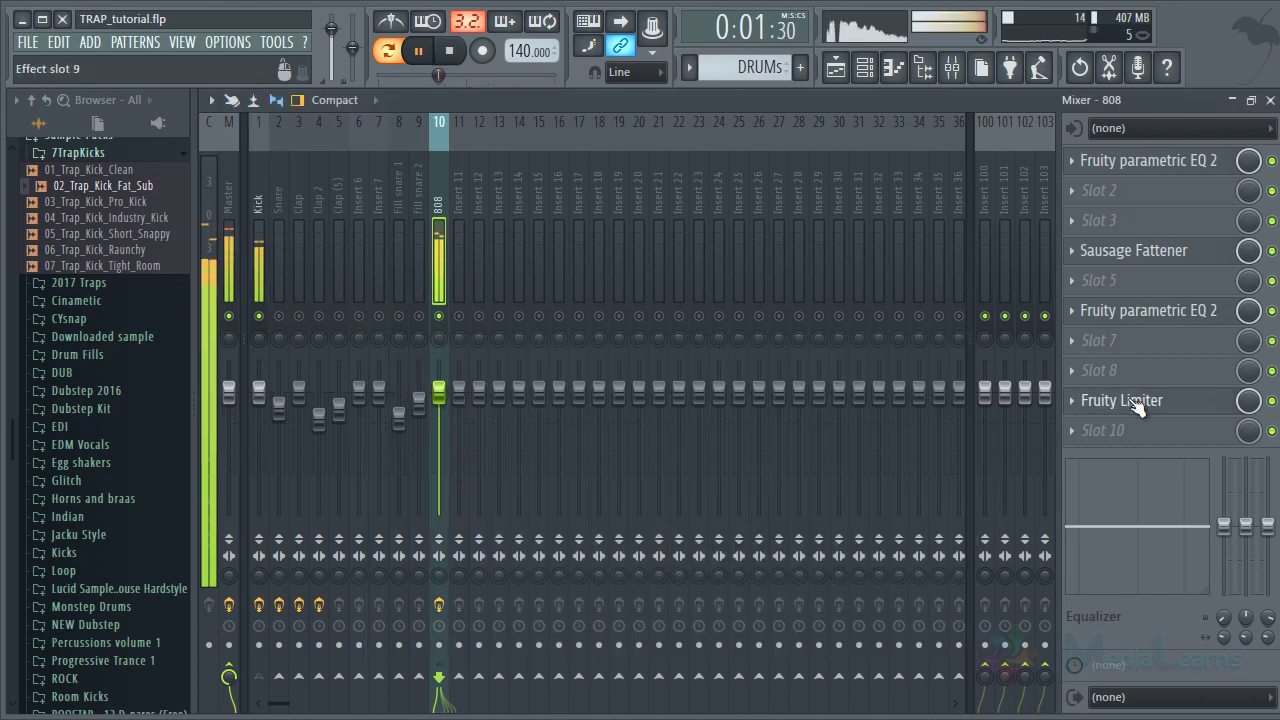
# Reopen the 808's Fruity Limiter, lower the compressor threshold further and set the knee to 56%
pyautogui.click(1068, 404)
pyautogui.moveTo(496, 586); pyautogui.dragTo(517, 649)
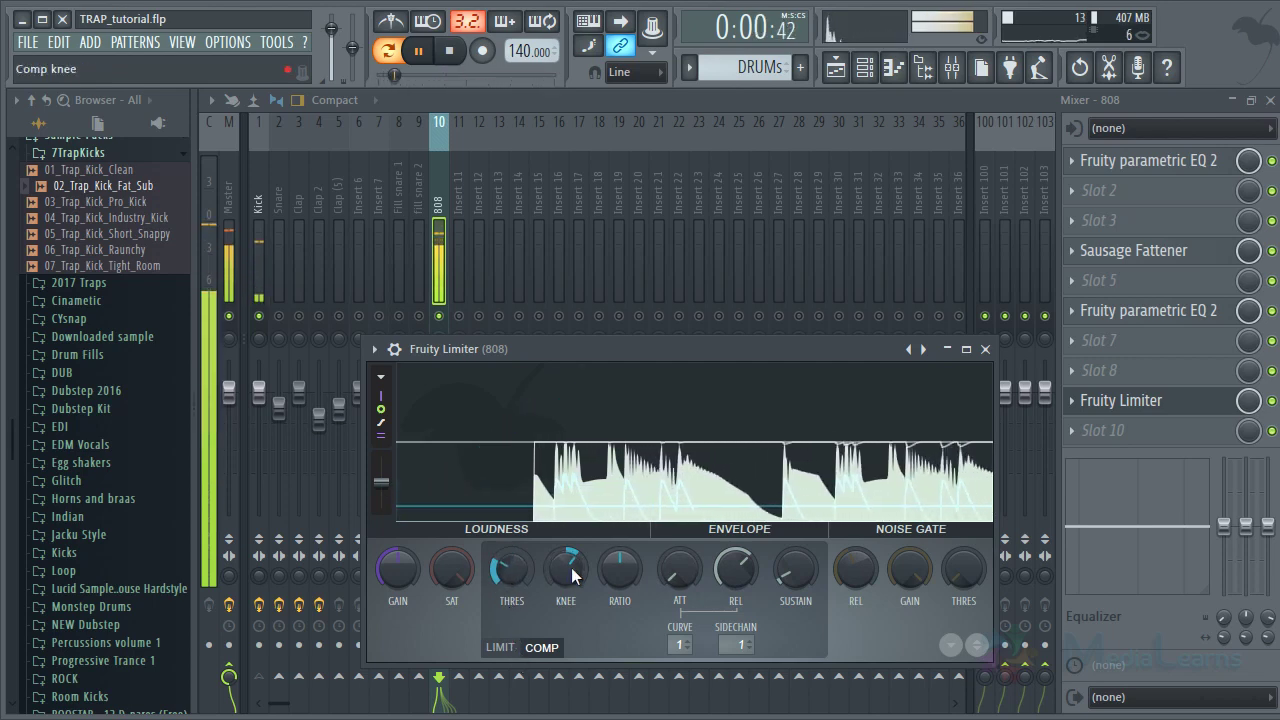
pyautogui.moveTo(571, 567); pyautogui.dragTo(582, 489)
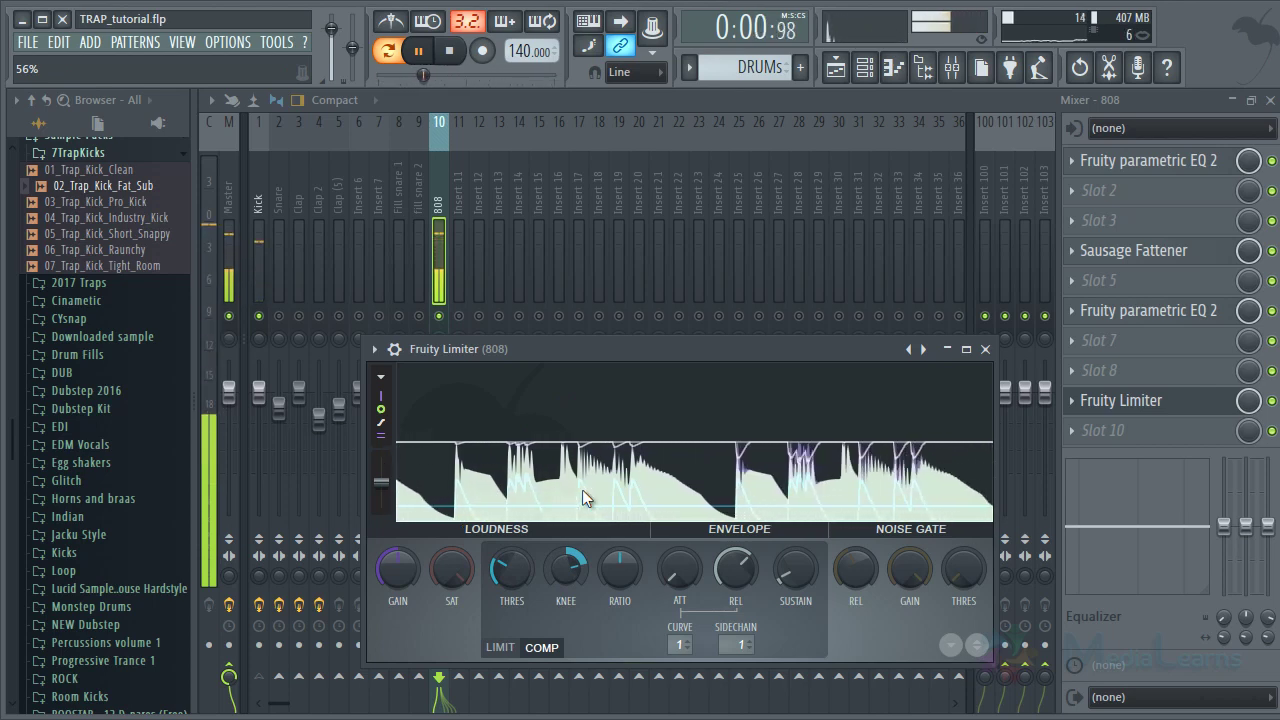
pyautogui.click(985, 349)
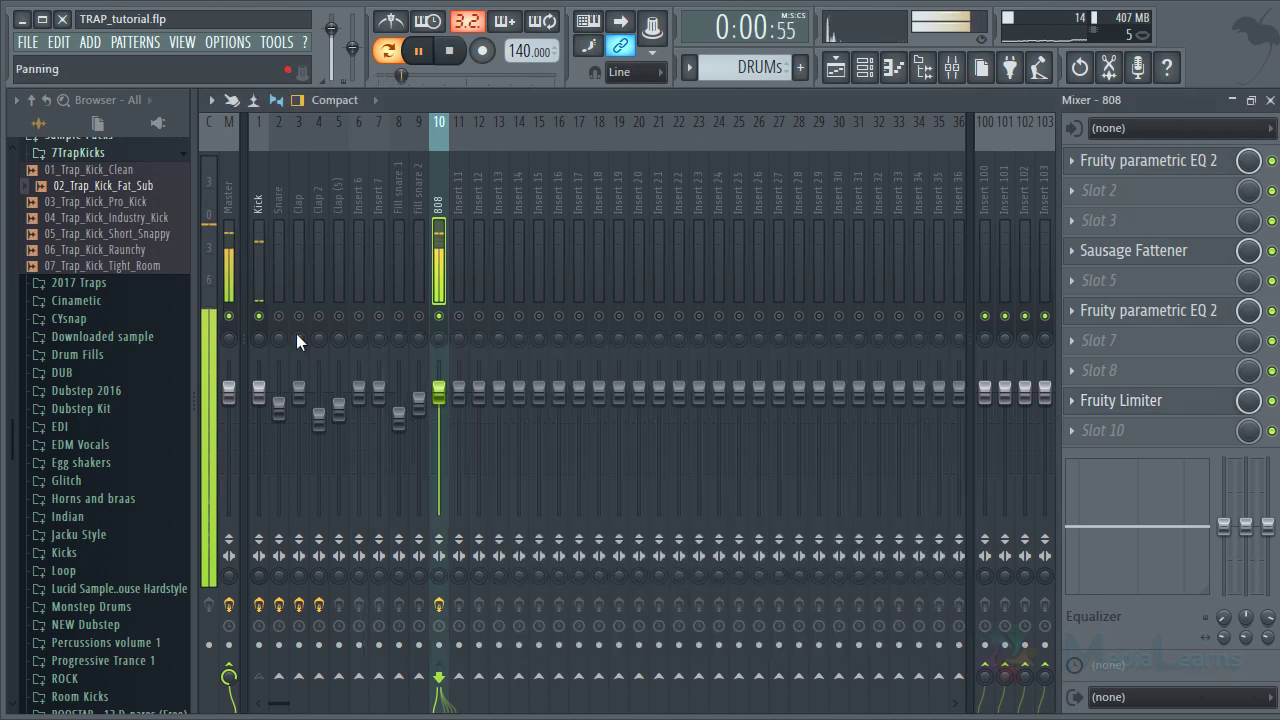
# Load the HP preset in the Kick track's slot 3 EQ, set high-pass band 1 to about 73 Hz and play it with the 808
pyautogui.click(258, 251)
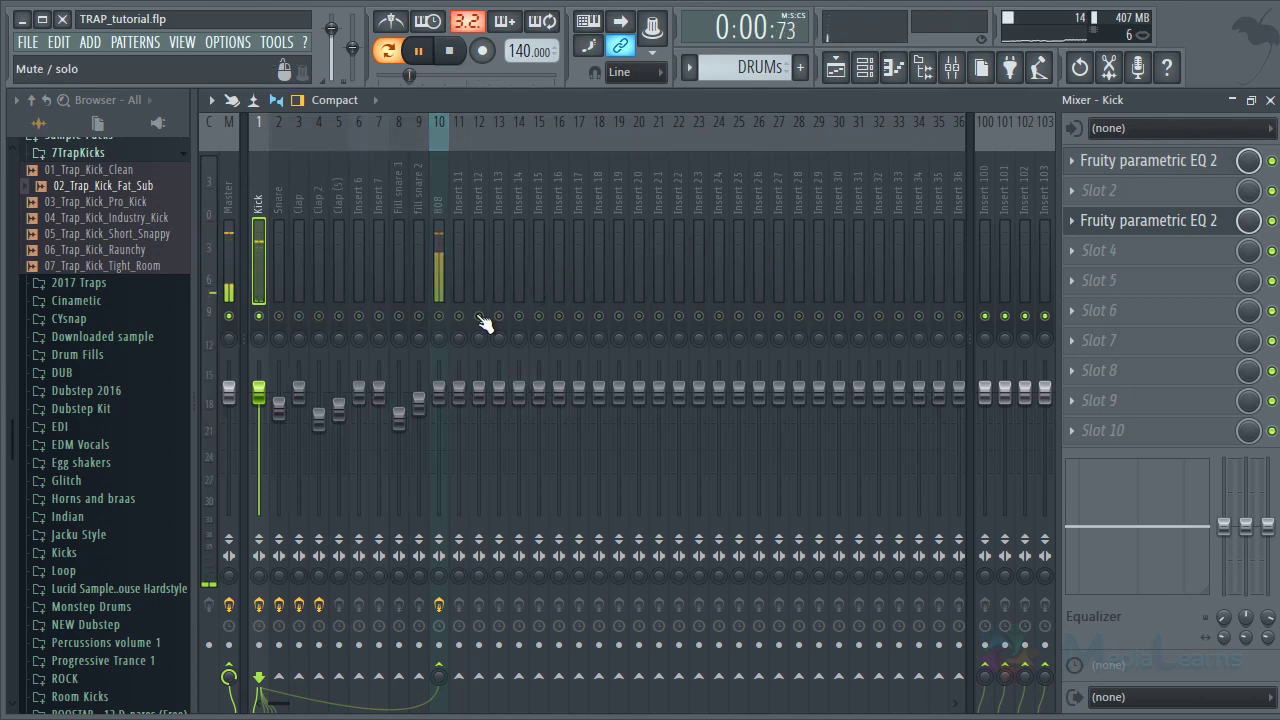
pyautogui.click(1140, 222)
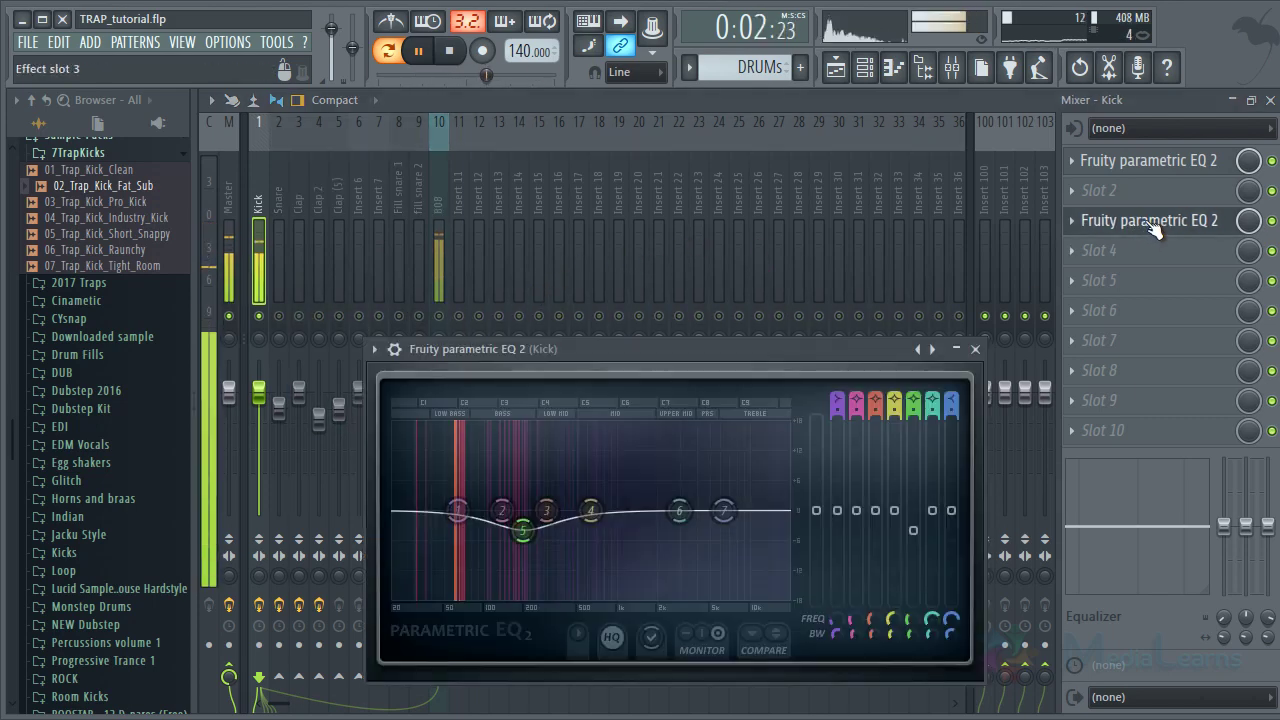
pyautogui.press('space')
pyautogui.click(925, 349)
pyautogui.click(946, 386)
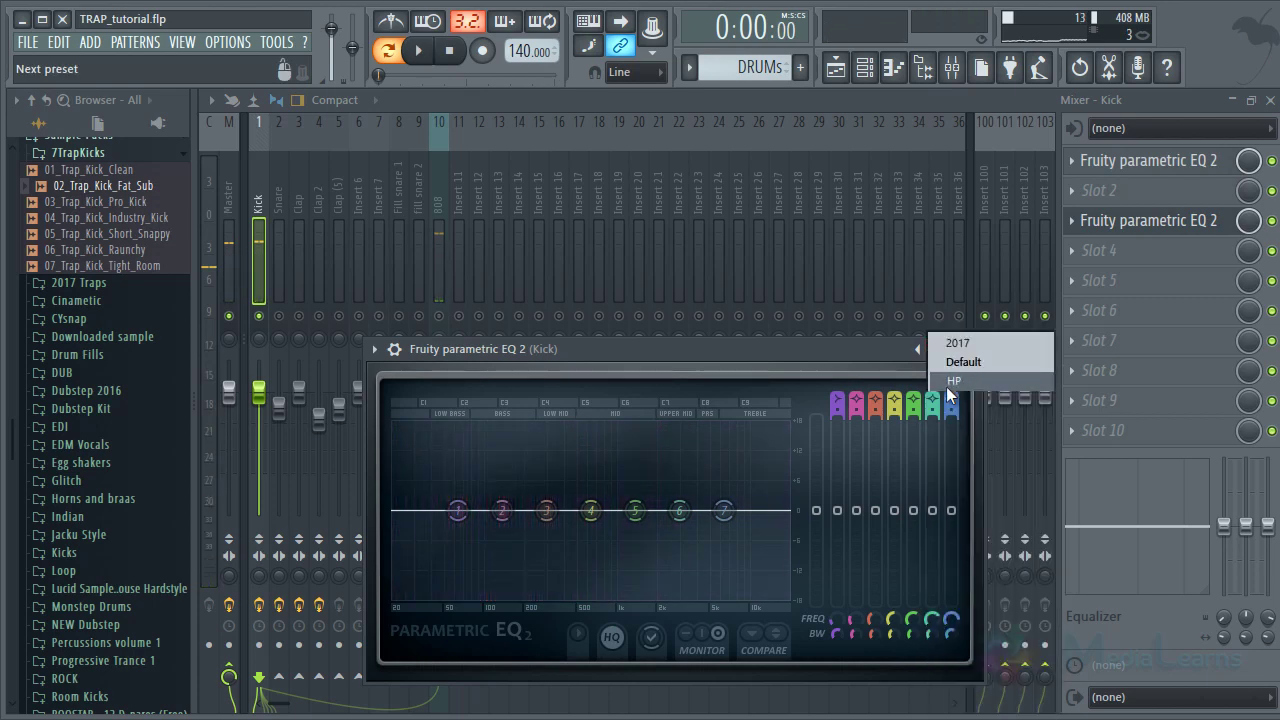
pyautogui.moveTo(530, 515); pyautogui.dragTo(449, 525)
pyautogui.press('space')
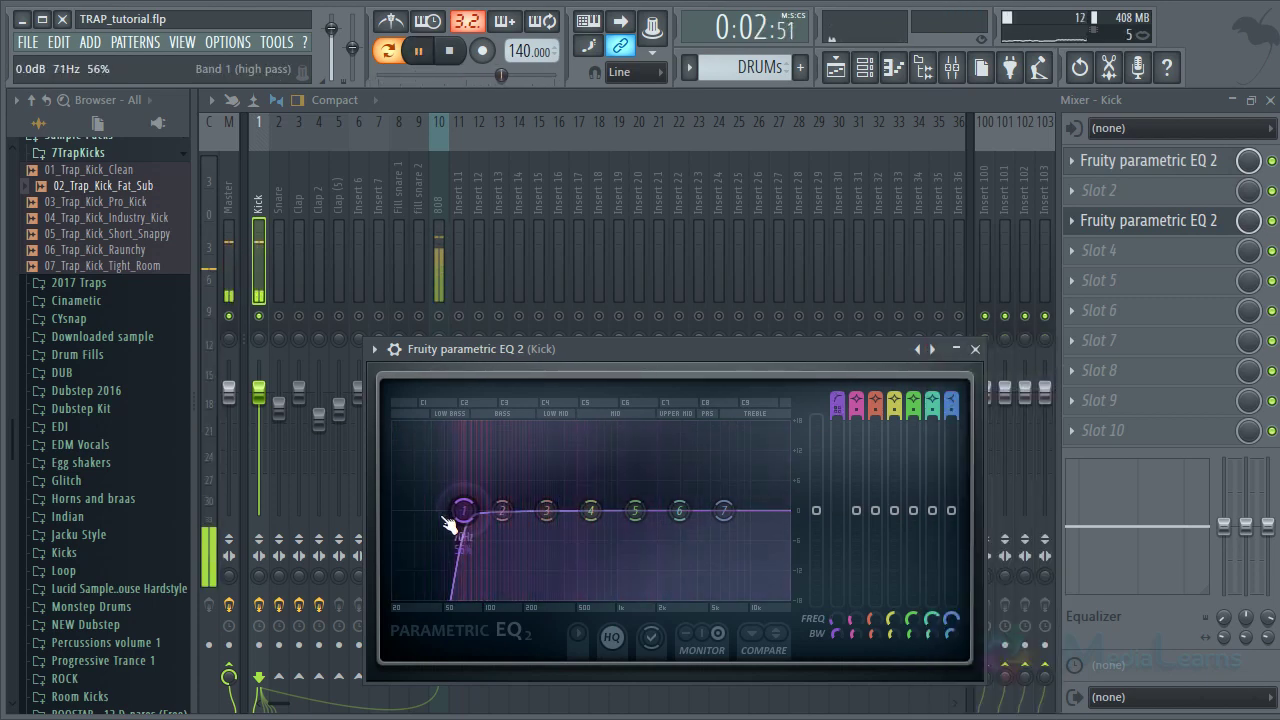
pyautogui.press('space')
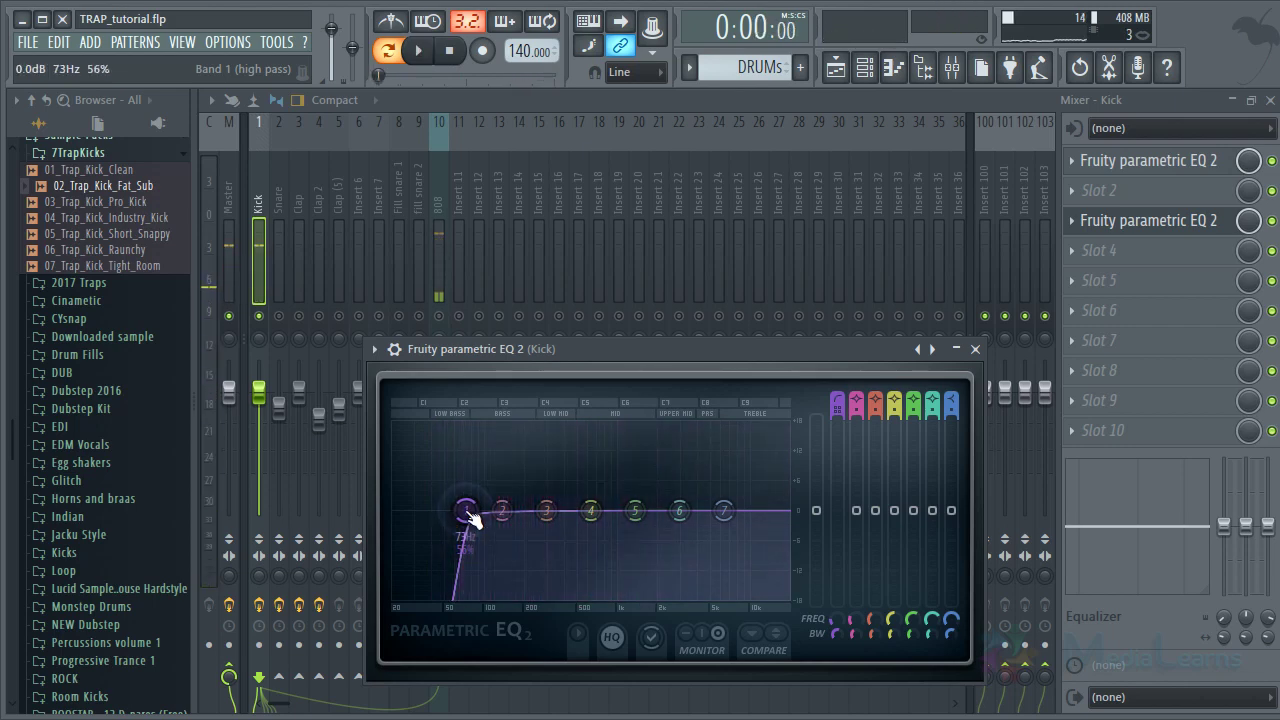
pyautogui.click(441, 182)
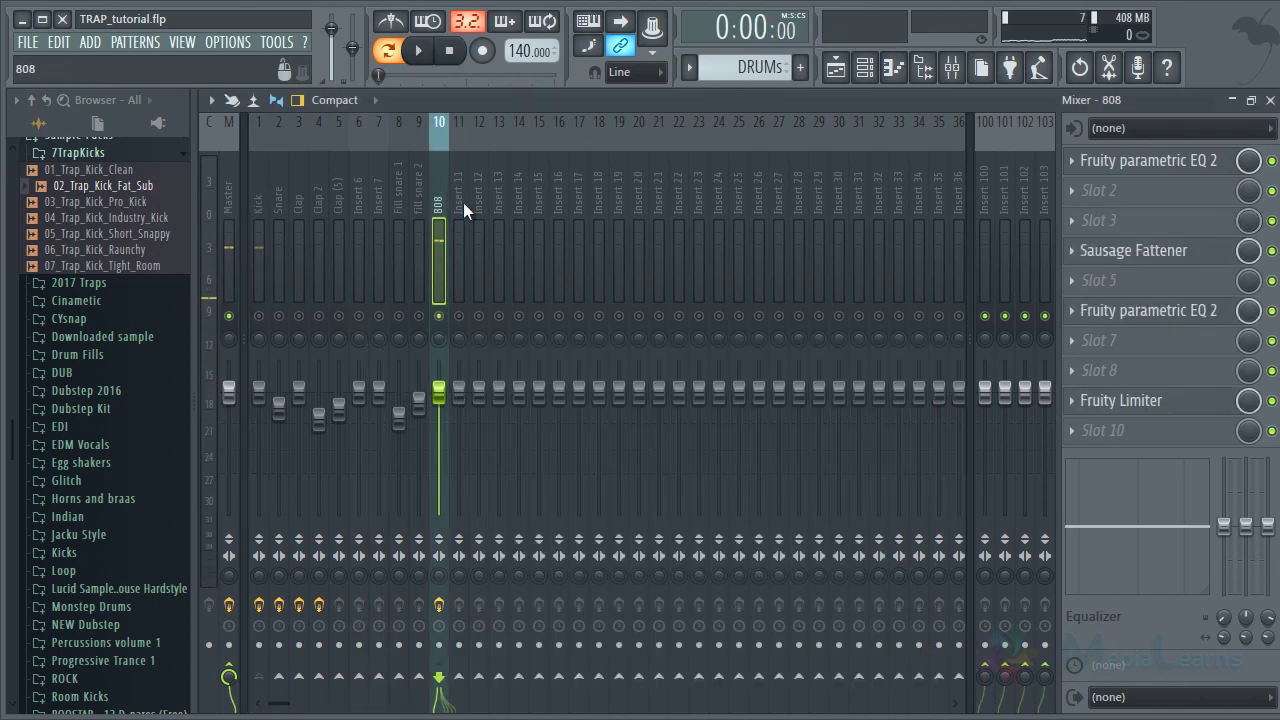
pyautogui.press('space')
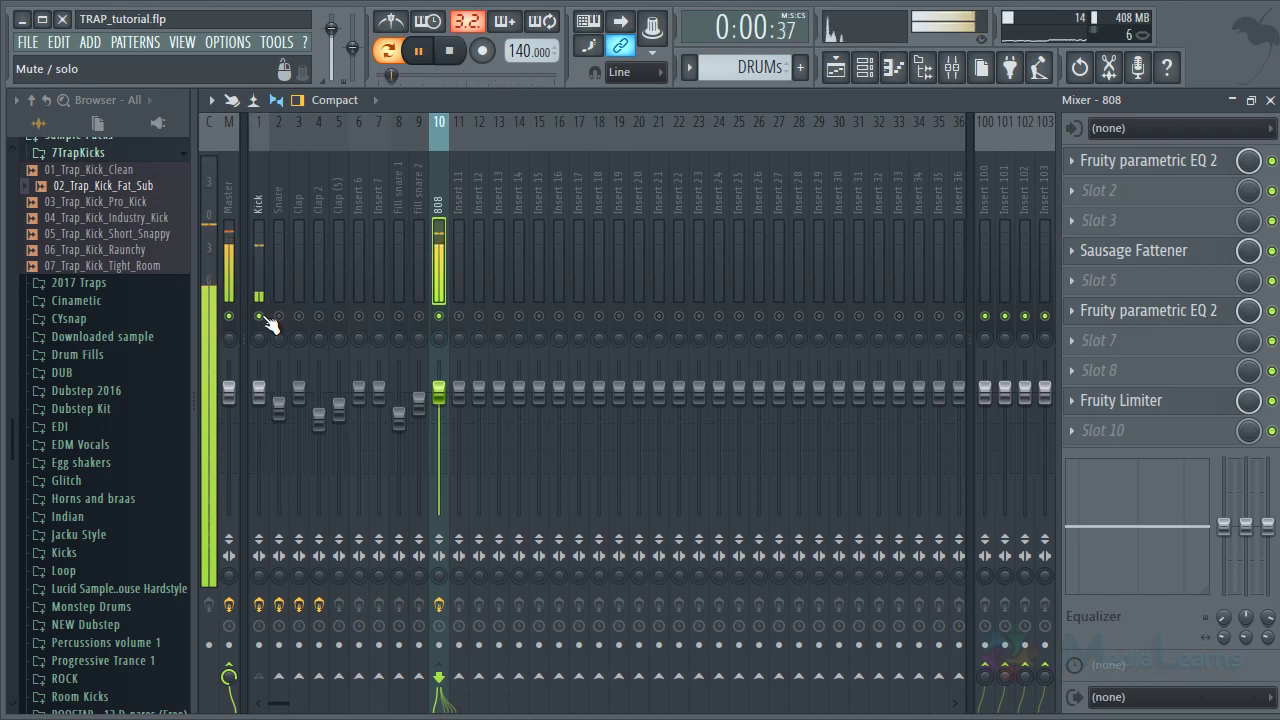
# Cancel the channel solo in the channel rack so that all drum and 808 channels are enabled, and play the pattern
pyautogui.click(866, 70)
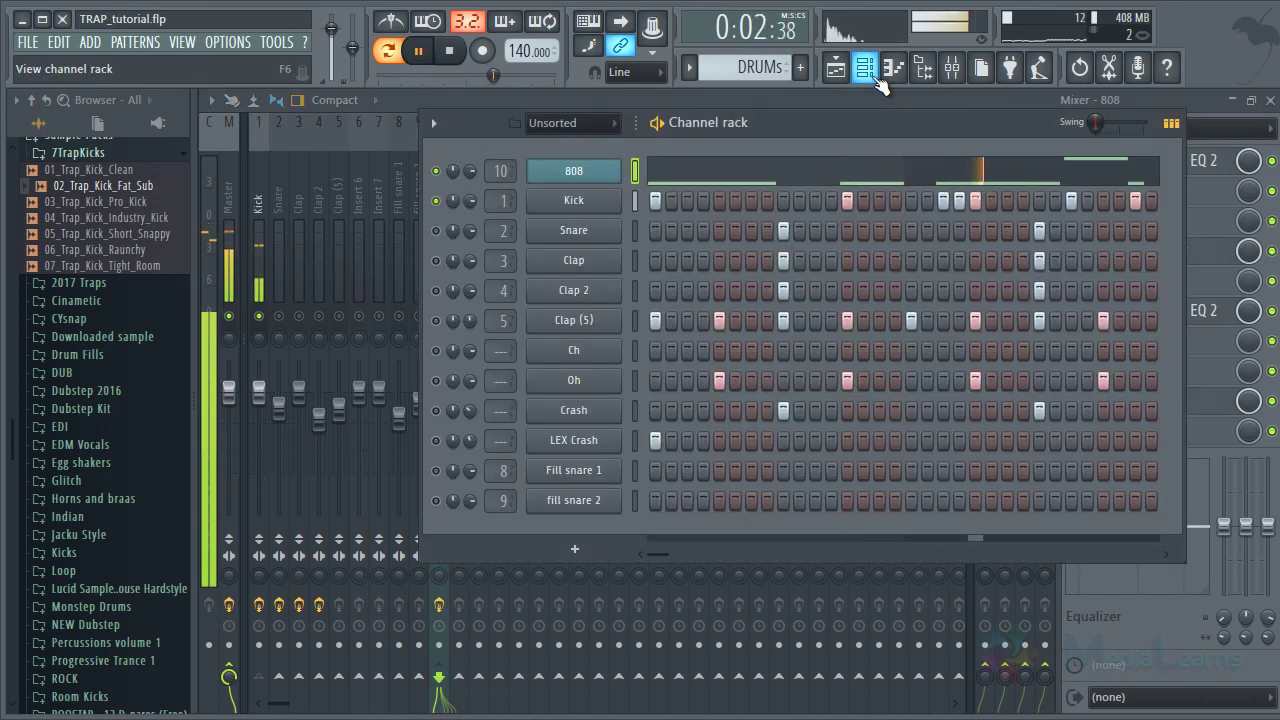
pyautogui.press('space')
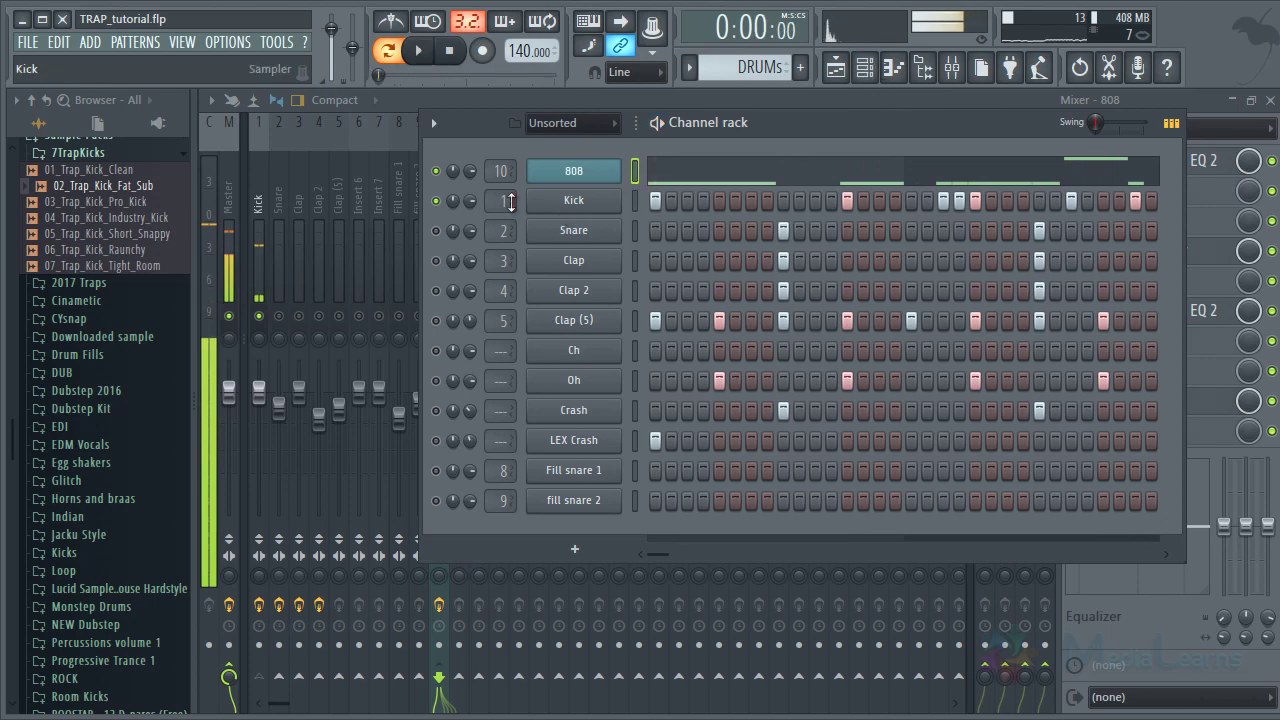
pyautogui.rightClick(437, 202)
pyautogui.click(453, 211)
pyautogui.rightClick(437, 202)
pyautogui.click(448, 210)
pyautogui.press('space')
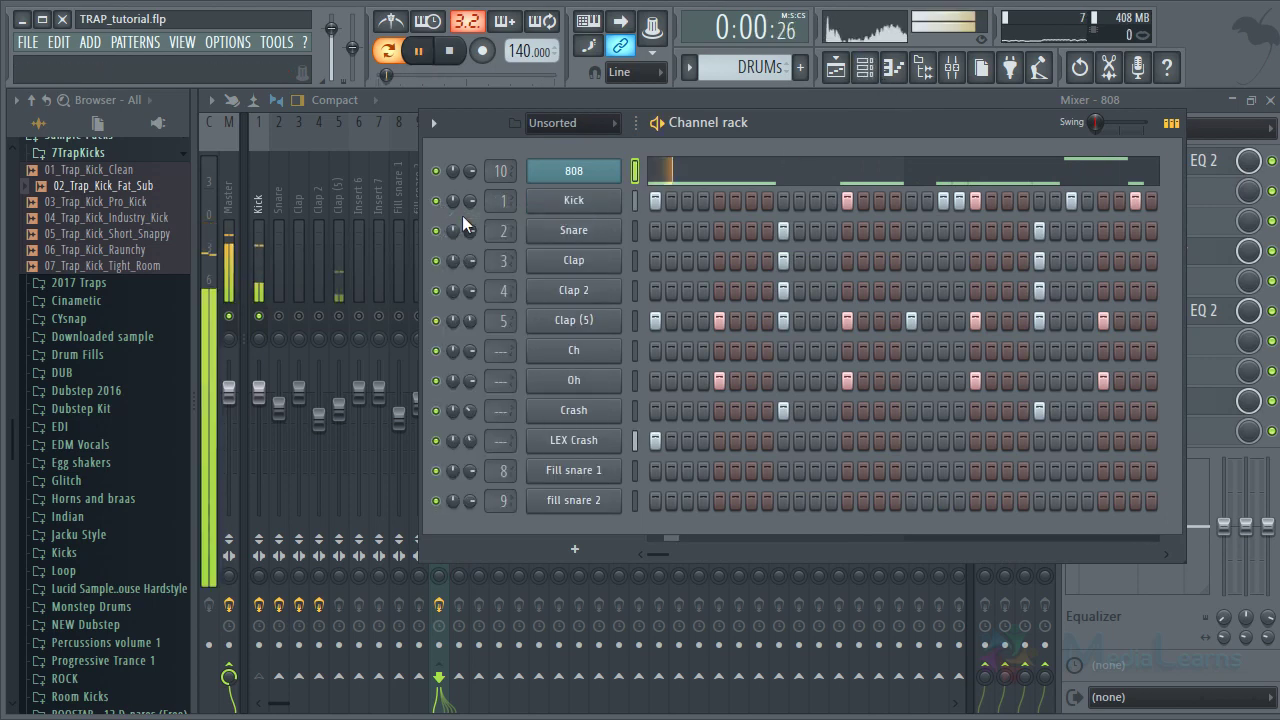
pyautogui.press('space')
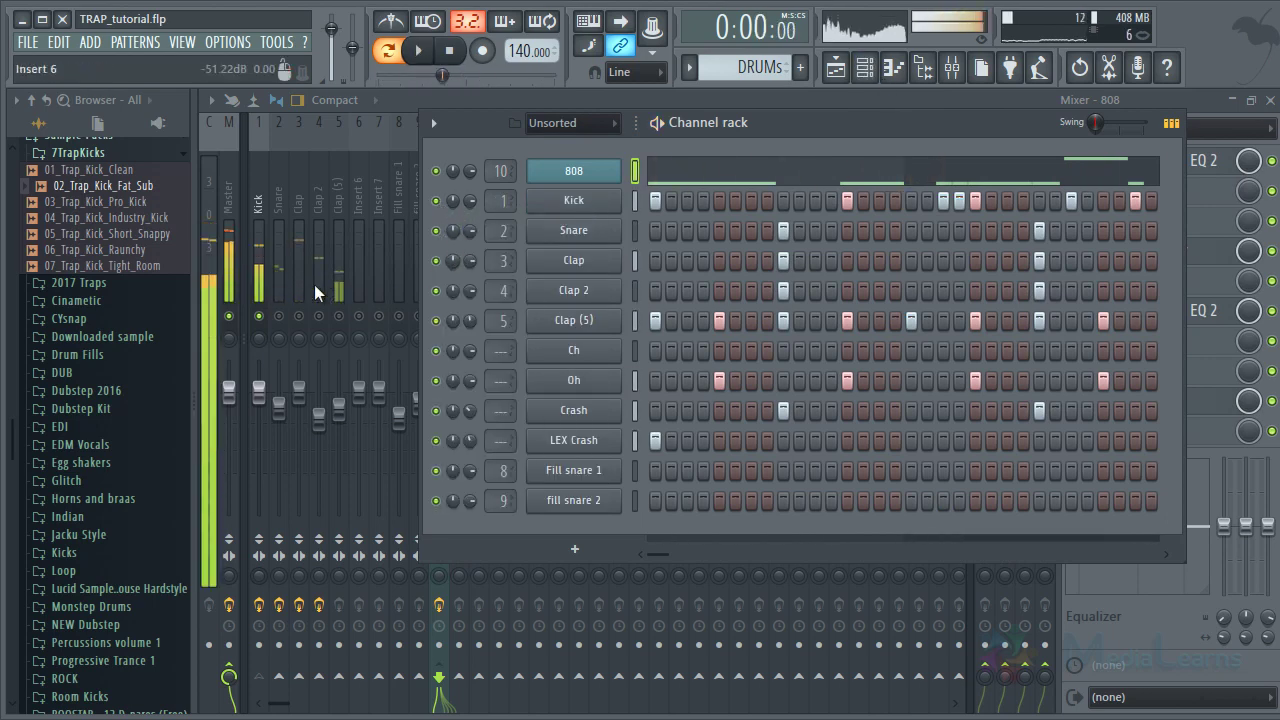
# Unmute all the soloed-out mixer tracks and play the full DRUMs pattern
pyautogui.click(301, 238)
pyautogui.press('space')
pyautogui.hotkey('ctrl', 's')
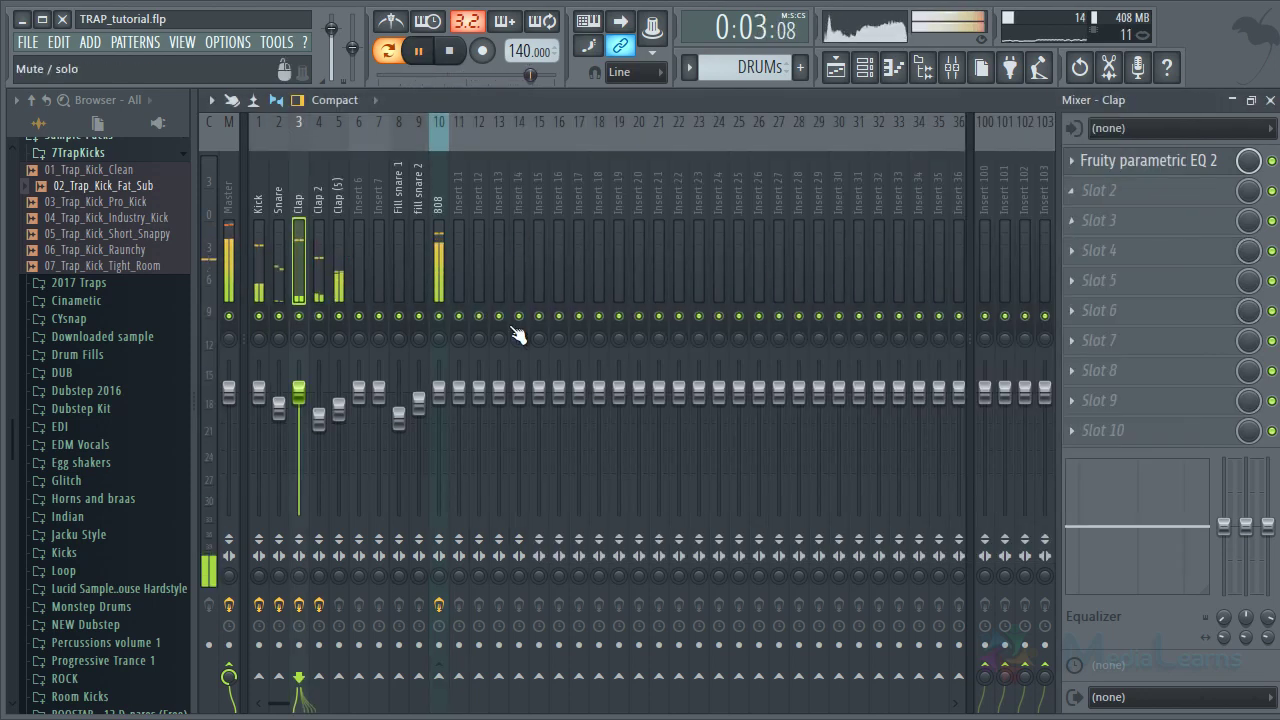
# Set the 808 mixer fader to 100% (0.0 dB), lower the Kick fader to 88% (-2.9 dB) and close the mixer
pyautogui.click(428, 178)
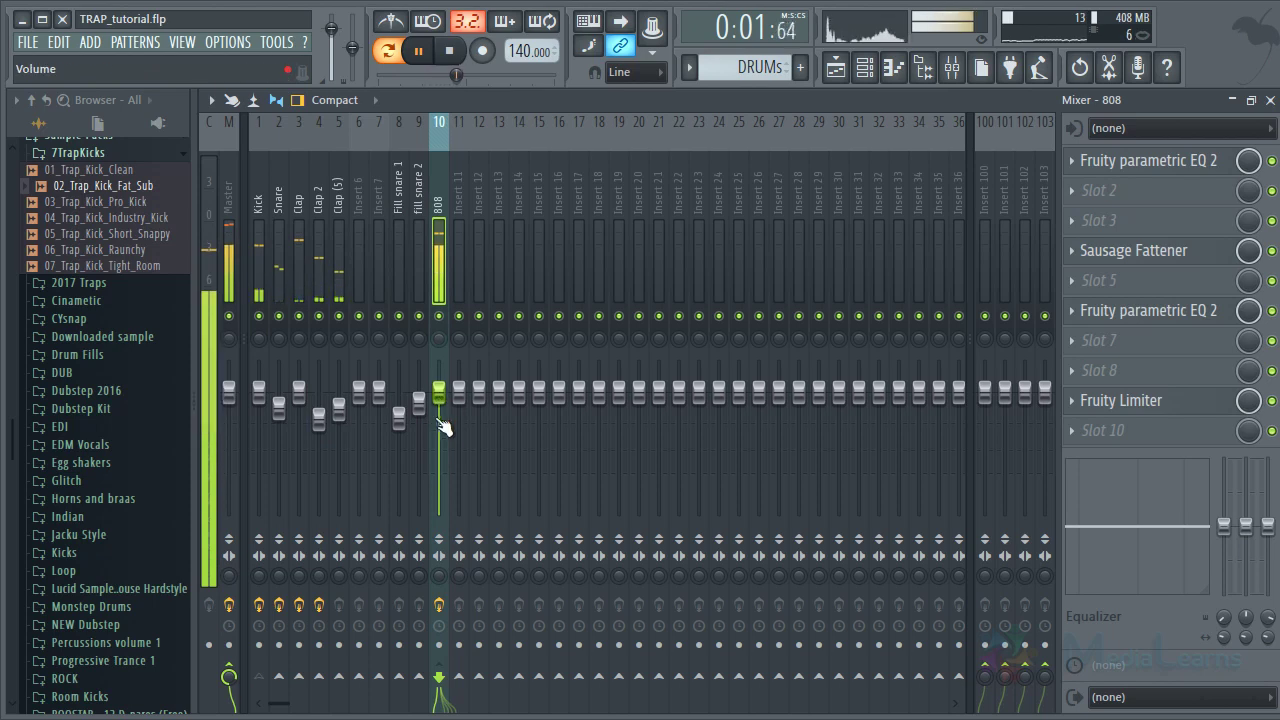
pyautogui.moveTo(439, 390); pyautogui.dragTo(443, 452)
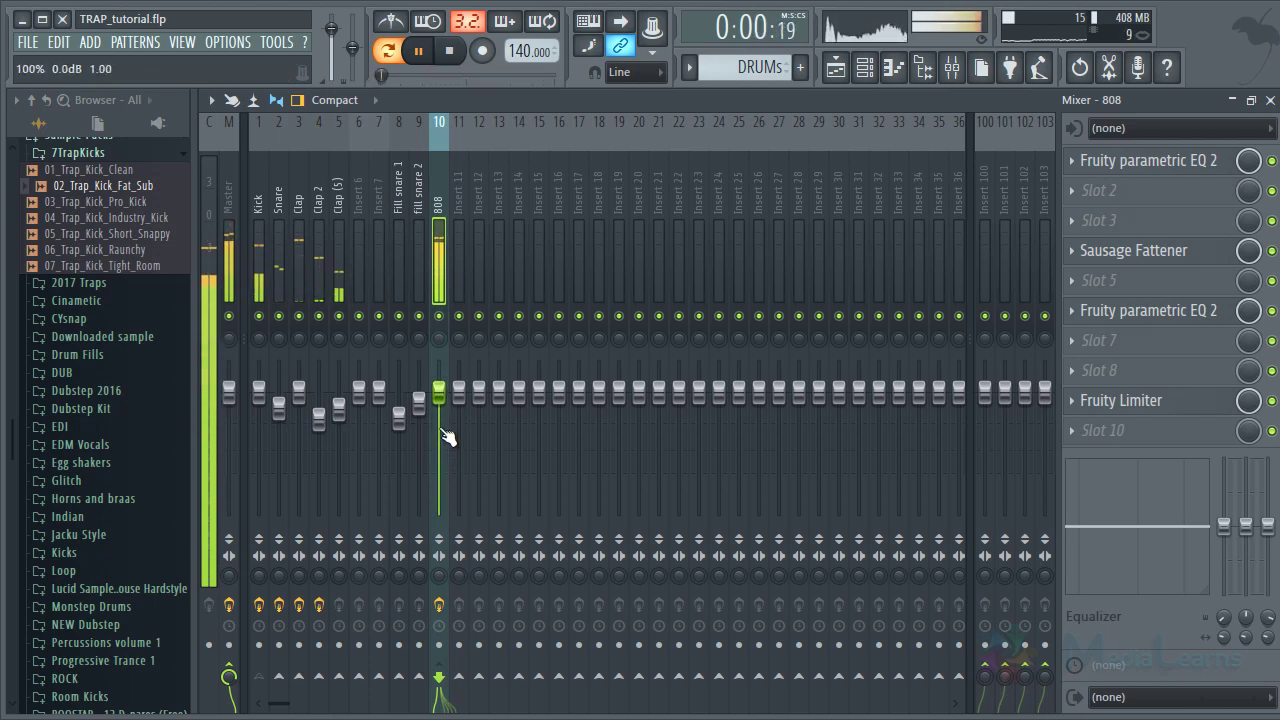
pyautogui.moveTo(258, 394); pyautogui.dragTo(266, 430)
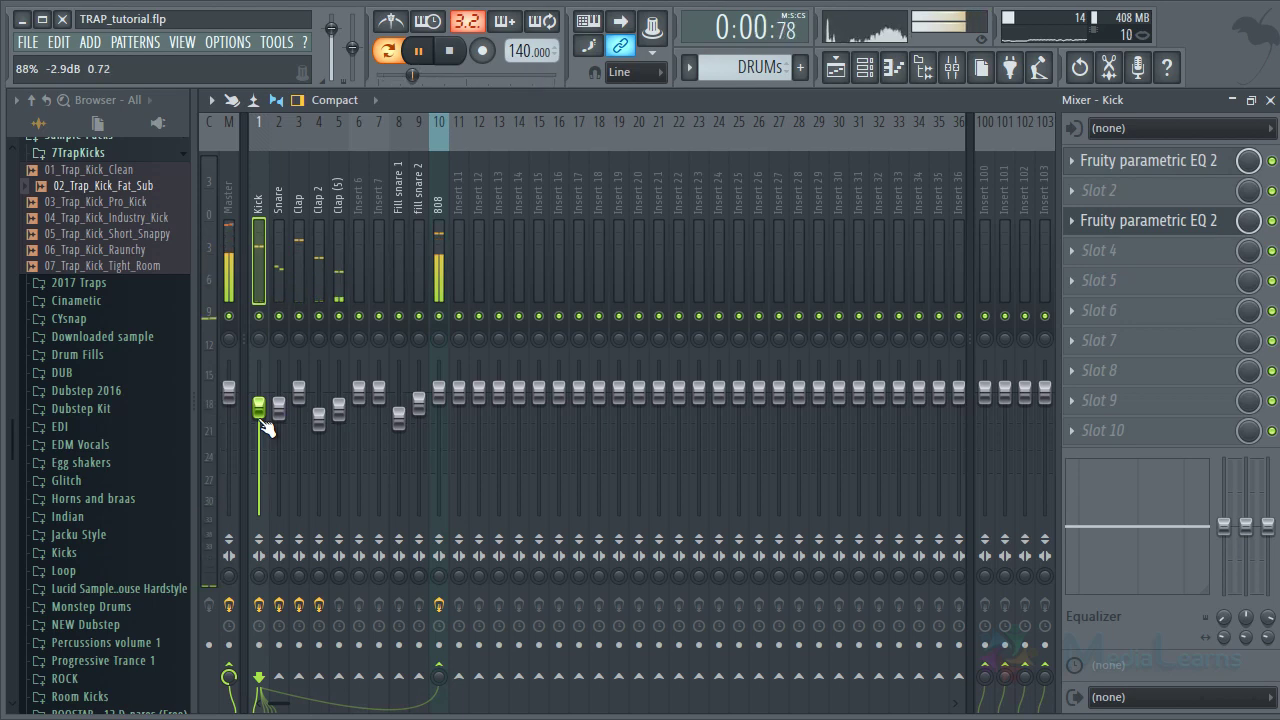
pyautogui.click(1270, 100)
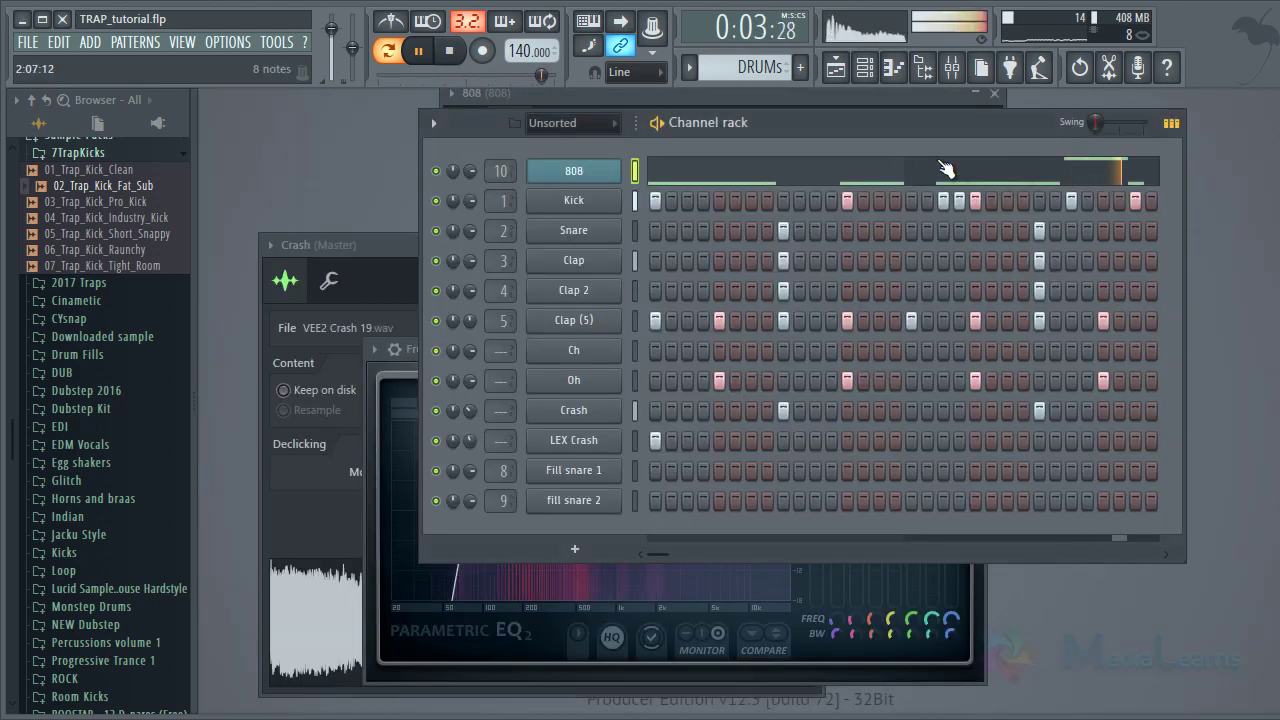
# Examine the 808 bass line's notes in the piano roll and stop playback
pyautogui.click(805, 175)
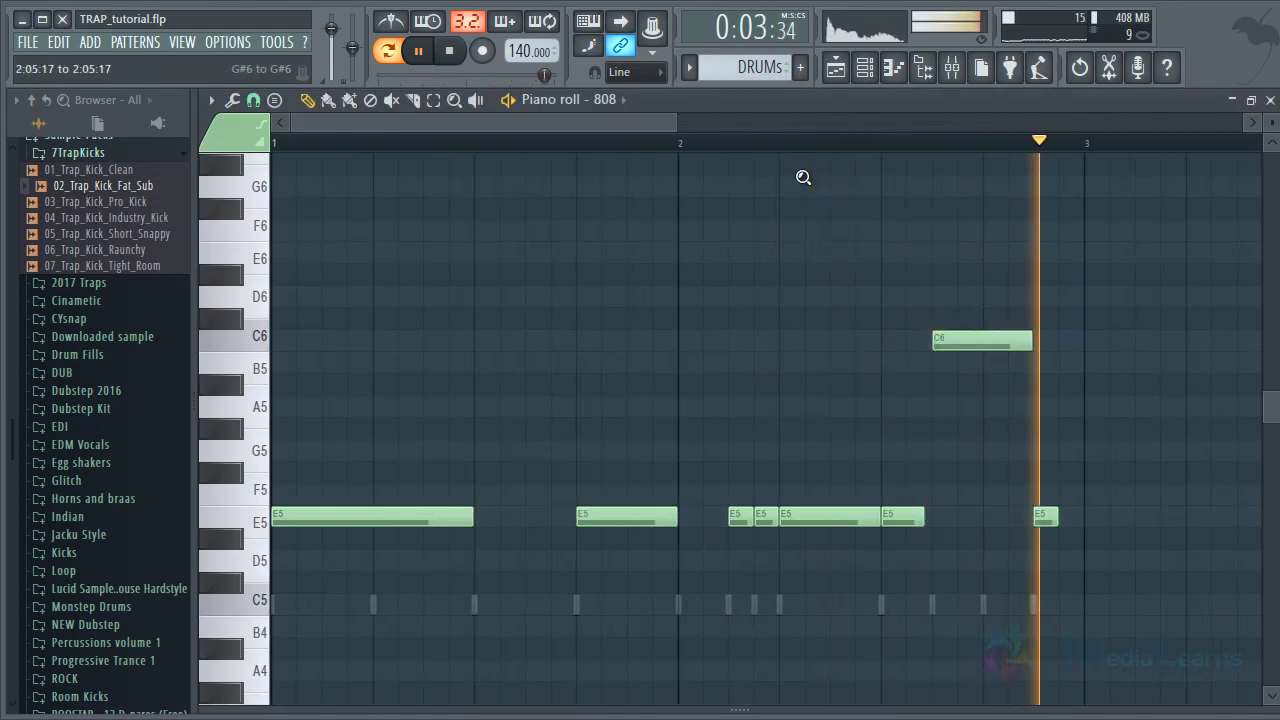
pyautogui.press('space')
pyautogui.press('F6')
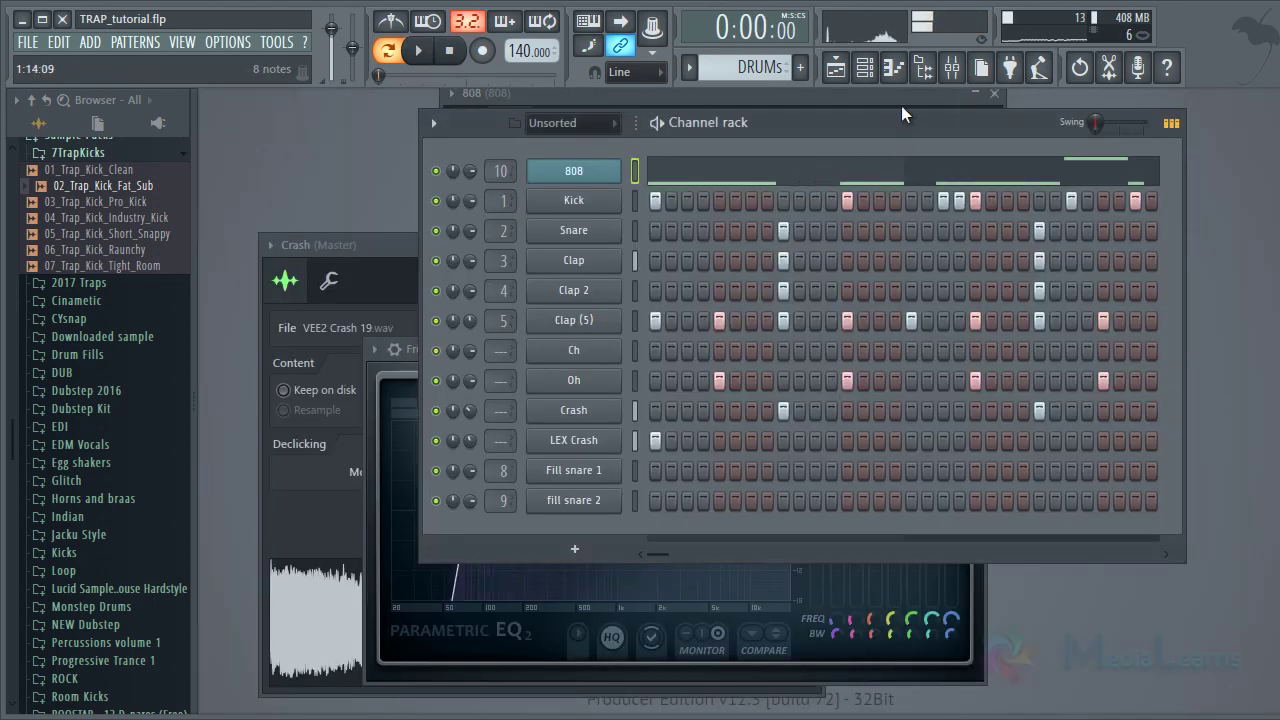
# Play the drop arrangement in the playlist from bar 61 and listen to the overall mix
pyautogui.click(838, 70)
pyautogui.press('space')
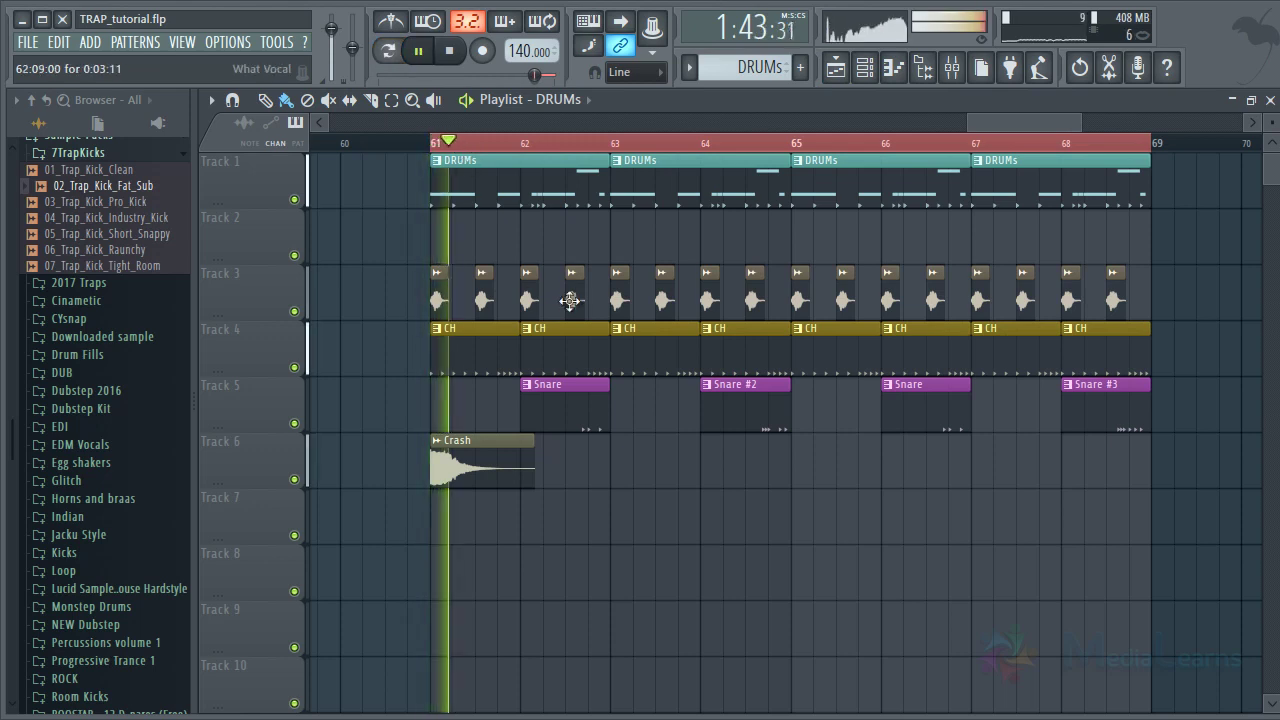
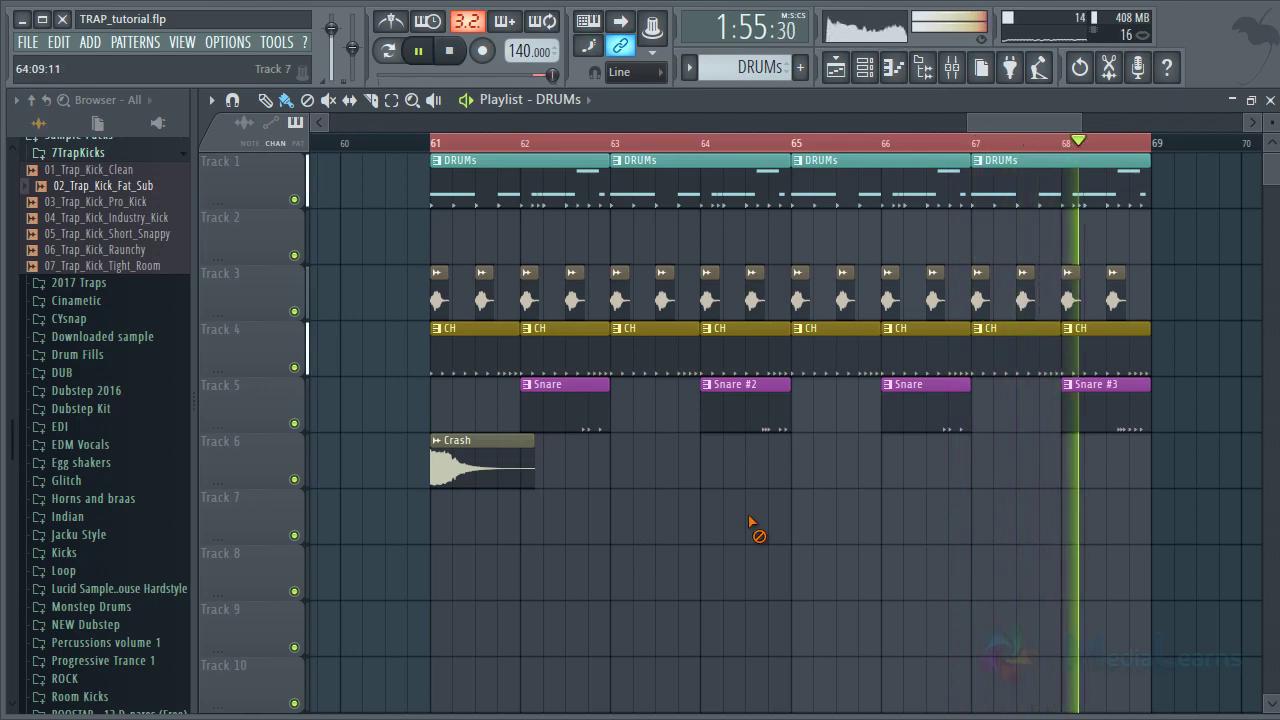
pyautogui.press('space')
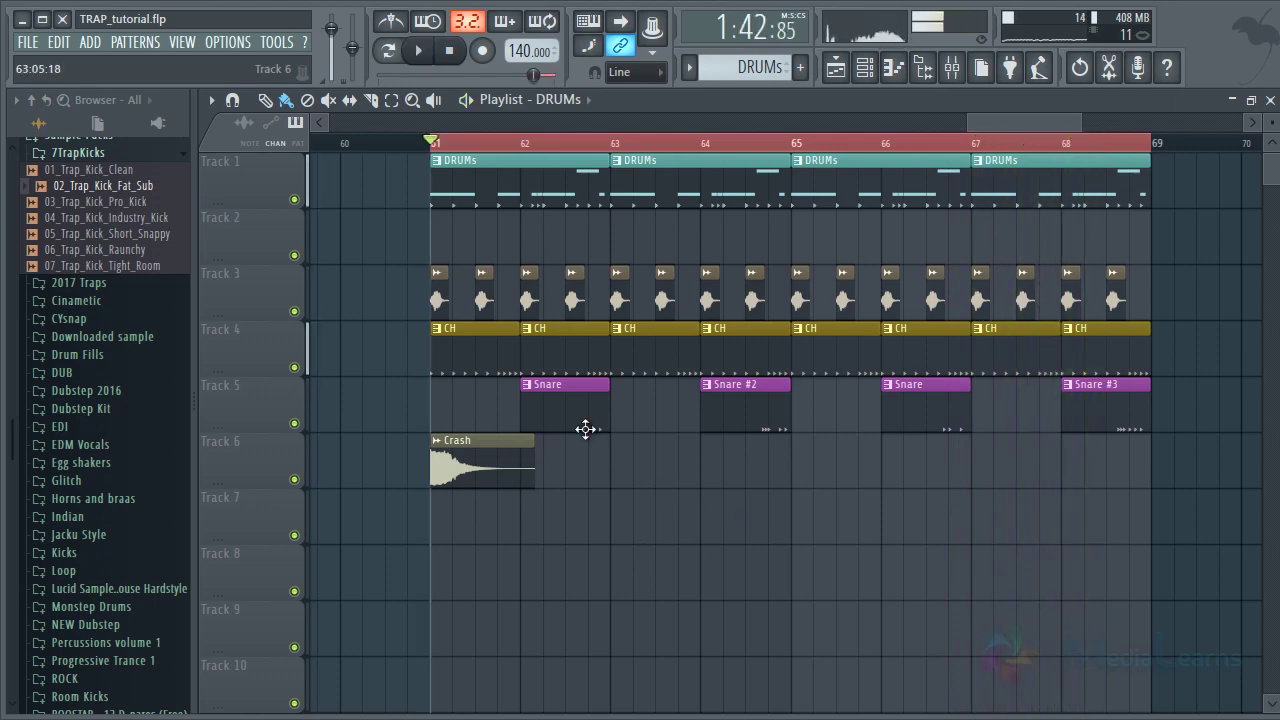
# Fill all 16 steps of the Ch channel in the CH pattern and play the arrangement from bar 61
pyautogui.doubleClick(461, 346)
pyautogui.press('F6')
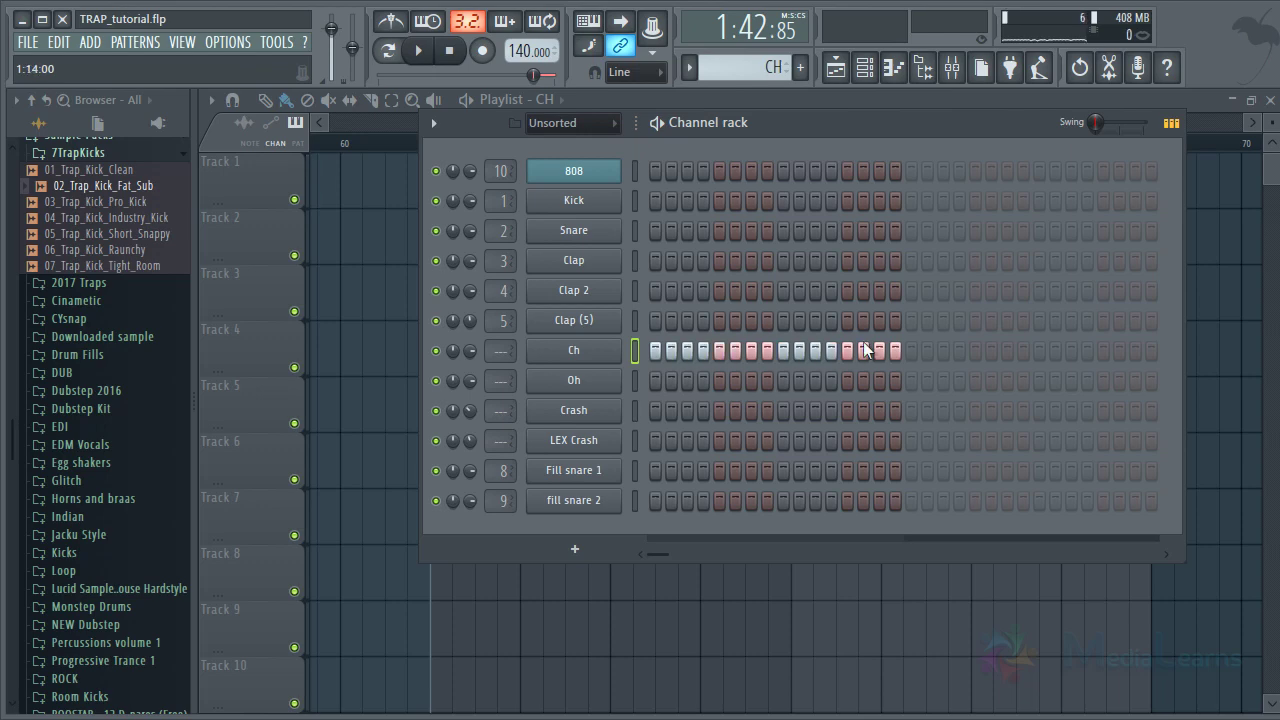
pyautogui.press('space')
pyautogui.press('F6')
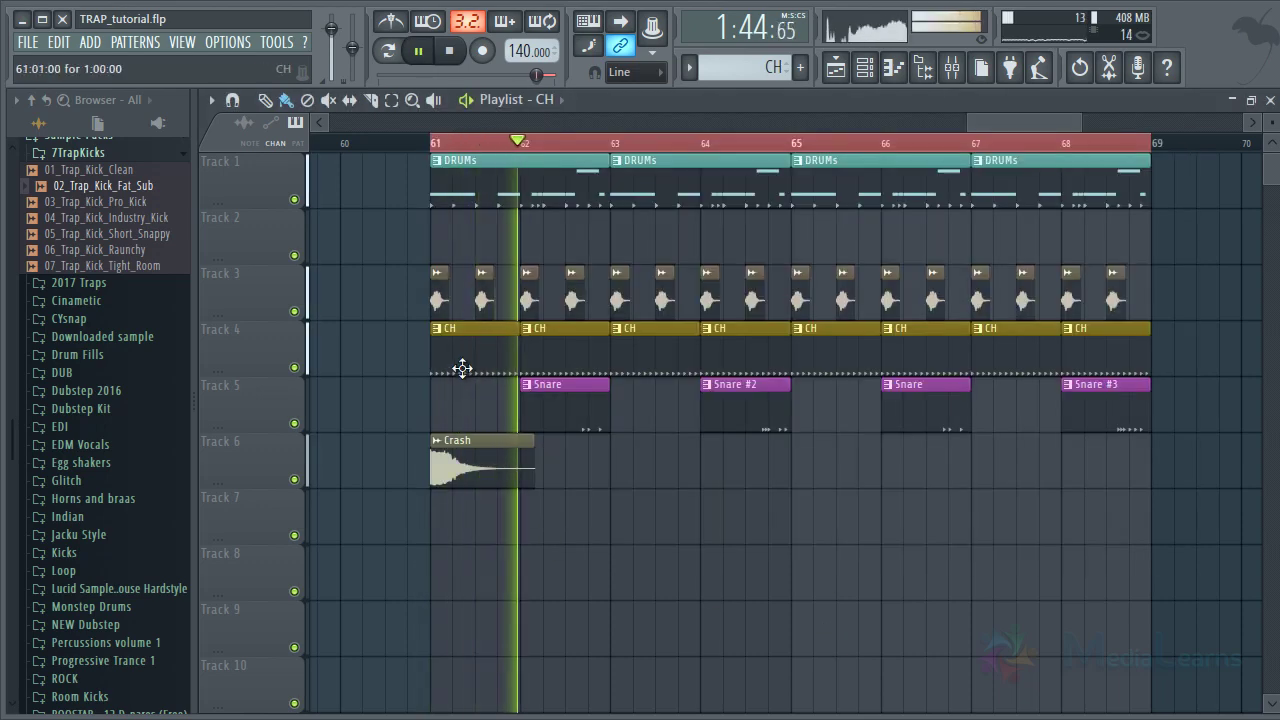
pyautogui.press('space')
pyautogui.press('space')
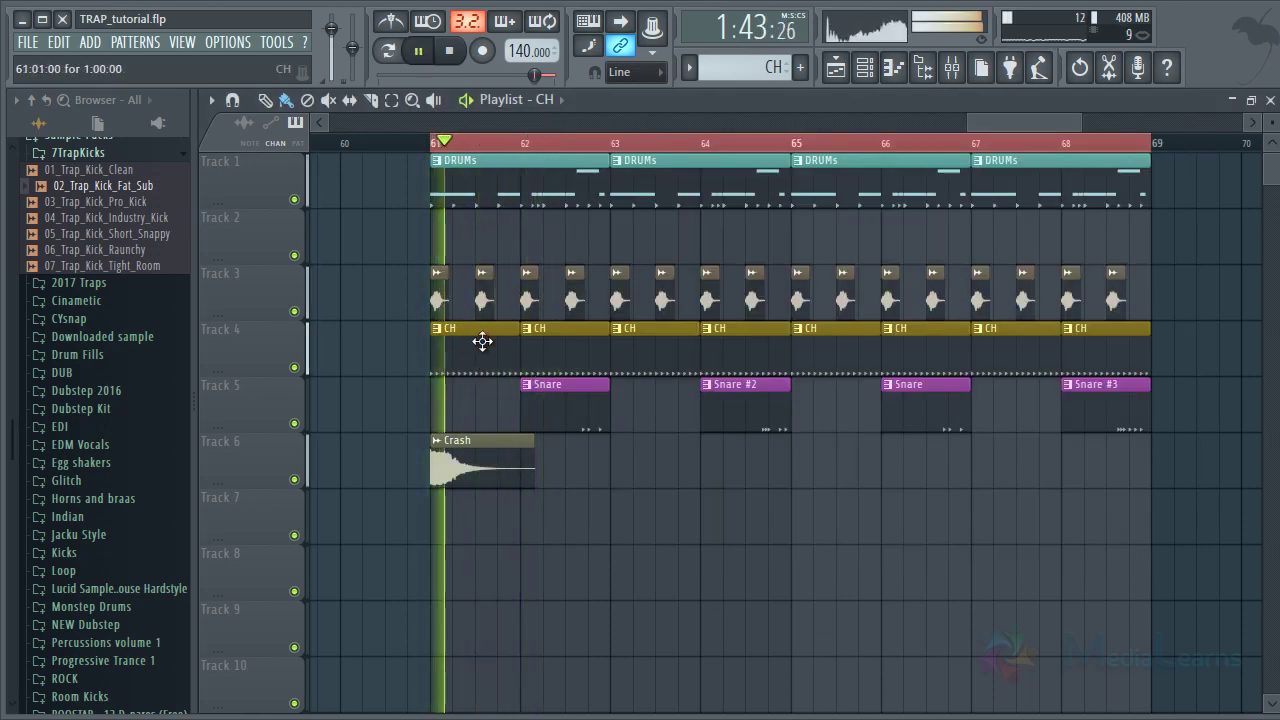
pyautogui.press('space')
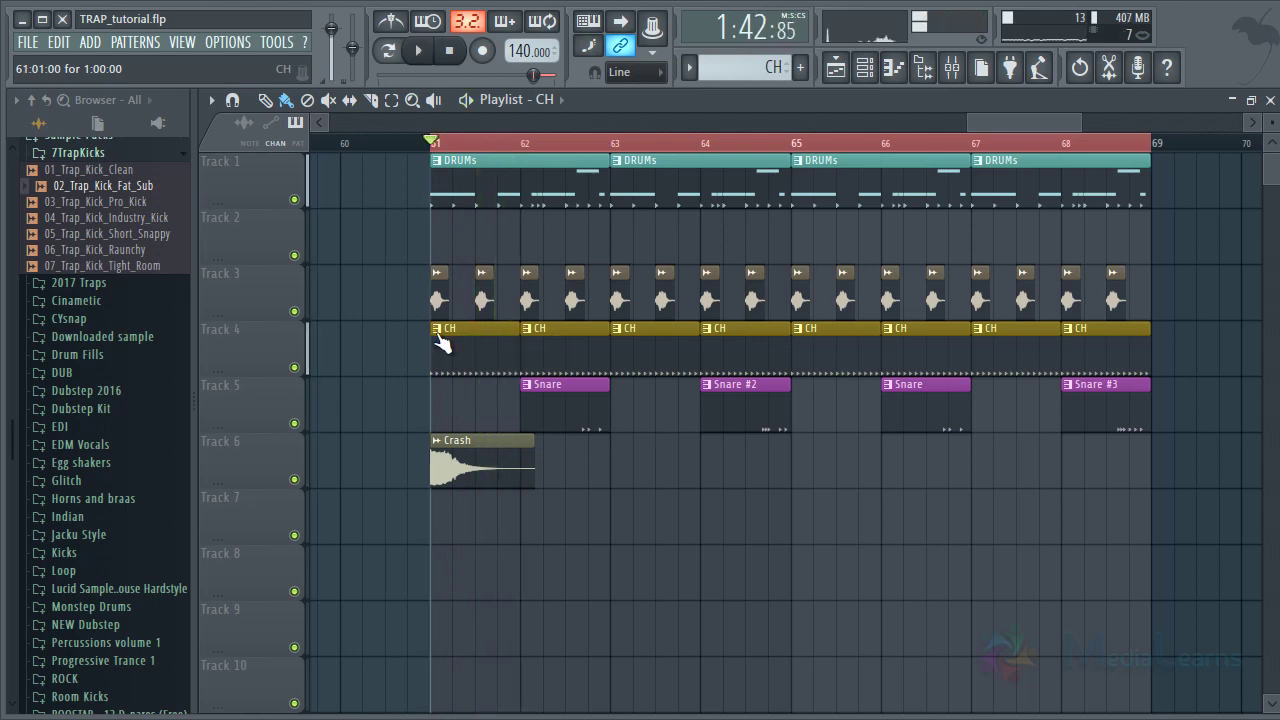
# In the CH pattern's Ch piano roll, snap to 1/4 step and add three C5 hi-hat notes midway between the last beat's steps
pyautogui.press('F6')
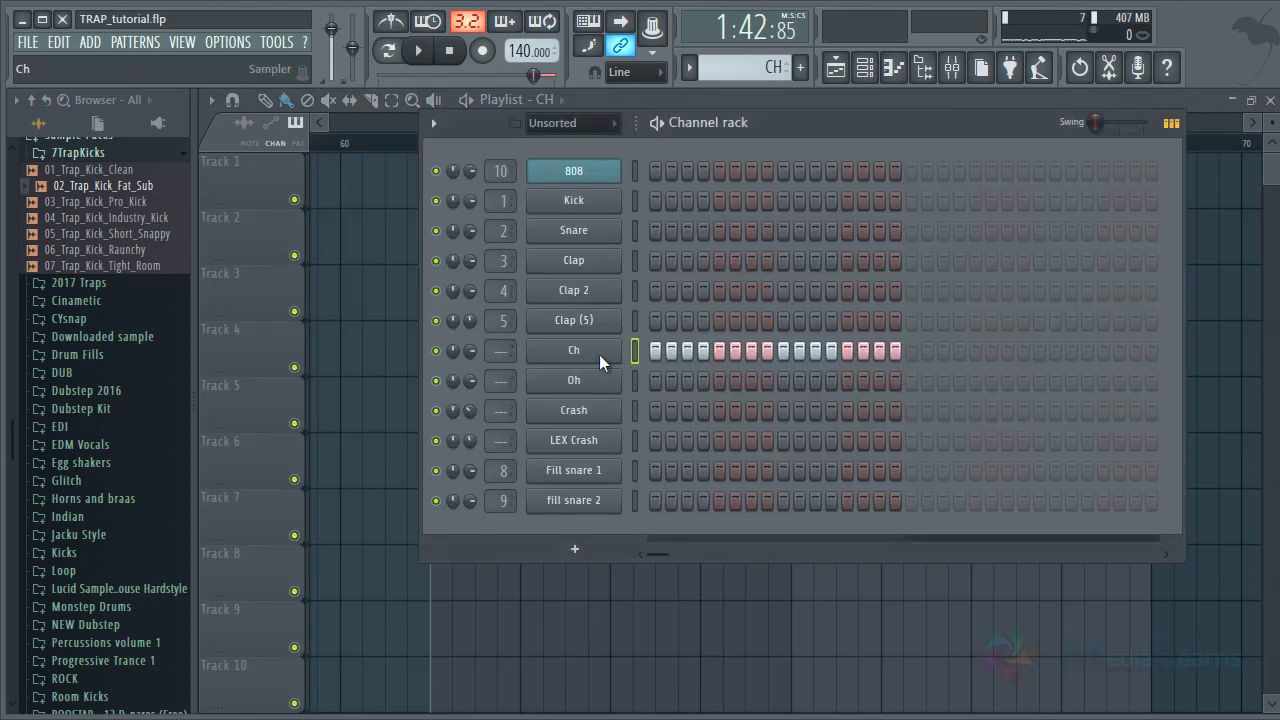
pyautogui.rightClick(599, 354)
pyautogui.click(670, 348)
pyautogui.press('space')
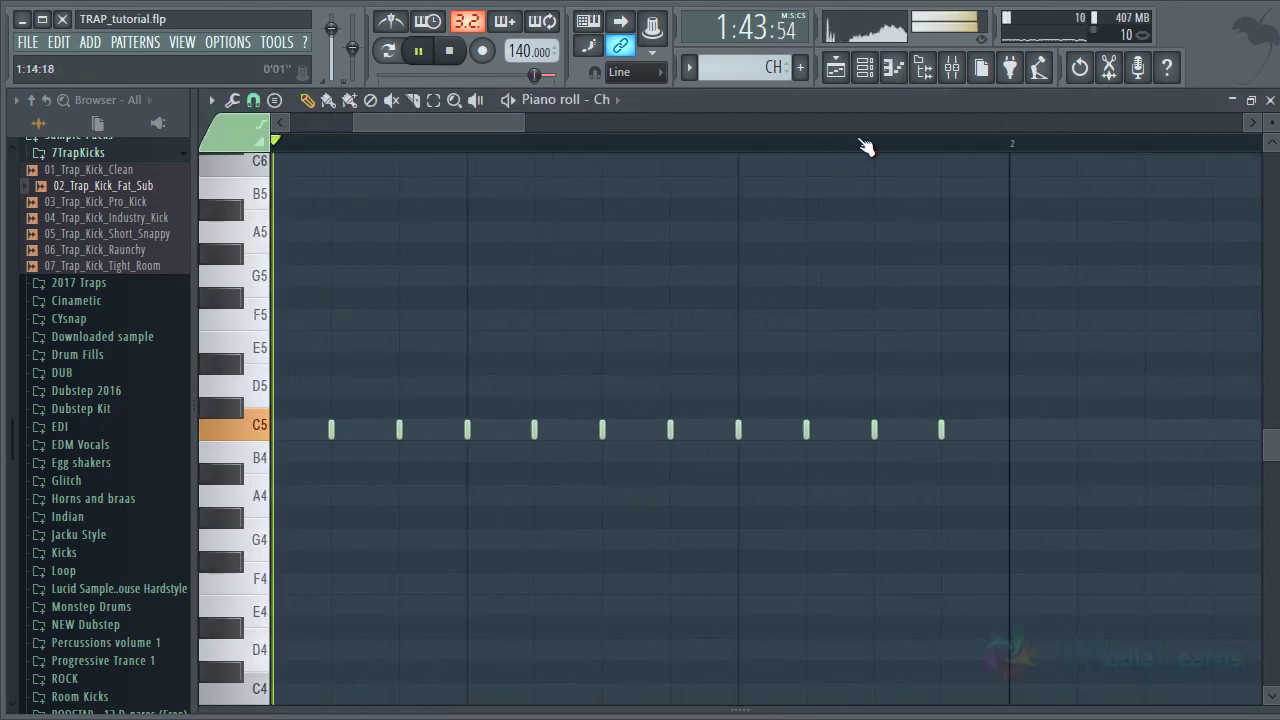
pyautogui.press('space')
pyautogui.click(253, 100)
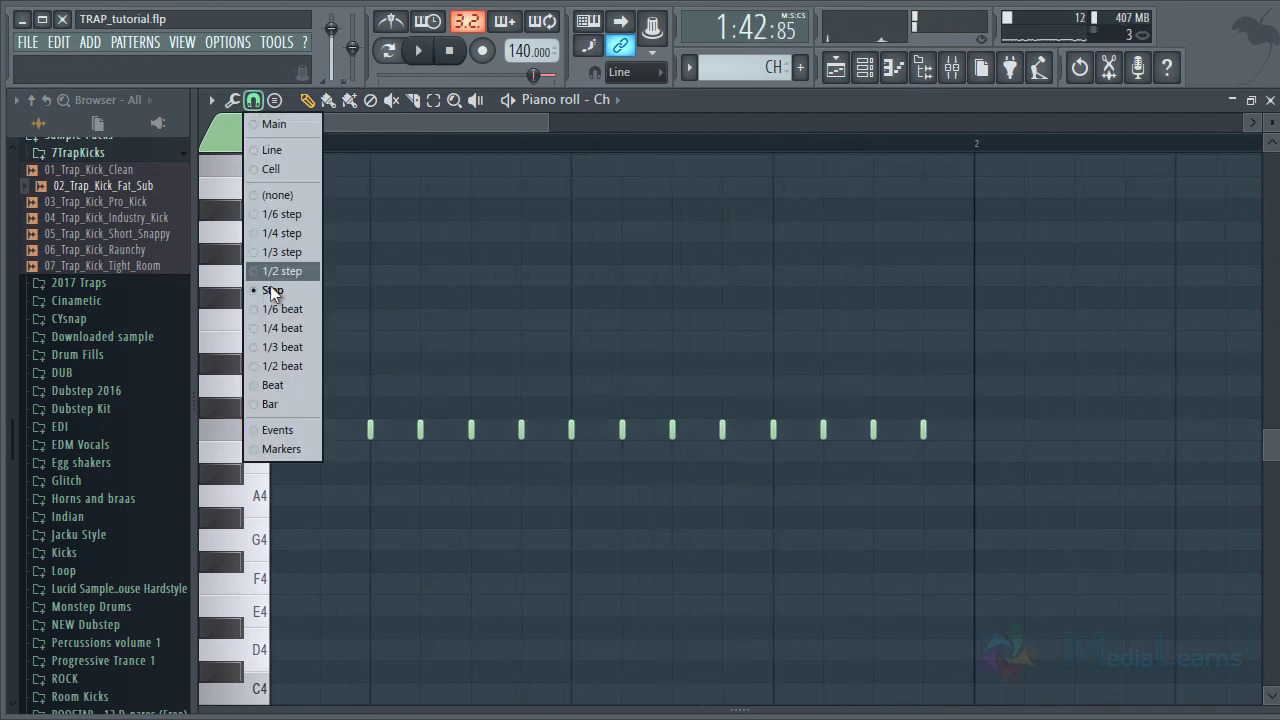
pyautogui.click(280, 235)
pyautogui.press('space')
pyautogui.scroll(3, 930, 148)
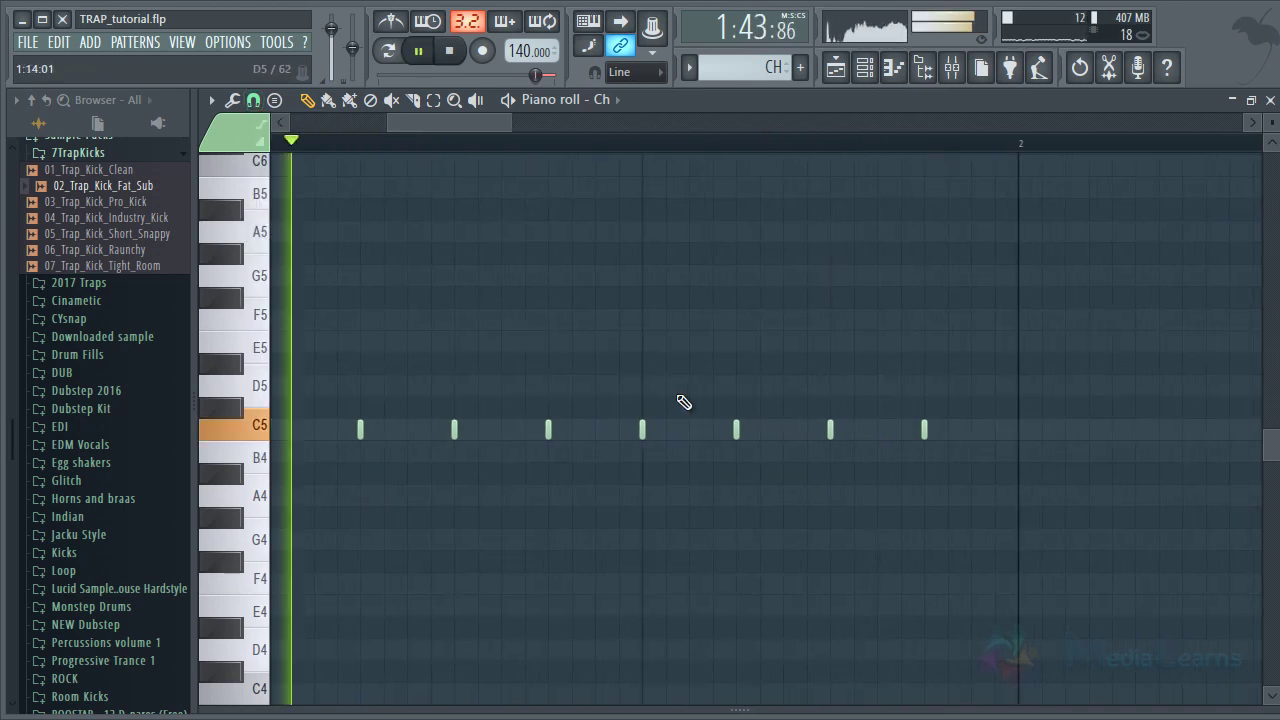
pyautogui.moveTo(636, 384); pyautogui.dragTo(842, 528)
pyautogui.press('space')
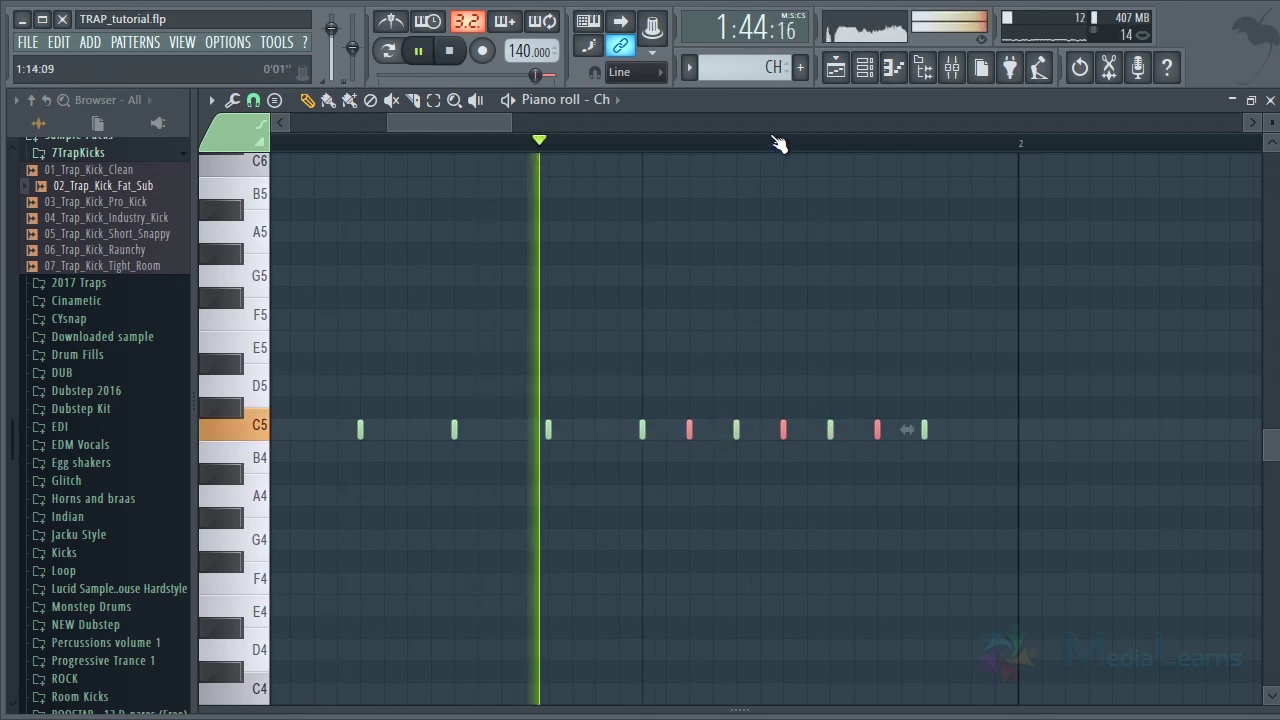
pyautogui.scroll(-3, 785, 146)
# Make the CH clip at bar 62 of the playlist unique as CH #2 and play the arrangement
pyautogui.press('F6')
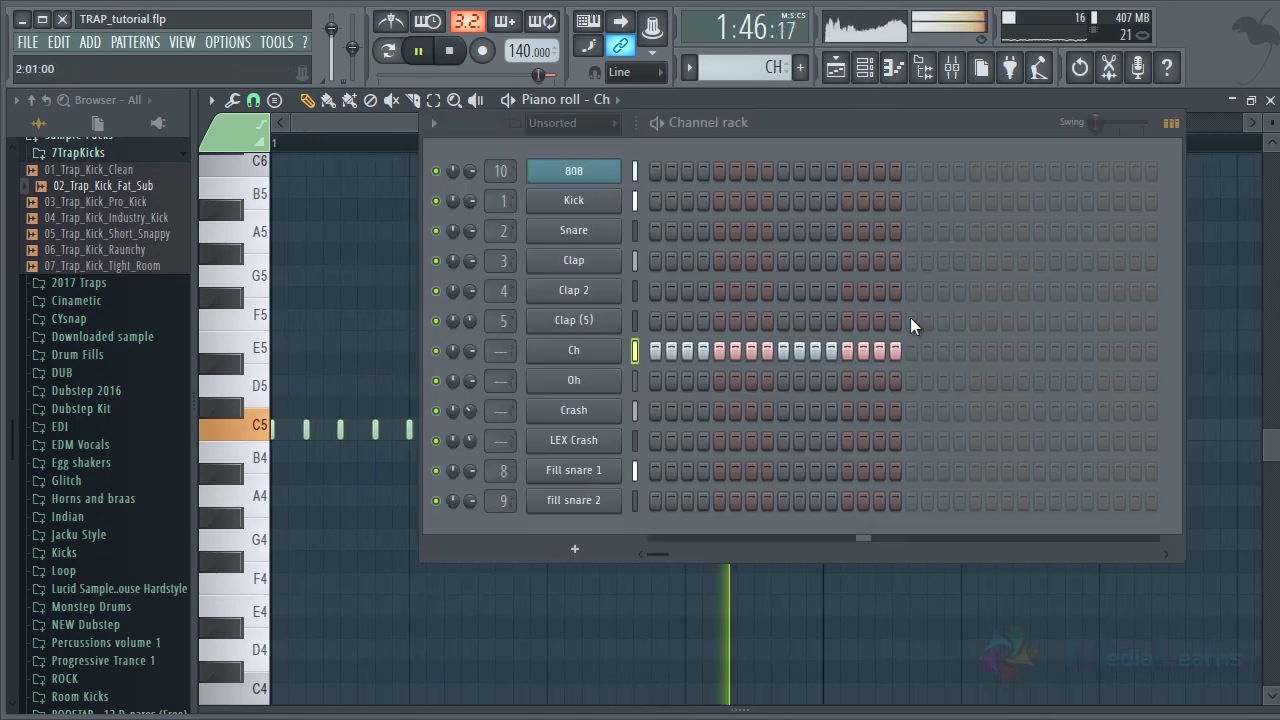
pyautogui.press('F5')
pyautogui.press('F6')
pyautogui.press('space')
pyautogui.click(525, 328)
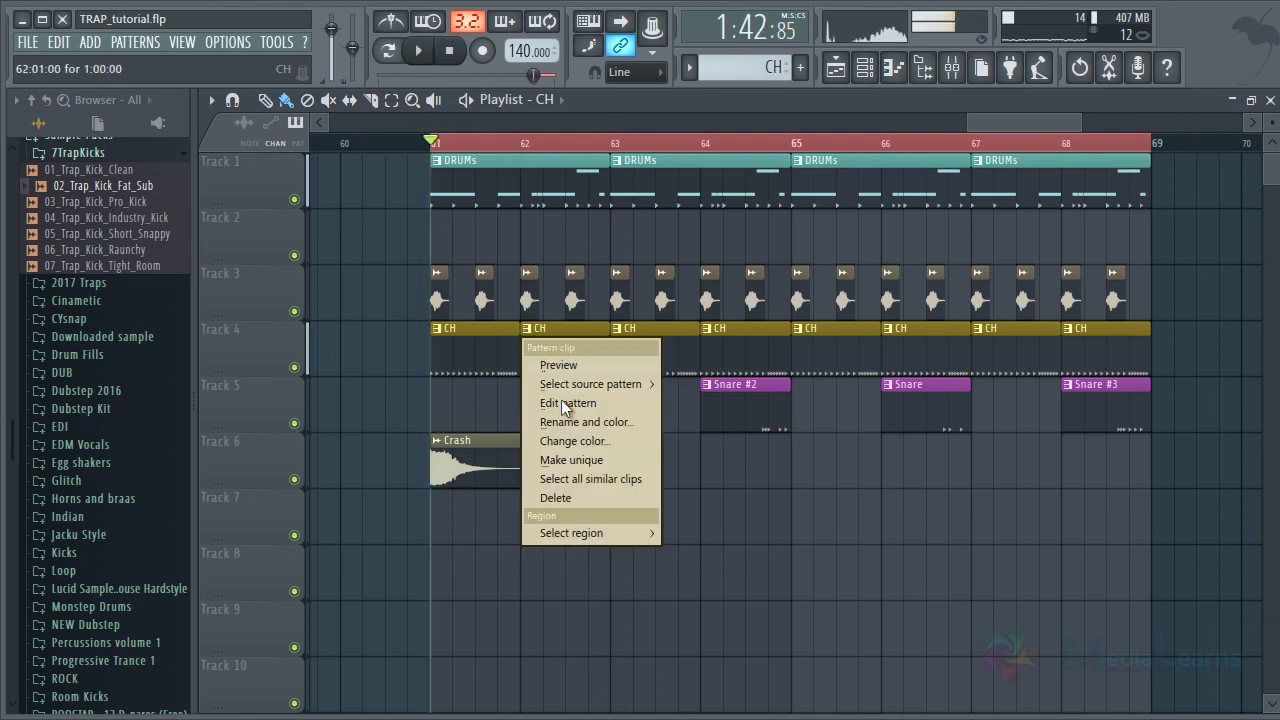
pyautogui.click(583, 452)
pyautogui.press('space')
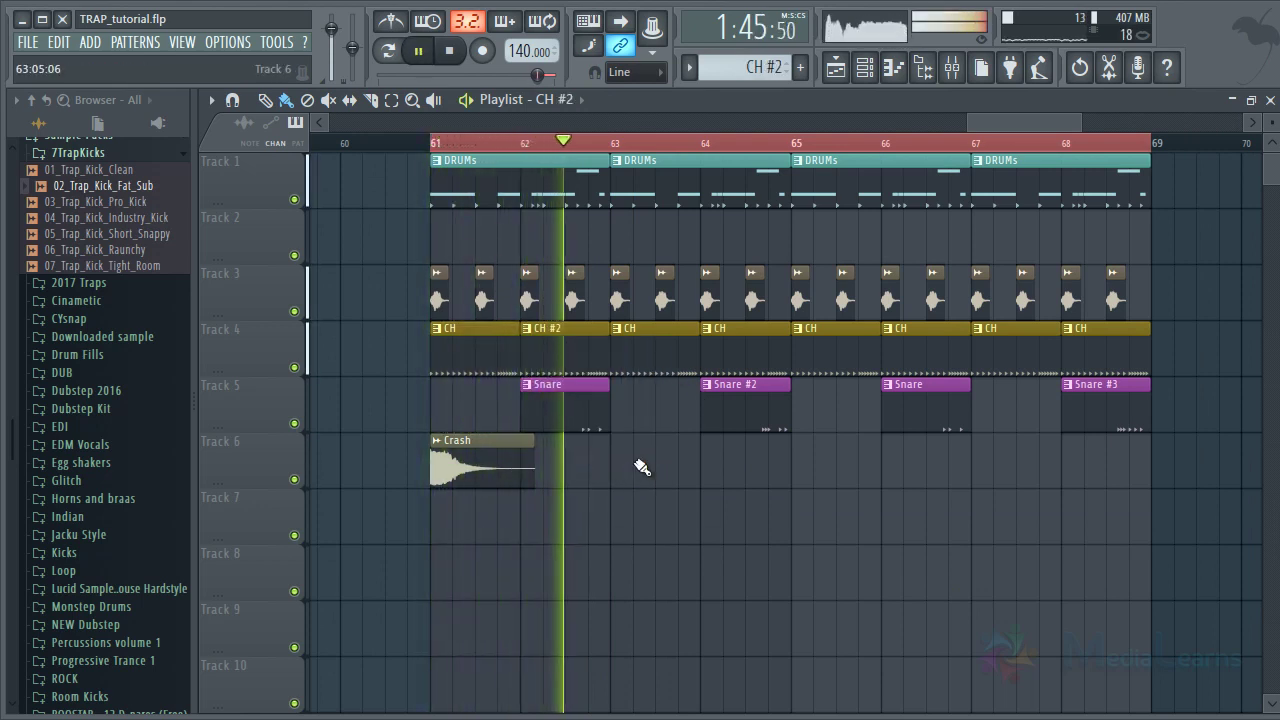
pyautogui.press('space')
# In CH #2's Ch piano roll, replace the hi-hat notes after step 9 with notes at 1:10:18 and on step 12
pyautogui.doubleClick(567, 356)
pyautogui.rightClick(532, 344)
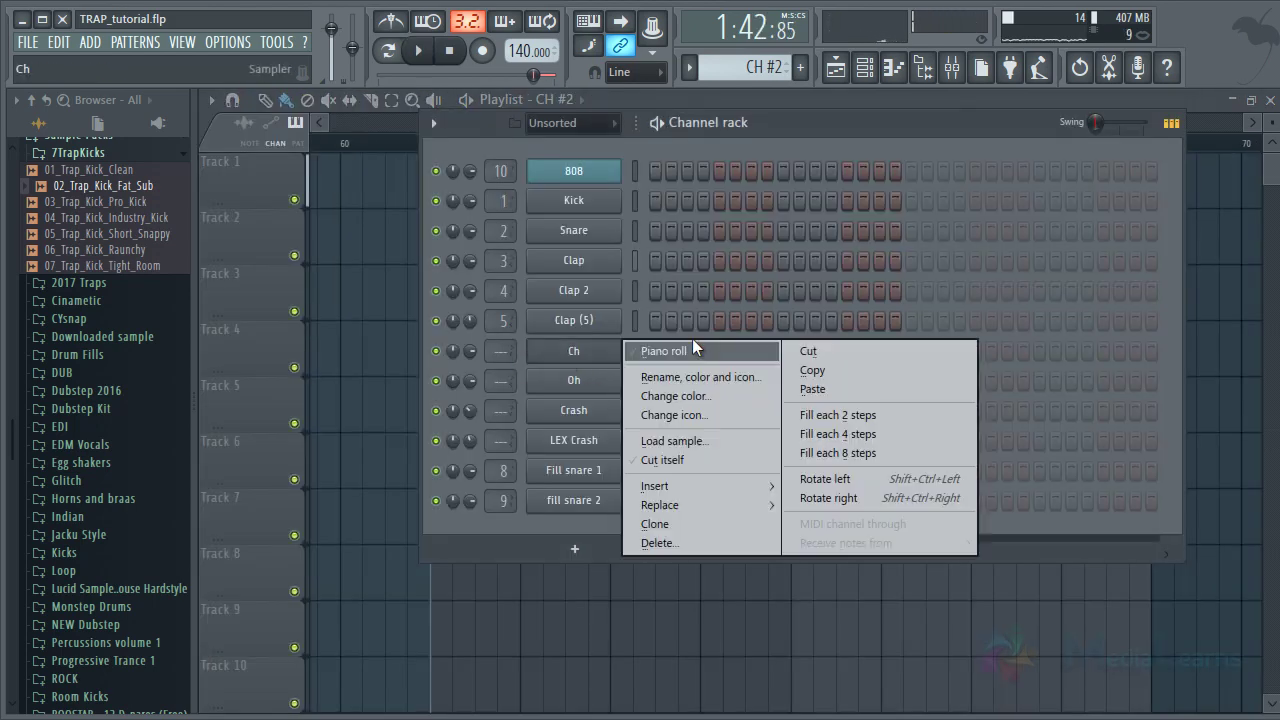
pyautogui.click(692, 341)
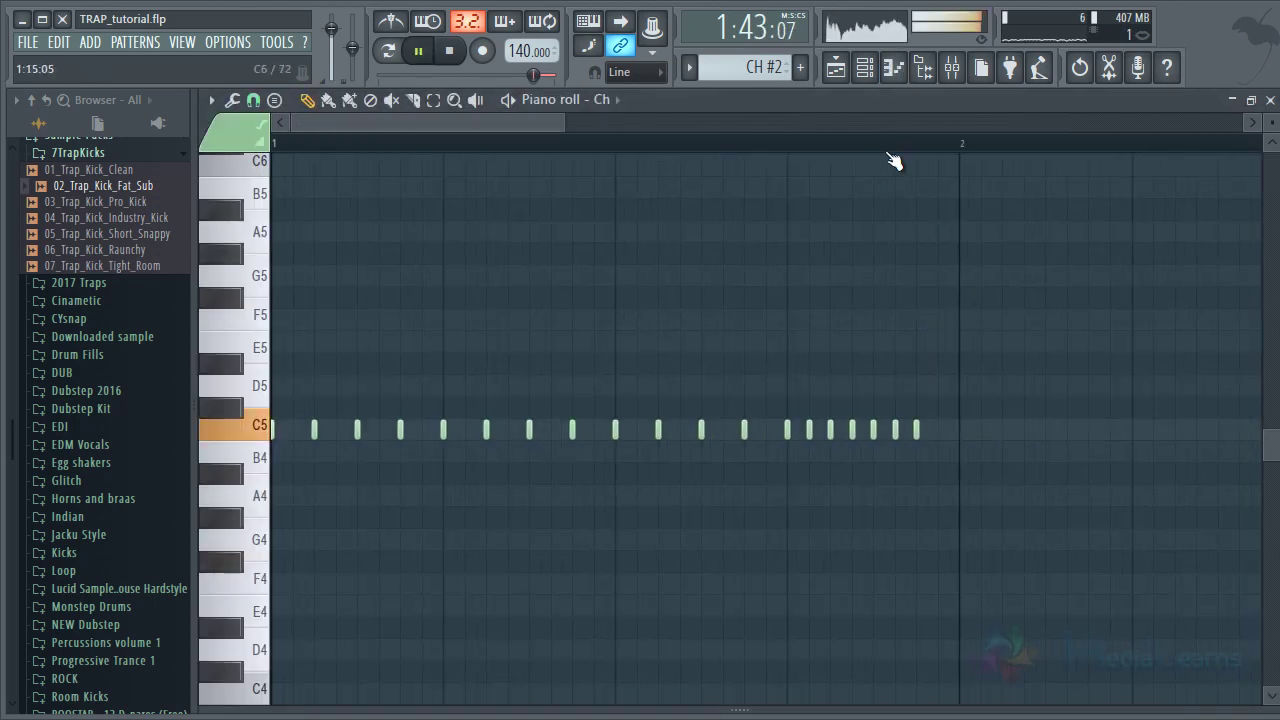
pyautogui.scroll(2, 893, 160)
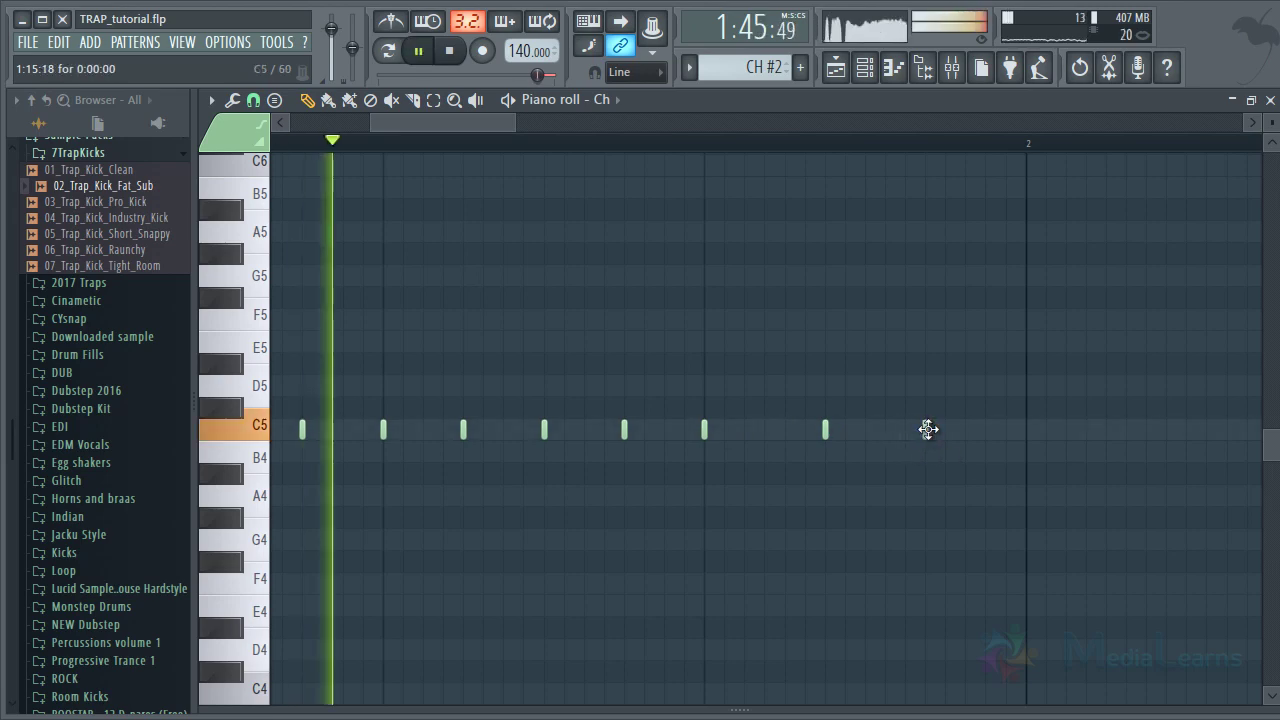
pyautogui.click(925, 429)
pyautogui.press('space')
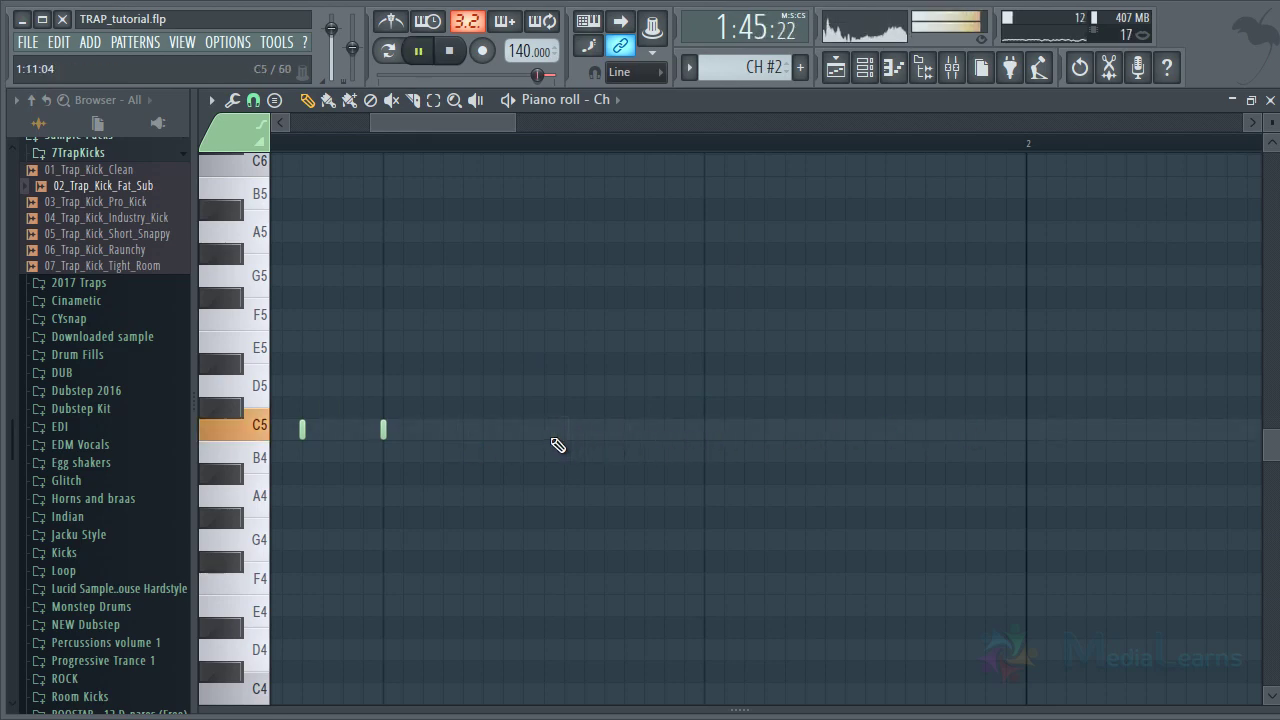
pyautogui.click(523, 429)
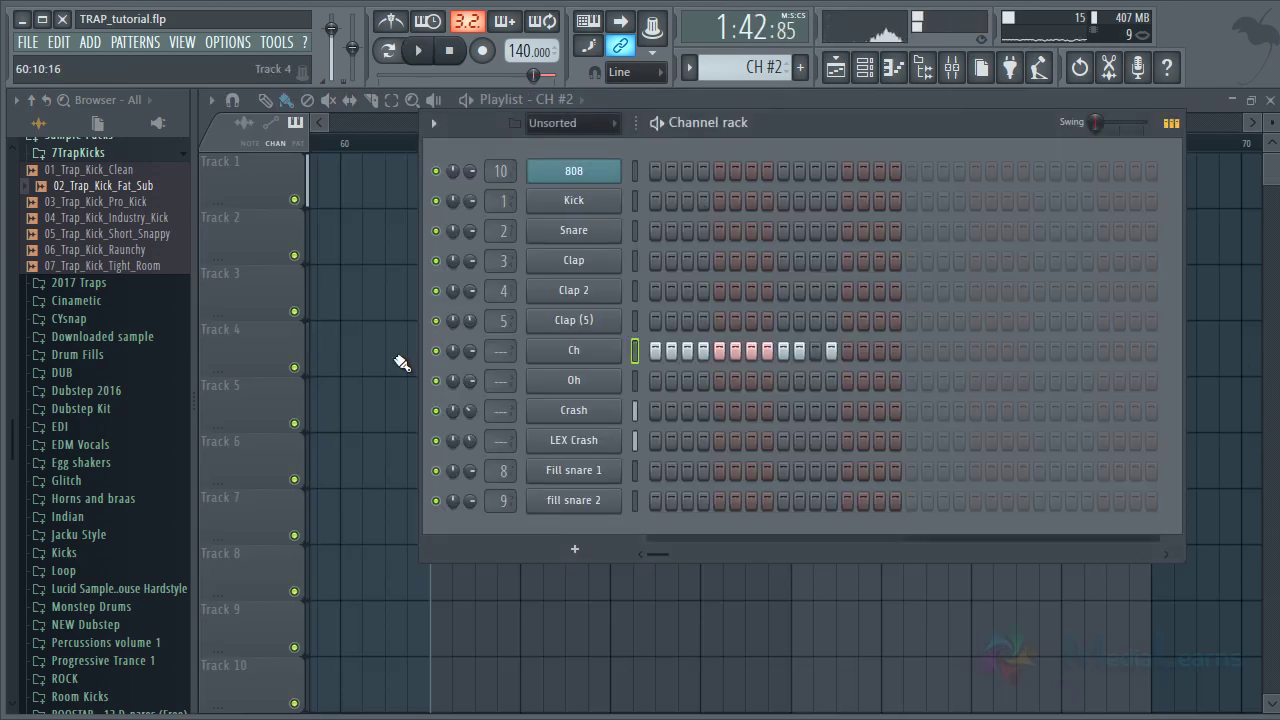
# Close the channel rack, solo playlist Track 4 and play the hi-hat clips from bar 61
pyautogui.click(402, 363)
pyautogui.rightClick(295, 368)
pyautogui.press('space')
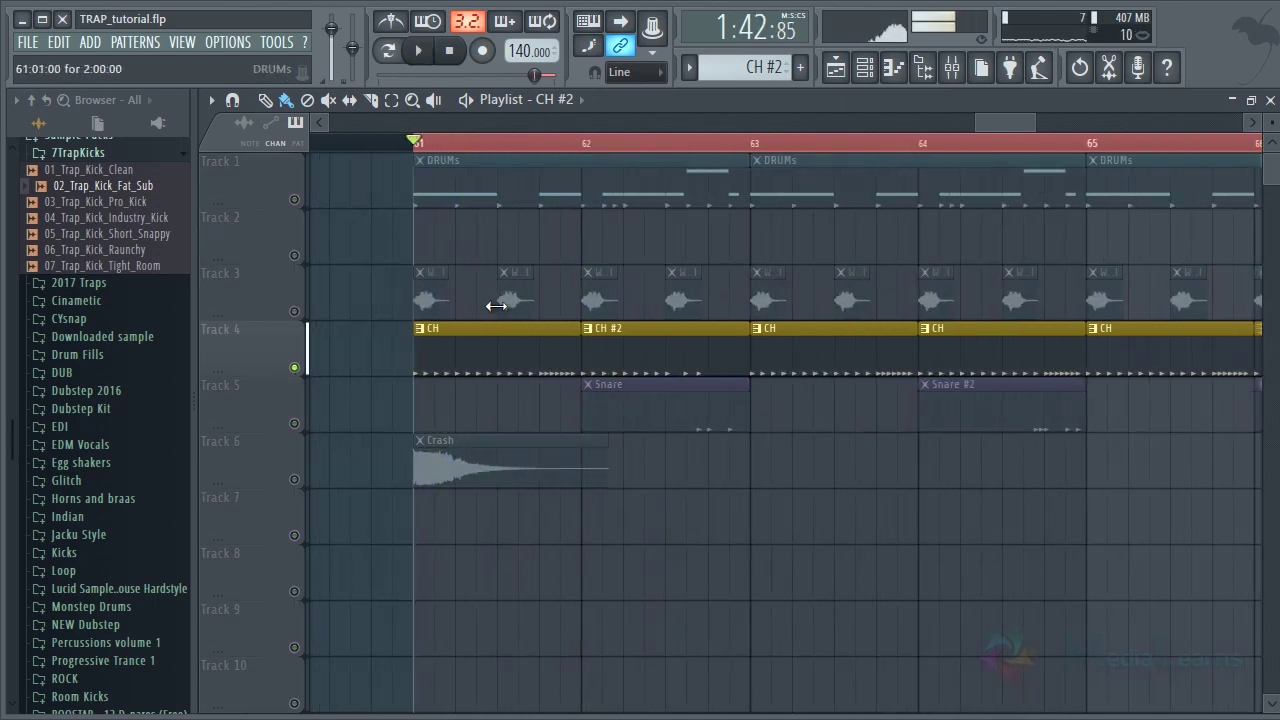
pyautogui.doubleClick(500, 305)
pyautogui.rightClick(991, 568)
pyautogui.press('space')
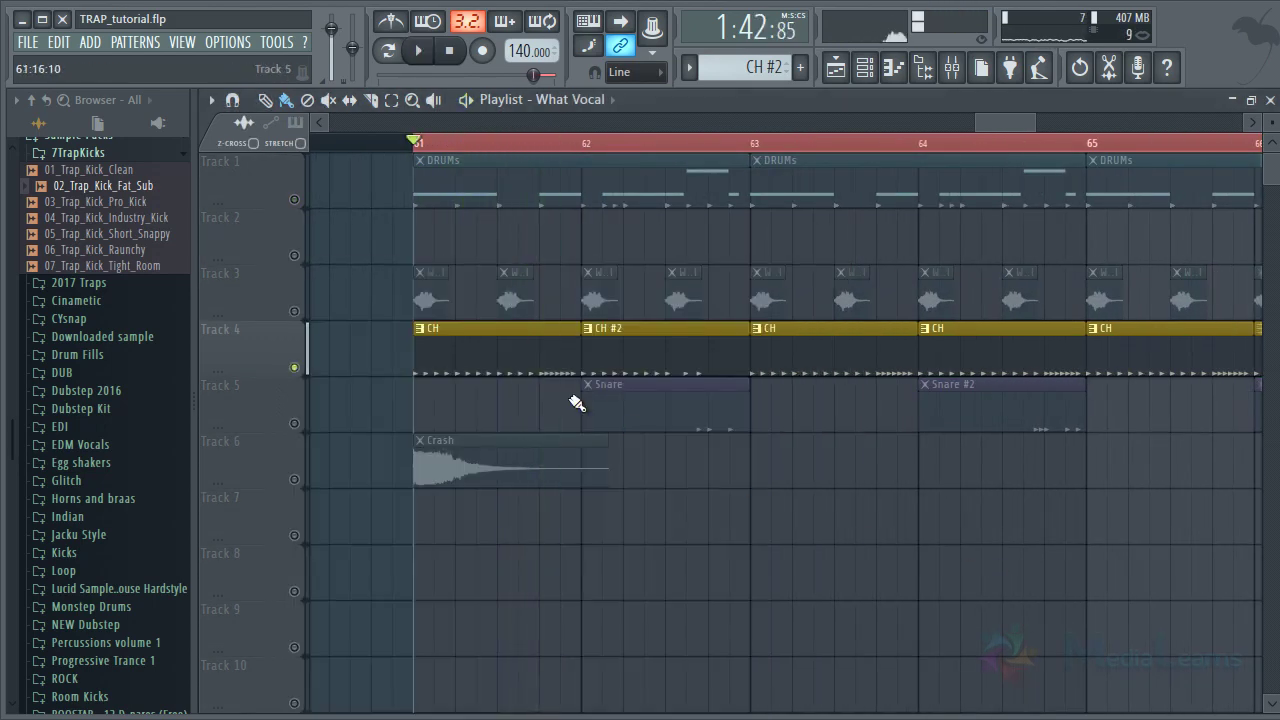
# Add a C5 hi-hat note near the end of the CH pattern's bar while listening, and return to the playlist
pyautogui.doubleClick(541, 364)
pyautogui.scroll(-2, 800, 237)
pyautogui.press('space')
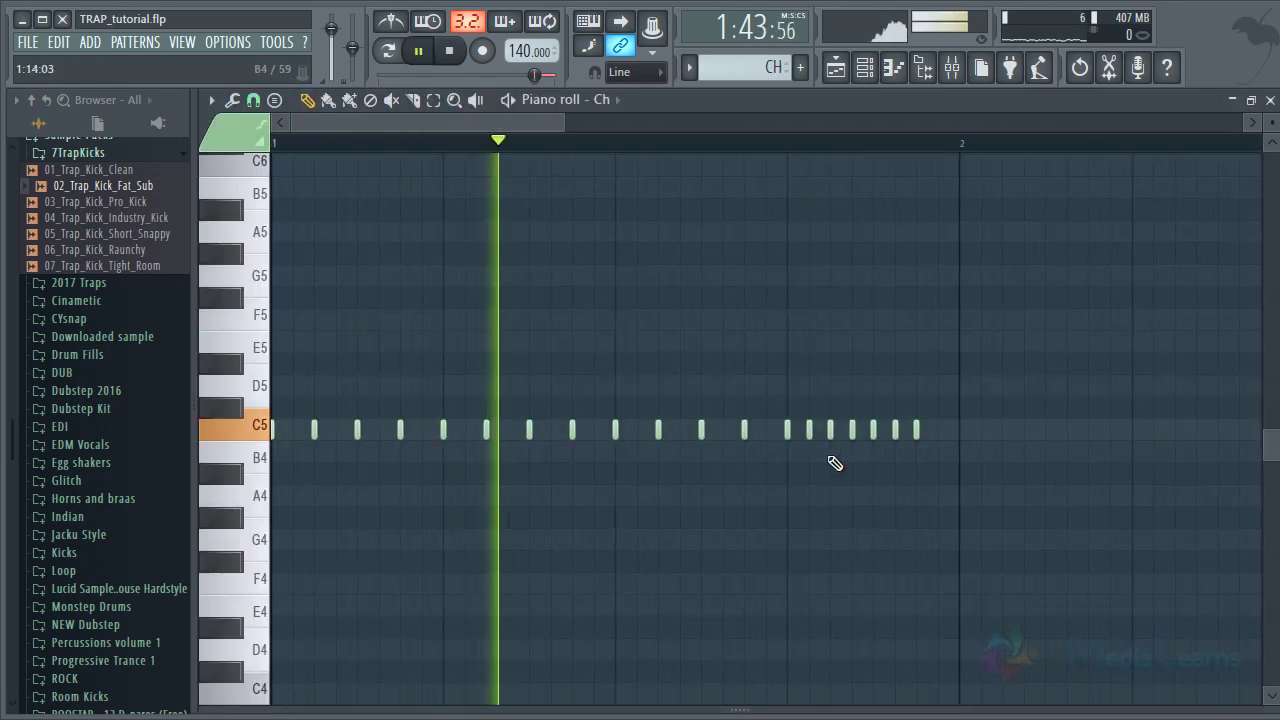
pyautogui.click(809, 429)
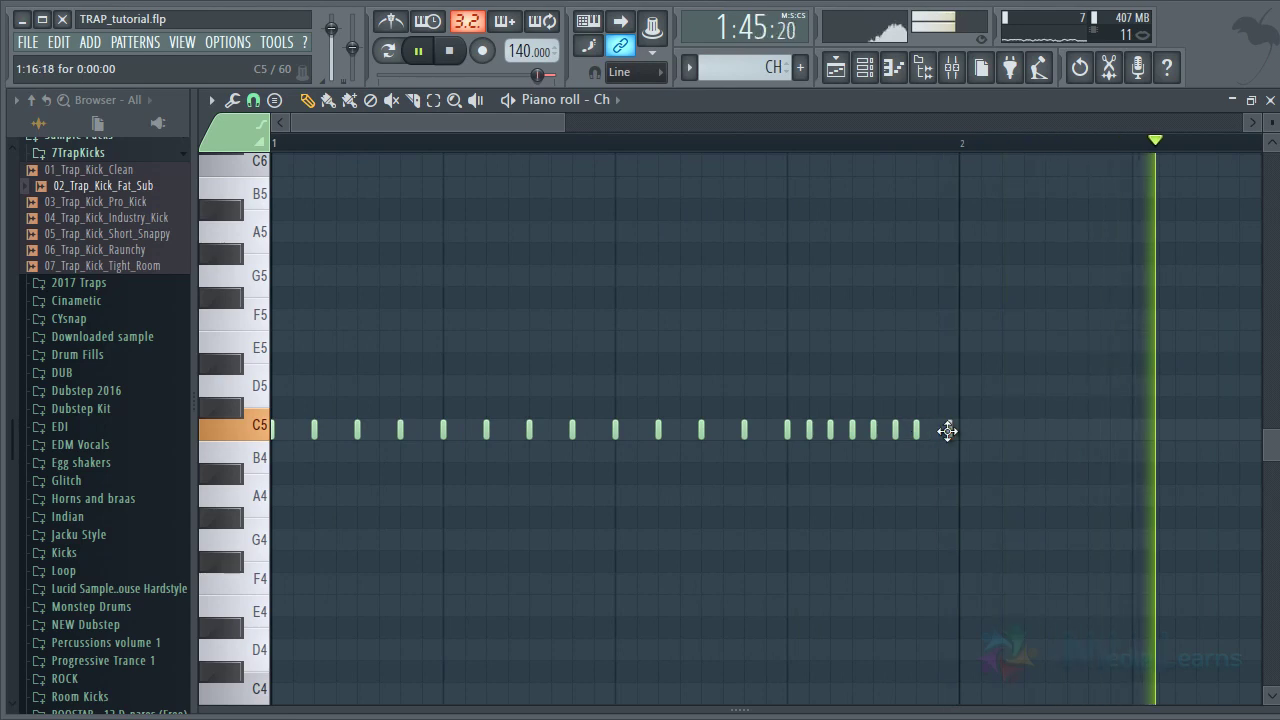
pyautogui.click(938, 429)
pyautogui.press('Escape')
pyautogui.press('Escape')
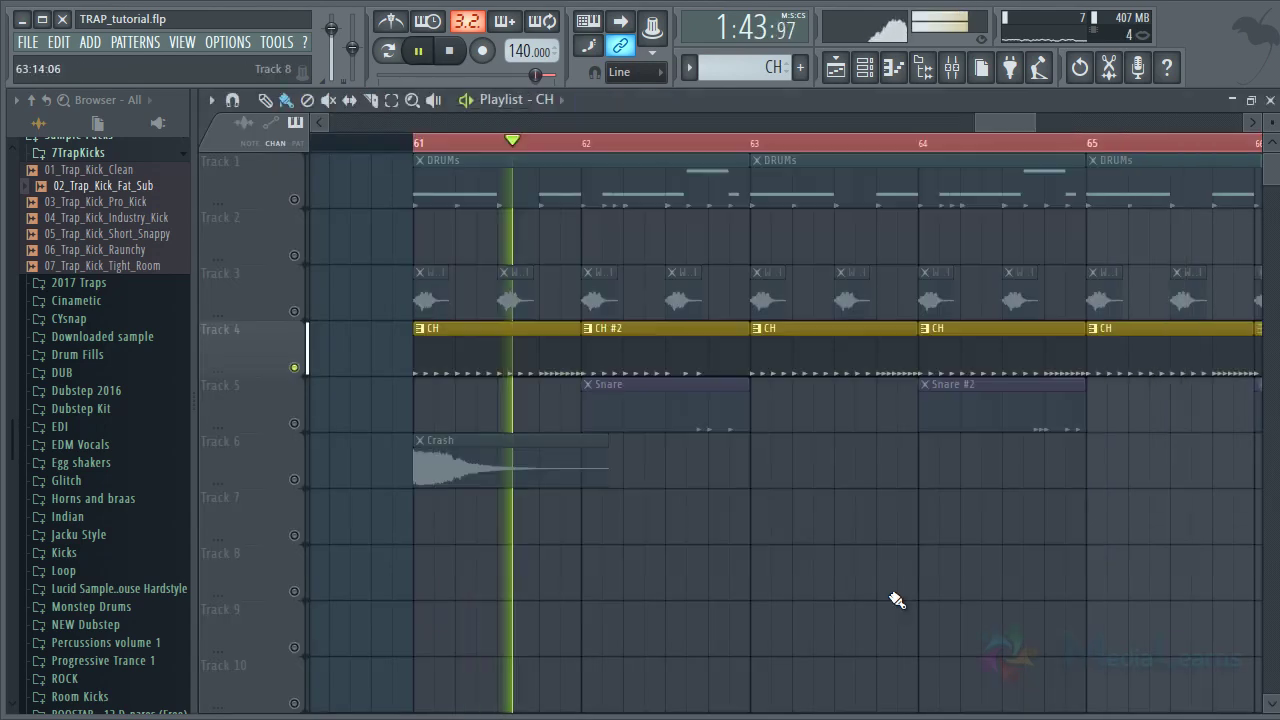
# In CH #2, snap to 1/3 step and replace the hi-hats on steps 2 to 4 with notes at 1:02:08 and 1:03:16
pyautogui.press('space')
pyautogui.doubleClick(631, 348)
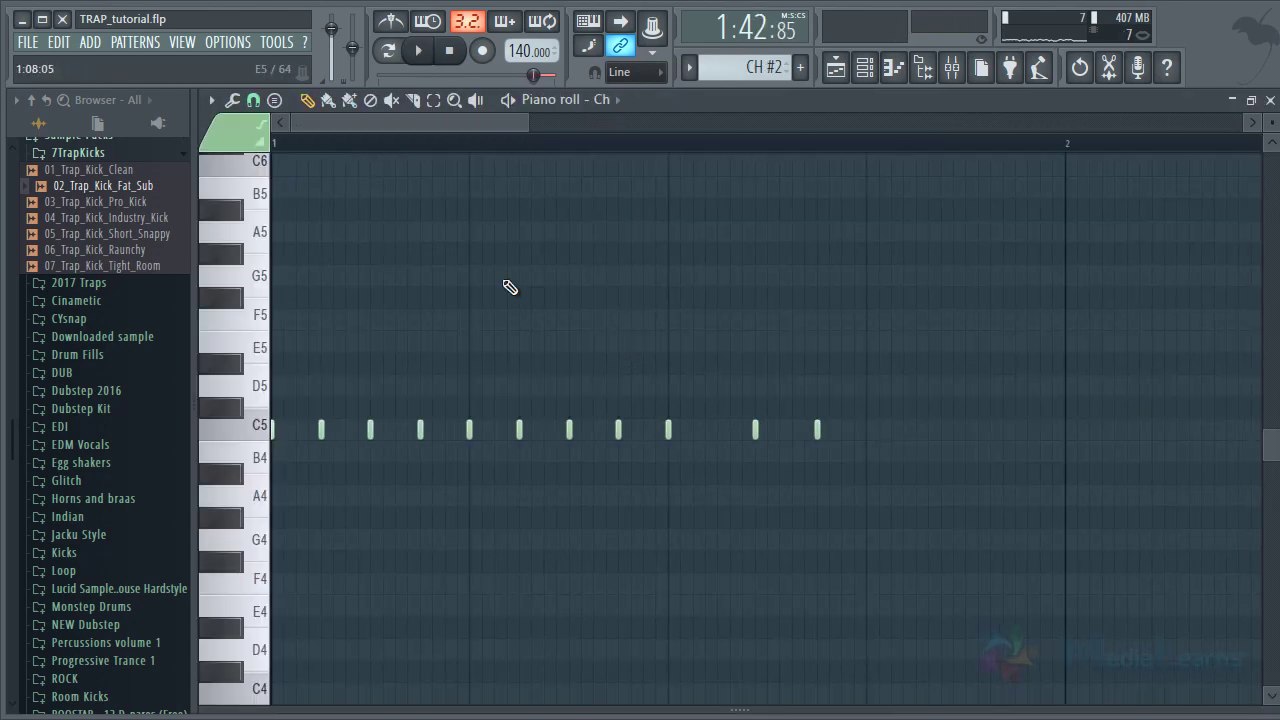
pyautogui.scroll(2, 340, 162)
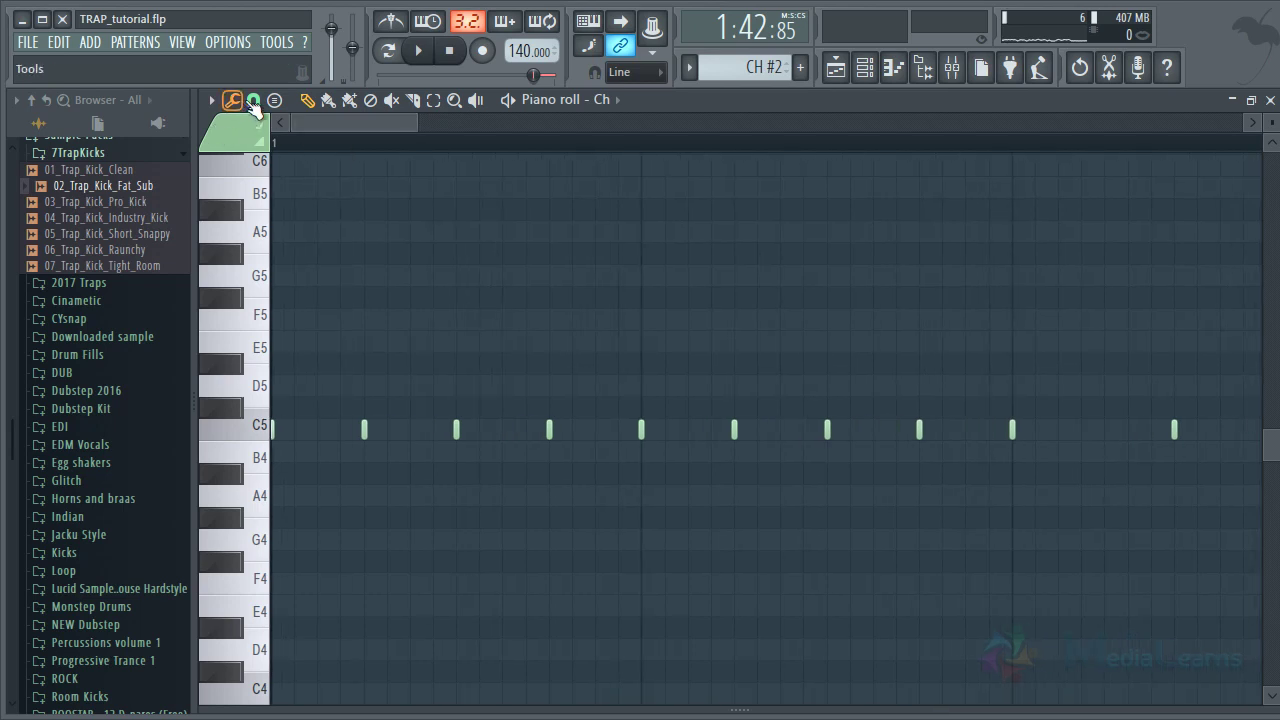
pyautogui.click(253, 100)
pyautogui.click(284, 253)
pyautogui.scroll(3, 345, 158)
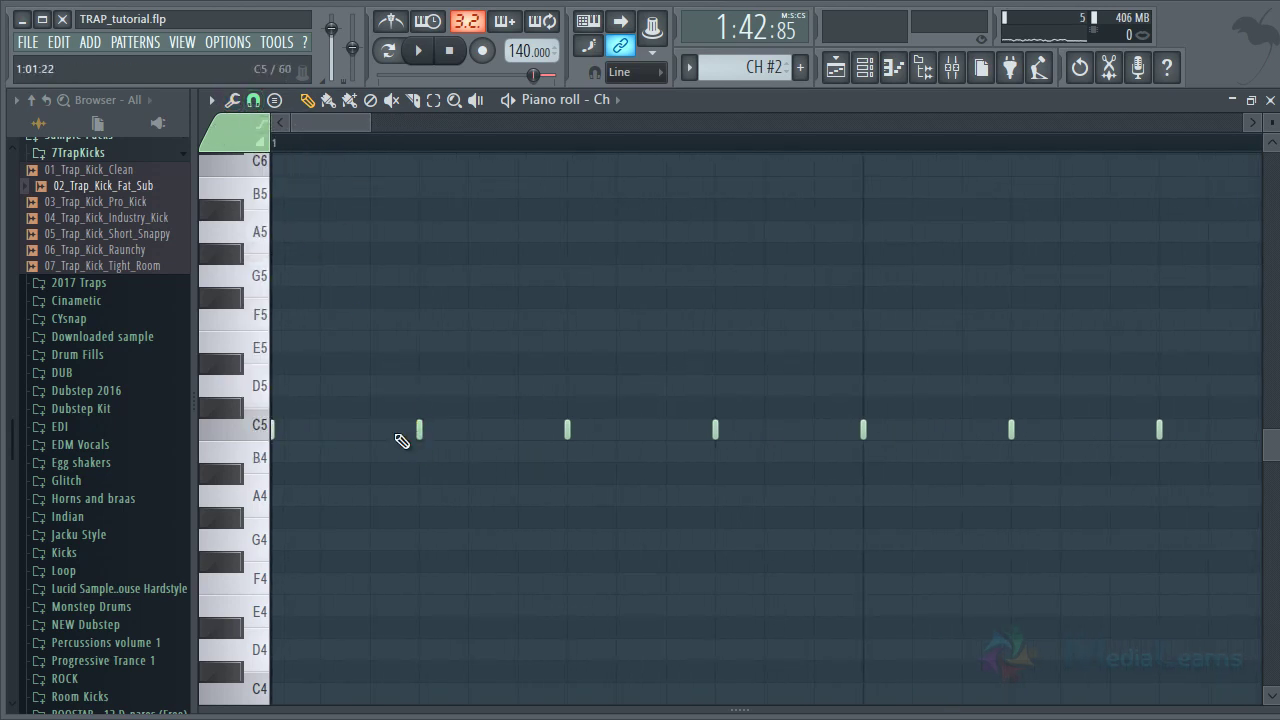
pyautogui.rightClick(714, 430)
pyautogui.press('space')
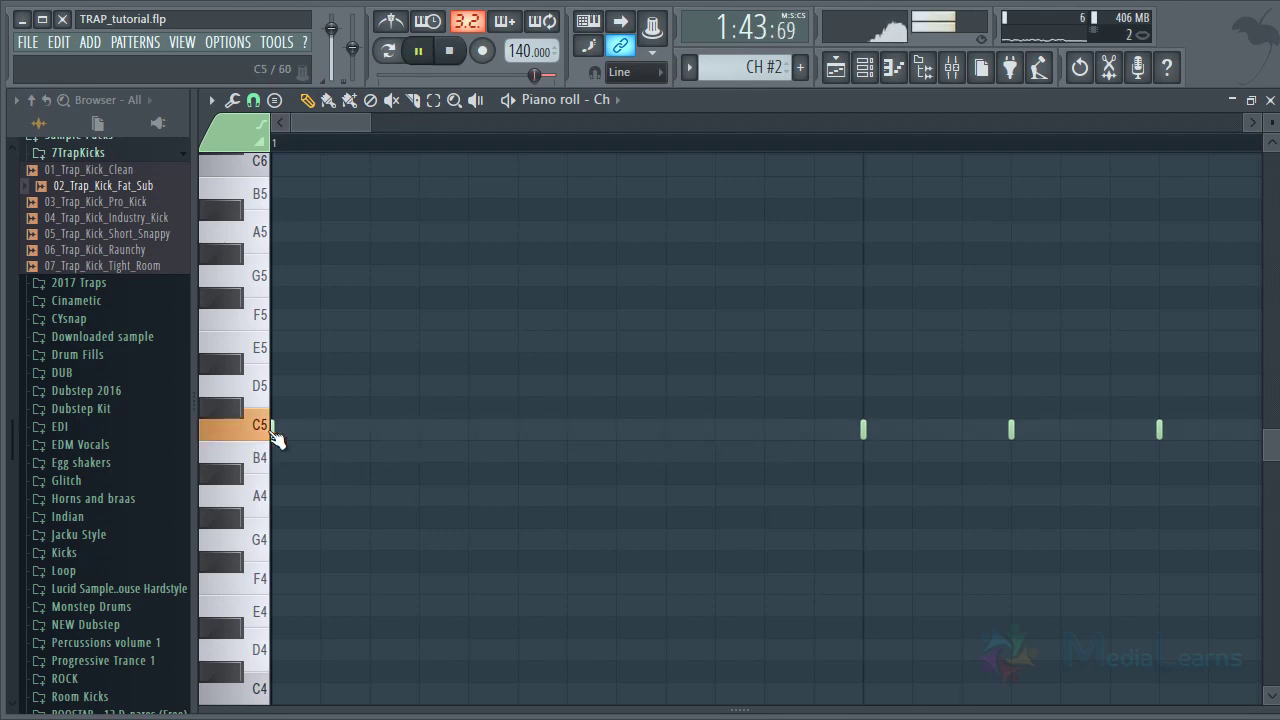
pyautogui.press('space')
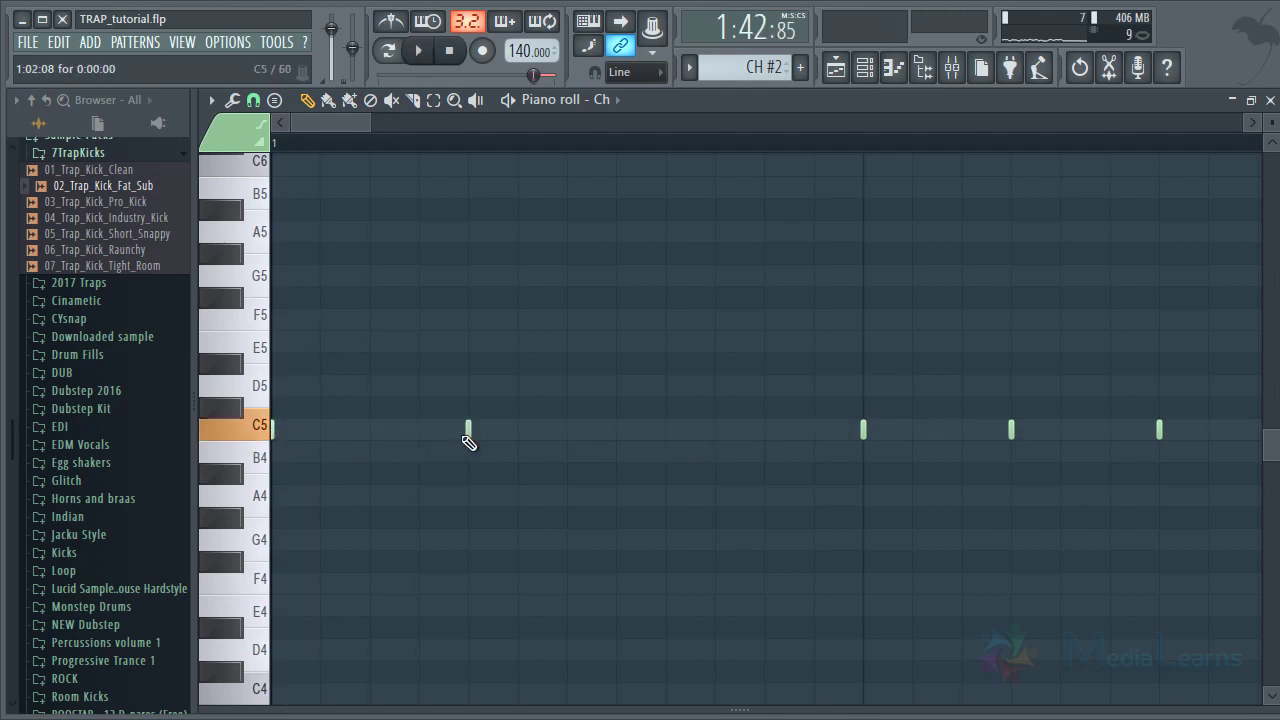
pyautogui.press('space')
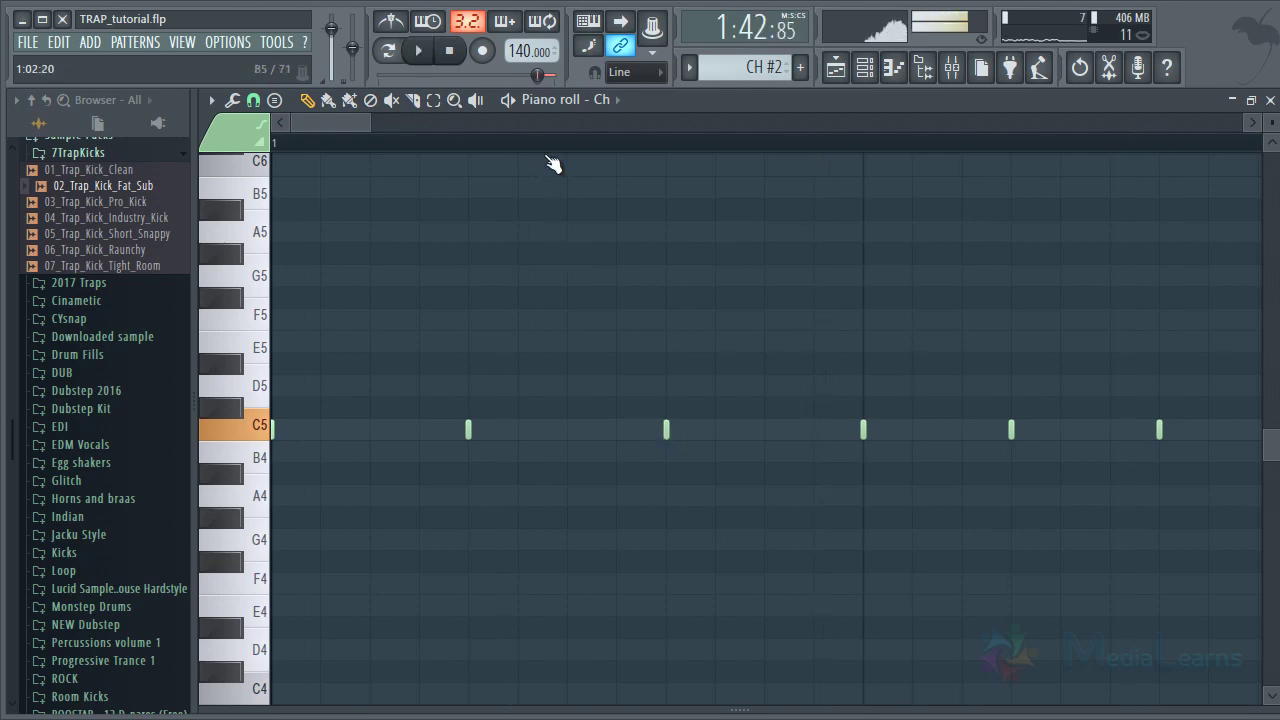
# Replace the hi-hat notes on steps 6 to 9 of CH #2 with a single C5 note at 1:06:16
pyautogui.scroll(-2, 575, 200)
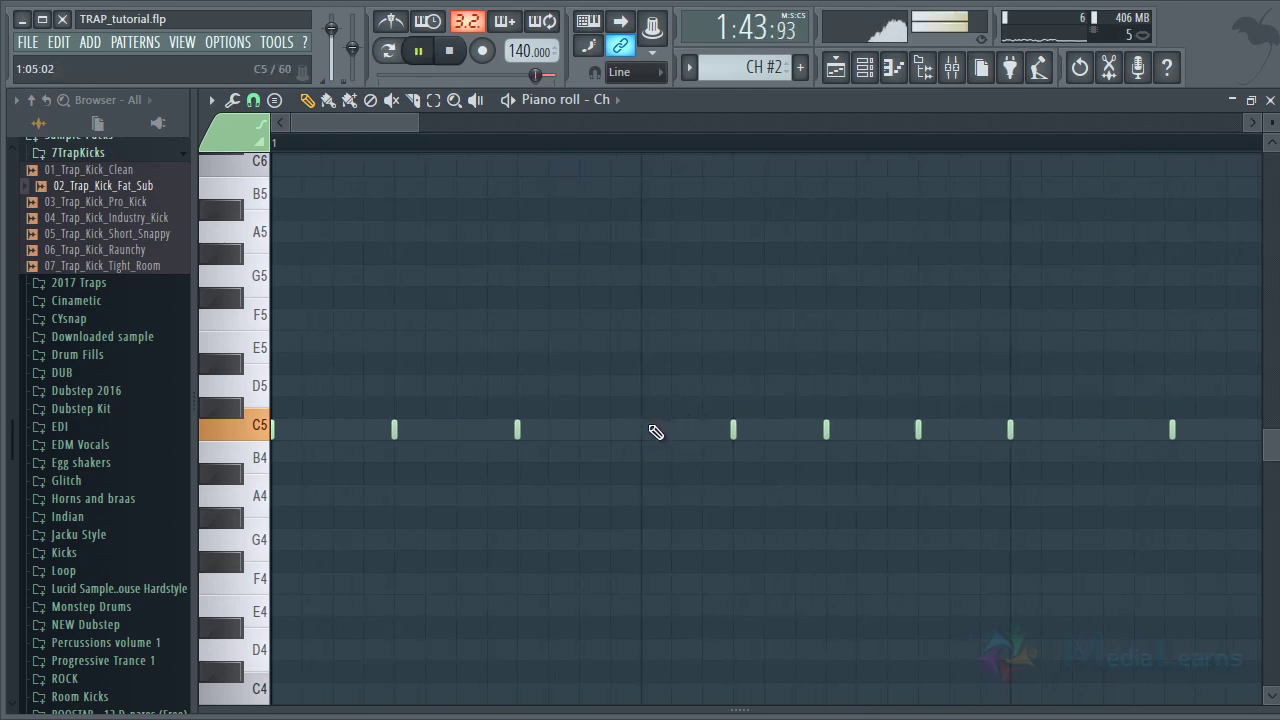
pyautogui.rightClick(733, 433)
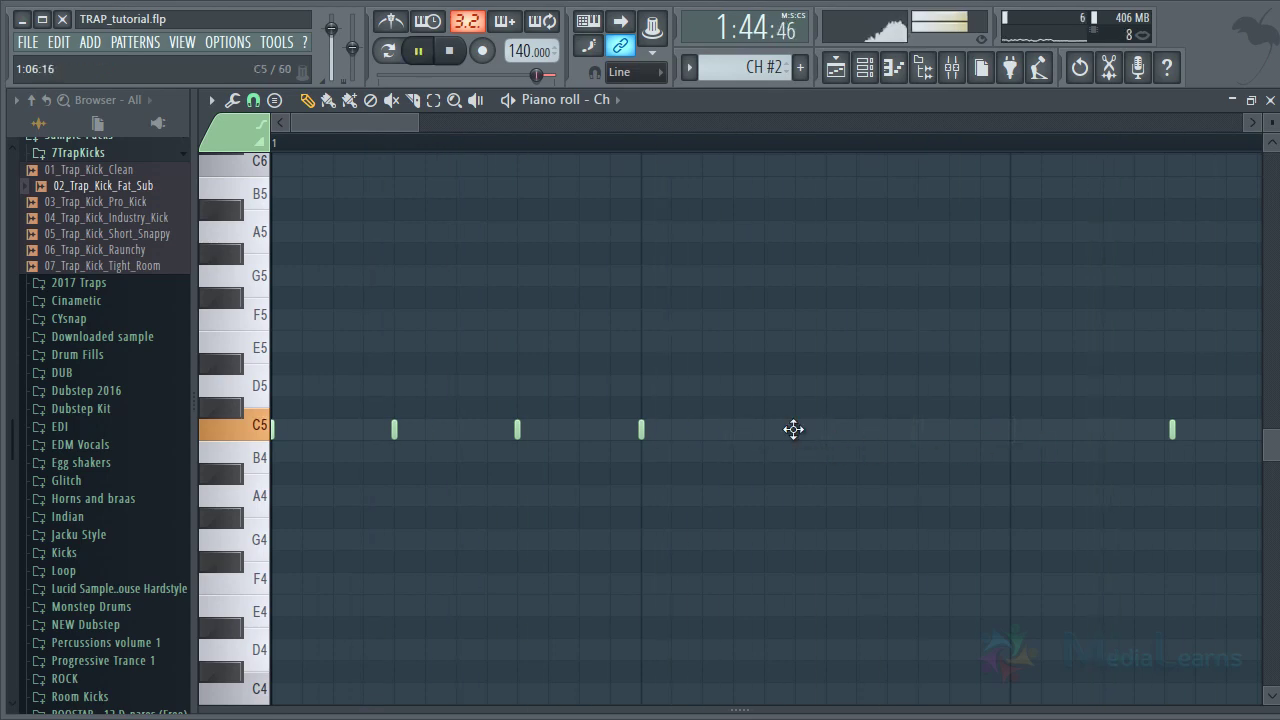
pyautogui.click(794, 429)
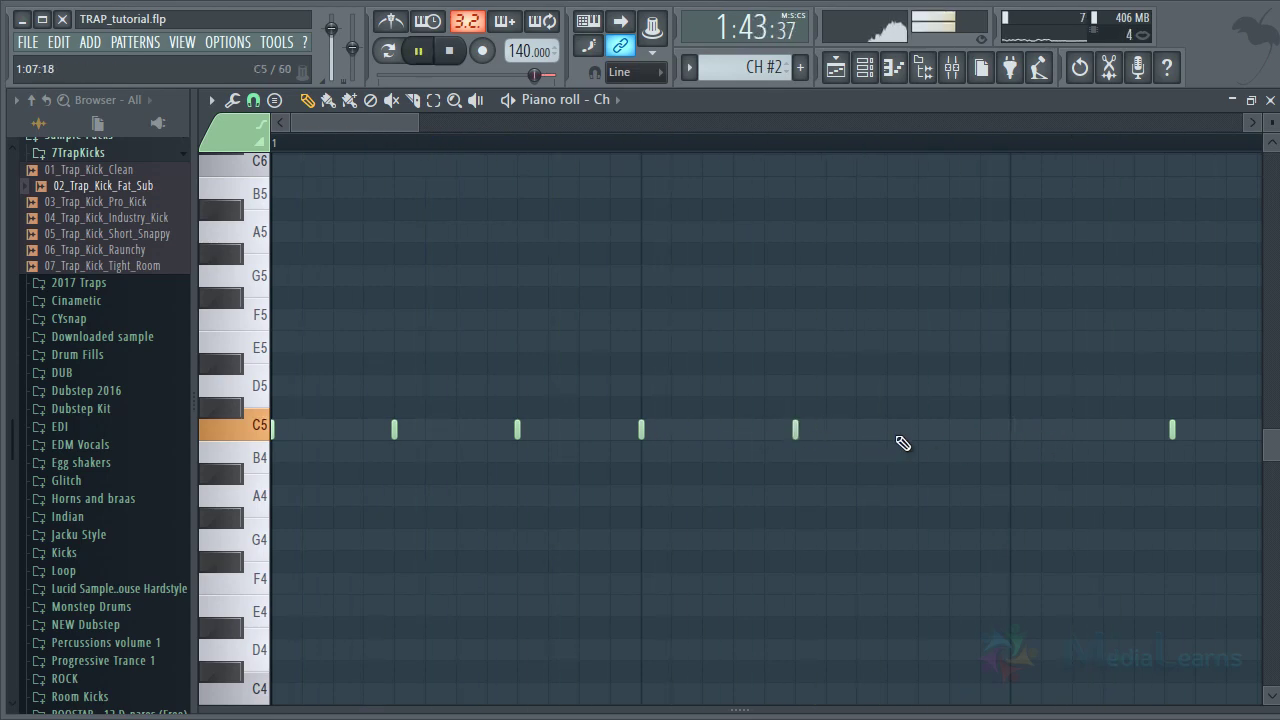
pyautogui.click(946, 429)
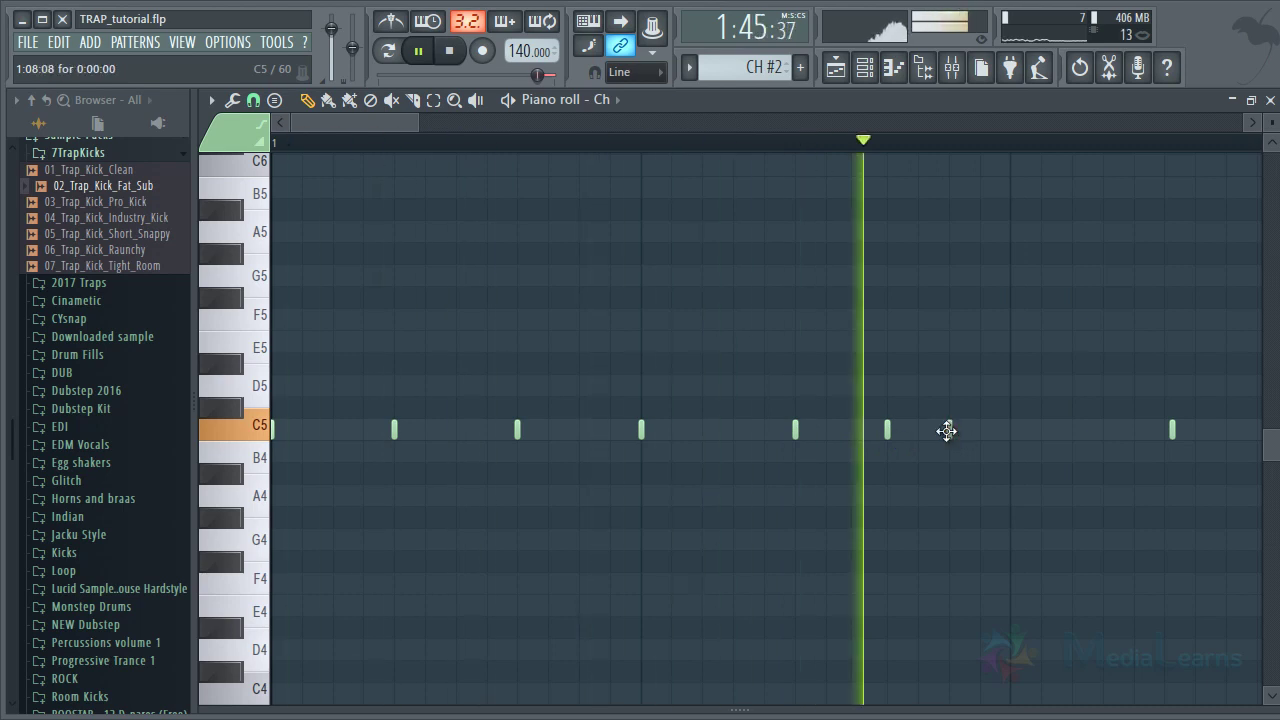
pyautogui.rightClick(887, 429)
pyautogui.rightClick(949, 429)
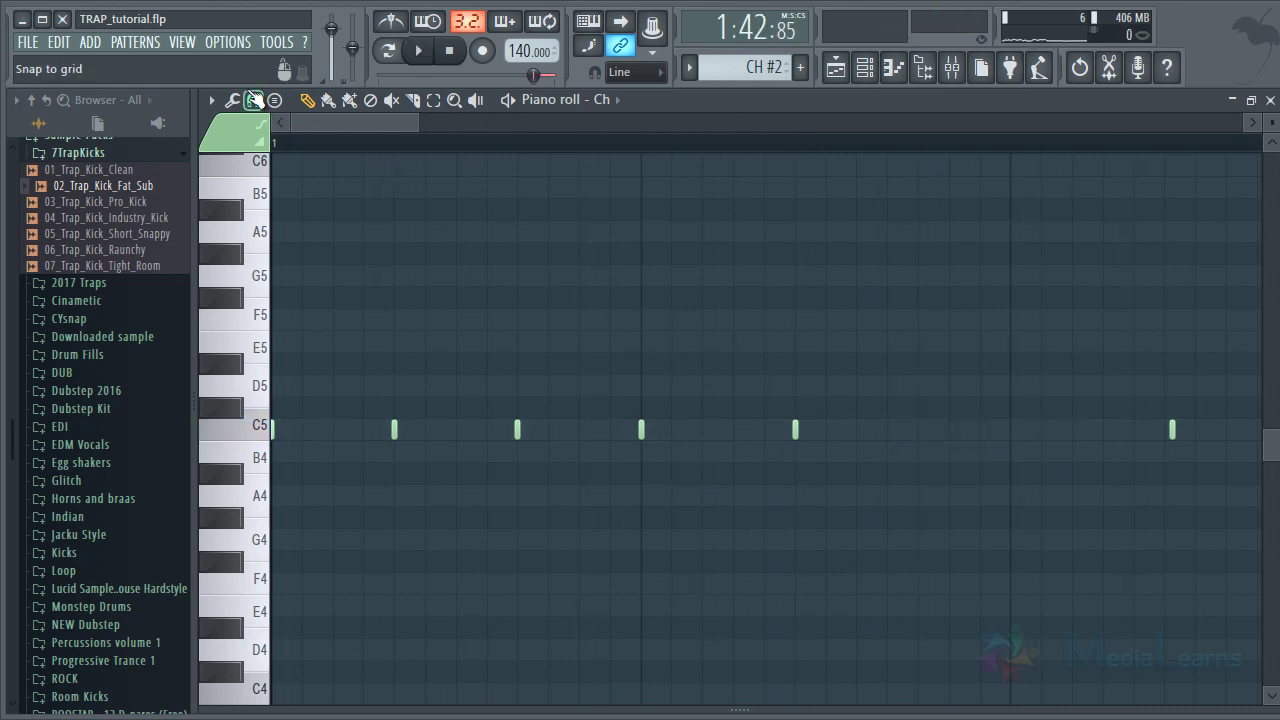
# Set the piano roll snap to 1/2 step, add C5 hi-hat notes on steps 8 and 9, and play the pattern
pyautogui.click(254, 100)
pyautogui.click(280, 271)
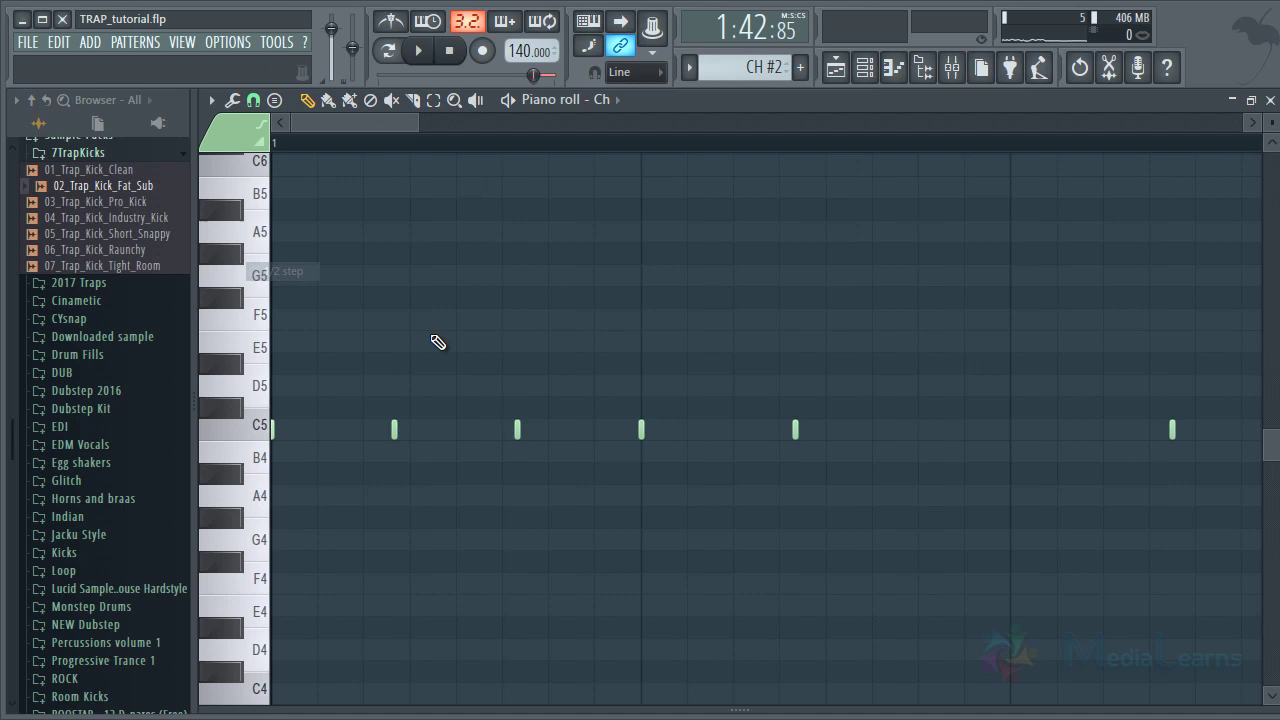
pyautogui.click(918, 432)
pyautogui.press('space')
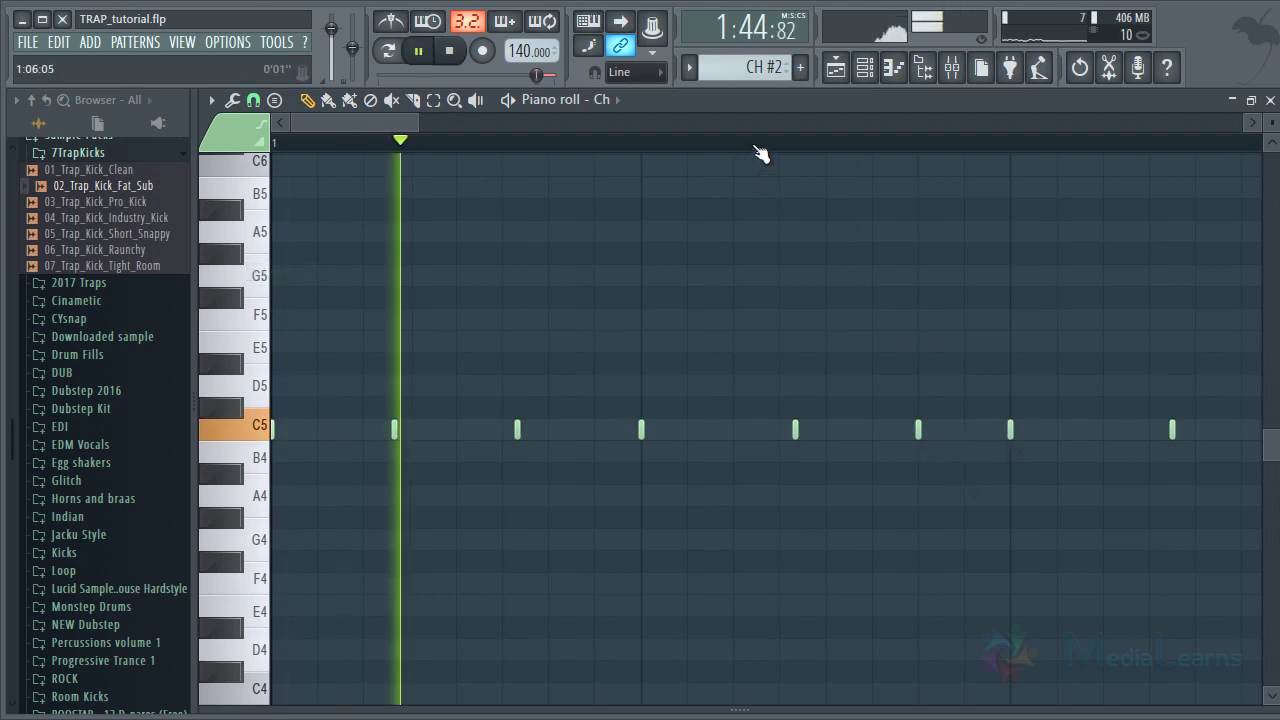
# Refill the second half of CH #2 with C5 hi-hats on steps 10 to 14 and half-step hits after steps 13, 14 and 15
pyautogui.scroll(-2, 760, 154)
pyautogui.scroll(1, 760, 154)
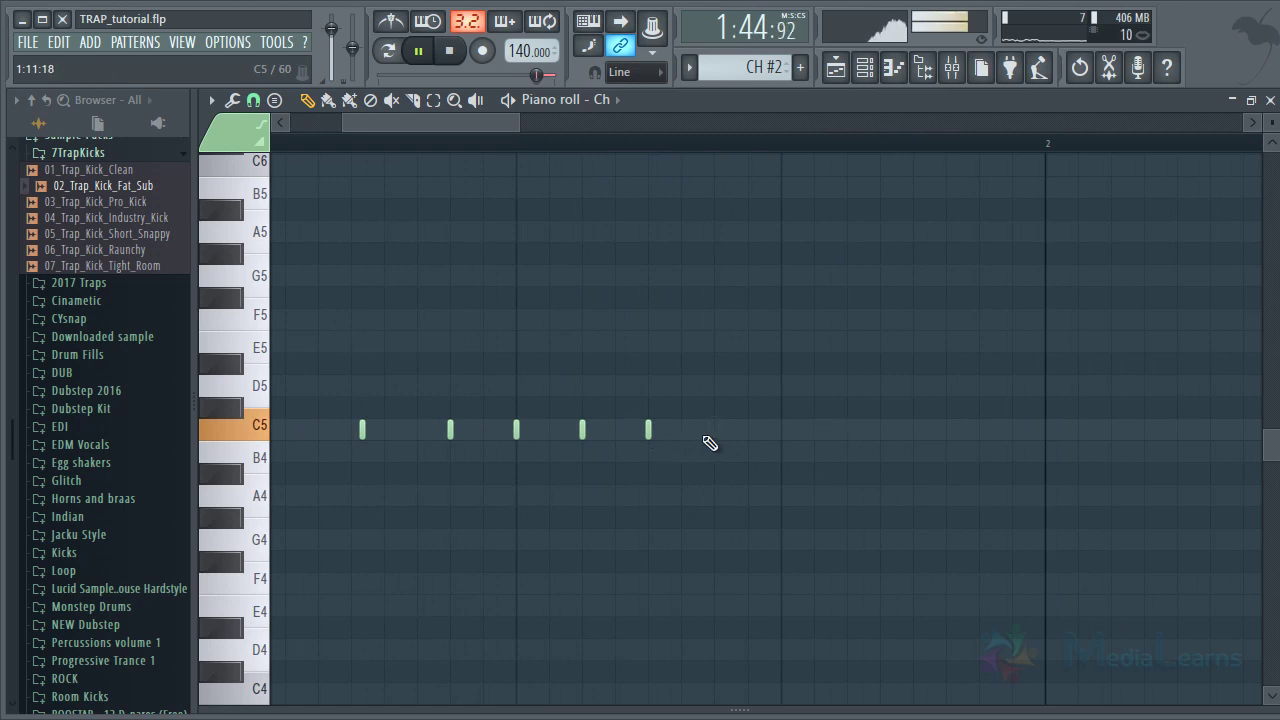
pyautogui.click(712, 432)
pyautogui.press('space')
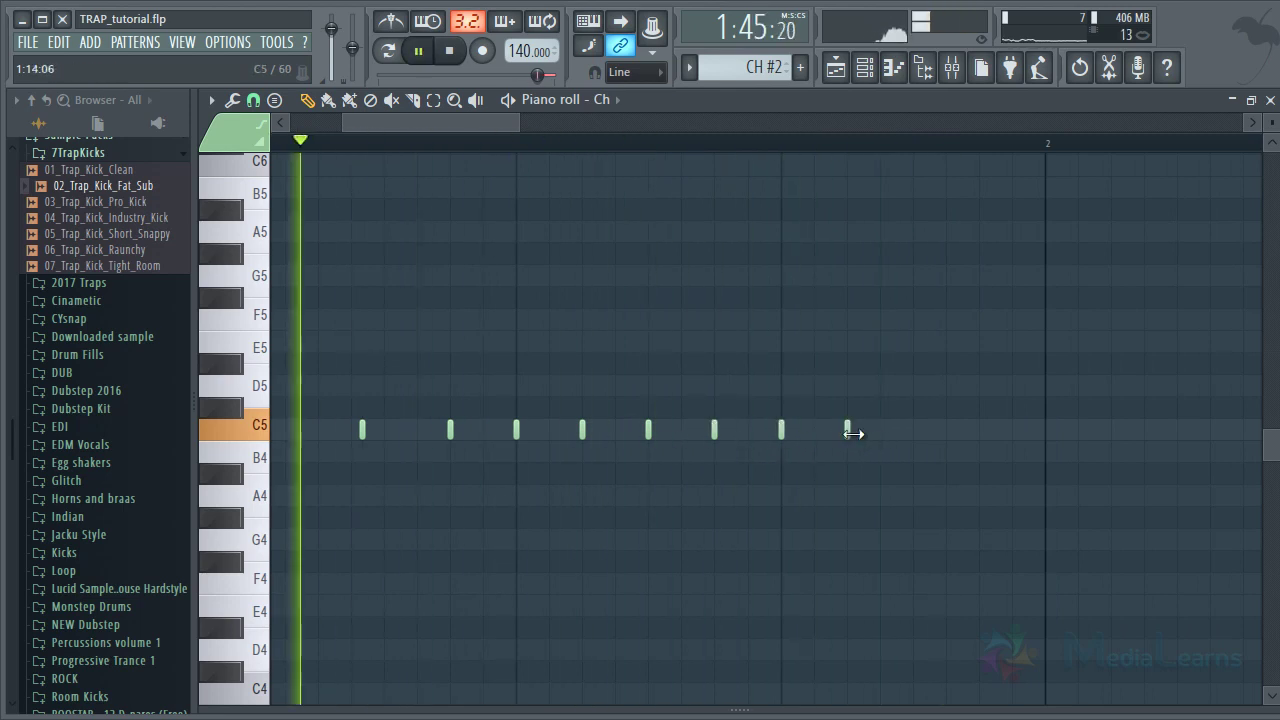
pyautogui.click(821, 434)
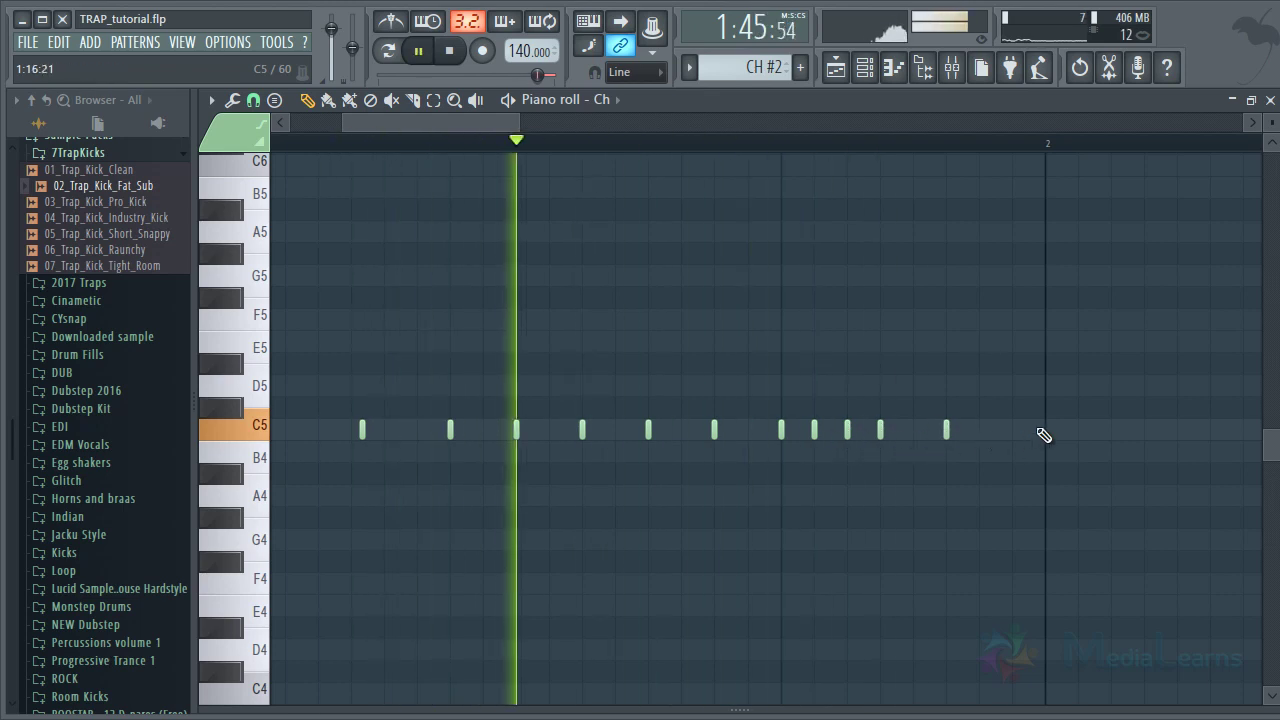
pyautogui.keyDown('ctrl'); pyautogui.scroll(-1, 1045, 431); pyautogui.keyUp('ctrl')
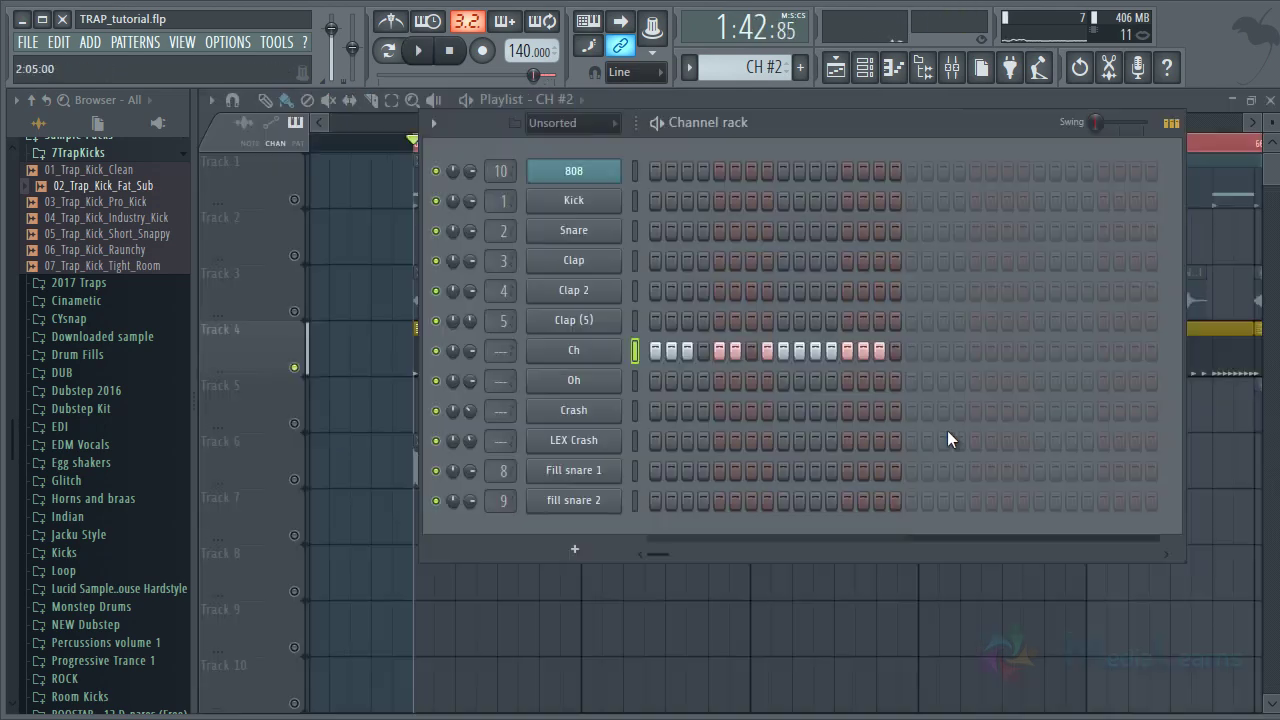
# In CH #2, add a C5 hi-hat halfway through step 9 and delete the hits on steps 11 and 12
pyautogui.press('F6')
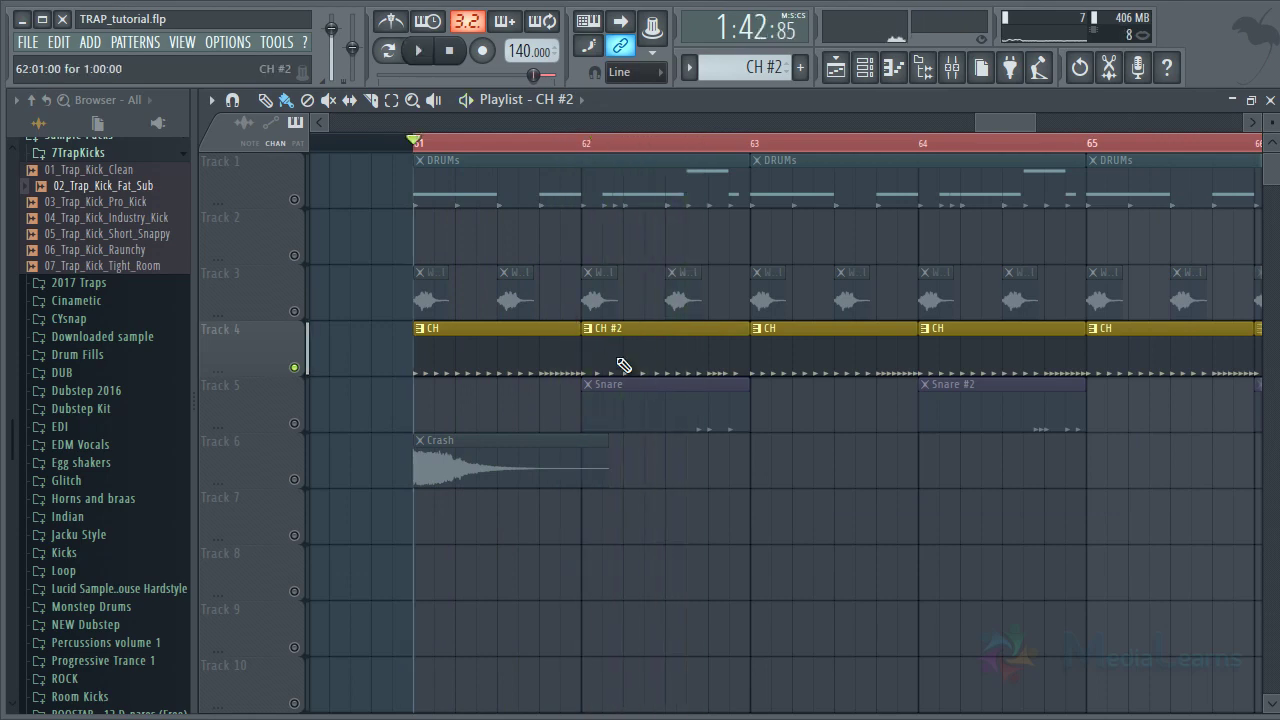
pyautogui.doubleClick(622, 362)
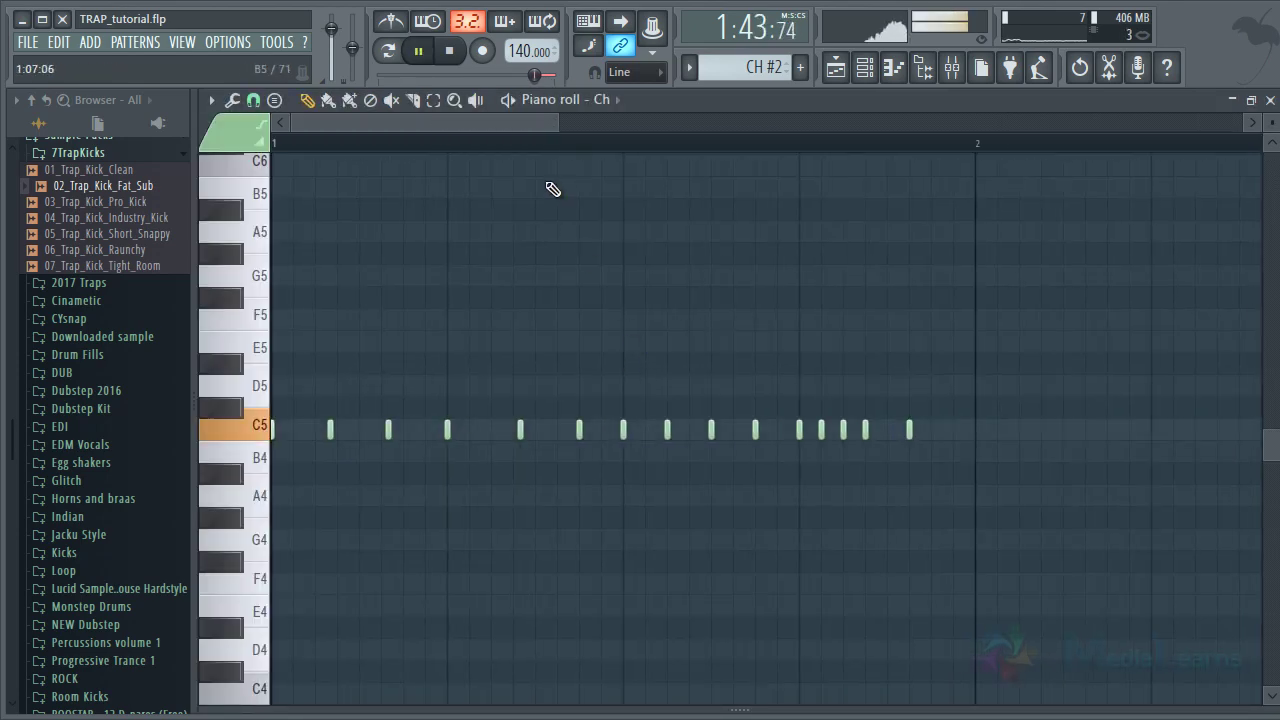
pyautogui.press('space')
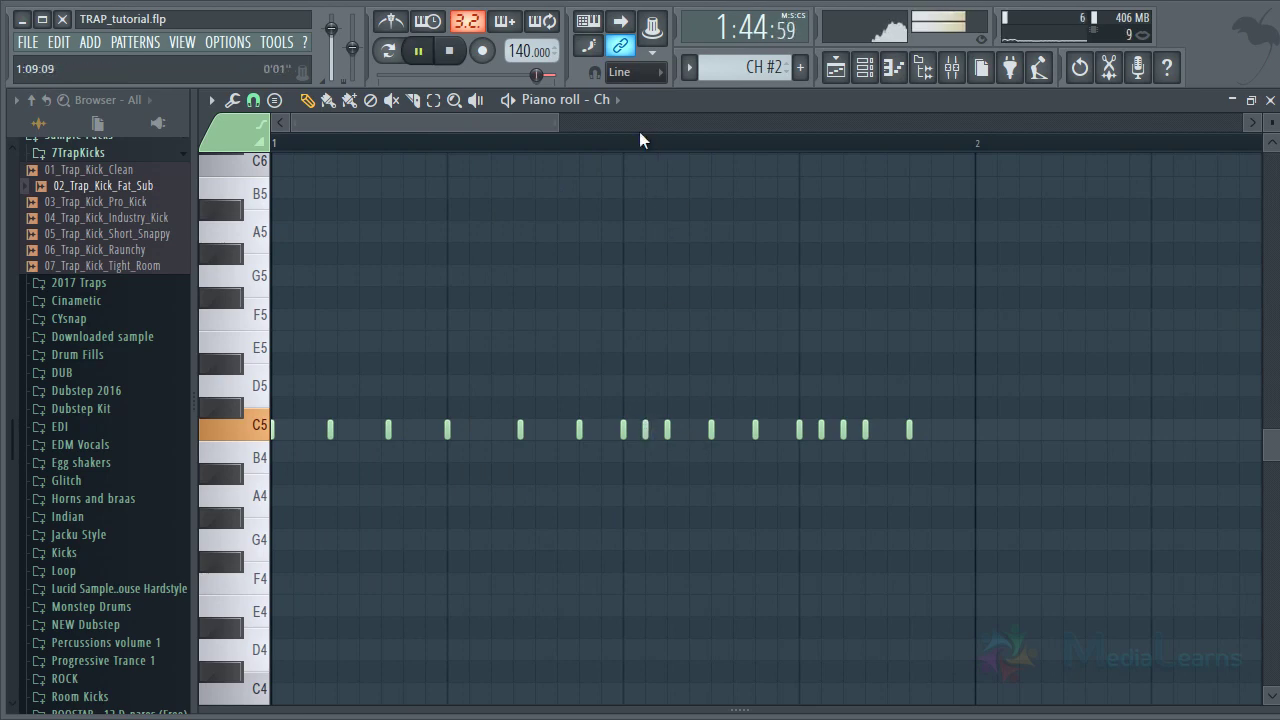
pyautogui.press('space')
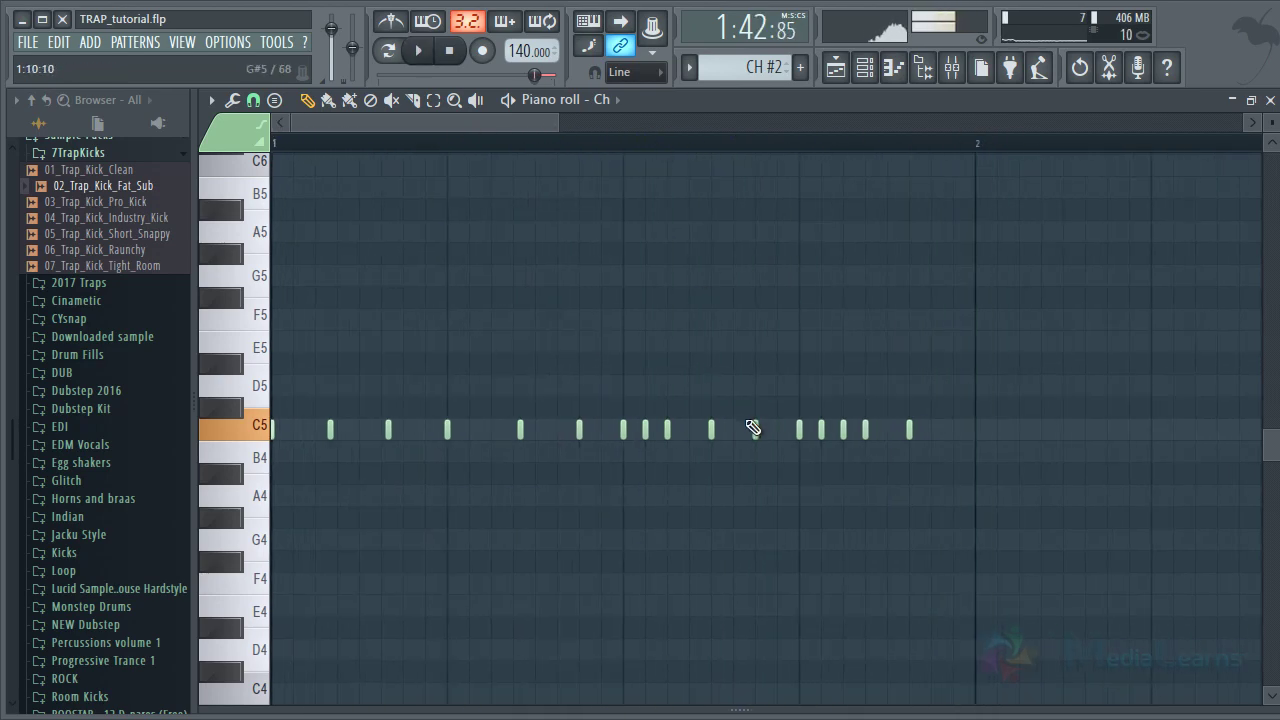
pyautogui.press('space')
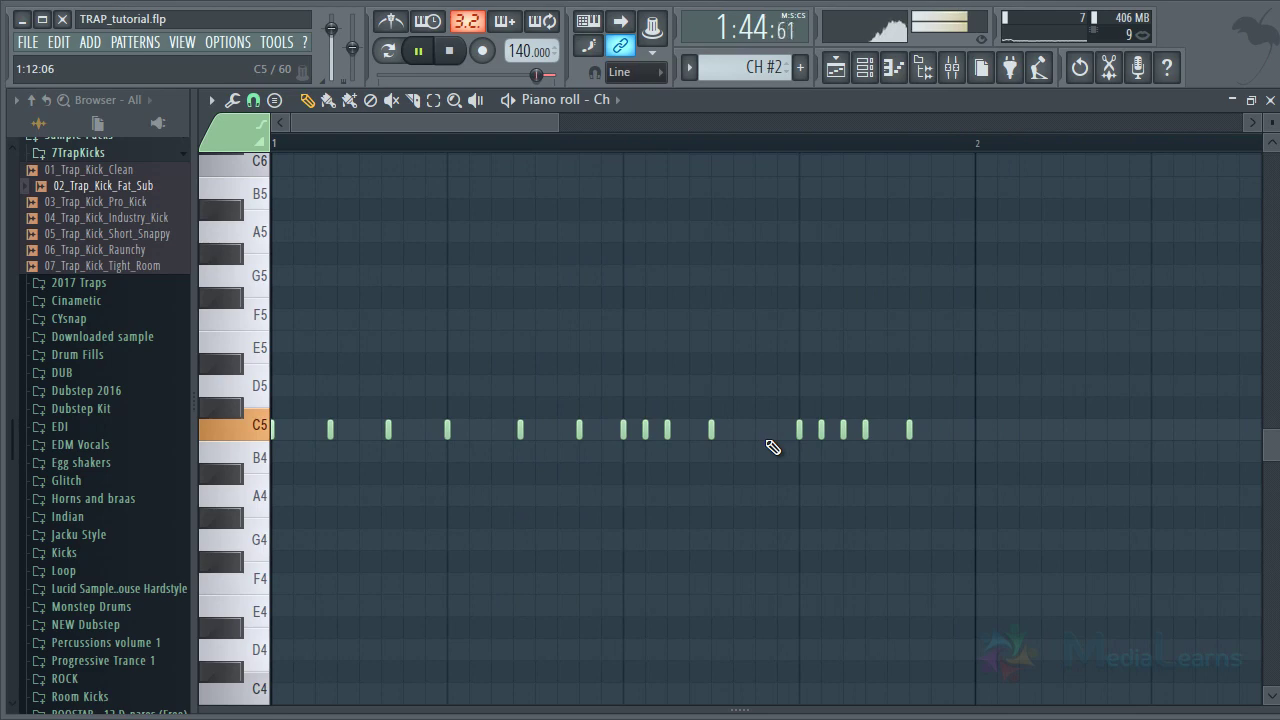
pyautogui.press('space')
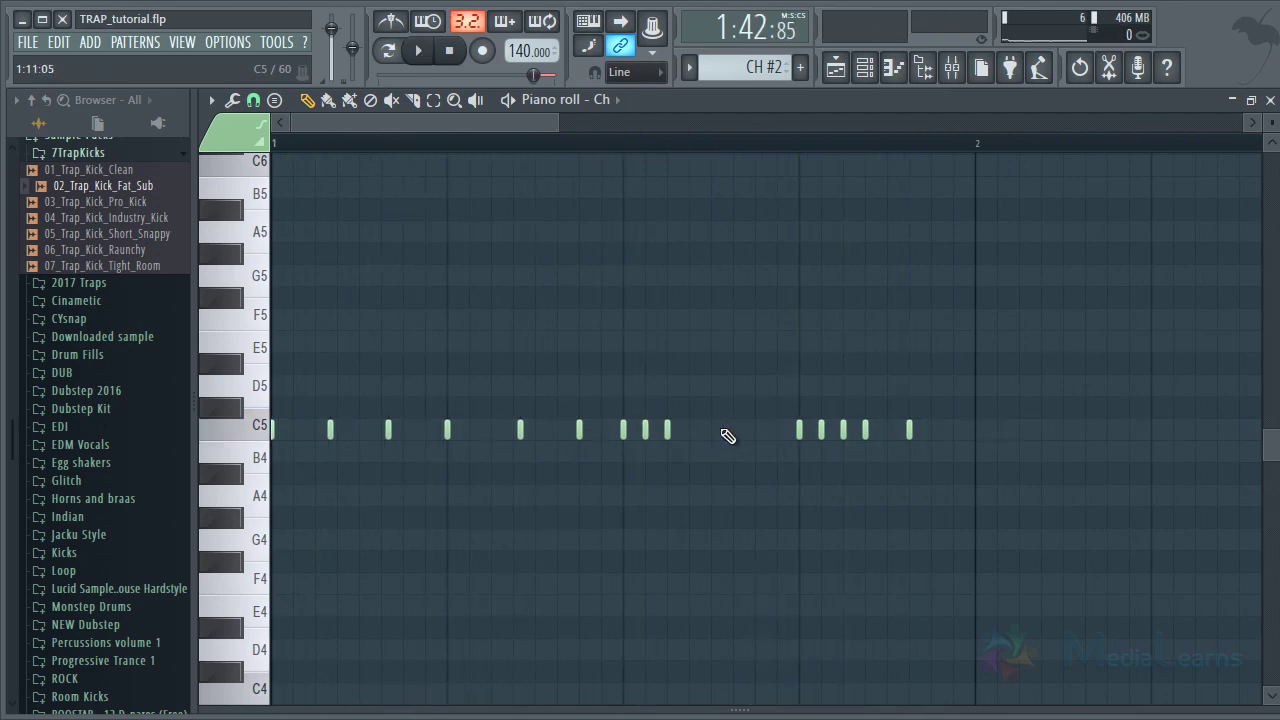
# Place a single C5 hi-hat halfway between steps 11 and 12 of CH #2 and play the pattern
pyautogui.click(712, 430)
pyautogui.click(731, 430)
pyautogui.rightClick(712, 432)
pyautogui.press('space')
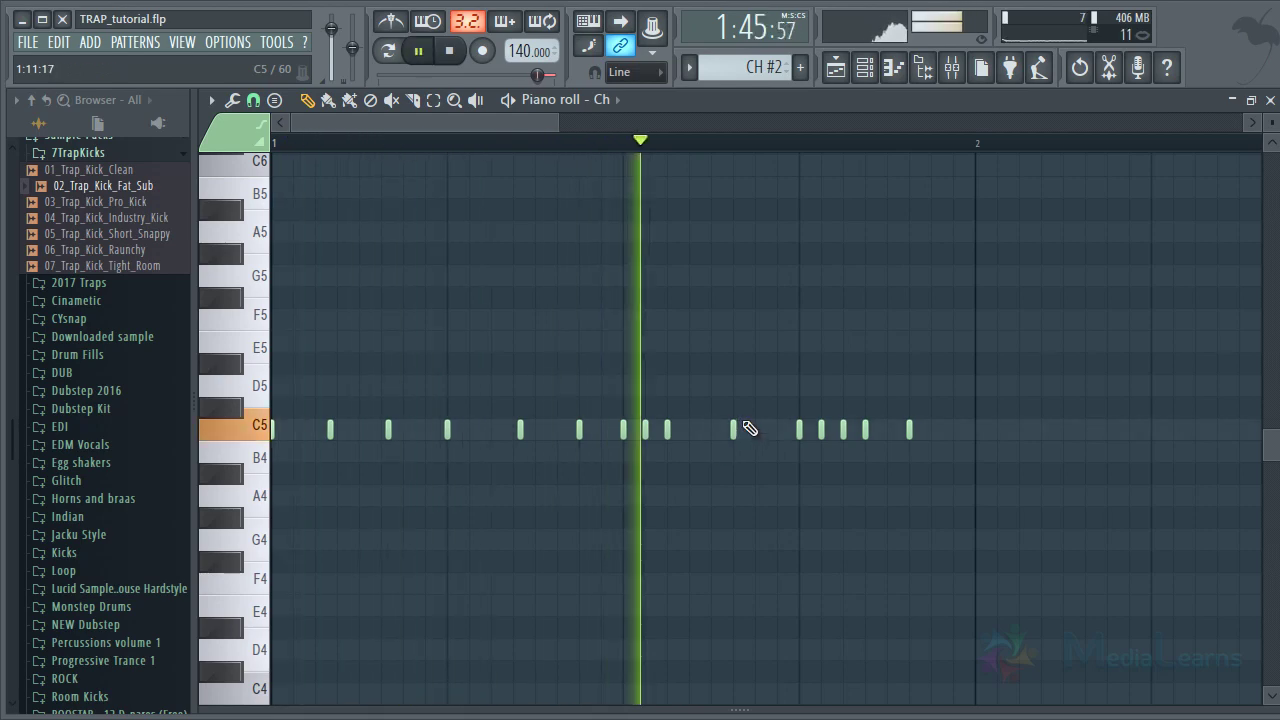
pyautogui.press('space')
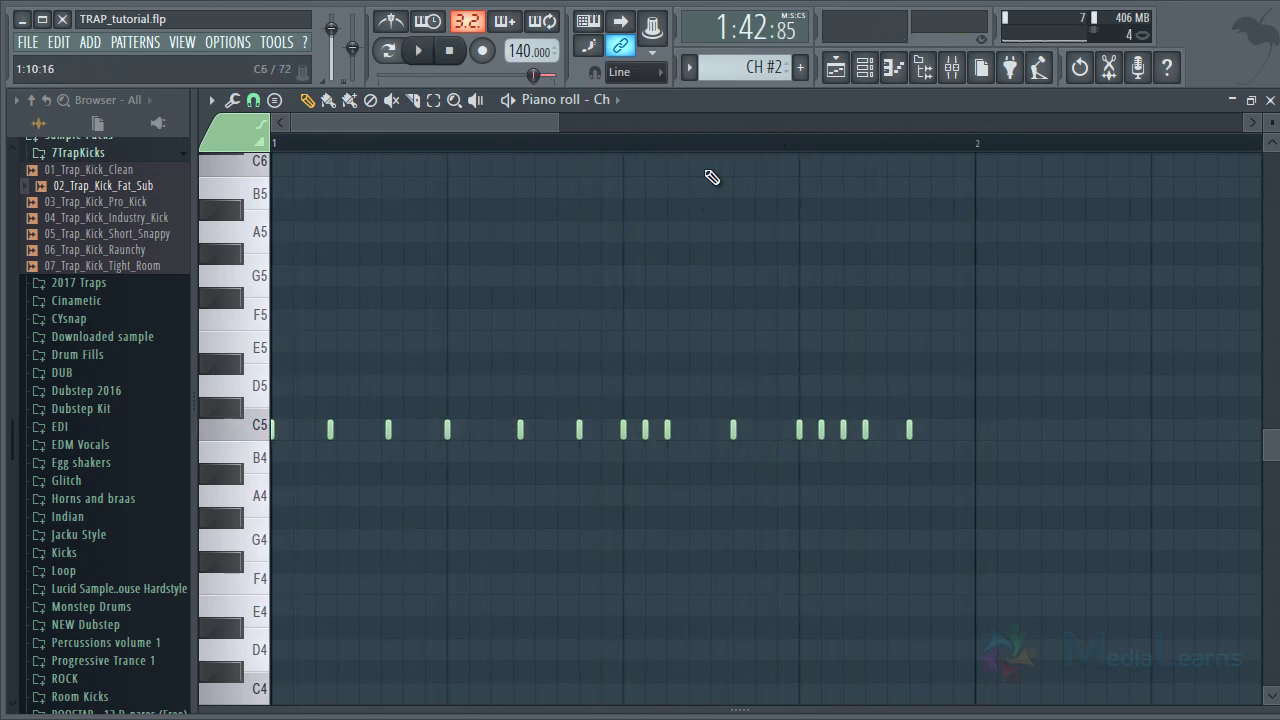
# Set the piano roll snap to 1/4 step and fill step 9 of CH #2 with a four-hit C5 hi-hat roll
pyautogui.scroll(3, 740, 180)
pyautogui.click(253, 100)
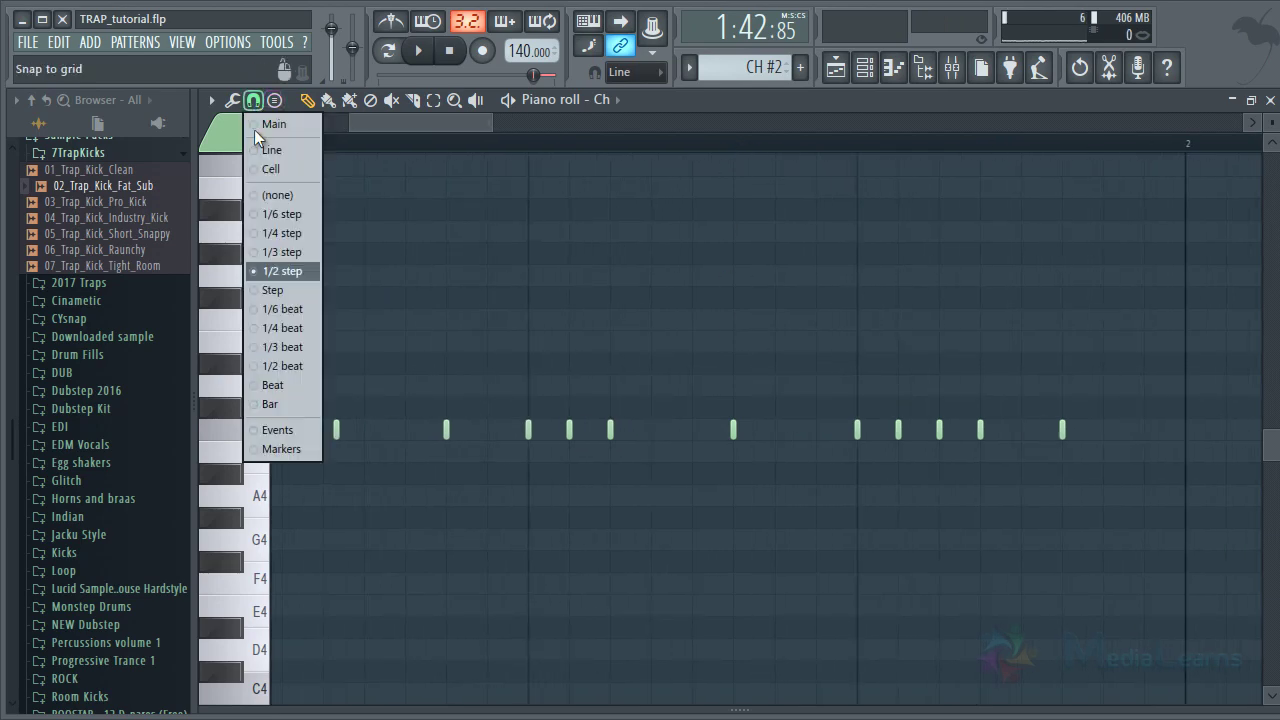
pyautogui.click(283, 234)
pyautogui.scroll(3, 600, 158)
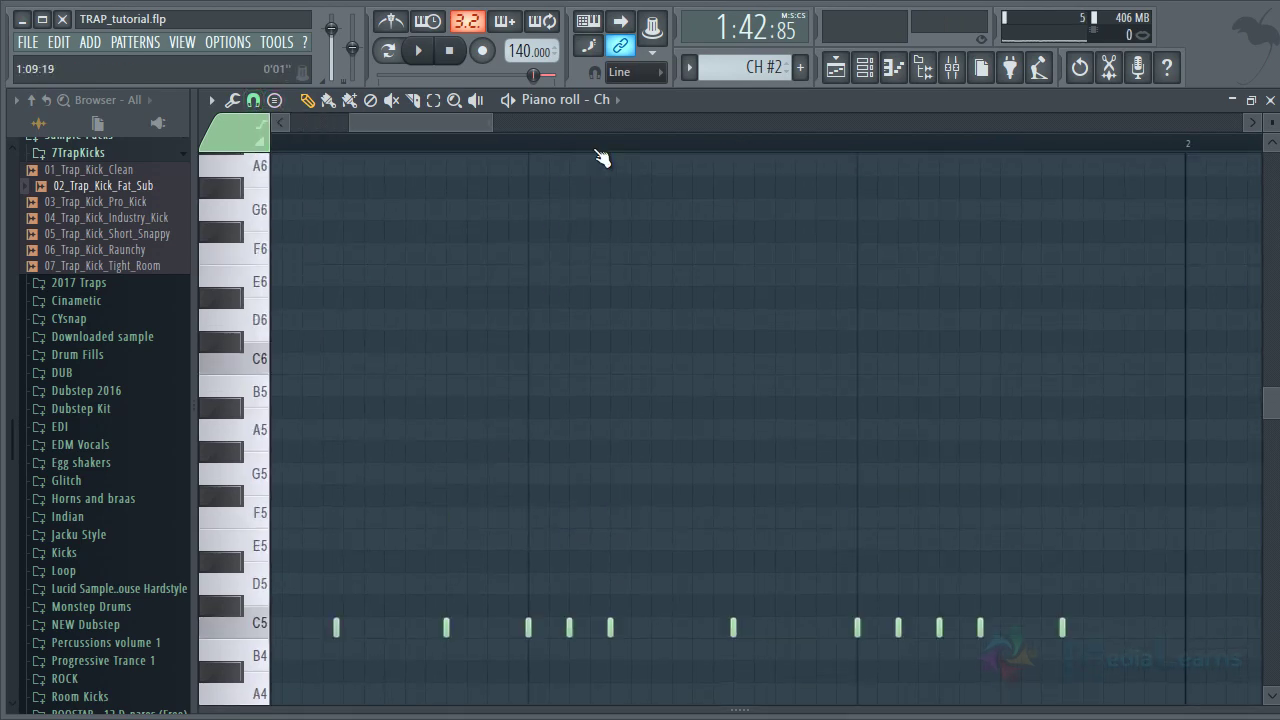
pyautogui.scroll(-2, 600, 160)
pyautogui.scroll(3, 600, 160)
pyautogui.scroll(-2, 602, 165)
pyautogui.press('space')
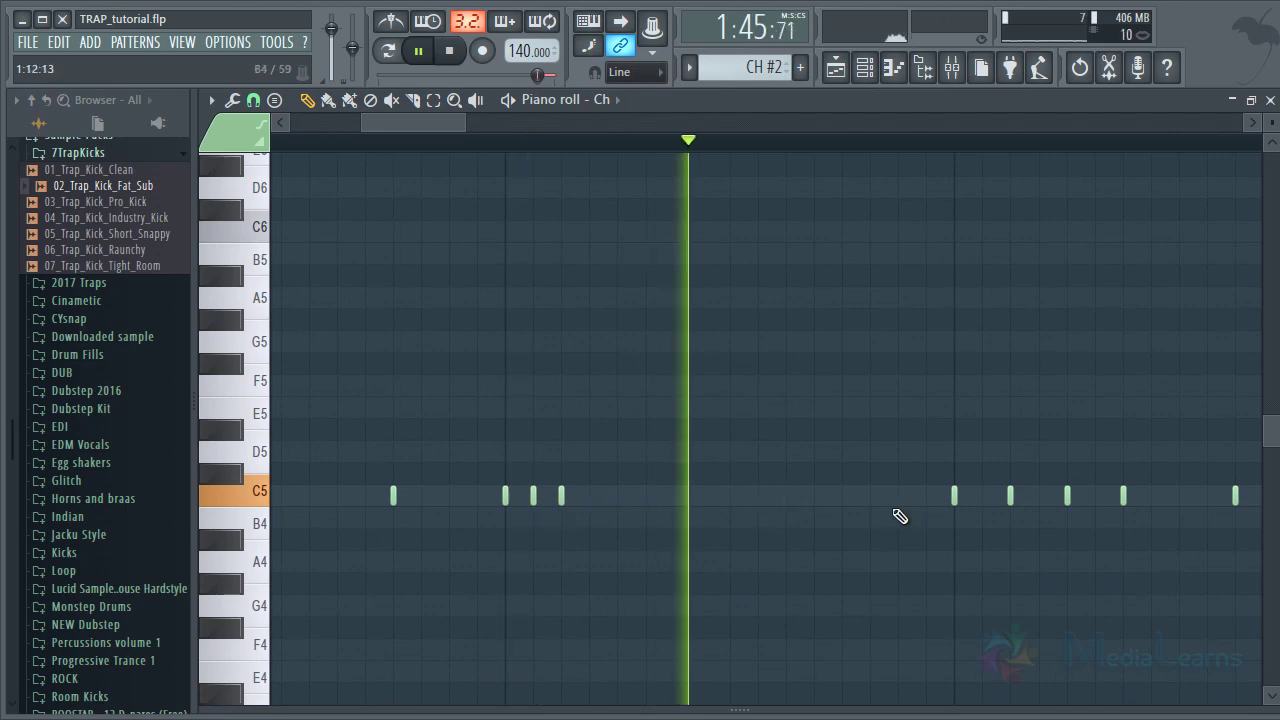
pyautogui.press('space')
# Copy the four-hit roll from step 9 to steps 11 and 13, replacing the old hi-hats from step 13 onward
pyautogui.moveTo(640, 466); pyautogui.dragTo(495, 520)
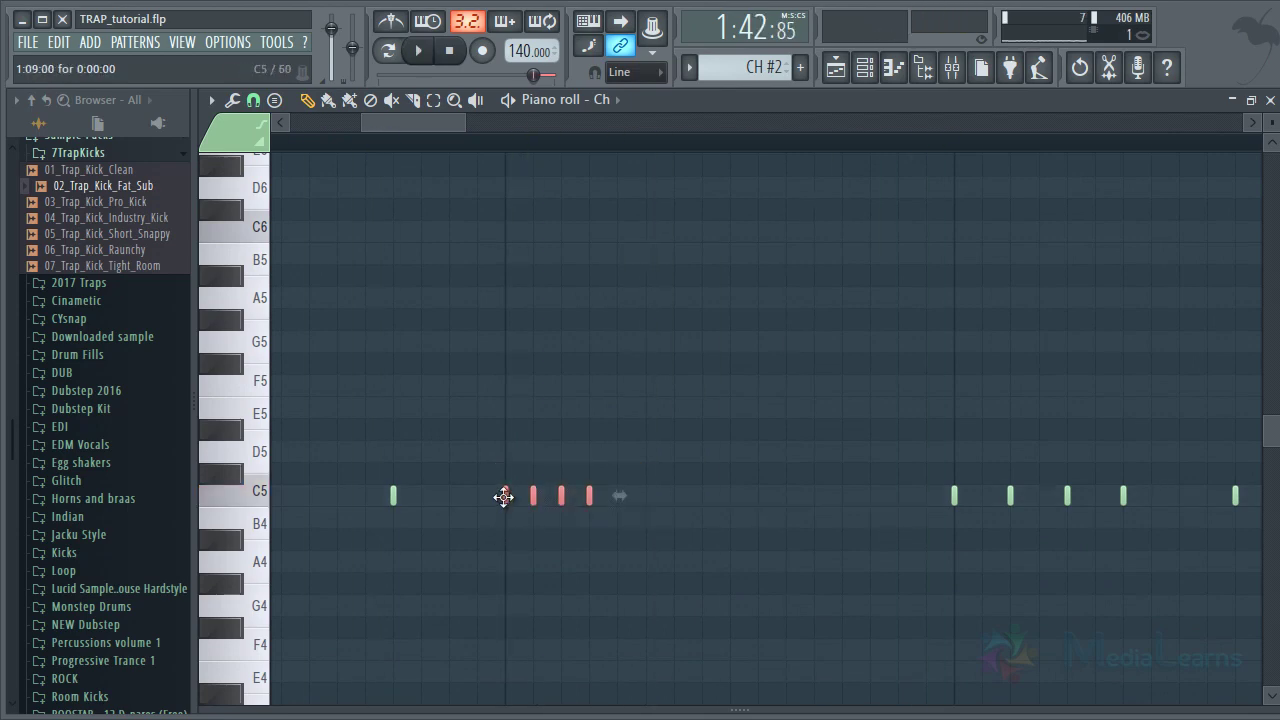
pyautogui.press('space')
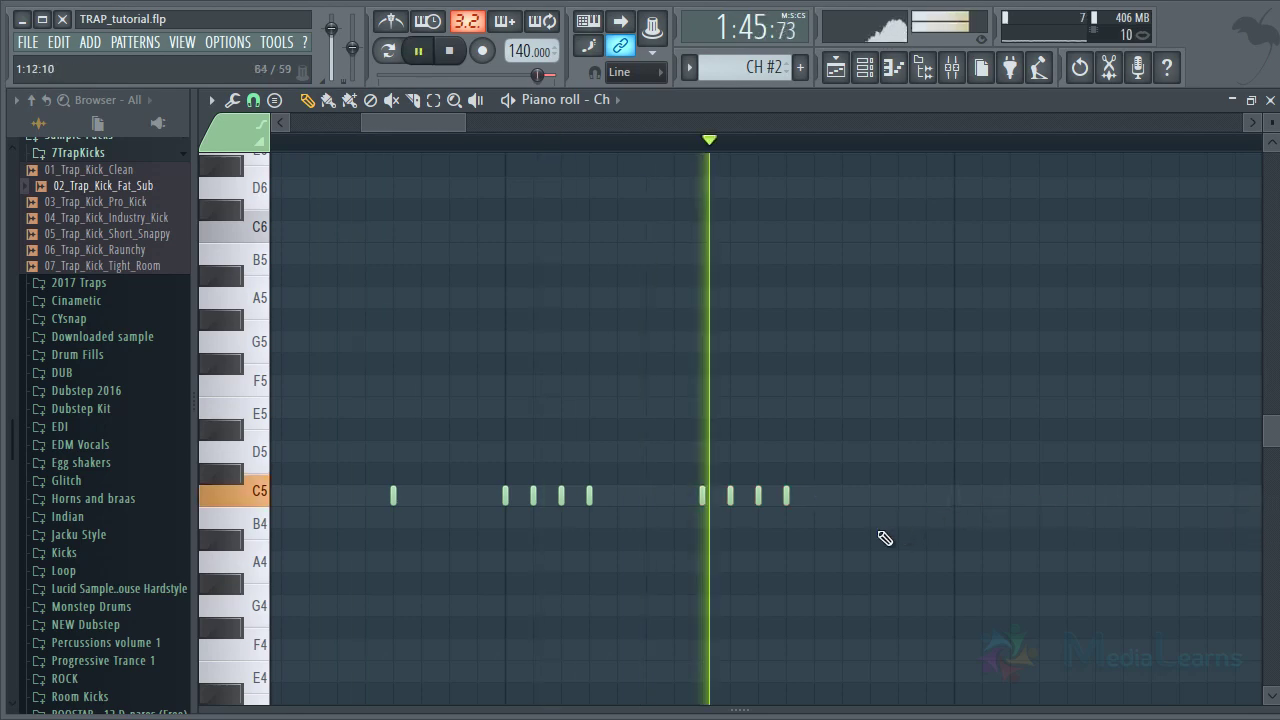
pyautogui.press('space')
pyautogui.press('space')
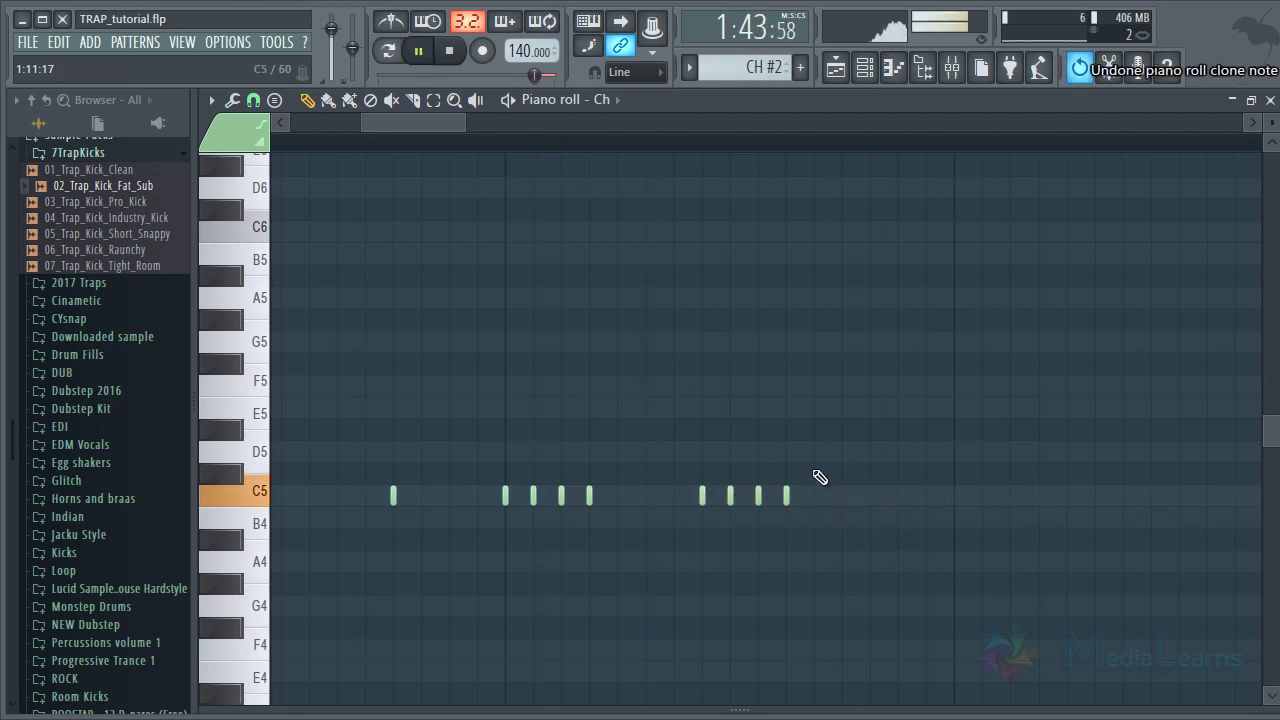
pyautogui.moveTo(851, 466); pyautogui.dragTo(870, 493)
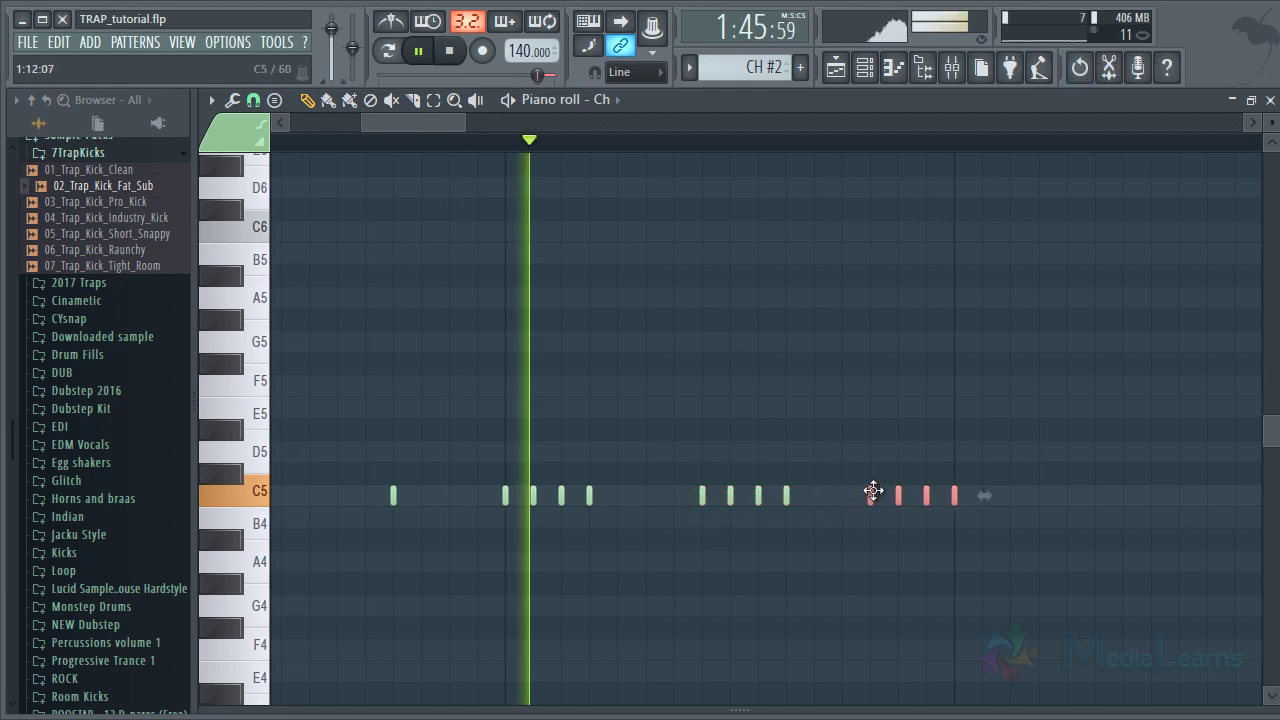
pyautogui.press('space')
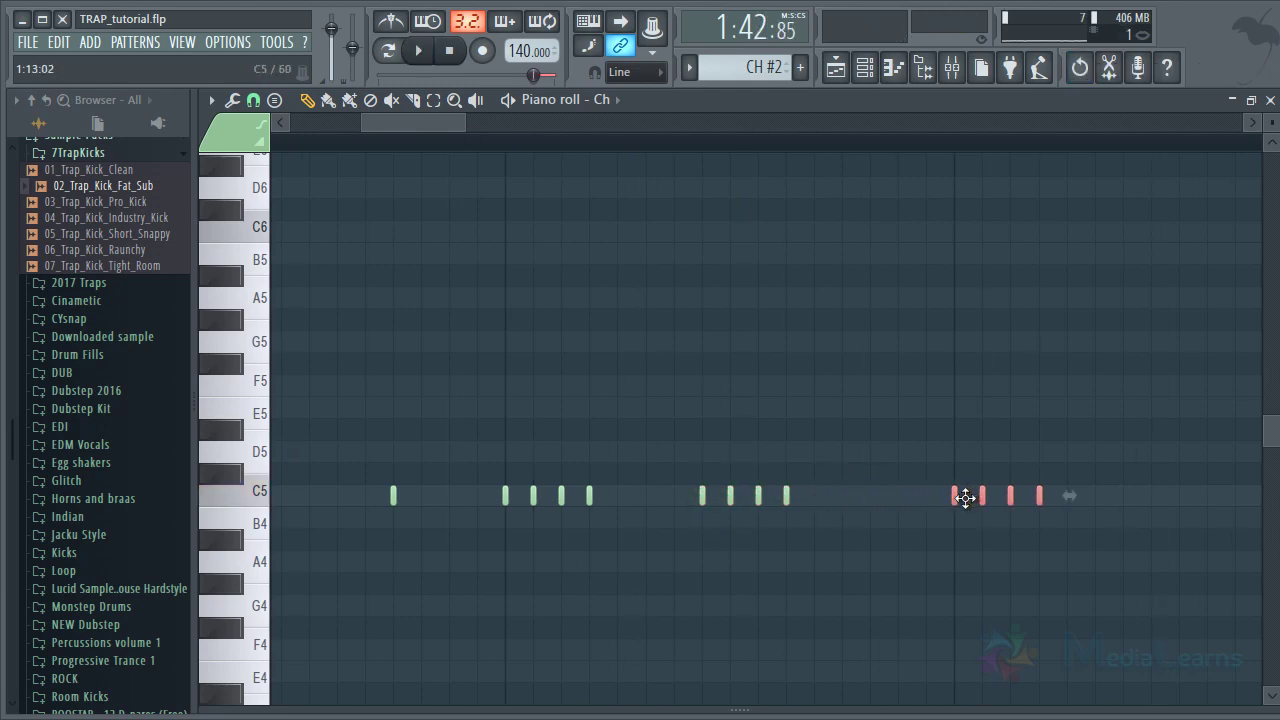
pyautogui.moveTo(815, 481); pyautogui.dragTo(700, 505)
pyautogui.press('space')
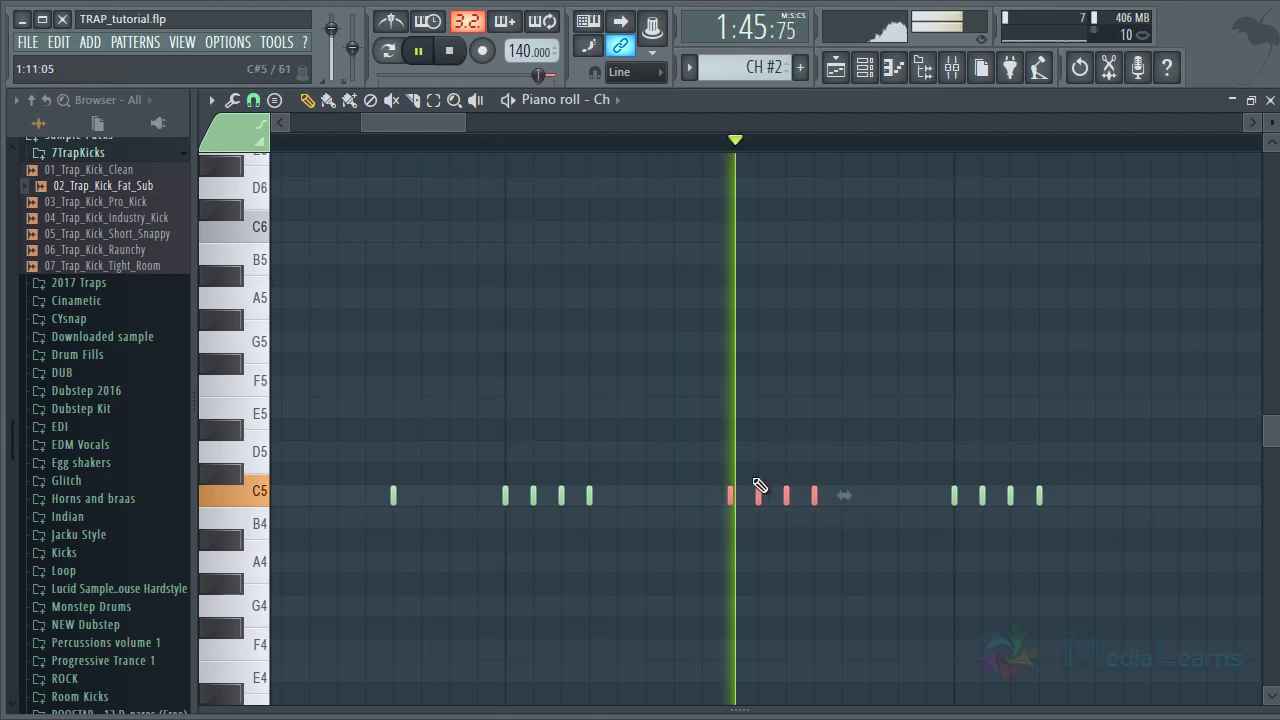
# Reveal the note velocity lane and slope the velocities downward across the four-hit roll on step 9
pyautogui.scroll(-2, 688, 138)
pyautogui.rightClick(763, 321)
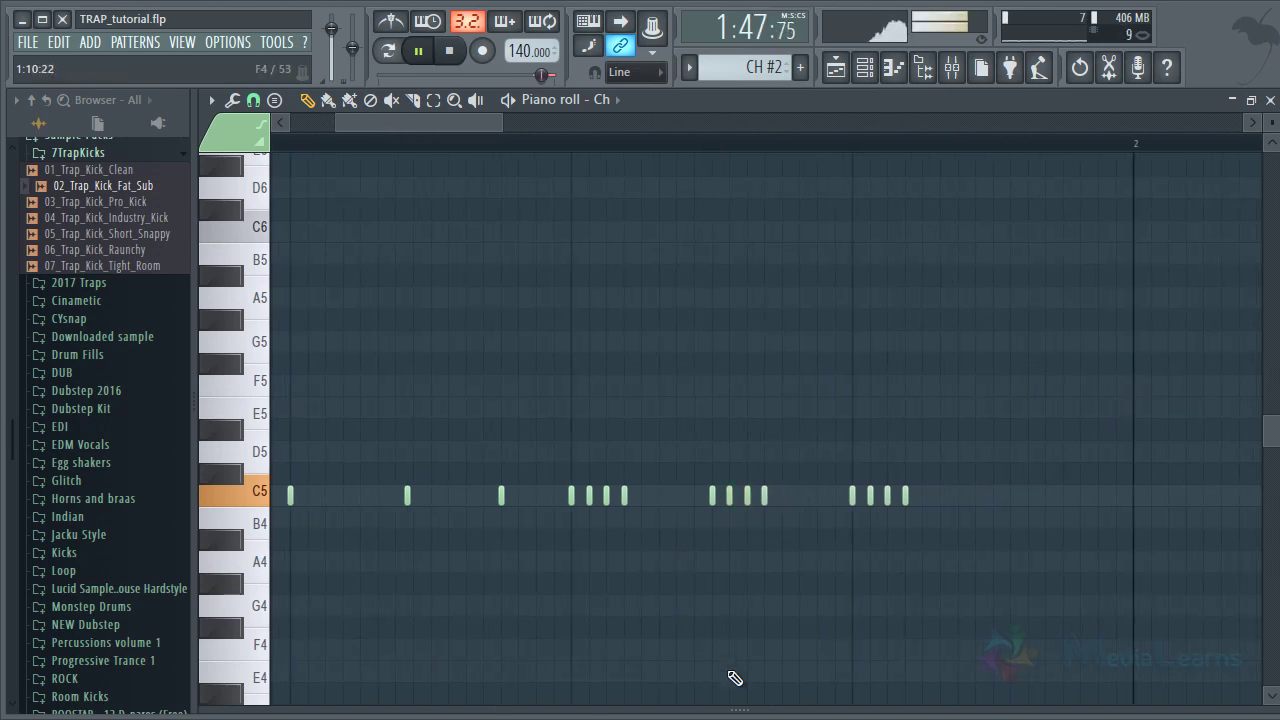
pyautogui.moveTo(739, 709); pyautogui.dragTo(728, 533)
pyautogui.scroll(-3, 624, 398)
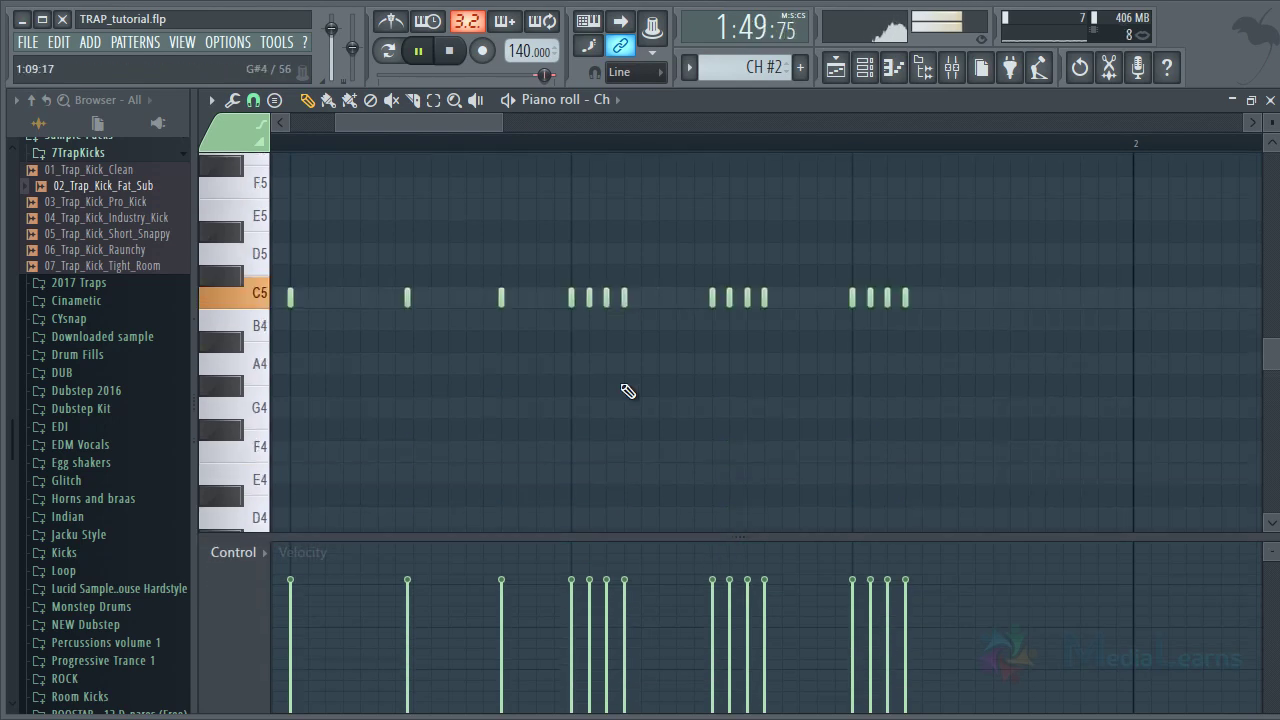
pyautogui.press('space')
pyautogui.rightClick(256, 586)
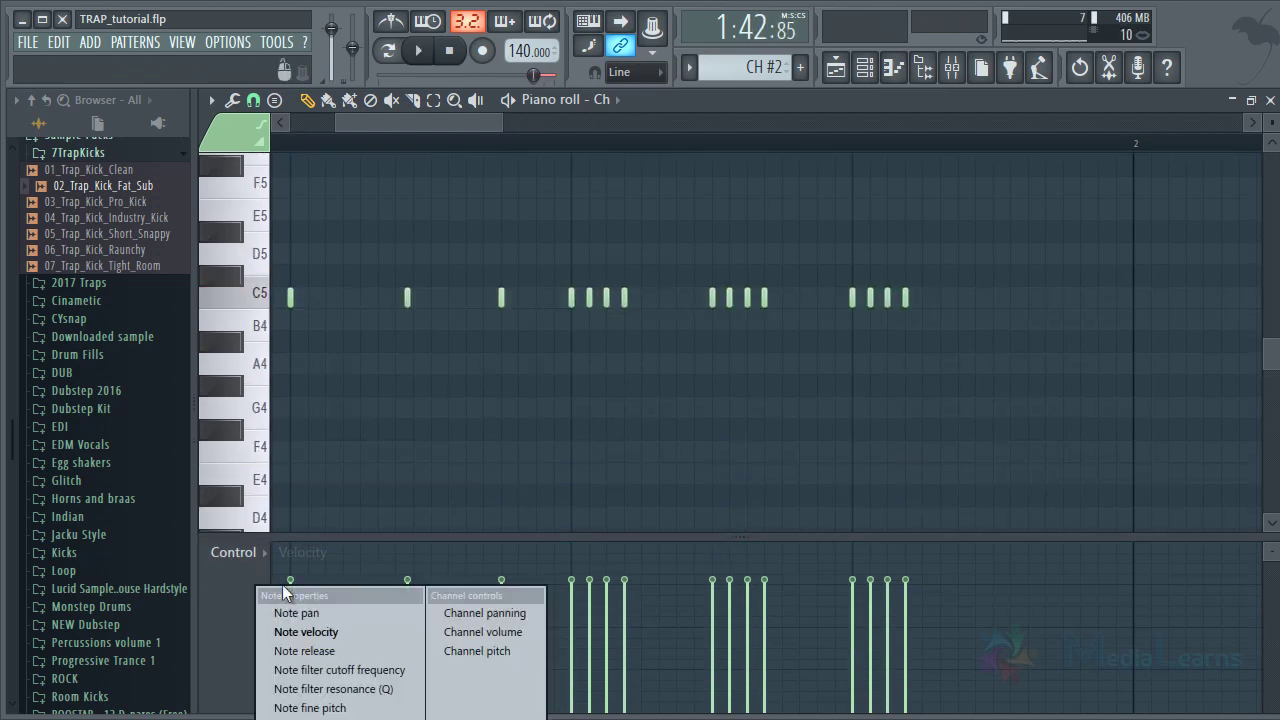
pyautogui.rightClick(223, 580)
pyautogui.moveTo(575, 571); pyautogui.dragTo(628, 636)
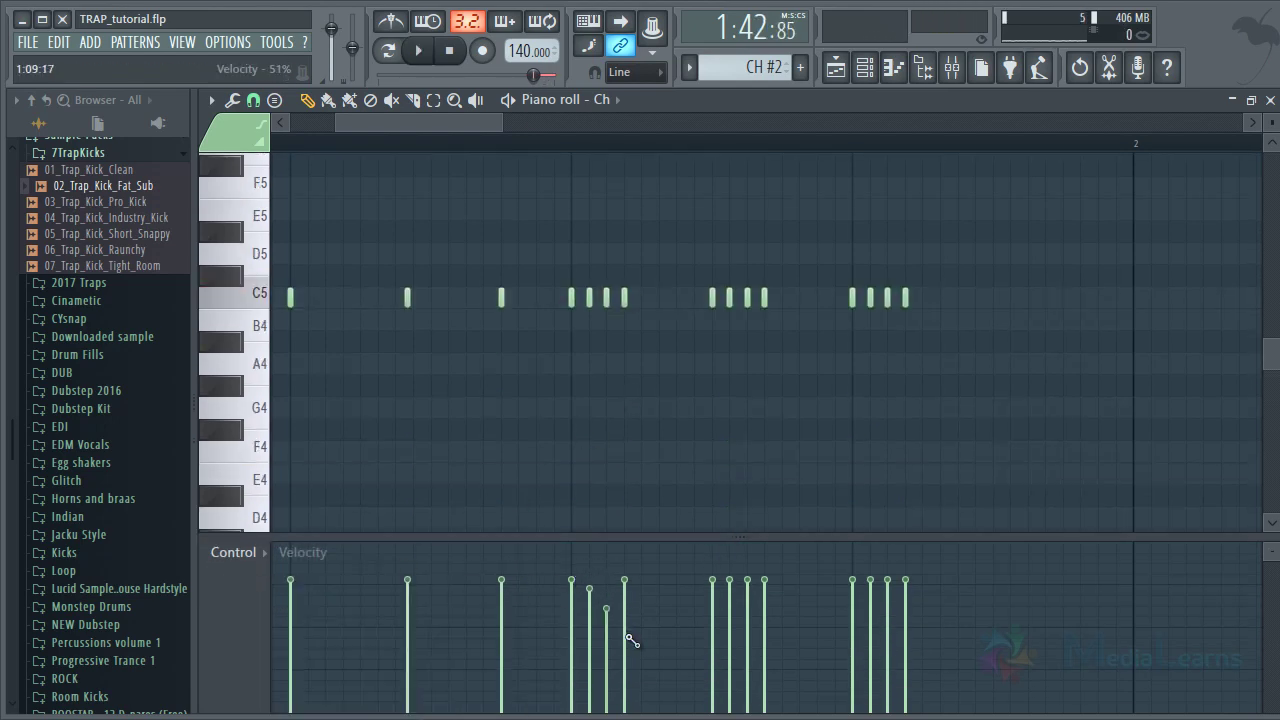
# Slope the velocities downward across the rolls on steps 11 and 13 of CH #2, then return to the playlist
pyautogui.press('space')
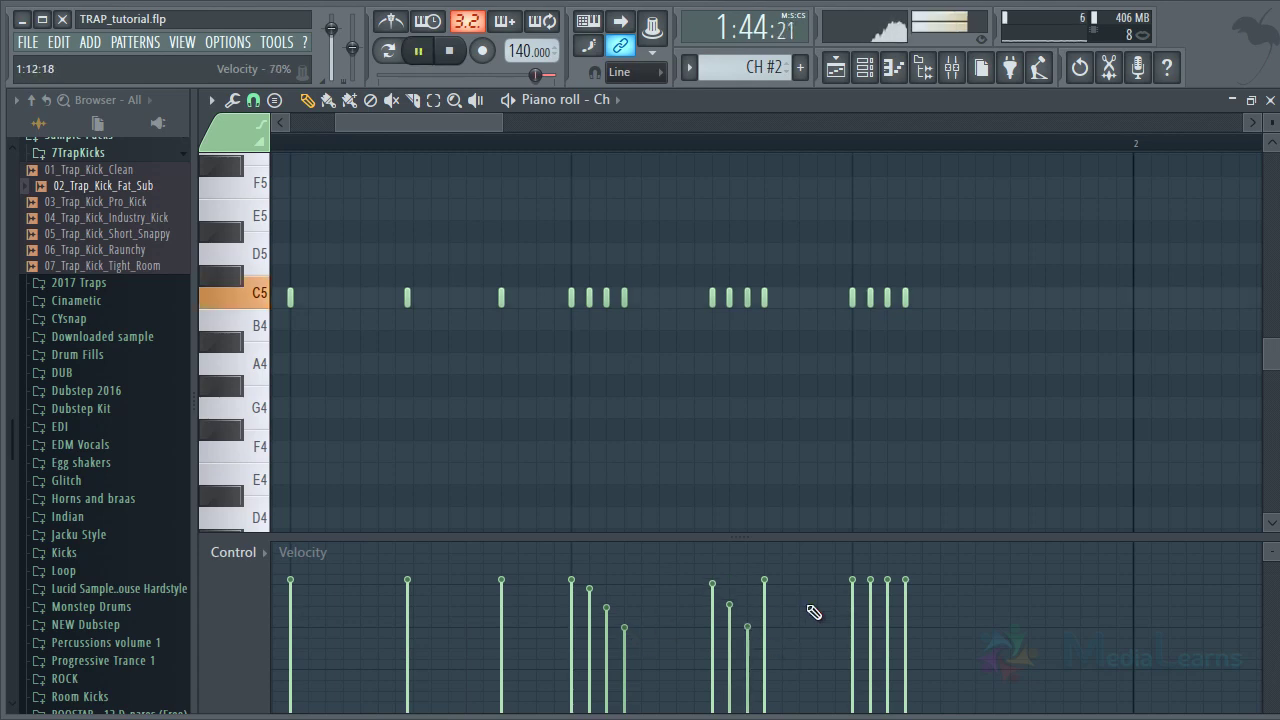
pyautogui.moveTo(766, 630); pyautogui.dragTo(769, 633)
pyautogui.moveTo(853, 578); pyautogui.dragTo(914, 626)
pyautogui.keyDown('ctrl'); pyautogui.rightClick(912, 474); pyautogui.keyUp('ctrl')
pyautogui.press('Escape')
pyautogui.press('Escape')
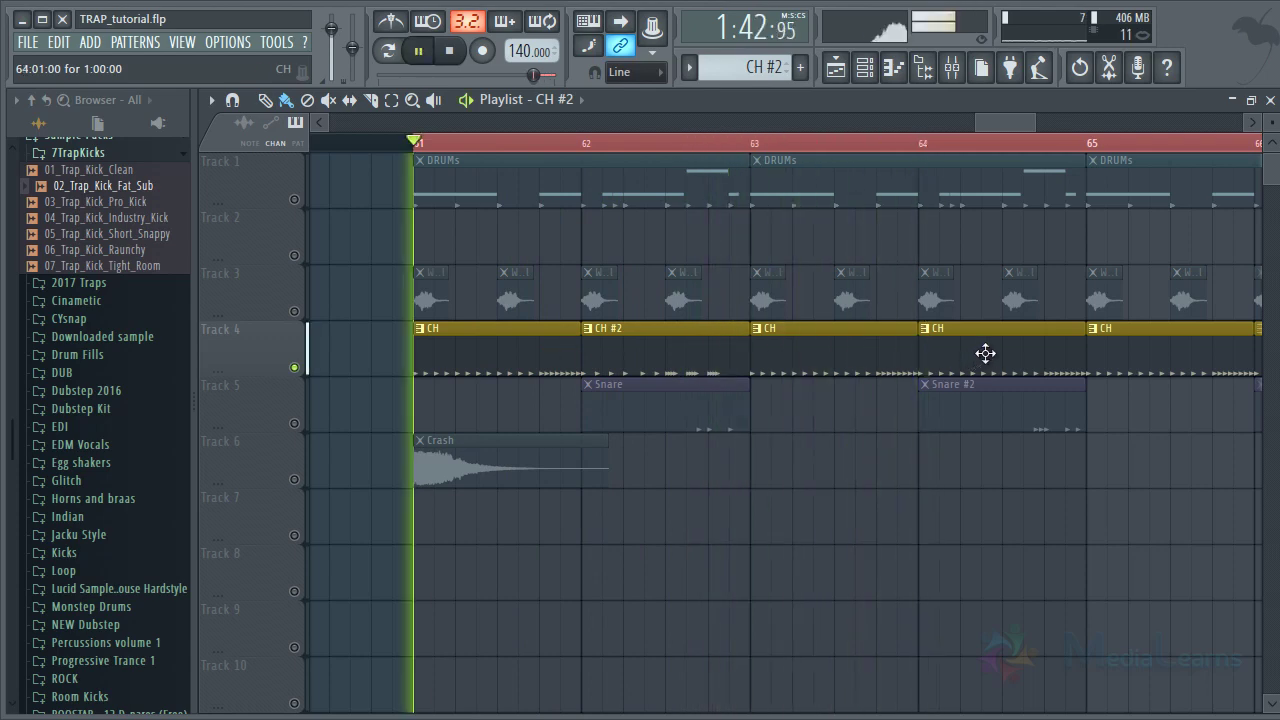
# In the CH pattern, duplicate the last eight hi-hats a quarter step later to double the closing roll, and play it
pyautogui.press('space')
pyautogui.doubleClick(526, 354)
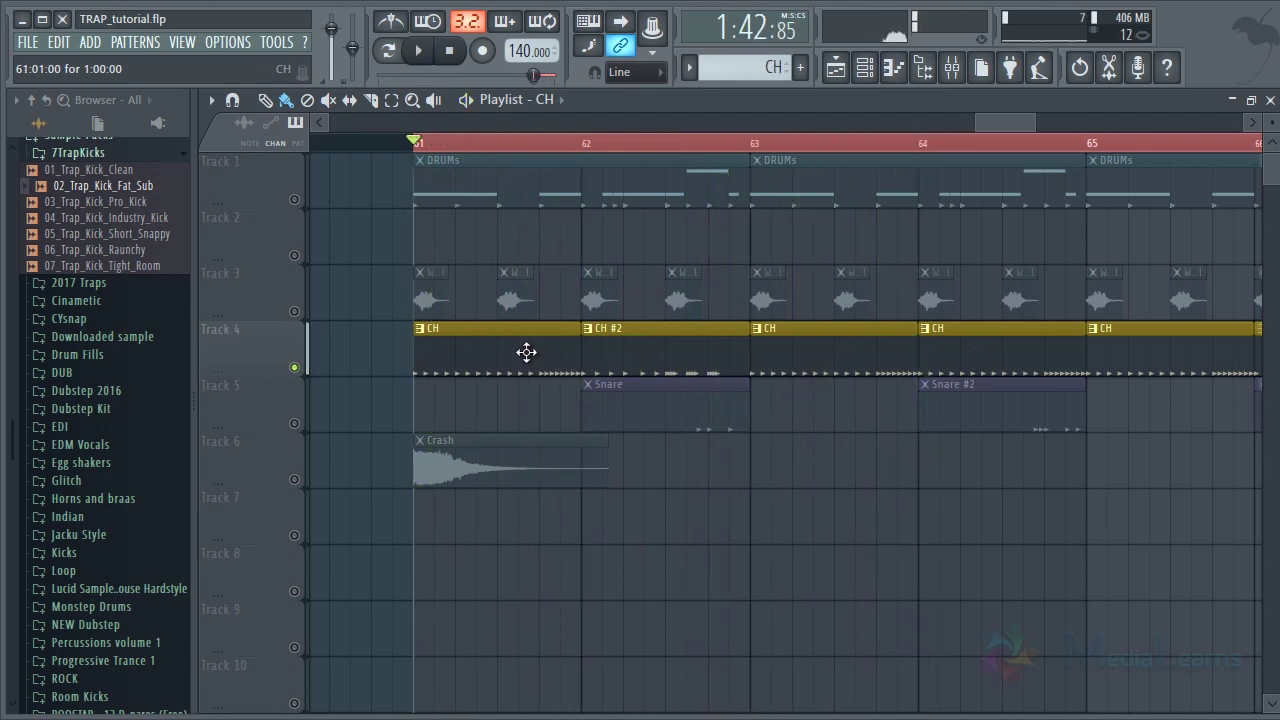
pyautogui.scroll(-3, 710, 380)
pyautogui.press('space')
pyautogui.scroll(3, 928, 138)
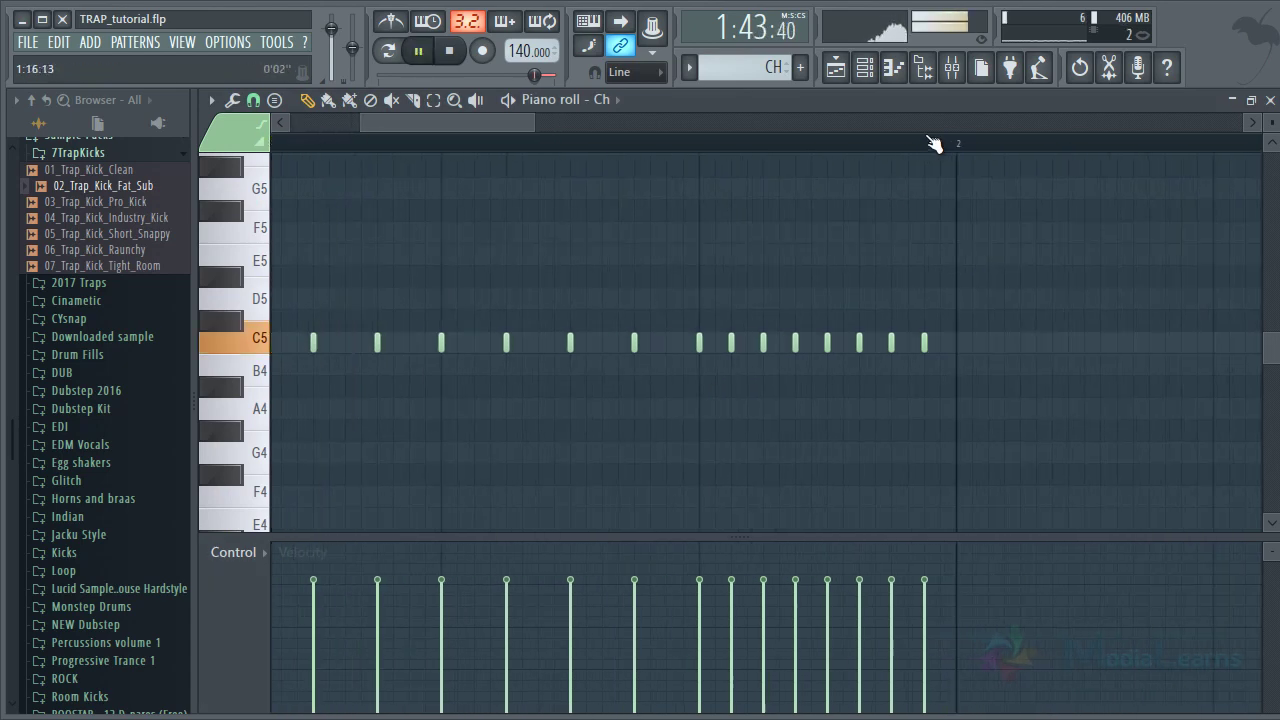
pyautogui.moveTo(632, 329); pyautogui.dragTo(1004, 391)
pyautogui.press('space')
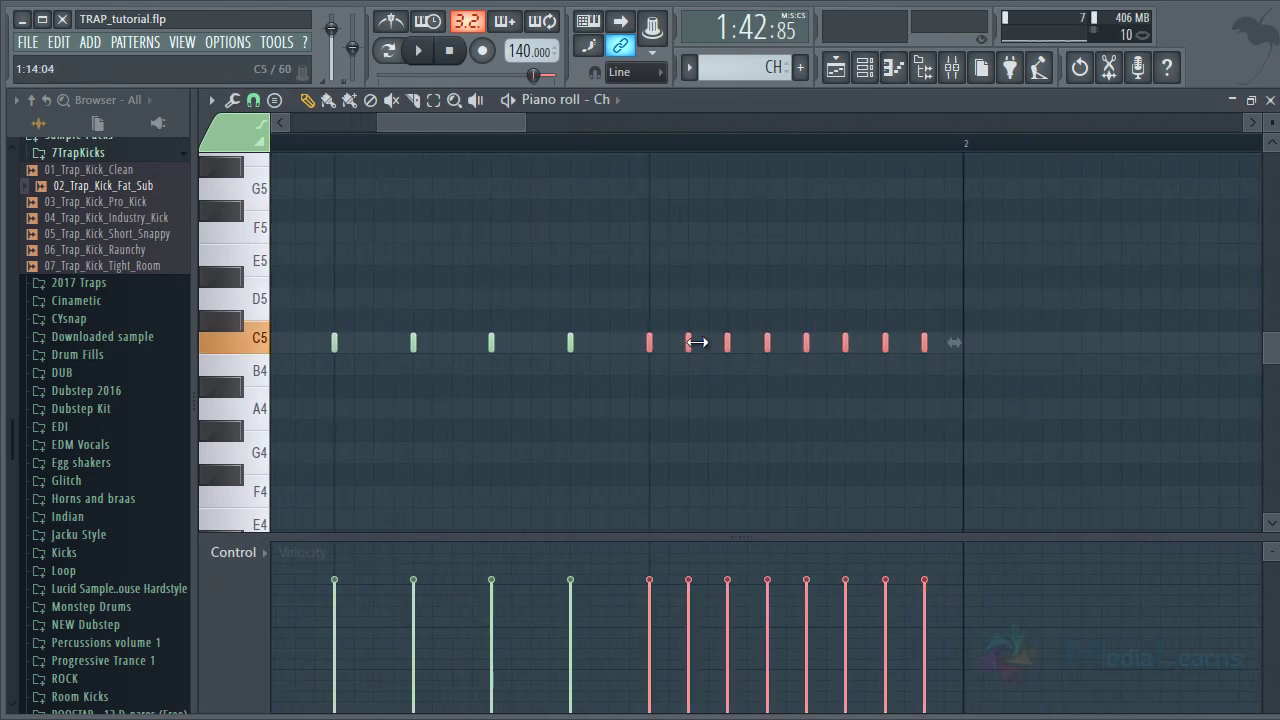
pyautogui.moveTo(665, 344); pyautogui.dragTo(685, 344)
pyautogui.press('space')
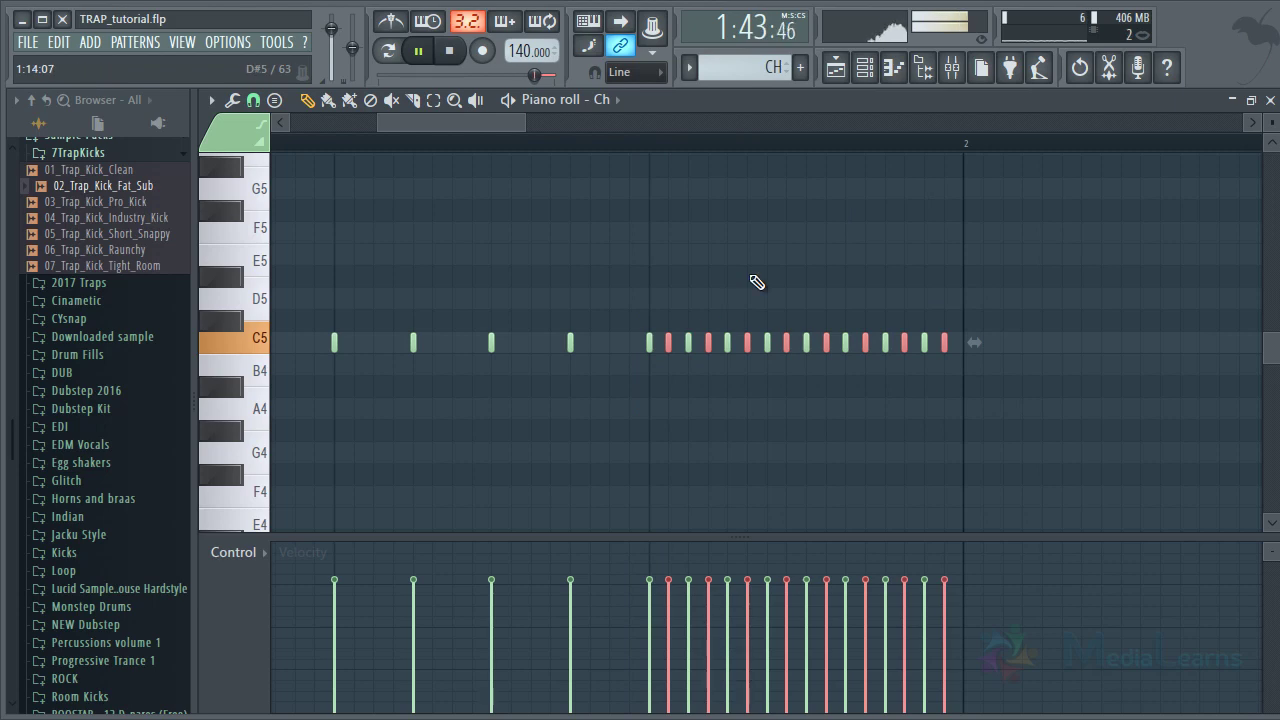
# Ramp the velocities steadily downward across the closing roll of CH, play it, save the project and close the piano roll
pyautogui.press('space')
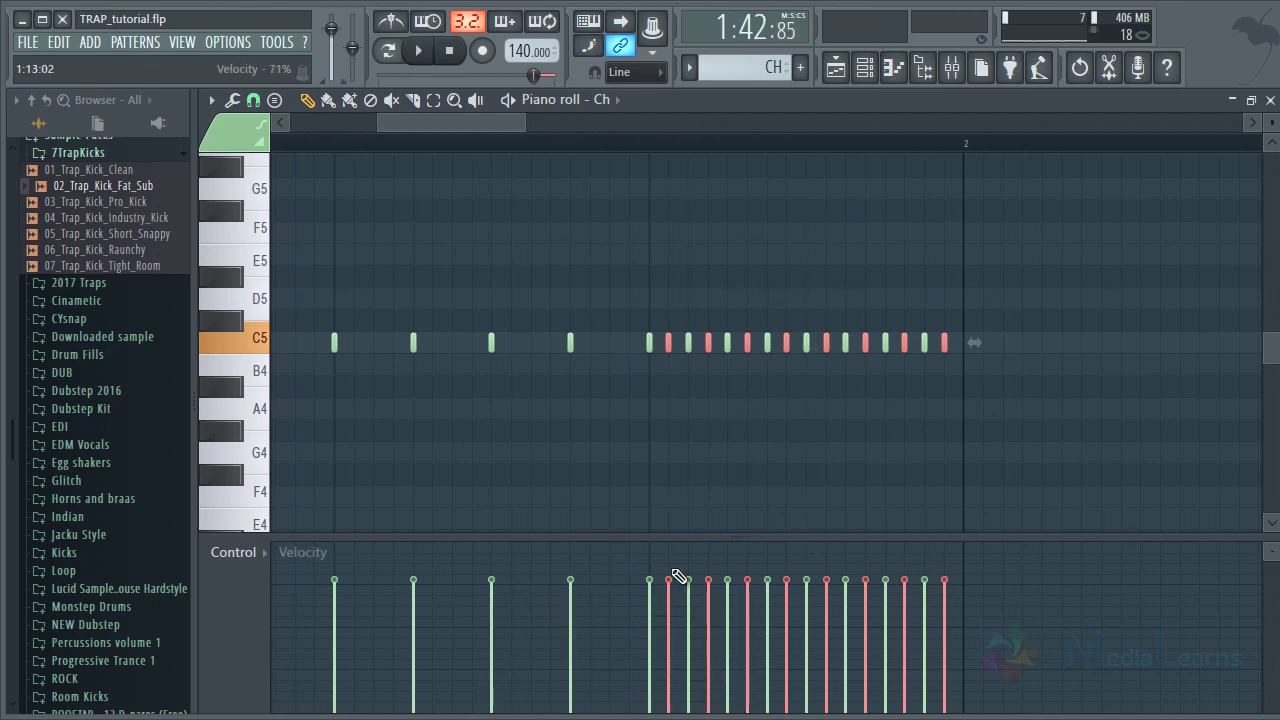
pyautogui.keyDown('ctrl'); pyautogui.click(668, 524); pyautogui.keyUp('ctrl')
pyautogui.moveTo(665, 590); pyautogui.dragTo(945, 641)
pyautogui.press('space')
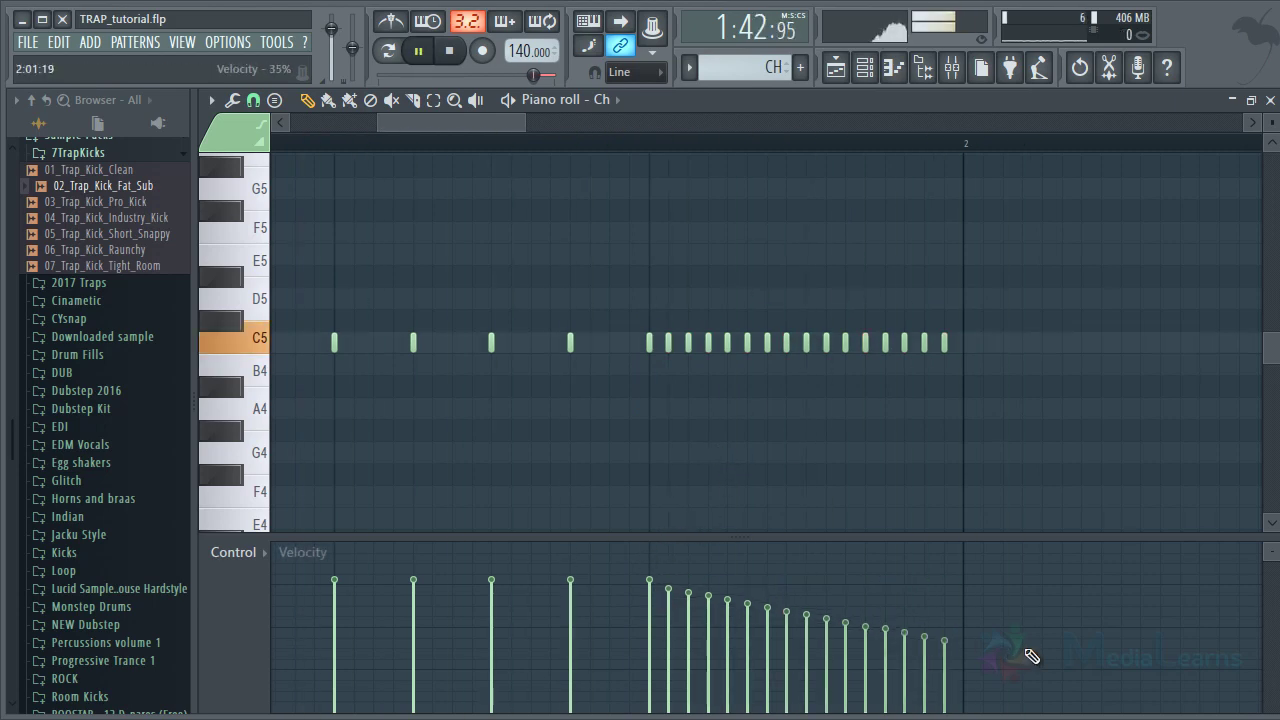
pyautogui.scroll(-2, 897, 431)
pyautogui.hotkey('ctrl', 's')
pyautogui.press('Escape')
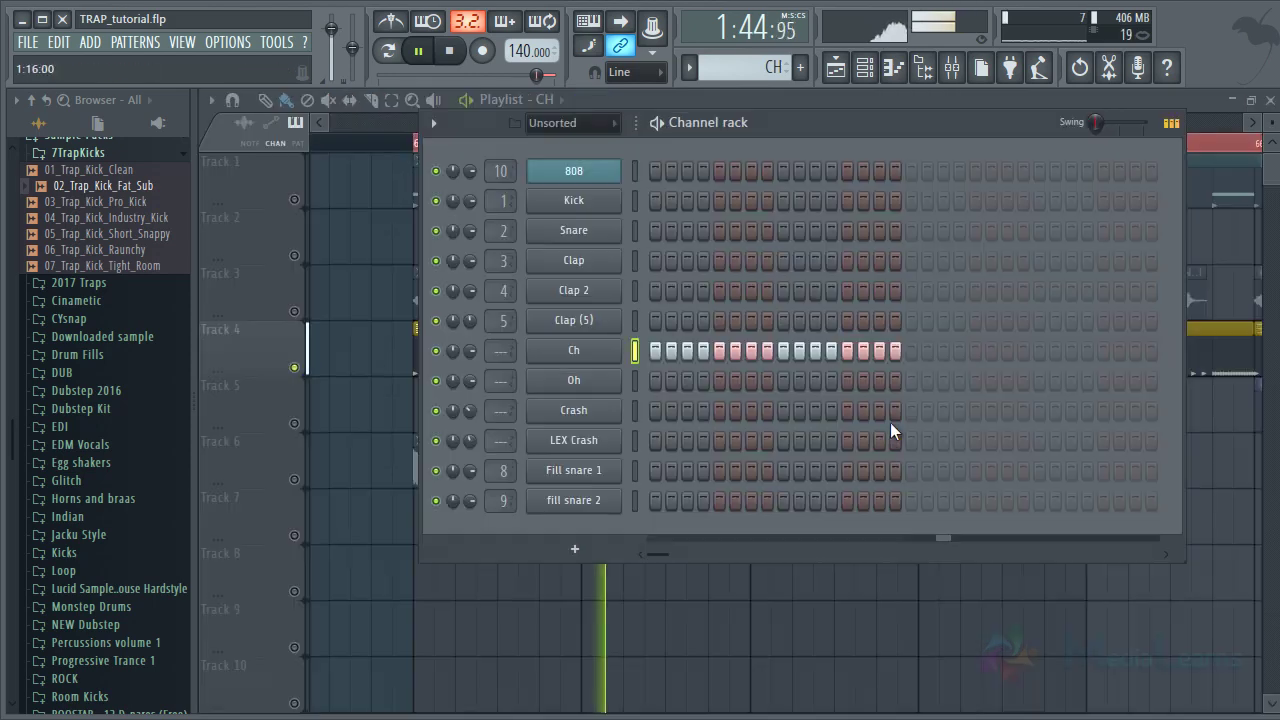
# Replace the CH clip at bar 64 of the playlist with a CH #2 clip and make it unique
pyautogui.press('F6')
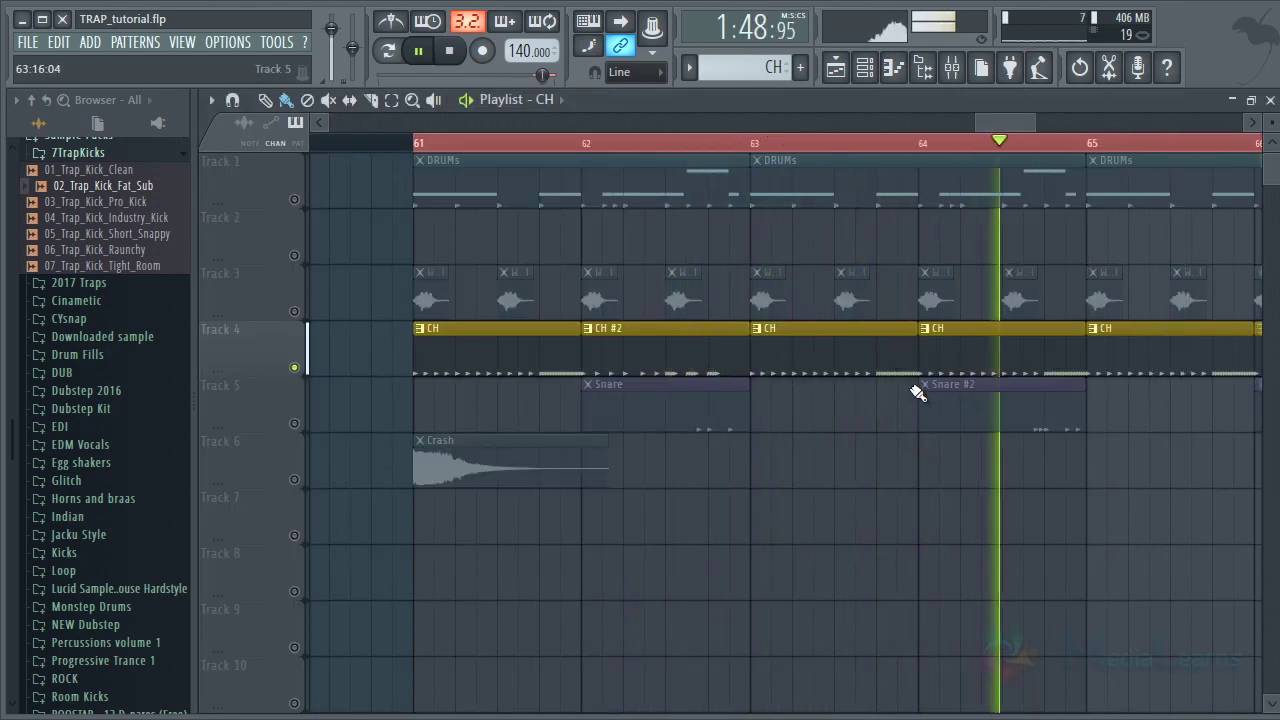
pyautogui.rightClick(971, 363)
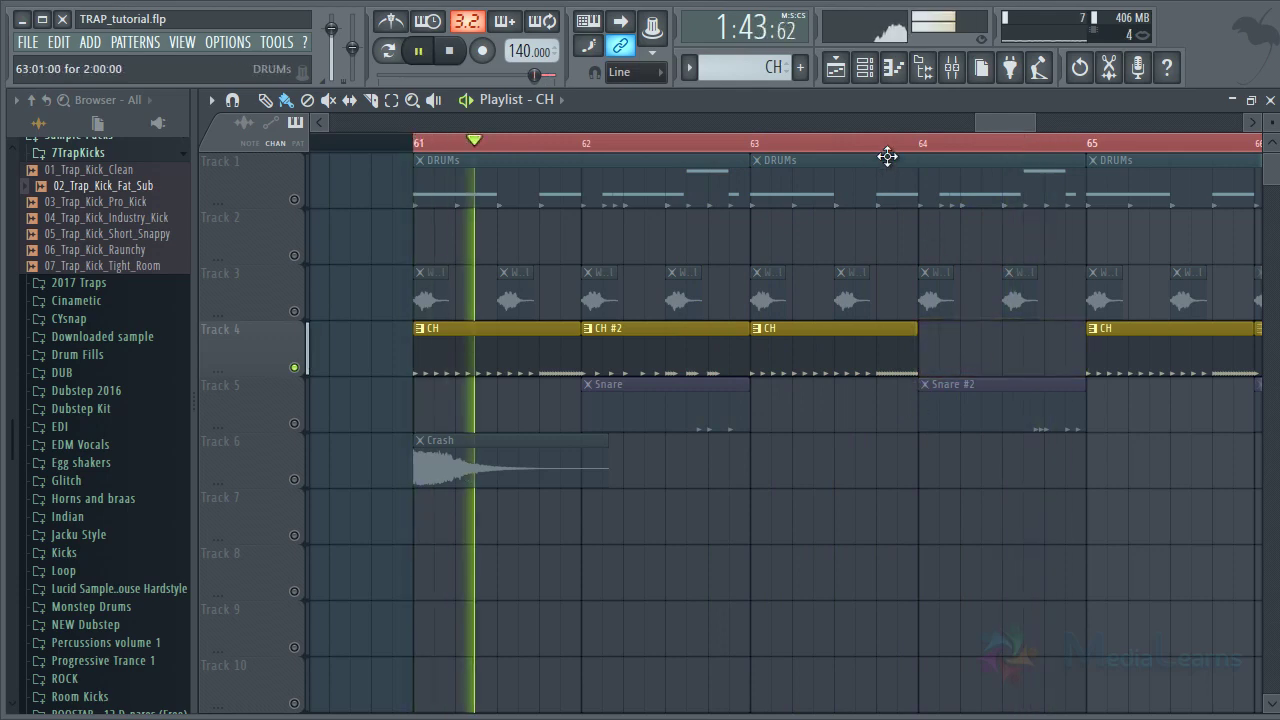
pyautogui.click(940, 356)
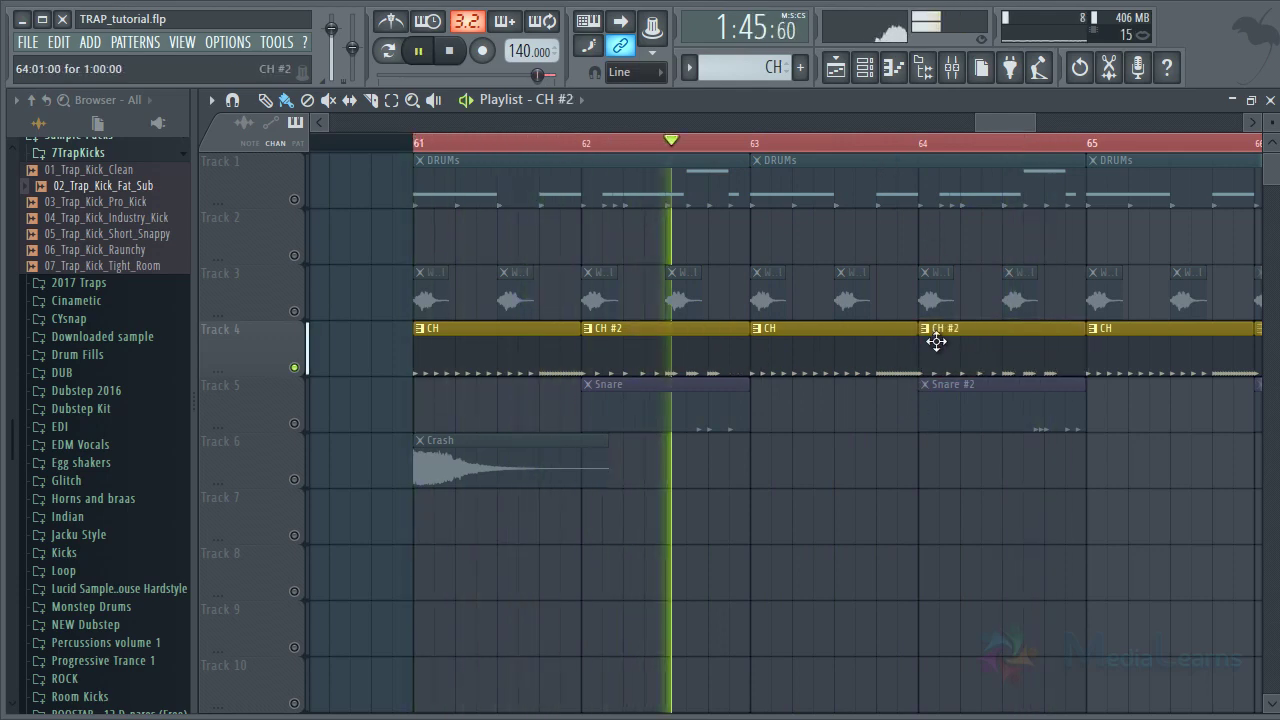
pyautogui.rightClick(928, 343)
pyautogui.click(982, 470)
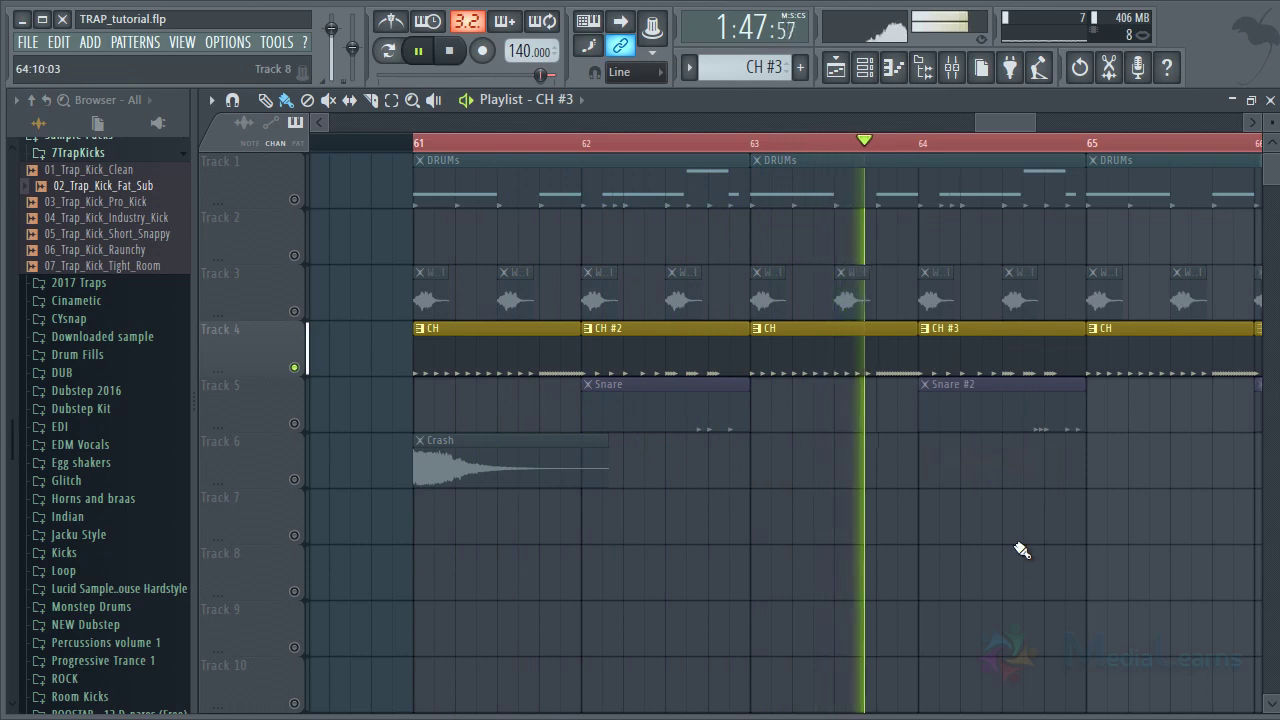
# In the CH #3 piano roll, pan the first and third rolls increasingly right and the second increasingly left, and play it
pyautogui.doubleClick(983, 369)
pyautogui.press('space')
pyautogui.scroll(-2, 992, 375)
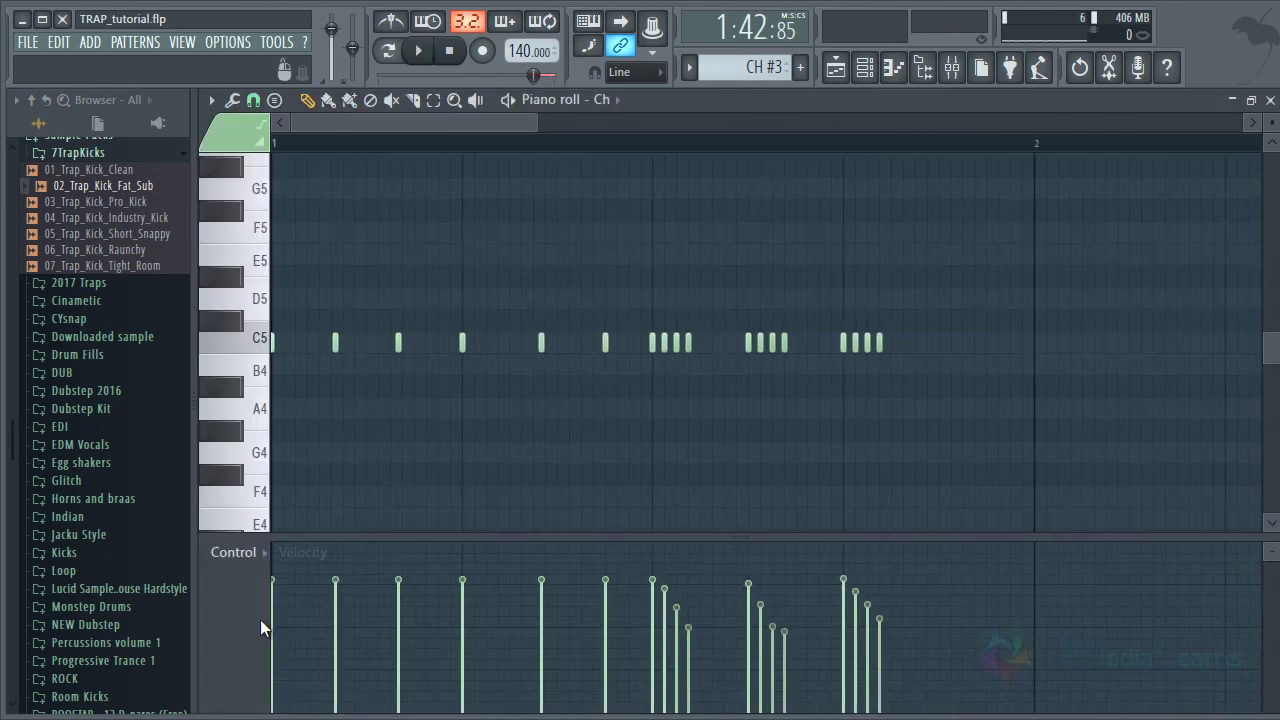
pyautogui.click(233, 552)
pyautogui.click(274, 689)
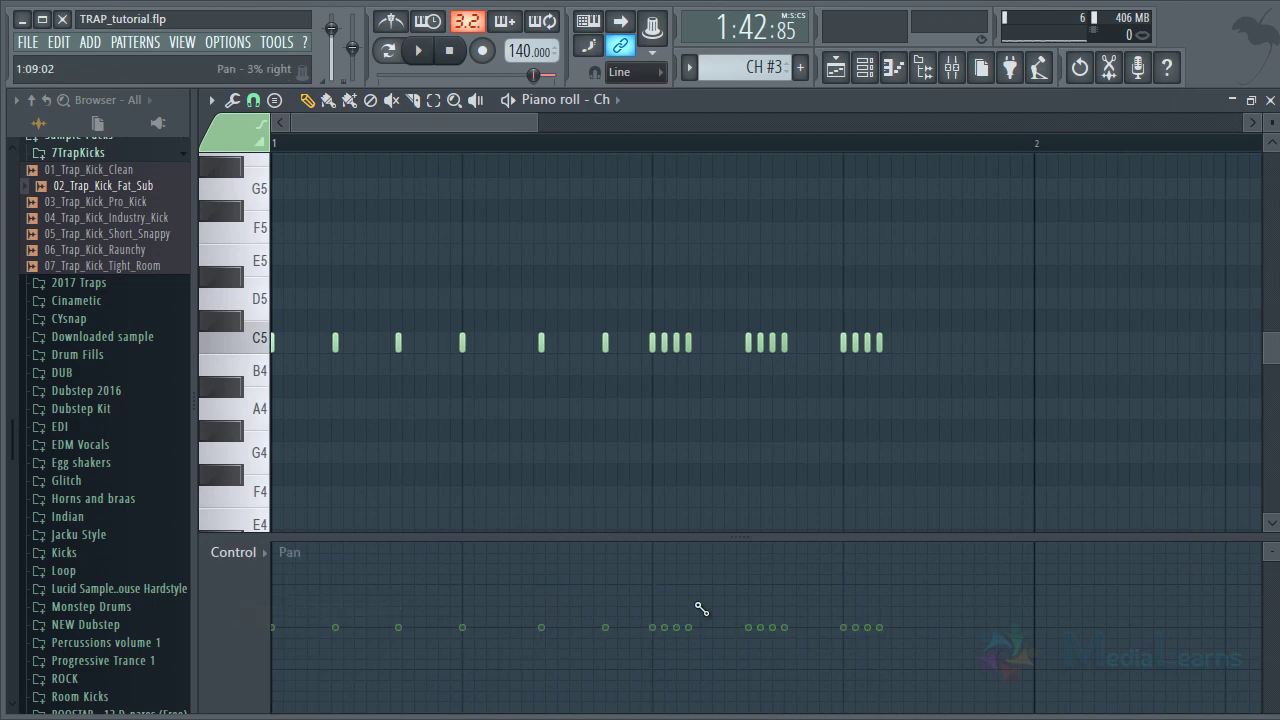
pyautogui.press('space')
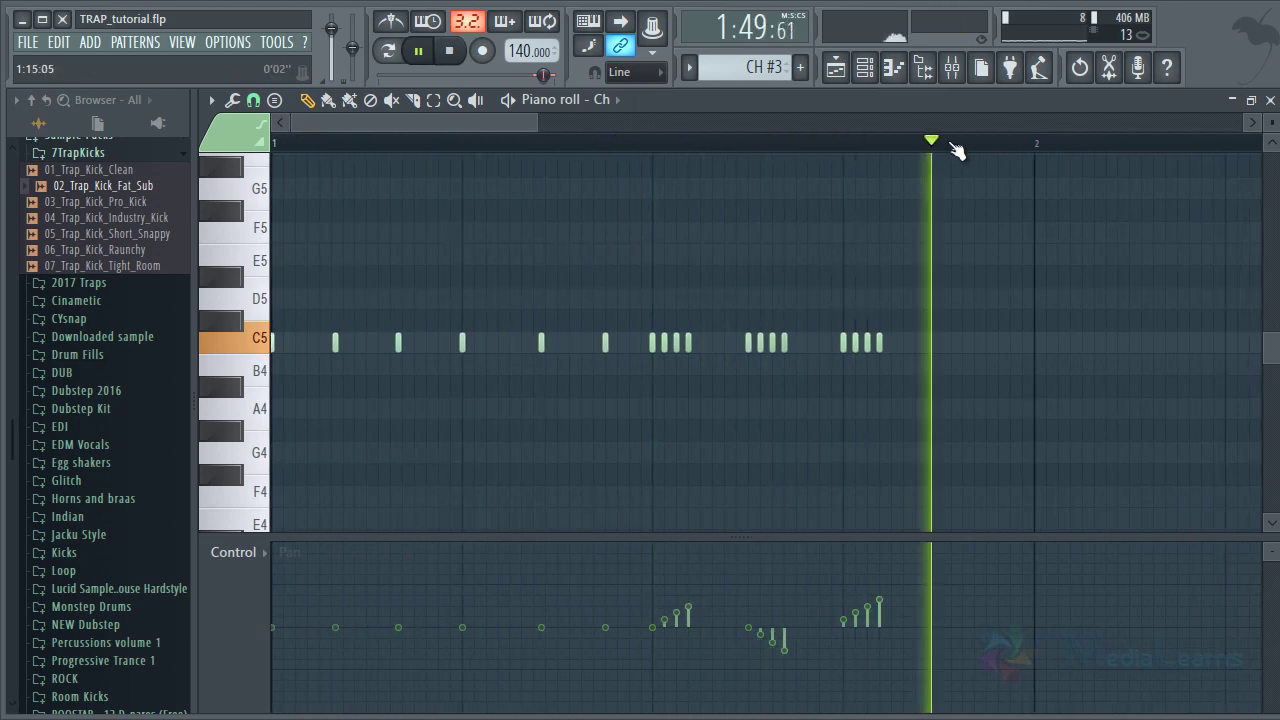
pyautogui.press('space')
# Add two single hi-hats after the last roll of CH #3, centre their pan and show note velocity again
pyautogui.scroll(3, 957, 150)
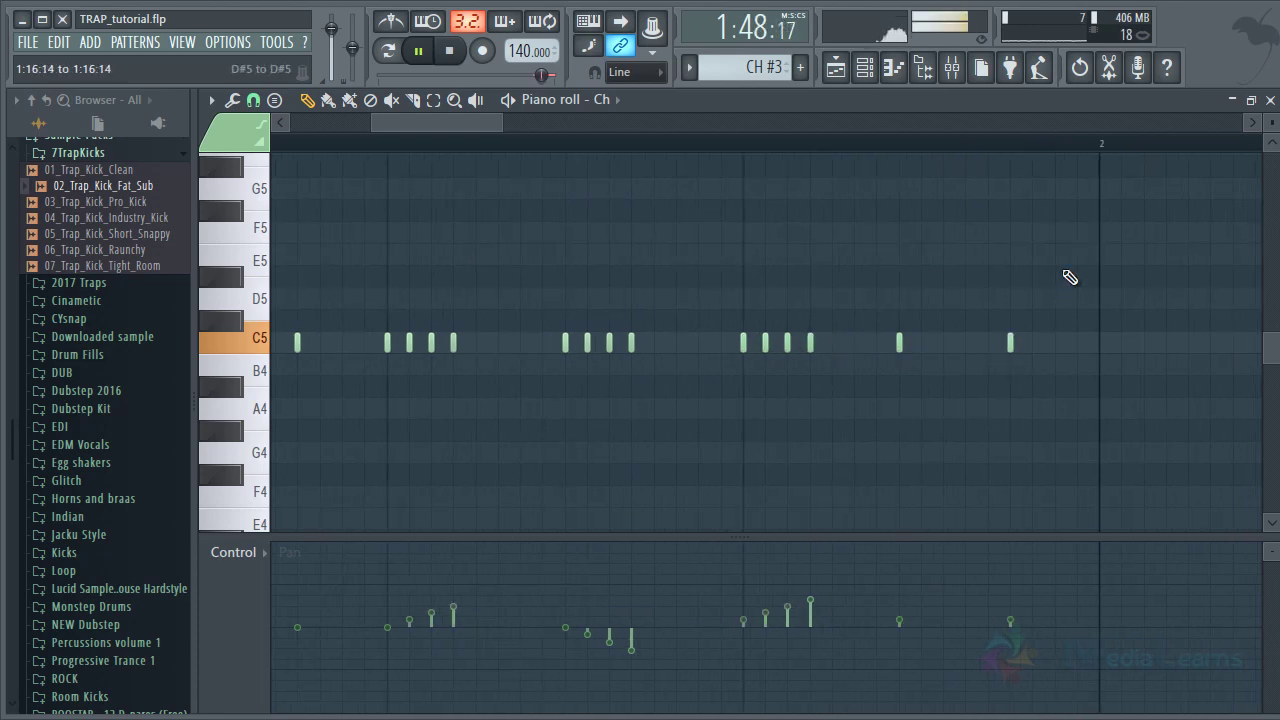
pyautogui.scroll(-3, 894, 583)
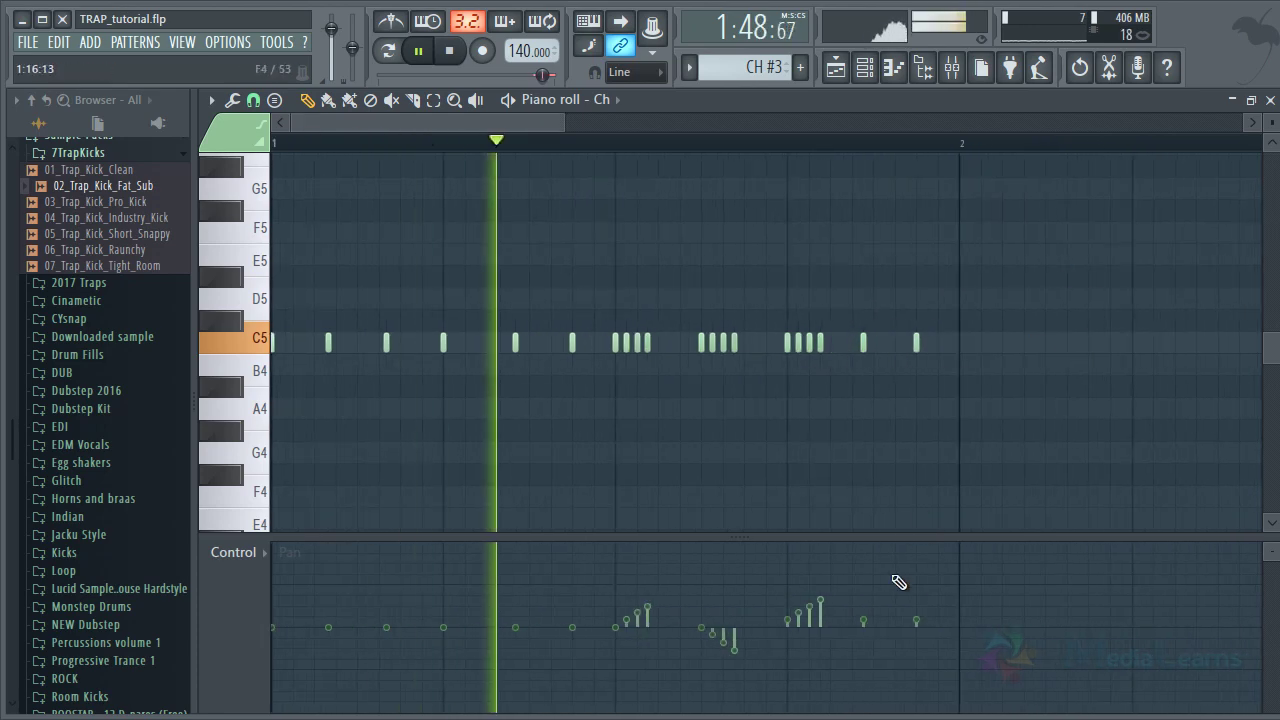
pyautogui.click(865, 627)
pyautogui.click(283, 577)
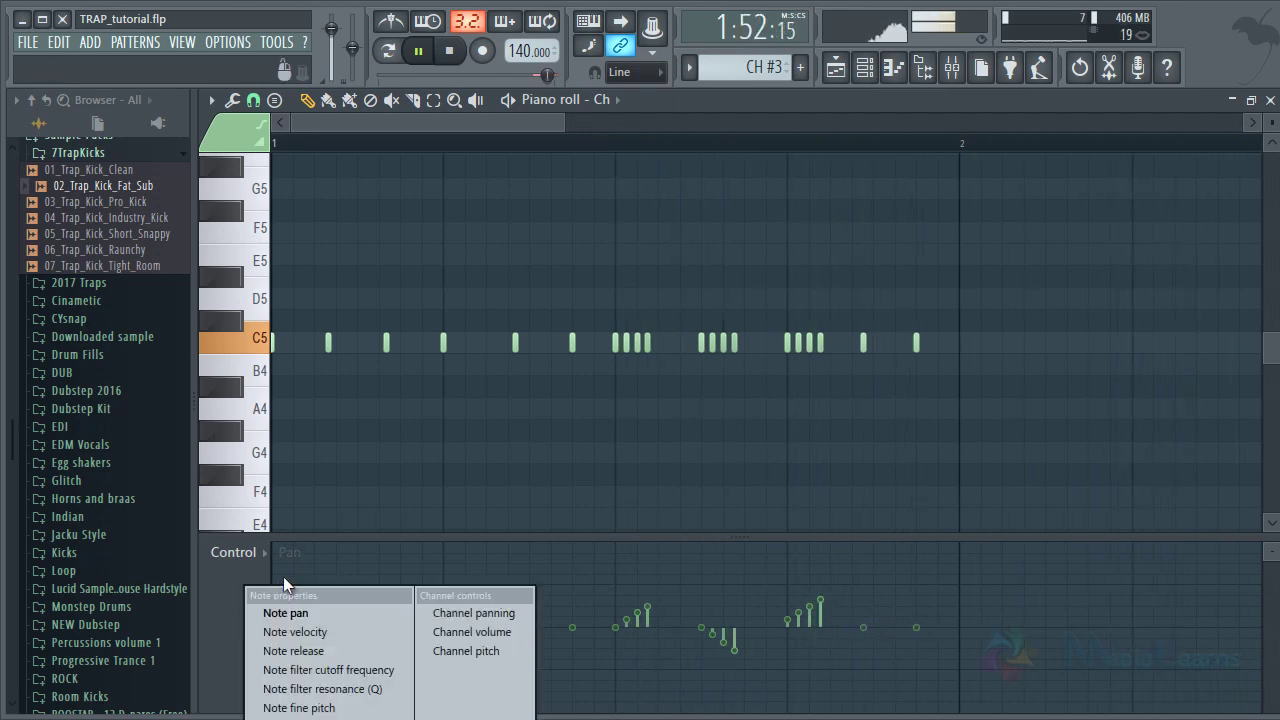
pyautogui.click(300, 632)
# Copy the last two hi-hats of CH #3 into rolls of four notes each, play it and return to the playlist
pyautogui.press('space')
pyautogui.scroll(2, 1012, 150)
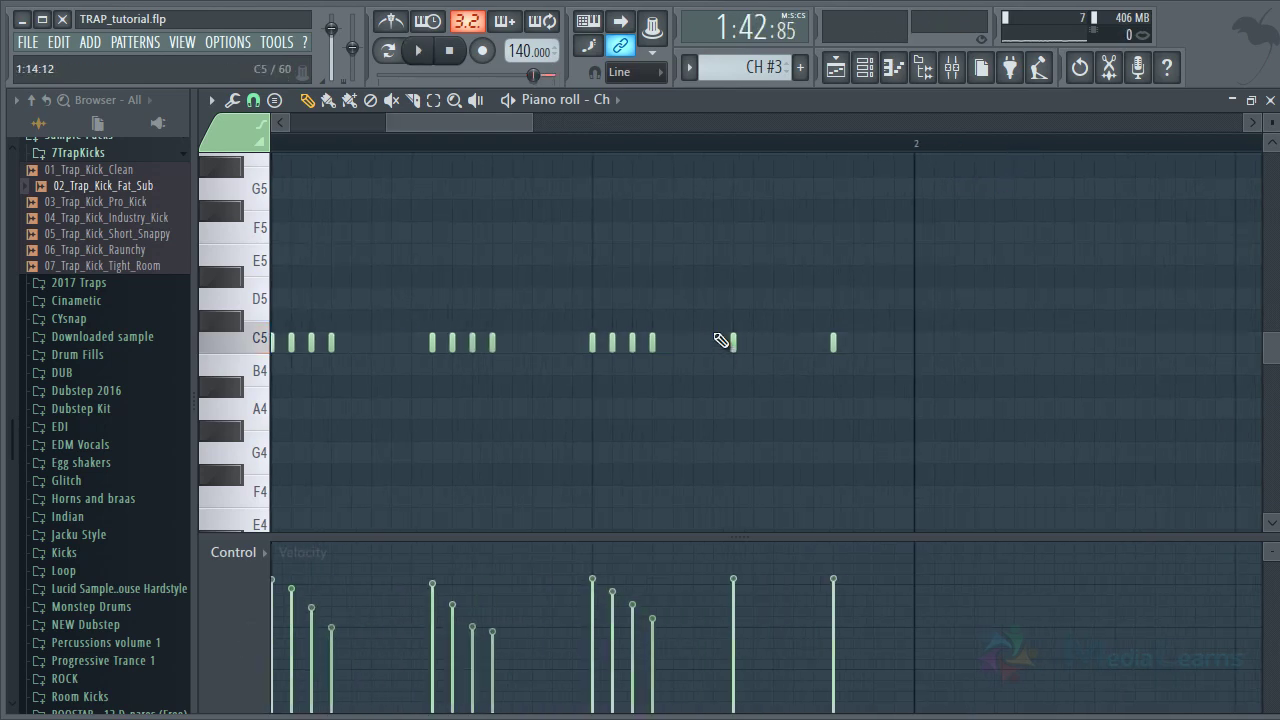
pyautogui.moveTo(737, 346); pyautogui.dragTo(775, 345)
pyautogui.moveTo(775, 345); pyautogui.dragTo(796, 345)
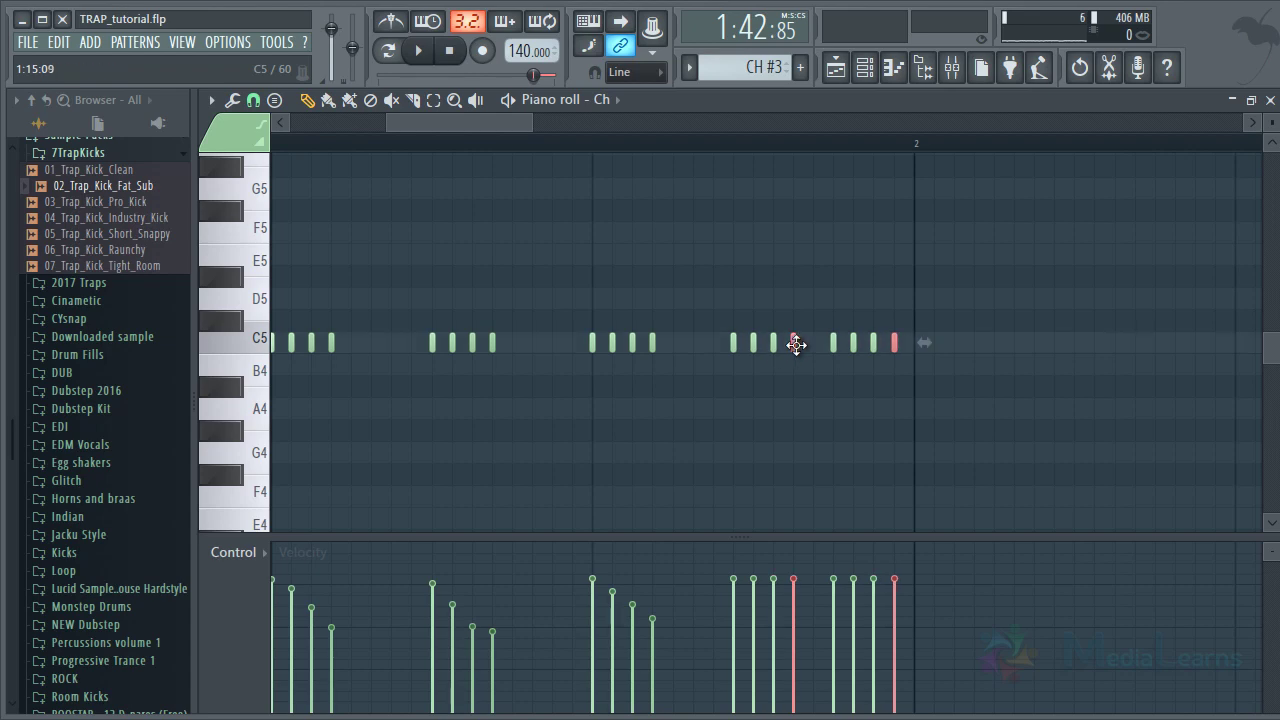
pyautogui.keyDown('ctrl'); pyautogui.click(773, 480); pyautogui.keyUp('ctrl')
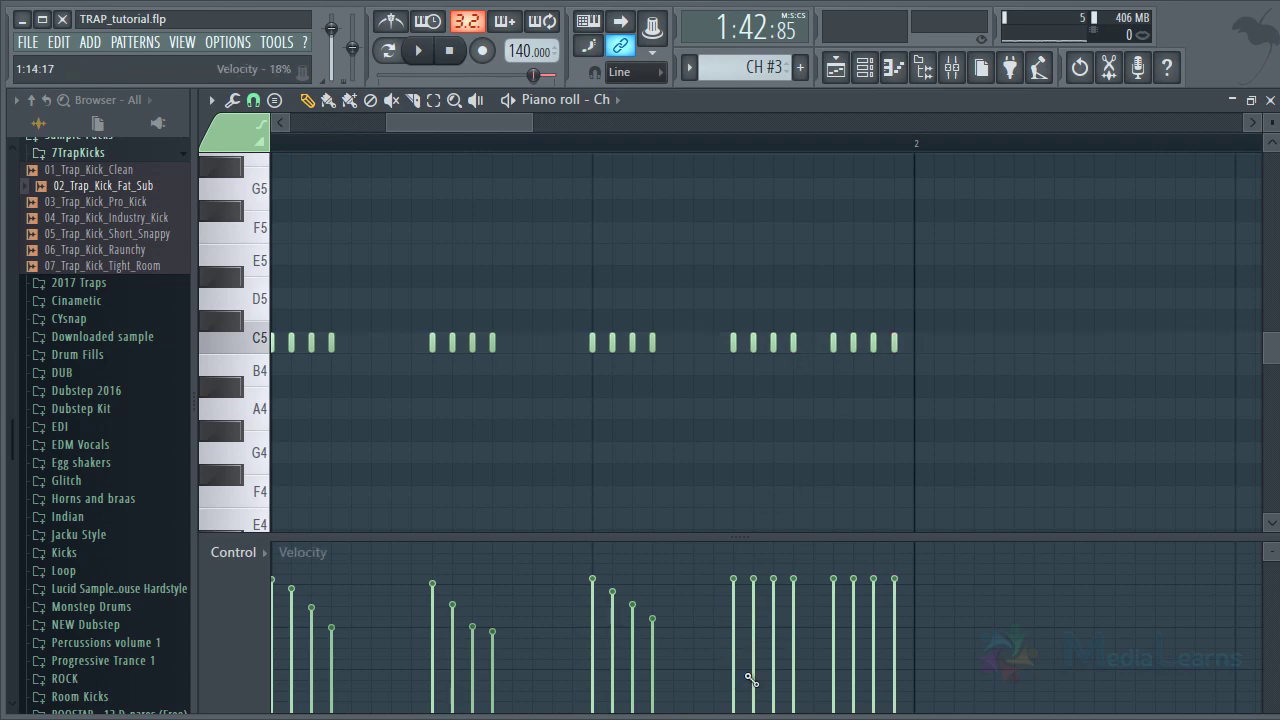
pyautogui.press('space')
pyautogui.press('F7')
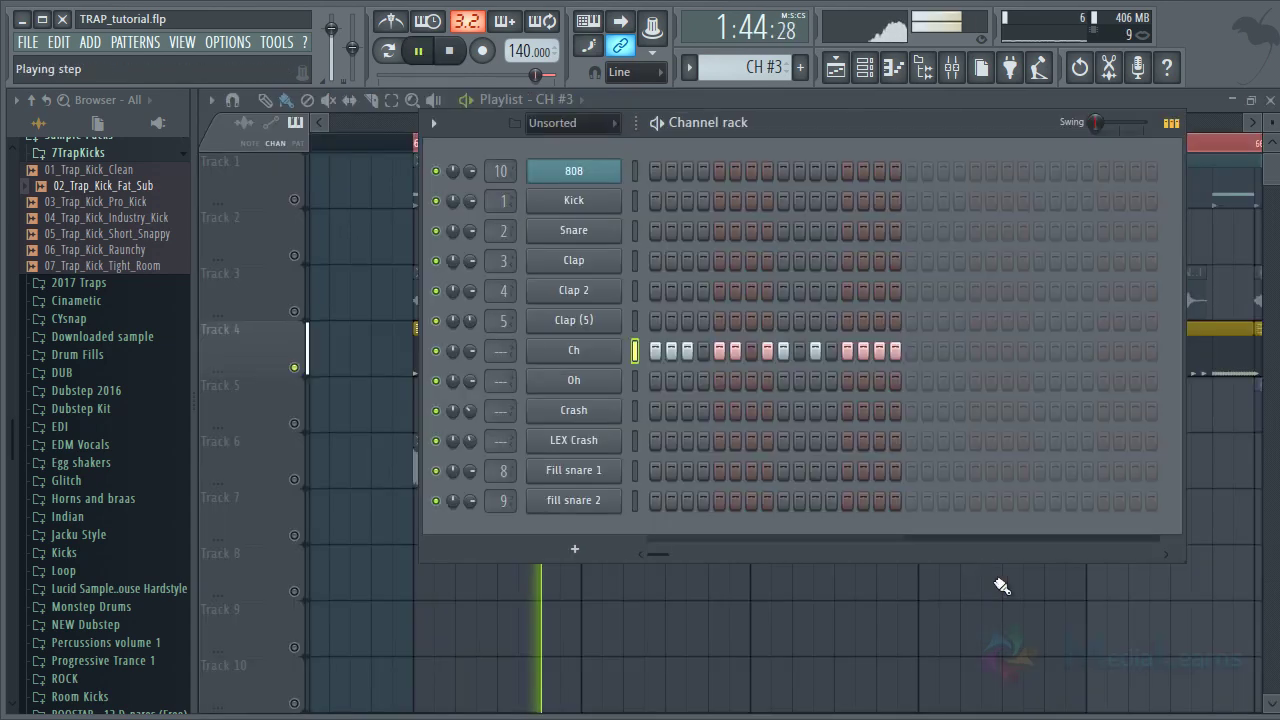
pyautogui.press('F6')
# Replace the CH clips at bars 65 to 68 of Track 4 with a copy of the four clips from bars 61 to 64
pyautogui.scroll(-3, 804, 150)
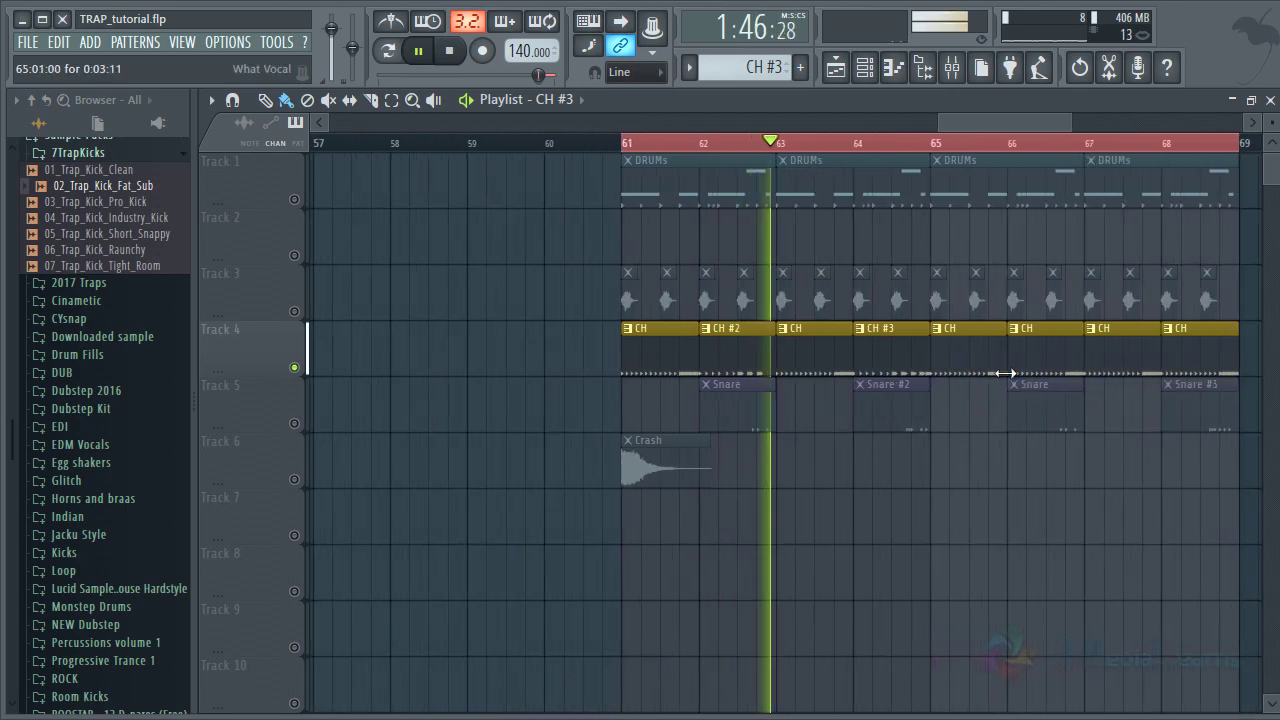
pyautogui.rightClick(1003, 373)
pyautogui.moveTo(1043, 350); pyautogui.dragTo(655, 351)
pyautogui.moveTo(685, 342); pyautogui.dragTo(953, 333)
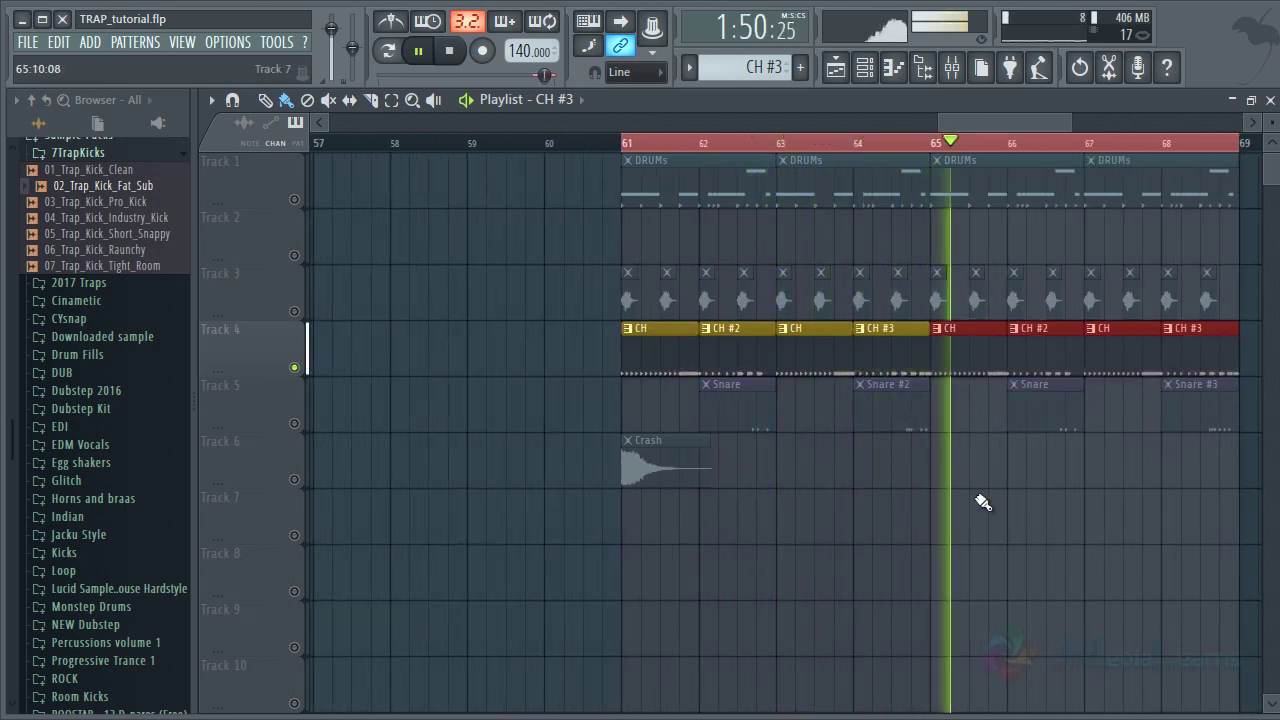
pyautogui.click(983, 503)
# End the solo of Track 4, play the drop with every track and save the project
pyautogui.moveTo(977, 119); pyautogui.dragTo(1000, 113)
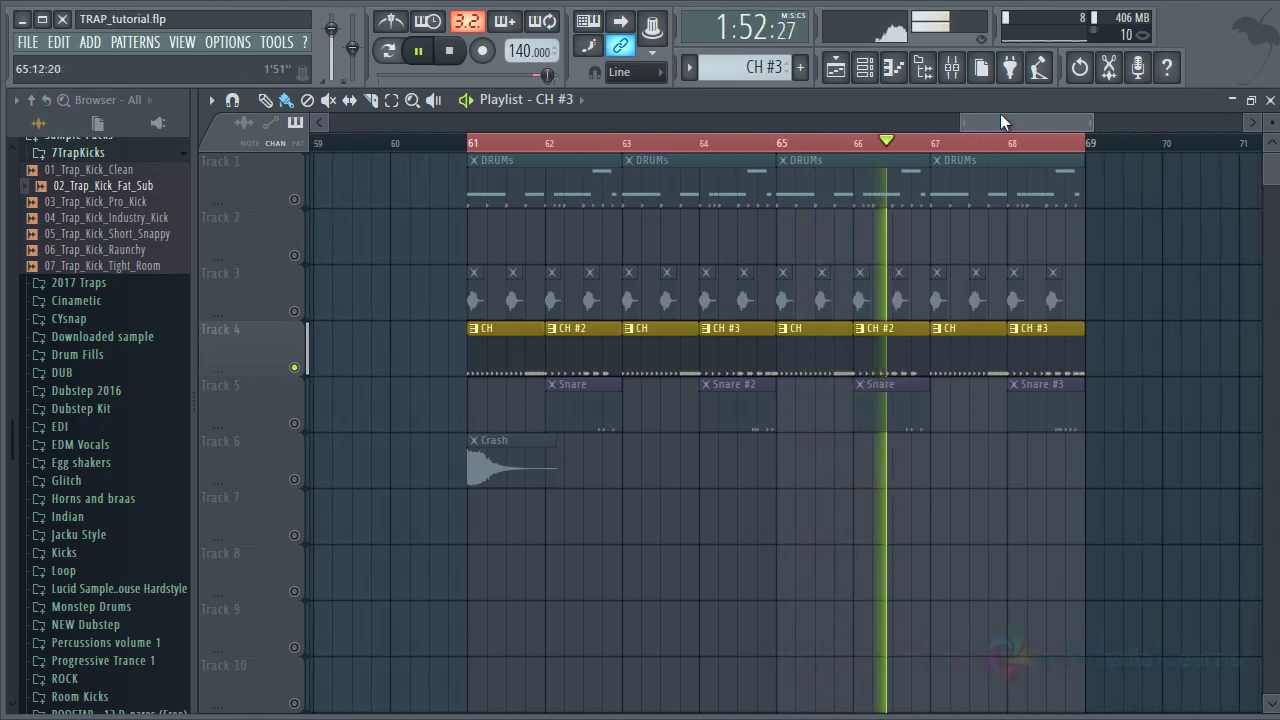
pyautogui.press('space')
pyautogui.click(294, 423)
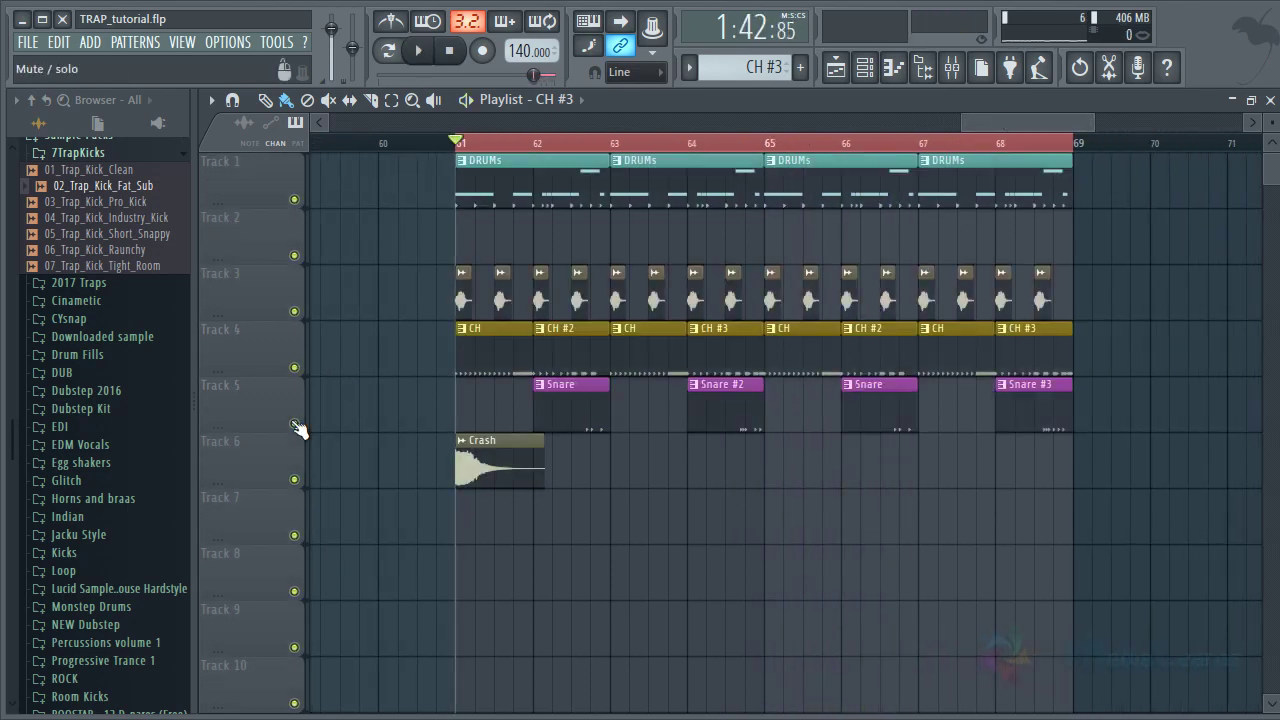
pyautogui.press('space')
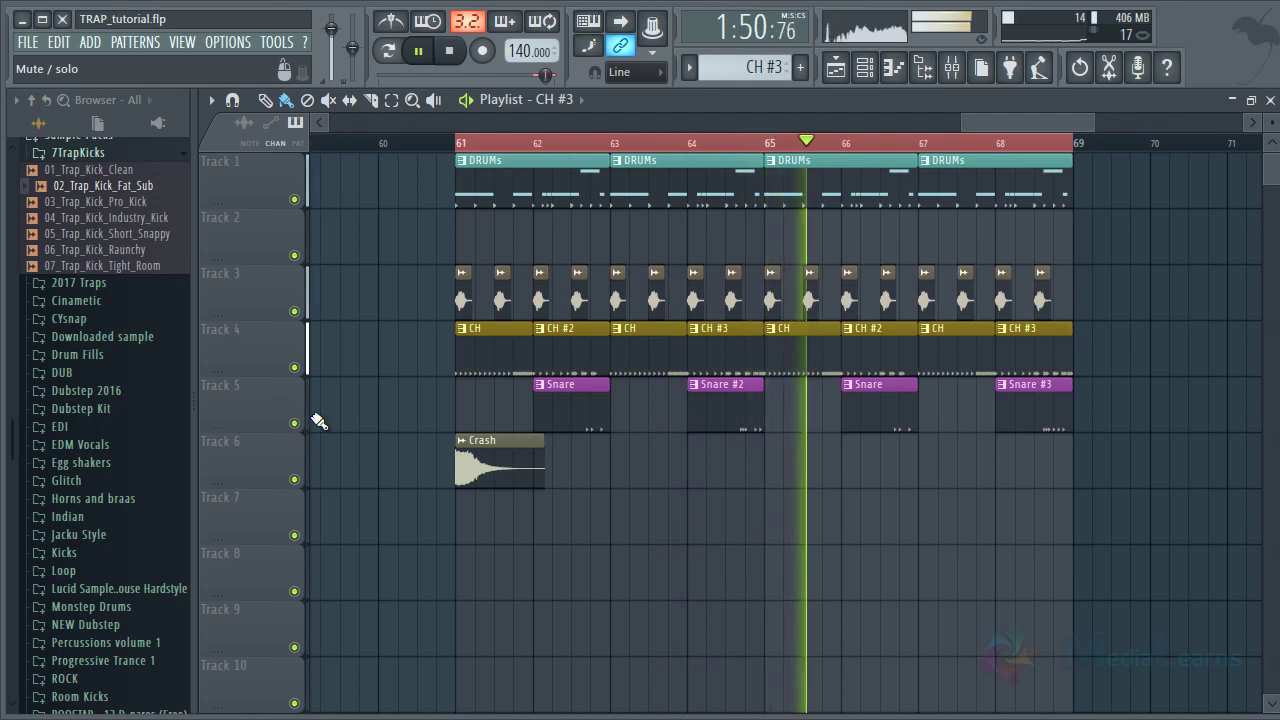
pyautogui.press('space')
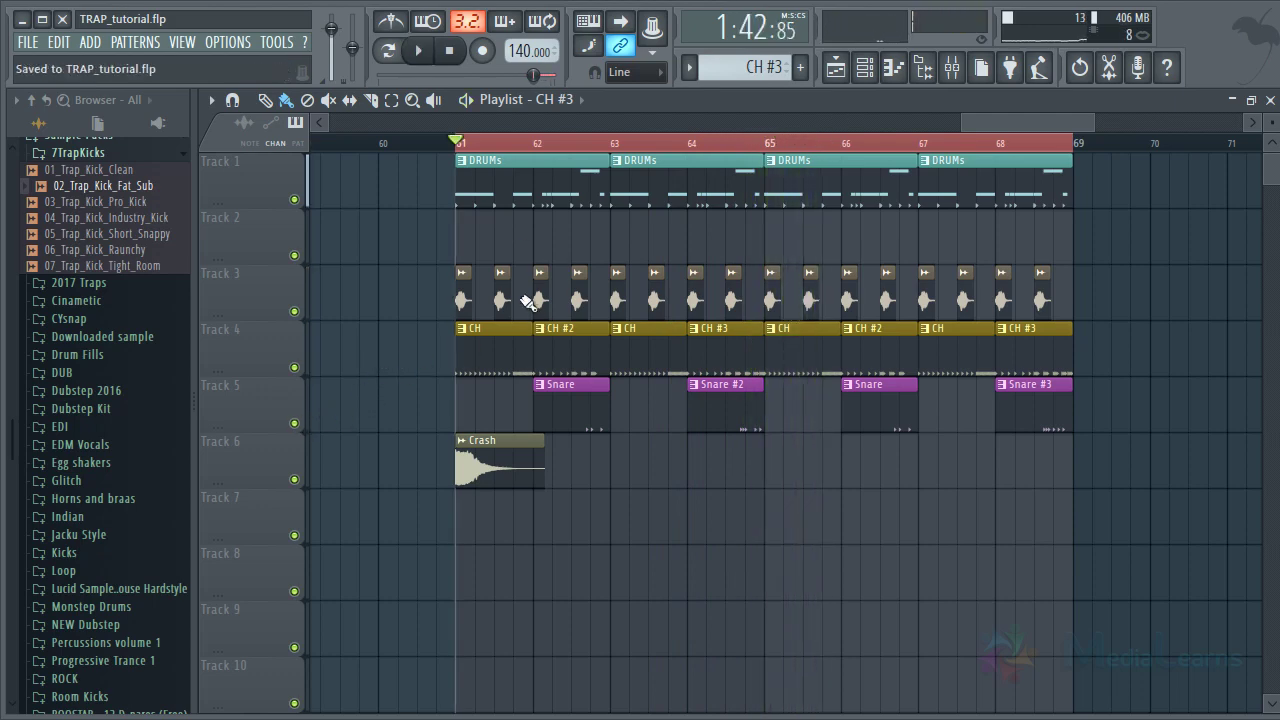
# Check the 808 notes and channel steps of the DRUMs pattern, and return to the playlist
pyautogui.doubleClick(510, 194)
pyautogui.click(668, 182)
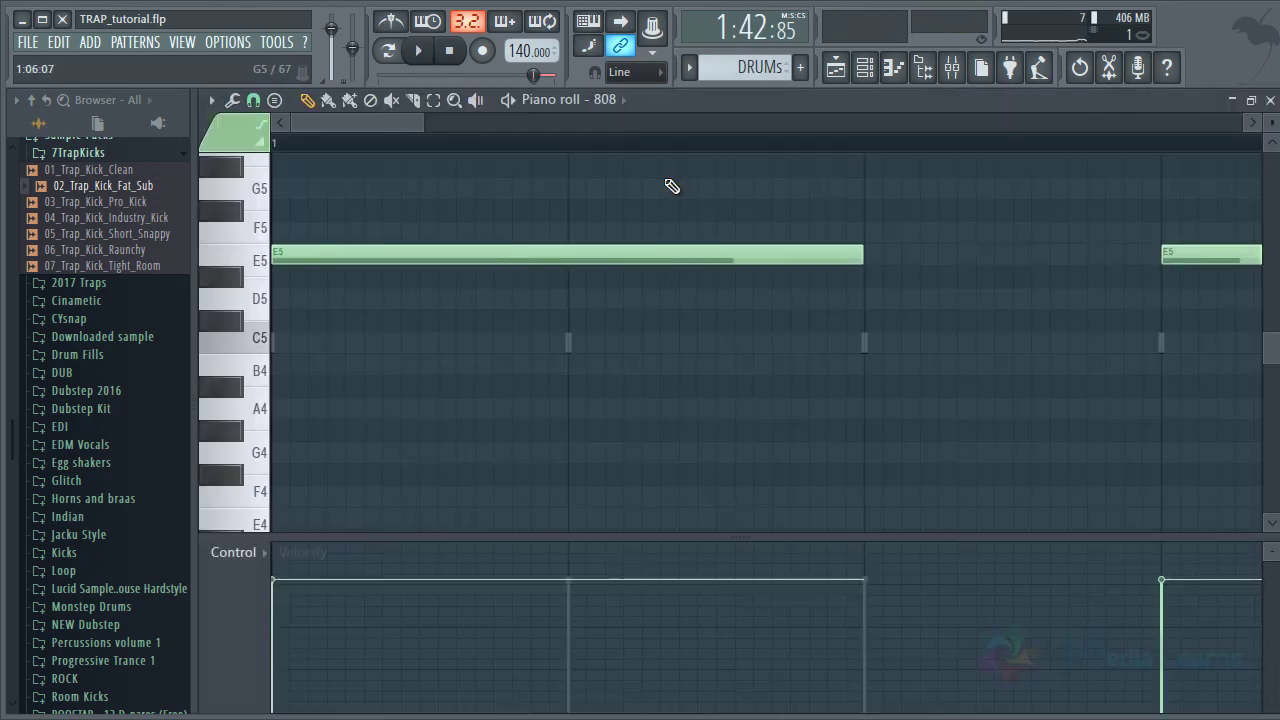
pyautogui.press('F7')
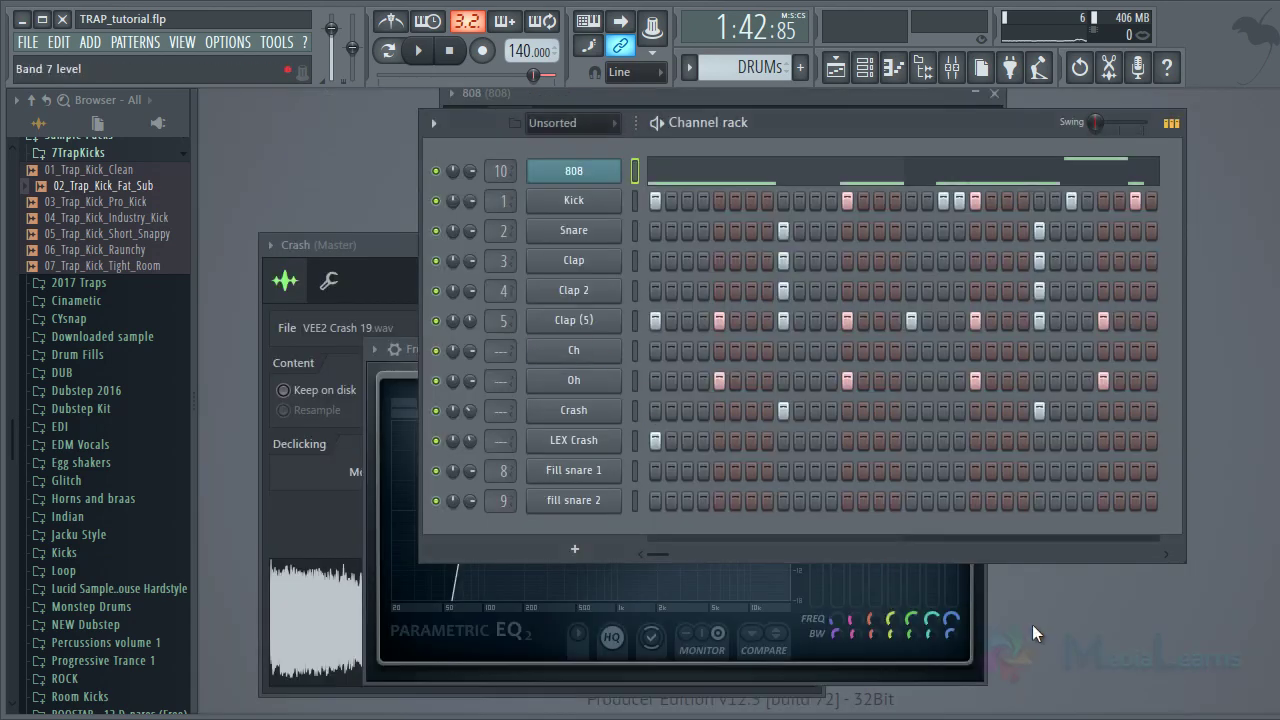
pyautogui.click(848, 80)
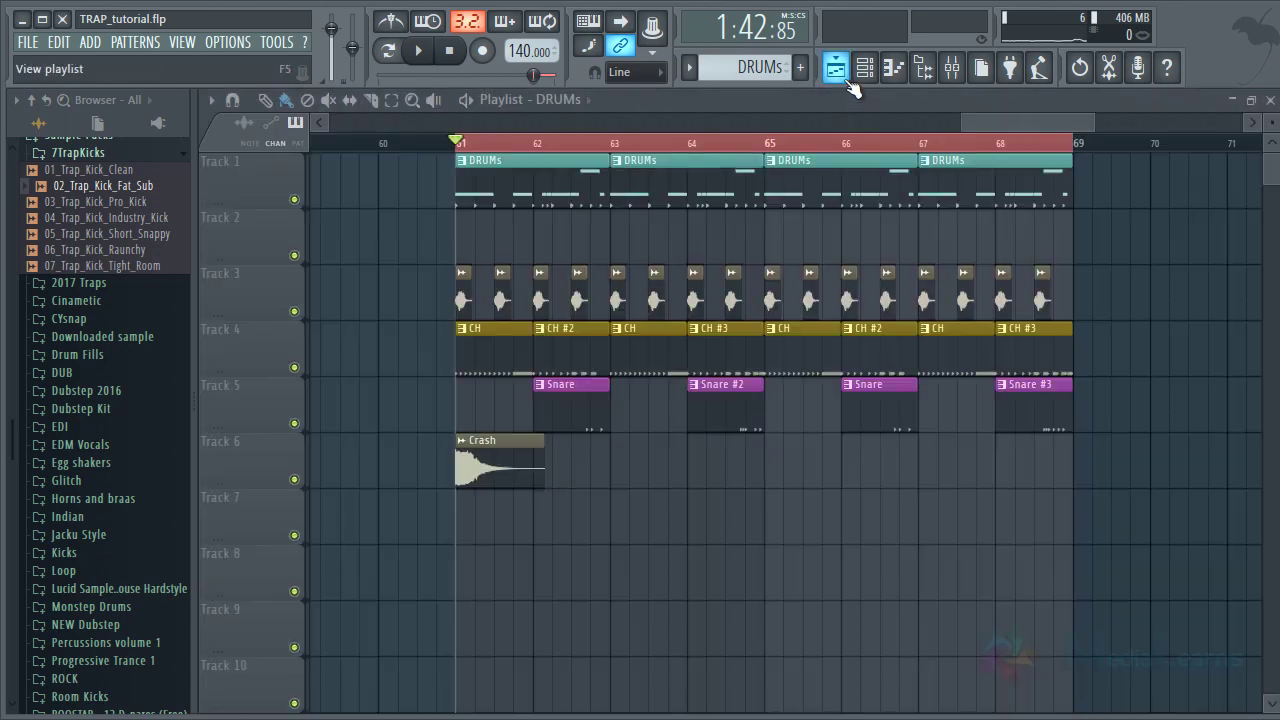
# Create a new empty pattern named Honk and show its channels
pyautogui.click(865, 68)
pyautogui.click(745, 67)
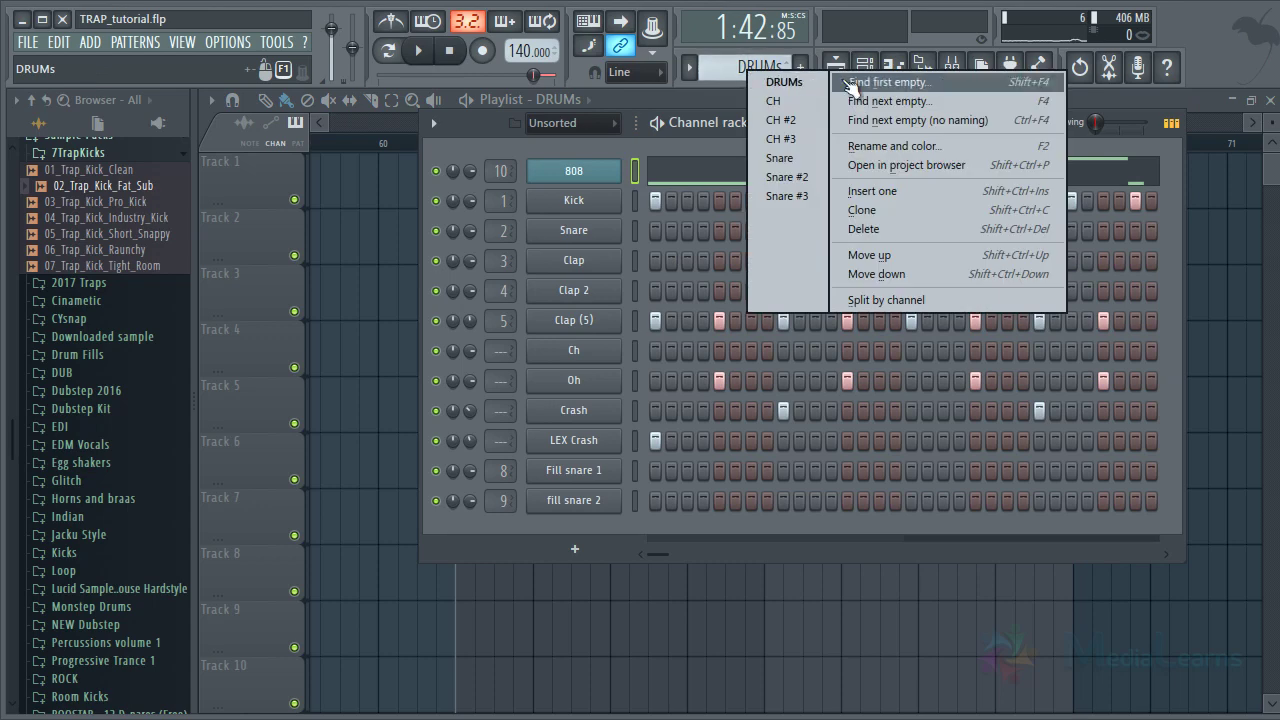
pyautogui.click(850, 88)
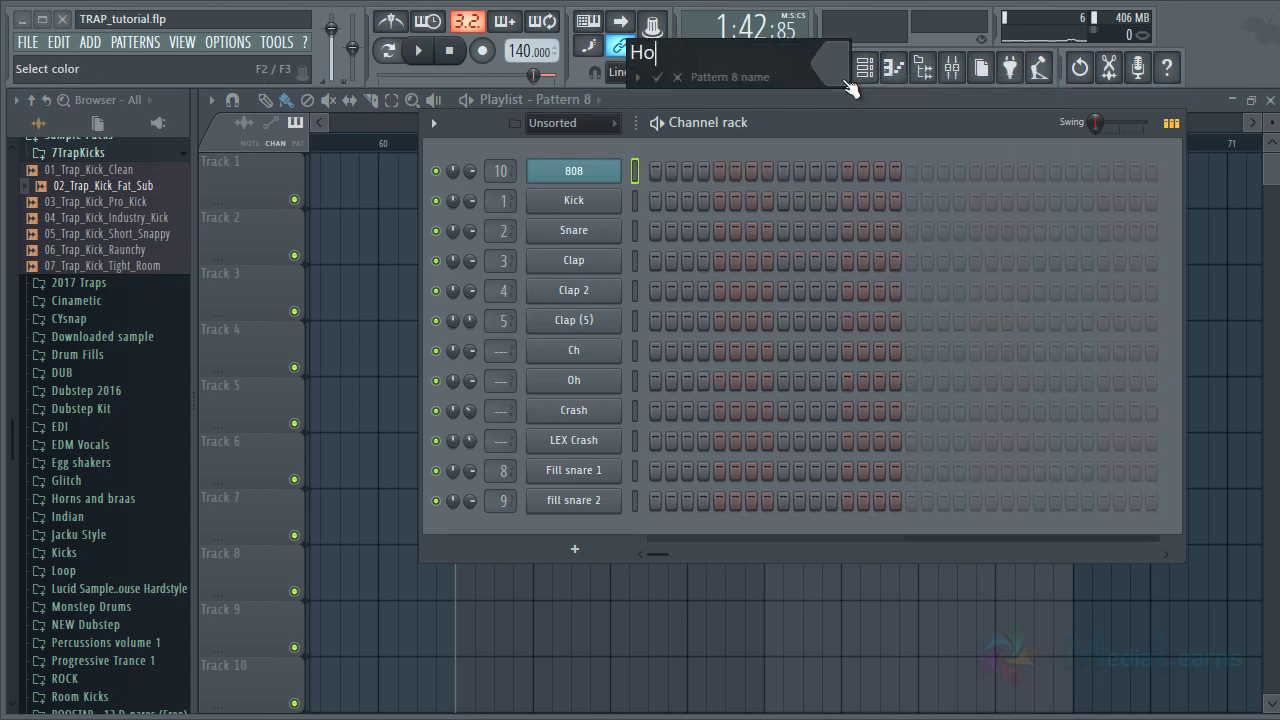
pyautogui.press('Return')
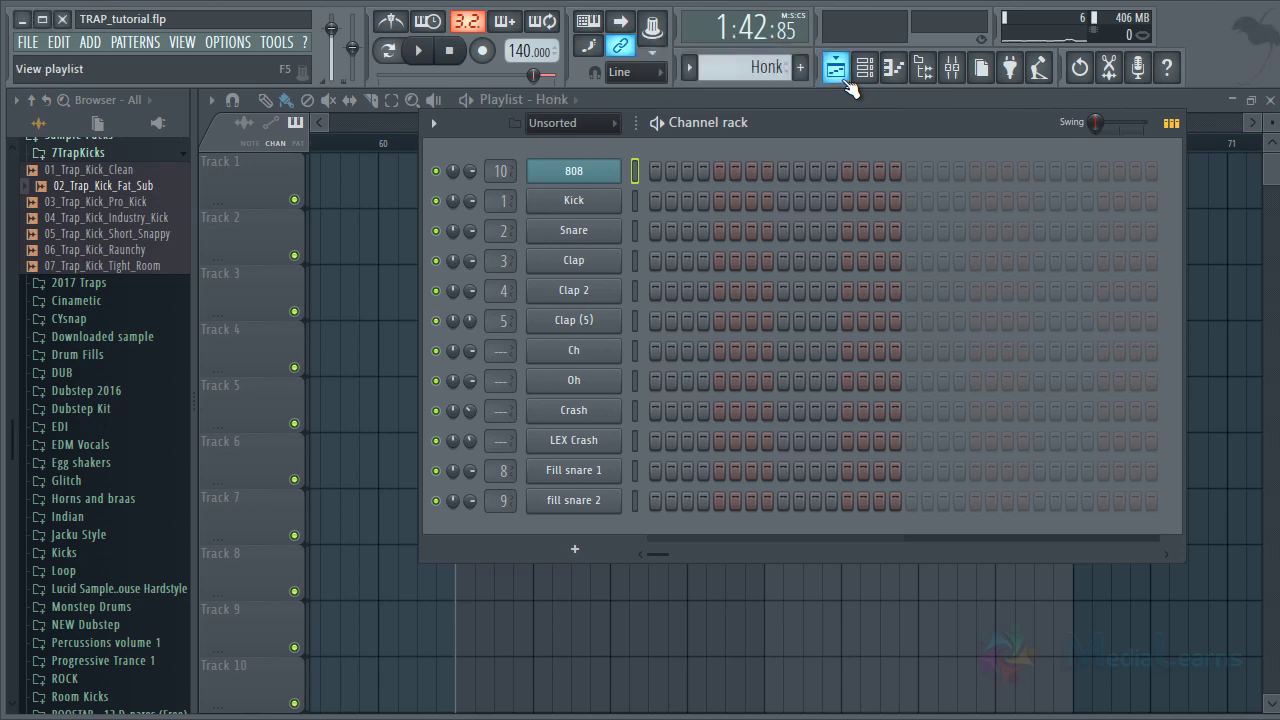
# Create a channel filter group named Synth
pyautogui.rightClick(604, 130)
pyautogui.click(645, 136)
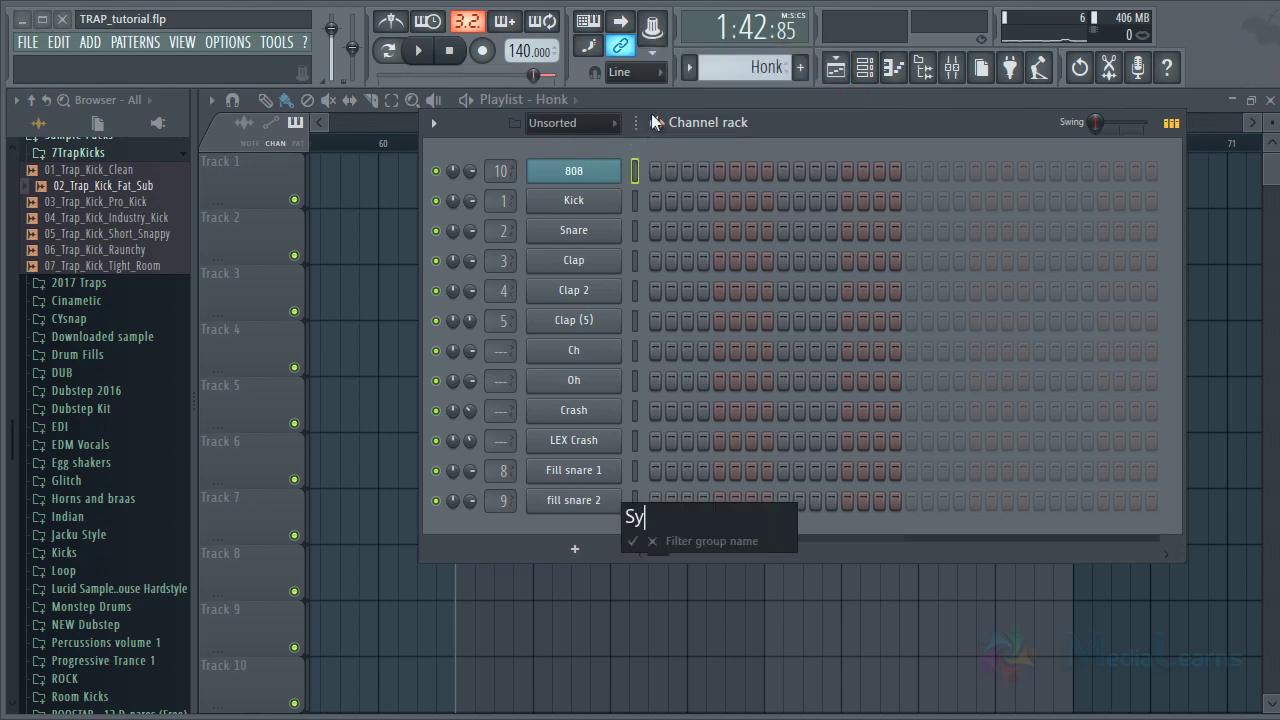
pyautogui.write('Synth')
pyautogui.press('Return')
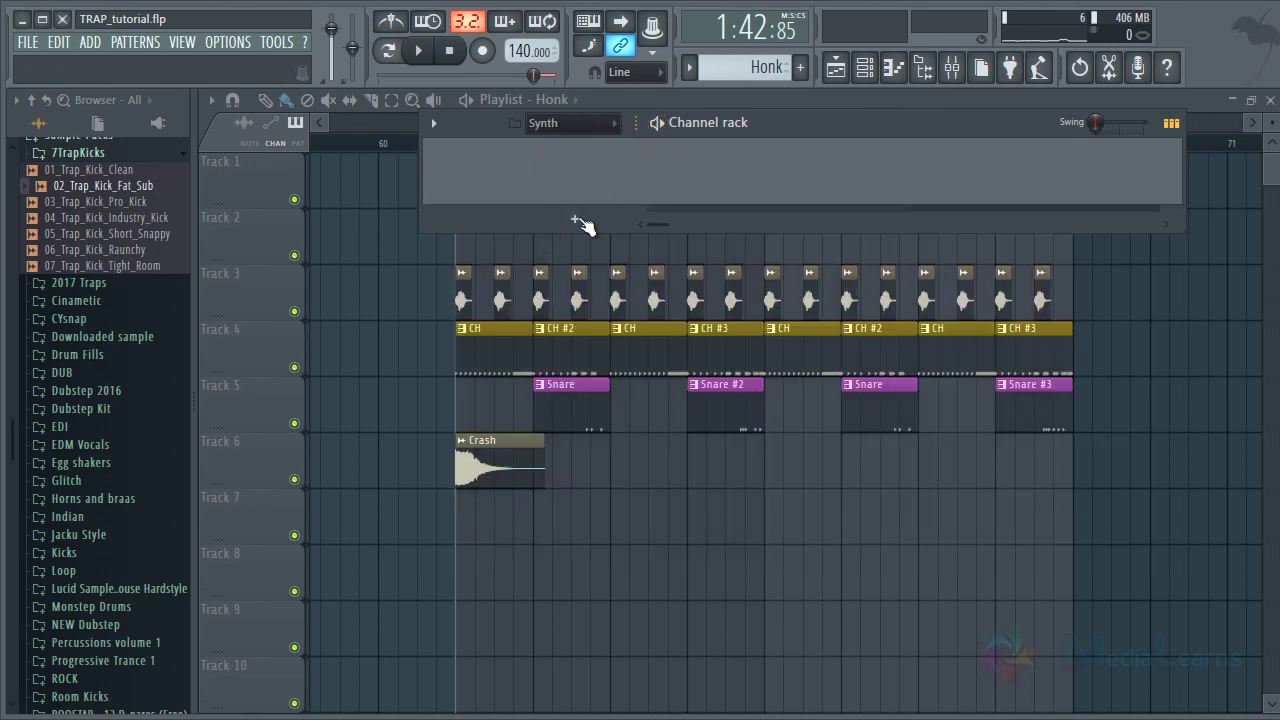
# Add the TPS_module brass instrument to the Synth group and close its plugin window
pyautogui.click(577, 220)
pyautogui.click(603, 324)
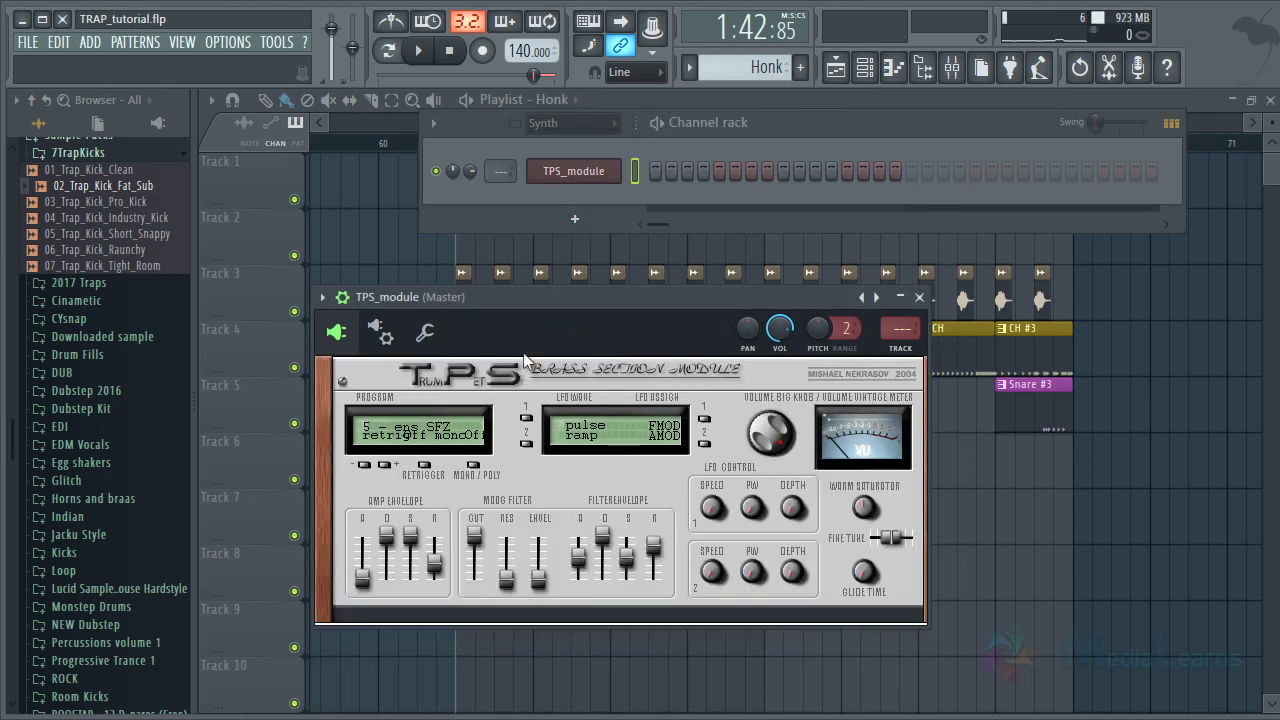
pyautogui.click(342, 300)
pyautogui.moveTo(460, 292); pyautogui.dragTo(498, 215)
pyautogui.click(957, 220)
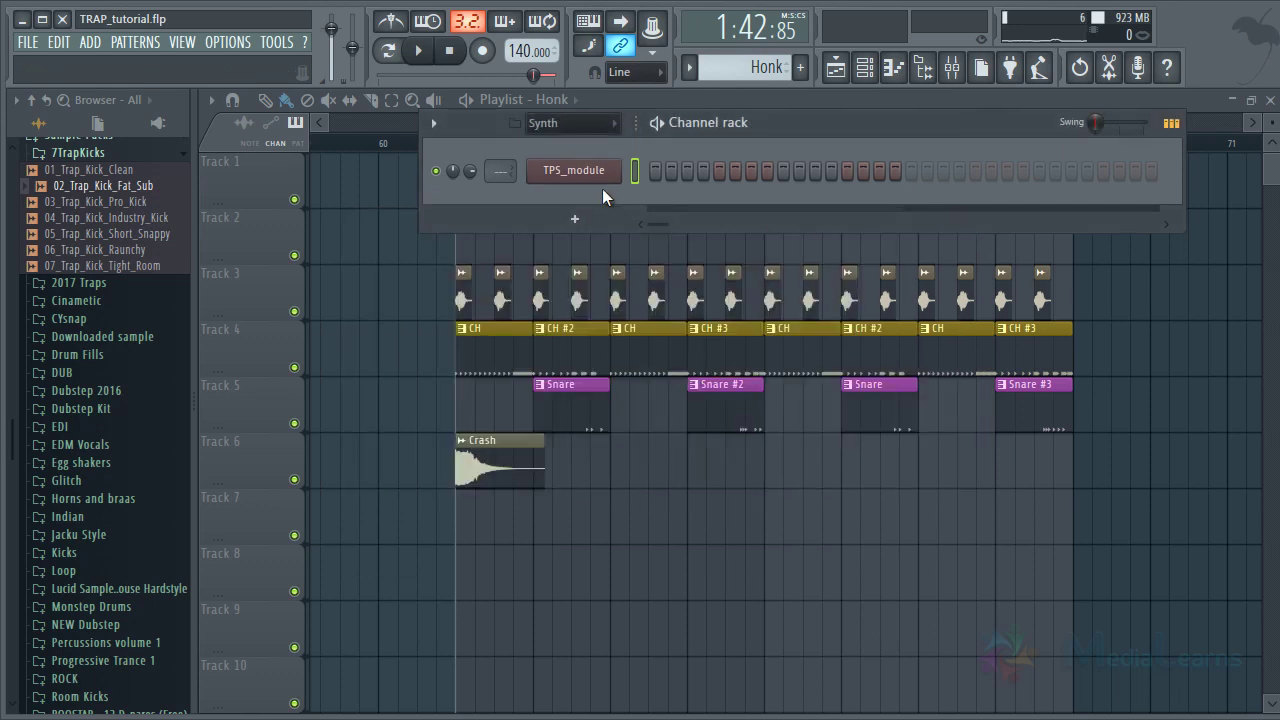
# Audition TPS_module by playing notes with the typing keyboard
pyautogui.rightClick(600, 172)
pyautogui.click(681, 167)
pyautogui.press('Escape')
pyautogui.press('q')
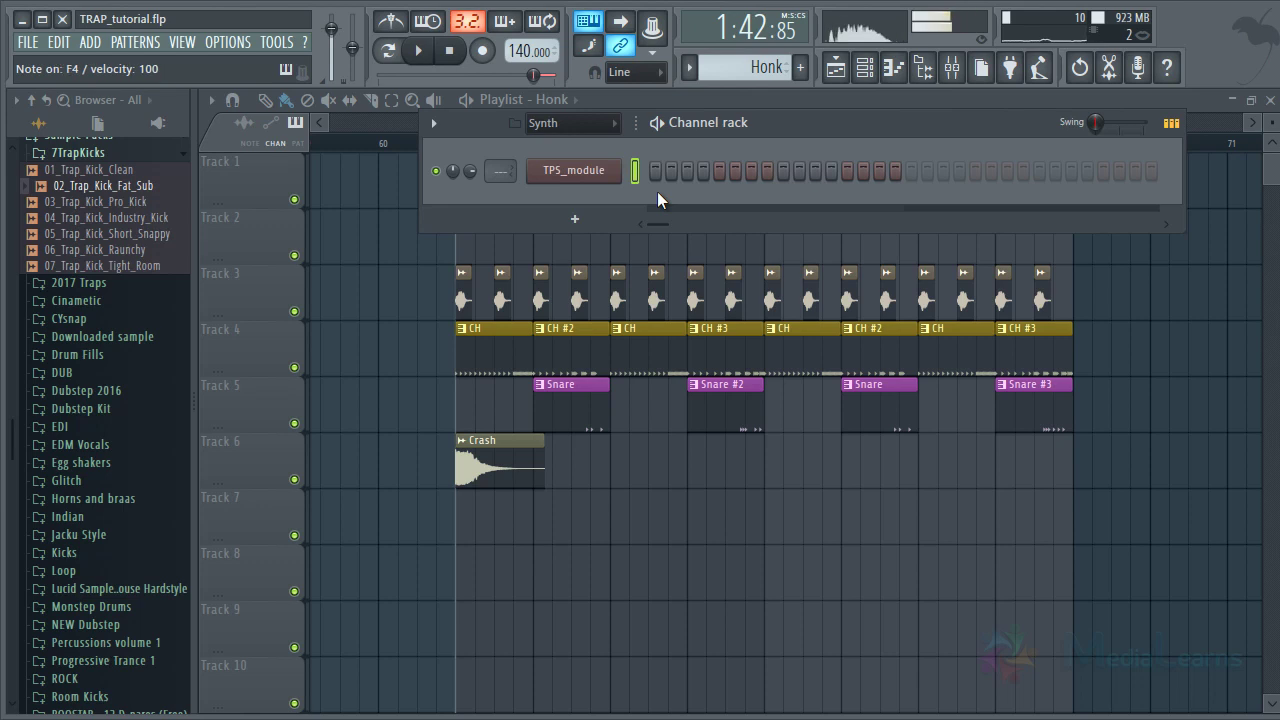
# In the TPS_module piano roll, enlarge the note area and draw a one-beat E5 note at the start of bar 1
pyautogui.rightClick(556, 169)
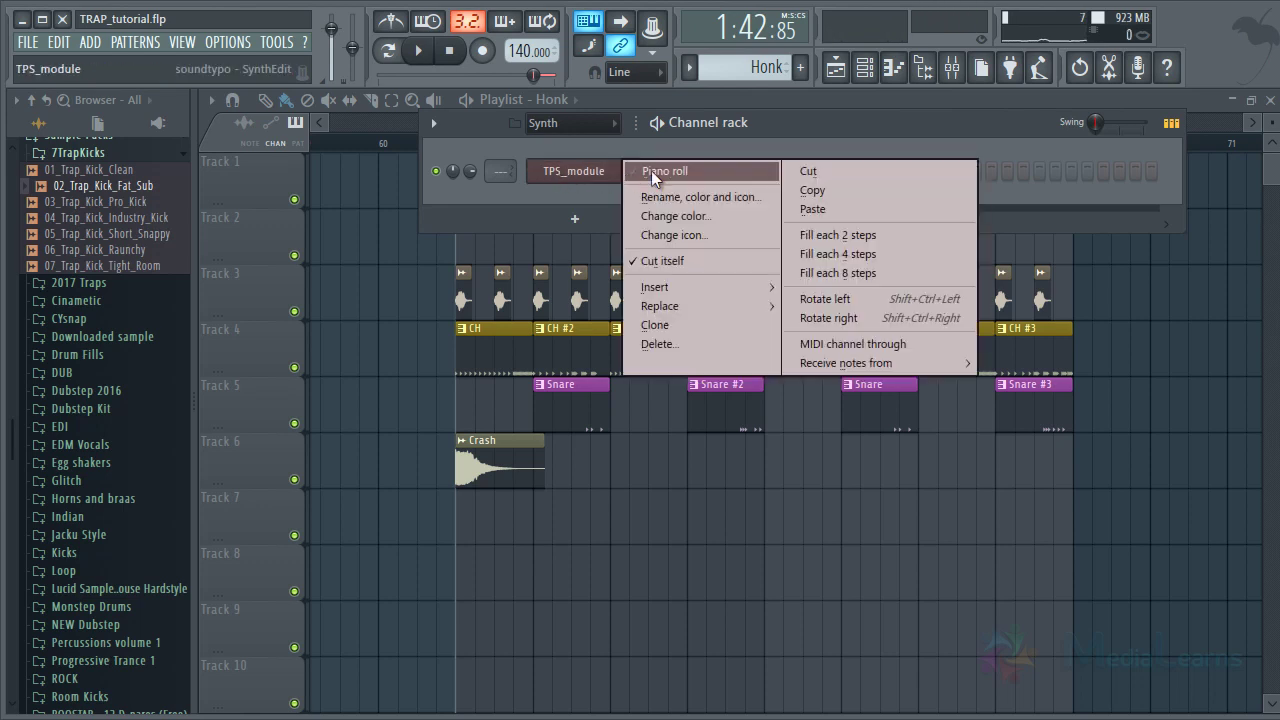
pyautogui.click(651, 170)
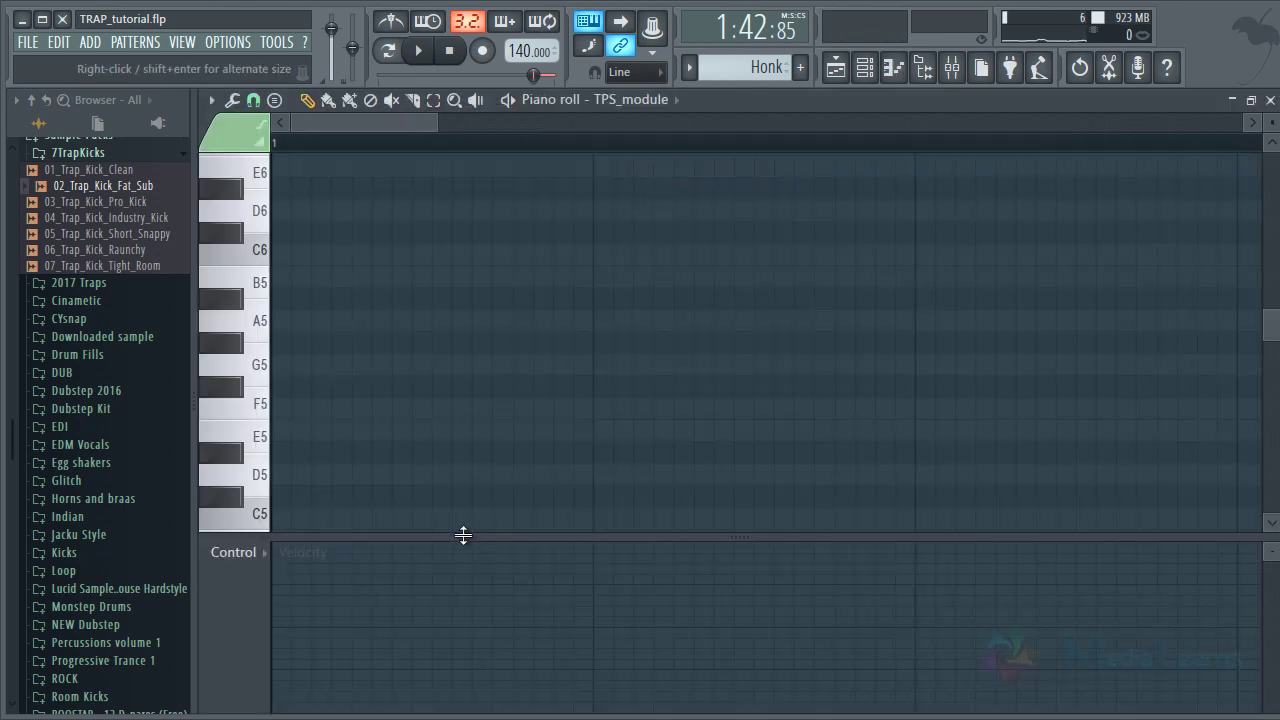
pyautogui.moveTo(463, 535); pyautogui.dragTo(463, 710)
pyautogui.scroll(-1, 345, 376)
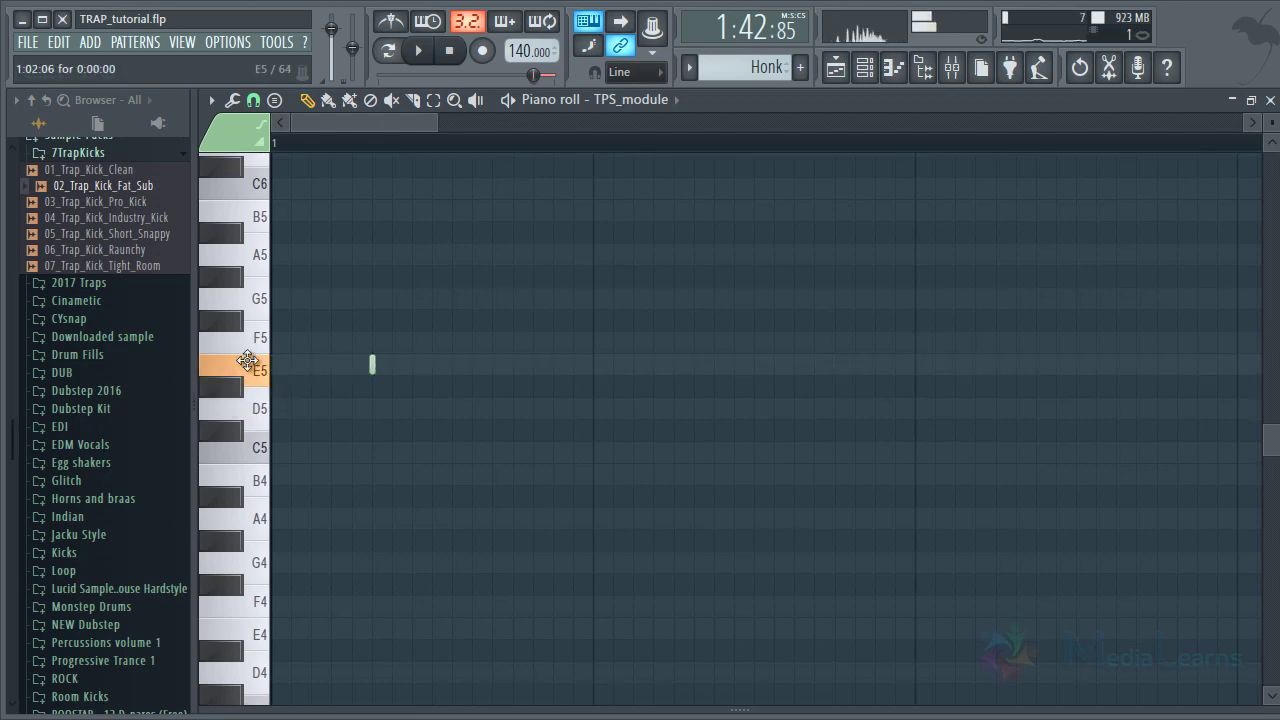
pyautogui.moveTo(315, 363); pyautogui.dragTo(596, 365)
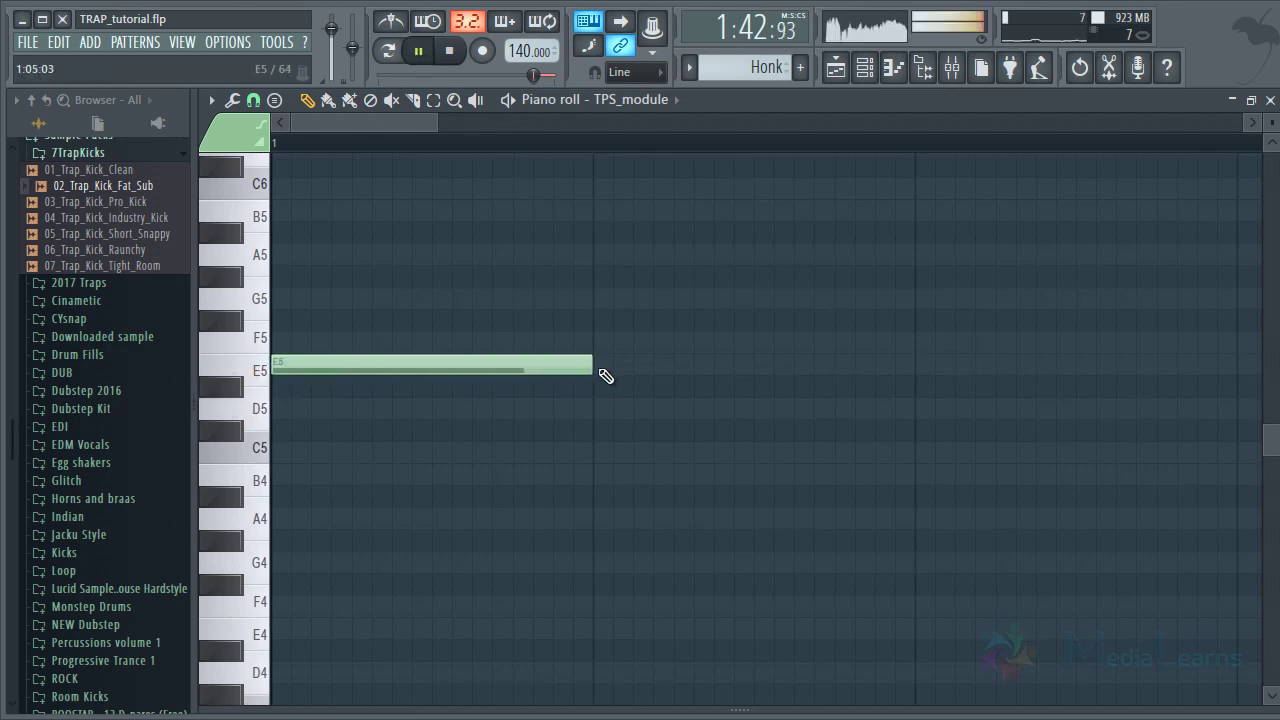
# Move the E5 note down two octaves to E3 and play it
pyautogui.scroll(-4, 366, 437)
pyautogui.moveTo(280, 451); pyautogui.dragTo(256, 356)
pyautogui.moveTo(236, 402); pyautogui.dragTo(218, 652)
pyautogui.press('space')
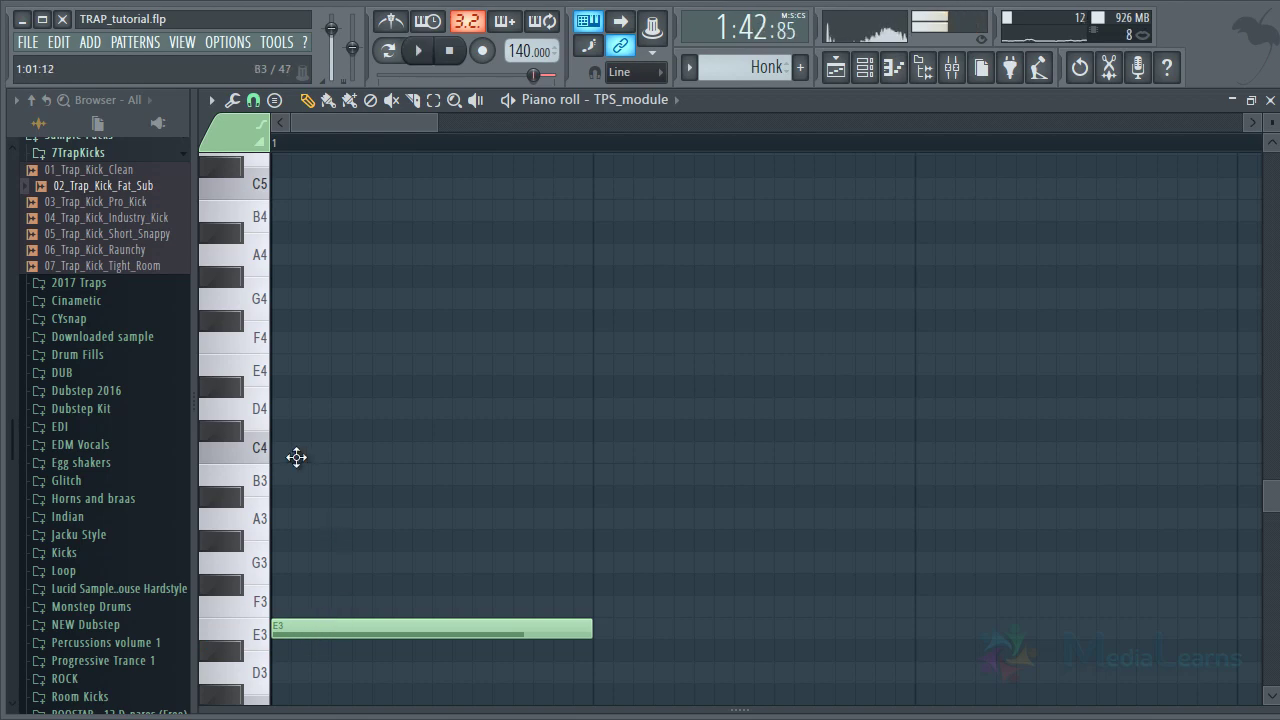
# Add an E4 note half a beat long above the E3 note, and play the Honk pattern on its own
pyautogui.moveTo(297, 457); pyautogui.dragTo(290, 360)
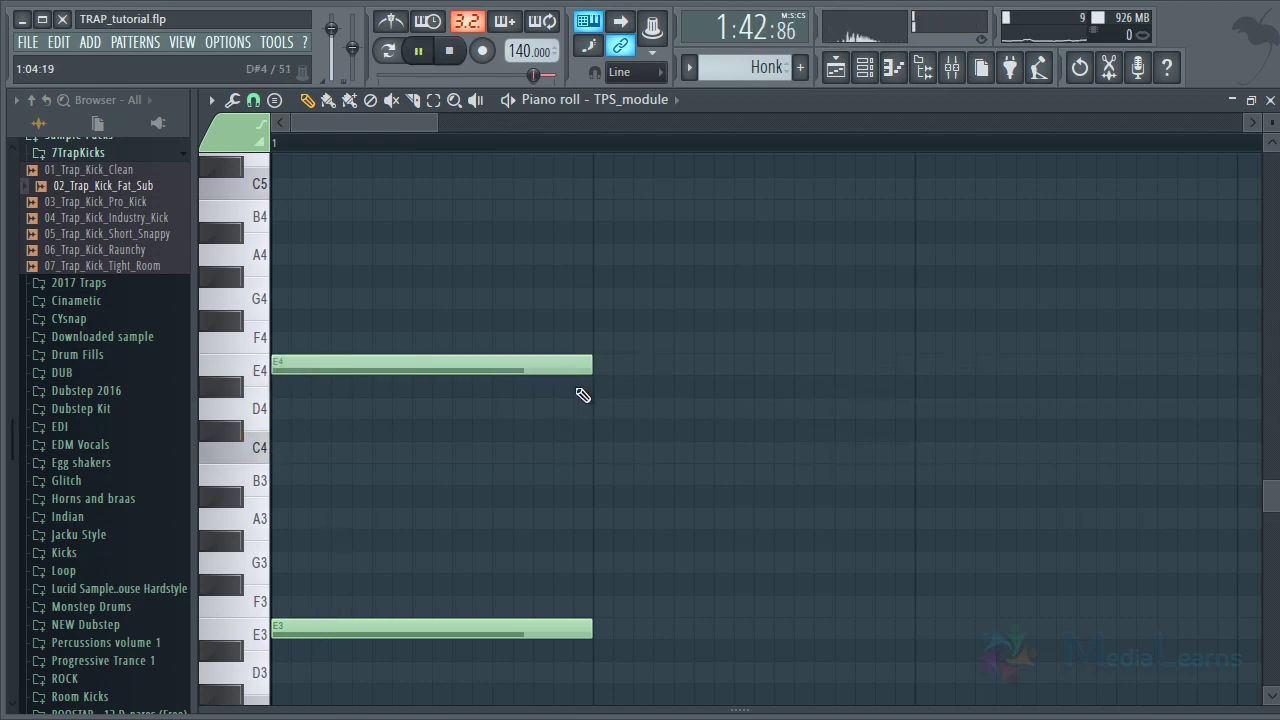
pyautogui.moveTo(437, 372); pyautogui.dragTo(431, 373)
pyautogui.press('Escape')
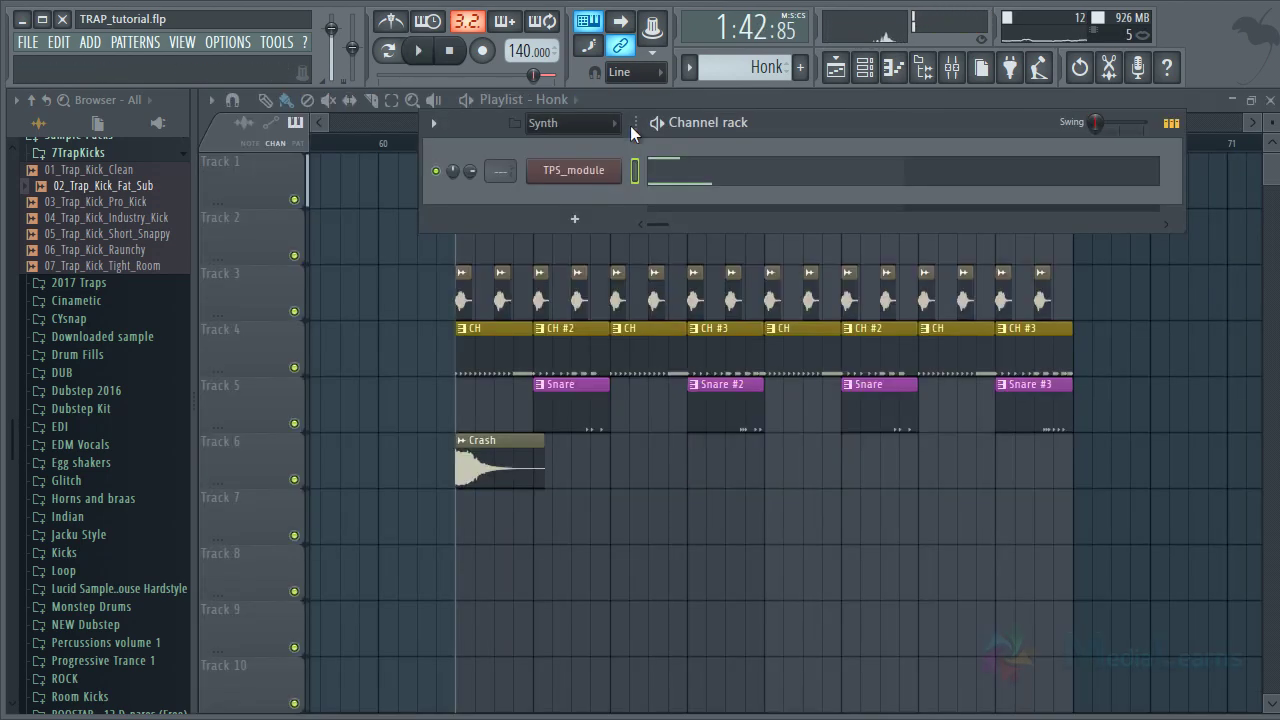
pyautogui.click(658, 122)
pyautogui.click(678, 170)
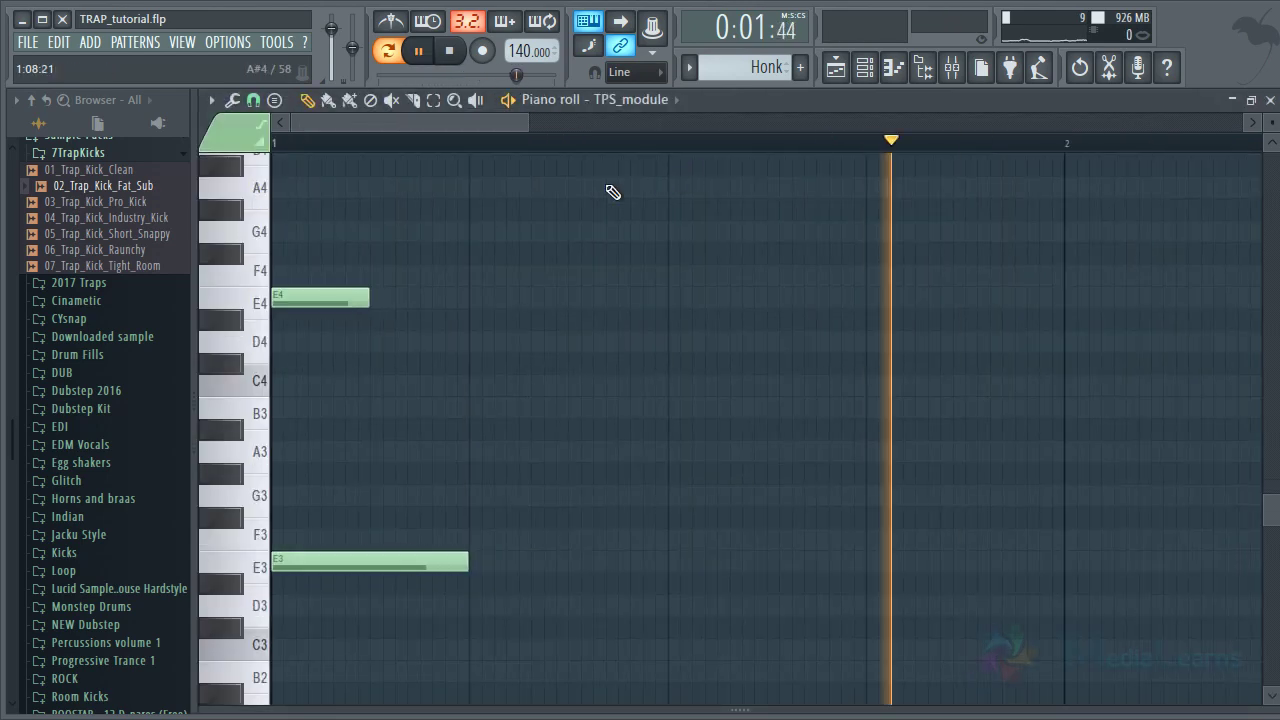
# Delete the E4 note from the Honk pattern and play the remaining E3 note alone
pyautogui.scroll(-3, 539, 182)
pyautogui.press('space')
pyautogui.rightClick(358, 299)
pyautogui.press('space')
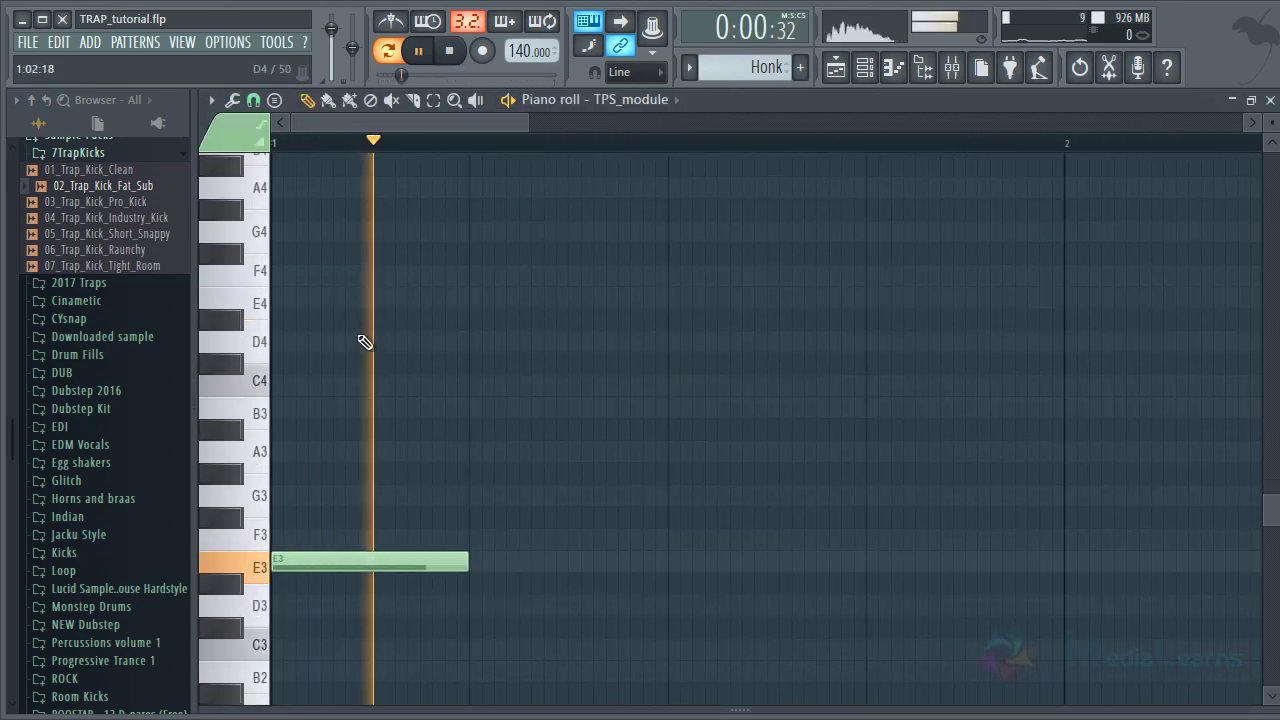
pyautogui.scroll(-3, 364, 342)
pyautogui.press('space')
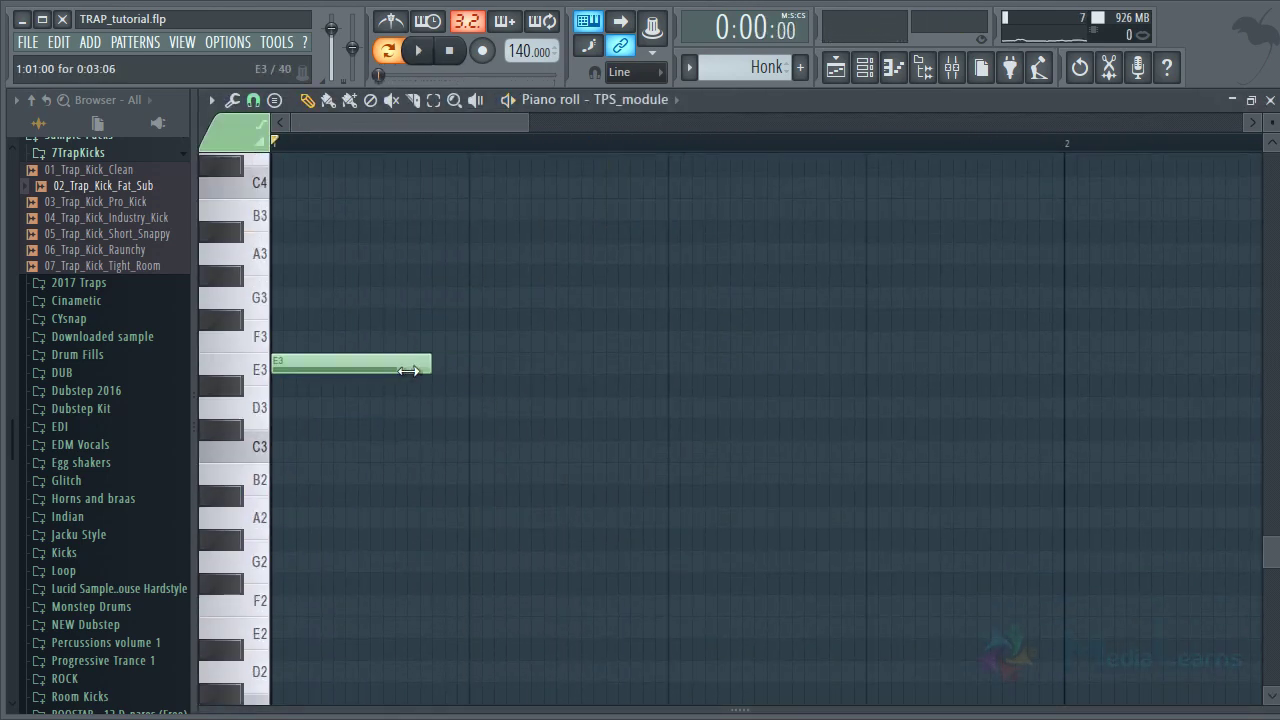
# Undo the last piano roll edits so E3 is one beat long, and set the snap to whole steps
pyautogui.hotkey('ctrl', 'alt', 'z')
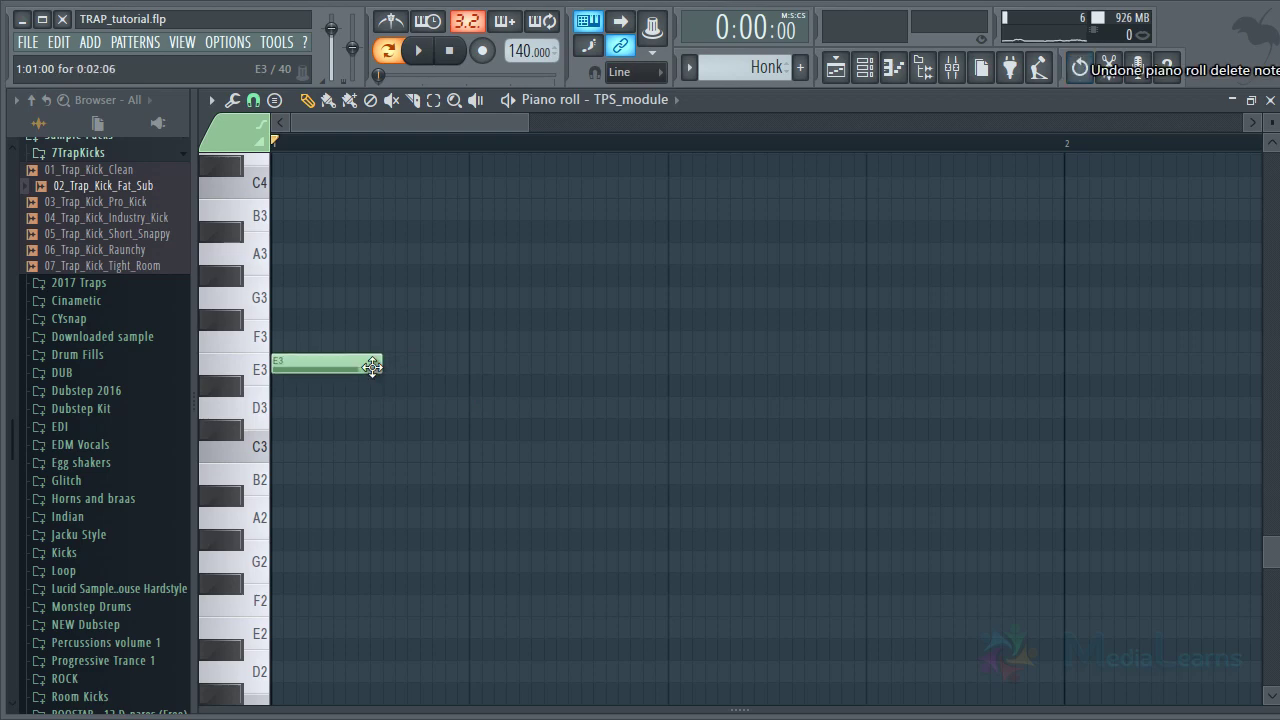
pyautogui.hotkey('ctrl', 'alt', 'z')
pyautogui.click(253, 100)
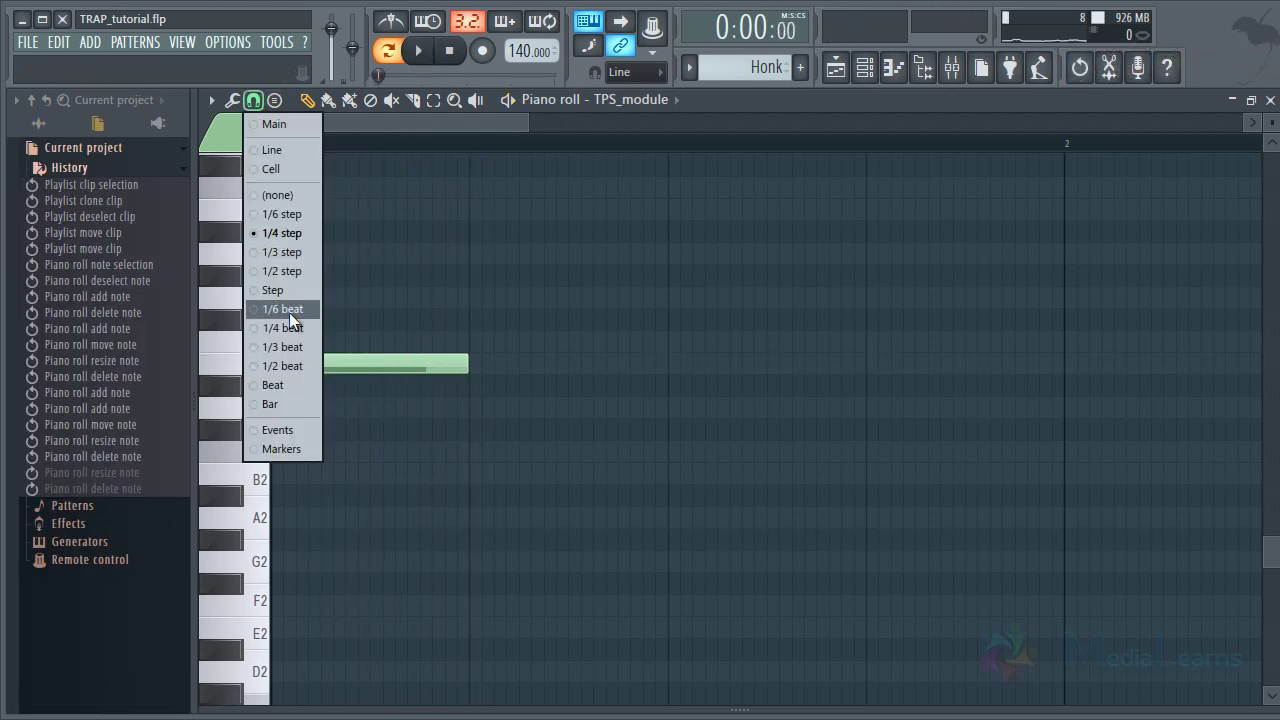
pyautogui.click(289, 312)
# Try different lengths for the E3 note during playback, ending at one and a half beats
pyautogui.press('space')
pyautogui.moveTo(466, 363); pyautogui.dragTo(354, 366)
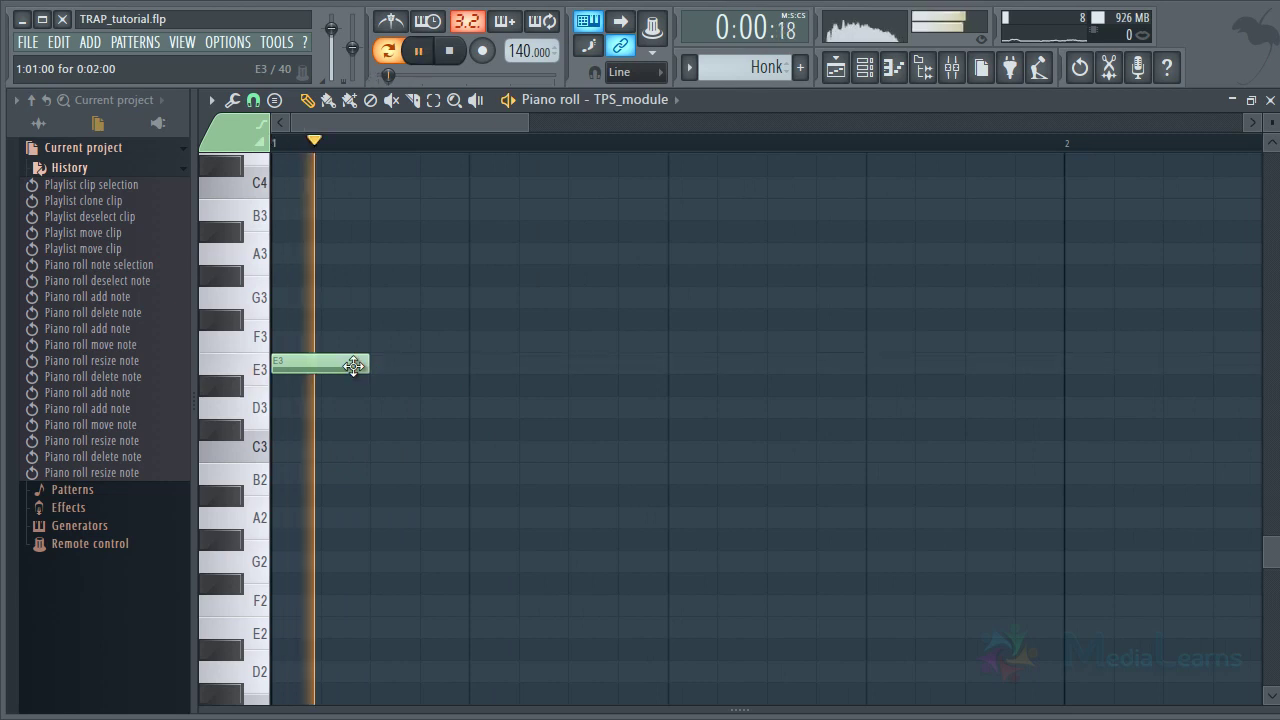
pyautogui.press('space')
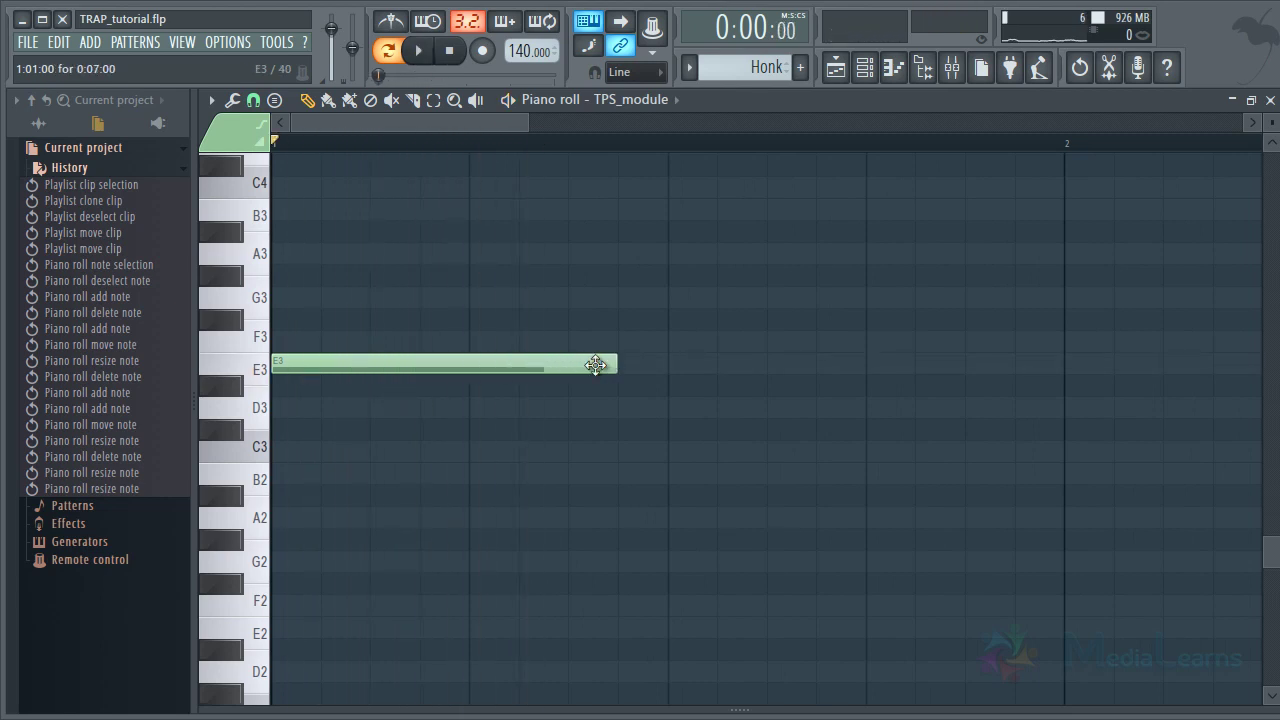
pyautogui.press('space')
pyautogui.moveTo(580, 366); pyautogui.dragTo(567, 364)
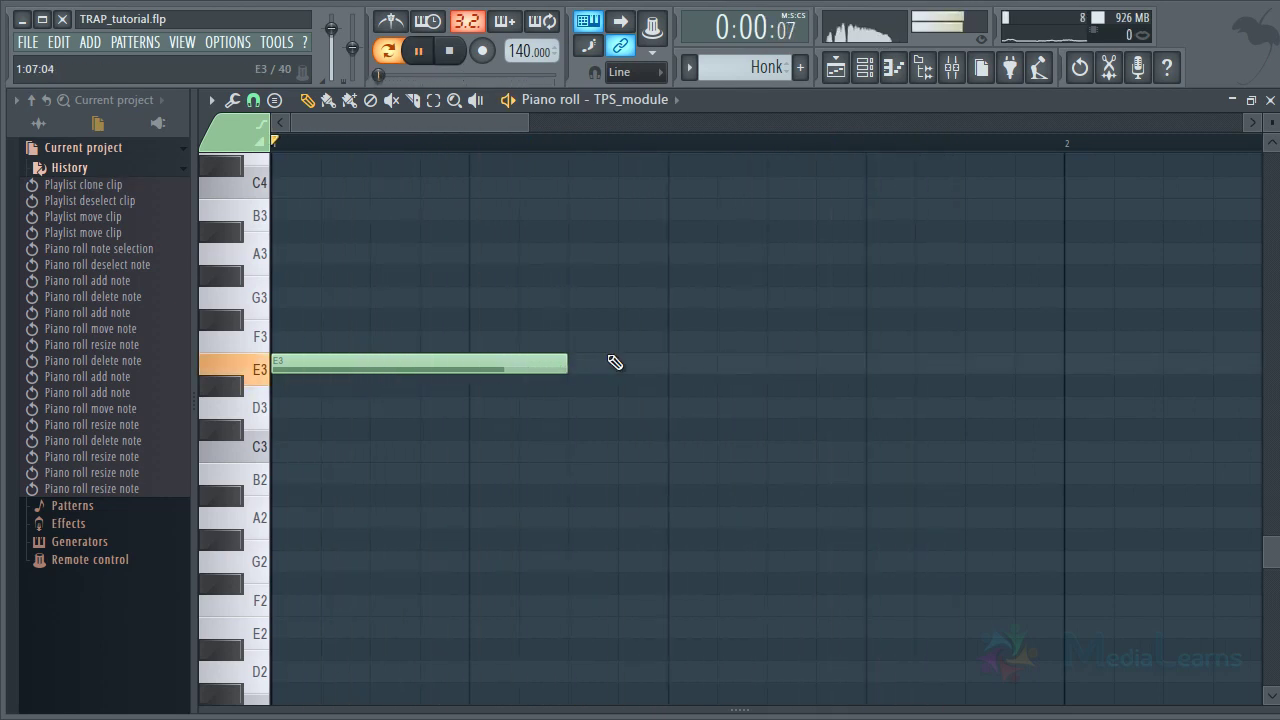
# Stop playback and rename the TPS_module channel to Honk
pyautogui.press('F7')
pyautogui.press('space')
pyautogui.rightClick(595, 183)
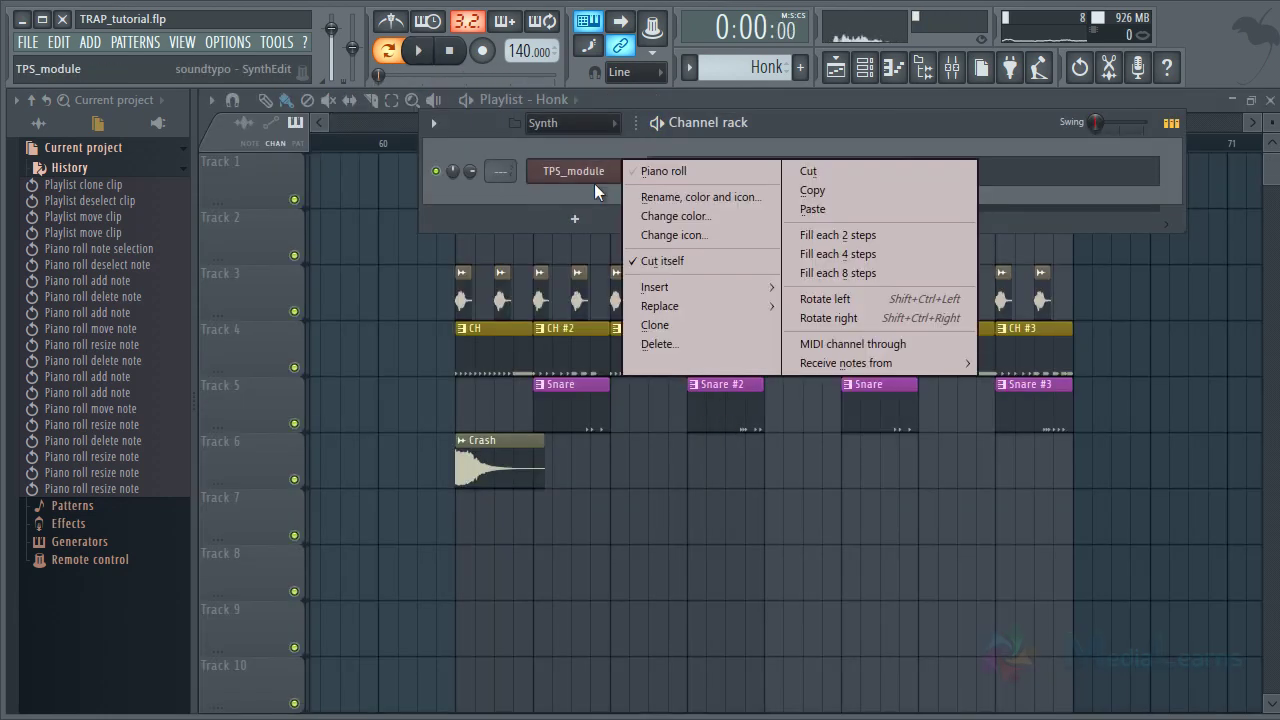
pyautogui.click(671, 196)
pyautogui.write('Ho')
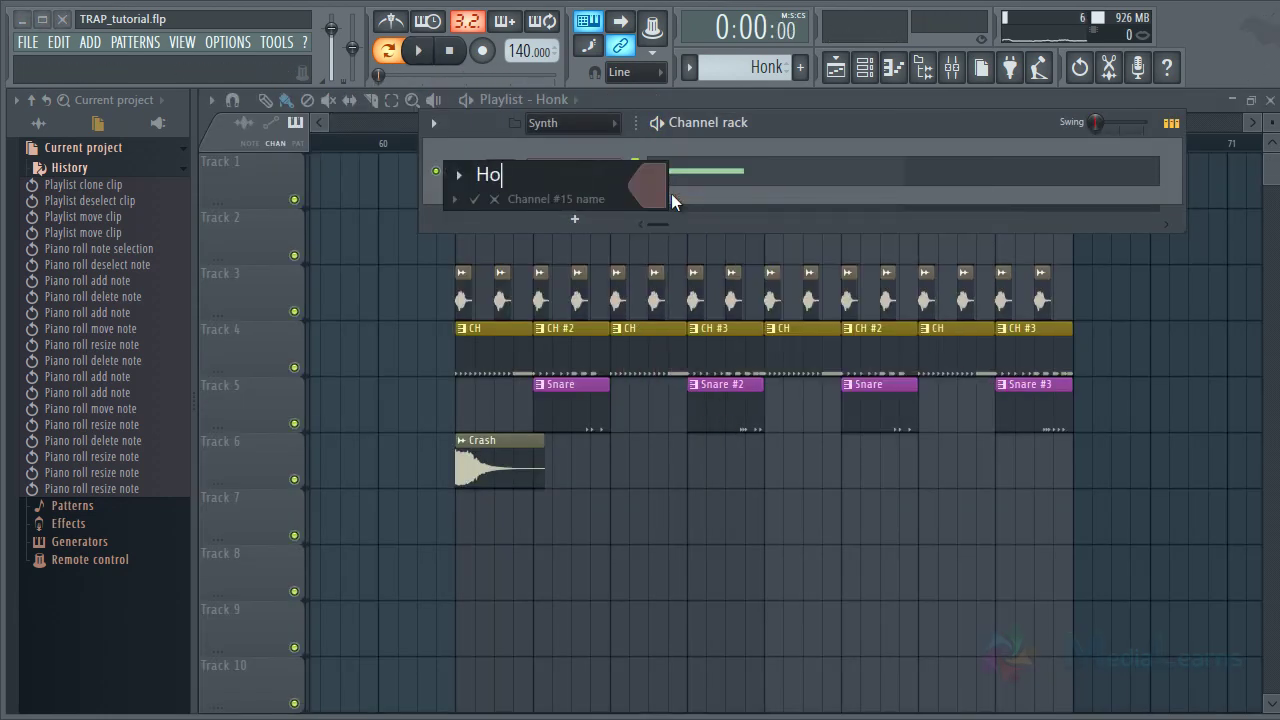
pyautogui.write('nk')
pyautogui.press('Return')
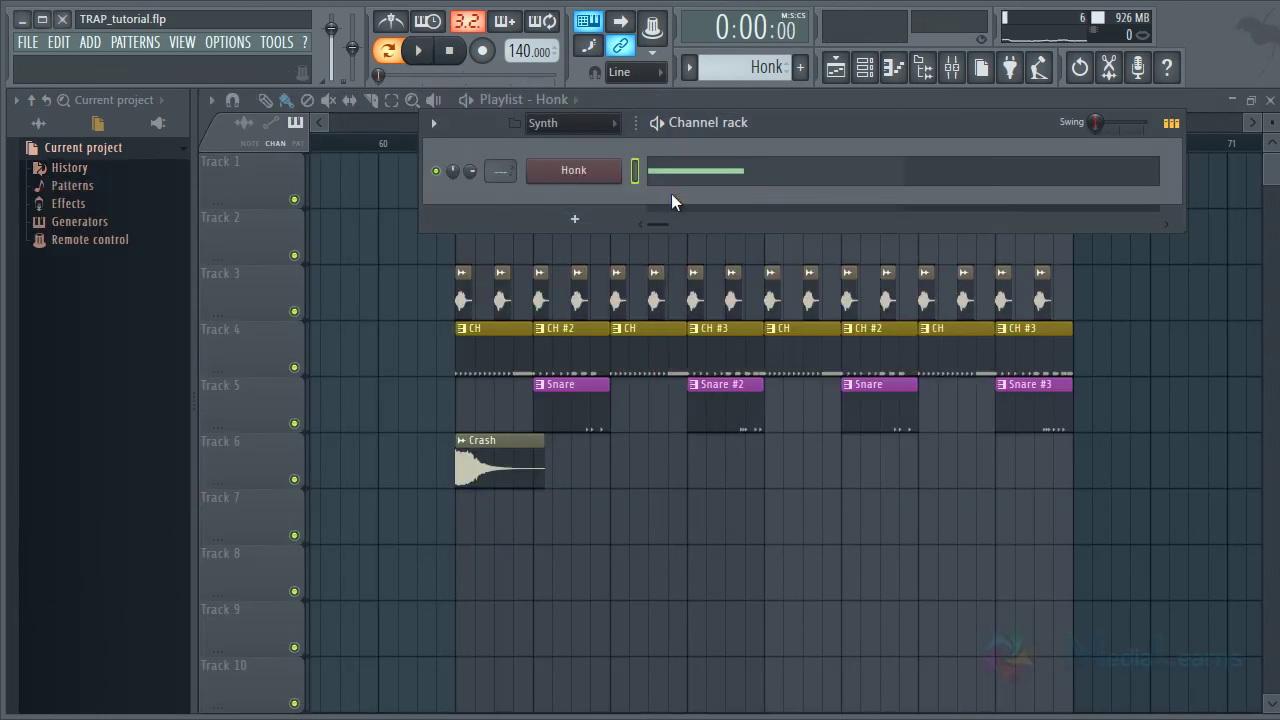
# Route the Honk channel to mixer insert 16
pyautogui.click(970, 68)
pyautogui.click(552, 197)
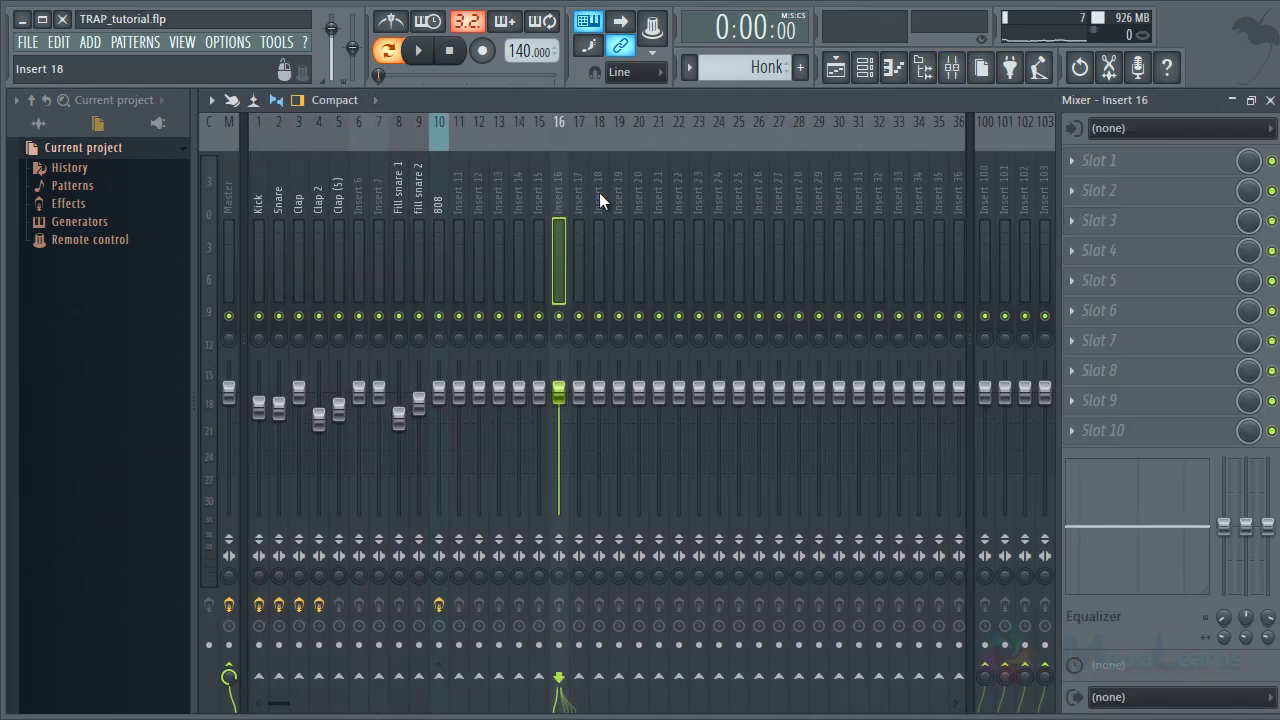
pyautogui.hotkey('ctrl', 'l')
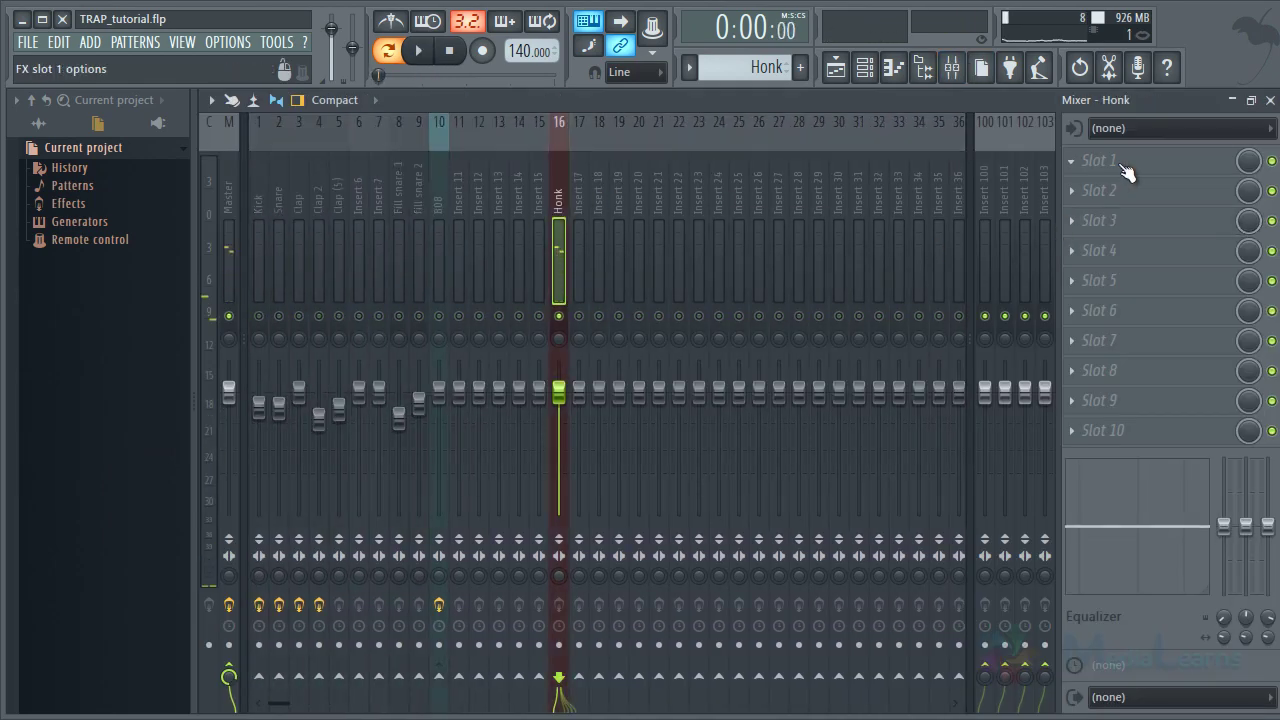
# Load Fruity Parametric EQ 2 in the Honk insert's first effect slot and choose a preset for it
pyautogui.click(1122, 163)
pyautogui.click(1158, 69)
pyautogui.press('space')
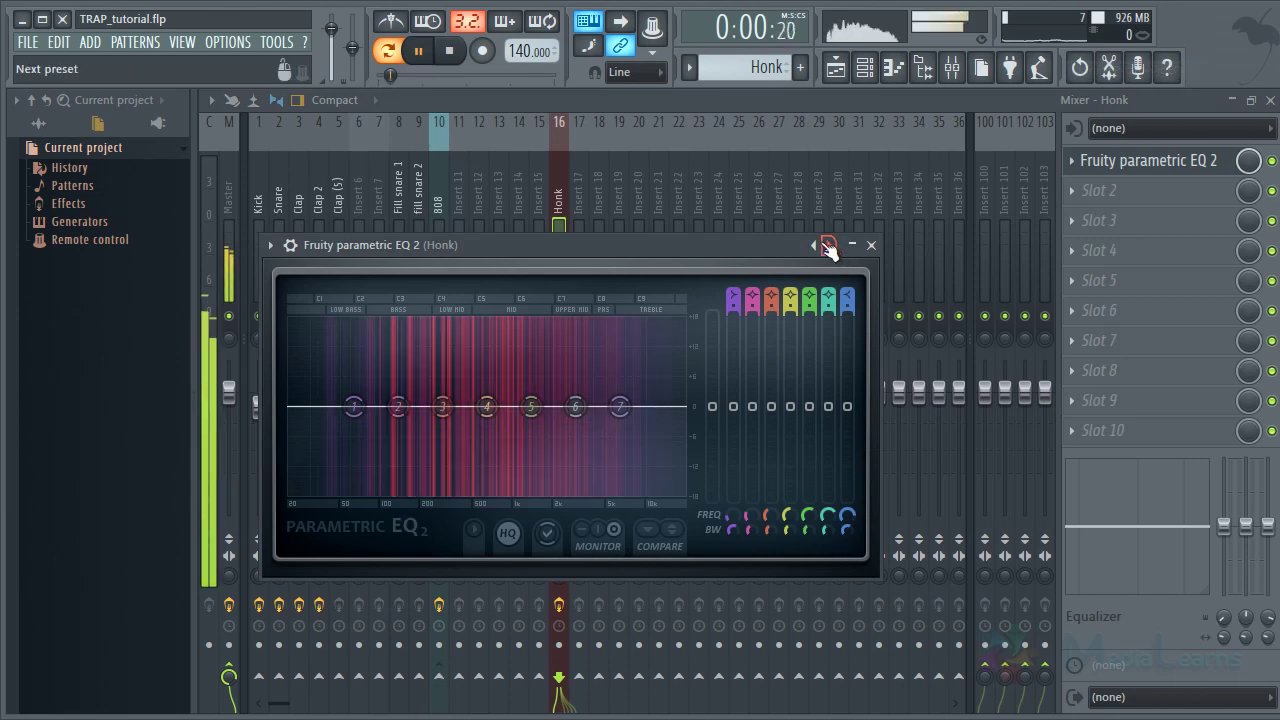
pyautogui.rightClick(817, 243)
pyautogui.click(861, 295)
# Shape the Honk EQ with a low cut near 100 Hz, a slight low-mid dip and a gentle boost between 1 and 2 kHz
pyautogui.press('space')
pyautogui.press('space')
pyautogui.press('space')
pyautogui.moveTo(426, 405); pyautogui.dragTo(552, 402)
pyautogui.press('space')
pyautogui.press('space')
pyautogui.press('space')
pyautogui.press('space')
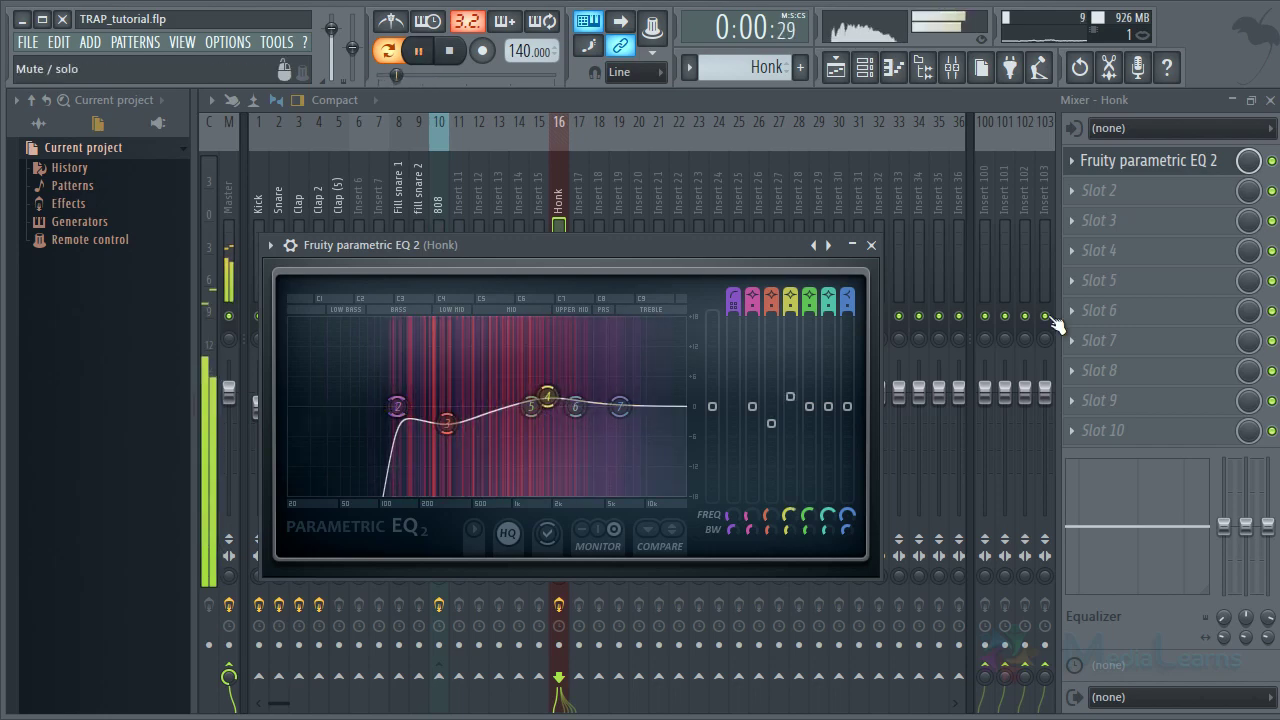
pyautogui.press('space')
# Add Sausage Fattener in slot 3 of the Honk insert with Fatness at 8%, and close both effect windows
pyautogui.click(1122, 233)
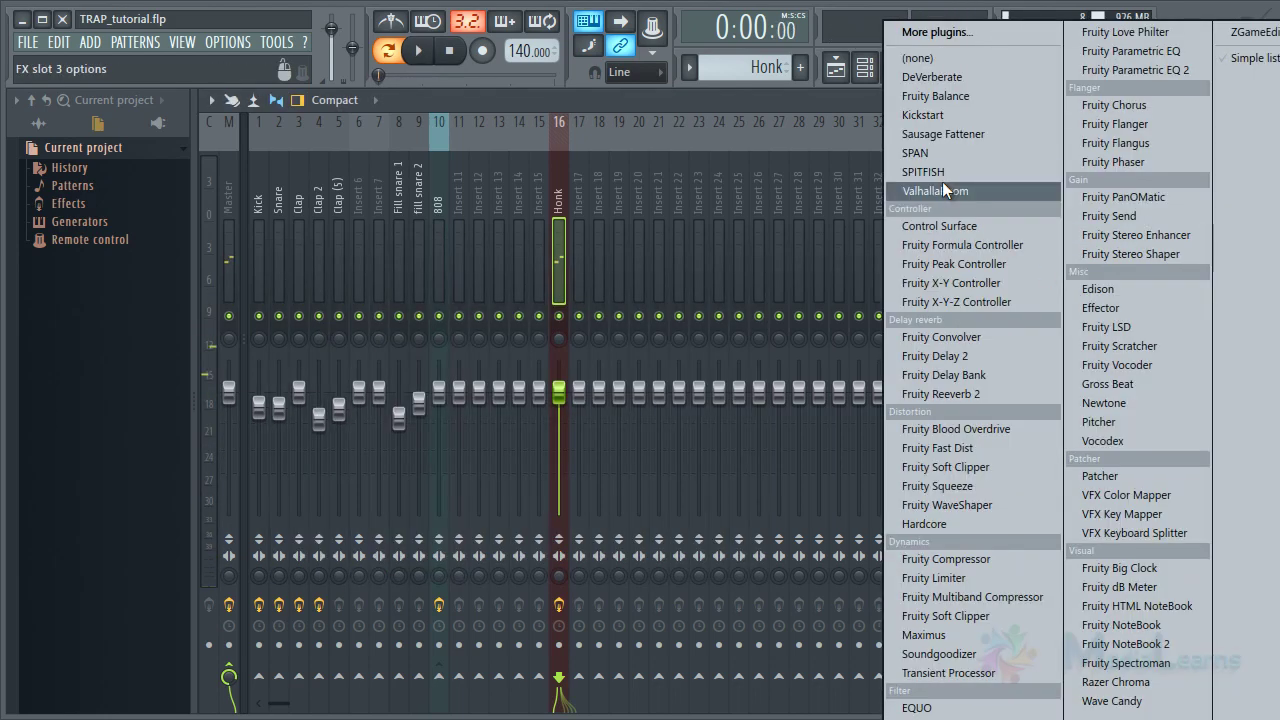
pyautogui.click(957, 133)
pyautogui.press('space')
pyautogui.moveTo(700, 386); pyautogui.dragTo(701, 418)
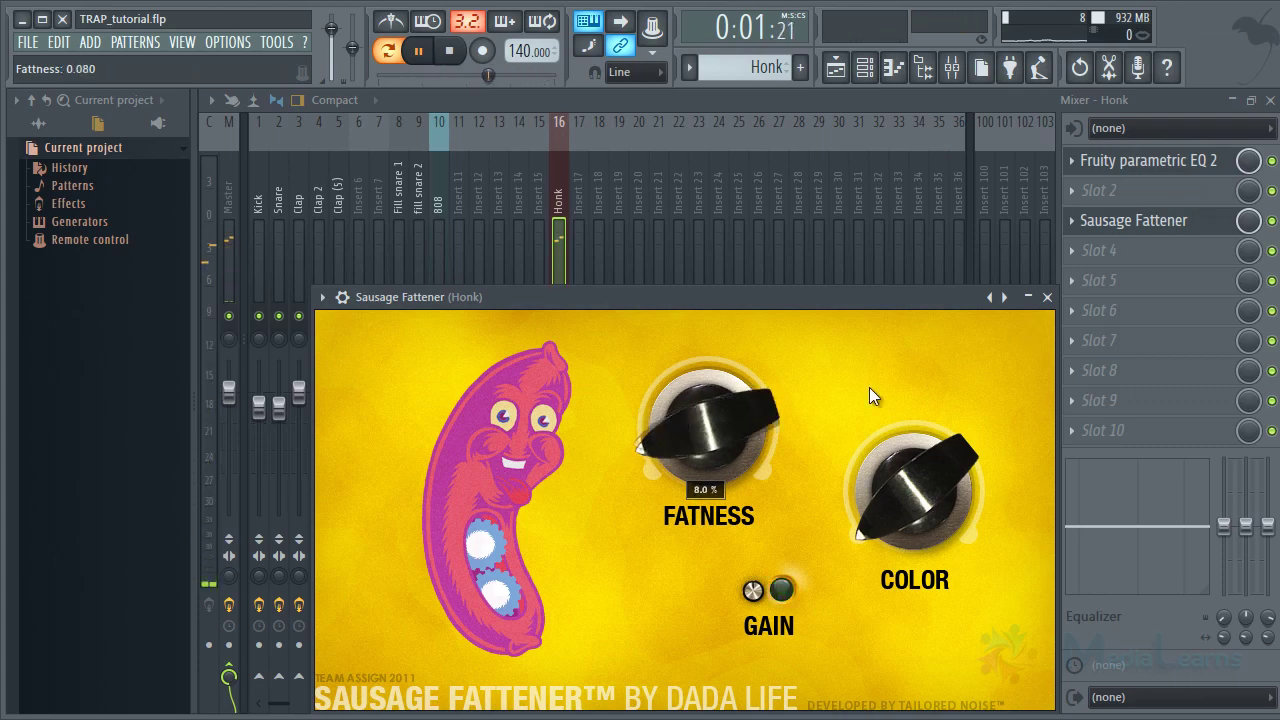
pyautogui.click(1047, 297)
pyautogui.press('space')
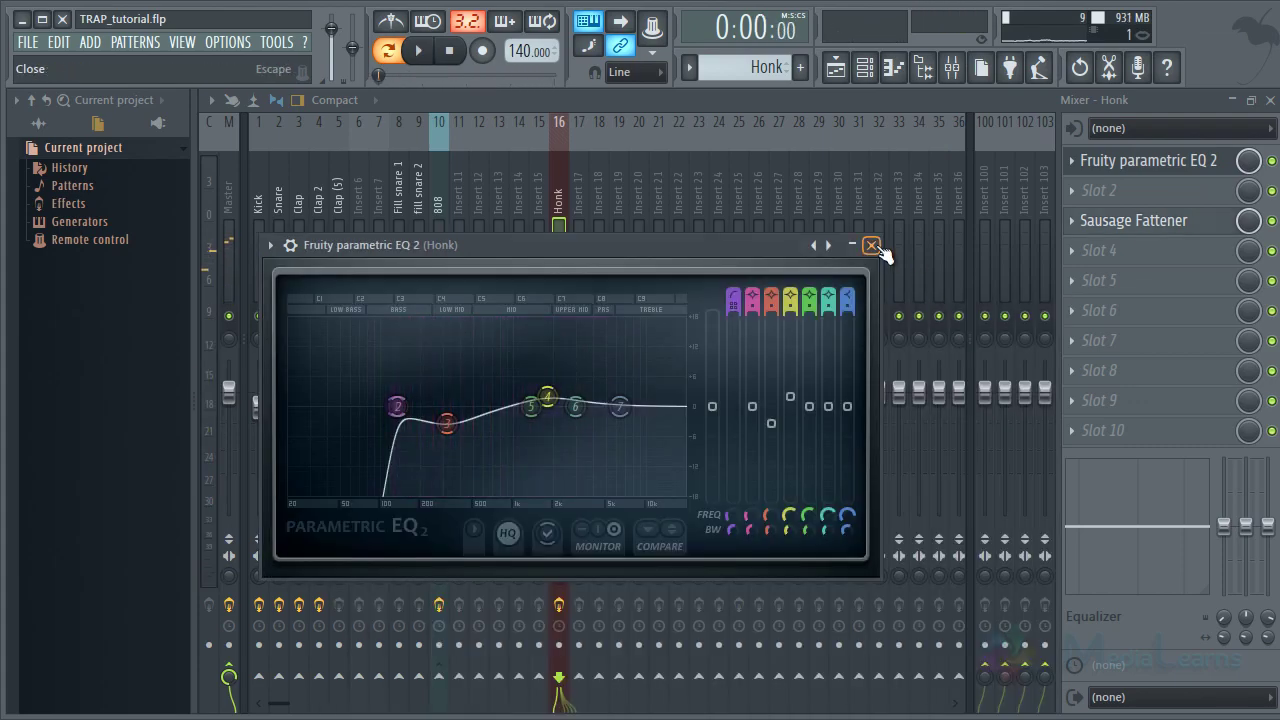
pyautogui.click(871, 245)
pyautogui.press('space')
pyautogui.press('space')
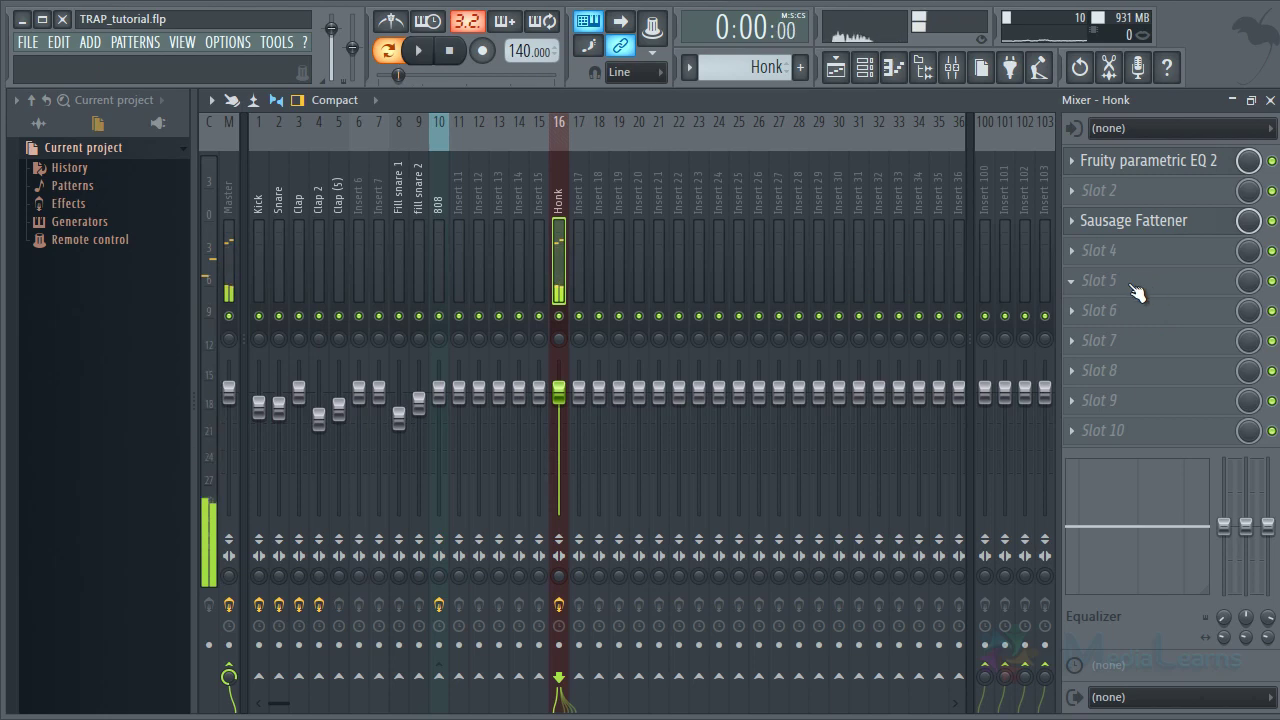
# Add Fruity Reeverb 2 in slot 5 of the Honk insert and audition presets, ending on Small Studio
pyautogui.click(1137, 291)
pyautogui.click(958, 383)
pyautogui.press('space')
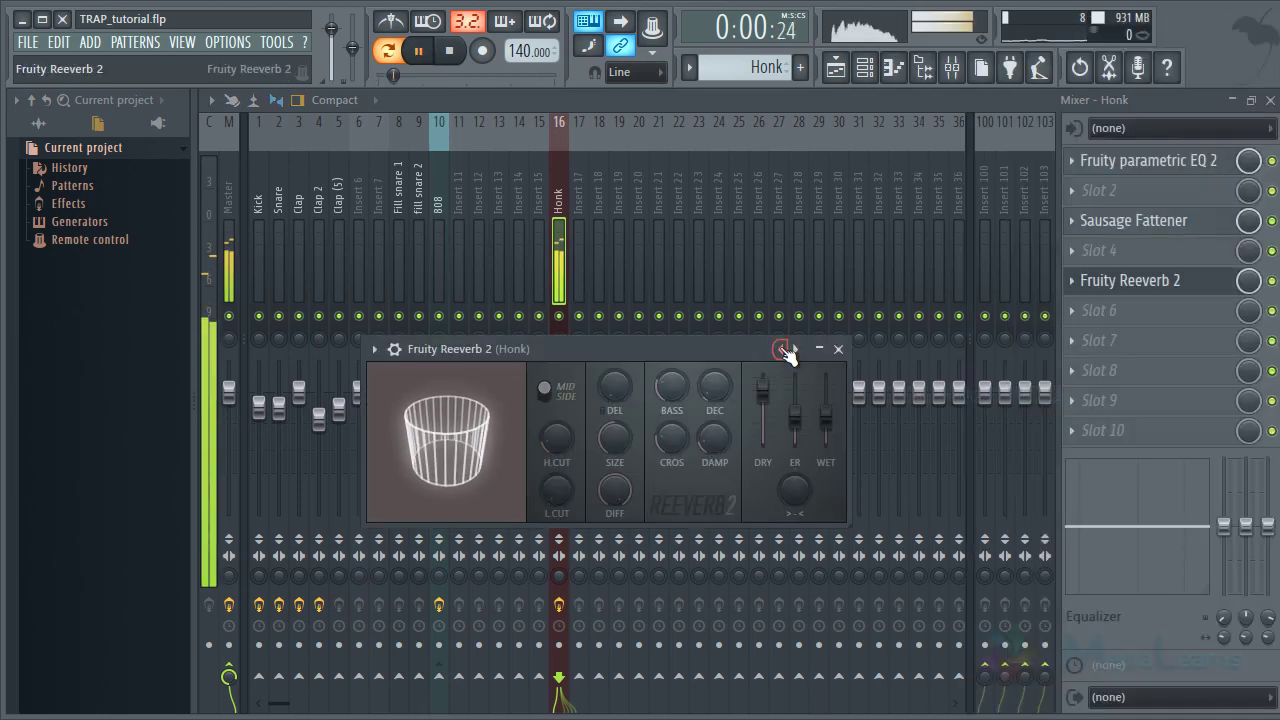
pyautogui.click(782, 350)
pyautogui.click(822, 454)
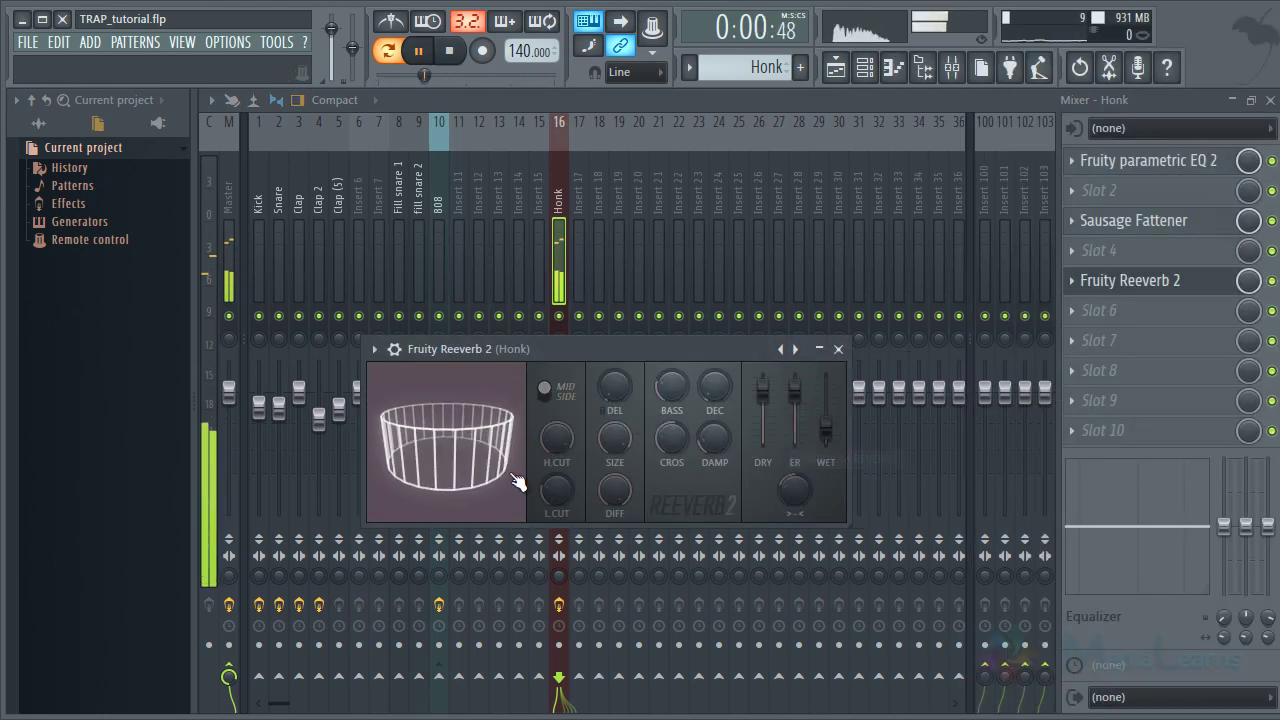
pyautogui.click(780, 349)
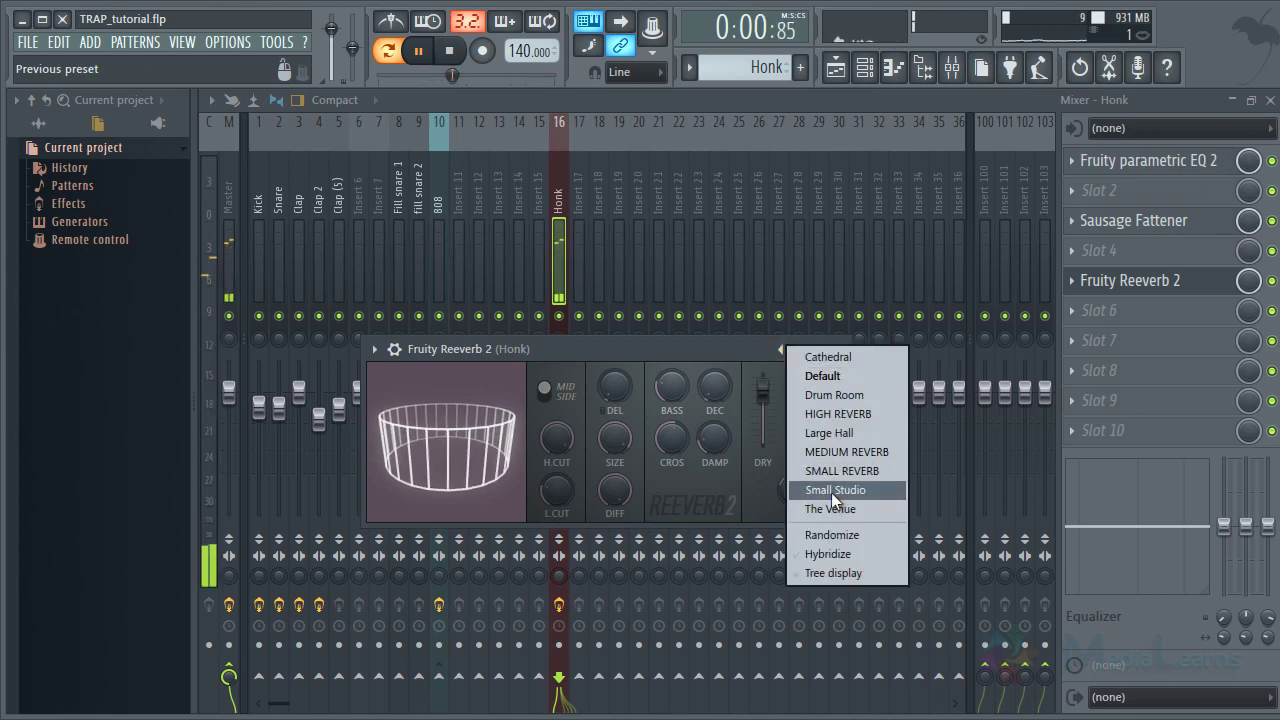
pyautogui.click(831, 490)
pyautogui.press('space')
# Raise the reverb's wet level moderately, set its high damping to 17.0 kHz, and close the plugin
pyautogui.moveTo(443, 440); pyautogui.dragTo(527, 447)
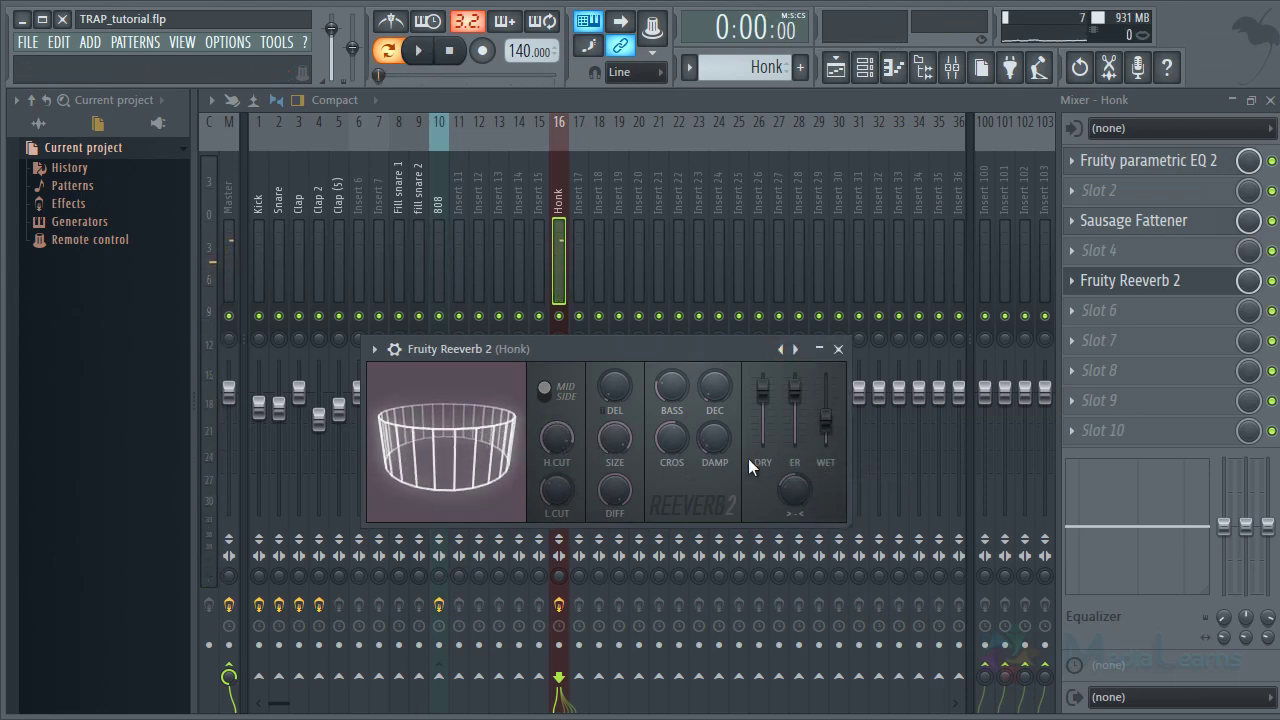
pyautogui.press('space')
pyautogui.moveTo(825, 432); pyautogui.dragTo(825, 402)
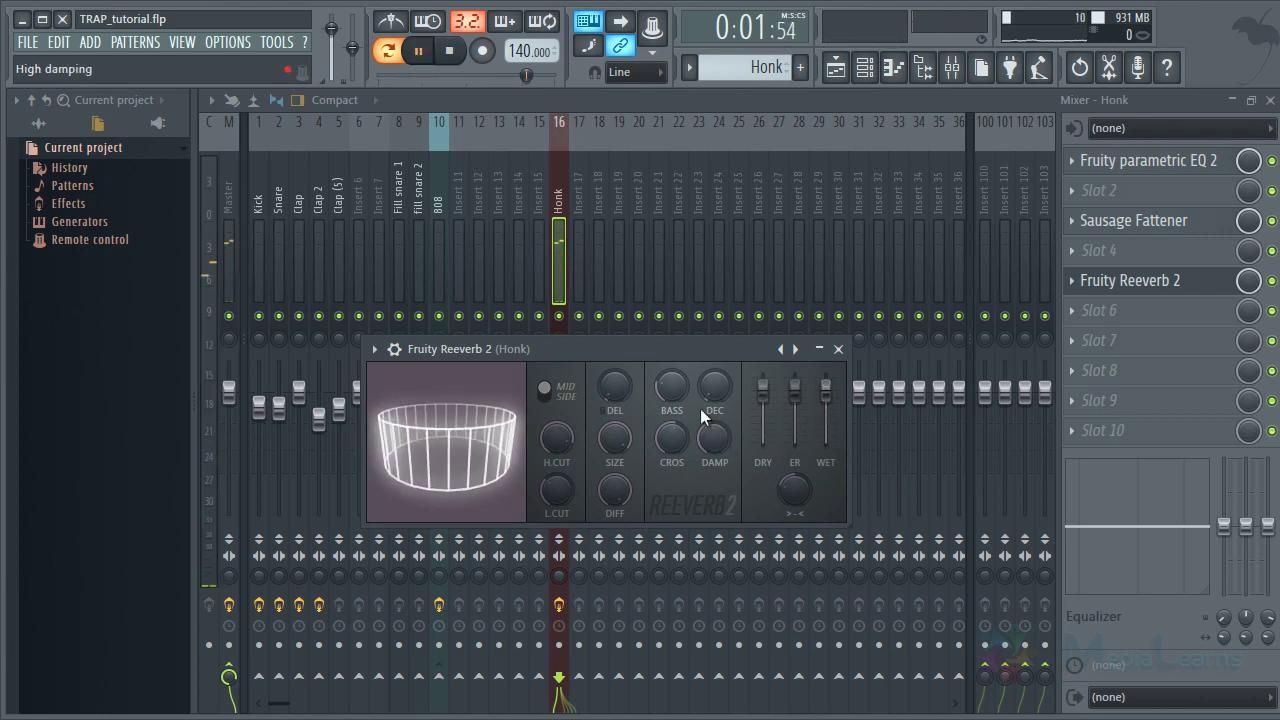
pyautogui.press('space')
pyautogui.press('space')
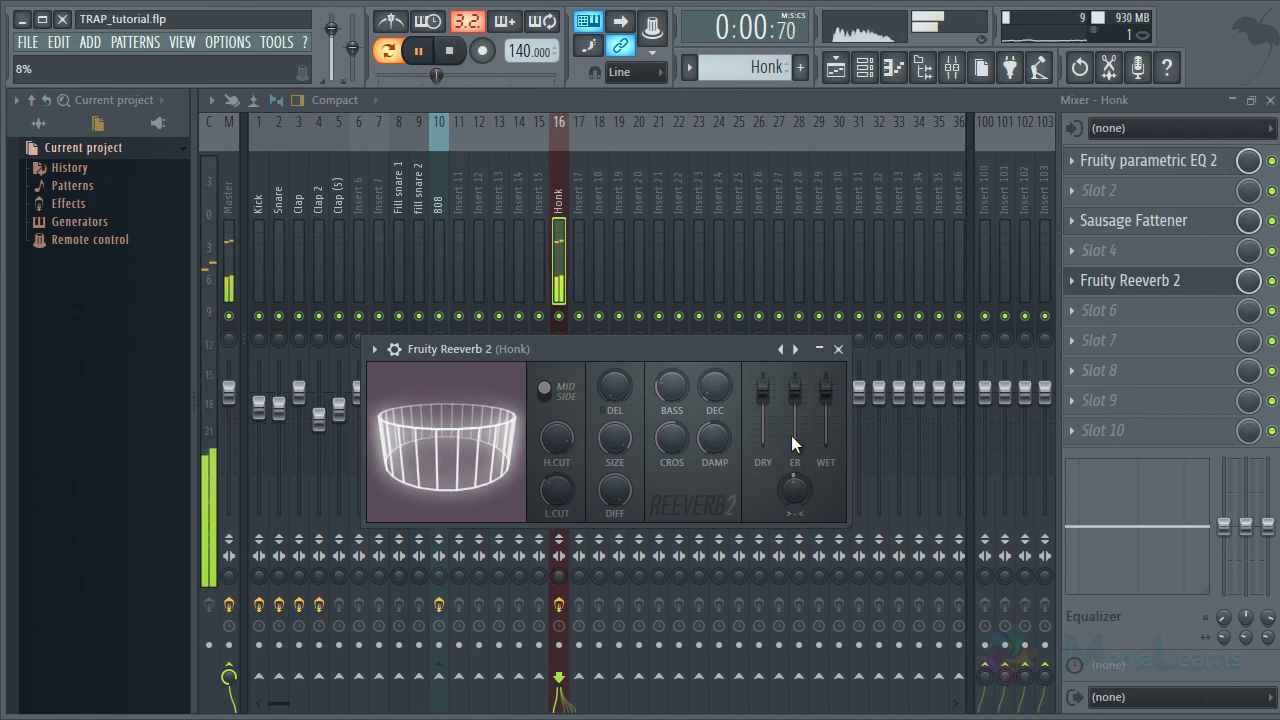
pyautogui.moveTo(837, 400)
pyautogui.mouseDown()
pyautogui.moveTo(837, 437)
pyautogui.moveTo(836, 418)
pyautogui.mouseUp()
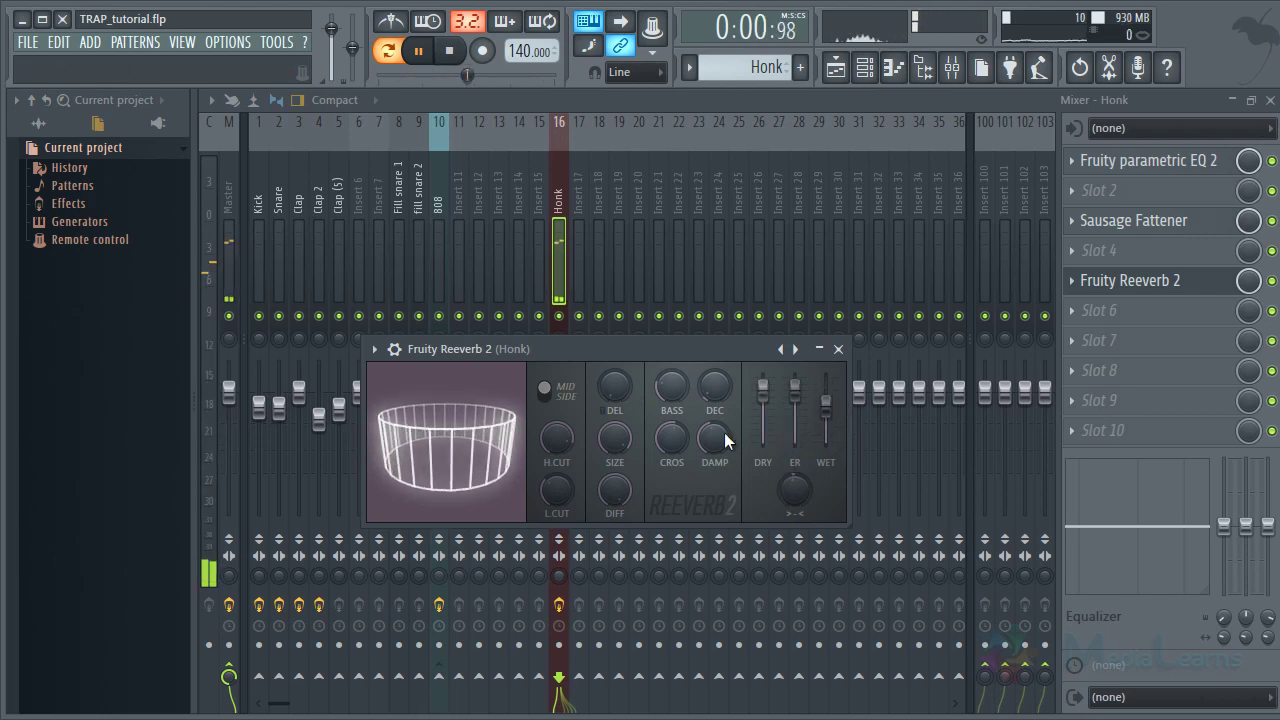
pyautogui.moveTo(717, 436)
pyautogui.mouseDown()
pyautogui.moveTo(715, 409)
pyautogui.moveTo(715, 452)
pyautogui.mouseUp()
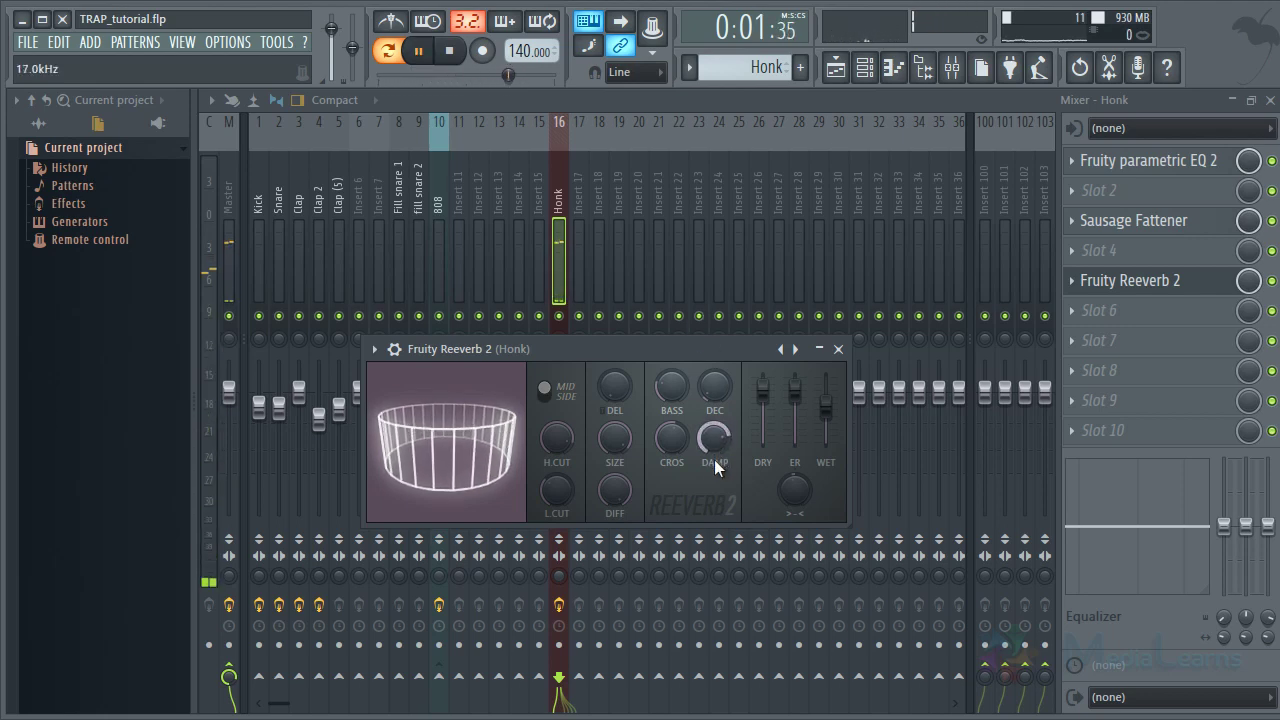
pyautogui.click(838, 349)
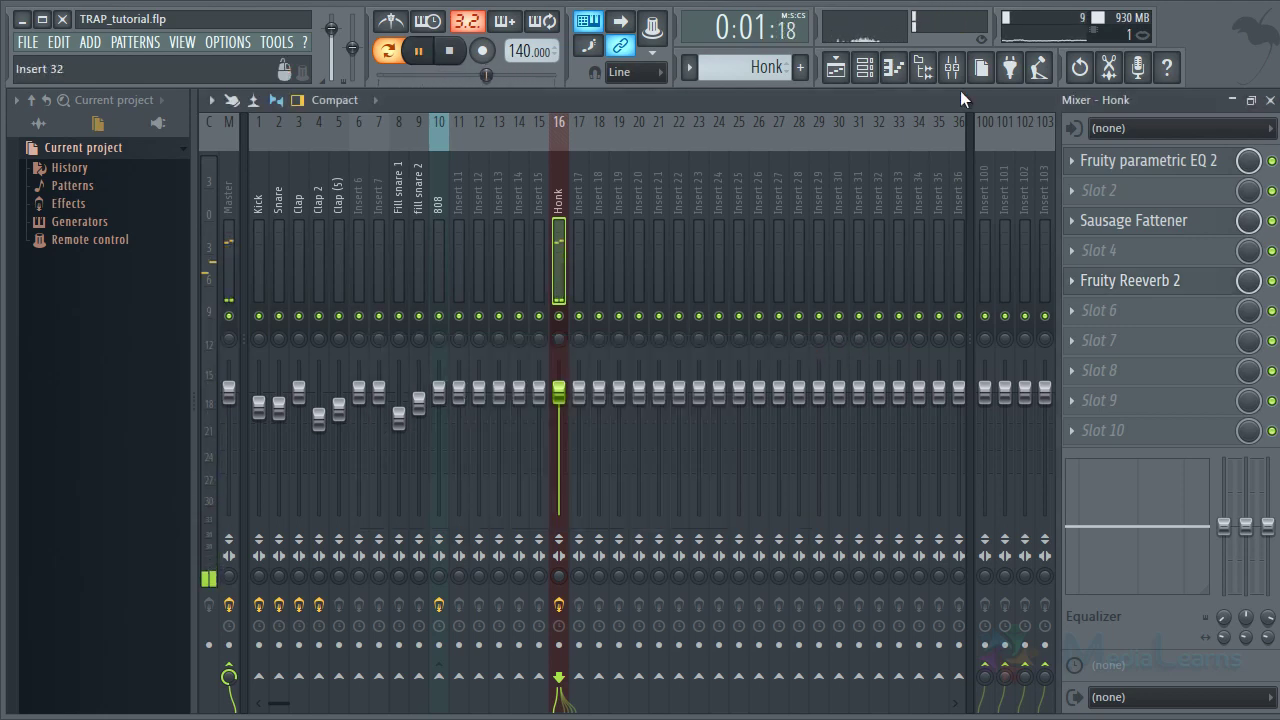
# Open the Honk channel's notes in the piano roll
pyautogui.click(878, 62)
pyautogui.press('space')
pyautogui.click(760, 171)
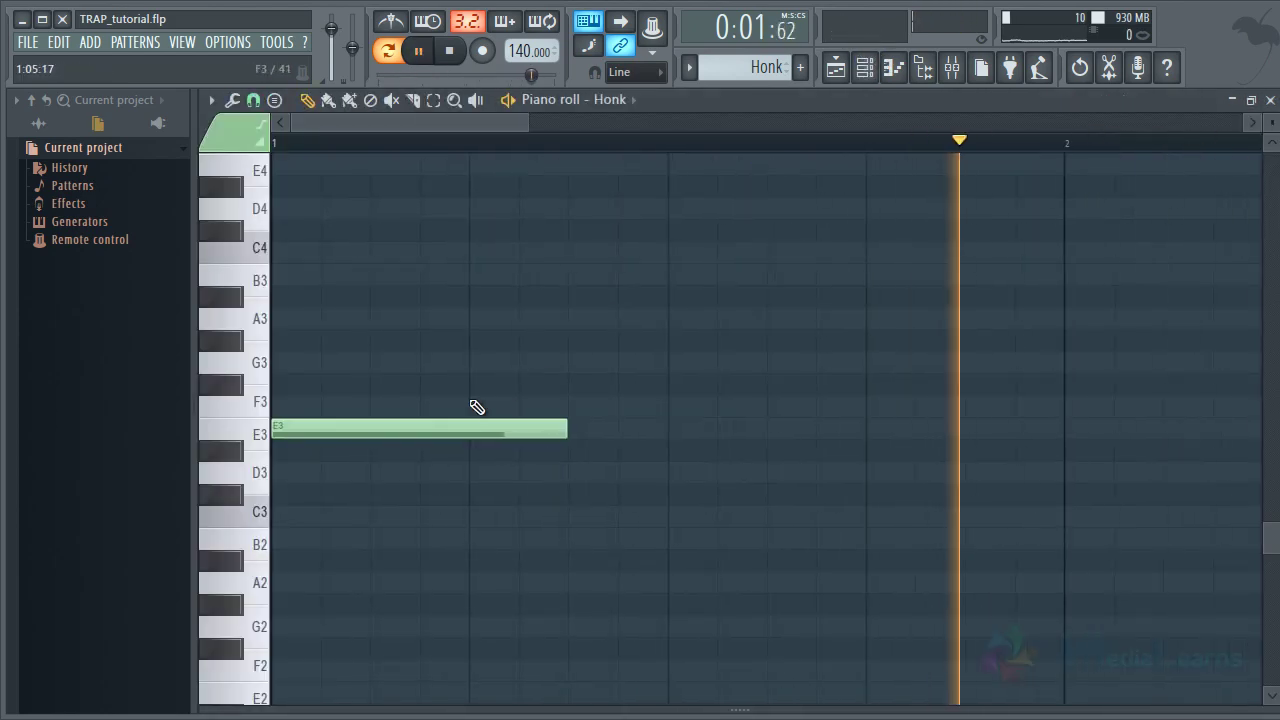
pyautogui.press('space')
# Try the E3 note one octave higher and move it back down to E3, playing both versions
pyautogui.hotkey('ctrl', 'a')
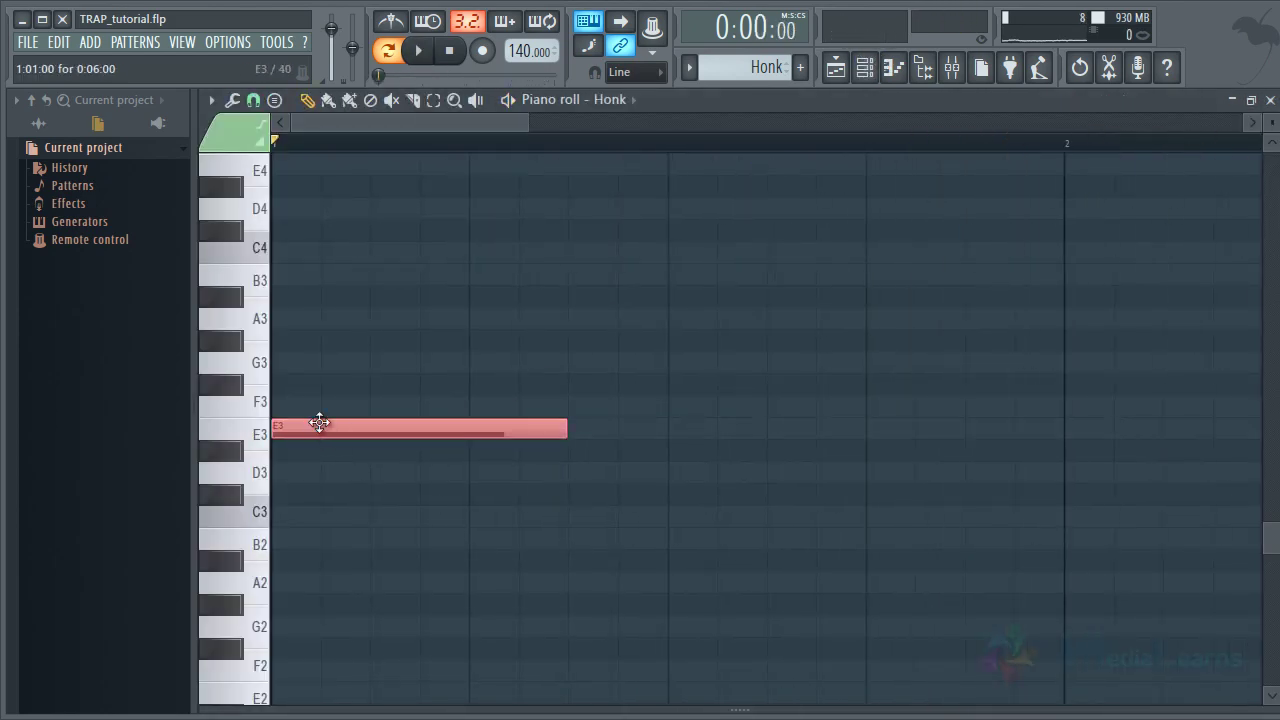
pyautogui.hotkey('ctrl', 'Up')
pyautogui.press('space')
pyautogui.press('space')
pyautogui.hotkey('ctrl', 'Down')
pyautogui.press('space')
pyautogui.press('space')
# Add an E4 note three steps long at the start of bar 1 above the E3 note, and play the pattern
pyautogui.scroll(4, 366, 554)
pyautogui.click(372, 454)
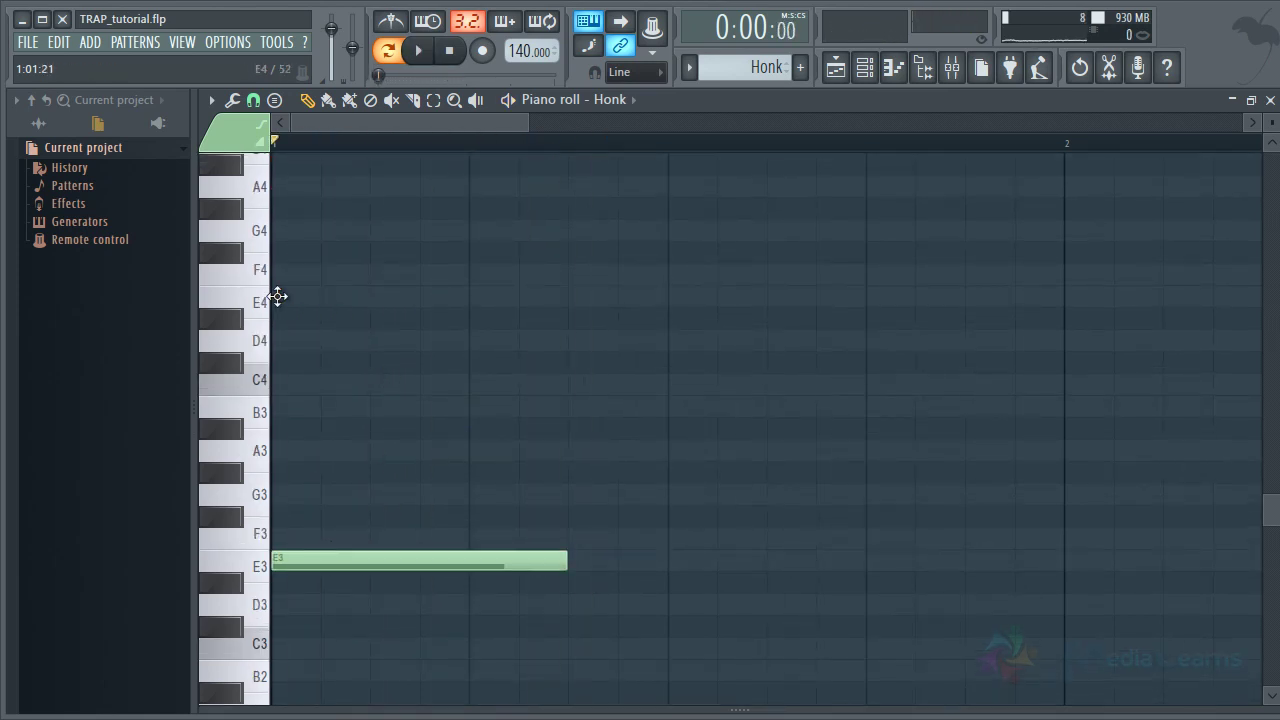
pyautogui.click(277, 296)
pyautogui.moveTo(558, 298); pyautogui.dragTo(420, 296)
pyautogui.press('space')
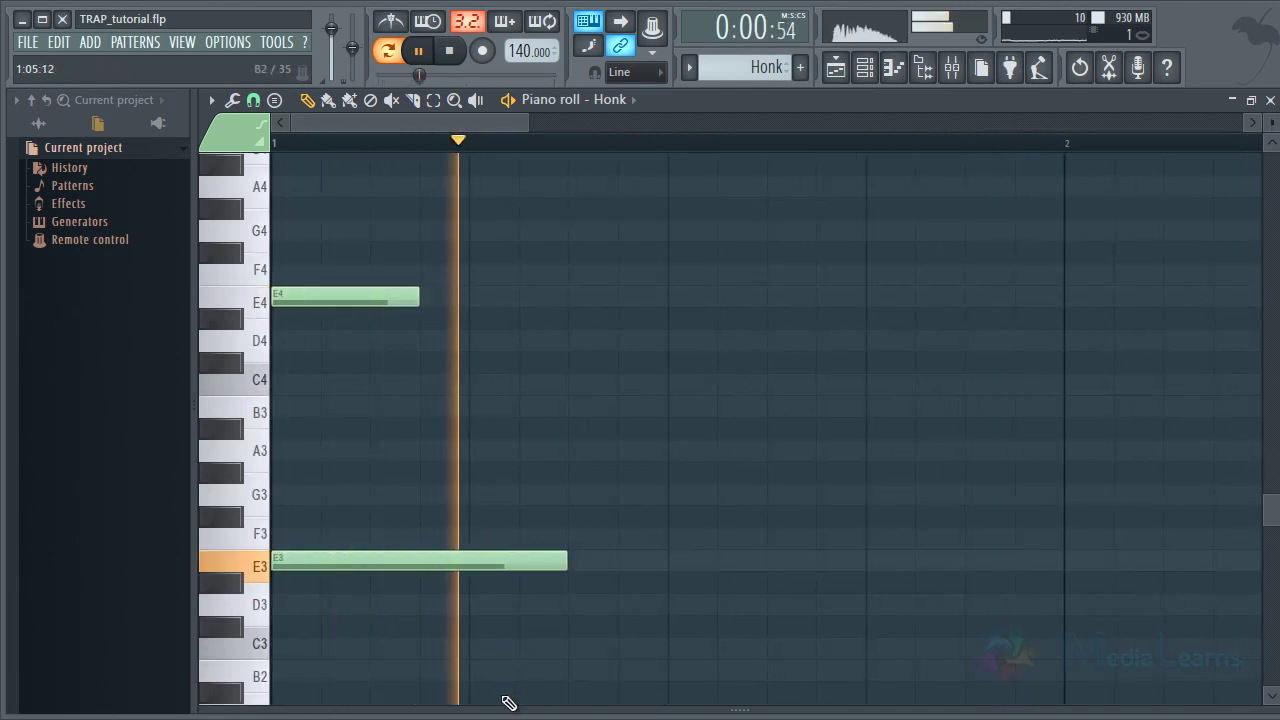
# Reveal the velocity lane, lower the E4 note's velocity to about 50%, and return to the mixer while the pattern plays
pyautogui.moveTo(508, 710); pyautogui.dragTo(505, 551)
pyautogui.press('space')
pyautogui.keyDown('ctrl'); pyautogui.click(350, 296); pyautogui.keyUp('ctrl')
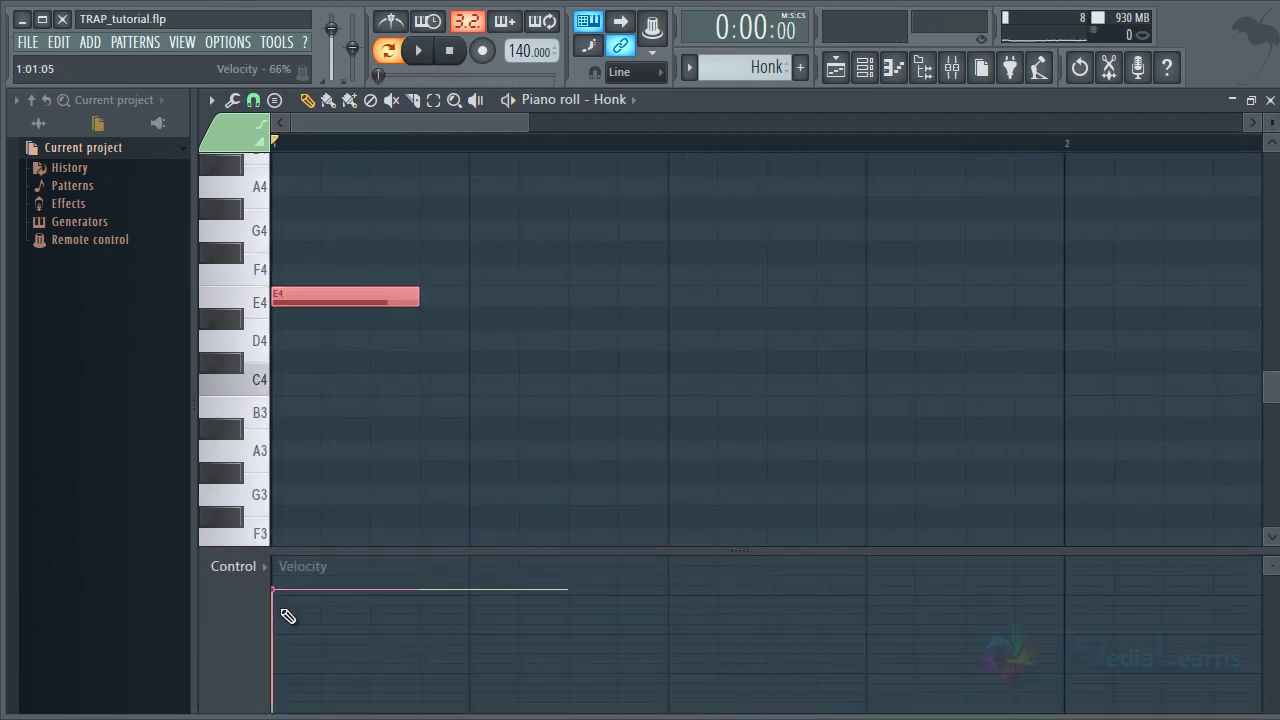
pyautogui.moveTo(288, 616); pyautogui.dragTo(278, 658)
pyautogui.press('space')
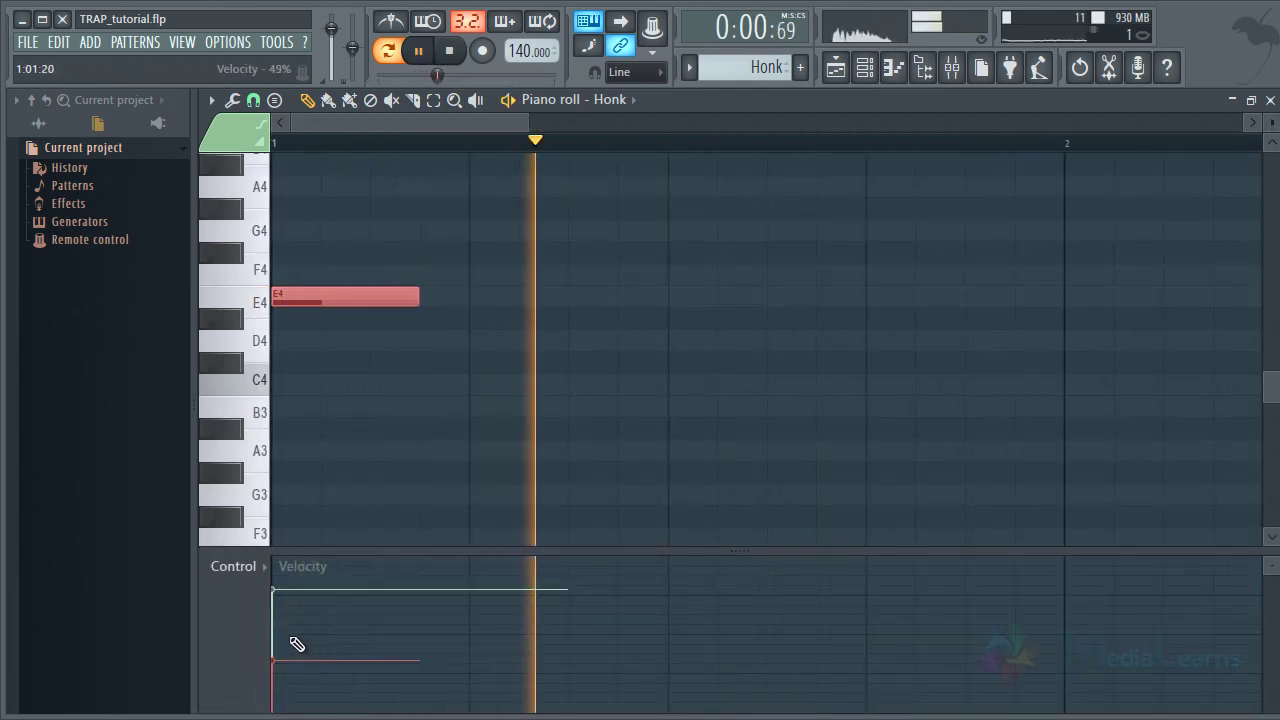
pyautogui.moveTo(277, 712); pyautogui.dragTo(303, 641)
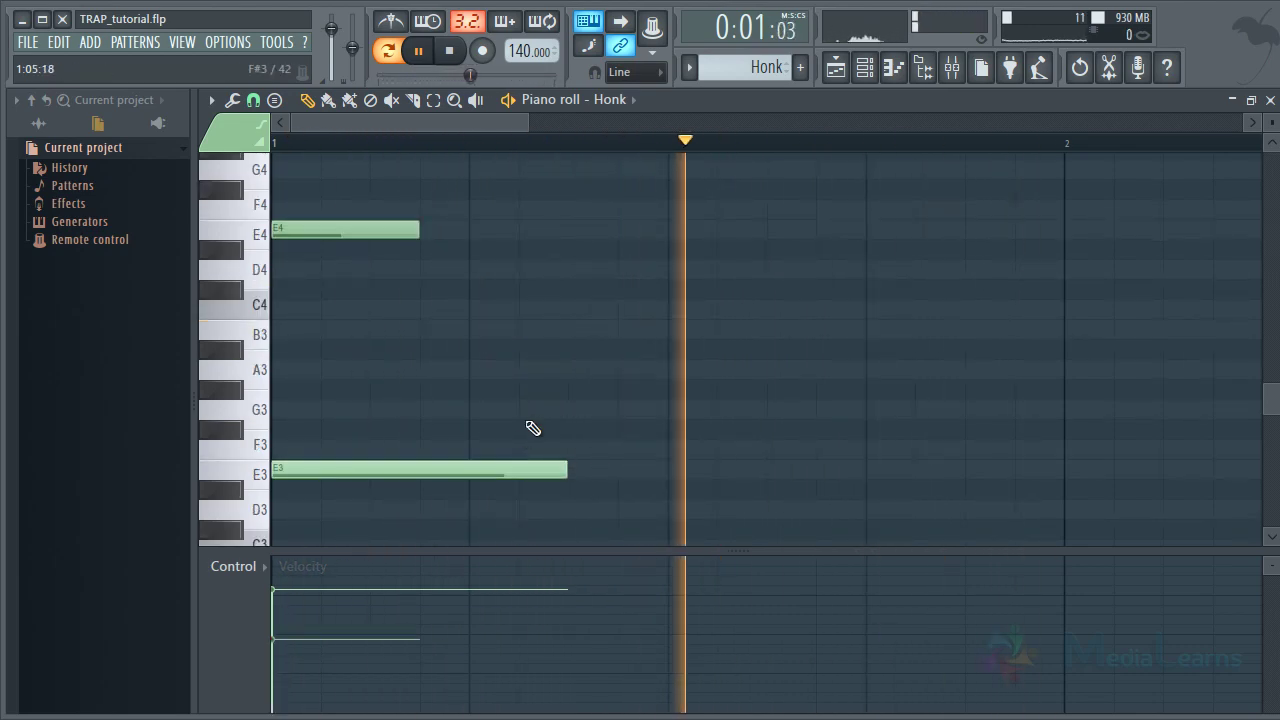
pyautogui.press('F9')
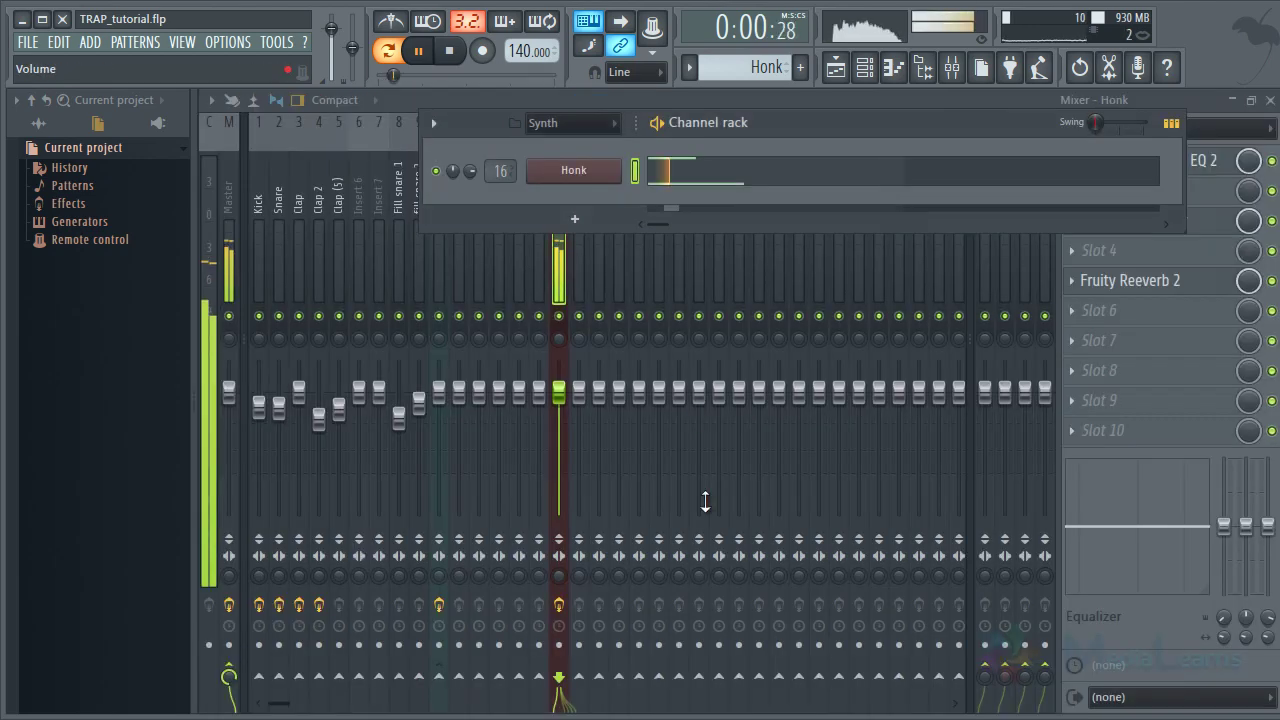
# Place the Honk pattern at bar 61 on Track 7 in the playlist and play the song from there
pyautogui.click(565, 268)
pyautogui.press('space')
pyautogui.click(837, 75)
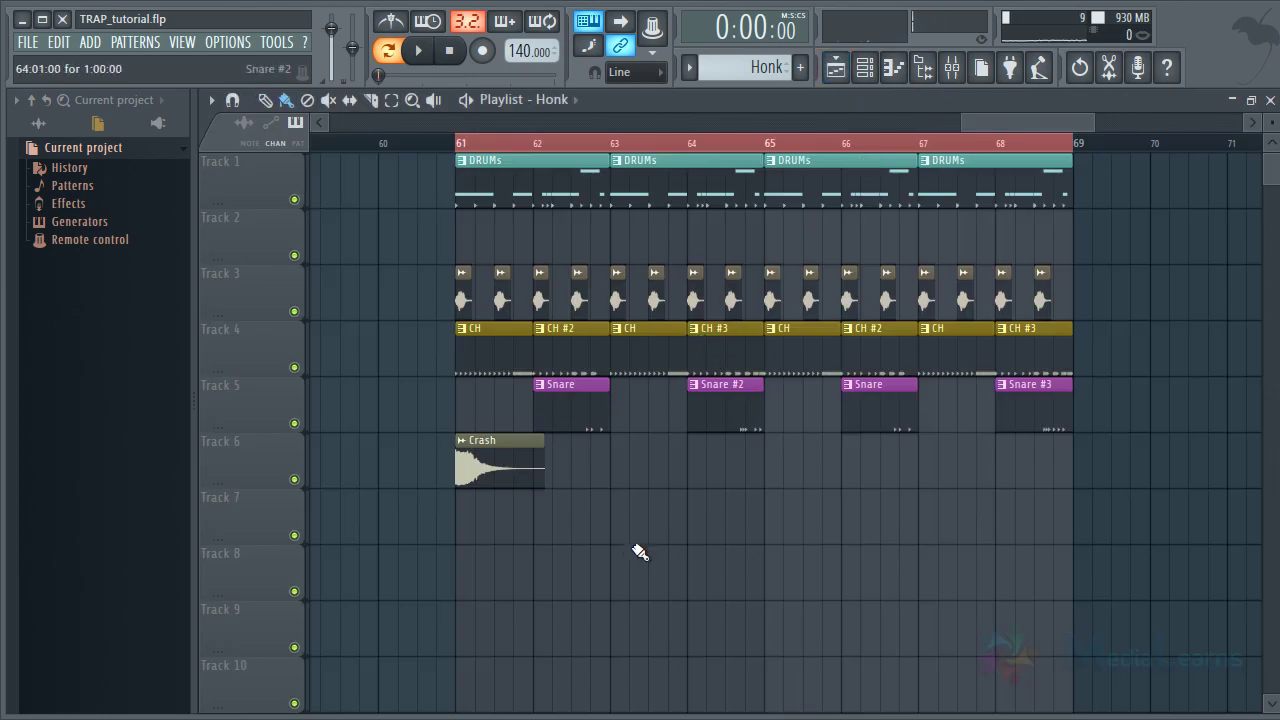
pyautogui.scroll(-1, 622, 300)
pyautogui.click(505, 462)
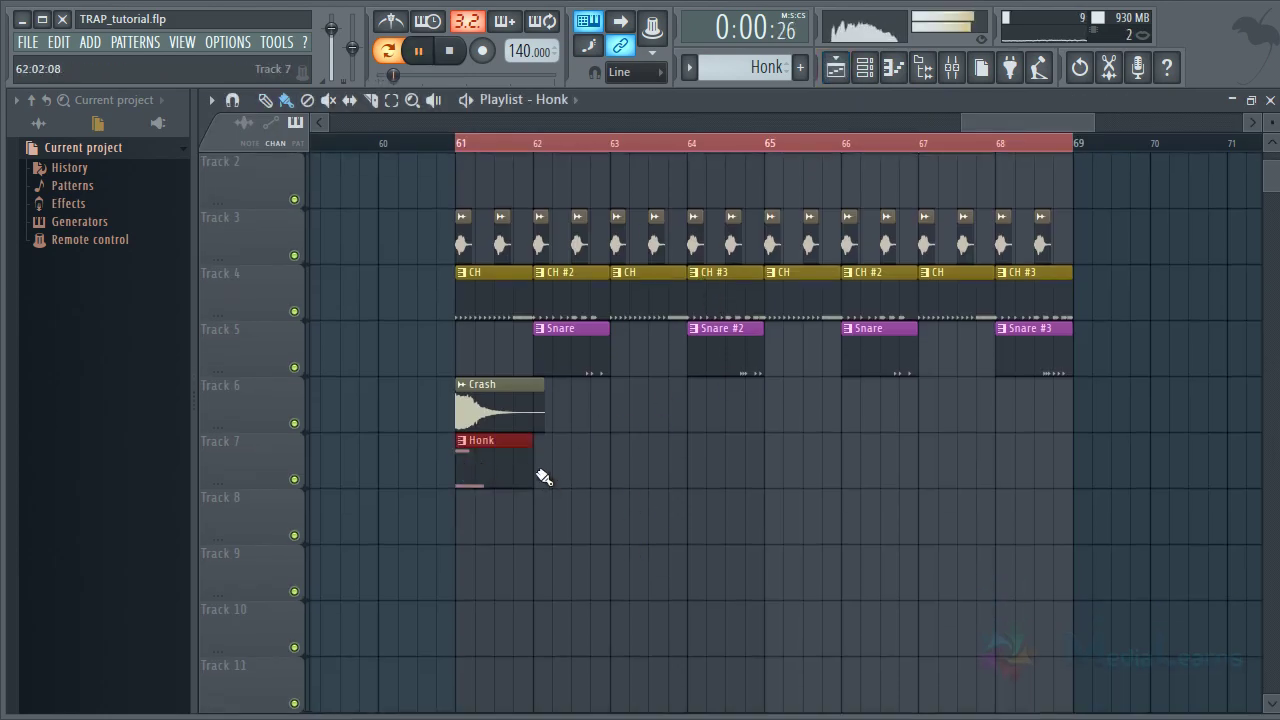
pyautogui.click(462, 138)
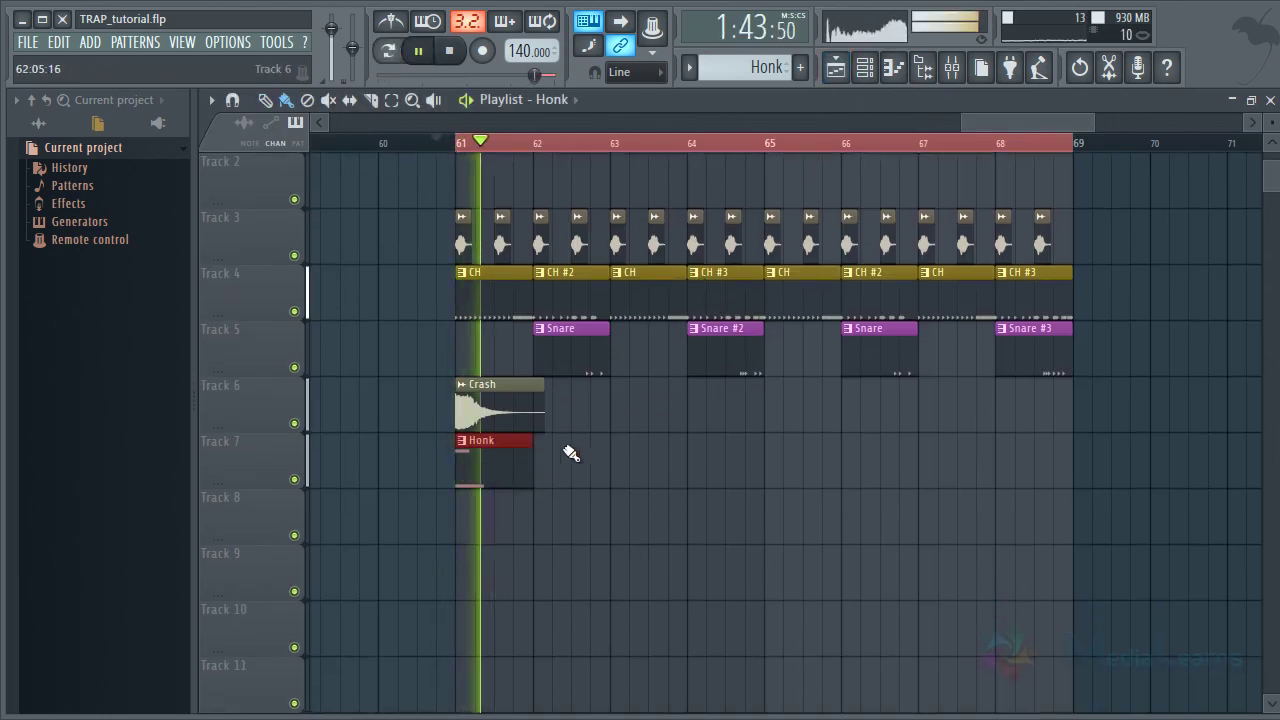
# Add Honk clips at bars 63, 65 and 67 on Track 7, and delete the stray clip on Track 8
pyautogui.click(645, 470)
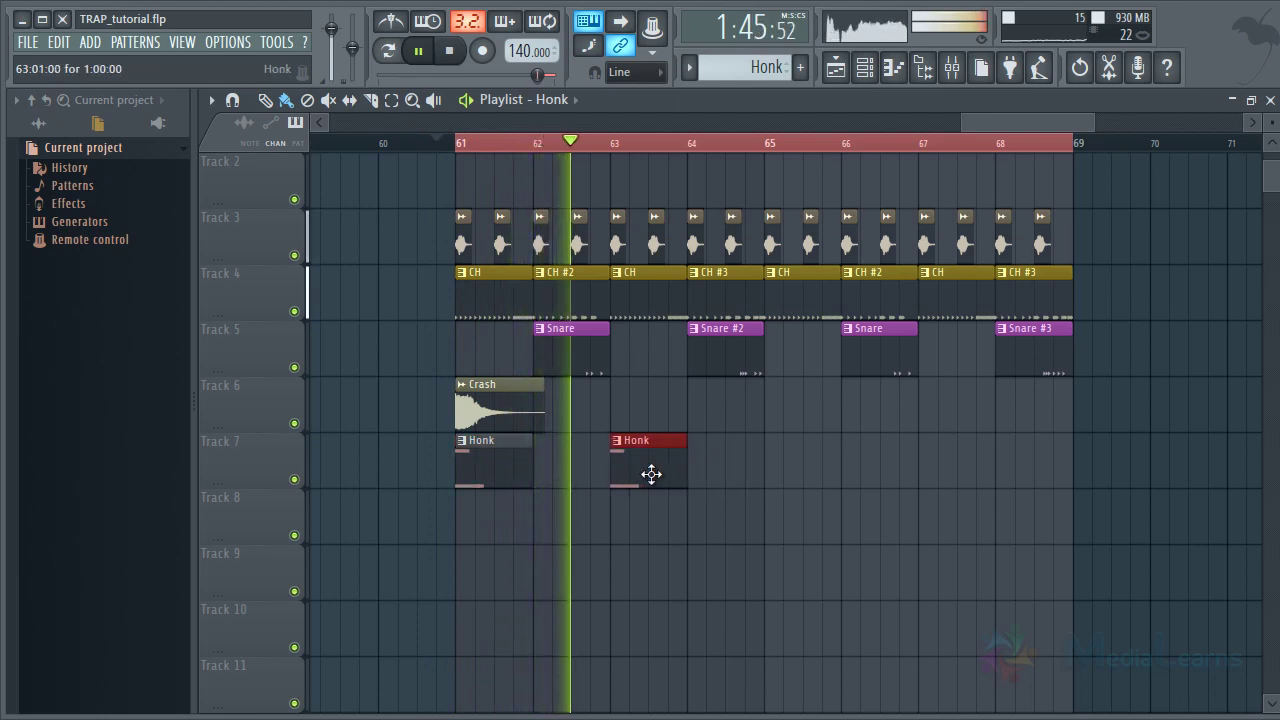
pyautogui.moveTo(721, 473)
pyautogui.mouseDown()
pyautogui.moveTo(512, 502)
pyautogui.moveTo(720, 457)
pyautogui.moveTo(789, 456)
pyautogui.mouseUp()
pyautogui.click(829, 499)
pyautogui.click(829, 497)
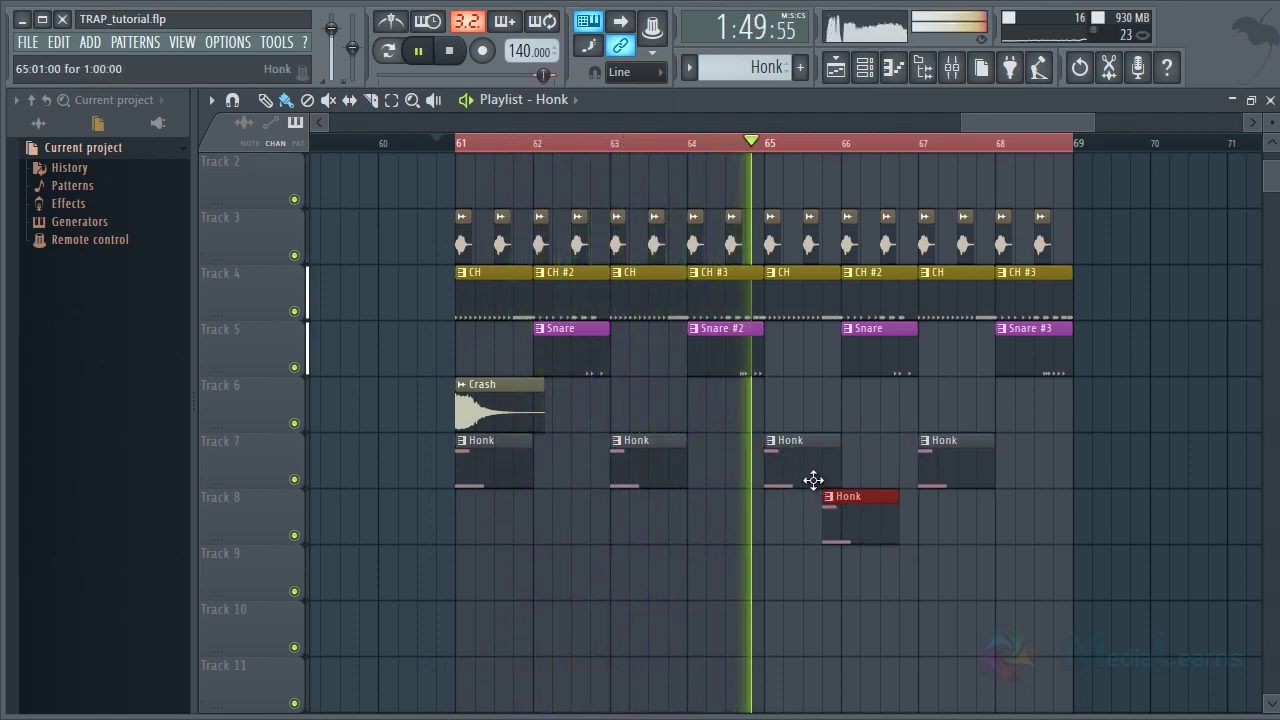
pyautogui.rightClick(836, 512)
# Open the Honk pattern's notes, shorten the E3 note to four steps and the E4 note to two, and replay the song
pyautogui.doubleClick(802, 471)
pyautogui.press('Escape')
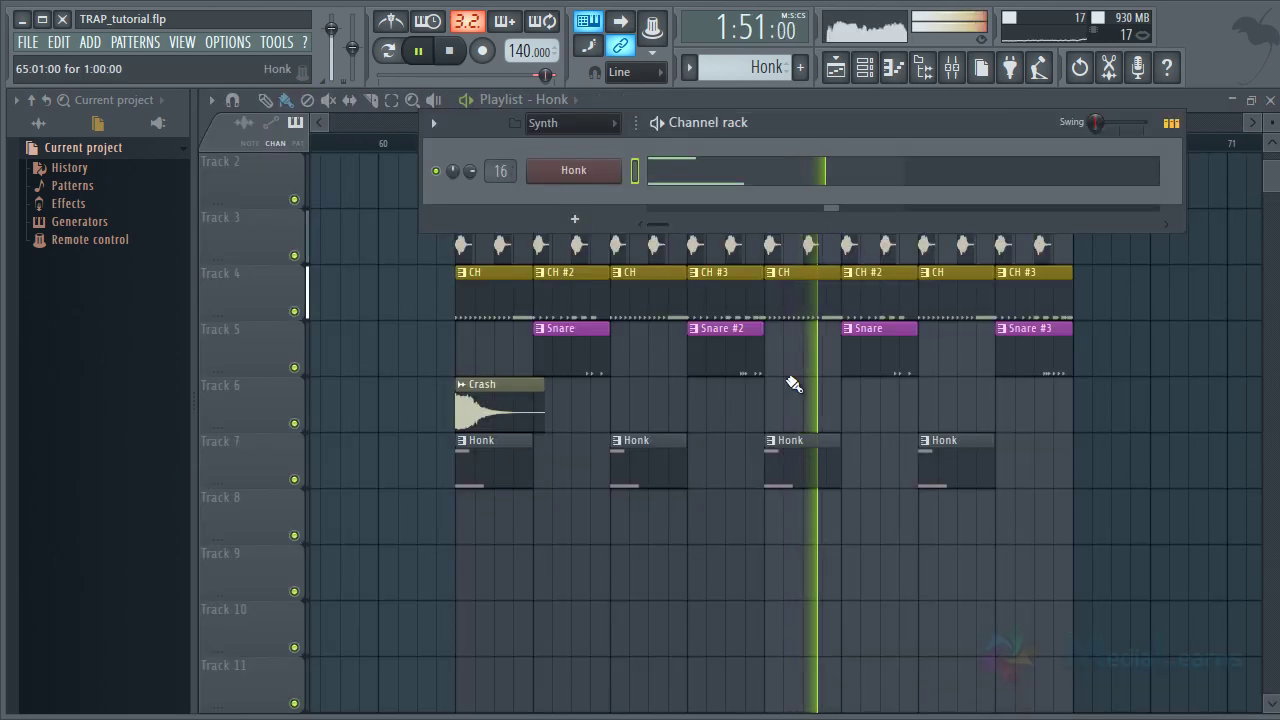
pyautogui.click(761, 180)
pyautogui.moveTo(566, 467); pyautogui.dragTo(468, 467)
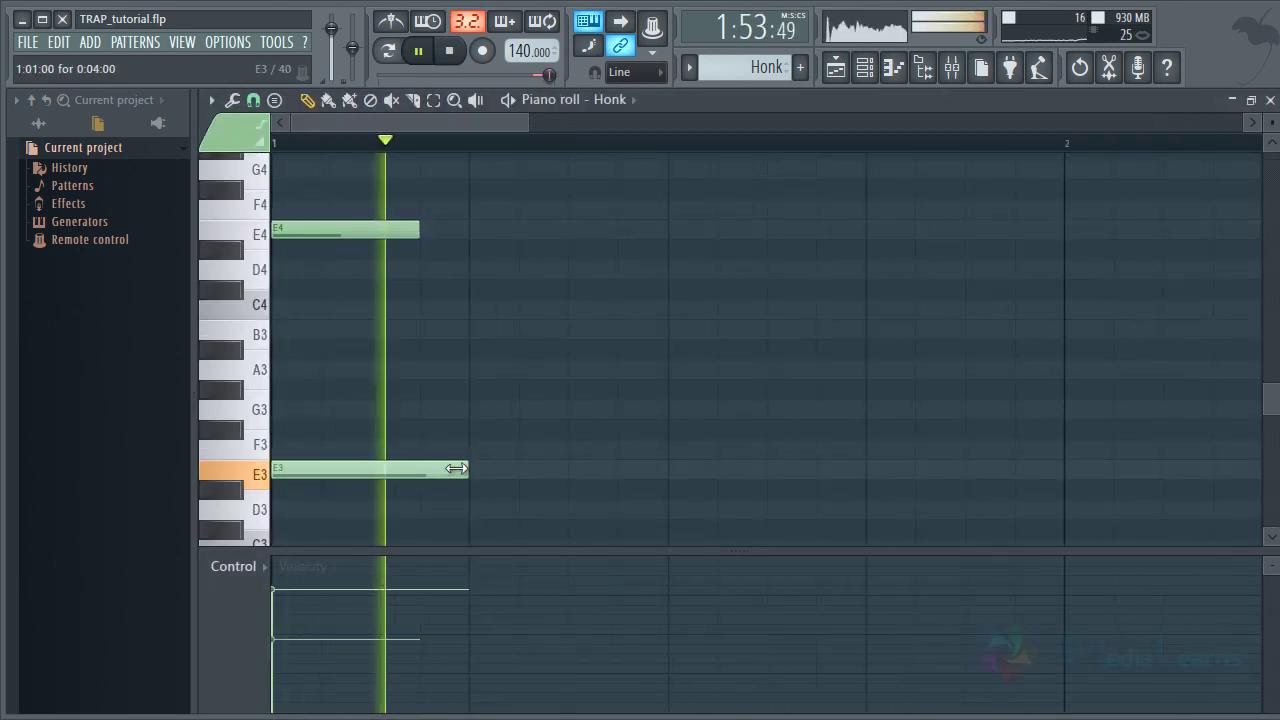
pyautogui.press('space')
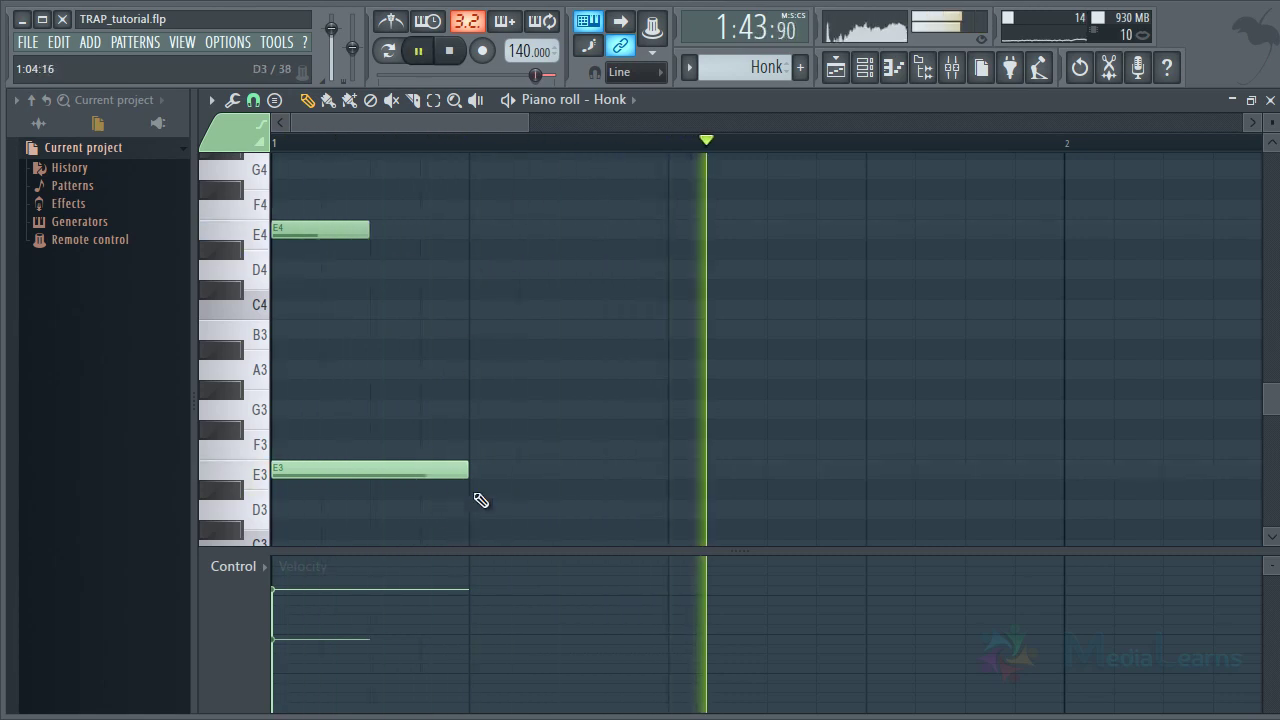
# Compare note lengths during playback of the Honk pattern and extend the E4 note to two steps
pyautogui.press('space')
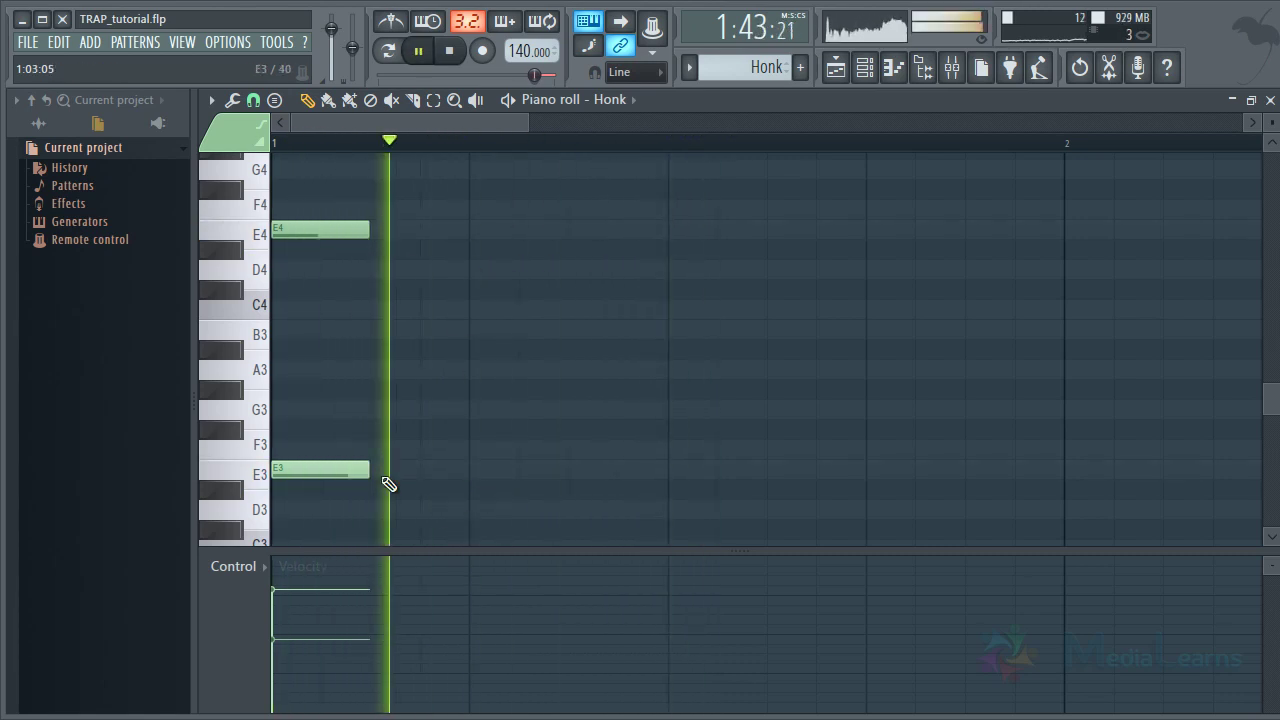
pyautogui.press('space')
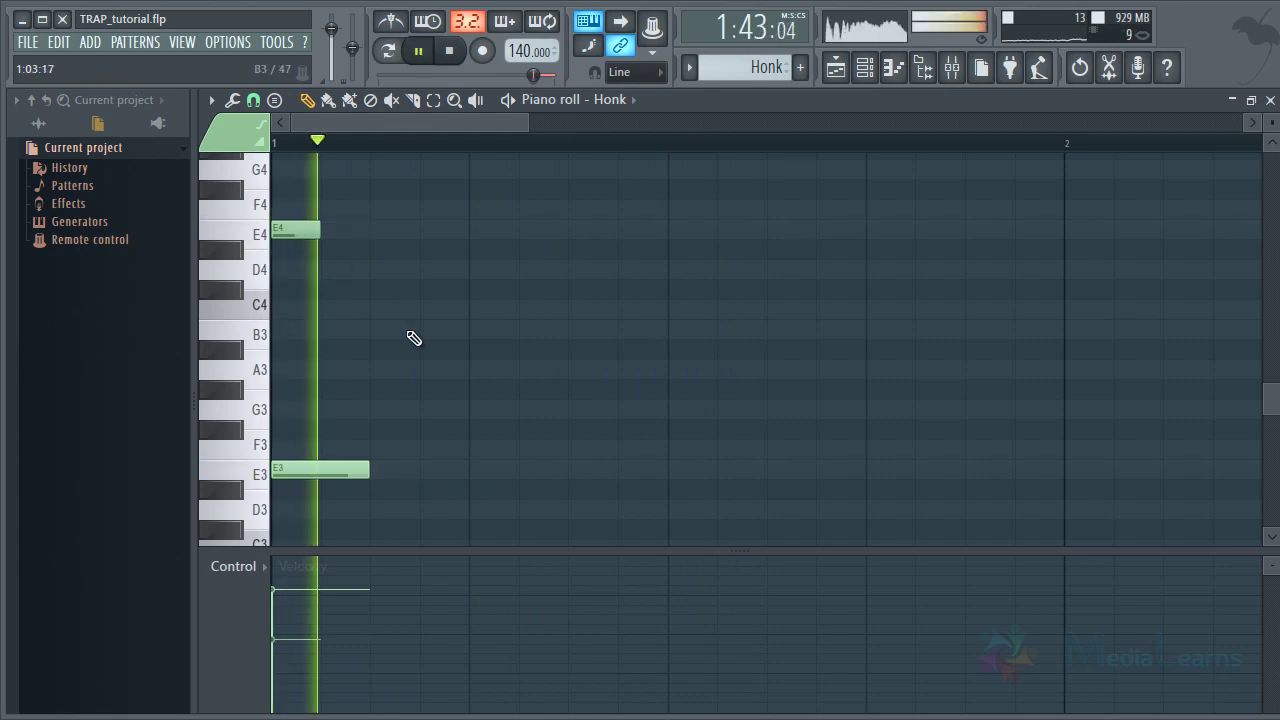
pyautogui.press('space')
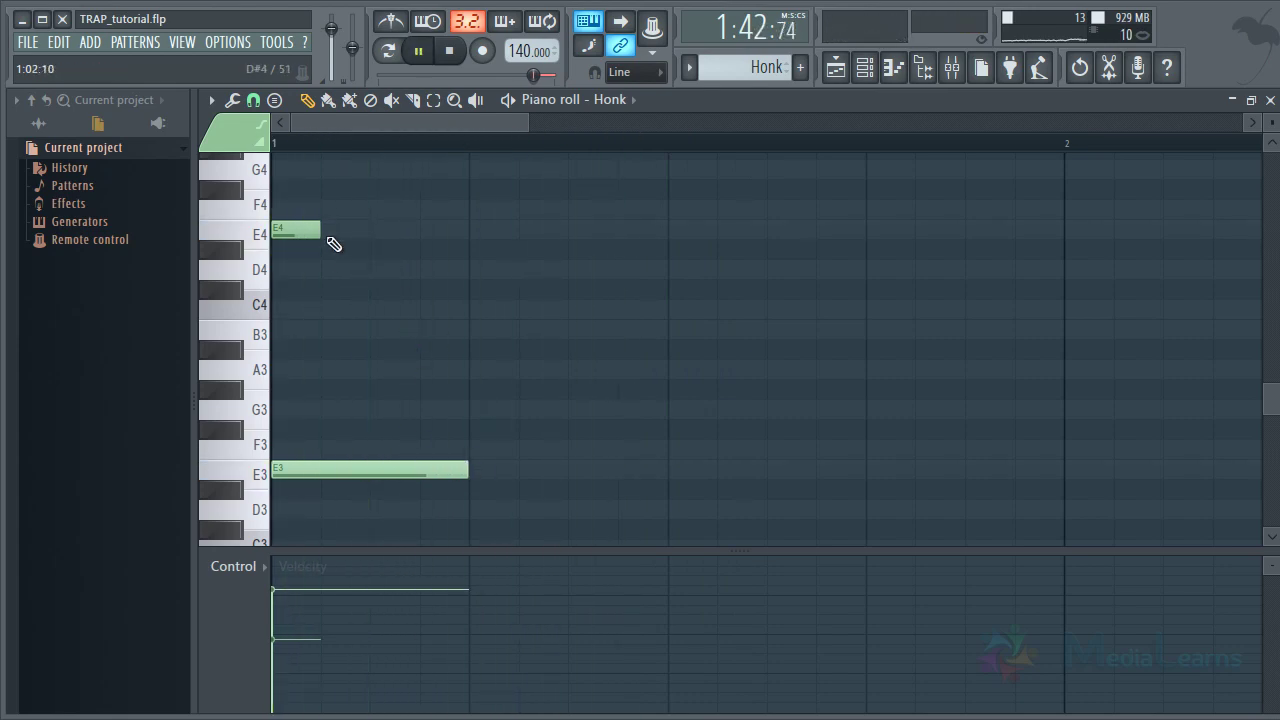
pyautogui.moveTo(318, 231); pyautogui.dragTo(372, 234)
pyautogui.press('Escape')
pyautogui.press('Escape')
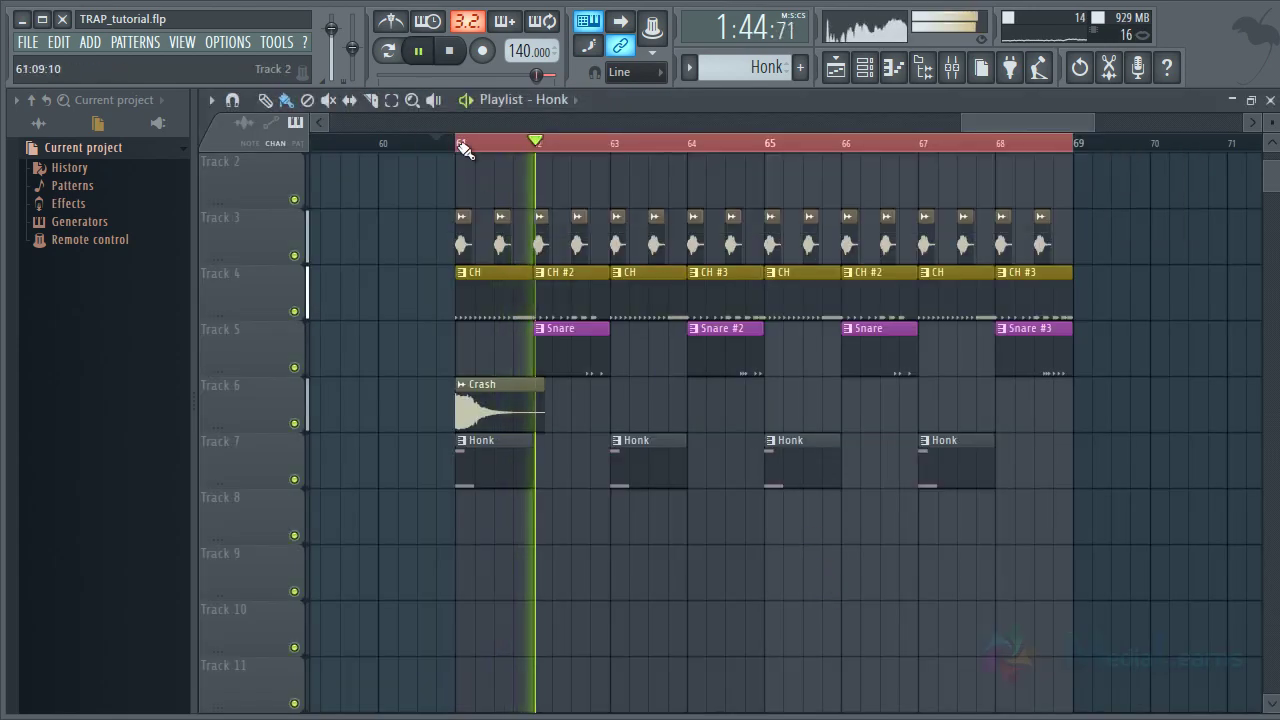
# Play the arrangement from bar 61 and save the project
pyautogui.click(462, 145)
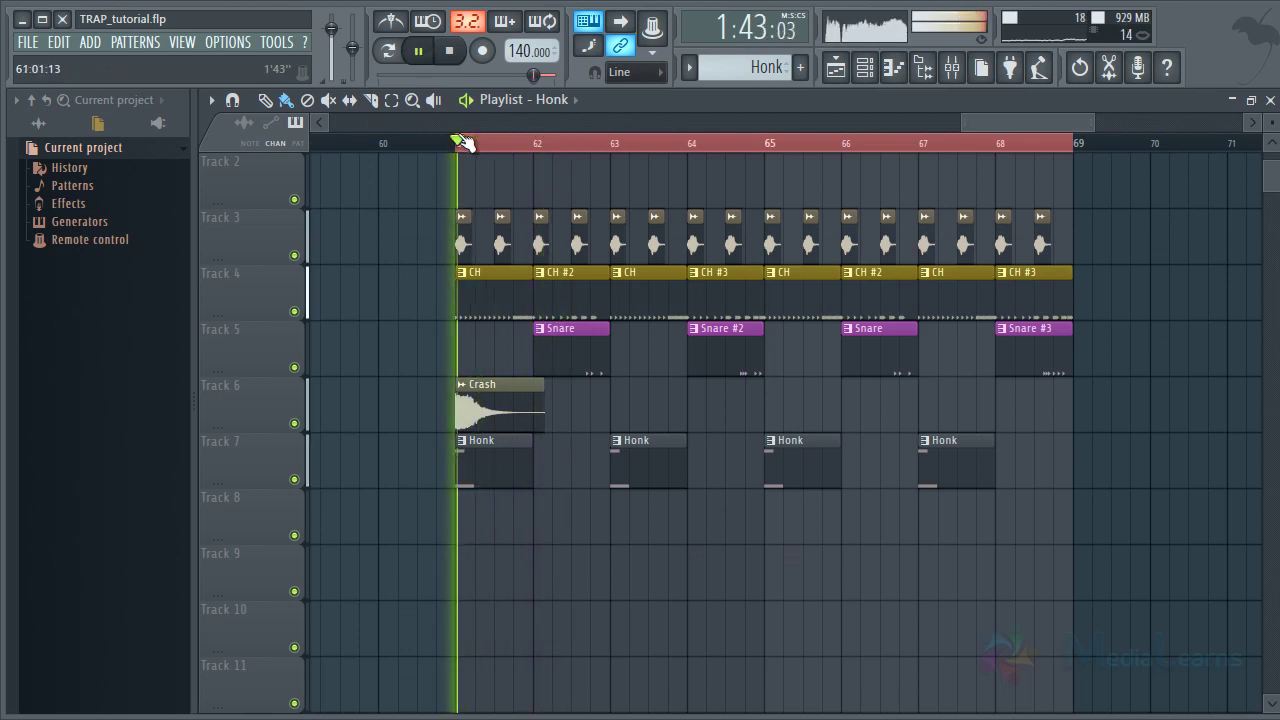
pyautogui.hotkey('ctrl', 's')
pyautogui.scroll(1, 910, 250)
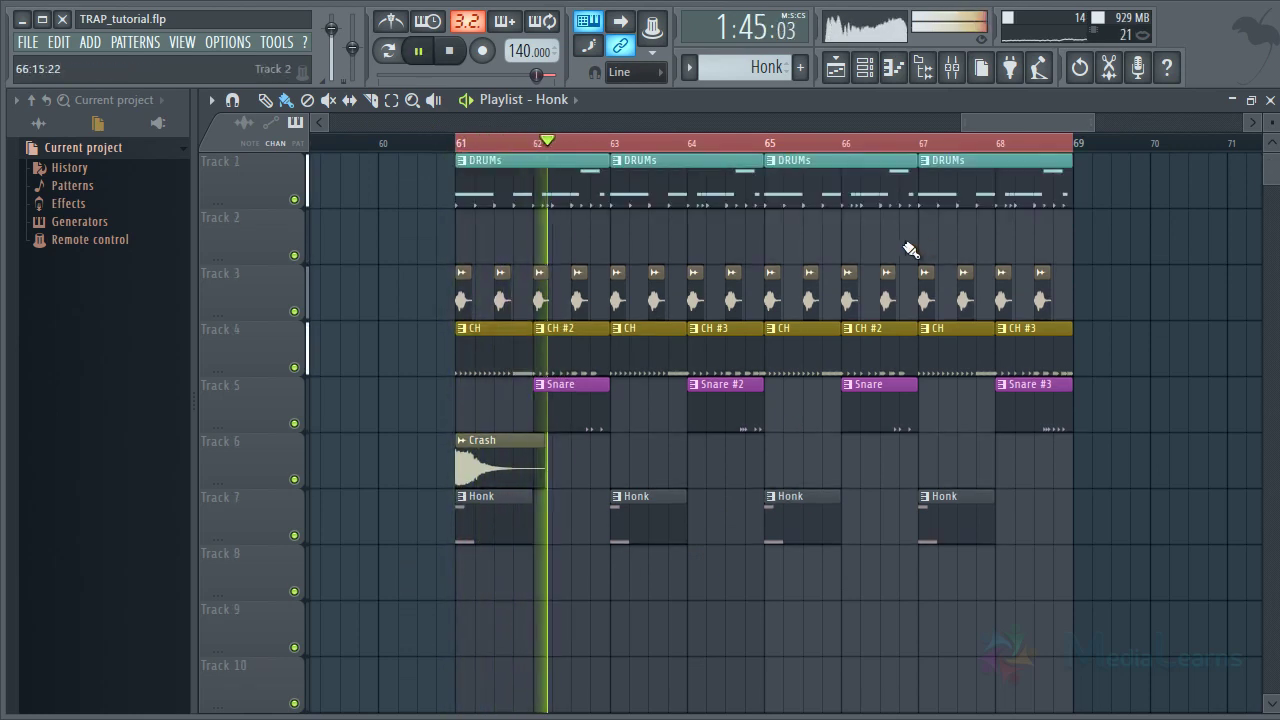
# Stop playback and clone the Honk channel in the channel rack
pyautogui.click(864, 67)
pyautogui.press('space')
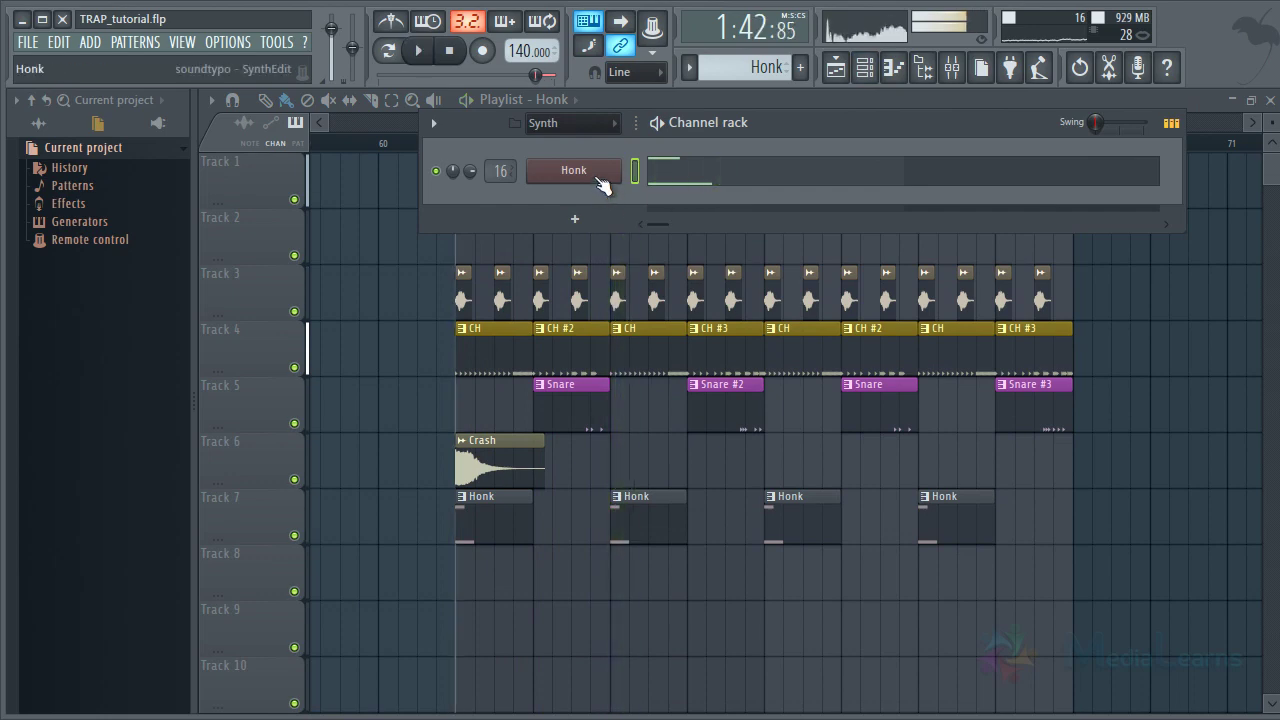
pyautogui.rightClick(600, 180)
pyautogui.click(652, 324)
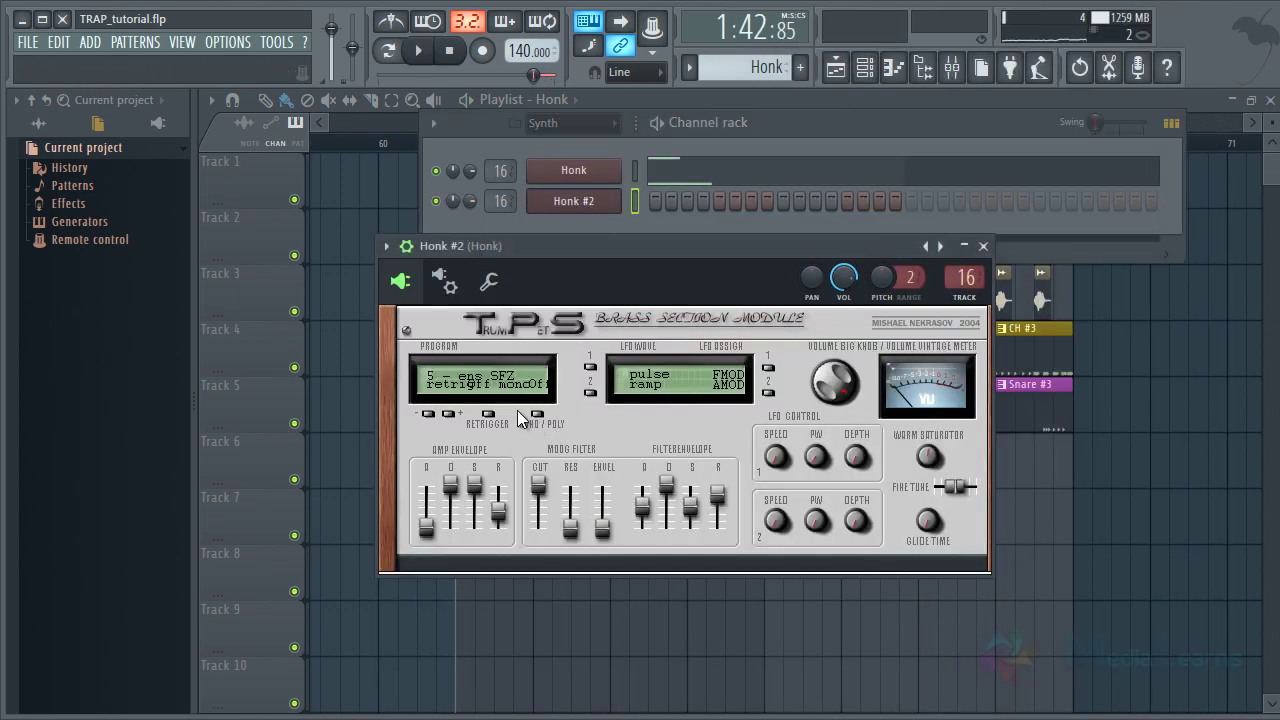
# Change the Honk #2 brass program to 10 - fhns F
pyautogui.click(452, 414)
pyautogui.click(452, 414)
pyautogui.click(451, 414)
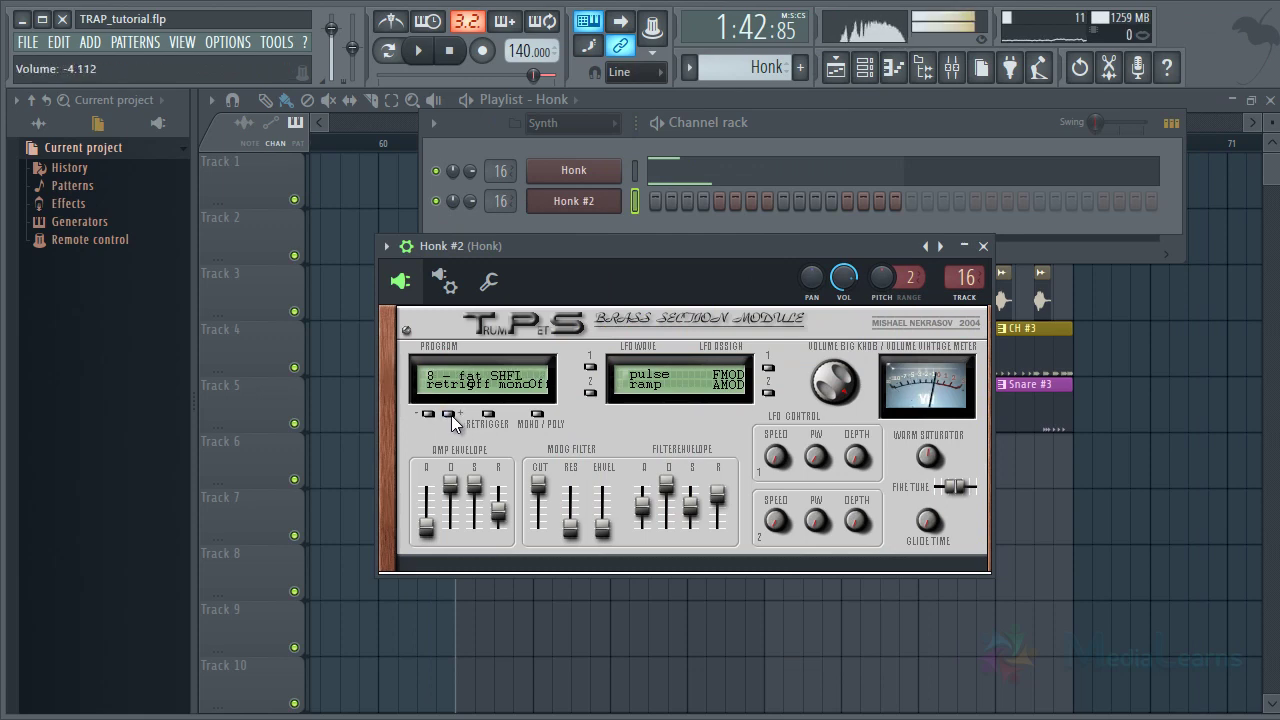
pyautogui.click(451, 414)
pyautogui.click(451, 414)
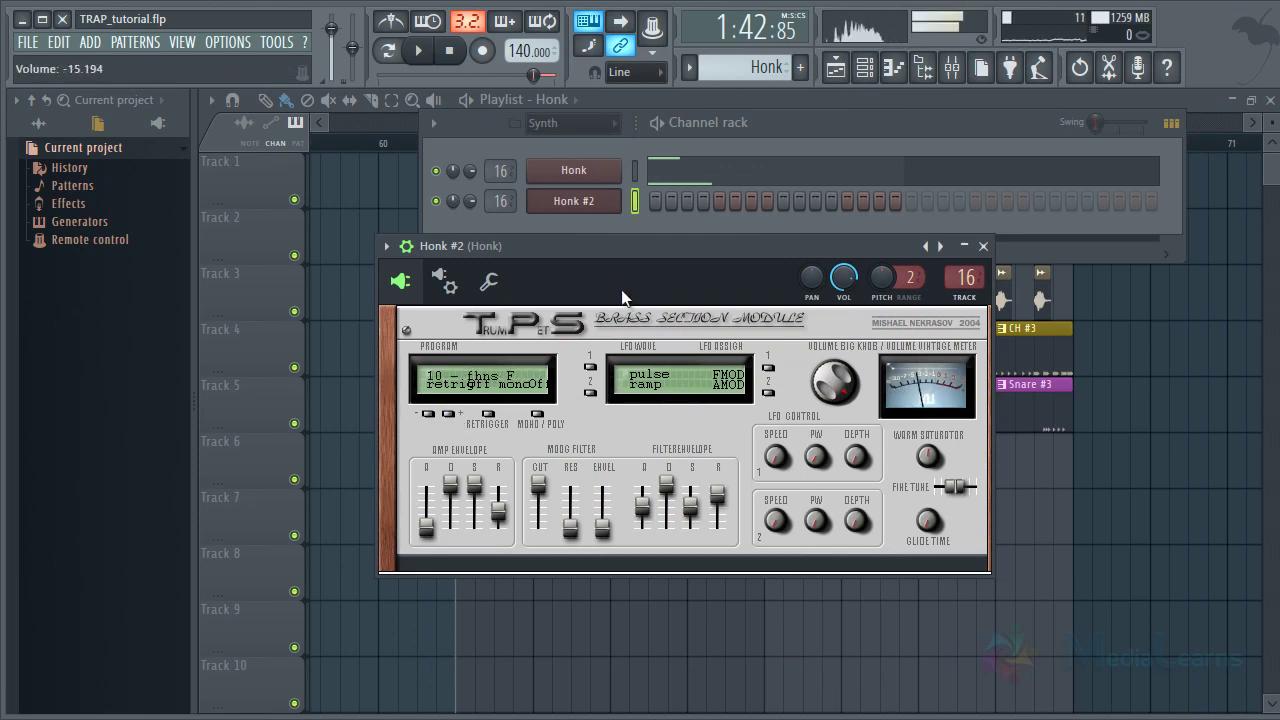
# Place a two-step E4 note at the start of the Honk #2 piano roll and play it with the arrangement
pyautogui.rightClick(606, 212)
pyautogui.click(655, 126)
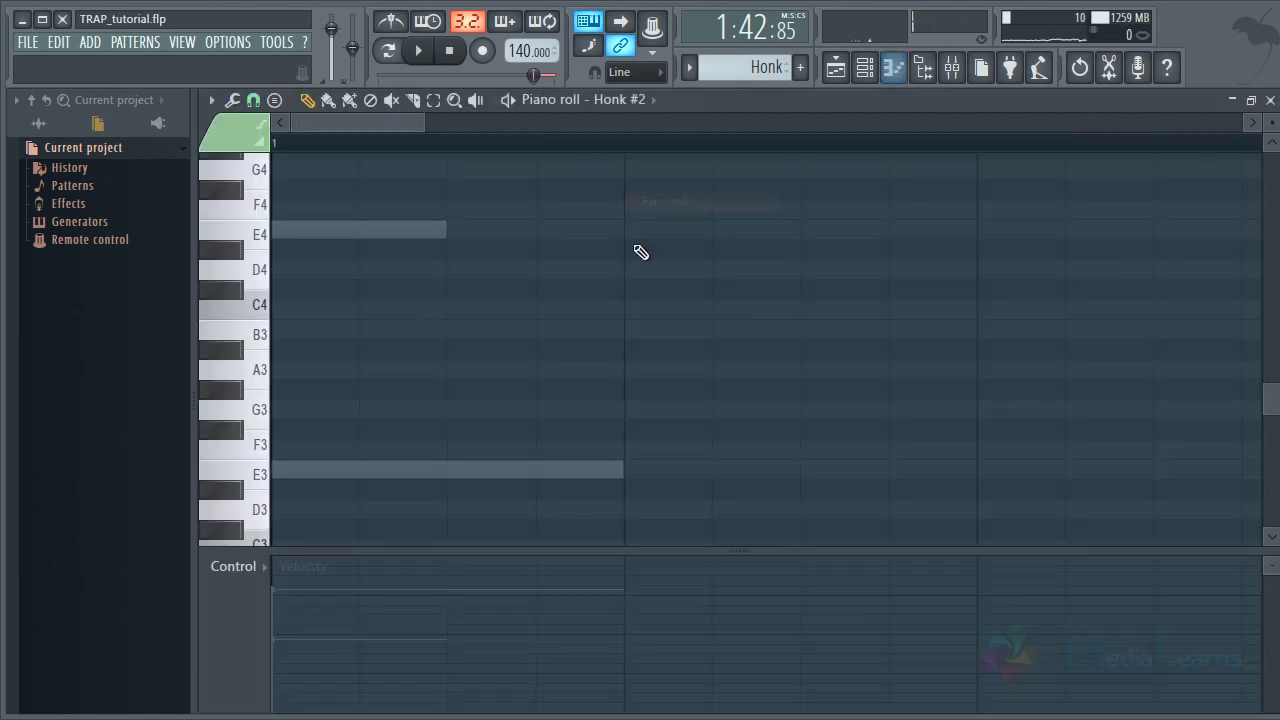
pyautogui.moveTo(365, 470); pyautogui.dragTo(237, 226)
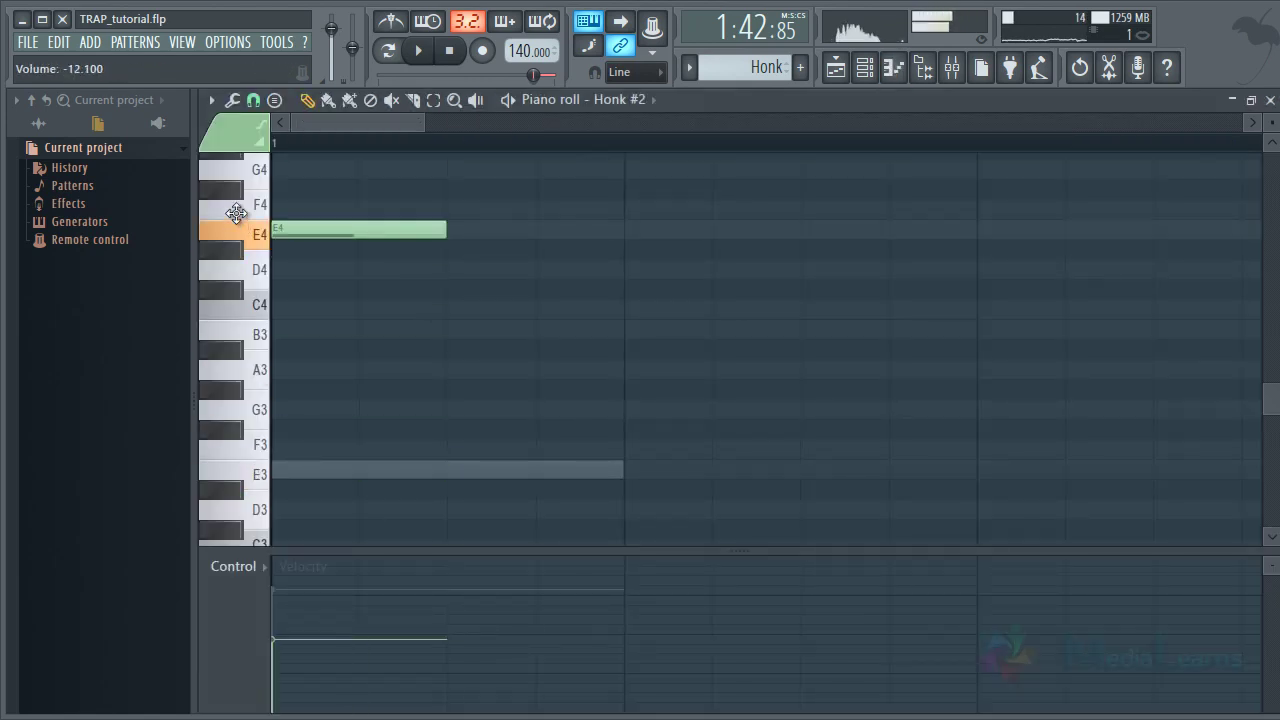
pyautogui.press('space')
pyautogui.press('F7')
pyautogui.press('F7')
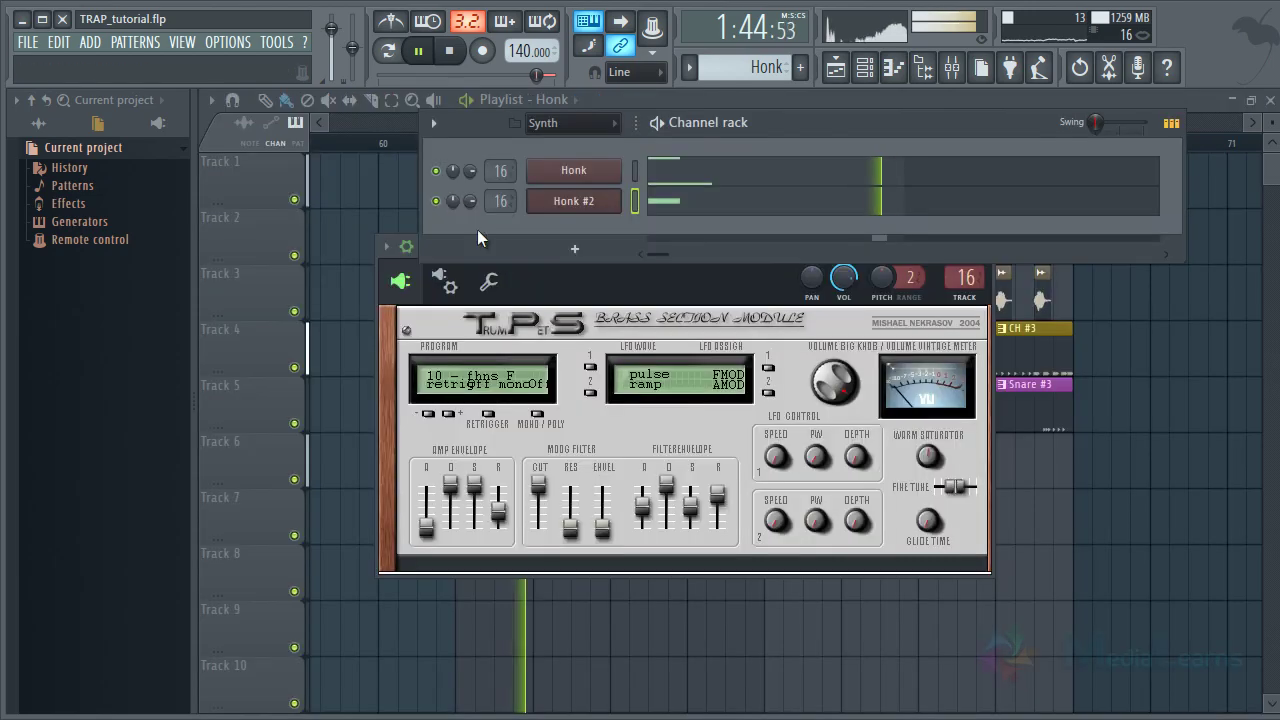
# Lengthen the Honk #2 note to four steps and try it at E5 and at E3
pyautogui.rightClick(435, 202)
pyautogui.click(460, 218)
pyautogui.click(658, 208)
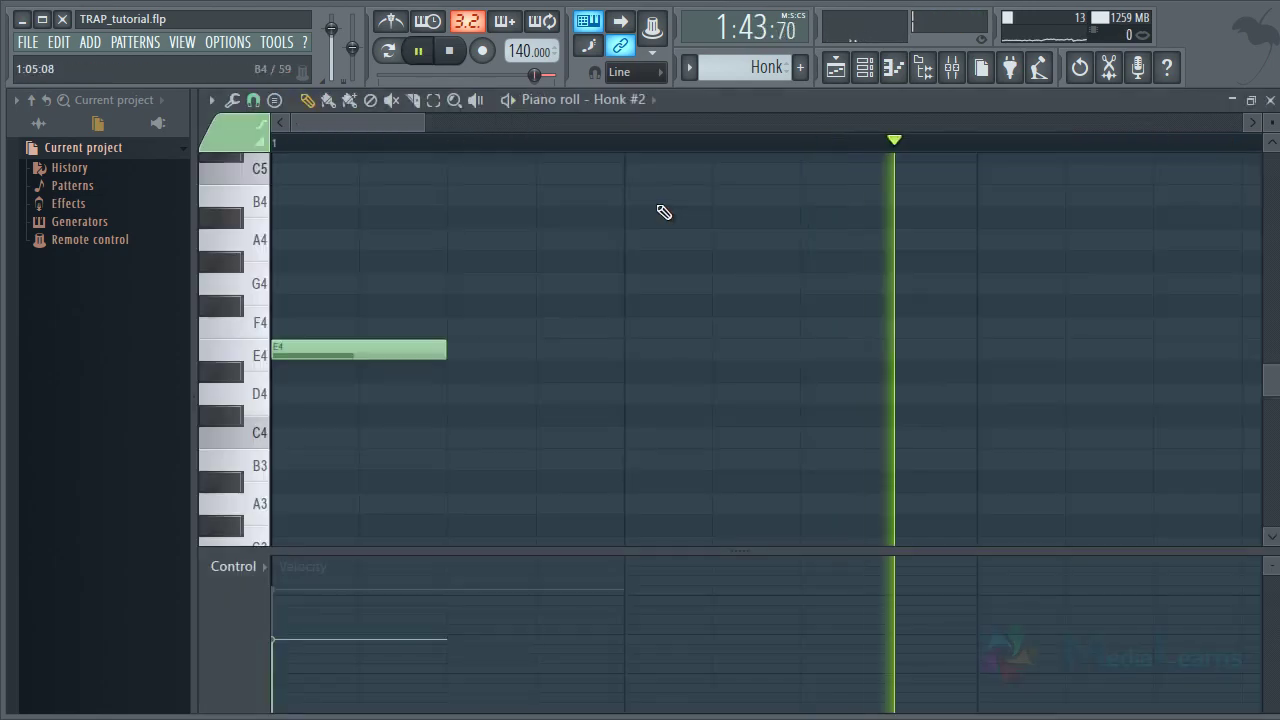
pyautogui.hotkey('ctrl', 'a')
pyautogui.press('space')
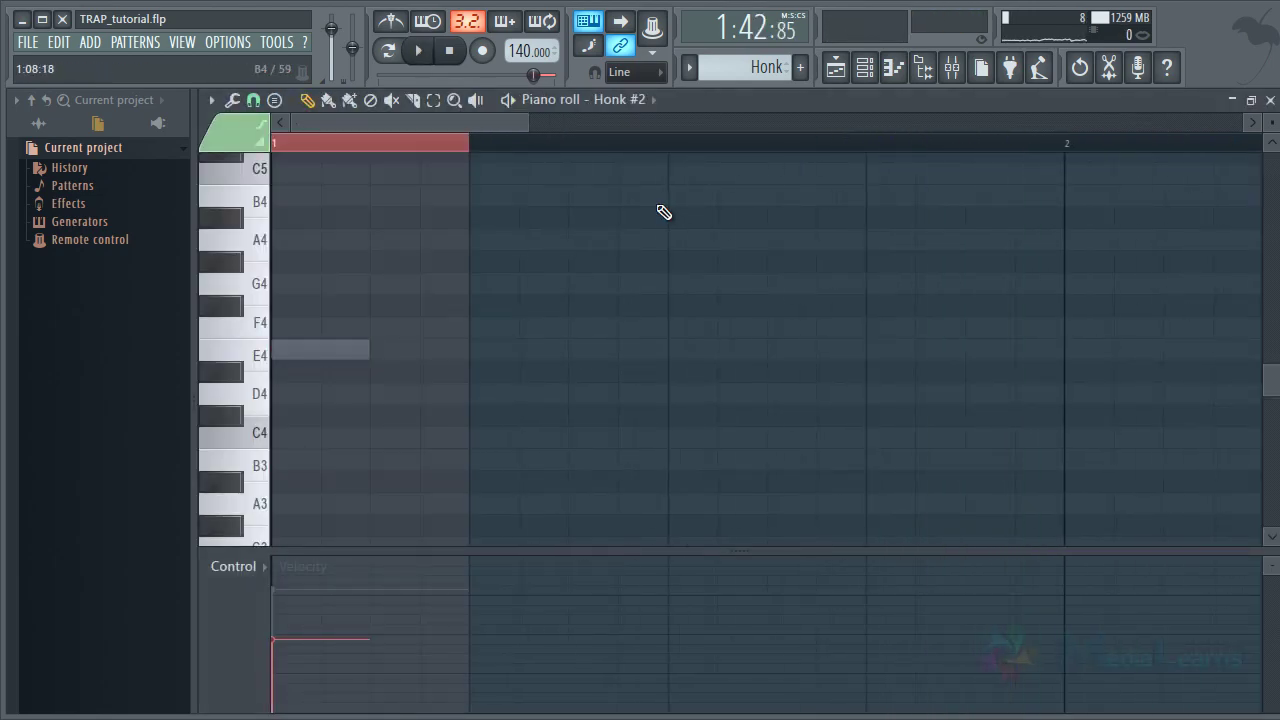
pyautogui.hotkey('ctrl', 'Up')
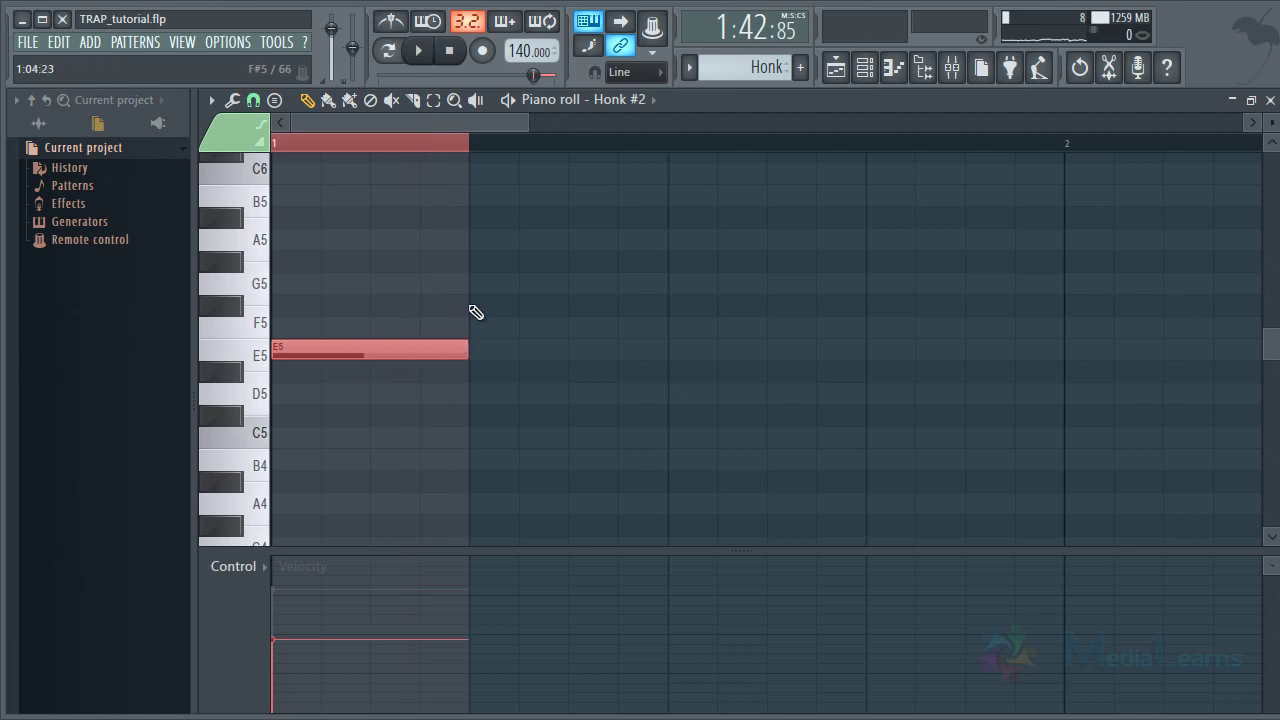
pyautogui.scroll(-5, 525, 316)
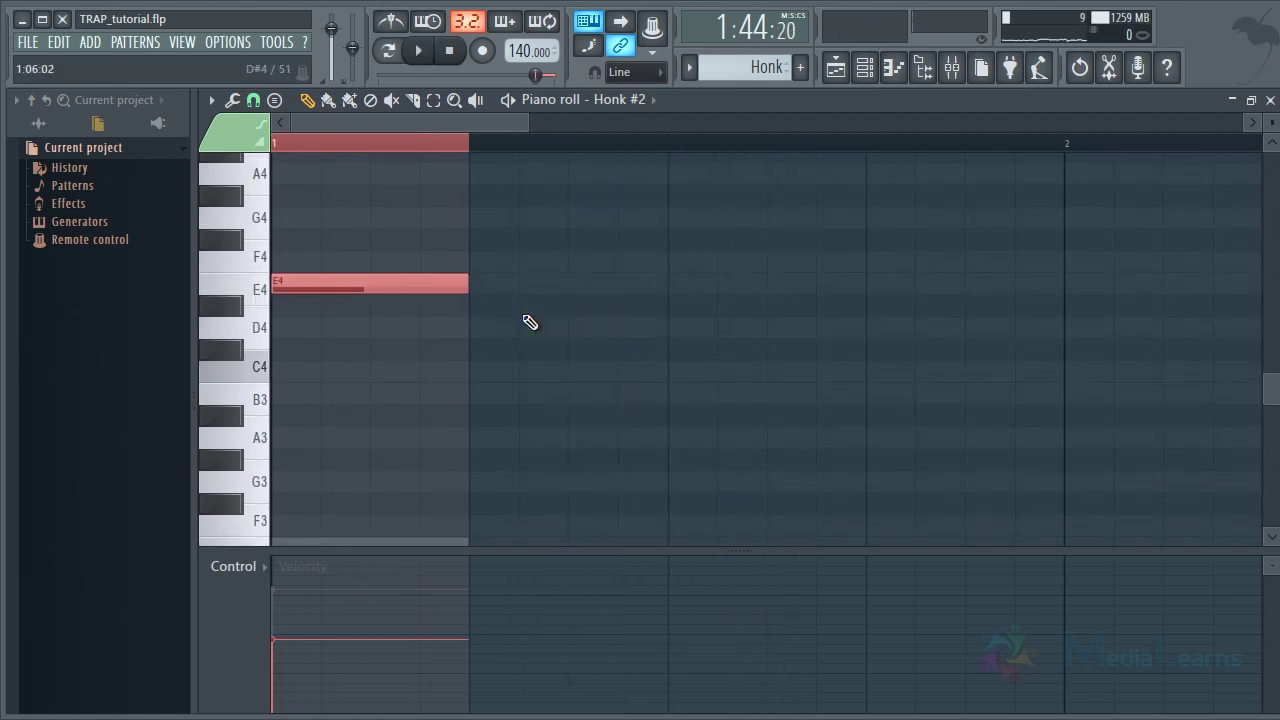
pyautogui.hotkey('ctrl', 'Down')
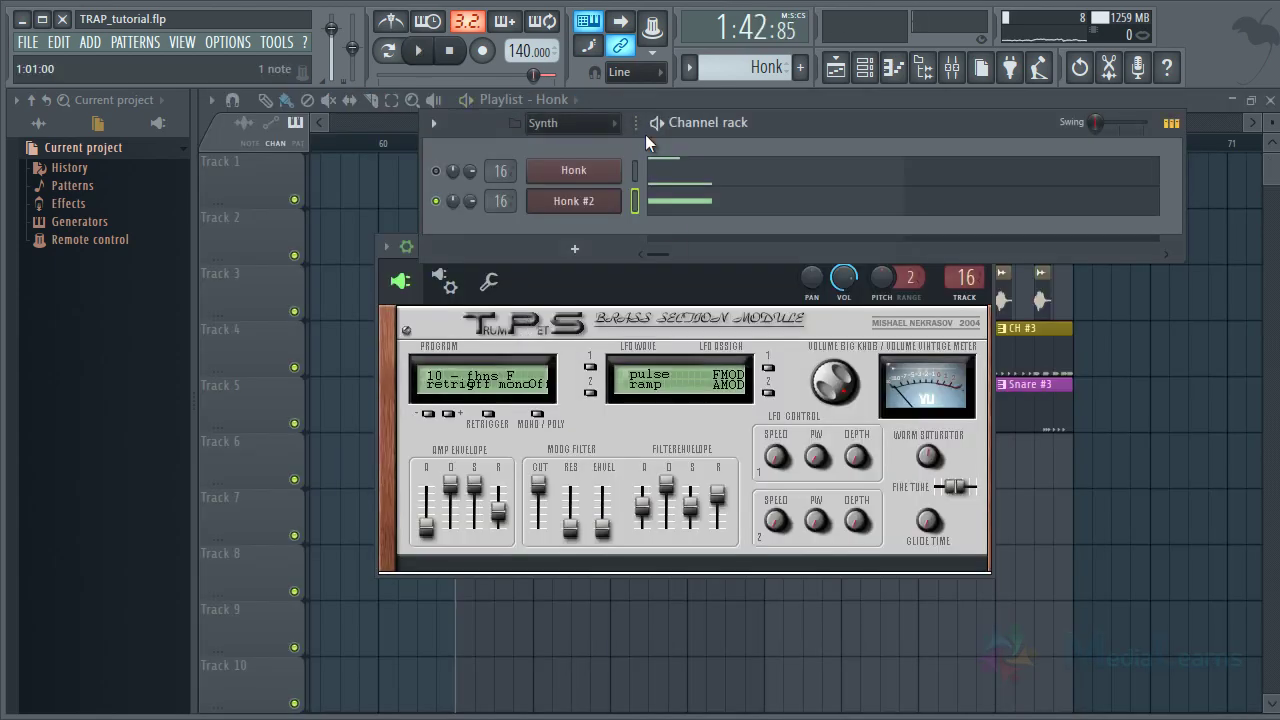
# Raise the selected Honk #2 note an octave to E4 and audition it in pattern mode
pyautogui.click(678, 206)
pyautogui.hotkey('ctrl', 'a')
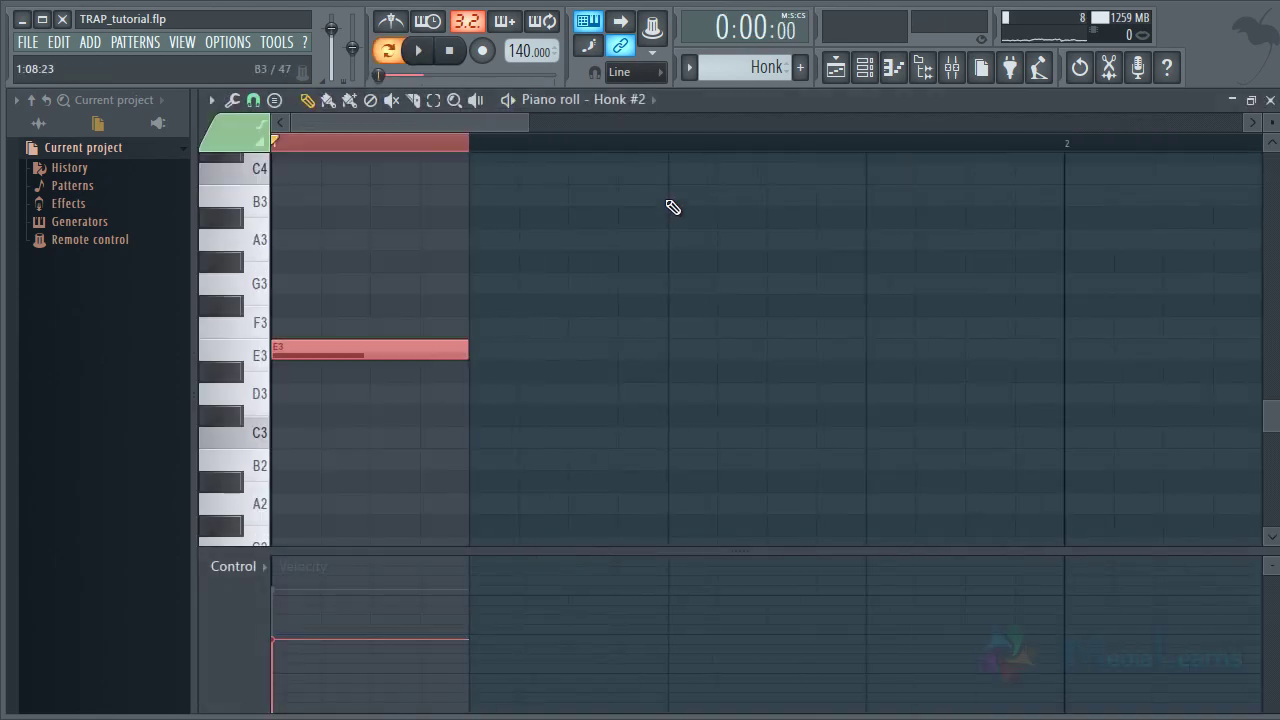
pyautogui.press('space')
pyautogui.press('Escape')
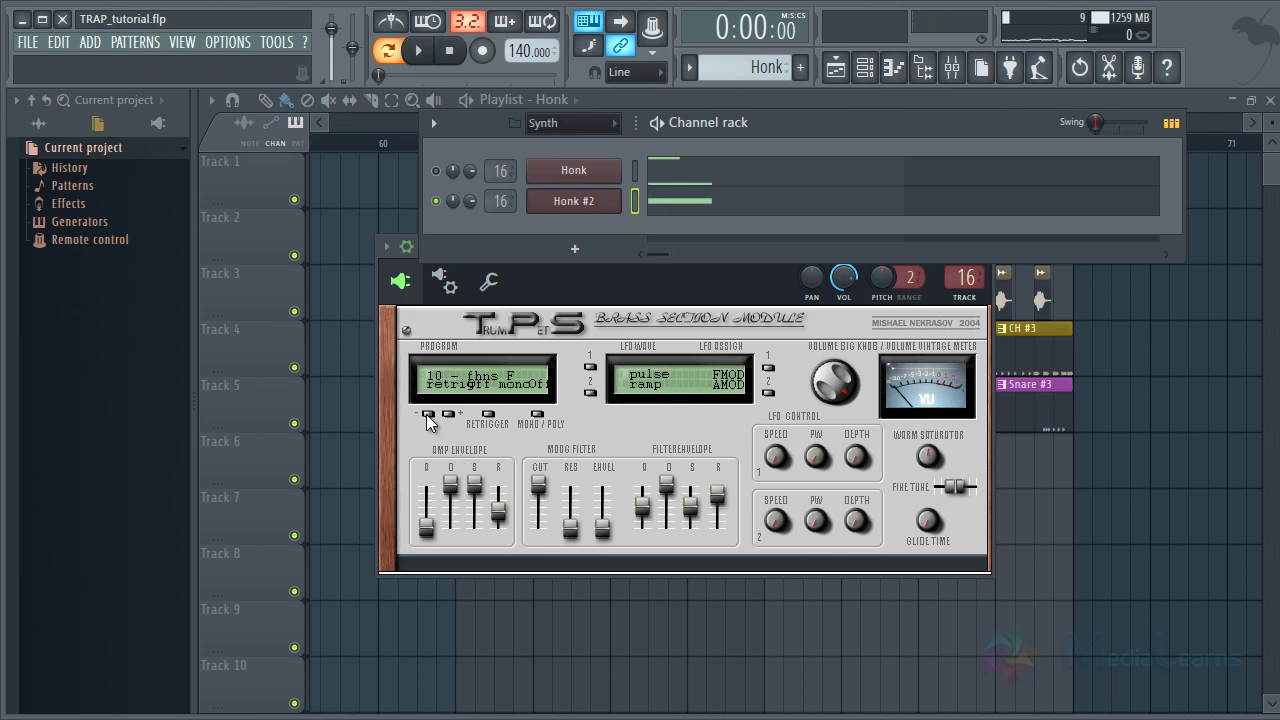
# Switch the Honk #2 brass program to 9 - fhns ACC and audition it while checking its note
pyautogui.click(428, 413)
pyautogui.press('space')
pyautogui.press('space')
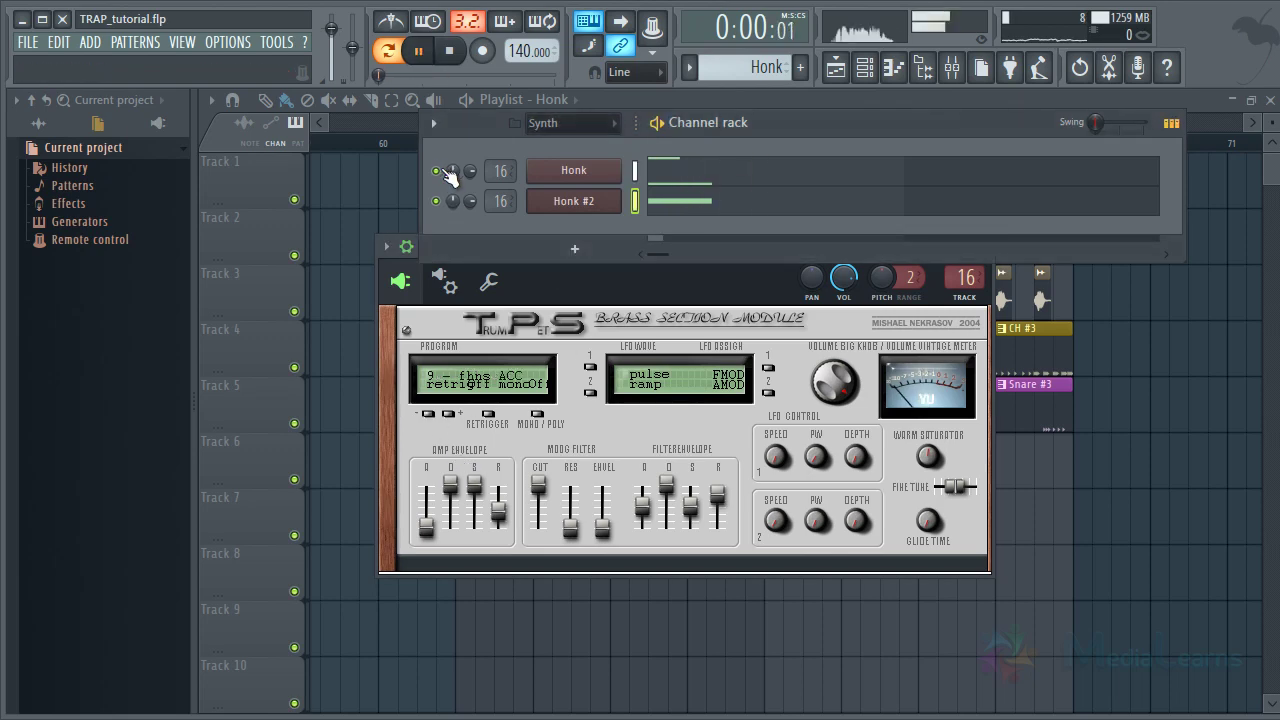
pyautogui.click(668, 207)
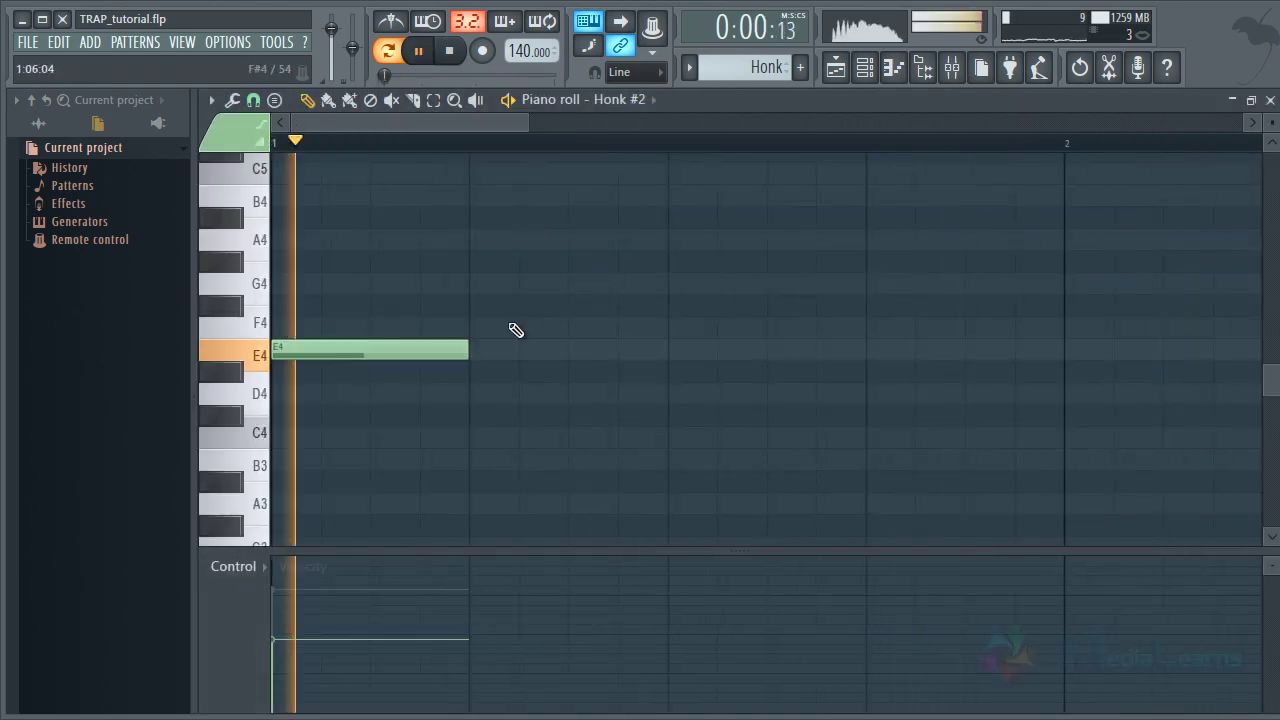
pyautogui.press('Escape')
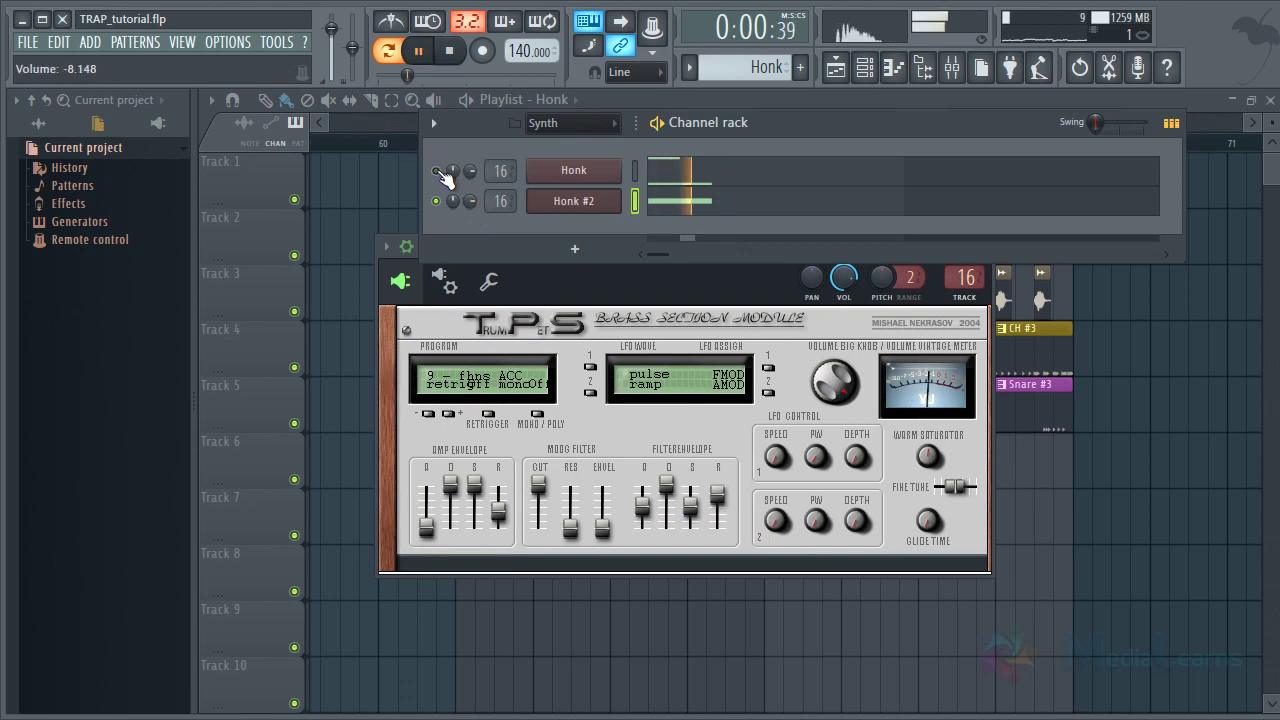
# Lower the Honk #2 channel volume and replay the pattern to check the balance with Honk
pyautogui.moveTo(475, 199); pyautogui.dragTo(472, 257)
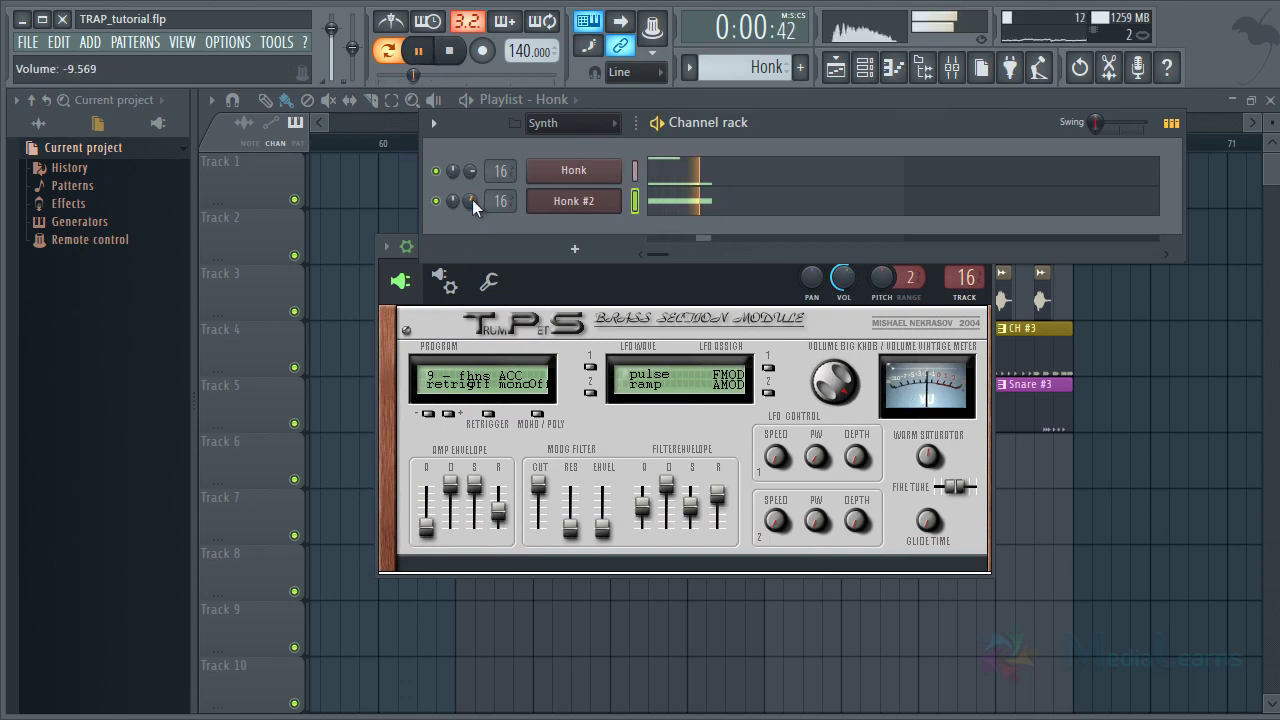
pyautogui.press('space')
pyautogui.press('space')
pyautogui.press('space')
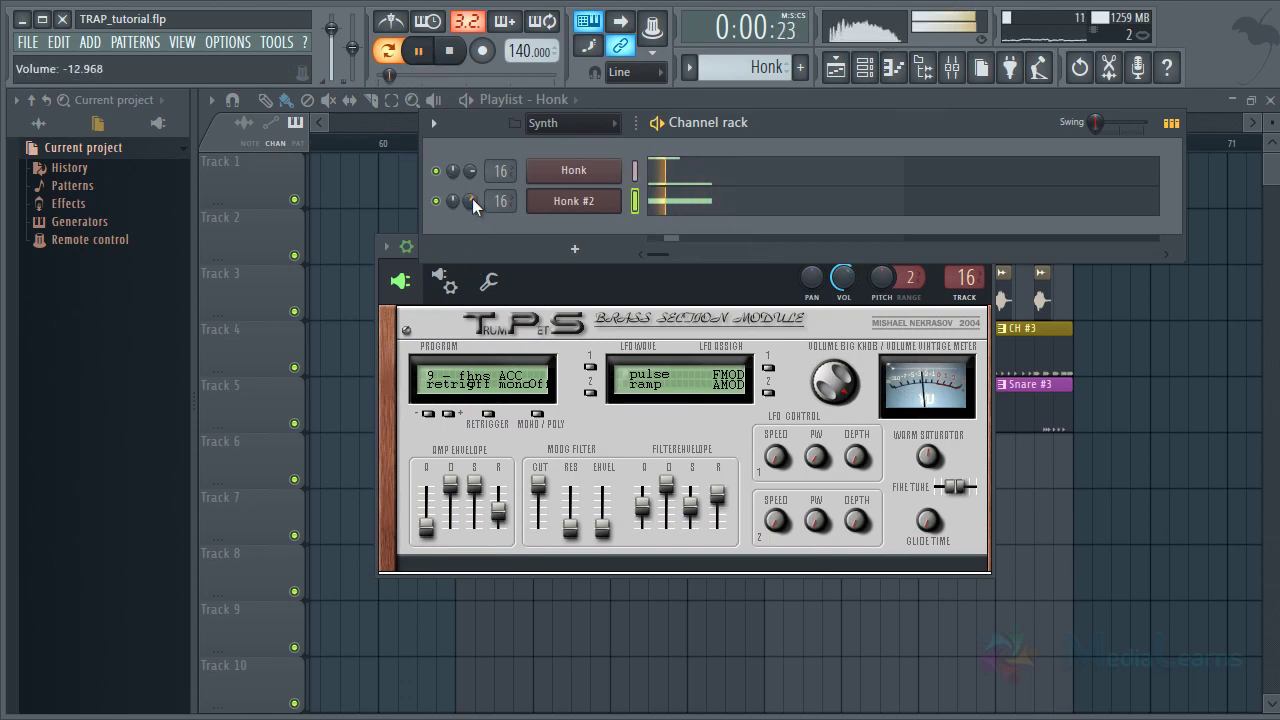
pyautogui.press('space')
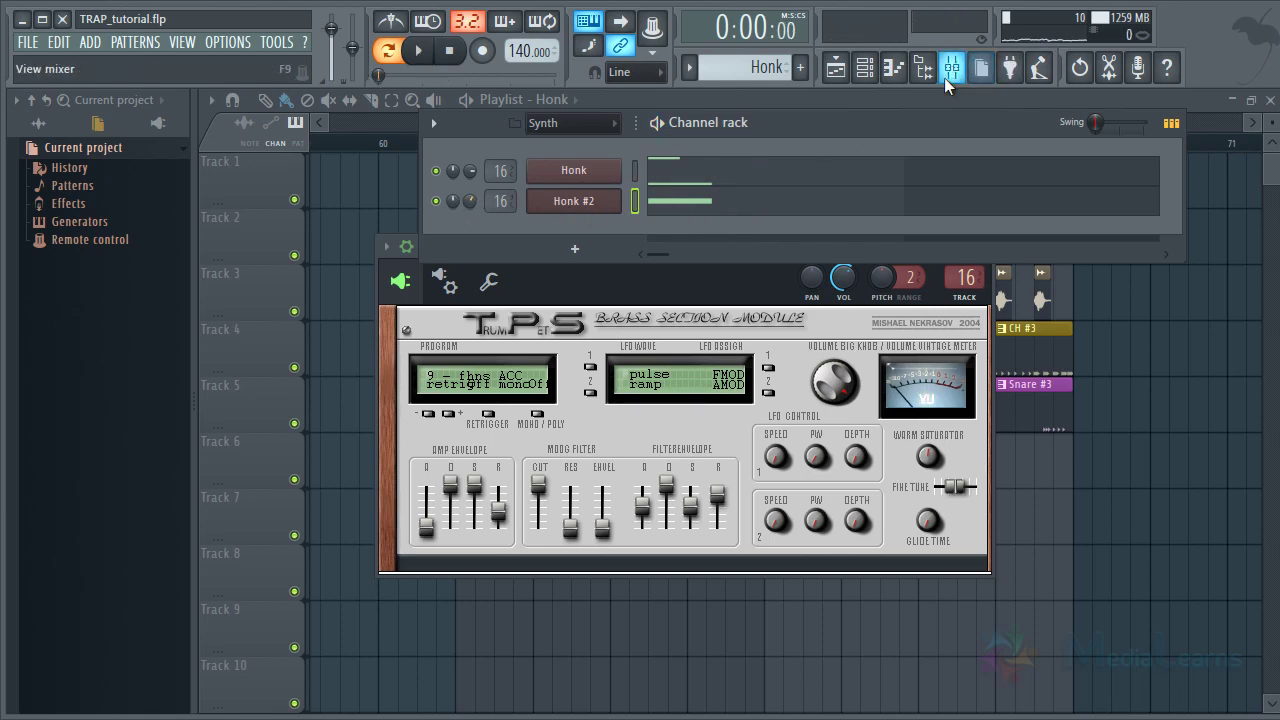
# Assign the Honk #2 channel to mixer track 17 and route that track only to the Honk track
pyautogui.click(944, 77)
pyautogui.click(577, 185)
pyautogui.hotkey('ctrl', 'l')
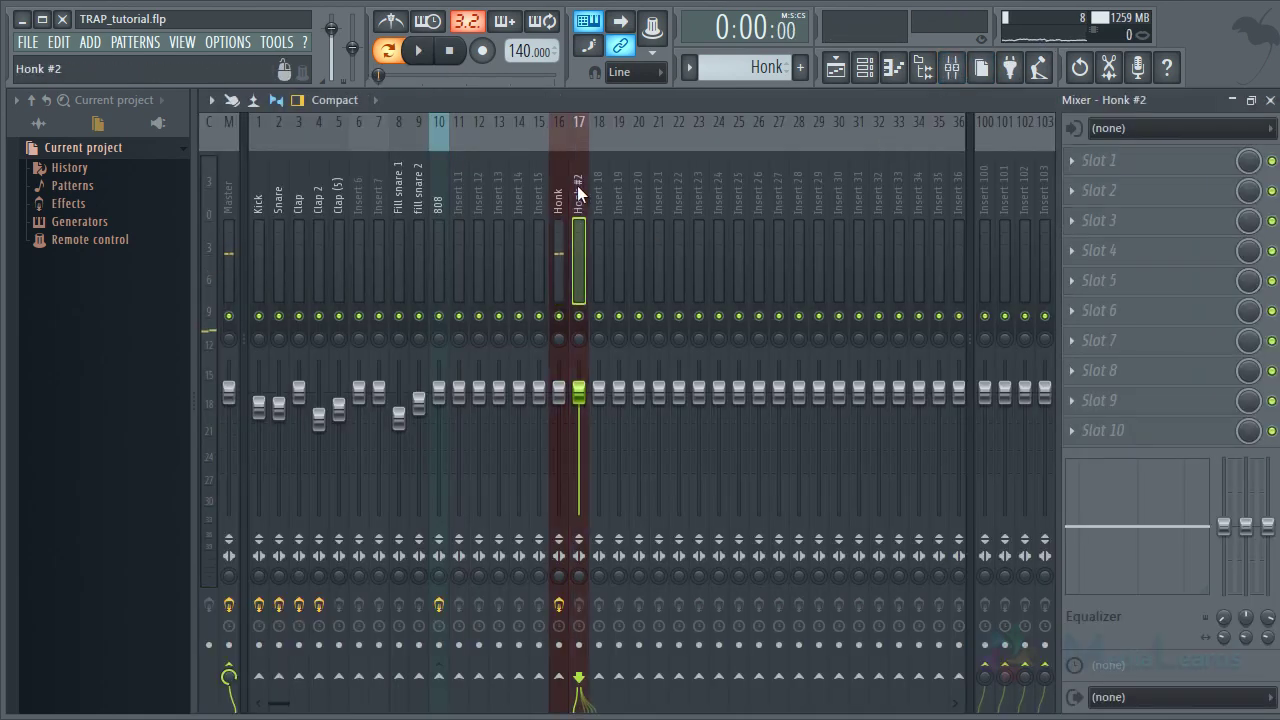
pyautogui.rightClick(560, 677)
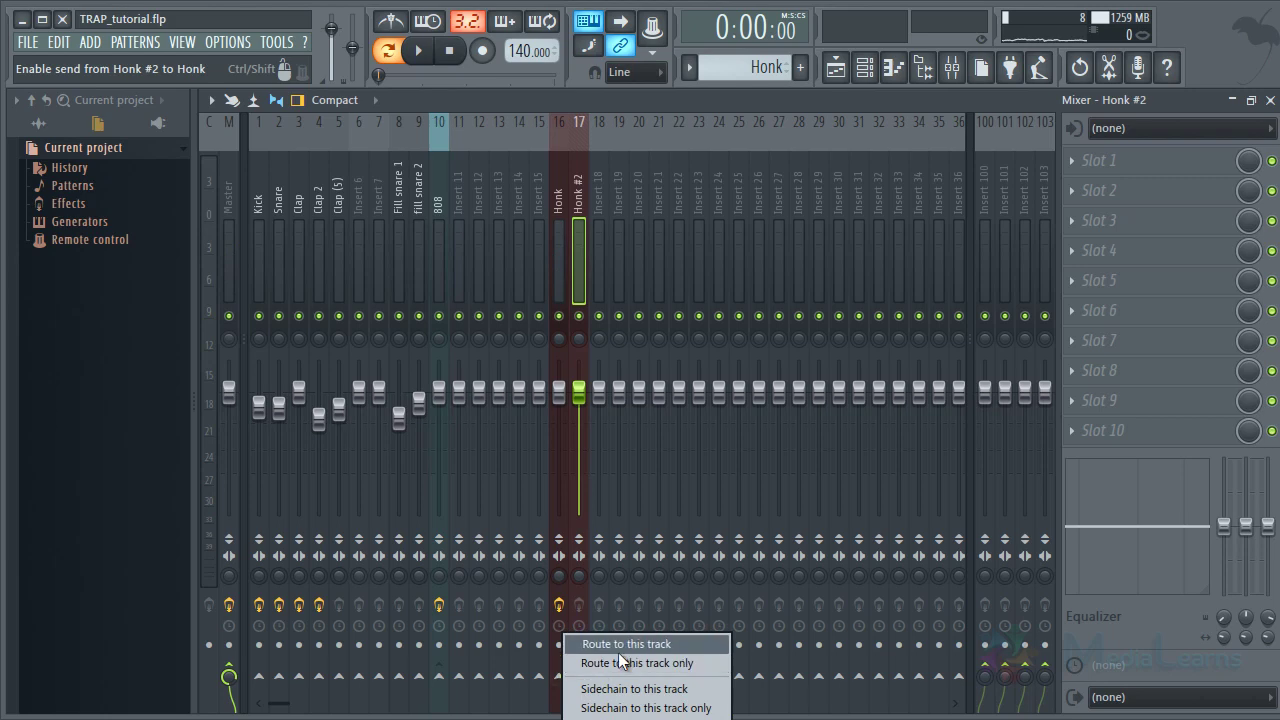
pyautogui.click(621, 662)
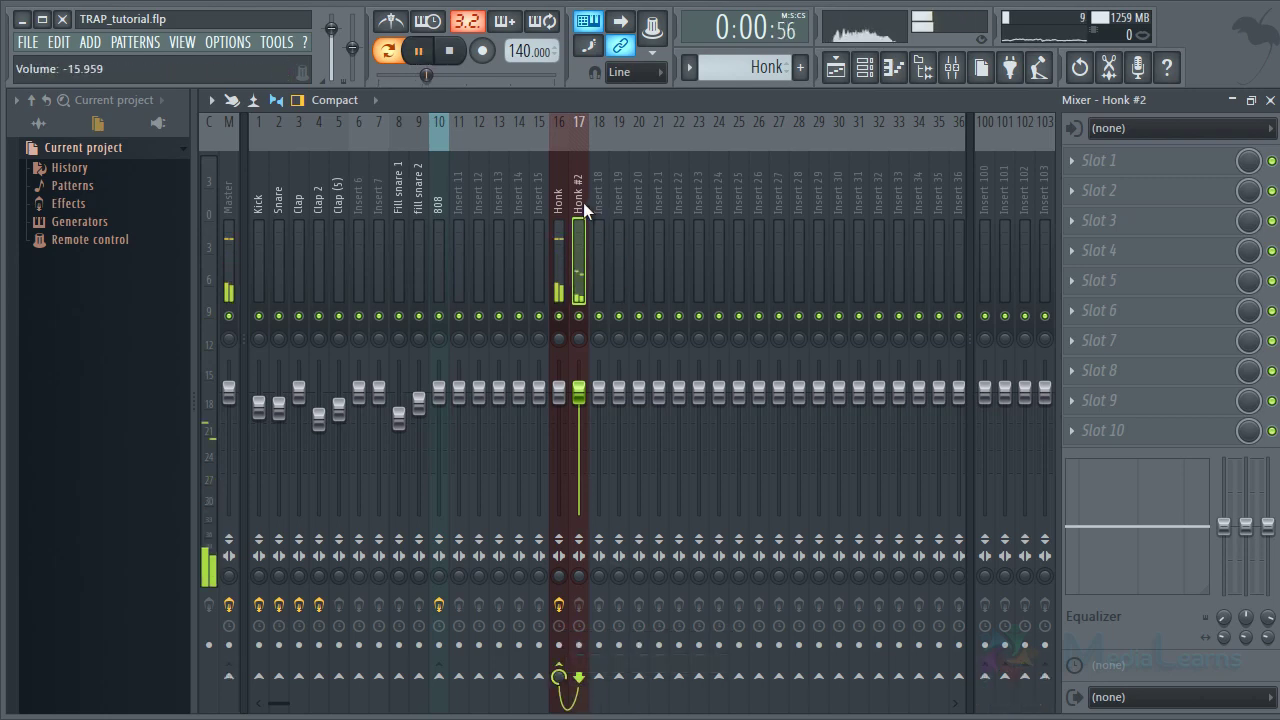
# Load Fruity Stereo Enhancer in slot 4 of the Honk #2 mixer track, choose a preset and audition it
pyautogui.click(1139, 258)
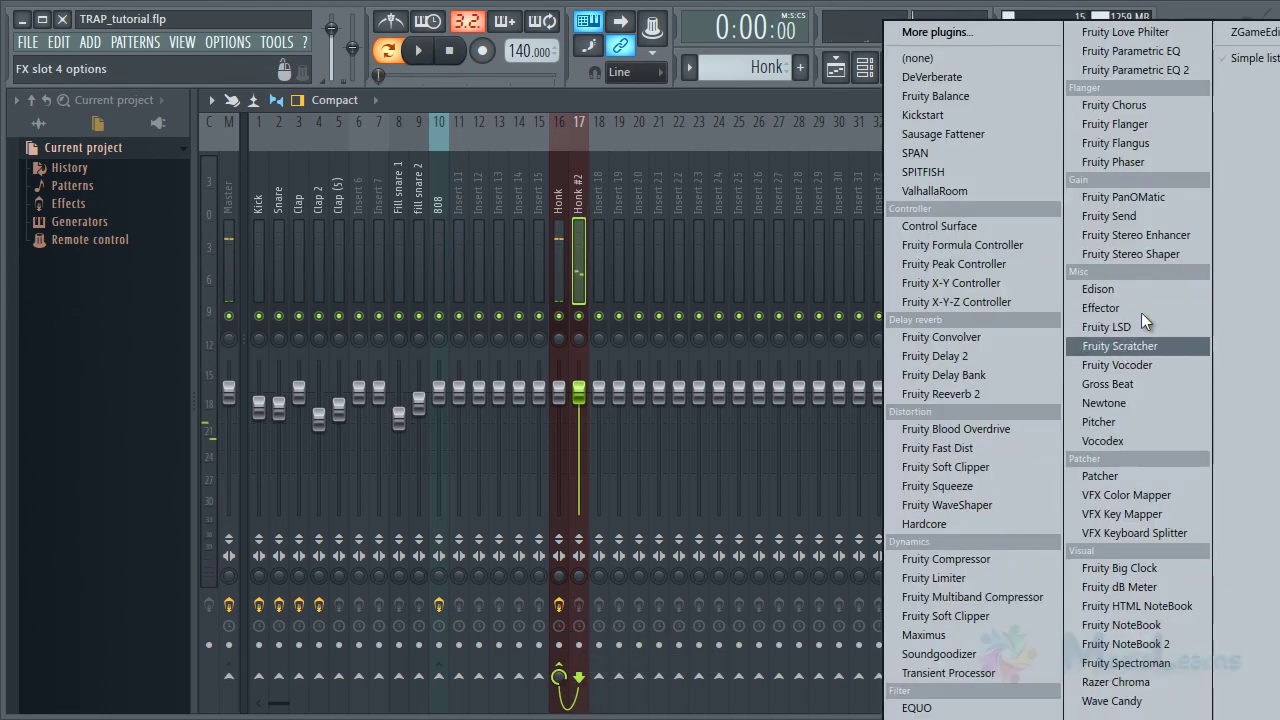
pyautogui.click(1158, 238)
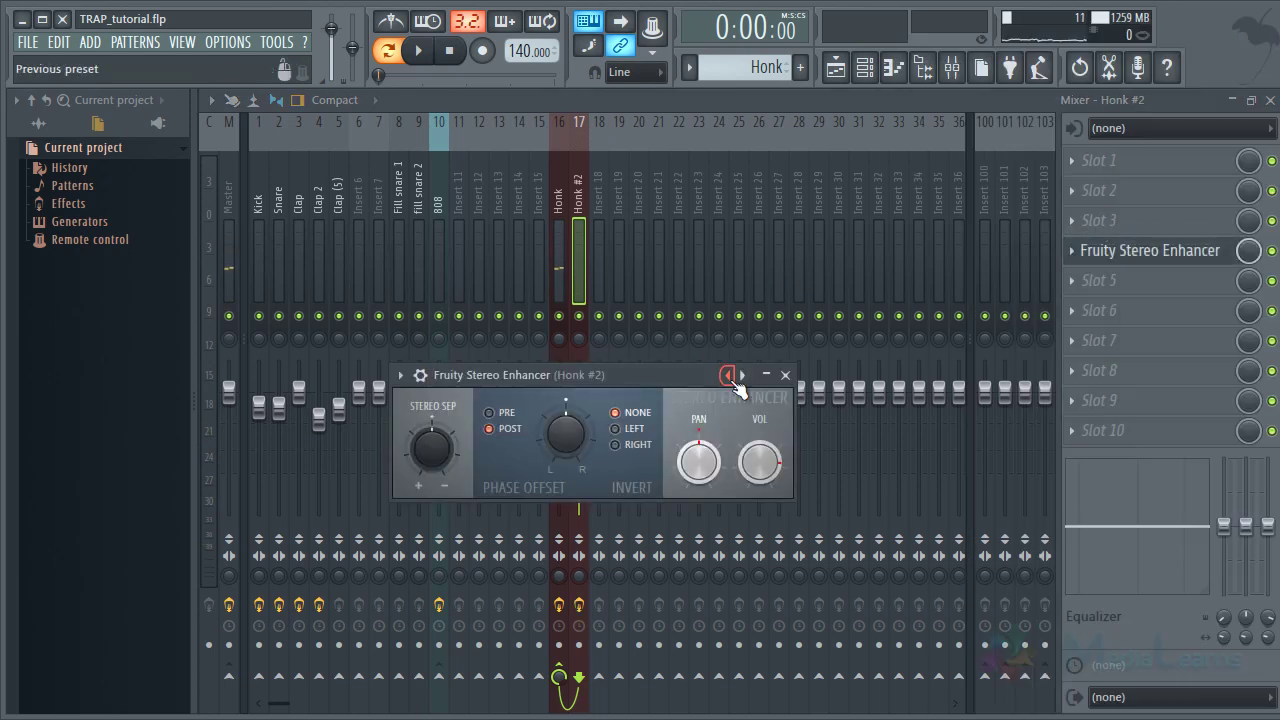
pyautogui.rightClick(733, 380)
pyautogui.click(807, 410)
pyautogui.press('space')
pyautogui.click(785, 375)
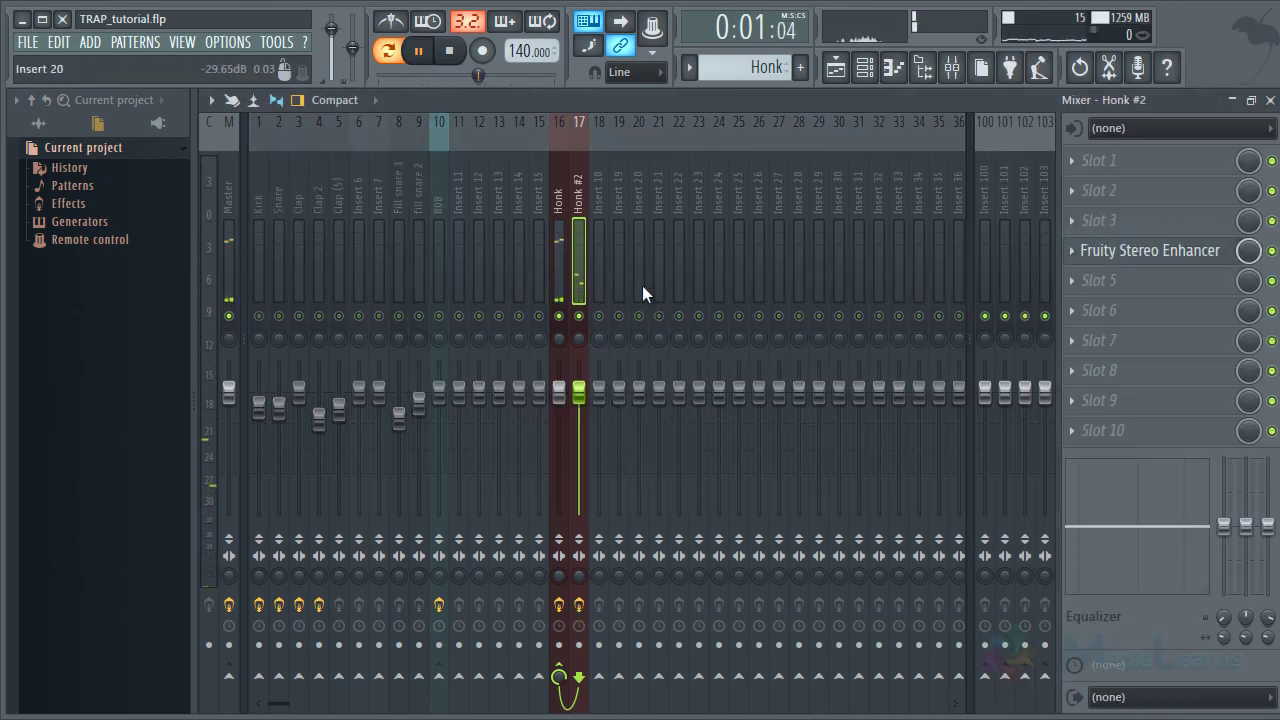
pyautogui.press('space')
# Compare the Honk and Honk #2 layers by muting the Honk channel and inspecting both mixer tracks
pyautogui.click(557, 259)
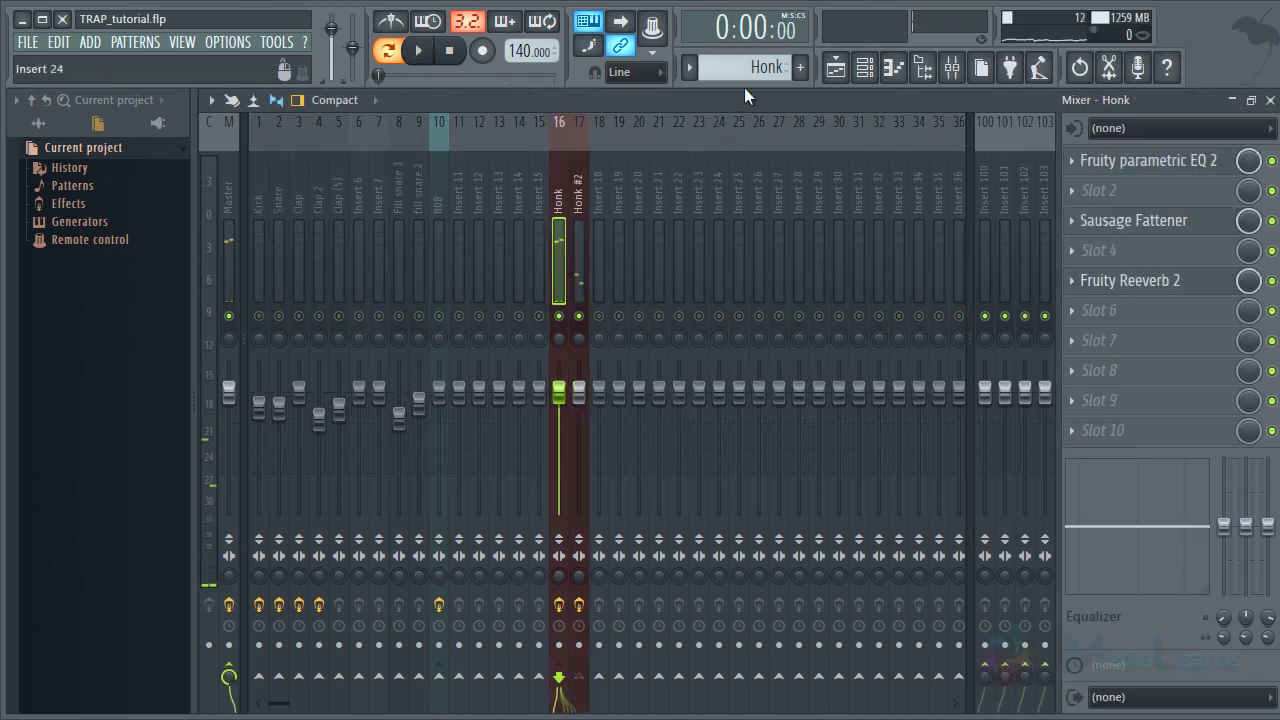
pyautogui.click(863, 72)
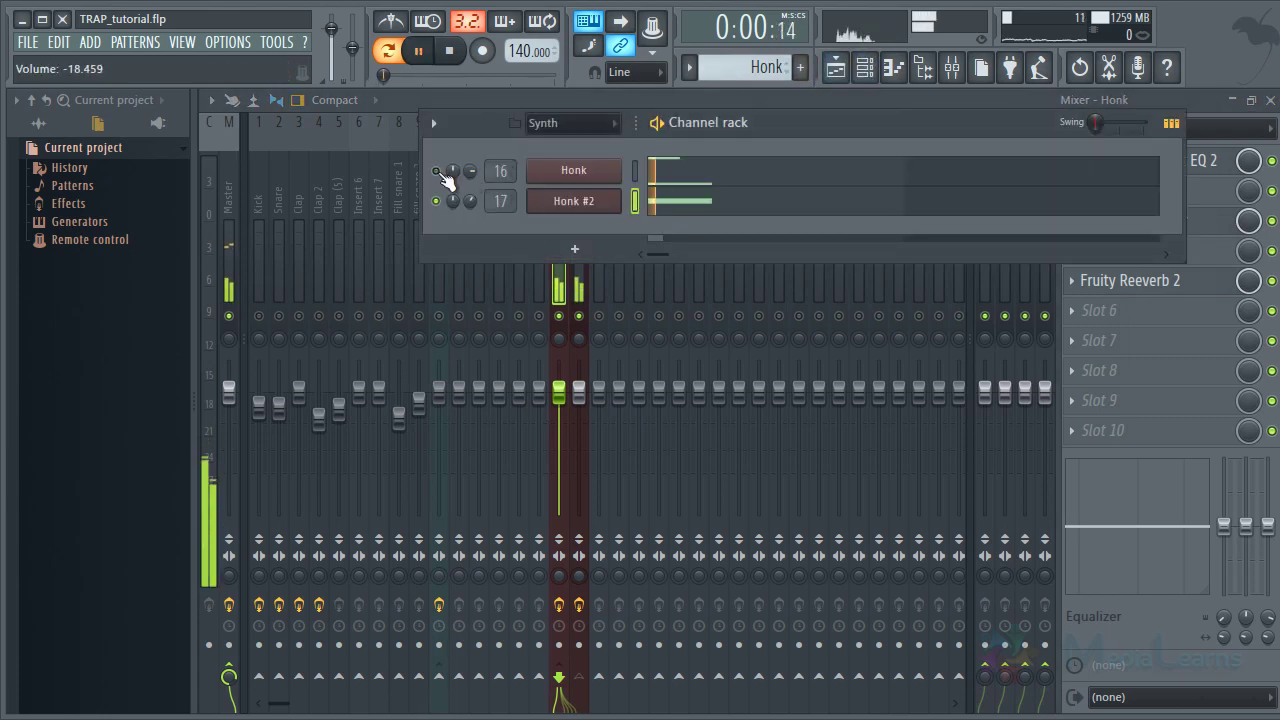
pyautogui.click(553, 287)
pyautogui.click(580, 254)
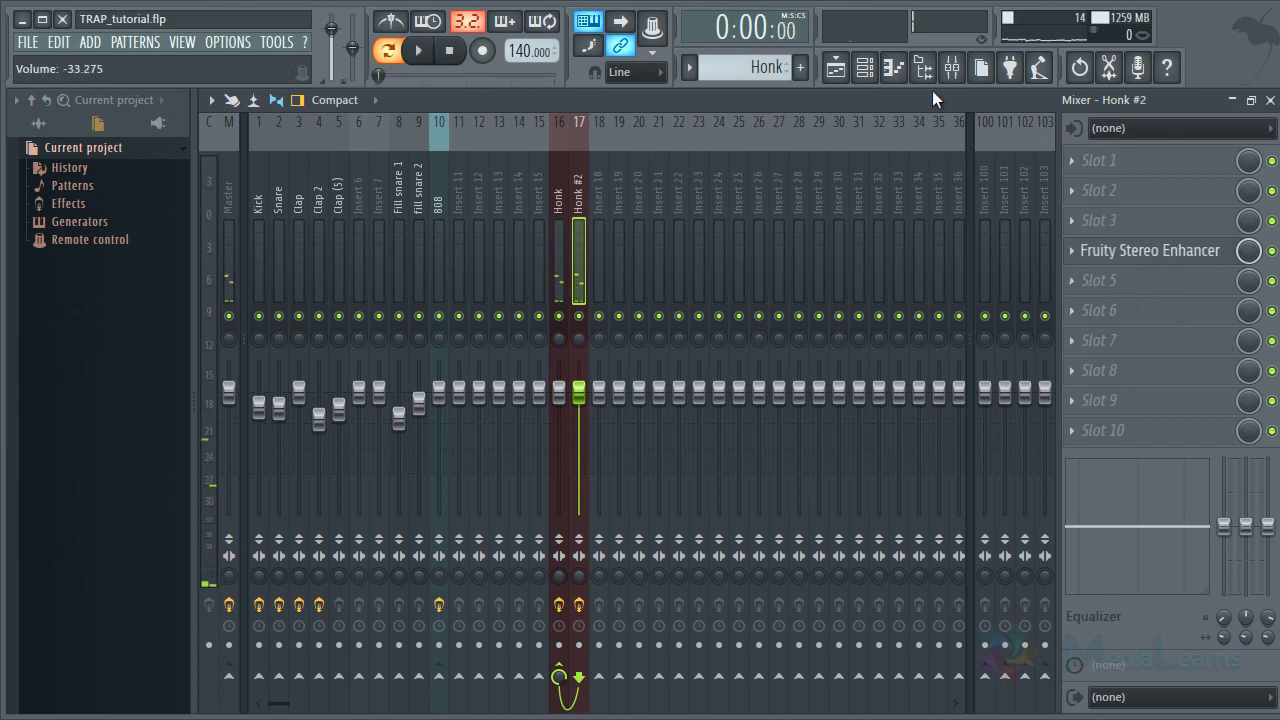
# Reduce the Honk #2 channel volume and play the pattern to judge that layer
pyautogui.click(865, 70)
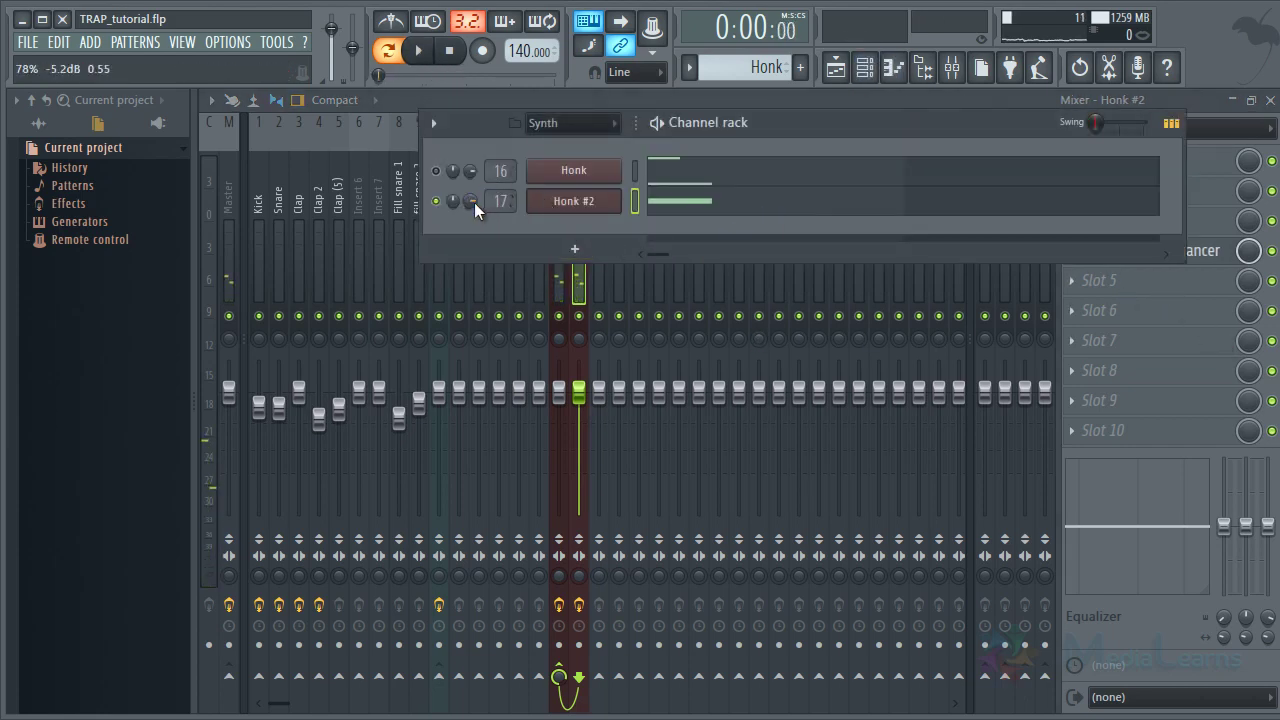
pyautogui.press('space')
pyautogui.scroll(-2, 474, 202)
pyautogui.press('space')
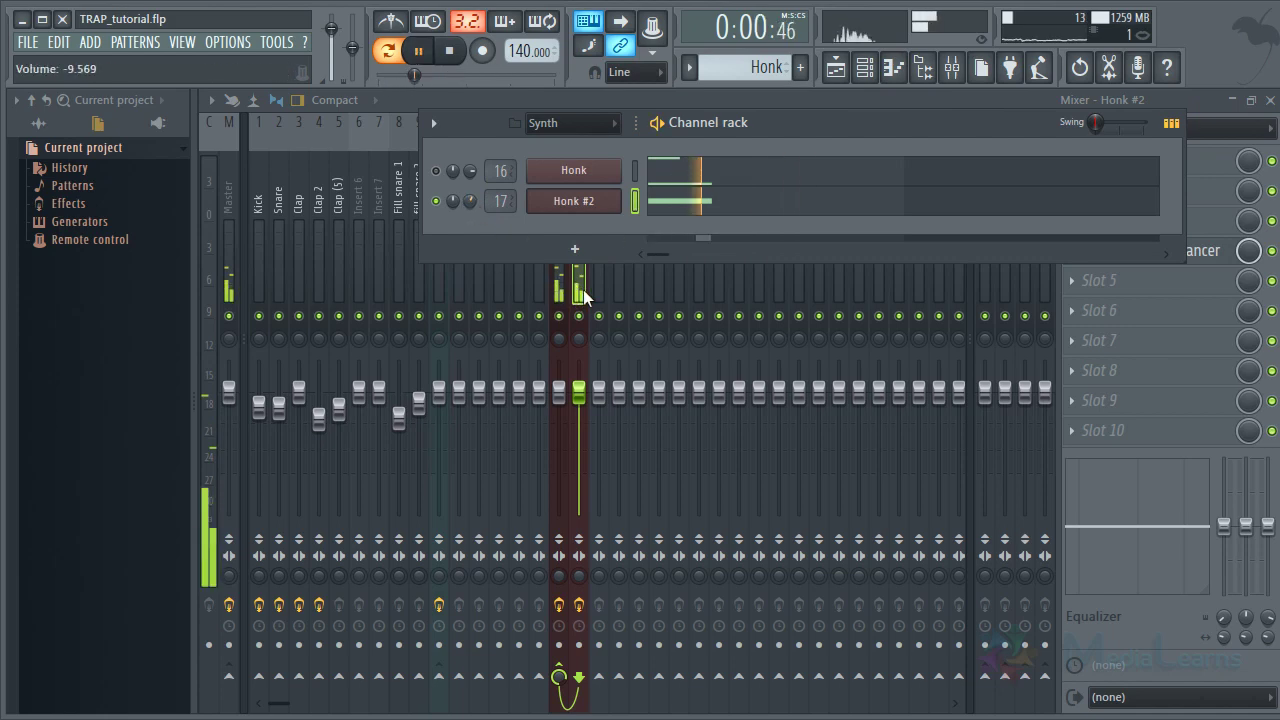
# Load Fruity Parametric EQ 2 in slot 7 of the Honk #2 mixer track, boosting bands 5 and 3 and dipping band 4 in the low mids
pyautogui.click(583, 289)
pyautogui.click(1232, 338)
pyautogui.click(1142, 80)
pyautogui.press('space')
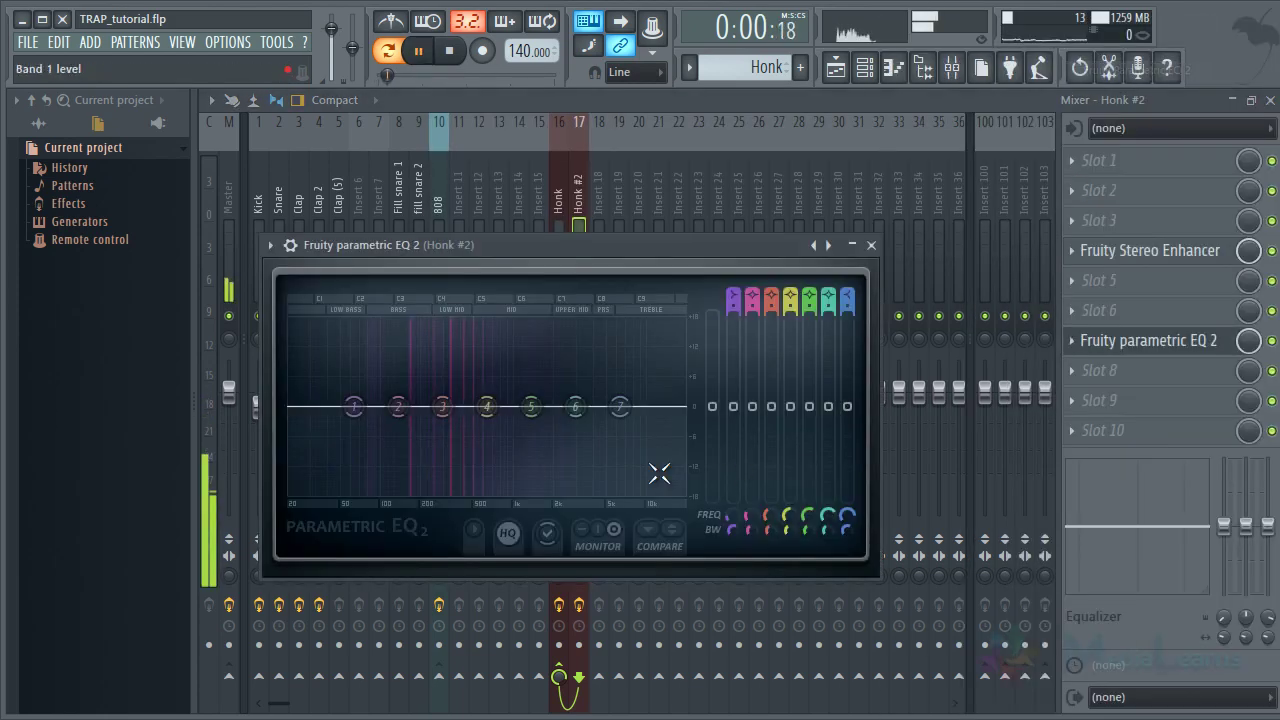
pyautogui.moveTo(534, 420); pyautogui.dragTo(590, 380)
pyautogui.moveTo(488, 410)
pyautogui.mouseDown()
pyautogui.moveTo(420, 438)
pyautogui.moveTo(500, 372)
pyautogui.moveTo(491, 399)
pyautogui.mouseUp()
pyautogui.press('space')
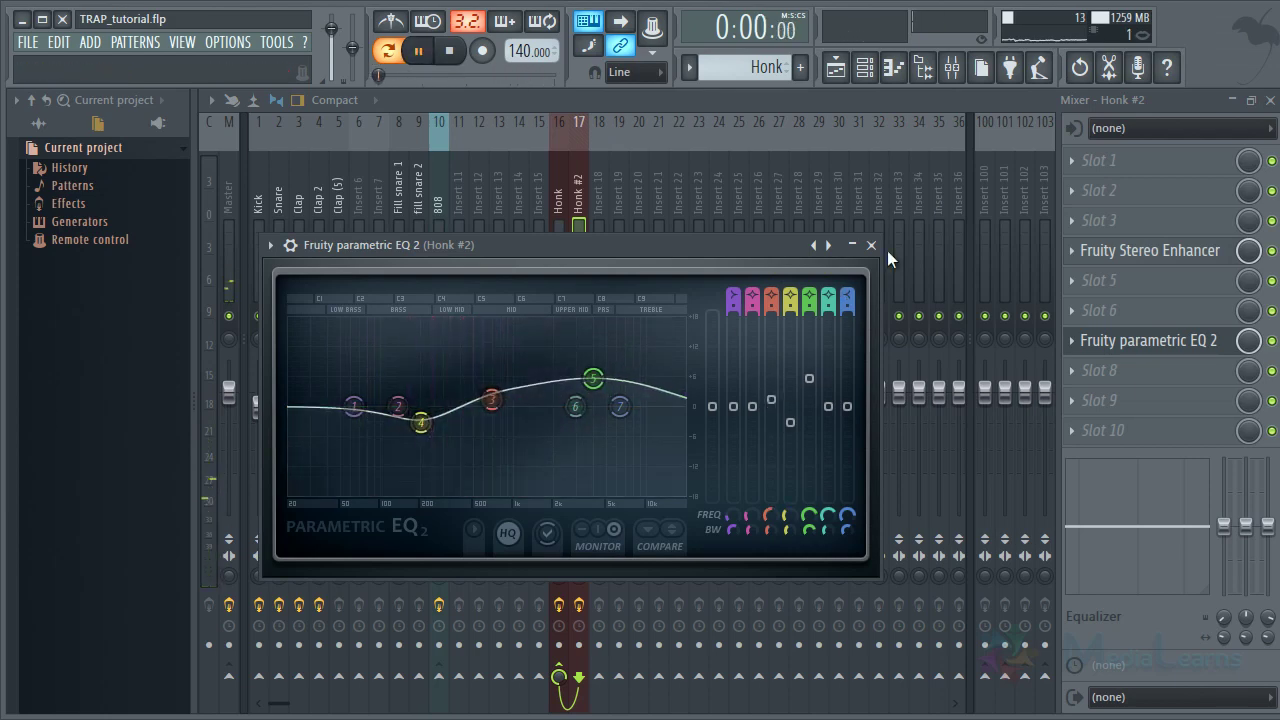
pyautogui.press('space')
pyautogui.click(871, 245)
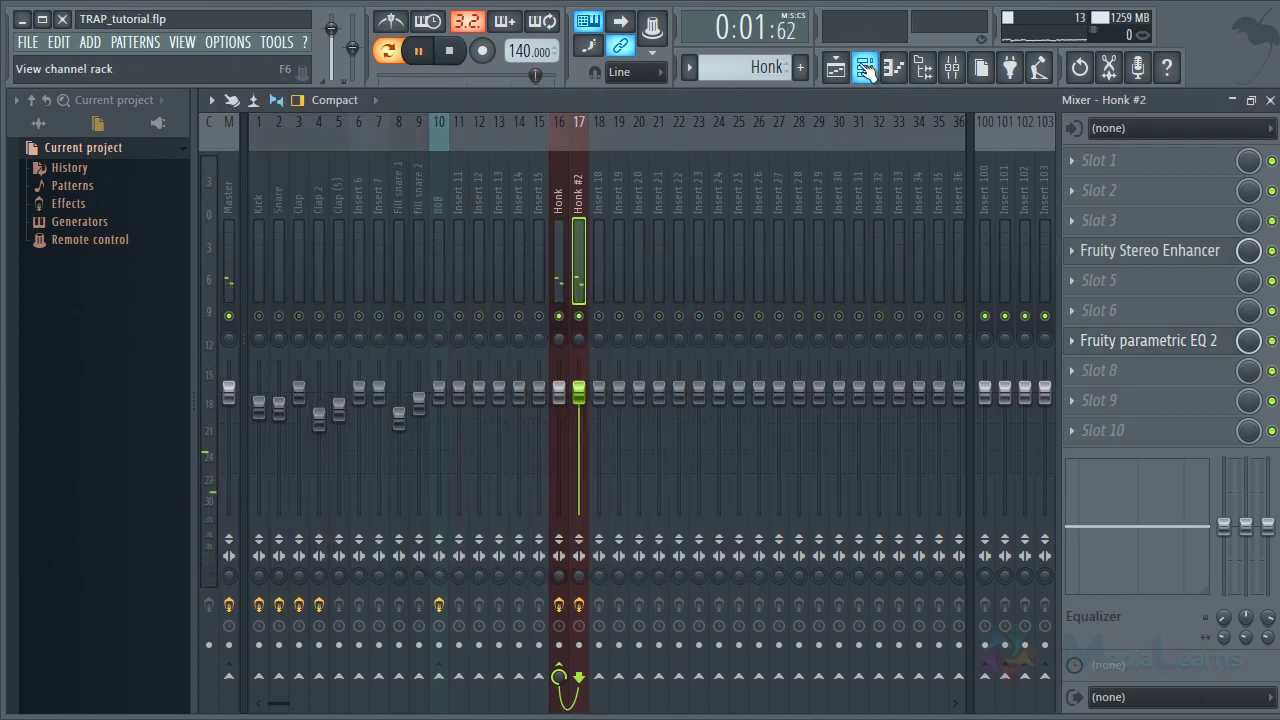
# Load another Fruity Parametric EQ 2 in slot 1 of the Honk #2 track and raise its main level
pyautogui.click(1120, 160)
pyautogui.click(1121, 72)
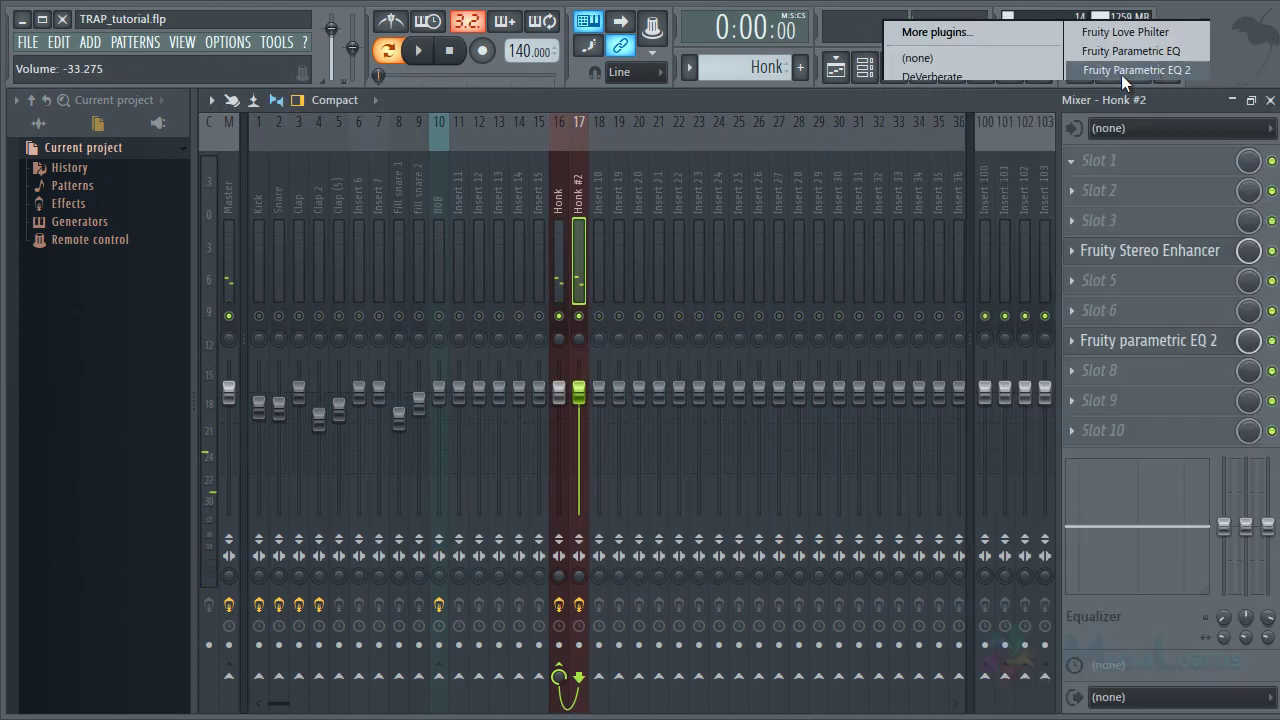
pyautogui.moveTo(783, 461); pyautogui.dragTo(787, 424)
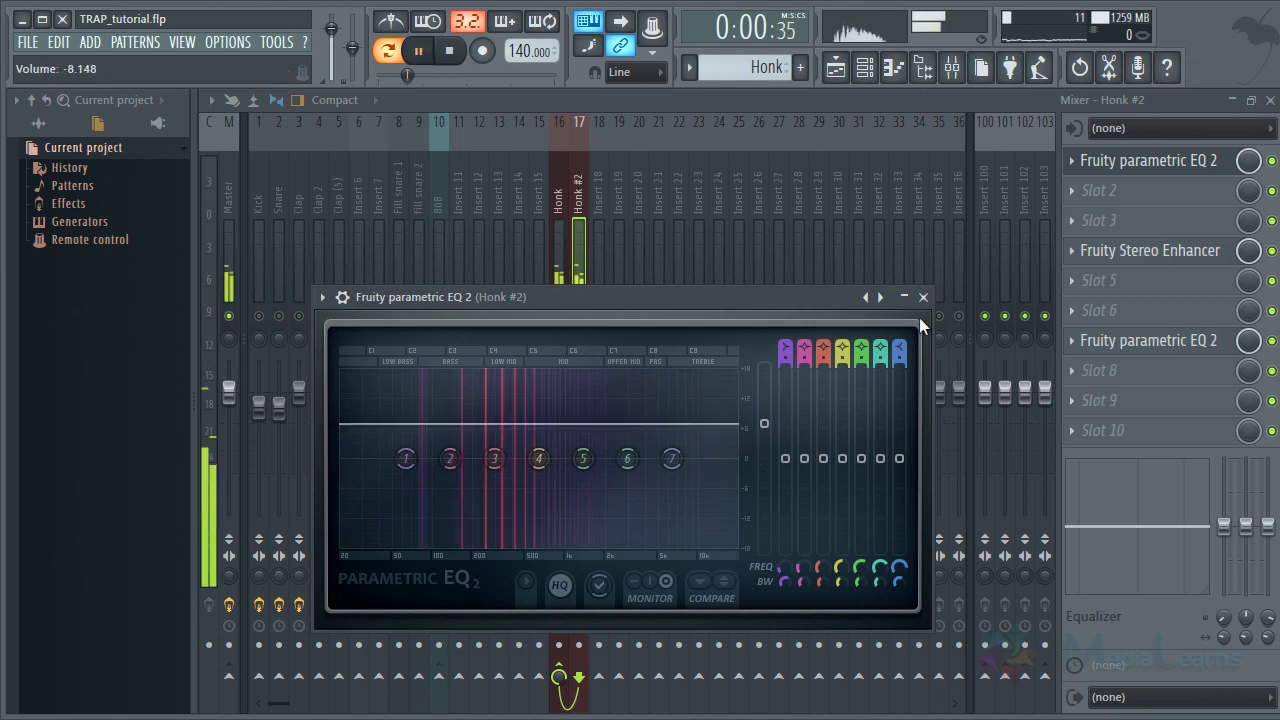
pyautogui.click(923, 297)
# Unmute the Honk channel and play both honk layers together to check their balance
pyautogui.click(872, 80)
pyautogui.press('space')
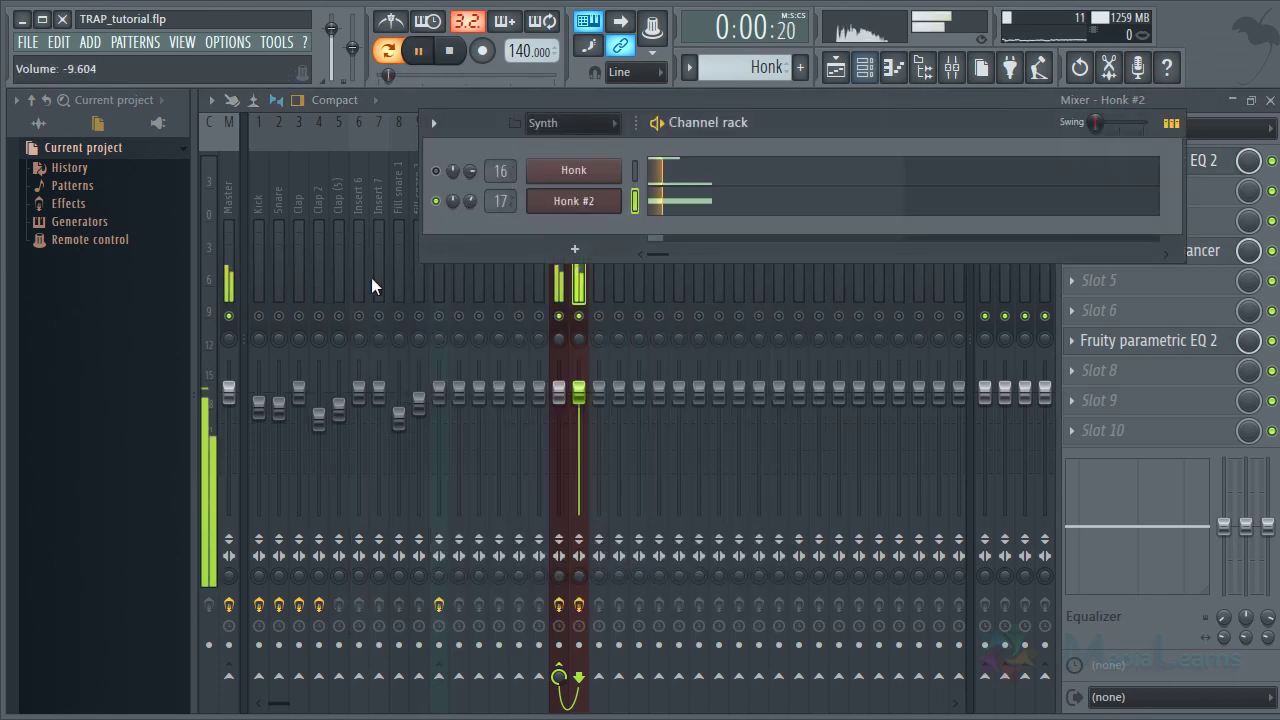
pyautogui.click(438, 172)
pyautogui.press('space')
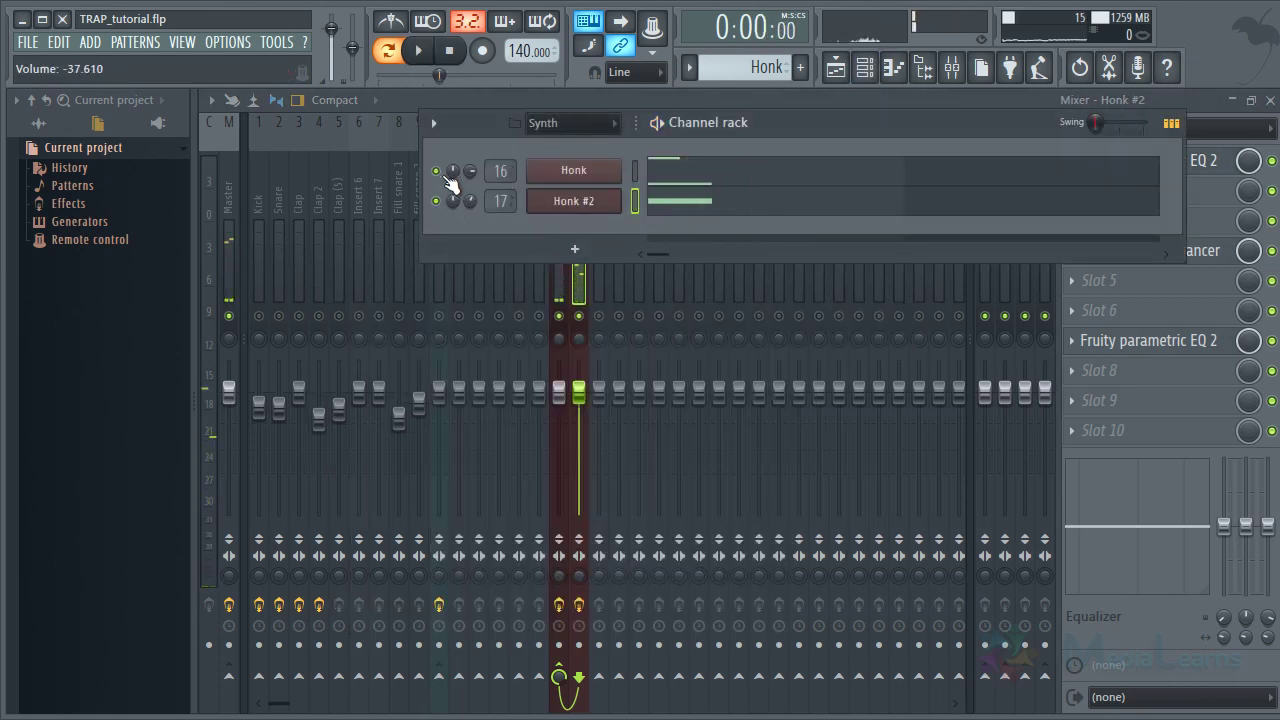
pyautogui.press('space')
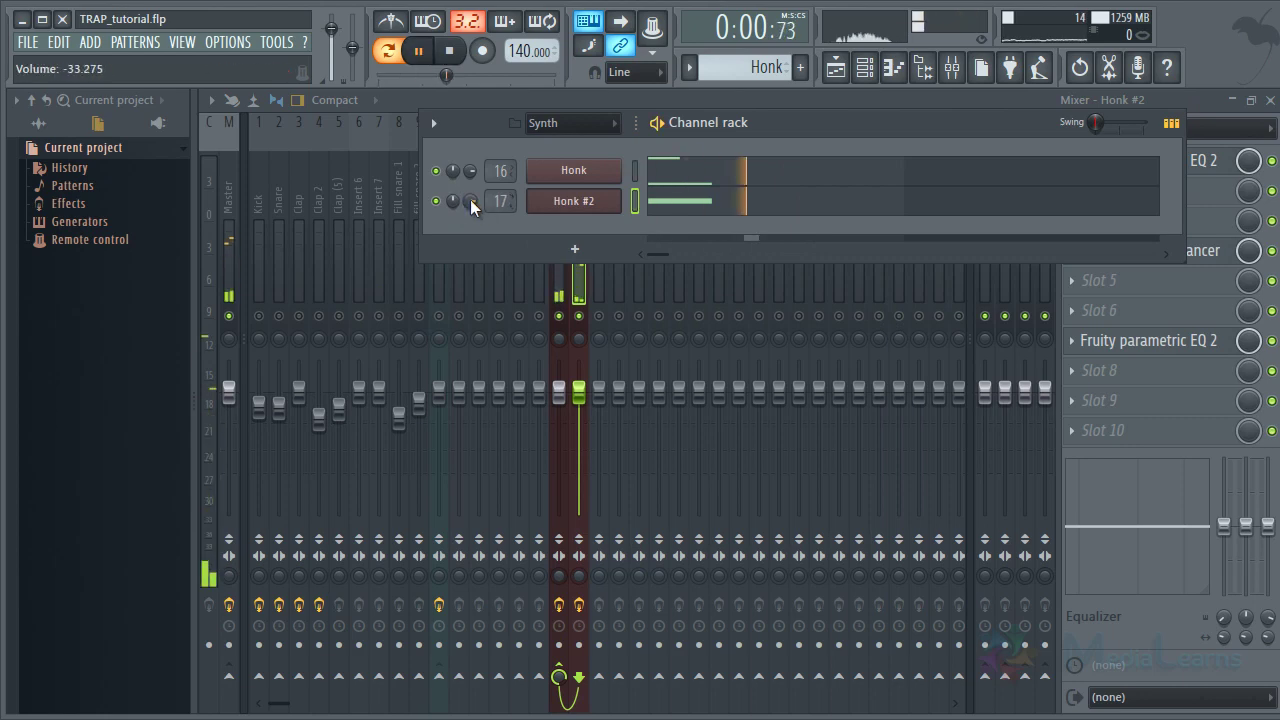
pyautogui.press('space')
pyautogui.click(578, 286)
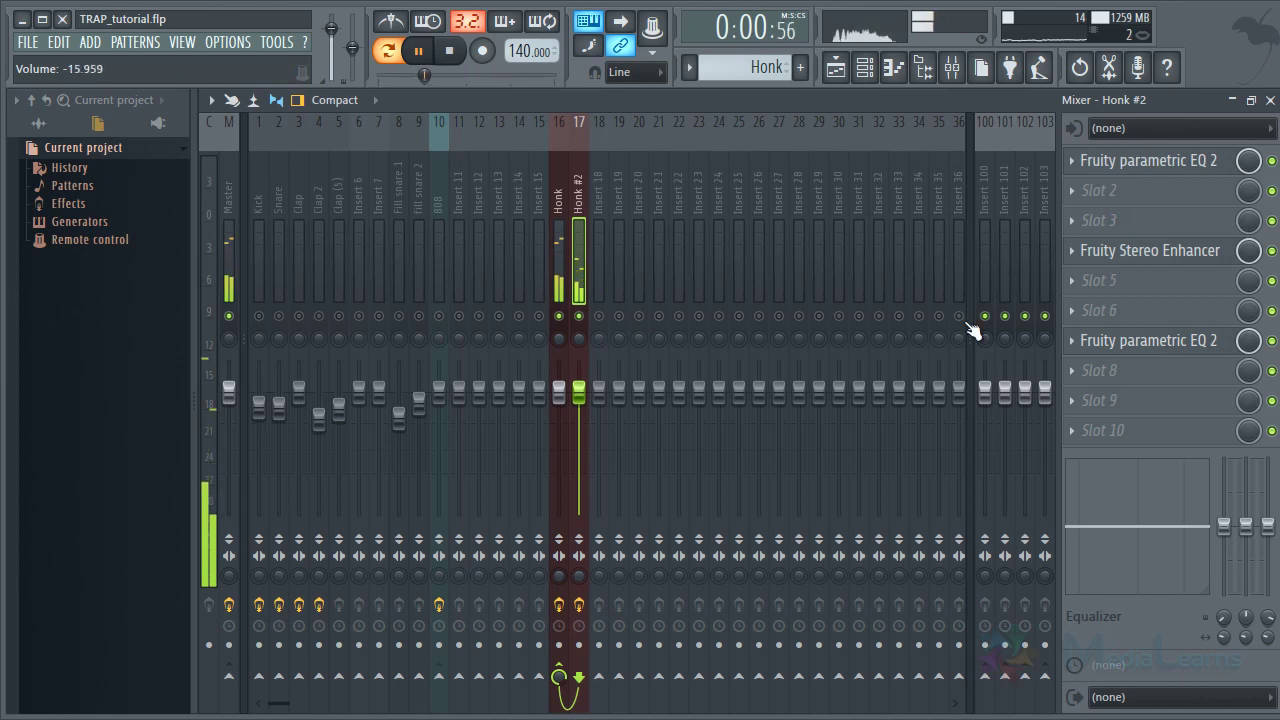
# Load Fruity Parametric EQ 2 in slot 7 of the Honk track and low-cut just above 100 Hz with band 1 at 71% bandwidth
pyautogui.press('space')
pyautogui.click(557, 244)
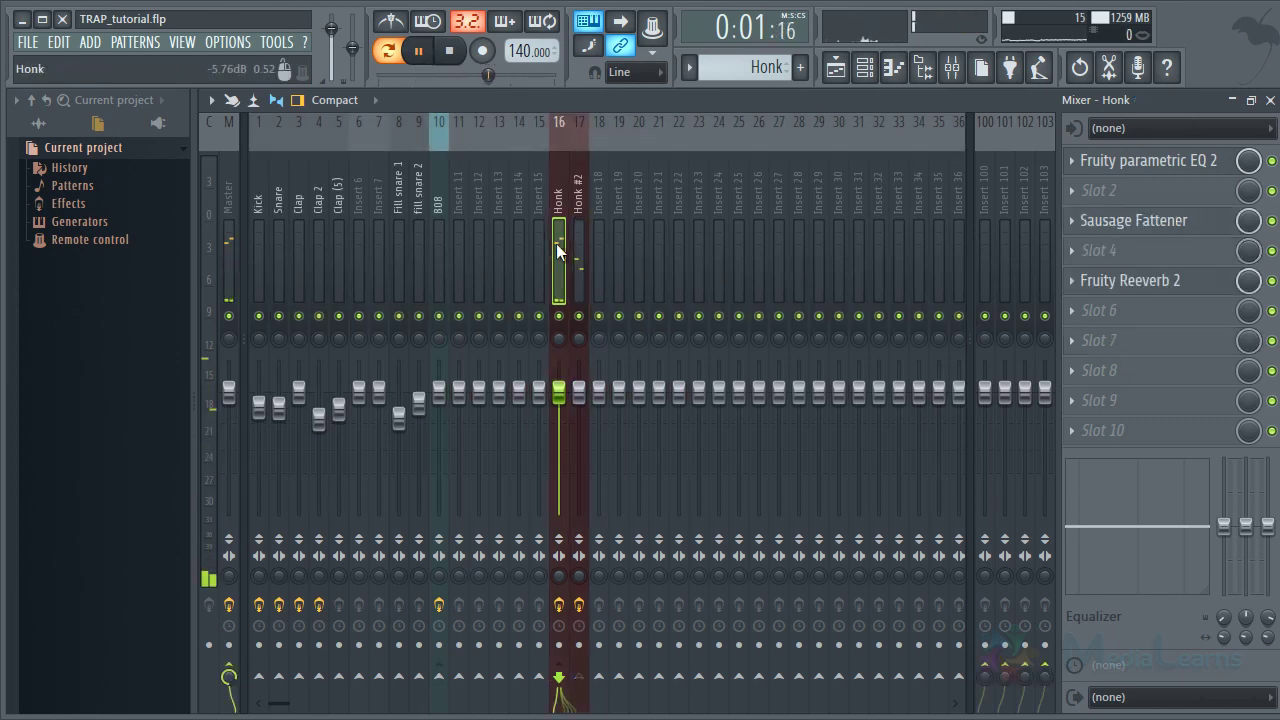
pyautogui.click(1100, 312)
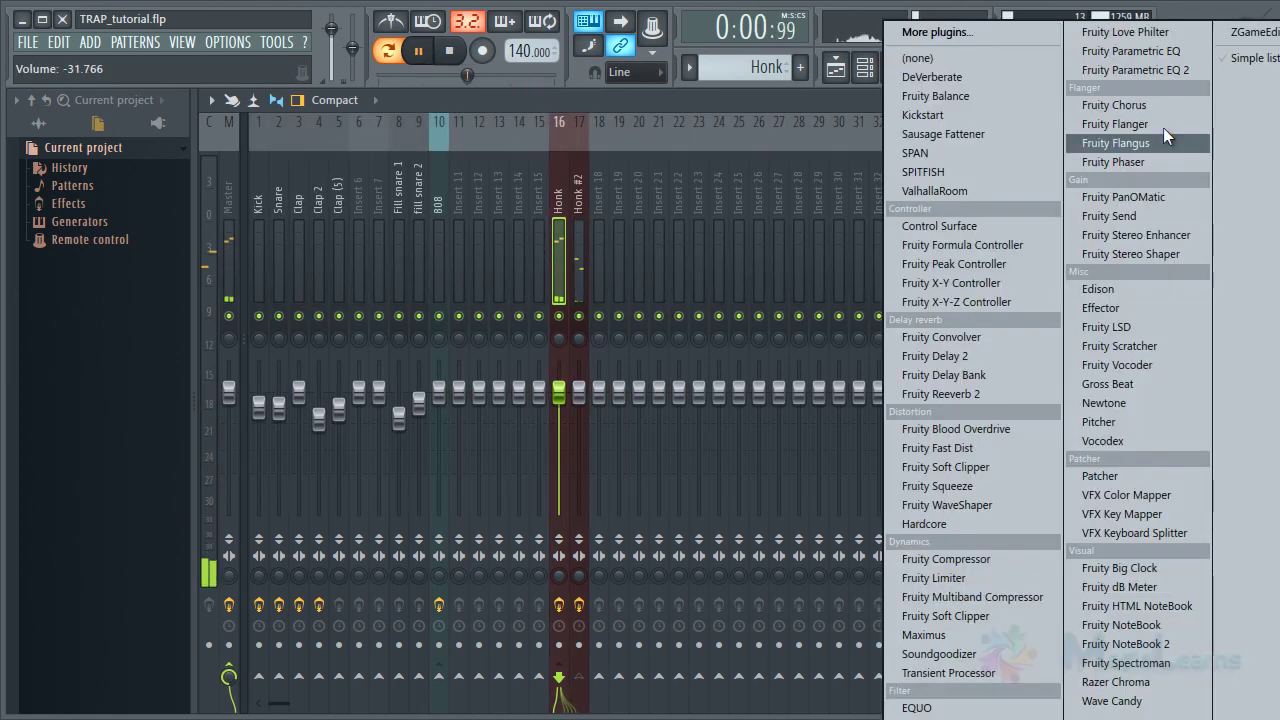
pyautogui.click(1153, 68)
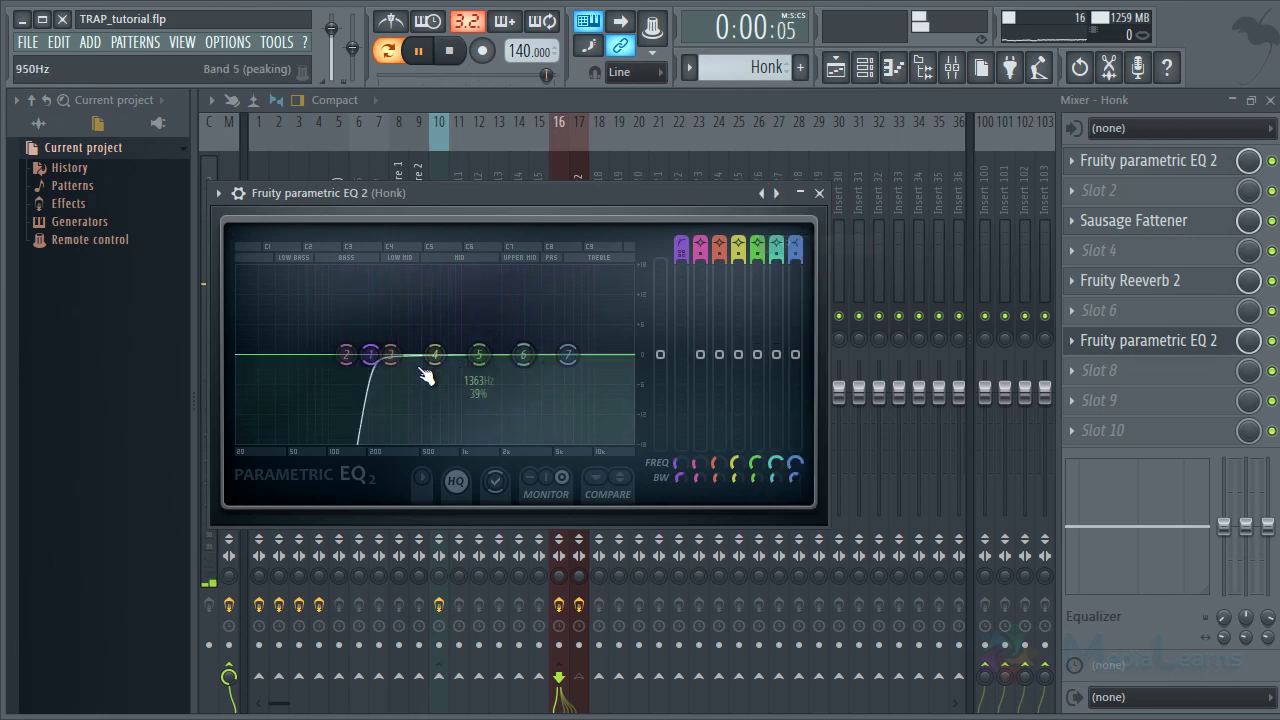
pyautogui.scroll(3, 371, 362)
pyautogui.moveTo(371, 362); pyautogui.dragTo(346, 364)
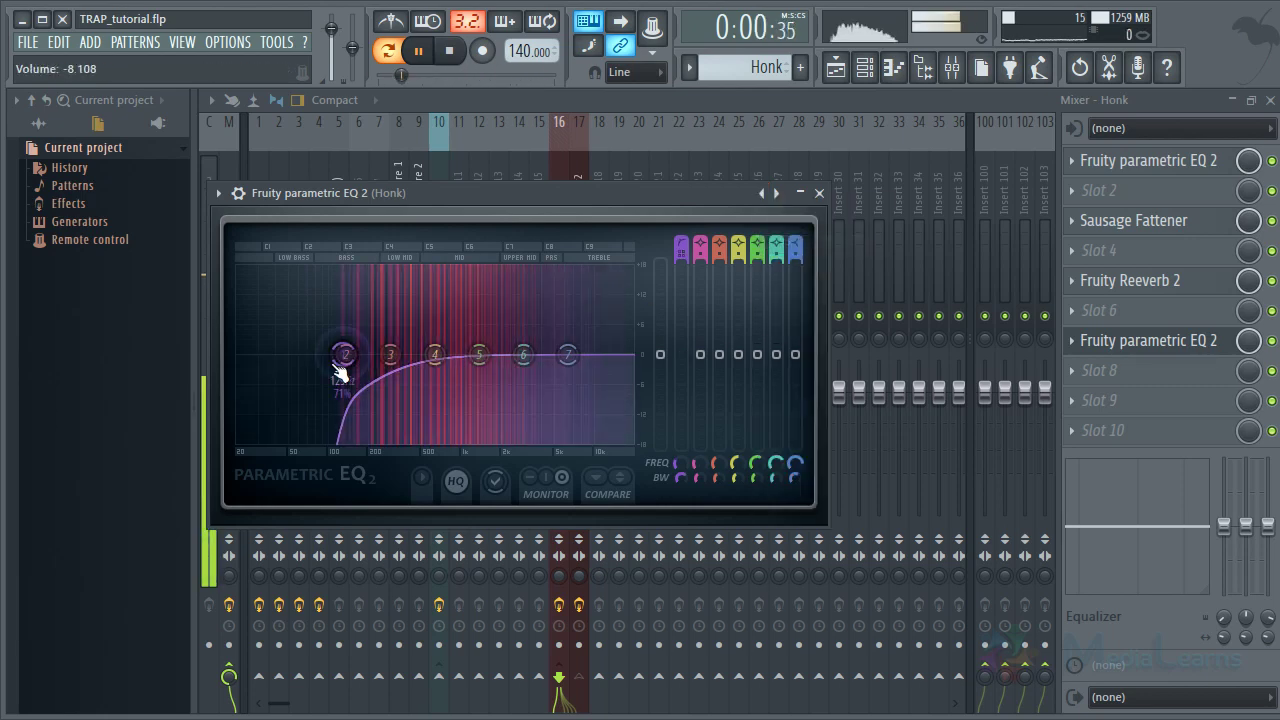
pyautogui.click(818, 193)
pyautogui.press('space')
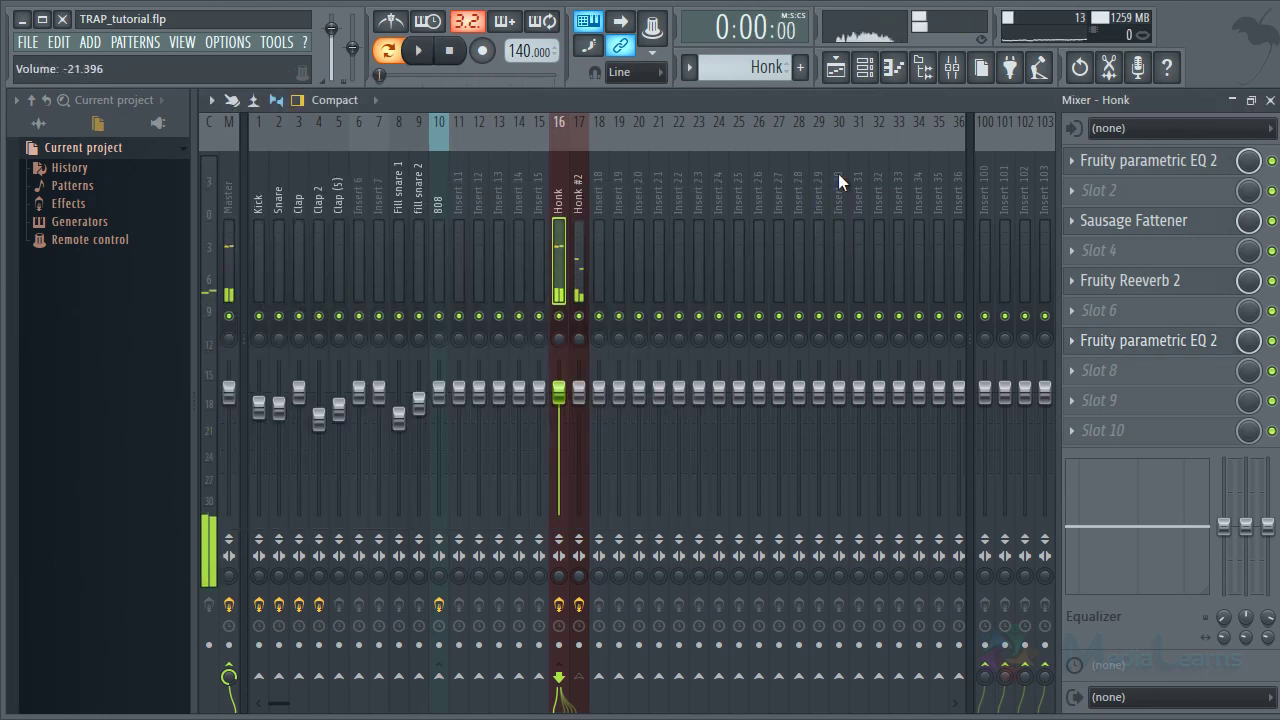
# Play the arrangement from the playlist and toggle solo on the Honk channel to check the layered sound against the drums
pyautogui.click(835, 67)
pyautogui.press('space')
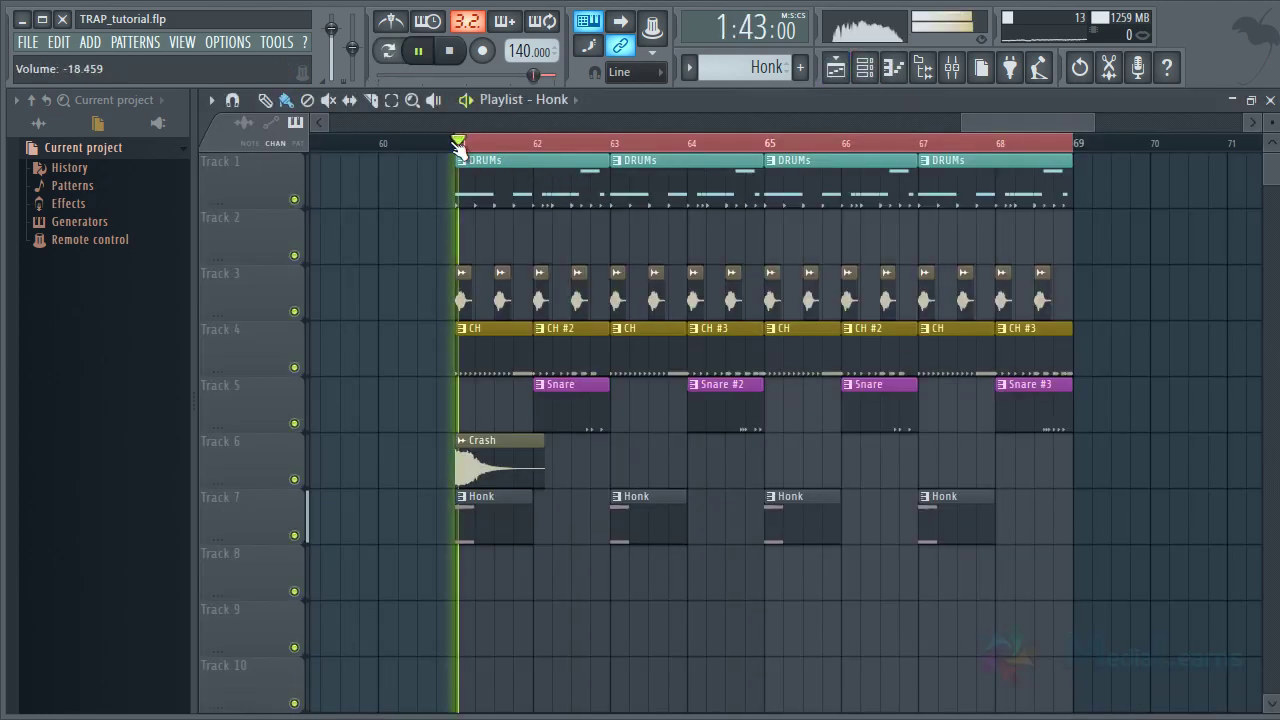
pyautogui.click(952, 67)
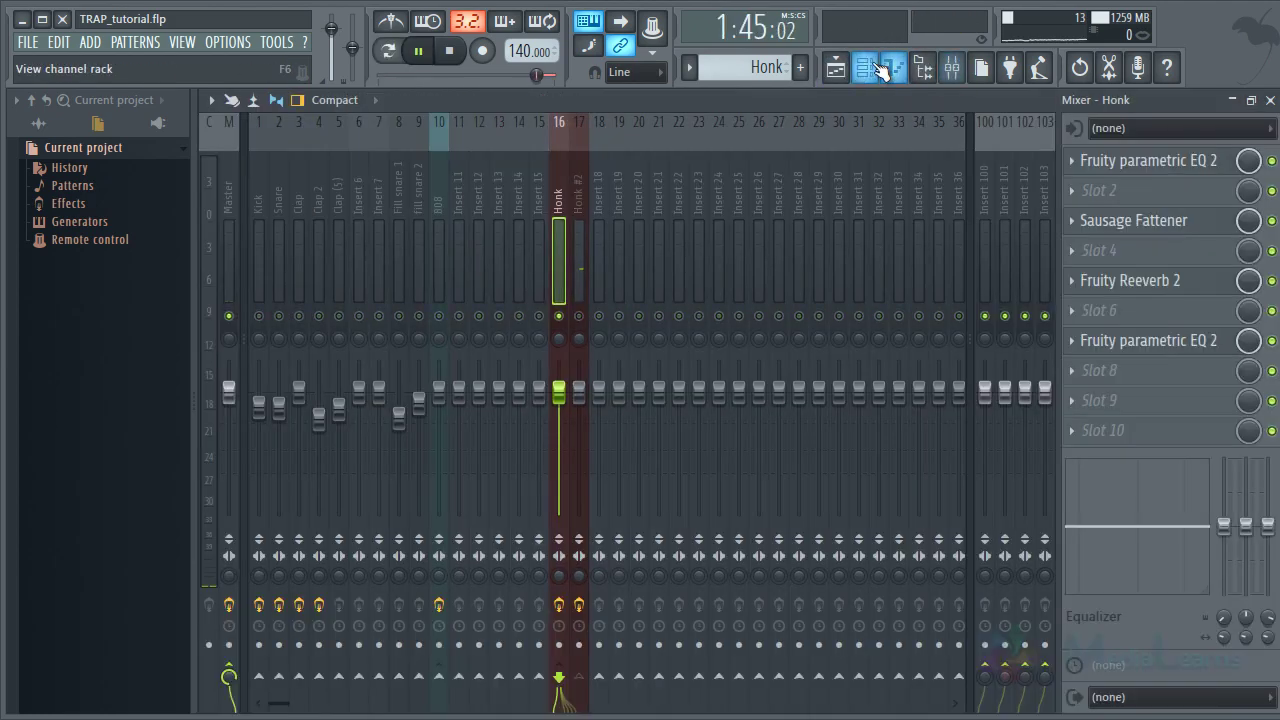
pyautogui.press('F6')
pyautogui.press('space')
pyautogui.rightClick(439, 180)
pyautogui.click(448, 188)
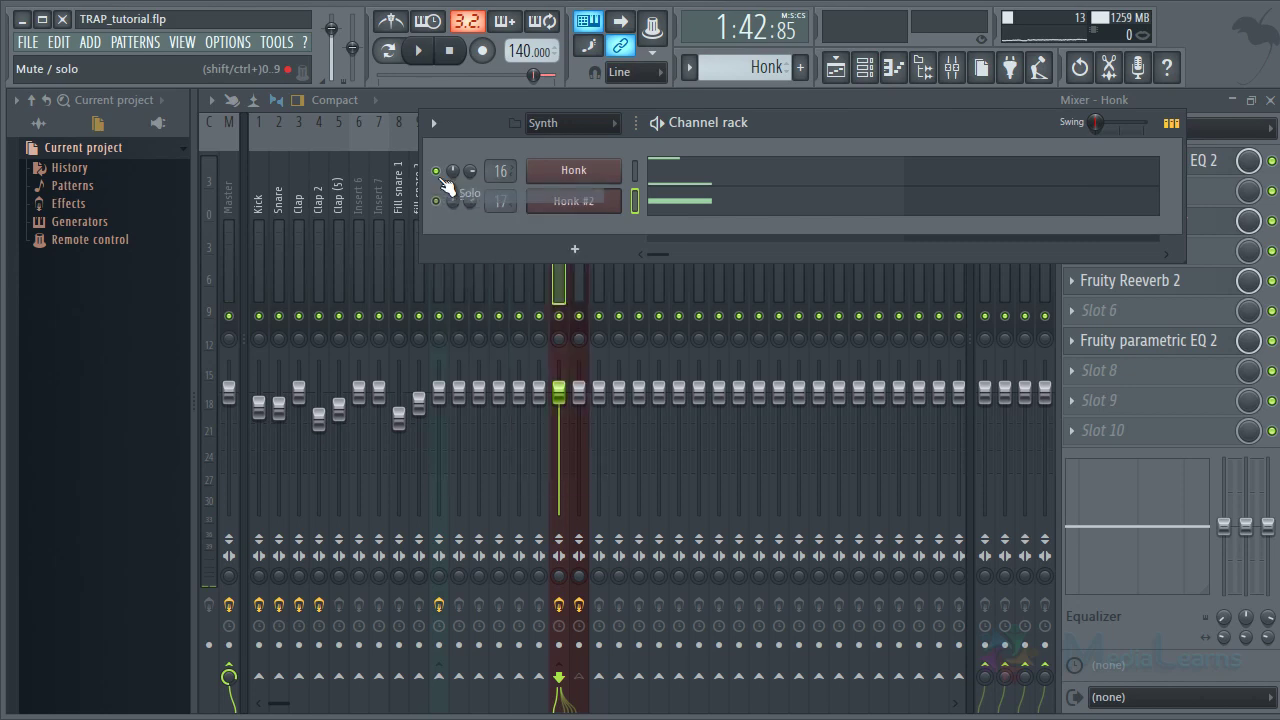
pyautogui.rightClick(437, 177)
pyautogui.click(456, 191)
pyautogui.press('space')
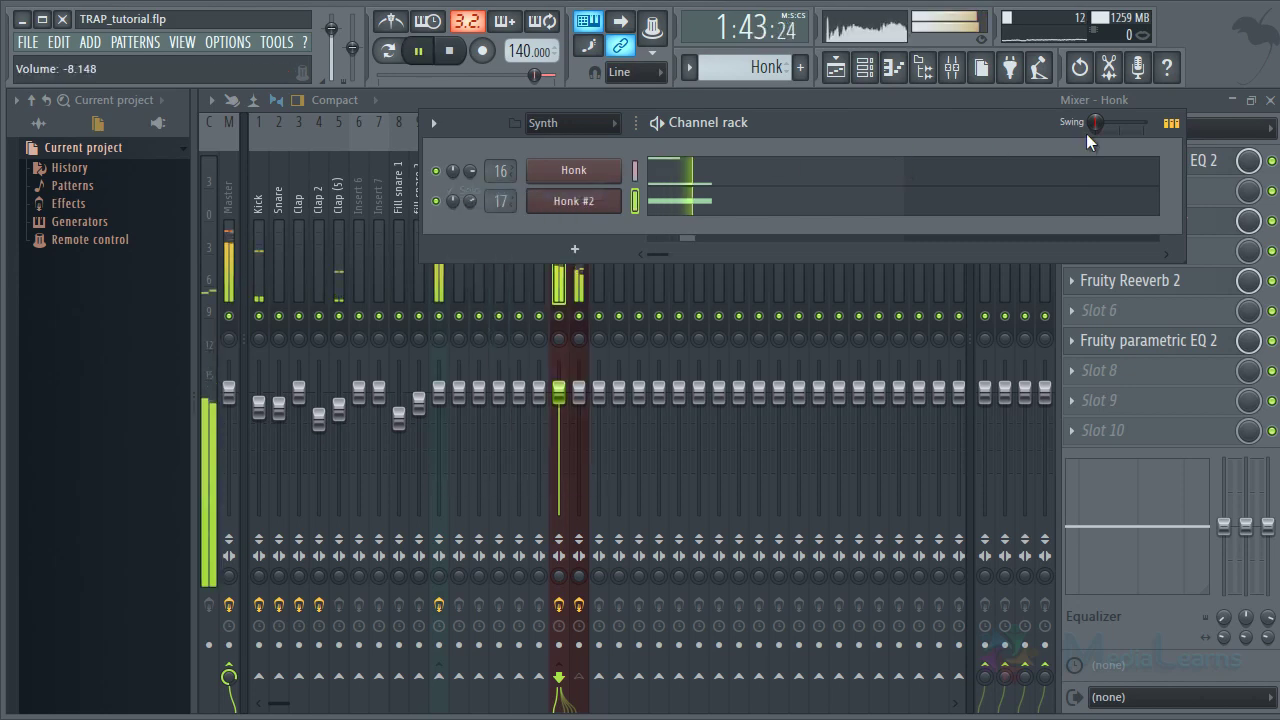
# Save the project and keep playing the full arrangement in the playlist
pyautogui.click(1270, 101)
pyautogui.press('F6')
pyautogui.hotkey('ctrl', 's')
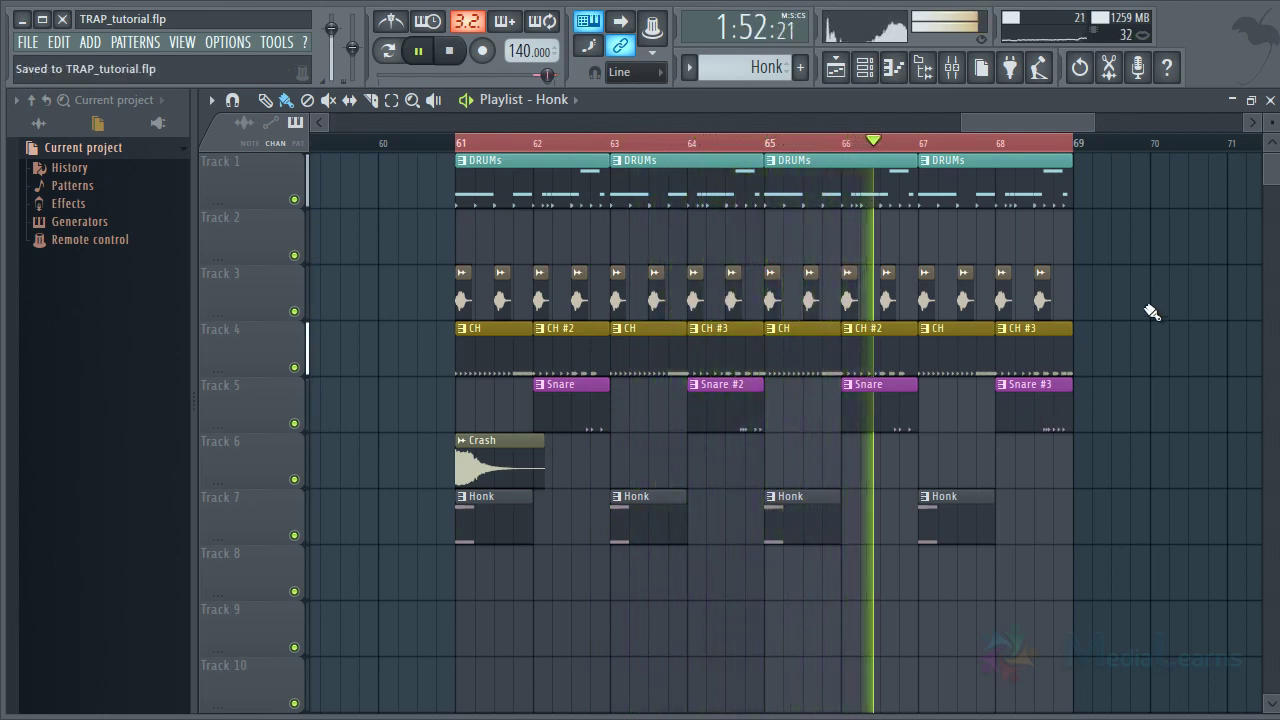
pyautogui.click(864, 67)
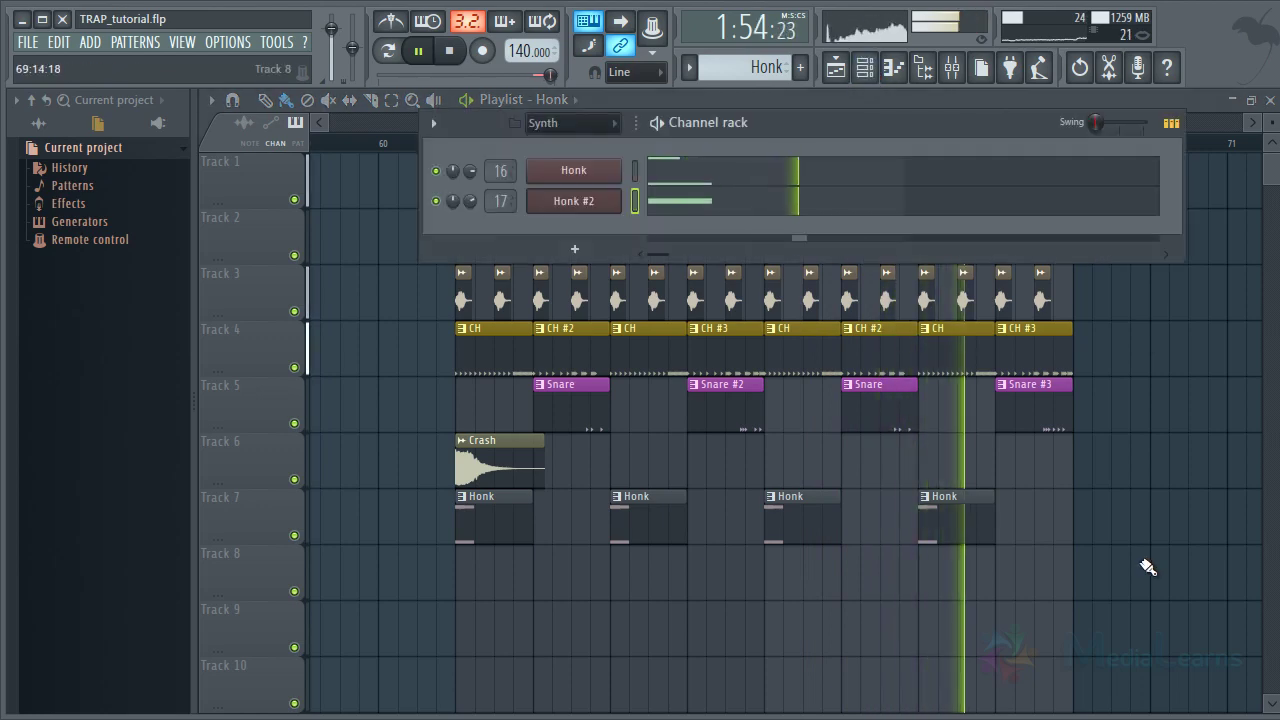
pyautogui.press('F6')
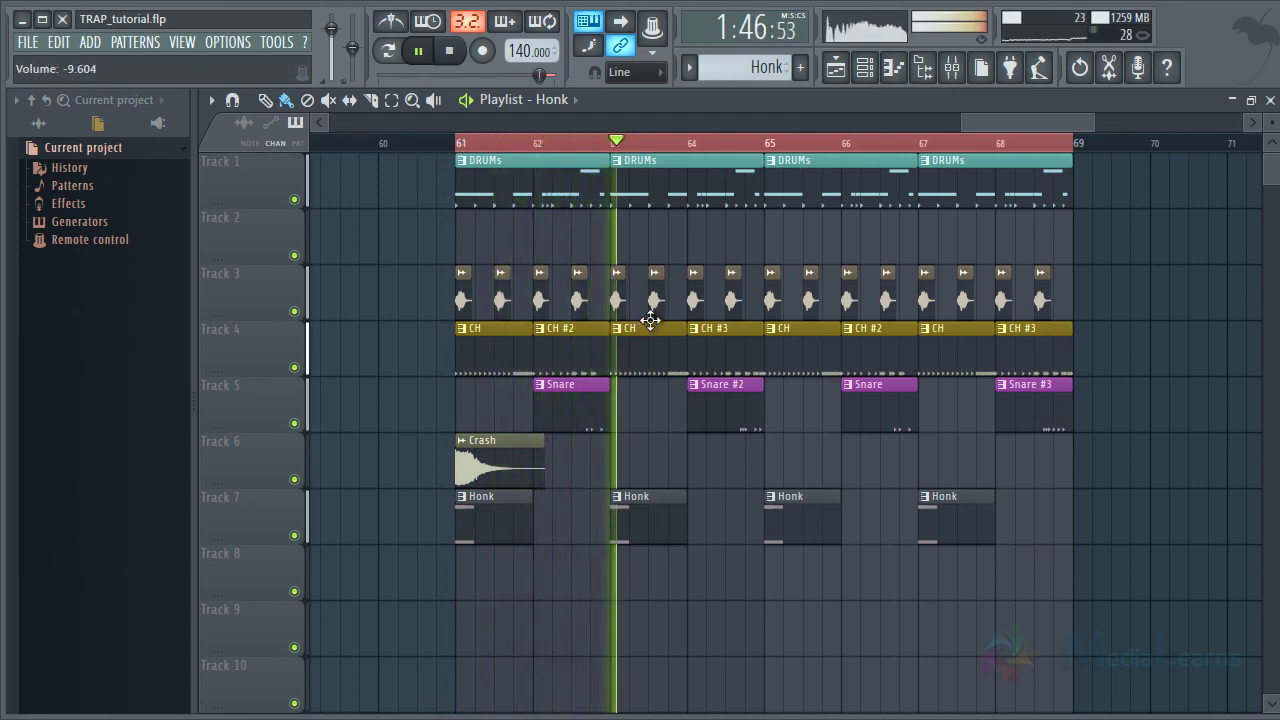
# Make the DRUMs clip at bar 63 unique and solo Track 1 for playback
pyautogui.press('space')
pyautogui.rightClick(613, 170)
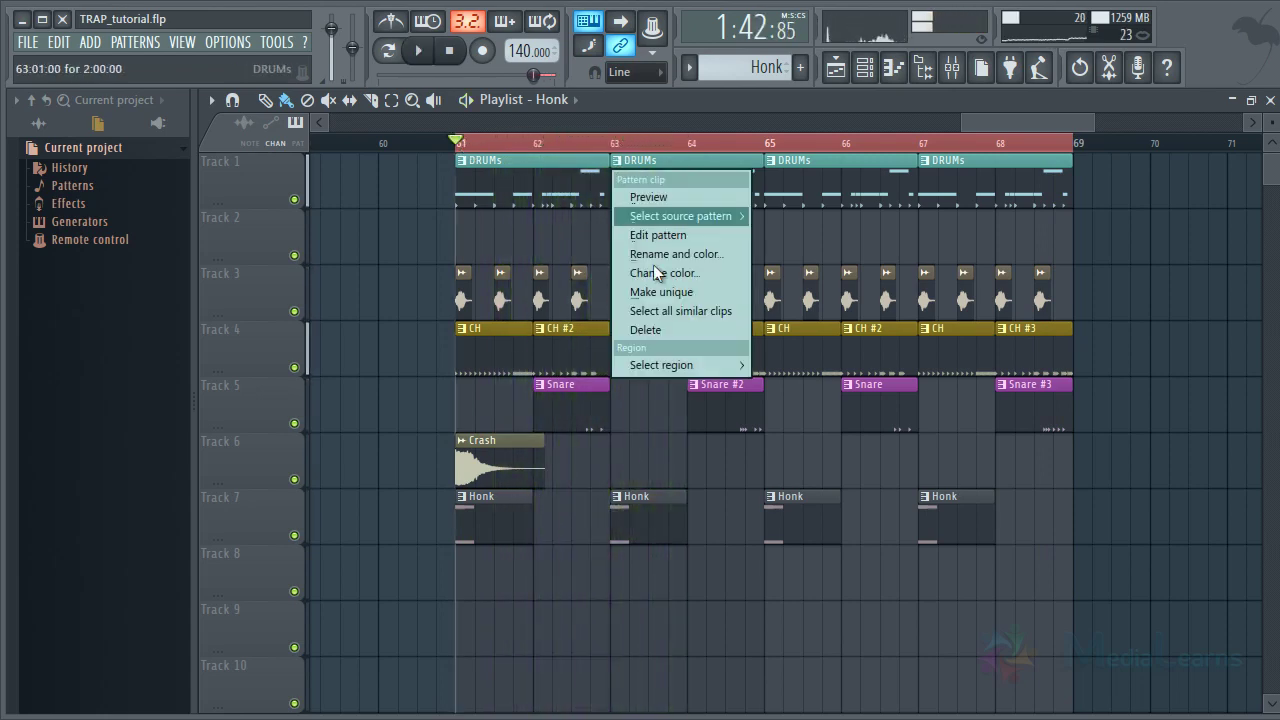
pyautogui.click(656, 291)
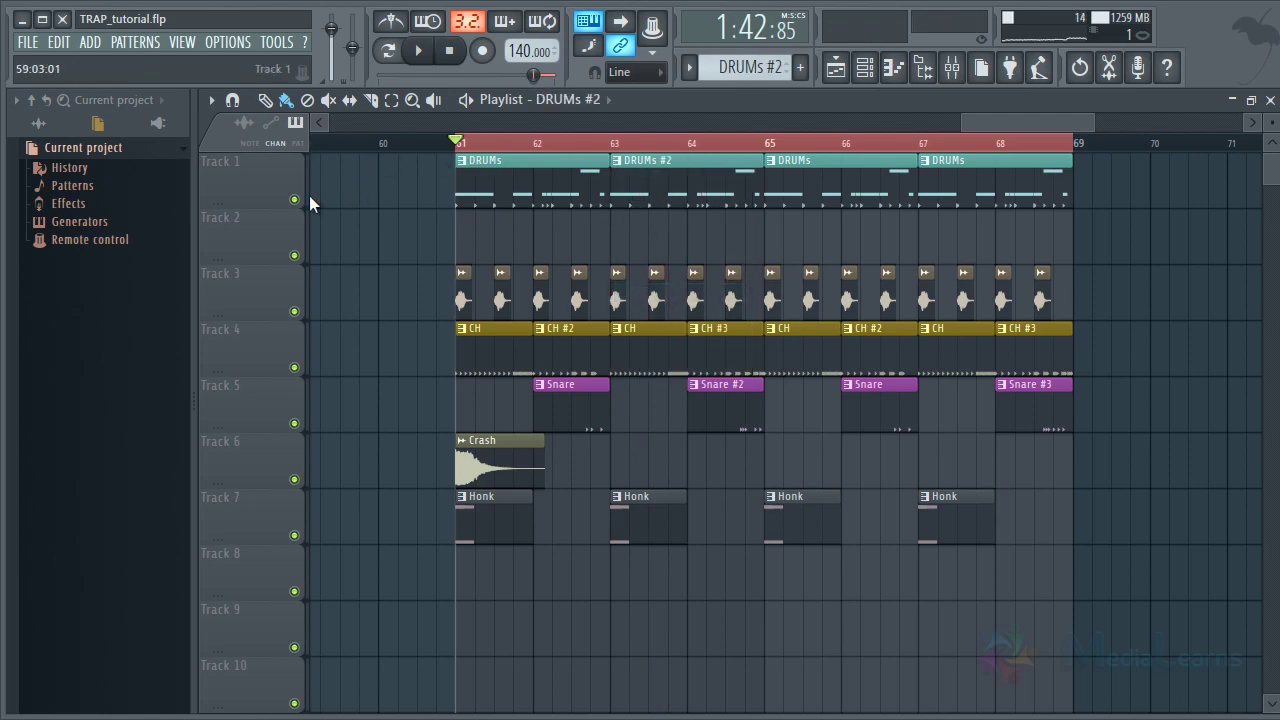
pyautogui.rightClick(296, 199)
pyautogui.press('space')
# Delete the C6 note and the final E5 note from the 808 part of DRUMs #2
pyautogui.doubleClick(654, 178)
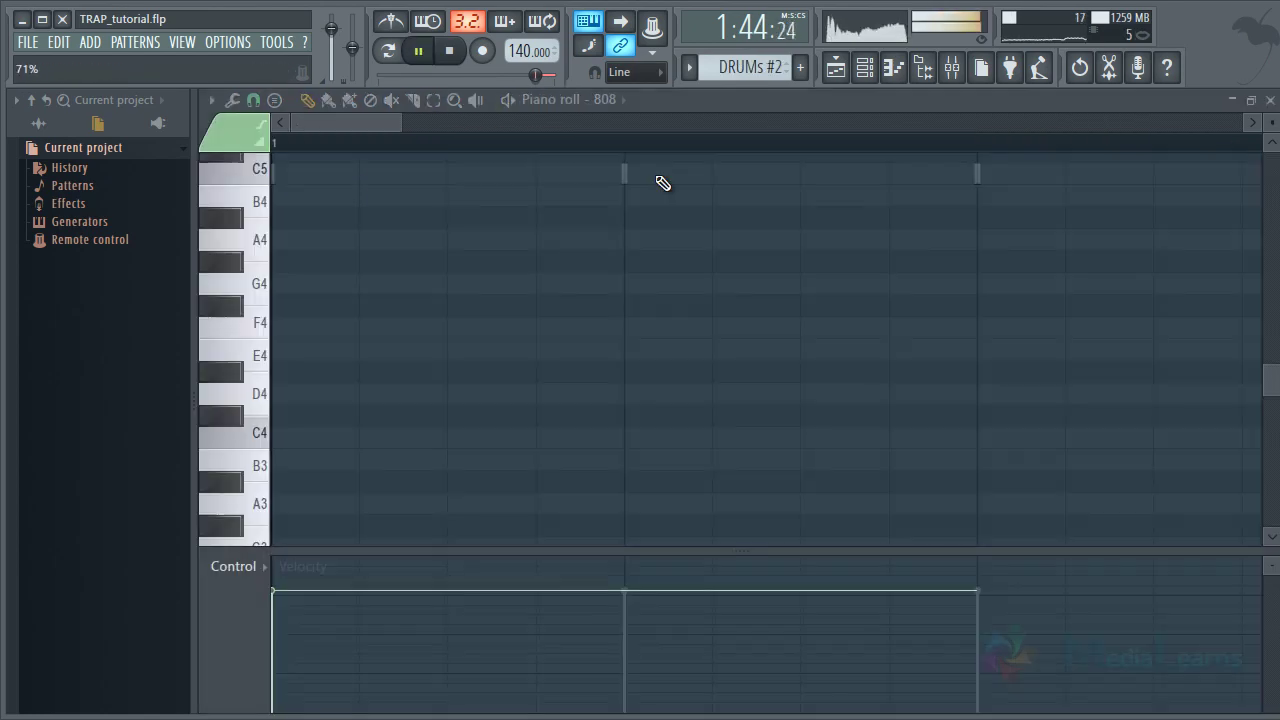
pyautogui.press('F7')
pyautogui.click(757, 170)
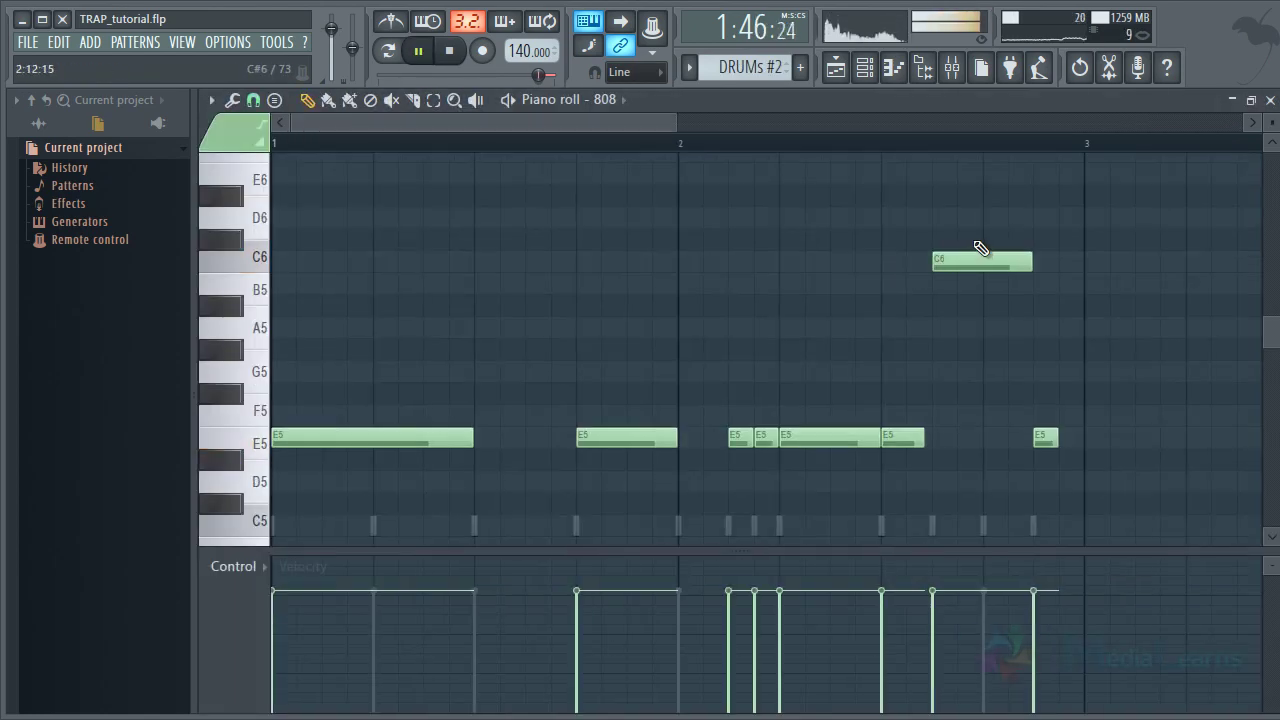
pyautogui.rightClick(980, 259)
pyautogui.rightClick(1043, 441)
pyautogui.press('F7')
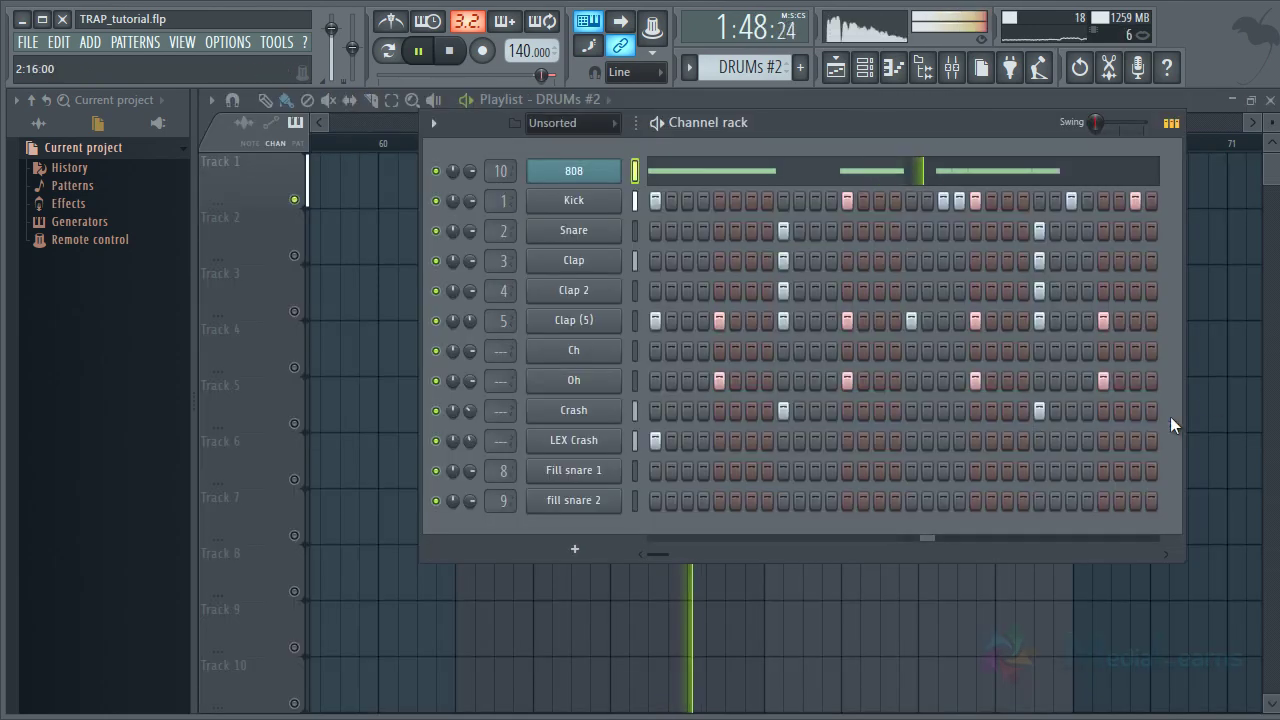
# Remove the last two Kick steps from DRUMs #2 and replay the soloed drum track
pyautogui.press('F6')
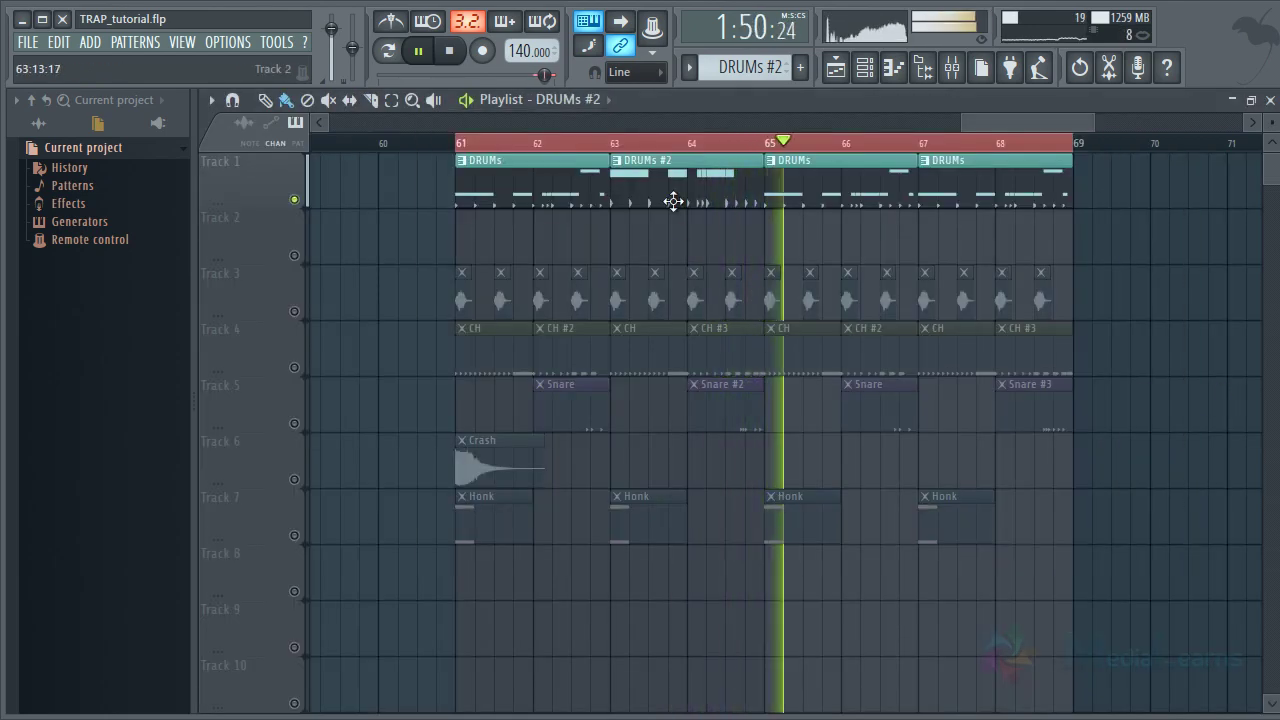
pyautogui.press('F7')
pyautogui.press('F7')
pyautogui.press('F6')
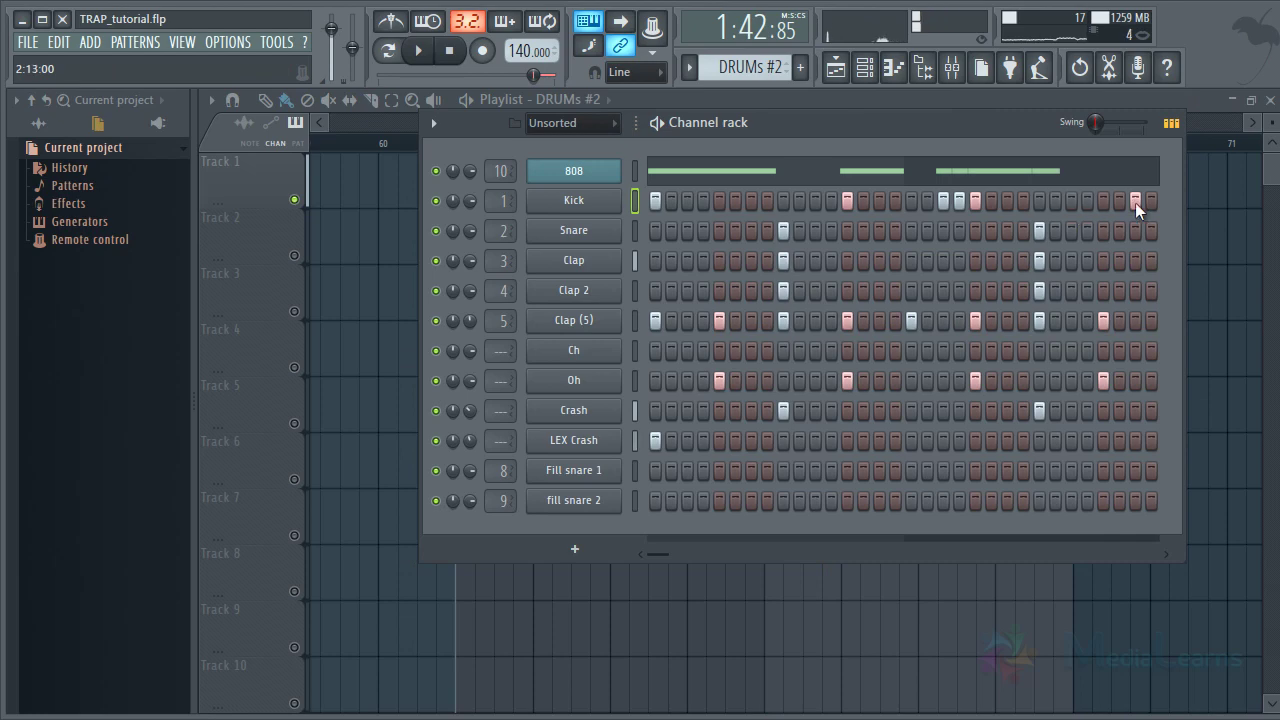
pyautogui.click(1091, 177)
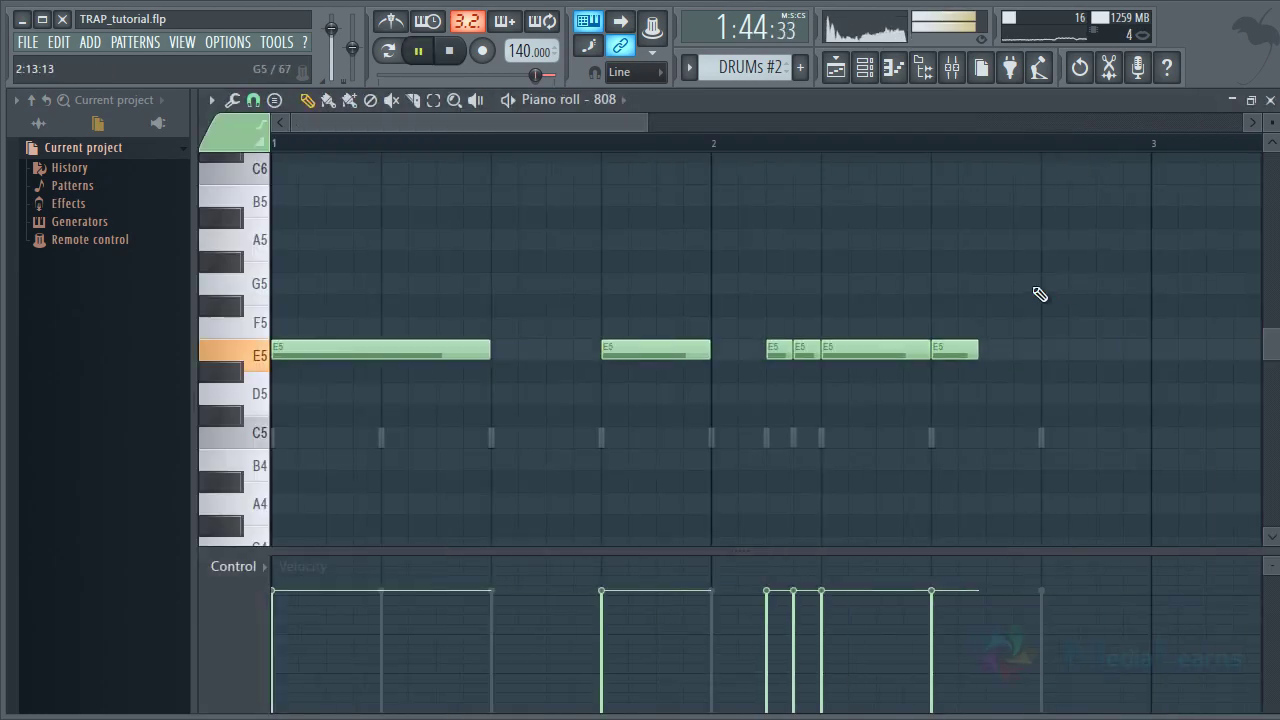
pyautogui.press('F7')
pyautogui.press('F6')
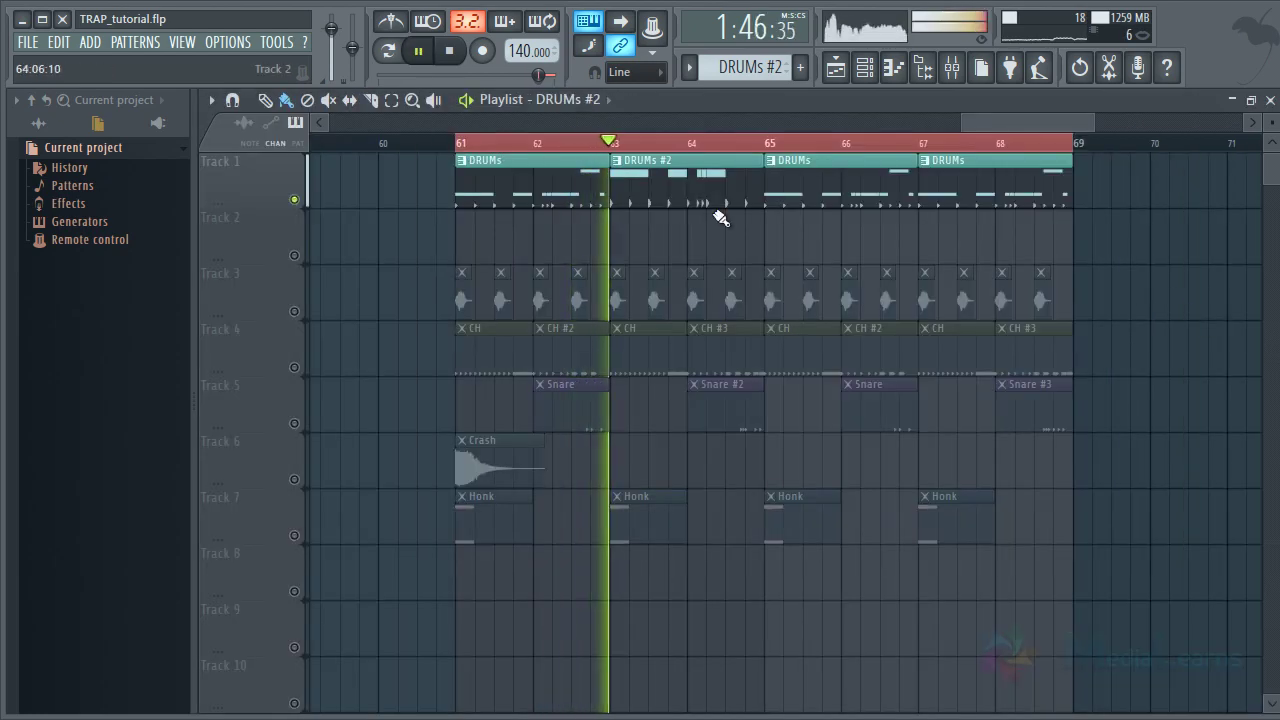
pyautogui.scroll(1, 709, 148)
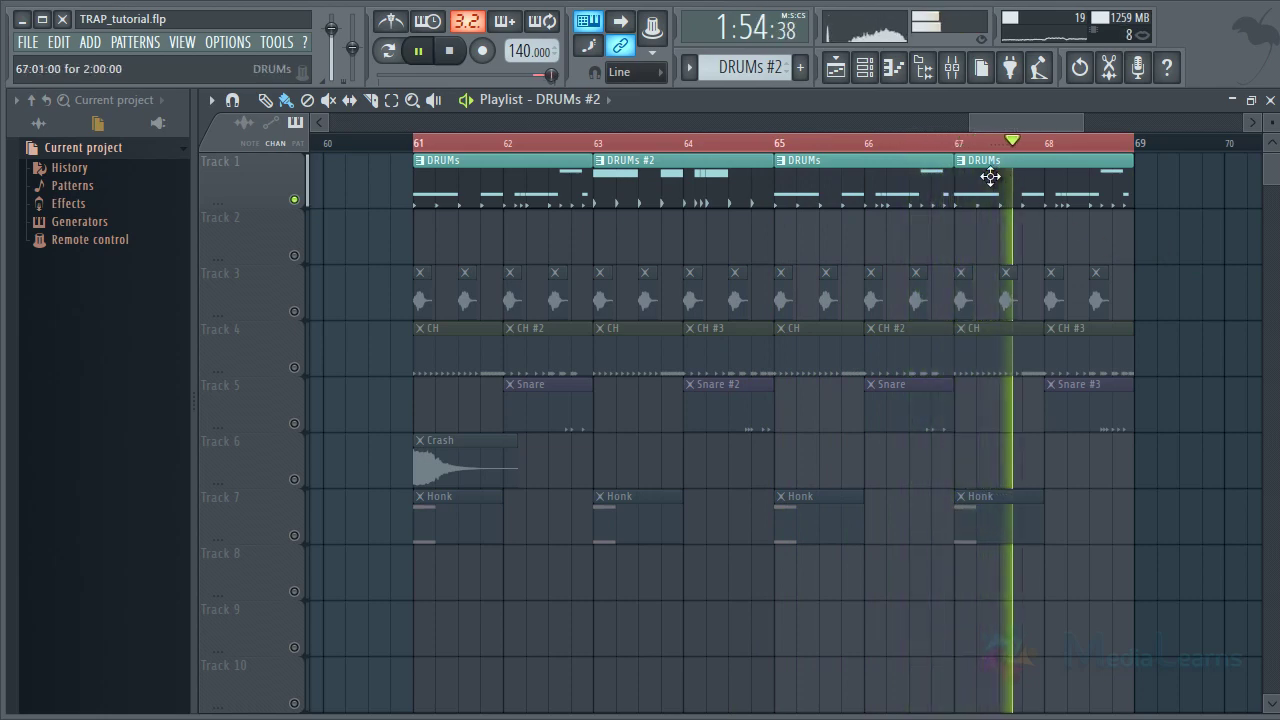
# Make the DRUMs clip at bar 67 unique and open its 808 notes for editing
pyautogui.press('space')
pyautogui.click(964, 164)
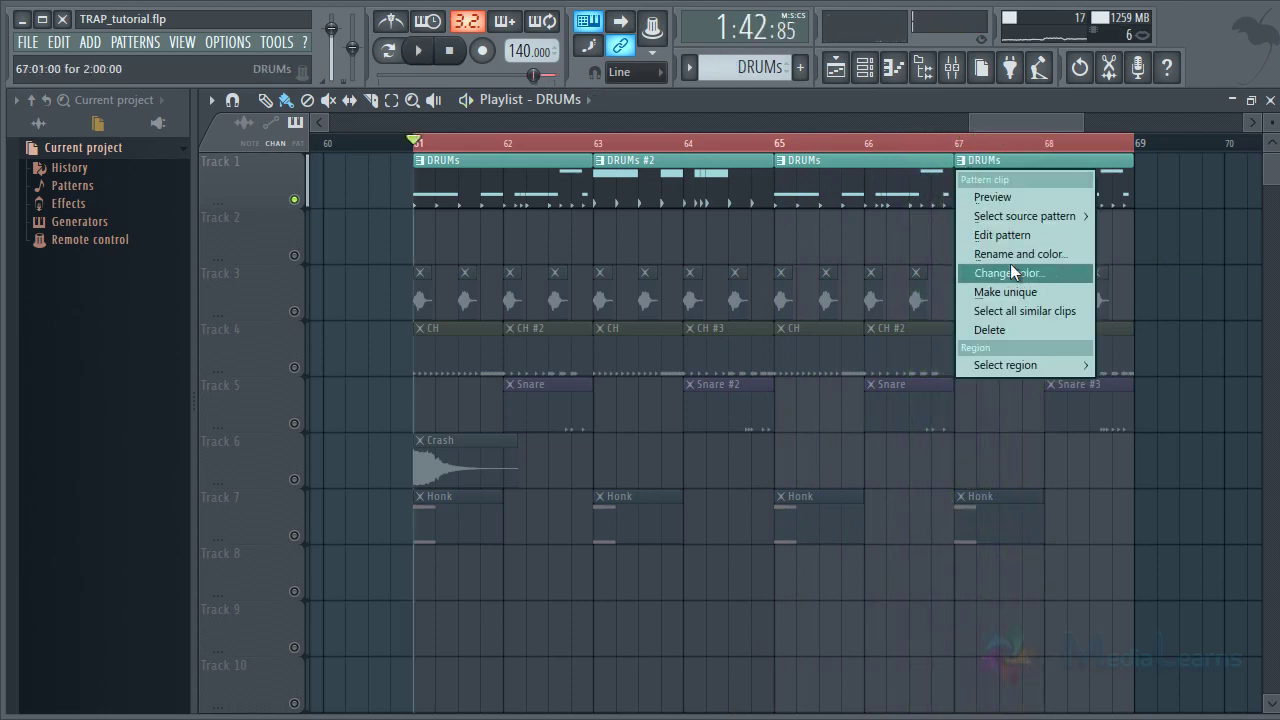
pyautogui.click(997, 289)
pyautogui.doubleClick(1013, 191)
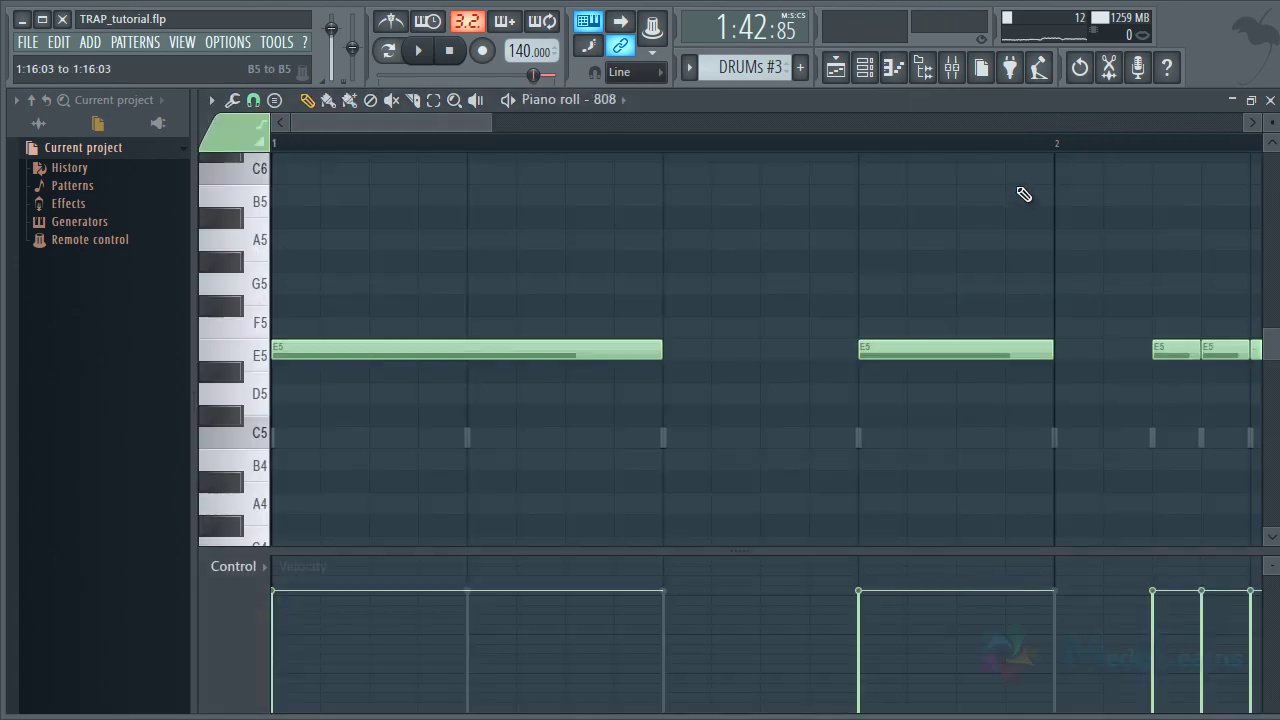
# In the DRUMs #3 808 part, move the longer bar 2 E5 note up to C6 and the original C6 note down to E5
pyautogui.scroll(-3, 1017, 187)
pyautogui.press('Escape')
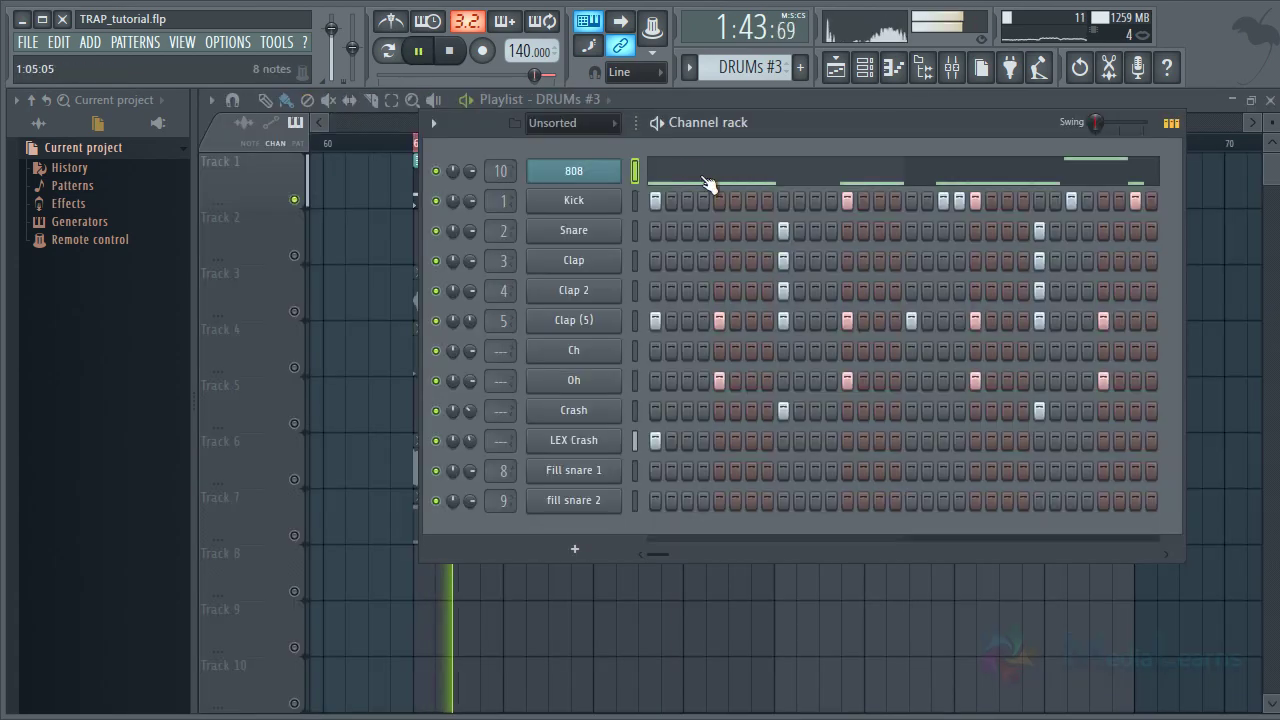
pyautogui.click(868, 174)
pyautogui.scroll(-3, 853, 258)
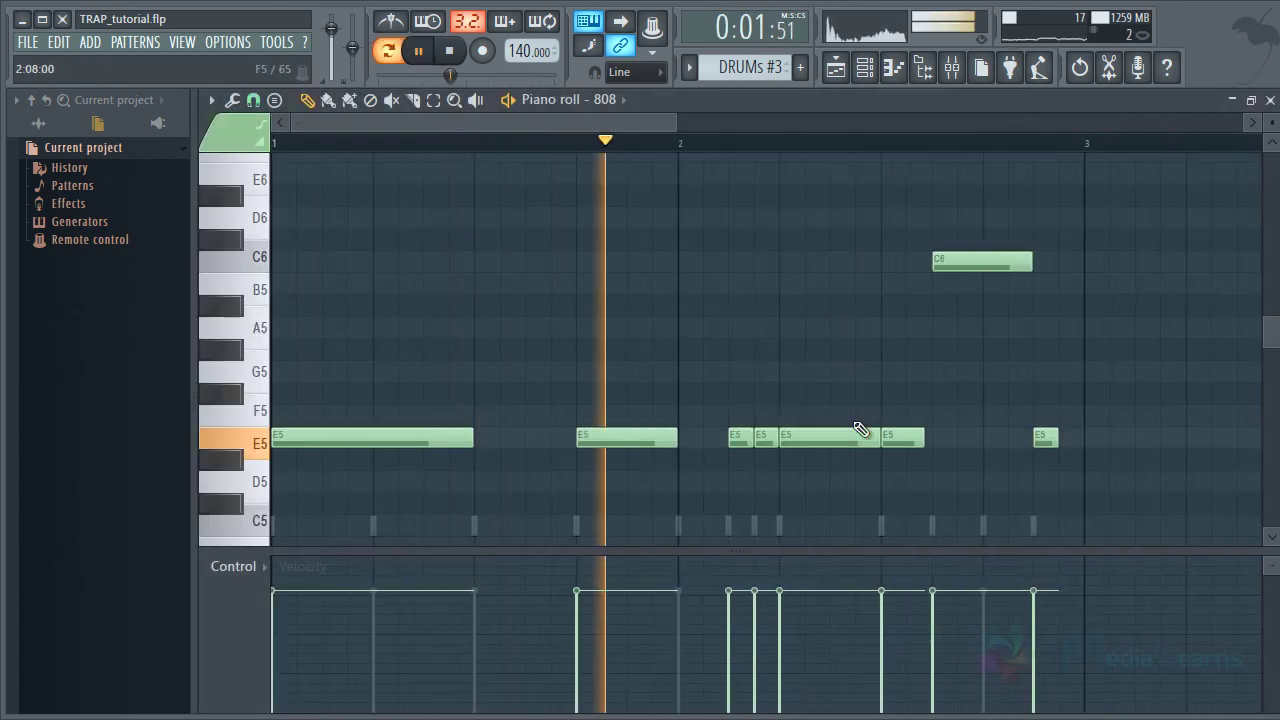
pyautogui.moveTo(819, 438); pyautogui.dragTo(806, 253)
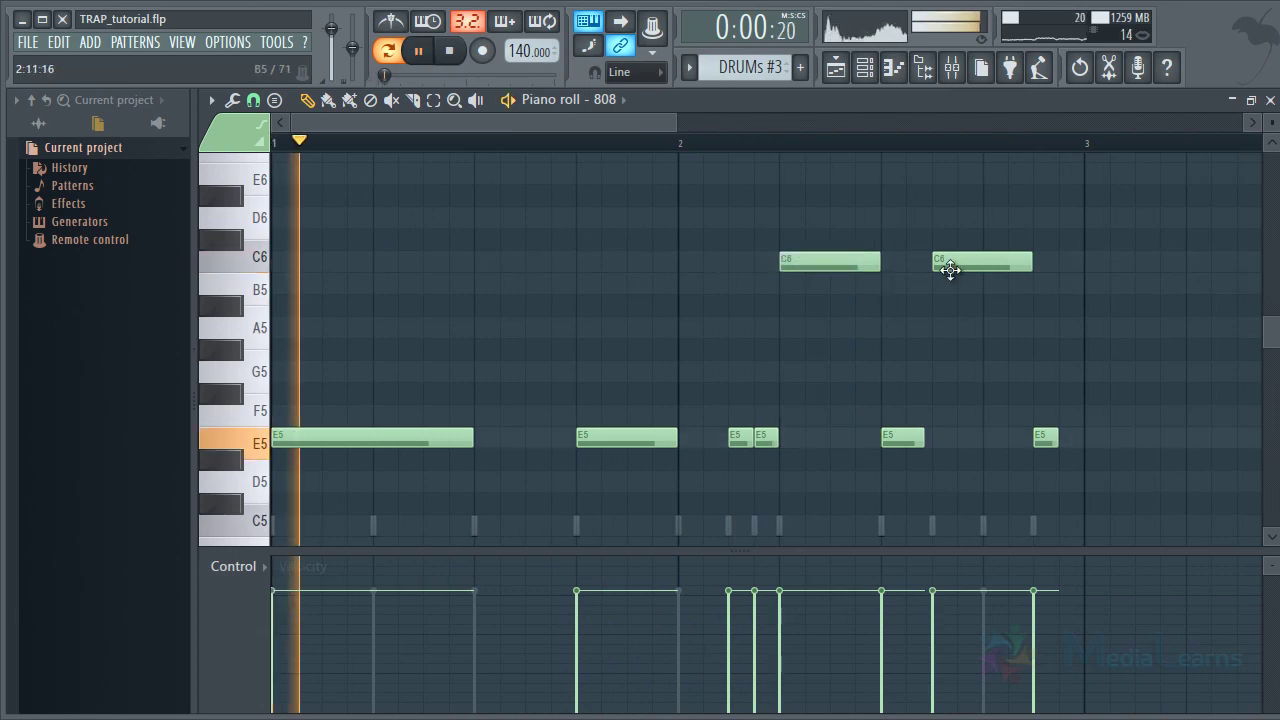
pyautogui.moveTo(952, 265); pyautogui.dragTo(951, 447)
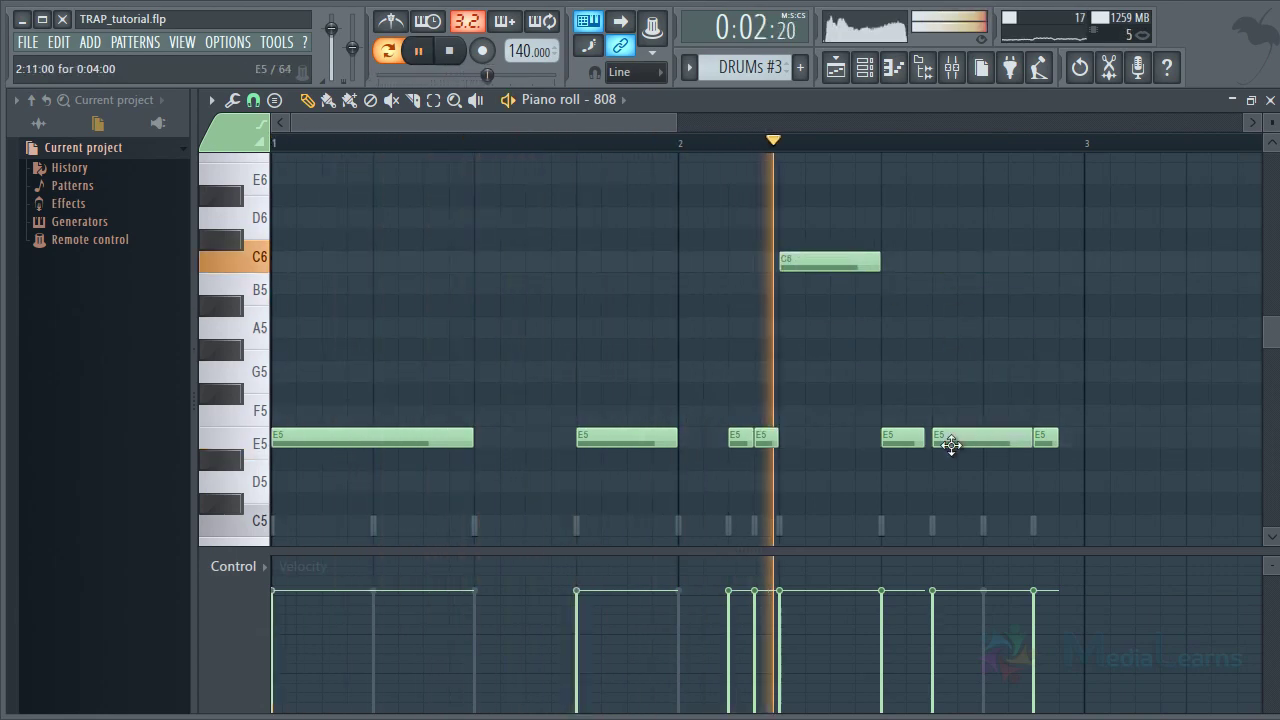
# Lower the final DRUMs #3 808 note to D5, extend it to the end of bar 2 and save the project
pyautogui.press('space')
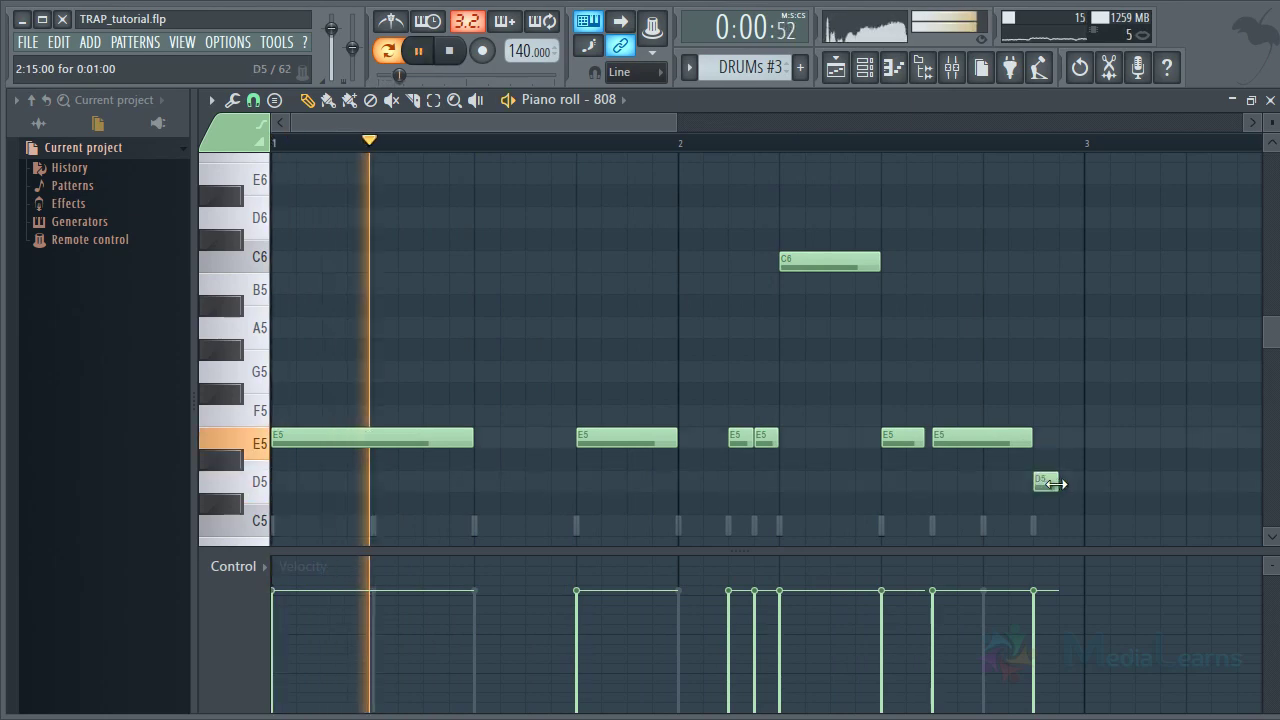
pyautogui.moveTo(1057, 484); pyautogui.dragTo(1082, 482)
pyautogui.keyDown('ctrl'); pyautogui.rightClick(1123, 346); pyautogui.keyUp('ctrl')
pyautogui.hotkey('ctrl', 's')
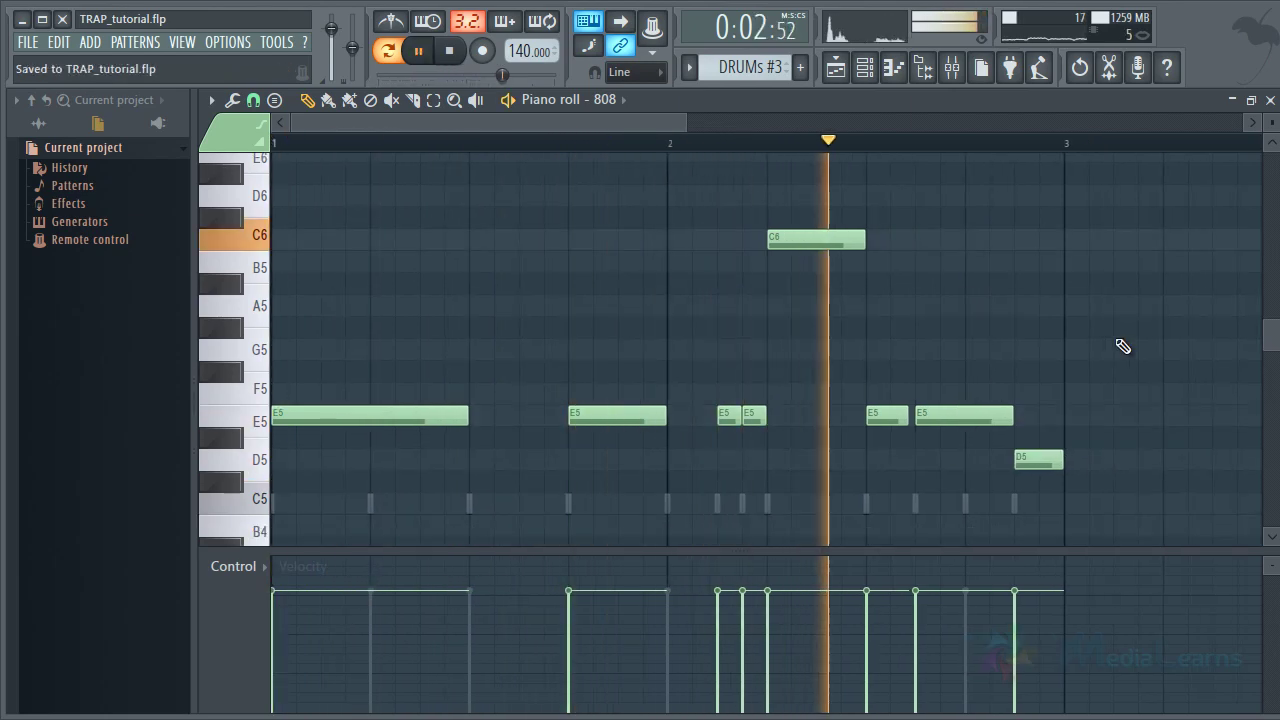
# Unsolo Track 1 in the playlist and play the full arrangement from bar 61
pyautogui.press('Escape')
pyautogui.press('Escape')
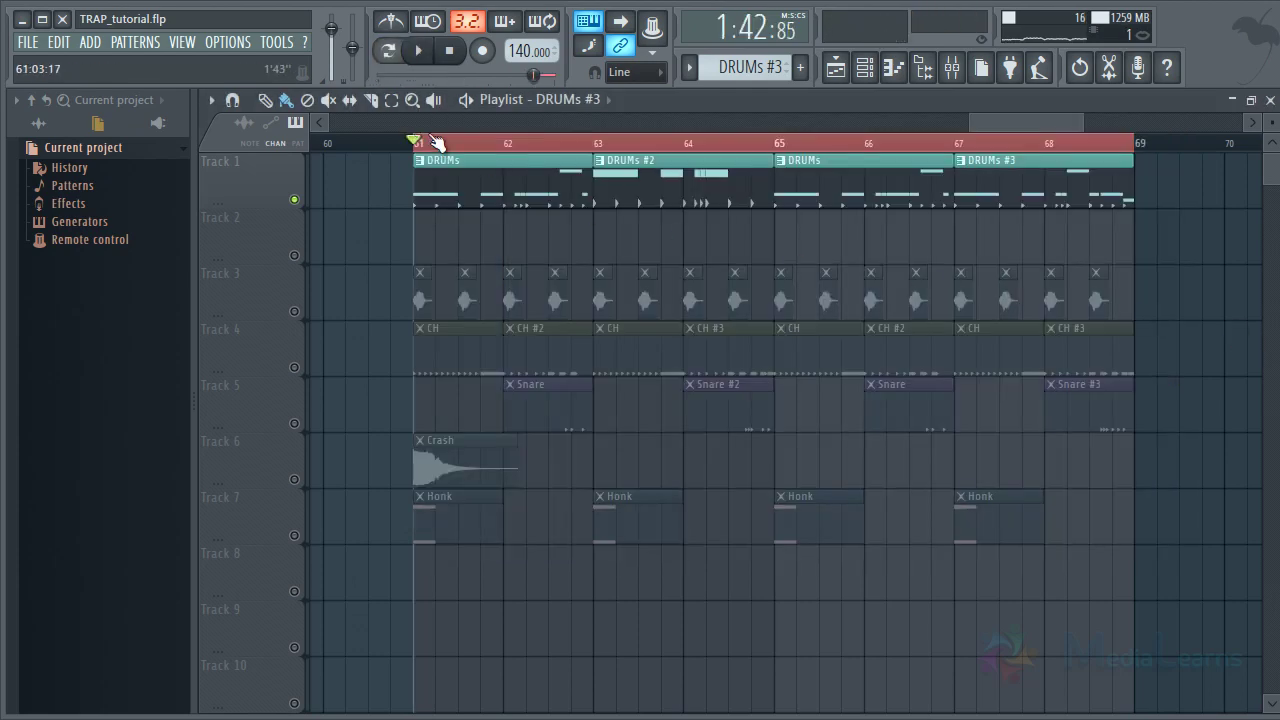
pyautogui.press('space')
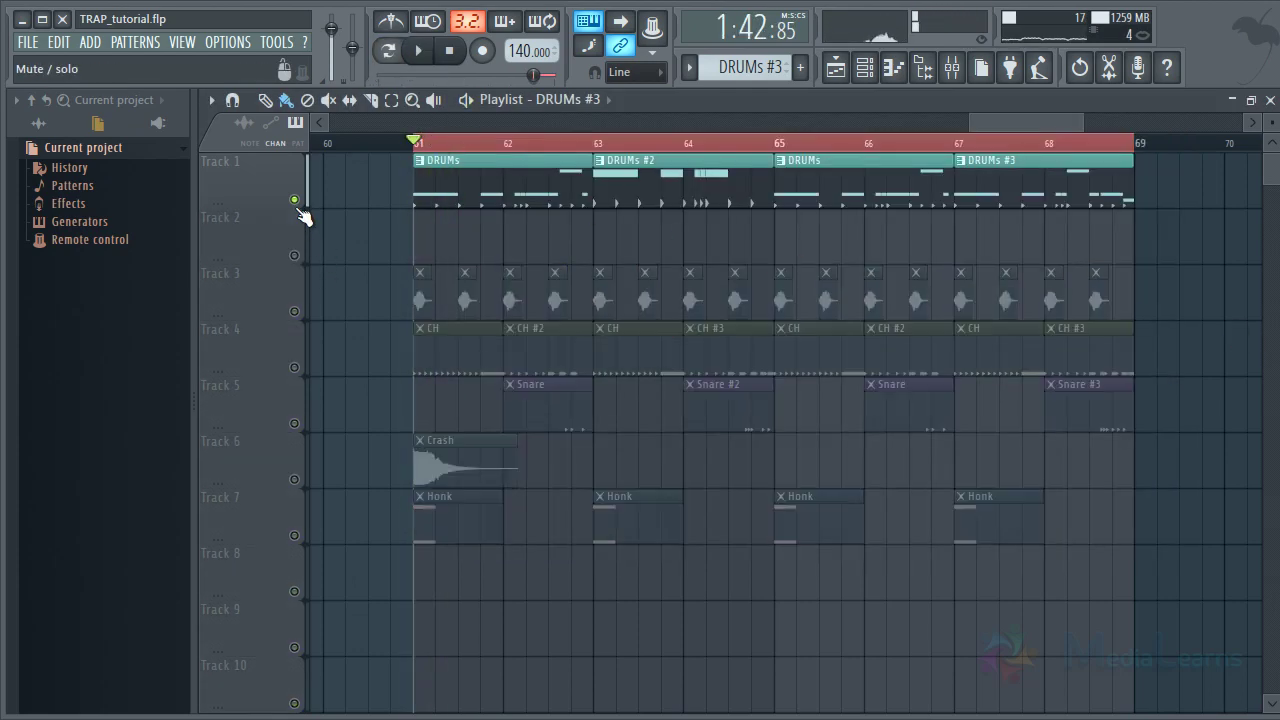
pyautogui.press('space')
pyautogui.rightClick(297, 206)
pyautogui.press('space')
pyautogui.press('space')
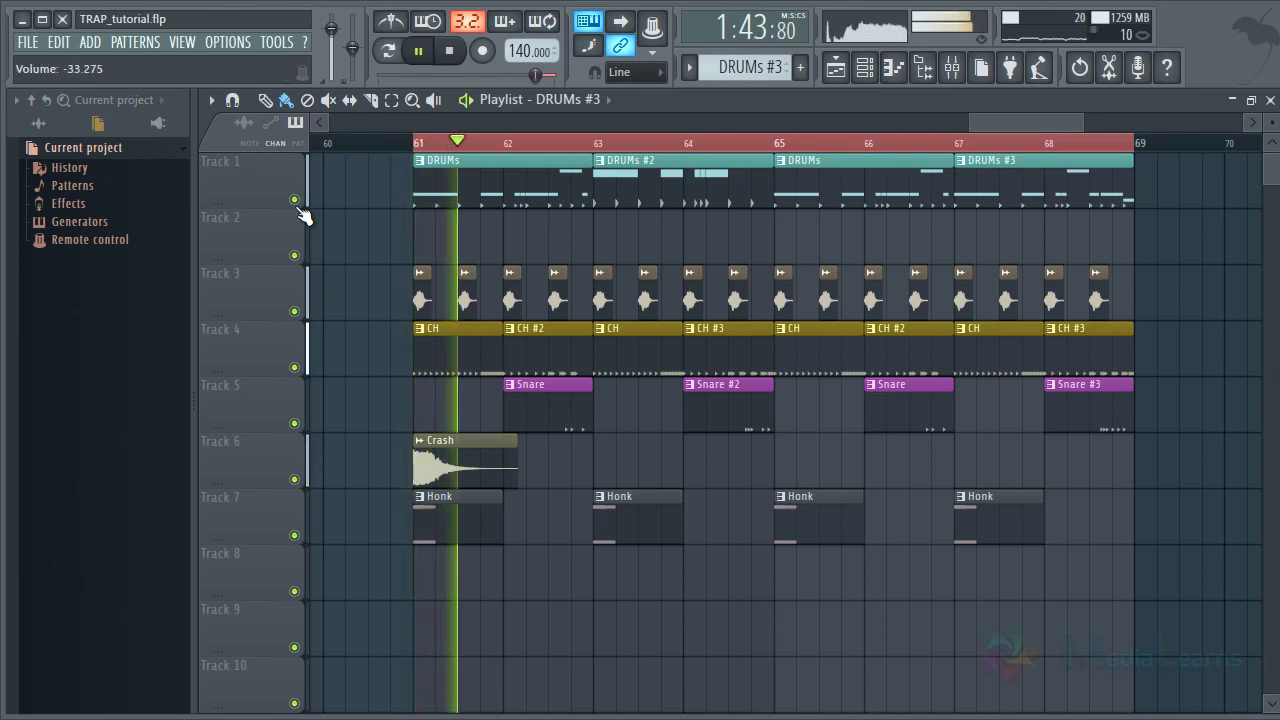
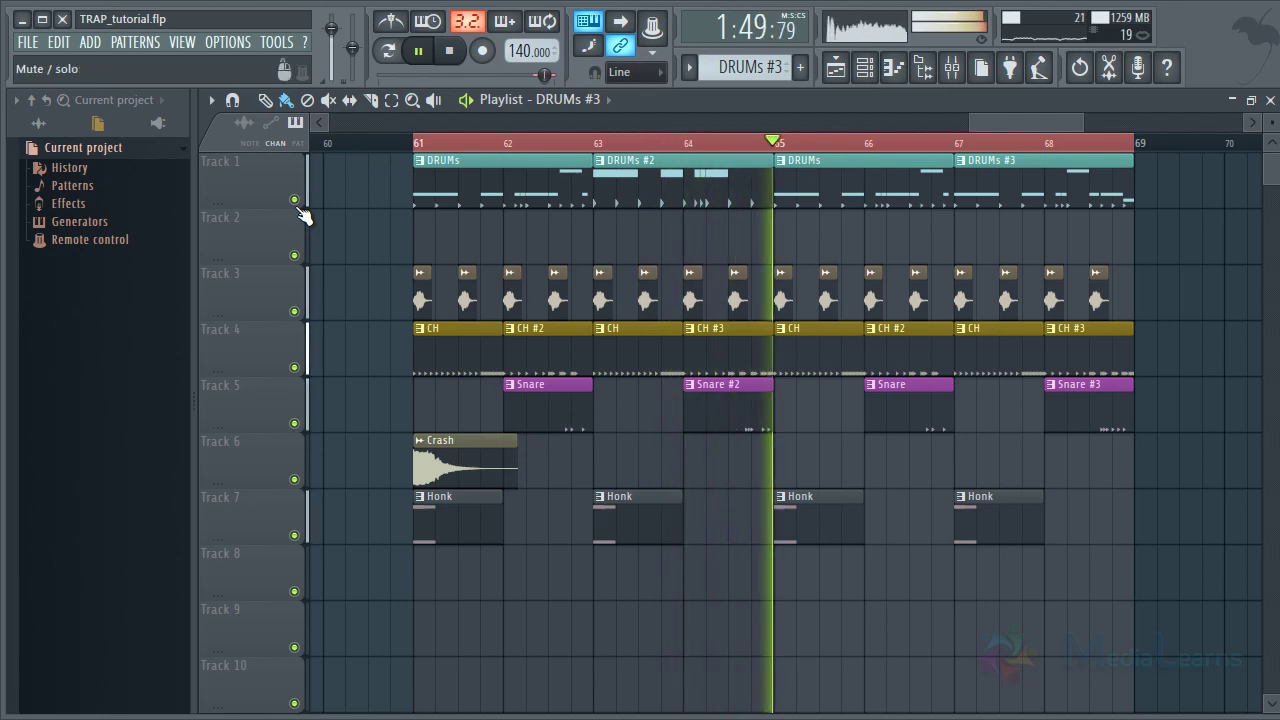
# Add a four-step B4 note directly after the last E5 note in the DRUMs #2 808 part
pyautogui.press('space')
pyautogui.doubleClick(637, 178)
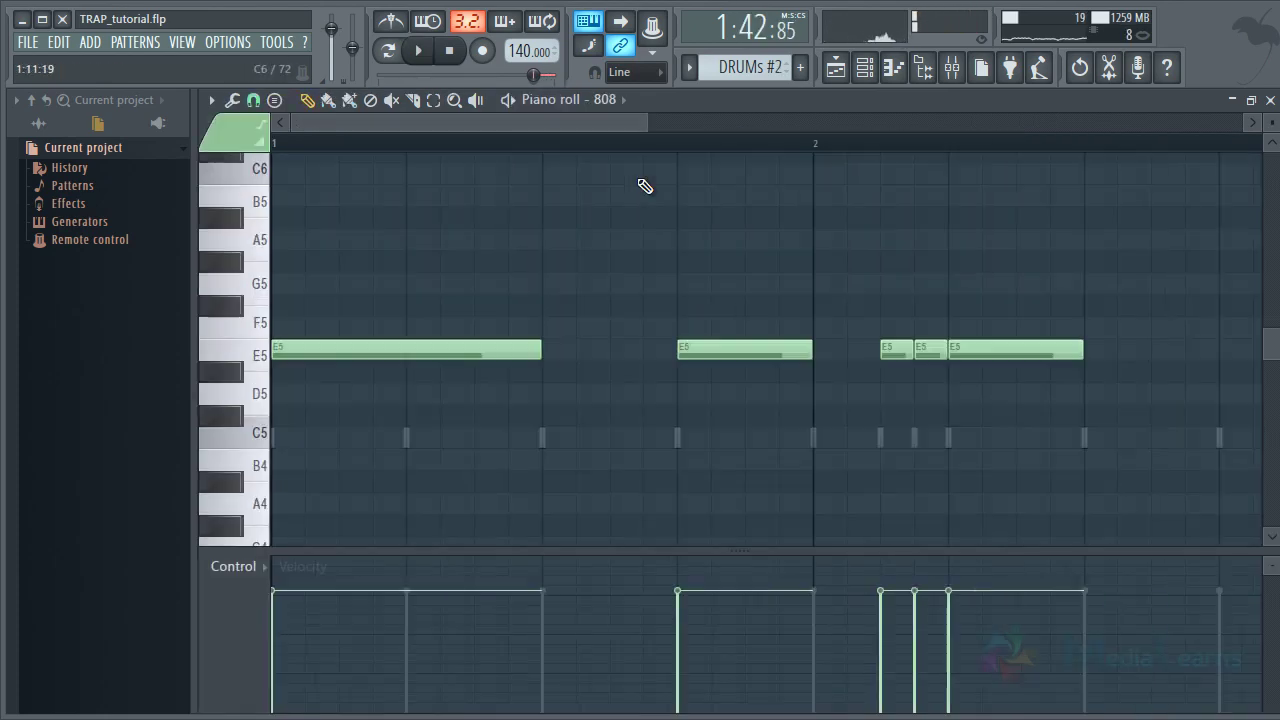
pyautogui.moveTo(930, 406); pyautogui.dragTo(933, 494)
pyautogui.moveTo(932, 446); pyautogui.dragTo(932, 446)
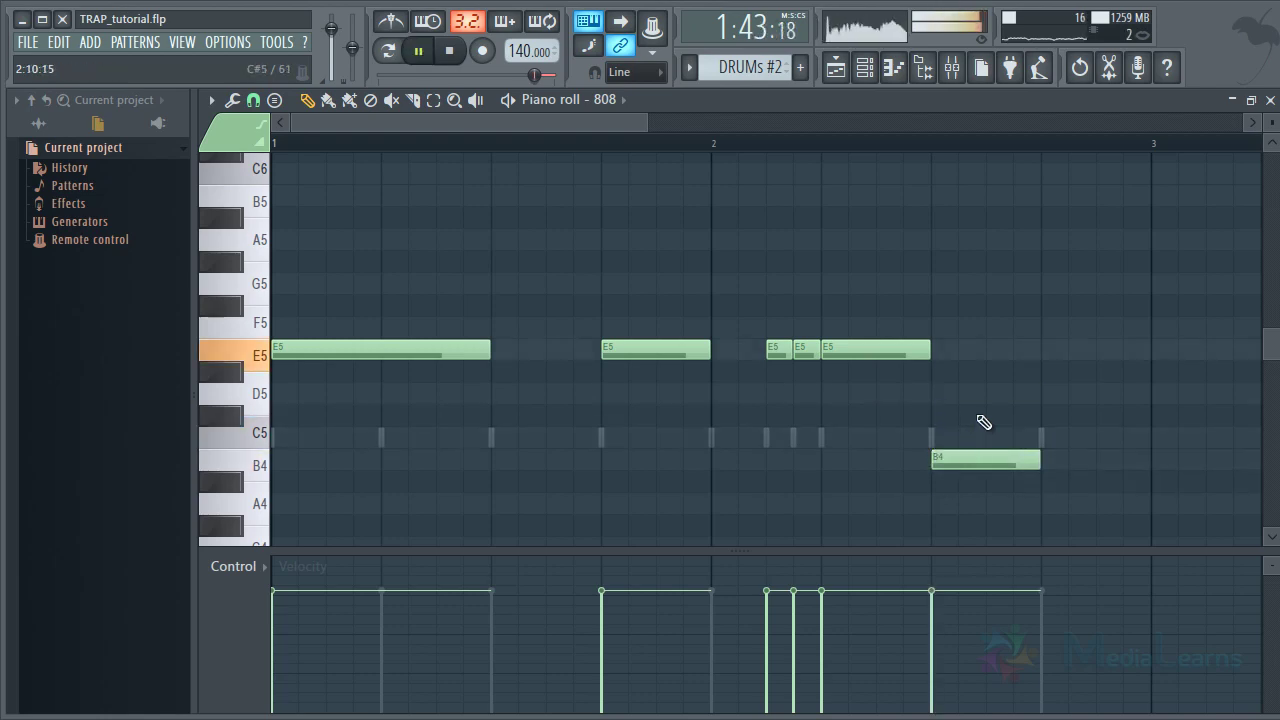
pyautogui.press('Escape')
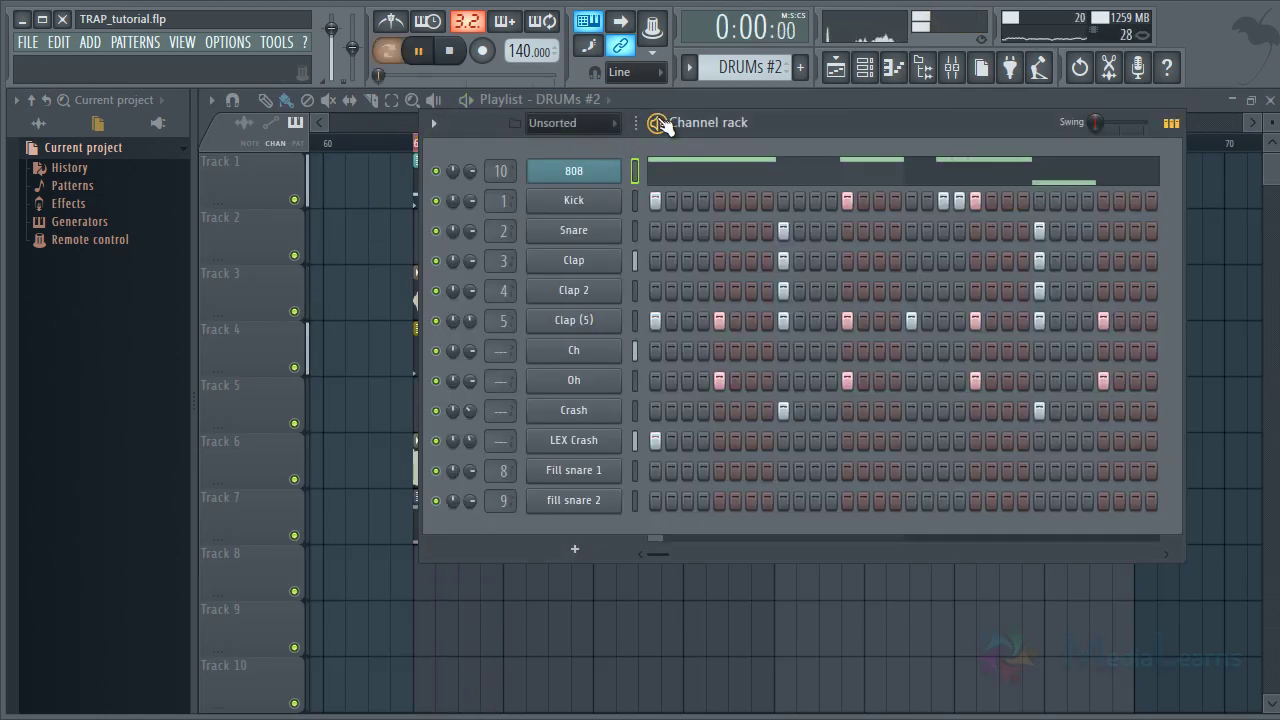
# Shift the B4 note of the DRUMs #2 808 part two steps later and play the pattern
pyautogui.click(706, 183)
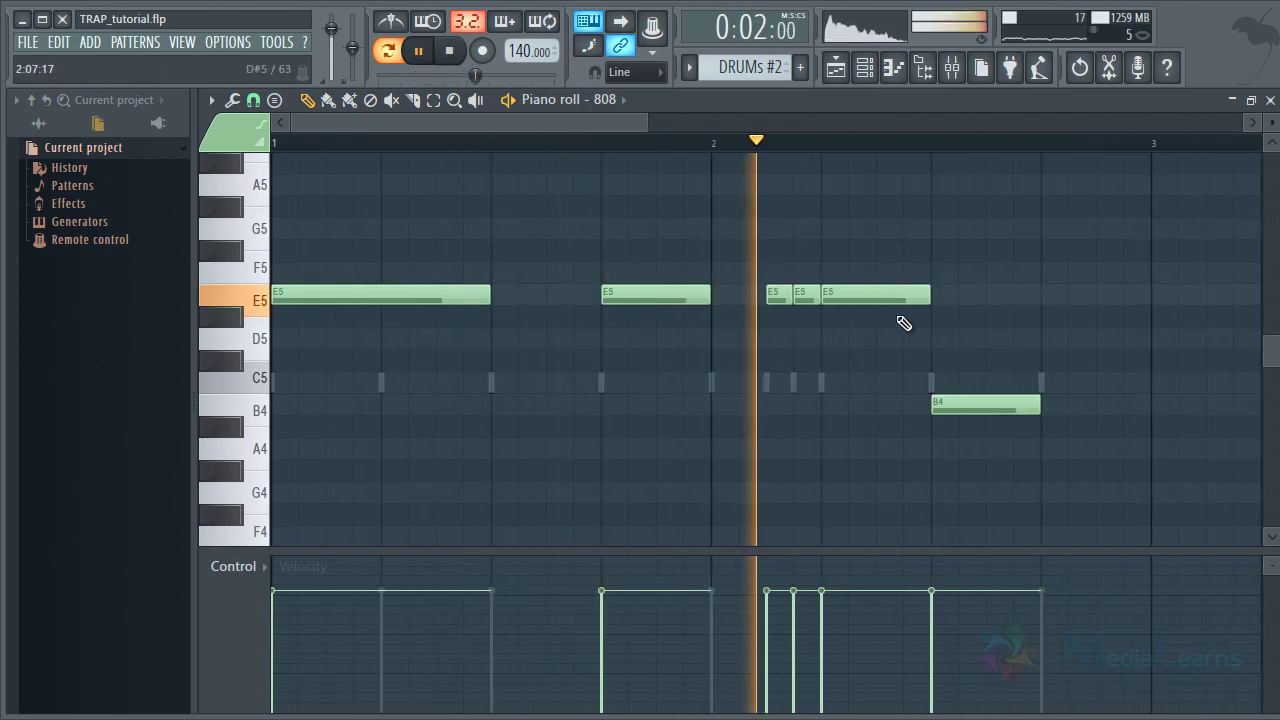
pyautogui.press('space')
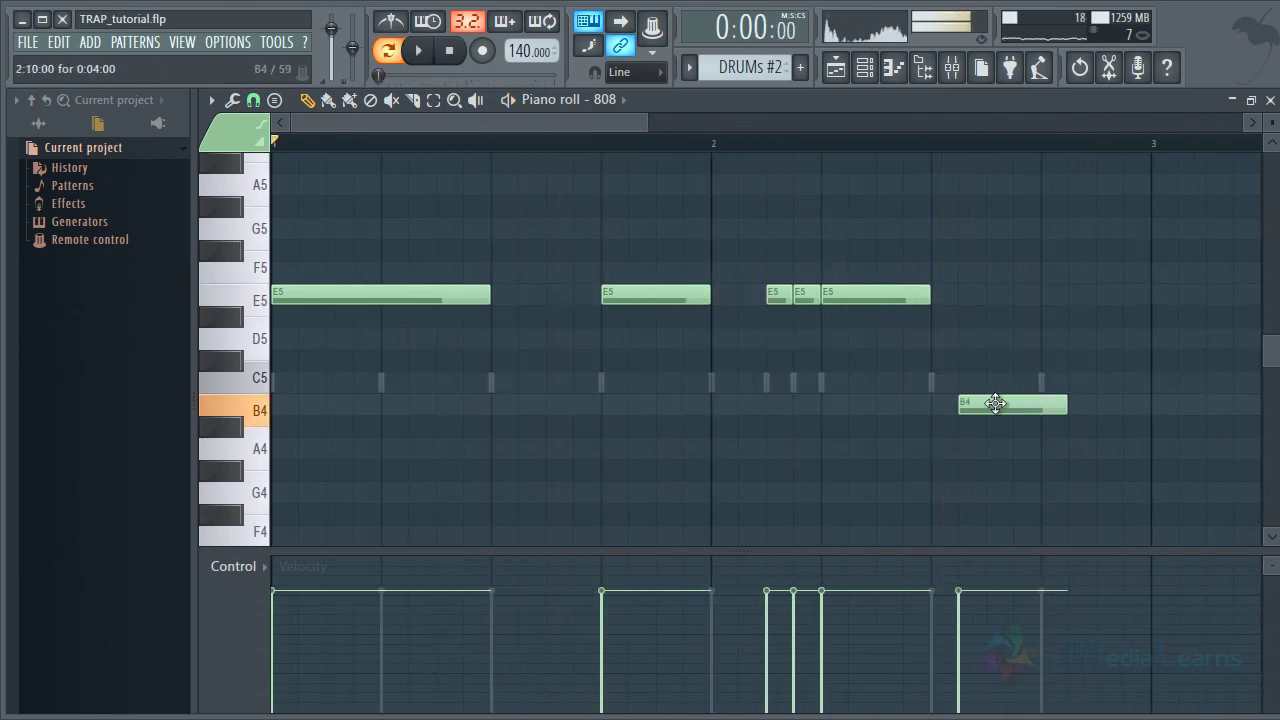
pyautogui.press('Escape')
pyautogui.press('space')
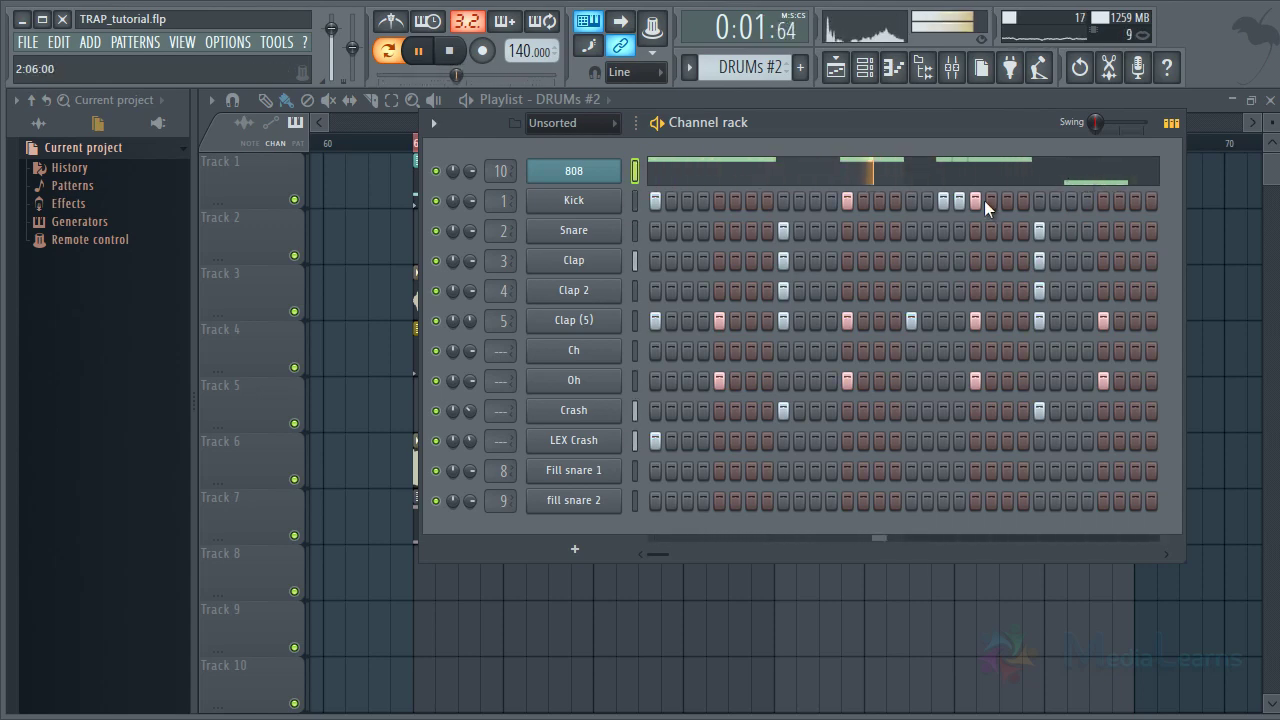
# Delete the two short bar 2 E5 notes and their matching Kick steps from DRUMs #2, and raise the B4 note to C5
pyautogui.click(954, 178)
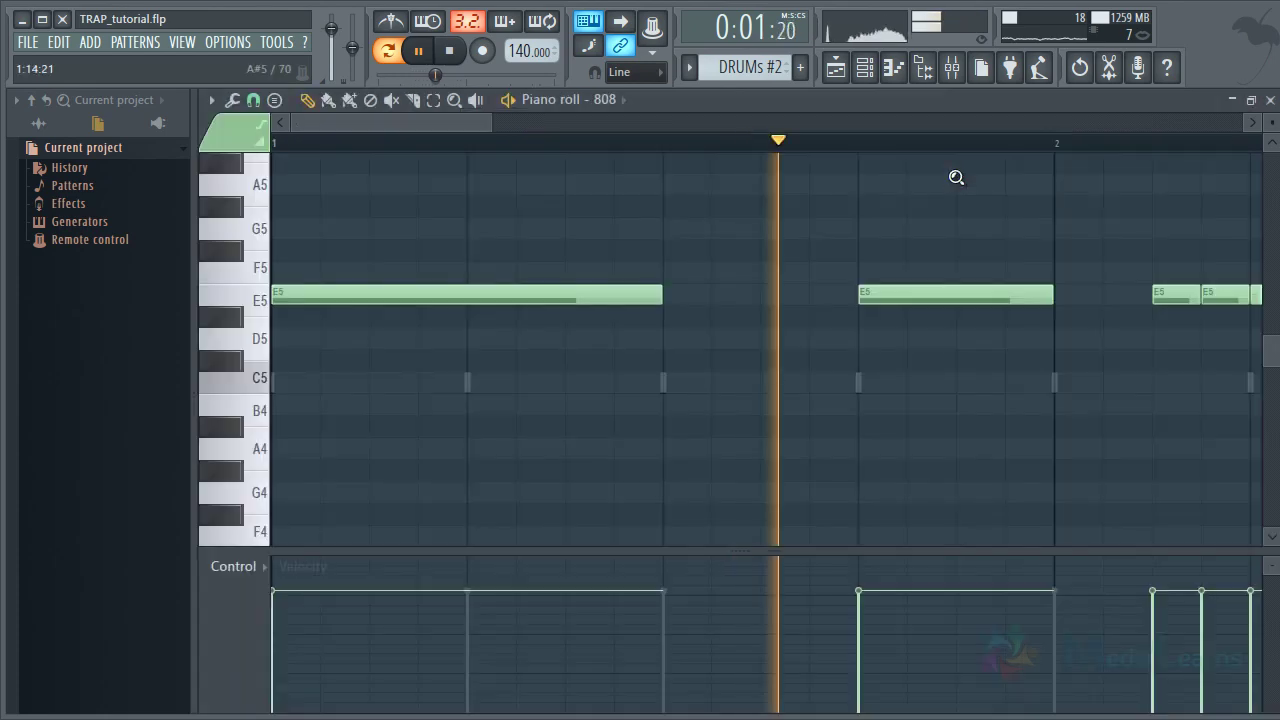
pyautogui.rightClick(778, 298)
pyautogui.rightClick(764, 298)
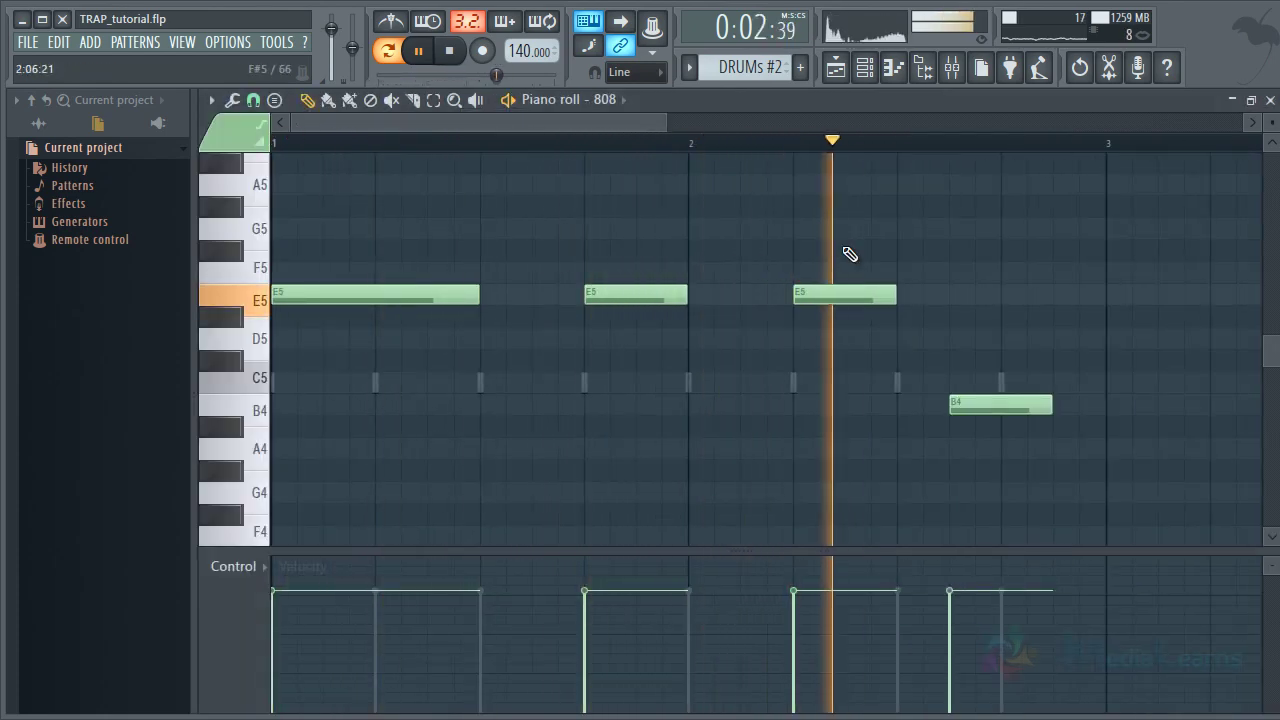
pyautogui.moveTo(968, 404)
pyautogui.mouseDown()
pyautogui.moveTo(954, 366)
pyautogui.moveTo(958, 384)
pyautogui.mouseUp()
pyautogui.scroll(1, 1000, 319)
pyautogui.scroll(-1, 1000, 319)
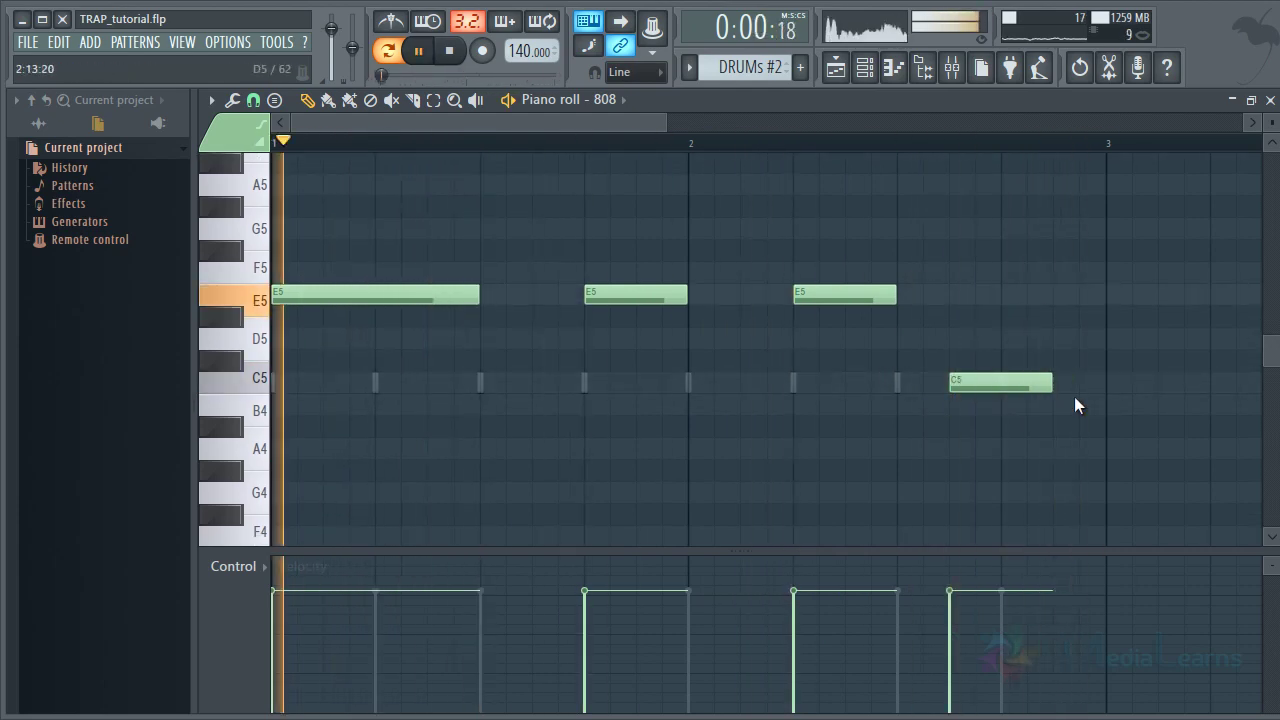
# Return to the playlist and play the arrangement in song mode from bar 61
pyautogui.press('Escape')
pyautogui.press('Escape')
pyautogui.press('space')
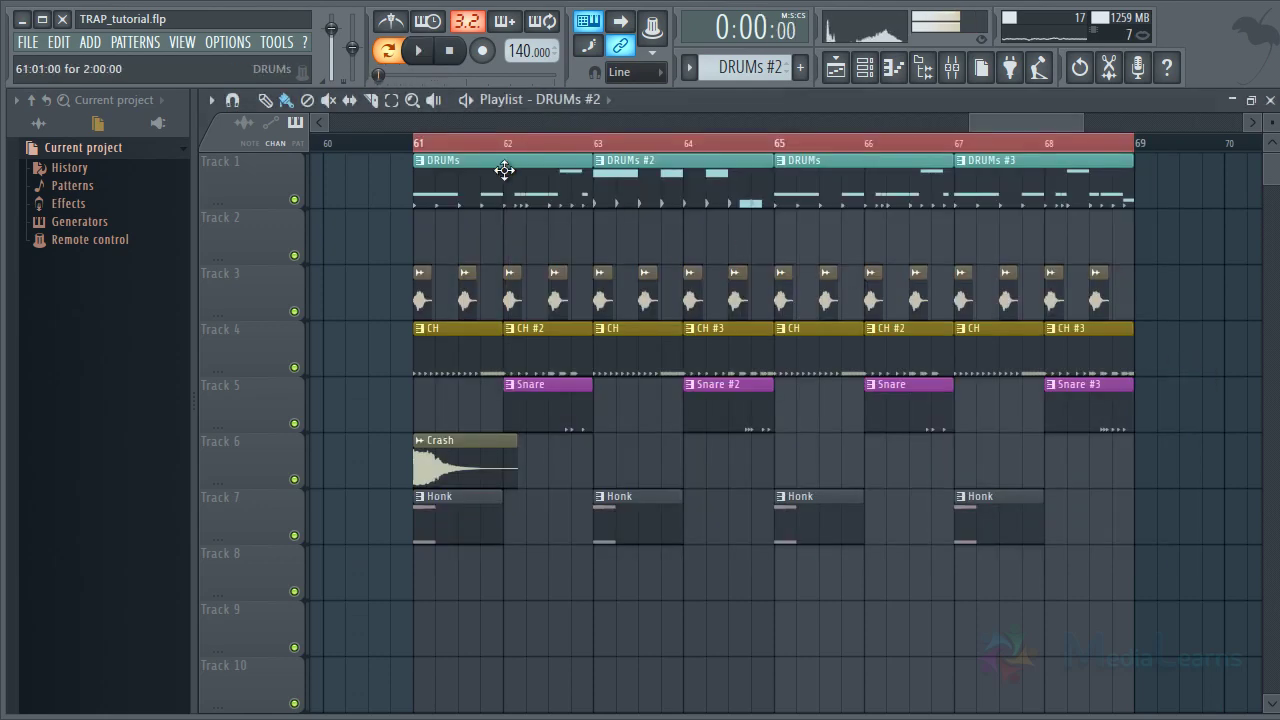
pyautogui.click(424, 147)
pyautogui.press('space')
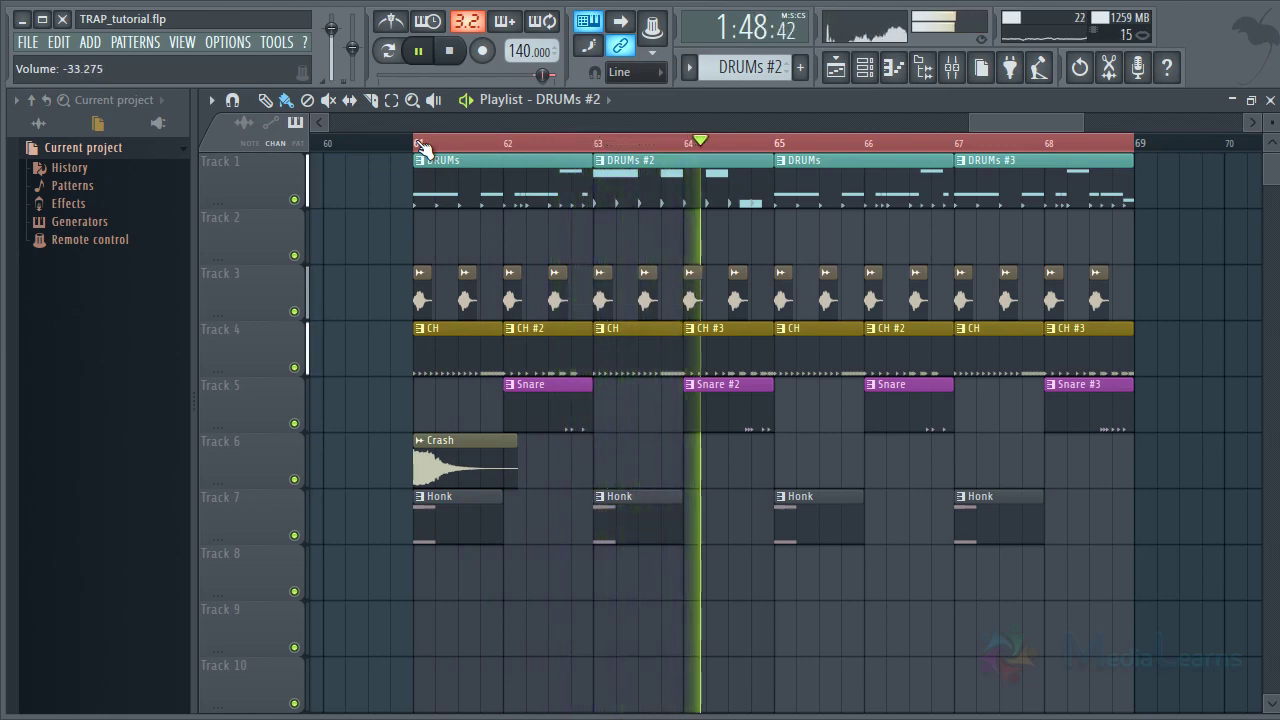
# Raise the last 808 note of DRUMs #2 to D5 and return to the pattern's step sequence
pyautogui.press('space')
pyautogui.doubleClick(702, 199)
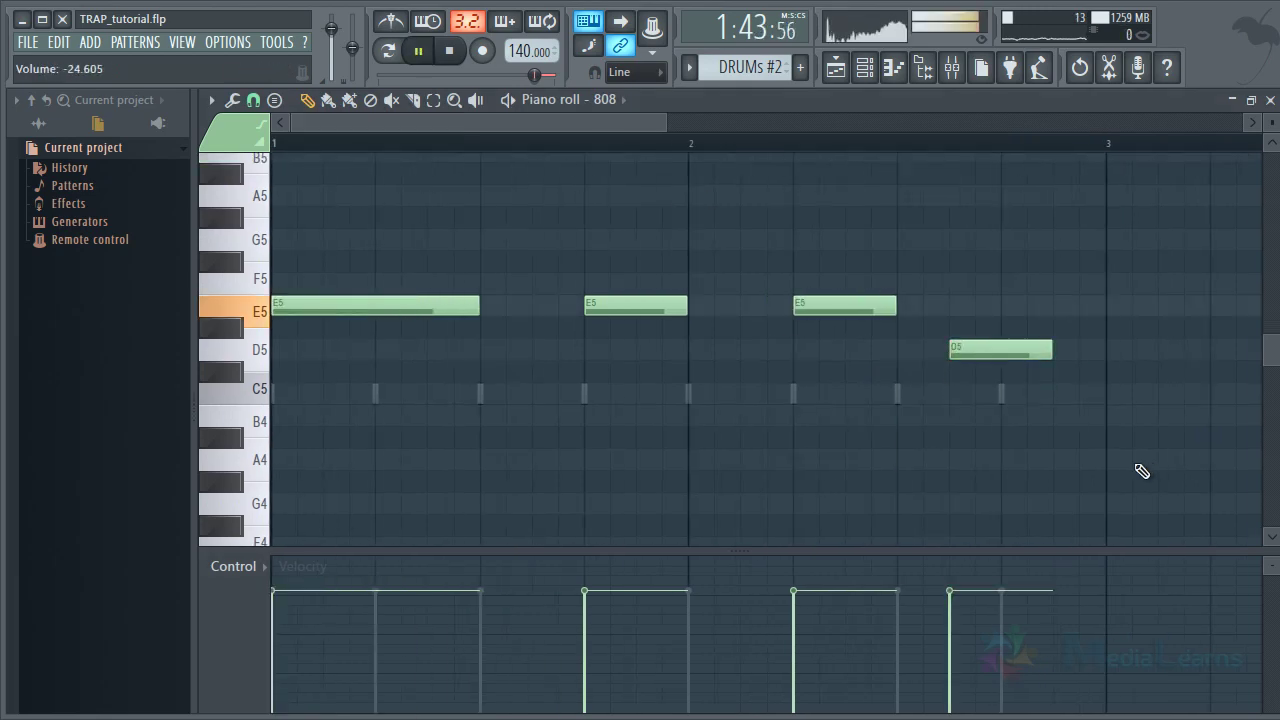
pyautogui.scroll(1, 1141, 471)
pyautogui.press('F7')
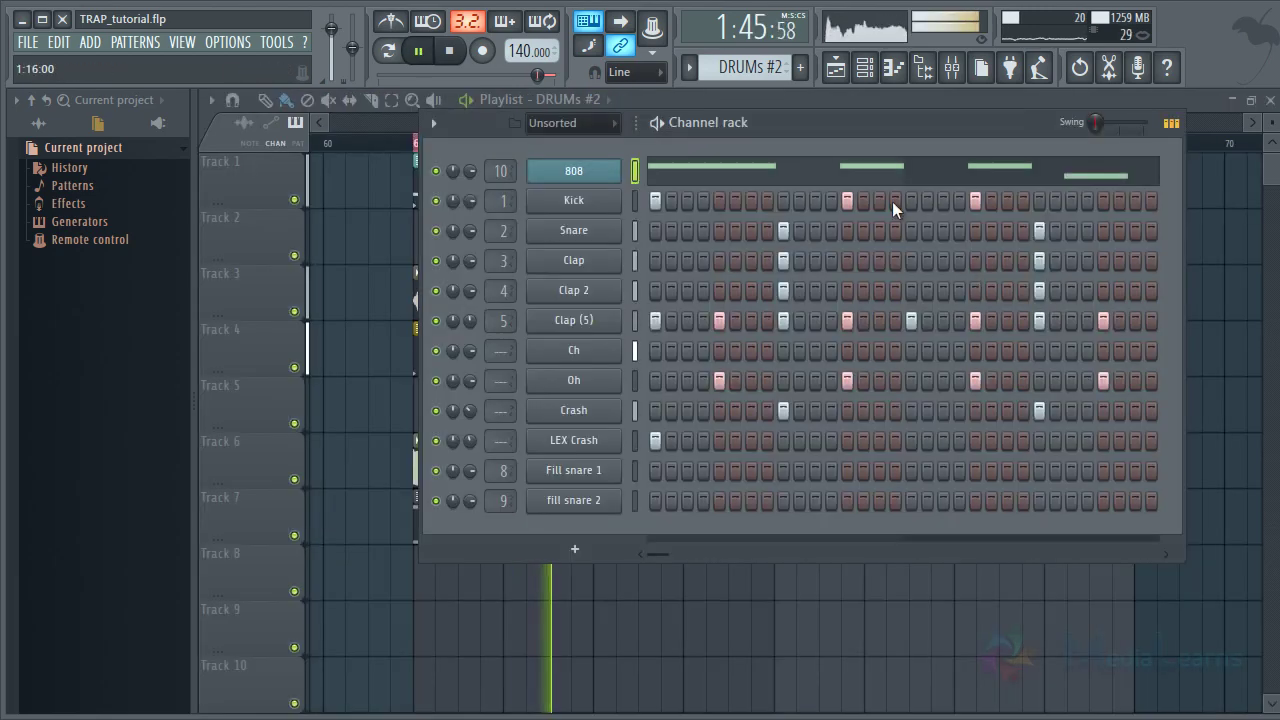
# Try an extra Kick step on the third step of bar 2 in DRUMs #2 and replay the arrangement
pyautogui.click(946, 199)
pyautogui.click(946, 197)
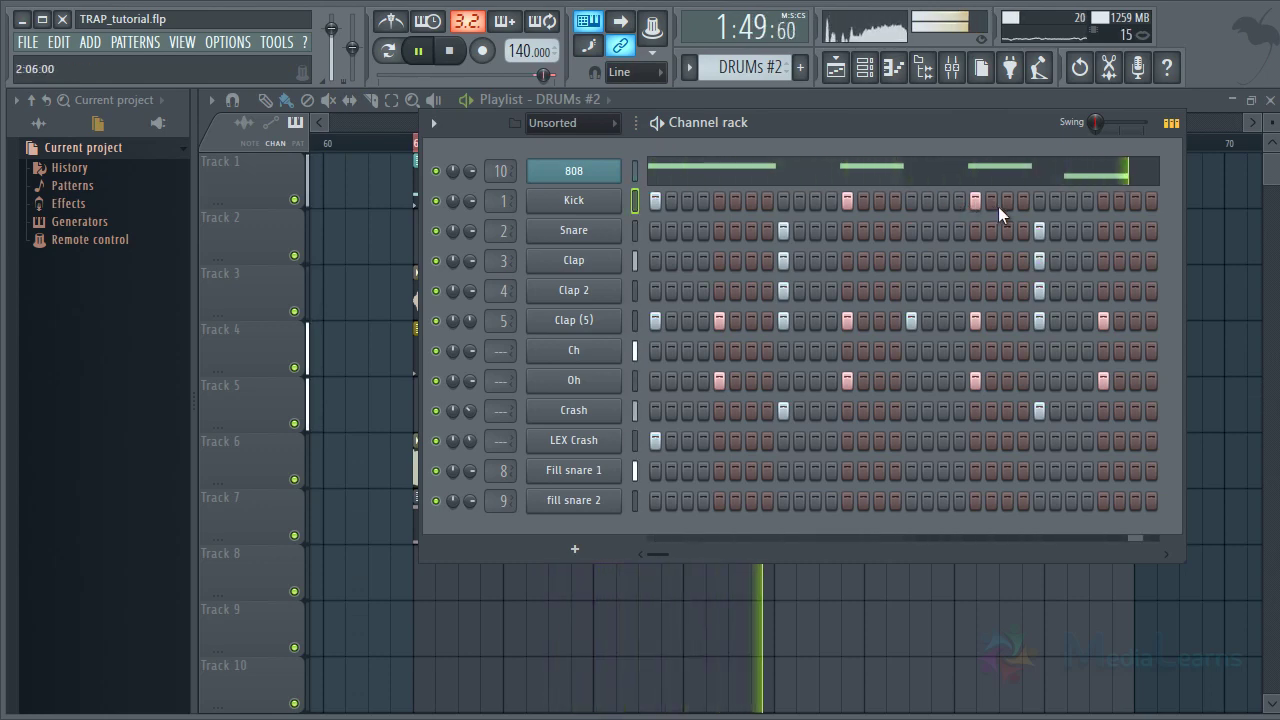
pyautogui.press('F6')
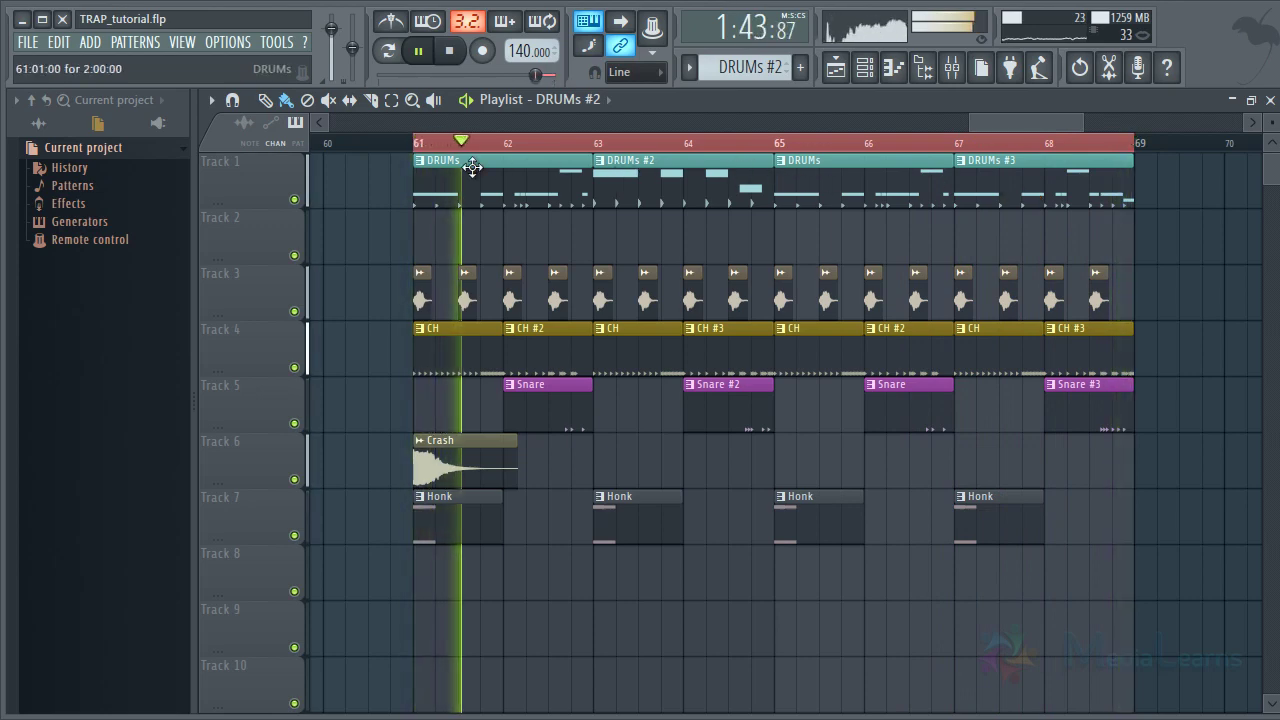
pyautogui.press('space')
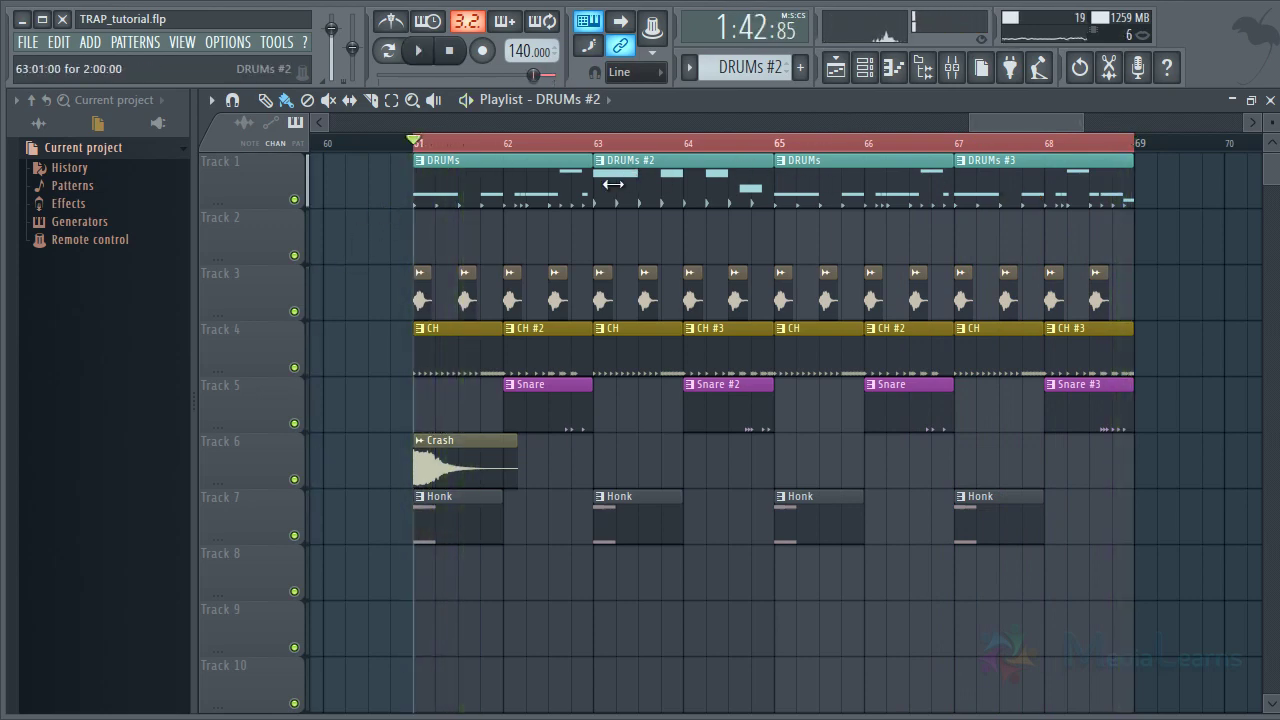
# Create a new empty pattern named Lead
pyautogui.click(862, 70)
pyautogui.click(750, 67)
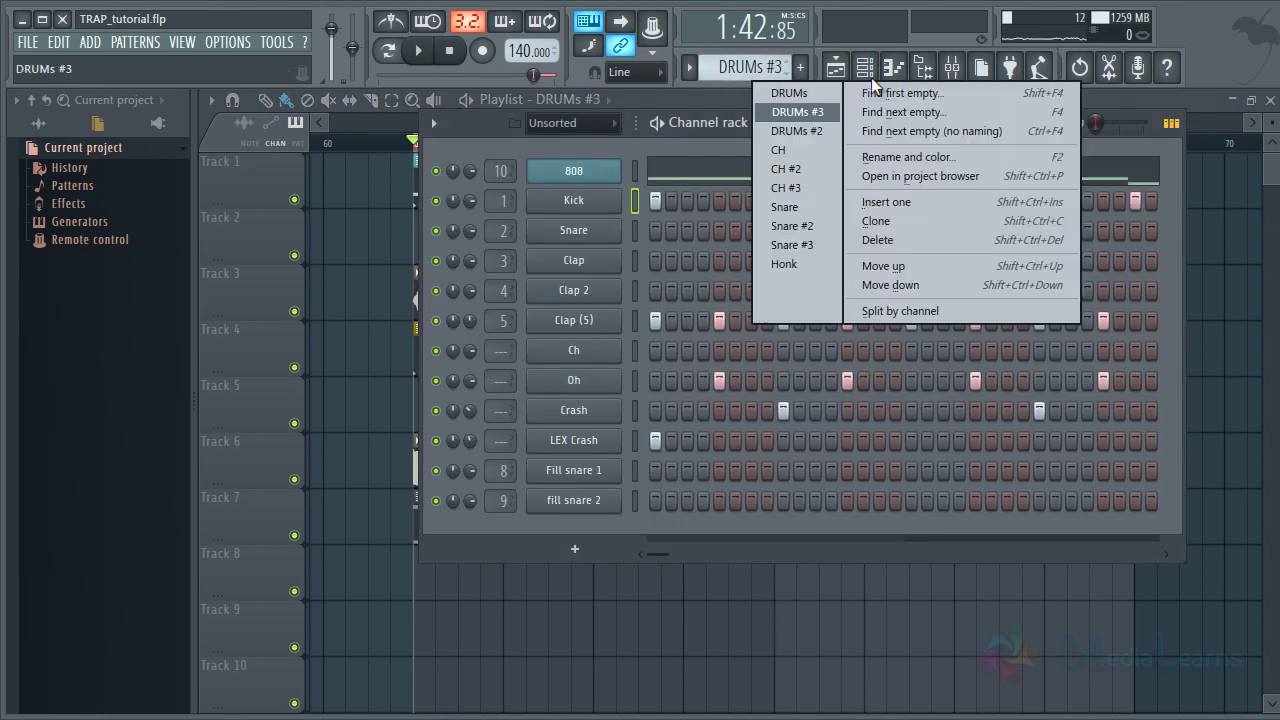
pyautogui.click(895, 93)
pyautogui.write('Lead')
pyautogui.press('Return')
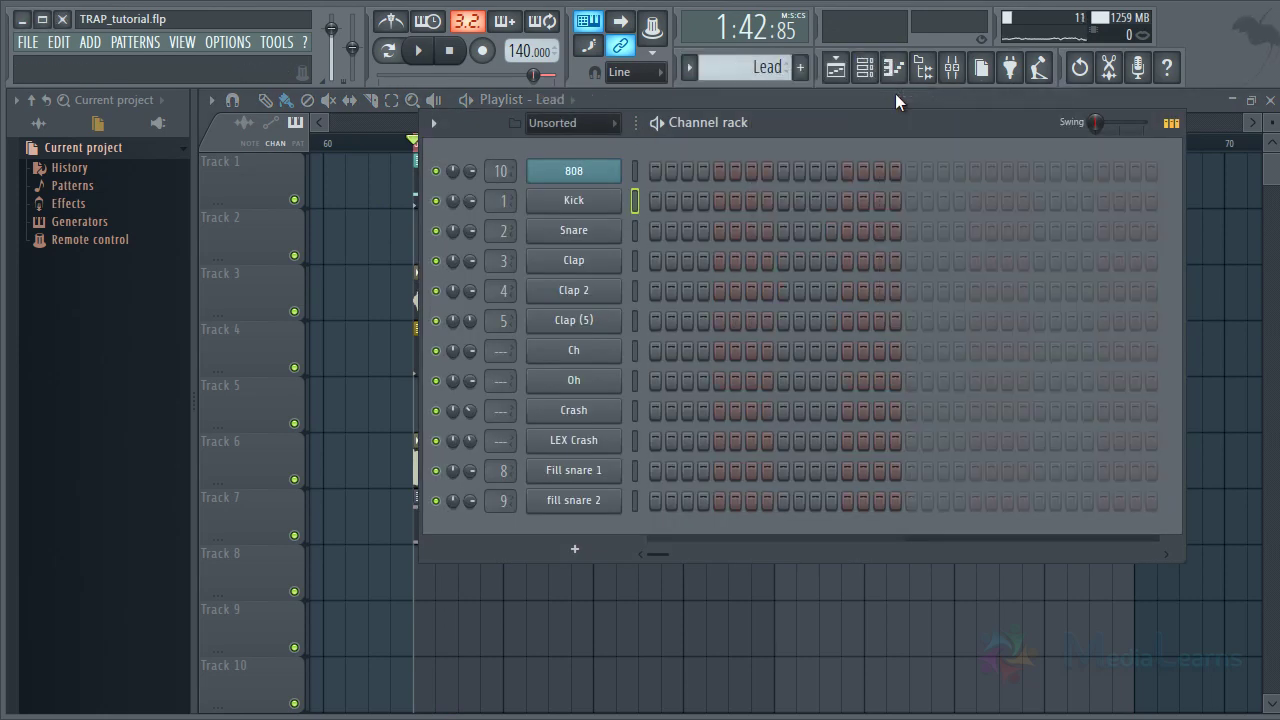
# Show only the Synth channel group and add a Sylenth1 channel, moving its window clear of the channel list
pyautogui.click(573, 125)
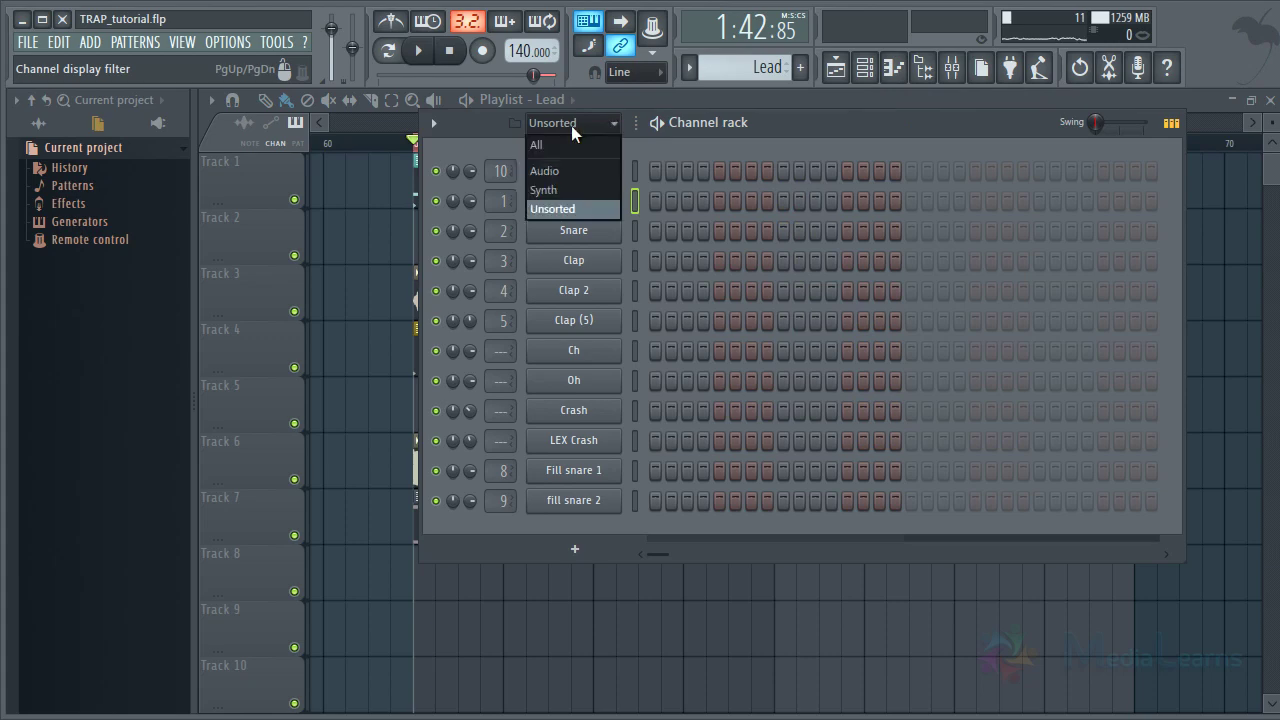
pyautogui.click(555, 191)
pyautogui.click(575, 251)
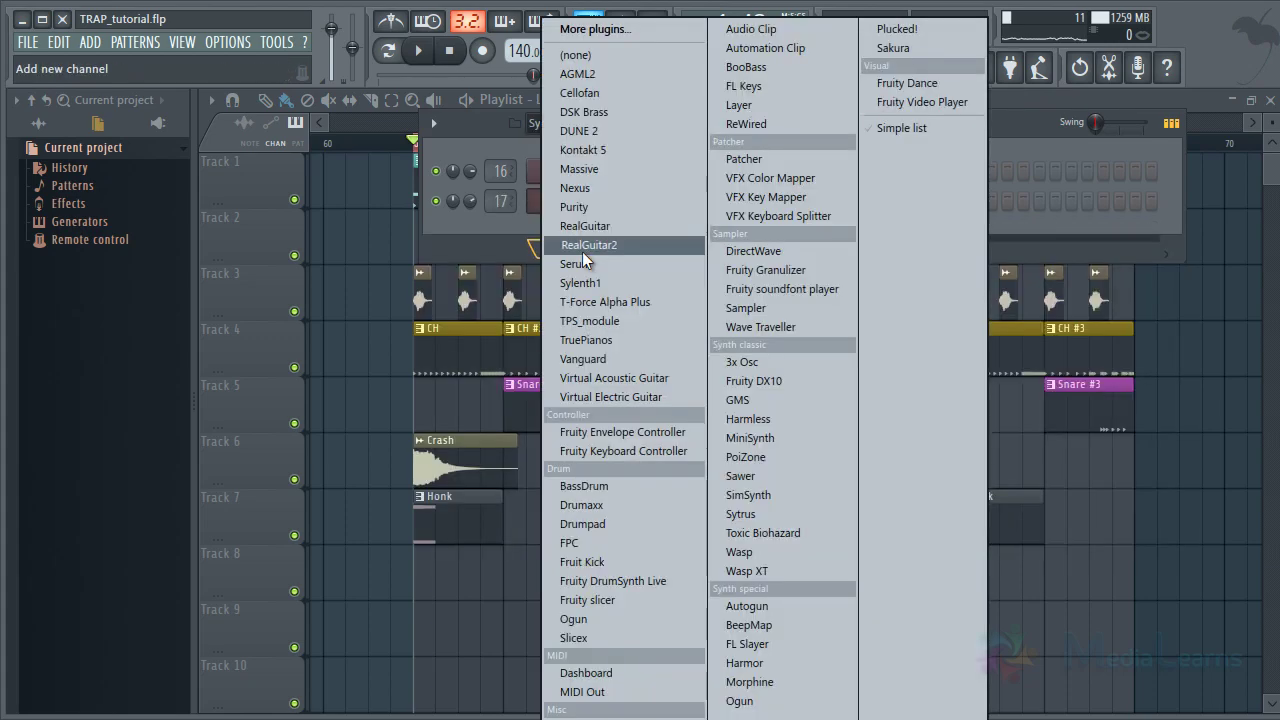
pyautogui.click(590, 283)
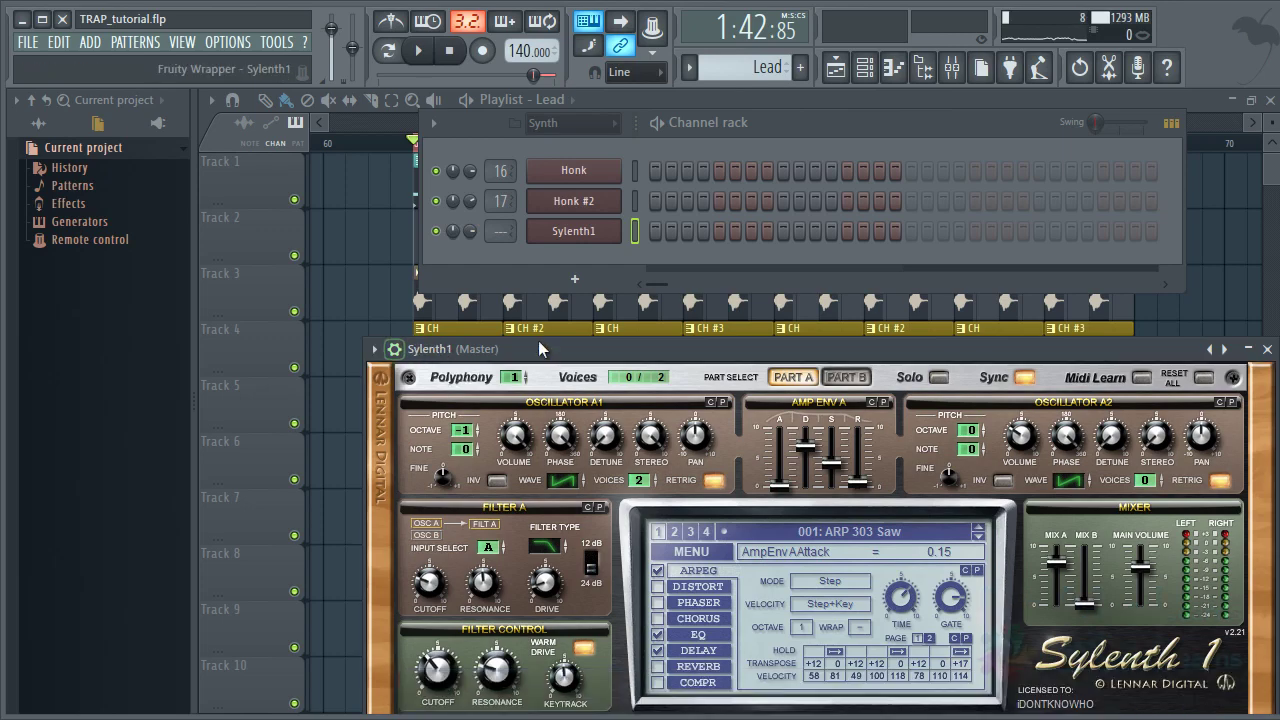
pyautogui.moveTo(540, 346); pyautogui.dragTo(508, 399)
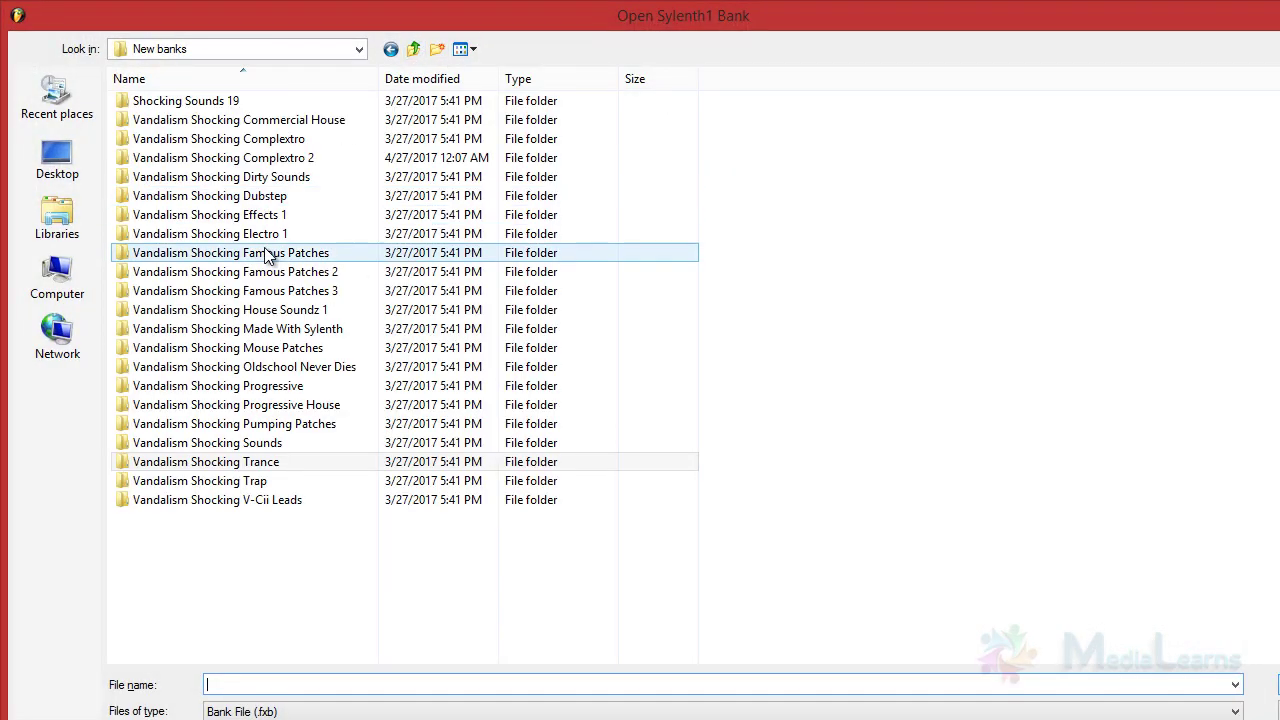
# Load the Shocking Complextro bank from the Vandalism Shocking Complextro 2 folder and audition its presets backwards to 505: vieze acid hihi (mono)
pyautogui.doubleClick(290, 160)
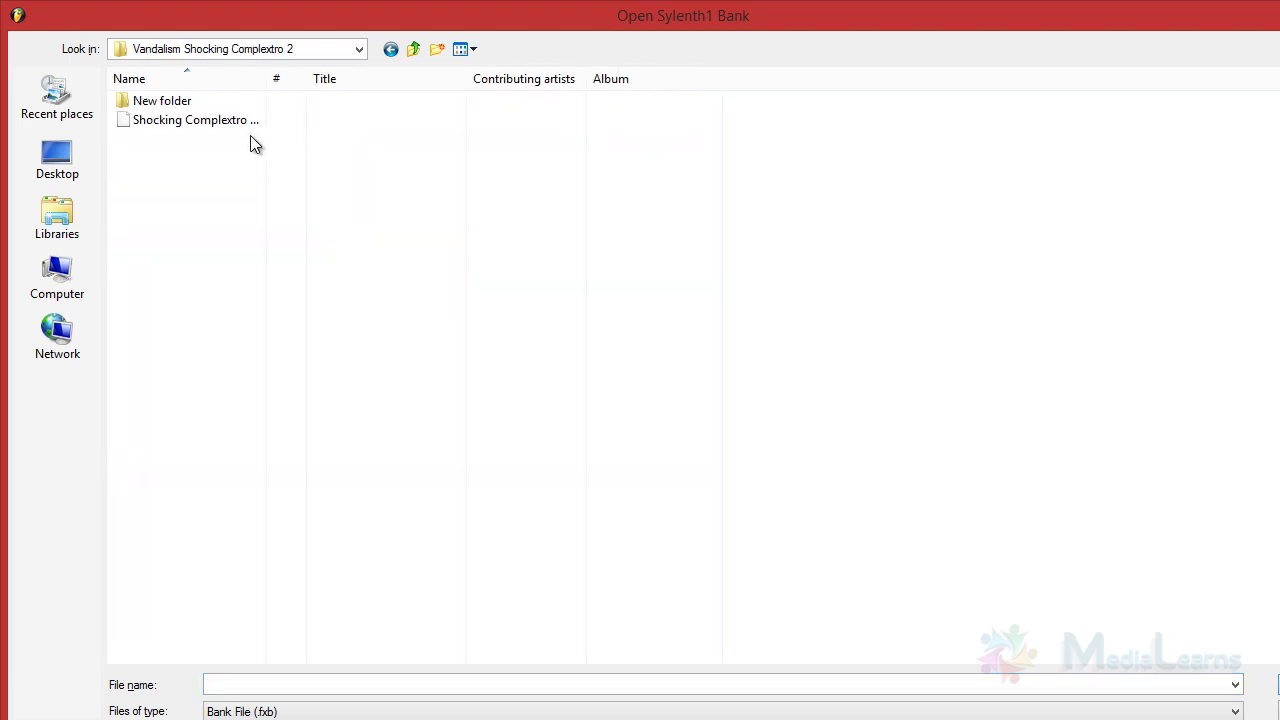
pyautogui.doubleClick(229, 122)
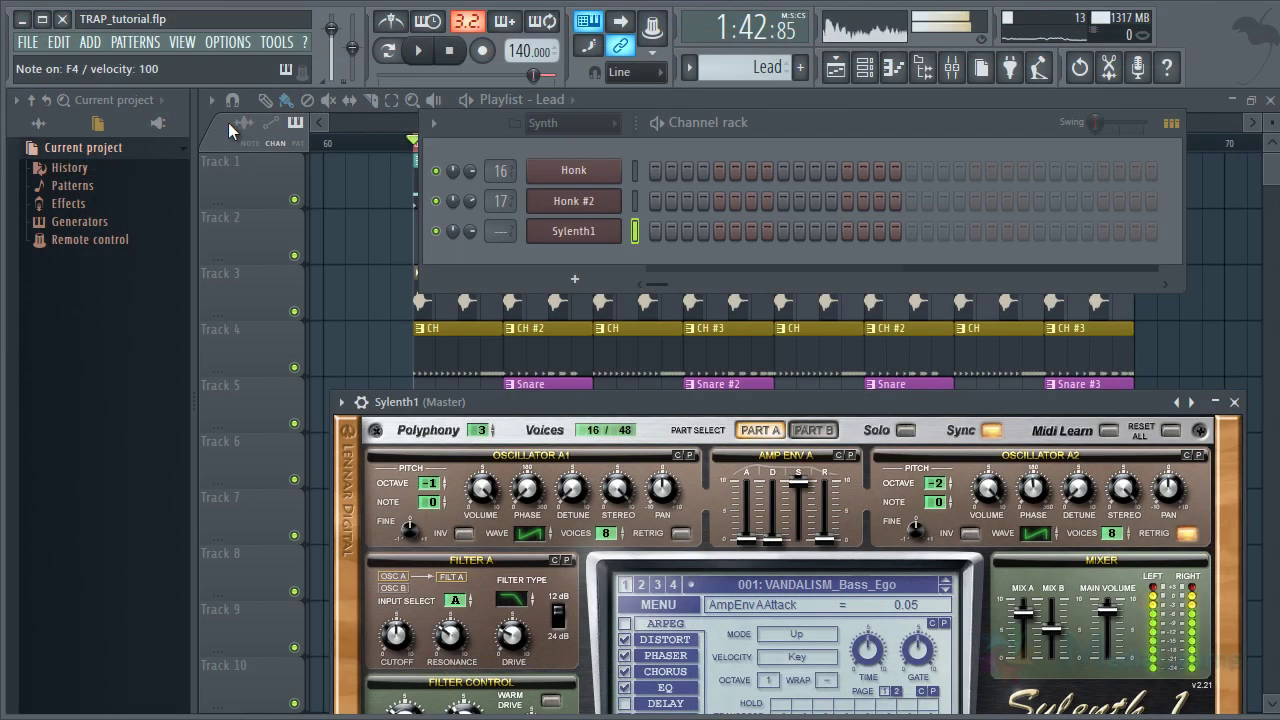
pyautogui.press('Left')
pyautogui.press('Left')
pyautogui.press('Left')
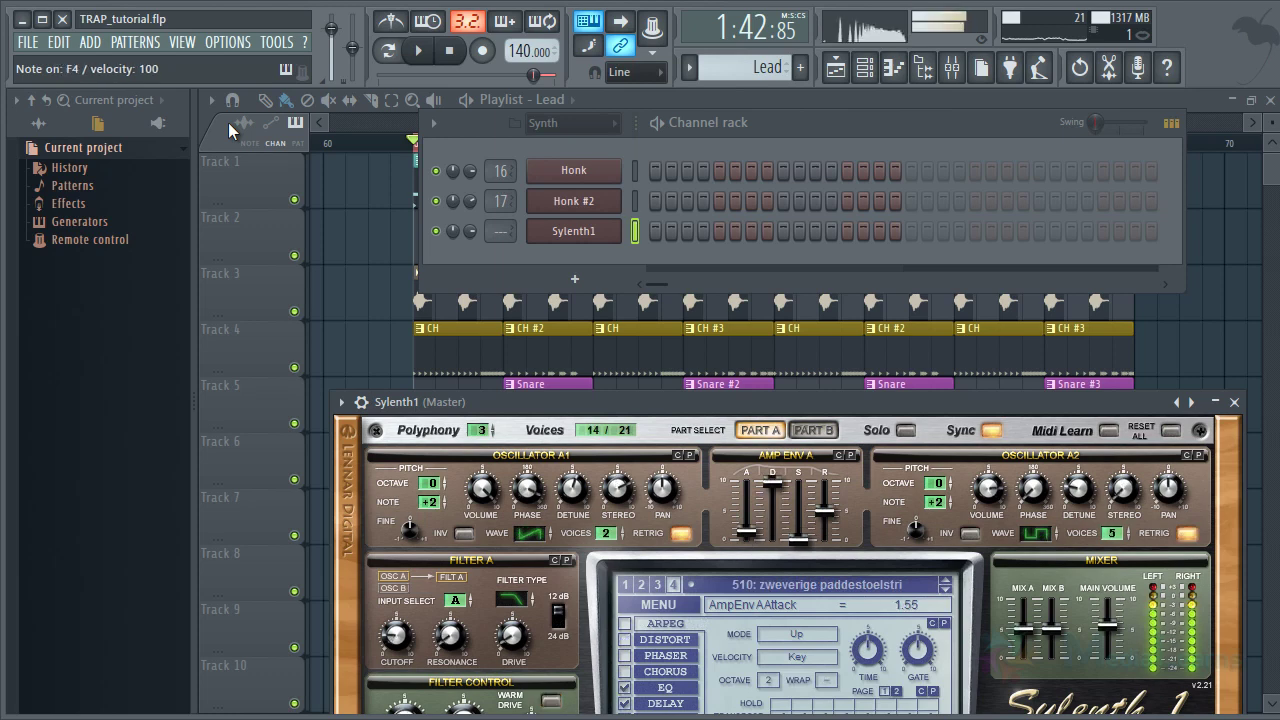
pyautogui.press('Left')
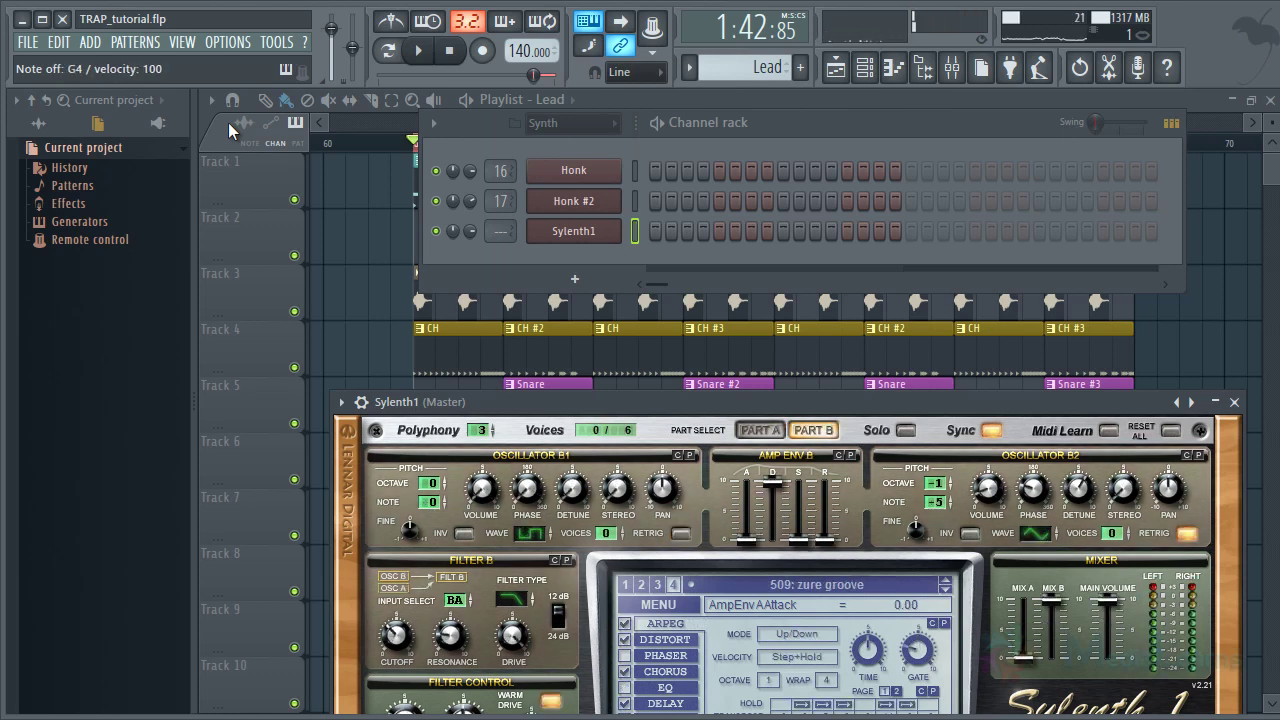
pyautogui.press('Left')
pyautogui.press('Left')
pyautogui.press('Left')
pyautogui.press('Left')
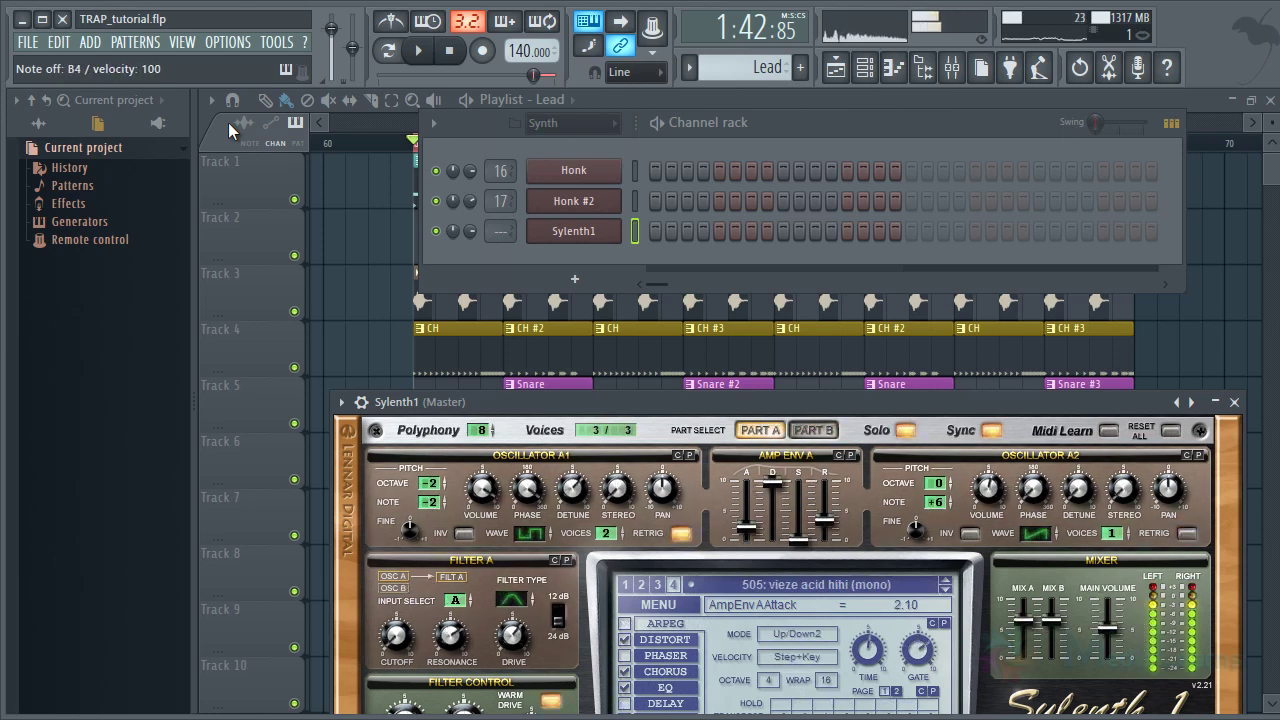
# Try preset 510: zweverige paddestoelstri from Sylenth1's preset list
pyautogui.click(916, 590)
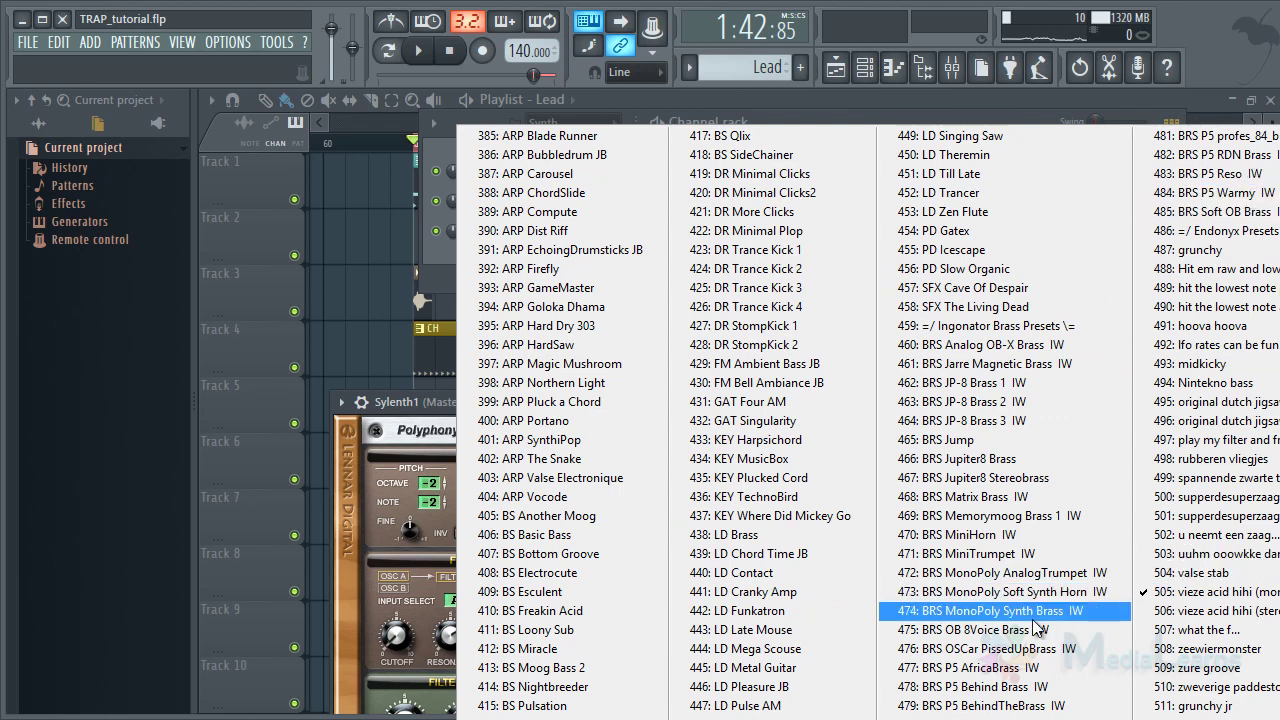
pyautogui.click(1216, 690)
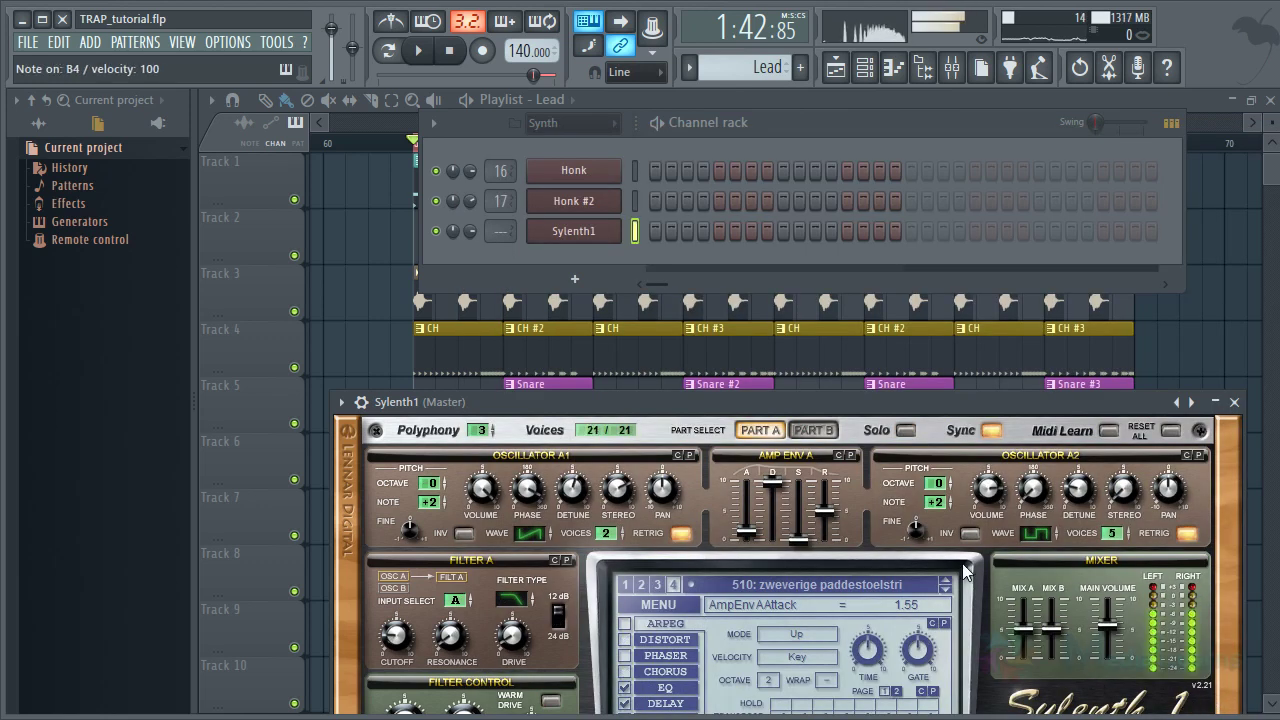
pyautogui.press('Up')
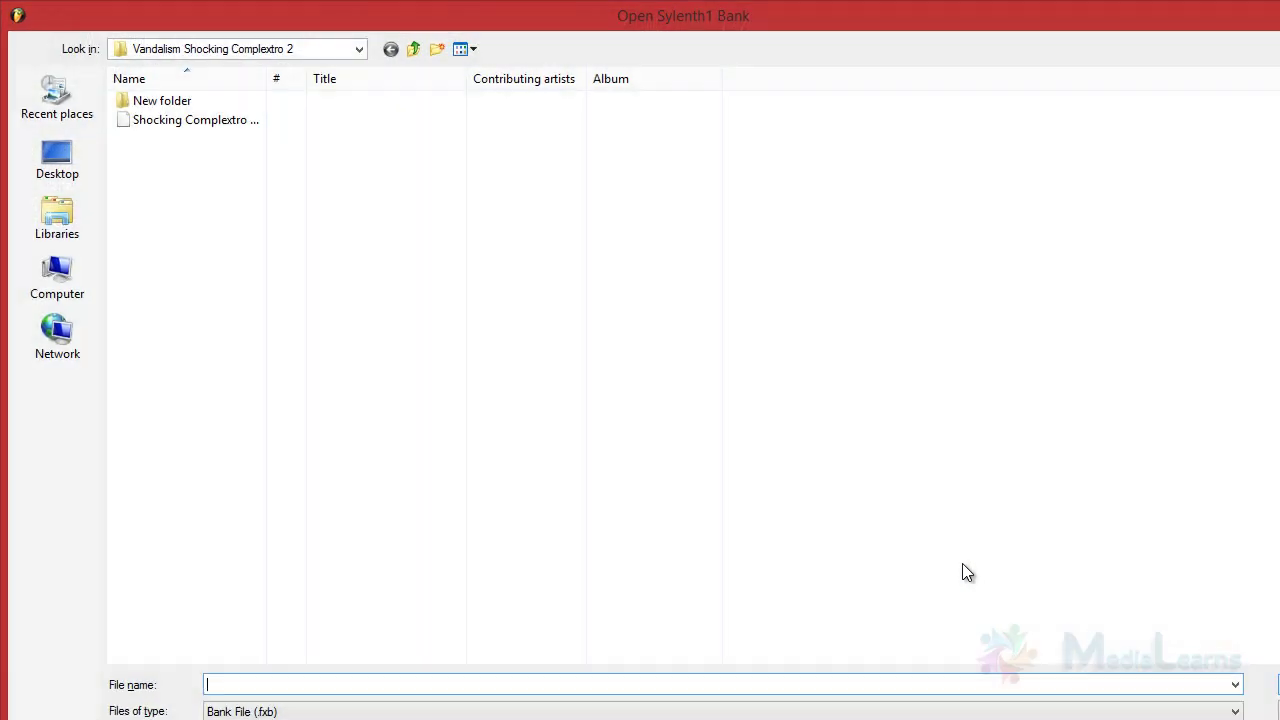
# Load the bank Shocking Famous Patches 3.fxb from the Vandalism Shocking Famous Patches 3 folder into Sylenth1
pyautogui.click(415, 49)
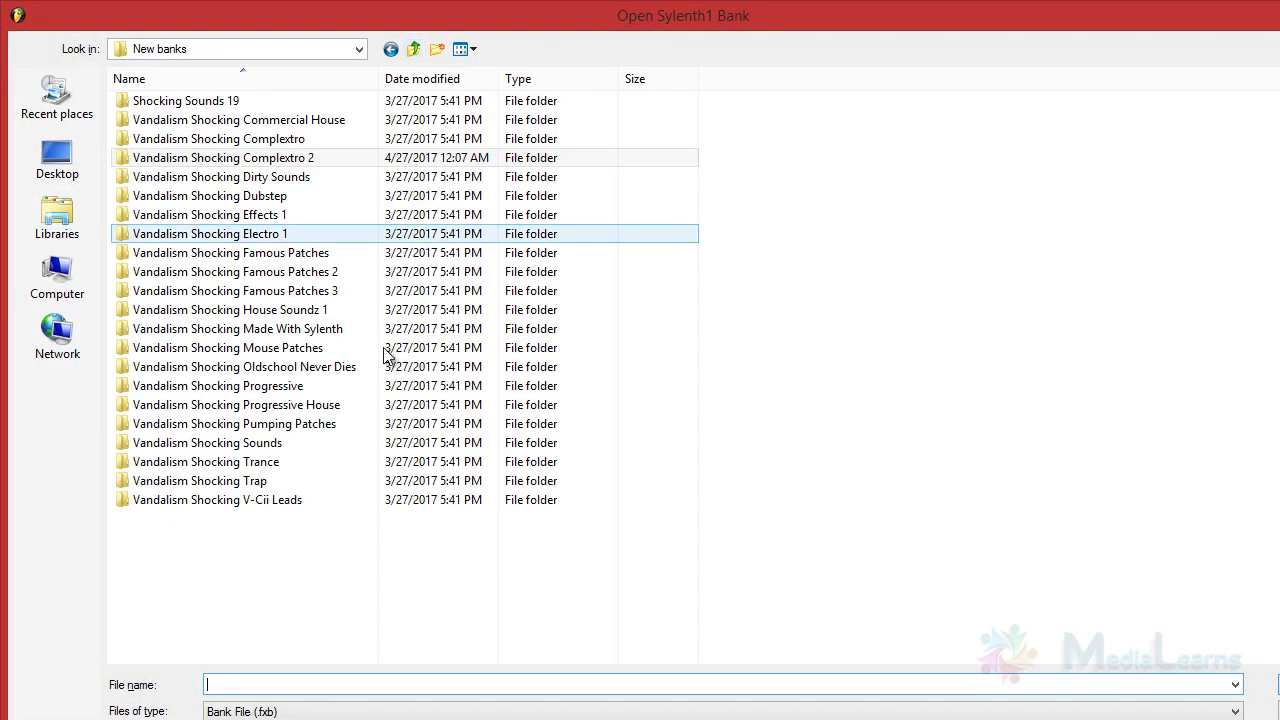
pyautogui.click(329, 330)
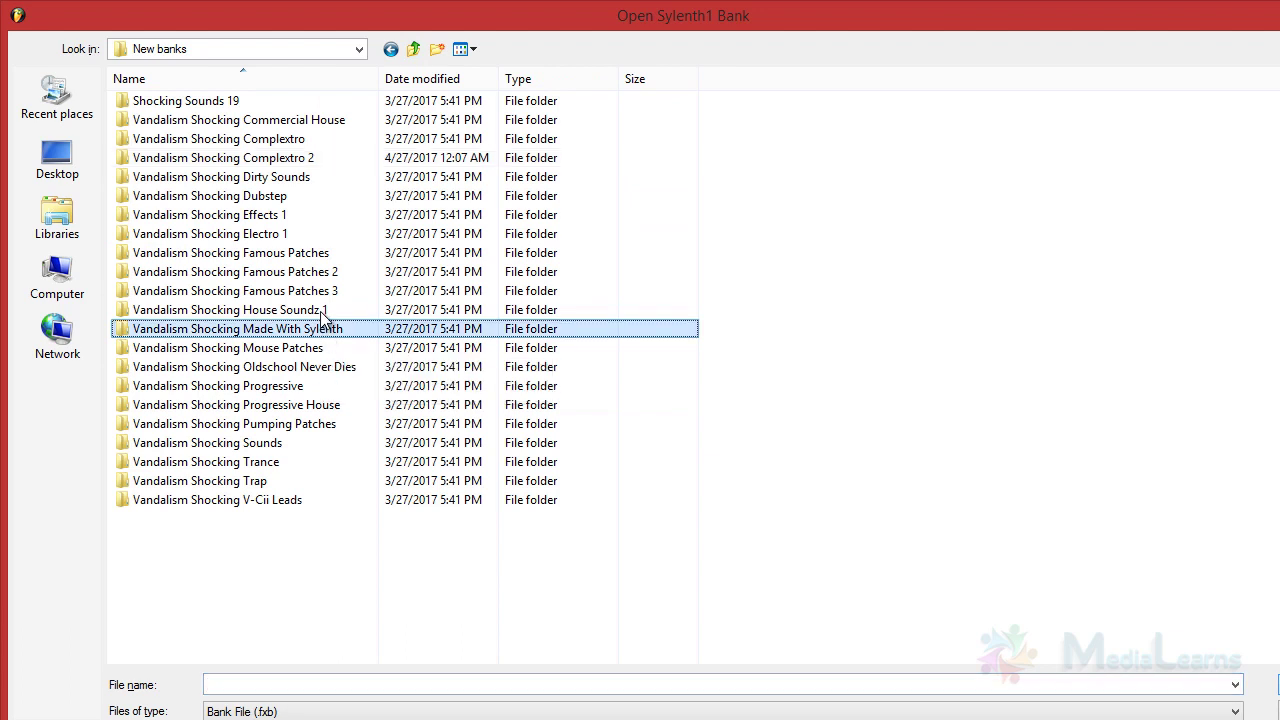
pyautogui.click(325, 298)
pyautogui.doubleClick(325, 298)
pyautogui.click(278, 102)
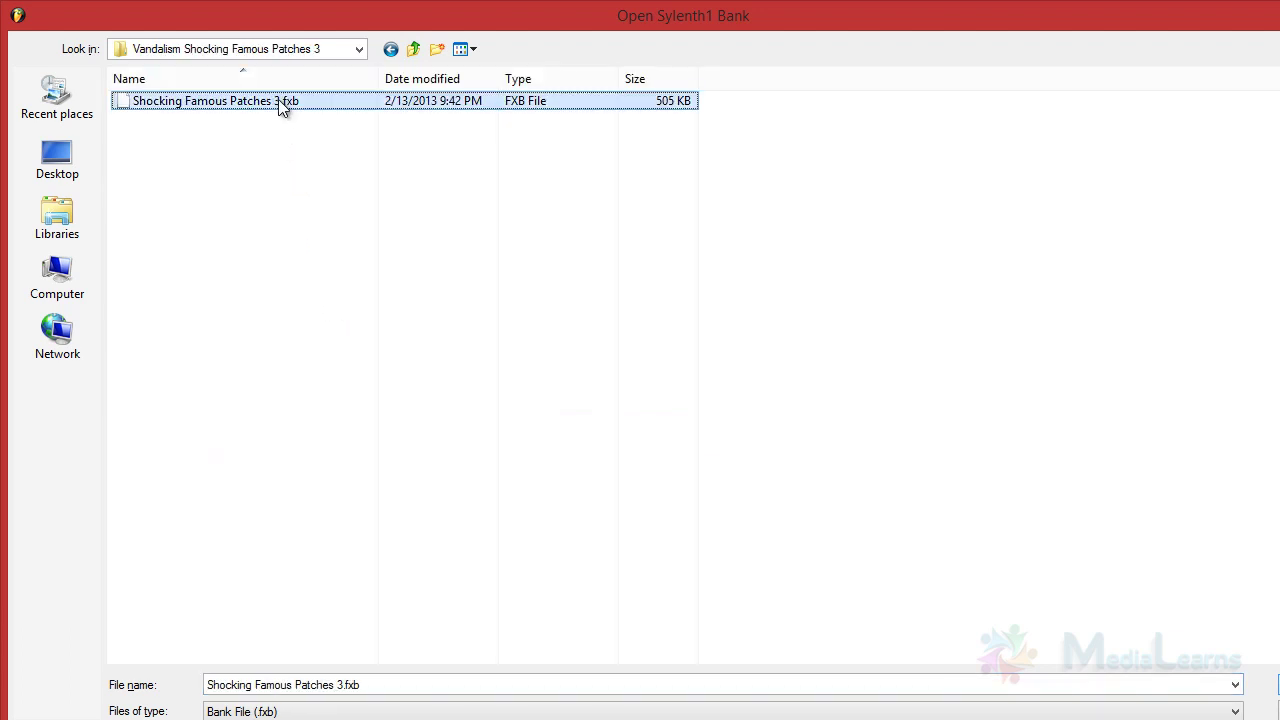
pyautogui.doubleClick(338, 108)
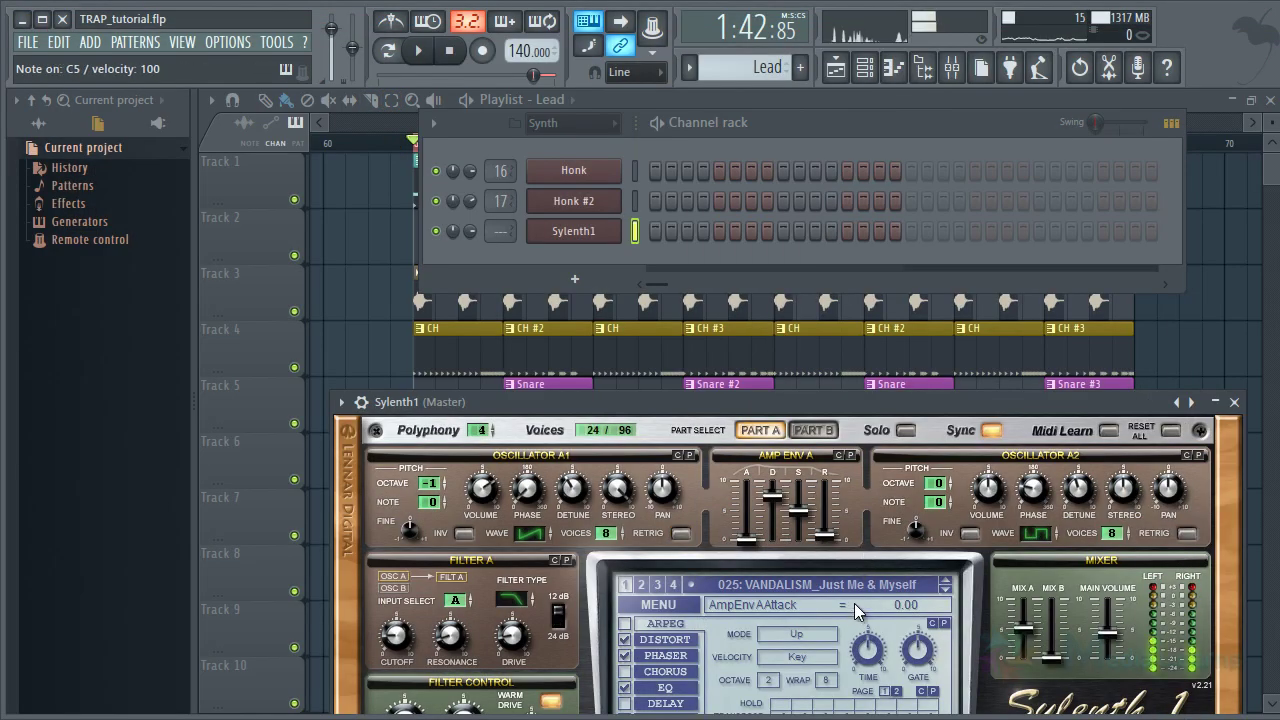
# Audition the bank's presets backwards and settle on 022: VANDALISM_Without Her
pyautogui.click(860, 588)
pyautogui.click(849, 574)
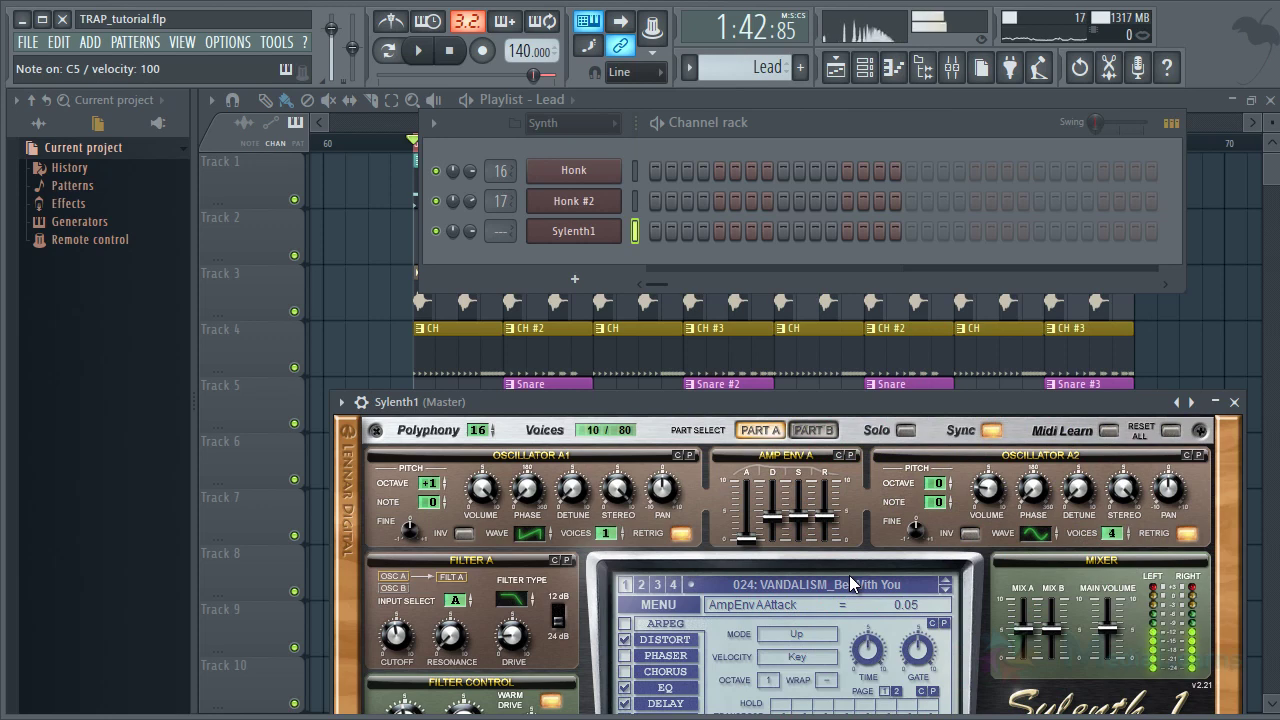
pyautogui.click(849, 575)
pyautogui.scroll(1, 849, 575)
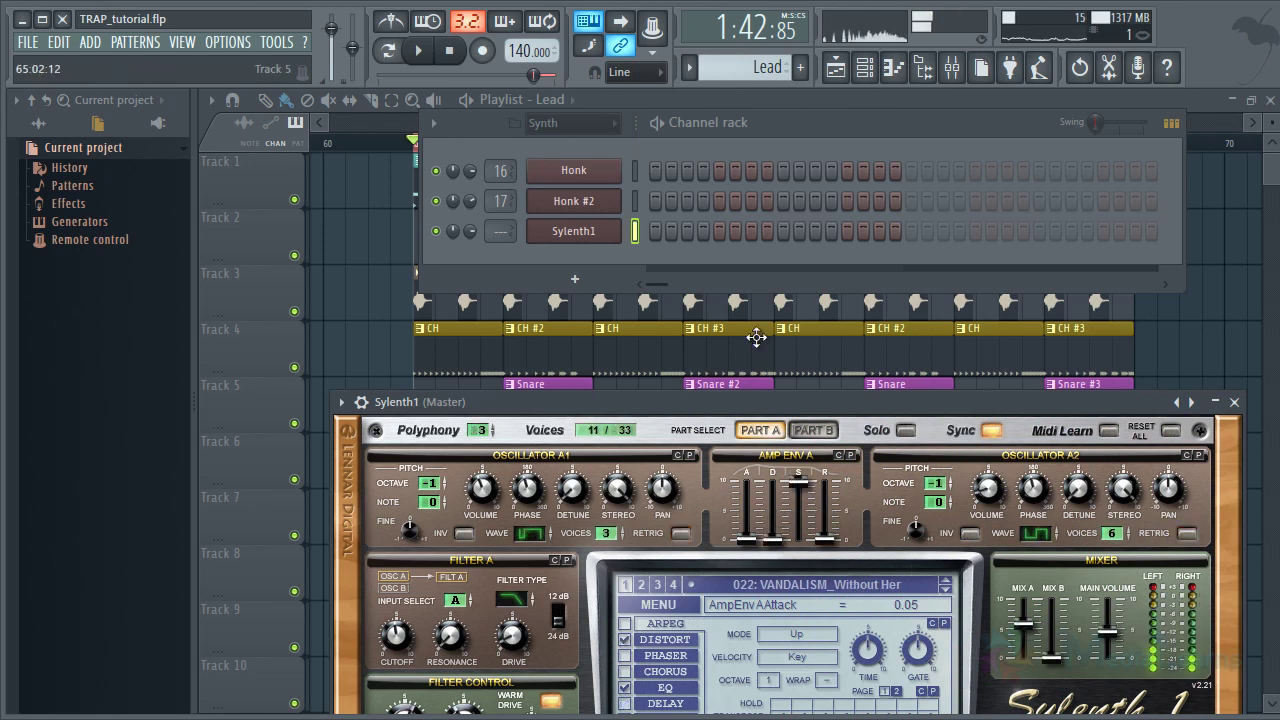
# Import lead.mid into the Sylenth1 channel's piano roll, play the melody and return to the channel rack
pyautogui.rightClick(610, 230)
pyautogui.click(649, 236)
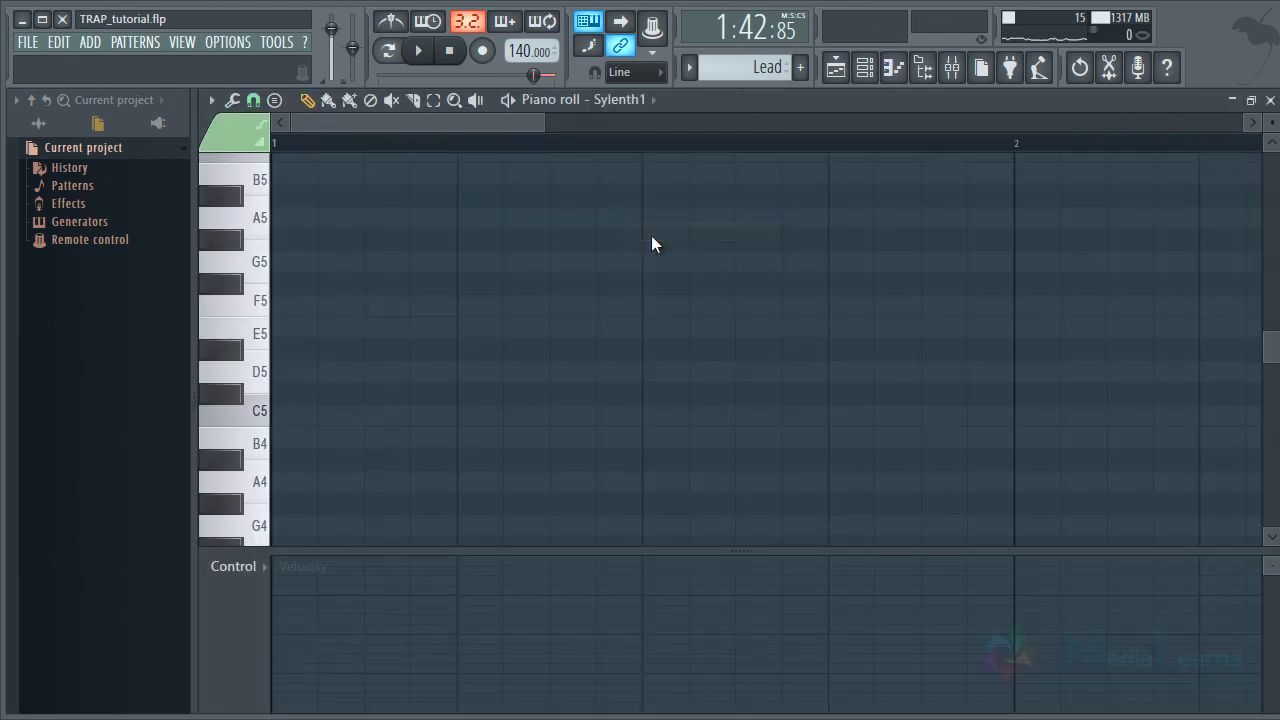
pyautogui.moveTo(640, 553); pyautogui.dragTo(640, 708)
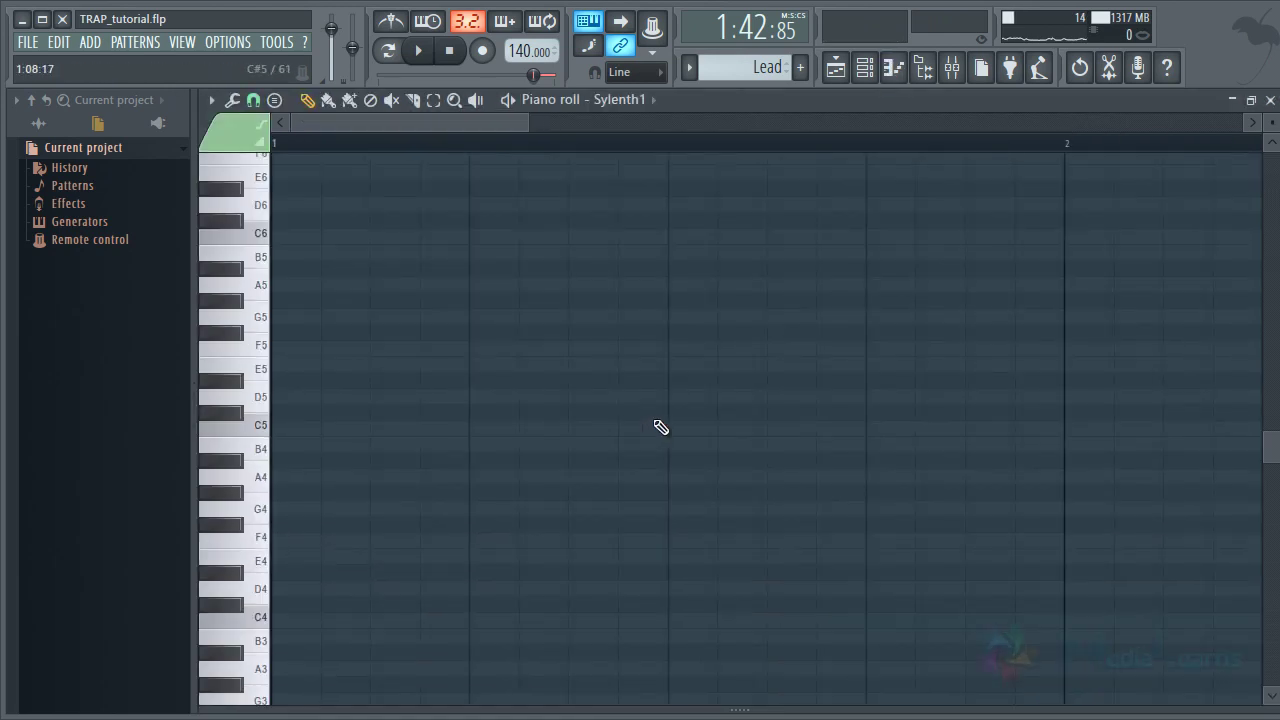
pyautogui.hotkey('ctrl', 'm')
pyautogui.doubleClick(256, 186)
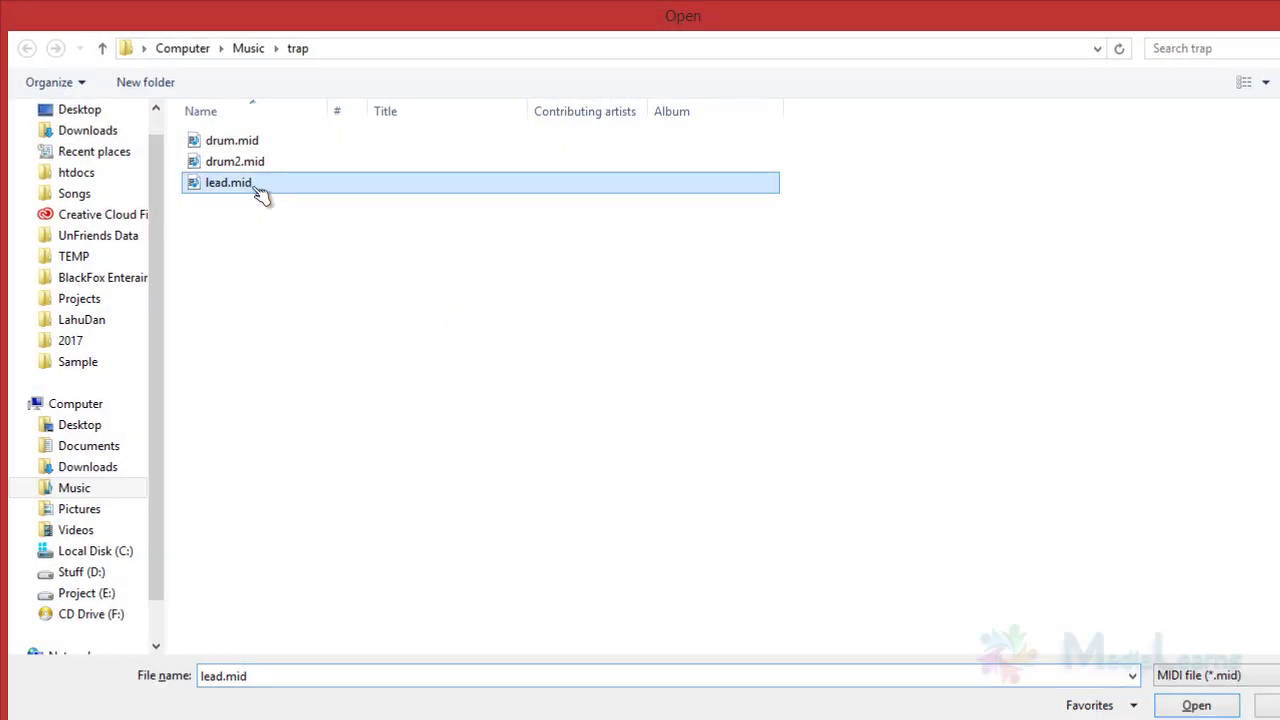
pyautogui.press('space')
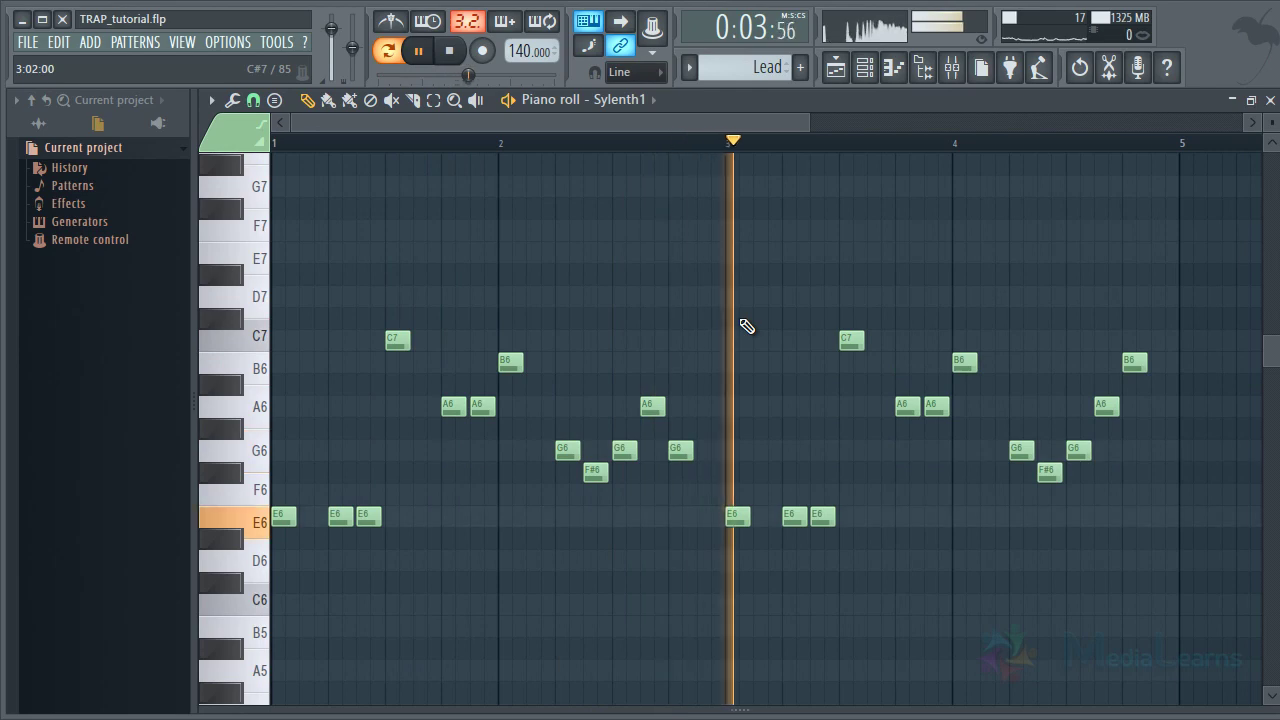
pyautogui.press('Escape')
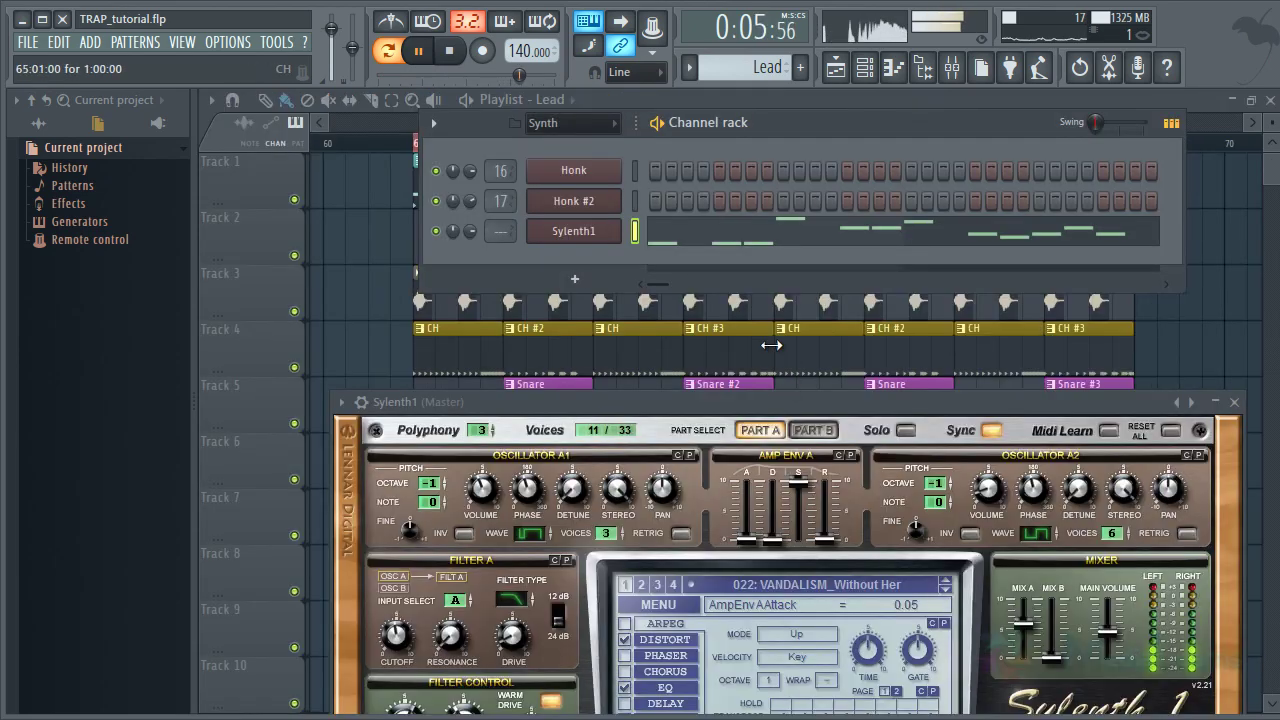
# Rename the Sylenth1 channel to lead and play the Lead pattern
pyautogui.rightClick(595, 245)
pyautogui.click(686, 255)
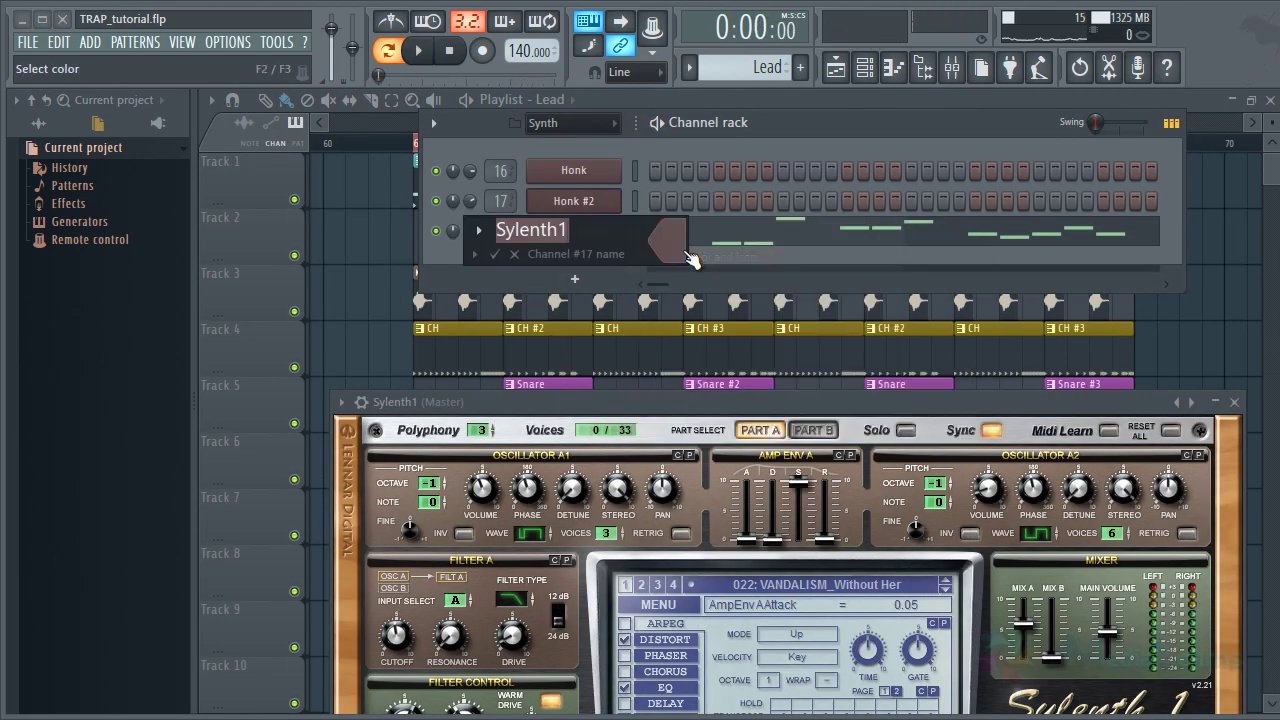
pyautogui.write('lead')
pyautogui.press('Return')
pyautogui.press('space')
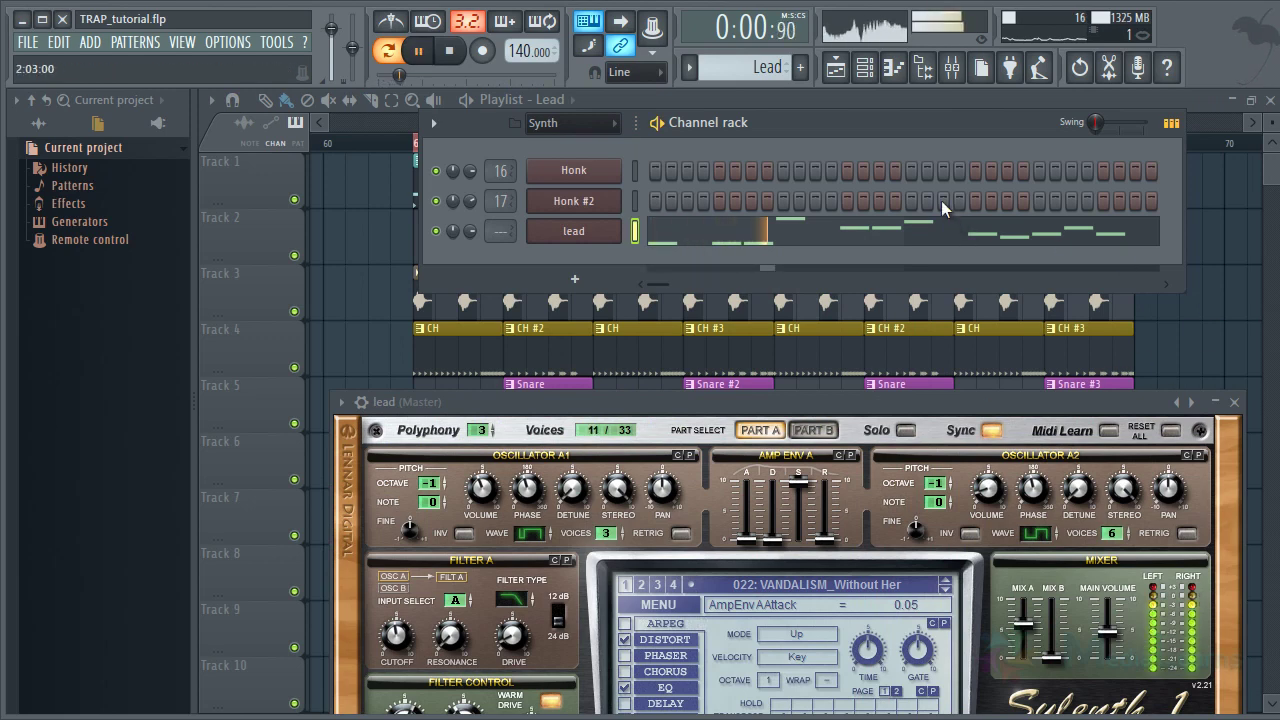
# Route the lead channel to mixer insert 20 and stop playback
pyautogui.click(947, 72)
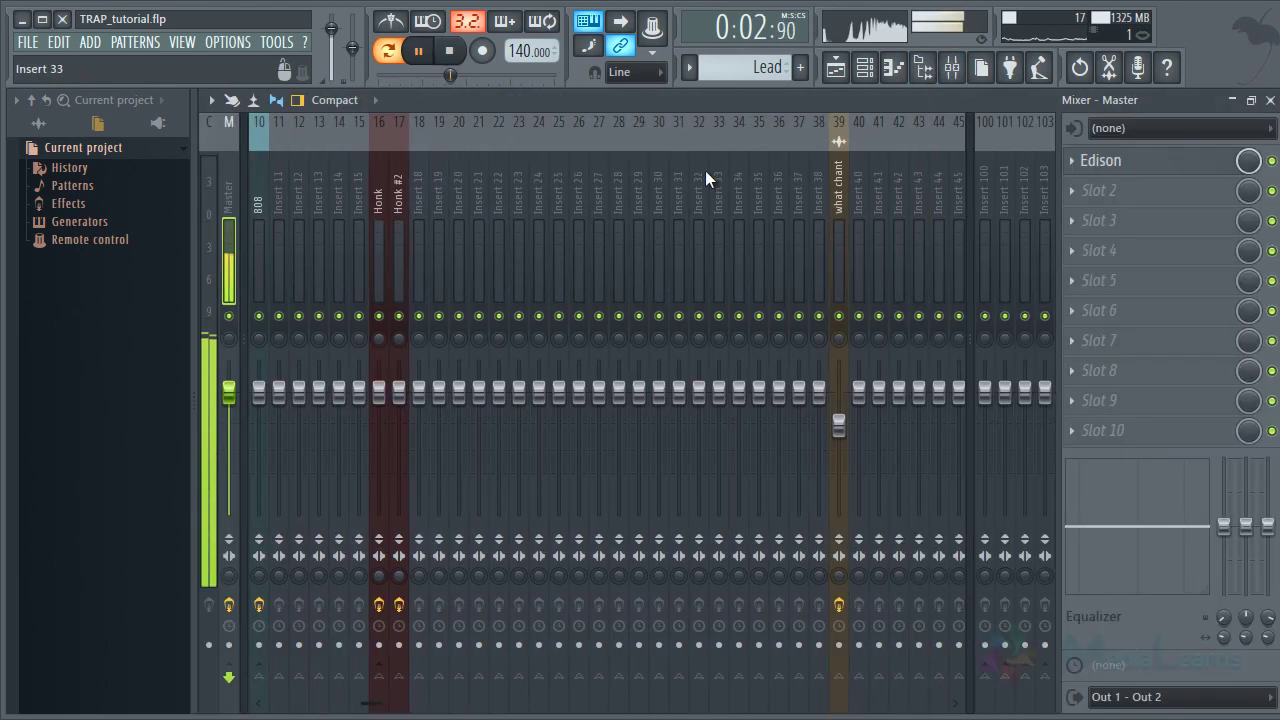
pyautogui.click(452, 183)
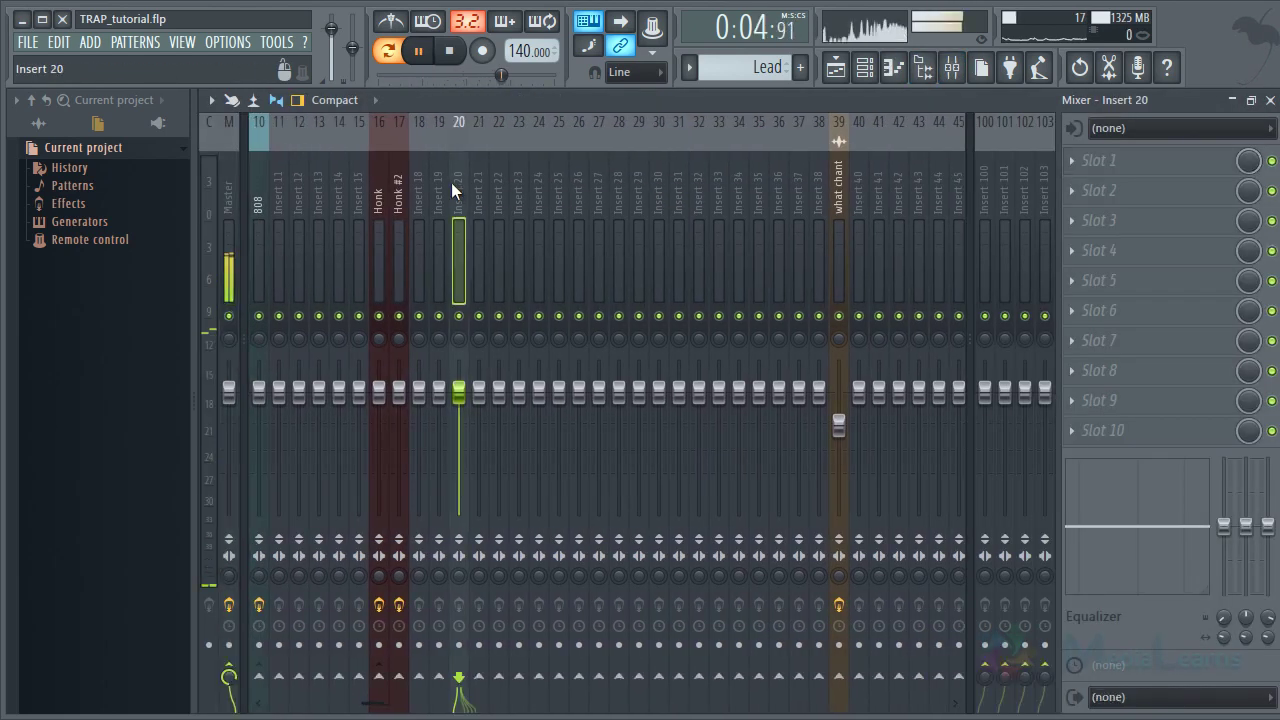
pyautogui.hotkey('ctrl', 'l')
pyautogui.press('space')
# Add Fruity Parametric EQ 2 to slot 1 of the lead insert with the HP preset, raise its cutoff and dip band 5 slightly
pyautogui.click(1094, 162)
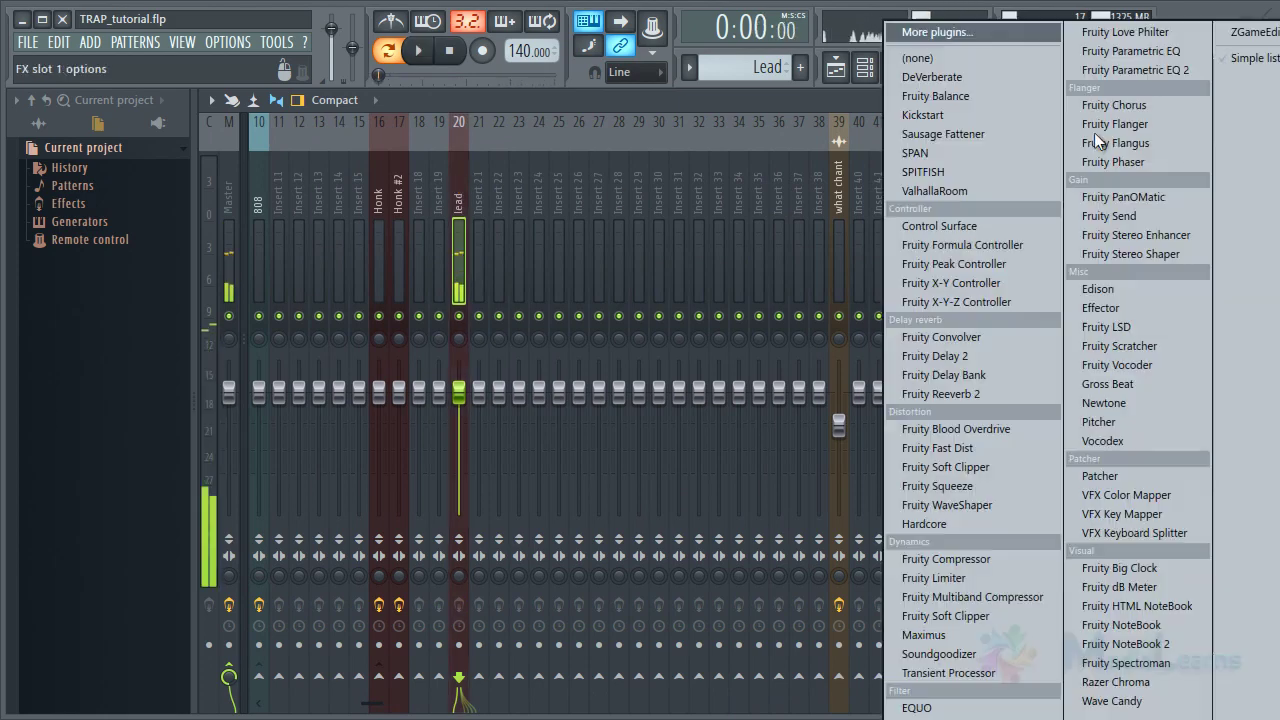
pyautogui.click(1125, 69)
pyautogui.press('space')
pyautogui.rightClick(815, 245)
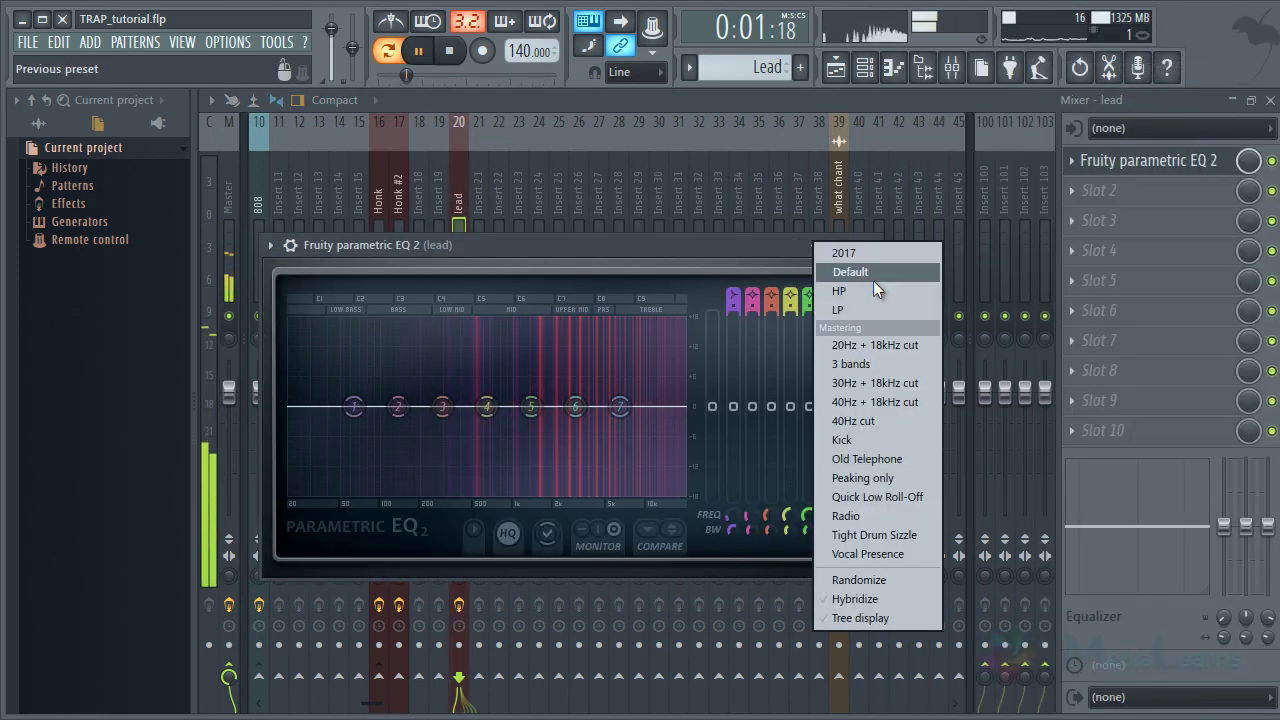
pyautogui.click(873, 290)
pyautogui.moveTo(428, 410); pyautogui.dragTo(515, 413)
pyautogui.press('space')
# Add Sausage Fattener to slot 3 of the lead insert and lower the insert's volume slightly during playback
pyautogui.click(1125, 220)
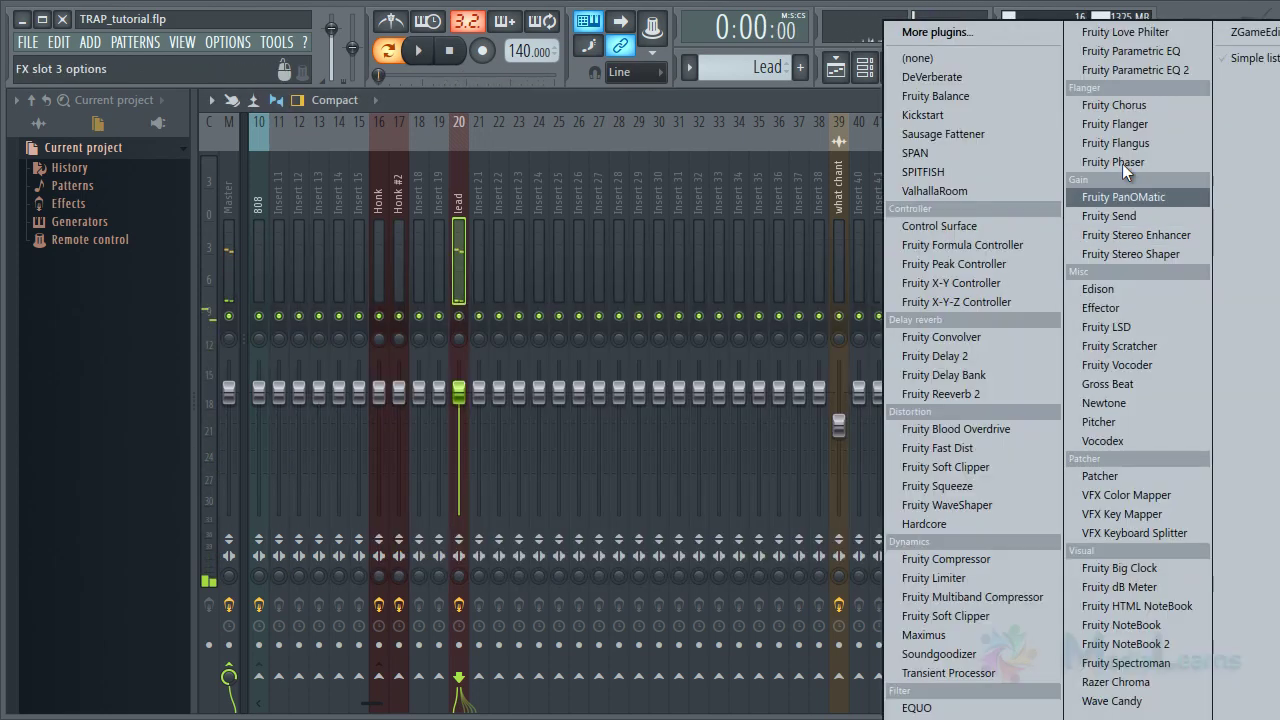
pyautogui.click(954, 135)
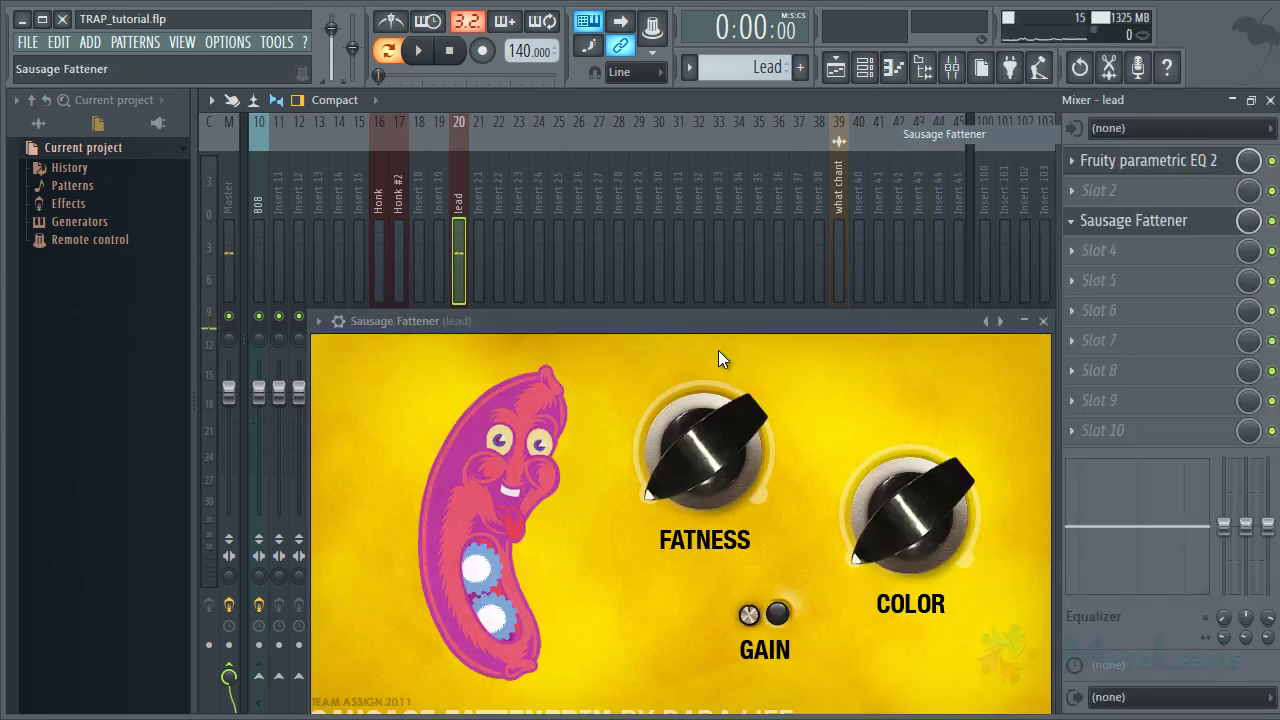
pyautogui.press('space')
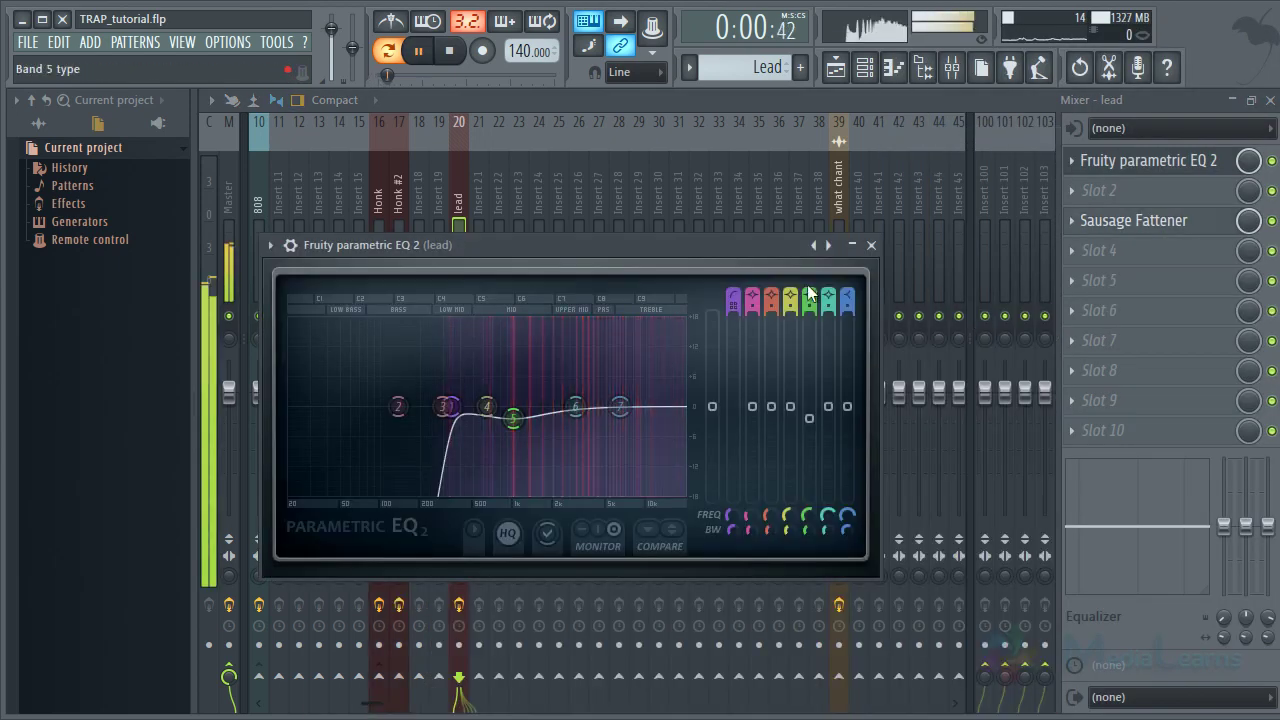
pyautogui.click(464, 216)
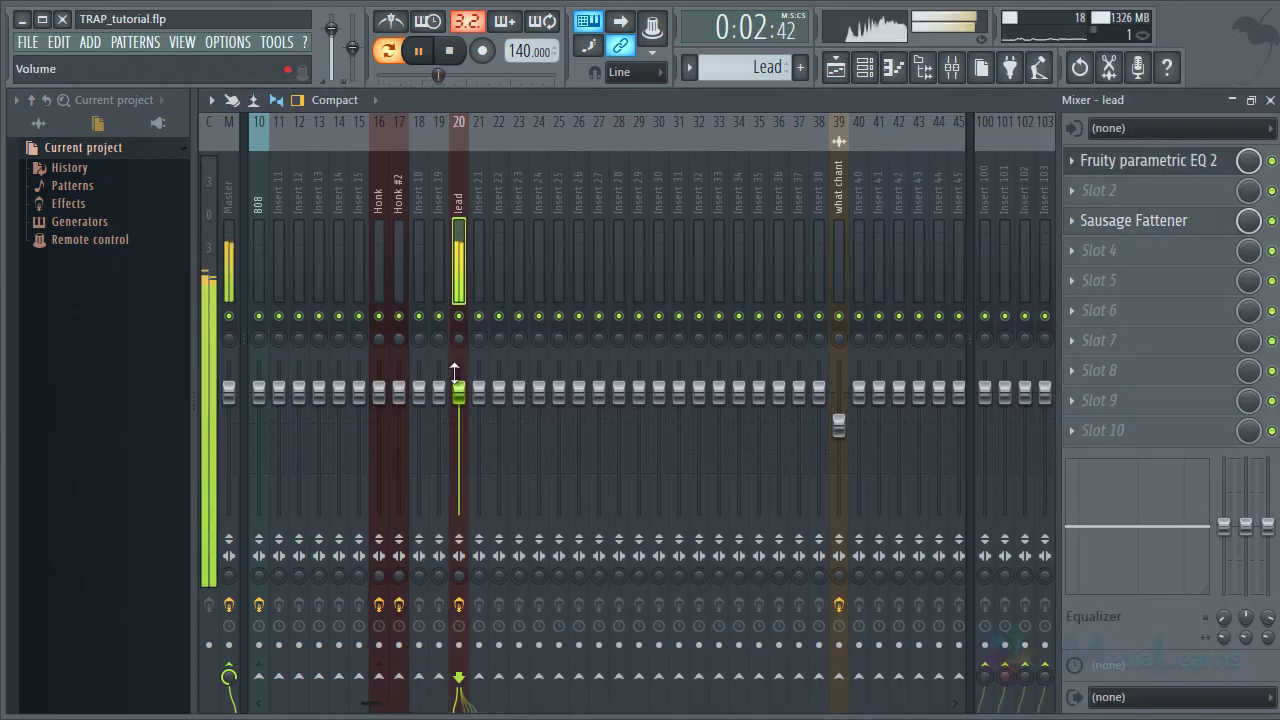
# Place the Lead pattern at bar 61 on Track 9 of the playlist and play the arrangement from there
pyautogui.click(847, 70)
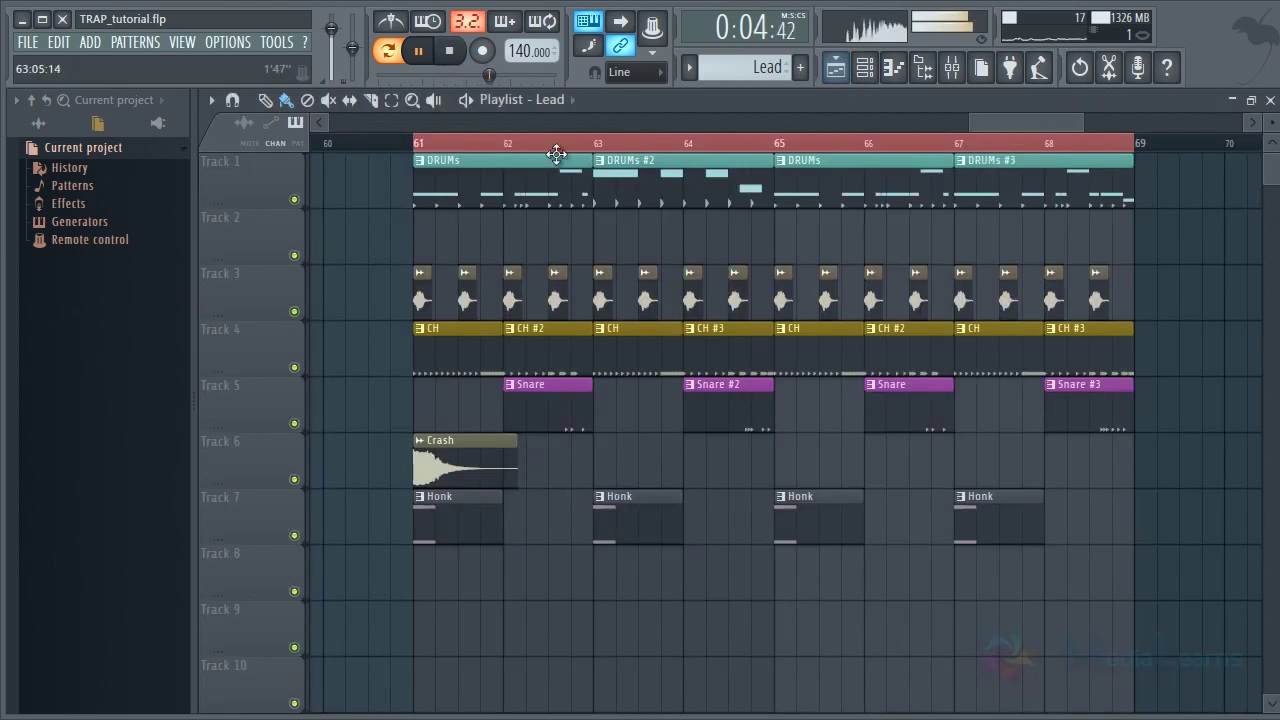
pyautogui.scroll(-3, 460, 460)
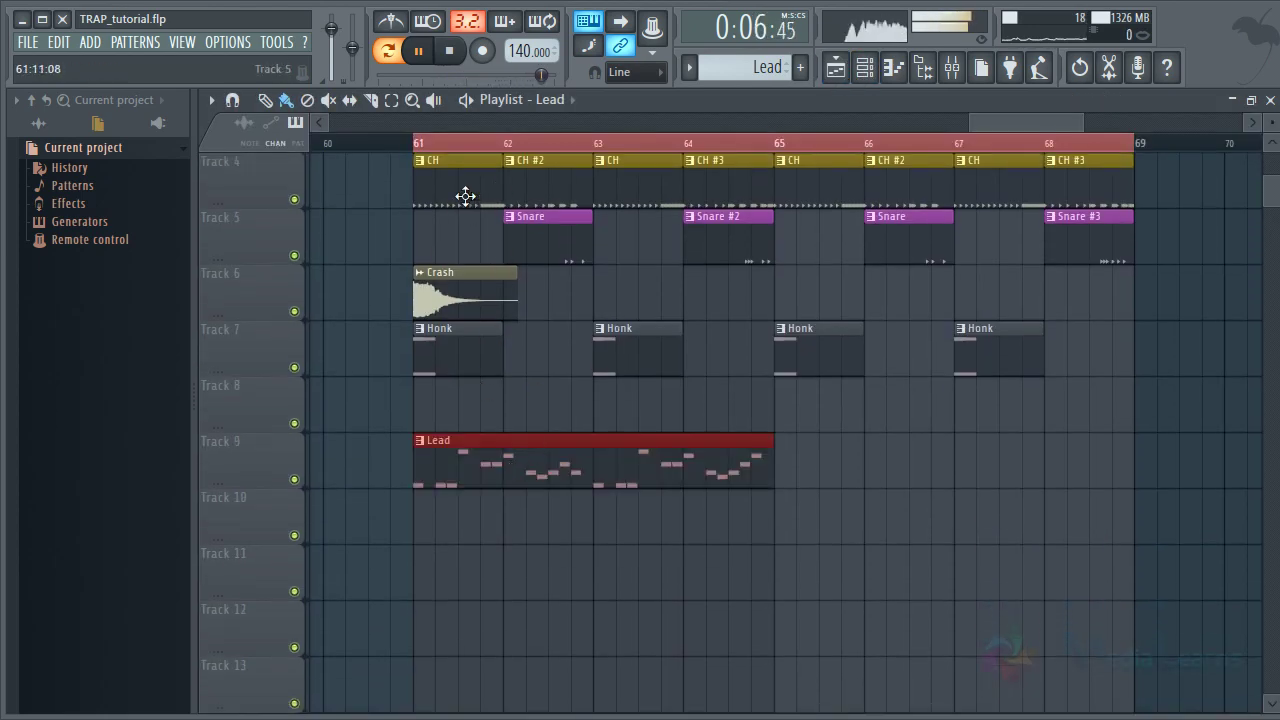
pyautogui.click(391, 141)
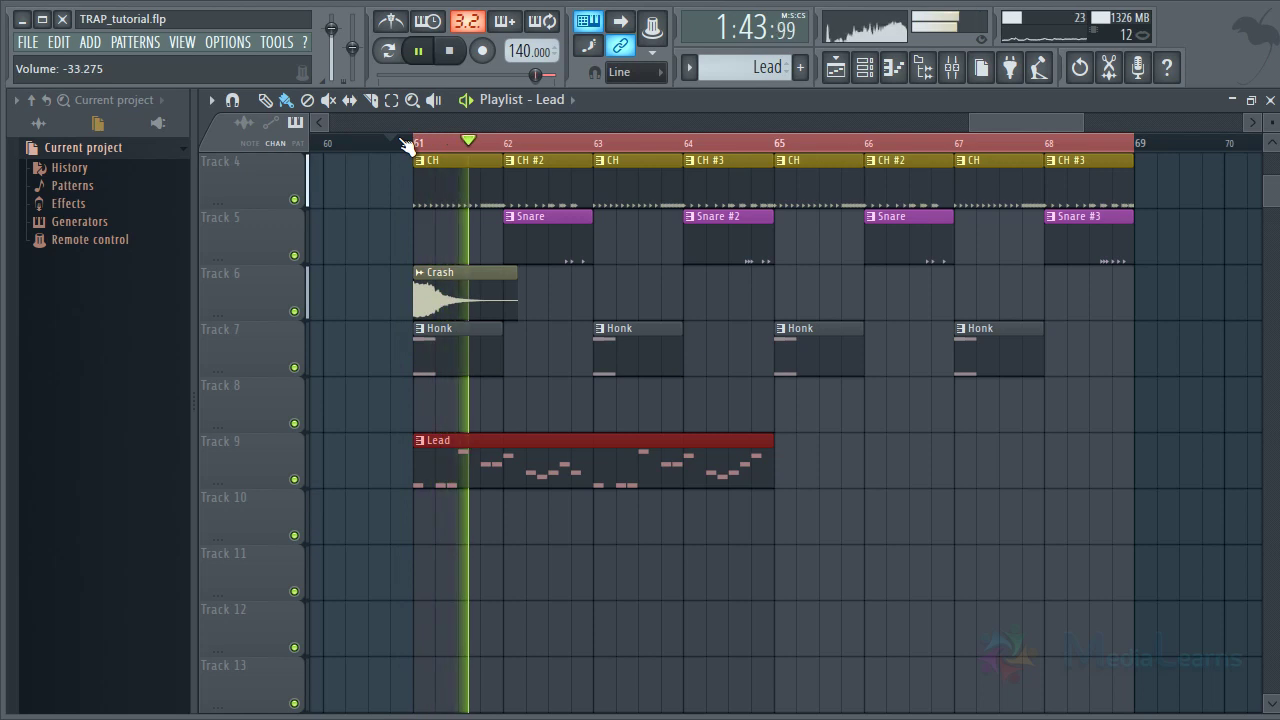
pyautogui.scroll(3, 405, 145)
pyautogui.scroll(3, 469, 316)
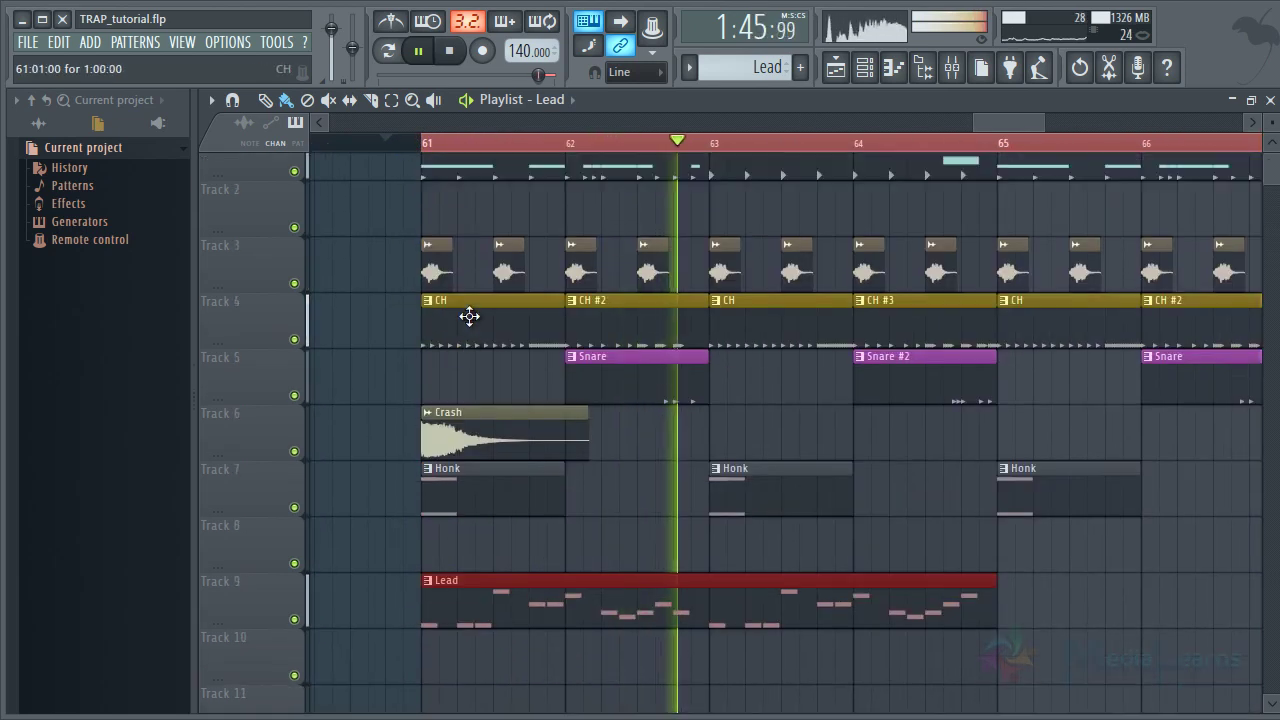
pyautogui.scroll(1, 469, 316)
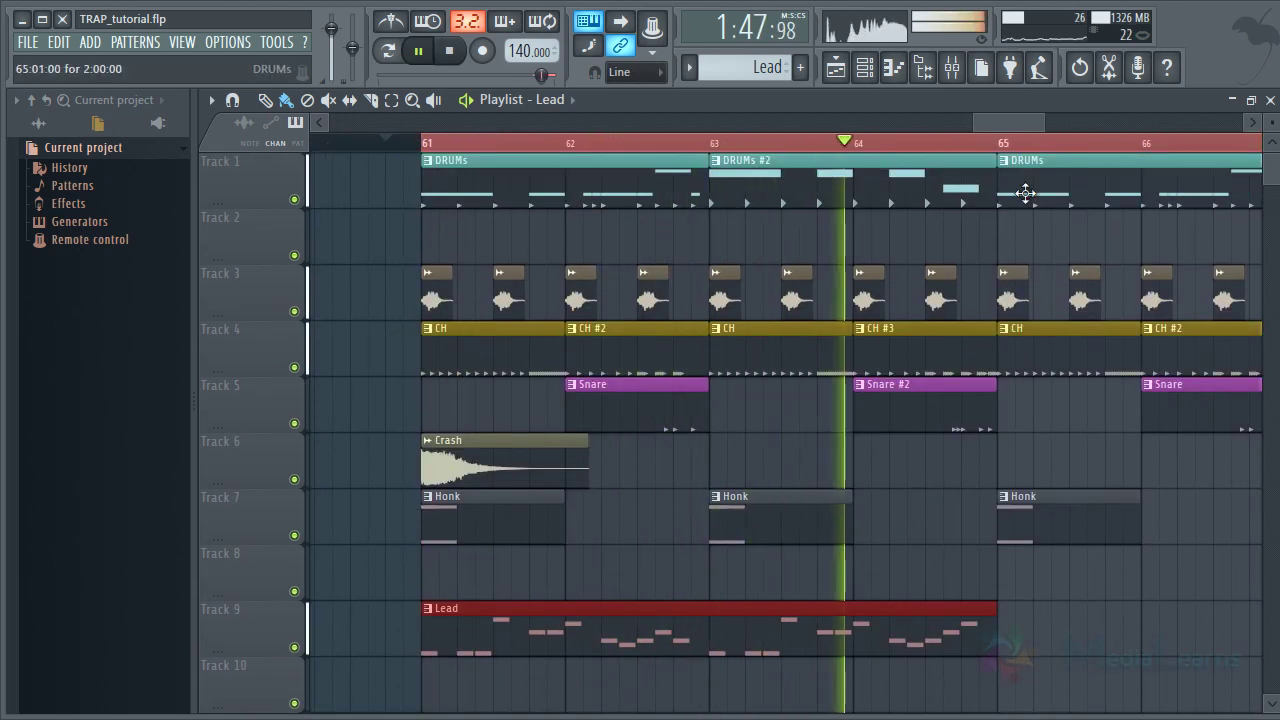
# Add Fruity Chorus to slot 5 of the lead insert with the Low enhance preset and lower the insert's volume slightly
pyautogui.click(958, 72)
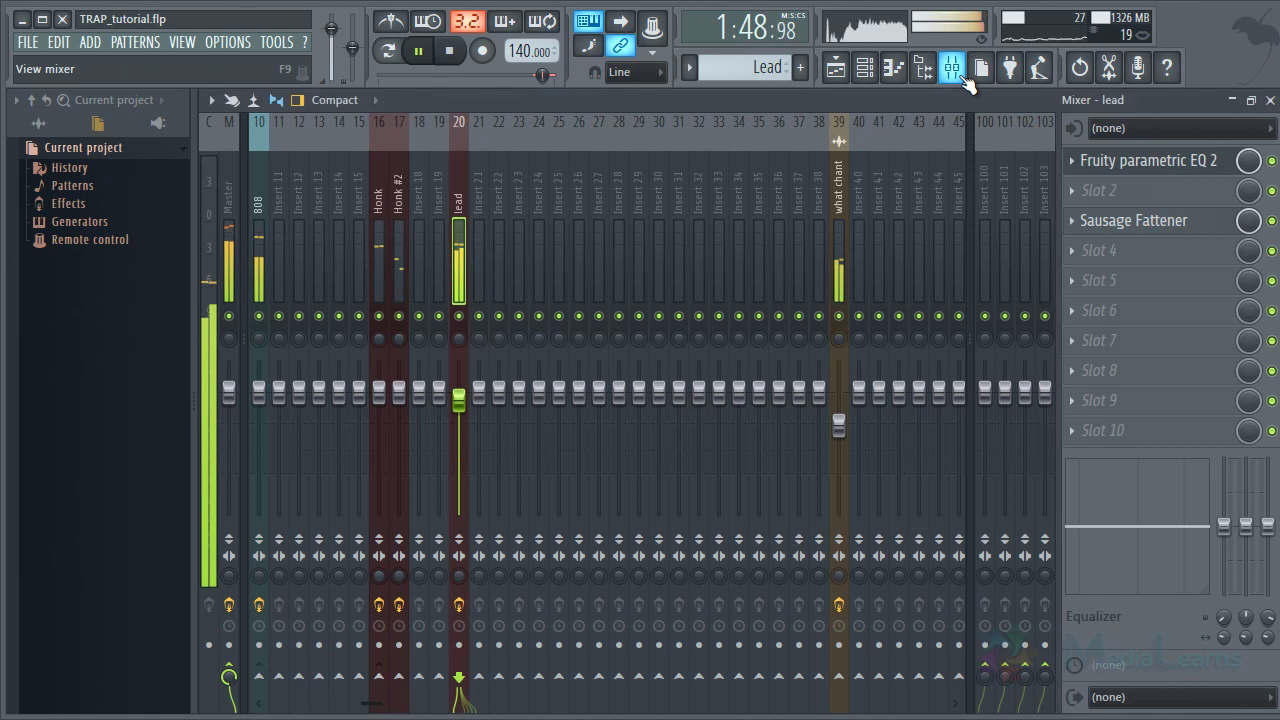
pyautogui.click(1138, 280)
pyautogui.click(1125, 112)
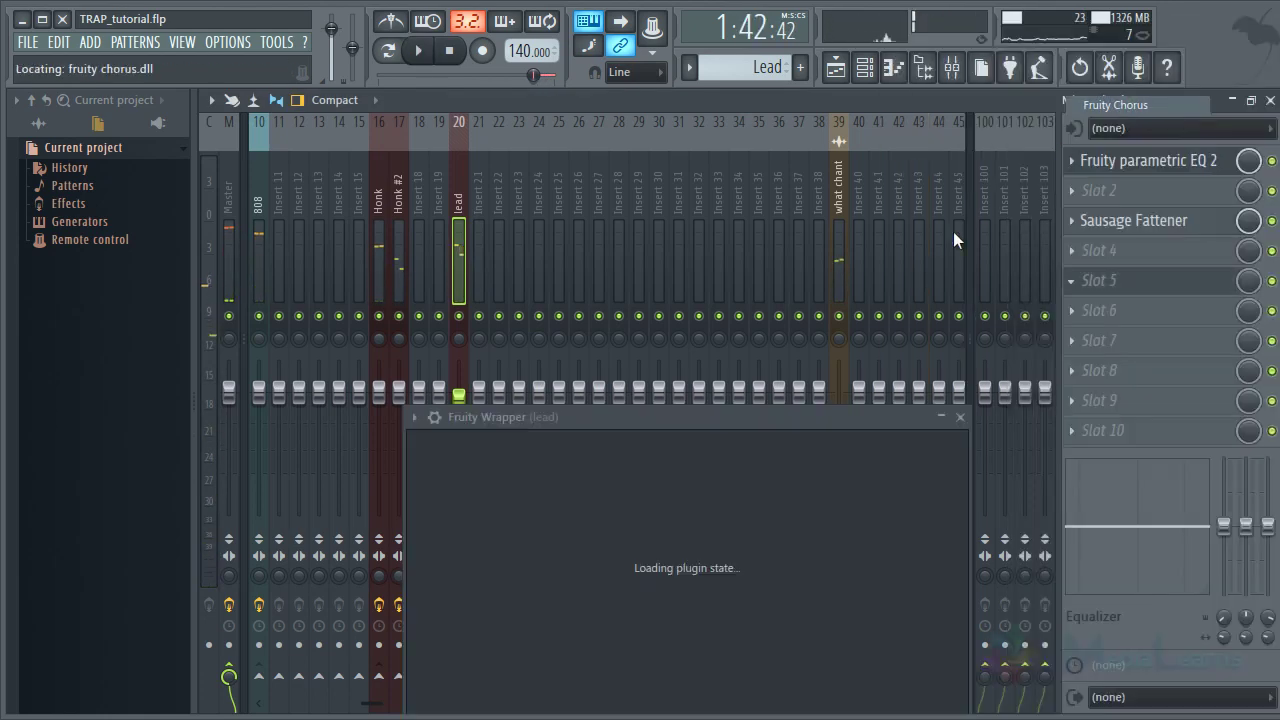
pyautogui.click(872, 415)
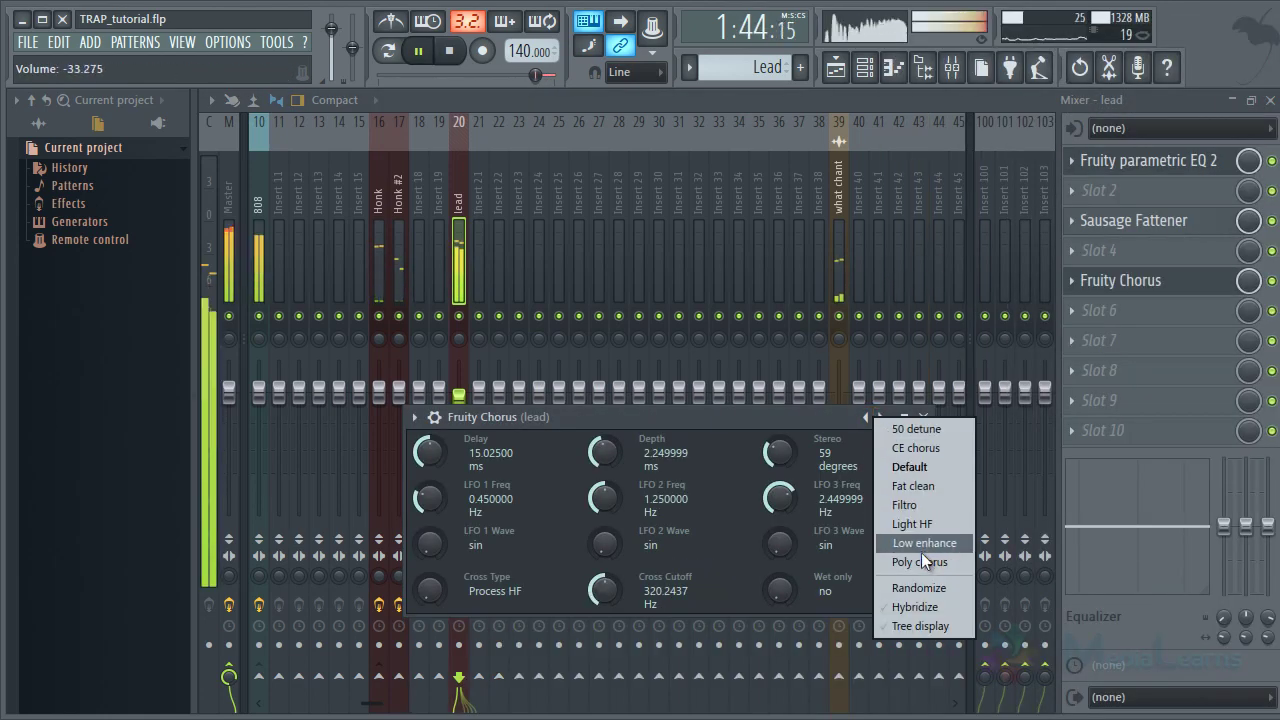
pyautogui.click(921, 548)
pyautogui.click(923, 418)
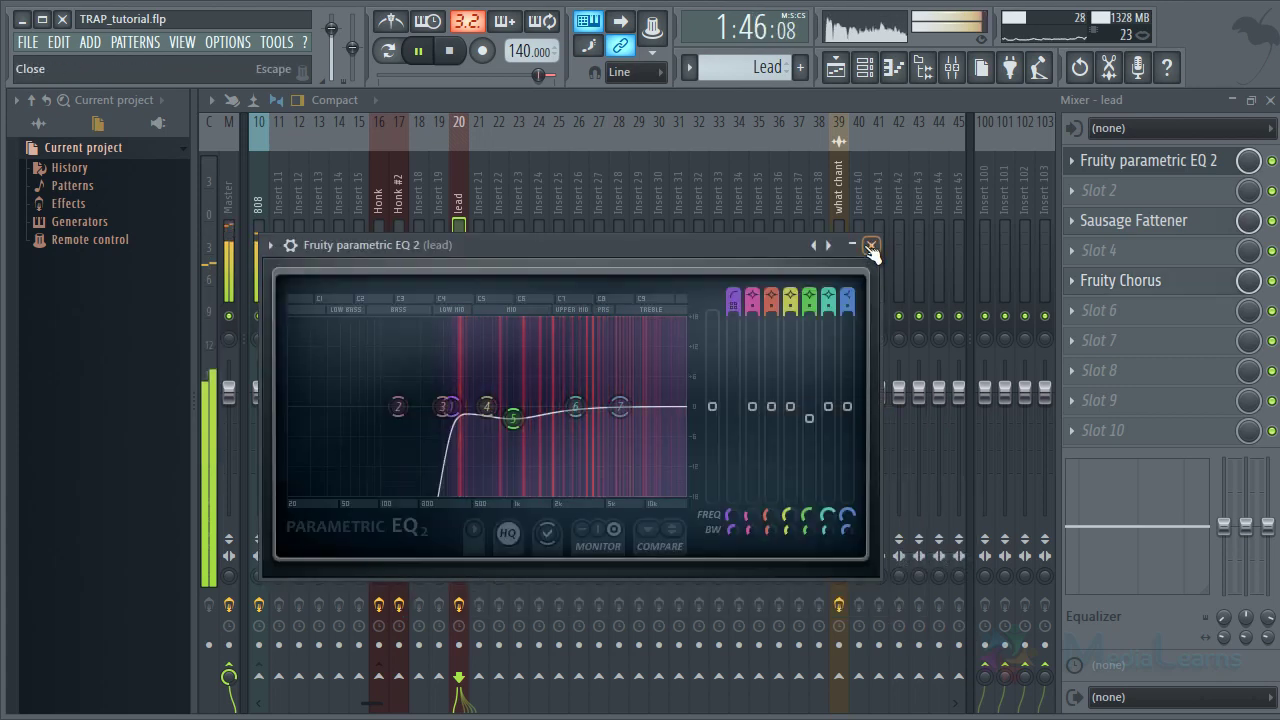
pyautogui.click(871, 246)
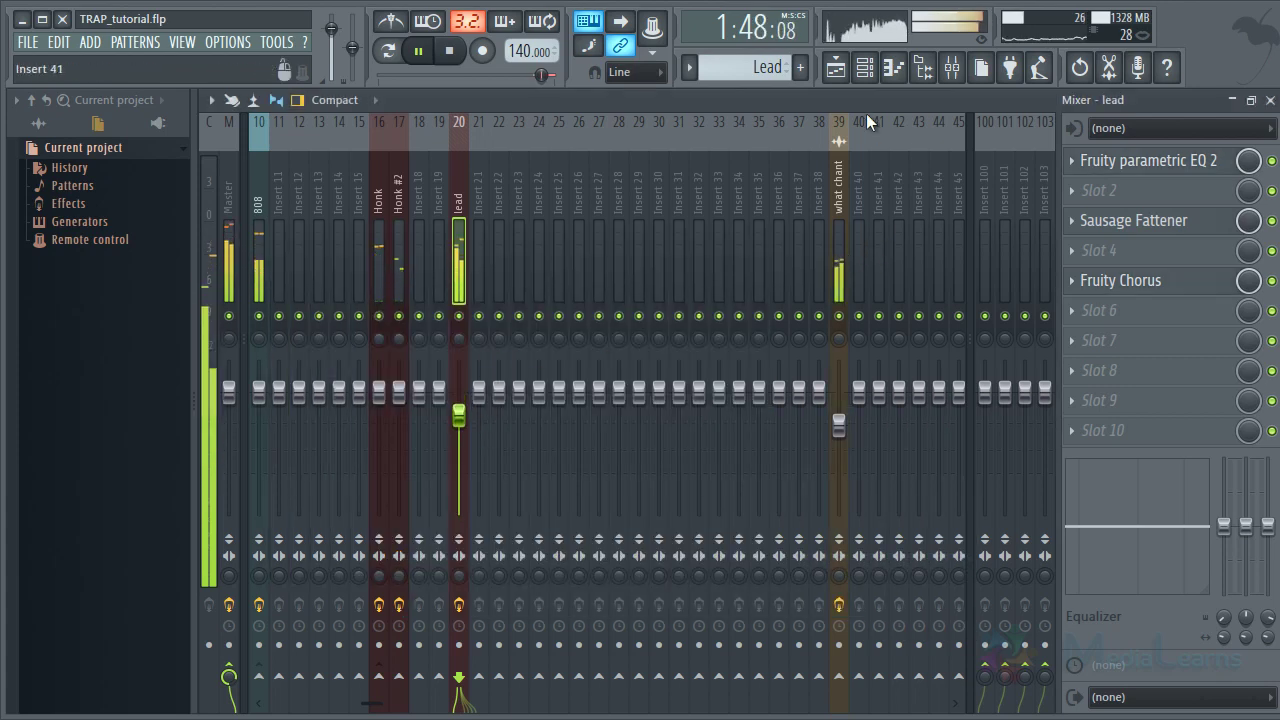
# Duplicate the Lead clip on Track 9 to bar 65 and play the arrangement from bar 61
pyautogui.click(836, 67)
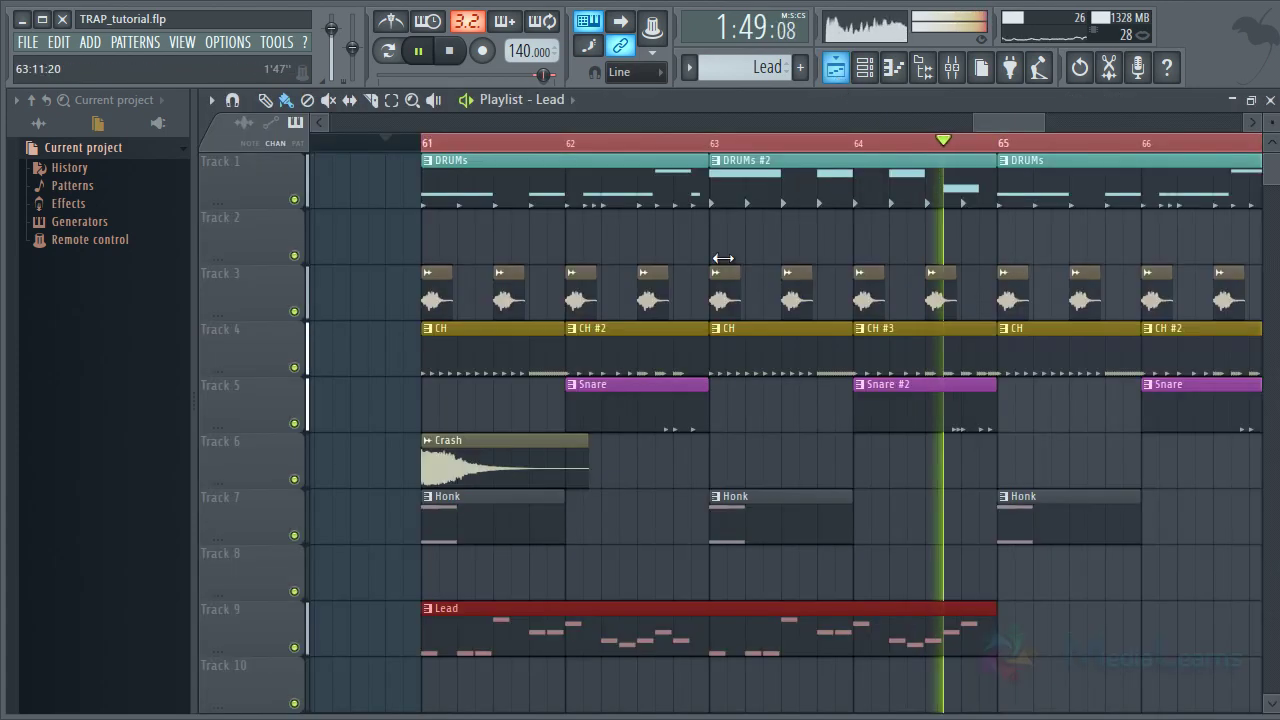
pyautogui.click(433, 146)
pyautogui.scroll(-1, 434, 160)
pyautogui.moveTo(495, 627); pyautogui.dragTo(918, 630)
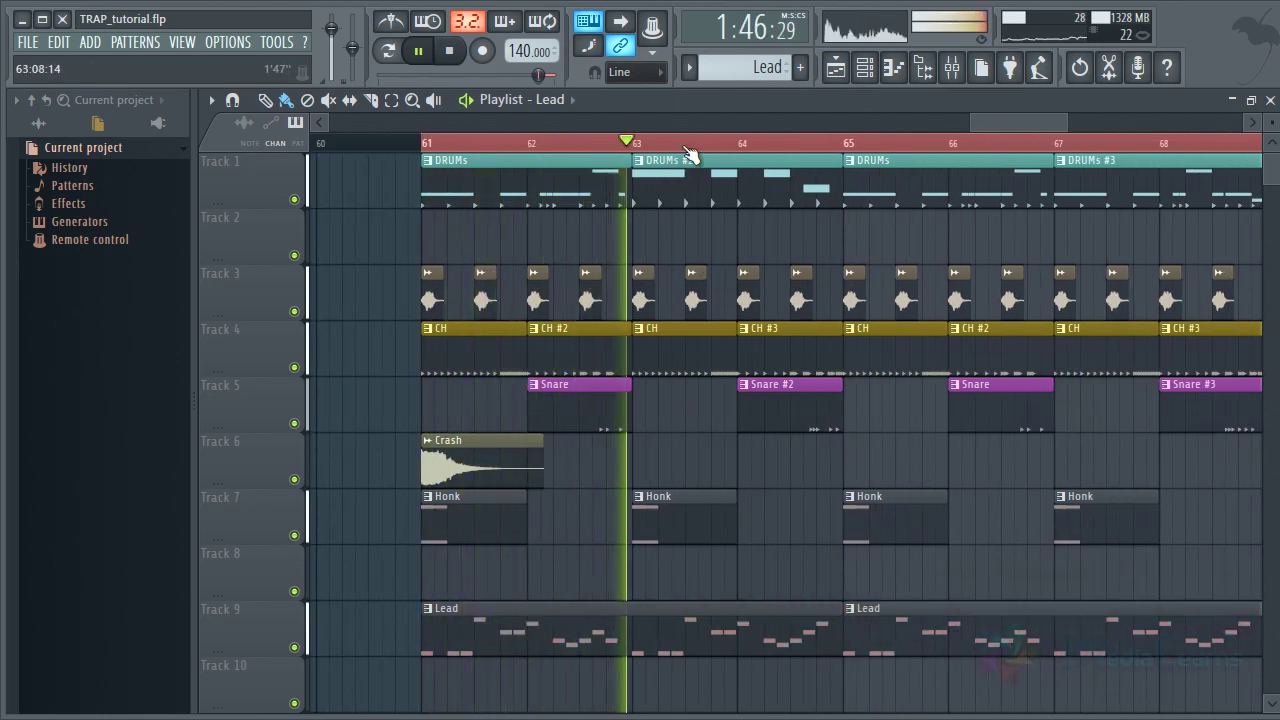
pyautogui.scroll(-1, 690, 155)
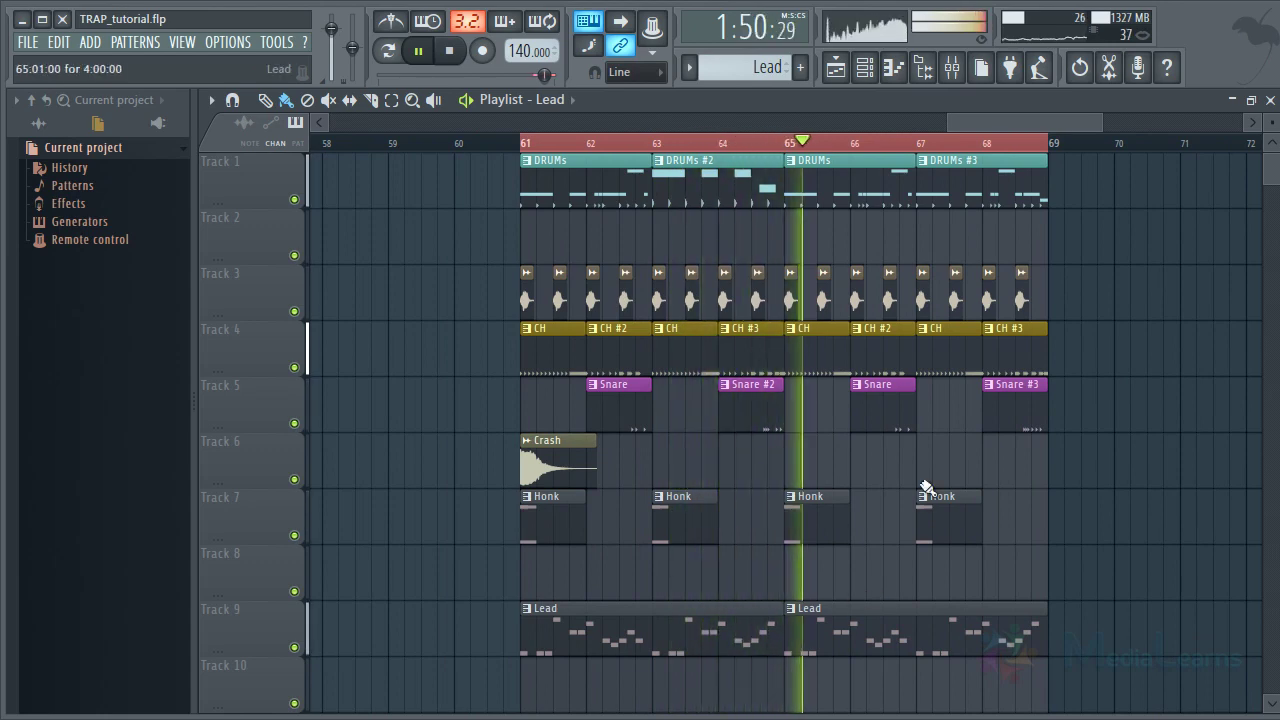
# Reduce the mix level of Fruity Chorus on the lead insert to about 54% and return to the playlist
pyautogui.click(951, 67)
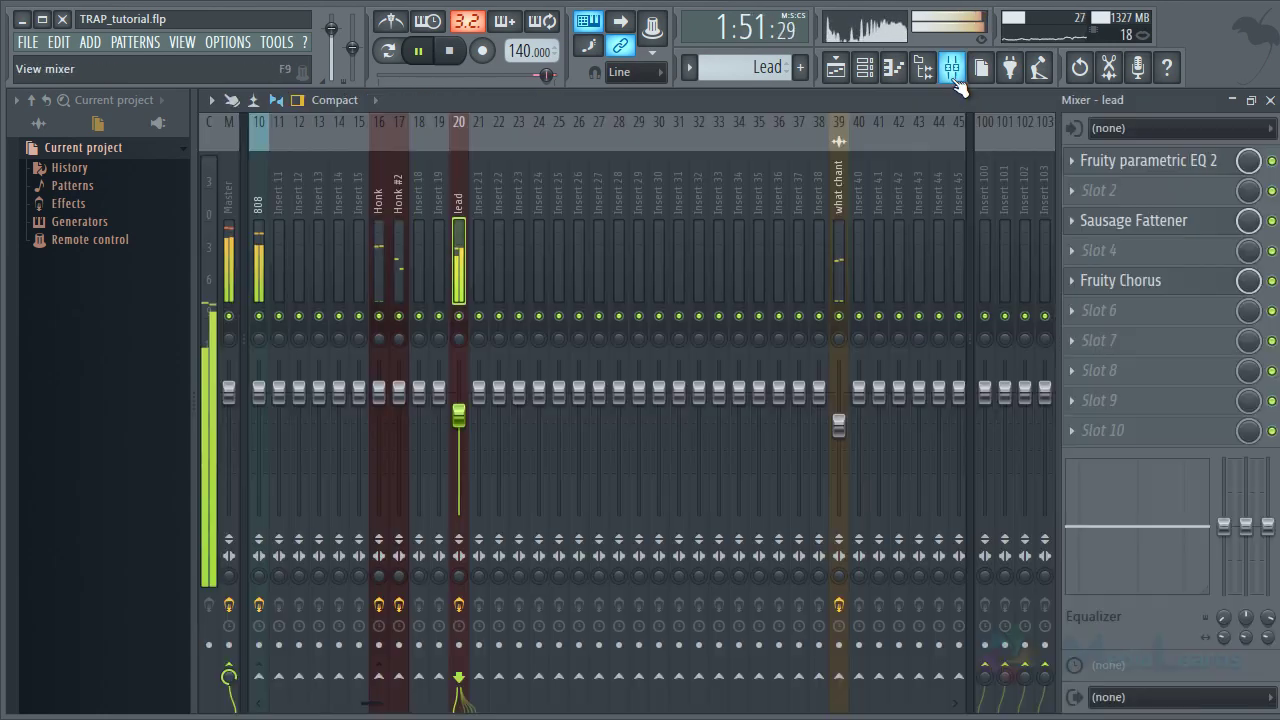
pyautogui.click(1146, 290)
pyautogui.click(1241, 284)
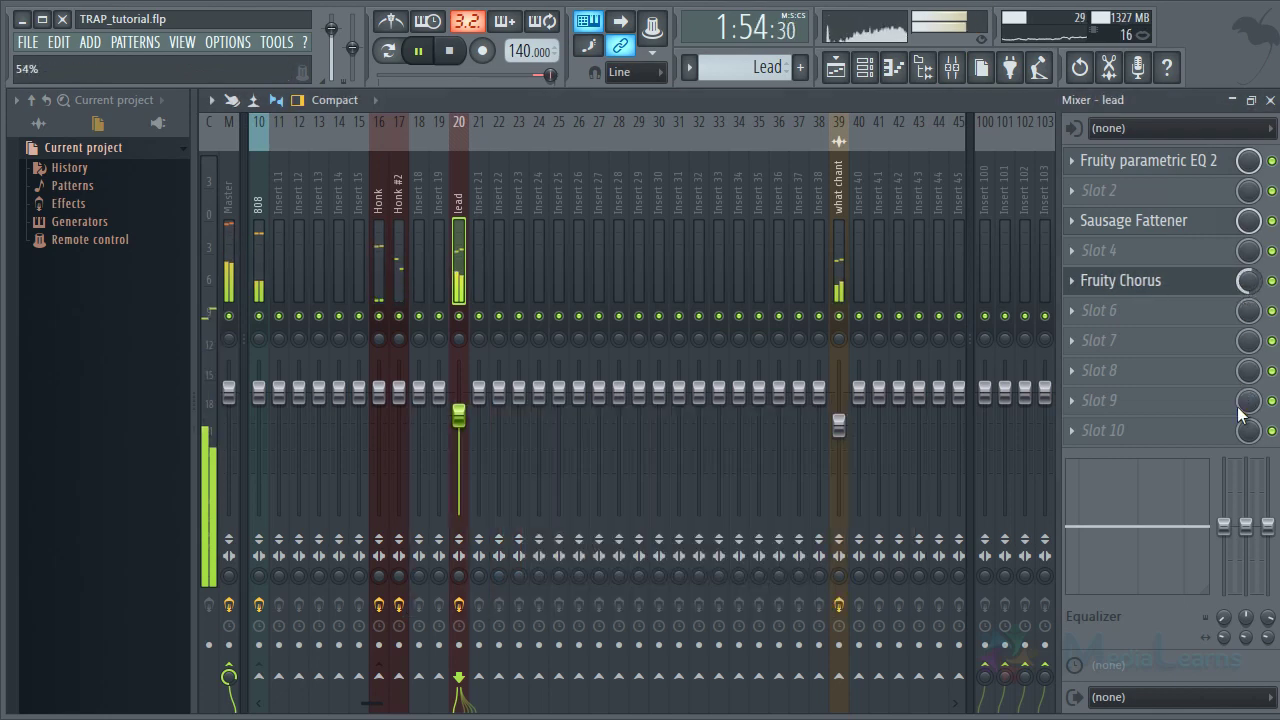
pyautogui.click(1270, 100)
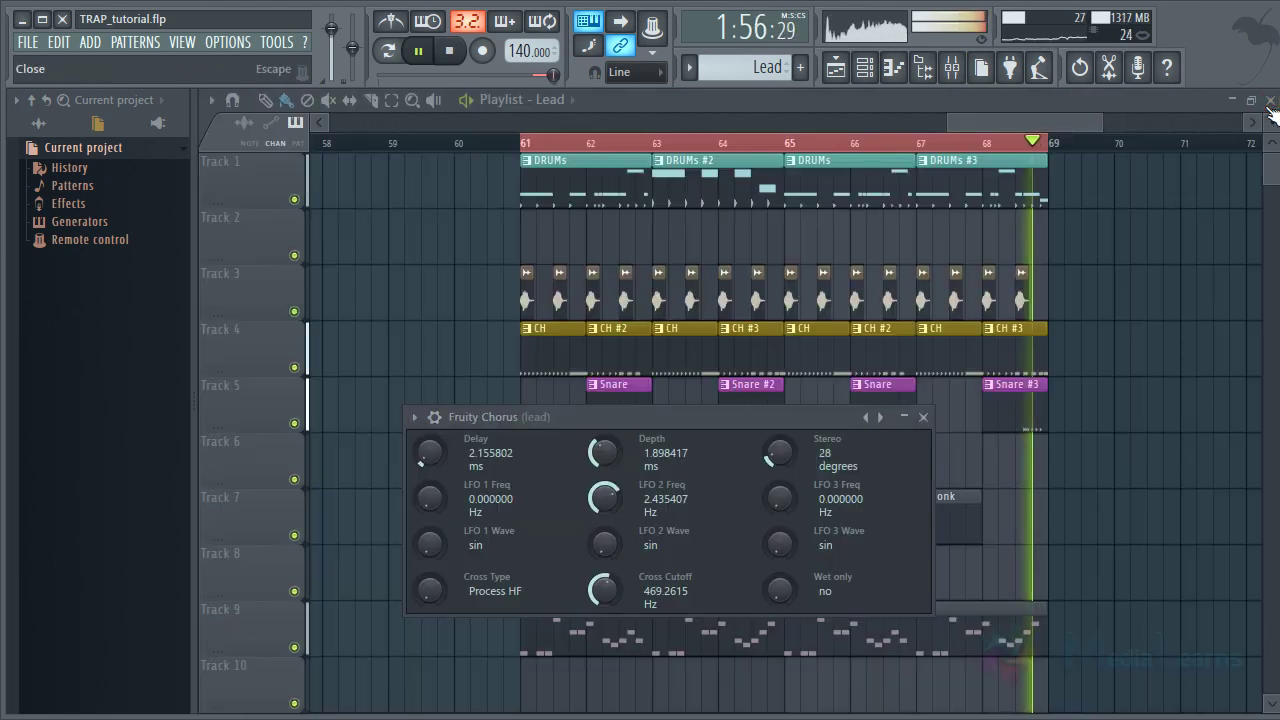
pyautogui.click(1109, 494)
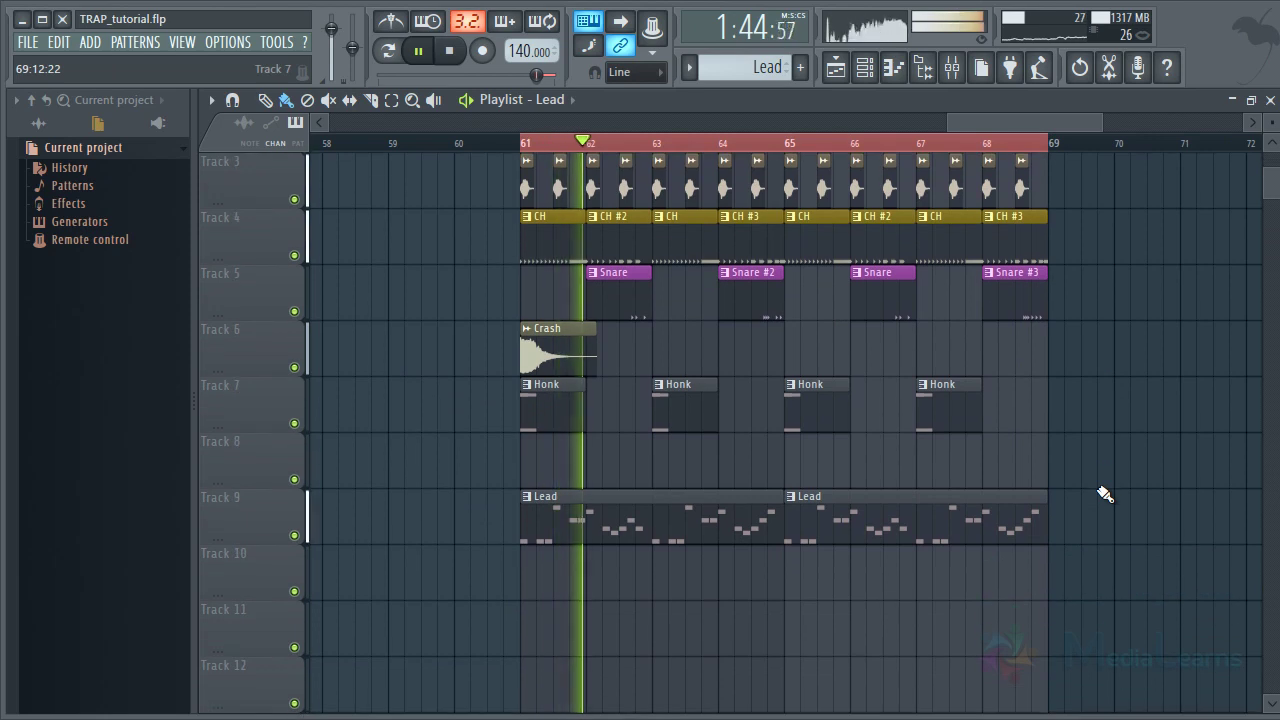
pyautogui.scroll(2, 1100, 497)
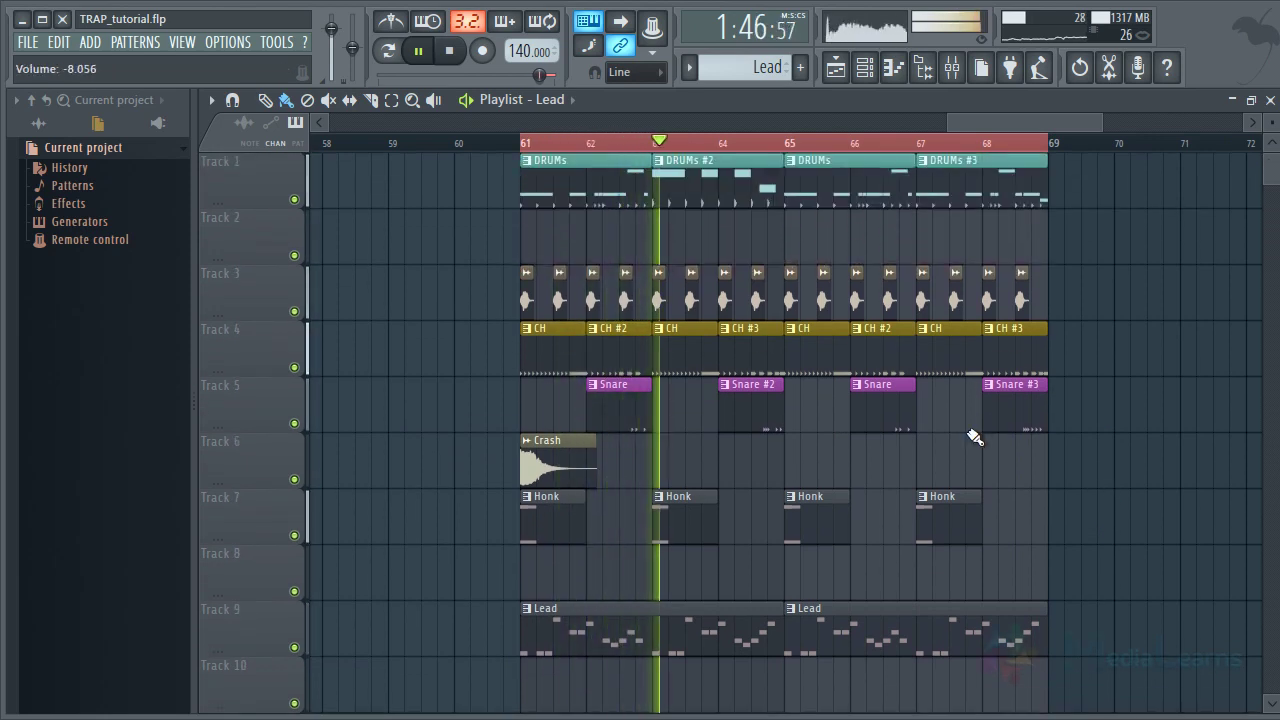
pyautogui.scroll(-3, 965, 440)
pyautogui.scroll(3, 886, 443)
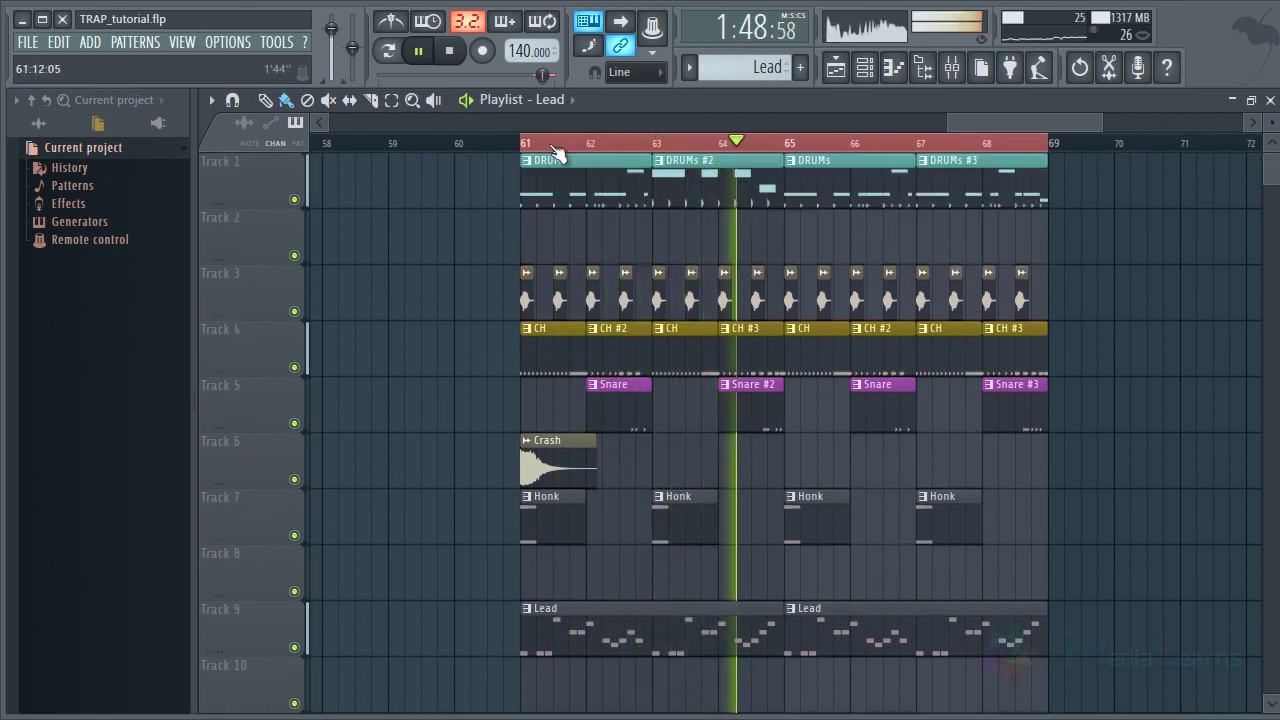
pyautogui.scroll(2, 543, 149)
# Stop playback and create a new pattern named Clap in the first empty slot
pyautogui.press('space')
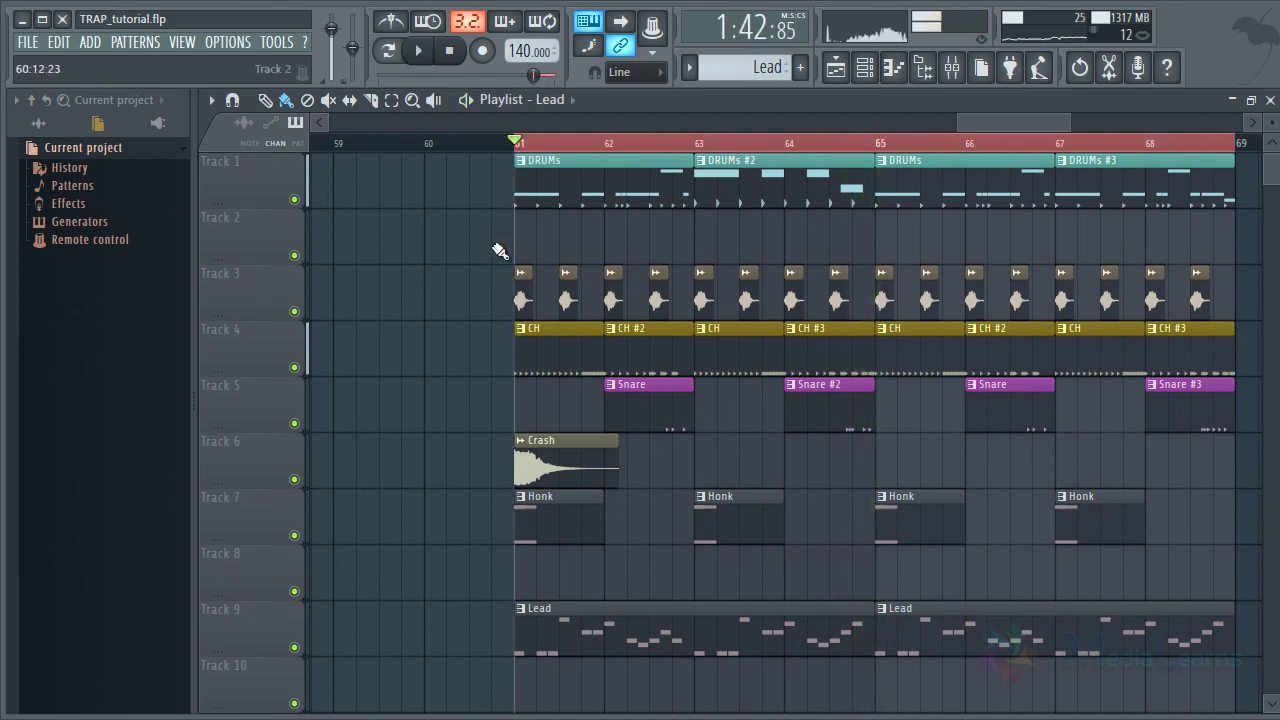
pyautogui.click(749, 78)
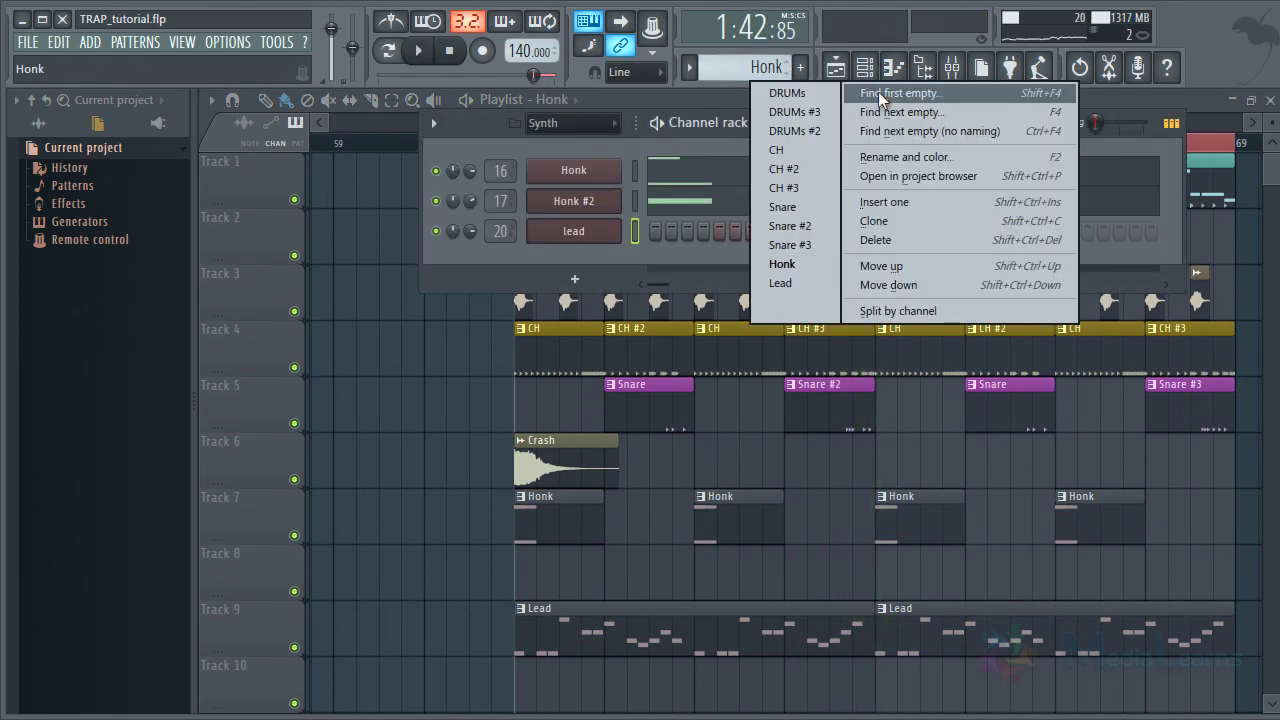
pyautogui.click(886, 92)
pyautogui.press('Return')
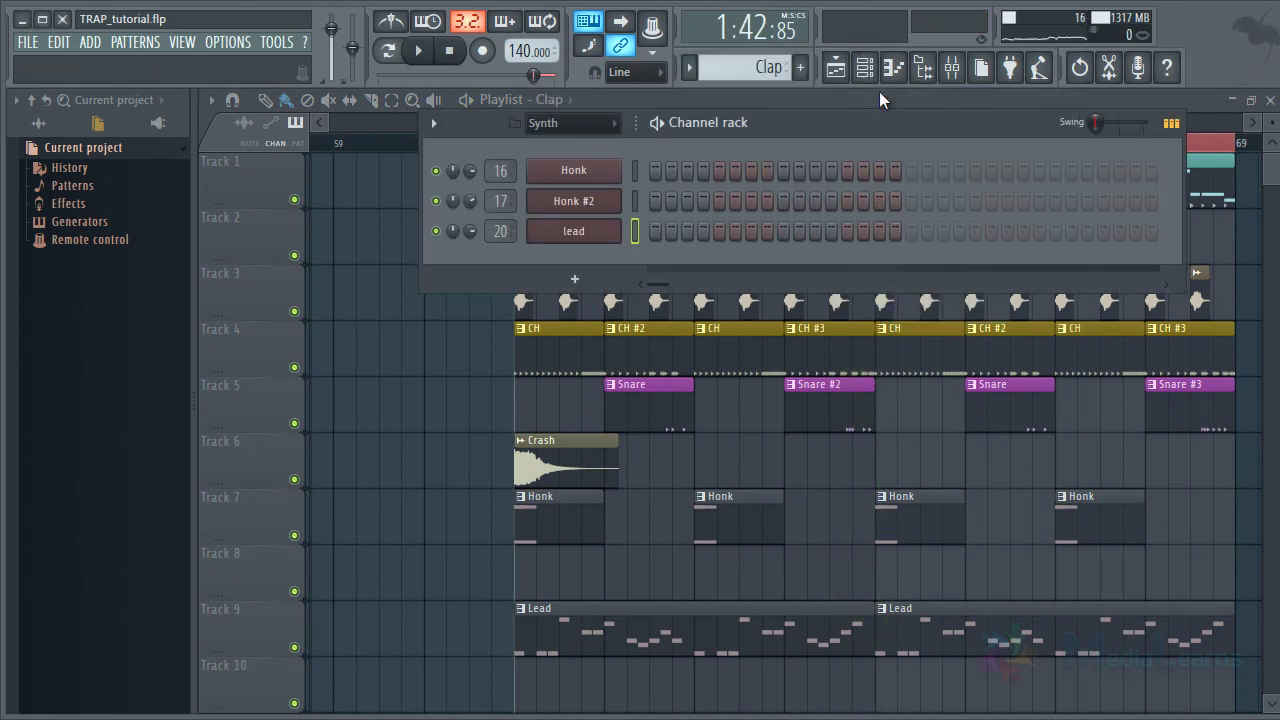
# Show the Unsorted channels, fill the Clap (5) channel on each 4 steps, and play the arrangement
pyautogui.click(577, 127)
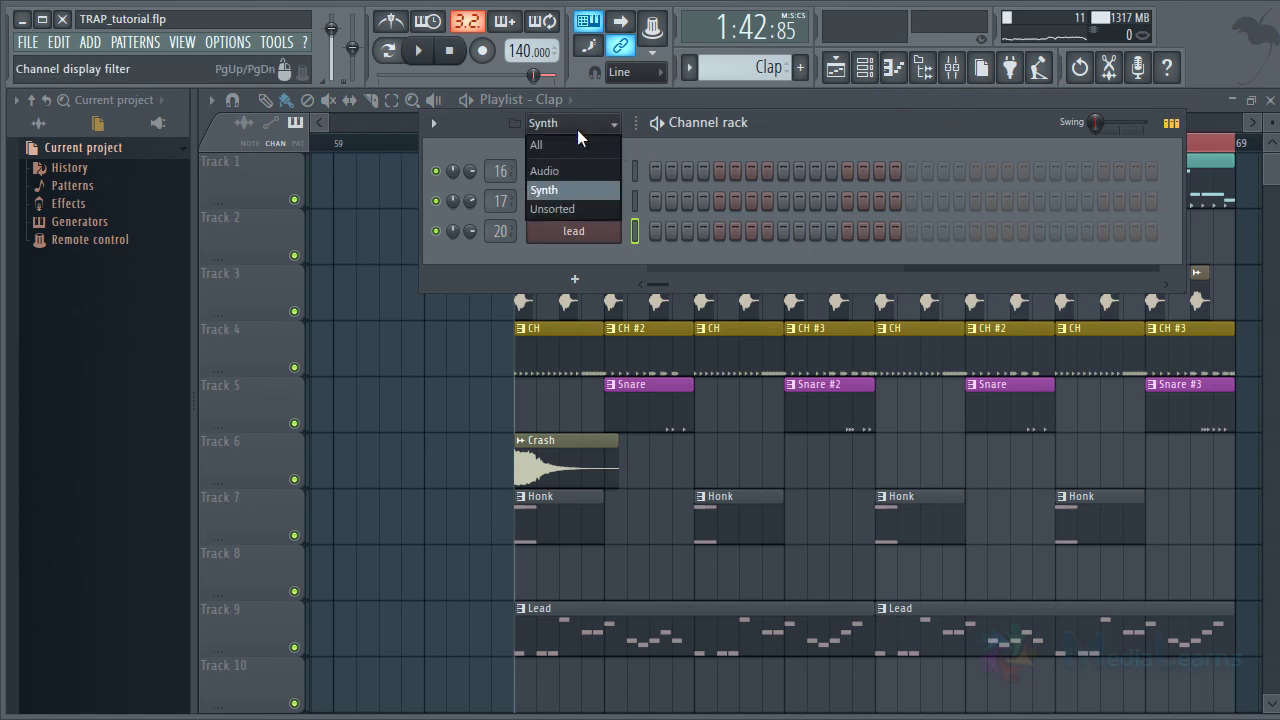
pyautogui.click(570, 207)
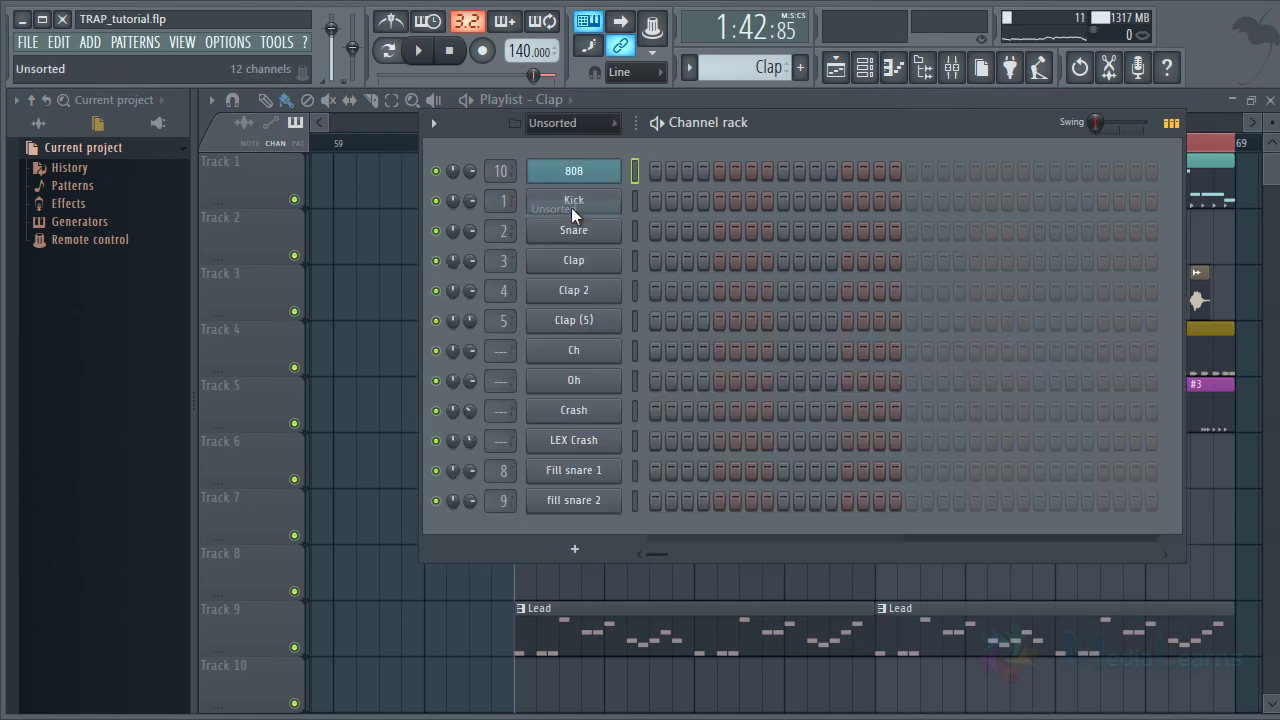
pyautogui.rightClick(633, 321)
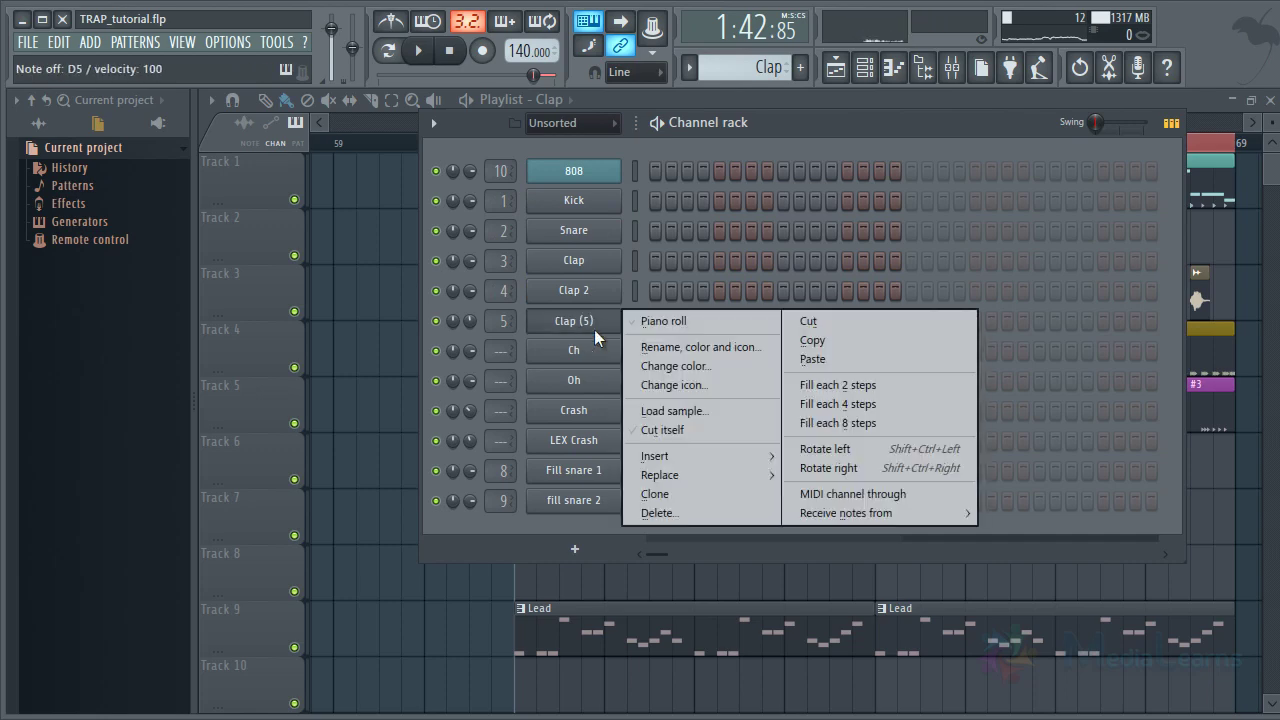
pyautogui.click(836, 400)
pyautogui.press('space')
pyautogui.rightClick(363, 375)
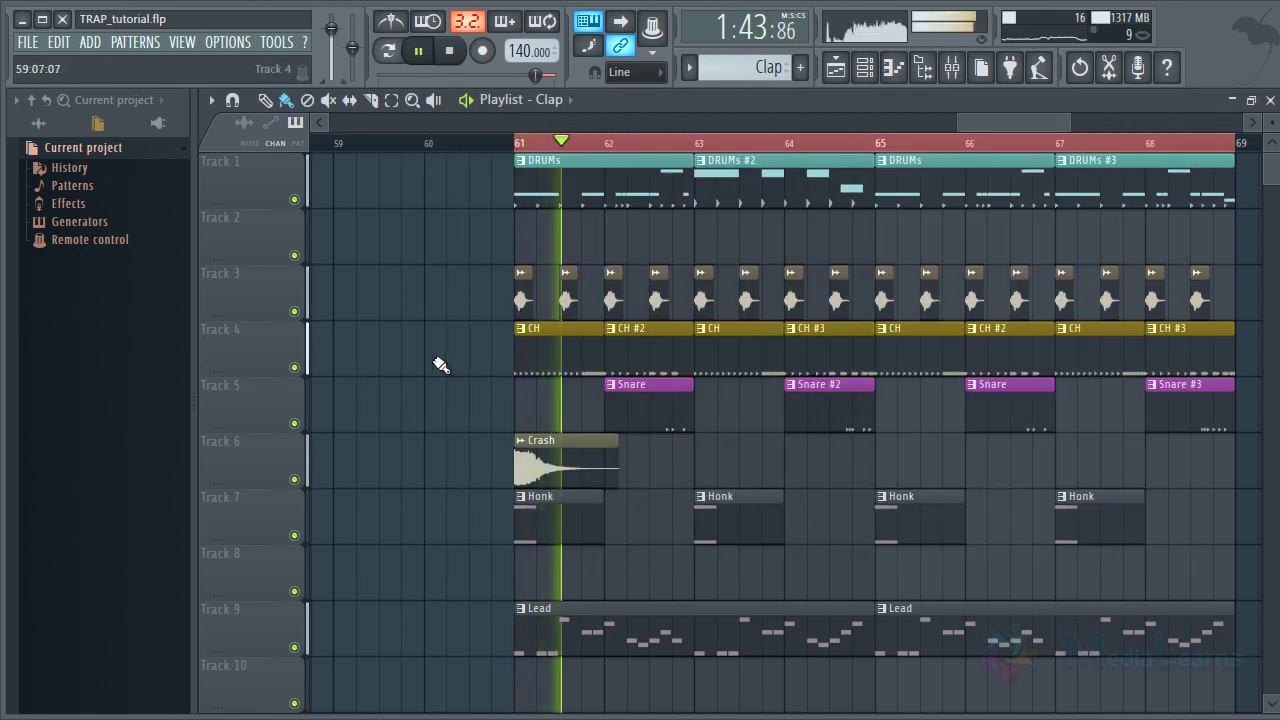
# Play the DRUMs pattern on its own and inspect the Clap (5) channel's steps and sample settings
pyautogui.press('space')
pyautogui.doubleClick(629, 185)
pyautogui.press('space')
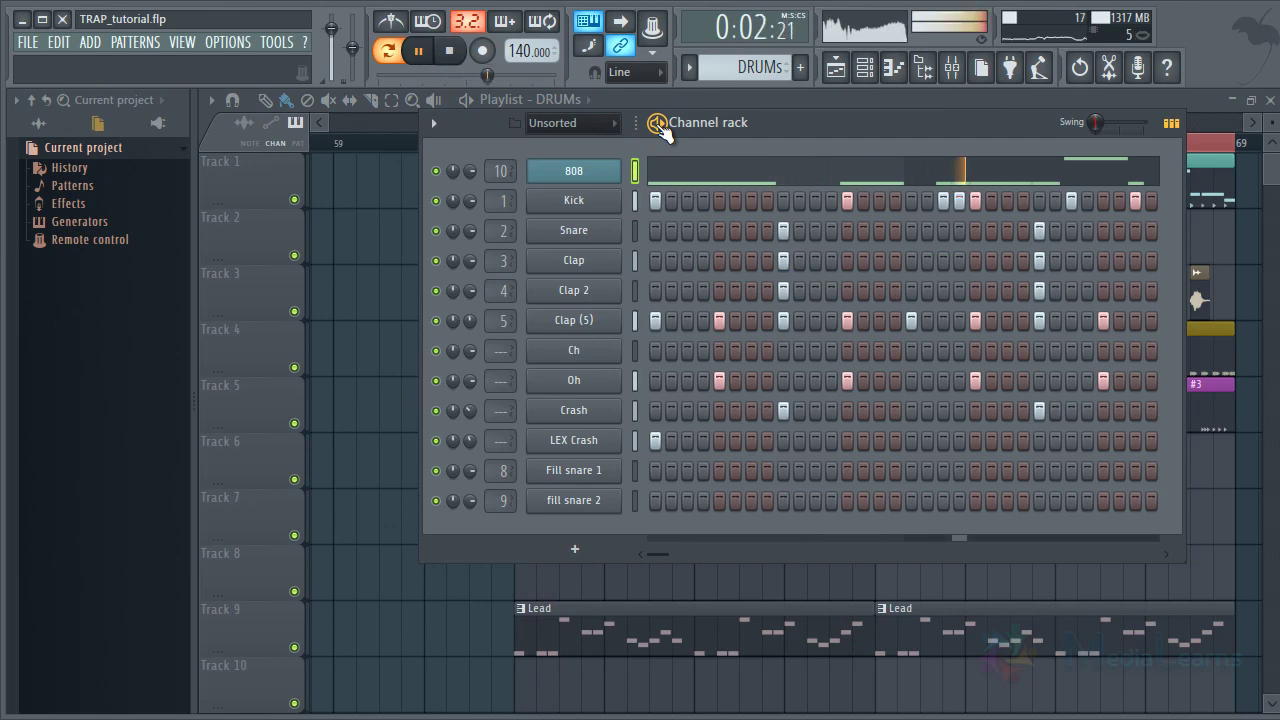
pyautogui.press('space')
pyautogui.click(617, 322)
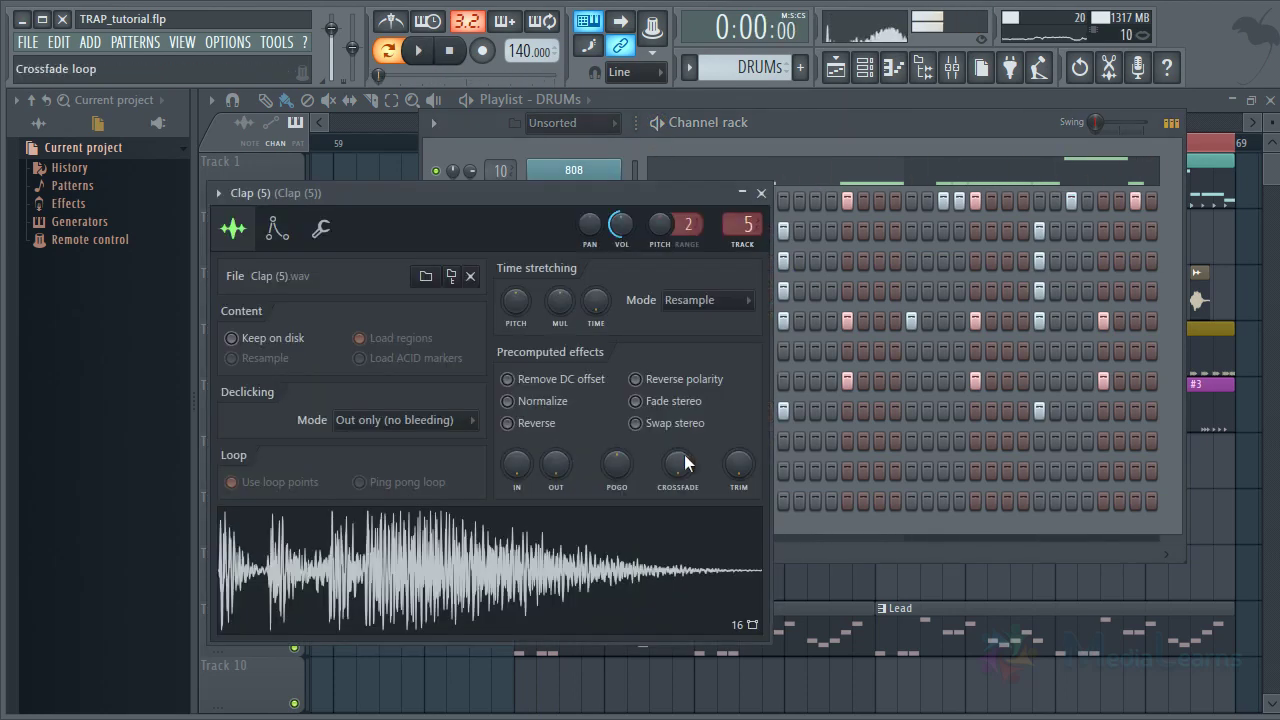
pyautogui.click(761, 193)
# Switch to the Clap pattern and remove all steps from the Clap (5) channel
pyautogui.click(780, 68)
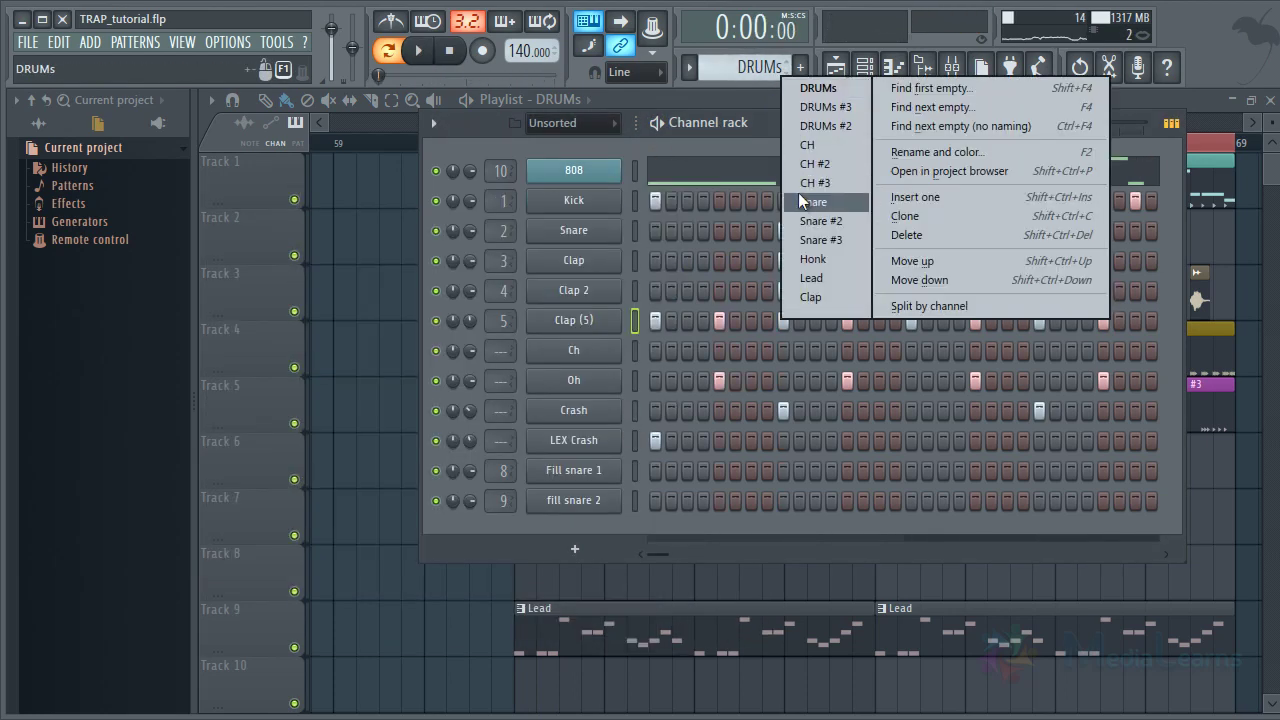
pyautogui.click(808, 296)
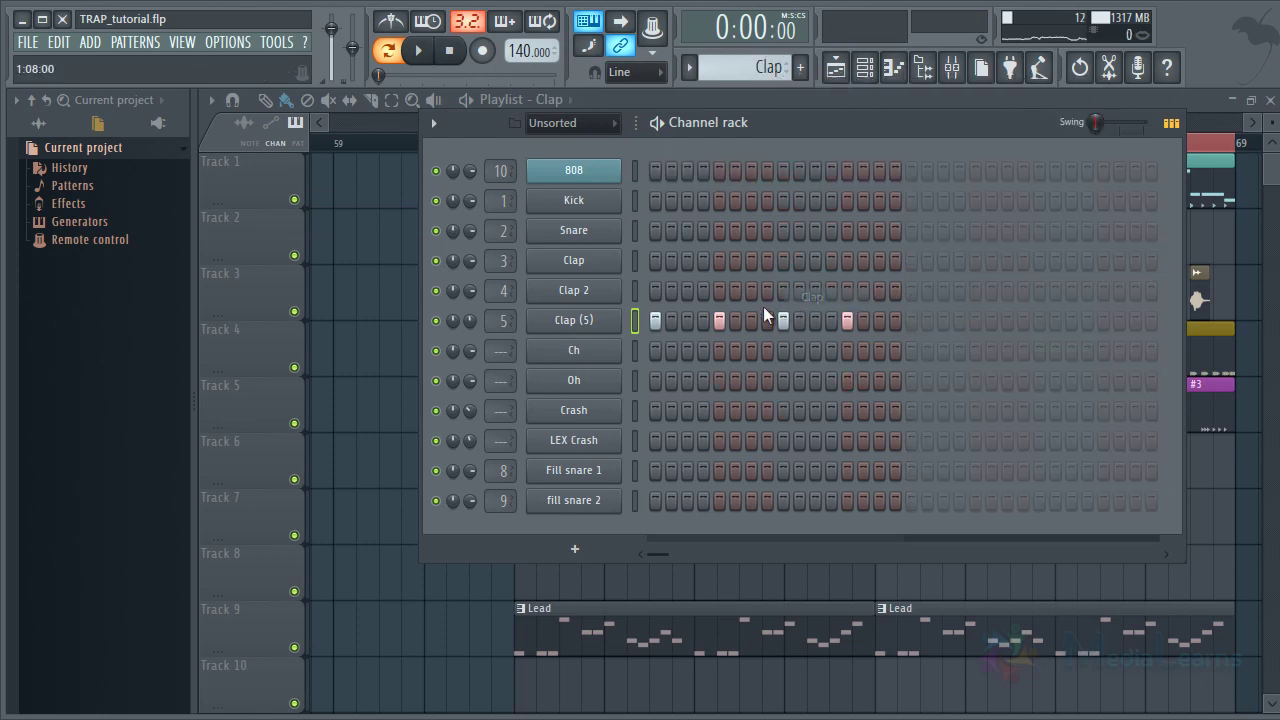
pyautogui.click(594, 328)
pyautogui.click(761, 193)
pyautogui.hotkey('ctrl', 'x')
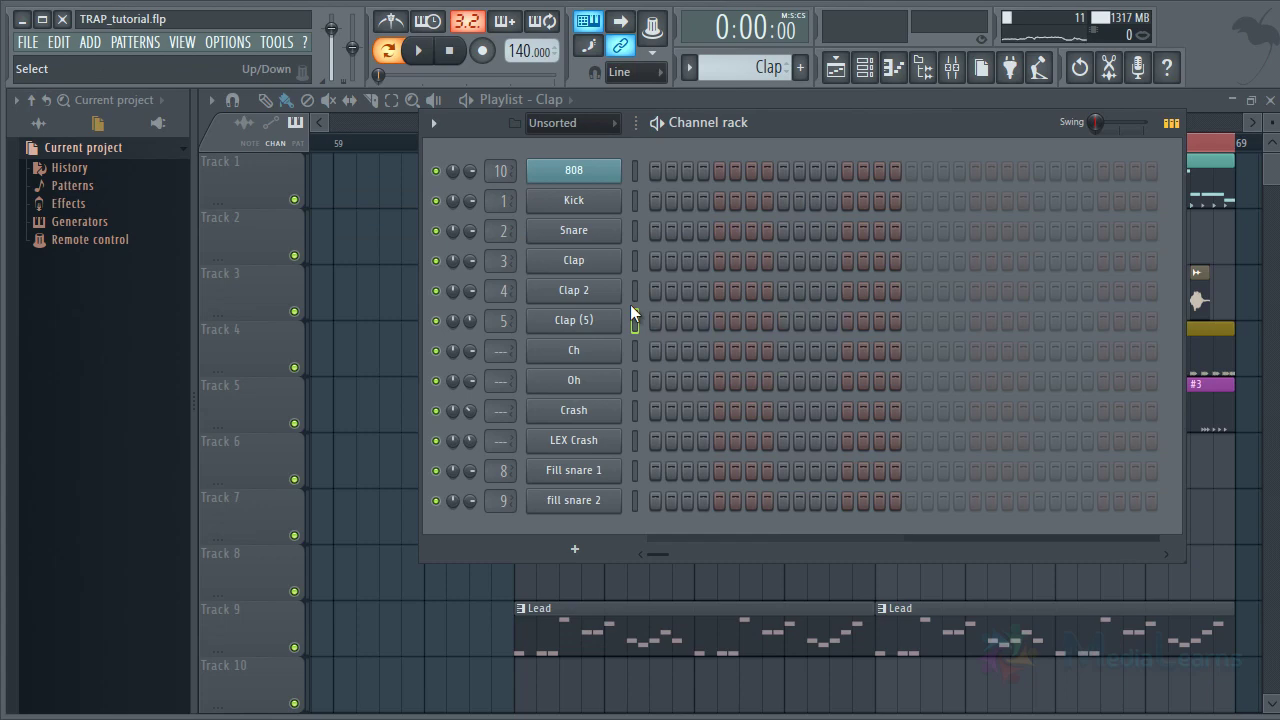
# Play the song with Track 1 soloed and raise the Clap (5) mixer insert's volume to about -0.8 dB
pyautogui.click(966, 82)
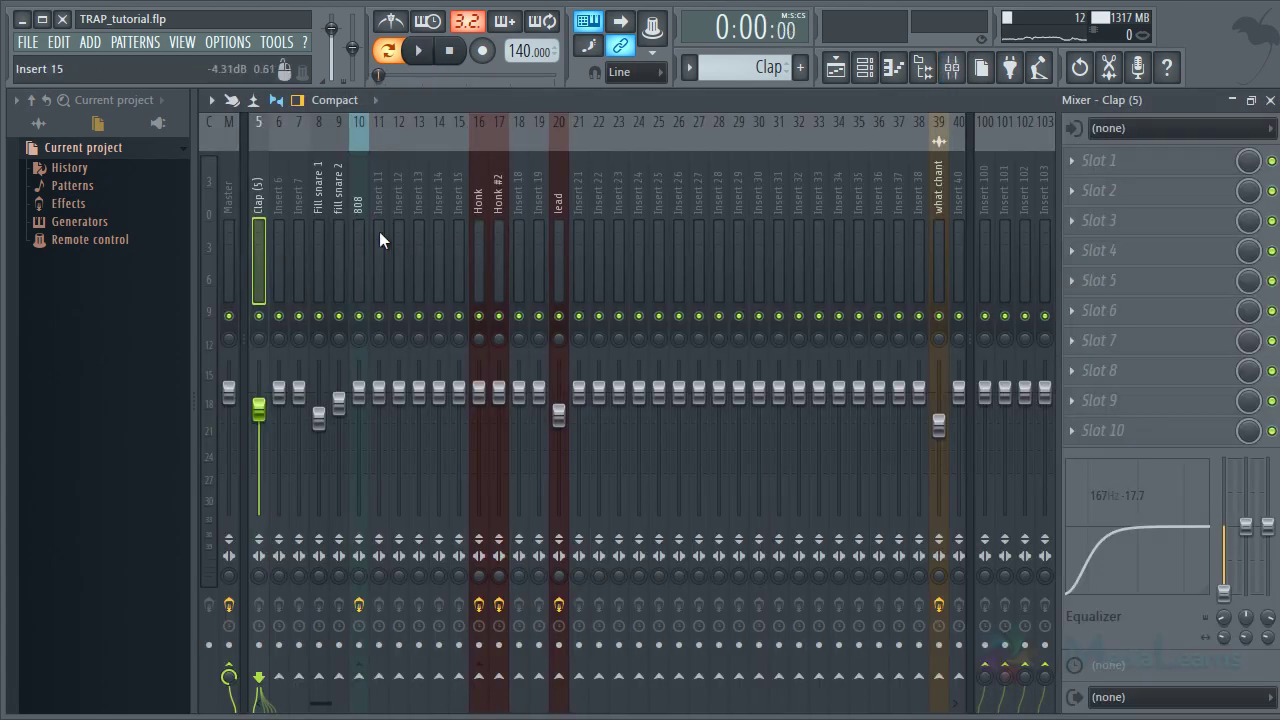
pyautogui.press('space')
pyautogui.scroll(4, 334, 217)
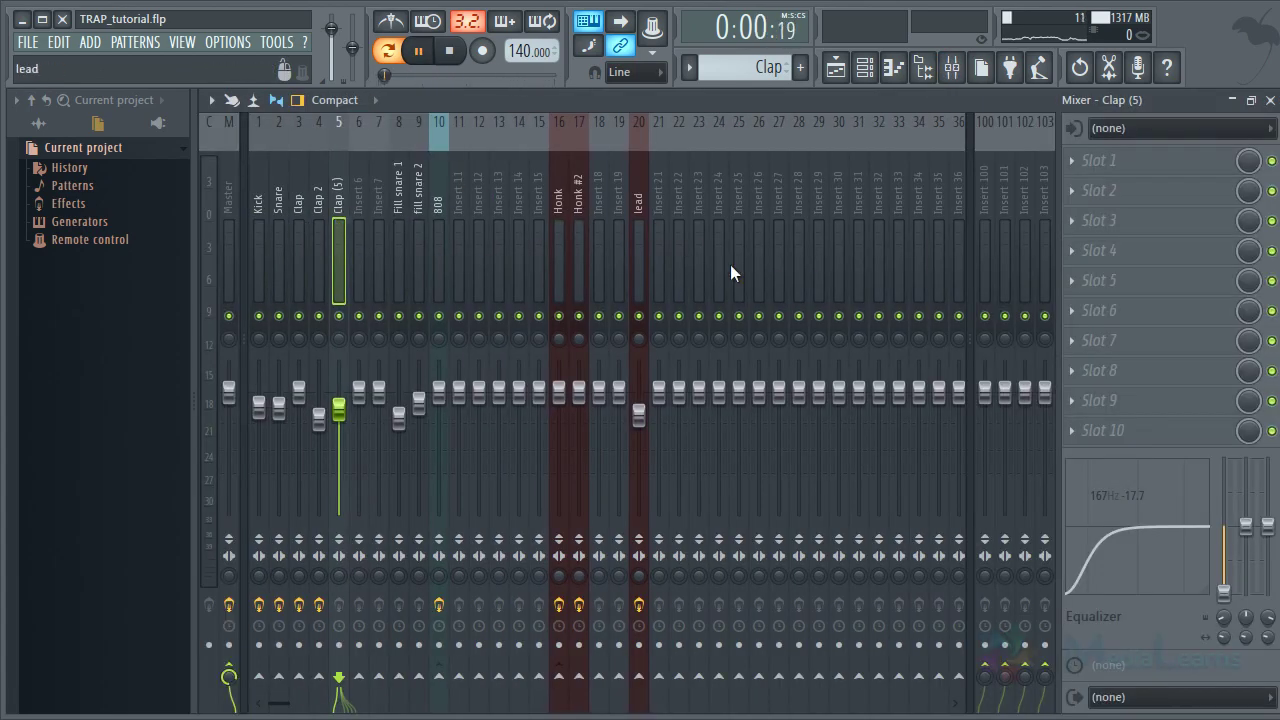
pyautogui.press('Escape')
pyautogui.press('Escape')
pyautogui.press('l')
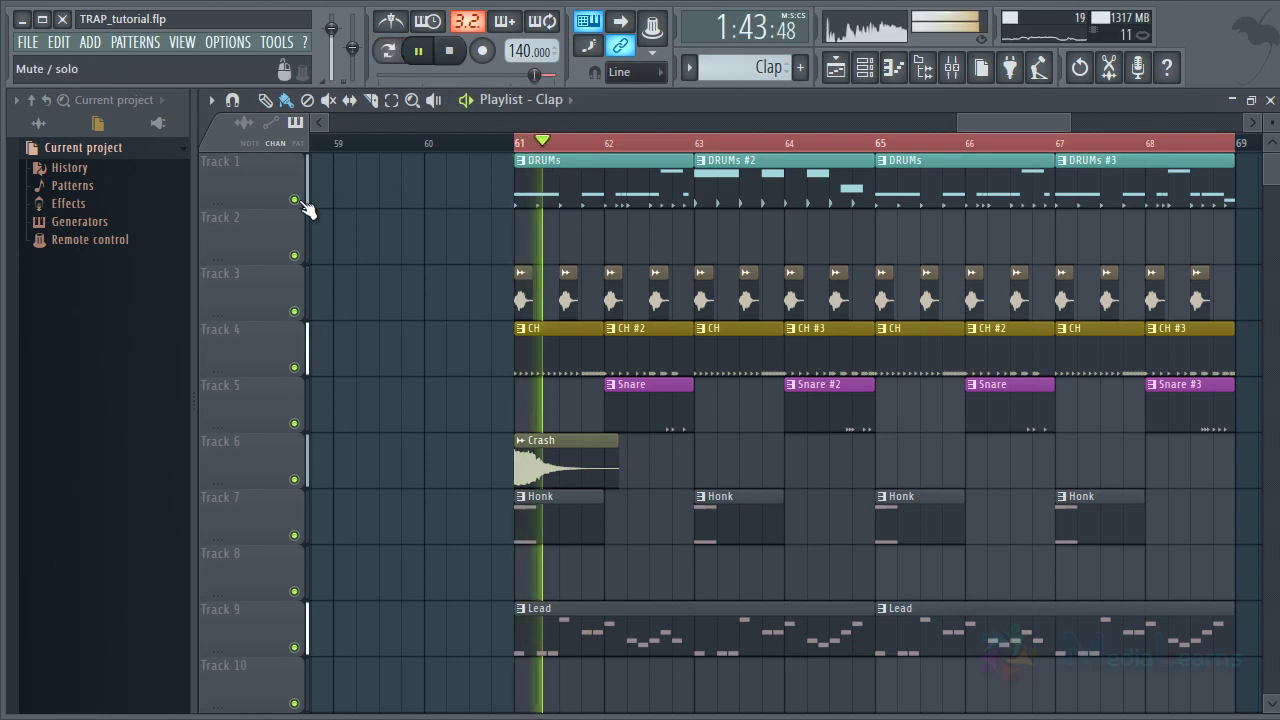
pyautogui.click(951, 70)
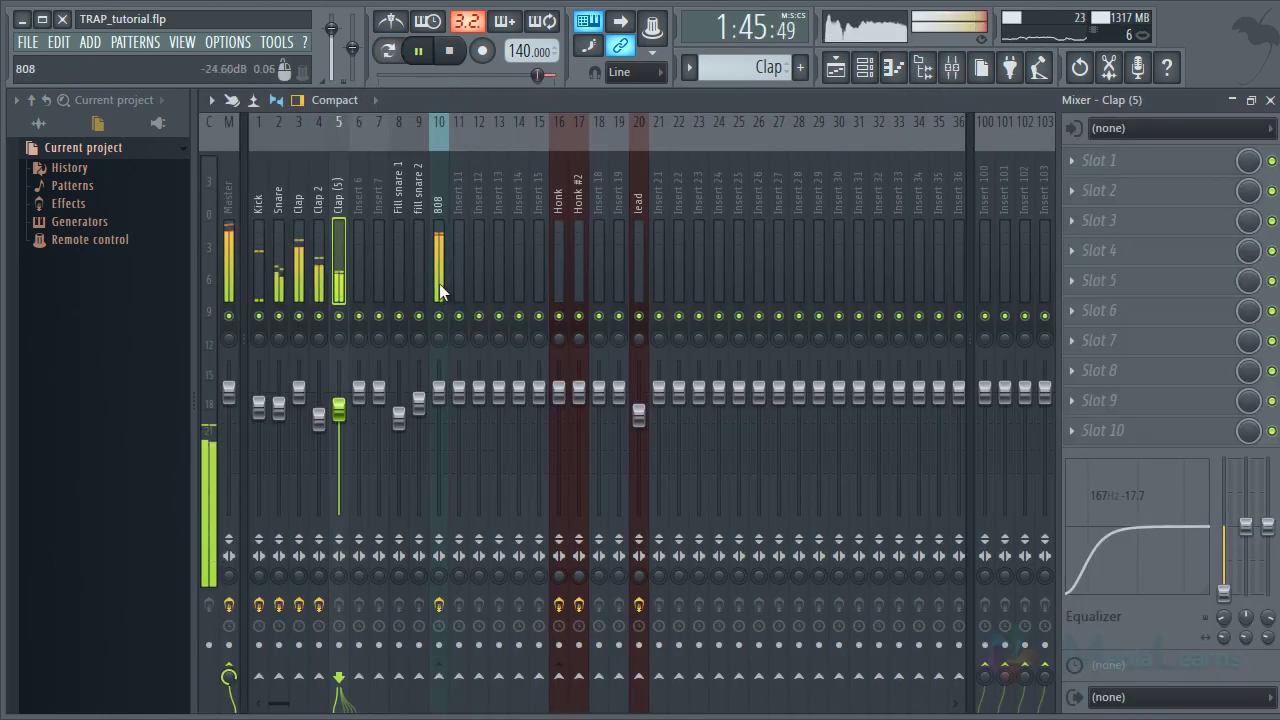
pyautogui.moveTo(339, 410); pyautogui.dragTo(343, 400)
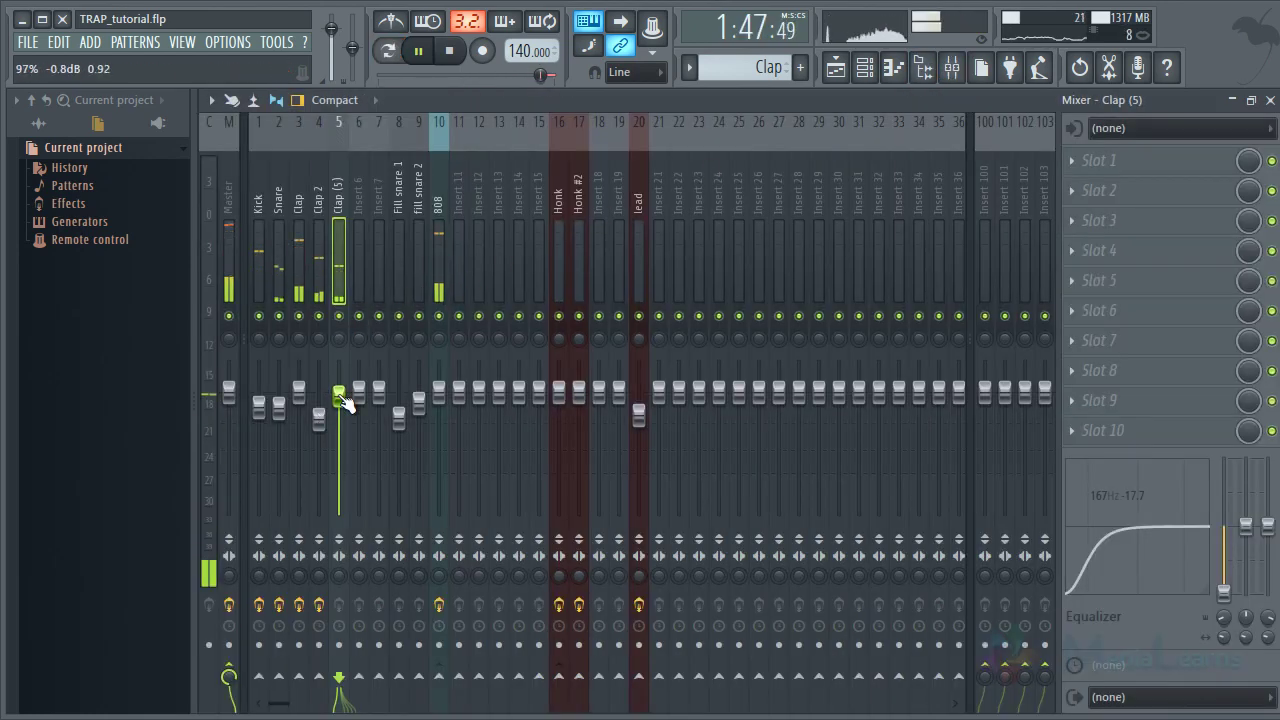
# Stop playback, remove the solo from Track 1, and play the full arrangement again
pyautogui.press('Escape')
pyautogui.press('space')
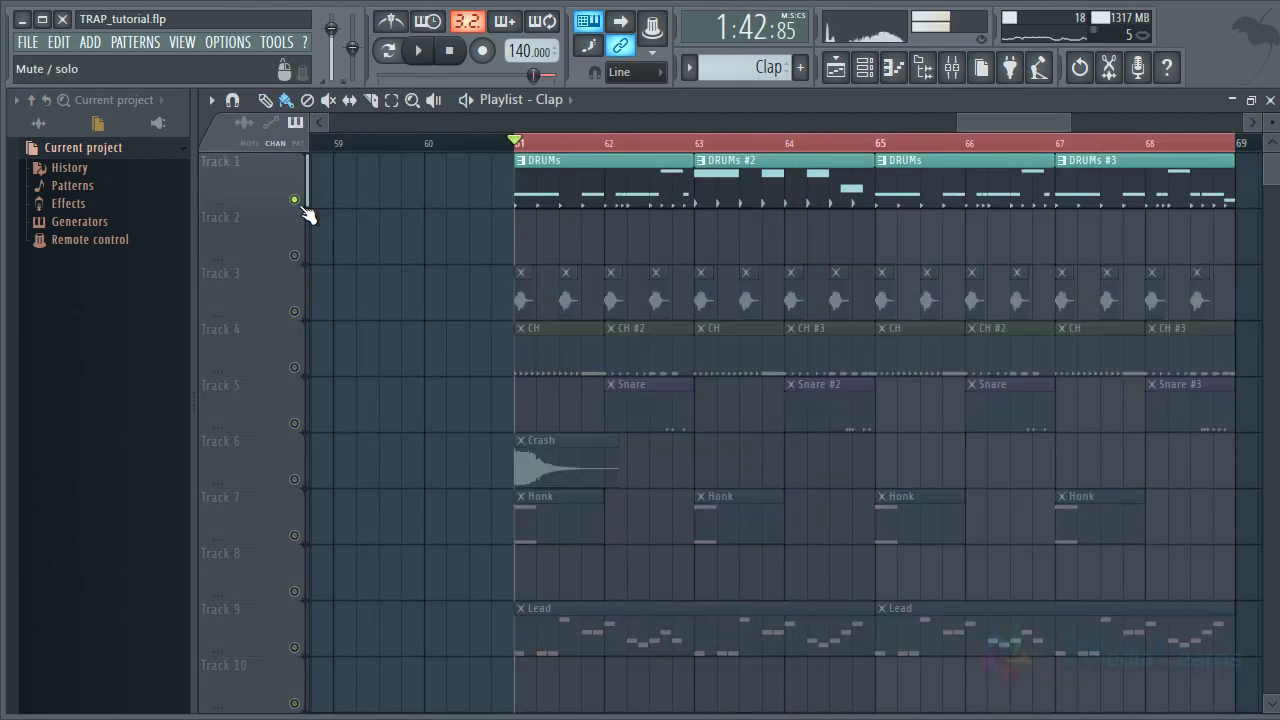
pyautogui.rightClick(298, 202)
pyautogui.press('space')
# Save the project while the full arrangement plays
pyautogui.scroll(1, 501, 151)
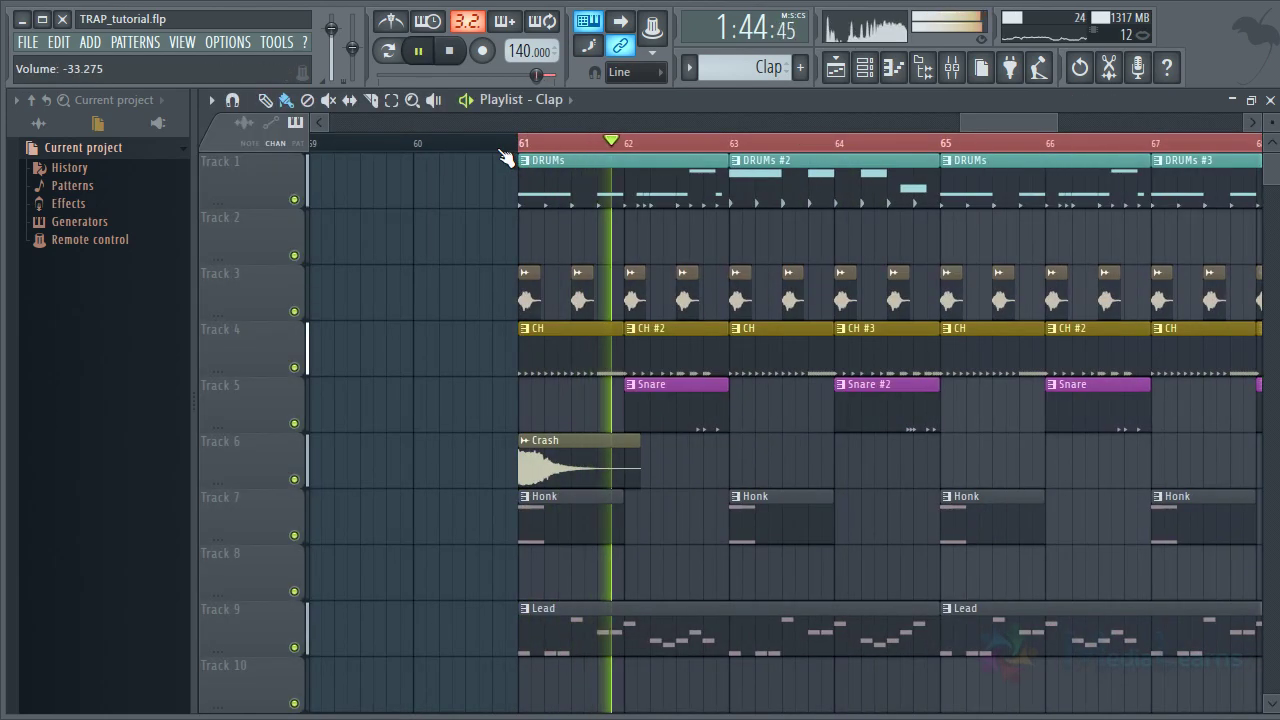
pyautogui.scroll(1, 508, 157)
pyautogui.scroll(-3, 482, 314)
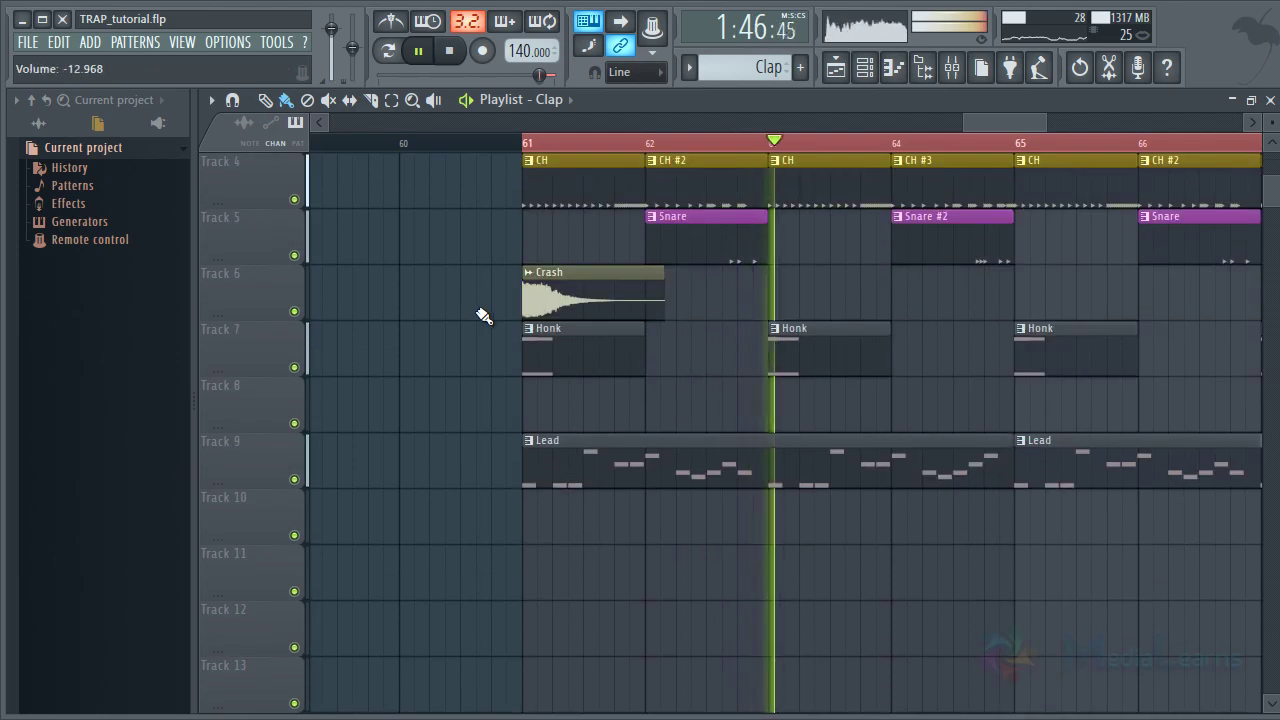
pyautogui.scroll(3, 482, 314)
pyautogui.hotkey('ctrl', 's')
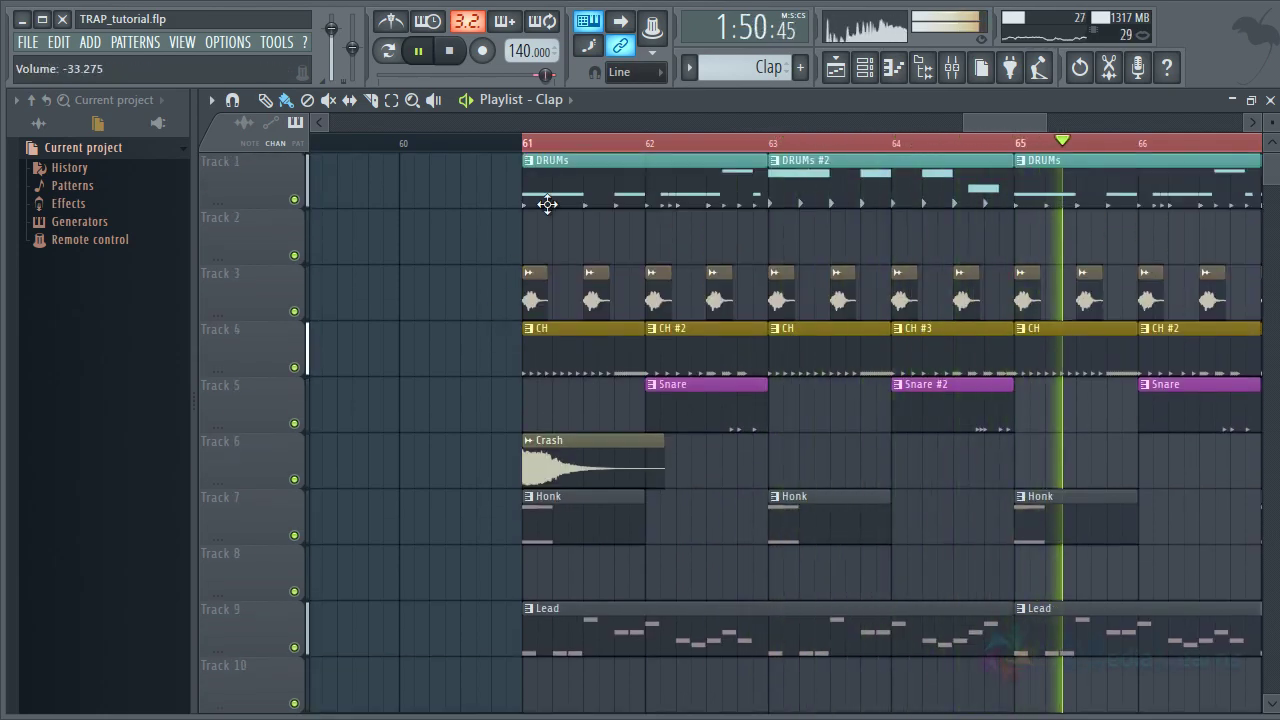
# Examine the levels and effect slots of the 808 and lead mixer inserts while the arrangement plays
pyautogui.press('F9')
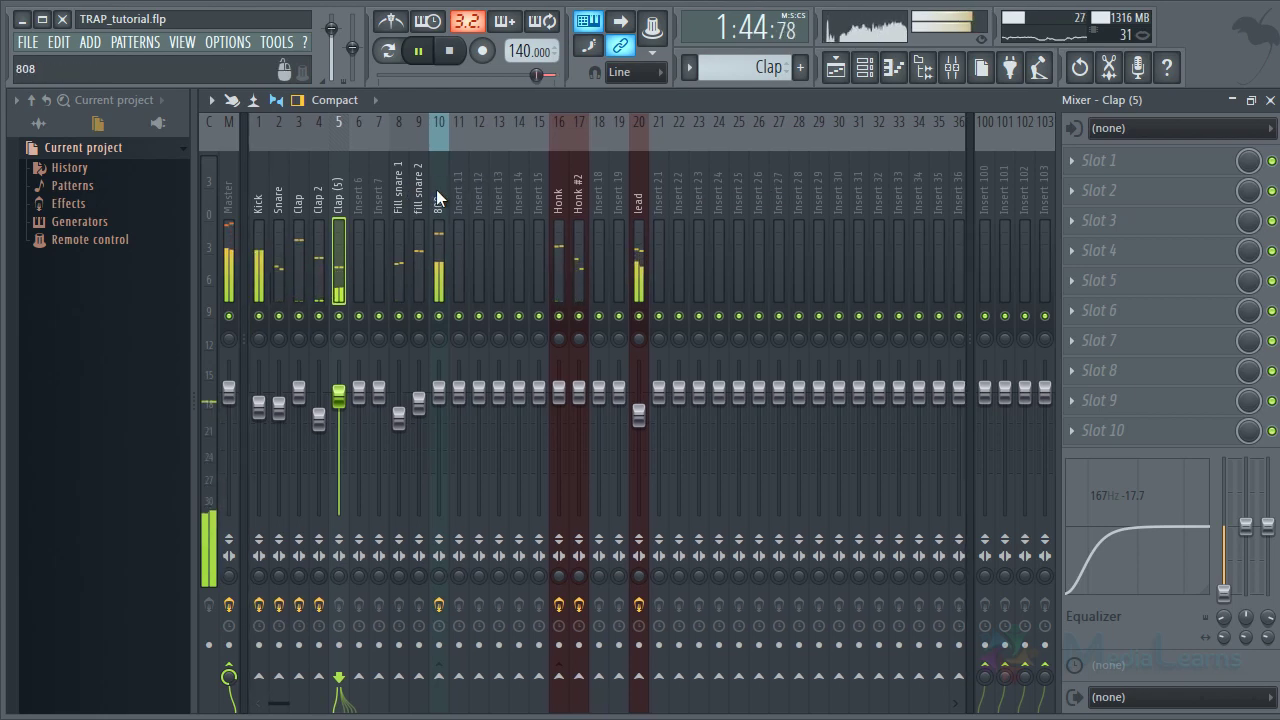
pyautogui.click(436, 189)
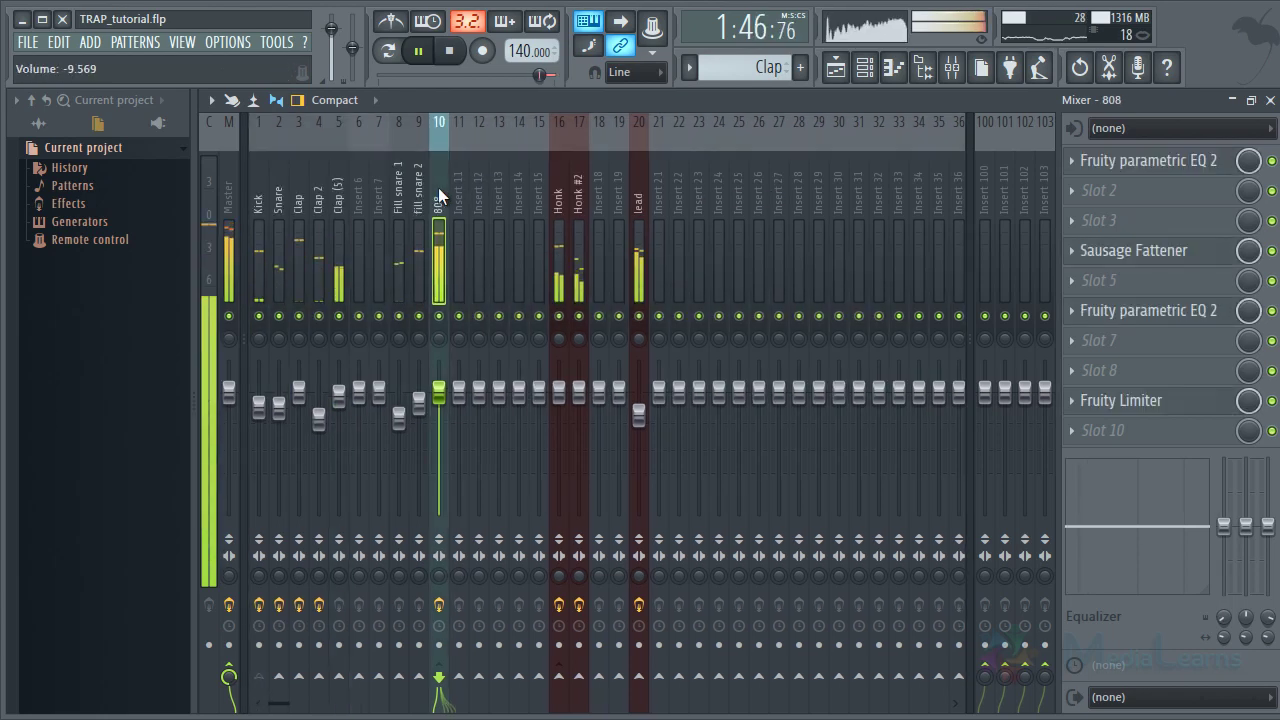
pyautogui.click(644, 240)
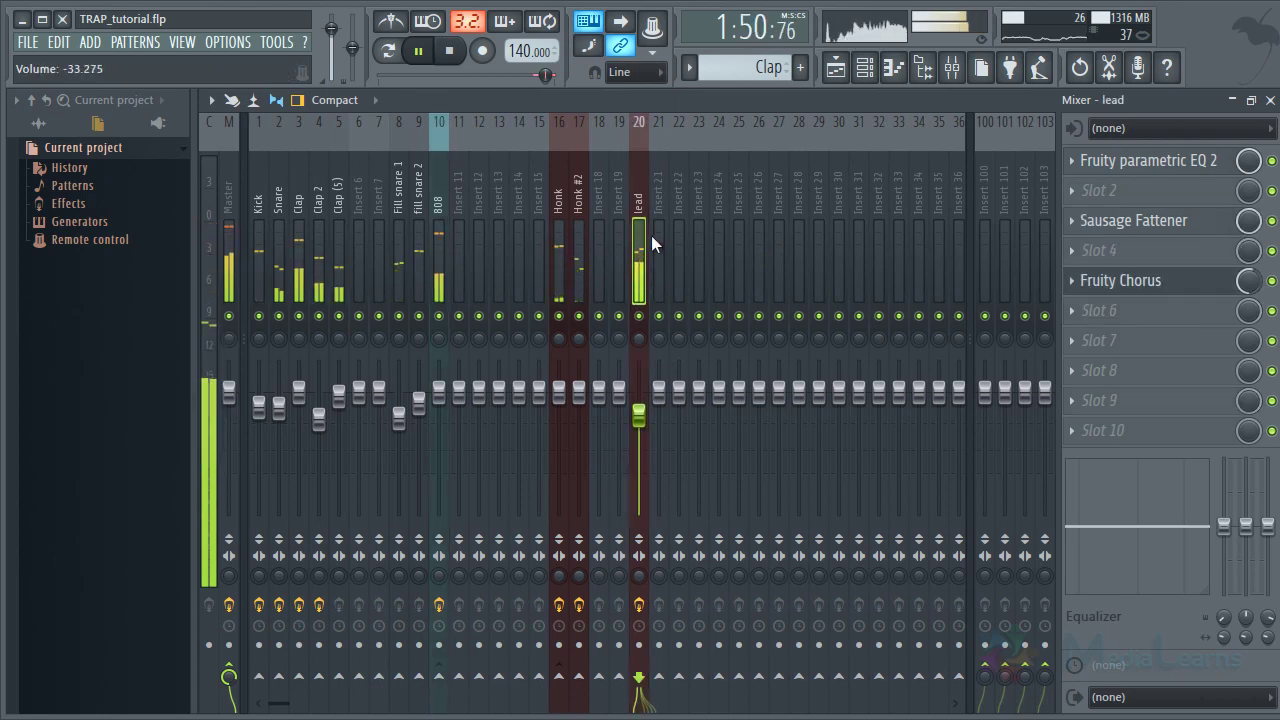
pyautogui.press('space')
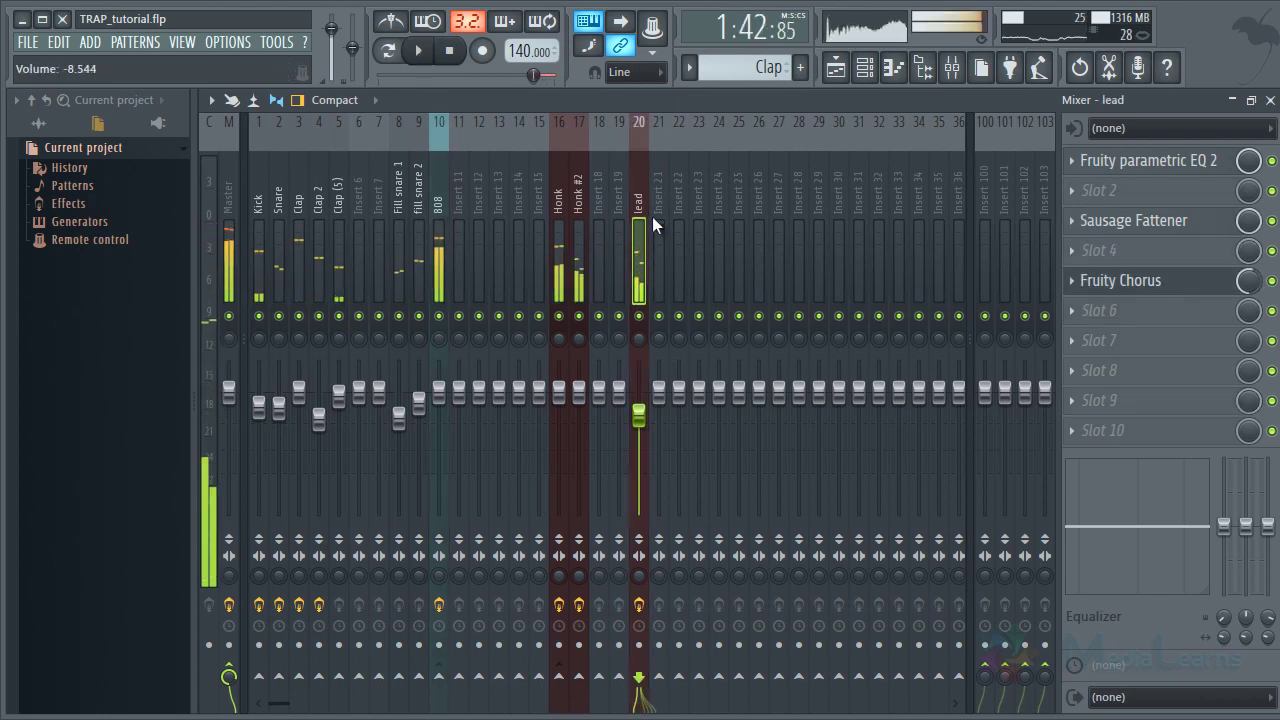
pyautogui.press('space')
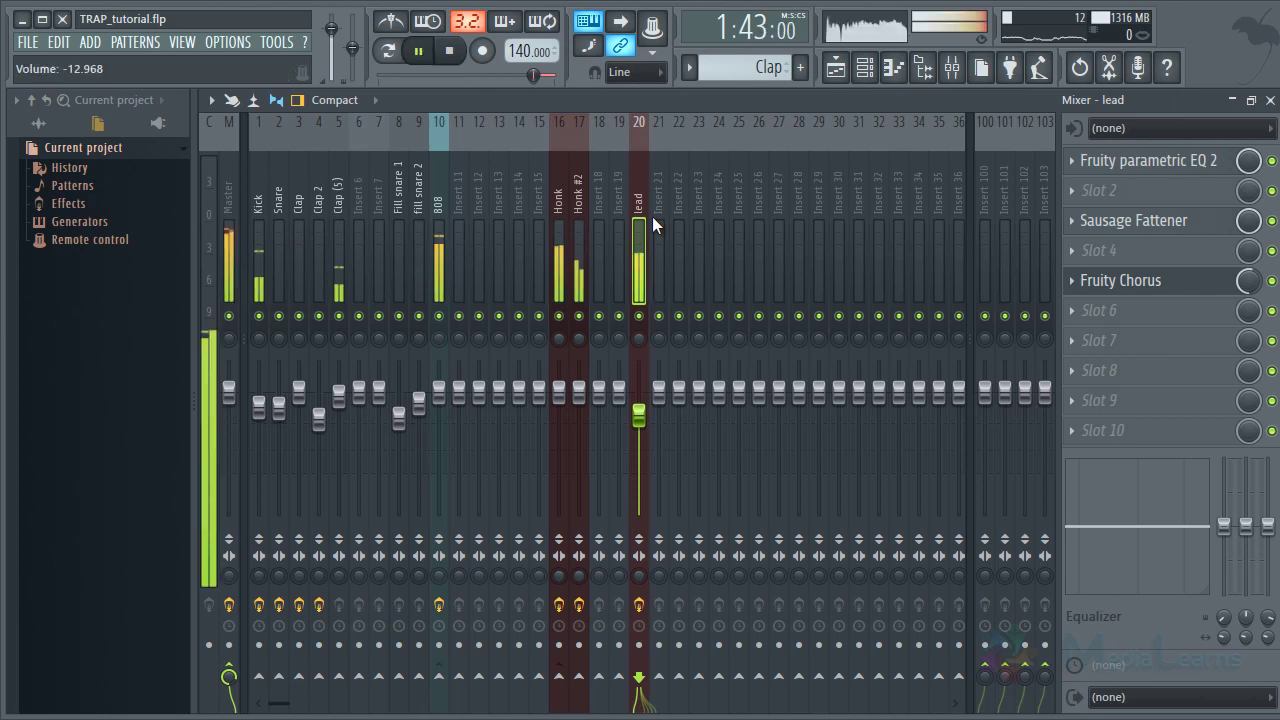
# Open the Lead pattern, clone its lead channel and replace the clone's generator with Nexus
pyautogui.press('F5')
pyautogui.doubleClick(640, 634)
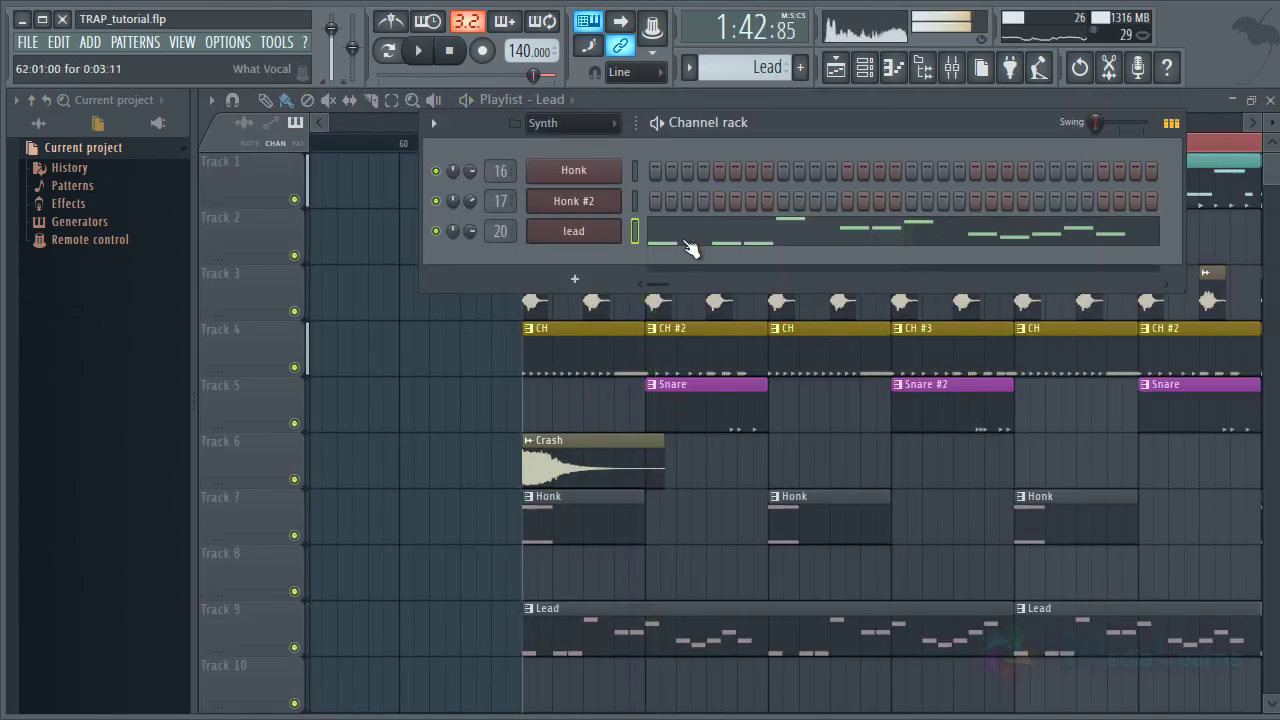
pyautogui.rightClick(591, 231)
pyautogui.click(713, 387)
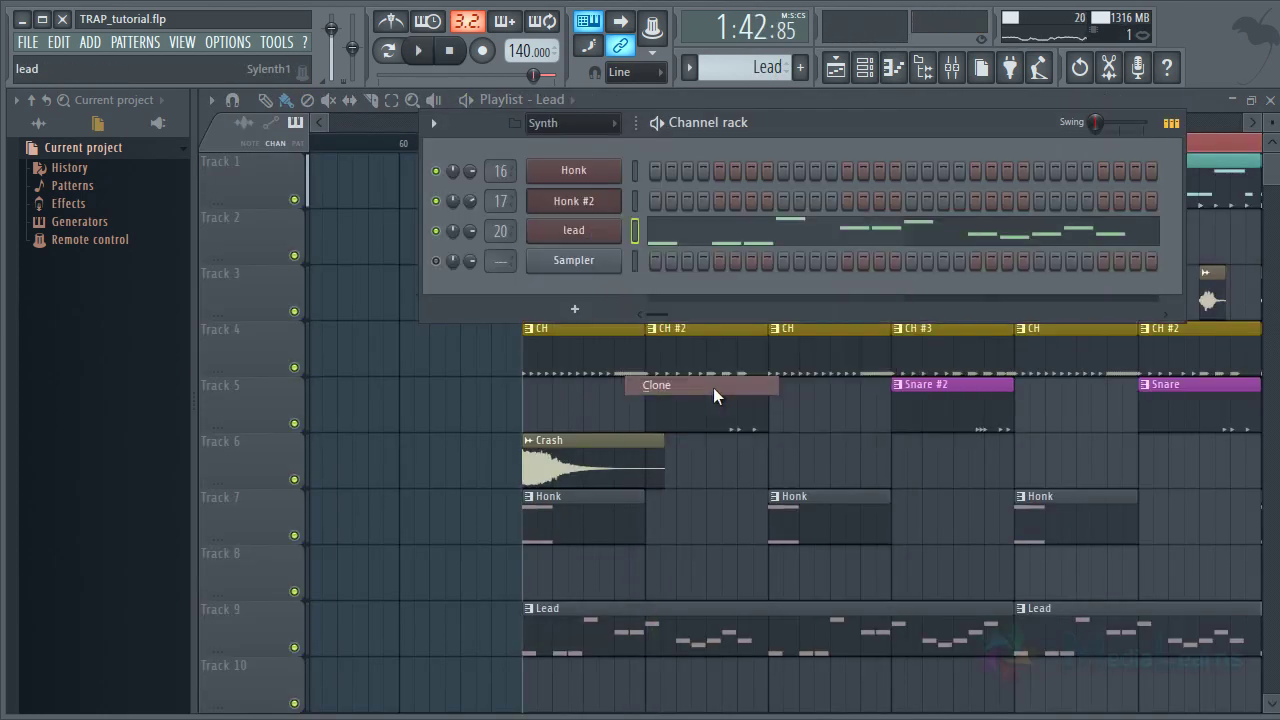
pyautogui.rightClick(590, 261)
pyautogui.moveTo(679, 399)
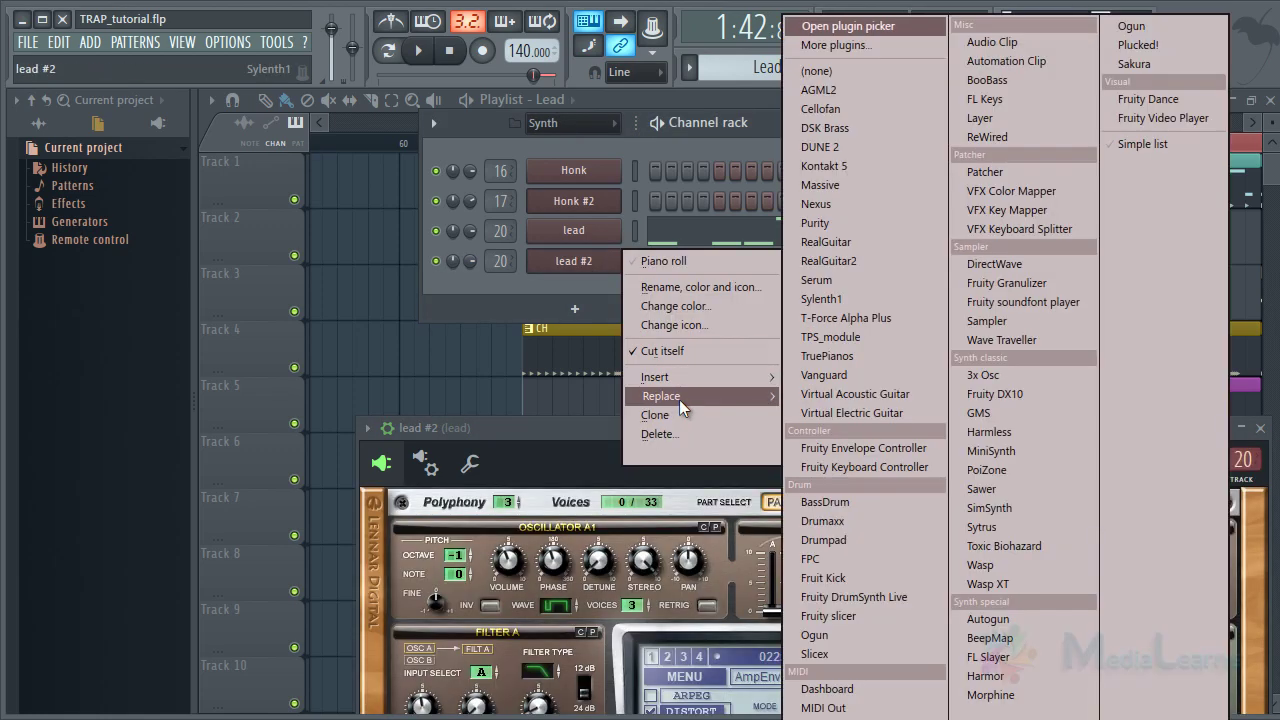
pyautogui.press('n')
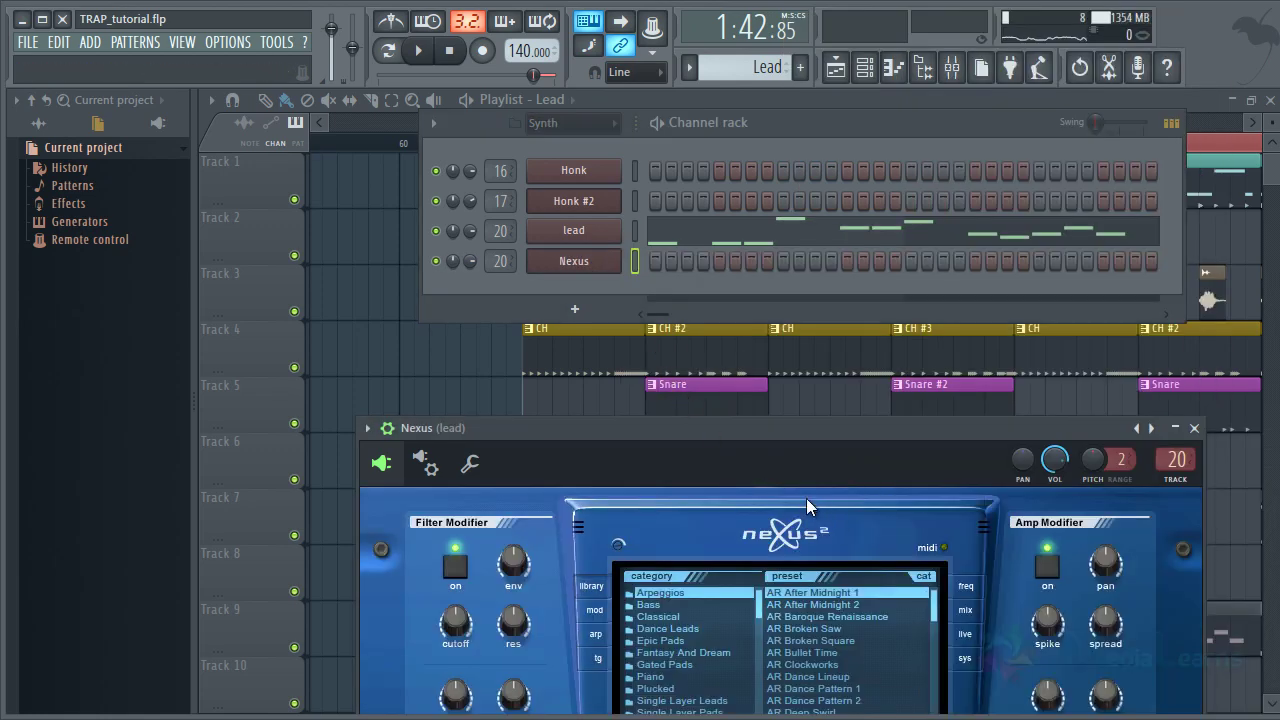
# Load the LD Dark Saw preset from Nexus's Single Layer Leads category and close the plugin window
pyautogui.moveTo(490, 432); pyautogui.dragTo(402, 154)
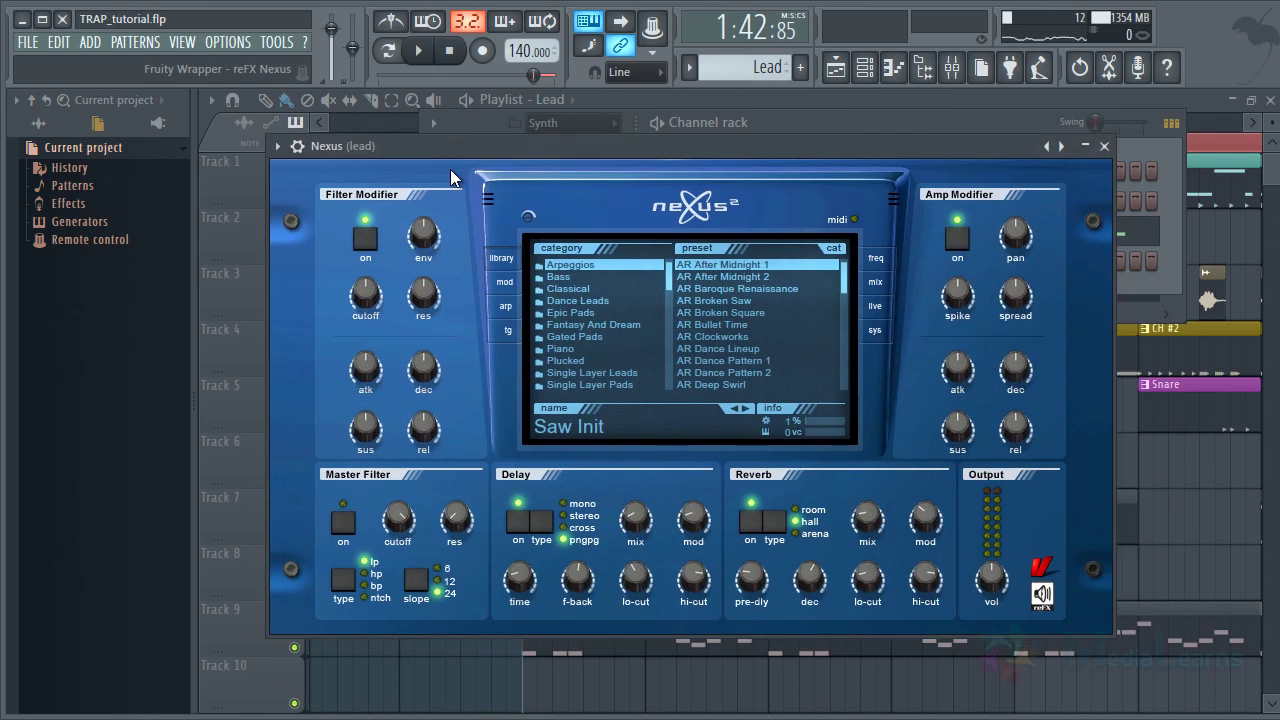
pyautogui.click(600, 377)
pyautogui.scroll(-2, 600, 382)
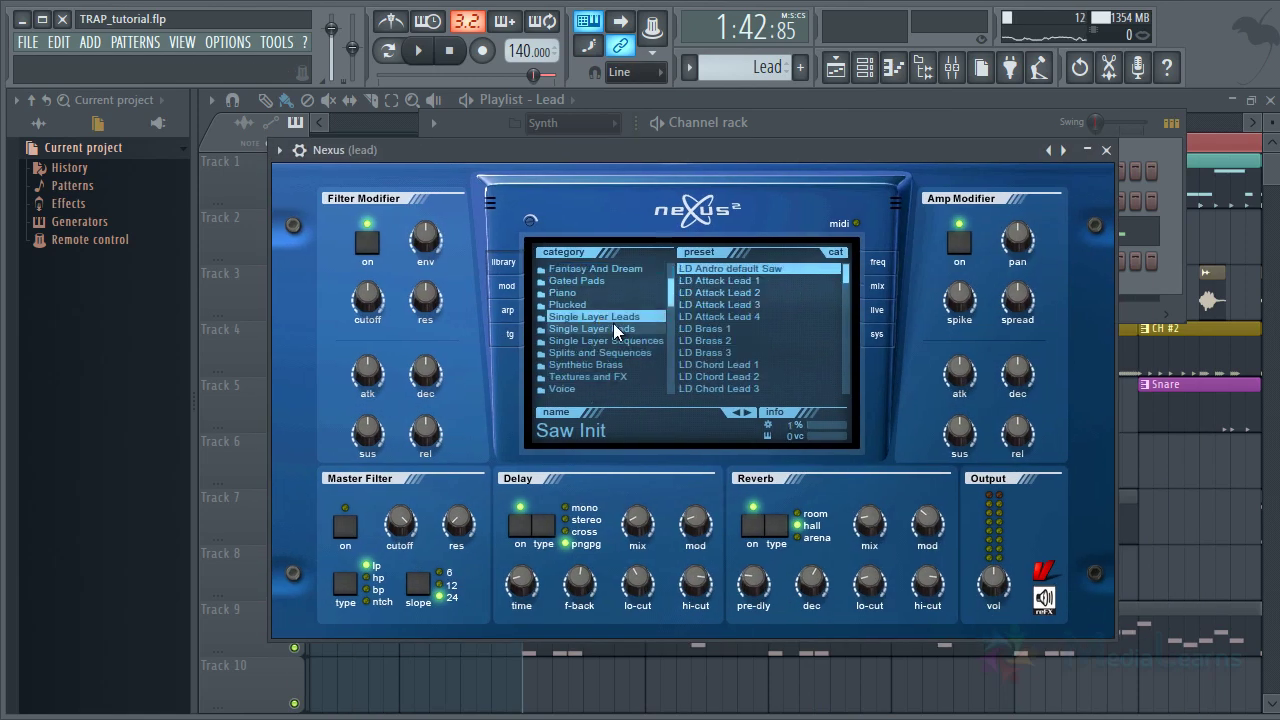
pyautogui.click(737, 365)
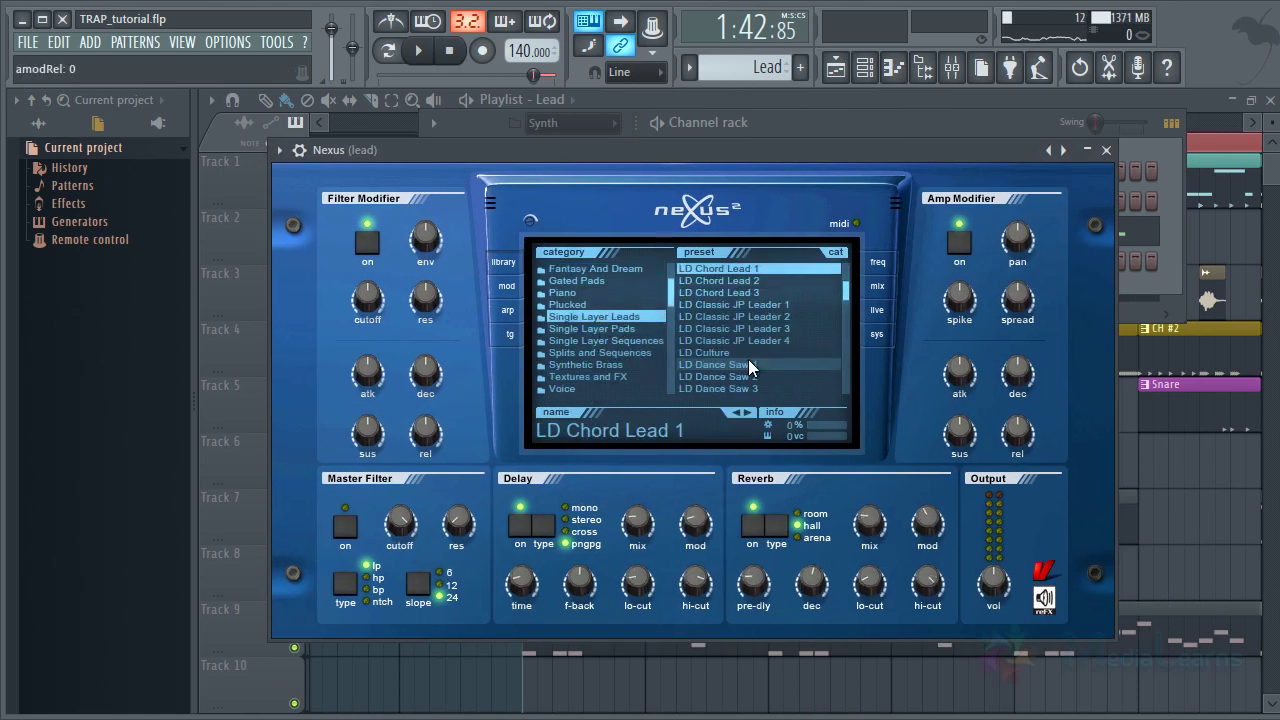
pyautogui.click(745, 365)
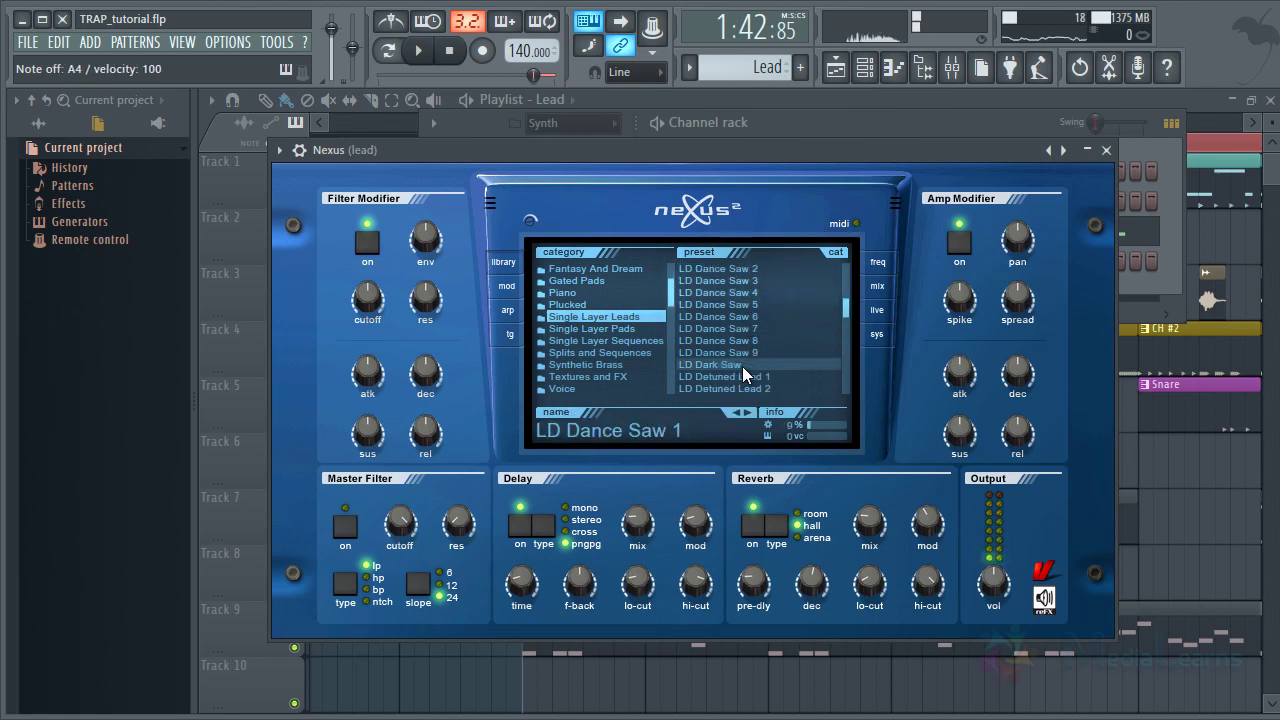
pyautogui.click(741, 366)
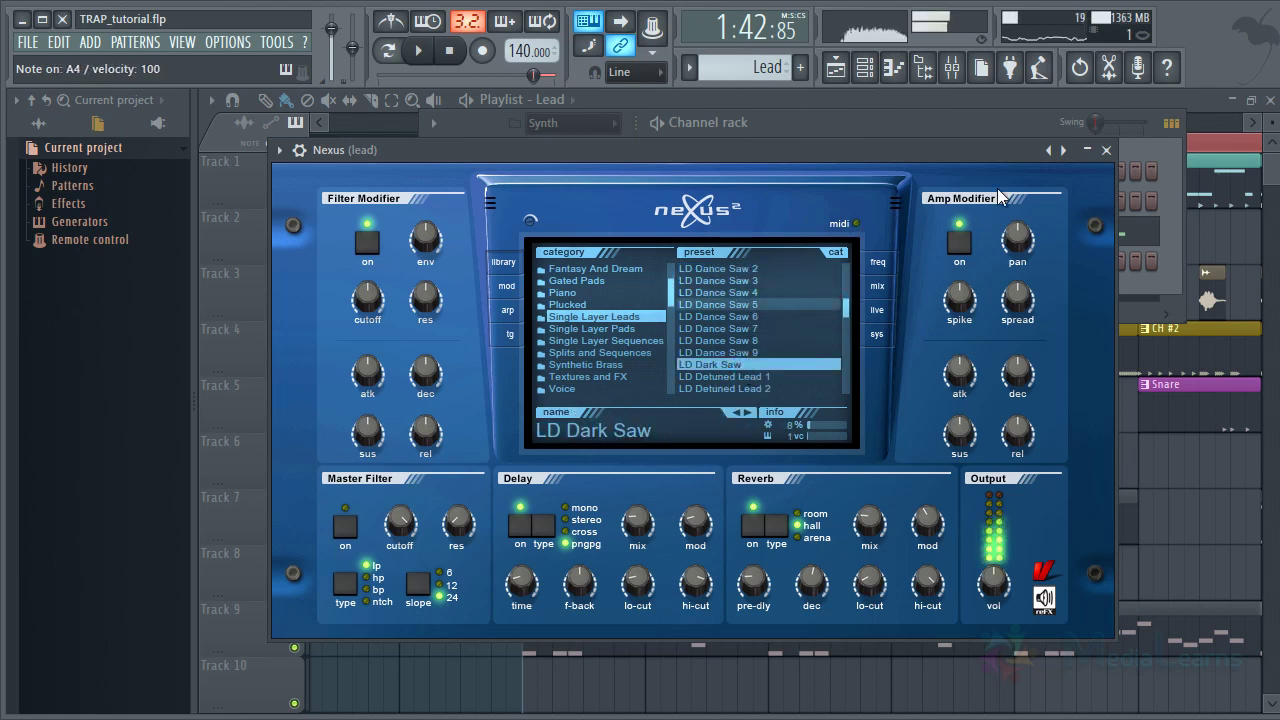
pyautogui.click(1106, 150)
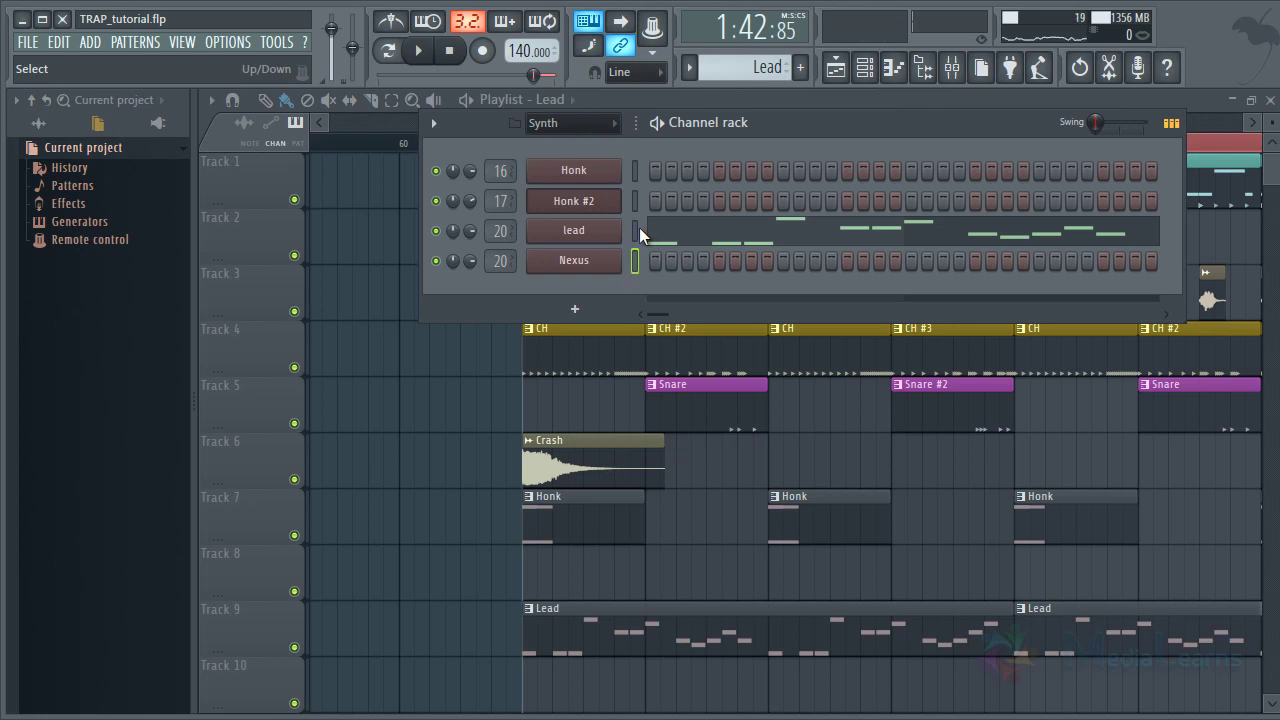
# Paste the lead melody into the Nexus channel and play only the Lead pattern
pyautogui.hotkey('ctrl', 'v')
pyautogui.press('space')
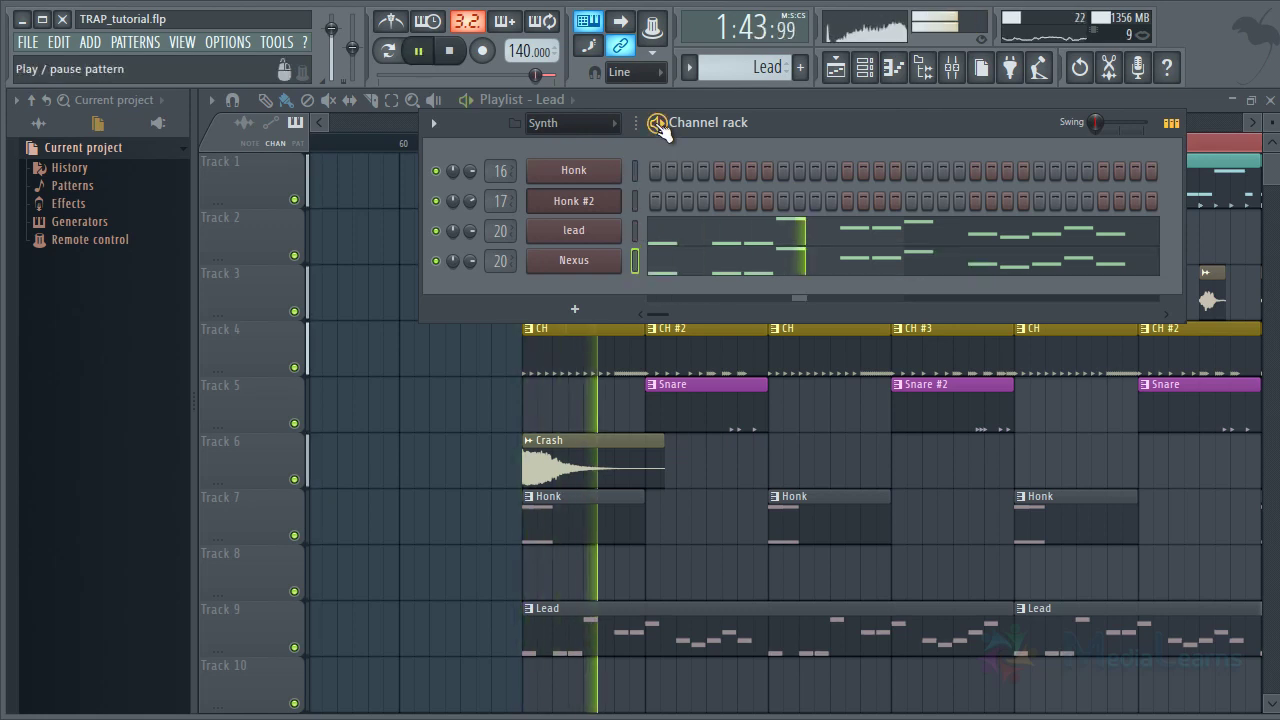
pyautogui.click(658, 123)
# Rename the Nexus channel as Lead 2
pyautogui.rightClick(615, 258)
pyautogui.click(642, 284)
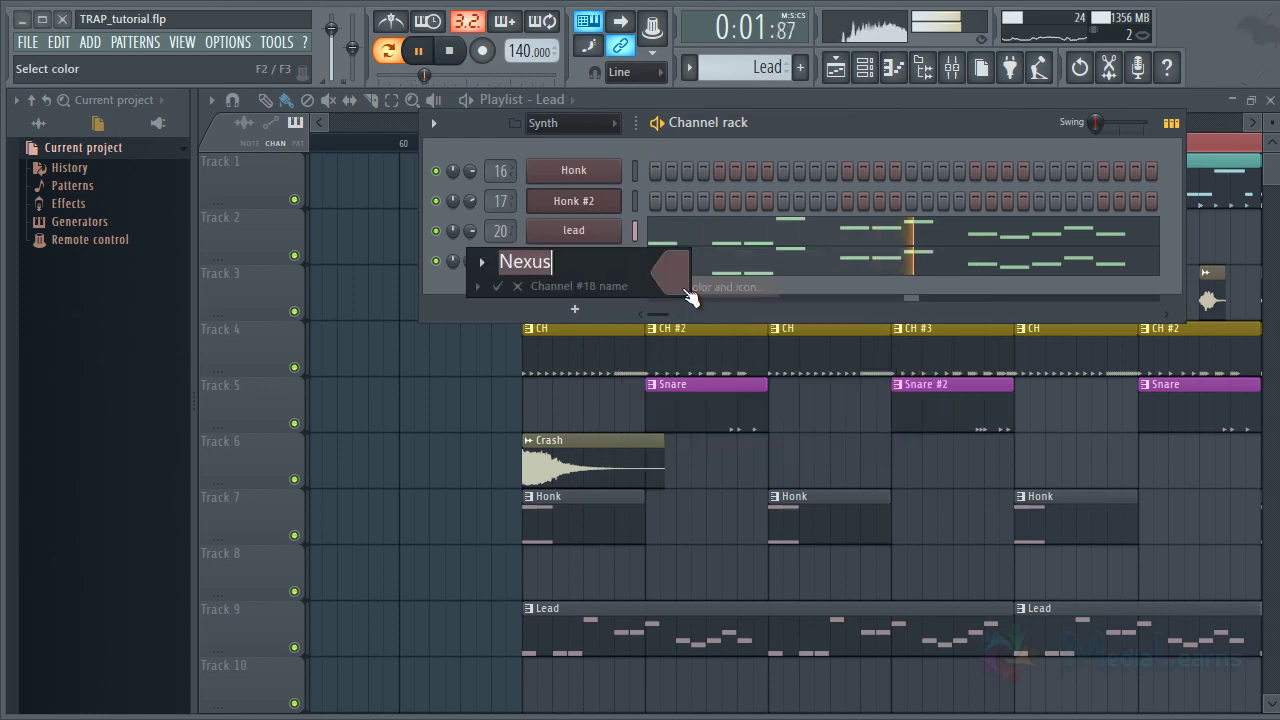
pyautogui.write('Lead 2')
pyautogui.press('Return')
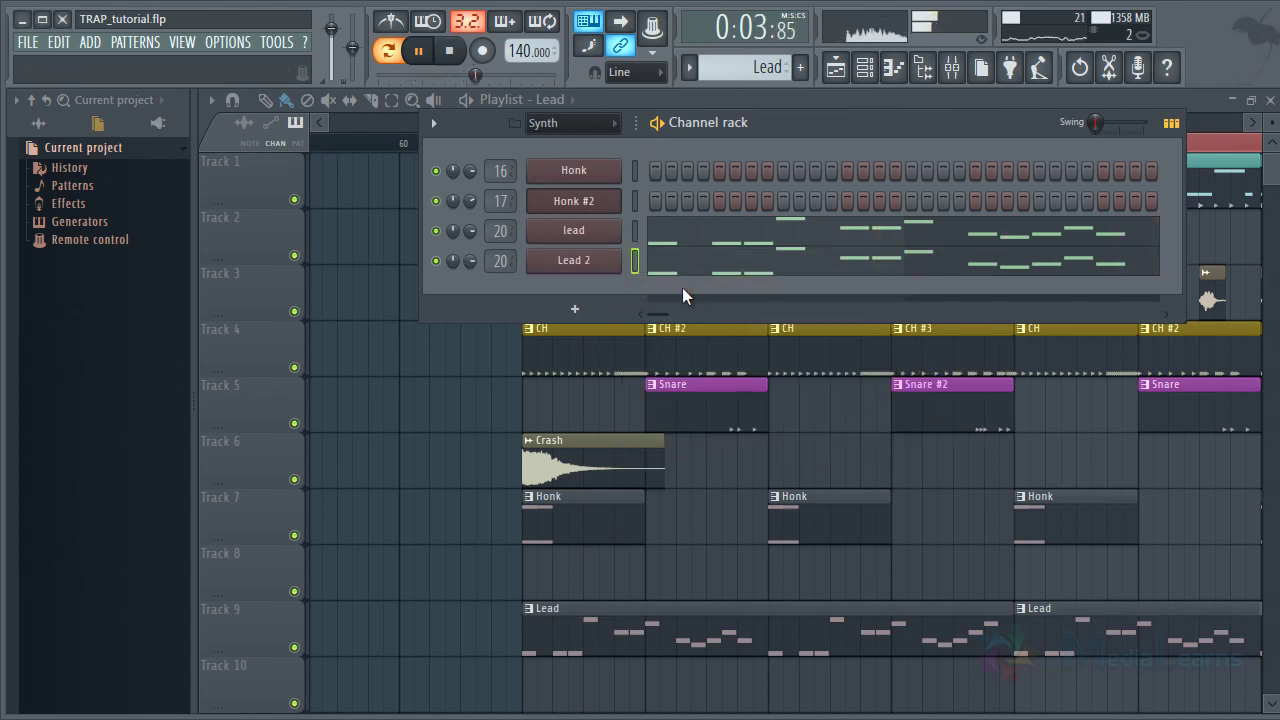
# Clone the Lead 2 channel and stop playback
pyautogui.rightClick(618, 260)
pyautogui.click(689, 419)
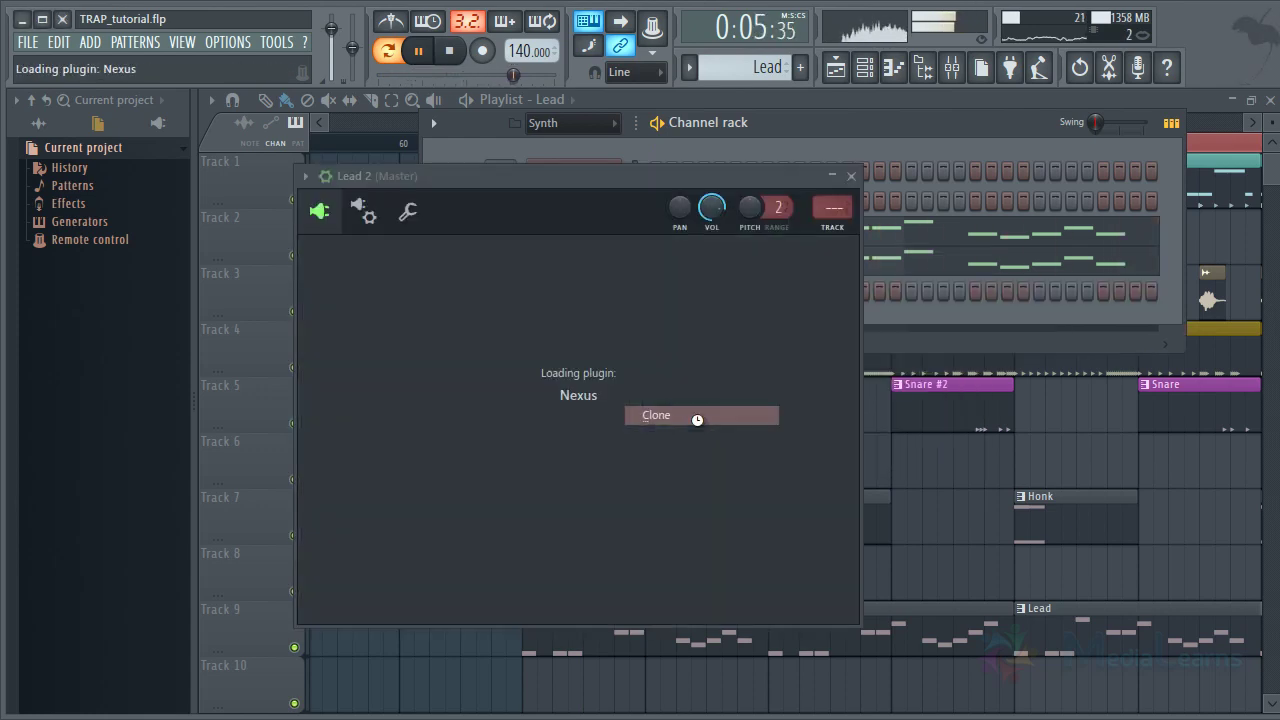
pyautogui.press('space')
# Audition PL Creamalogue from the Plucked category, load PL Digital Xylophone in the cloned Nexus and close its window
pyautogui.click(600, 353)
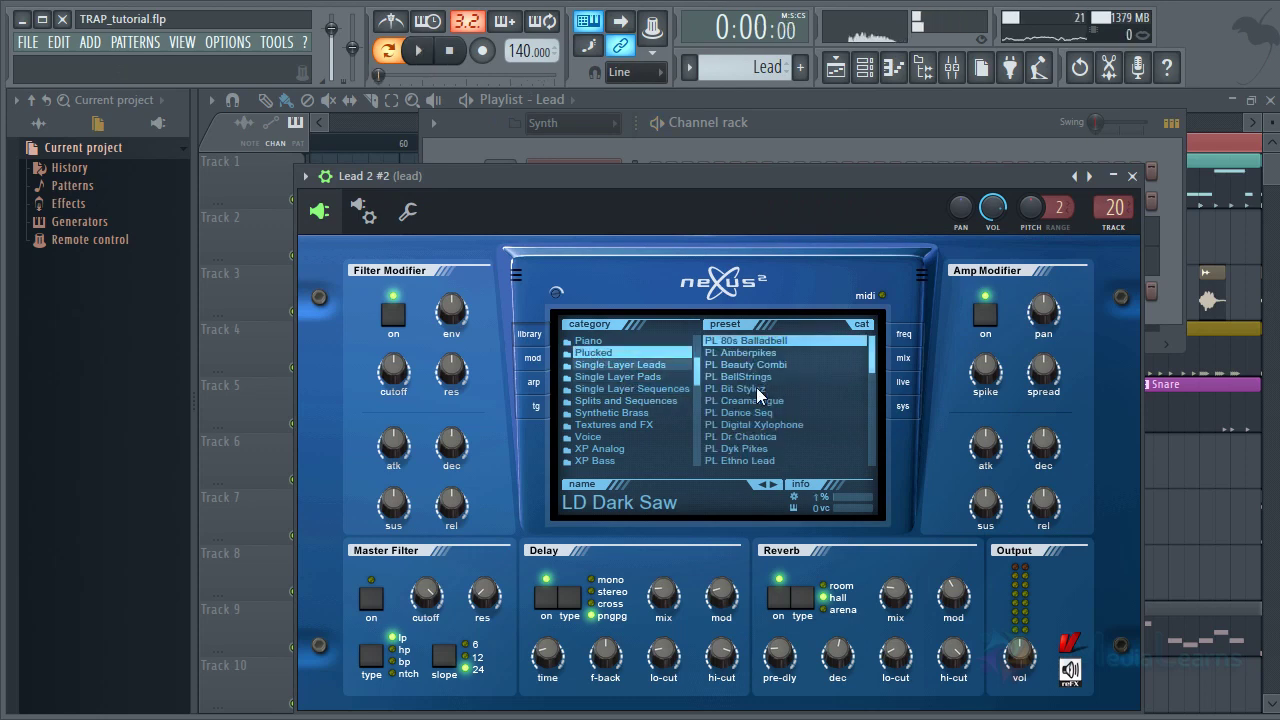
pyautogui.click(748, 401)
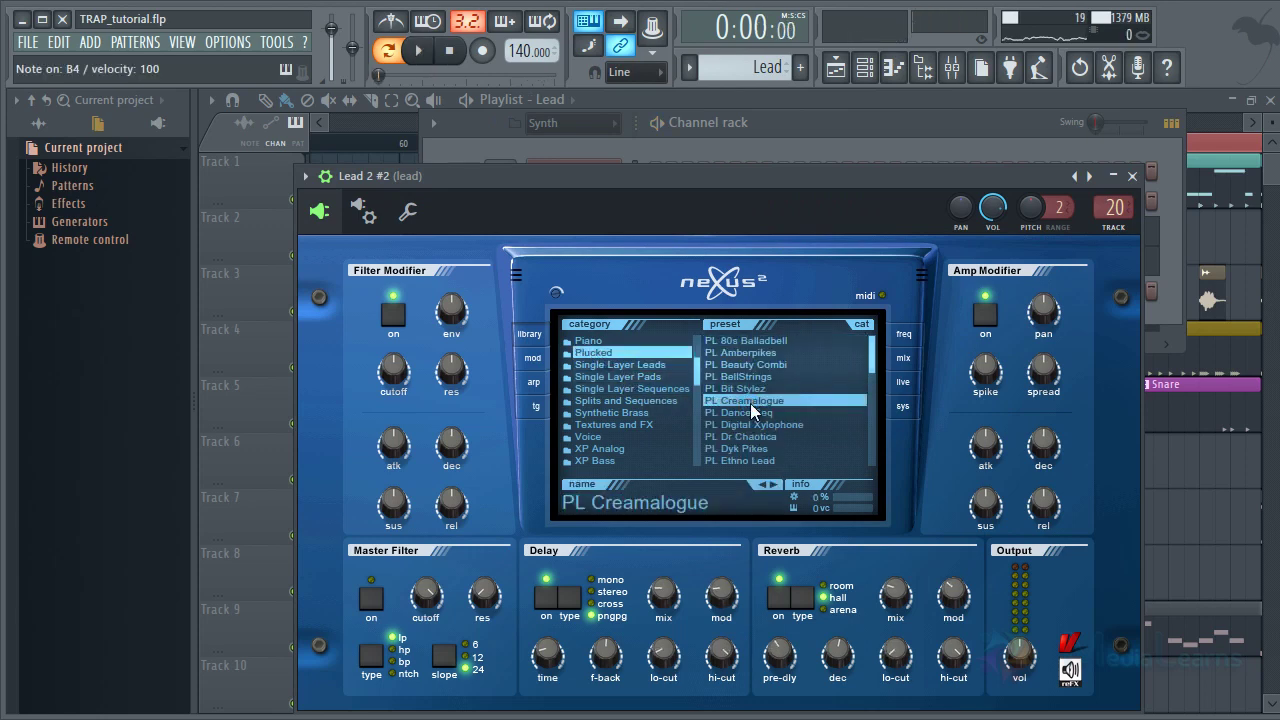
pyautogui.click(774, 426)
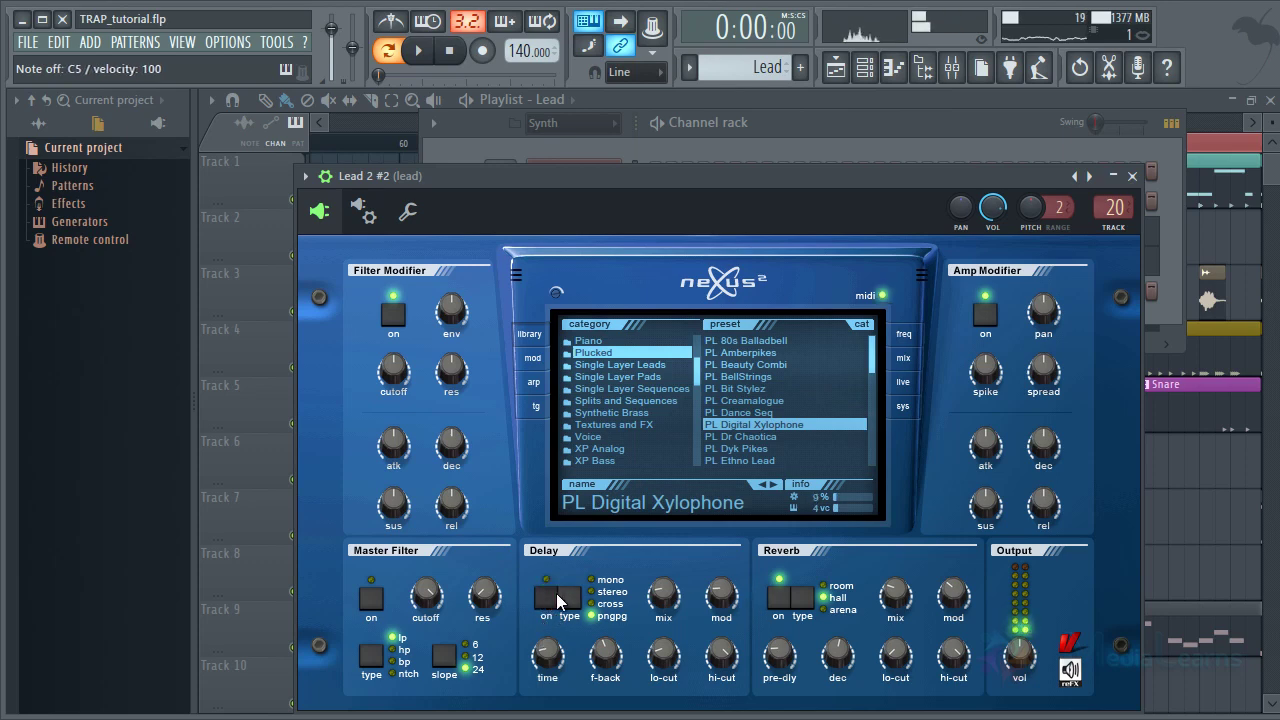
pyautogui.click(1133, 177)
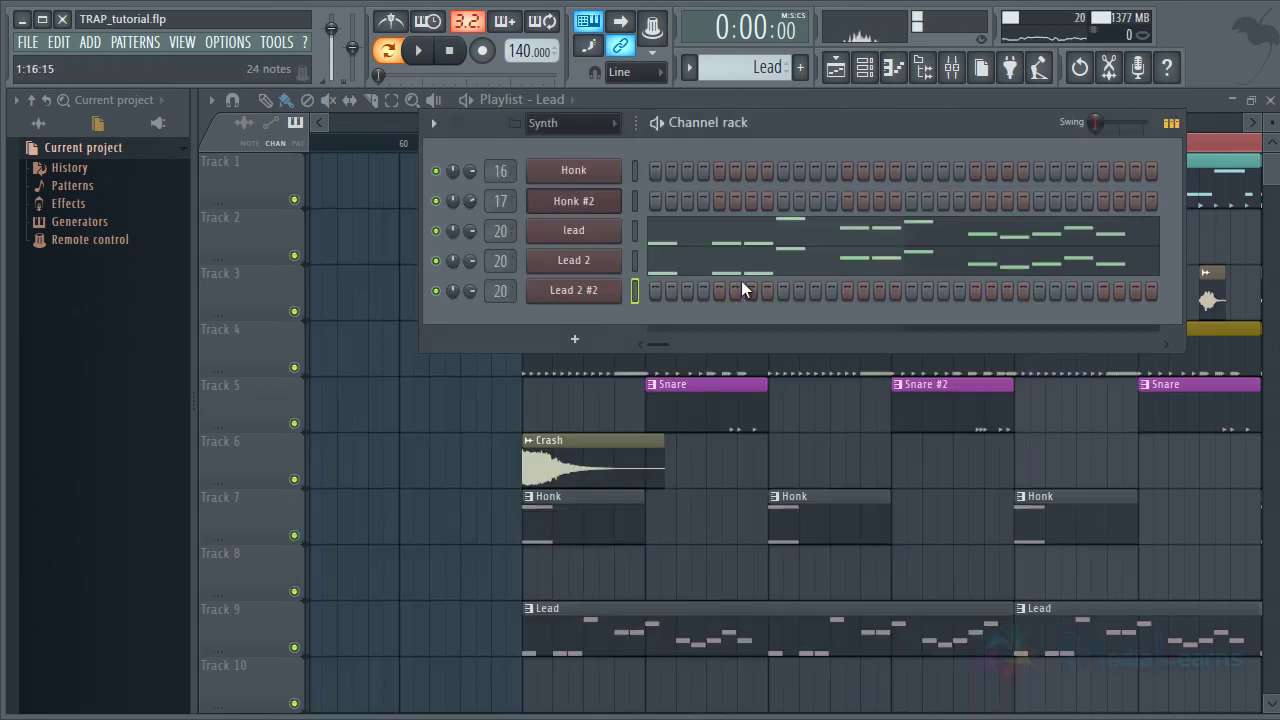
# Paste the lead melody into the Lead 2 #2 channel and lower its channel volume while the pattern plays
pyautogui.click(637, 289)
pyautogui.hotkey('ctrl', 'v')
pyautogui.press('space')
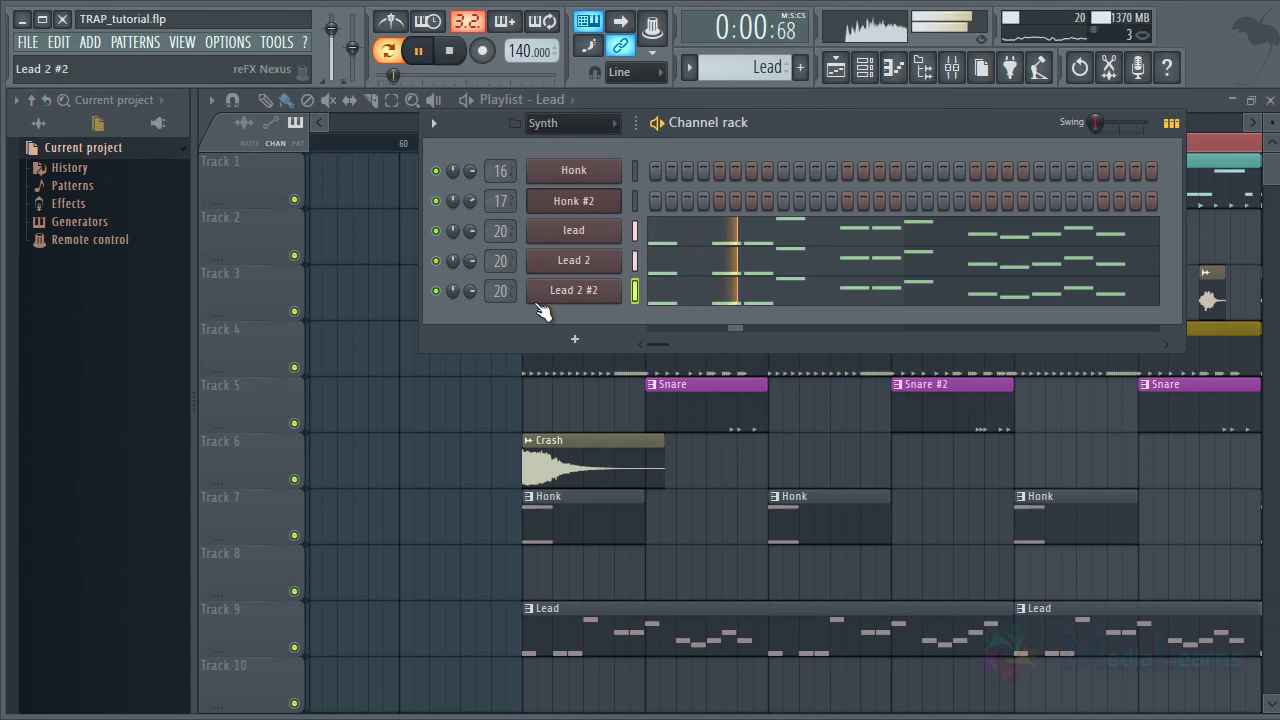
pyautogui.moveTo(471, 295); pyautogui.dragTo(468, 361)
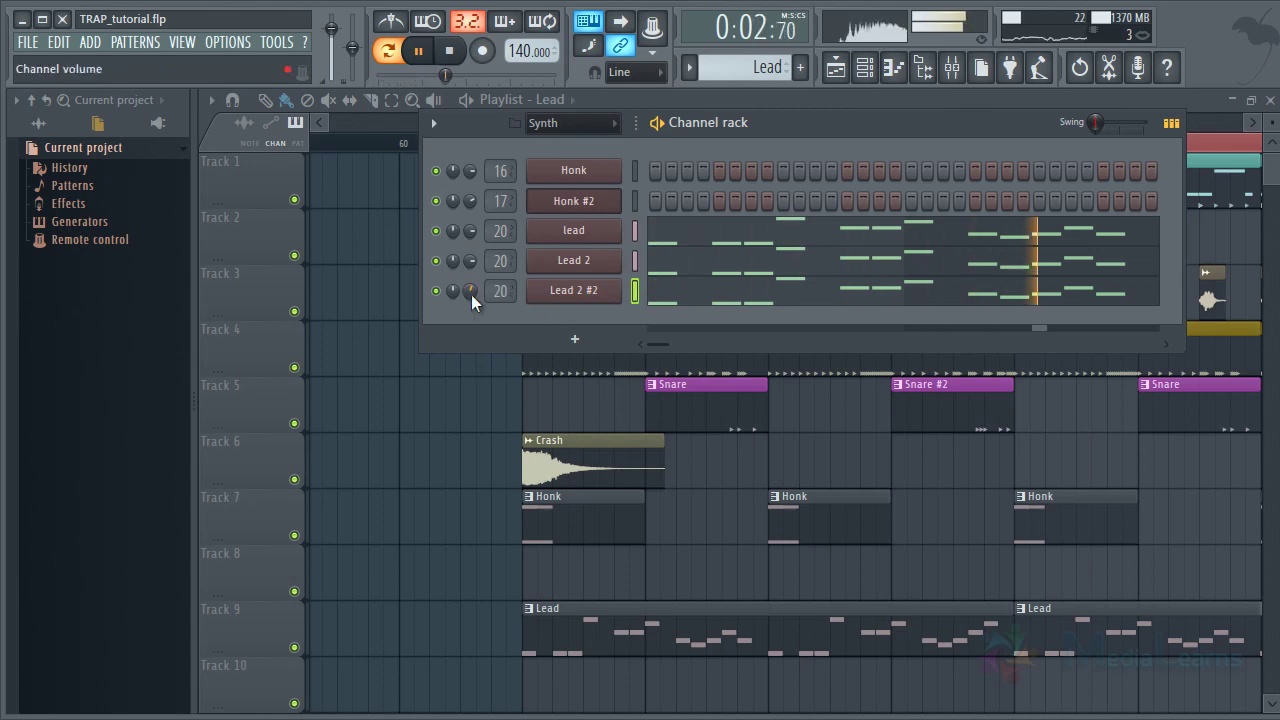
# Stop playback and try the SY Arpotron preset from Fantasy And Dream in the Lead 2 #2 Nexus
pyautogui.click(592, 292)
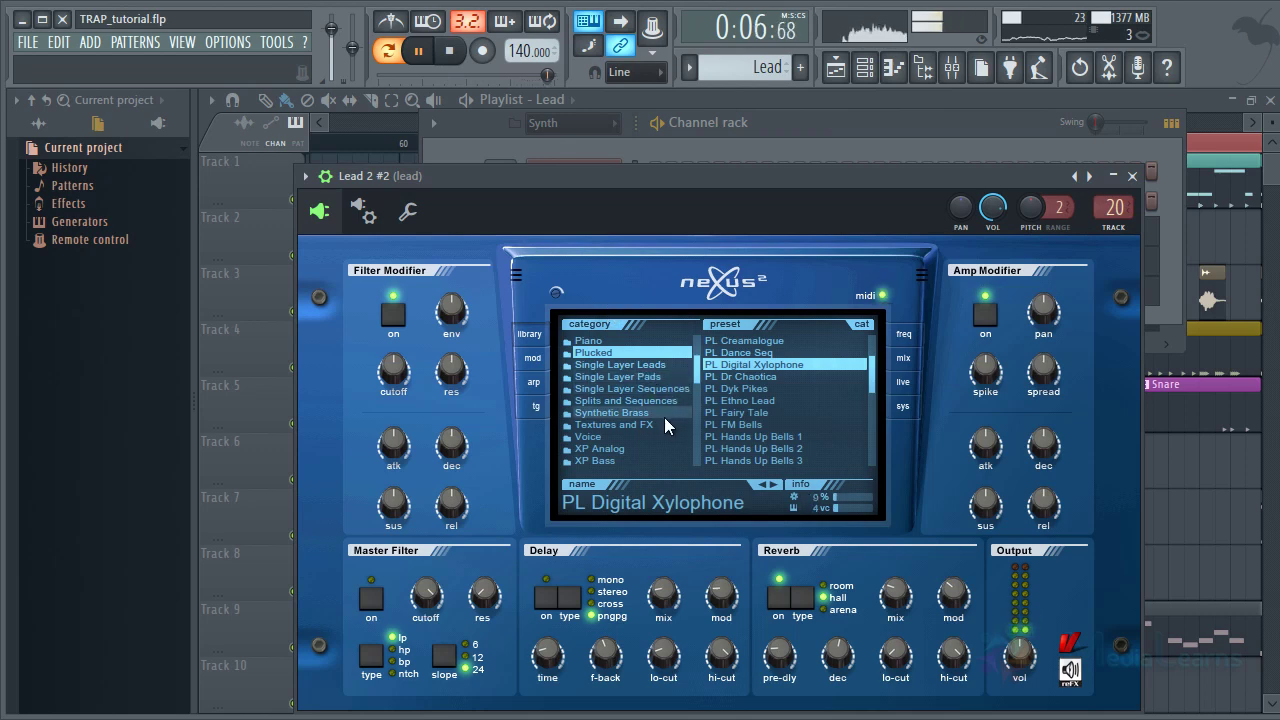
pyautogui.press('space')
pyautogui.click(618, 438)
pyautogui.scroll(2, 648, 365)
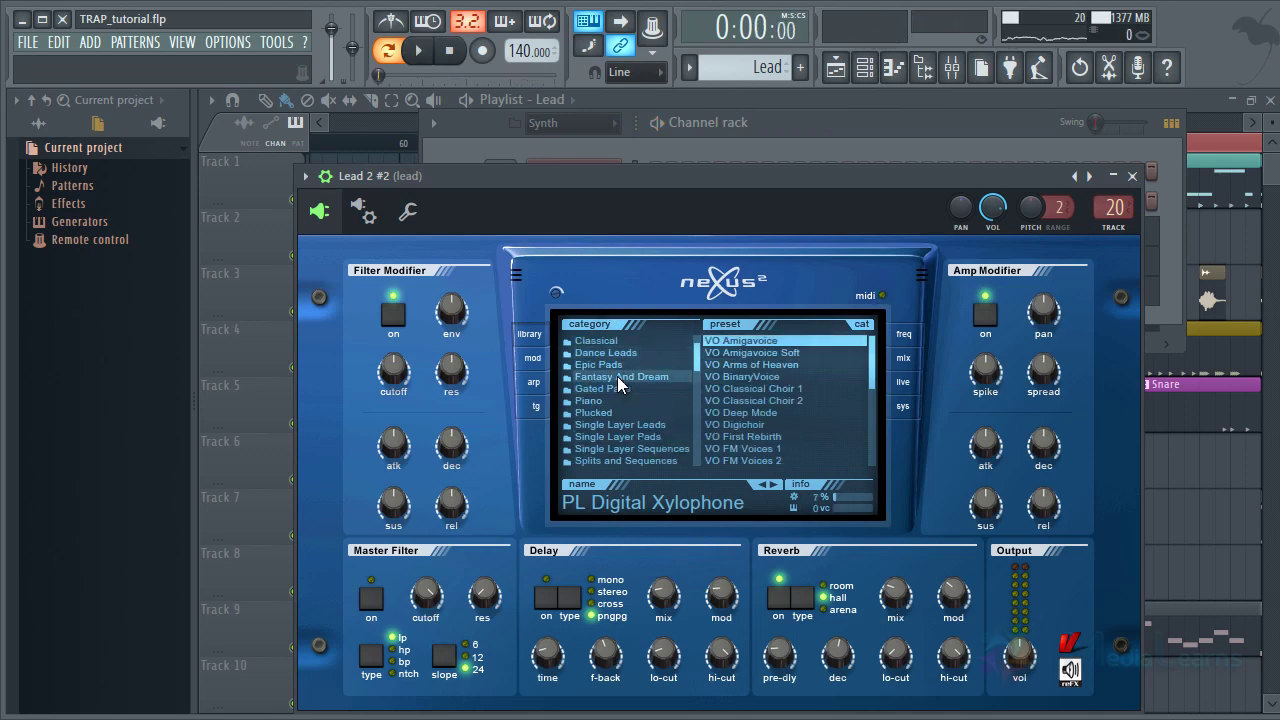
pyautogui.click(617, 377)
pyautogui.click(773, 377)
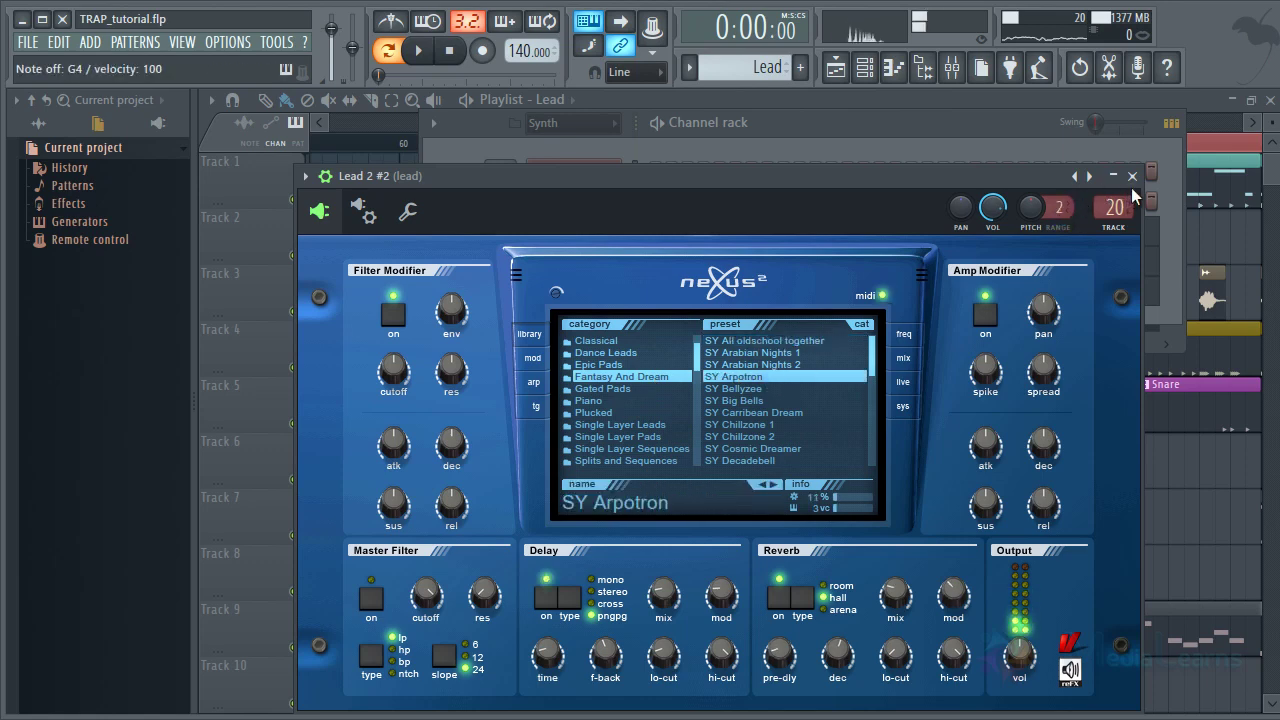
# Load the LD Discotronic 2 preset from XP Dance Vol.2 in Lead 2 #2, close Nexus and play the Lead pattern
pyautogui.scroll(-2, 652, 430)
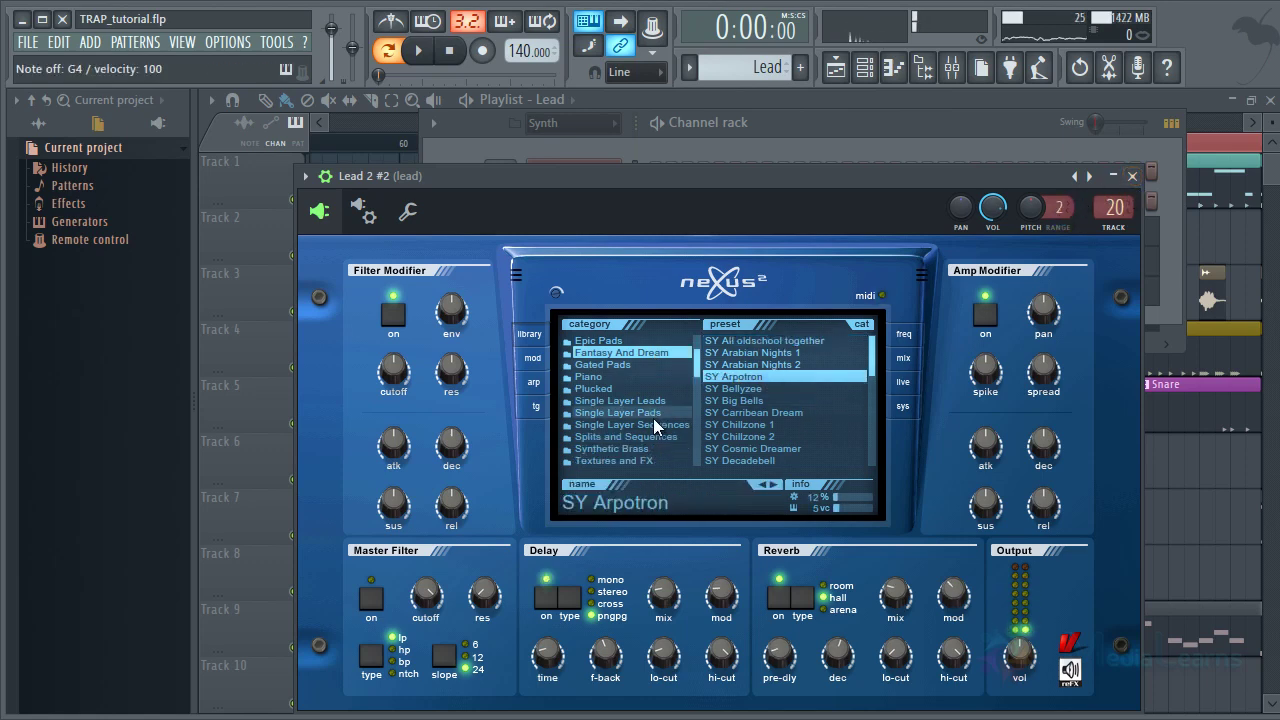
pyautogui.scroll(-10, 645, 425)
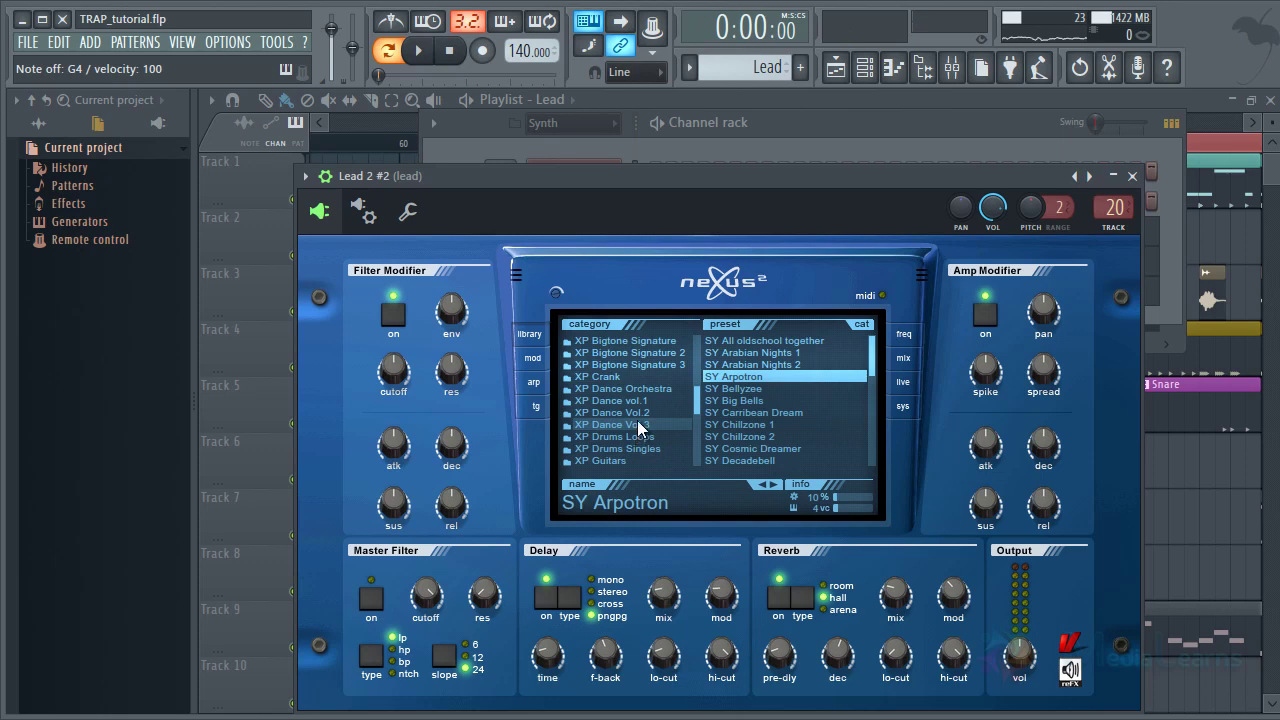
pyautogui.click(625, 412)
pyautogui.scroll(-5, 754, 408)
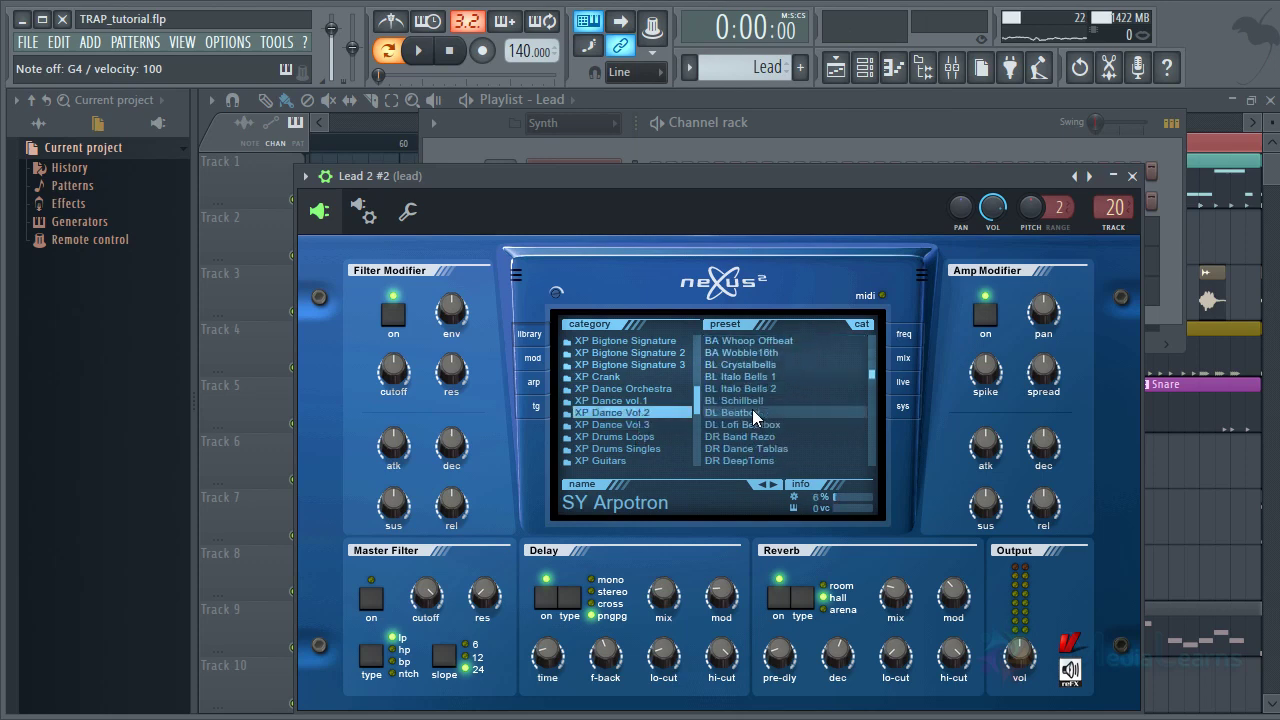
pyautogui.scroll(-5, 752, 412)
pyautogui.click(753, 414)
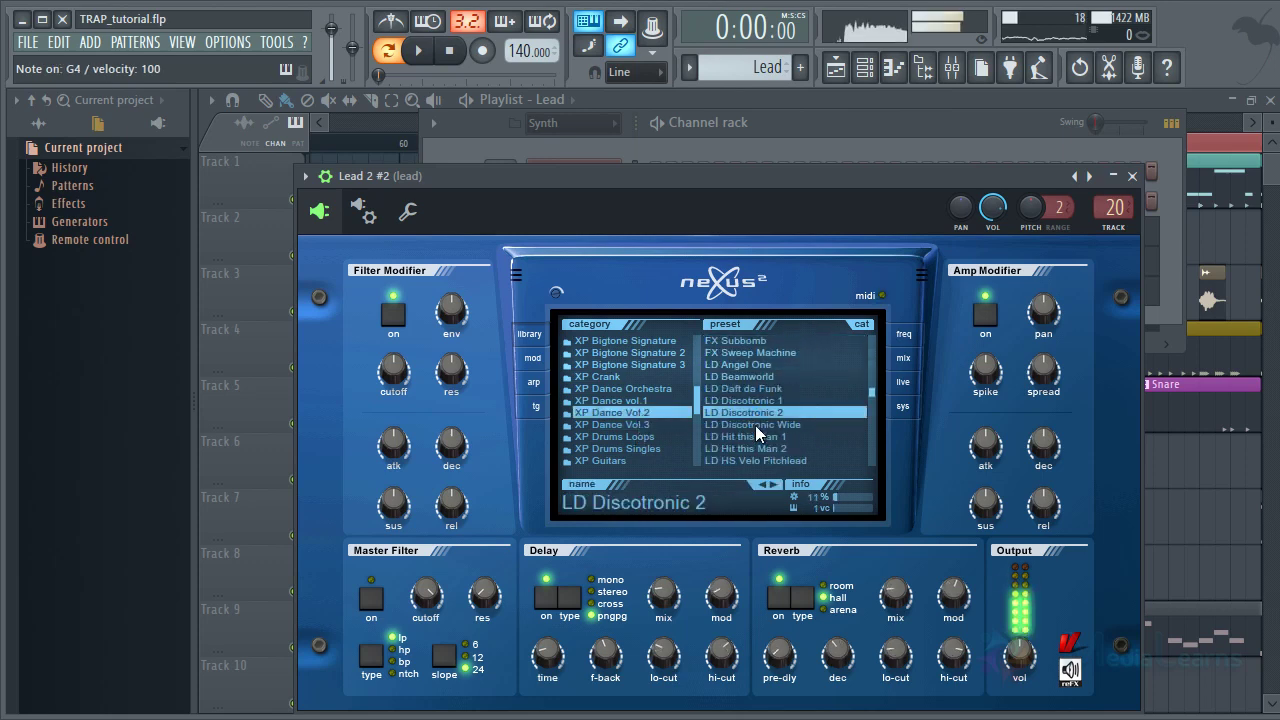
pyautogui.click(760, 436)
pyautogui.click(757, 412)
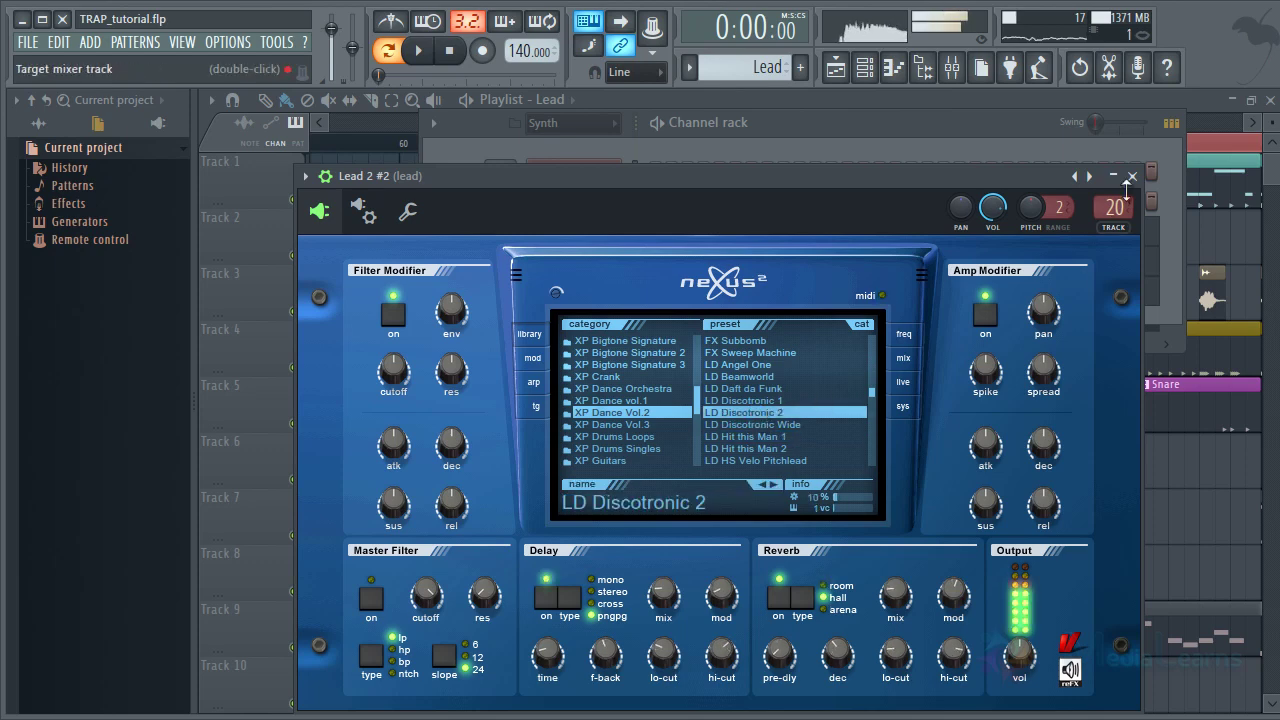
pyautogui.click(1132, 176)
pyautogui.press('space')
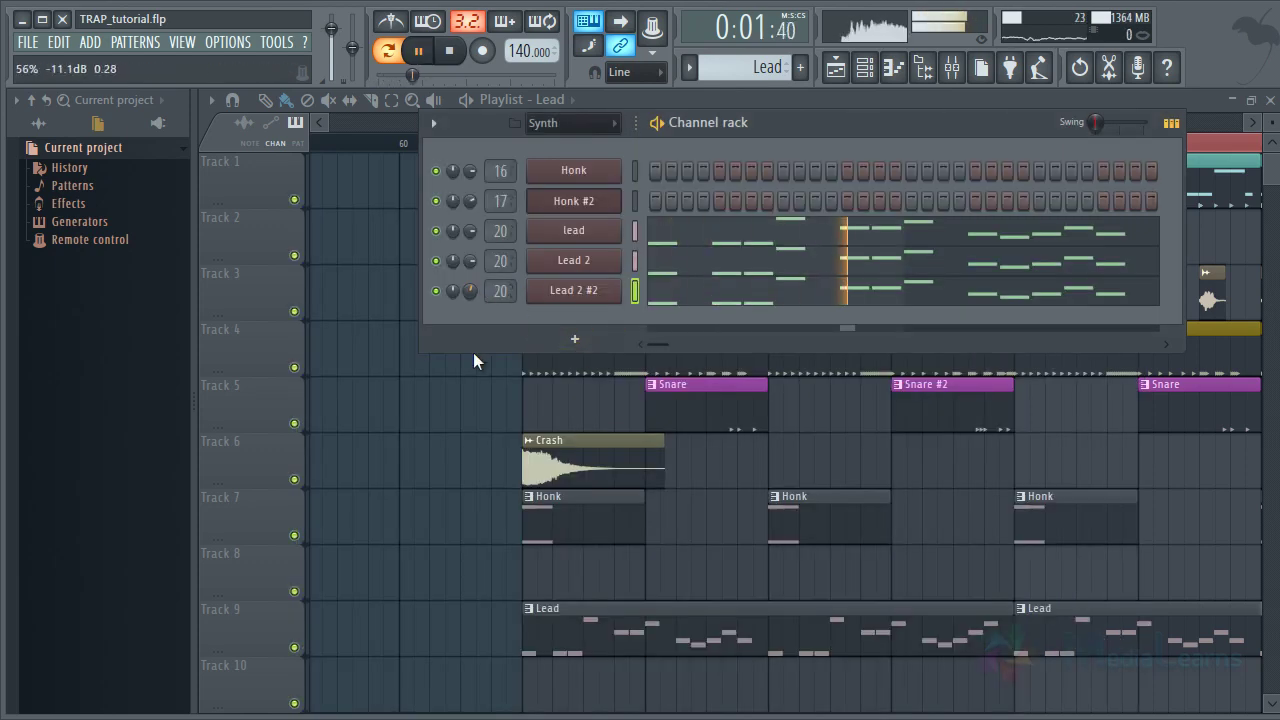
# Route the Lead 2 and Lead 2 #2 channels to their own mixer tracks, 21 and 22
pyautogui.rightClick(597, 261)
pyautogui.click(693, 285)
pyautogui.click(673, 295)
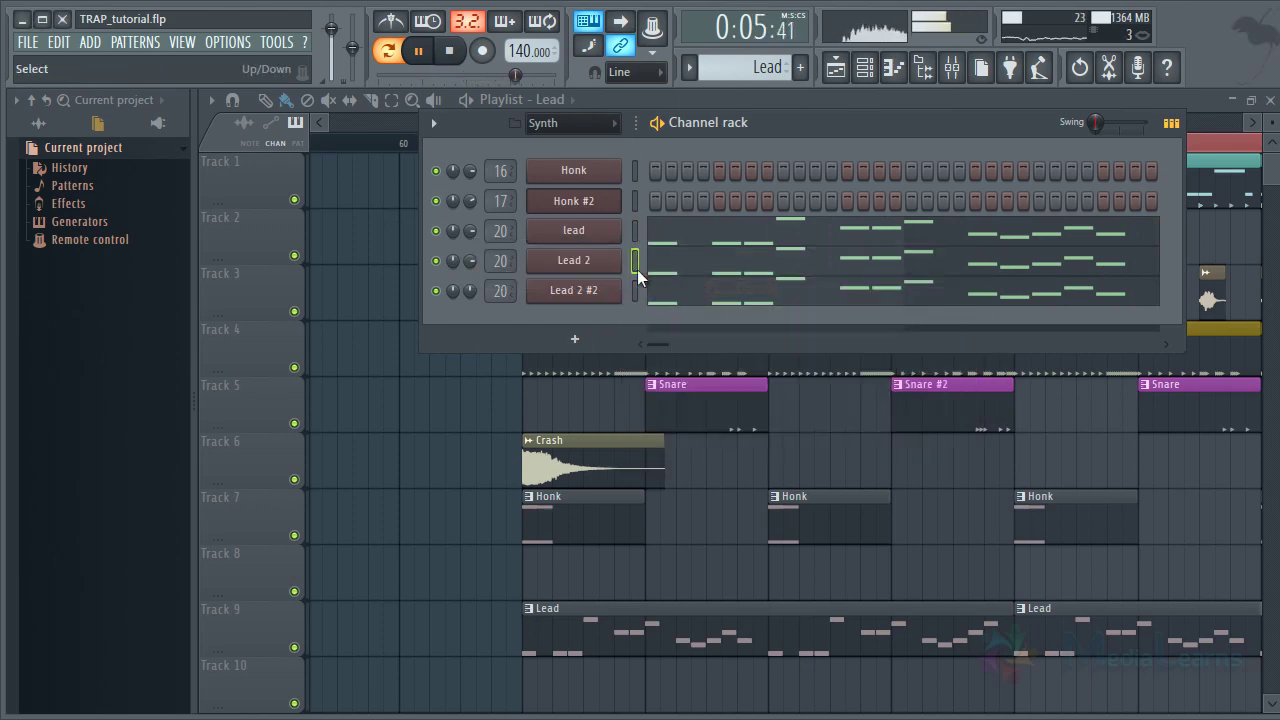
pyautogui.click(952, 67)
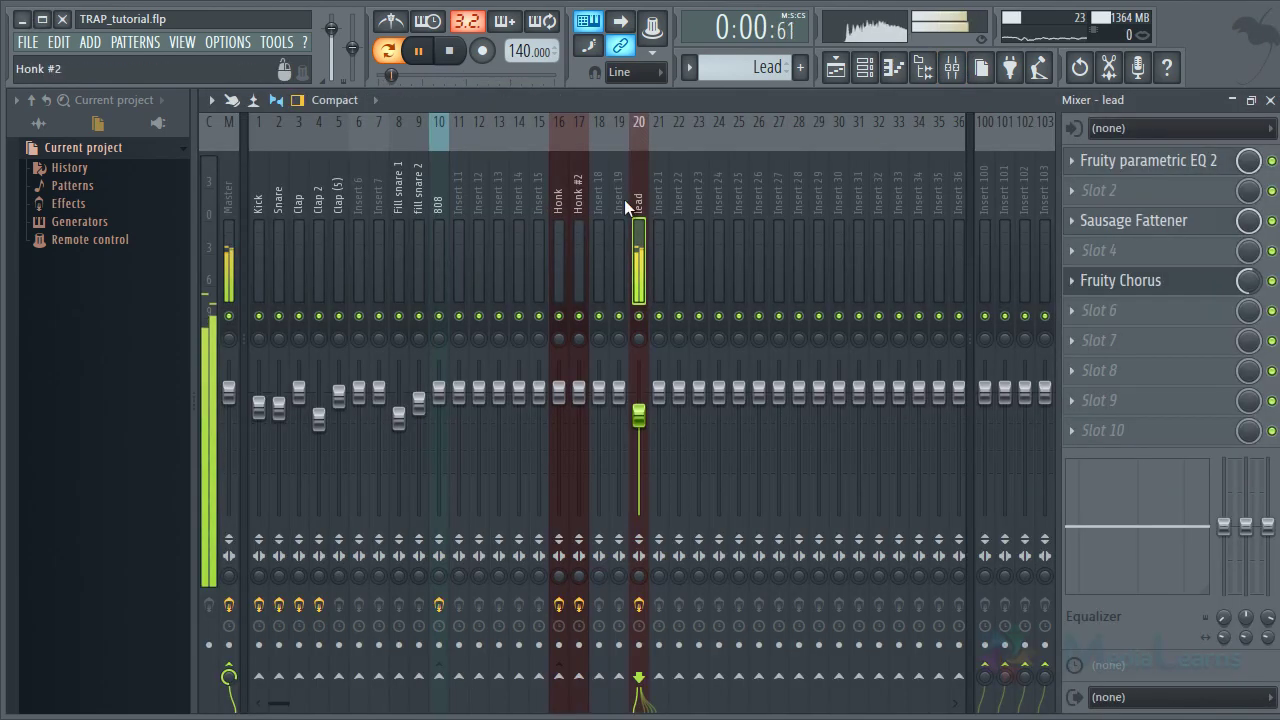
pyautogui.click(657, 190)
pyautogui.hotkey('ctrl', 'l')
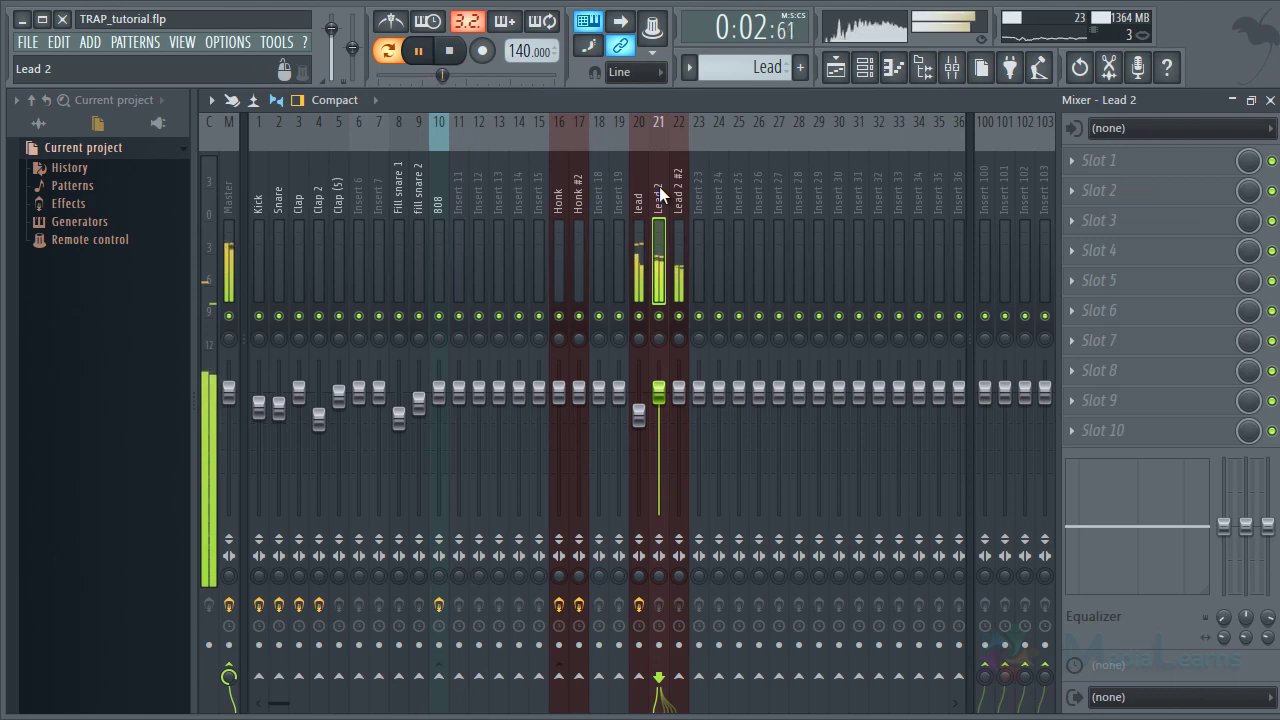
# Add Fruity Parametric EQ 2 with a low-cut preset to the Lead 2 mixer track and lower its fader to about -4.2 dB
pyautogui.click(1143, 162)
pyautogui.click(1160, 47)
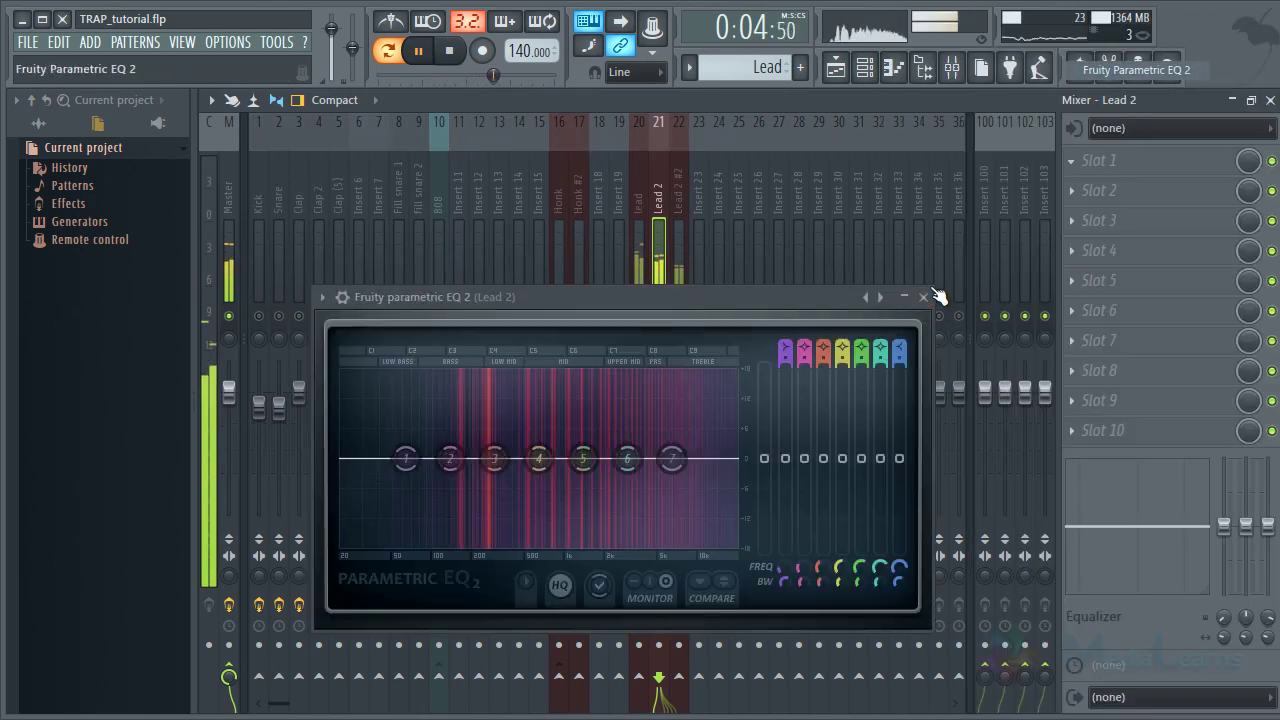
pyautogui.rightClick(868, 297)
pyautogui.click(906, 340)
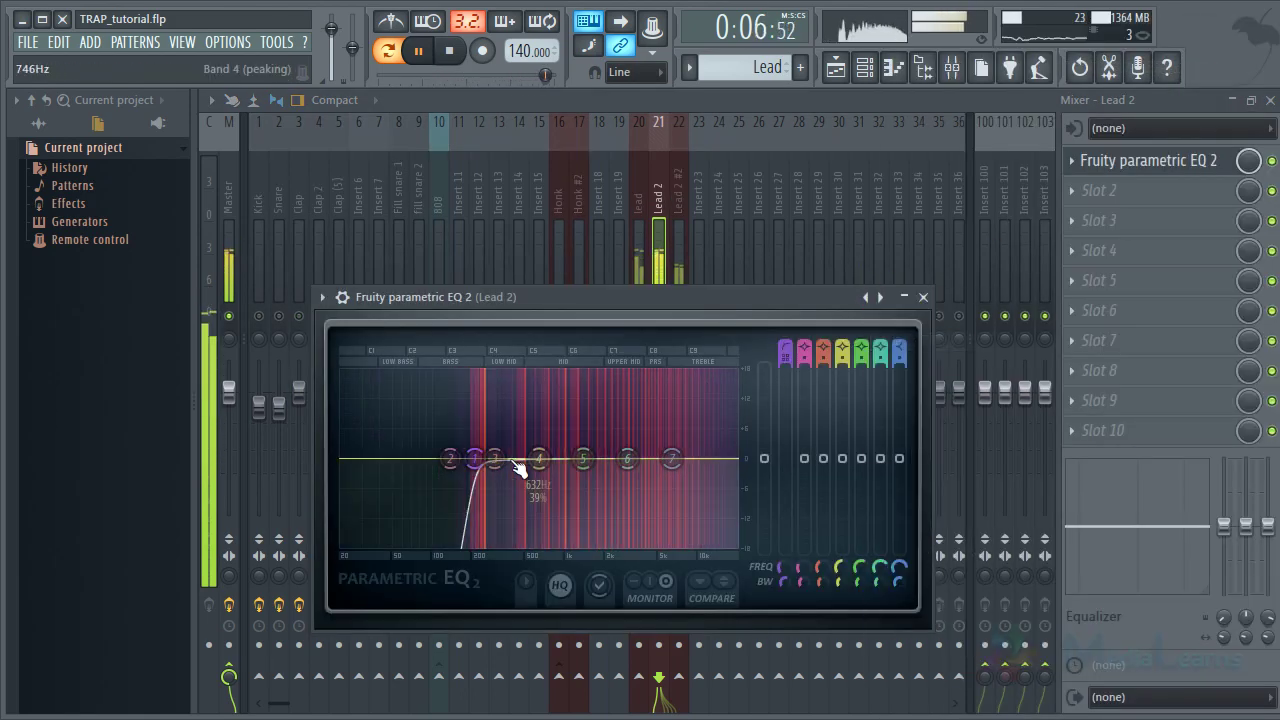
pyautogui.click(642, 228)
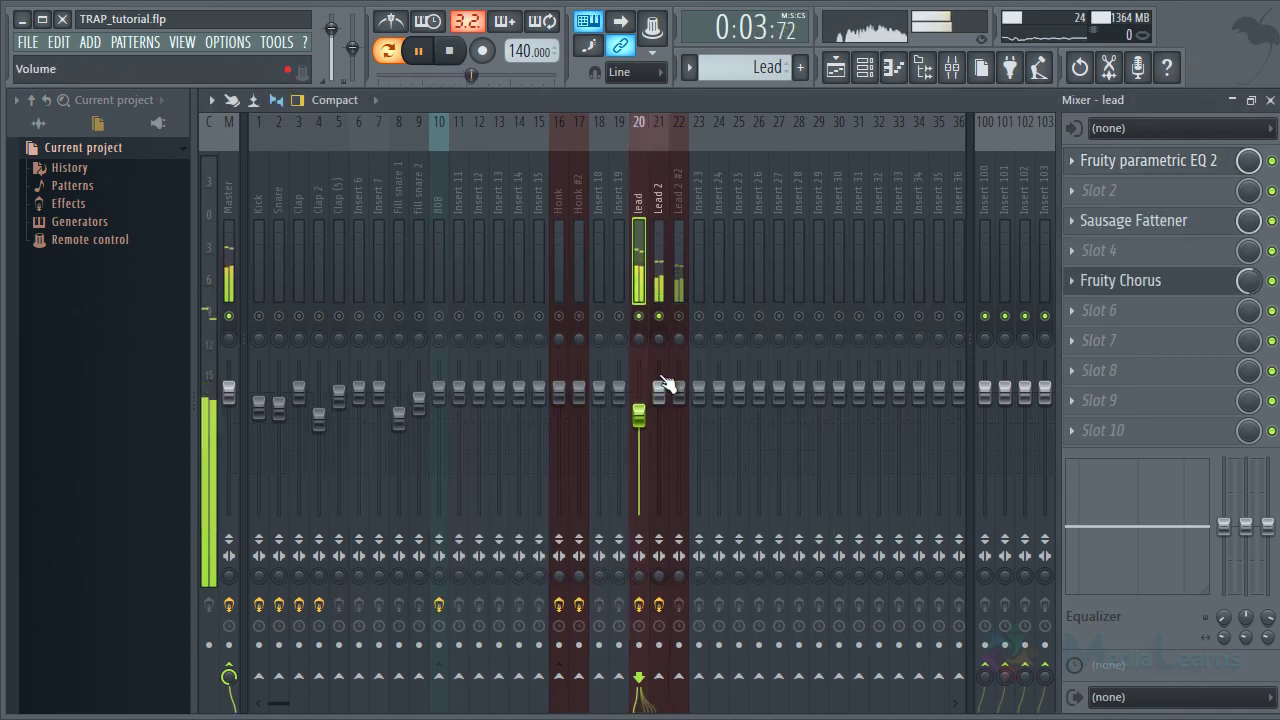
pyautogui.moveTo(659, 390); pyautogui.dragTo(664, 436)
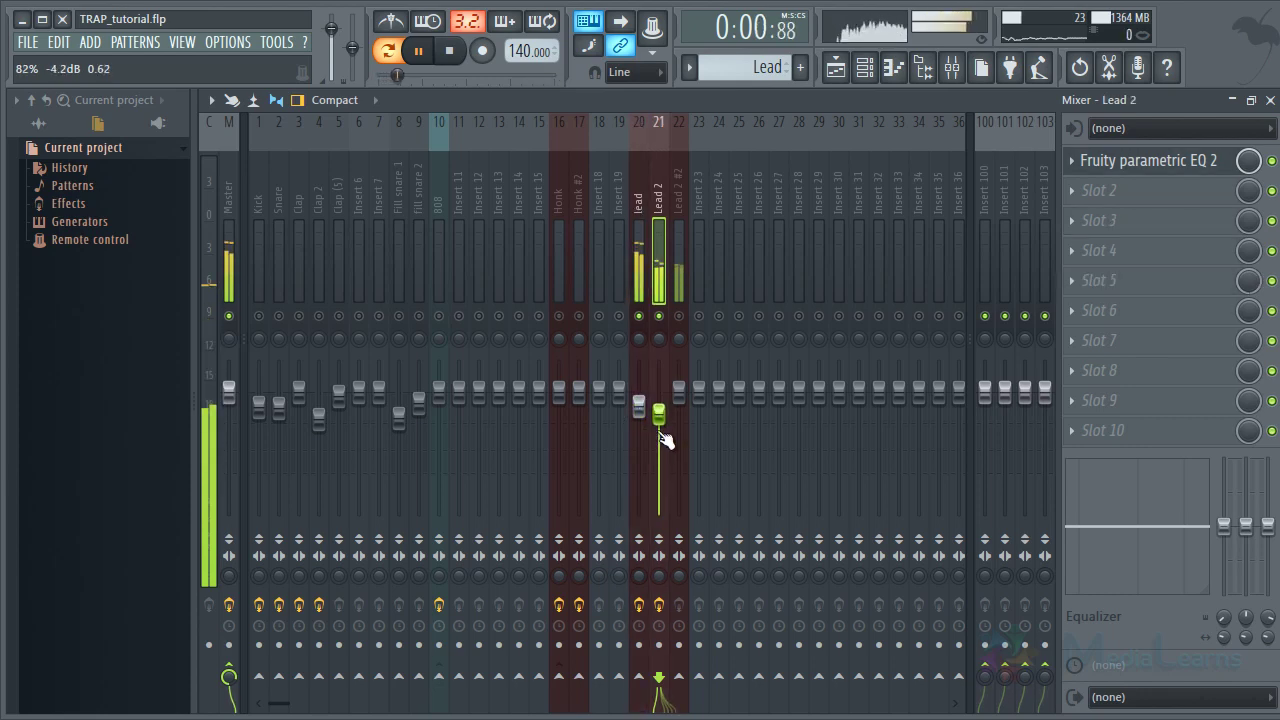
# Add Fruity Parametric EQ 2 to Lead 2 #2 with a low-cut preset, raise the cutoff and dip band 4 about -3.9 dB at 720 Hz
pyautogui.click(672, 210)
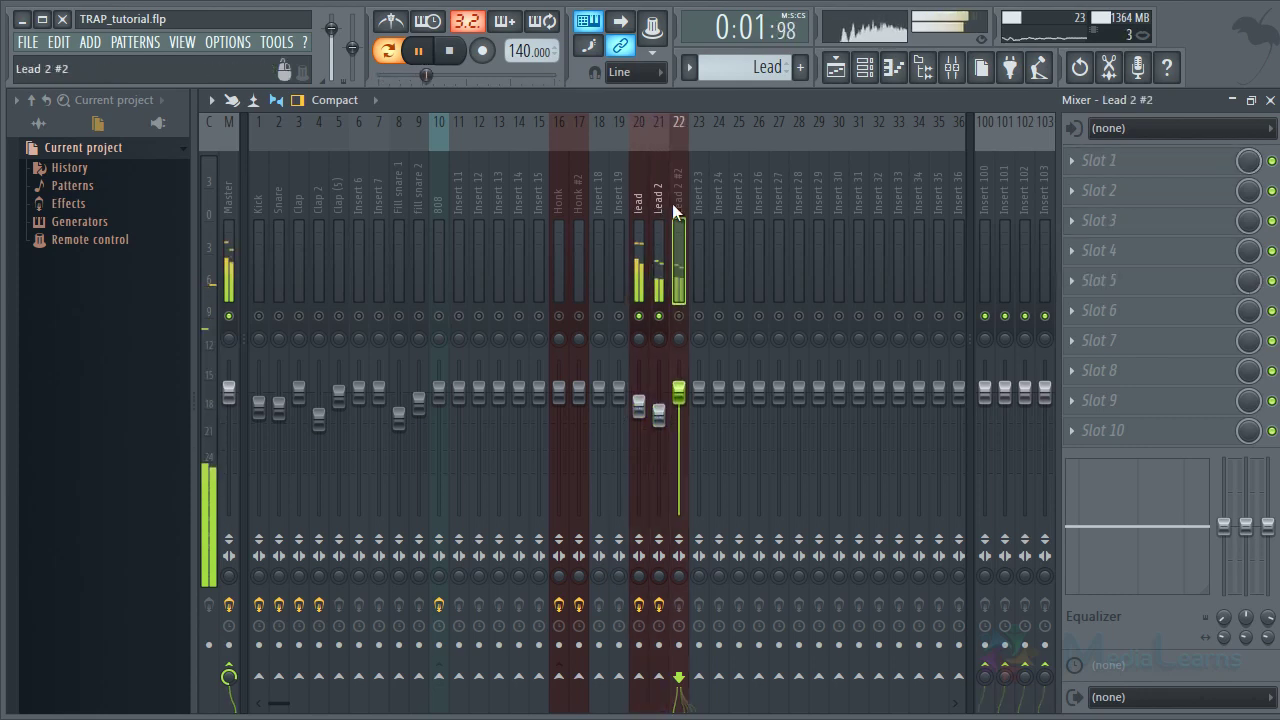
pyautogui.click(1108, 160)
pyautogui.click(1128, 83)
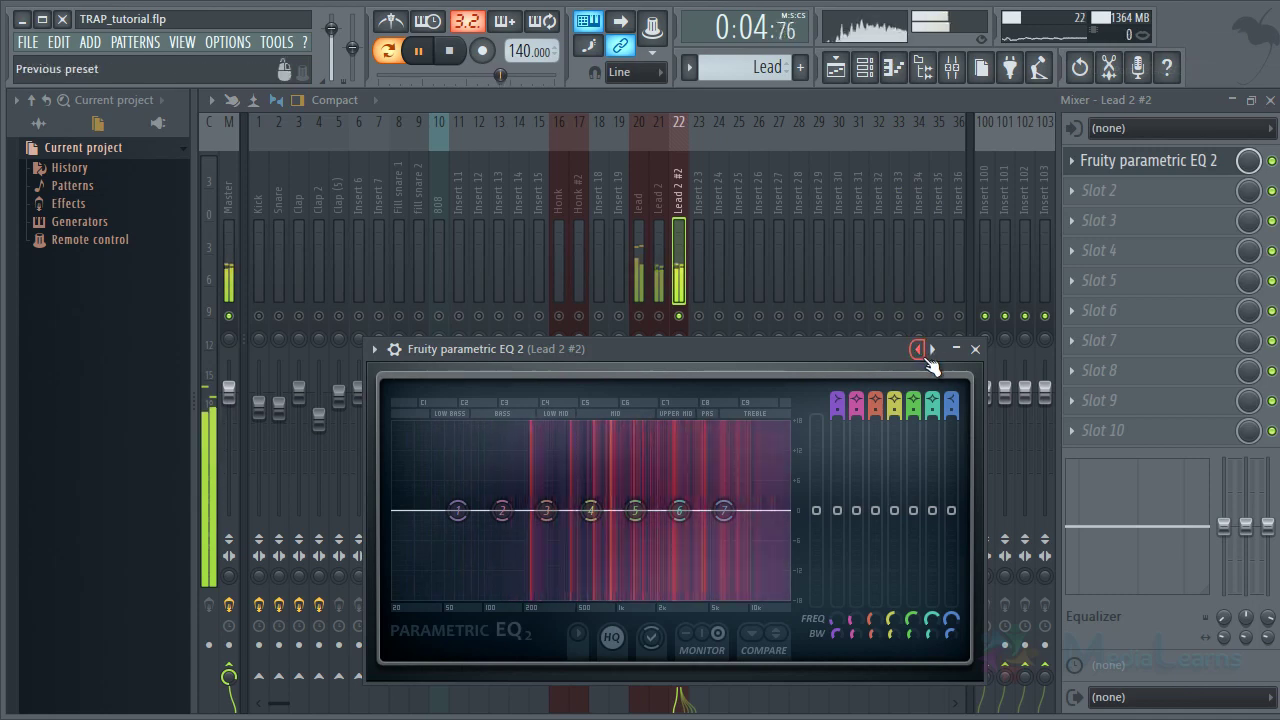
pyautogui.click(930, 352)
pyautogui.click(957, 387)
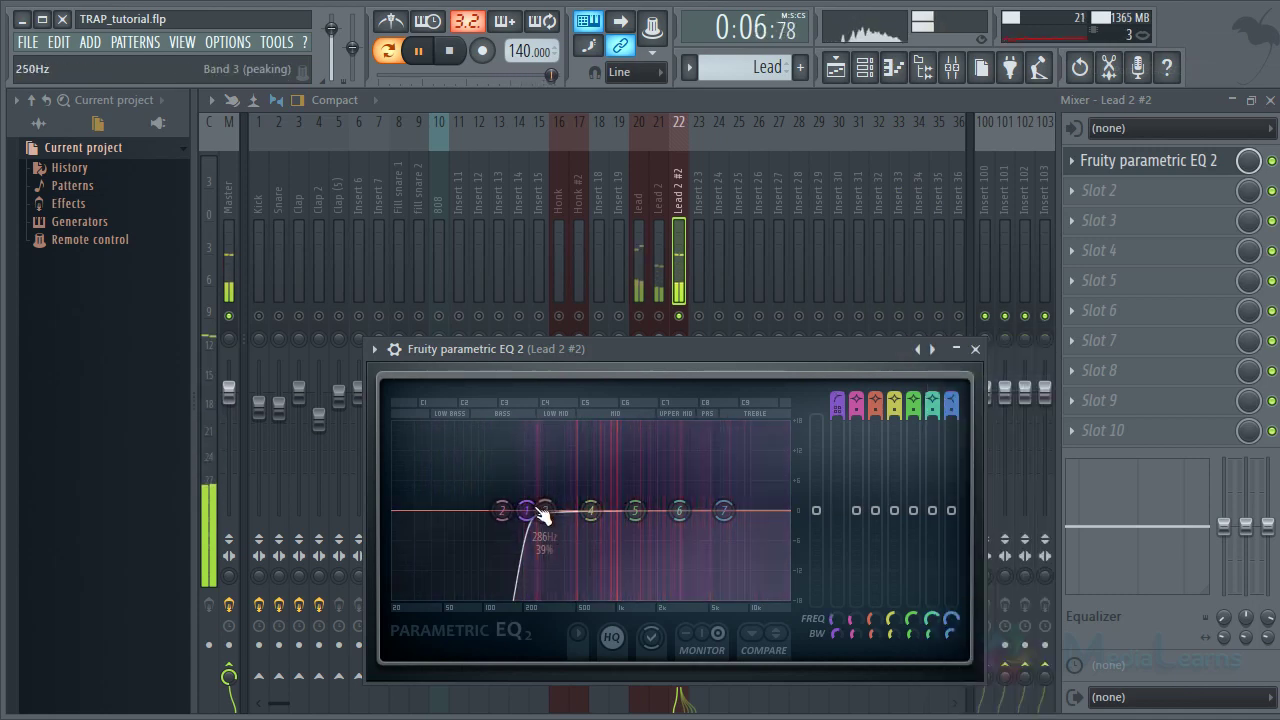
pyautogui.moveTo(529, 510); pyautogui.dragTo(606, 562)
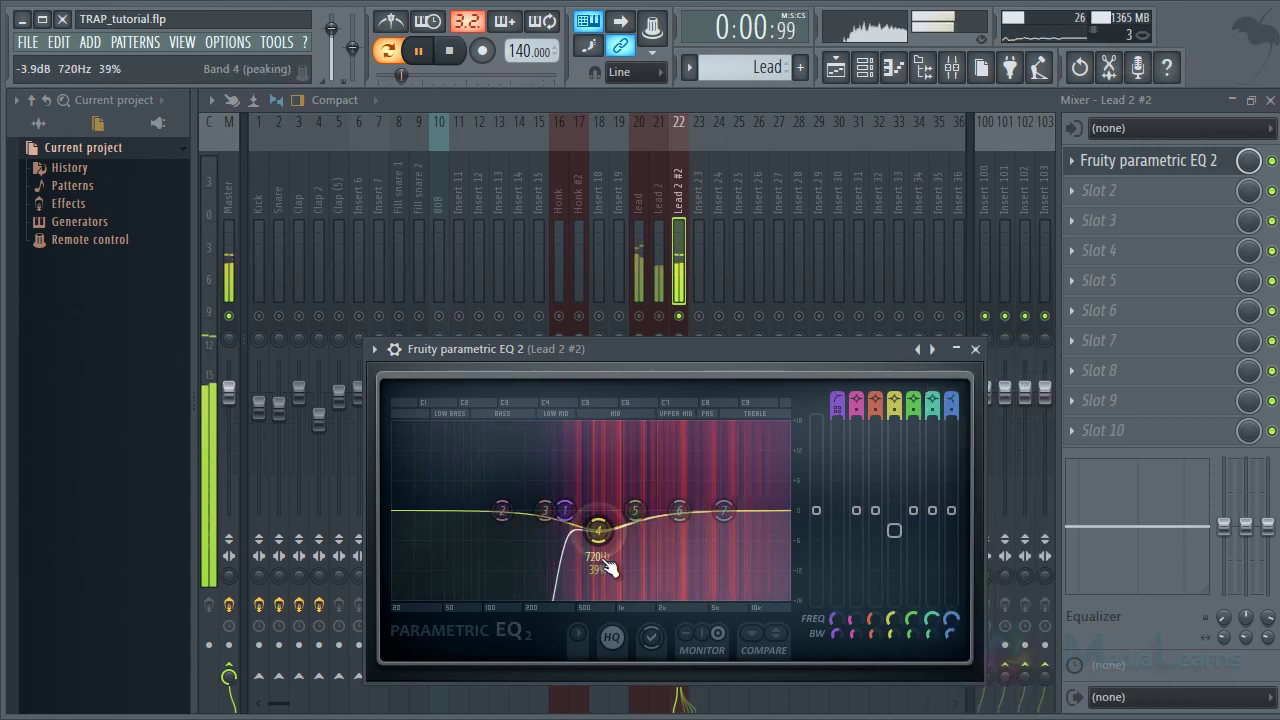
# Transpose all Lead 2 #2 notes up one octave in the piano roll, deselect them and return to the mixer
pyautogui.click(872, 70)
pyautogui.click(700, 304)
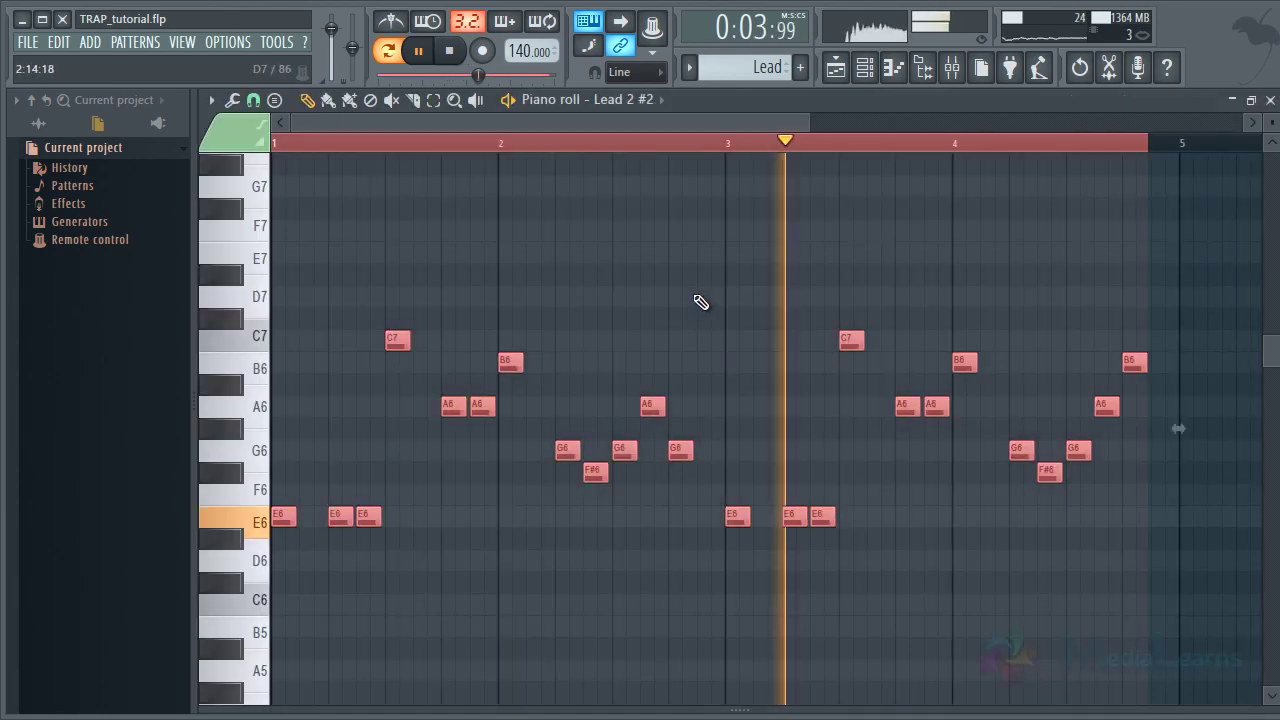
pyautogui.hotkey('ctrl', 'Up')
pyautogui.scroll(3, 803, 244)
pyautogui.hotkey('ctrl', 'd')
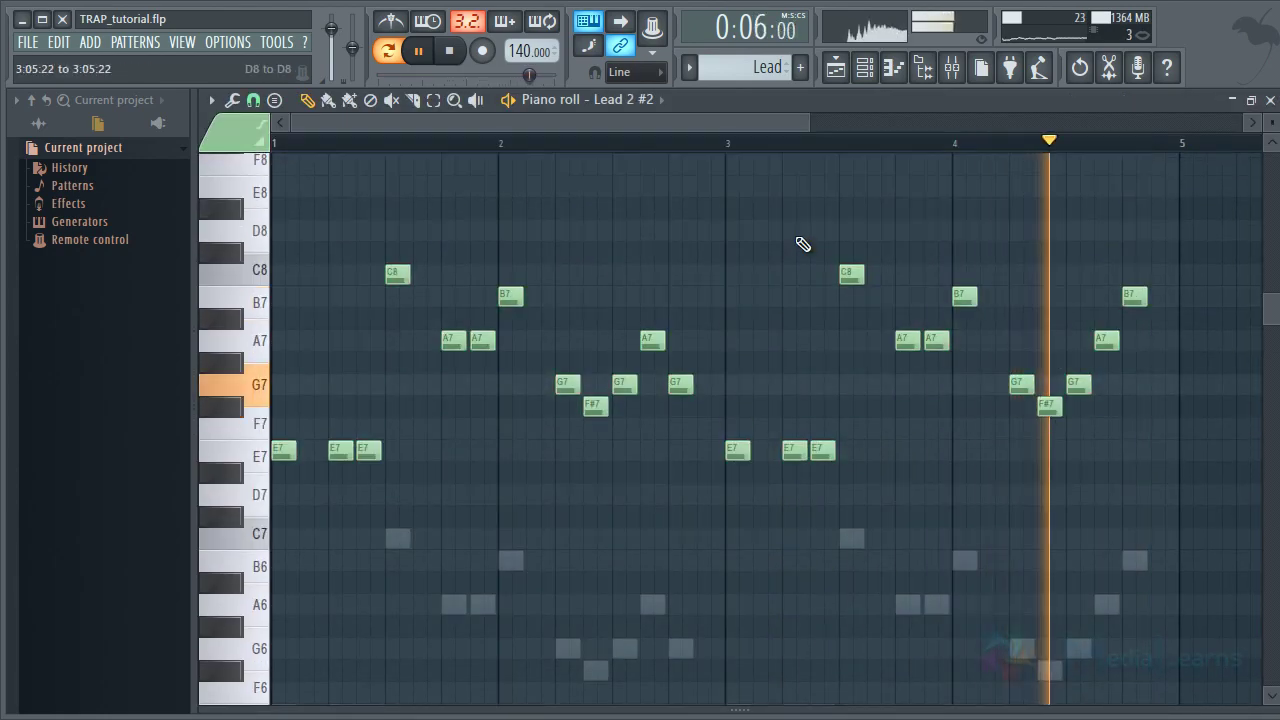
pyautogui.scroll(1, 803, 244)
pyautogui.press('Escape')
pyautogui.click(383, 244)
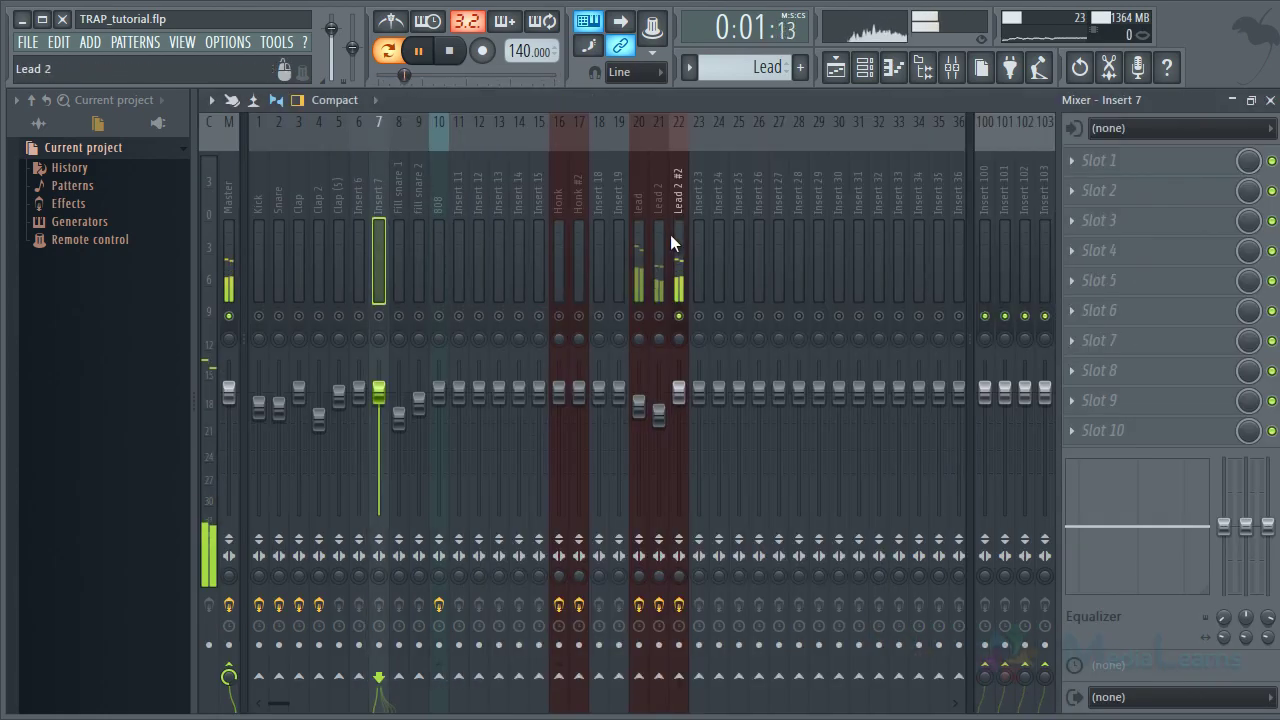
# Unsolo the Lead 2 #2 mixer track so all tracks play, and slightly lower the Lead 2 #2 and Lead 2 faders
pyautogui.click(682, 205)
pyautogui.press('s')
pyautogui.press('s')
pyautogui.press('s')
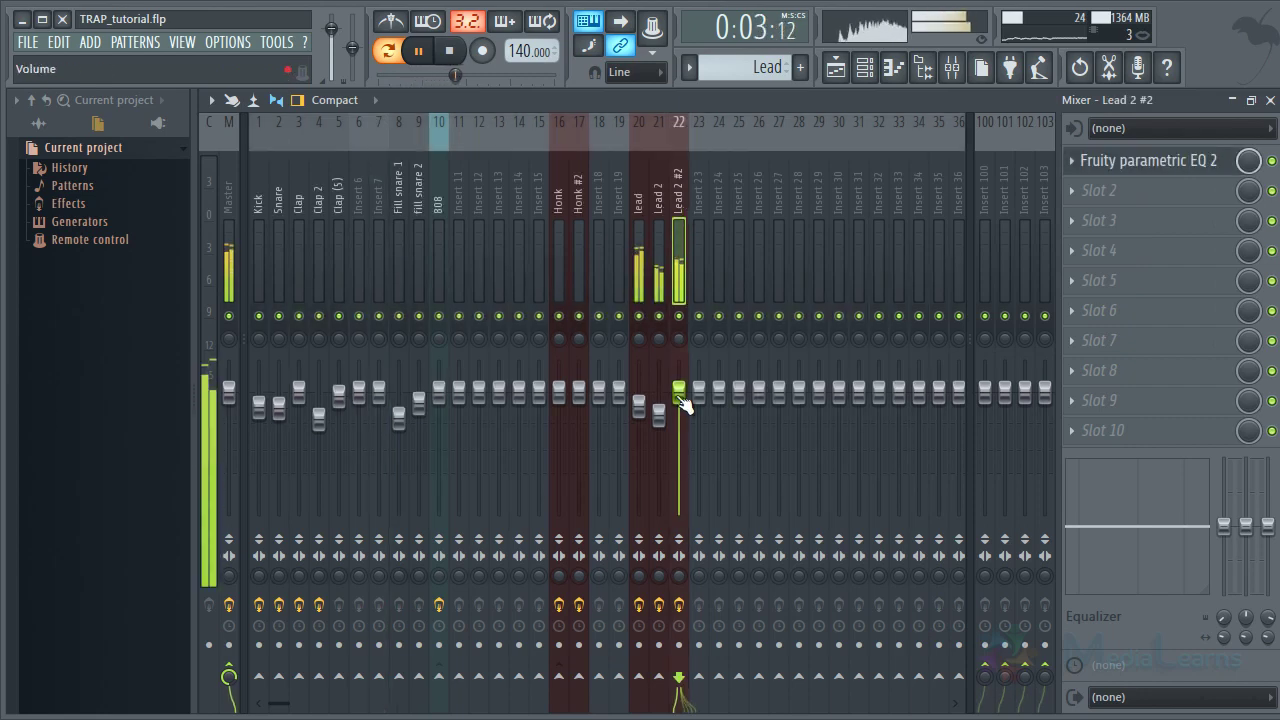
pyautogui.moveTo(682, 400); pyautogui.dragTo(674, 434)
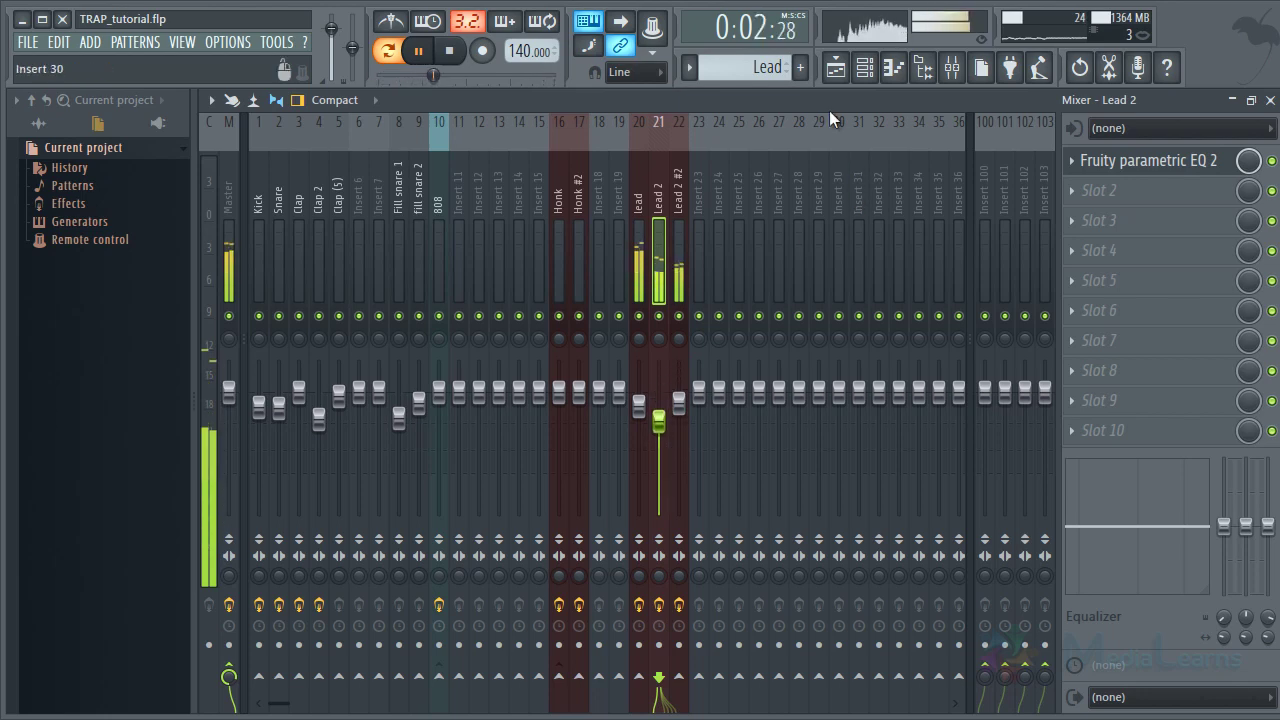
# Play the drop in the playlist from just before bar 61 to check the layered leads, and stop playback
pyautogui.click(835, 67)
pyautogui.click(490, 140)
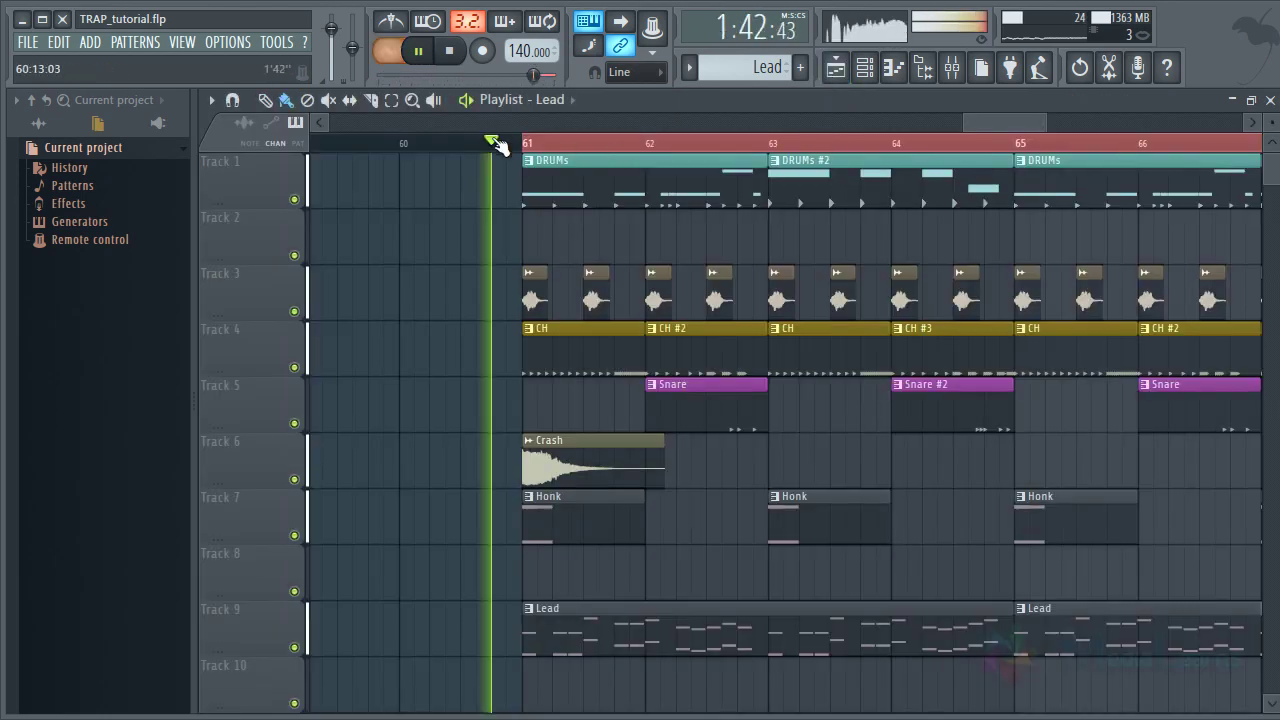
pyautogui.scroll(-4, 505, 145)
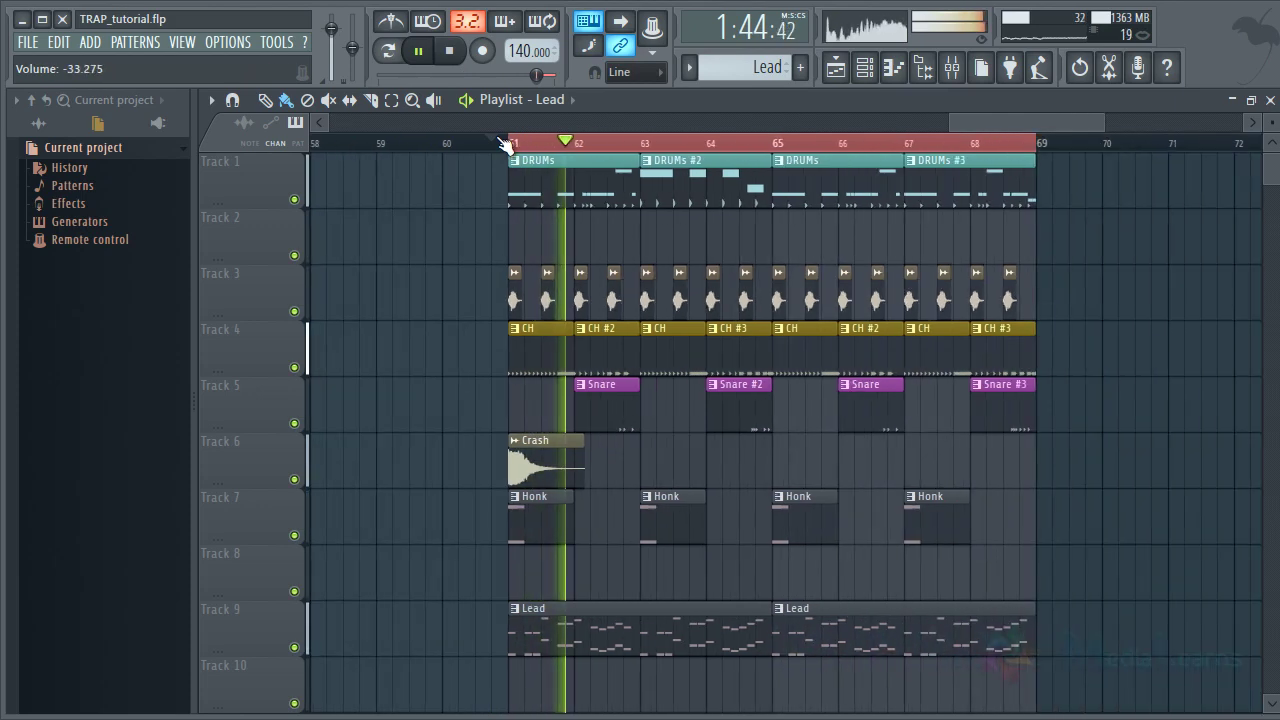
pyautogui.scroll(1, 505, 145)
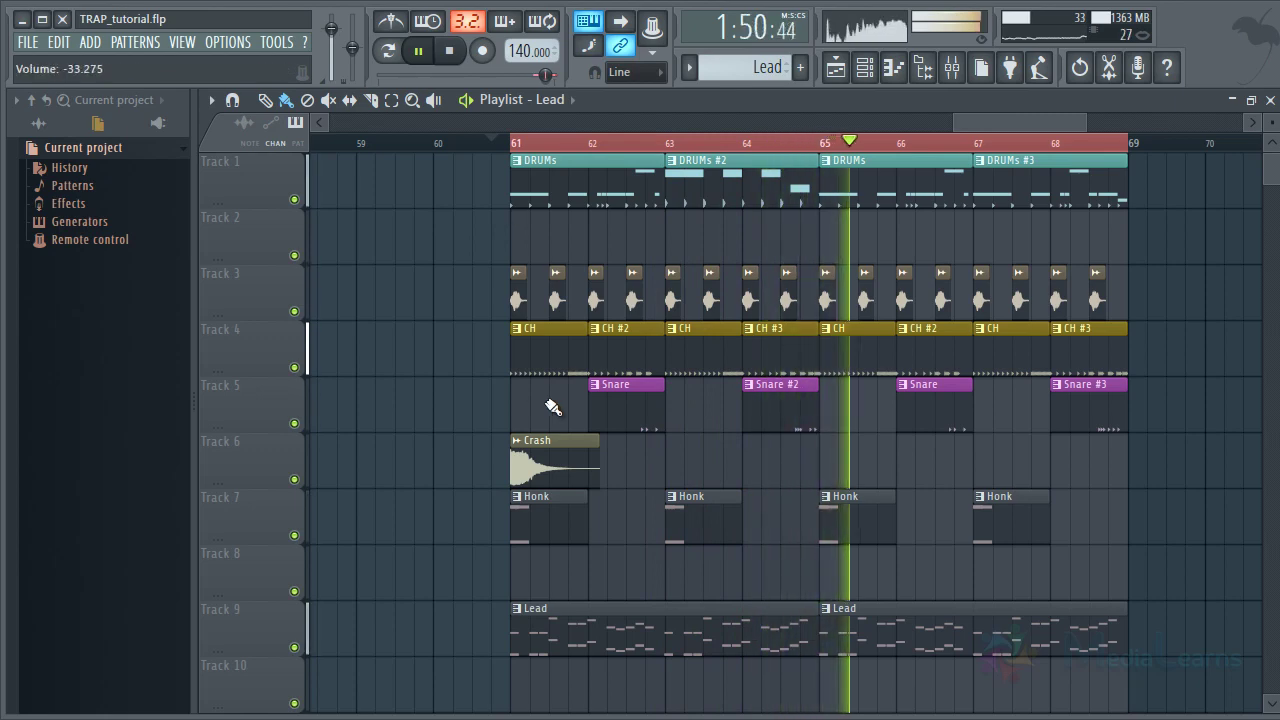
pyautogui.press('space')
# Open the Vengeance Electroshock Vol.1 folder of the sample packs in the browser
pyautogui.scroll(-3, 334, 370)
pyautogui.click(36, 124)
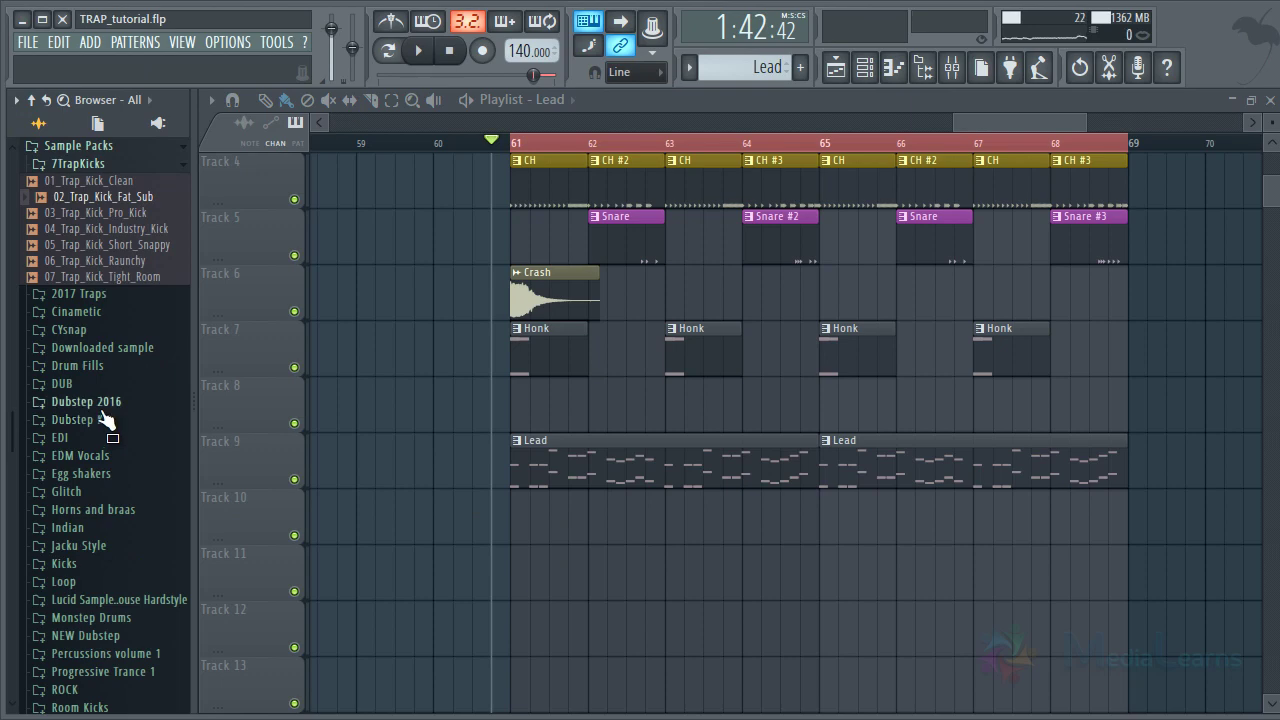
pyautogui.scroll(-5, 107, 450)
pyautogui.scroll(-1, 30, 520)
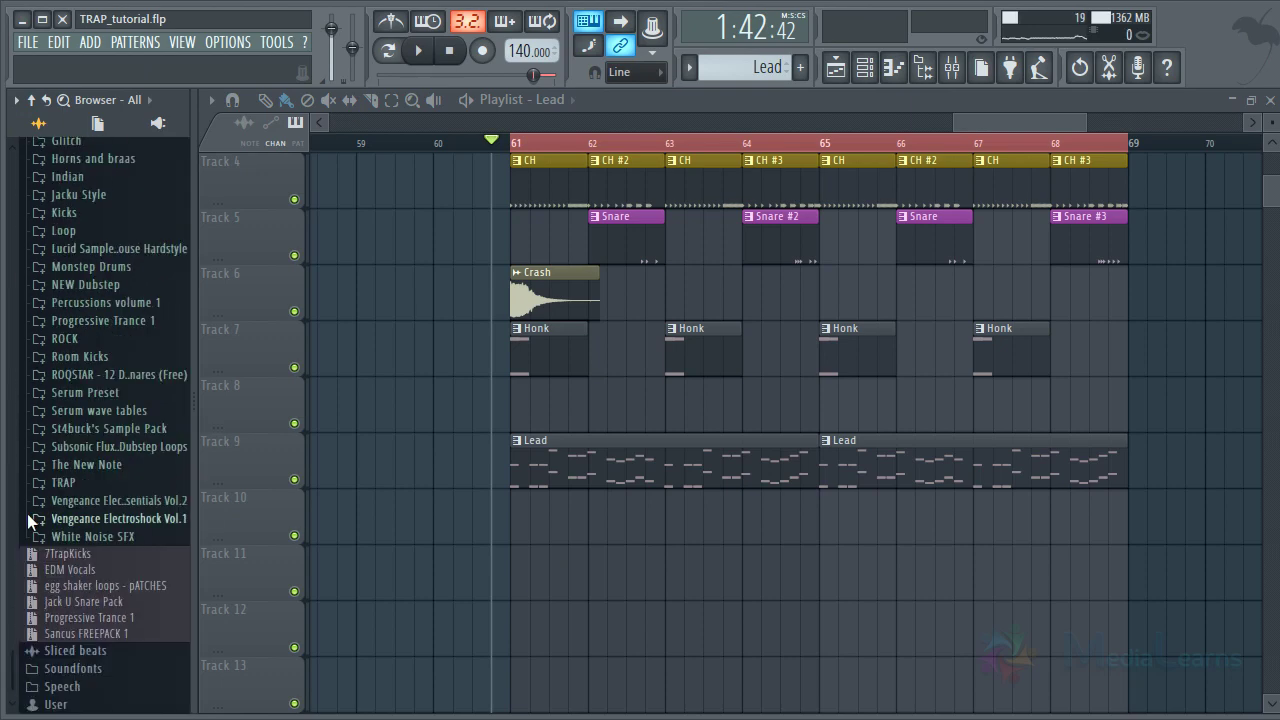
pyautogui.click(137, 520)
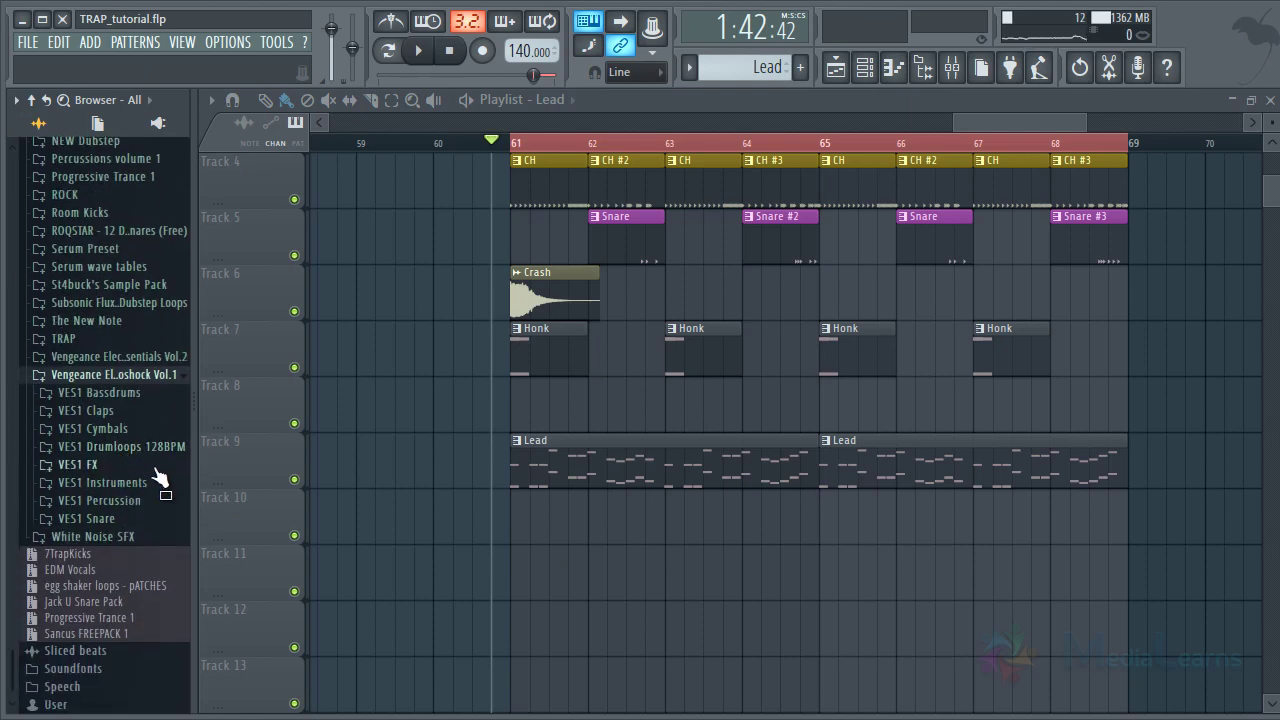
# Audition loops 002 and 001 from VES1 Drumloops 128BPM and VES1 Claps 003, closing both folders
pyautogui.click(138, 450)
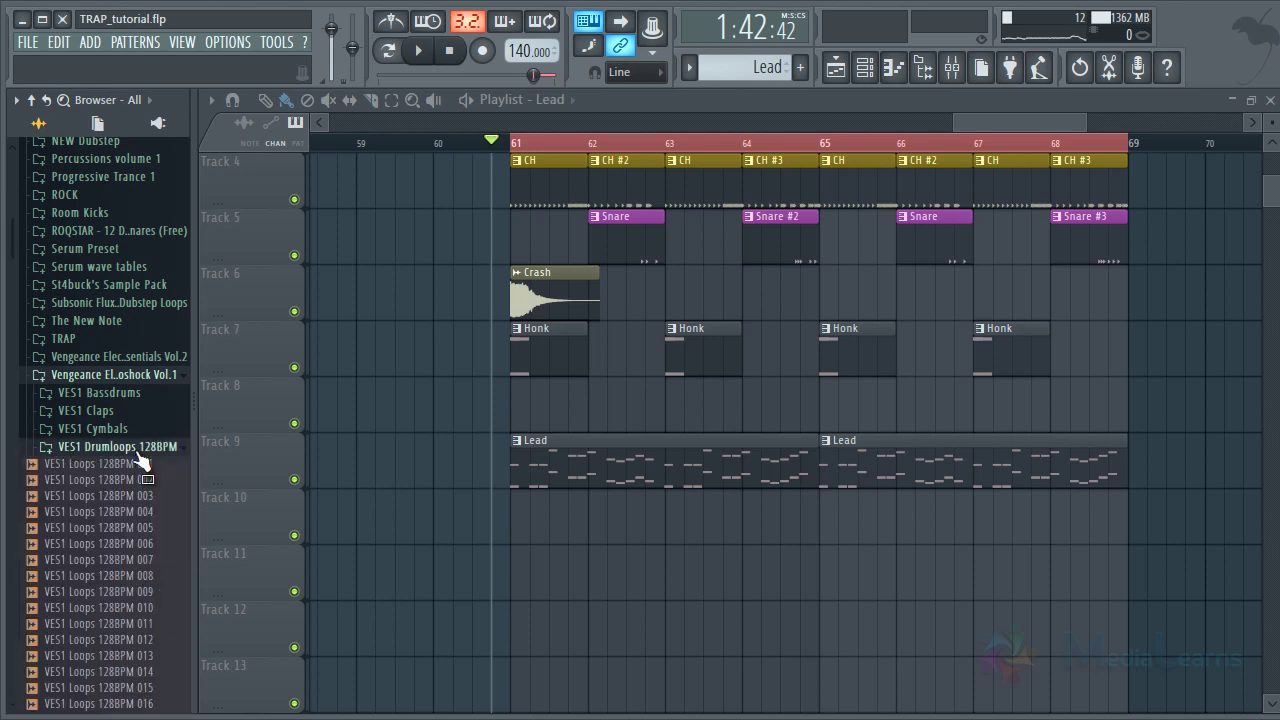
pyautogui.click(133, 480)
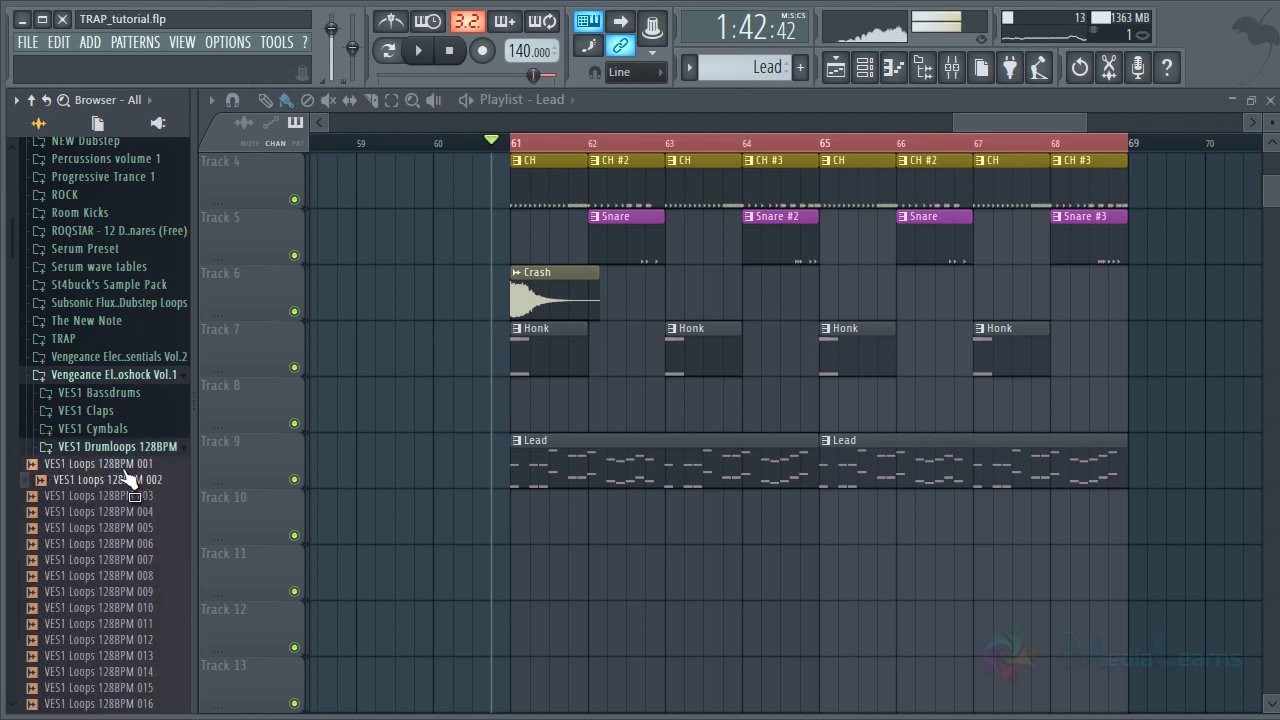
pyautogui.click(135, 465)
pyautogui.click(138, 448)
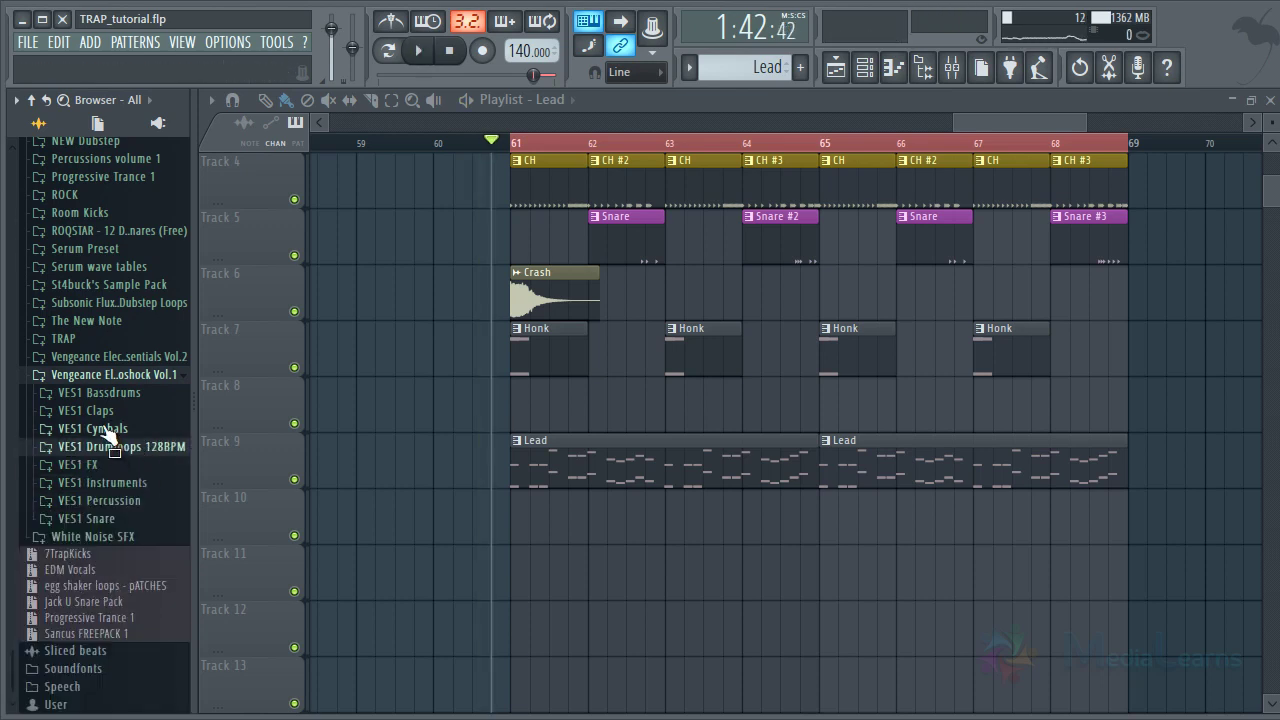
pyautogui.click(98, 411)
pyautogui.click(106, 459)
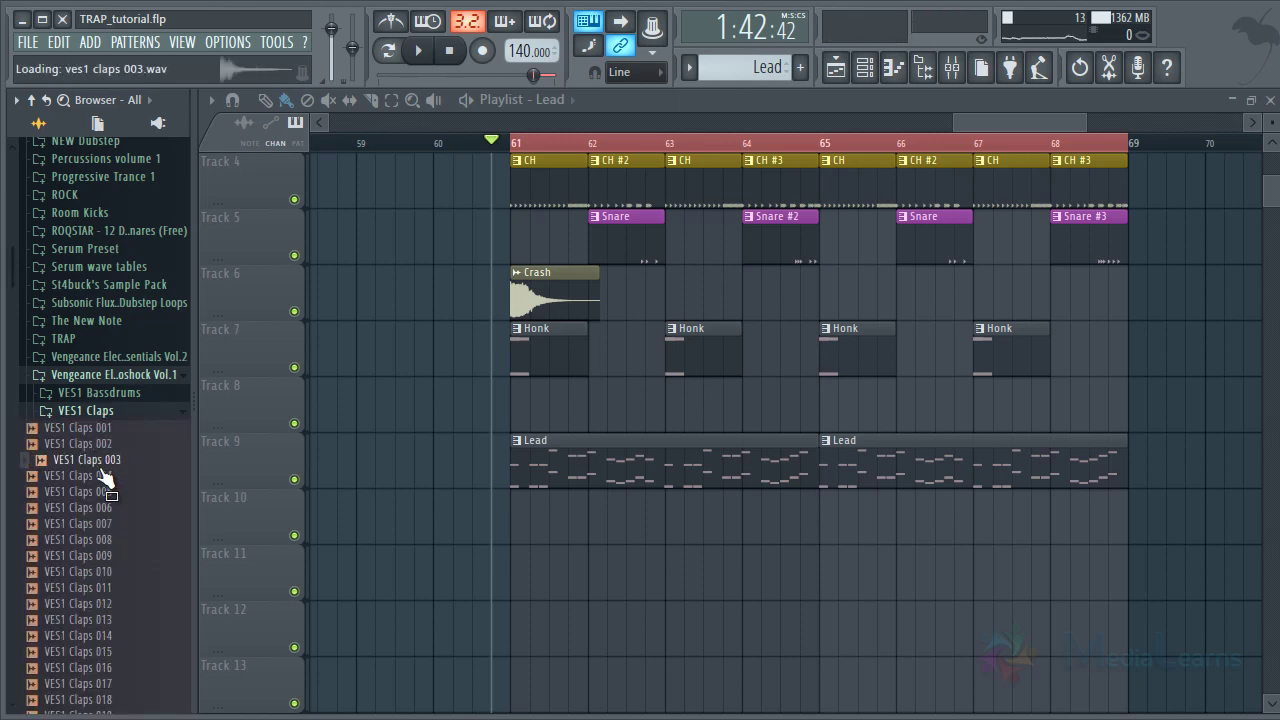
pyautogui.click(101, 412)
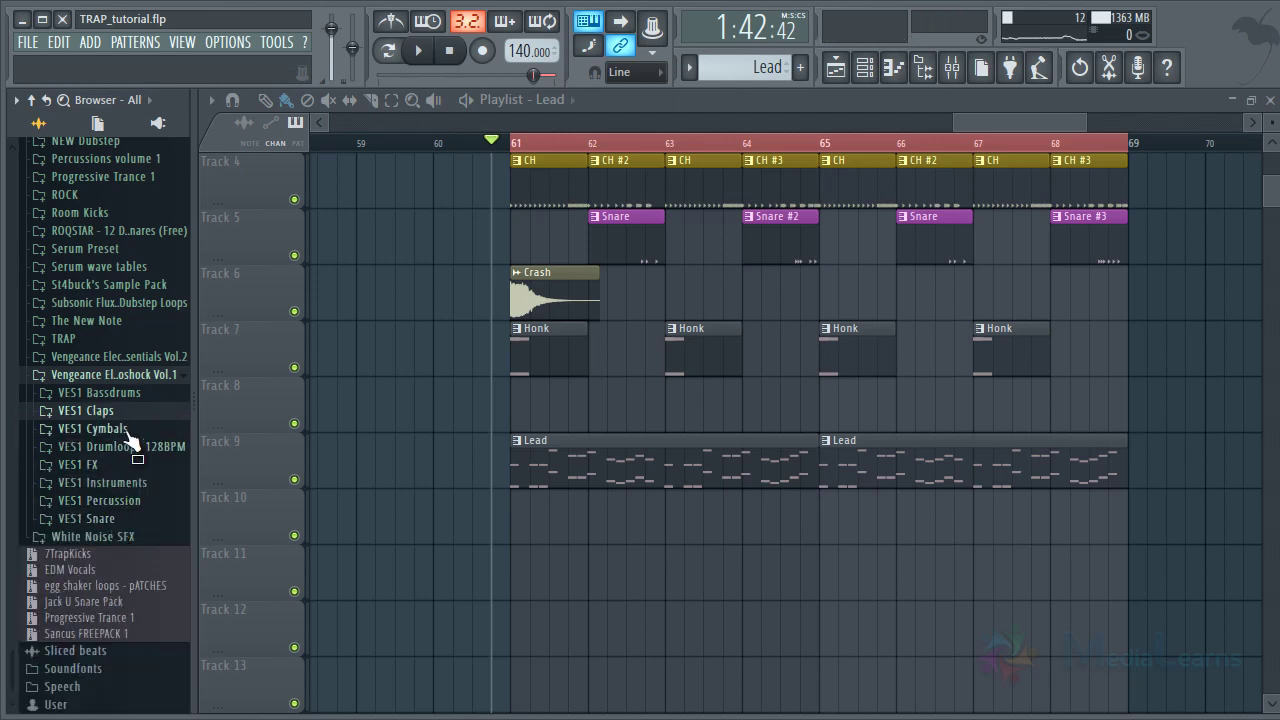
# Open the VES1 Rides folder inside VES1 Cymbals and audition a ride sample
pyautogui.click(126, 430)
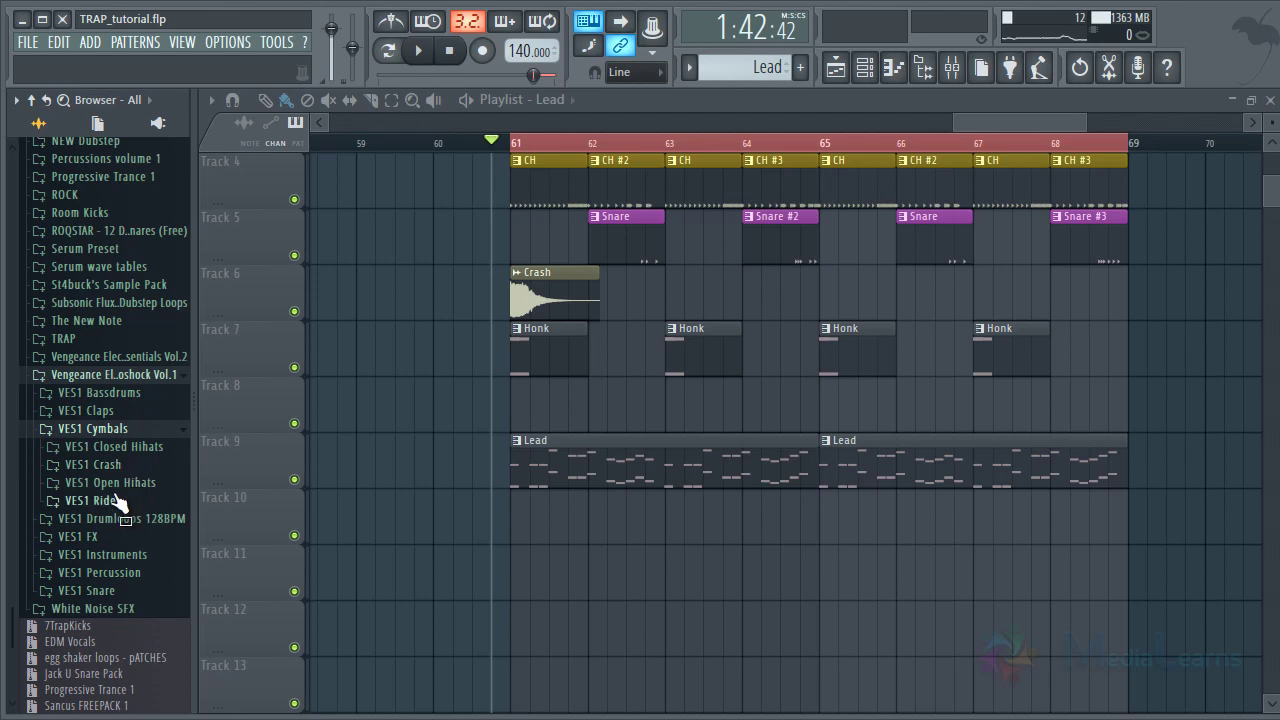
pyautogui.click(116, 502)
pyautogui.click(92, 493)
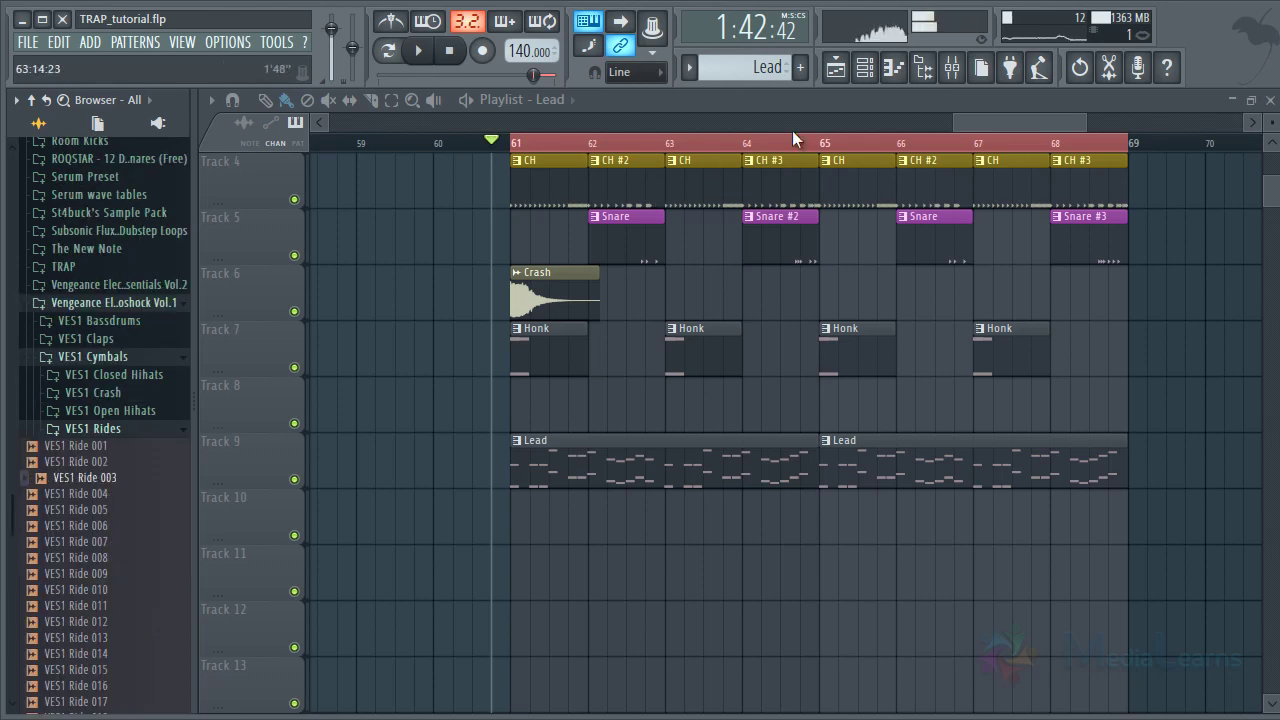
# Show the channel rack with the DRUMs pattern selected
pyautogui.click(864, 68)
pyautogui.click(764, 80)
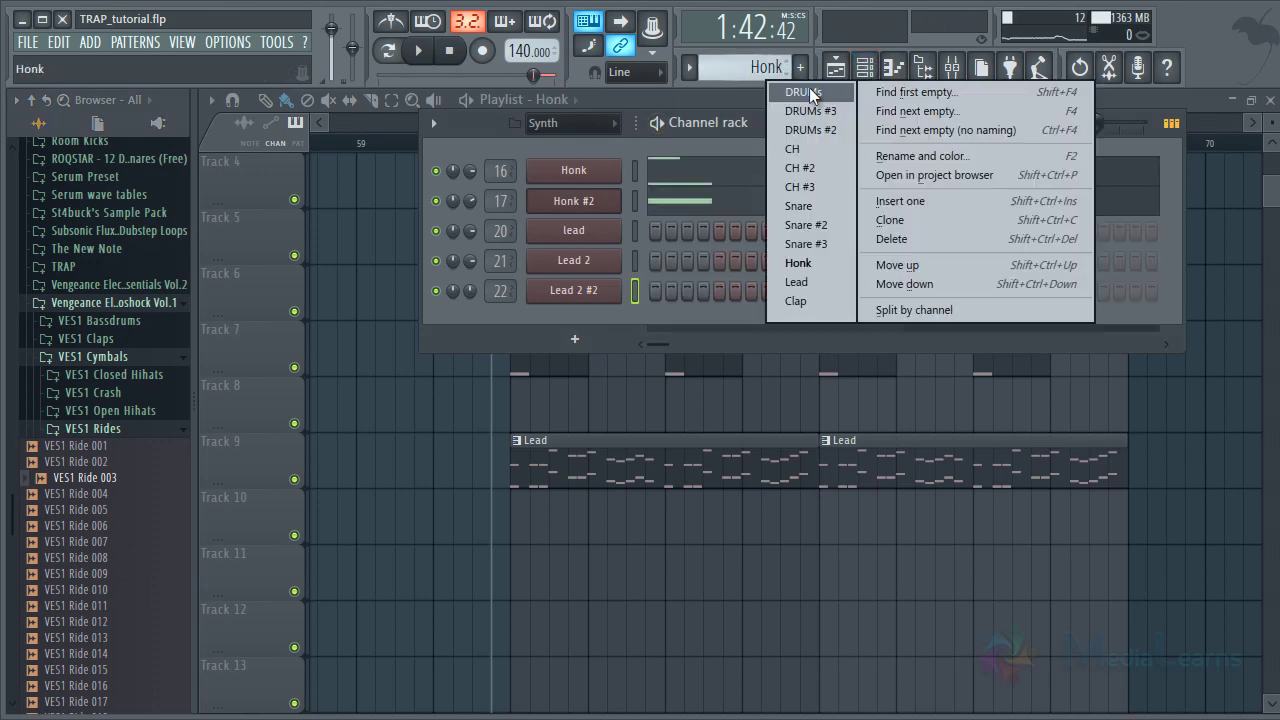
pyautogui.click(812, 89)
# Compare VES1 Ride 003 with VES1 Ride 002 and add VES1 Ride 002 as a new channel below fill snare 2
pyautogui.click(90, 480)
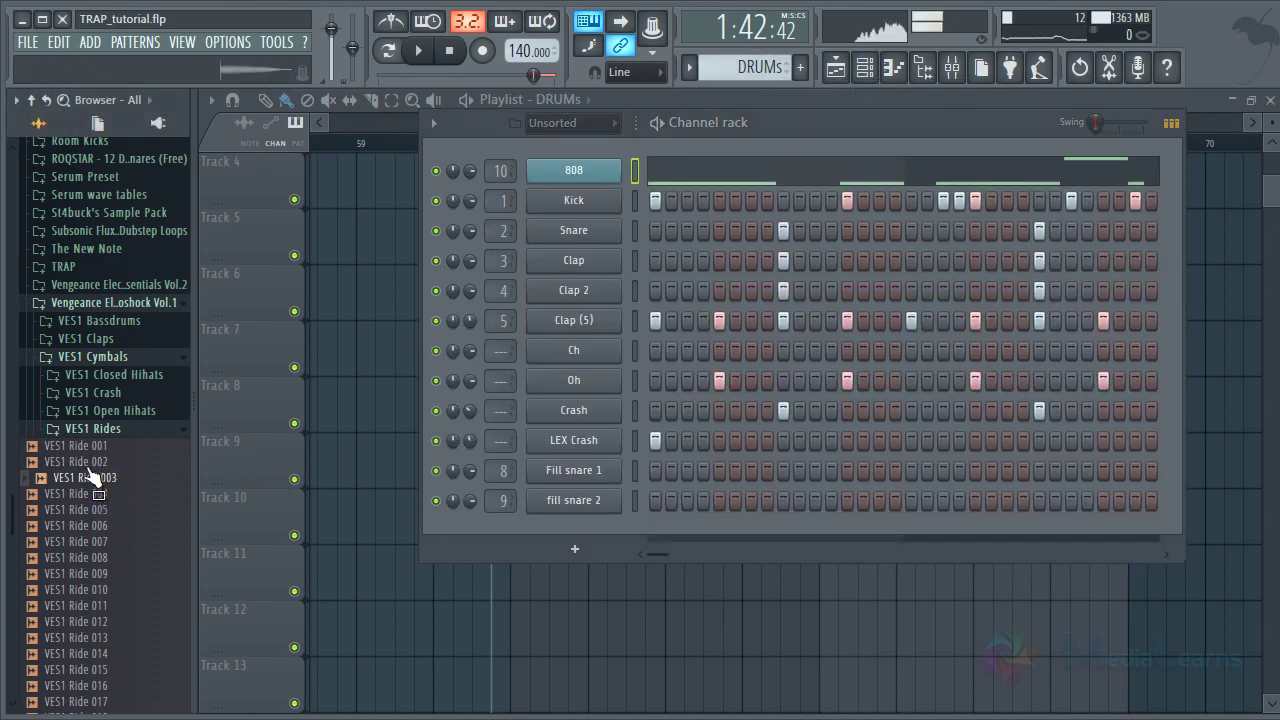
pyautogui.click(90, 466)
pyautogui.click(84, 481)
pyautogui.click(98, 467)
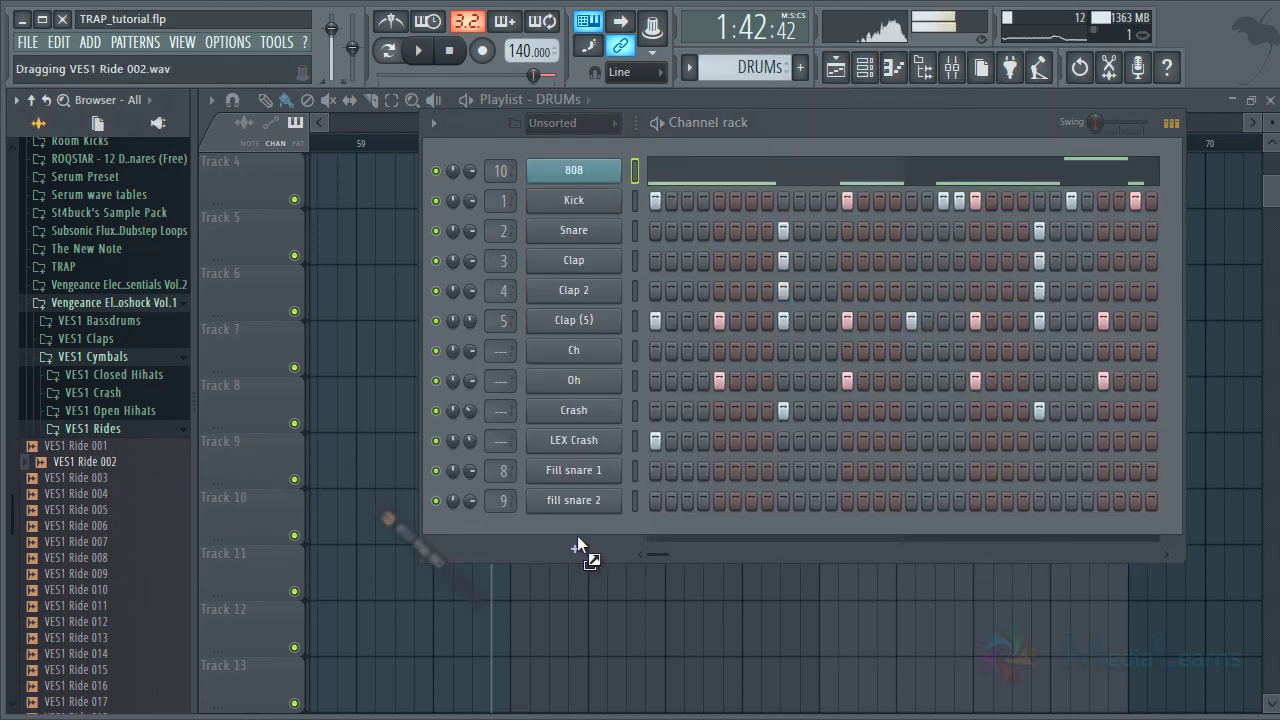
pyautogui.moveTo(577, 536); pyautogui.dragTo(580, 531)
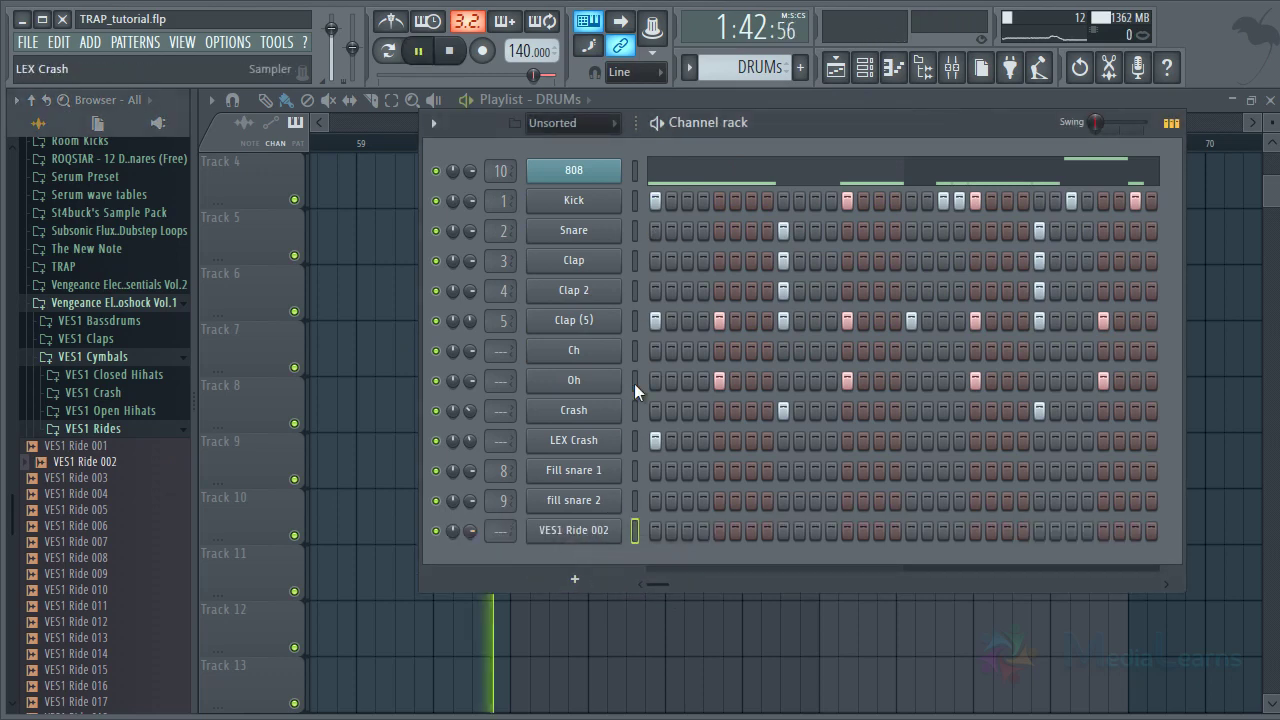
# Rename the VES1 Ride 002 channel as Ride
pyautogui.press('space')
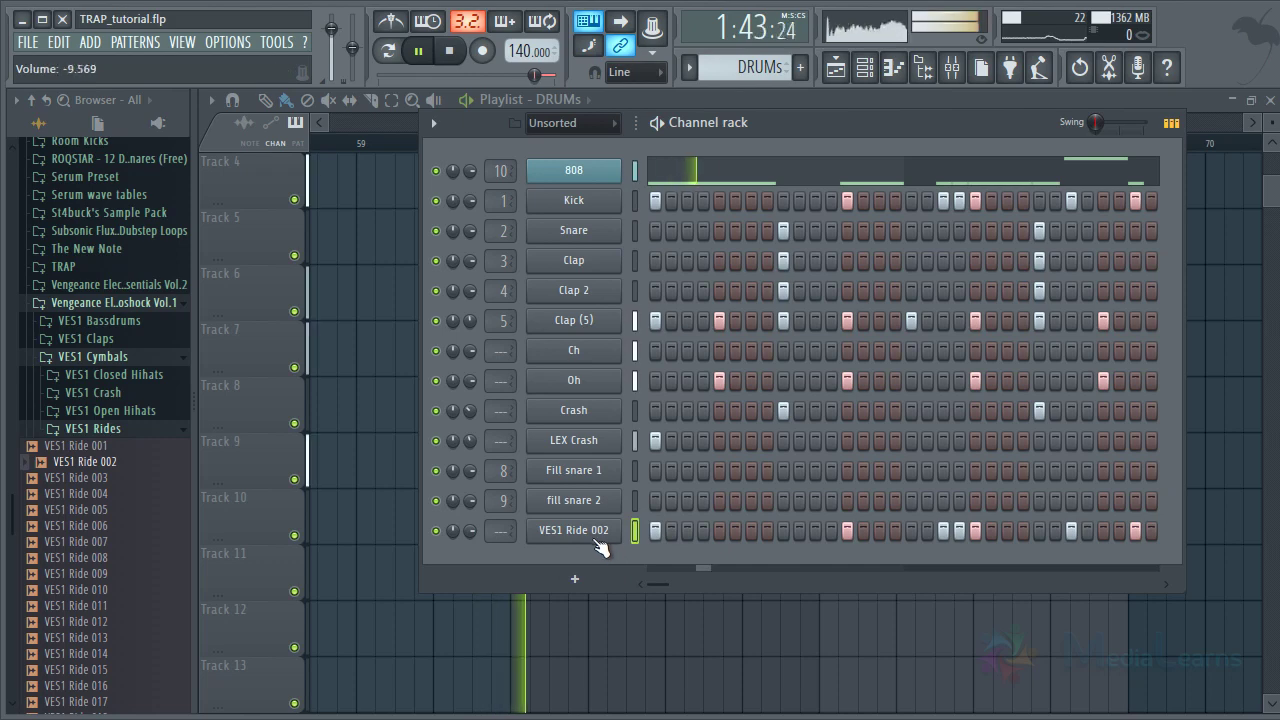
pyautogui.rightClick(610, 548)
pyautogui.click(680, 538)
pyautogui.write('Ride')
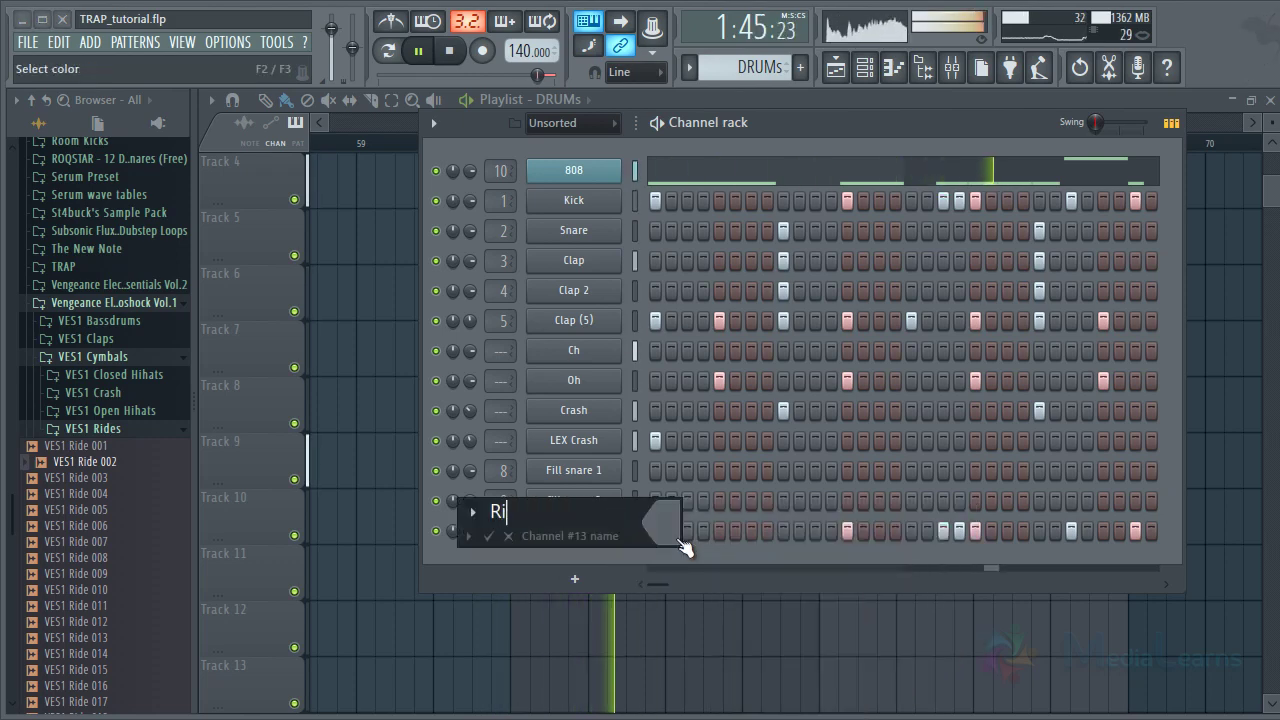
pyautogui.press('Return')
# Try a fill of every 2 steps on the Ride channel, settle on every 4 steps, and play the DRUMs pattern
pyautogui.press('space')
pyautogui.rightClick(615, 548)
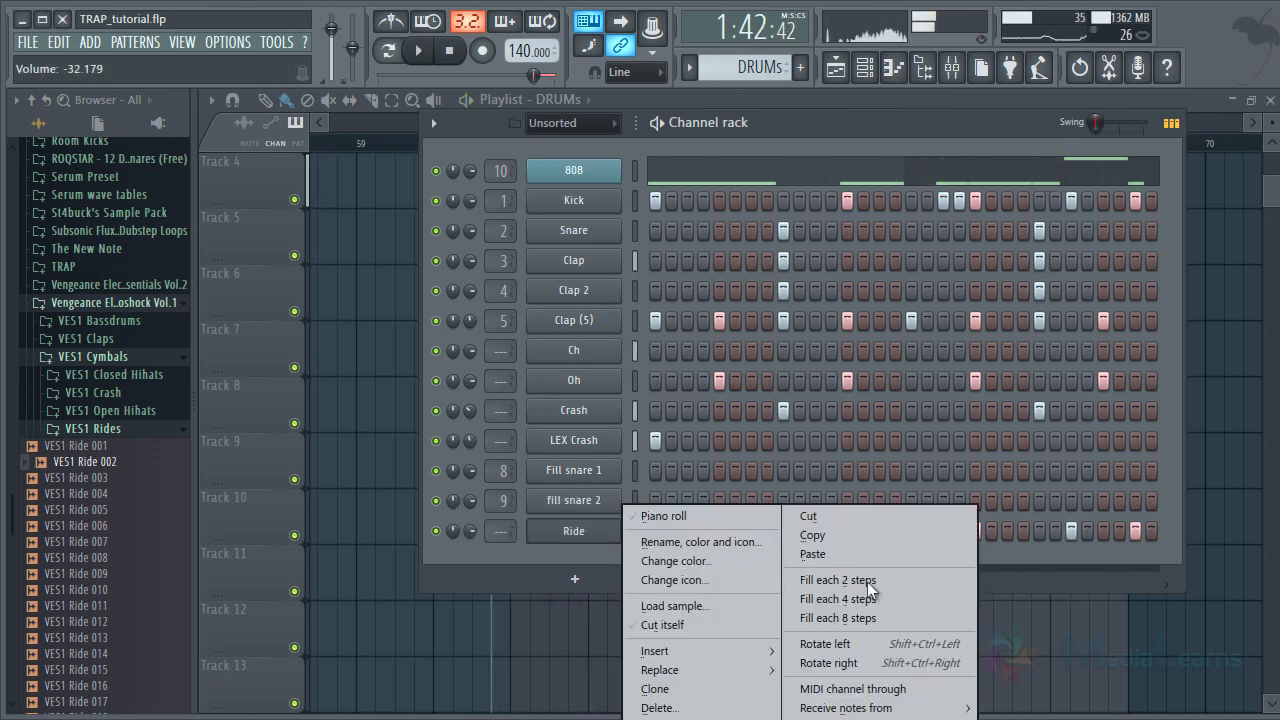
pyautogui.click(875, 584)
pyautogui.press('space')
pyautogui.rightClick(620, 544)
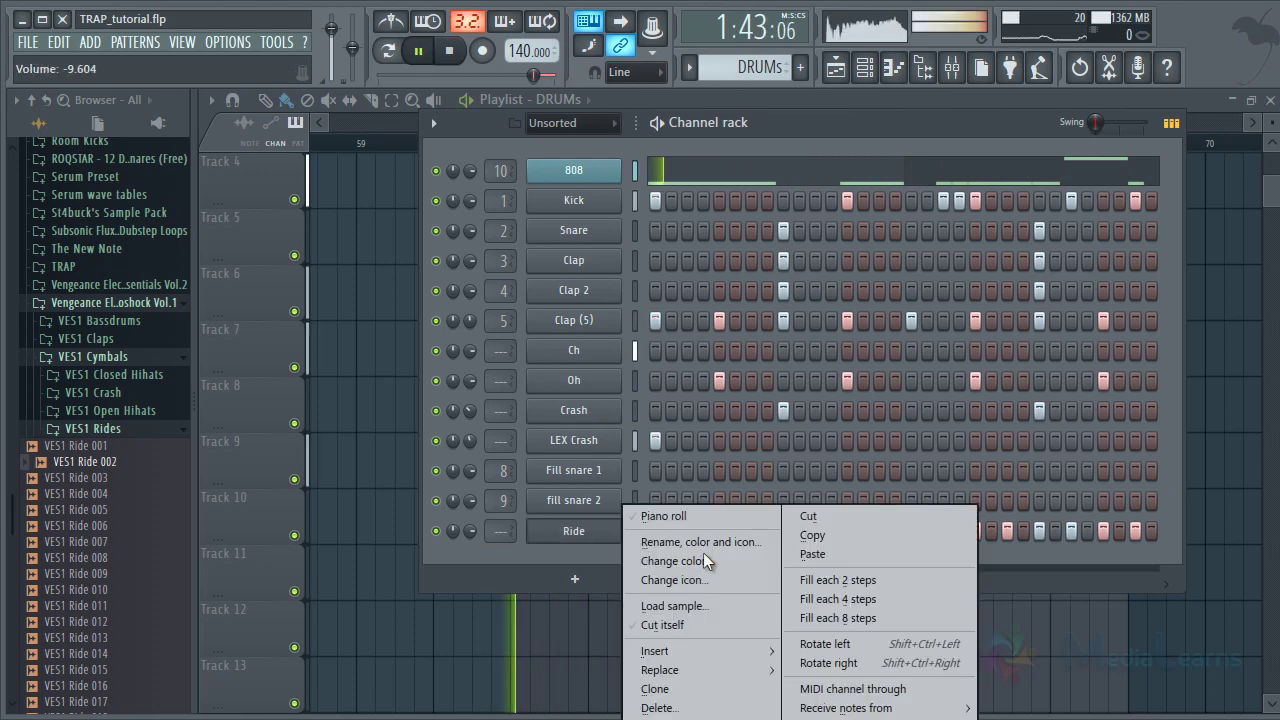
pyautogui.click(865, 601)
pyautogui.press('space')
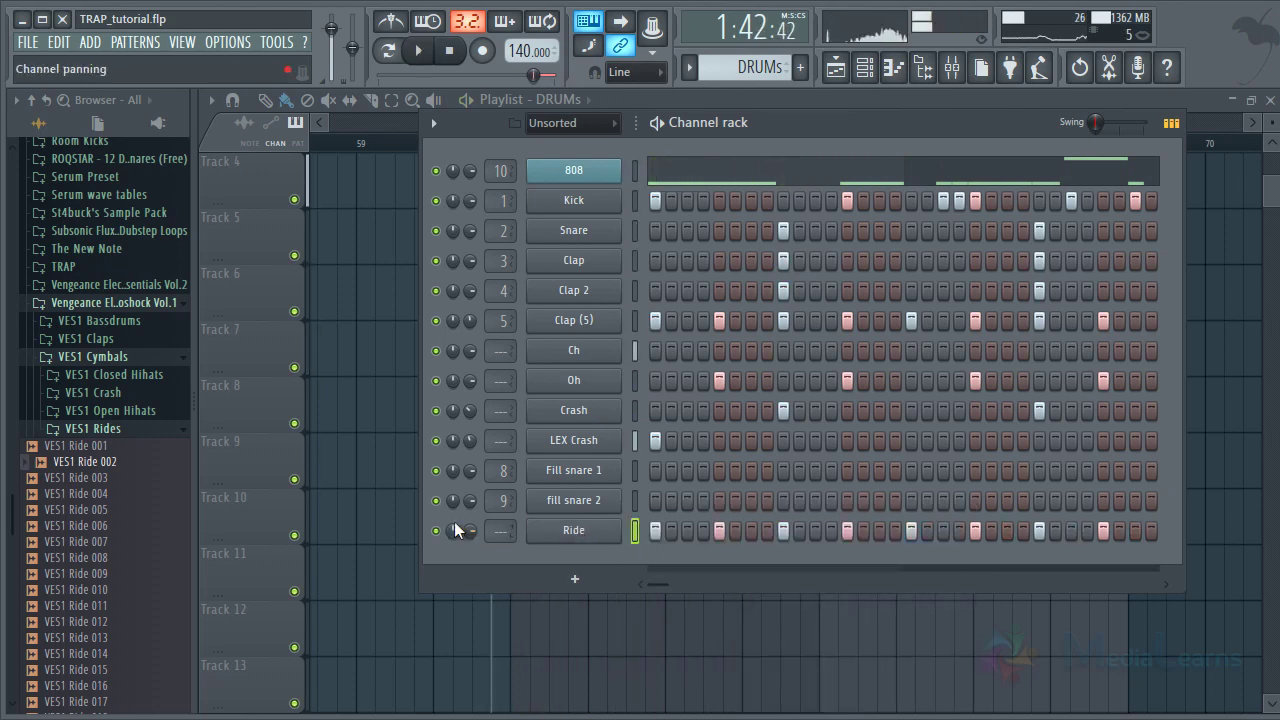
pyautogui.press('space')
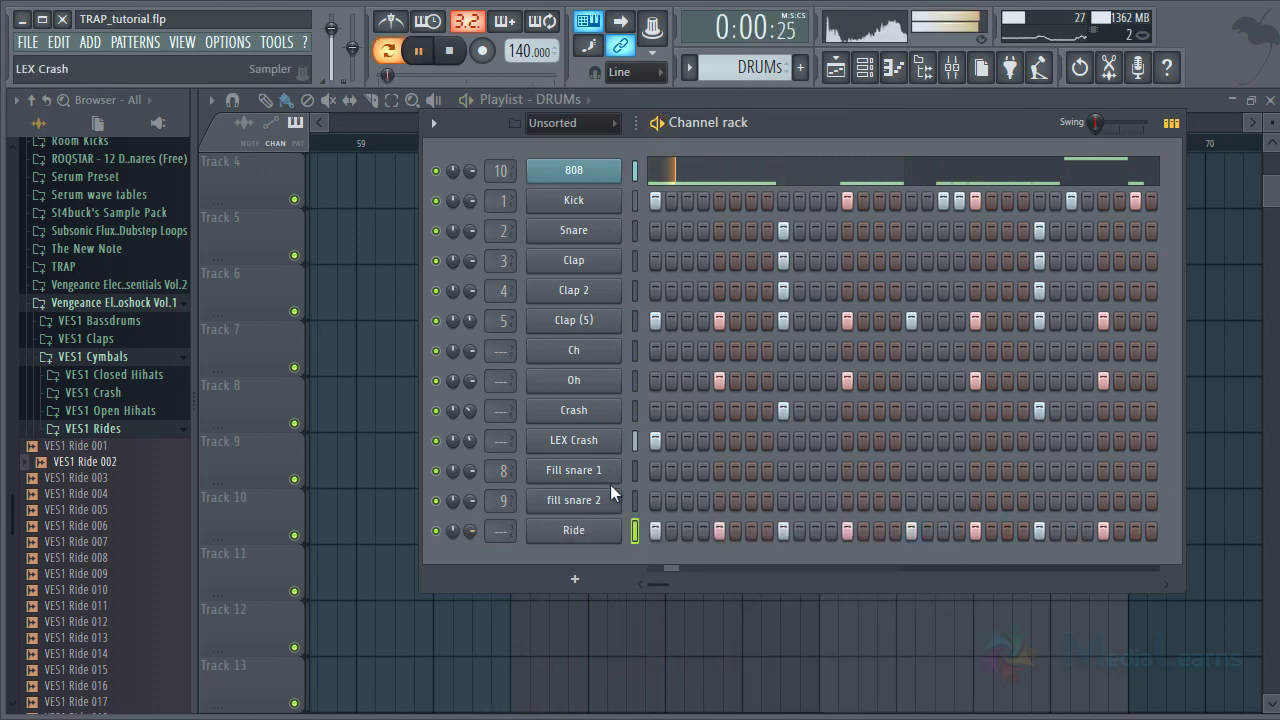
# Colour the Ride channel green and route it to mixer insert 11
pyautogui.rightClick(621, 540)
pyautogui.click(674, 541)
pyautogui.click(753, 458)
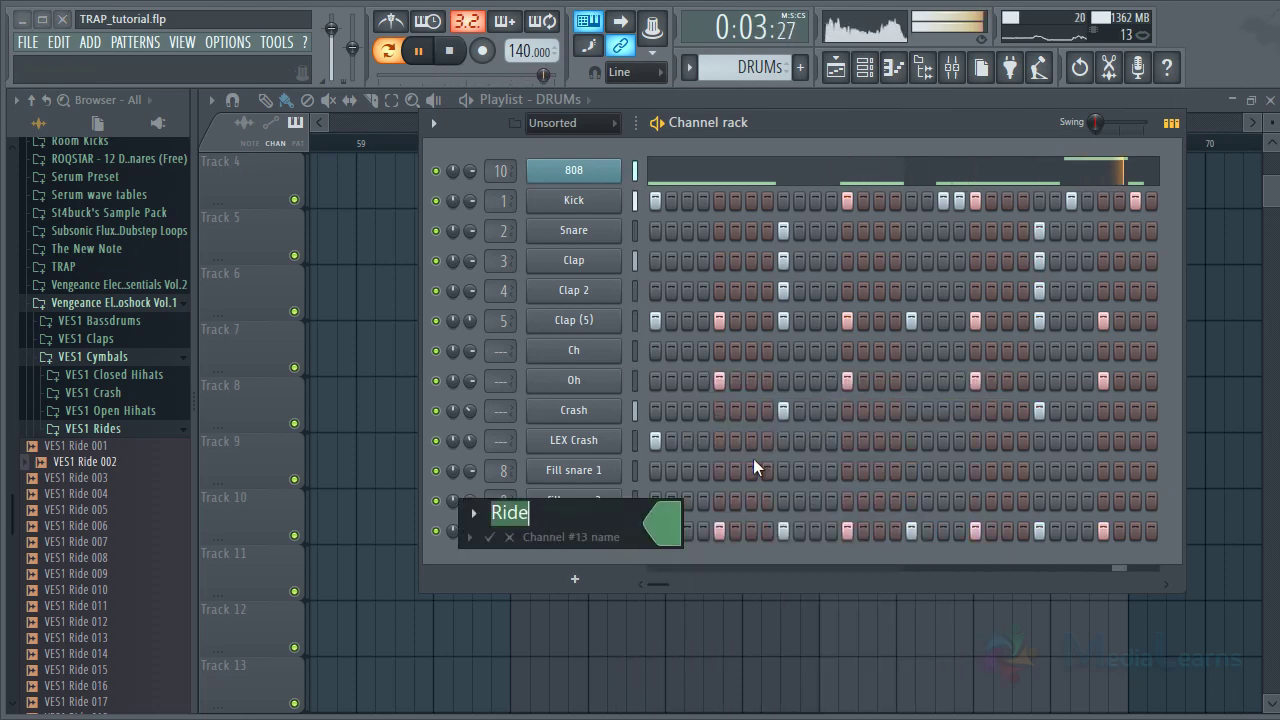
pyautogui.press('Return')
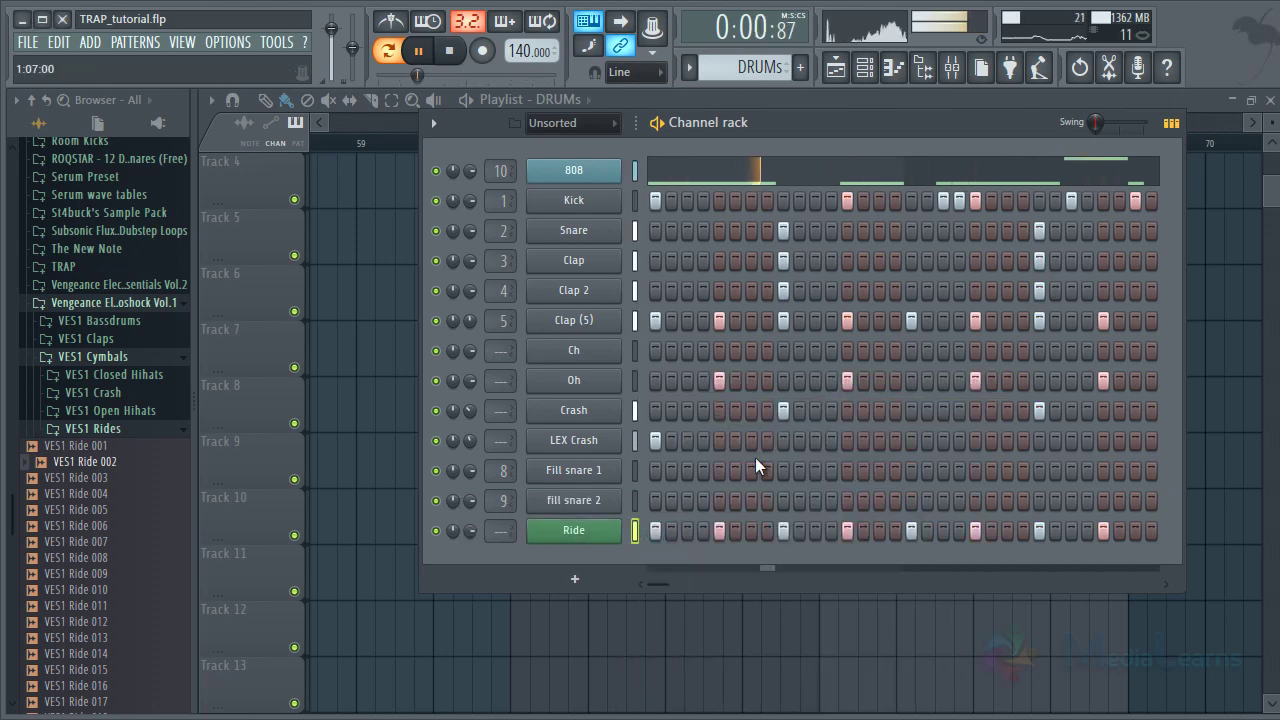
pyautogui.click(955, 84)
pyautogui.click(468, 184)
pyautogui.hotkey('ctrl', 'l')
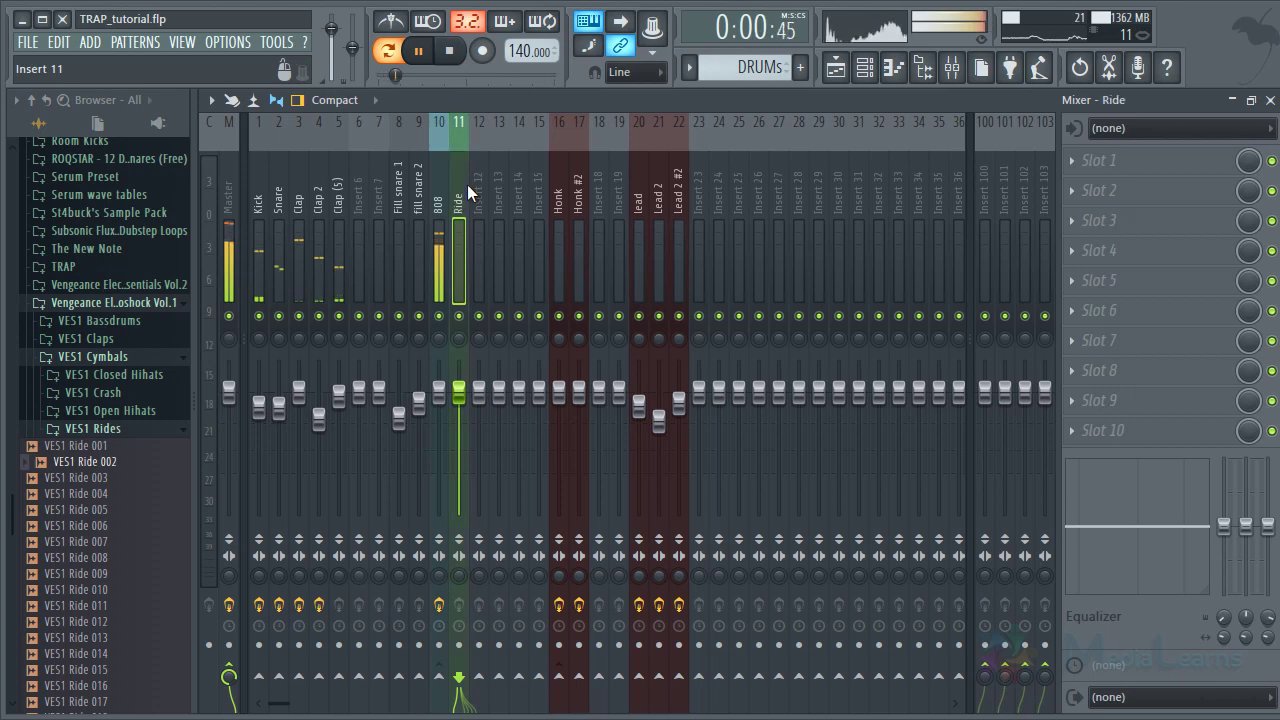
# Solo the Ride insert, cut its equalizer low band to -18.0 at 793 Hz, and lower its fader to -4.9 dB
pyautogui.press('s')
pyautogui.moveTo(1095, 542); pyautogui.dragTo(1122, 580)
pyautogui.moveTo(467, 432); pyautogui.dragTo(468, 456)
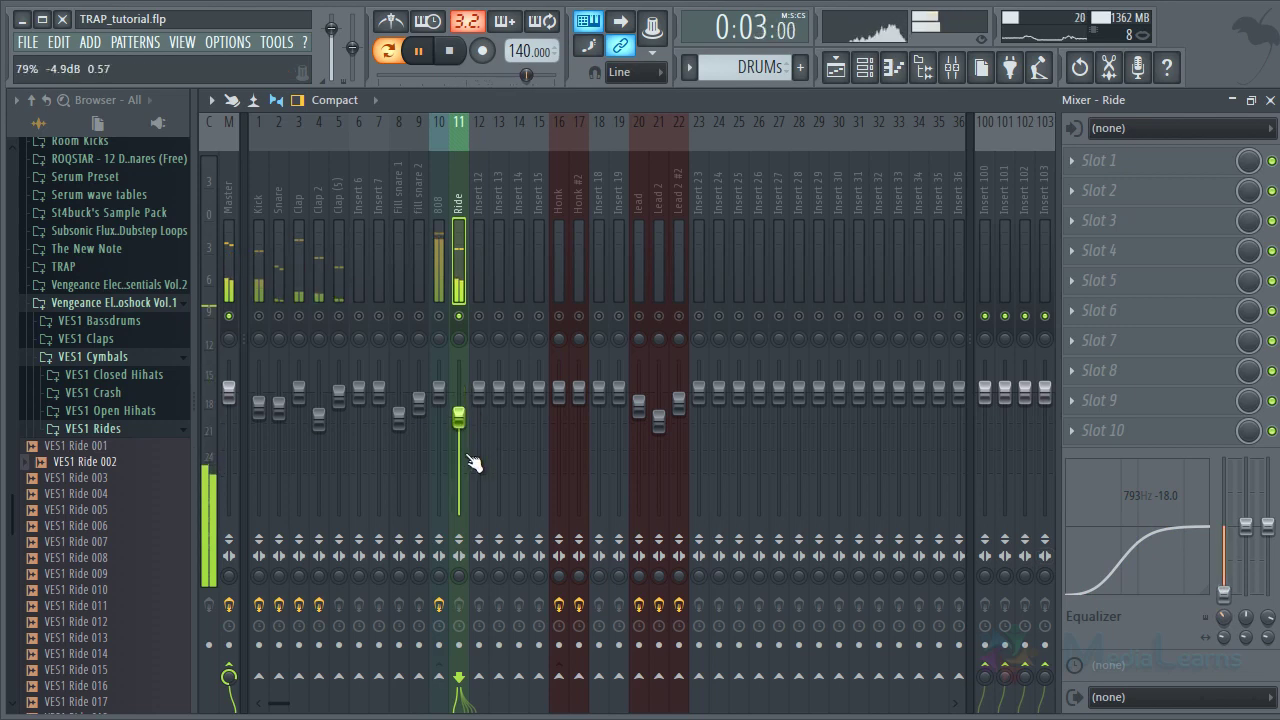
# Try to route the open hi-hat channel Oh to mixer insert 12
pyautogui.click(865, 67)
pyautogui.press('space')
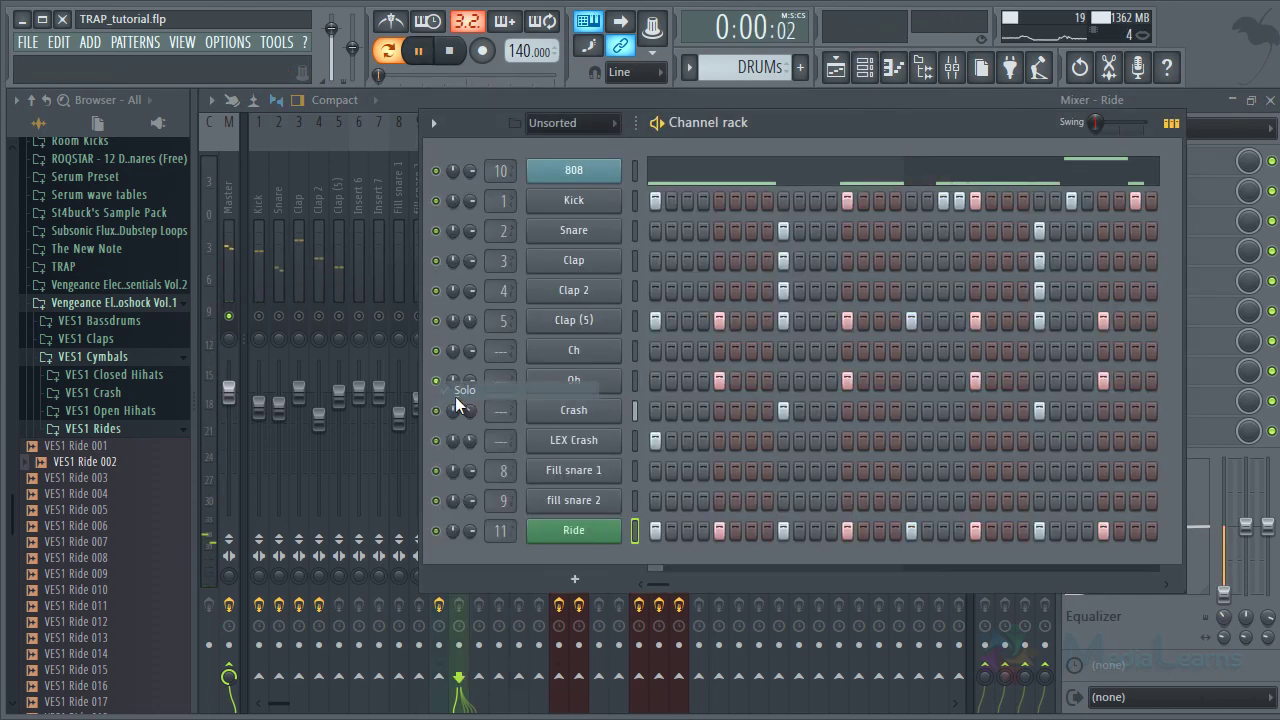
pyautogui.press('space')
pyautogui.click(322, 253)
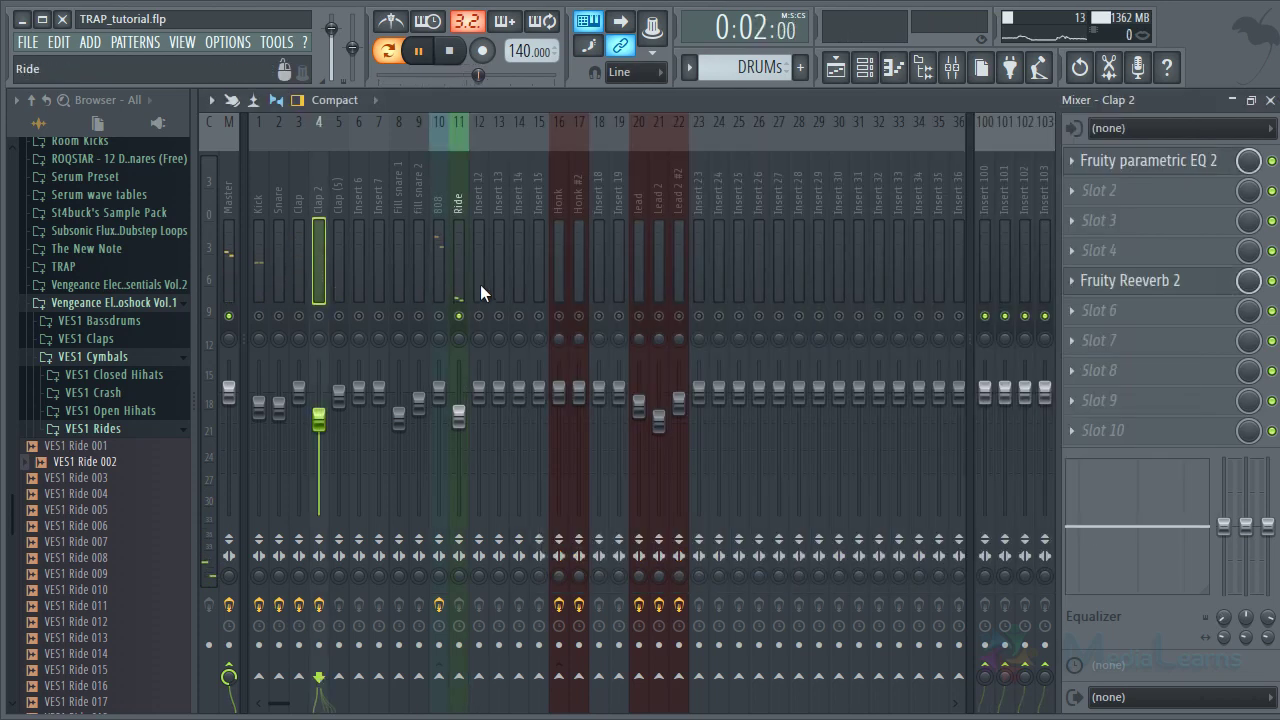
pyautogui.click(480, 214)
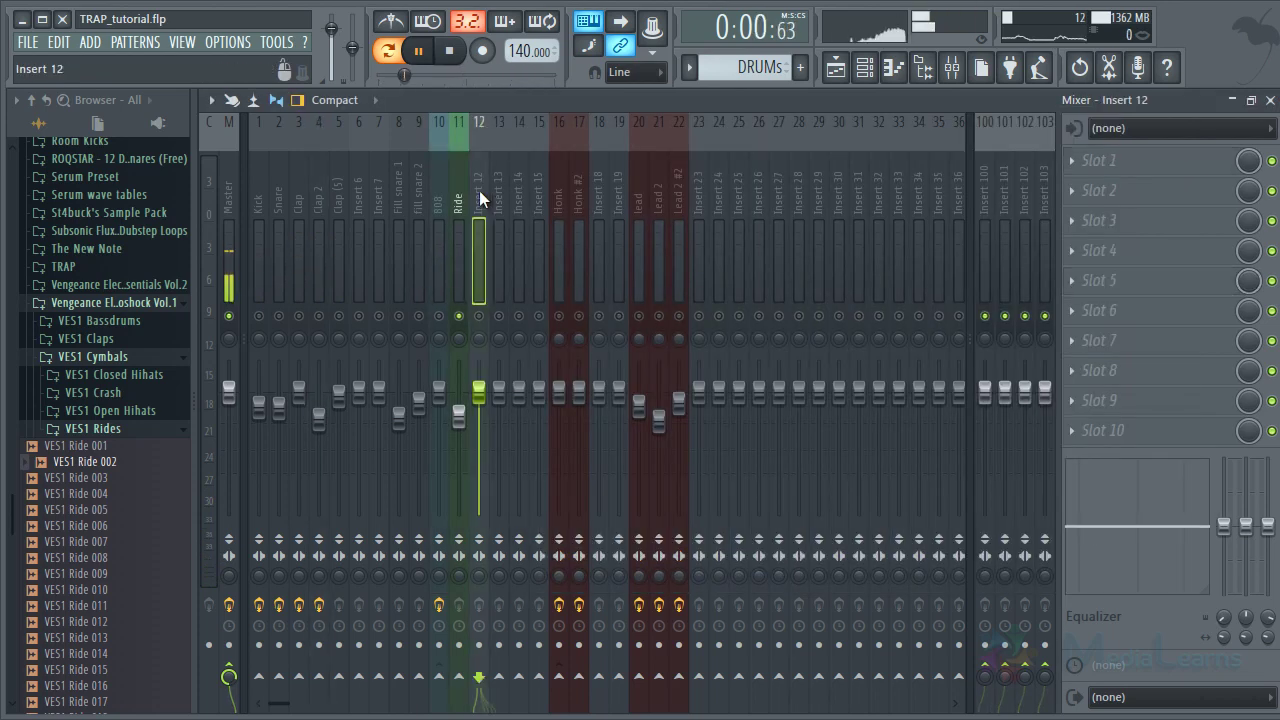
pyautogui.hotkey('ctrl', 'l')
pyautogui.press('space')
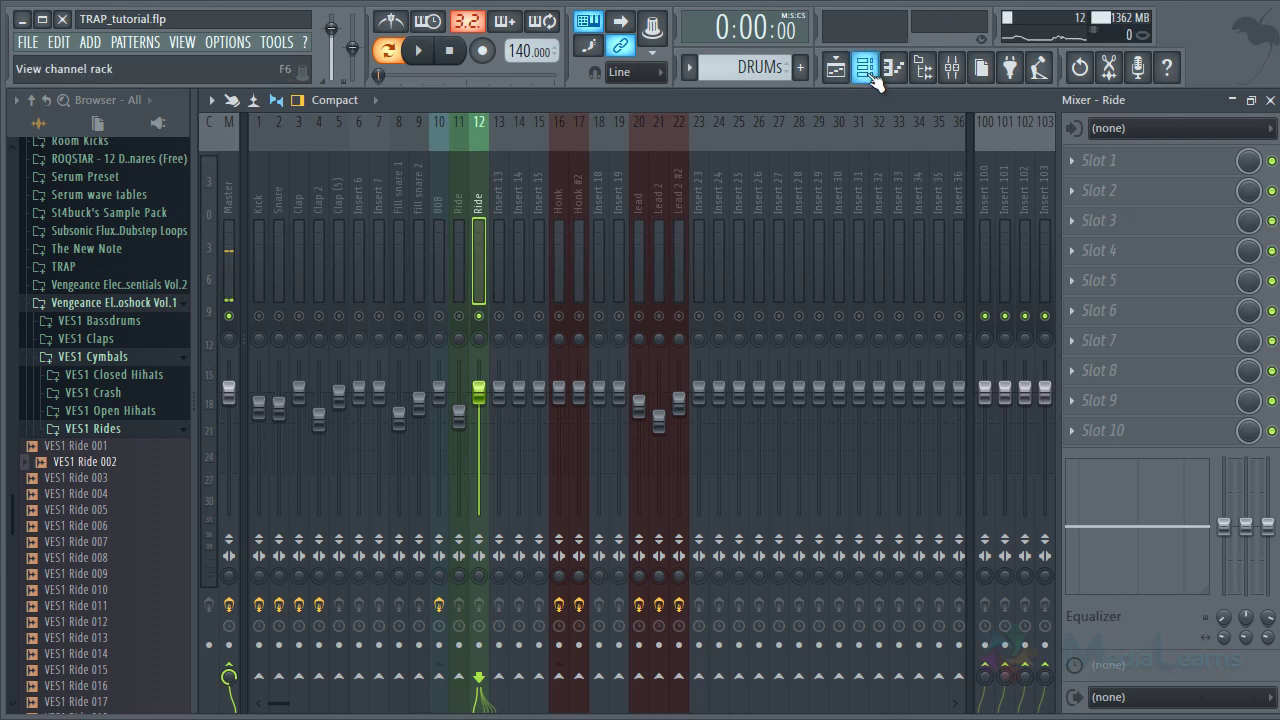
# Solo the Oh channel, route it to mixer insert 12, and rename that insert oh
pyautogui.click(870, 72)
pyautogui.press('space')
pyautogui.press('space')
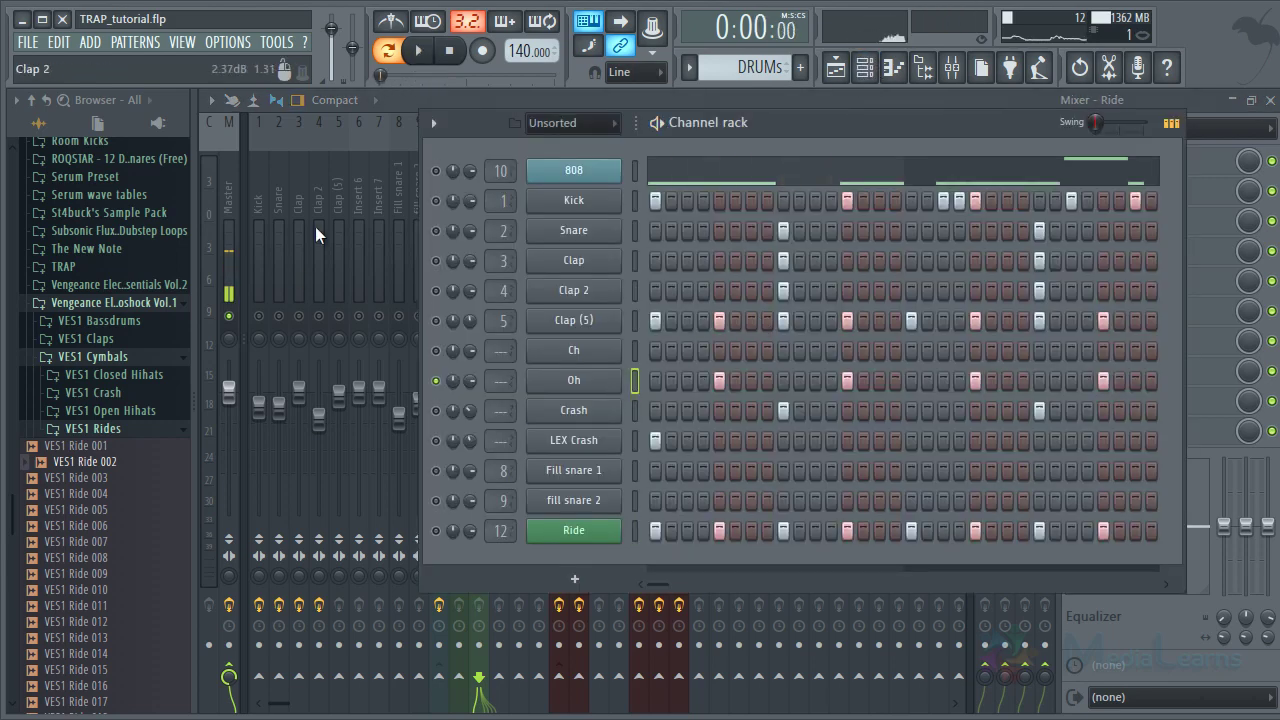
pyautogui.click(315, 226)
pyautogui.click(476, 212)
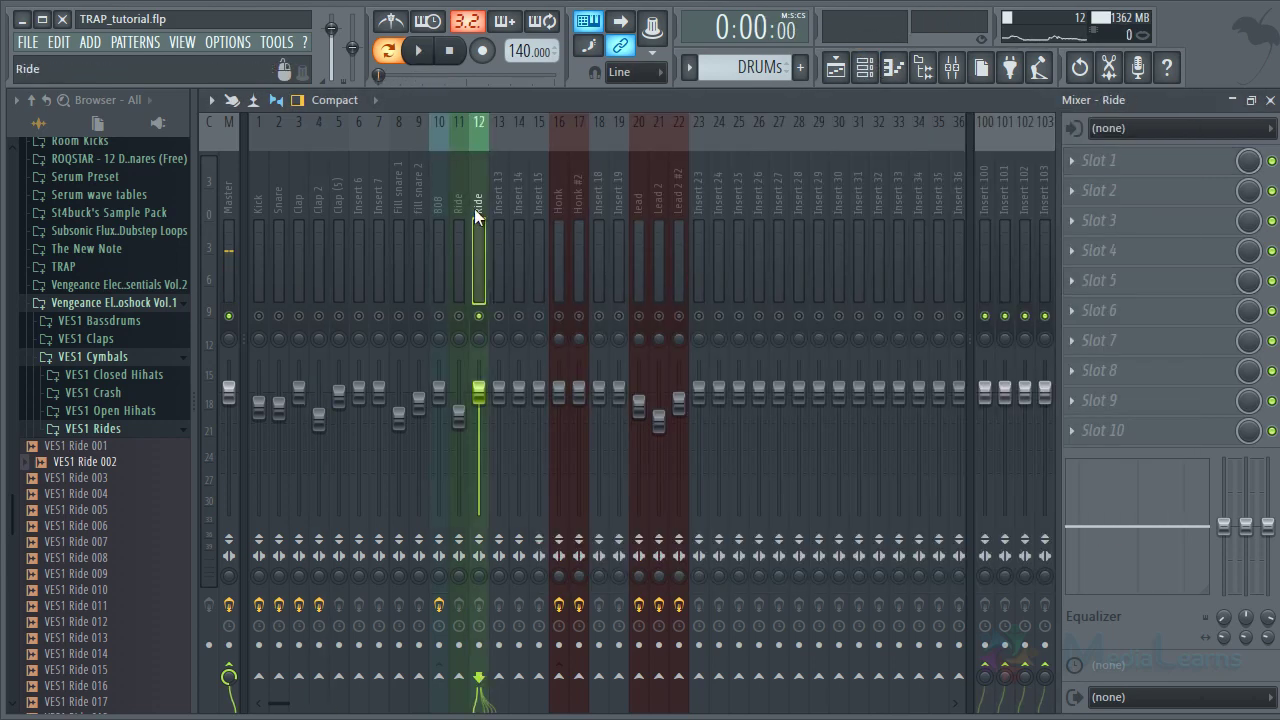
pyautogui.press('F2')
pyautogui.write('oh')
pyautogui.press('Return')
# Cut the oh insert's equalizer low band to -18.0 at 505 Hz while listening to the open hi-hat
pyautogui.press('space')
pyautogui.press('space')
pyautogui.moveTo(1090, 550); pyautogui.dragTo(1089, 548)
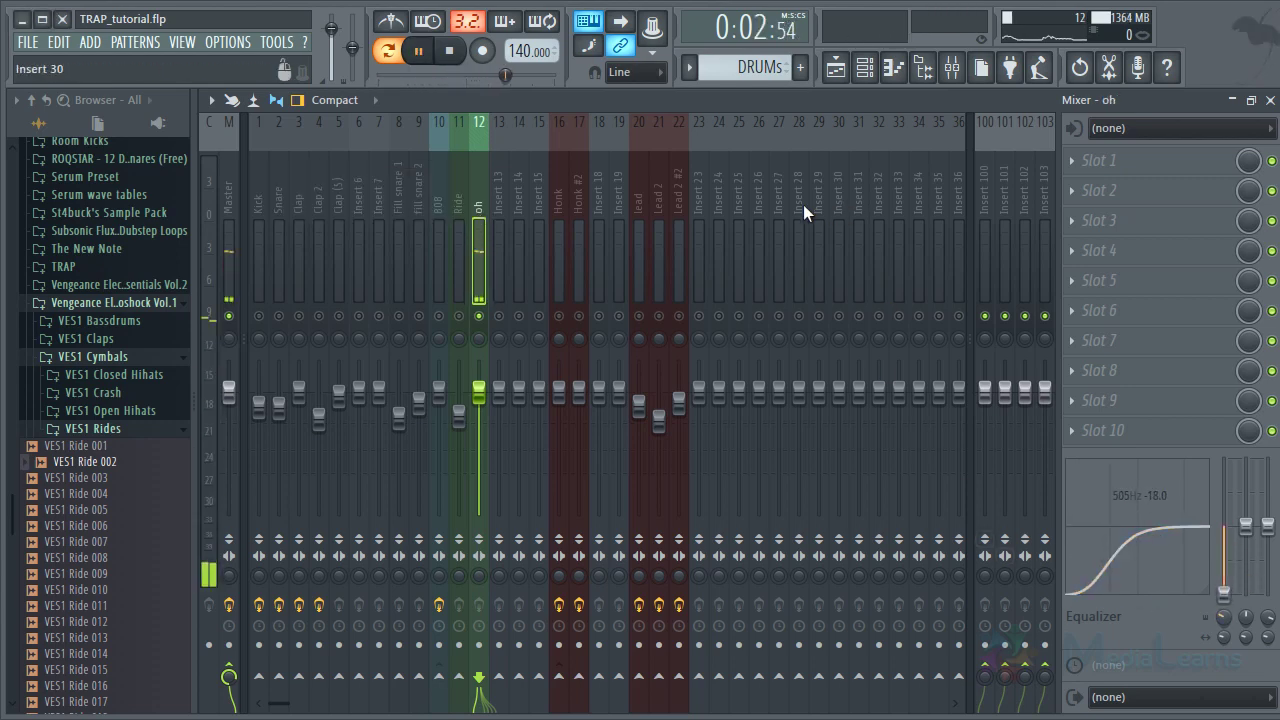
pyautogui.press('space')
# Turn off solo in the channel rack so all drum channels are active, and play the pattern
pyautogui.click(866, 67)
pyautogui.rightClick(434, 179)
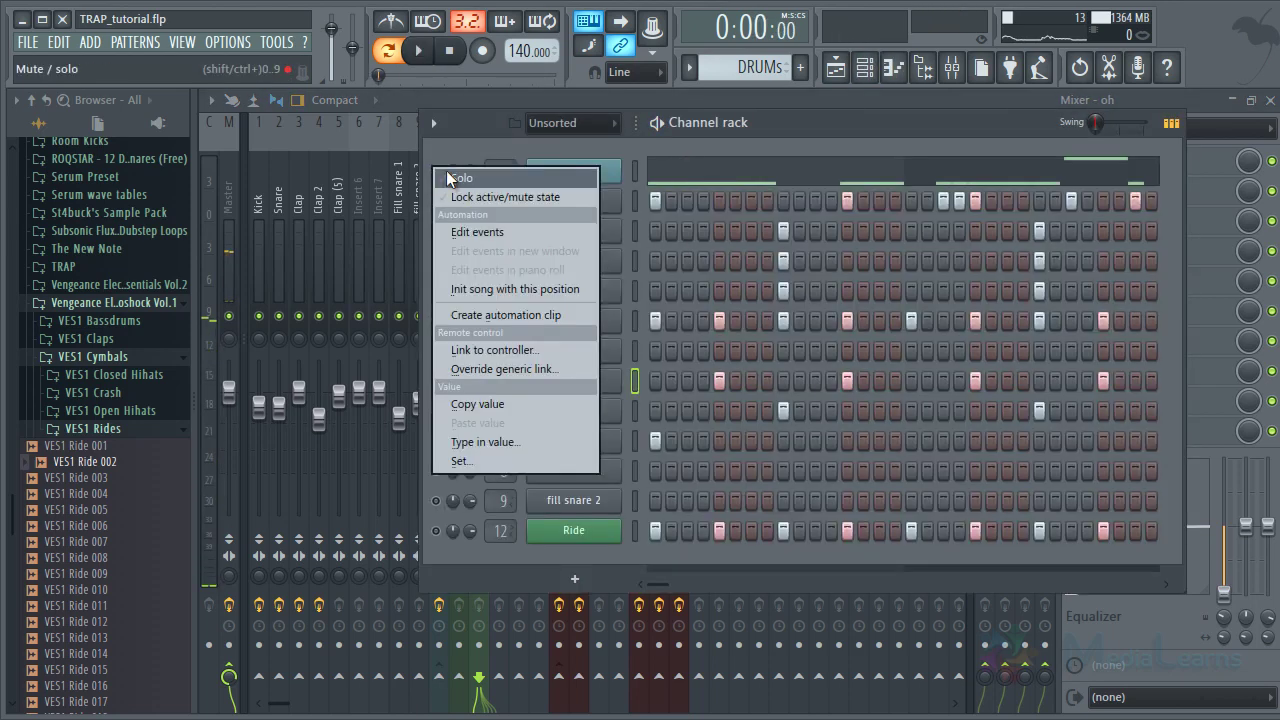
pyautogui.click(446, 174)
pyautogui.press('space')
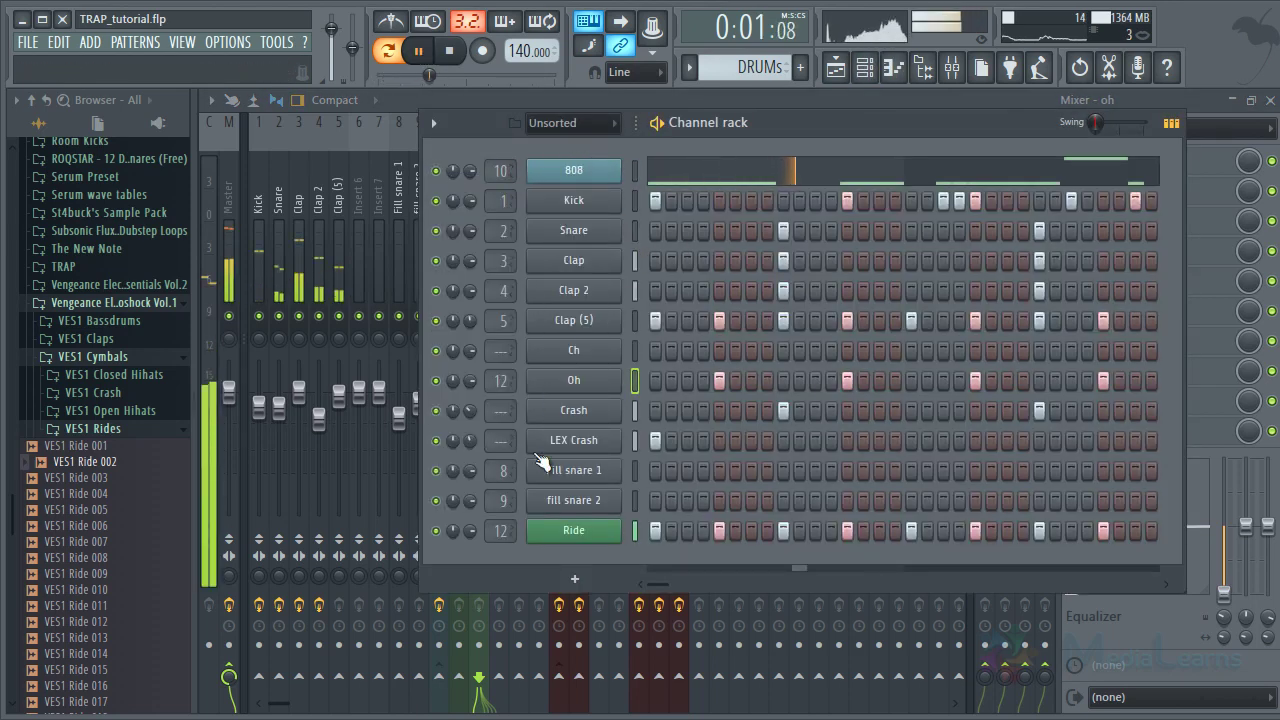
# Route the Ride channel back to the Ride insert on mixer track 11
pyautogui.click(377, 238)
pyautogui.click(456, 416)
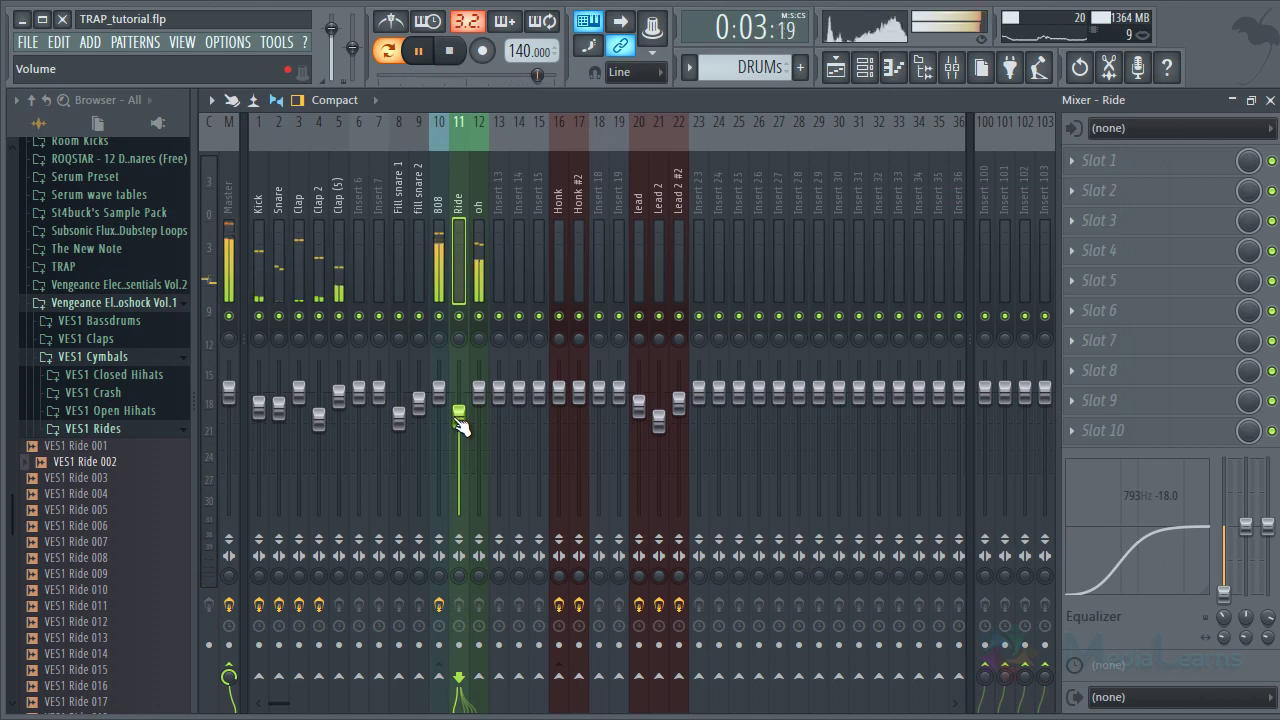
pyautogui.click(866, 67)
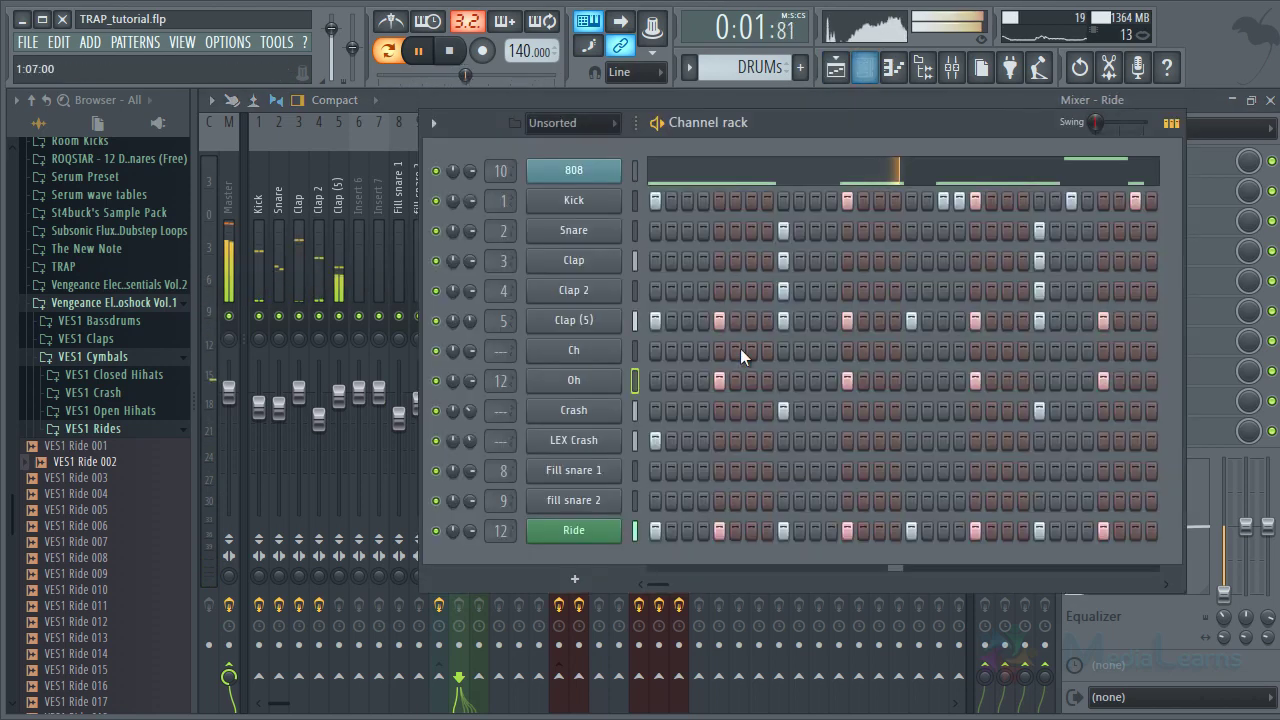
pyautogui.click(405, 198)
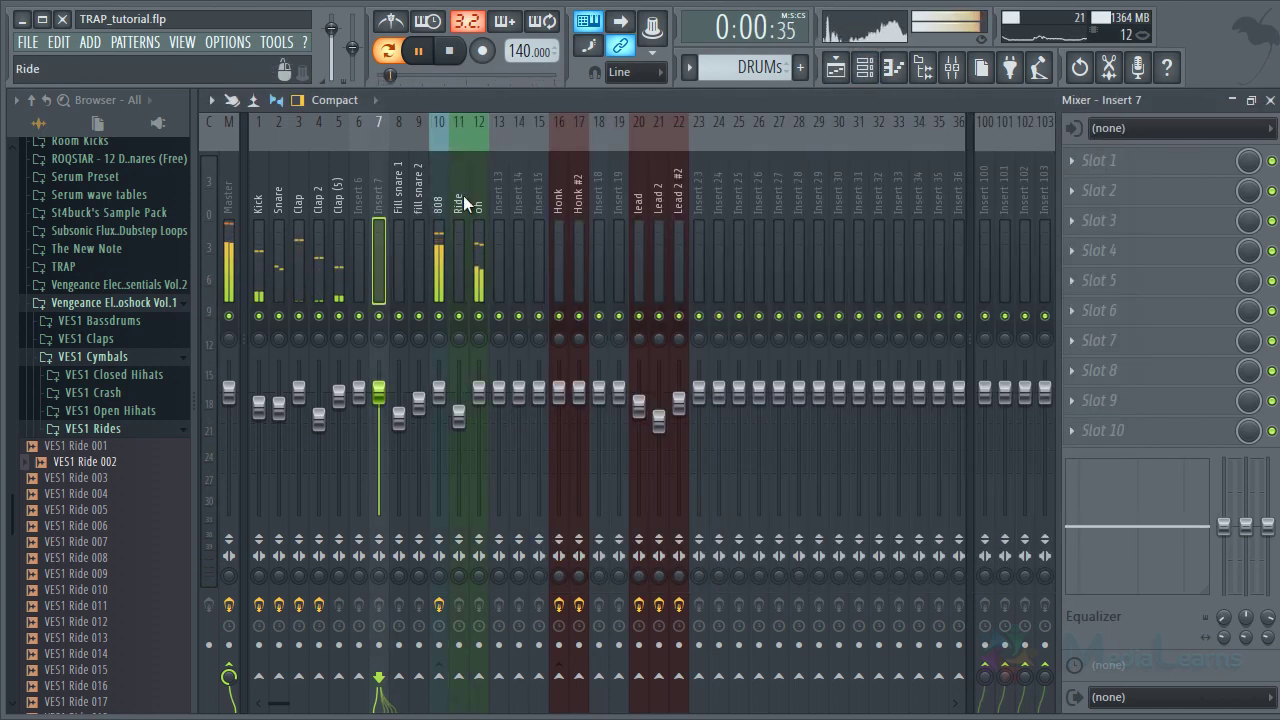
pyautogui.click(463, 195)
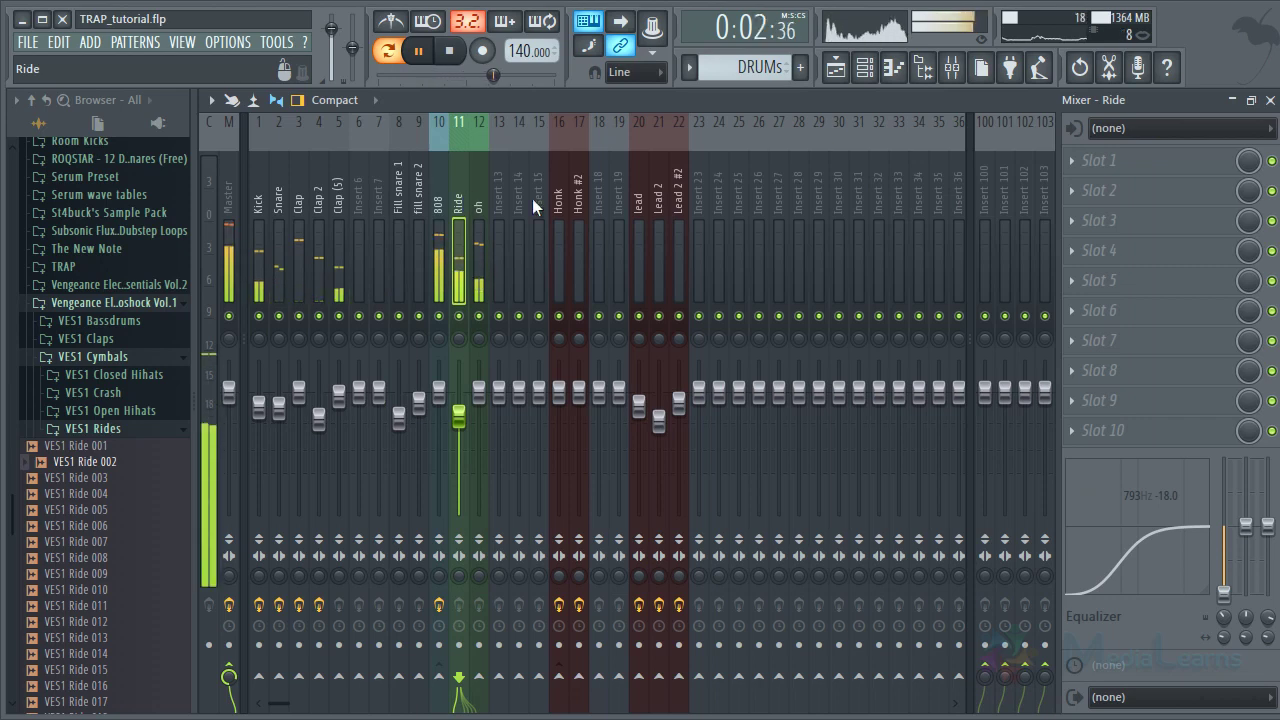
# Add Fruity Reeverb 2 with the MEDIUM REVERB preset in slot 2 of the Ride insert and slightly lower the insert's fader
pyautogui.press('space')
pyautogui.click(1150, 206)
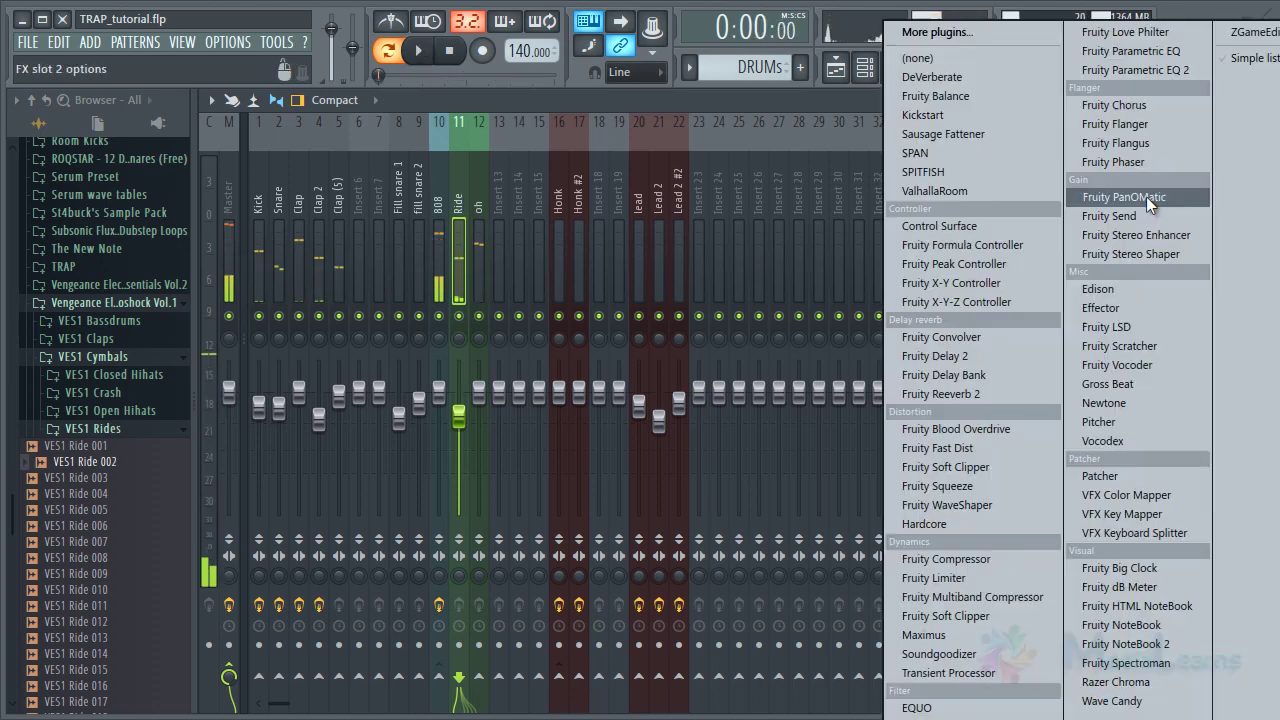
pyautogui.click(993, 392)
pyautogui.press('space')
pyautogui.click(666, 221)
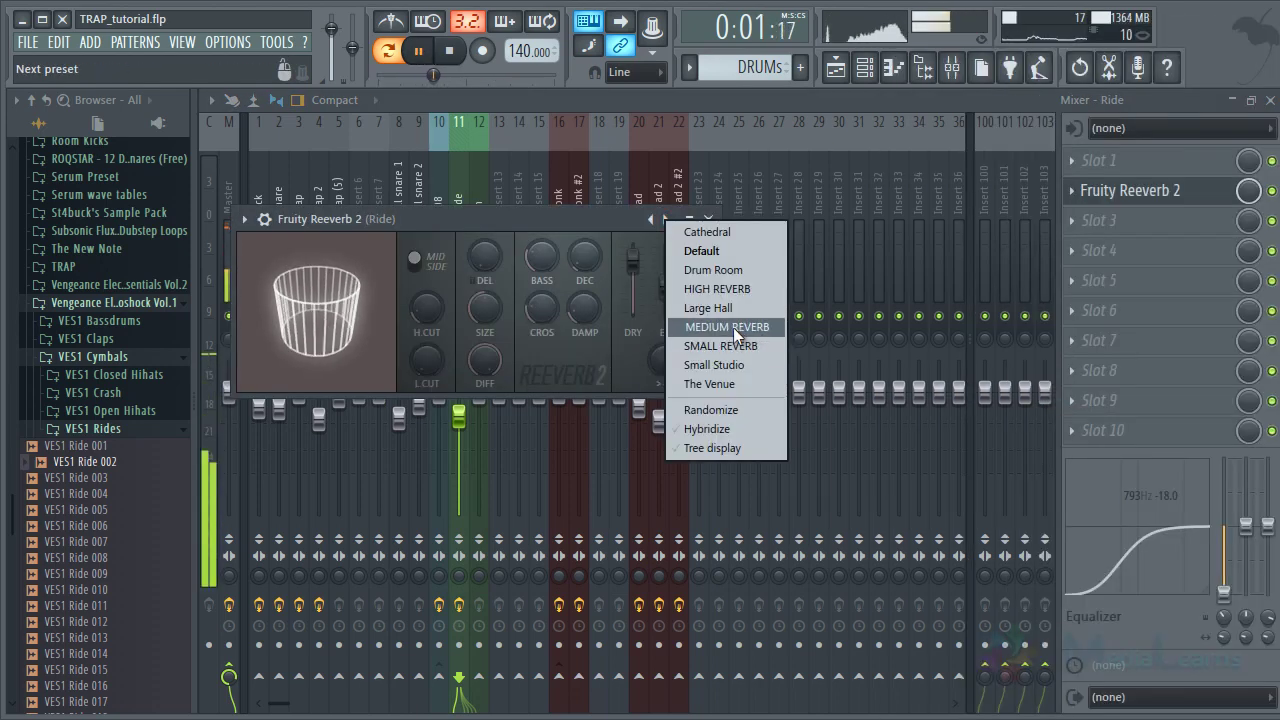
pyautogui.click(735, 338)
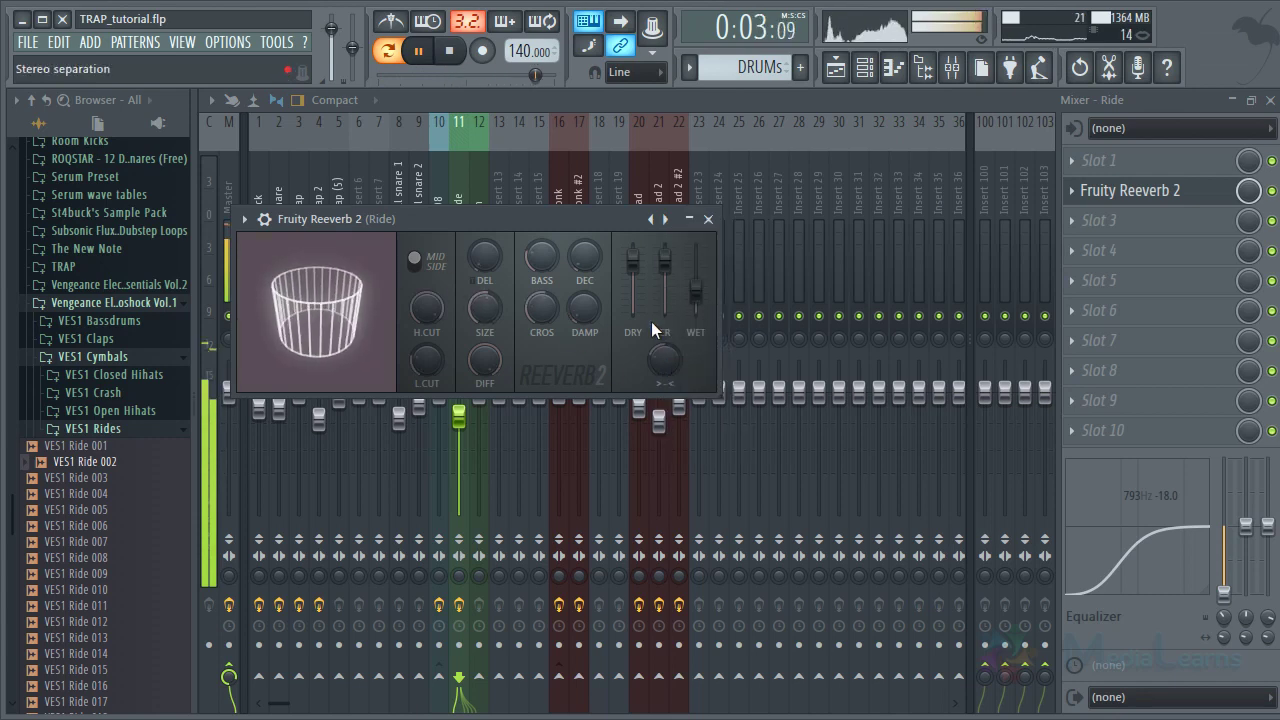
pyautogui.click(708, 220)
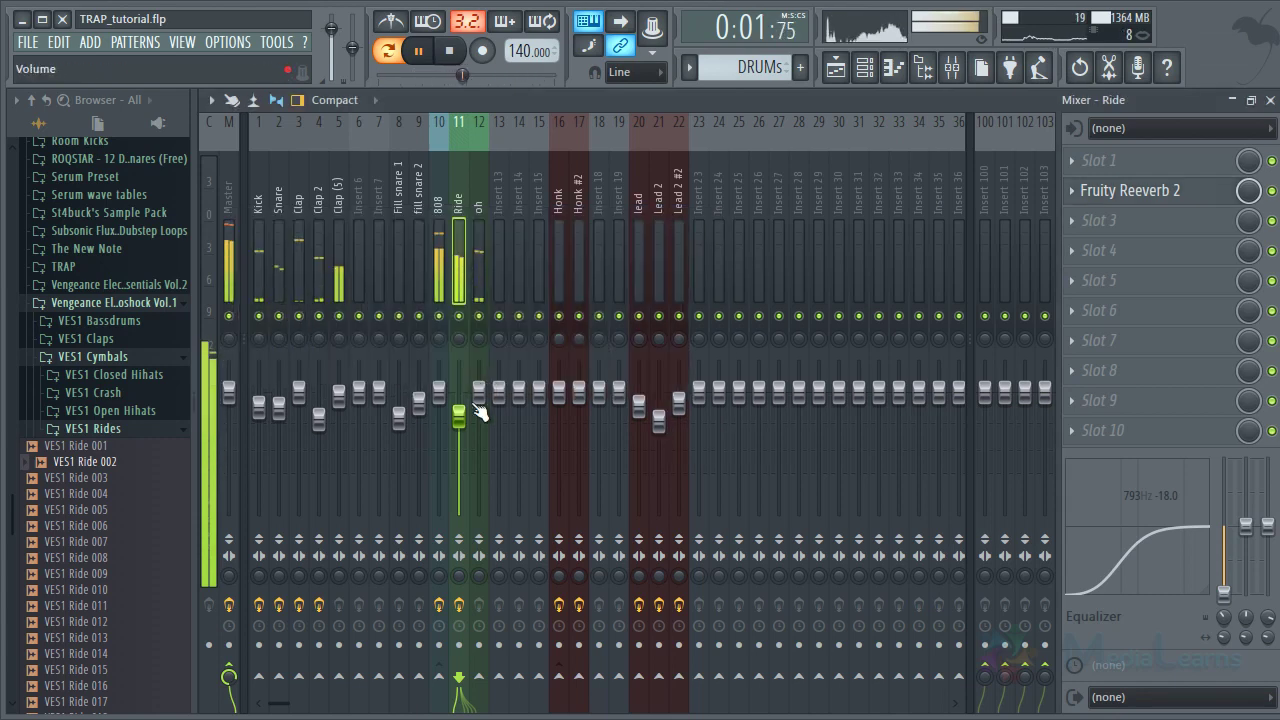
pyautogui.moveTo(464, 413); pyautogui.dragTo(464, 424)
# Return to the playlist, play the song from bar 61, and save the project
pyautogui.press('F9')
pyautogui.press('F6')
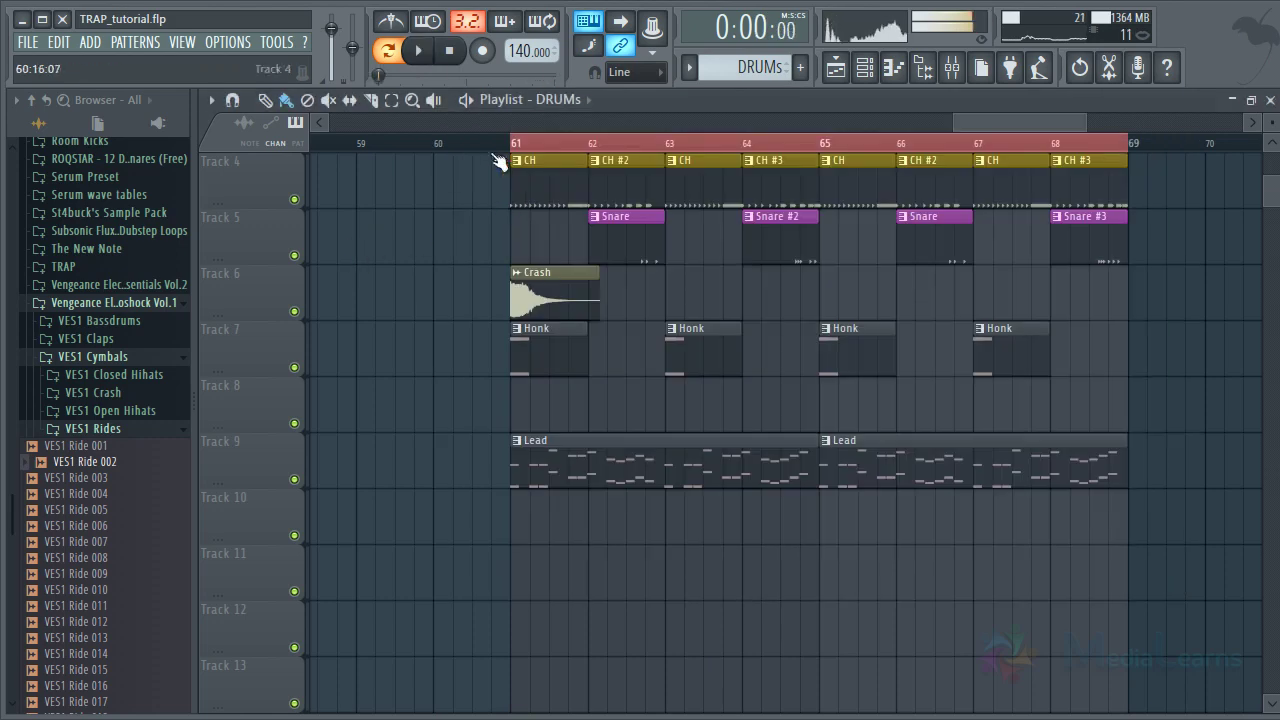
pyautogui.click(510, 143)
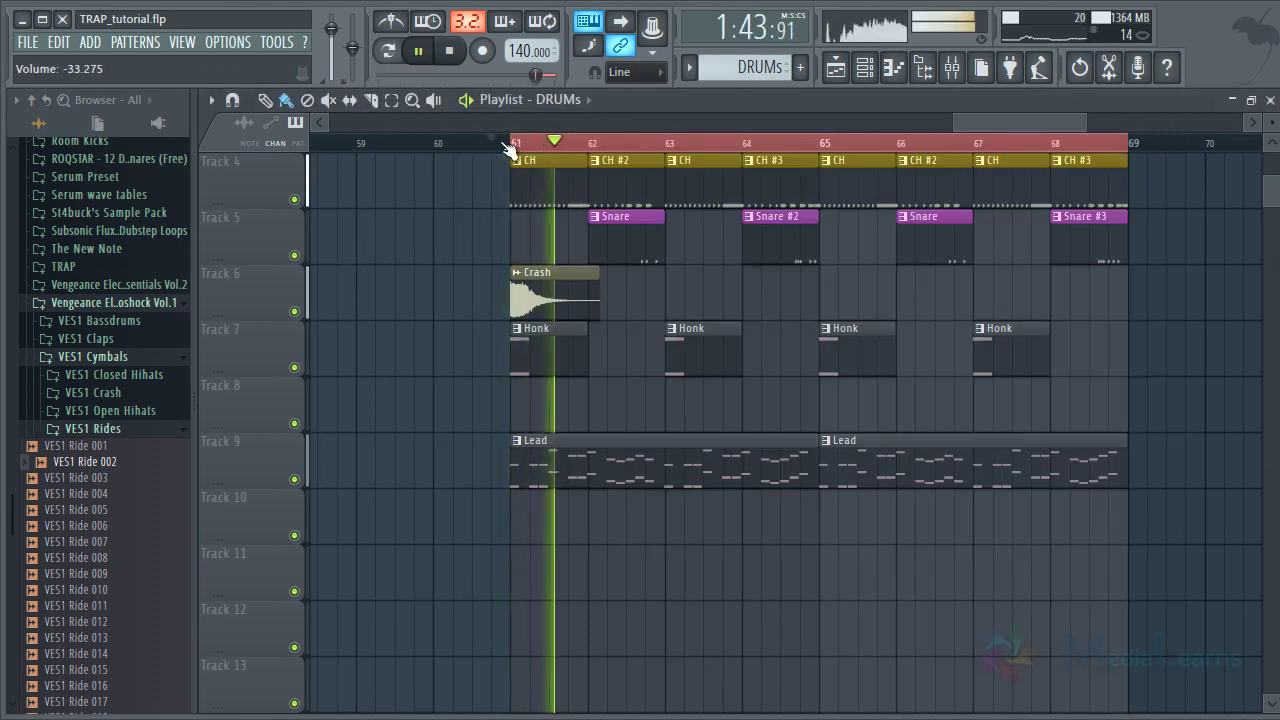
pyautogui.hotkey('ctrl', 's')
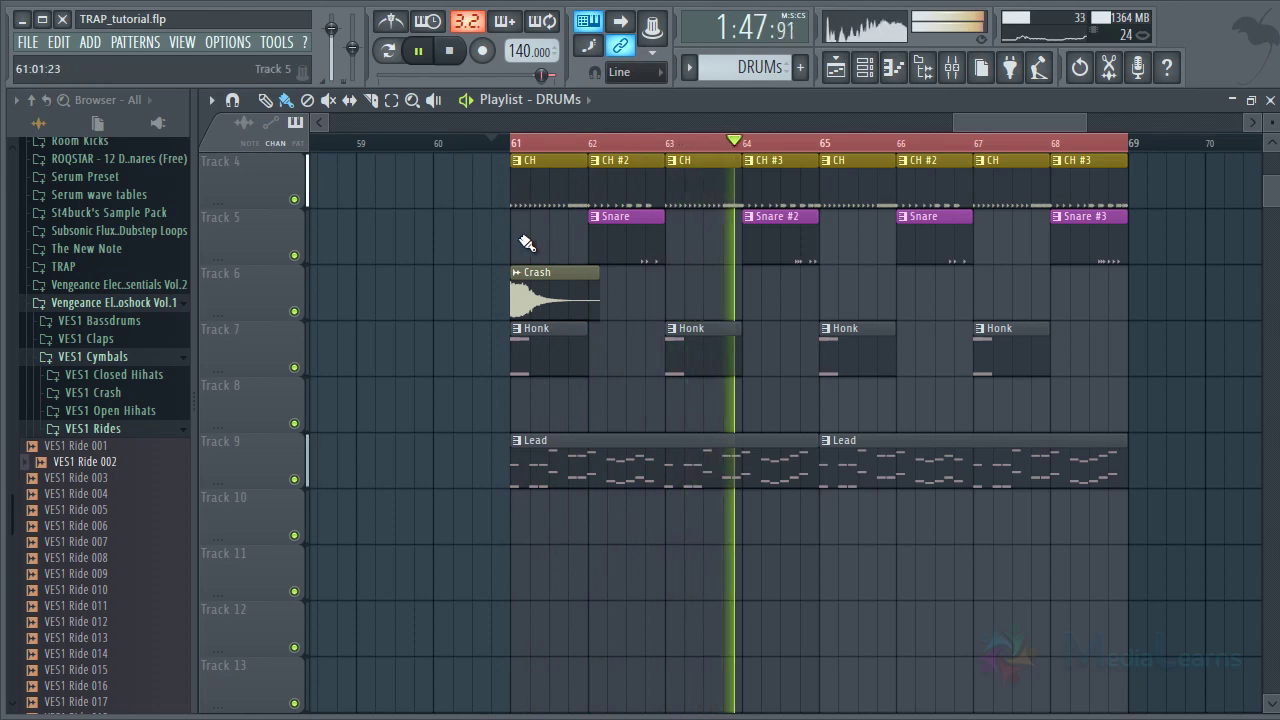
# Open the Honk clip at bar 61, inspect its channels in the channel rack, and play the pattern
pyautogui.click(524, 145)
pyautogui.doubleClick(551, 349)
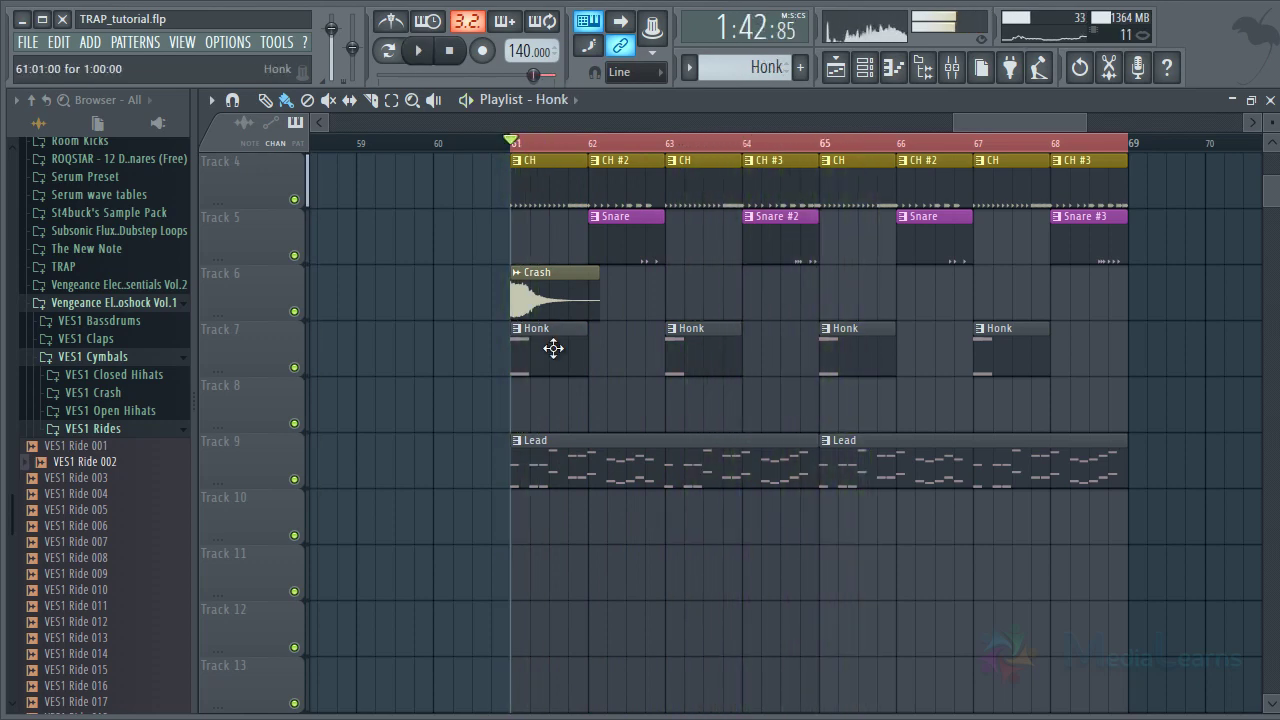
pyautogui.press('l')
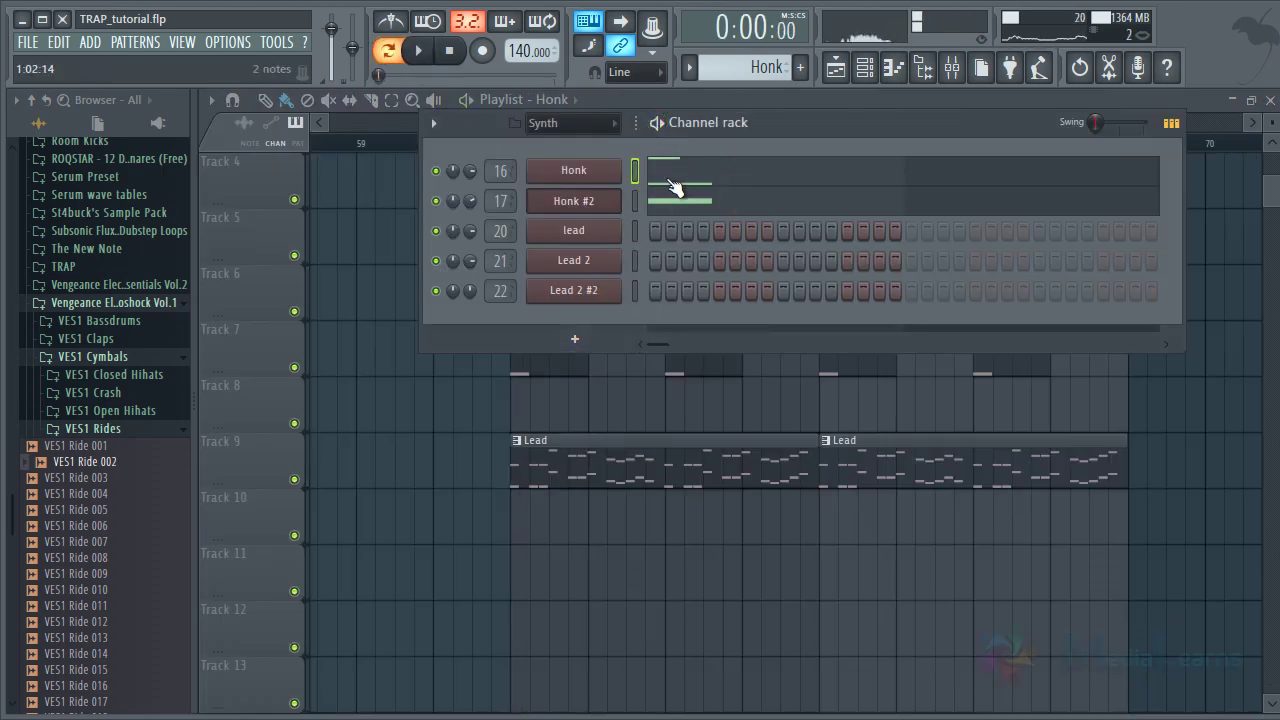
pyautogui.press('F6')
pyautogui.press('space')
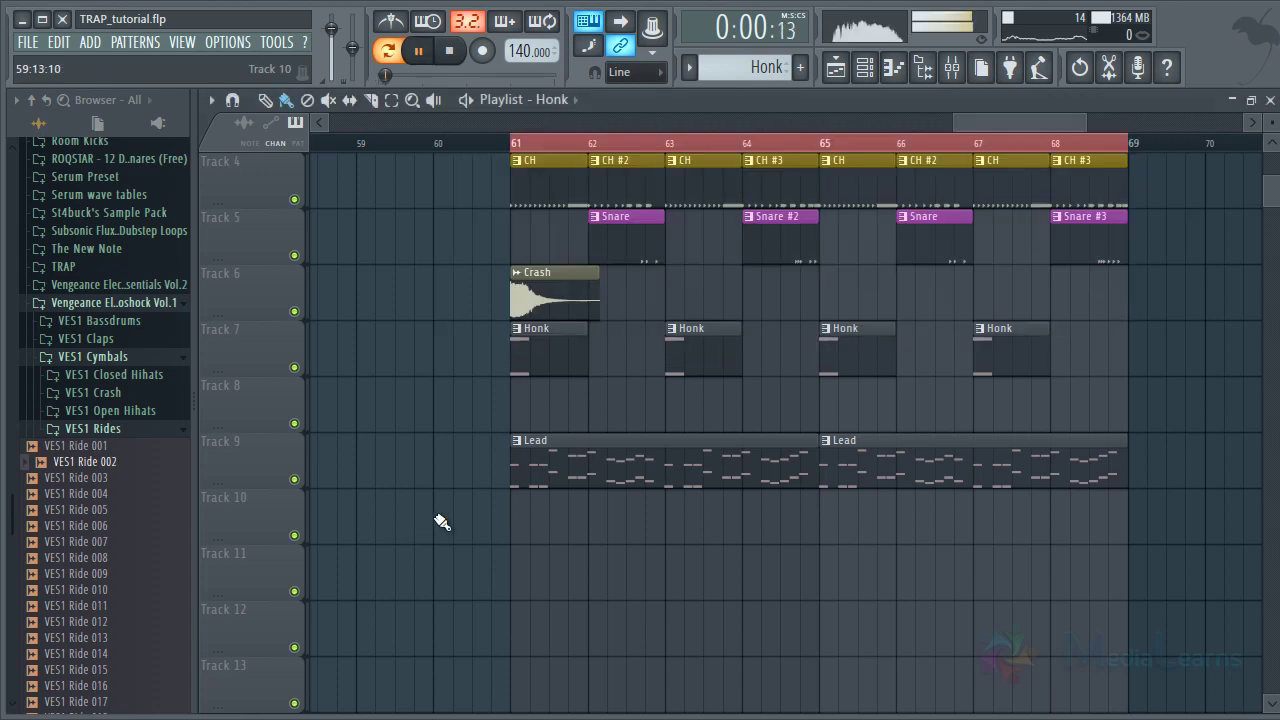
# Play the full arrangement from bar 61 with the first playlist tracks in view
pyautogui.click(495, 145)
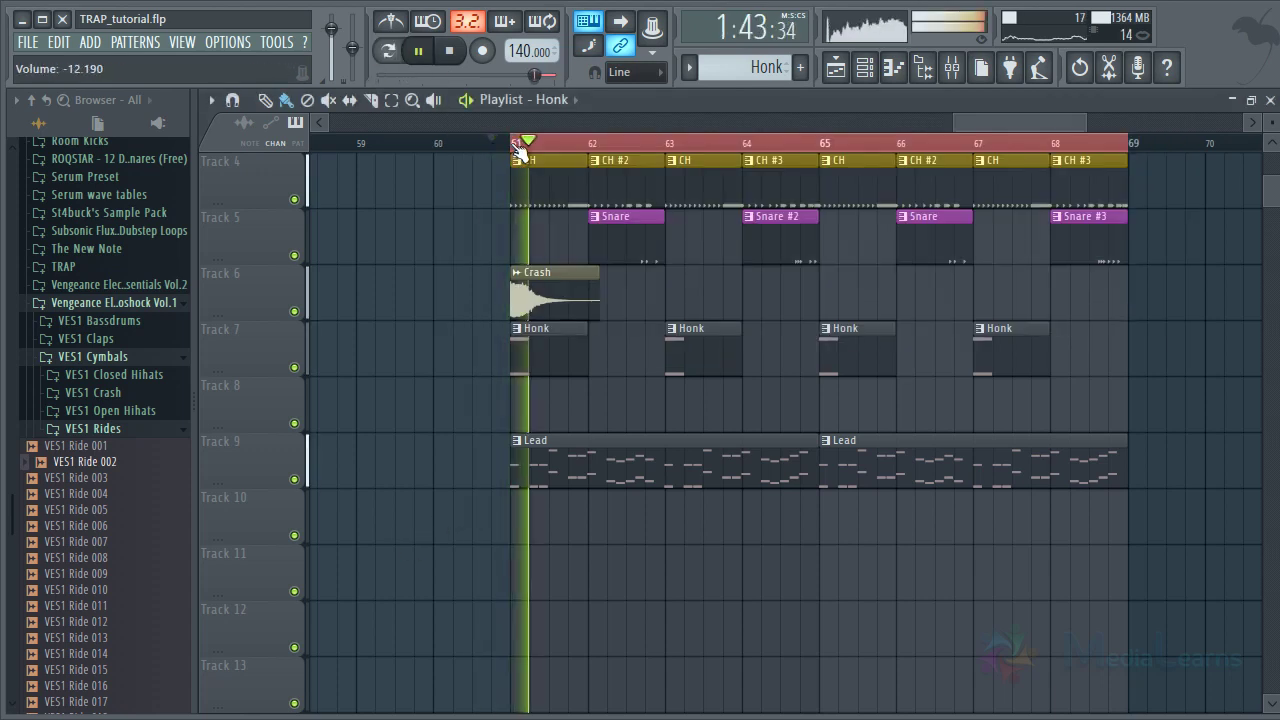
pyautogui.click(514, 145)
pyautogui.scroll(3, 425, 375)
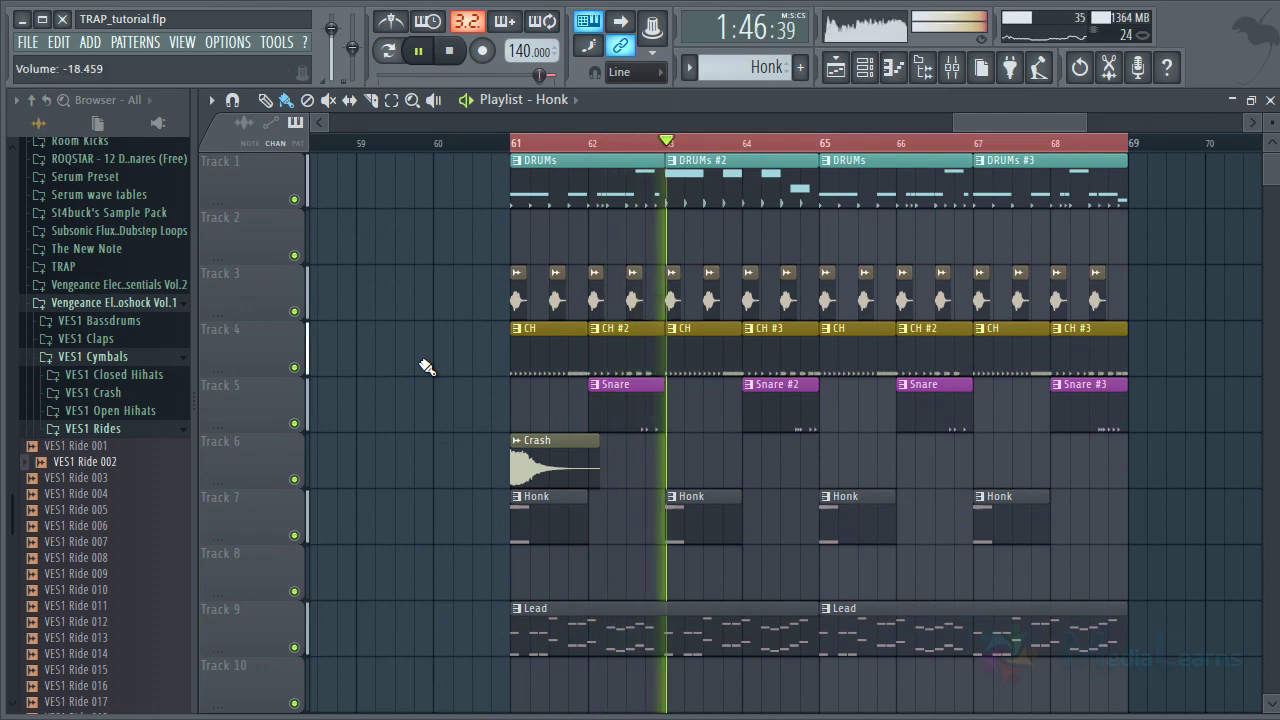
# Check the insert levels in the mixer during playback, return to the playlist, and save the project
pyautogui.click(953, 66)
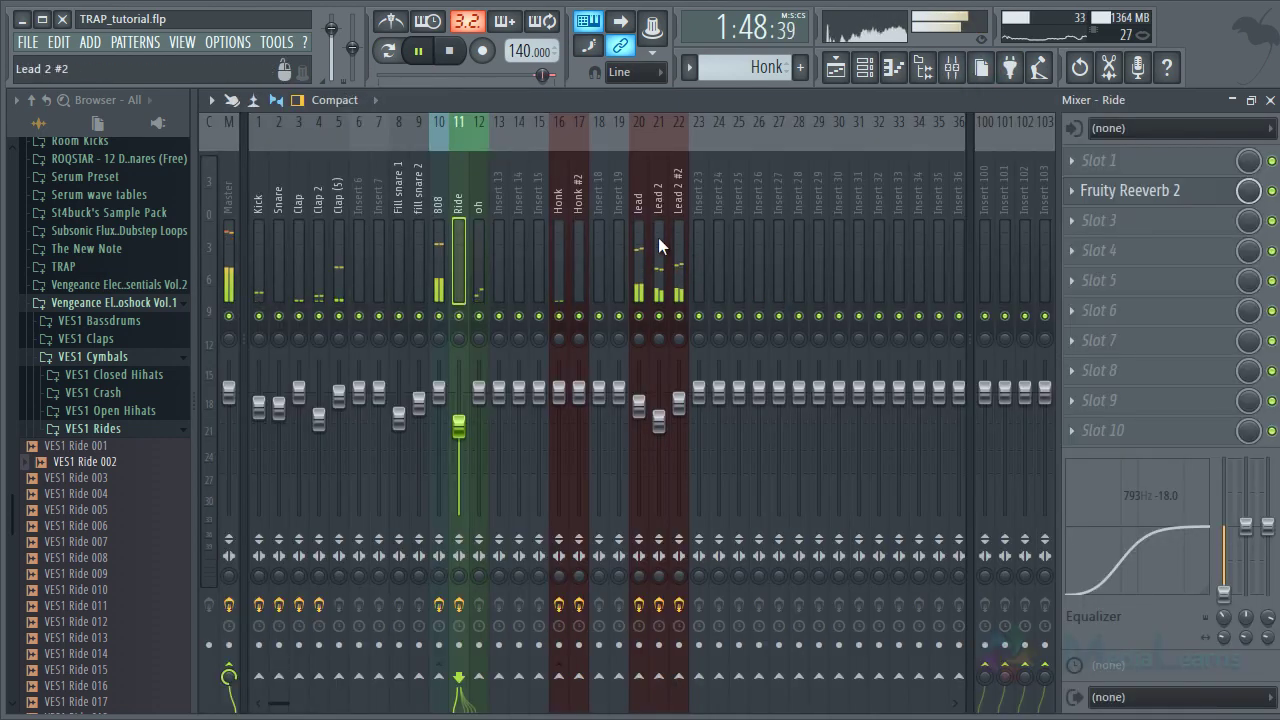
pyautogui.scroll(-6, 658, 237)
pyautogui.click(778, 412)
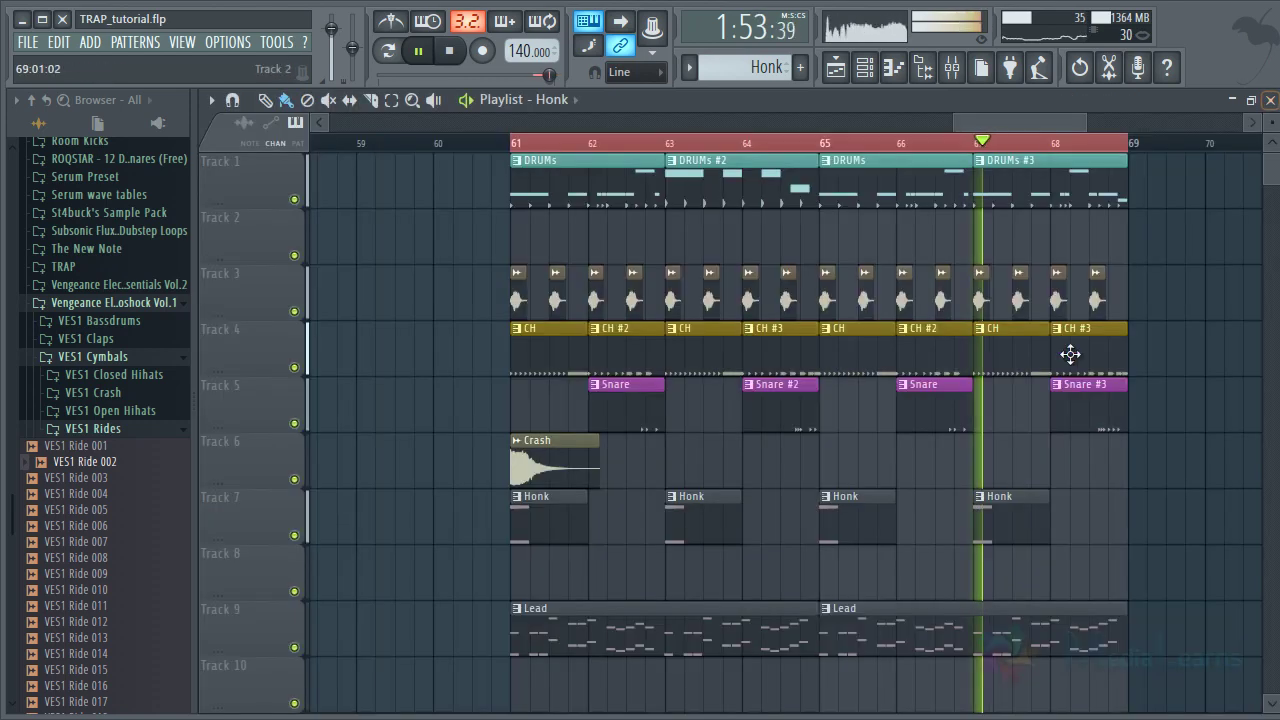
pyautogui.click(1270, 100)
pyautogui.hotkey('ctrl', 's')
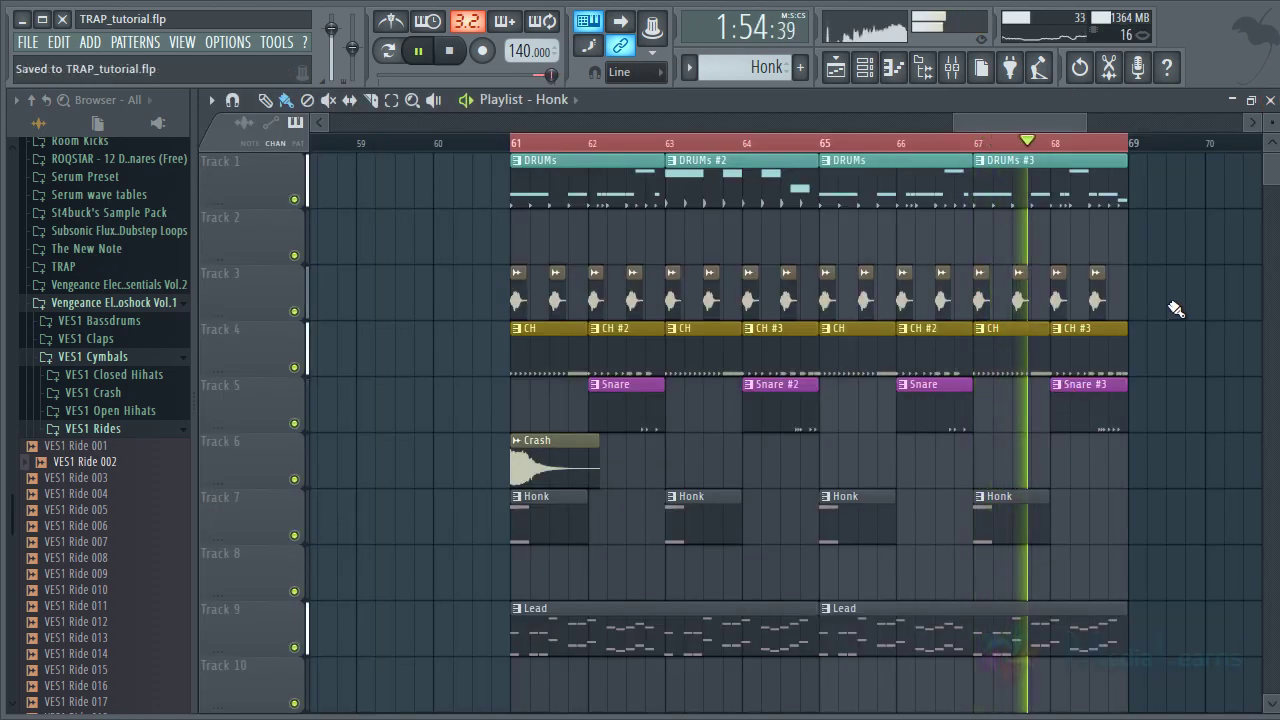
pyautogui.scroll(-2, 1170, 303)
pyautogui.scroll(2, 1170, 303)
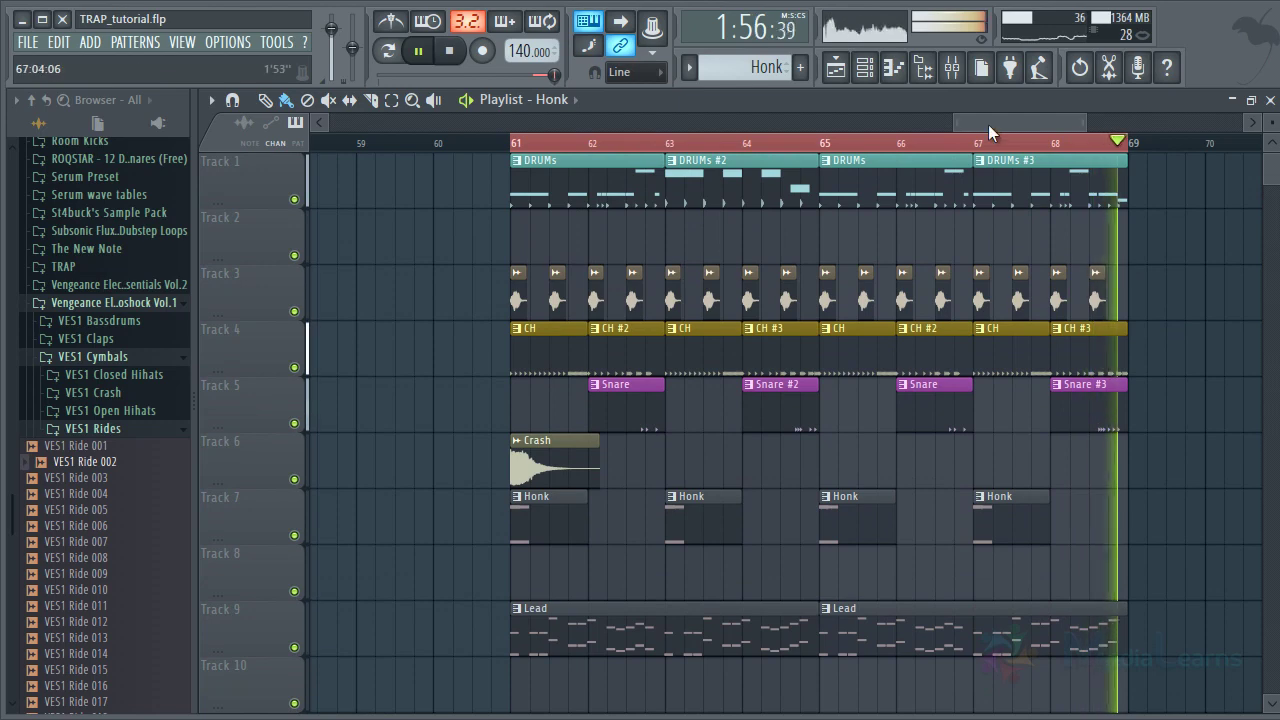
pyautogui.press('space')
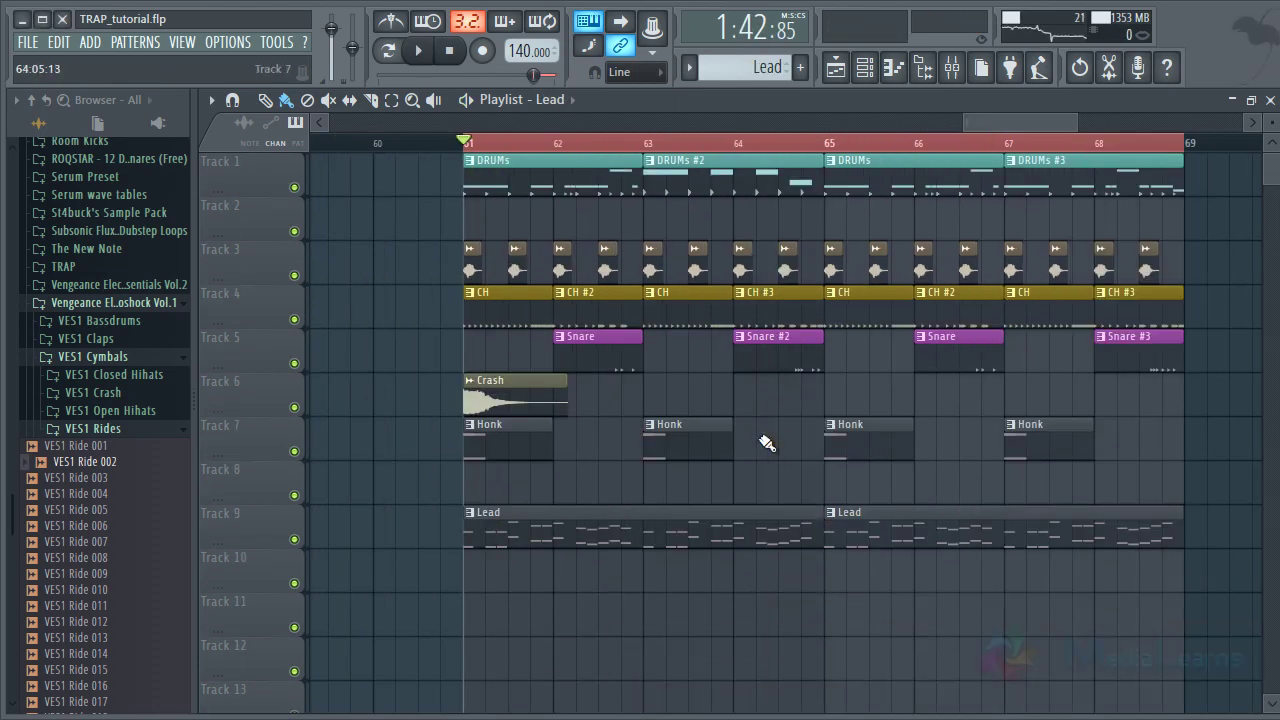
# Open the VES1 Crash sample folder and audition VES1 Crash 004 and VES1 Crash 005
pyautogui.click(112, 427)
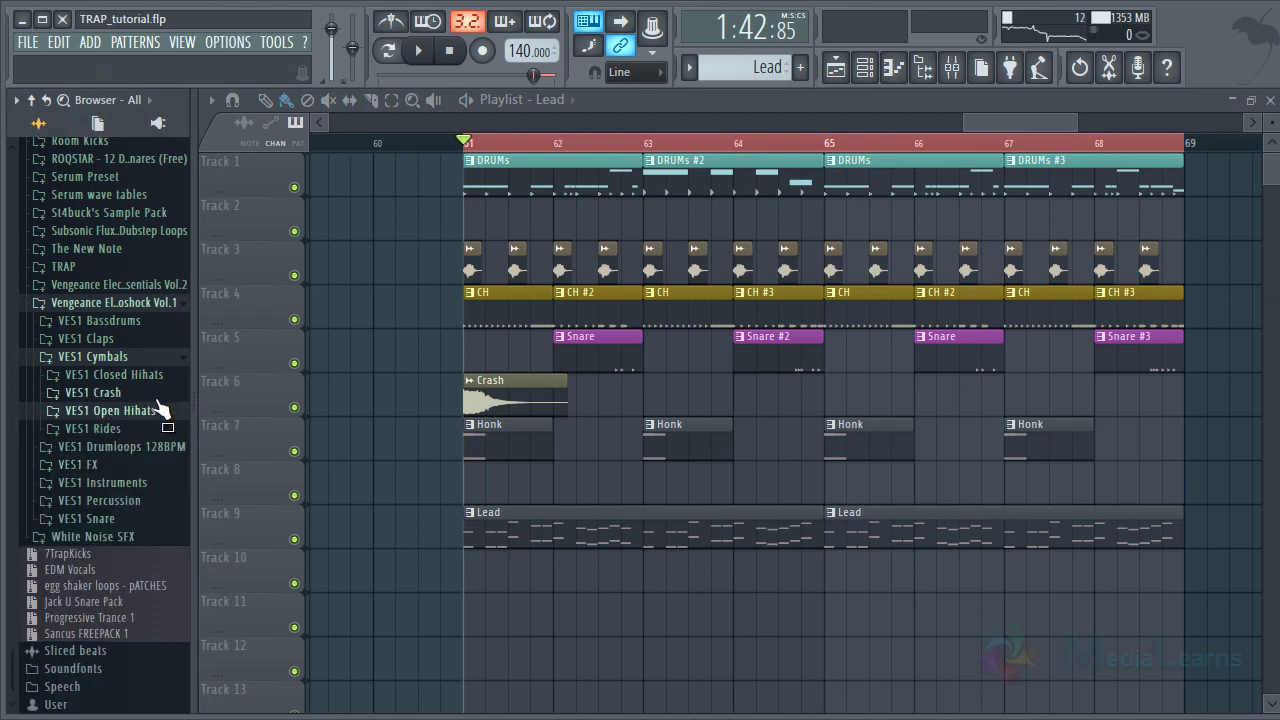
pyautogui.click(150, 396)
pyautogui.scroll(-6, 86, 286)
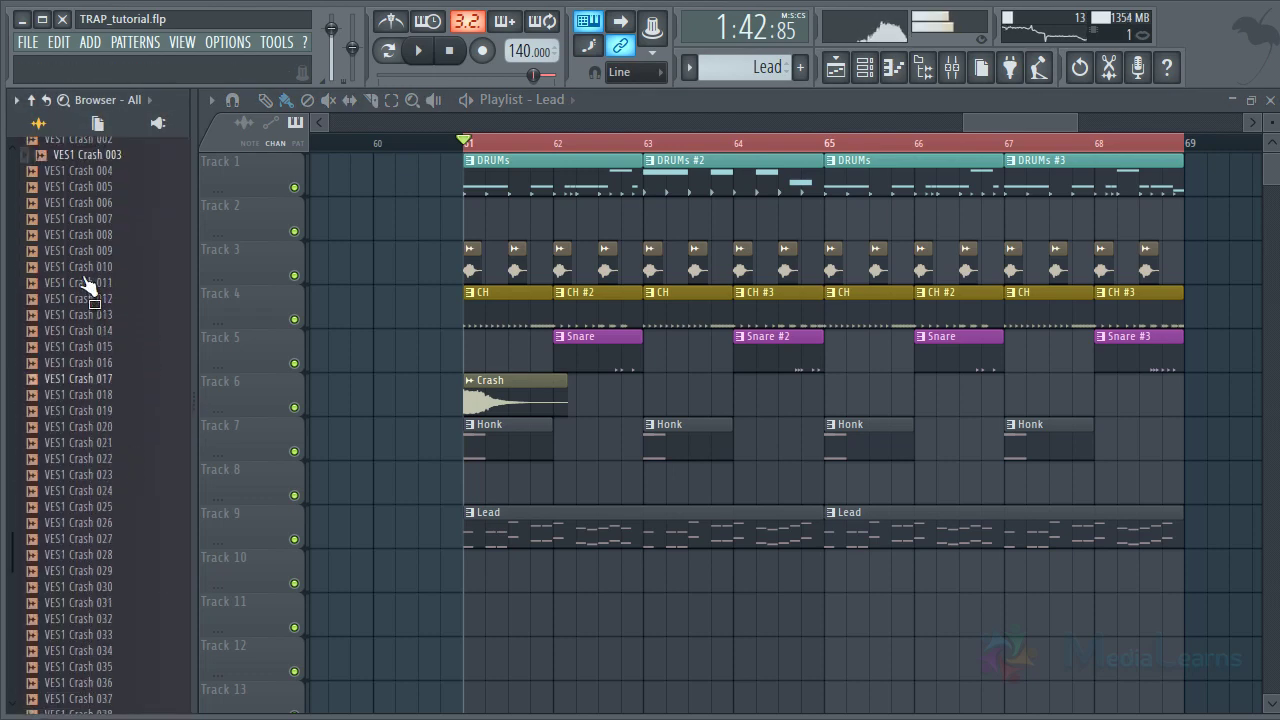
pyautogui.click(96, 172)
pyautogui.click(91, 187)
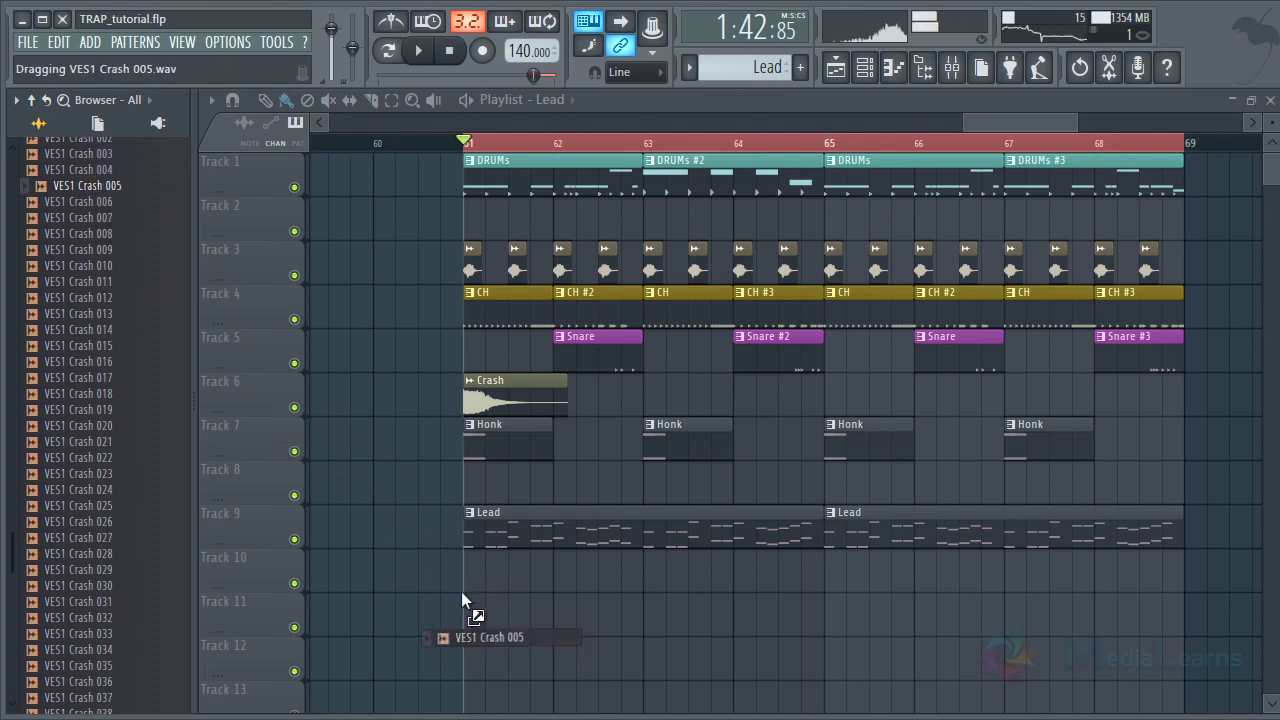
# Place VES1 Crash 005 clips on Track 11 at bars 61, 63, 65 and 67
pyautogui.moveTo(462, 591); pyautogui.dragTo(698, 618)
pyautogui.moveTo(868, 618); pyautogui.dragTo(545, 632)
pyautogui.moveTo(545, 628); pyautogui.dragTo(906, 631)
pyautogui.click(808, 680)
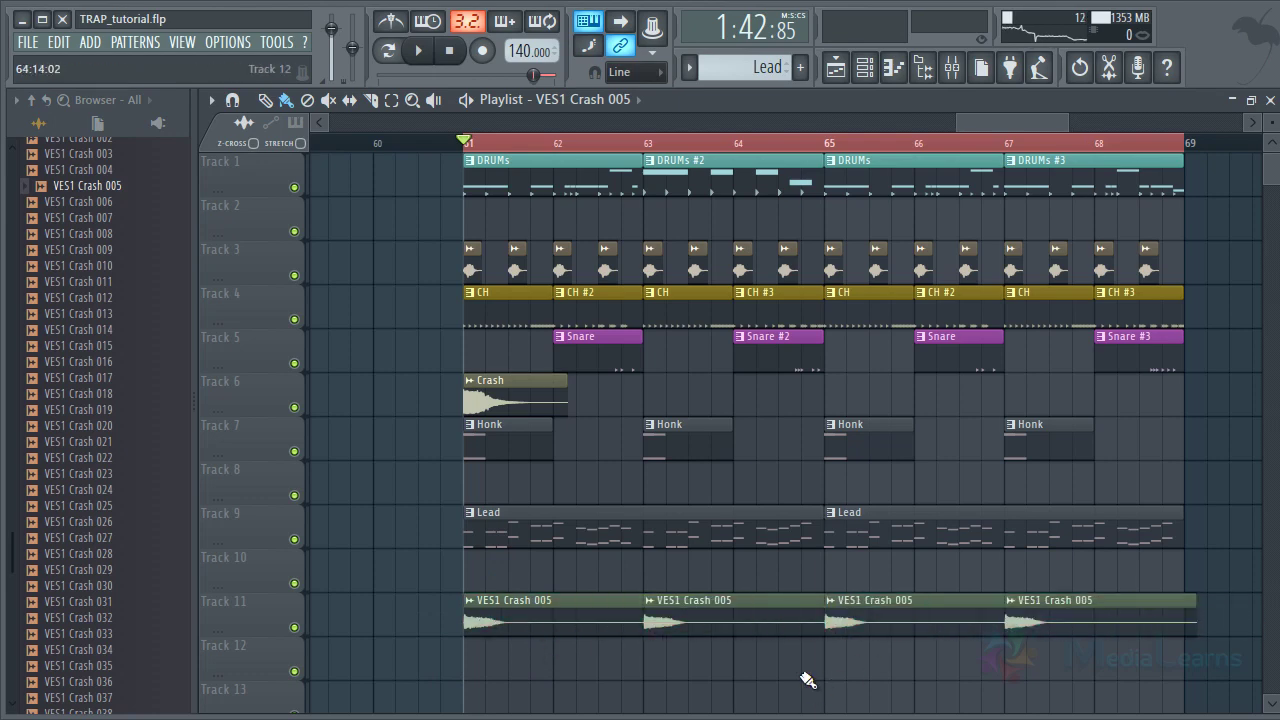
pyautogui.doubleClick(755, 633)
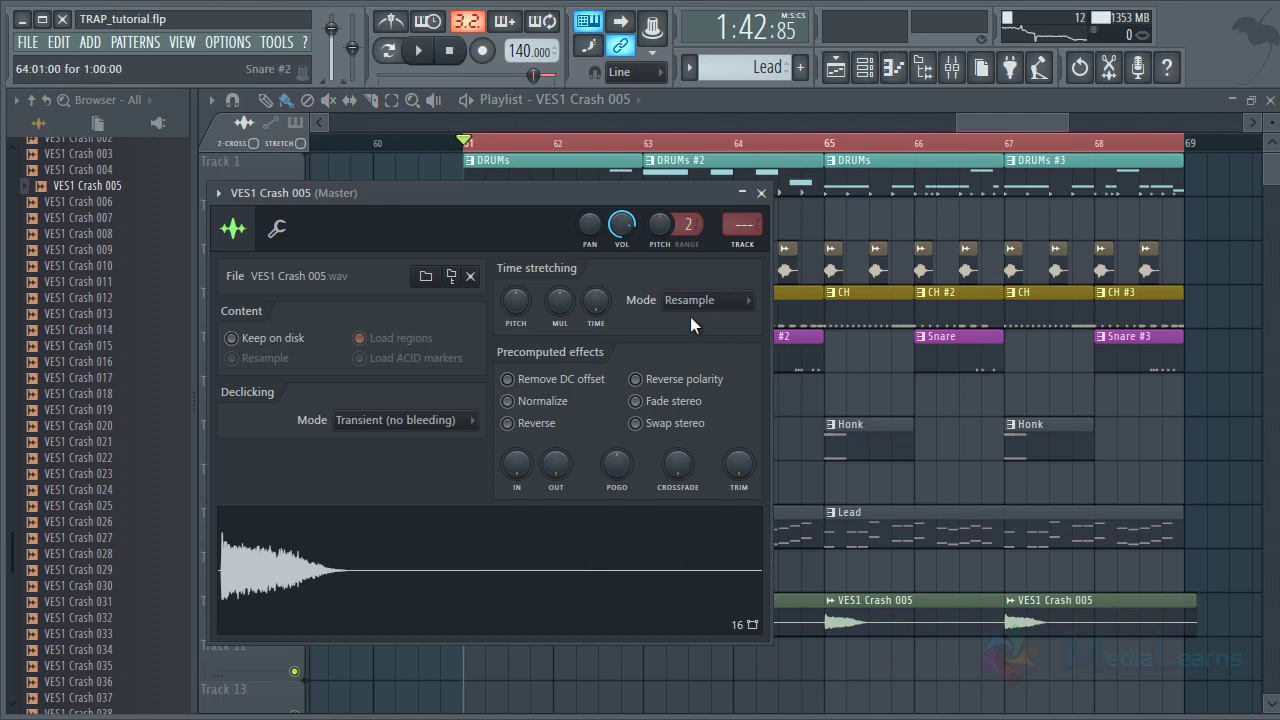
pyautogui.click(835, 600)
# Play the arrangement from bar 61 with the added crashes, replay it from bar 66, and save the project
pyautogui.press('space')
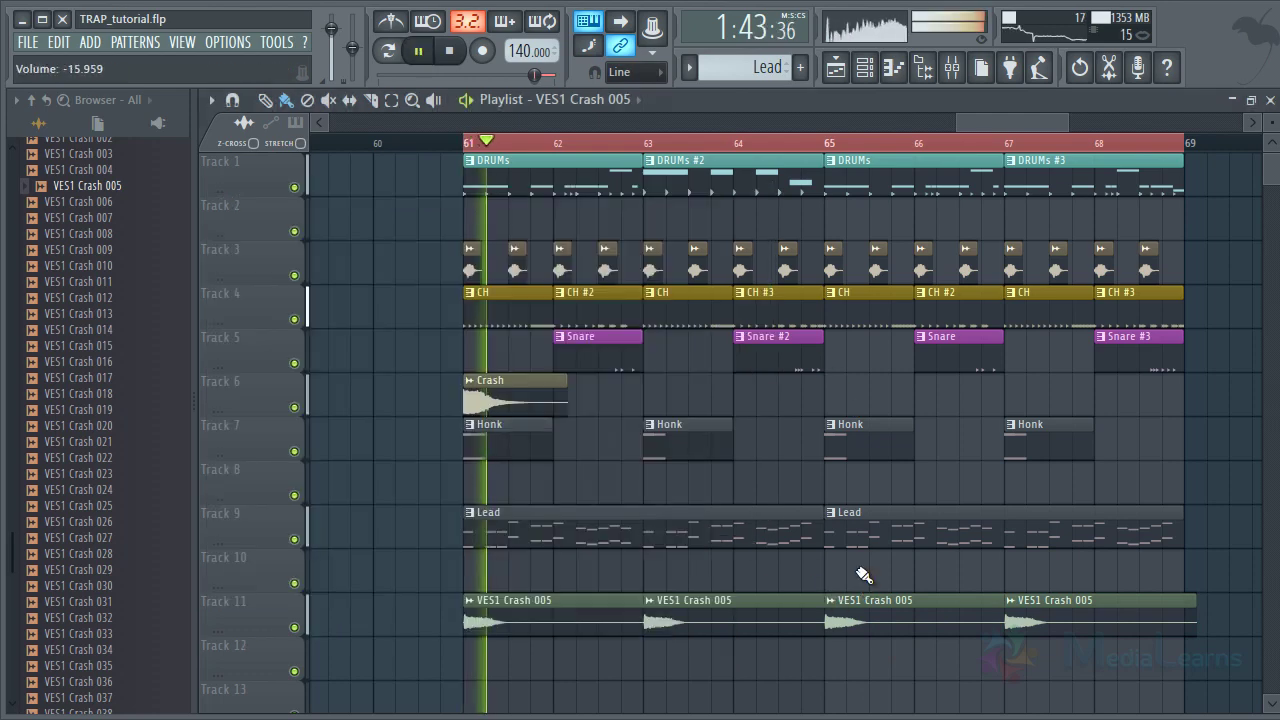
pyautogui.keyDown('ctrl'); pyautogui.rightClick(782, 565); pyautogui.keyUp('ctrl')
pyautogui.keyDown('ctrl'); pyautogui.rightClick(782, 565); pyautogui.keyUp('ctrl')
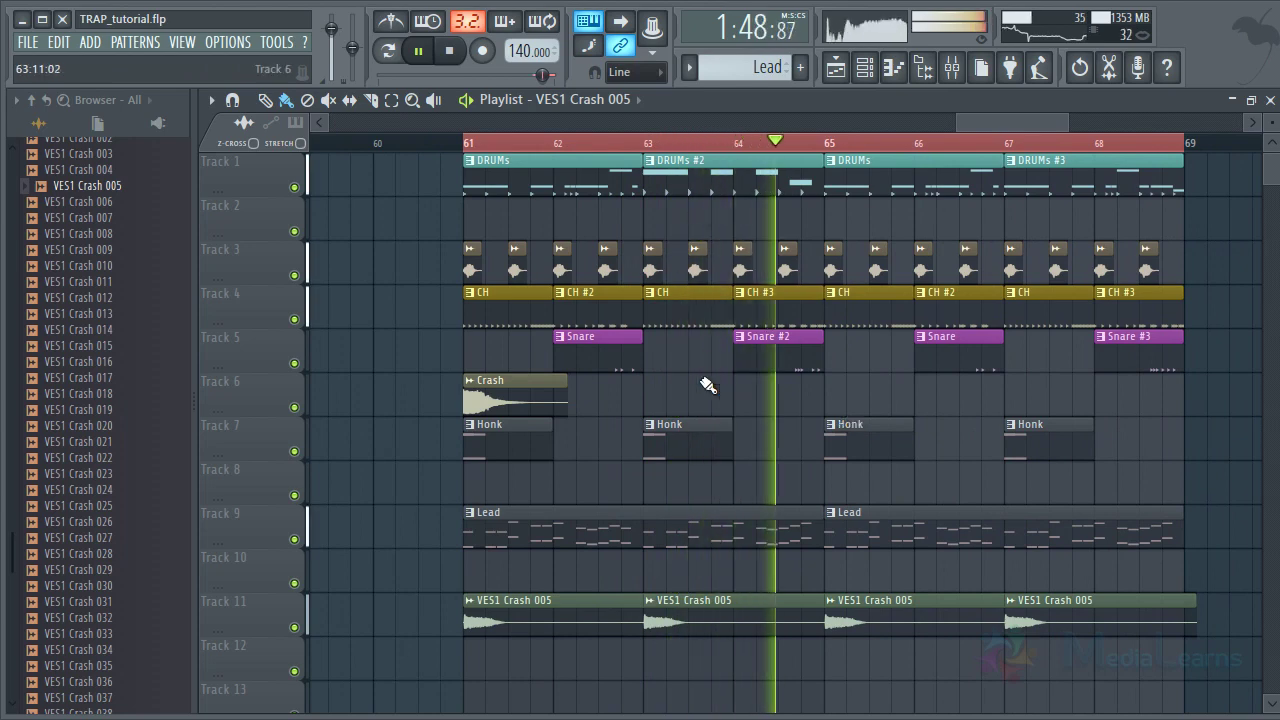
pyautogui.scroll(-3, 793, 567)
pyautogui.scroll(3, 793, 567)
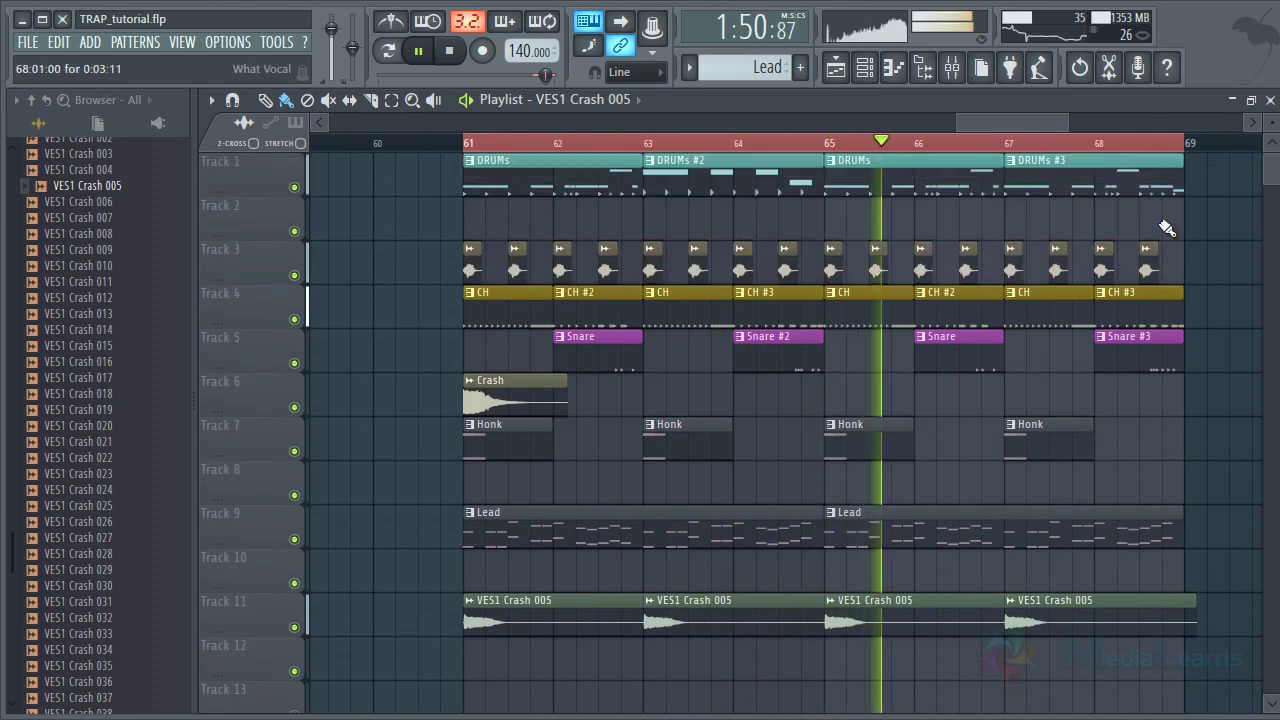
pyautogui.scroll(-2, 1118, 158)
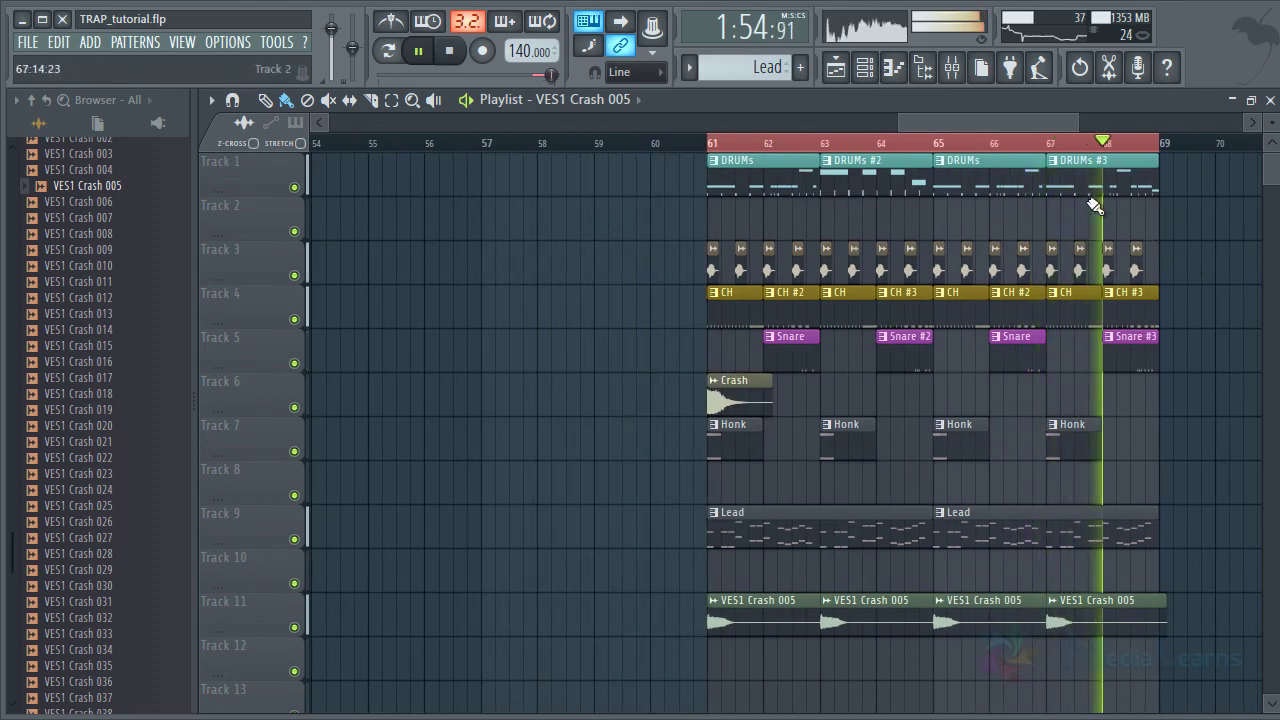
pyautogui.moveTo(1000, 142); pyautogui.dragTo(1090, 148)
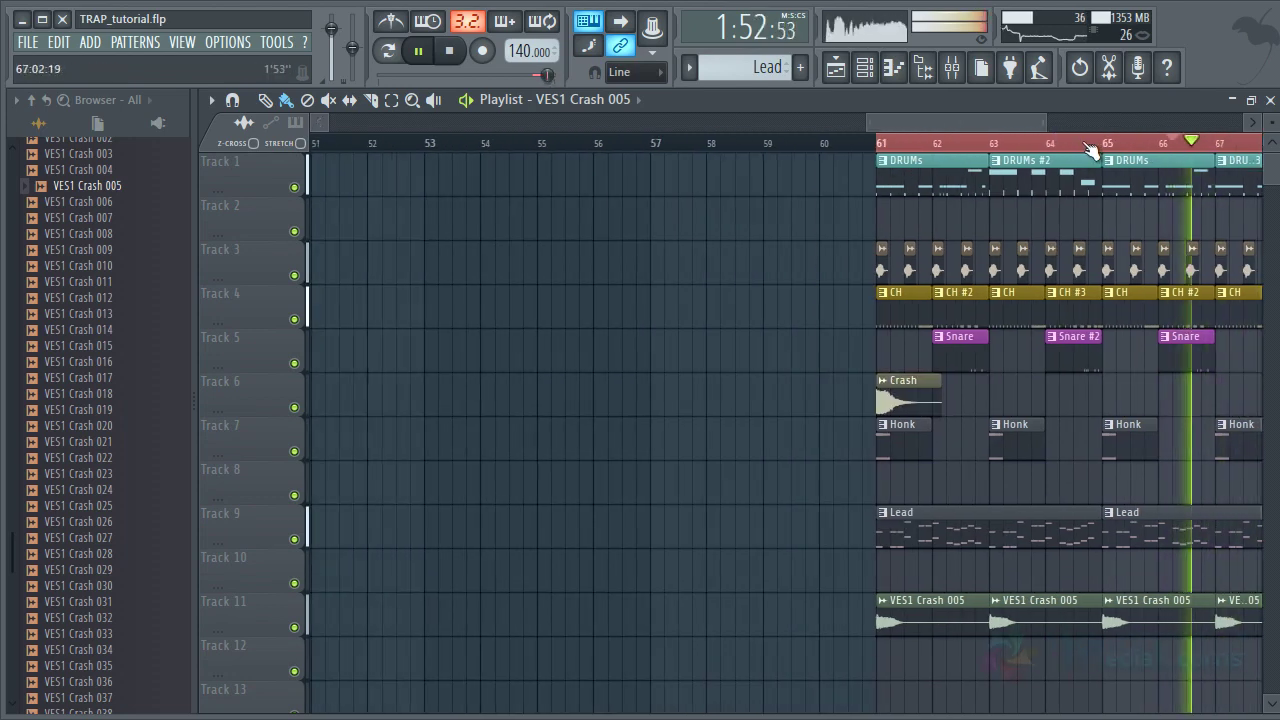
pyautogui.moveTo(1027, 122); pyautogui.dragTo(1094, 122)
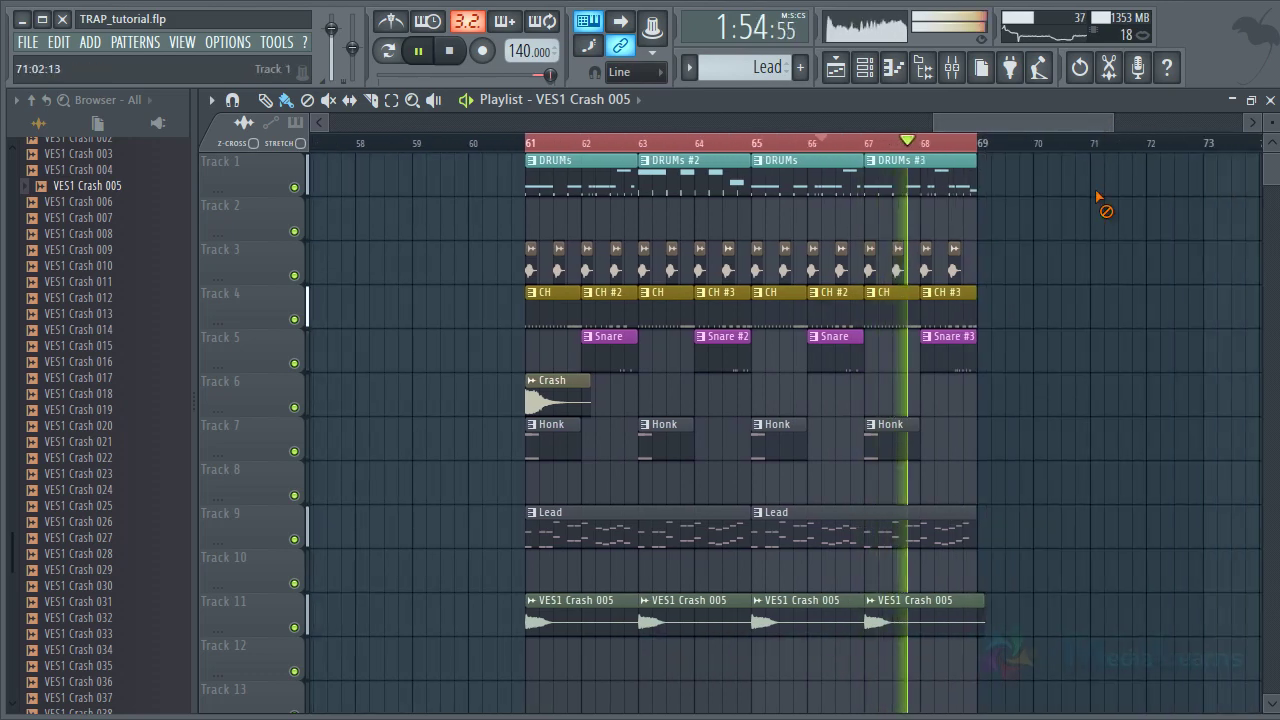
pyautogui.press('space')
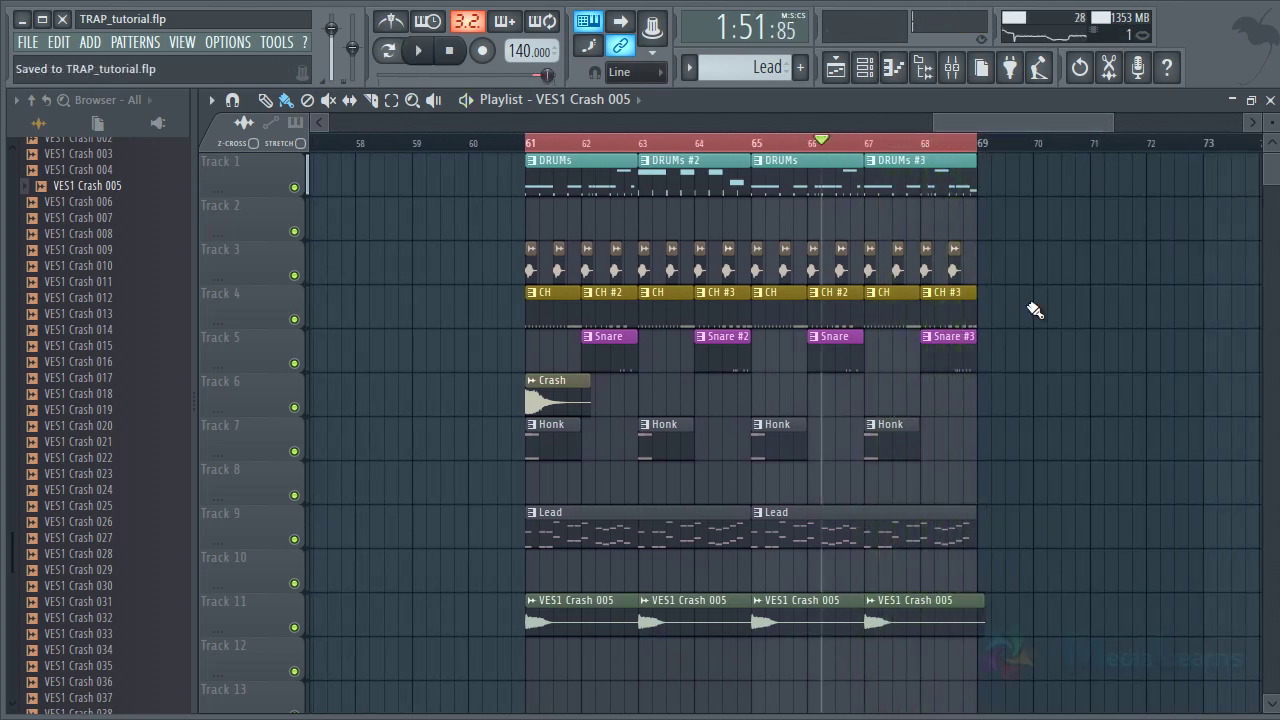
# Audition VES1 Crash 007 and hide the browser to widen the playlist
pyautogui.click(120, 218)
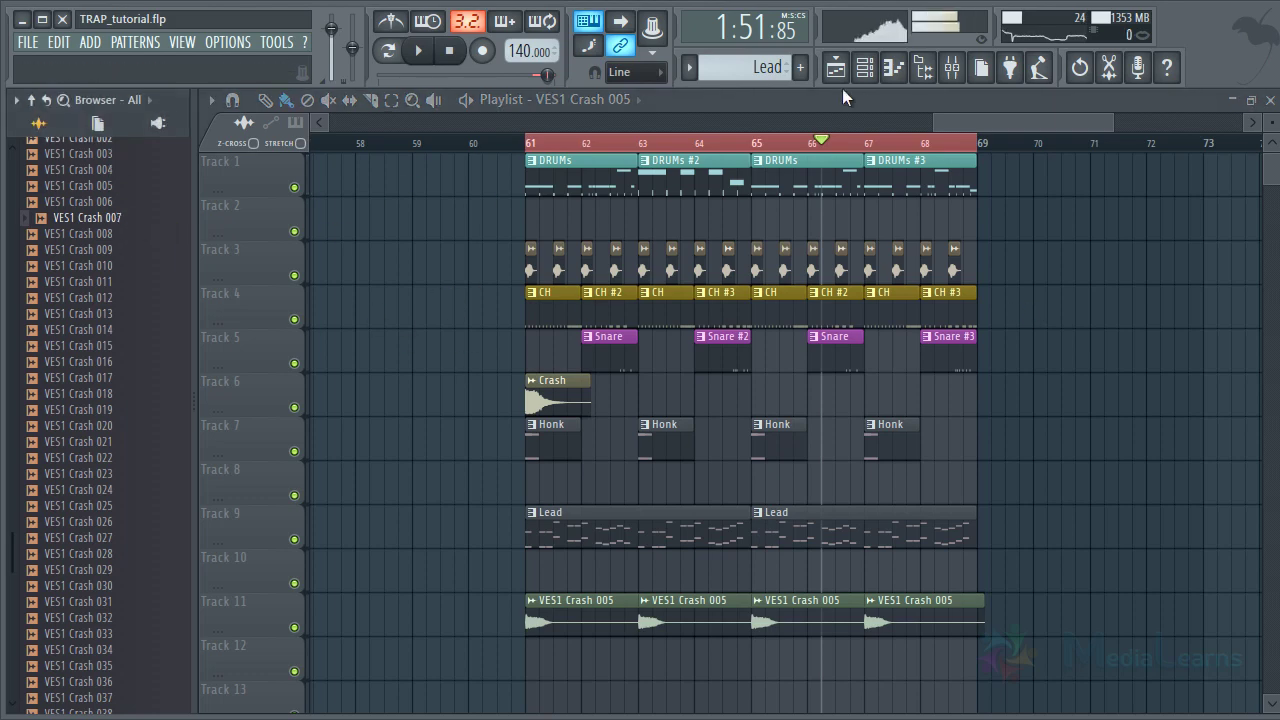
pyautogui.click(917, 78)
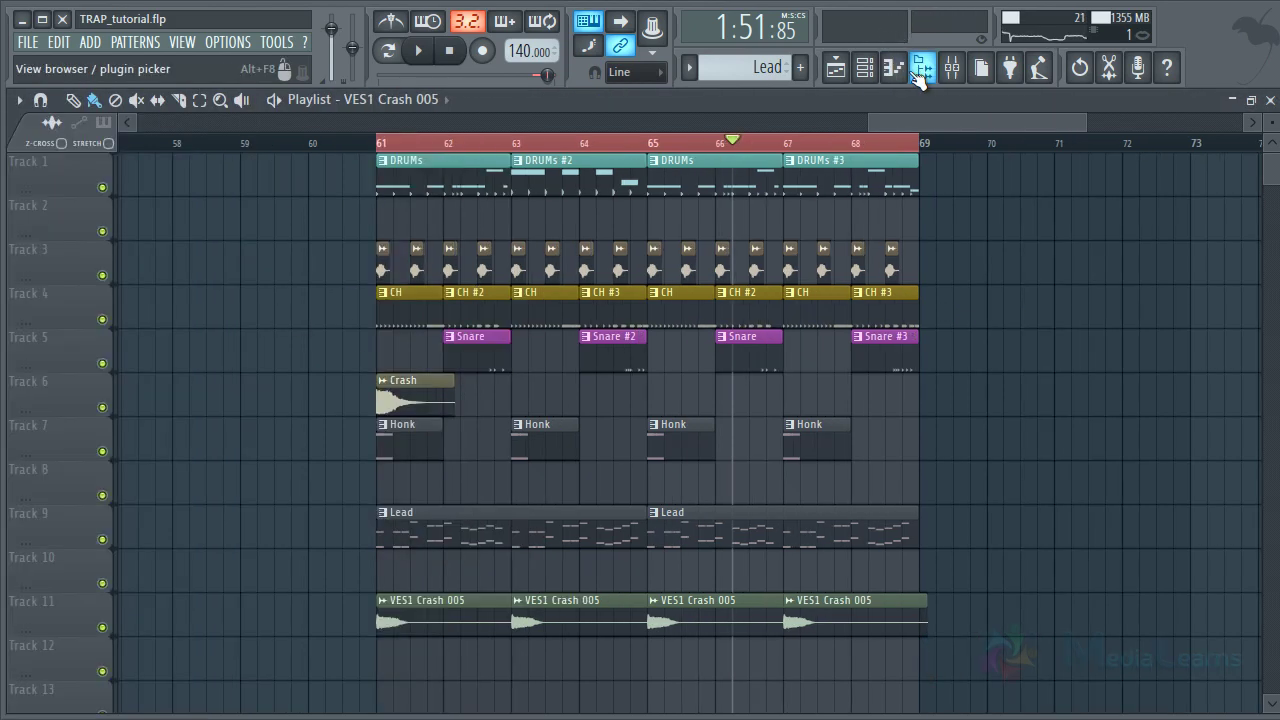
pyautogui.click(36, 49)
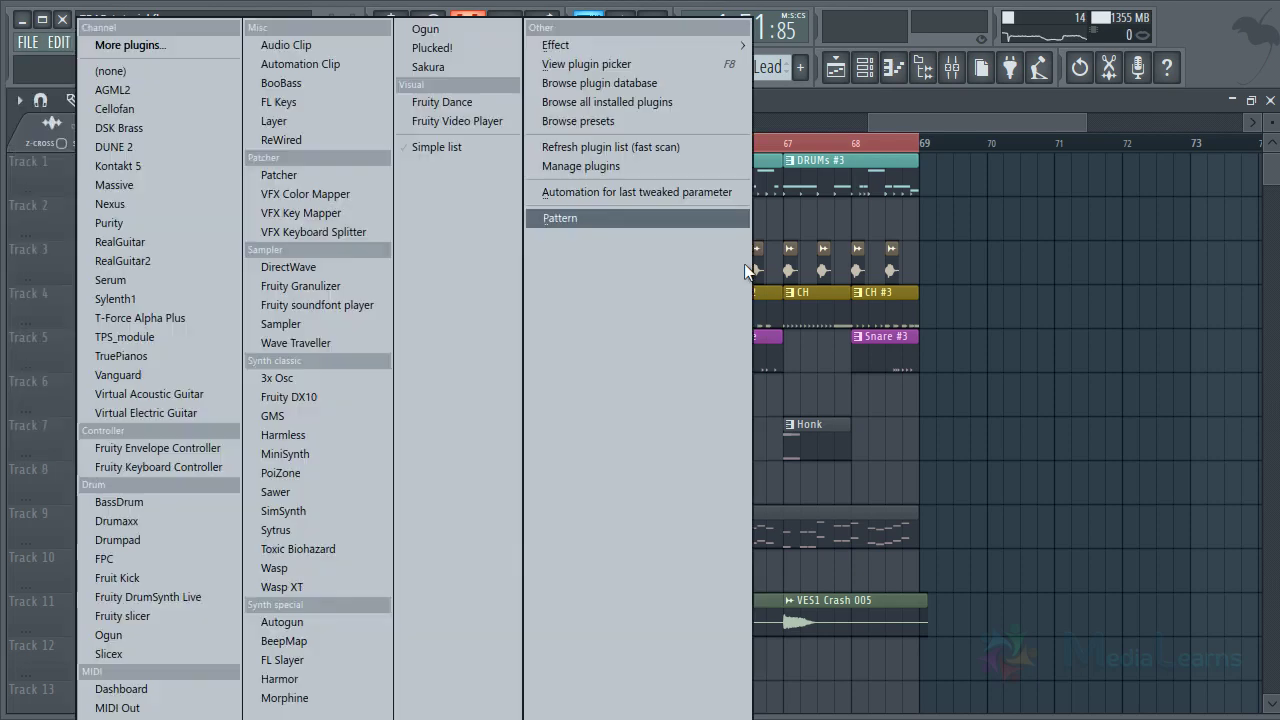
pyautogui.click(1009, 300)
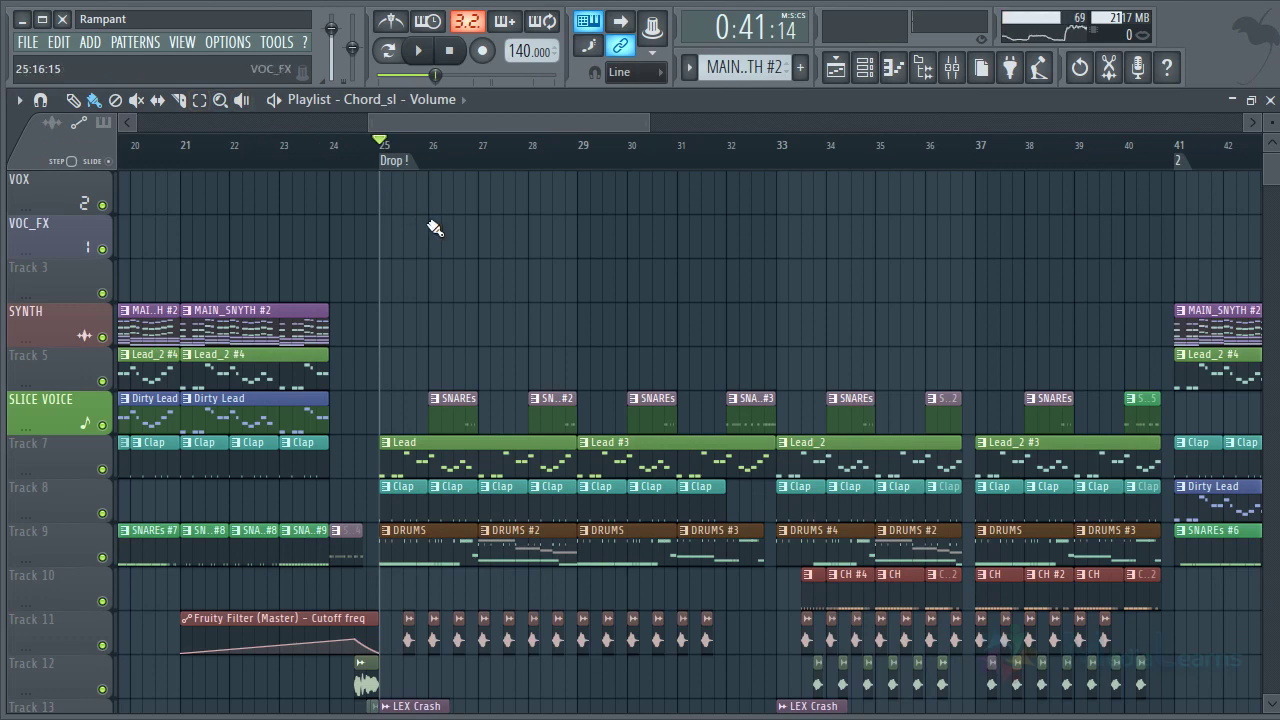
# In the Rampant project, open the Lead clip at bar 25 and play its pattern in the channel rack
pyautogui.scroll(-1, 531, 258)
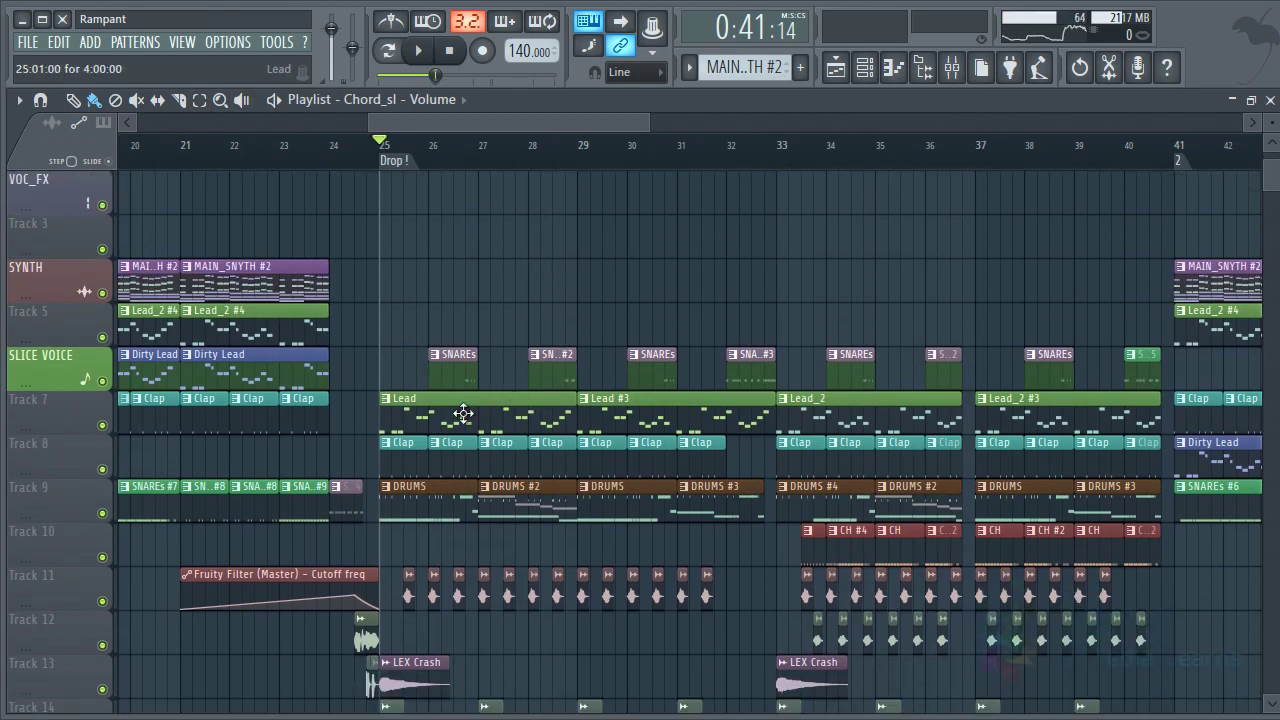
pyautogui.doubleClick(463, 413)
pyautogui.press('Escape')
pyautogui.press('space')
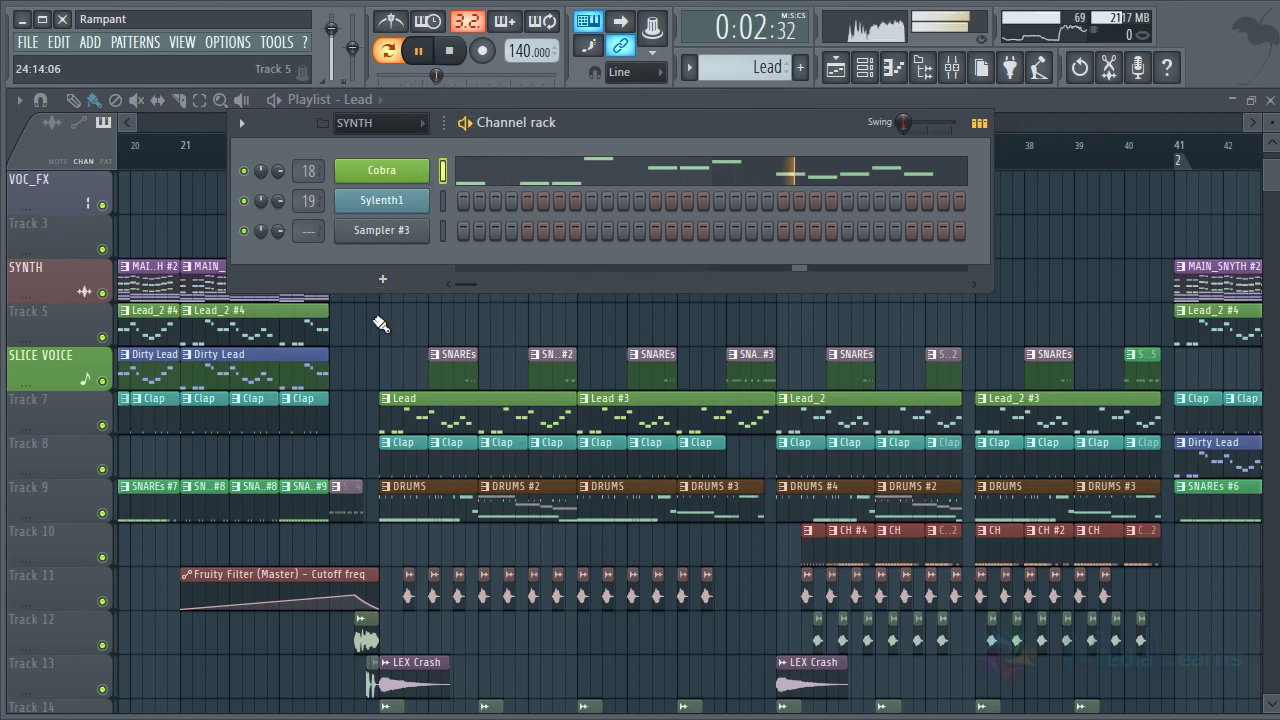
pyautogui.press('F6')
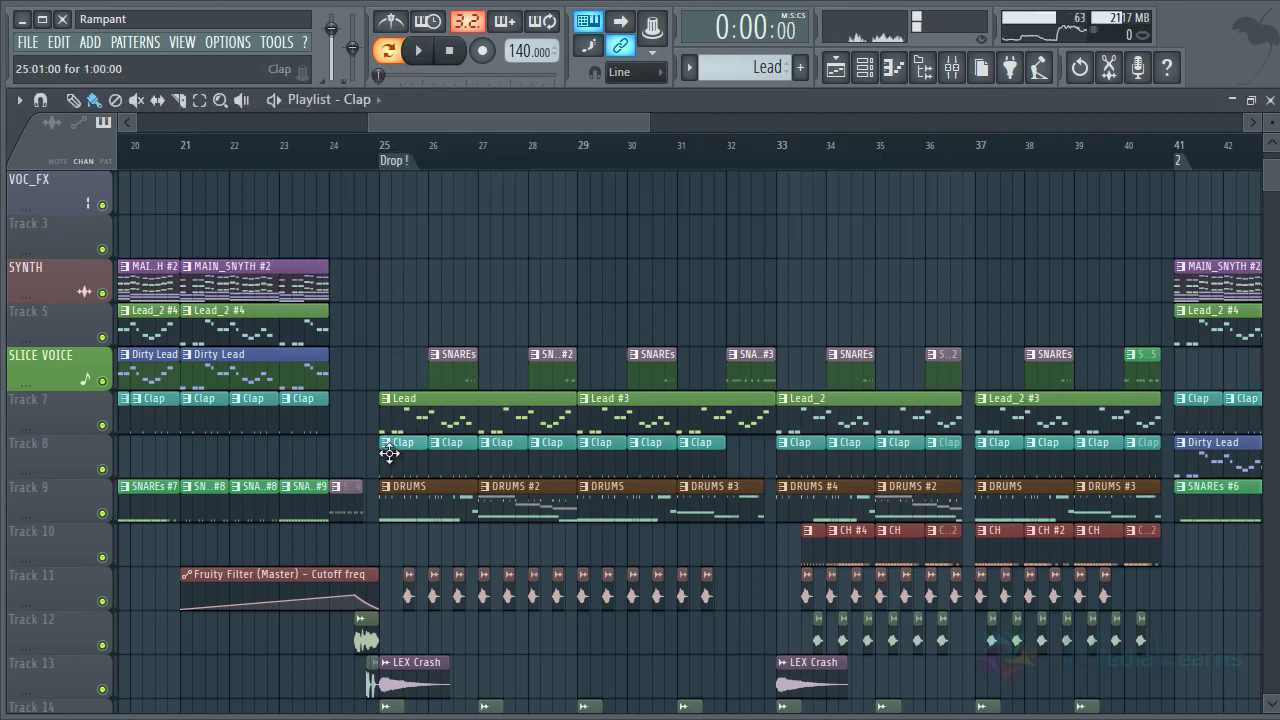
# Open the Clap clip at bar 25 and play its step pattern in the channel rack
pyautogui.doubleClick(389, 453)
pyautogui.press('Escape')
pyautogui.press('space')
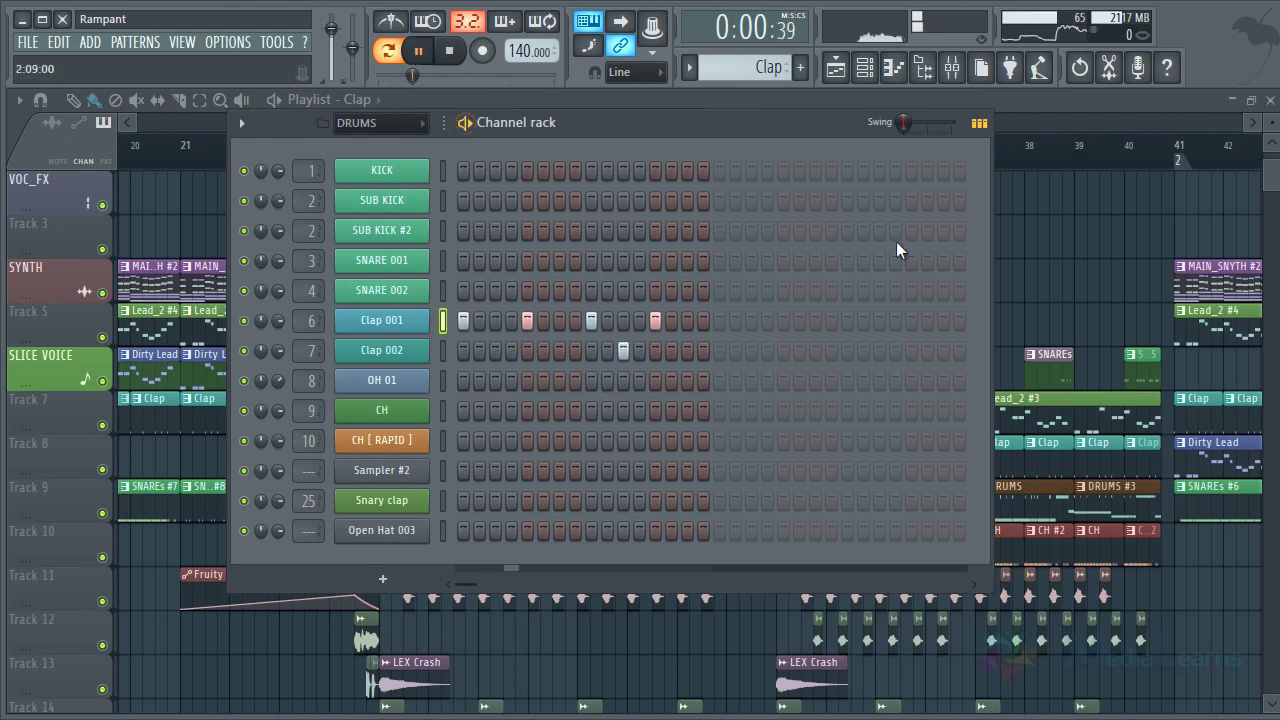
pyautogui.press('F6')
# Solo Track 9 and play its DRUMS clips from the drop at bar 25, checking the levels in the mixer
pyautogui.scroll(-2, 393, 396)
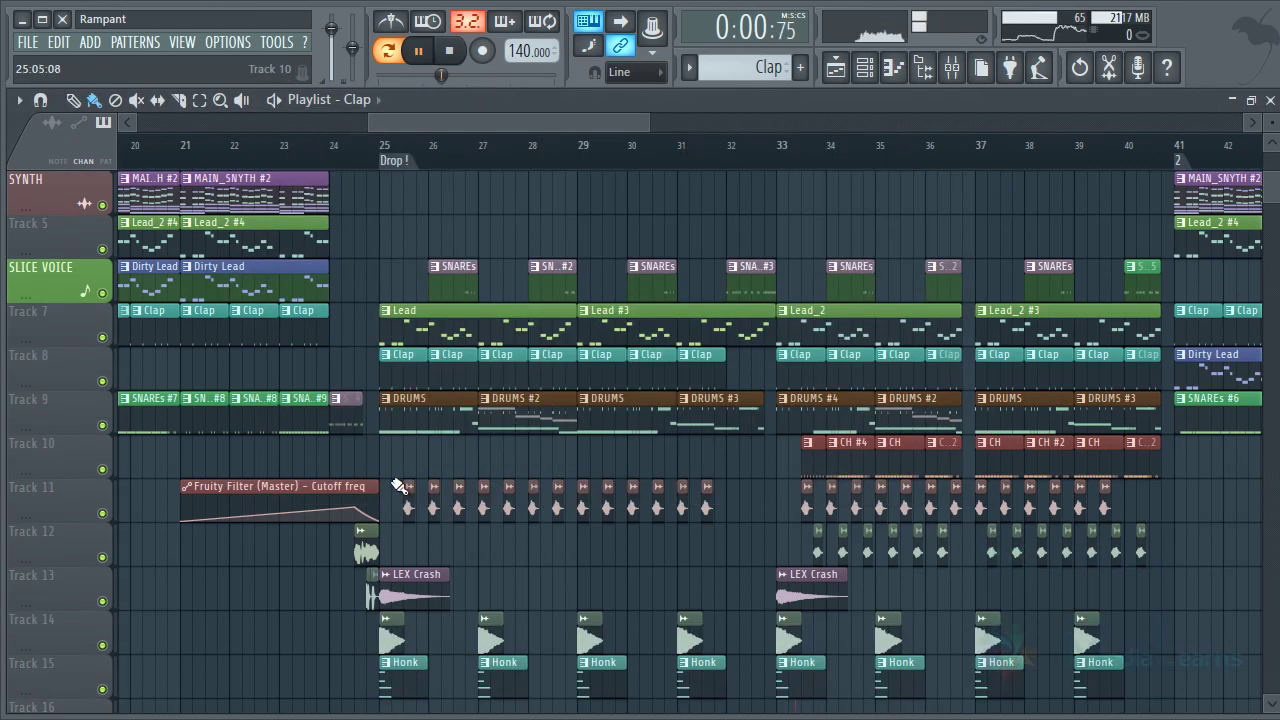
pyautogui.rightClick(104, 427)
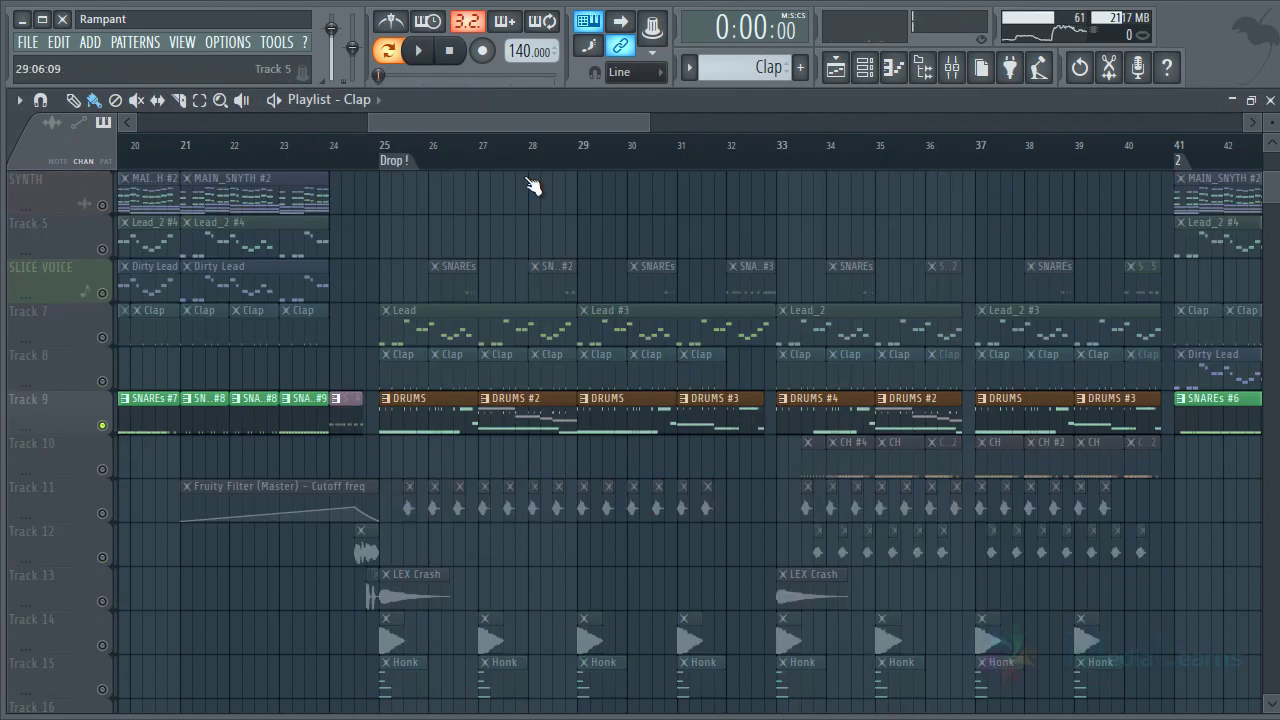
pyautogui.press('space')
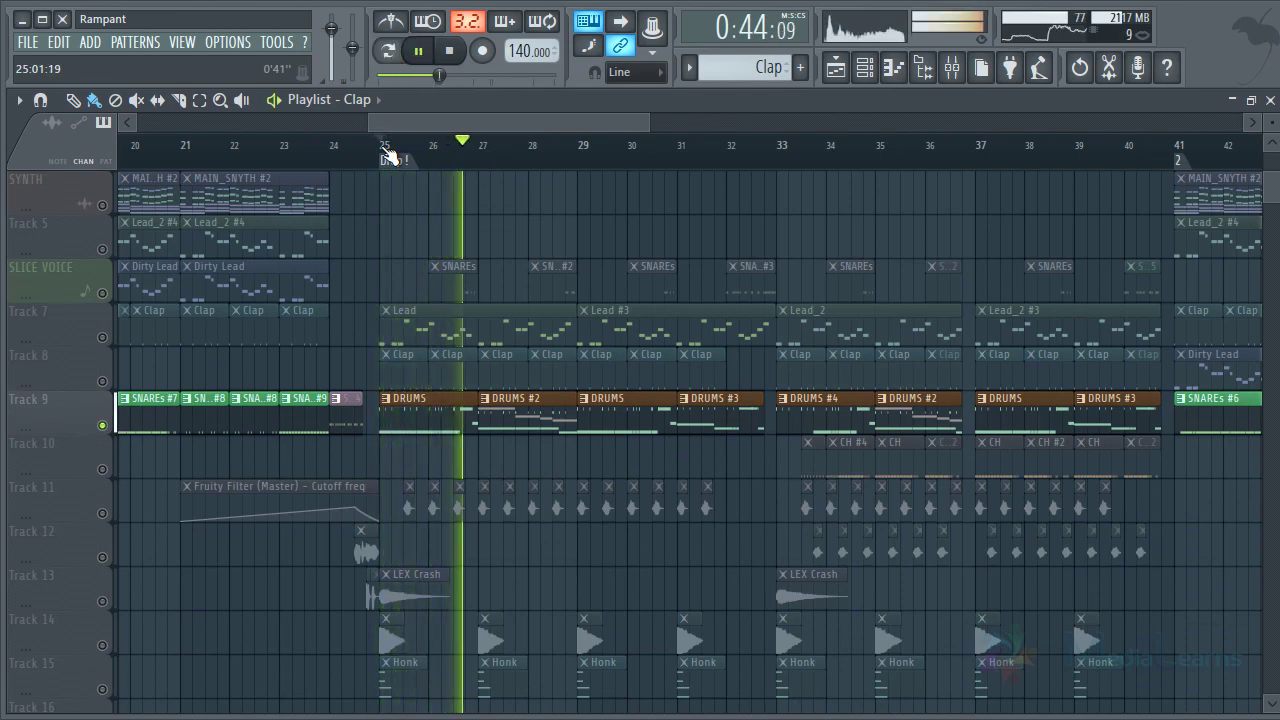
pyautogui.click(946, 72)
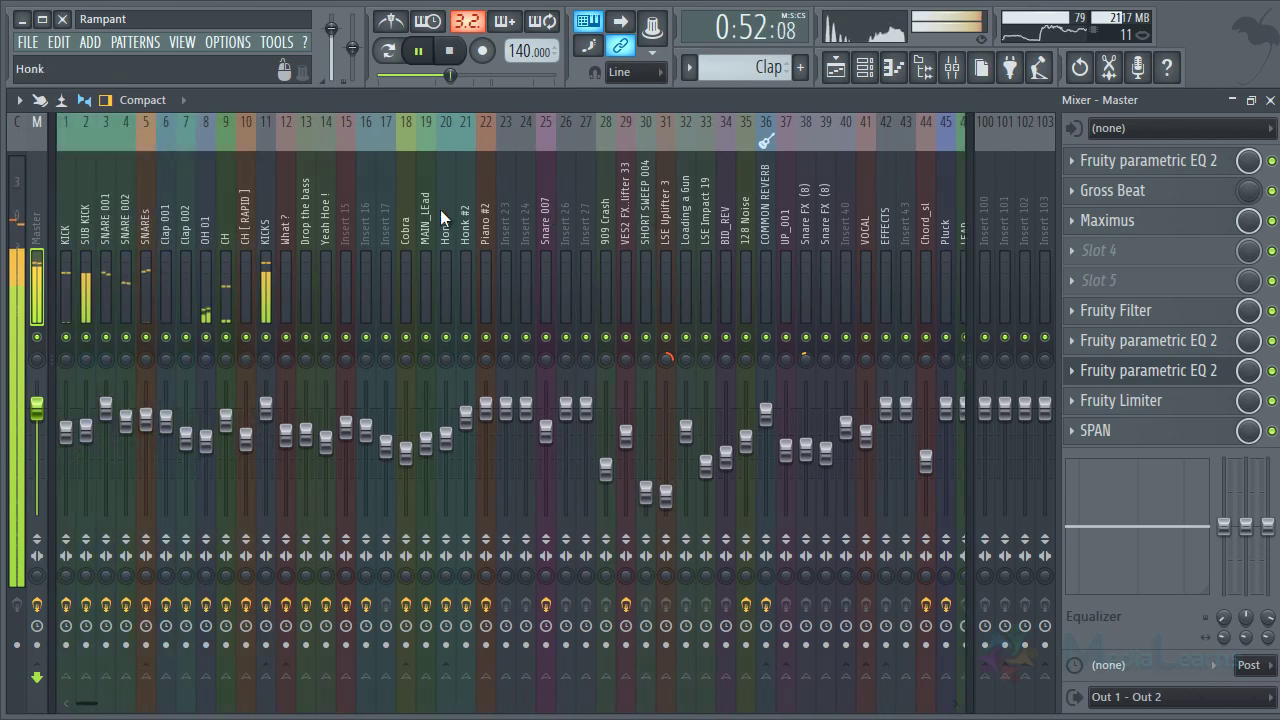
pyautogui.press('F9')
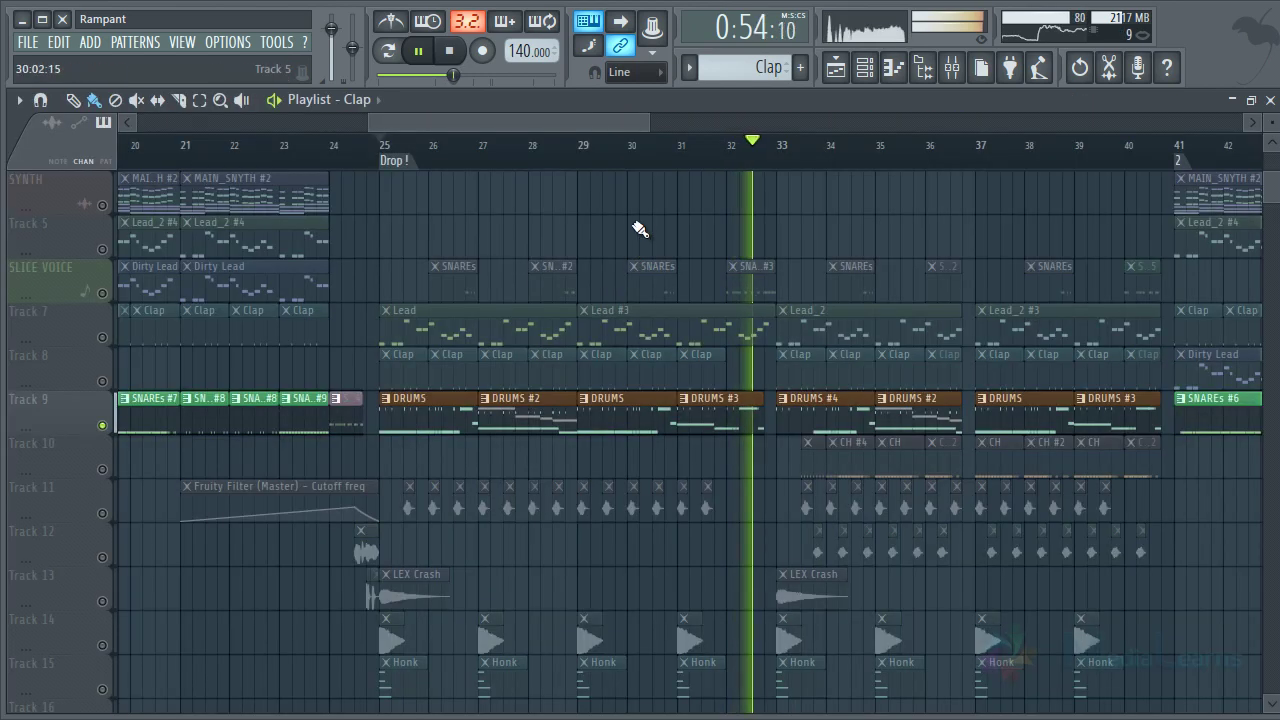
pyautogui.press('space')
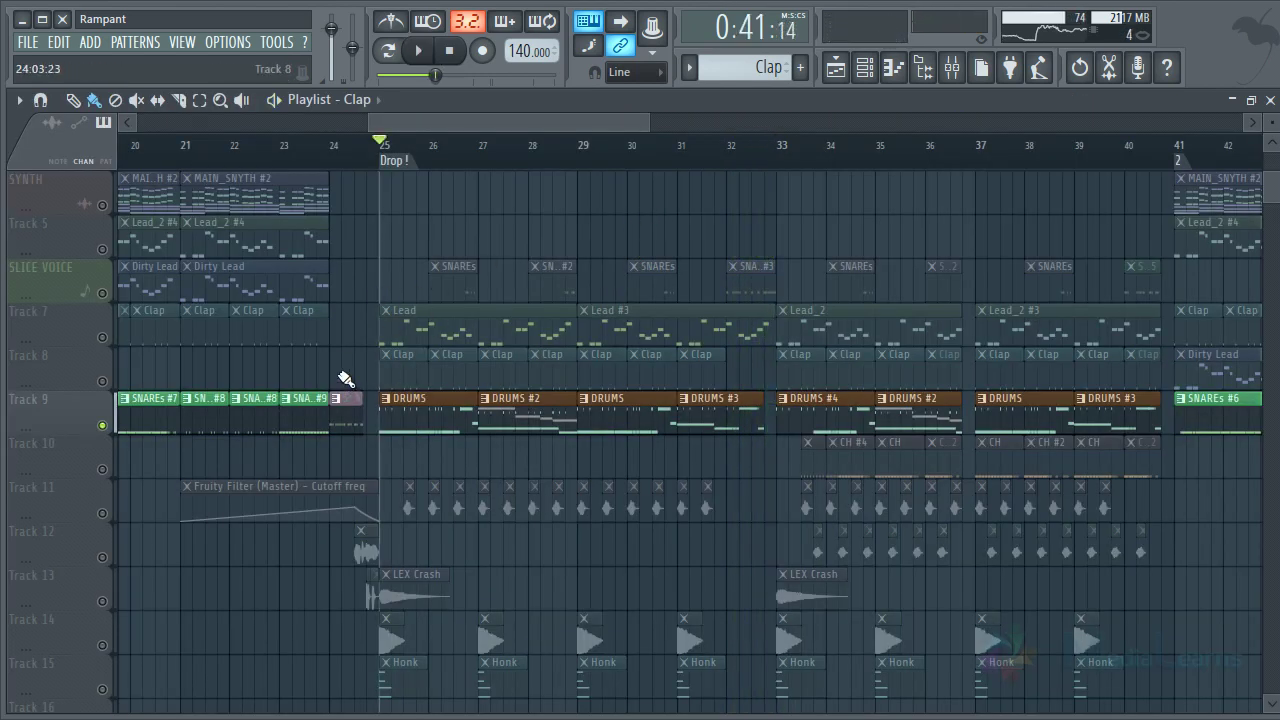
# Unmute the SLICE VOICE track and Track 11 and listen to them with the drums
pyautogui.click(104, 289)
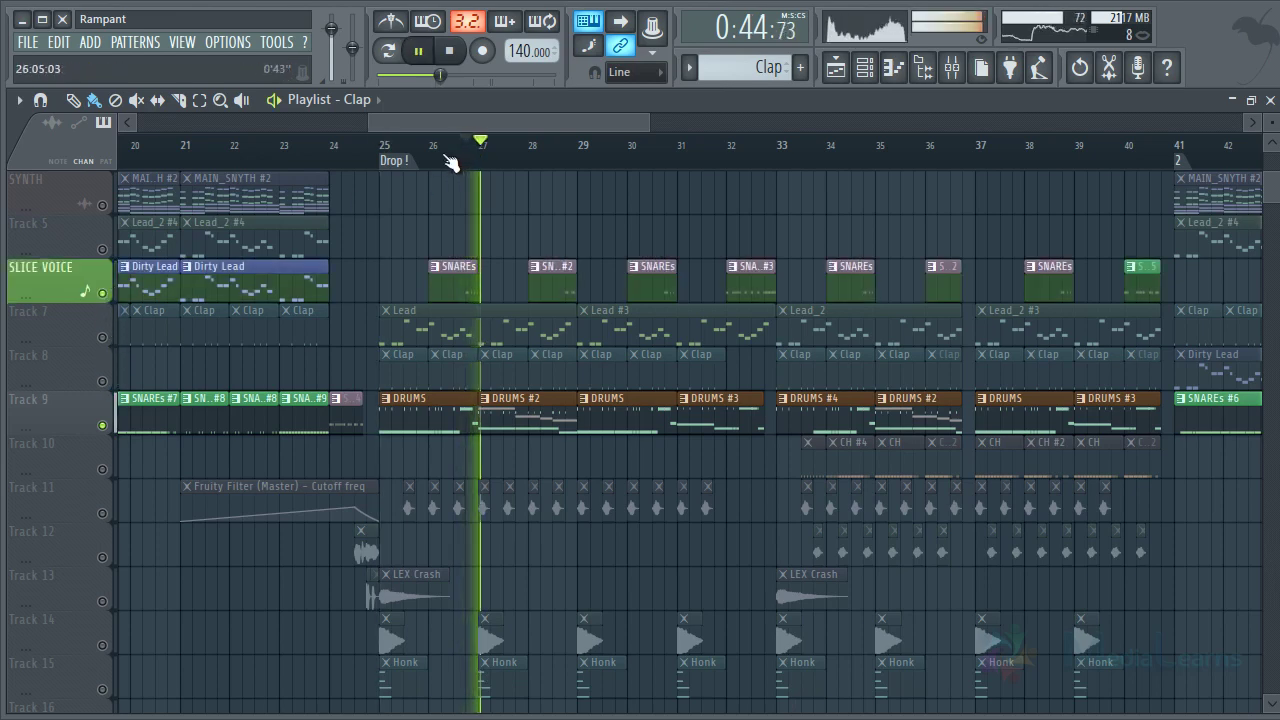
pyautogui.click(103, 513)
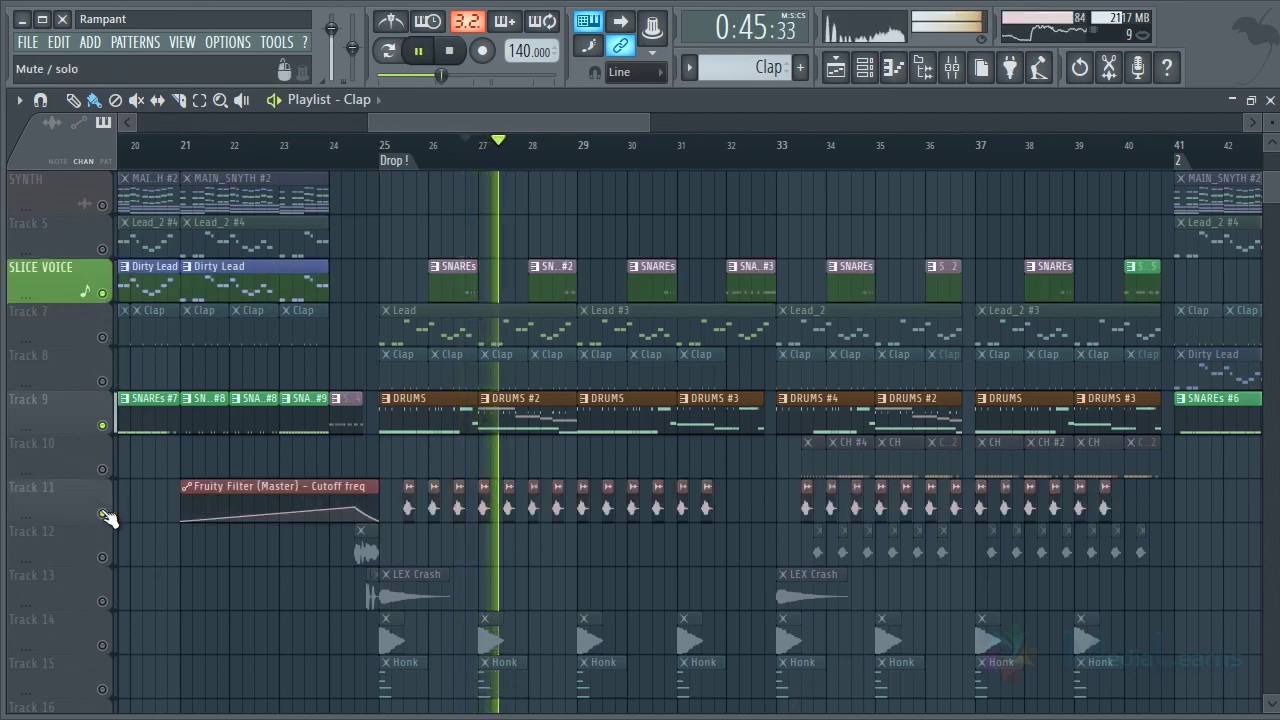
pyautogui.click(813, 158)
pyautogui.press('space')
# Unmute Track 12 and play the second half of the drop from bar 33
pyautogui.click(103, 557)
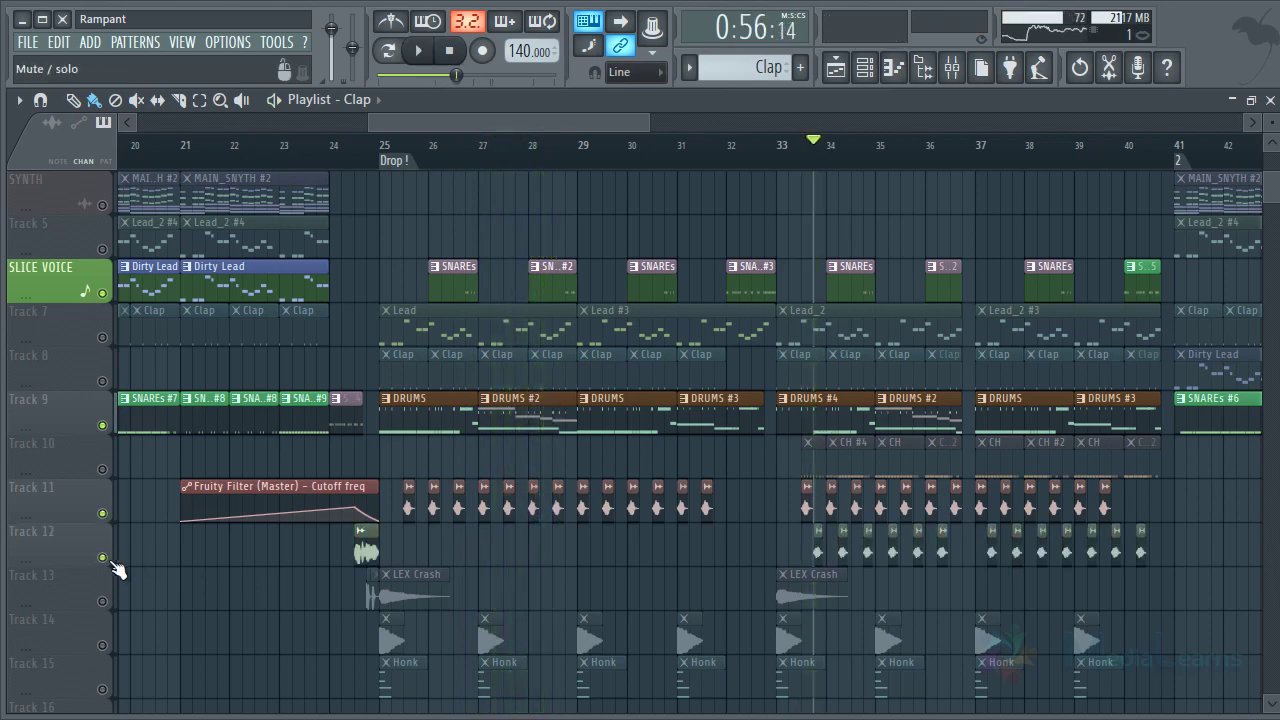
pyautogui.press('space')
pyautogui.click(808, 157)
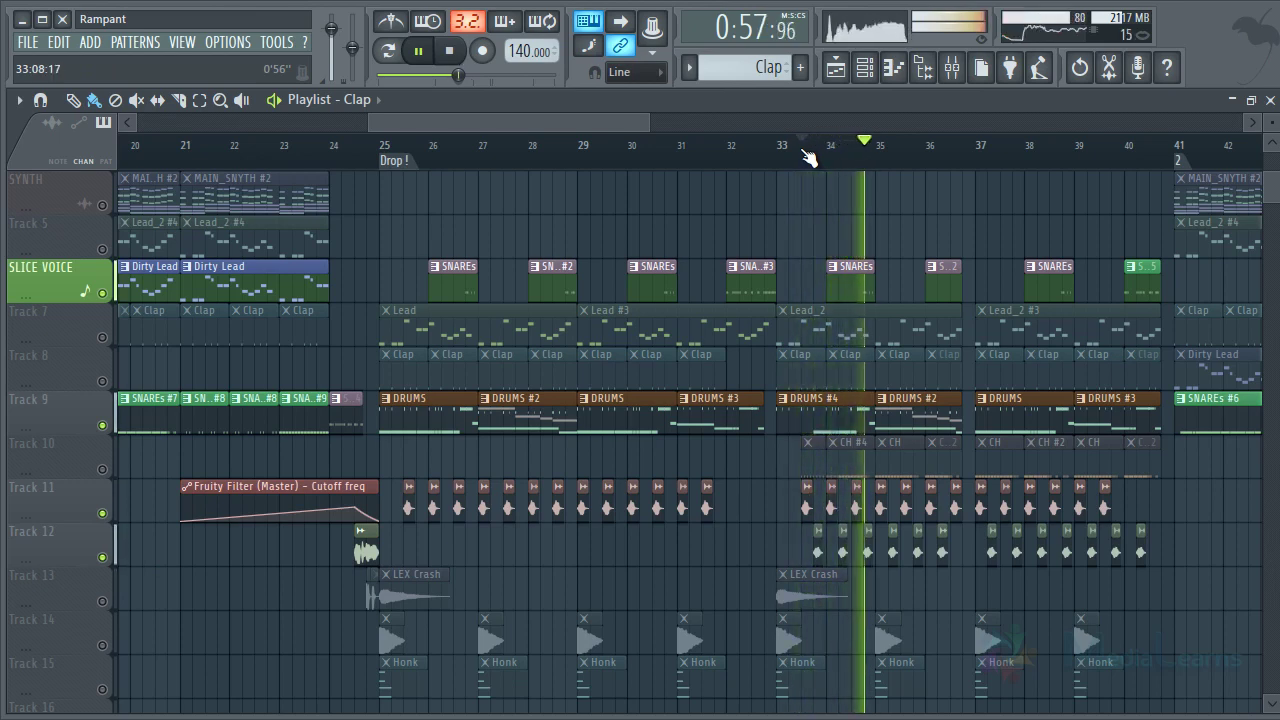
# Stop playback, set the song position just before the drop at bar 25, and unmute all the playlist tracks
pyautogui.press('space')
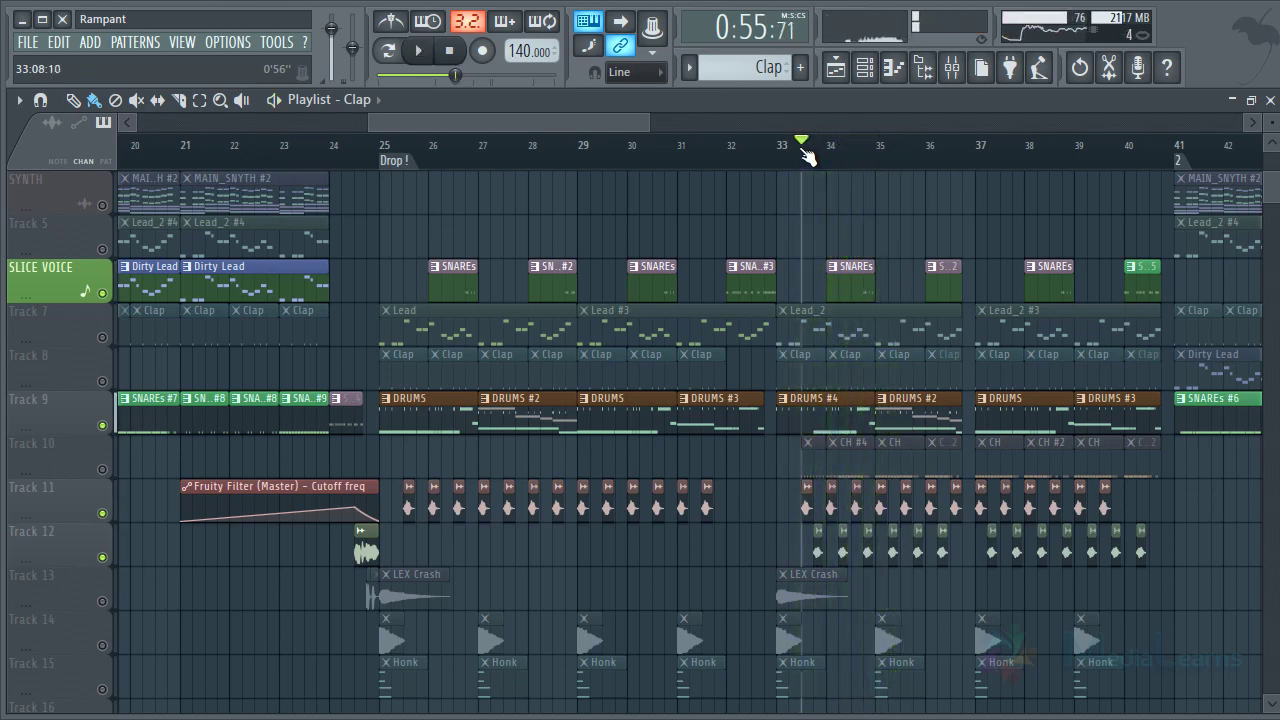
pyautogui.scroll(2, 808, 157)
pyautogui.moveTo(557, 125); pyautogui.dragTo(539, 130)
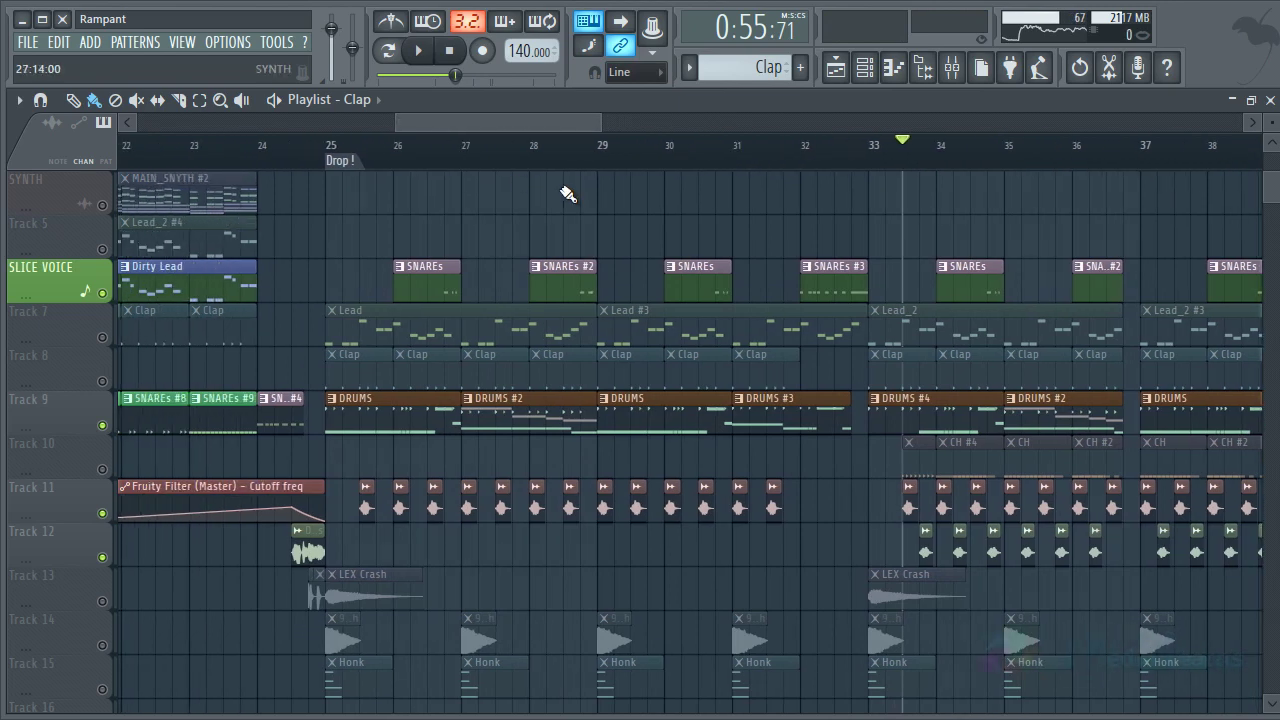
pyautogui.click(312, 152)
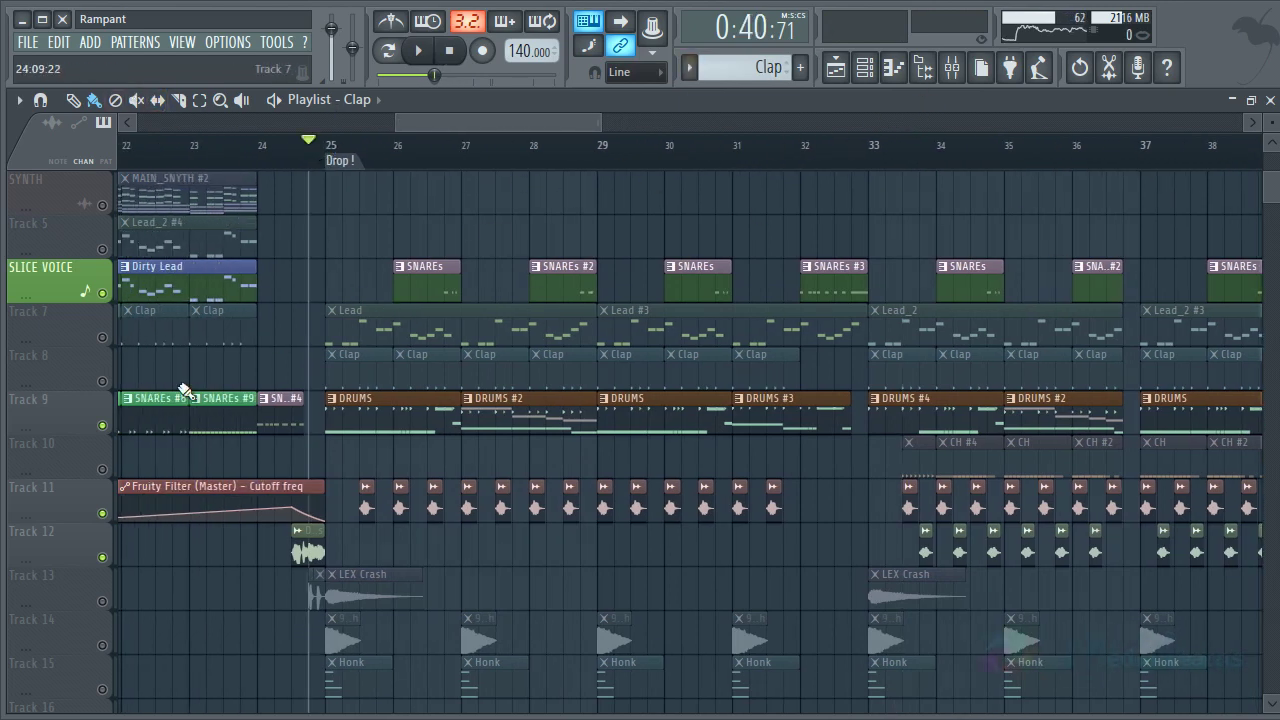
pyautogui.rightClick(103, 339)
pyautogui.rightClick(103, 339)
pyautogui.scroll(-1, 614, 477)
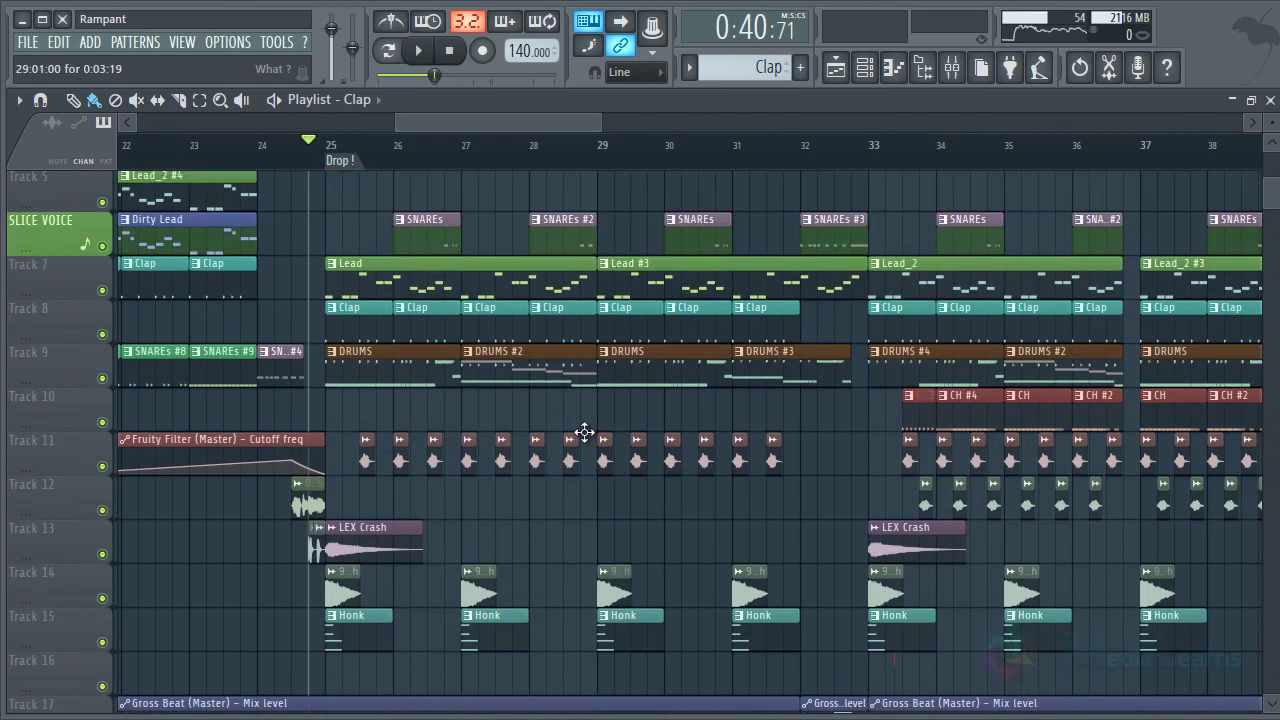
# Play the full drop with every track on from just before bar 25 to the section at bar 41, examining its layers
pyautogui.press('space')
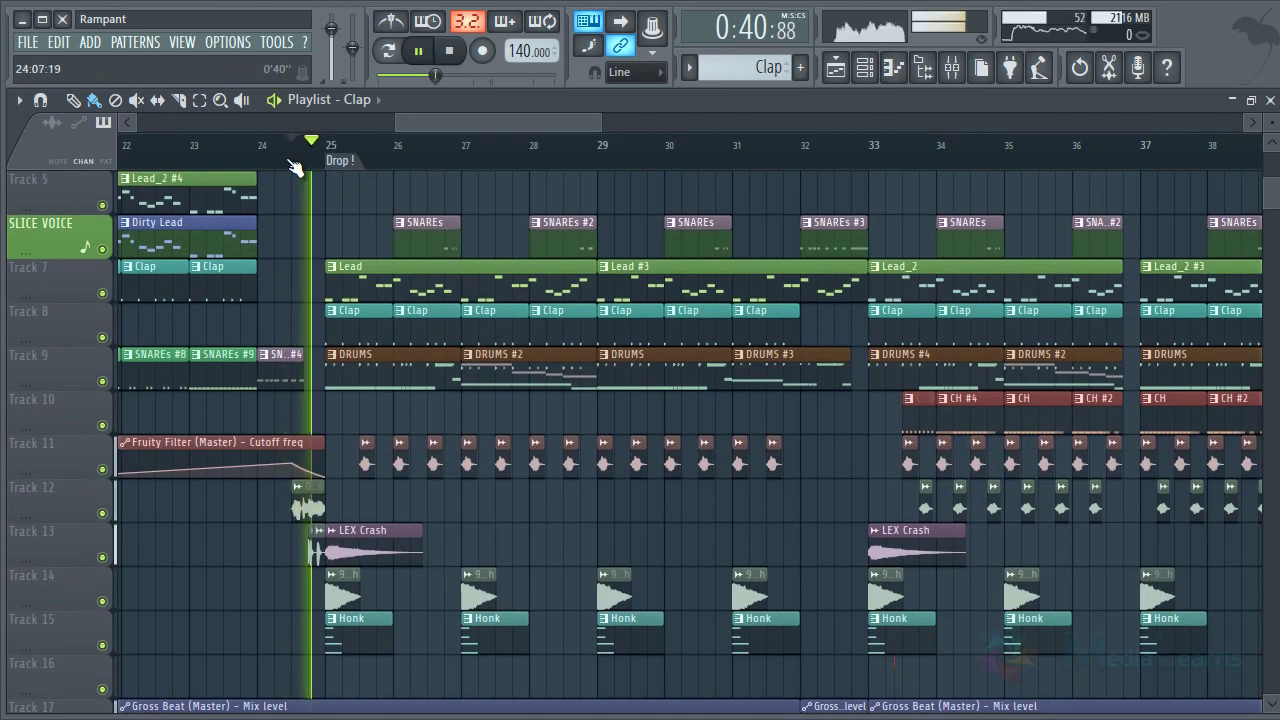
pyautogui.scroll(-2, 295, 167)
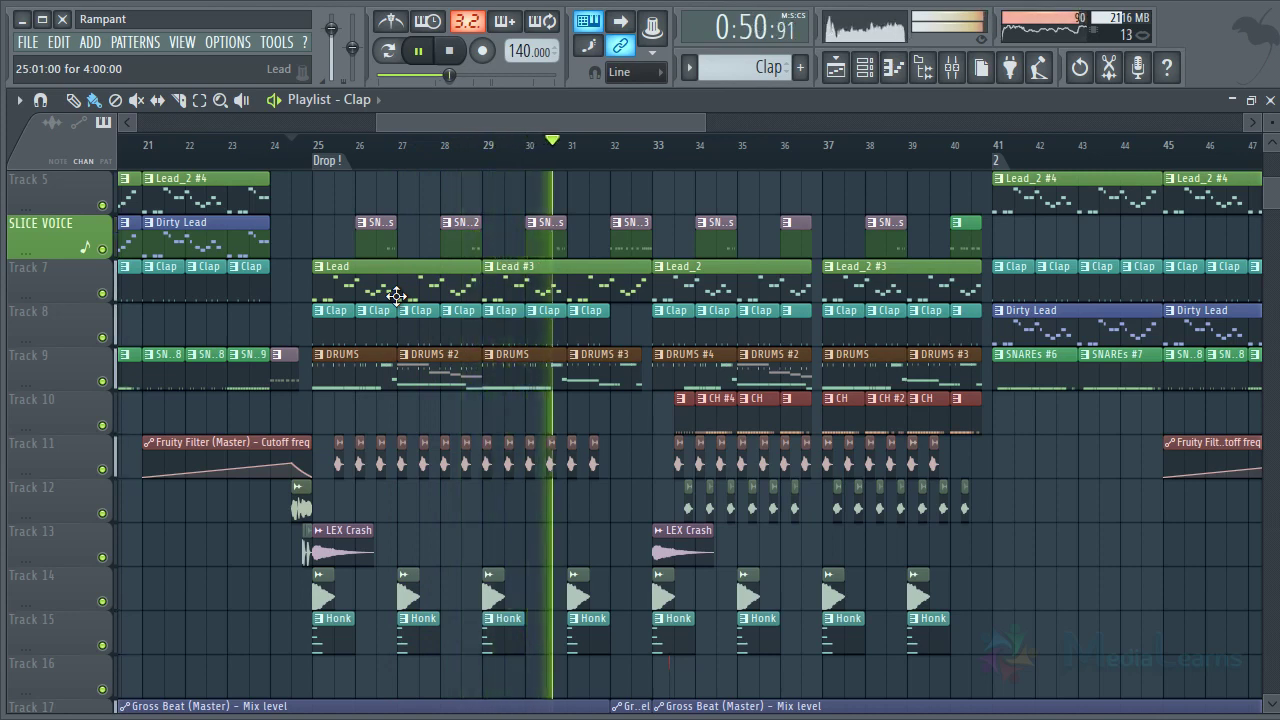
pyautogui.scroll(-2, 397, 295)
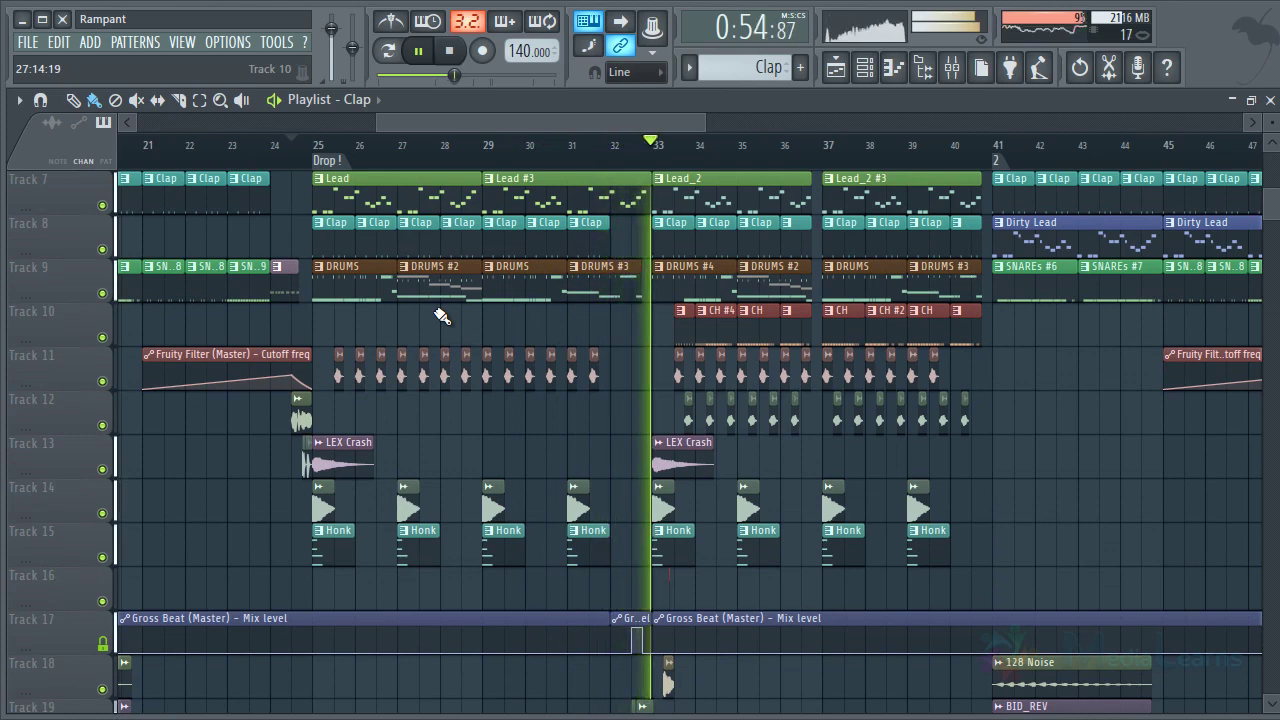
pyautogui.scroll(2, 462, 359)
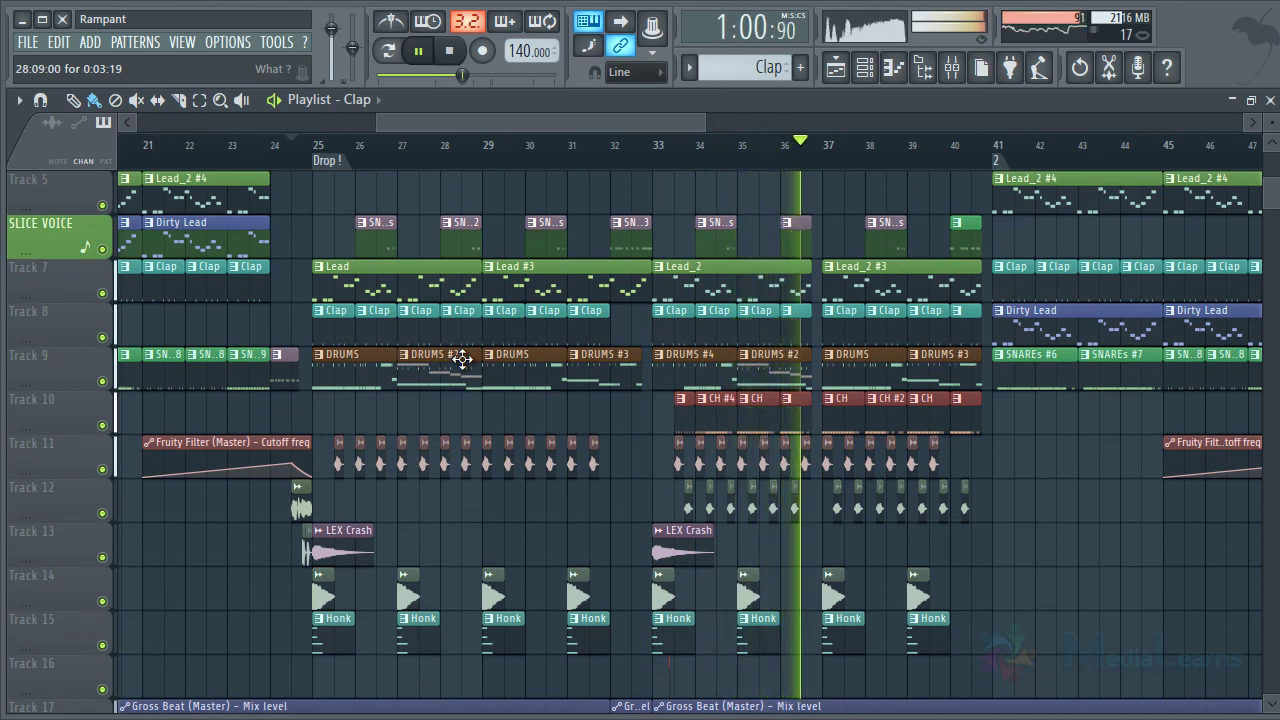
pyautogui.scroll(2, 465, 361)
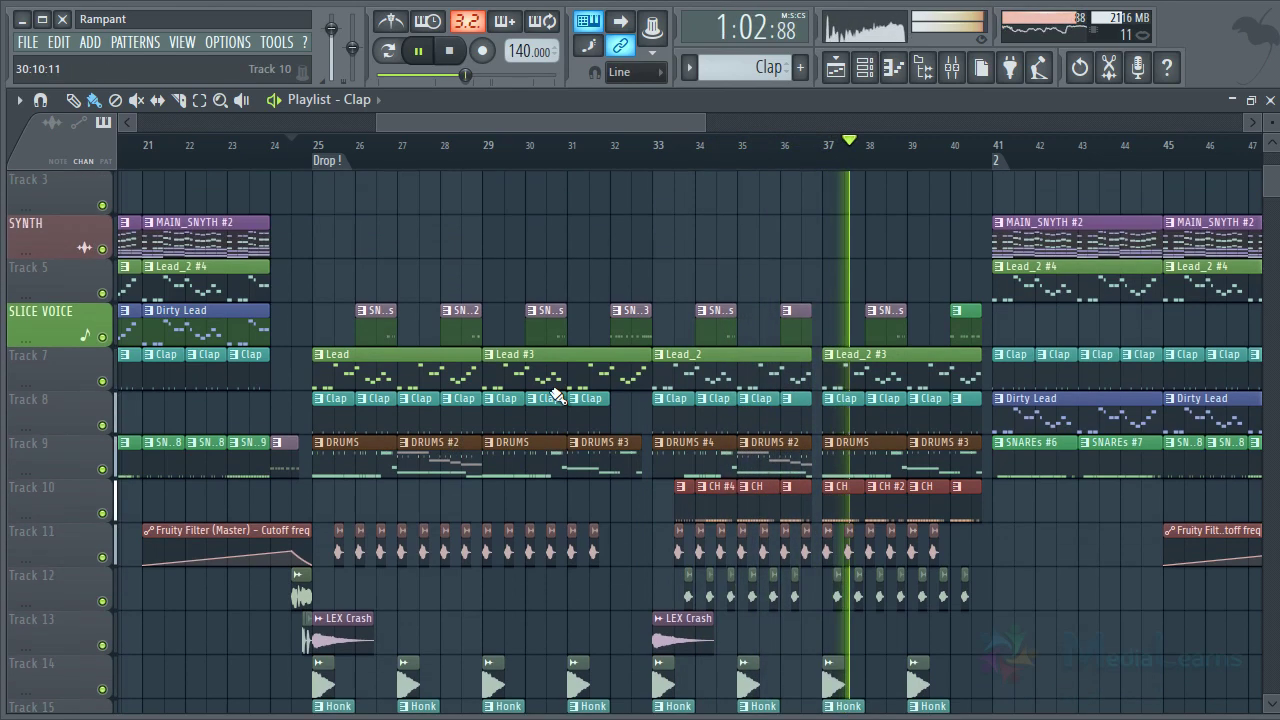
pyautogui.scroll(-1, 590, 163)
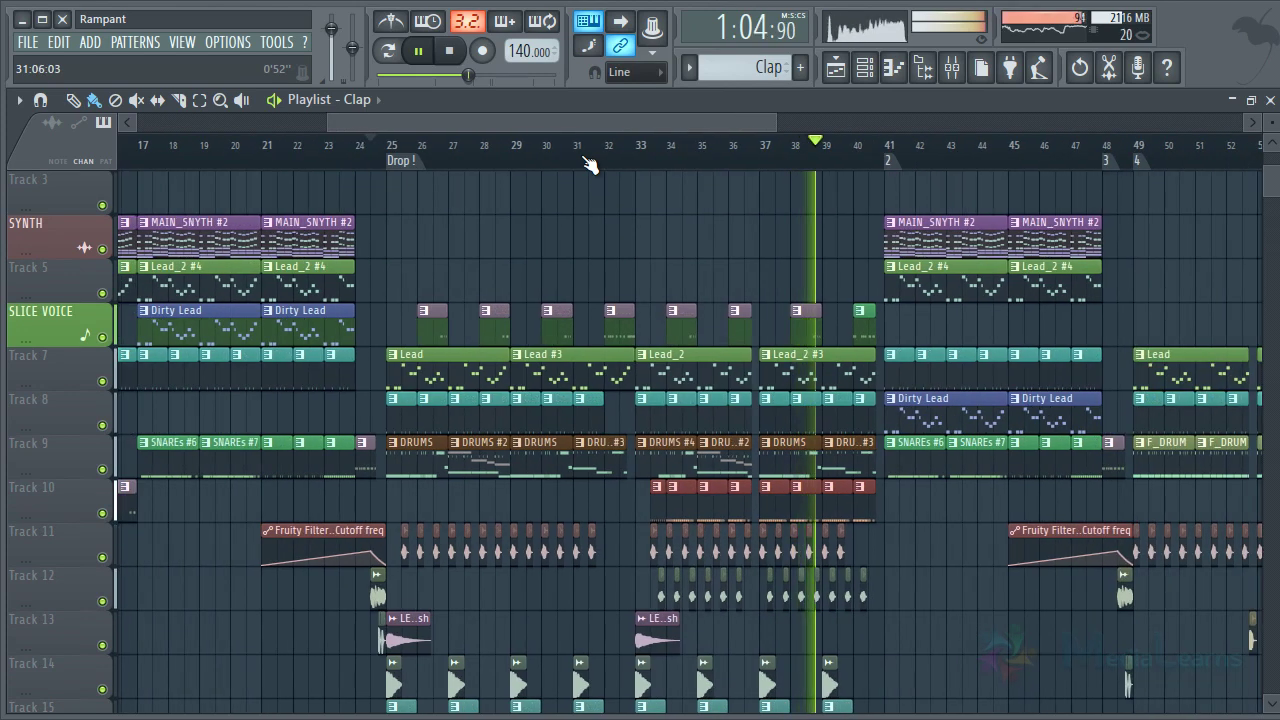
pyautogui.moveTo(658, 121); pyautogui.dragTo(696, 121)
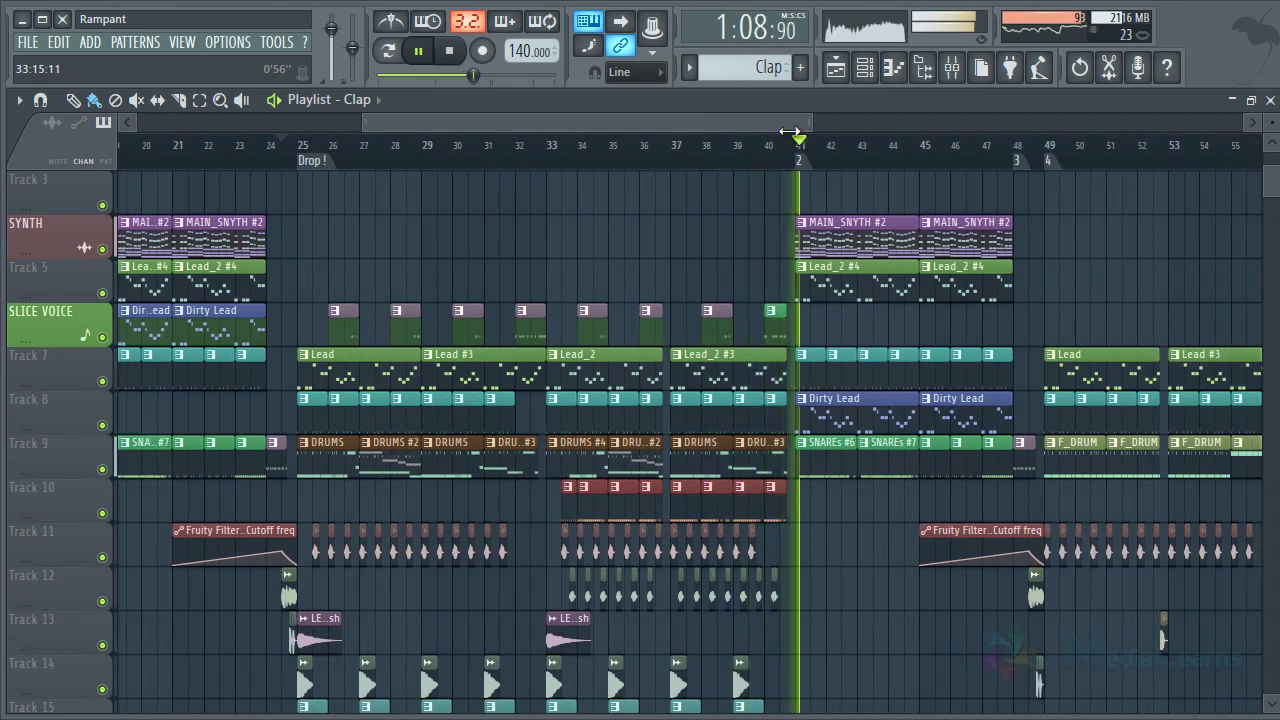
pyautogui.press('space')
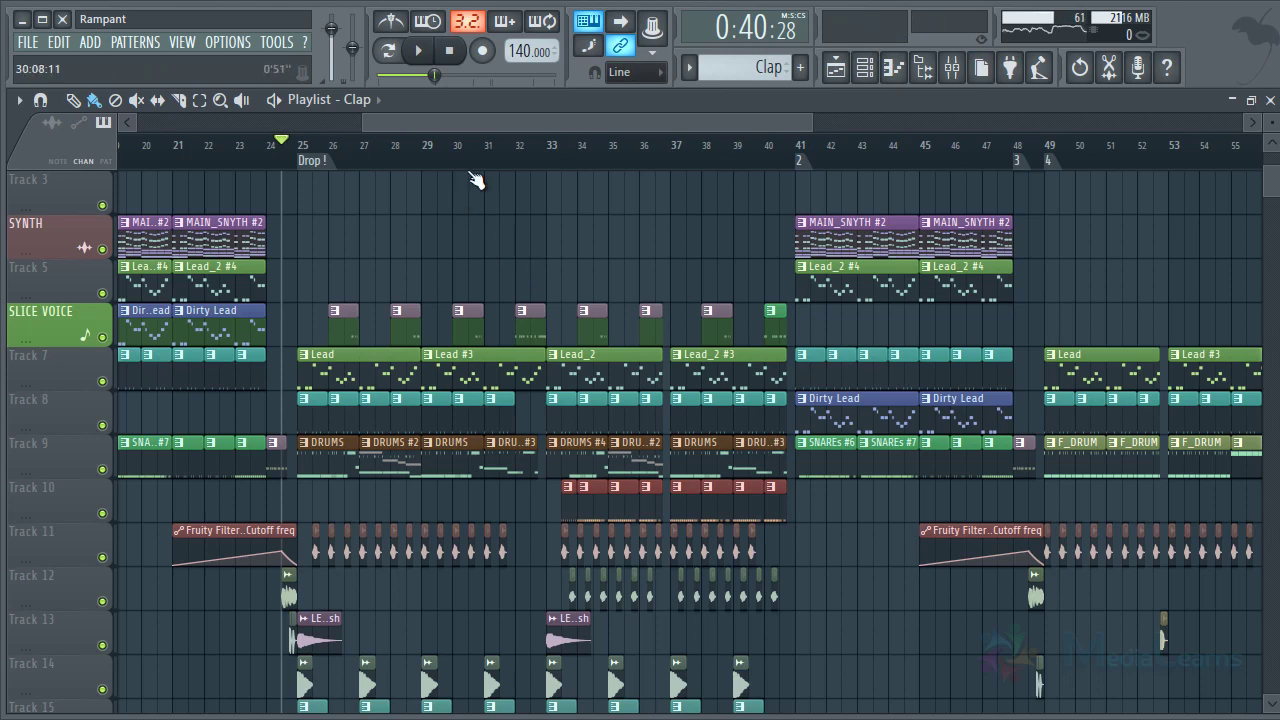
pyautogui.scroll(3, 565, 147)
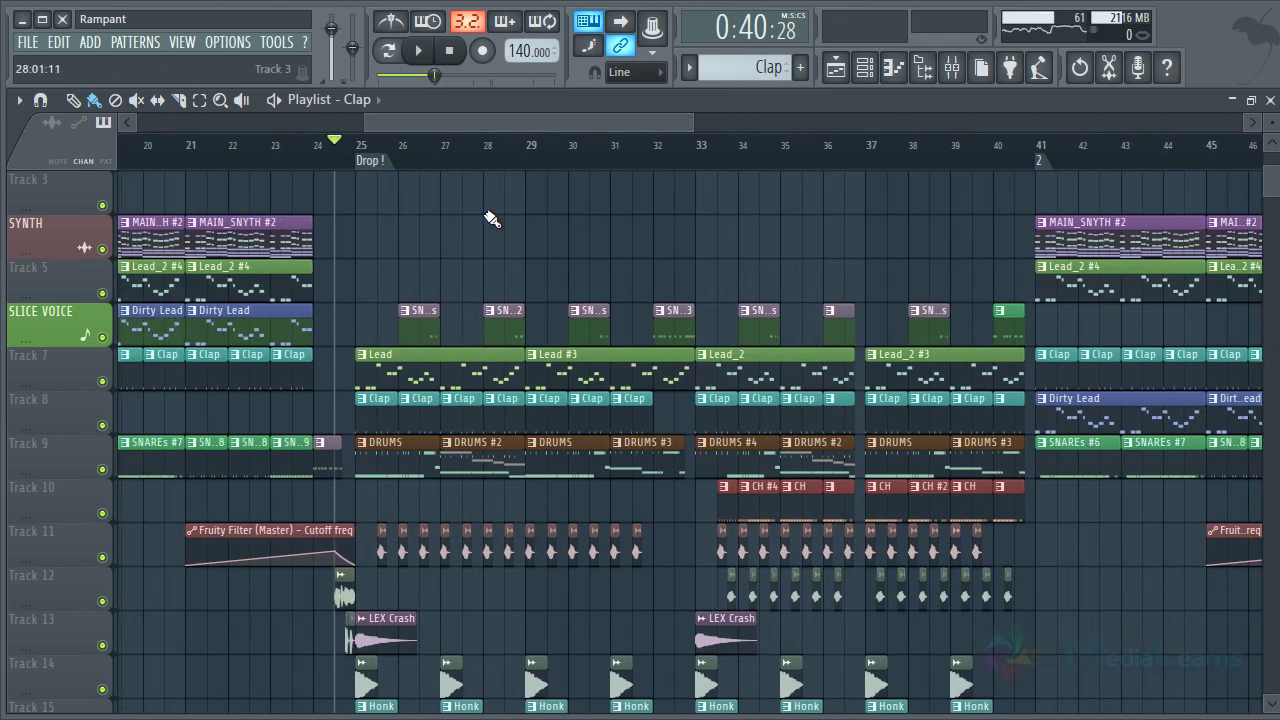